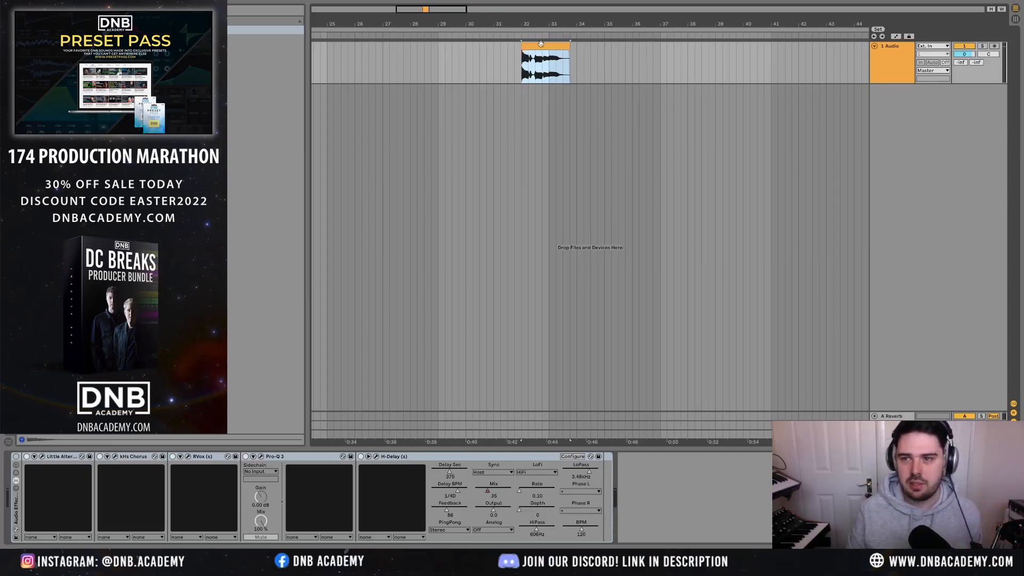
- Play the unprocessed audio clip, enable the effects rack, and leave only Little AlterBoy active in it with its plug-in window open
{"action": "key", "text": "space"}
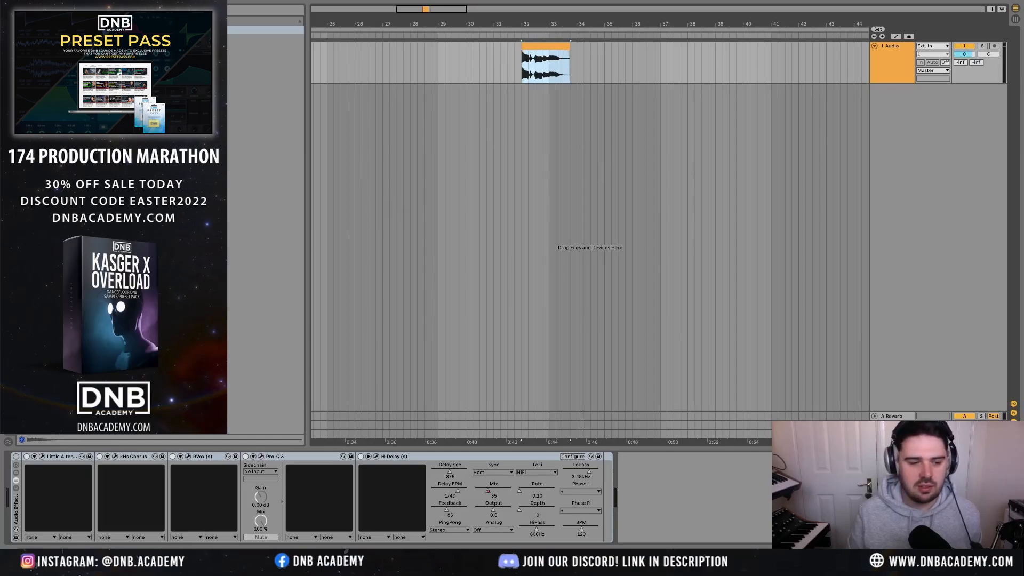
{"action": "left_click", "coordinate": [16, 457]}
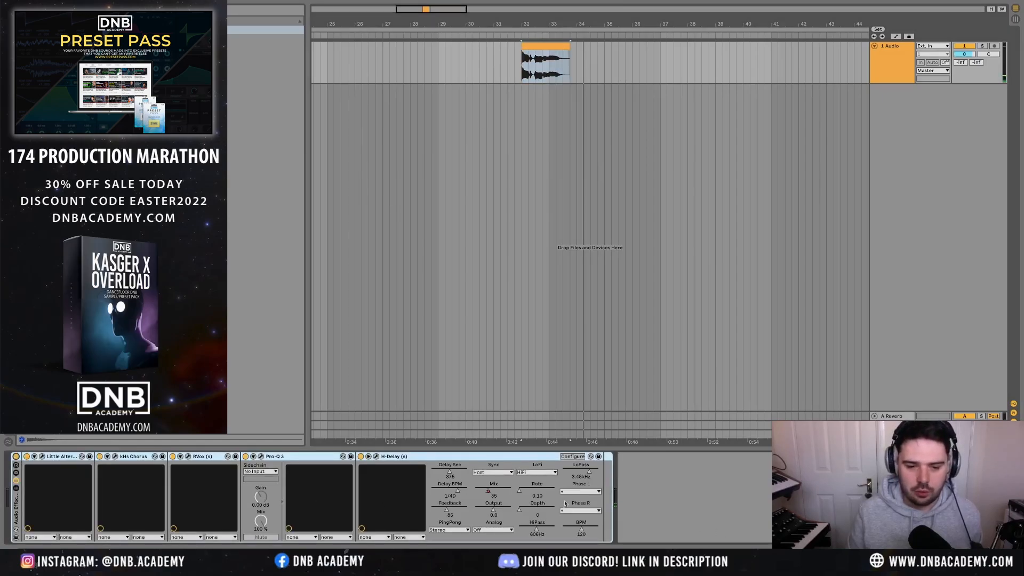
{"action": "left_click", "coordinate": [57, 457]}
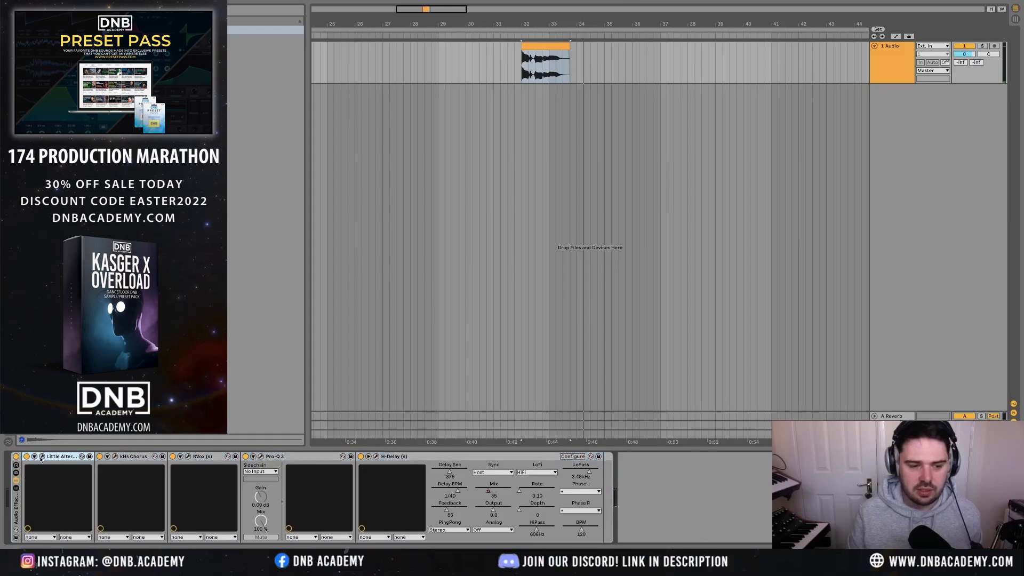
{"action": "left_click", "coordinate": [42, 457]}
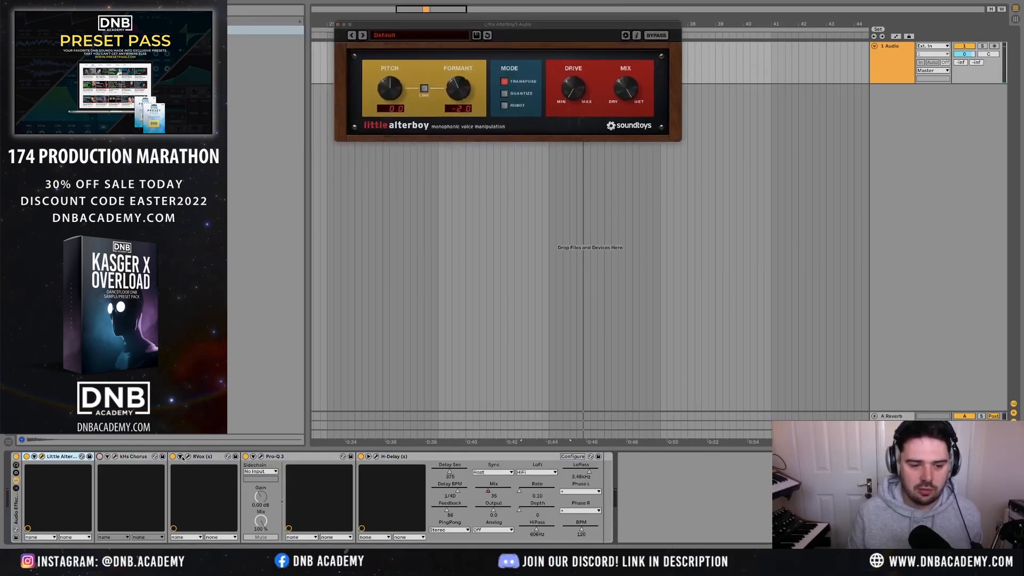
{"action": "left_click", "coordinate": [289, 458]}
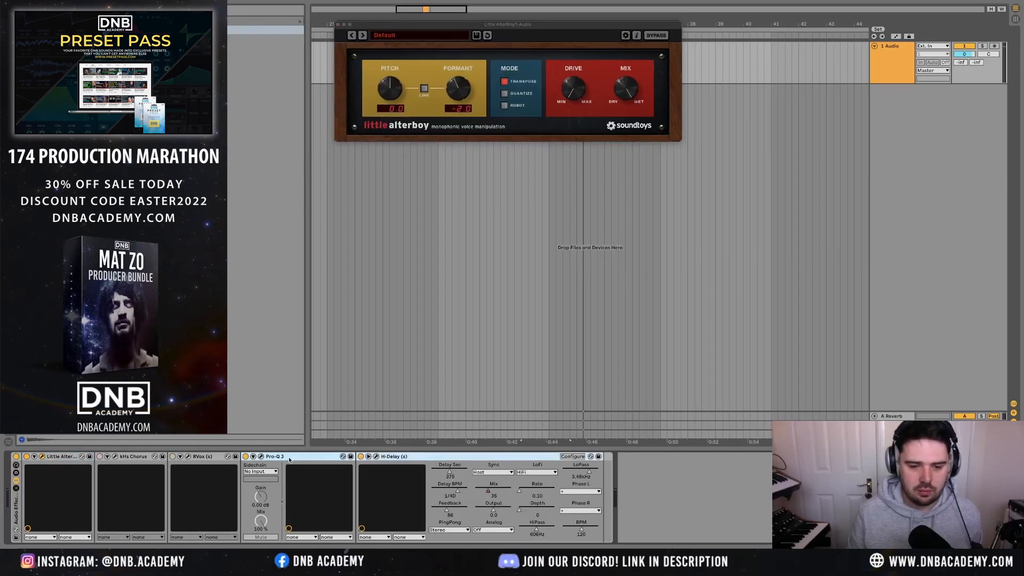
{"action": "left_click", "coordinate": [360, 457]}
{"action": "left_click", "coordinate": [60, 457]}
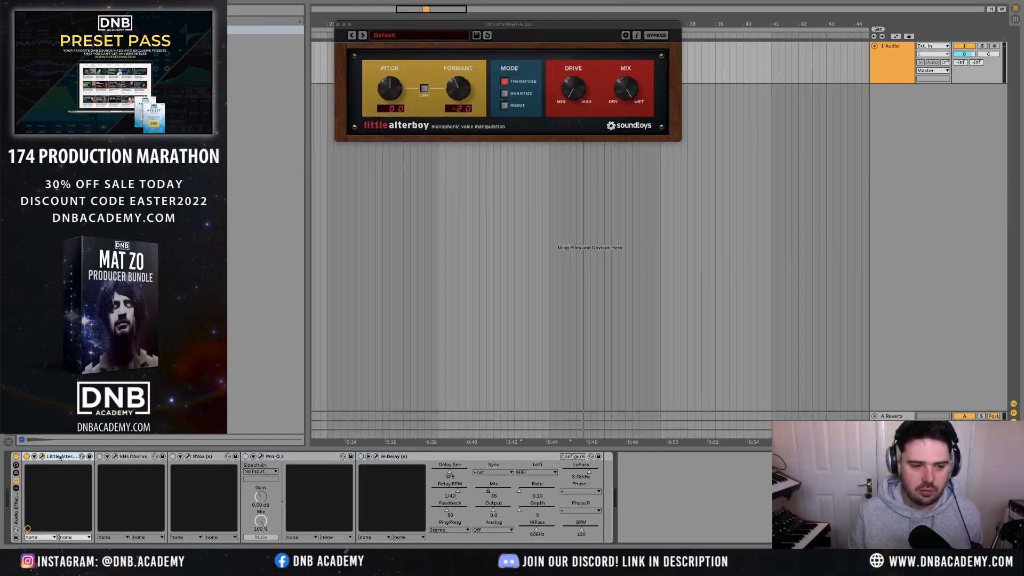
- Audition the audio clip through Little AlterBoy alone and close the plug-in window
{"action": "left_click_drag", "start_coordinate": [518, 27], "coordinate": [600, 160]}
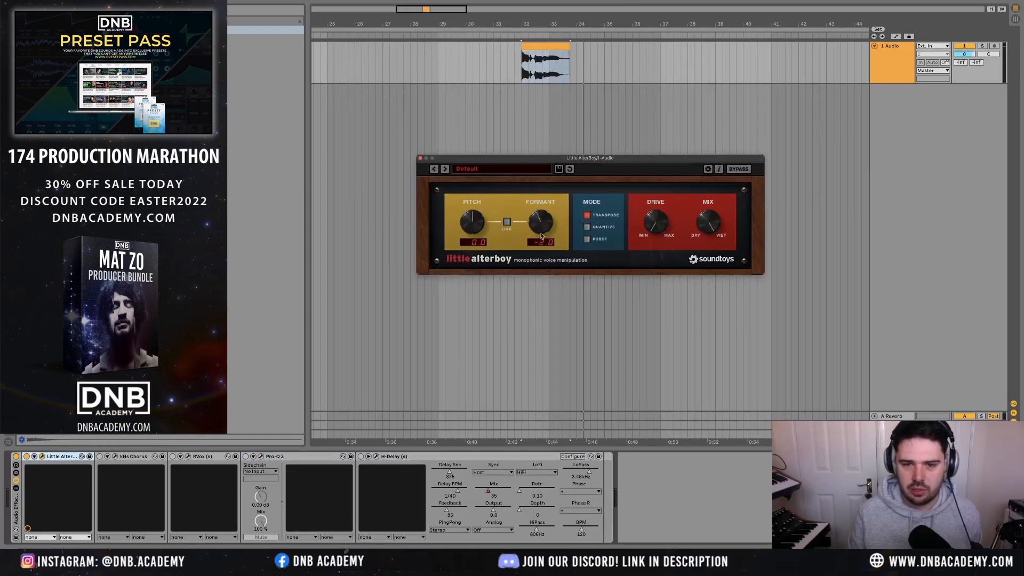
{"action": "left_click", "coordinate": [551, 43]}
{"action": "key", "text": "space"}
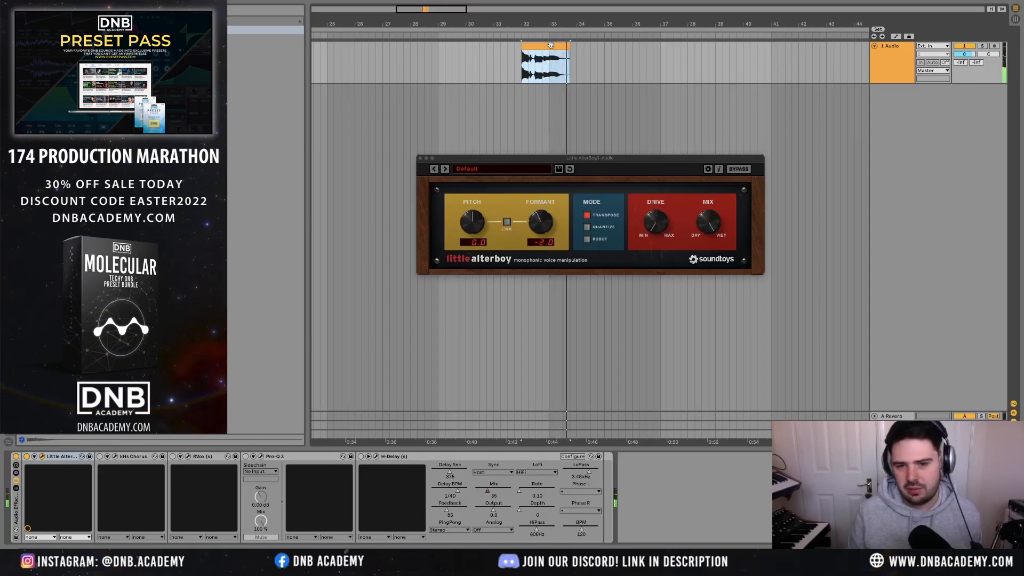
{"action": "left_click", "coordinate": [420, 159]}
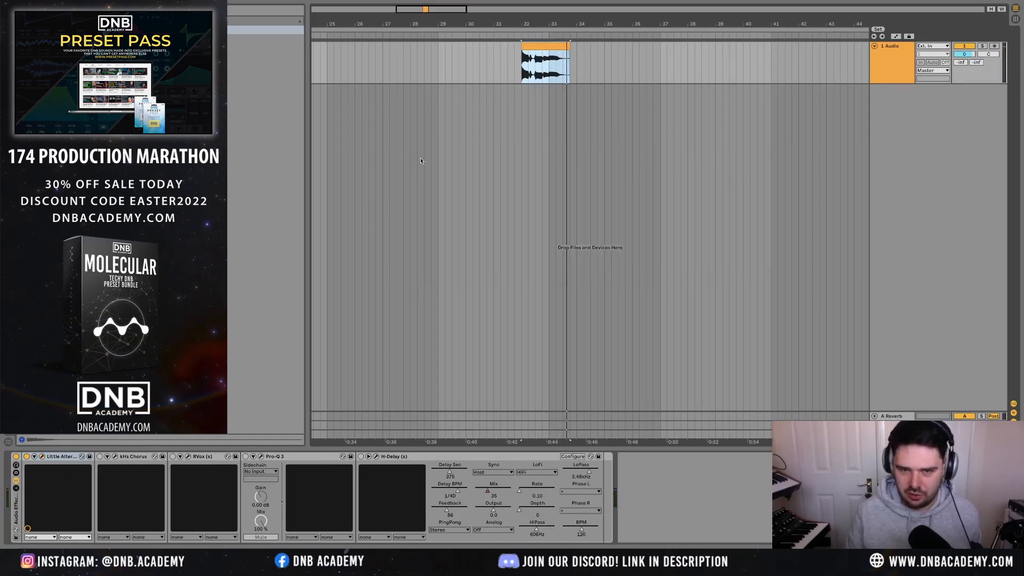
- Enable kHs Chorus, open its settings, audition the clip with it, and close the plug-in window
{"action": "left_click", "coordinate": [99, 457]}
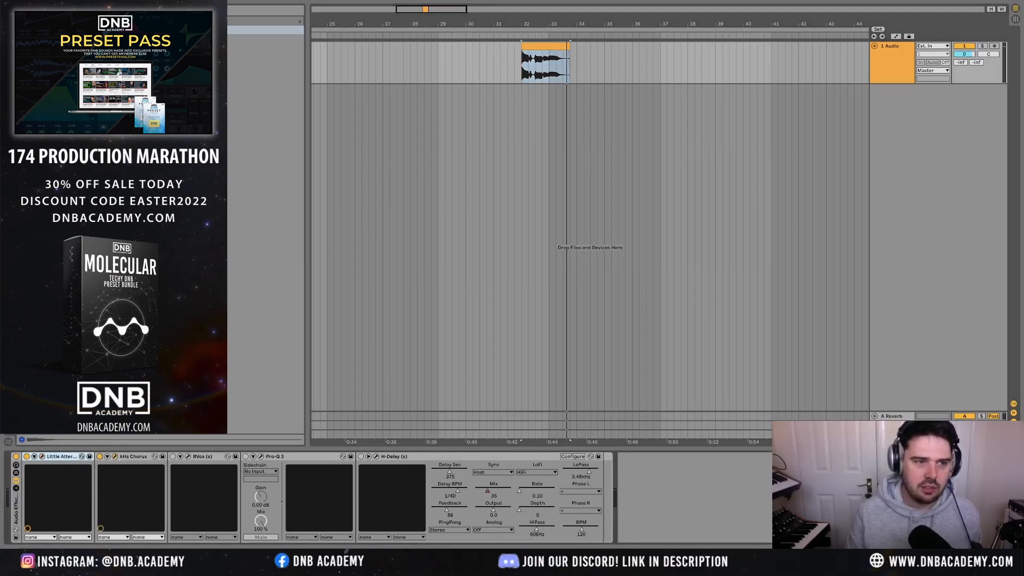
{"action": "left_click", "coordinate": [114, 457]}
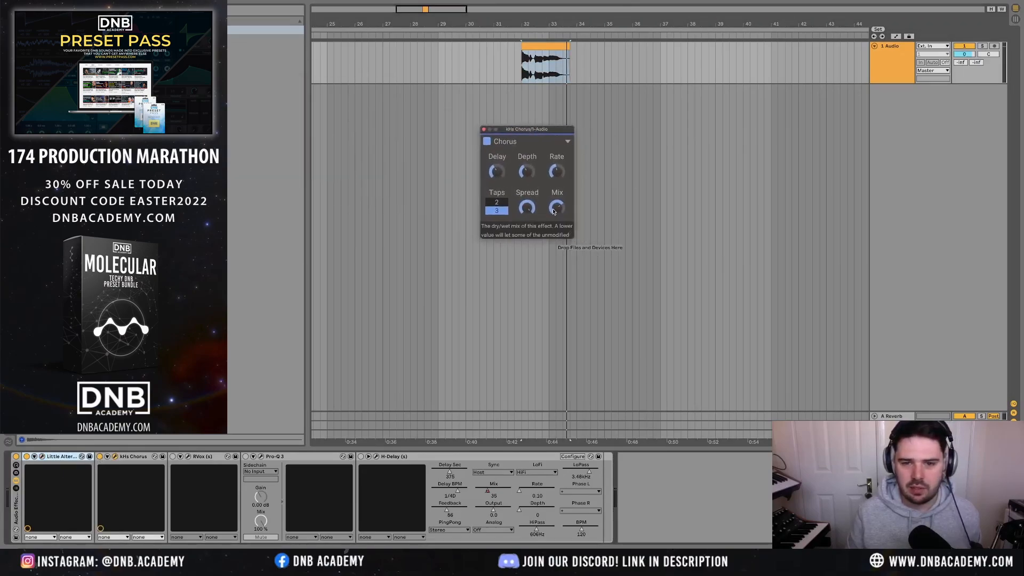
{"action": "left_click", "coordinate": [544, 46]}
{"action": "key", "text": "space"}
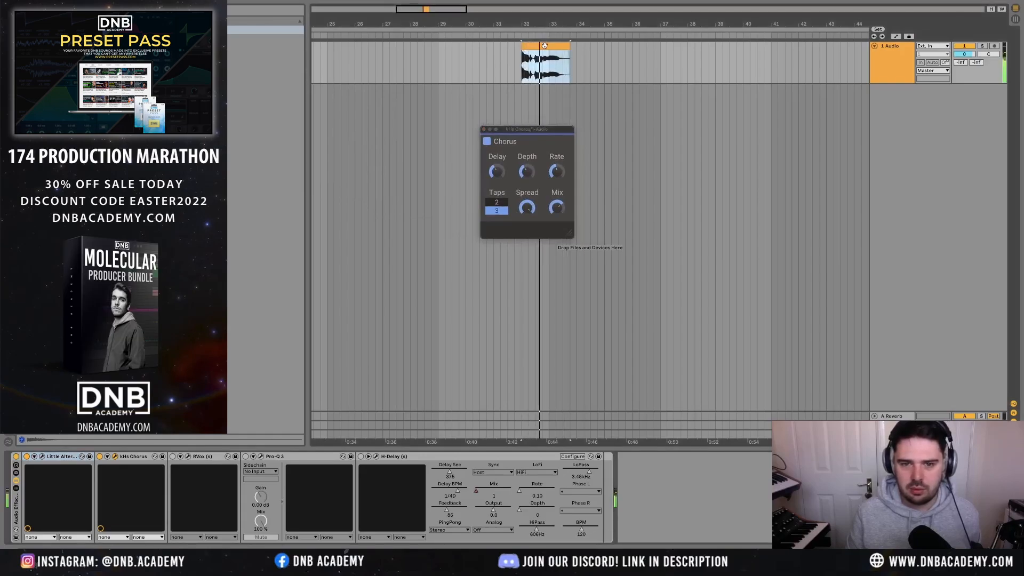
{"action": "left_click", "coordinate": [484, 129]}
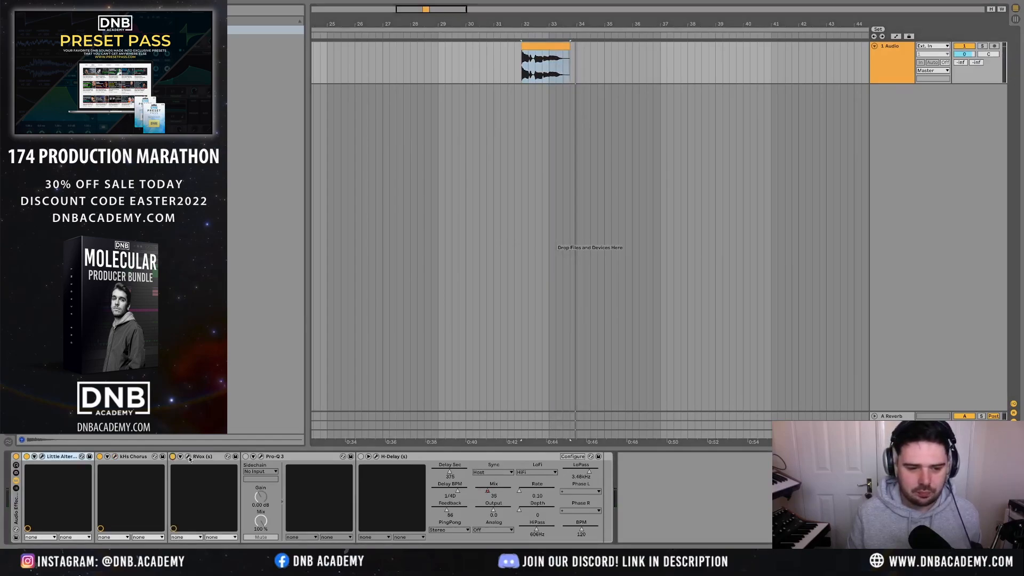
- Enable the RVox compressor, audition the clip with its window open, and close the plug-in
{"action": "left_click", "coordinate": [172, 457]}
{"action": "left_click_drag", "start_coordinate": [165, 36], "coordinate": [419, 52]}
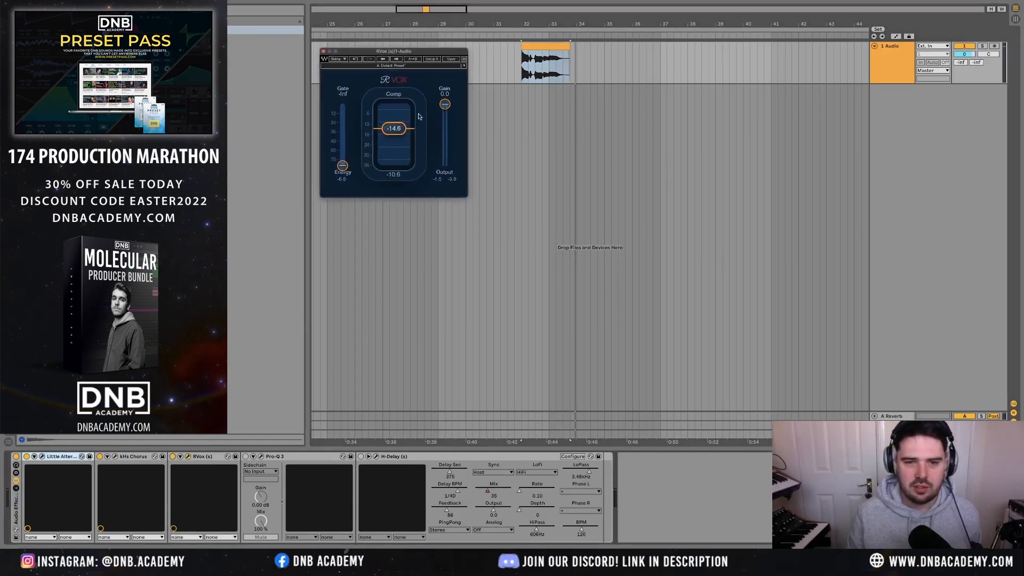
{"action": "key", "text": "space"}
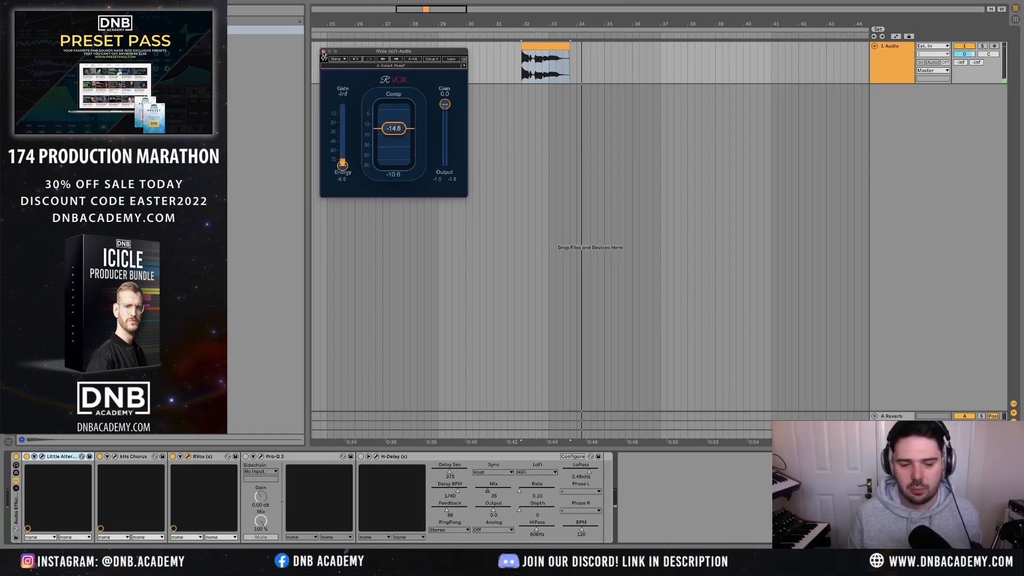
{"action": "left_click", "coordinate": [515, 69]}
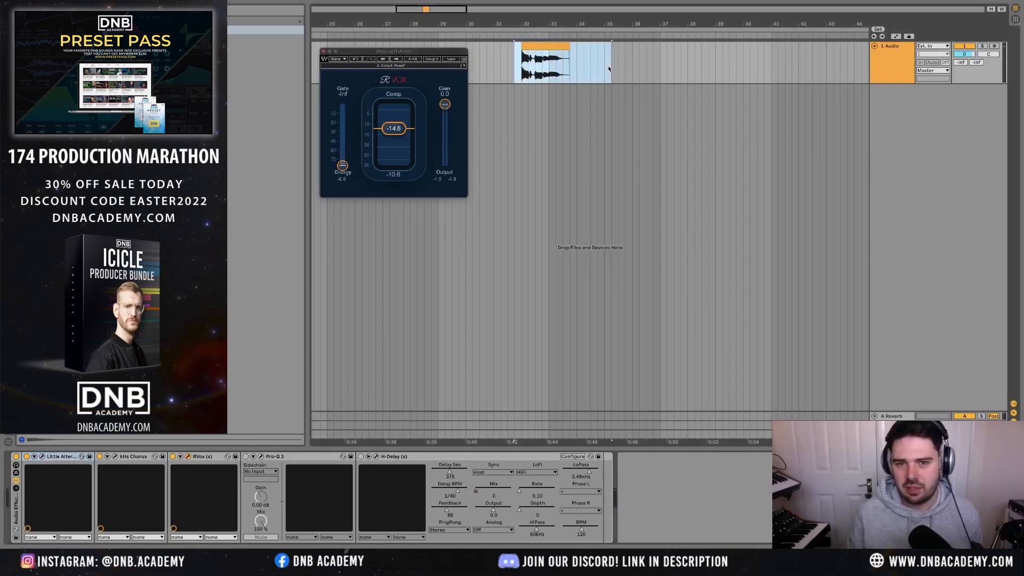
{"action": "left_click", "coordinate": [323, 51]}
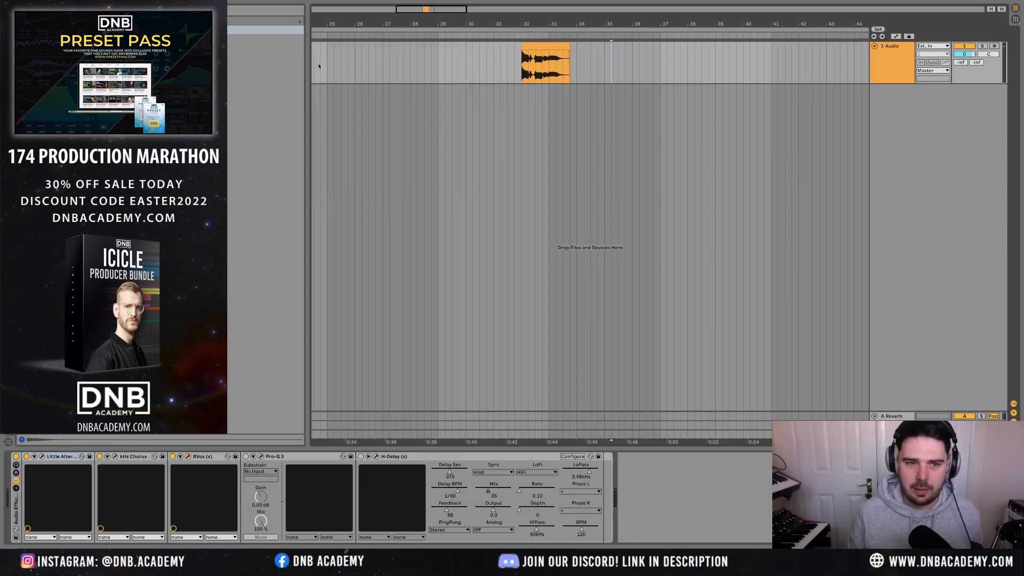
- Enable Pro-Q 3 and open its window in clear view while playing the audio clip through it
{"action": "left_click", "coordinate": [245, 457]}
{"action": "left_click", "coordinate": [261, 456]}
{"action": "key", "text": "space"}
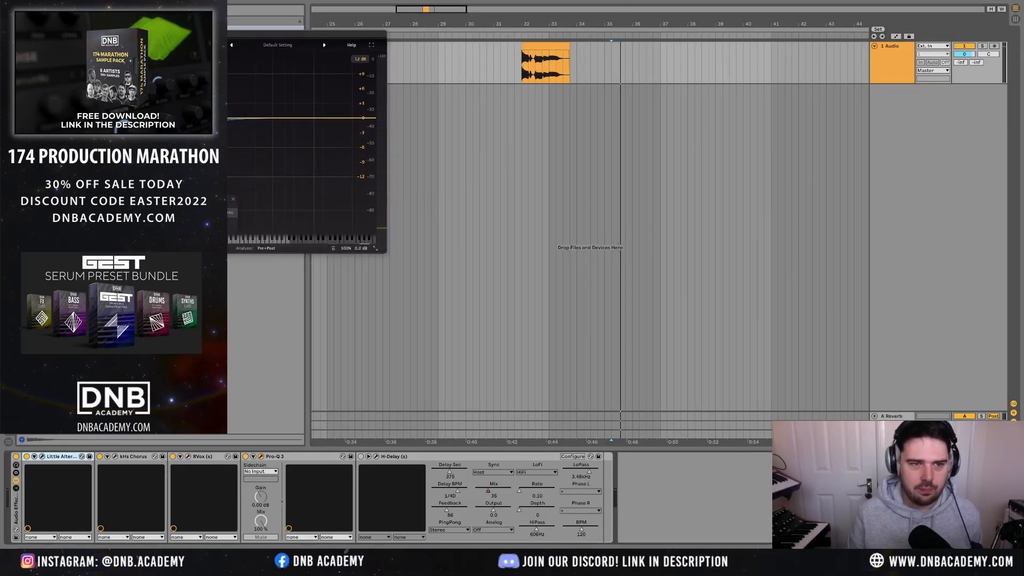
{"action": "key", "text": "space"}
{"action": "left_click", "coordinate": [533, 47]}
{"action": "key", "text": "space"}
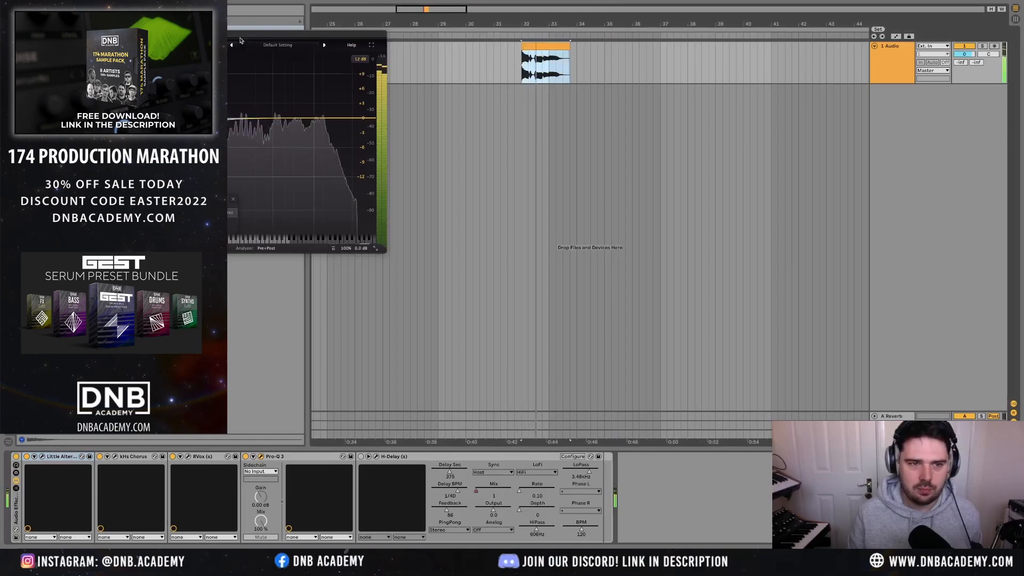
{"action": "left_click_drag", "start_coordinate": [250, 33], "coordinate": [552, 79]}
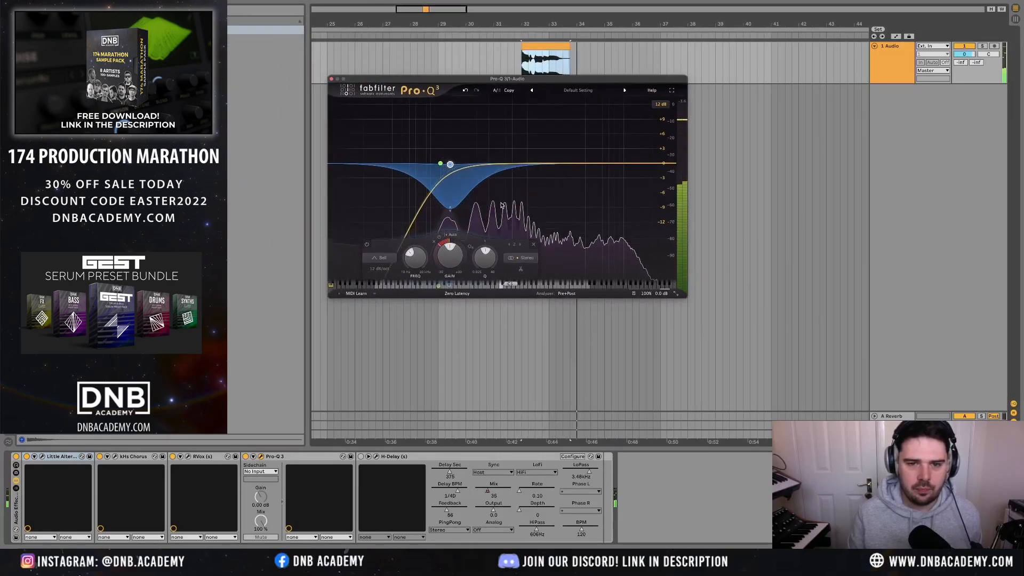
- Set the Pro-Q 3 dynamic bell band to about 159 Hz and -0.04 dB, audition the clip, and close the equalizer
{"action": "mouse_move", "coordinate": [437, 164]}
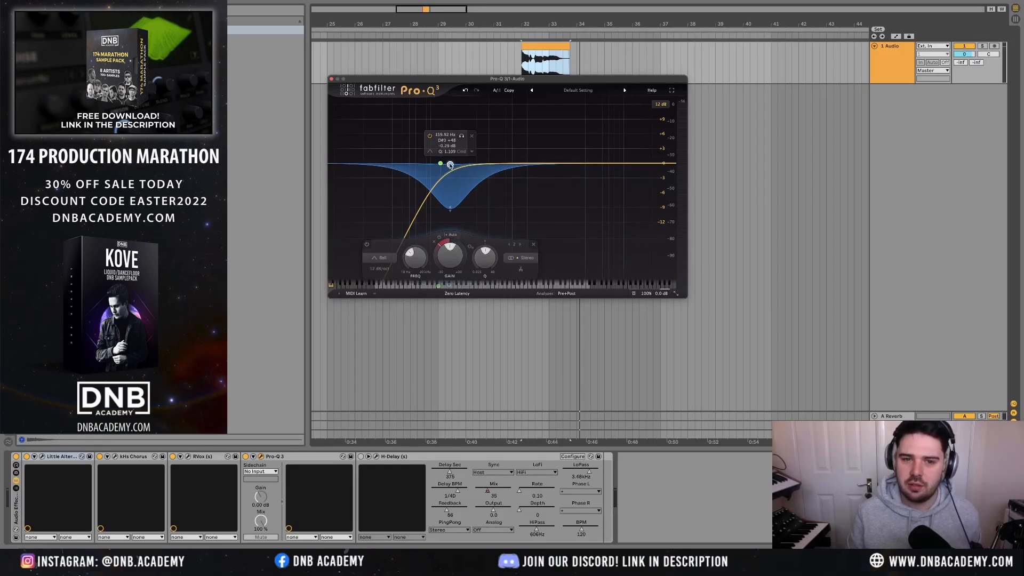
{"action": "left_click_drag", "start_coordinate": [451, 164], "coordinate": [450, 163]}
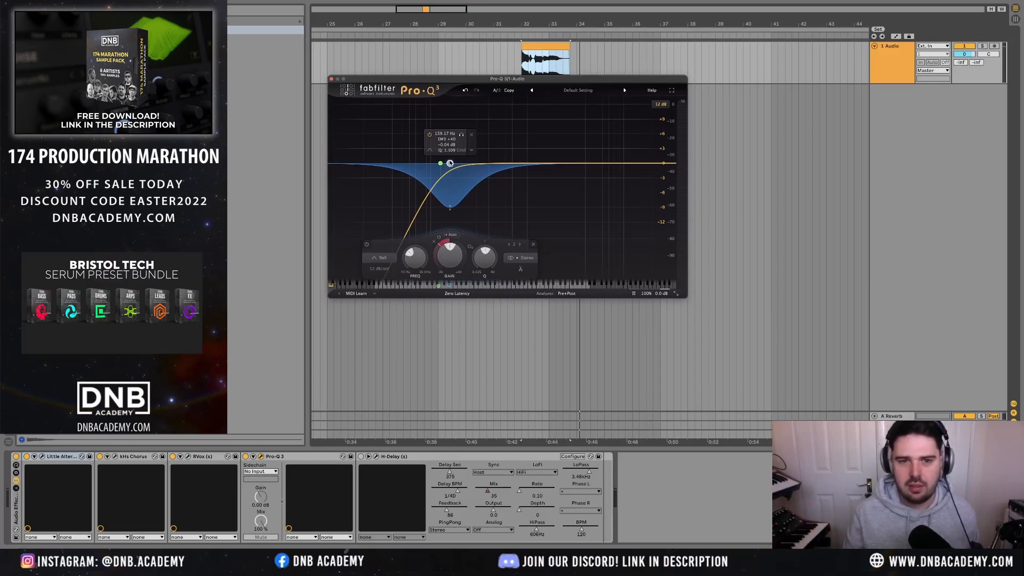
{"action": "left_click_drag", "start_coordinate": [530, 80], "coordinate": [518, 130]}
{"action": "left_click", "coordinate": [526, 75]}
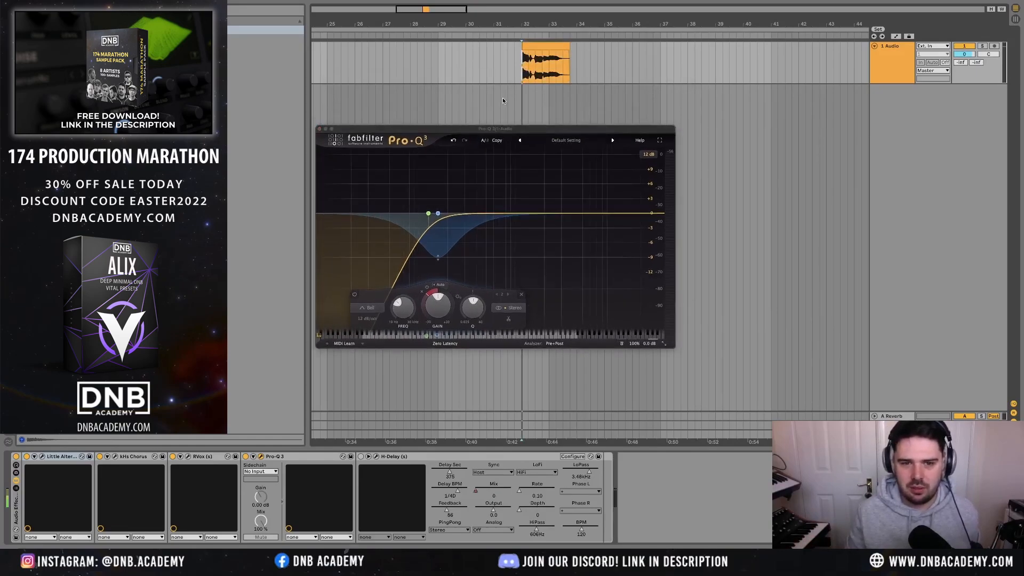
{"action": "key", "text": "space"}
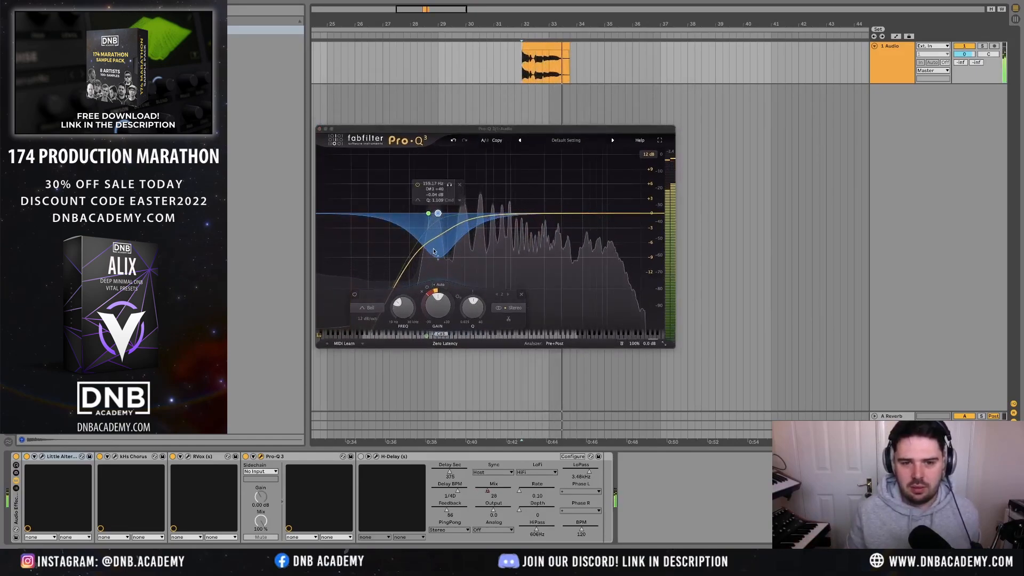
{"action": "key", "text": "space"}
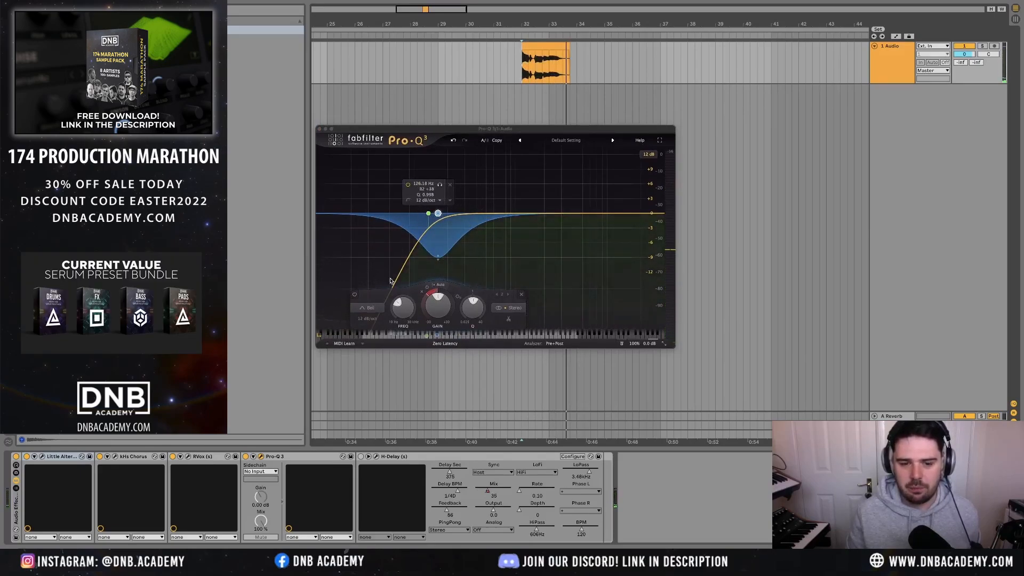
{"action": "left_click", "coordinate": [319, 129]}
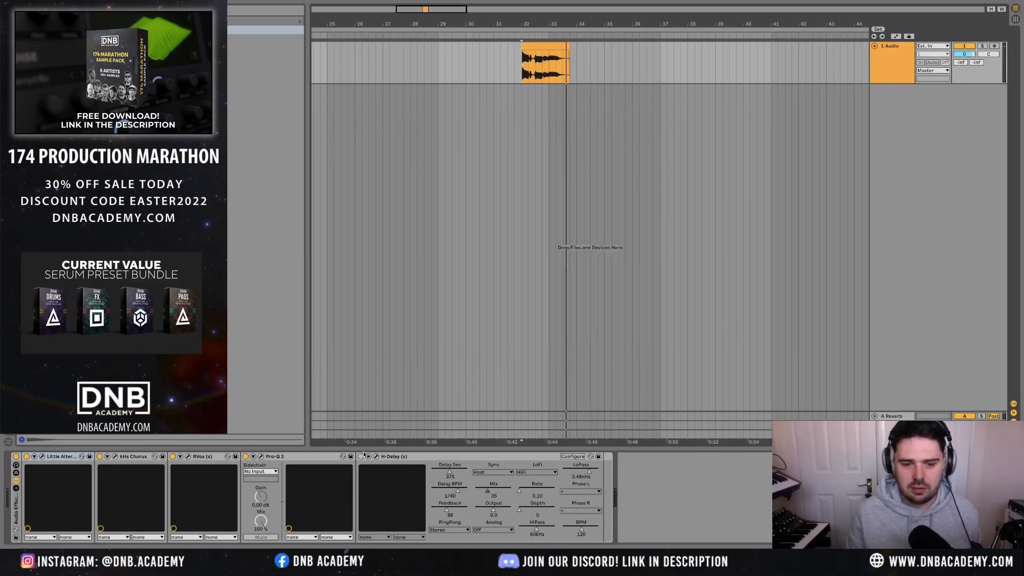
- Enable H-Delay and open its plug-in window in full view over the arrangement
{"action": "left_click", "coordinate": [361, 457]}
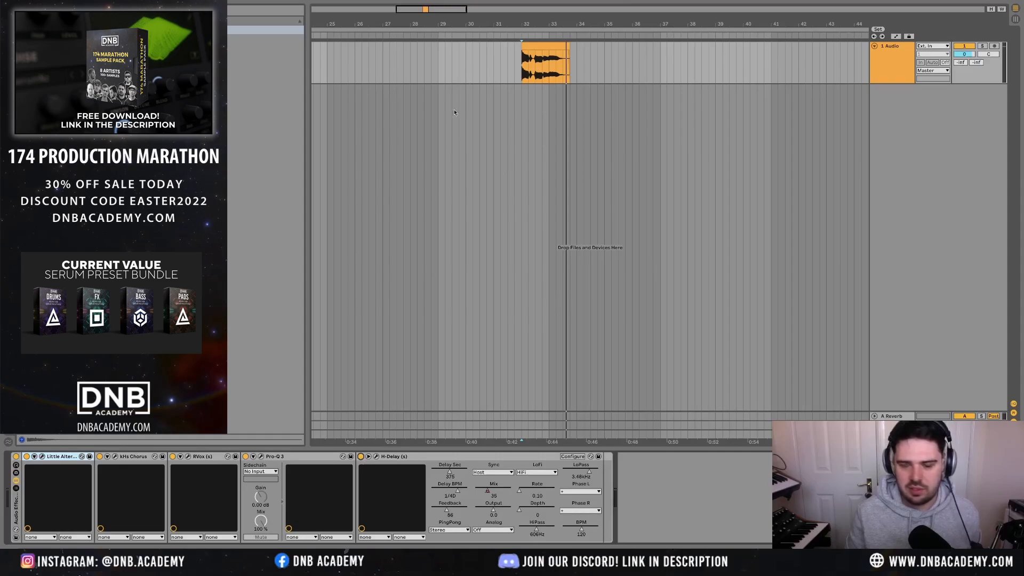
{"action": "left_click", "coordinate": [376, 457]}
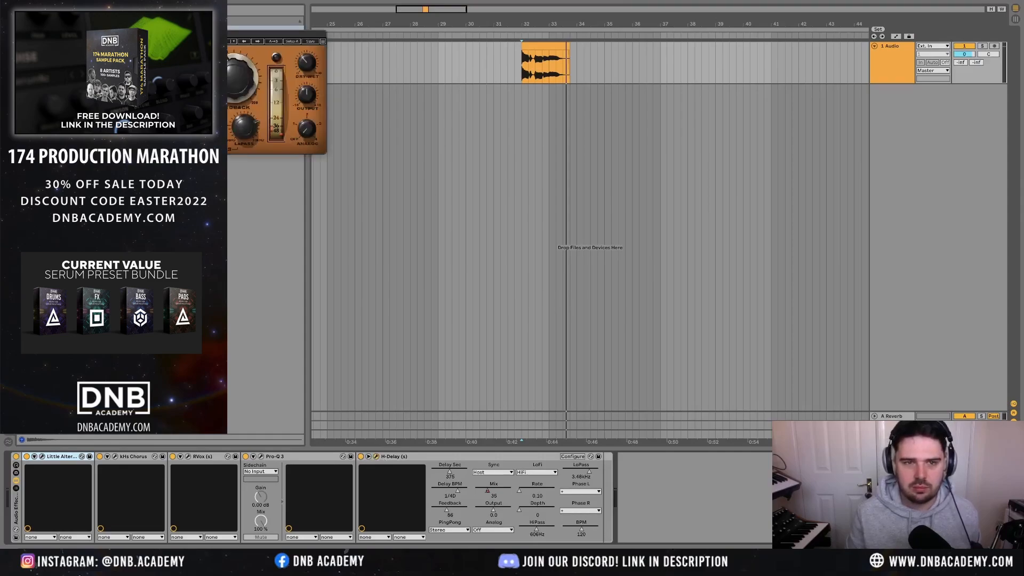
{"action": "left_click_drag", "start_coordinate": [275, 33], "coordinate": [491, 89]}
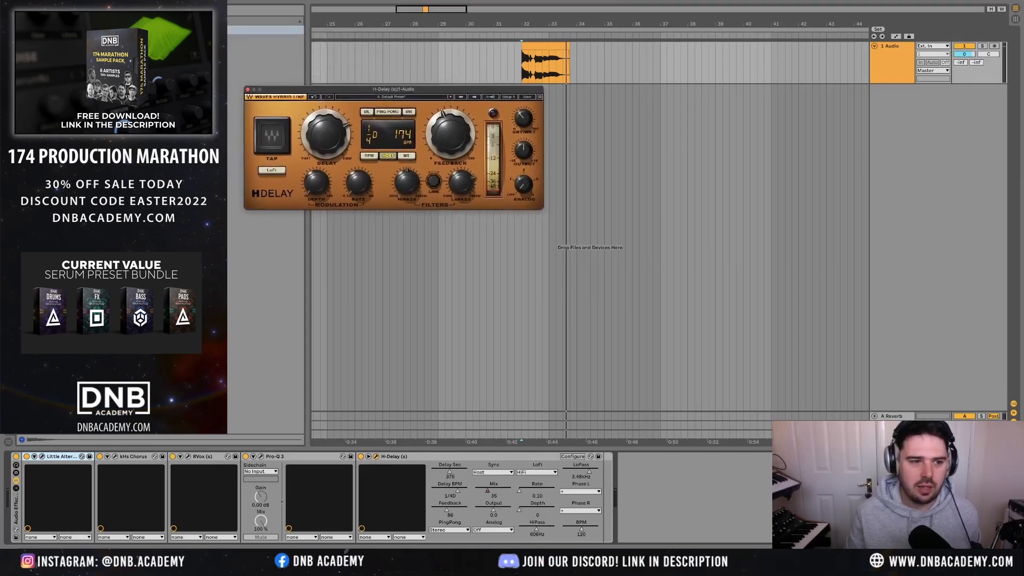
{"action": "left_click", "coordinate": [32, 30]}
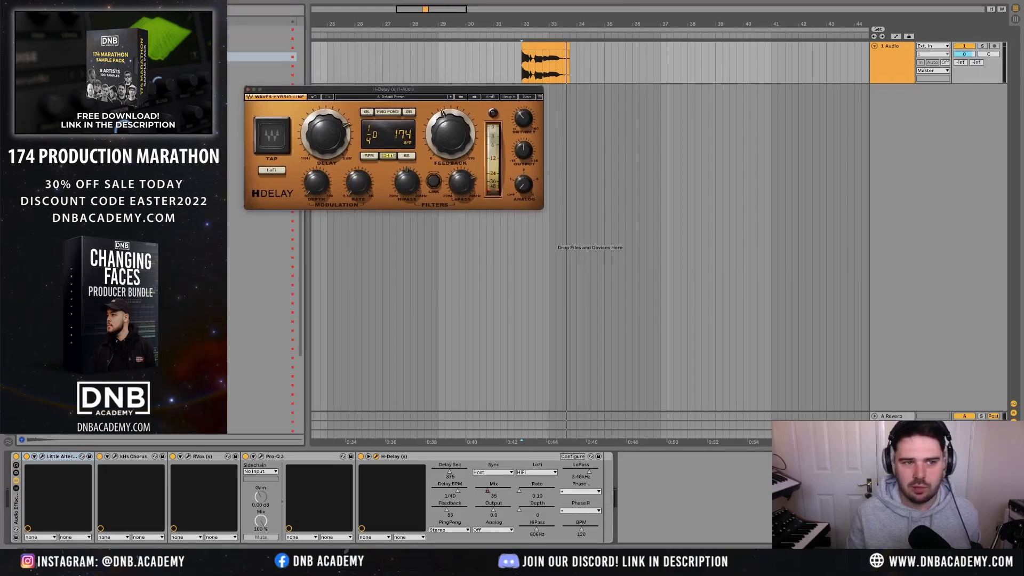
{"action": "scroll", "coordinate": [198, 229], "scroll_direction": "up", "scroll_amount": 3}
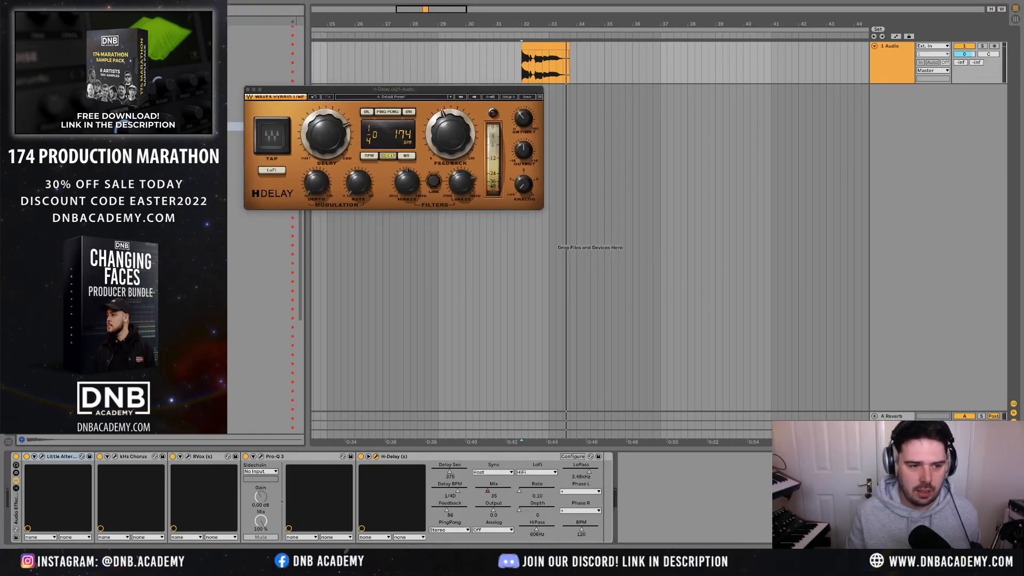
{"action": "left_click", "coordinate": [390, 87]}
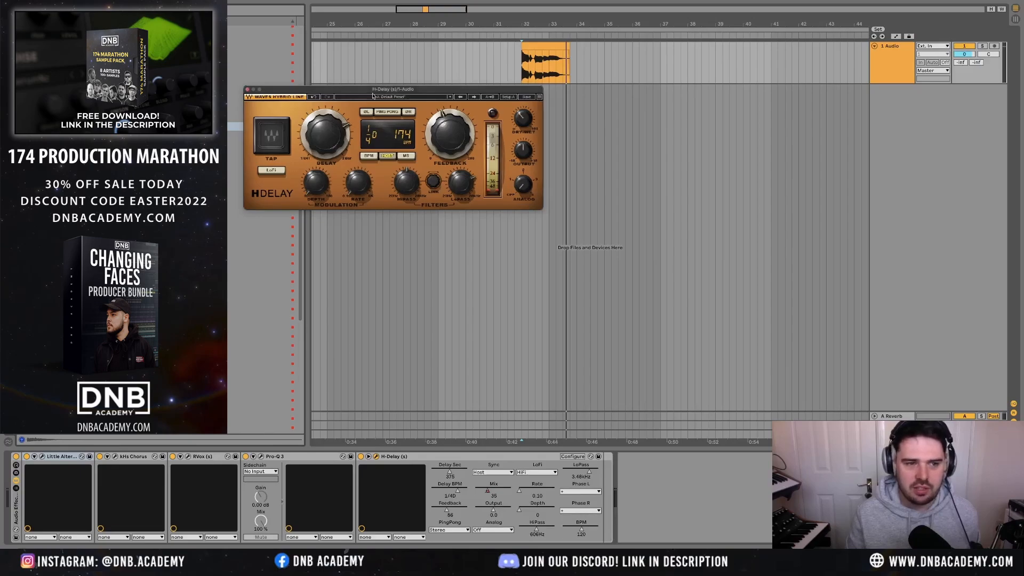
{"action": "left_click", "coordinate": [176, 182]}
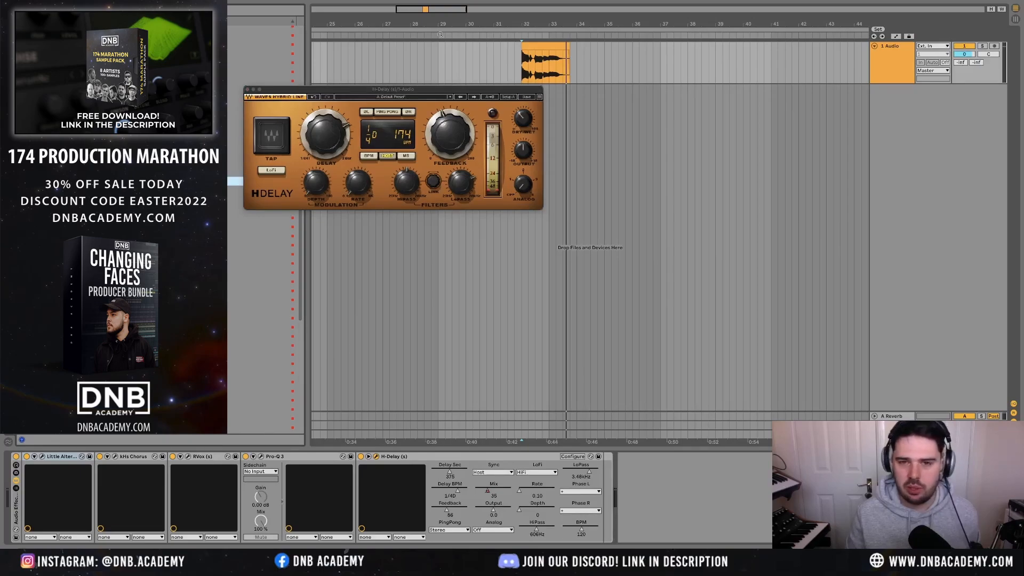
- Play the audio clip through the complete effects chain with H-Delay active
{"action": "left_click", "coordinate": [536, 43]}
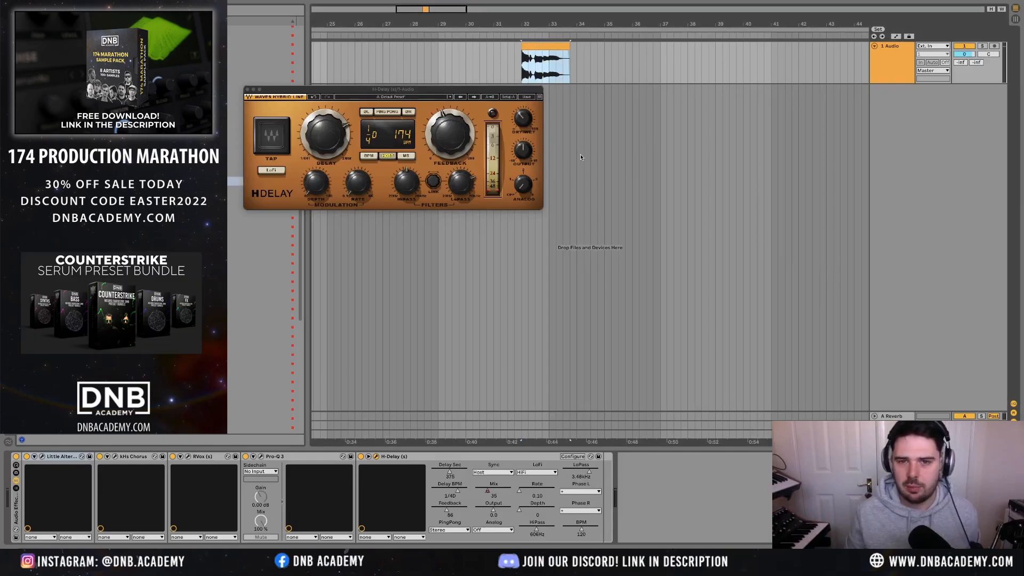
{"action": "key", "text": "space"}
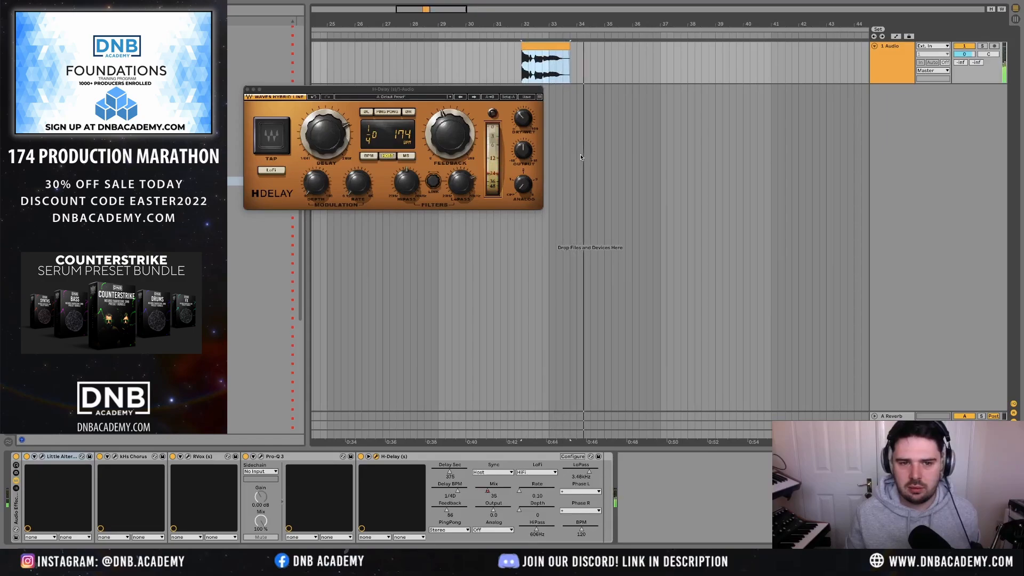
- Display the track's H-Delay Mix automation, then close the H-Delay window and hide the automation
{"action": "key", "text": "a"}
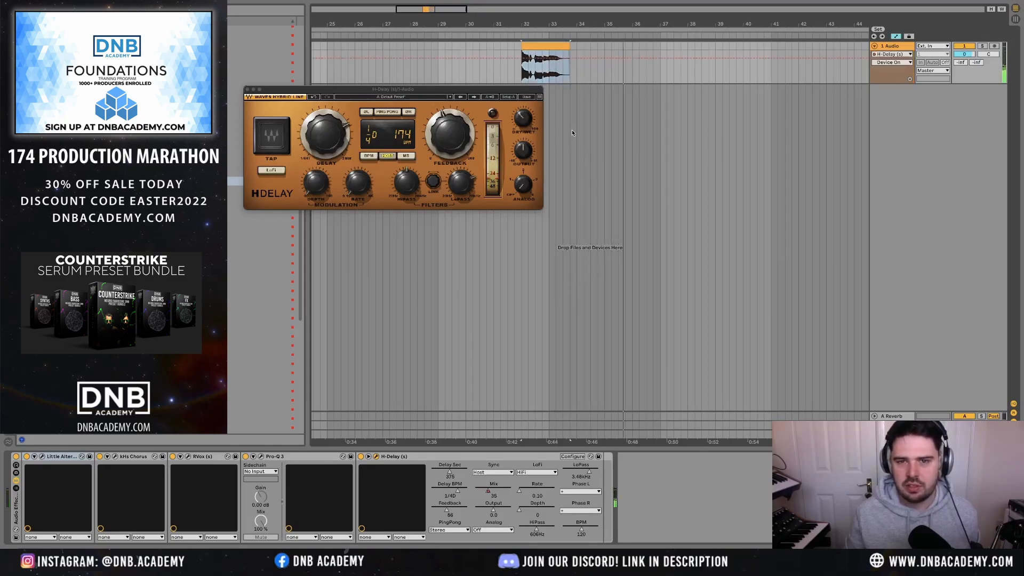
{"action": "left_click", "coordinate": [896, 63]}
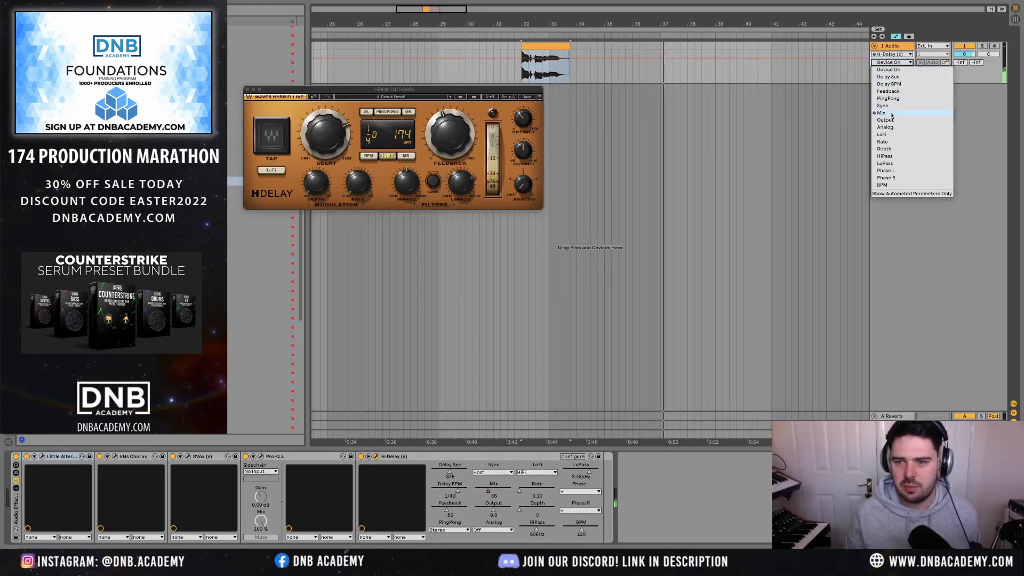
{"action": "left_click", "coordinate": [907, 106]}
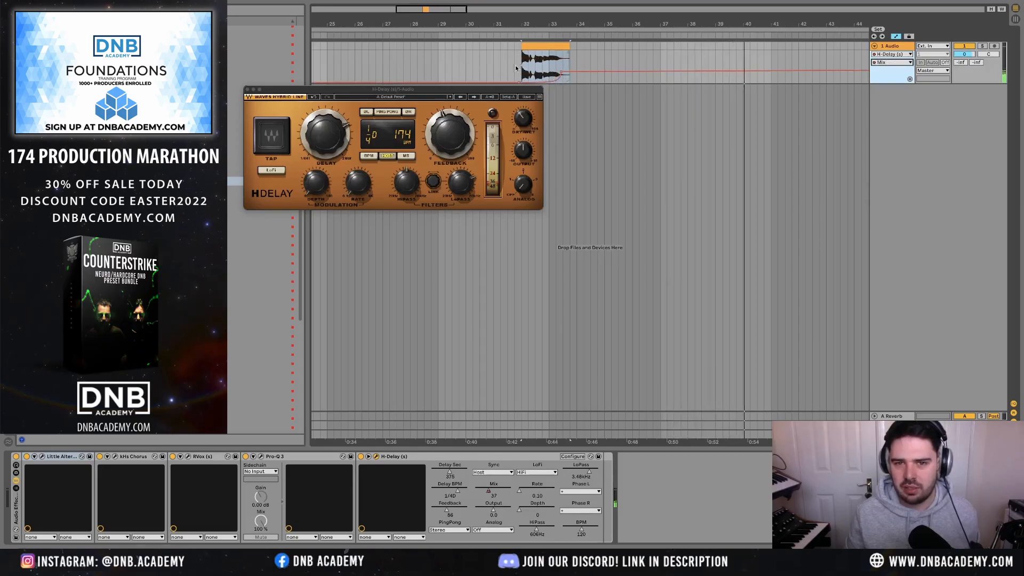
{"action": "left_click", "coordinate": [246, 90]}
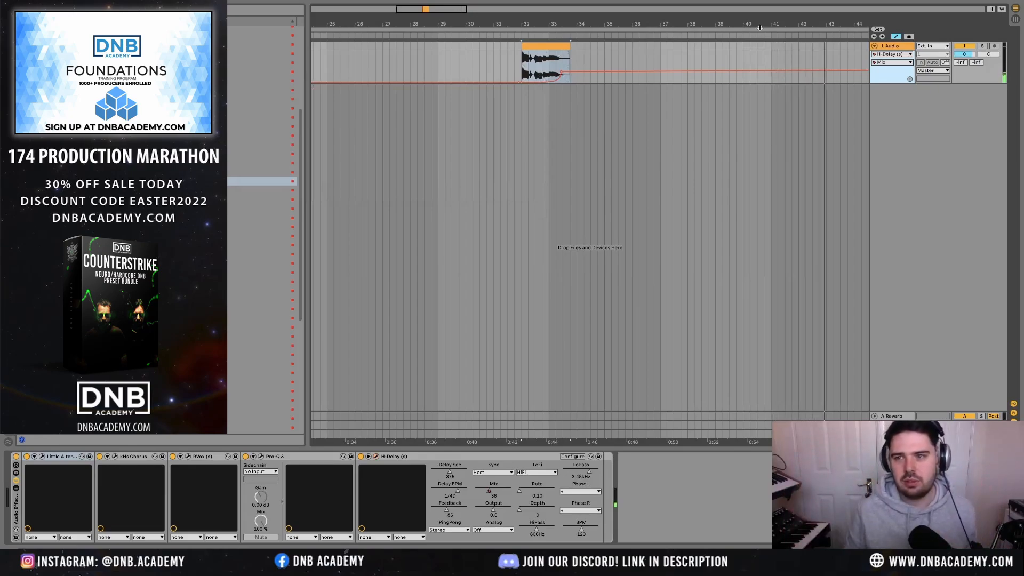
{"action": "key", "text": "a"}
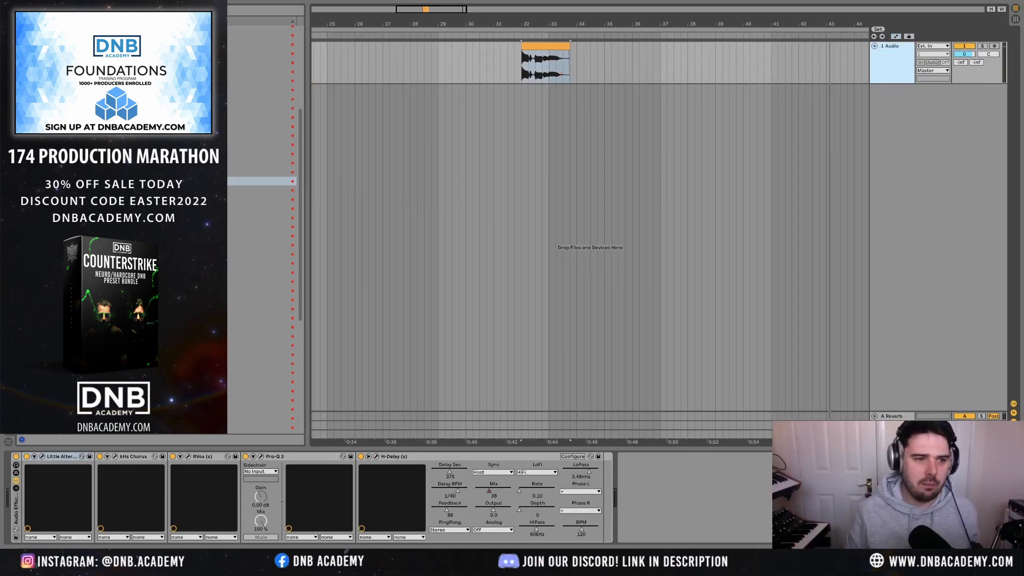
- Add Auto-Tune Pro at the start of the vocal chain with Alto/Tenor input, key G, Minor scale and retune speed 0
{"action": "left_click_drag", "start_coordinate": [134, 126], "coordinate": [15, 517]}
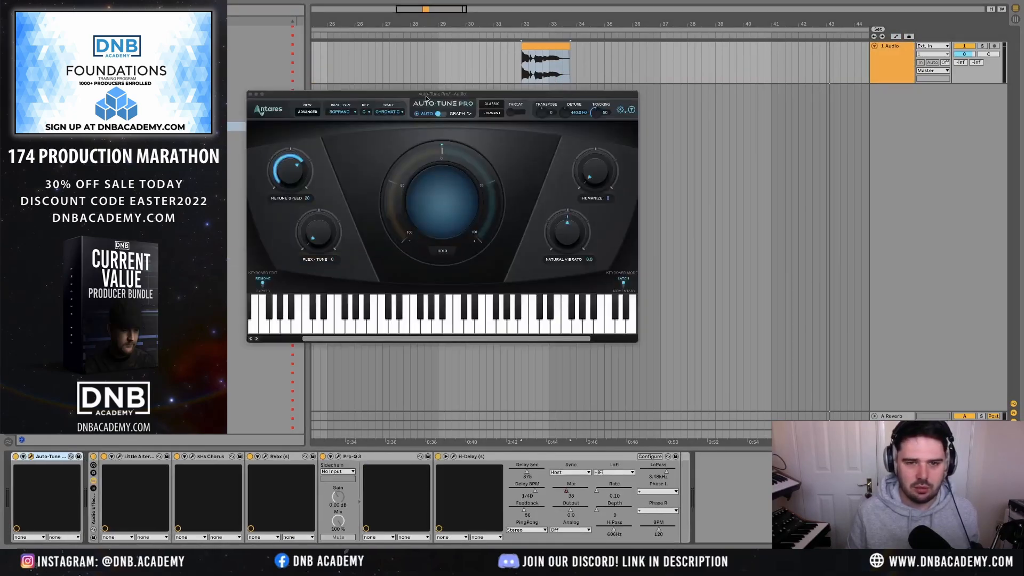
{"action": "left_click", "coordinate": [342, 113]}
{"action": "left_click", "coordinate": [346, 121]}
{"action": "left_click", "coordinate": [366, 112]}
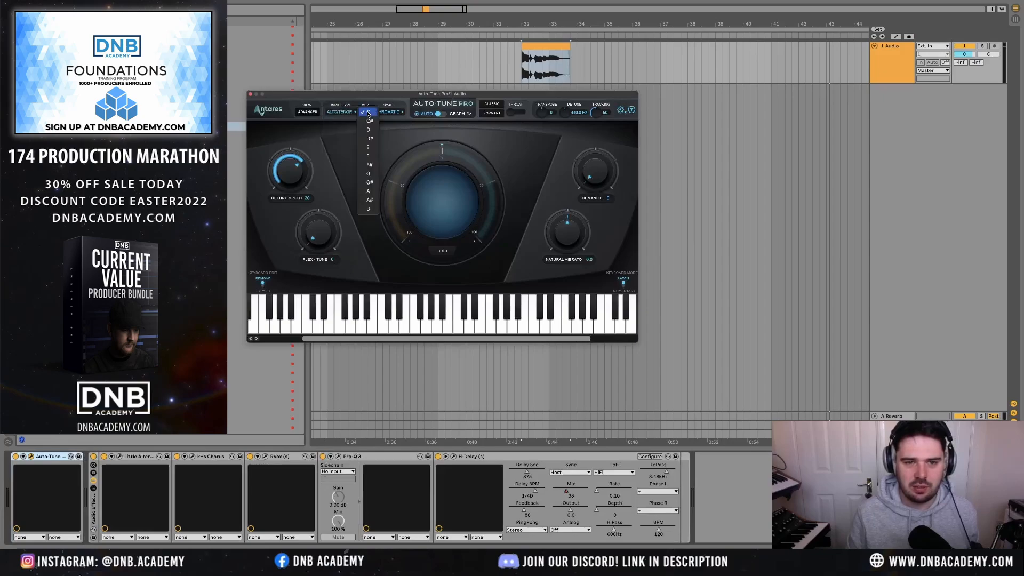
{"action": "left_click", "coordinate": [368, 174]}
{"action": "left_click", "coordinate": [393, 112]}
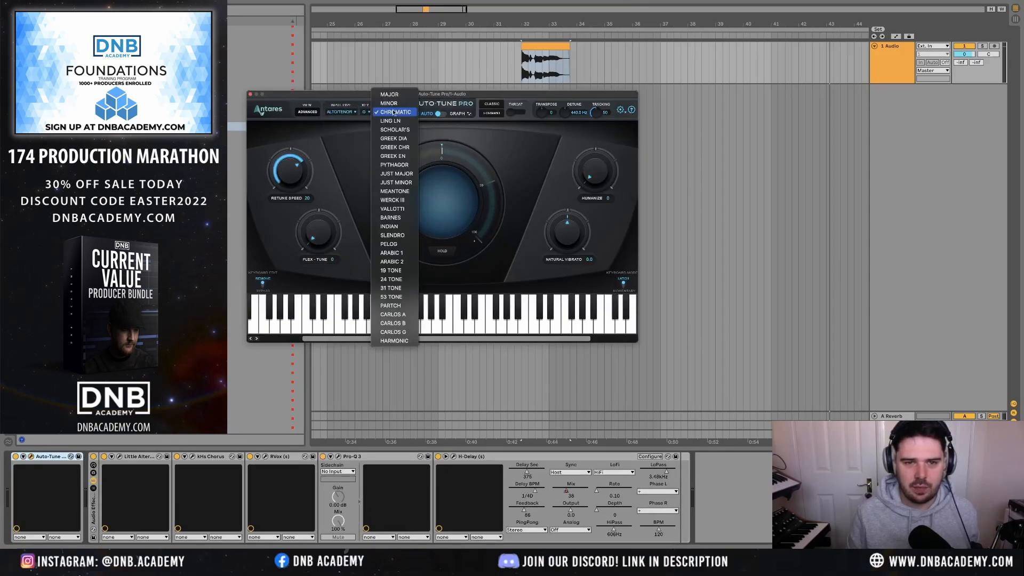
{"action": "left_click", "coordinate": [396, 104]}
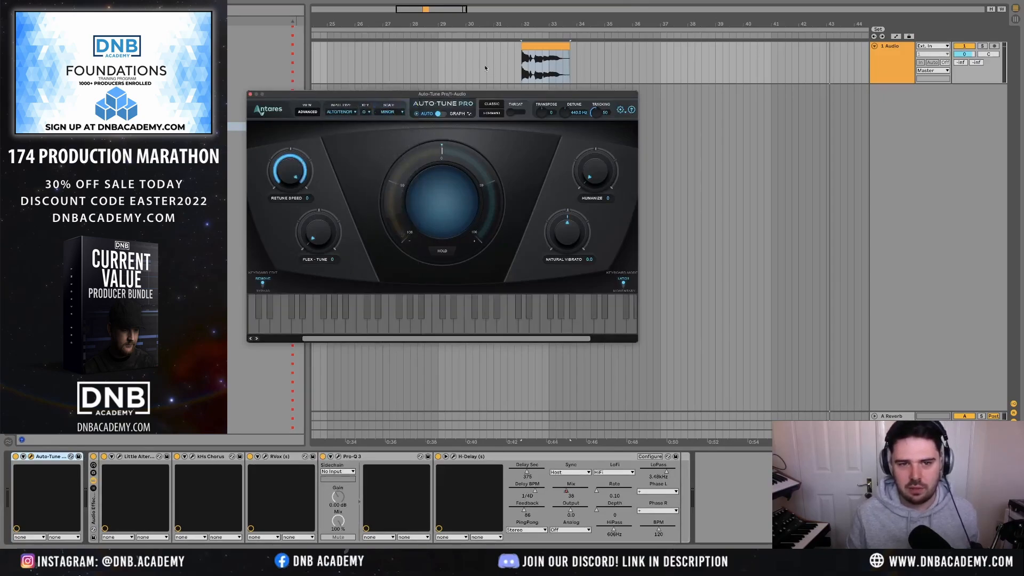
- Audition the vocal clip through Auto-Tune Pro and remove Auto-Tune Pro from the chain
{"action": "left_click", "coordinate": [524, 69]}
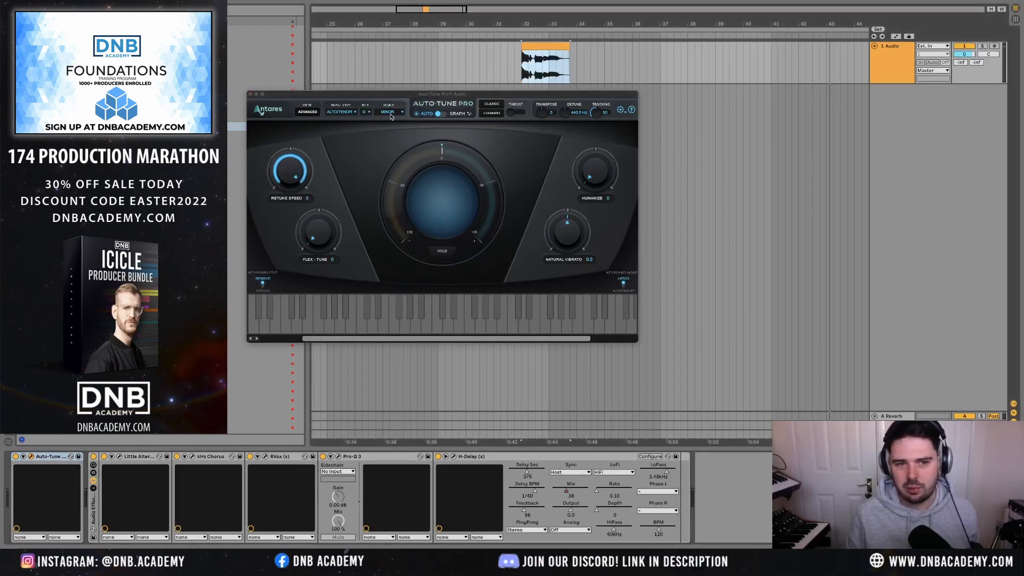
{"action": "key", "text": "space"}
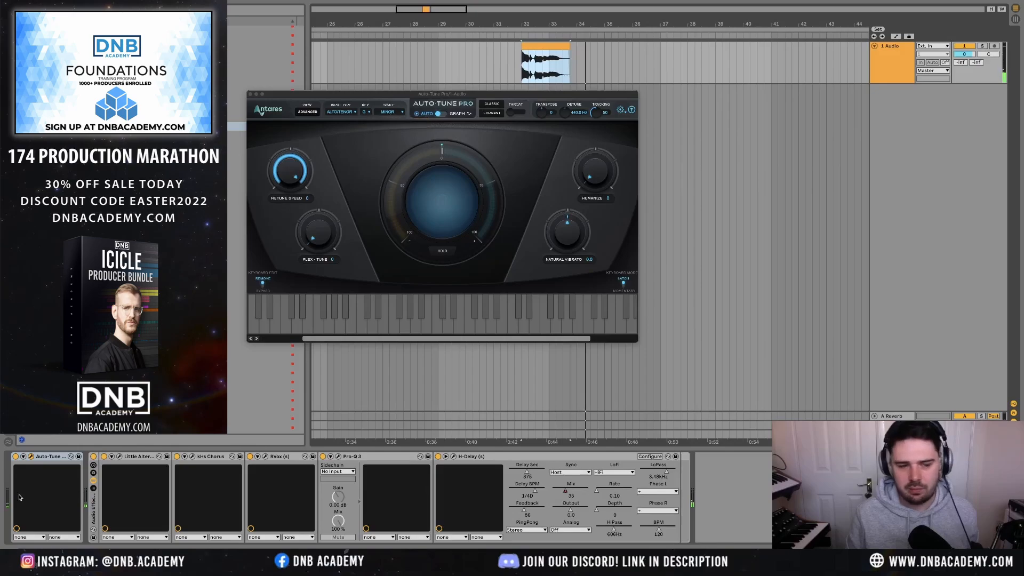
{"action": "left_click", "coordinate": [54, 457]}
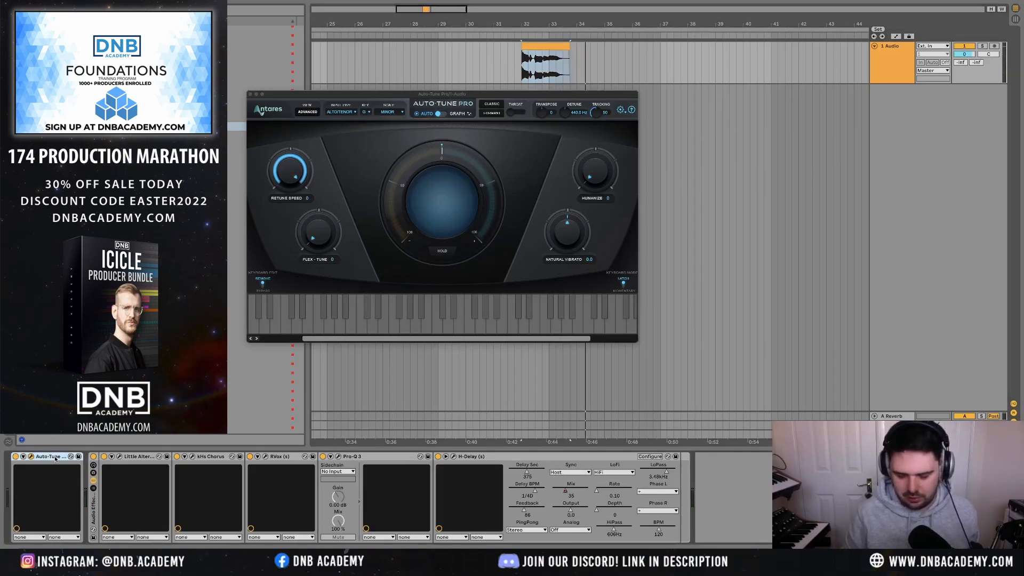
{"action": "key", "text": "Delete"}
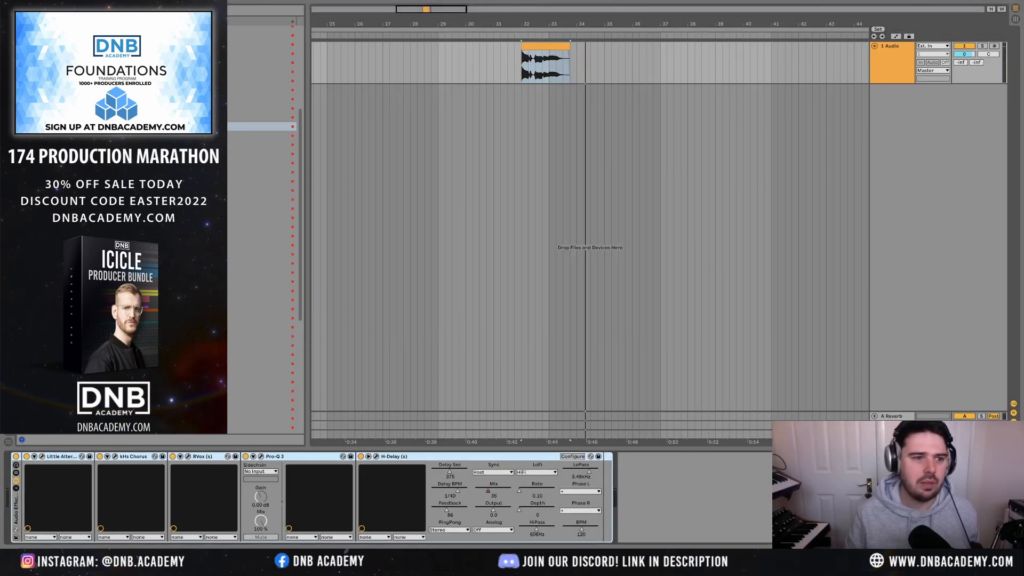
- Browse the sample library folders for a pad sample to play with the vocal
{"action": "left_click", "coordinate": [46, 115]}
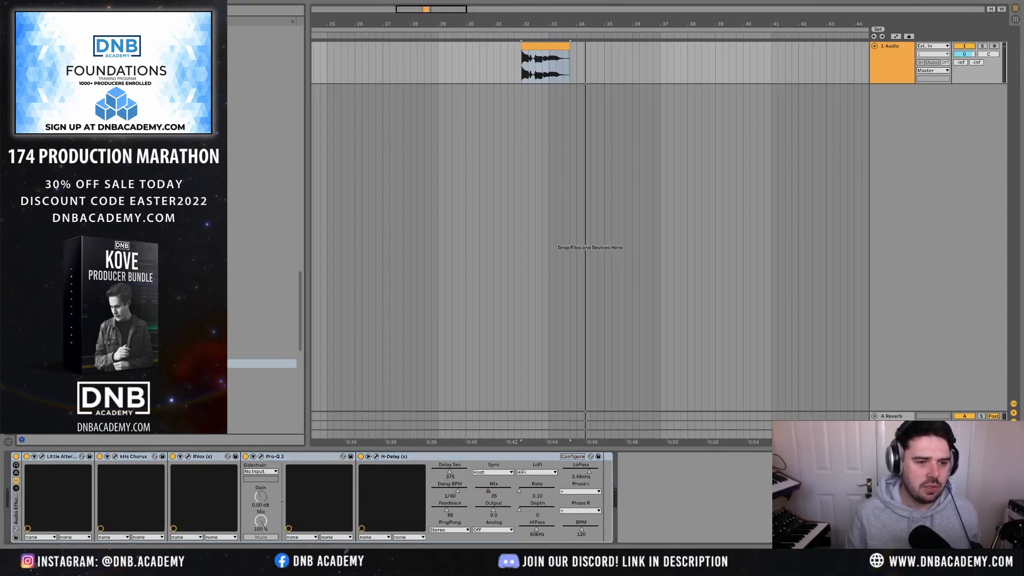
{"action": "scroll", "coordinate": [192, 229], "scroll_direction": "up", "scroll_amount": 20}
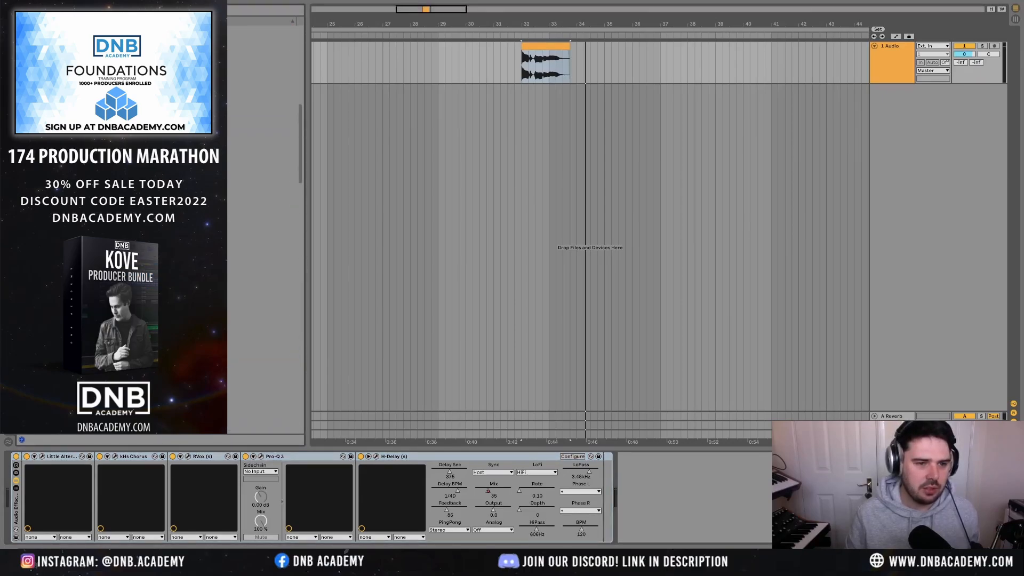
{"action": "scroll", "coordinate": [192, 229], "scroll_direction": "down", "scroll_amount": 6}
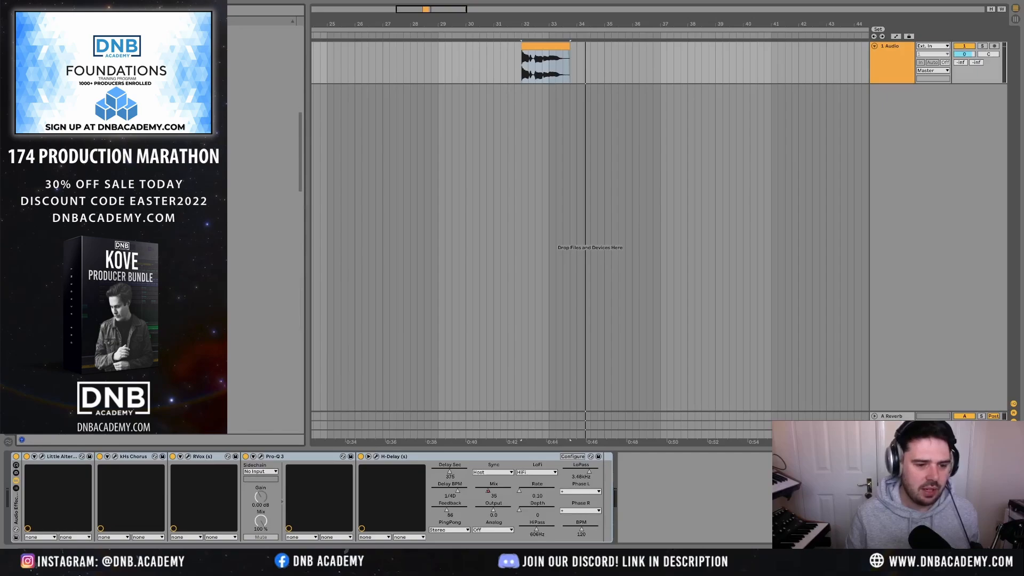
{"action": "scroll", "coordinate": [160, 321], "scroll_direction": "down", "scroll_amount": 2}
{"action": "left_click", "coordinate": [115, 385]}
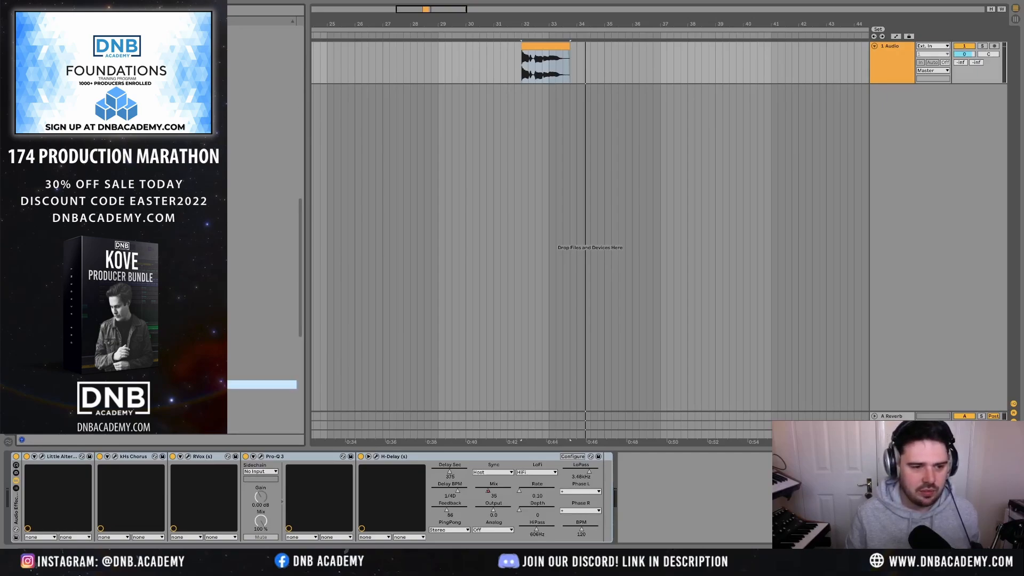
{"action": "scroll", "coordinate": [160, 321], "scroll_direction": "down", "scroll_amount": 5}
{"action": "scroll", "coordinate": [160, 320], "scroll_direction": "up", "scroll_amount": 1}
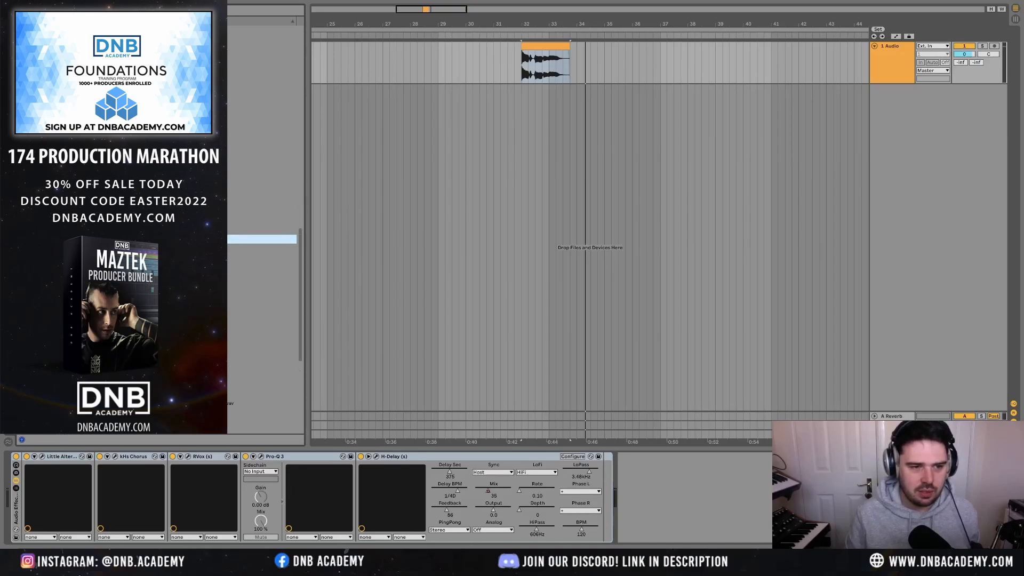
{"action": "scroll", "coordinate": [262, 235], "scroll_direction": "down", "scroll_amount": 1}
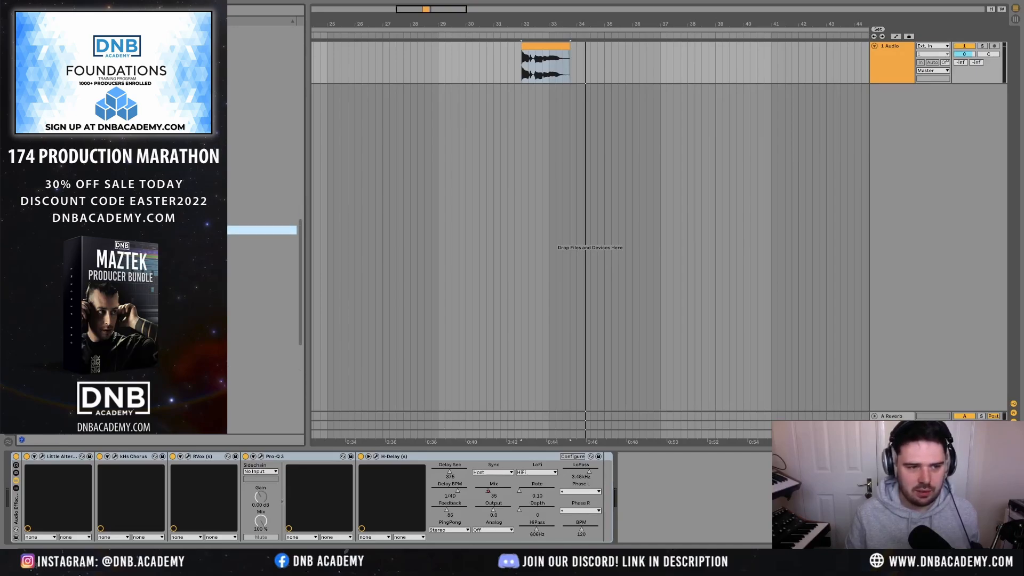
{"action": "scroll", "coordinate": [261, 240], "scroll_direction": "up", "scroll_amount": 2}
{"action": "scroll", "coordinate": [262, 224], "scroll_direction": "down", "scroll_amount": 3}
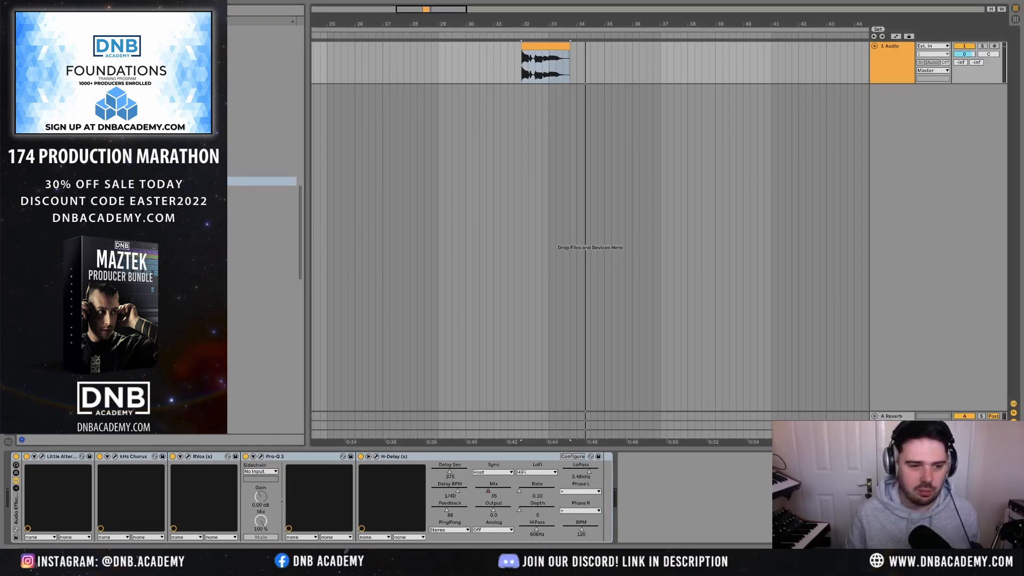
- Preview samples and place the Secrets Pad 065 G#m sample on a new audio track at bar 33
{"action": "left_click", "coordinate": [261, 299]}
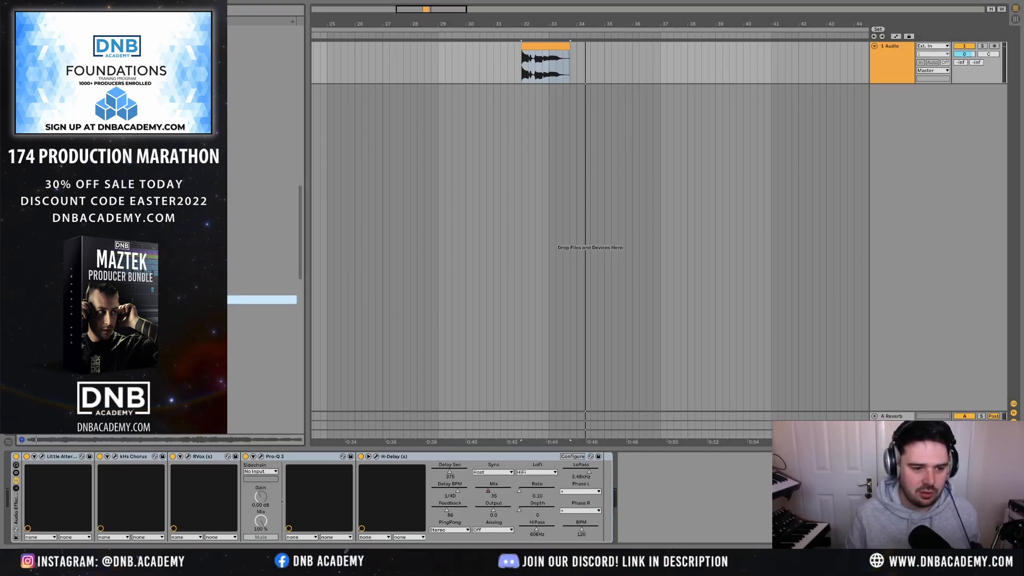
{"action": "scroll", "coordinate": [262, 224], "scroll_direction": "down", "scroll_amount": 2}
{"action": "key", "text": "Down"}
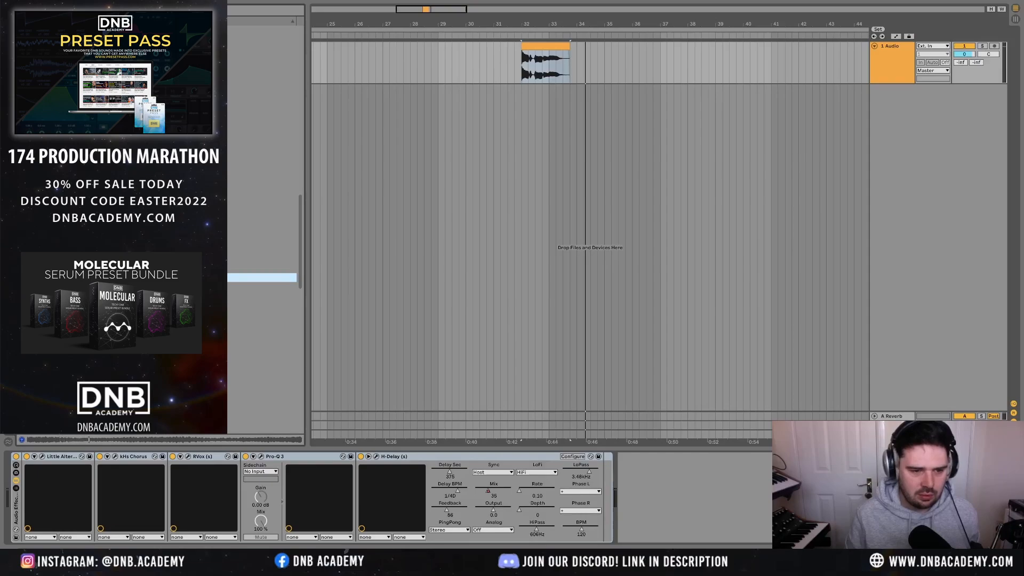
{"action": "left_click_drag", "start_coordinate": [609, 88], "coordinate": [576, 91]}
{"action": "scroll", "coordinate": [586, 90], "scroll_direction": "down", "scroll_amount": 5}
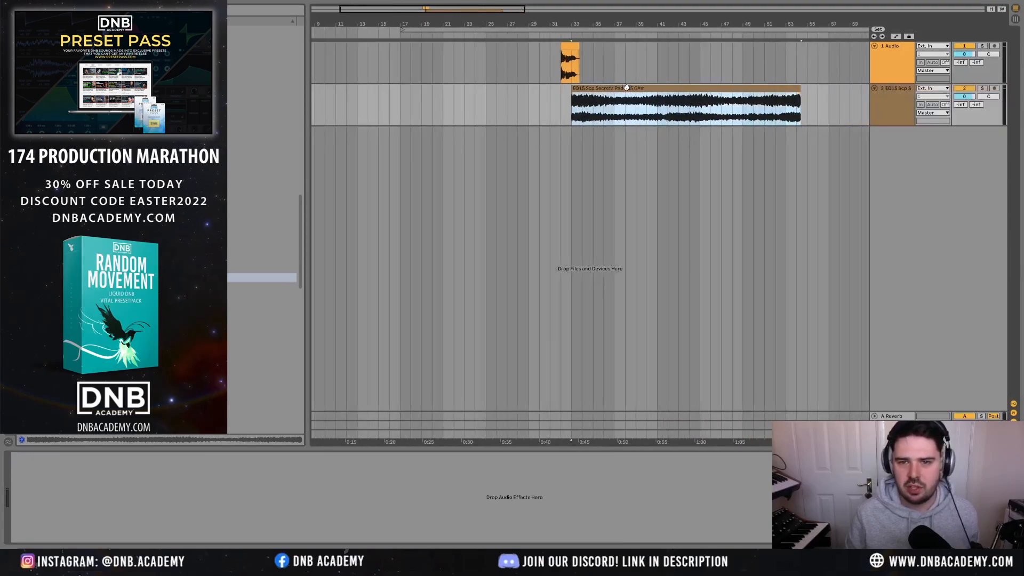
- Open the pad clip in the clip editor and audition it with its track soloed, turning the solo off at the end
{"action": "double_click", "coordinate": [626, 88]}
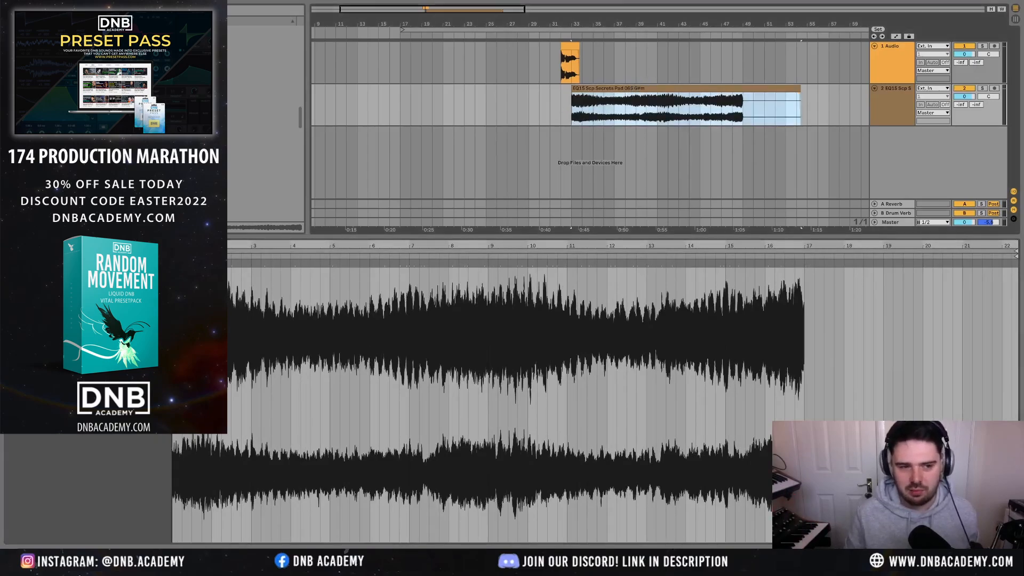
{"action": "left_click", "coordinate": [575, 114]}
{"action": "key", "text": "s"}
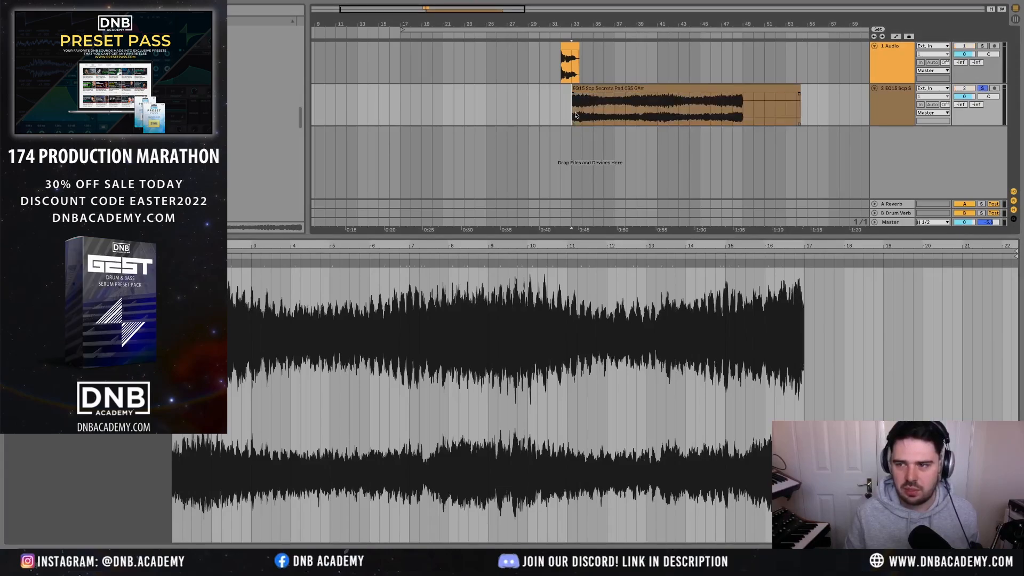
{"action": "key", "text": "space"}
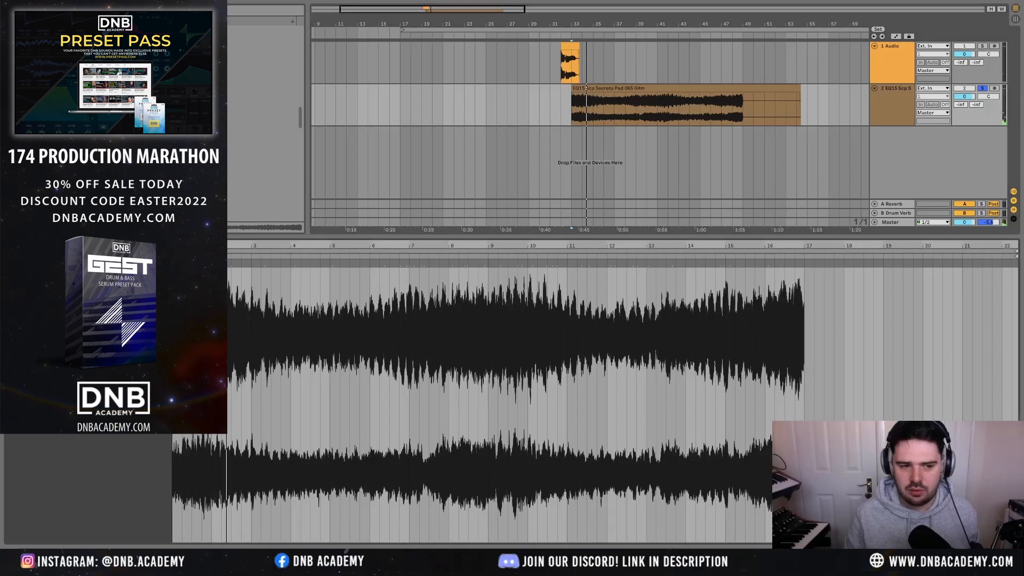
{"action": "key", "text": "space"}
{"action": "key", "text": "s"}
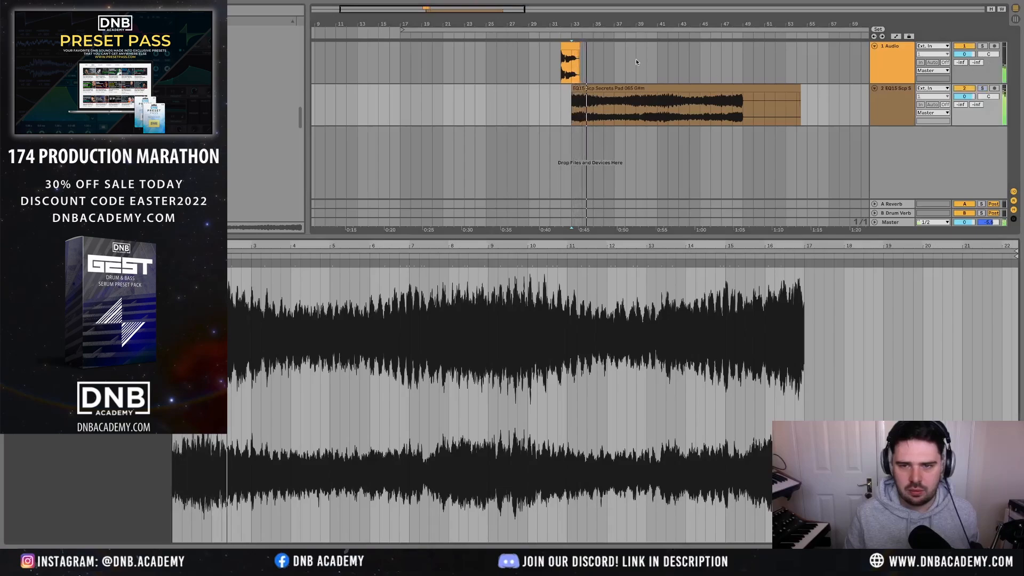
- Play the vocal together with the pad, lower the pad track's volume, and show the pad track's device chain
{"action": "key", "text": "space"}
{"action": "left_click", "coordinate": [574, 48]}
{"action": "key", "text": "space"}
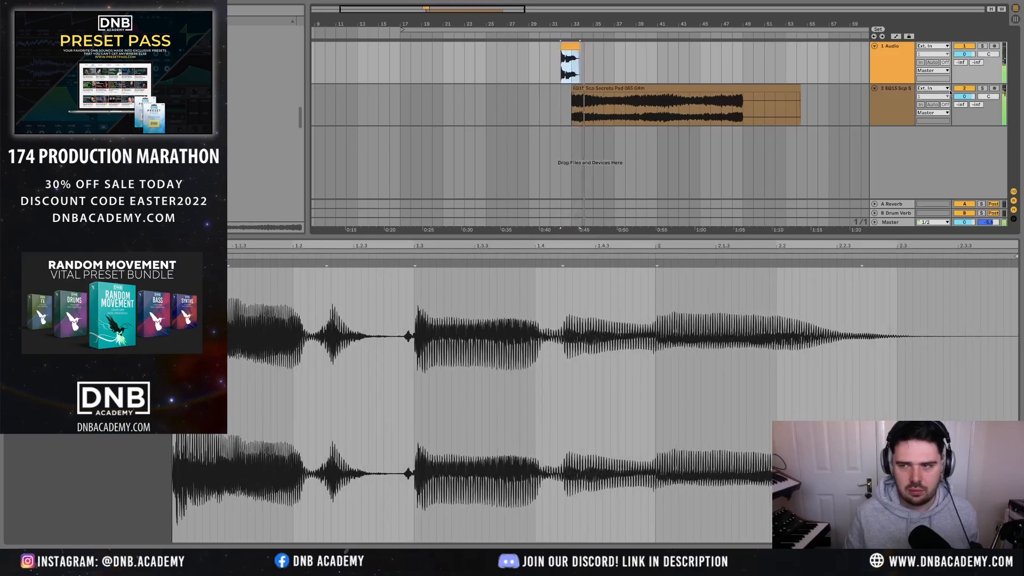
{"action": "left_click_drag", "start_coordinate": [965, 96], "coordinate": [965, 107]}
{"action": "left_click", "coordinate": [887, 106]}
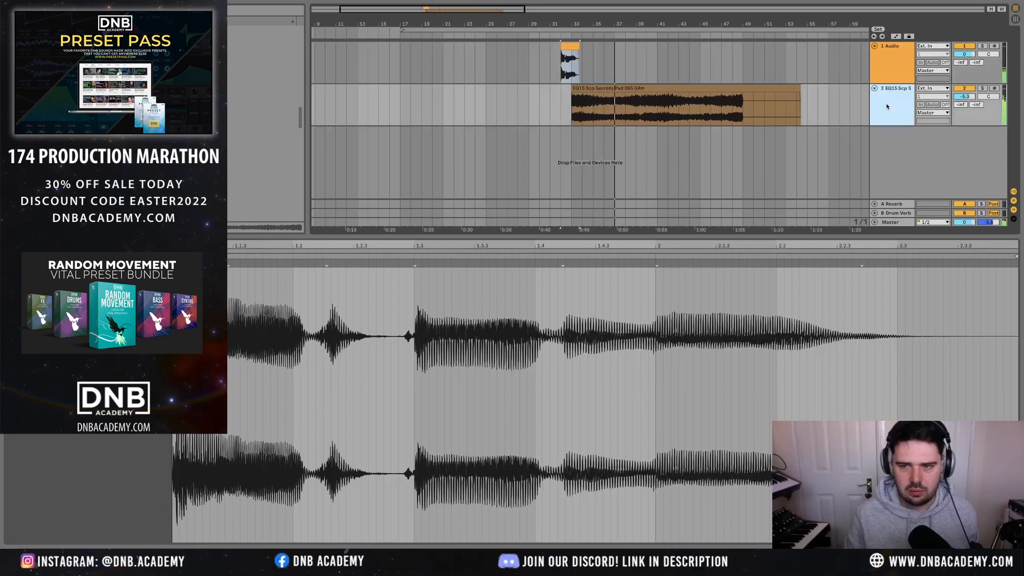
{"action": "key", "text": "shift+Tab"}
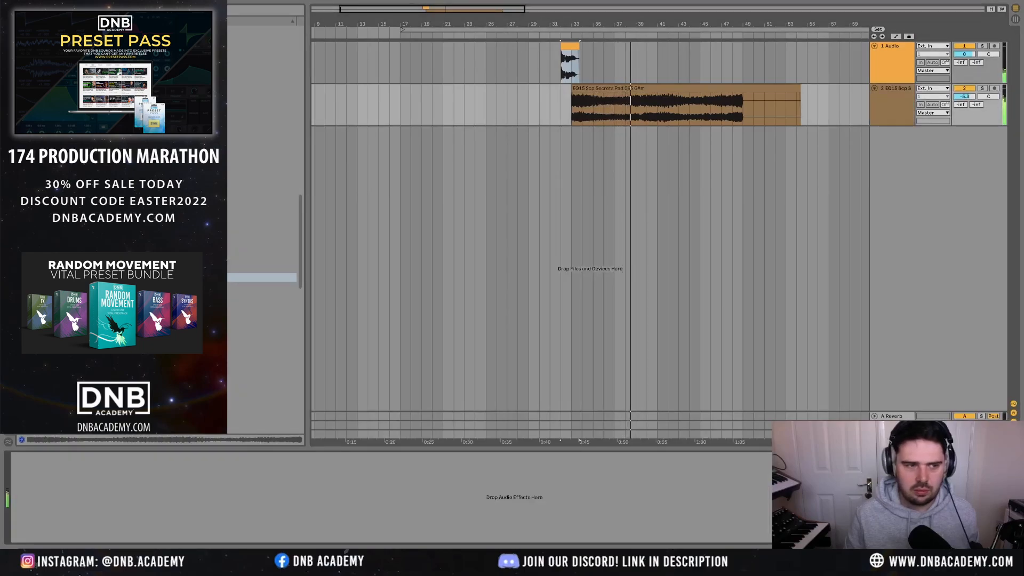
{"action": "key", "text": "space"}
- Add EQ Eight to the pad track with a low cut on band 1 and band 2 at about 150 Hz and -7.6 dB
{"action": "left_click", "coordinate": [40, 106]}
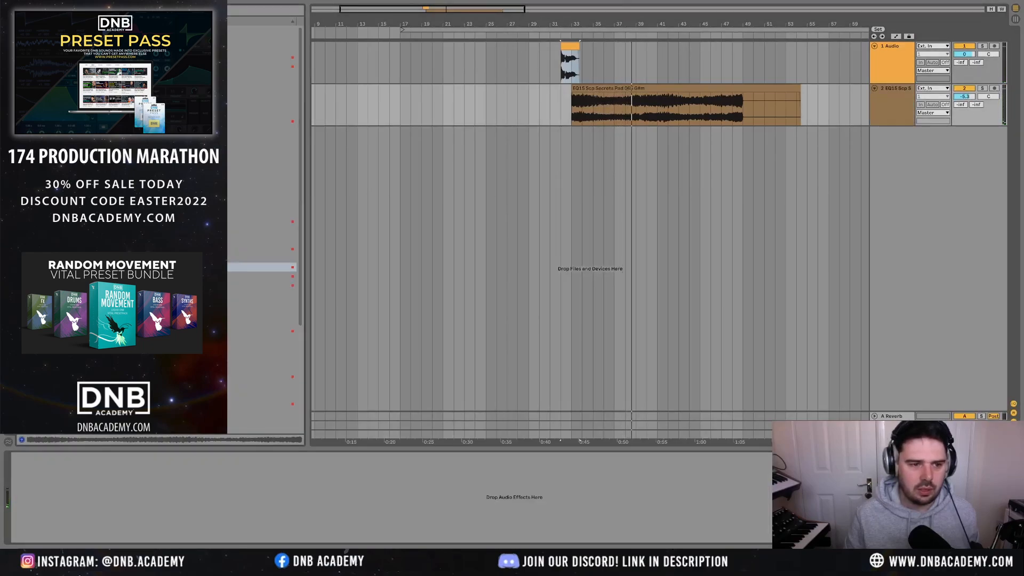
{"action": "key", "text": "Return"}
{"action": "key", "text": "space"}
{"action": "left_click", "coordinate": [46, 530]}
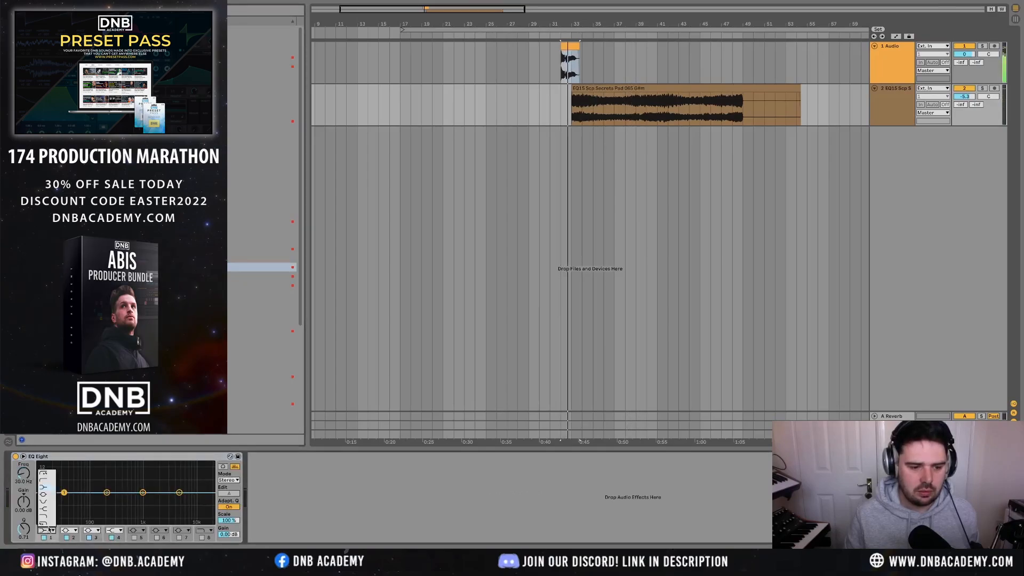
{"action": "left_click", "coordinate": [43, 480]}
{"action": "left_click_drag", "start_coordinate": [64, 492], "coordinate": [100, 507]}
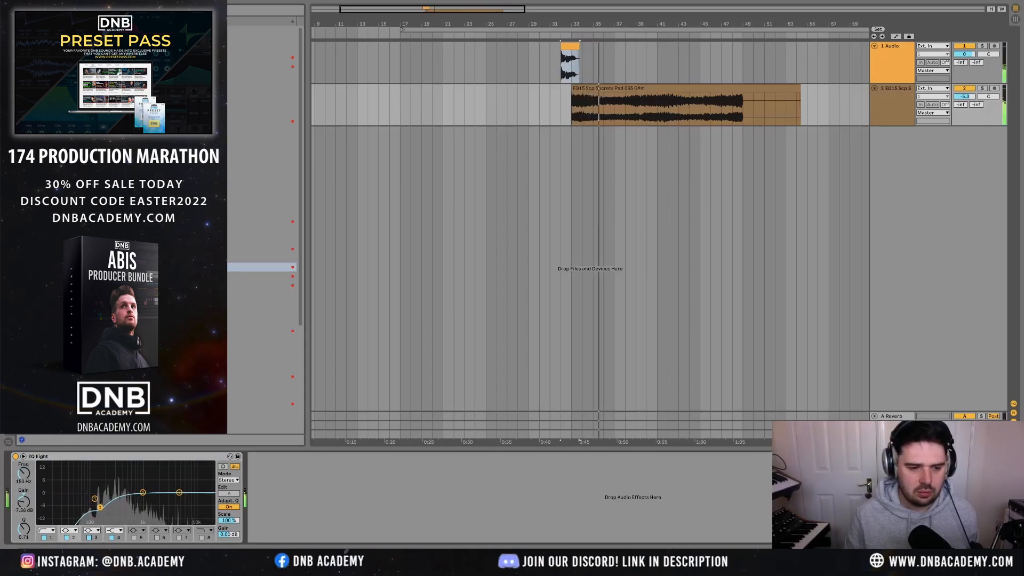
- Activate EQ Eight's band 8 as a high cut, set the low cut to 156 Hz, and audition the filtered pad with the vocal
{"action": "left_click", "coordinate": [202, 538]}
{"action": "left_click_drag", "start_coordinate": [211, 499], "coordinate": [101, 498]}
{"action": "key", "text": "space"}
{"action": "key", "text": "space"}
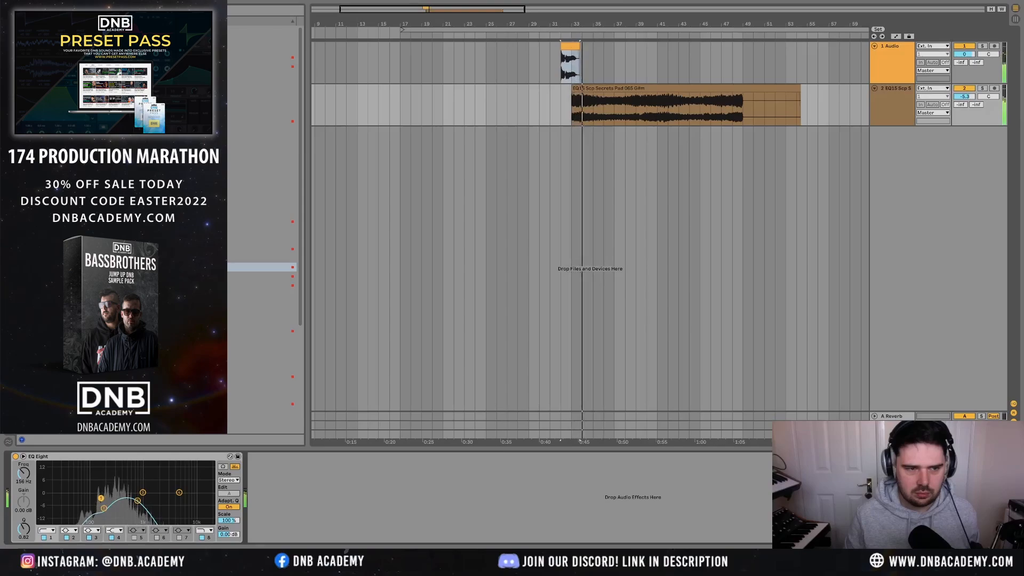
{"action": "key", "text": "space"}
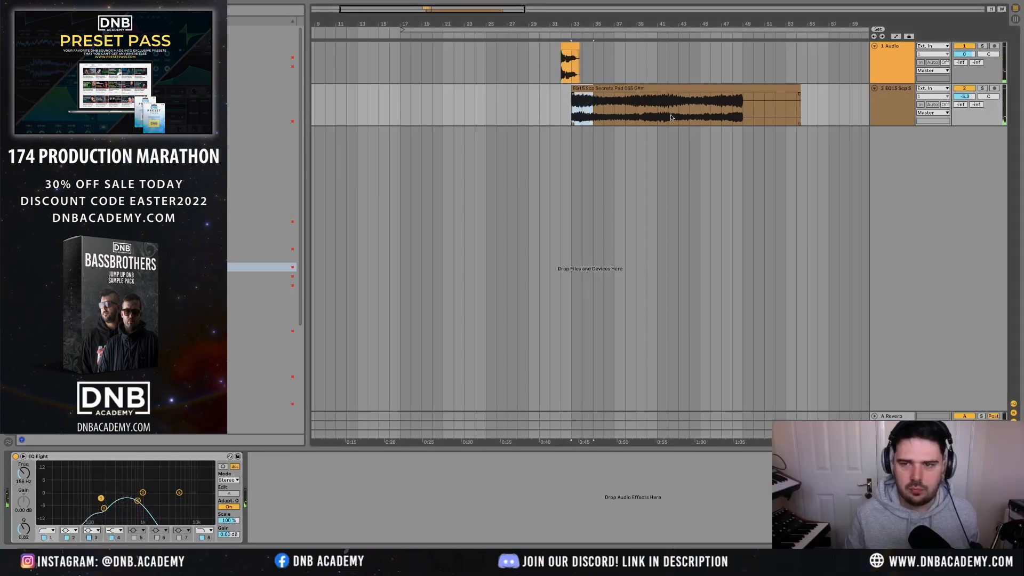
- Copy the audible 16-bar section of the pad clip to bar 1 and duplicate it to fill the track up to the original clip
{"action": "left_click_drag", "start_coordinate": [671, 115], "coordinate": [743, 114]}
{"action": "scroll", "coordinate": [743, 114], "scroll_direction": "down", "scroll_amount": 5}
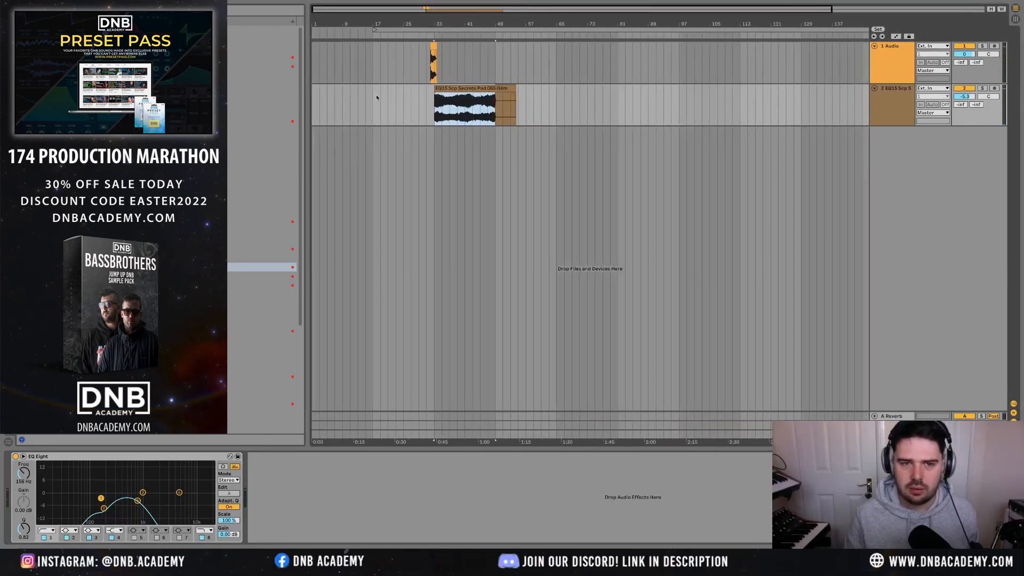
{"action": "left_click", "coordinate": [314, 112]}
{"action": "key", "text": "ctrl+v"}
{"action": "key", "text": "ctrl+d"}
- Audition the repeated pad from its start and again from just before the vocal
{"action": "left_click", "coordinate": [337, 88]}
{"action": "key", "text": "space"}
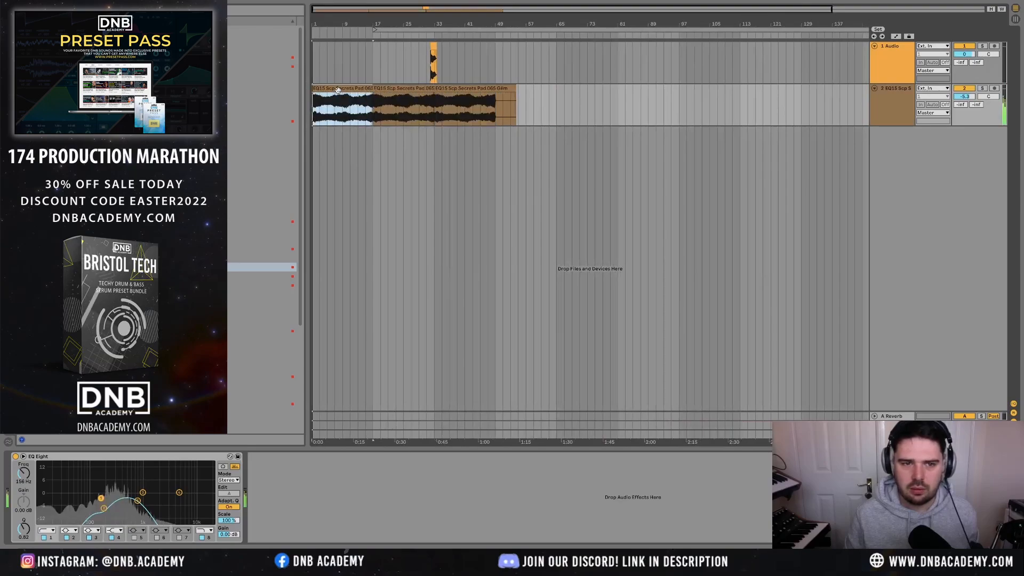
{"action": "left_click", "coordinate": [428, 116]}
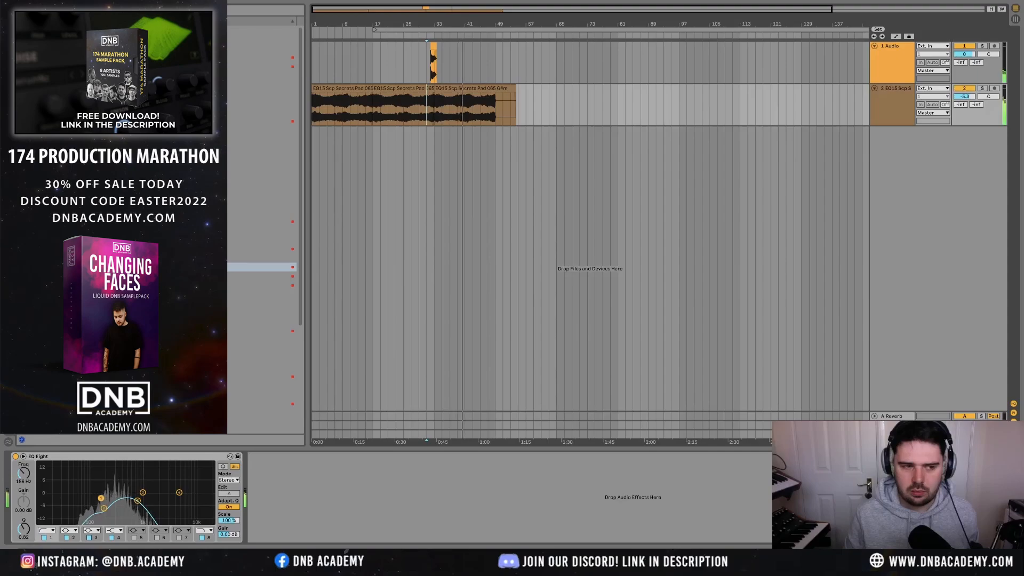
{"action": "key", "text": "space"}
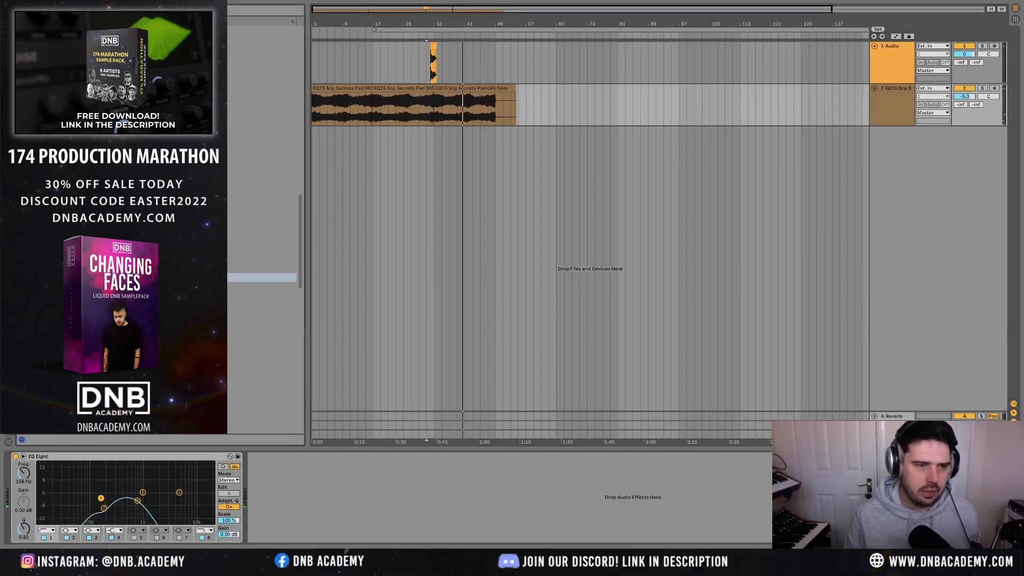
- Insert a new MIDI track below the pad track and load Serum onto it
{"action": "left_click", "coordinate": [138, 113]}
{"action": "left_click", "coordinate": [897, 111]}
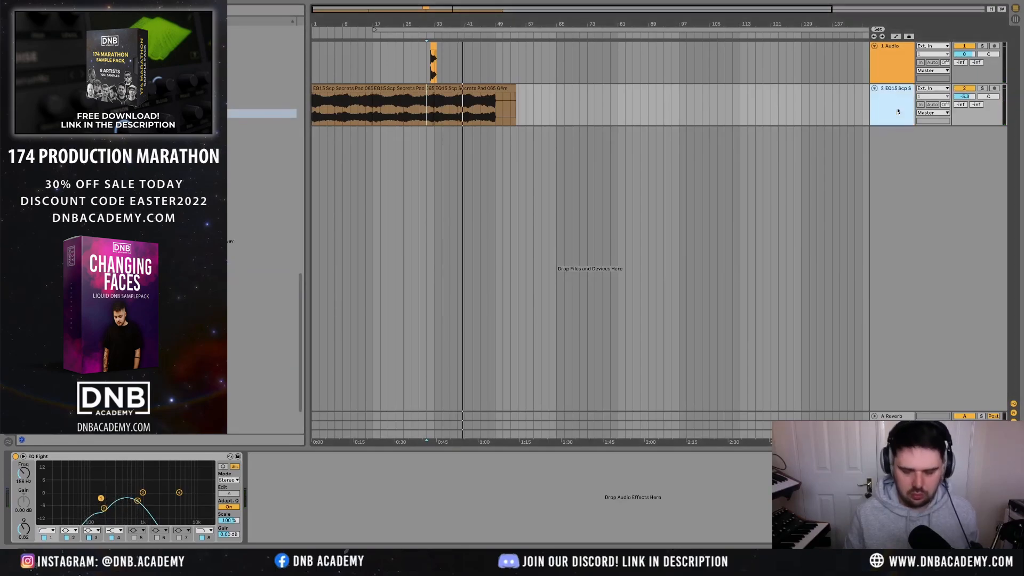
{"action": "key", "text": "ctrl+shift+t"}
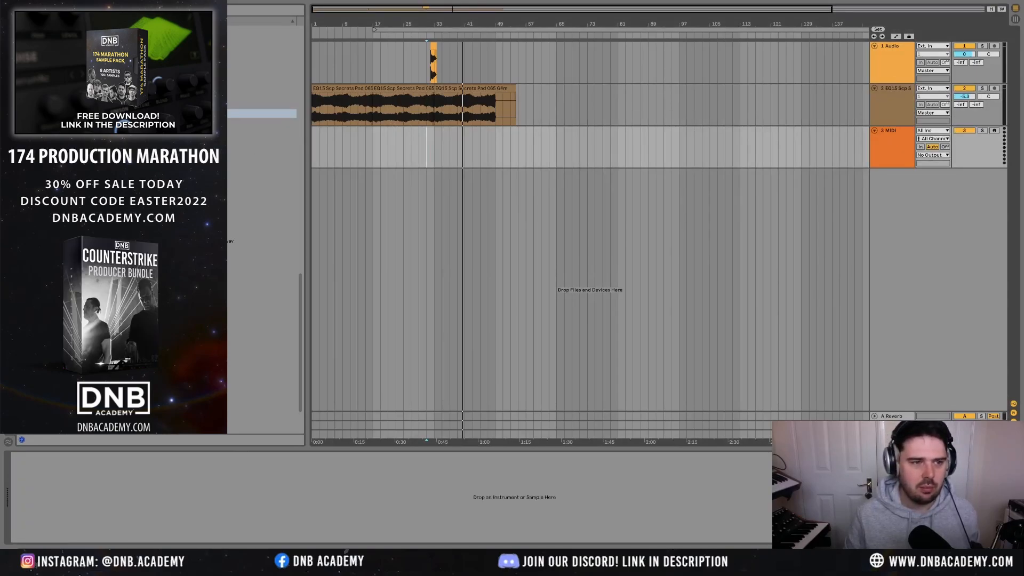
{"action": "left_click", "coordinate": [45, 101]}
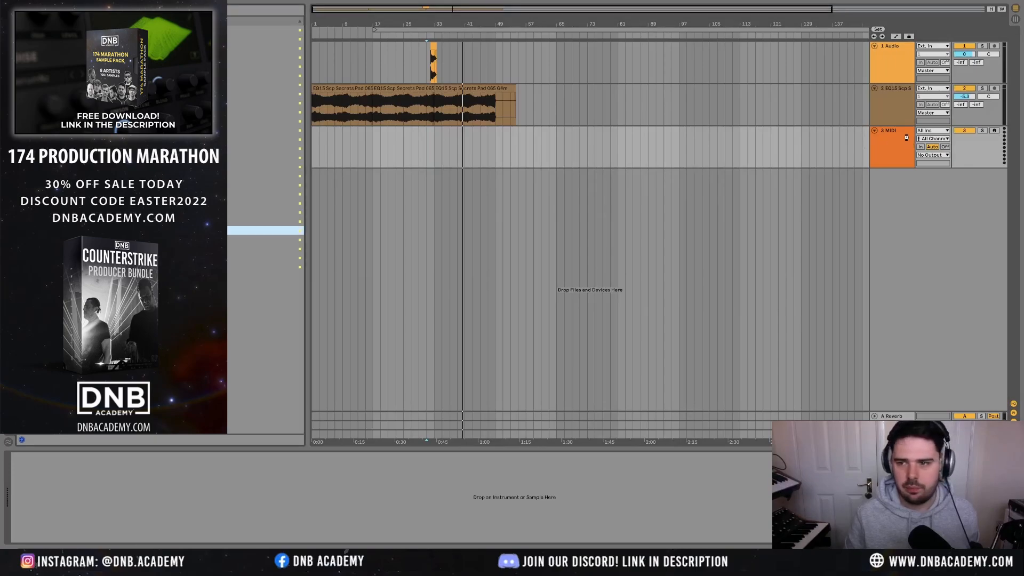
{"action": "left_click_drag", "start_coordinate": [380, 158], "coordinate": [381, 160]}
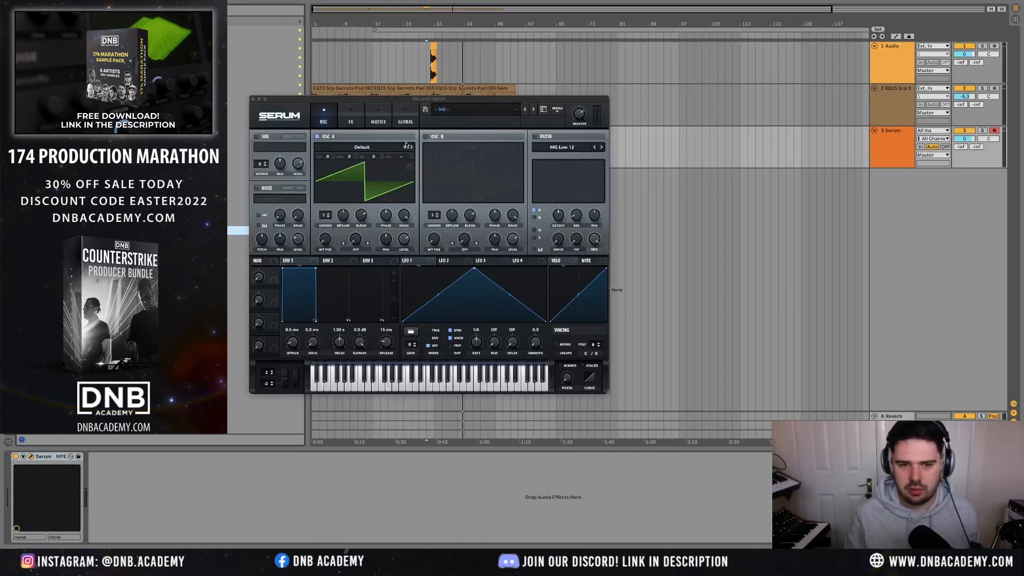
{"action": "left_click_drag", "start_coordinate": [455, 101], "coordinate": [570, 170]}
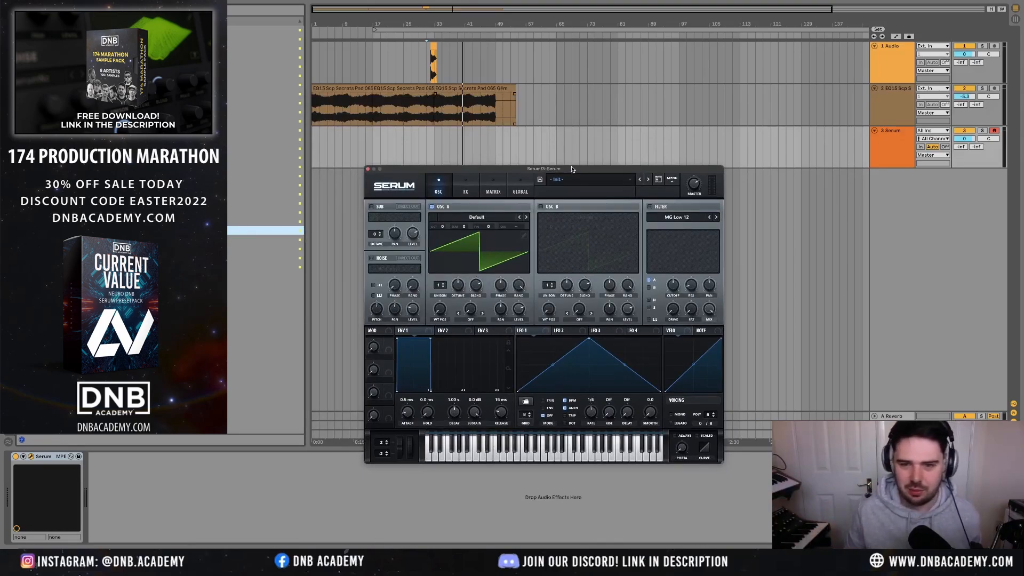
- Turn on Serum's oscillator B and set the fine tuning to 24 on oscillator A and -24 on oscillator B
{"action": "left_click", "coordinate": [541, 207]}
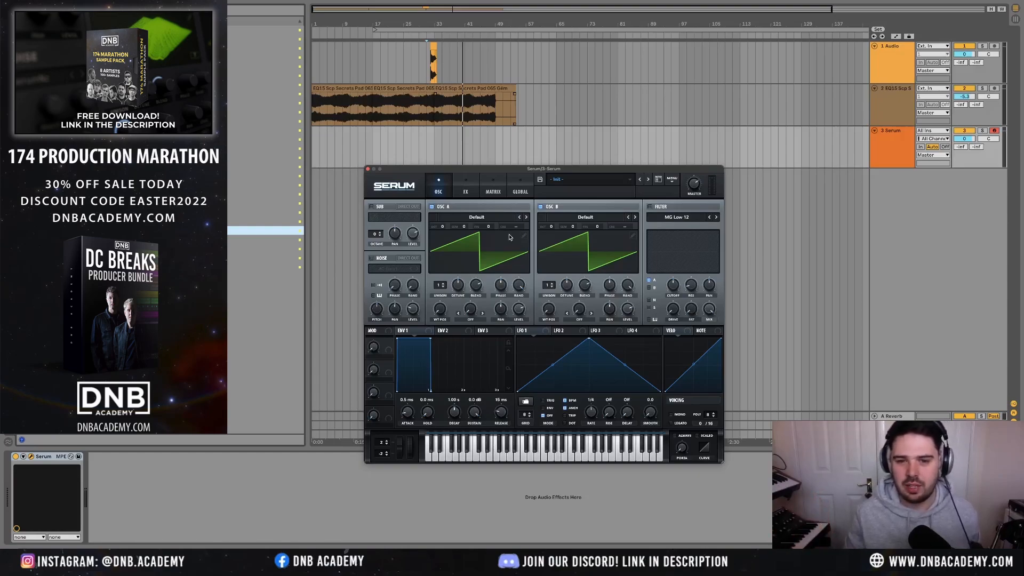
{"action": "left_click_drag", "start_coordinate": [489, 227], "coordinate": [495, 221]}
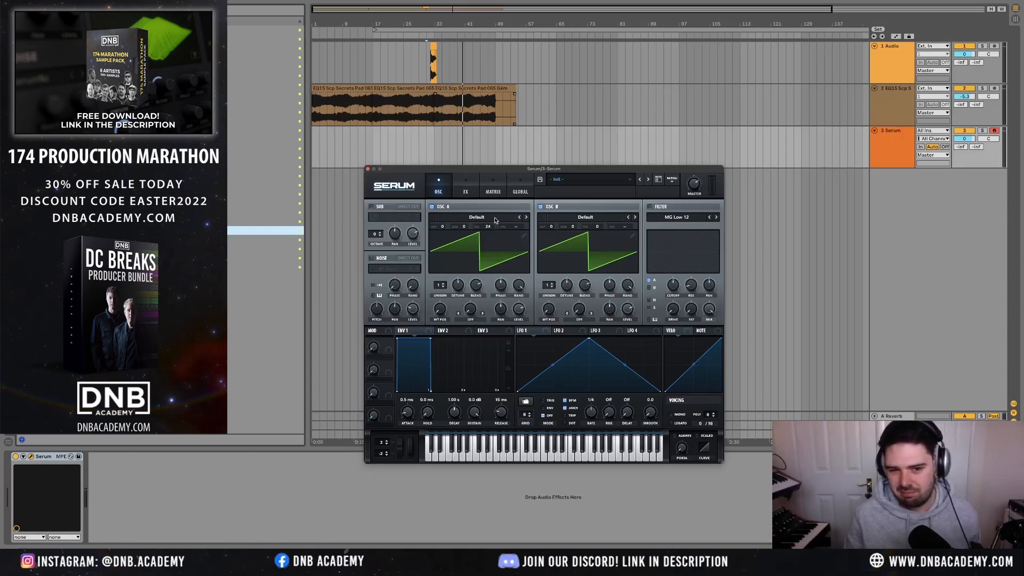
{"action": "left_click_drag", "start_coordinate": [598, 233], "coordinate": [597, 240]}
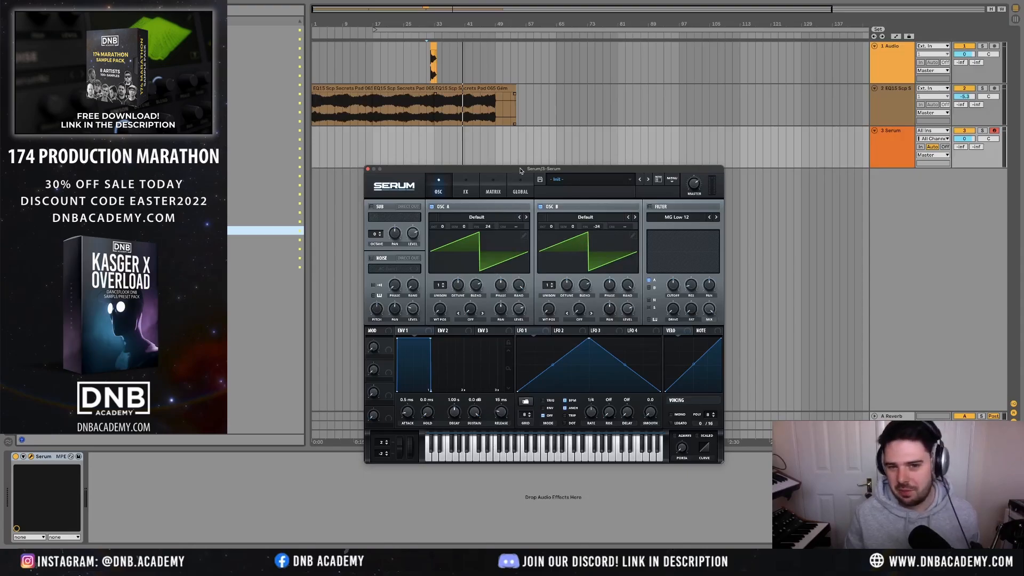
- Turn on Serum's MG Low 12 filter for both oscillators, adjust its cutoff, enable its key tracking, and close the plugin window
{"action": "left_click_drag", "start_coordinate": [521, 171], "coordinate": [487, 193]}
{"action": "left_click", "coordinate": [616, 230]}
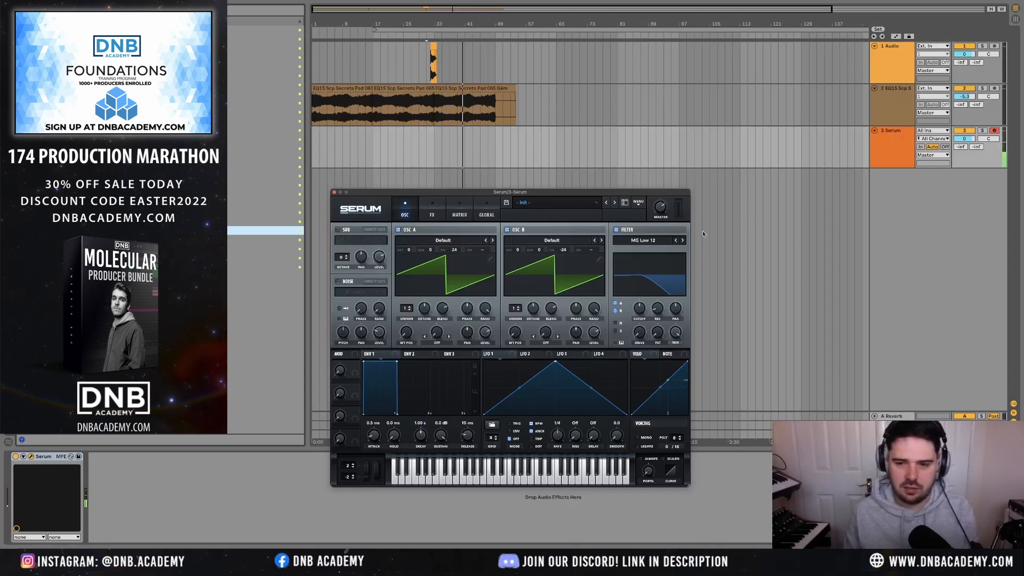
{"action": "left_click", "coordinate": [617, 230]}
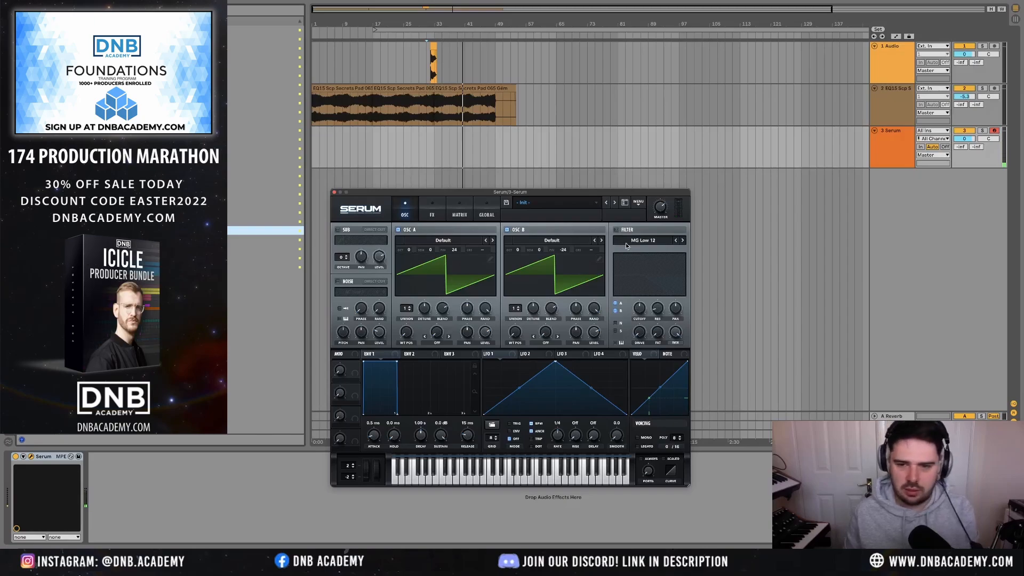
{"action": "left_click", "coordinate": [617, 230]}
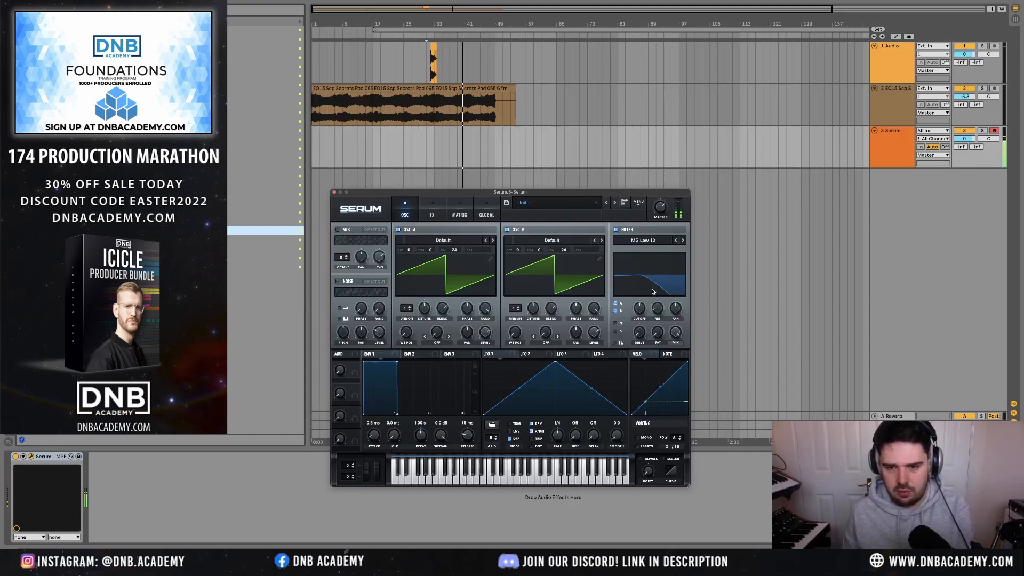
{"action": "mouse_move", "coordinate": [641, 309]}
{"action": "left_mouse_down"}
{"action": "mouse_move", "coordinate": [636, 319]}
{"action": "mouse_move", "coordinate": [642, 312]}
{"action": "left_mouse_up"}
{"action": "left_click", "coordinate": [616, 343]}
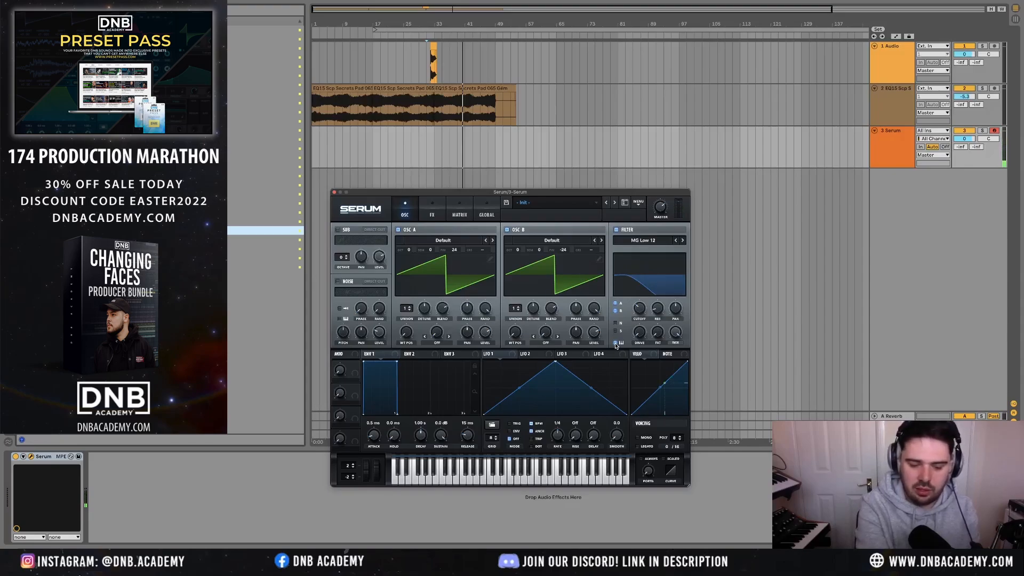
{"action": "left_click", "coordinate": [334, 192]}
- Create an empty 8-bar MIDI clip on the Serum track from bar 33 to bar 41
{"action": "left_click_drag", "start_coordinate": [434, 156], "coordinate": [499, 156]}
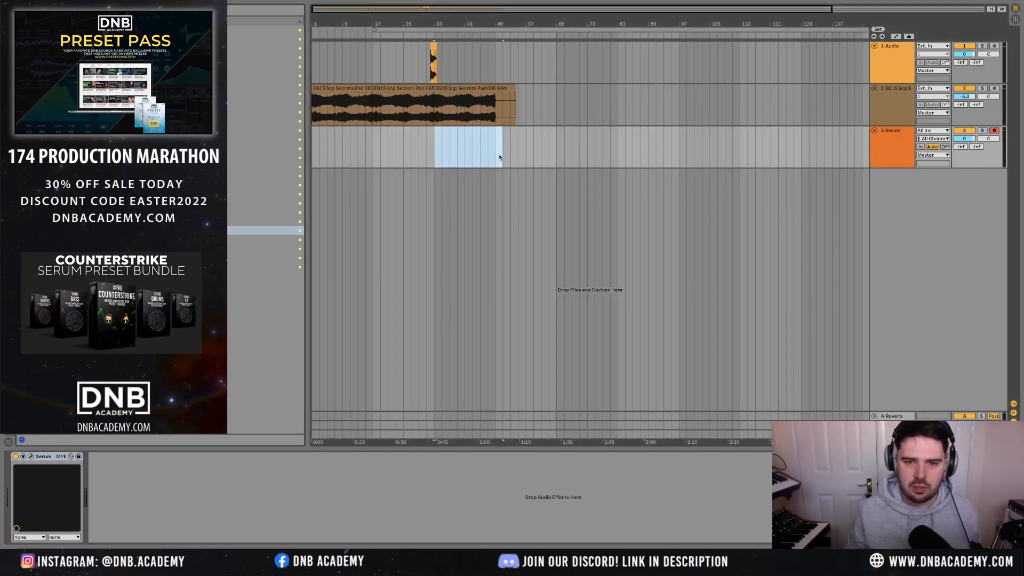
{"action": "left_click", "coordinate": [465, 158]}
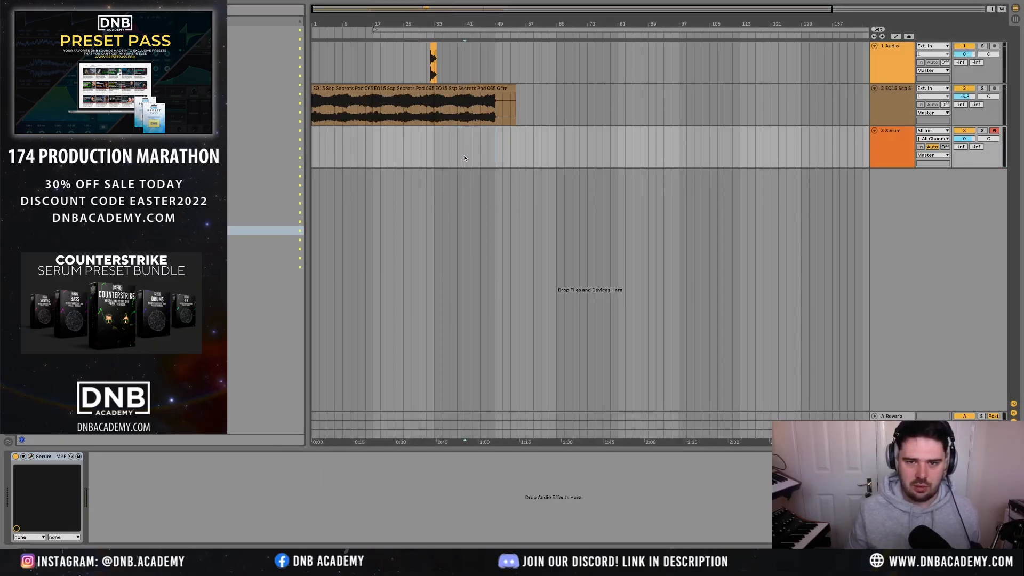
{"action": "left_click", "coordinate": [434, 155], "text": "shift"}
{"action": "double_click", "coordinate": [435, 156]}
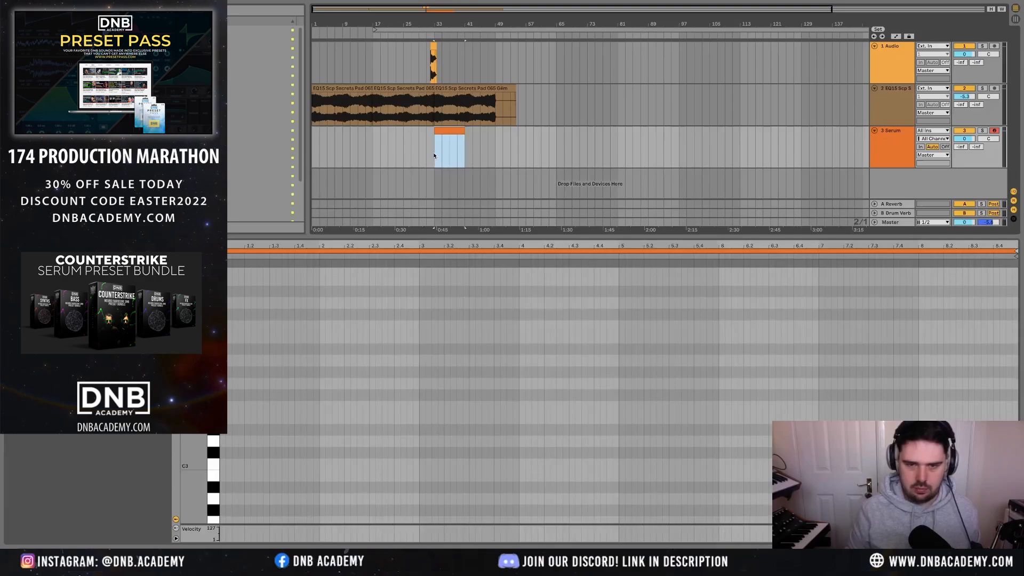
- Draw a D# note at the start of the Serum clip and lengthen it to two bars
{"action": "right_click", "coordinate": [311, 349]}
{"action": "left_click", "coordinate": [328, 451]}
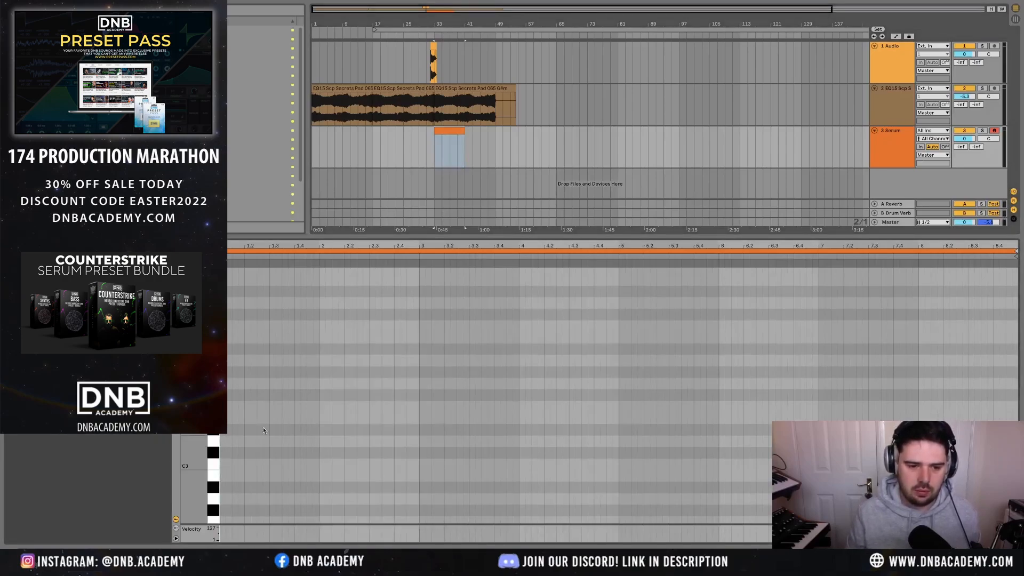
{"action": "left_click", "coordinate": [228, 428]}
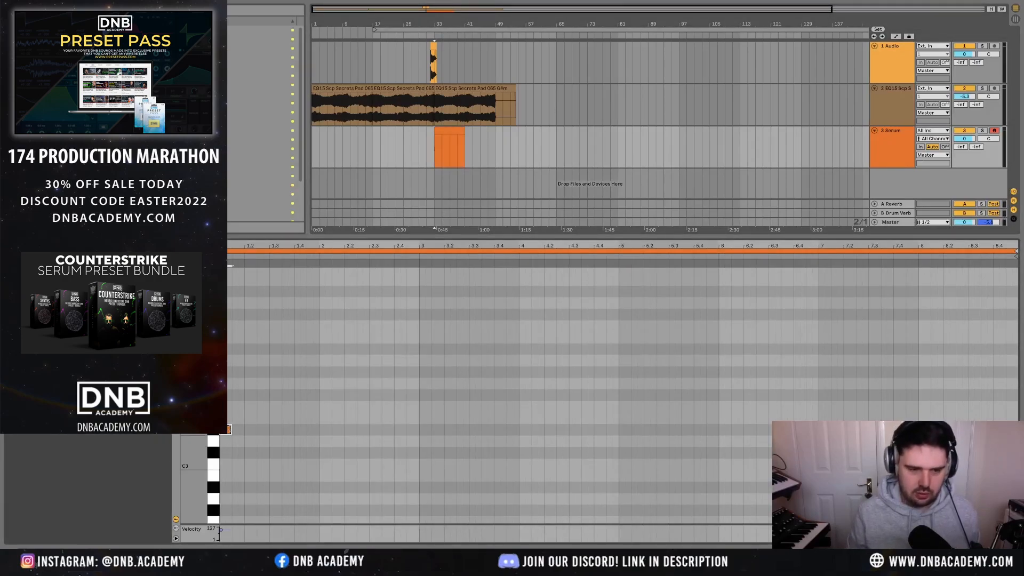
{"action": "left_click_drag", "start_coordinate": [230, 429], "coordinate": [416, 430]}
- Transpose the two-bar bass note down two octaves to D#1 and audition it with the vocal and pad
{"action": "key", "text": "space"}
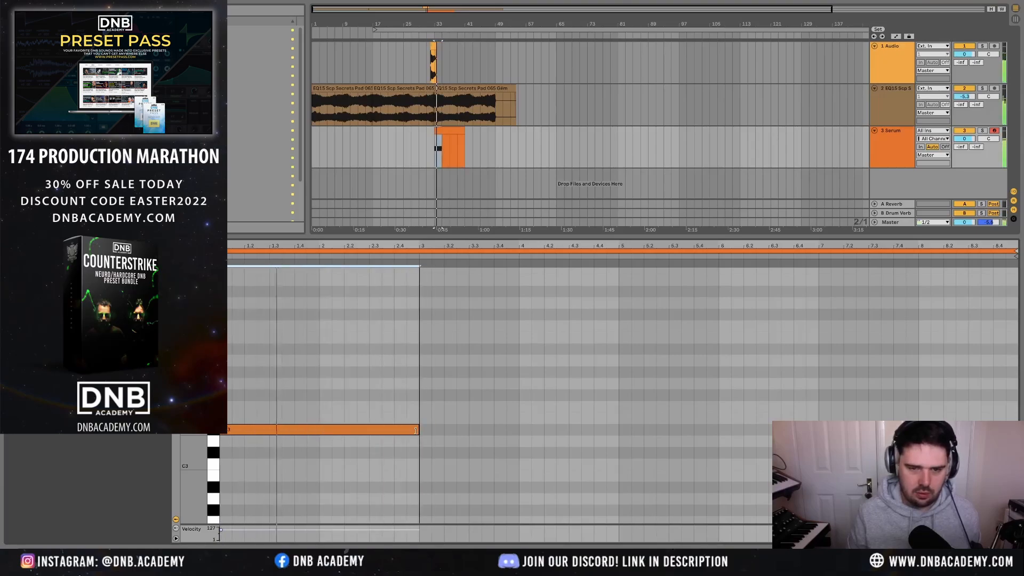
{"action": "key", "text": "space"}
{"action": "key", "text": "shift+Down"}
{"action": "key", "text": "shift+Down"}
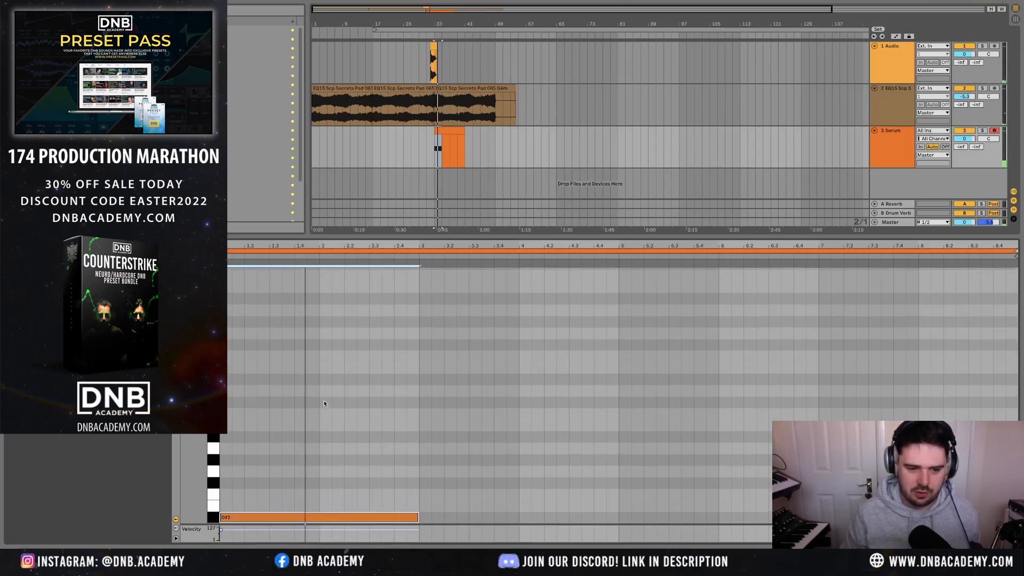
{"action": "key", "text": "space"}
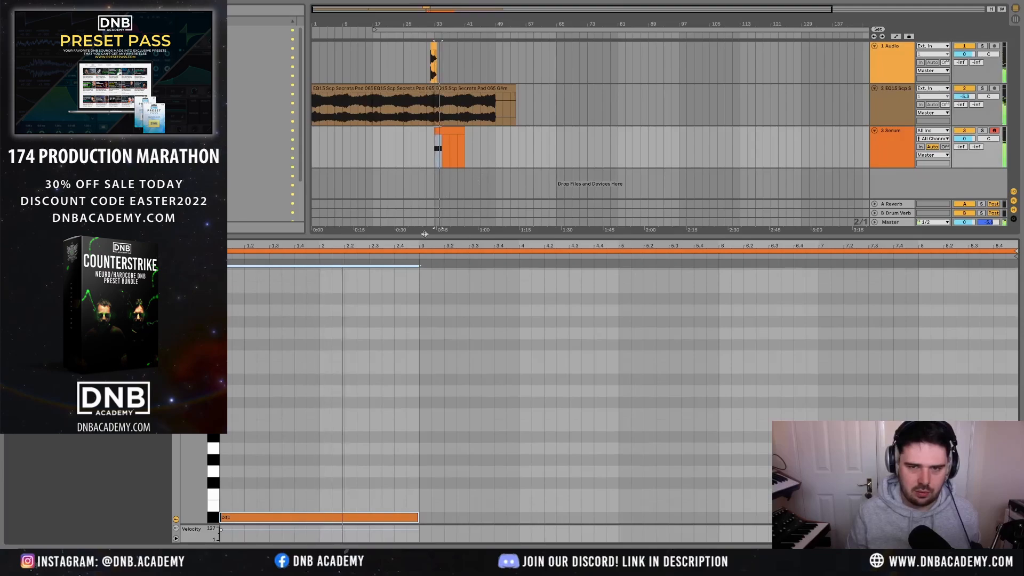
{"action": "scroll", "coordinate": [310, 472], "scroll_direction": "down", "scroll_amount": 1}
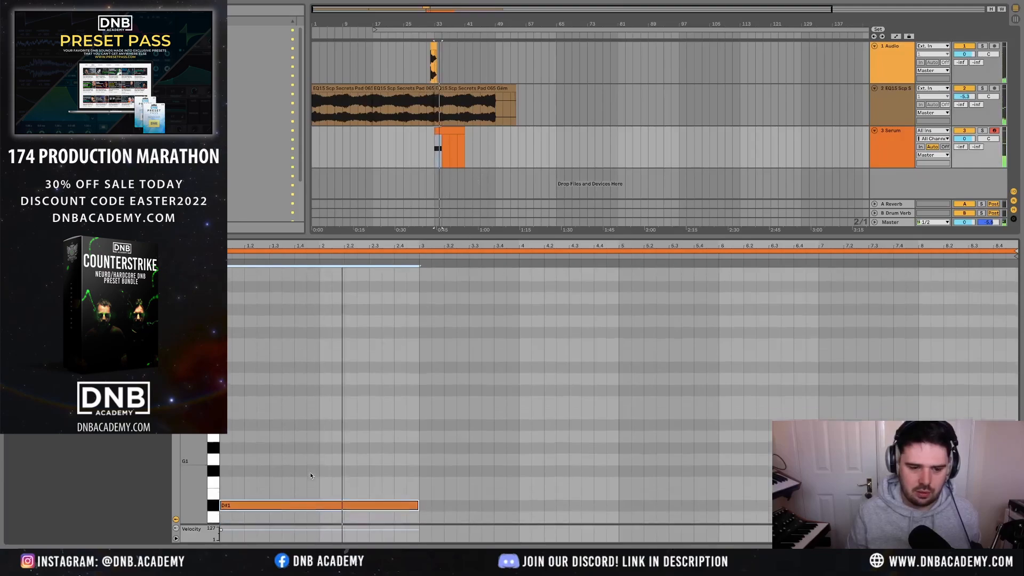
- Delete all the pad clips from the second audio track
{"action": "left_click", "coordinate": [480, 86]}
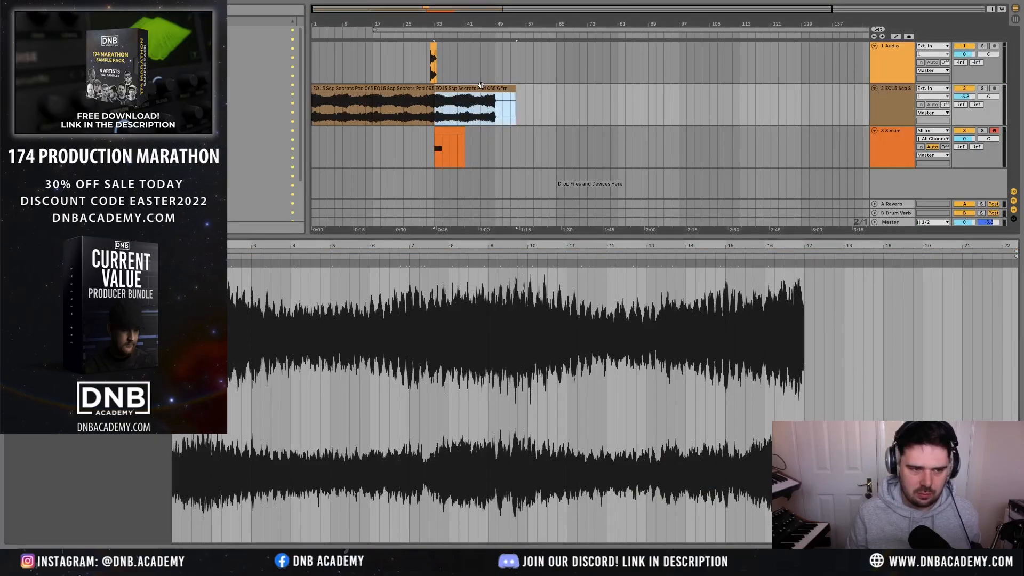
{"action": "left_click_drag", "start_coordinate": [540, 109], "coordinate": [264, 108]}
{"action": "key", "text": "Delete"}
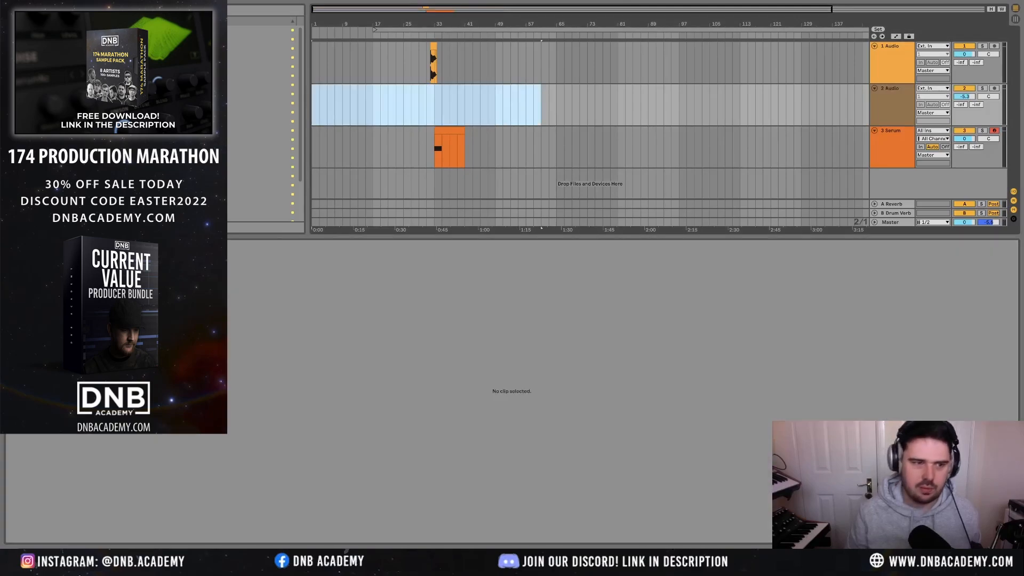
- Browse the sample library and place the Am Minimalistic sample on the second audio track at bar 33
{"action": "left_click", "coordinate": [160, 113]}
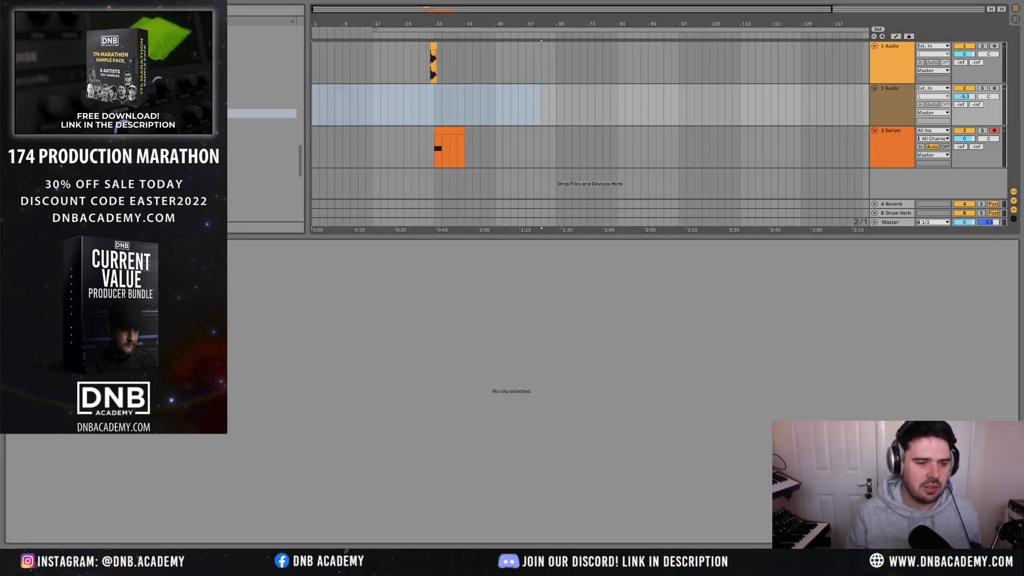
{"action": "left_click", "coordinate": [161, 150]}
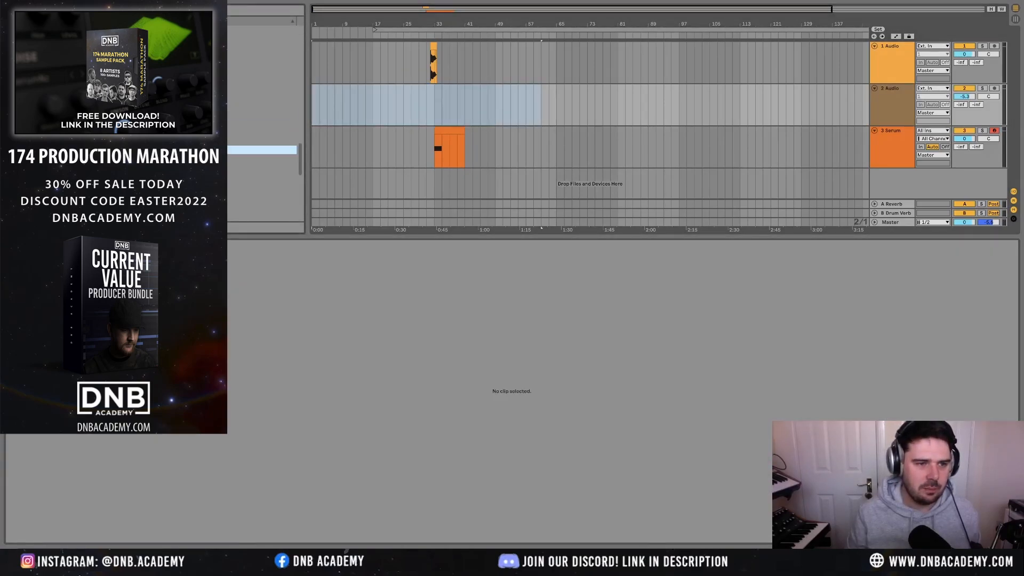
{"action": "left_click", "coordinate": [160, 159]}
{"action": "left_click", "coordinate": [160, 196]}
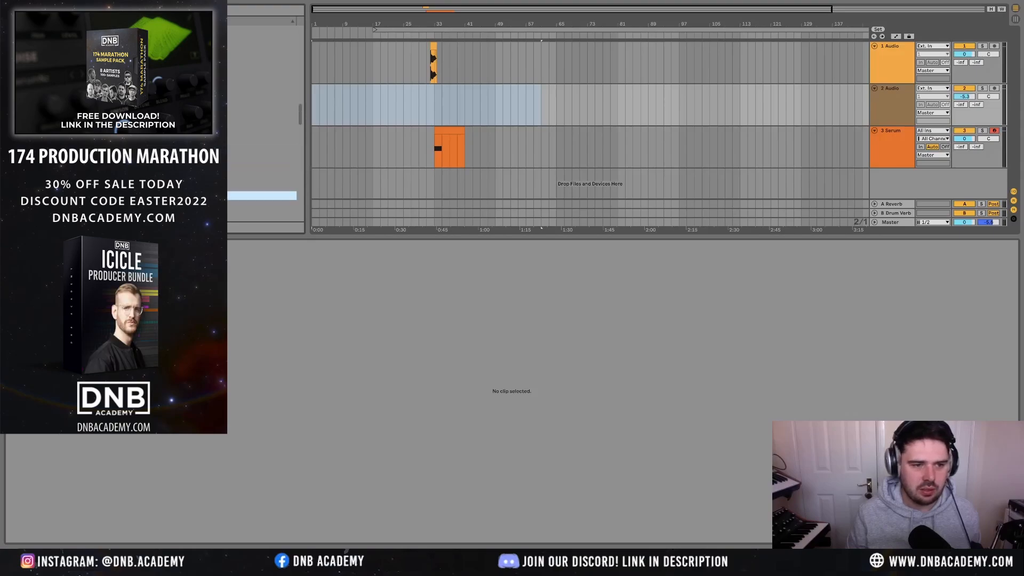
{"action": "left_click", "coordinate": [160, 68]}
{"action": "scroll", "coordinate": [261, 122], "scroll_direction": "down", "scroll_amount": 5}
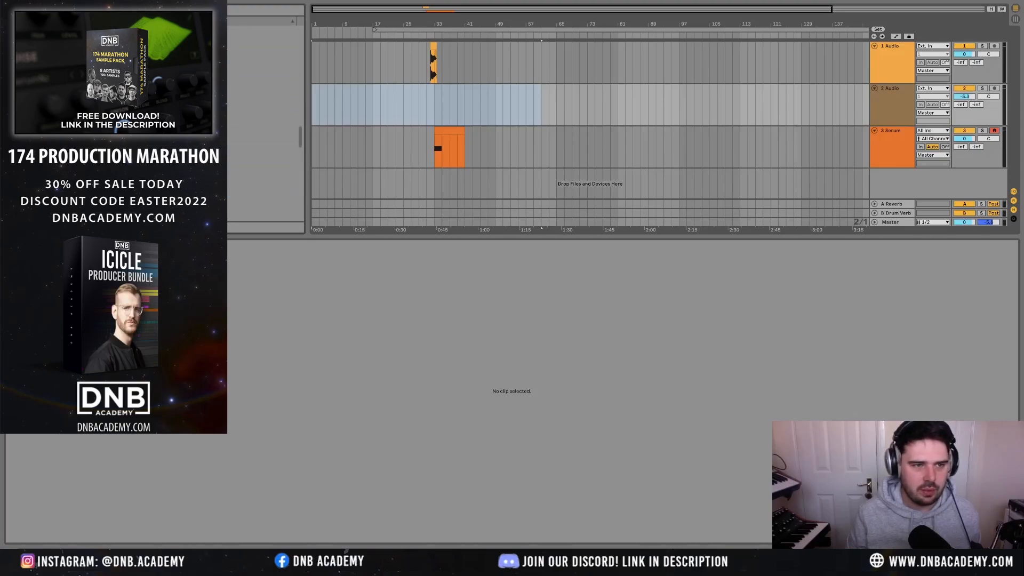
{"action": "left_click", "coordinate": [160, 95]}
{"action": "left_click", "coordinate": [160, 68]}
{"action": "left_click", "coordinate": [160, 58]}
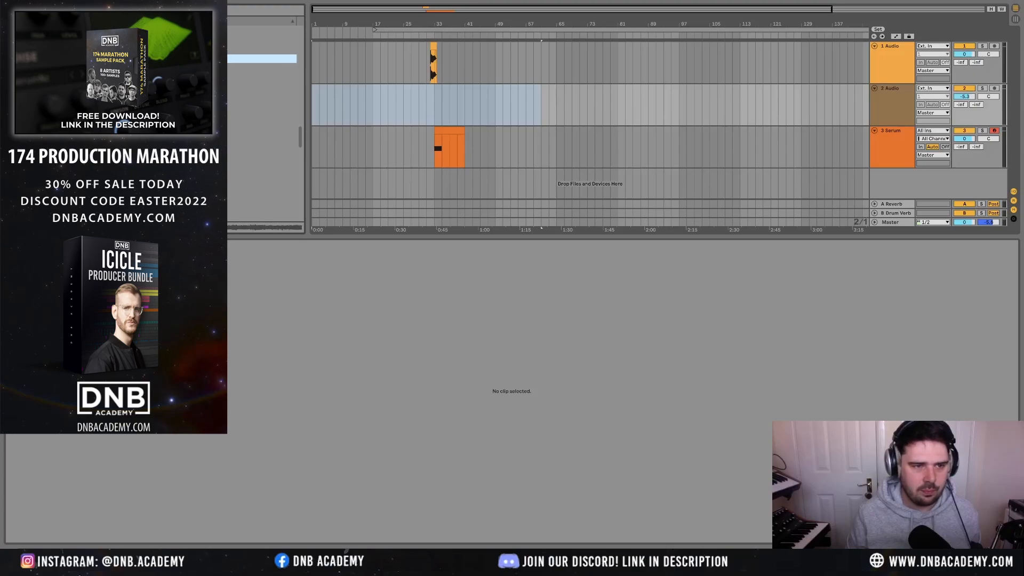
{"action": "left_click_drag", "start_coordinate": [160, 59], "coordinate": [438, 105]}
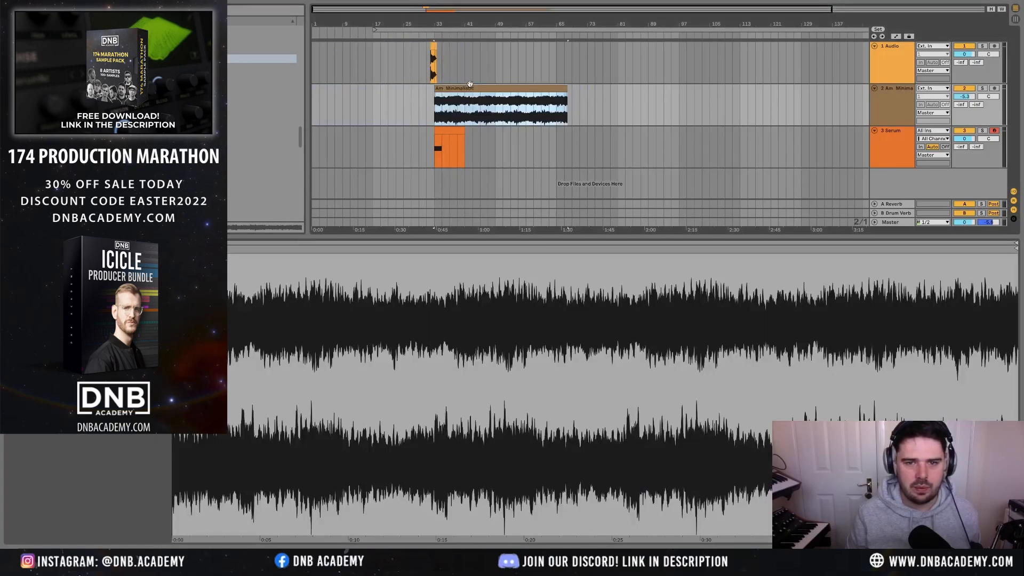
- Transpose the Am Minimalistic clip down two semitones and trim its end to bar 65
{"action": "scroll", "coordinate": [262, 122], "scroll_direction": "up", "scroll_amount": 5}
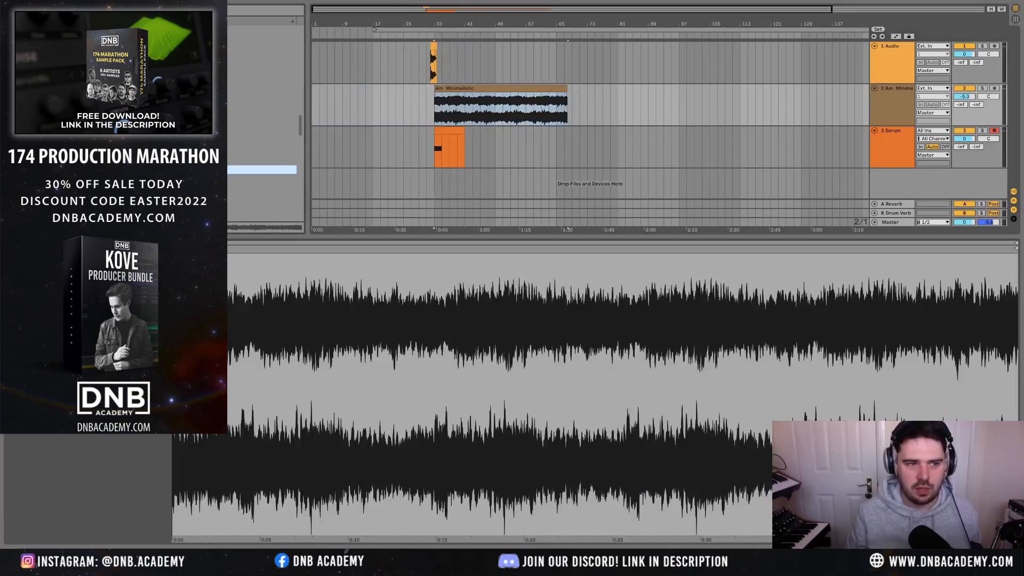
{"action": "scroll", "coordinate": [262, 122], "scroll_direction": "down", "scroll_amount": 6}
{"action": "left_click", "coordinate": [491, 86]}
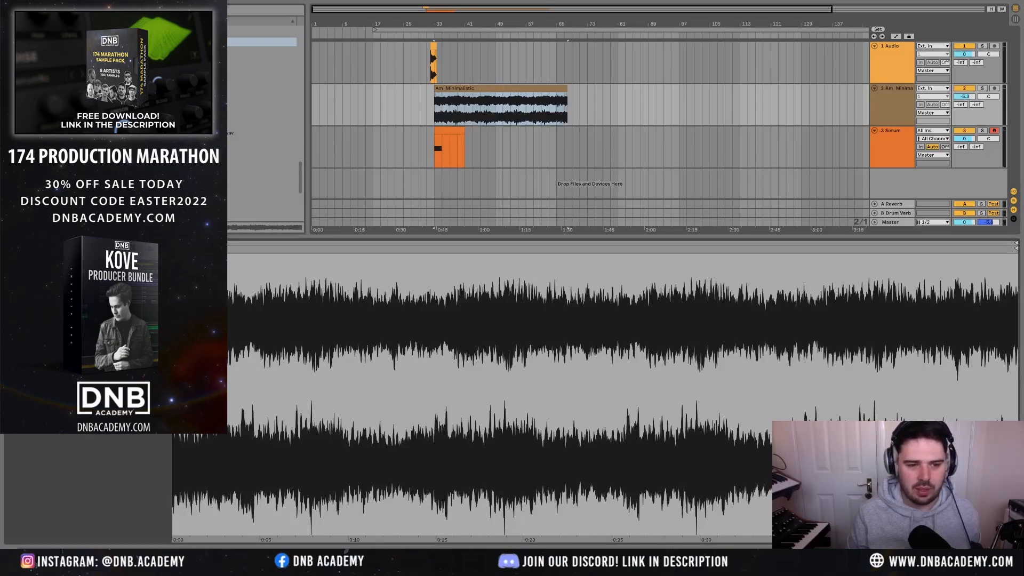
{"action": "key", "text": "Down"}
{"action": "key", "text": "Down"}
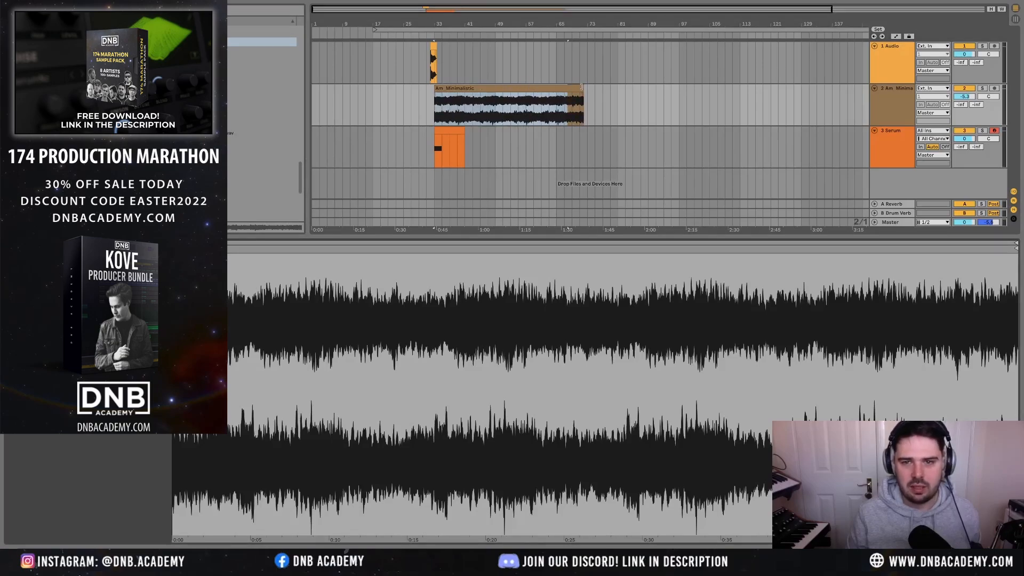
{"action": "left_click_drag", "start_coordinate": [582, 87], "coordinate": [556, 88]}
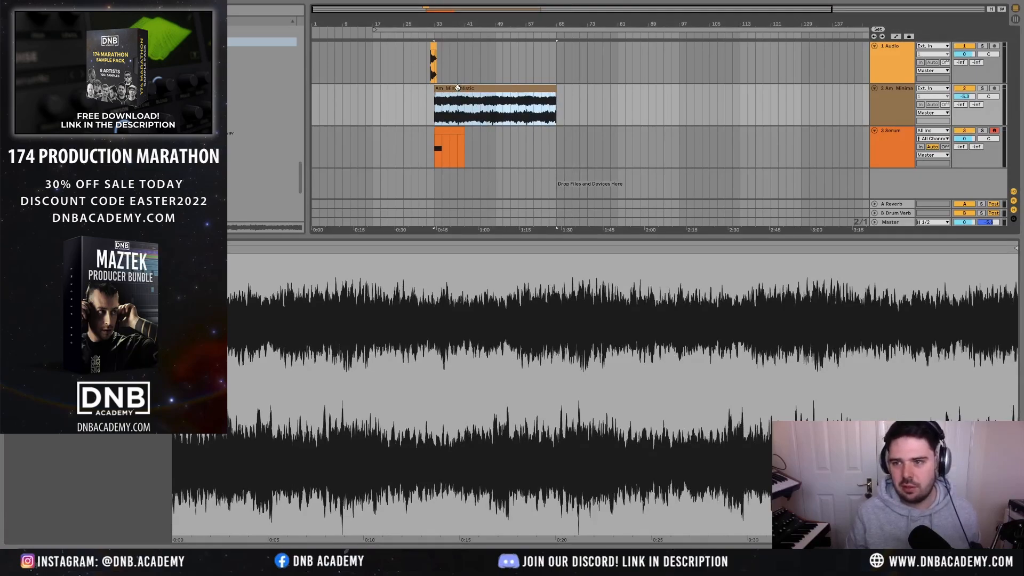
- Audition the Am Minimalistic track in solo, then unsolo it to hear the vocal and bass with it
{"action": "key", "text": "s"}
{"action": "key", "text": "space"}
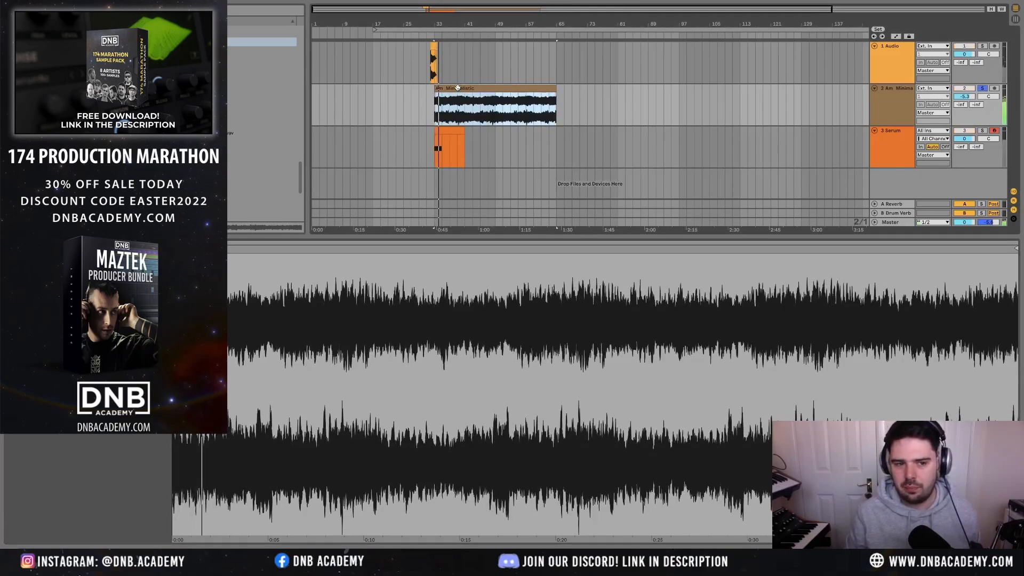
{"action": "key", "text": "s"}
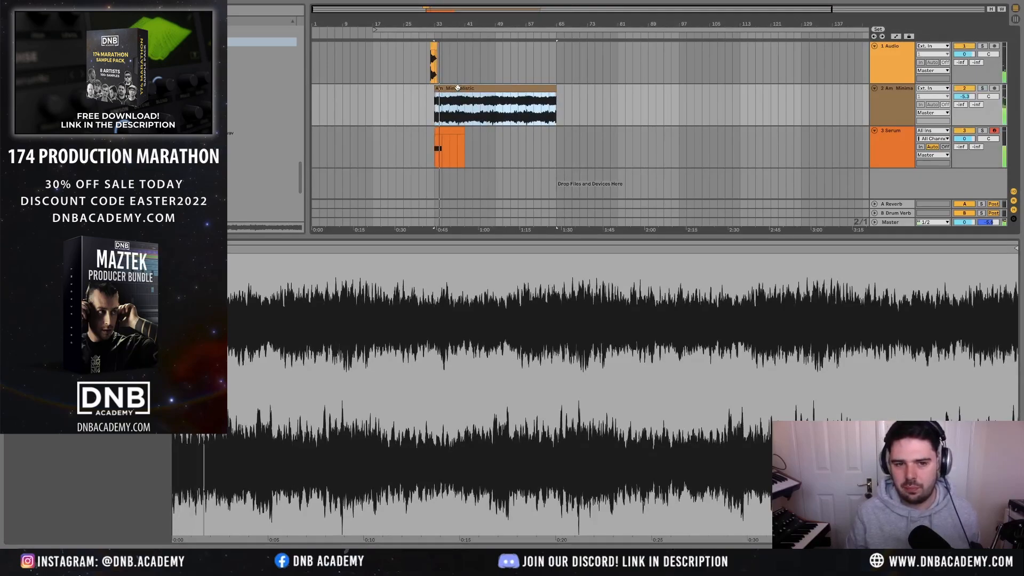
- Duplicate the two-bar D#1 note in the Serum clip, lower the copy at bar 3 to C1 and audition it
{"action": "left_click", "coordinate": [443, 132]}
{"action": "scroll", "coordinate": [346, 462], "scroll_direction": "down", "scroll_amount": 2}
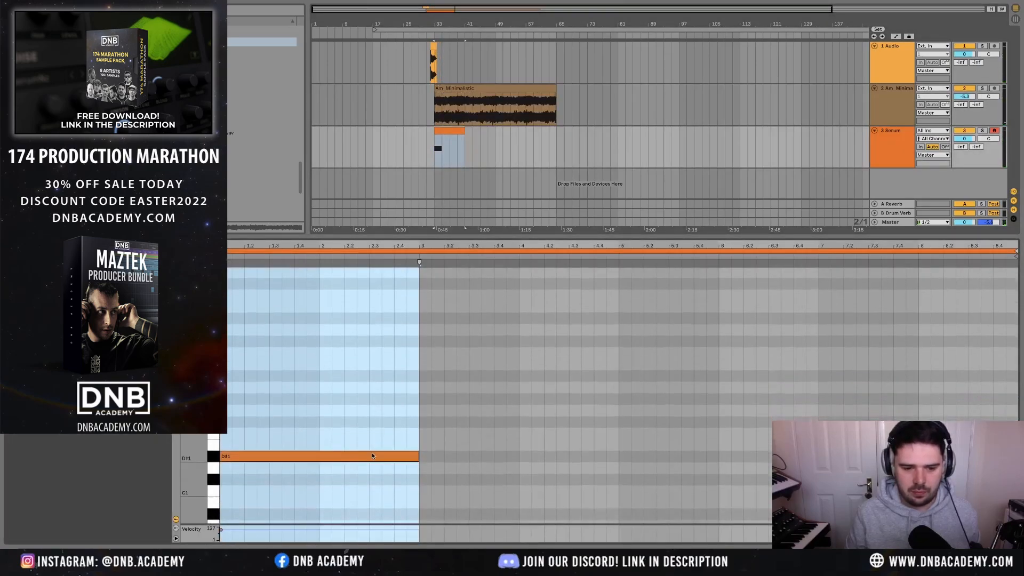
{"action": "left_click", "coordinate": [373, 455]}
{"action": "key", "text": "ctrl+d"}
{"action": "scroll", "coordinate": [451, 456], "scroll_direction": "down", "scroll_amount": 2}
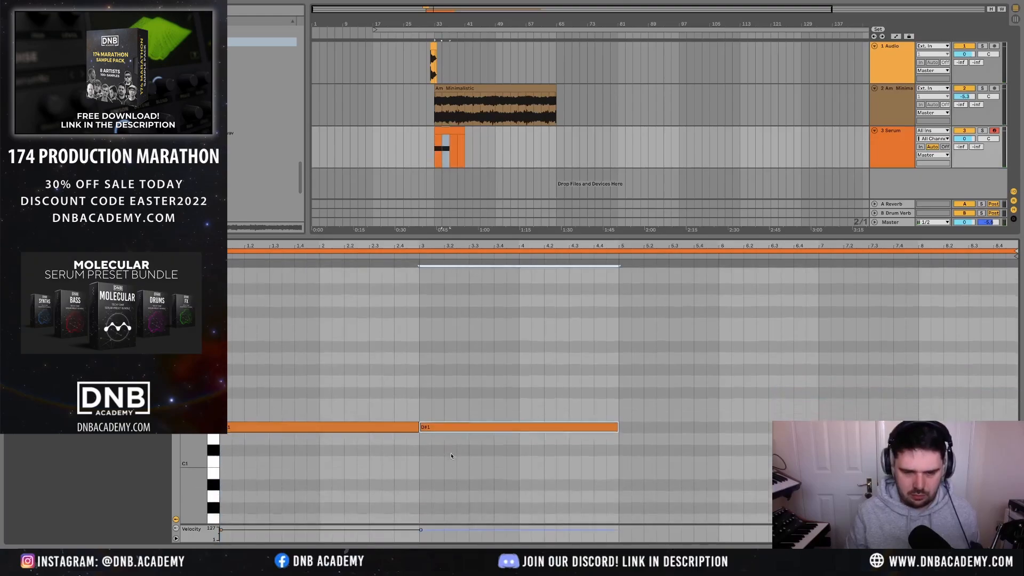
{"action": "scroll", "coordinate": [450, 456], "scroll_direction": "down", "scroll_amount": 1}
{"action": "left_click_drag", "start_coordinate": [456, 424], "coordinate": [455, 456]}
{"action": "key", "text": "space"}
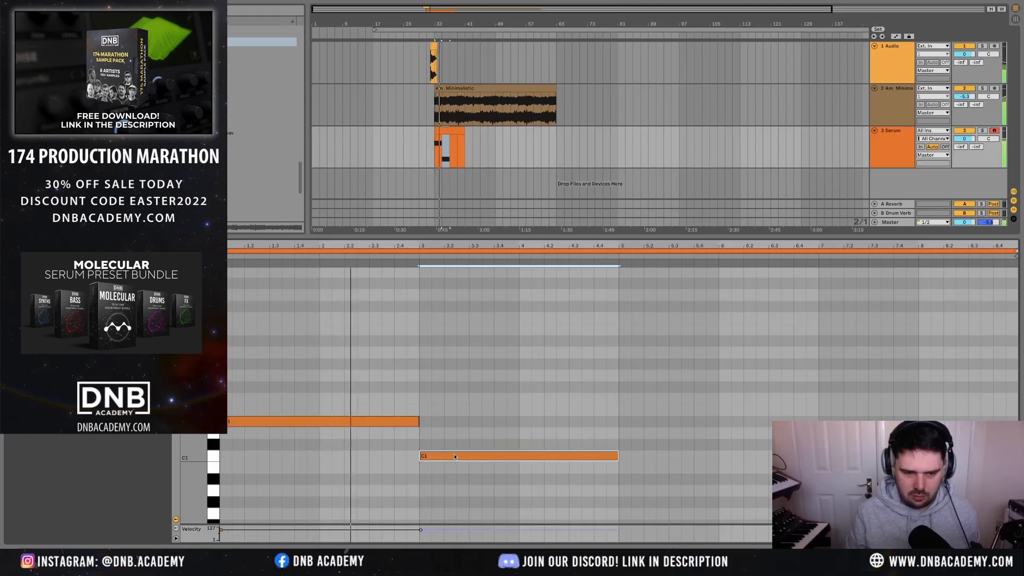
{"action": "scroll", "coordinate": [455, 456], "scroll_direction": "down", "scroll_amount": 2}
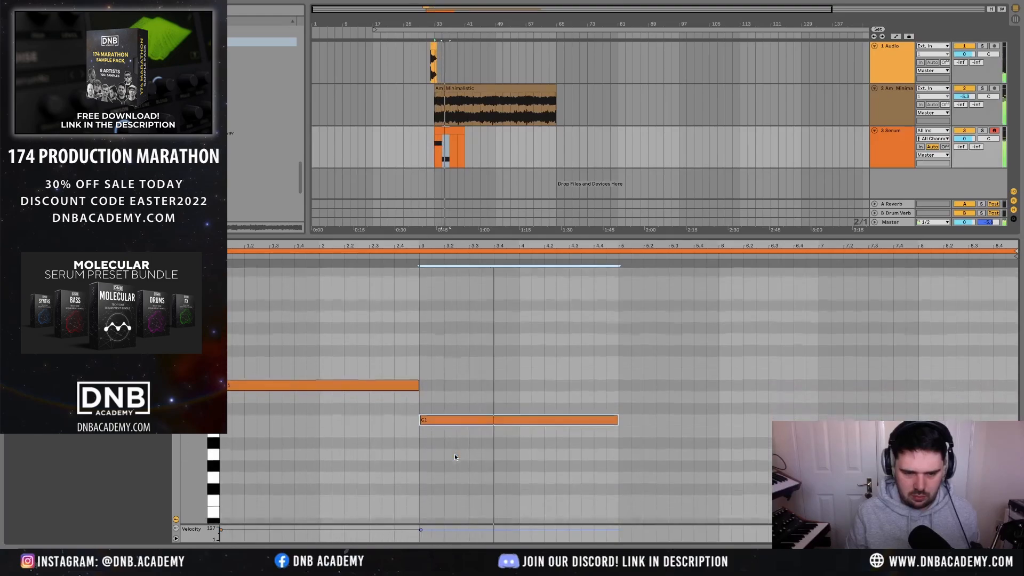
- Transpose the first bass note down an octave to D#0
{"action": "left_click", "coordinate": [342, 384]}
{"action": "key", "text": "shift+Down"}
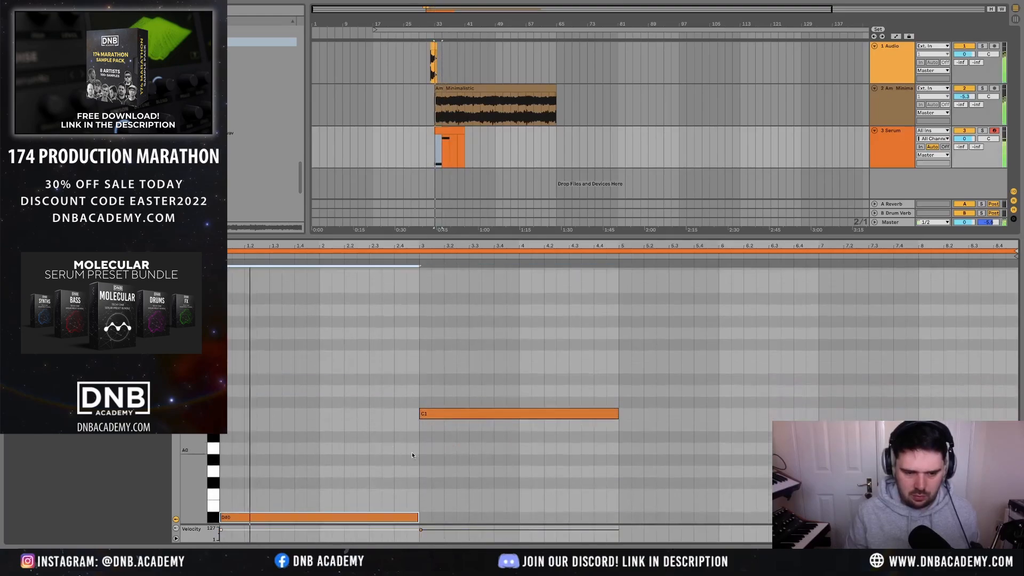
{"action": "scroll", "coordinate": [412, 455], "scroll_direction": "down", "scroll_amount": 1}
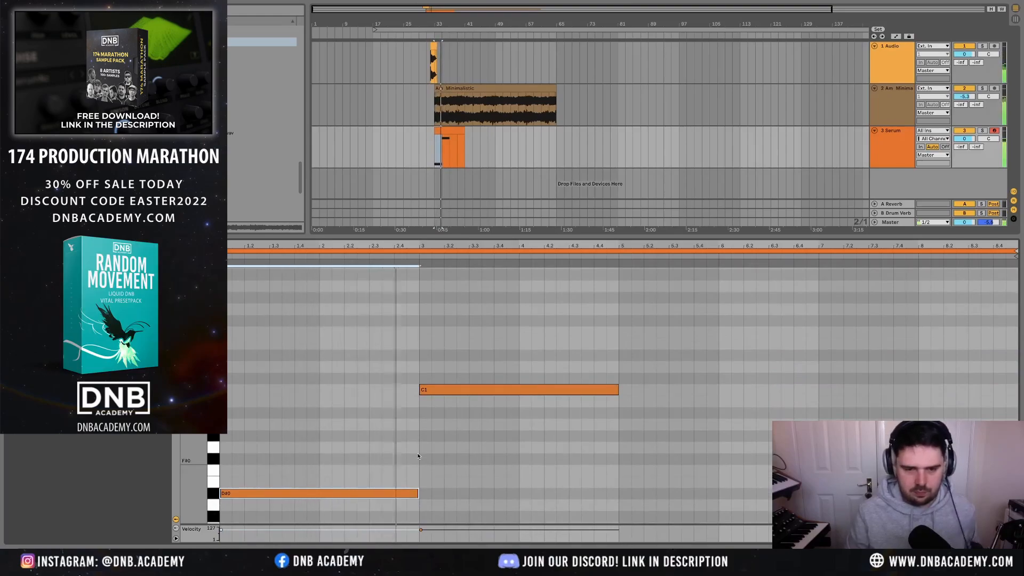
- Add a third bass note at bar 5 of the Serum clip, lower it to G0 and lengthen it to about bar 8
{"action": "double_click", "coordinate": [655, 390]}
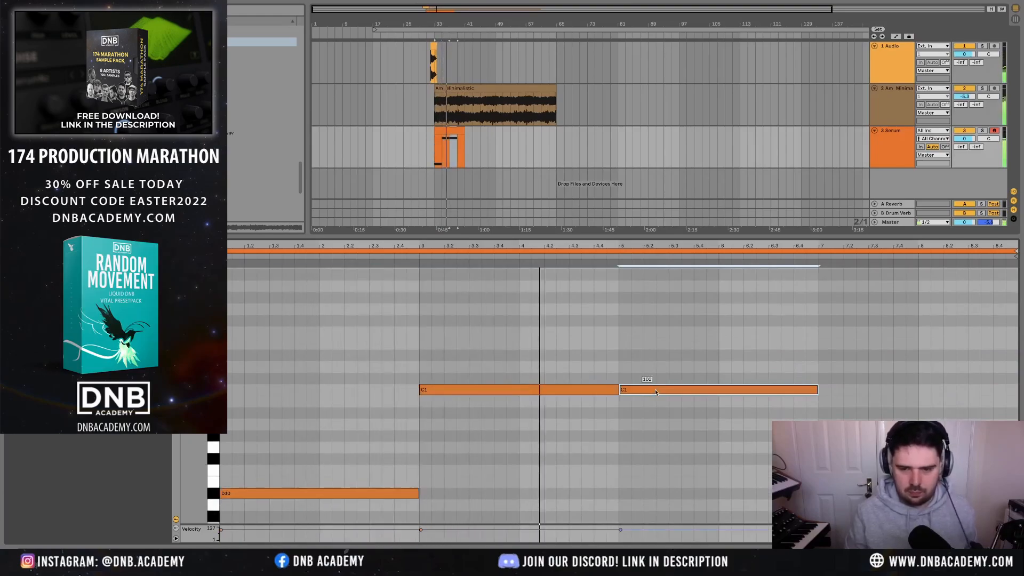
{"action": "key", "text": "Down"}
{"action": "key", "text": "Down"}
{"action": "key", "text": "Down"}
{"action": "key", "text": "Down"}
{"action": "key", "text": "Down"}
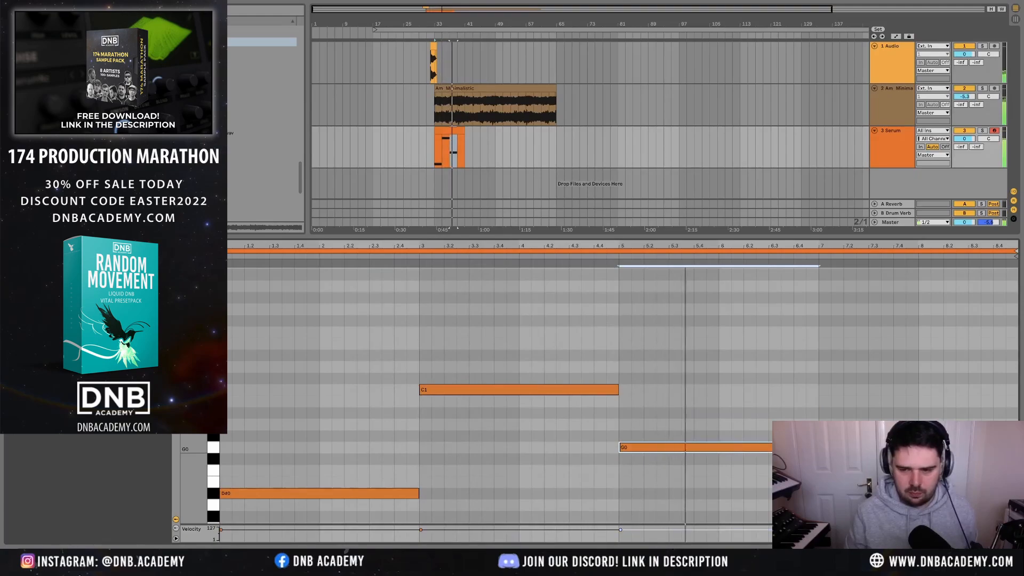
{"action": "left_click_drag", "start_coordinate": [818, 448], "coordinate": [931, 447]}
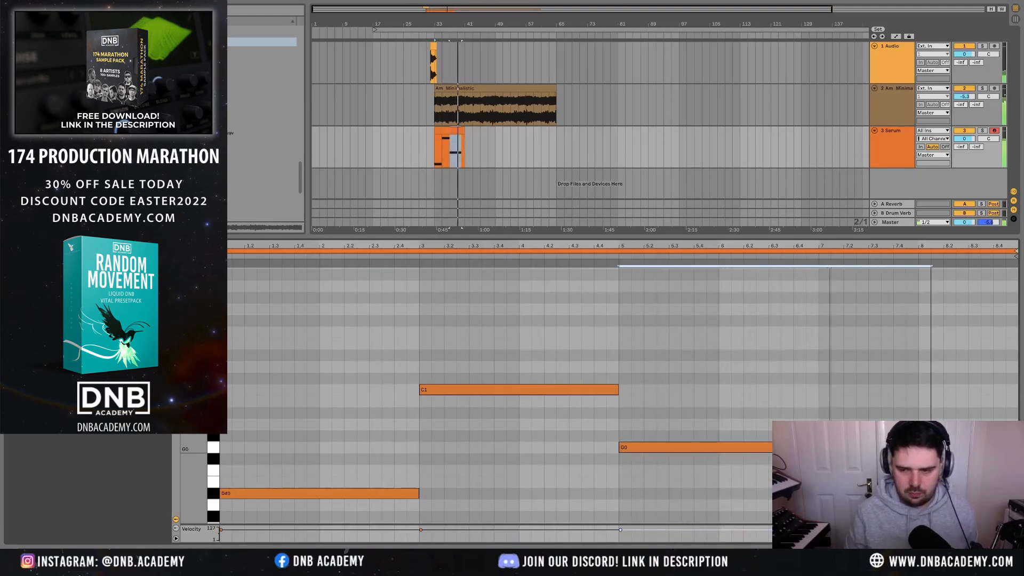
- Draw an A#0 note at bar 8, lengthen it to the end of the Serum clip and audition the bassline
{"action": "double_click", "coordinate": [924, 413]}
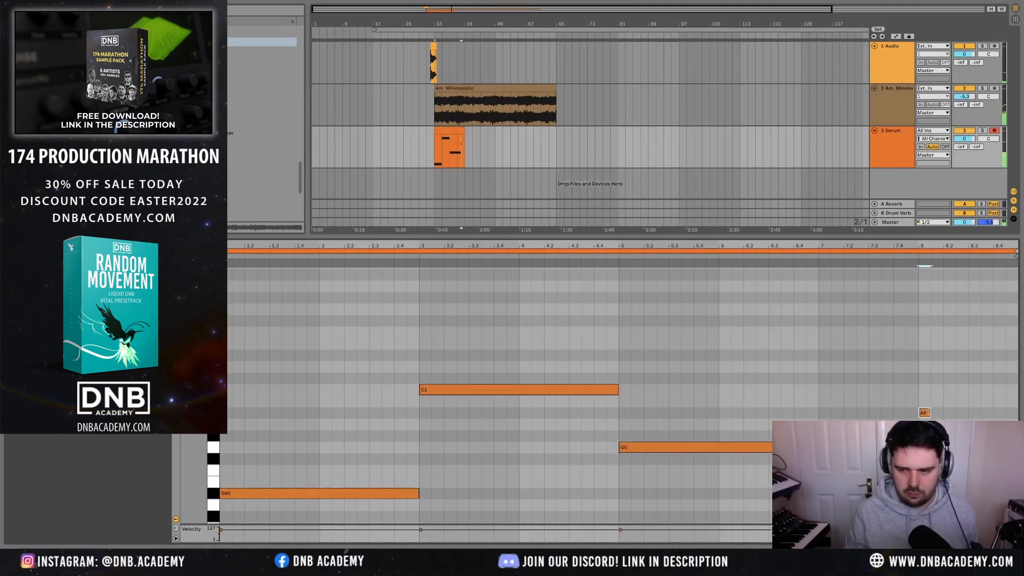
{"action": "left_click_drag", "start_coordinate": [929, 412], "coordinate": [1016, 412]}
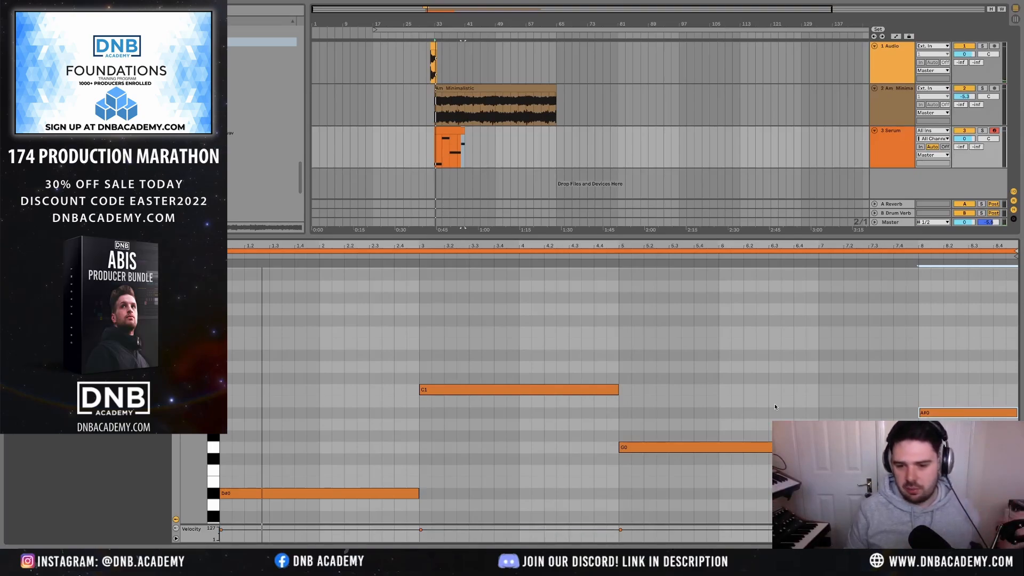
{"action": "key", "text": "space"}
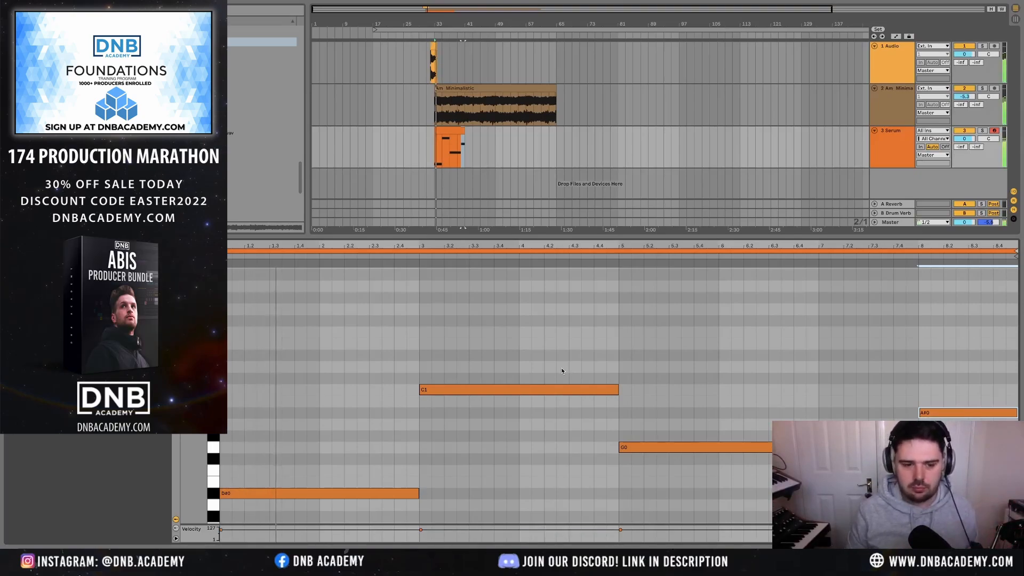
{"action": "key", "text": "space"}
- Try the first bass note at G0 and move it back to D#0
{"action": "left_click", "coordinate": [240, 495]}
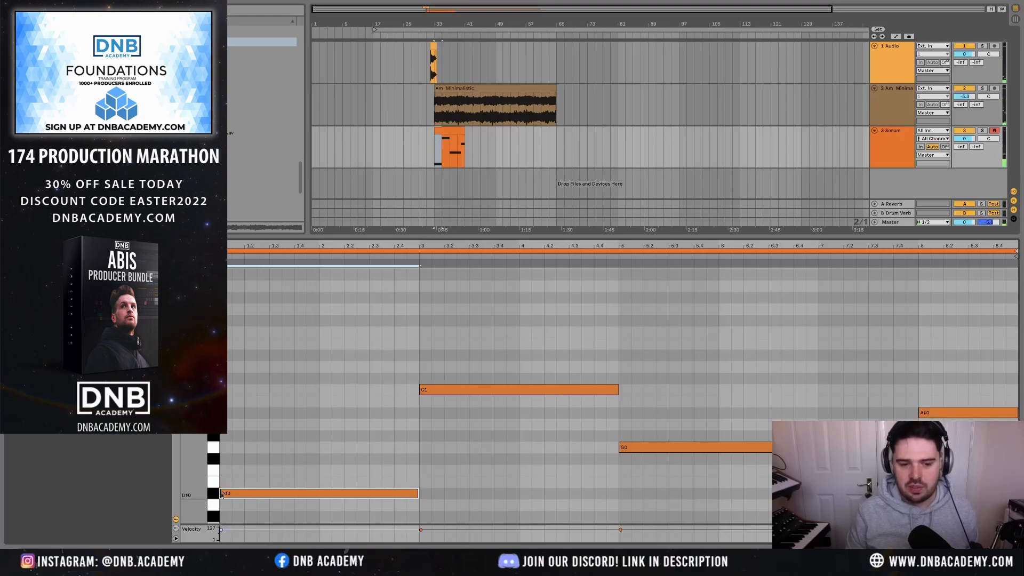
{"action": "left_click_drag", "start_coordinate": [250, 494], "coordinate": [261, 447]}
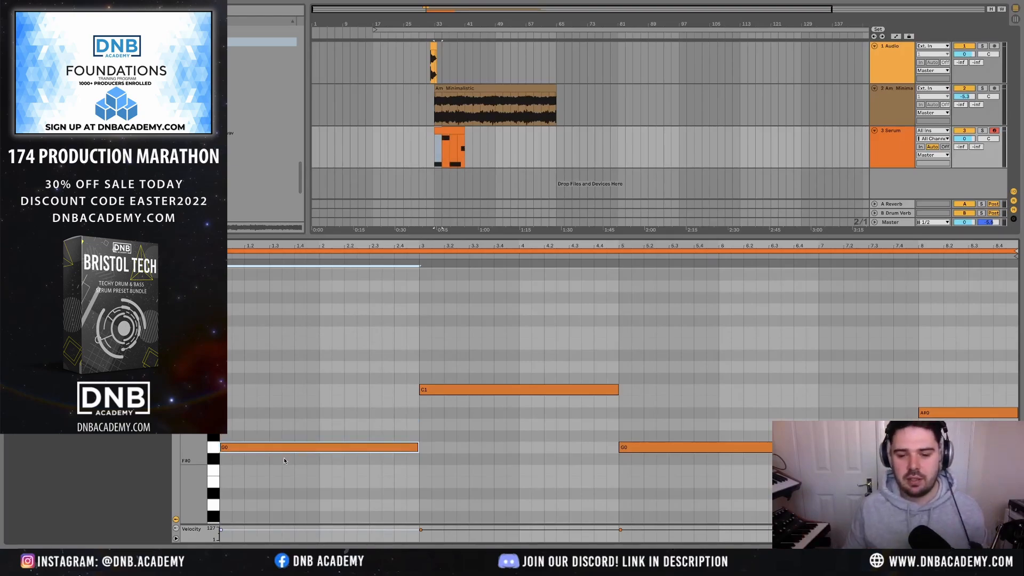
{"action": "left_click_drag", "start_coordinate": [298, 451], "coordinate": [297, 491]}
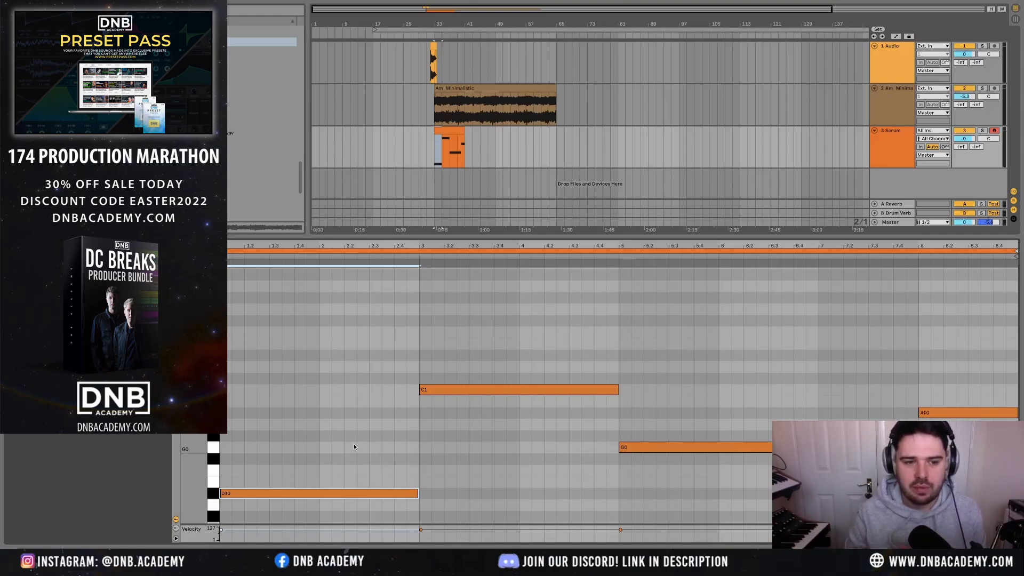
{"action": "left_click", "coordinate": [342, 493]}
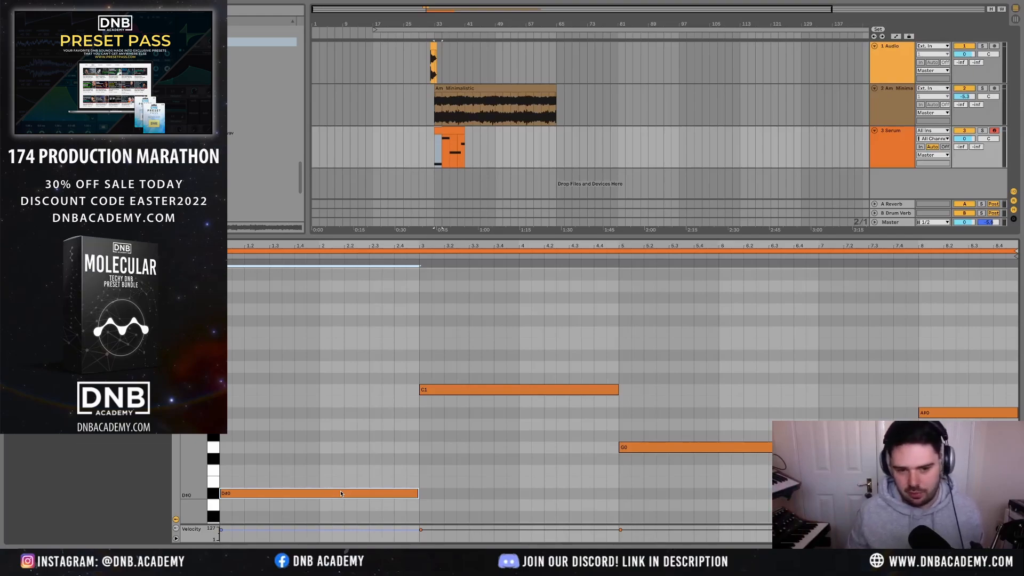
{"action": "left_click", "coordinate": [446, 127]}
{"action": "left_click", "coordinate": [519, 341]}
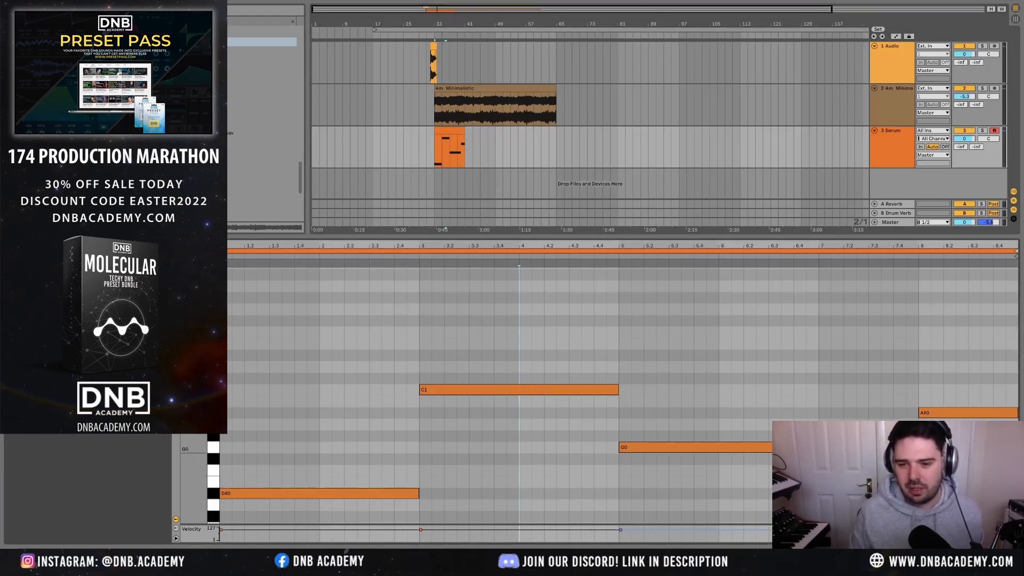
- Shorten the D#0 and C1 bass notes to one and a half bars each while playing the arrangement
{"action": "scroll", "coordinate": [515, 320], "scroll_direction": "down", "scroll_amount": 1}
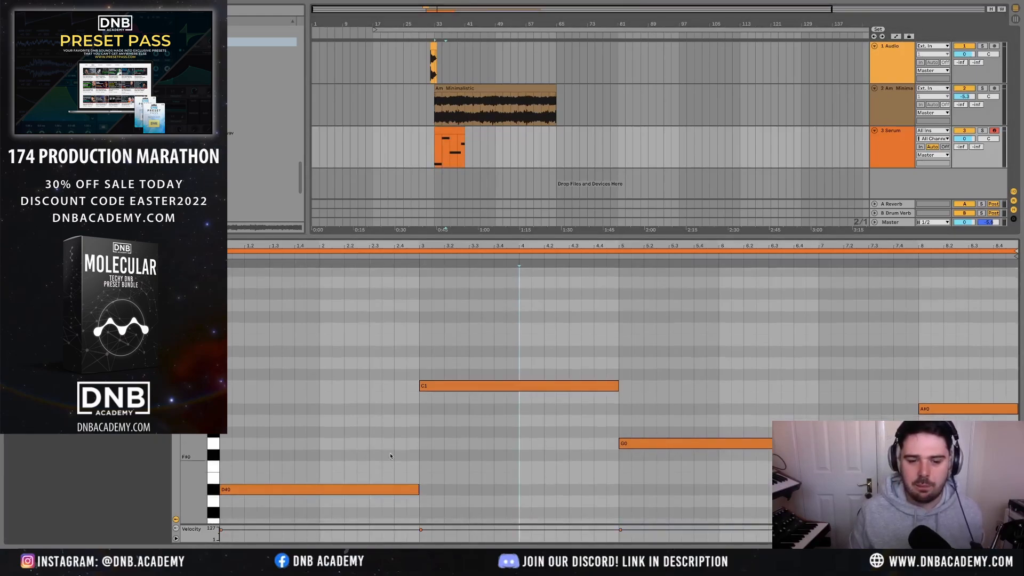
{"action": "left_click_drag", "start_coordinate": [419, 489], "coordinate": [369, 489]}
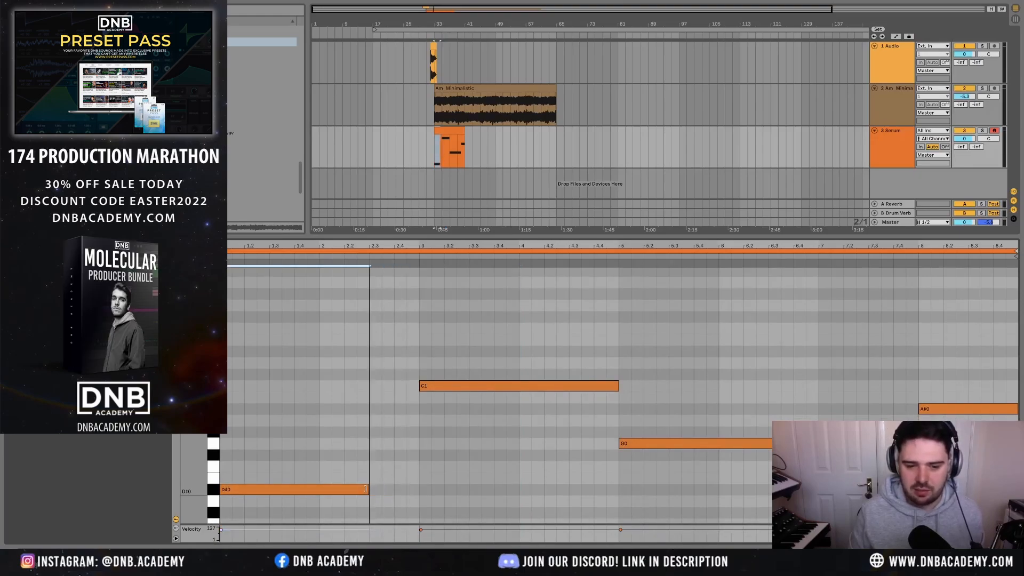
{"action": "key", "text": "space"}
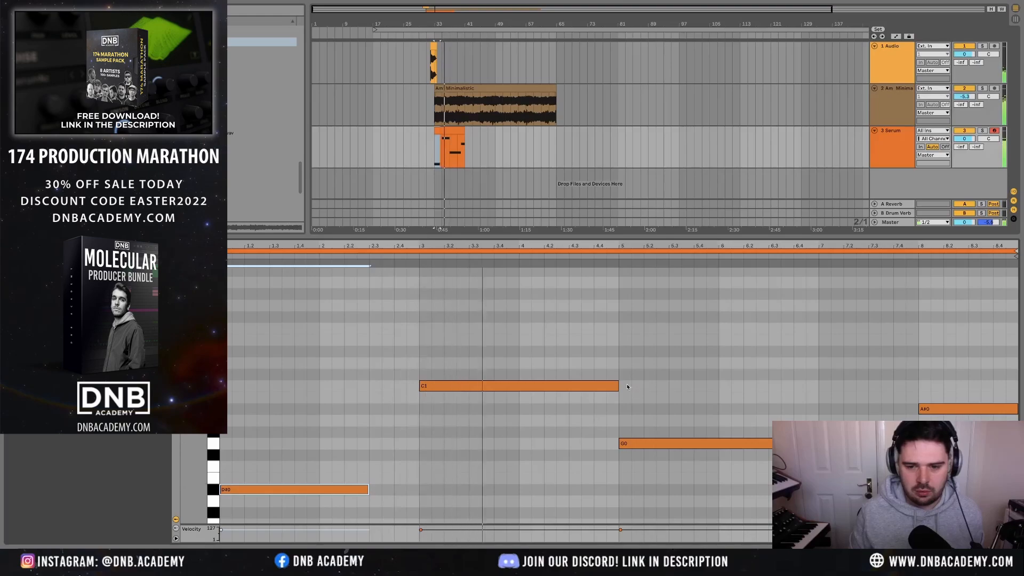
{"action": "left_click_drag", "start_coordinate": [618, 385], "coordinate": [568, 386]}
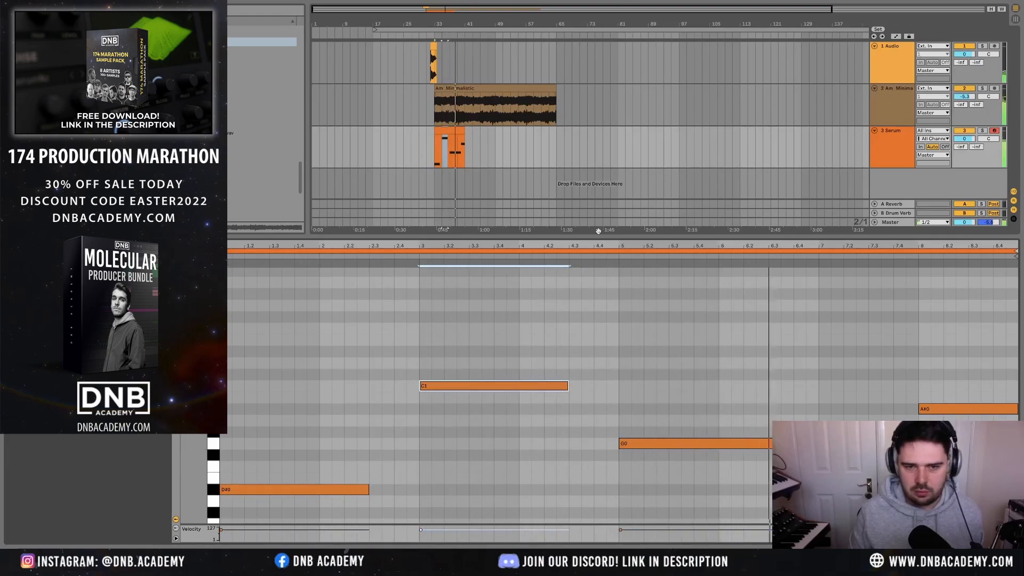
- Duplicate the Serum clip three times so the bassline fills bars 33 to 65
{"action": "left_click", "coordinate": [448, 131]}
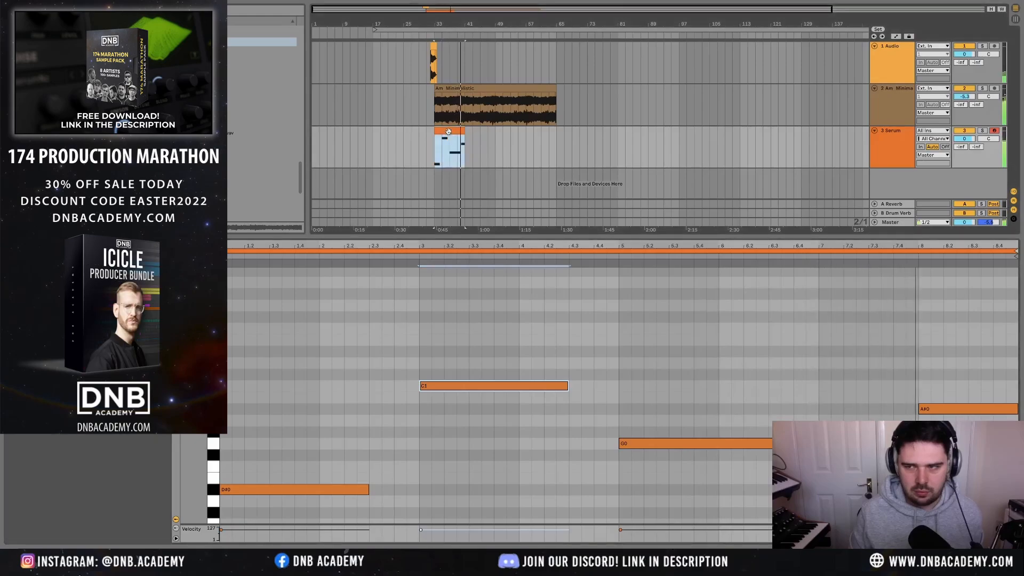
{"action": "key", "text": "ctrl+d"}
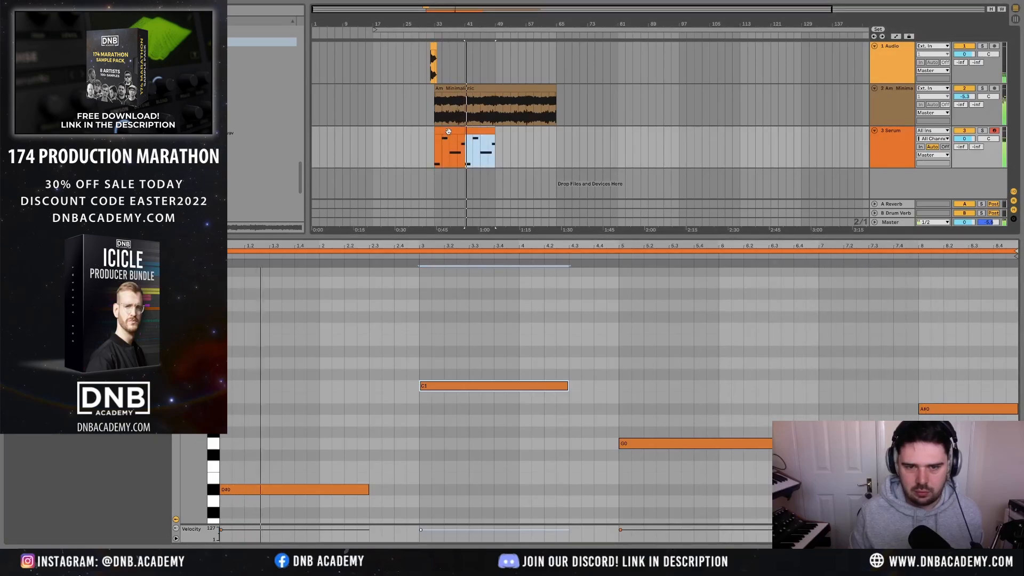
{"action": "key", "text": "ctrl+d"}
{"action": "key", "text": "ctrl+d"}
{"action": "key", "text": "minus"}
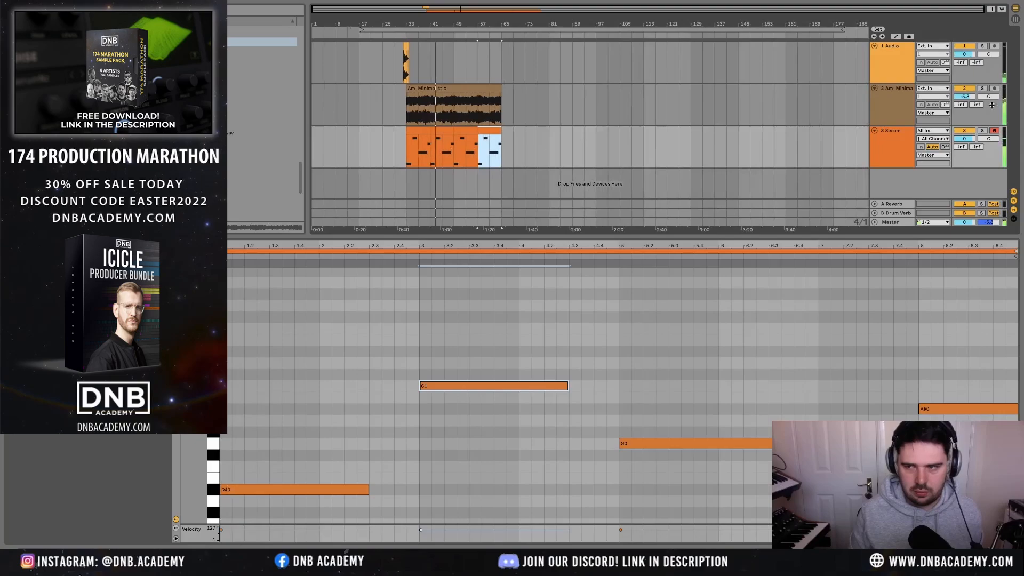
- Lower the Am Minimalistic track's volume to -11.1 dB
{"action": "left_click_drag", "start_coordinate": [964, 96], "coordinate": [964, 100]}
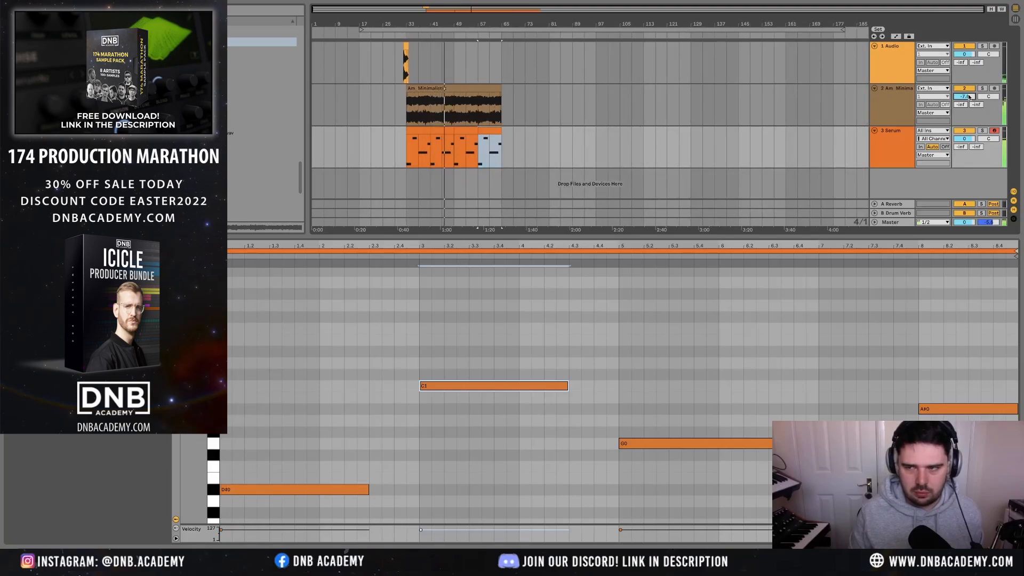
{"action": "left_click_drag", "start_coordinate": [969, 97], "coordinate": [968, 110]}
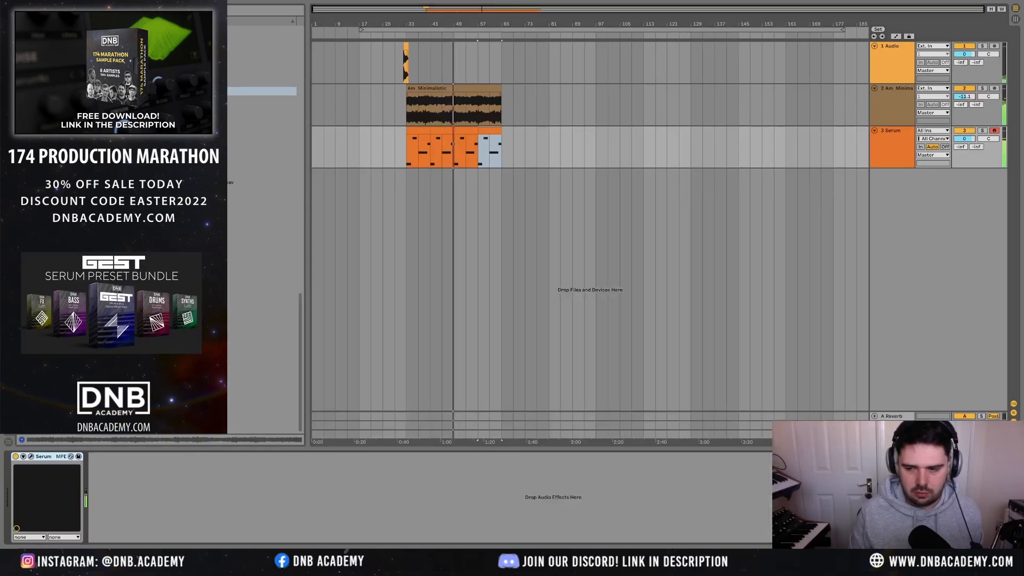
{"action": "key", "text": "shift+Tab"}
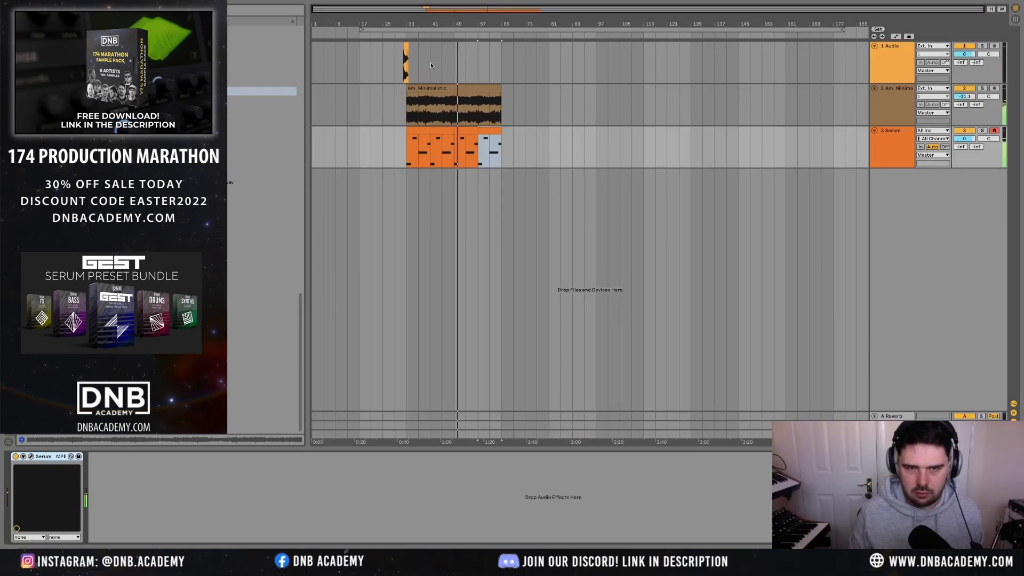
- Show the H-Delay Mix automation on the vocal track and delete its breakpoints from about bar 44 to bar 155
{"action": "left_click", "coordinate": [891, 70]}
{"action": "key", "text": "a"}
{"action": "left_click", "coordinate": [893, 54]}
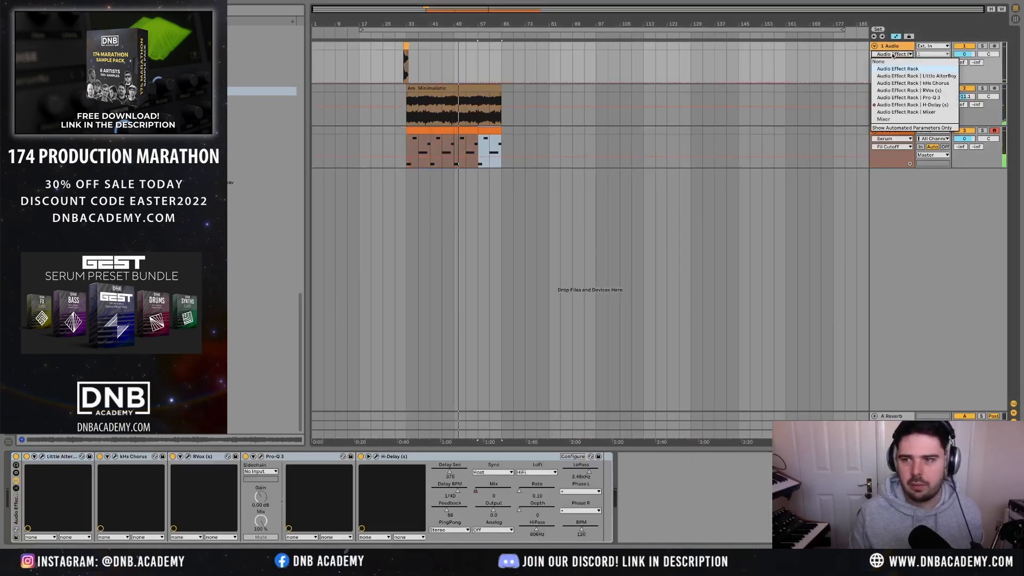
{"action": "left_click", "coordinate": [892, 105]}
{"action": "left_click_drag", "start_coordinate": [454, 83], "coordinate": [774, 75]}
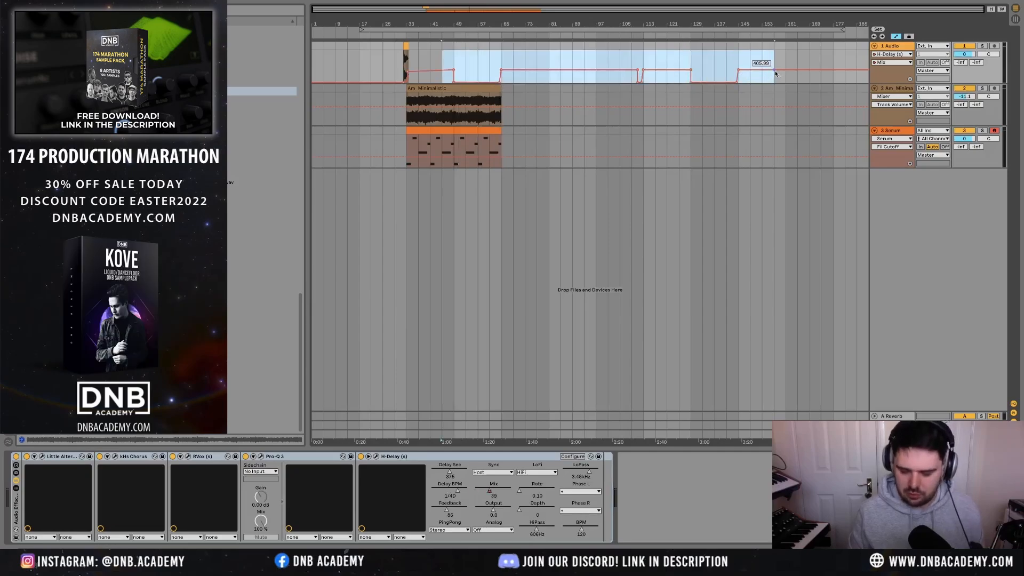
{"action": "key", "text": "Delete"}
{"action": "left_click", "coordinate": [404, 62]}
{"action": "scroll", "coordinate": [403, 70], "scroll_direction": "up", "scroll_amount": 2}
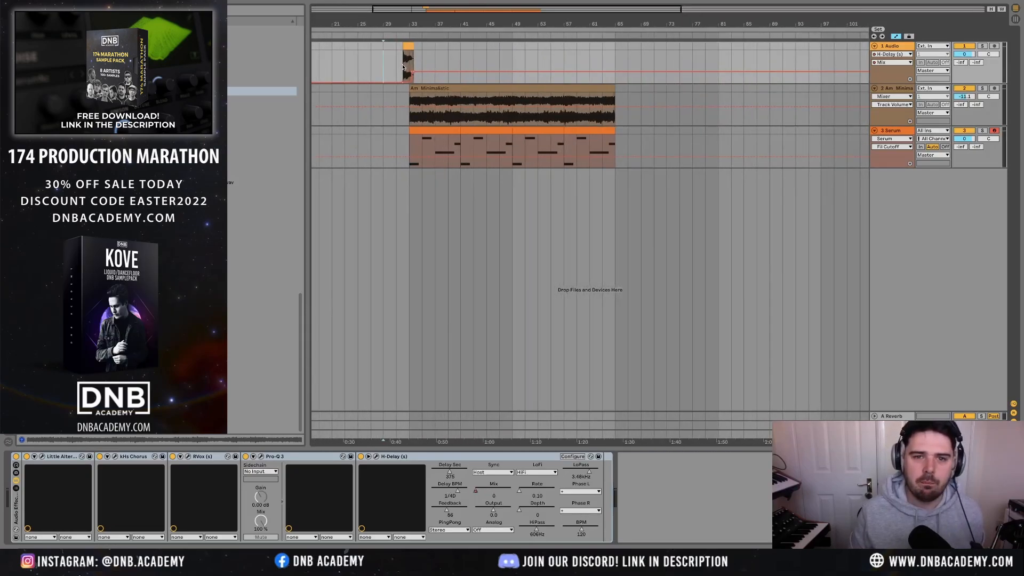
{"action": "key", "text": "a"}
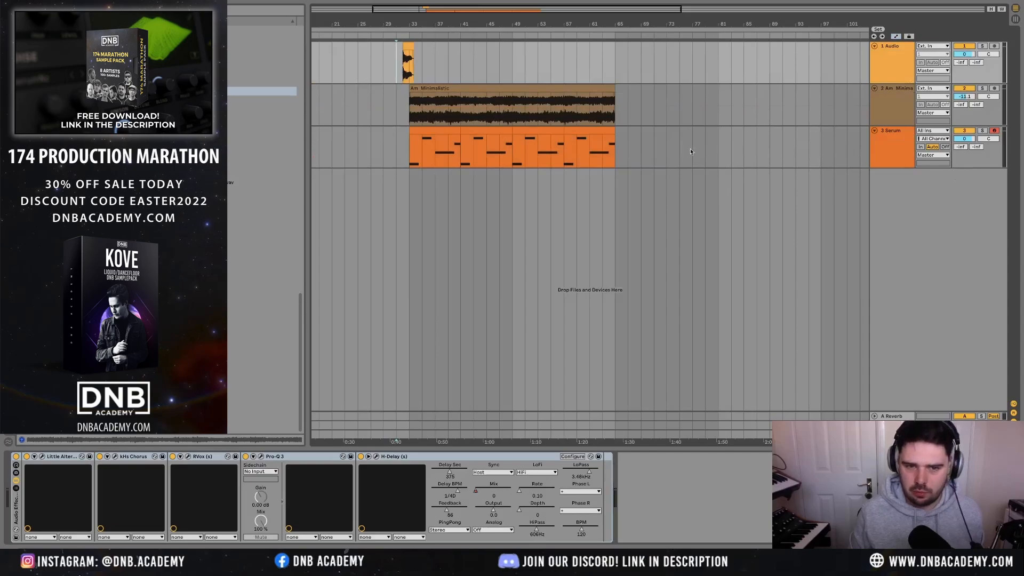
- Rename the Serum track Reese and check the track levels in the mixer during playback
{"action": "left_click", "coordinate": [899, 154]}
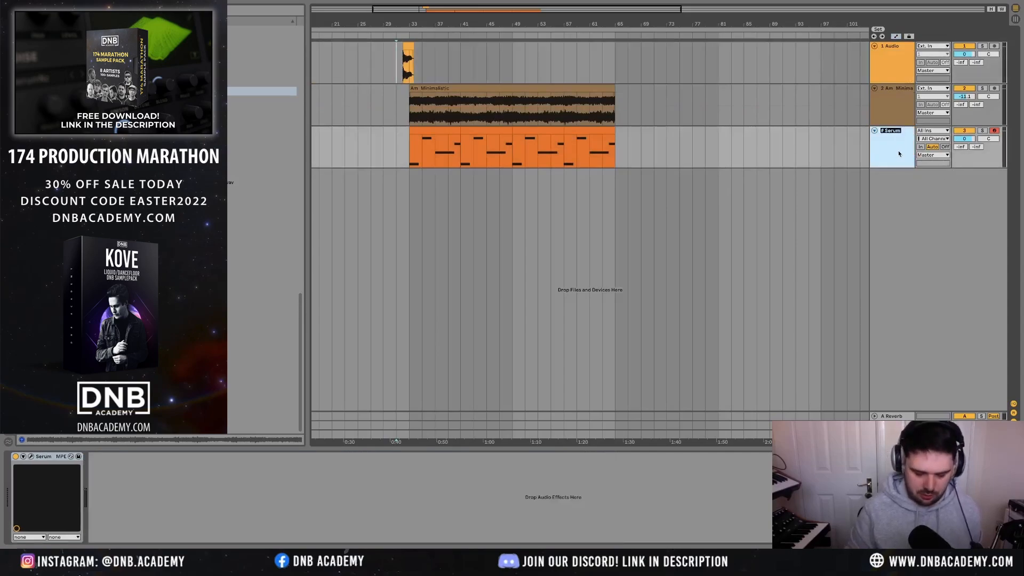
{"action": "type", "text": "Reese"}
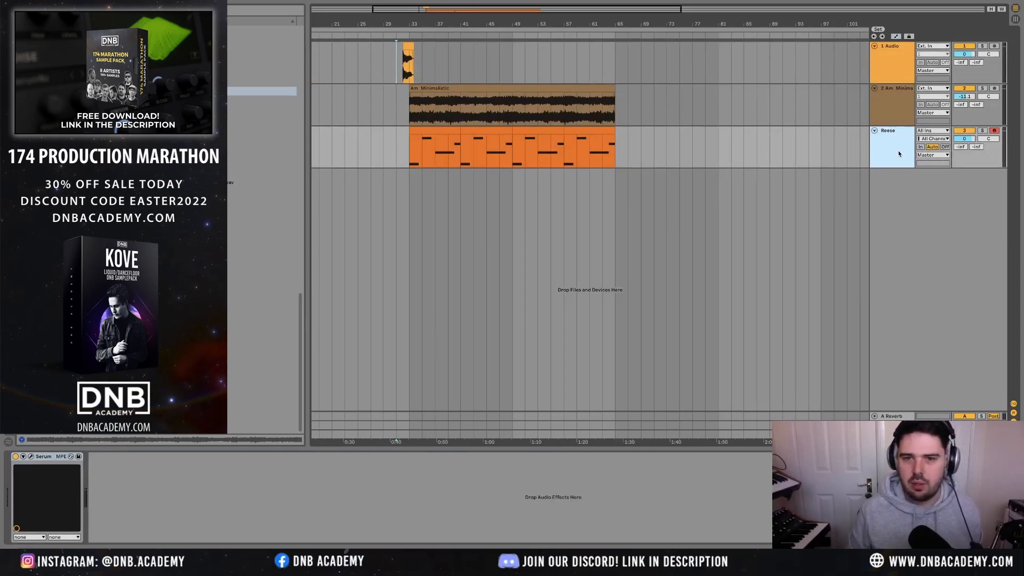
{"action": "left_click", "coordinate": [409, 152]}
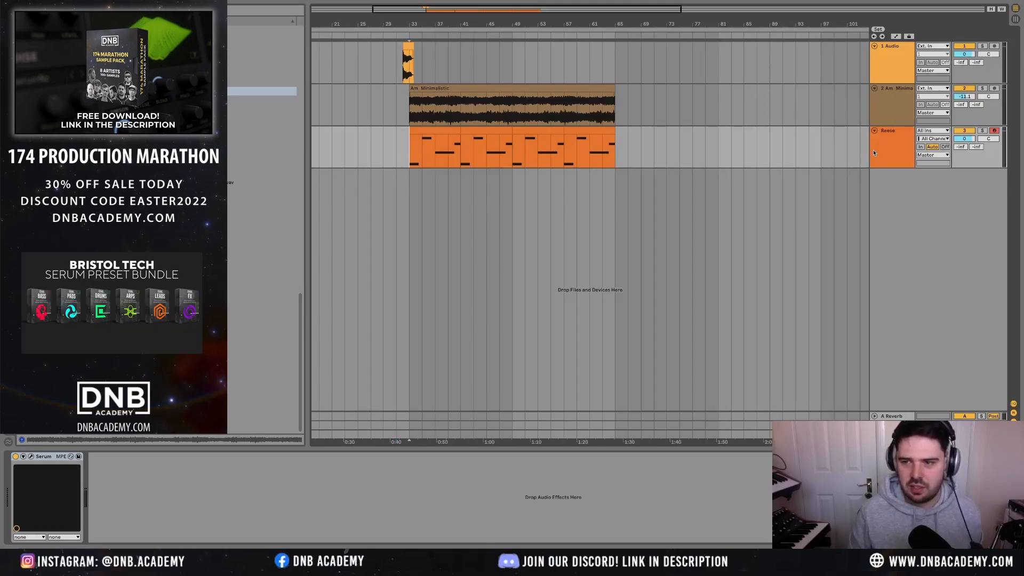
{"action": "key", "text": "Tab"}
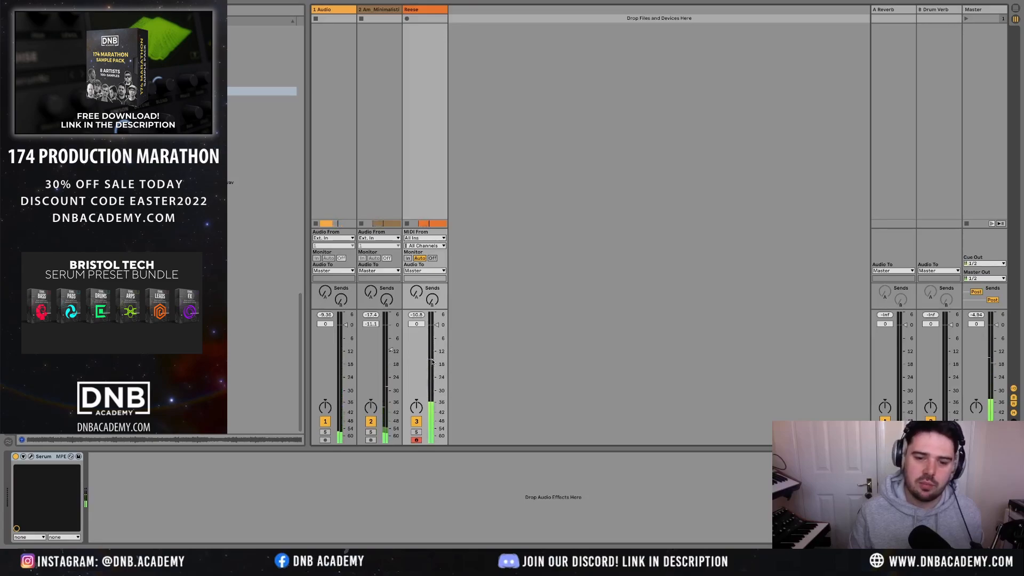
{"action": "key", "text": "Tab"}
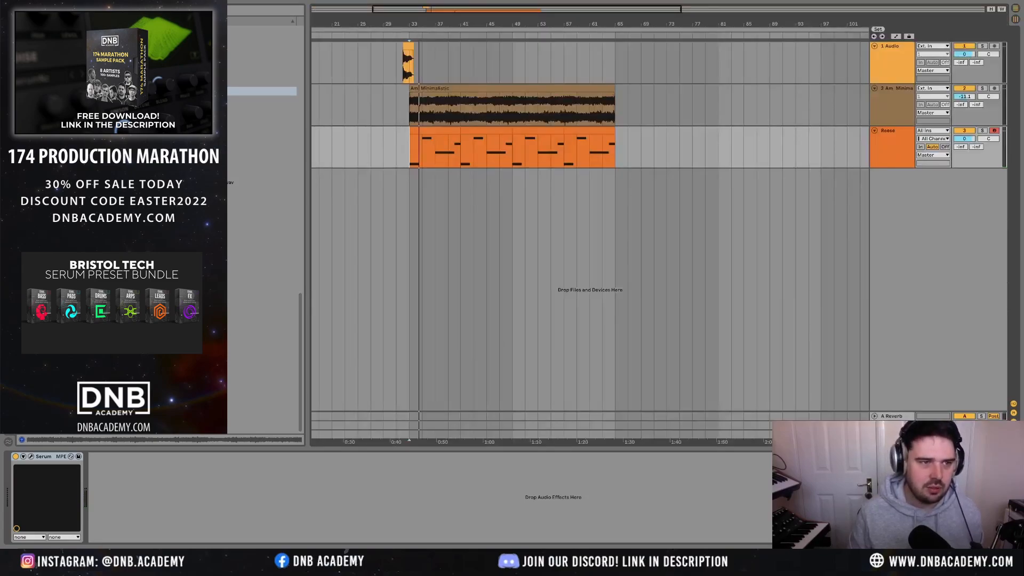
- Add the A Bit Warmer saturation preset to the Reese track and lower the track's volume to -5.3 dB
{"action": "left_click", "coordinate": [39, 31]}
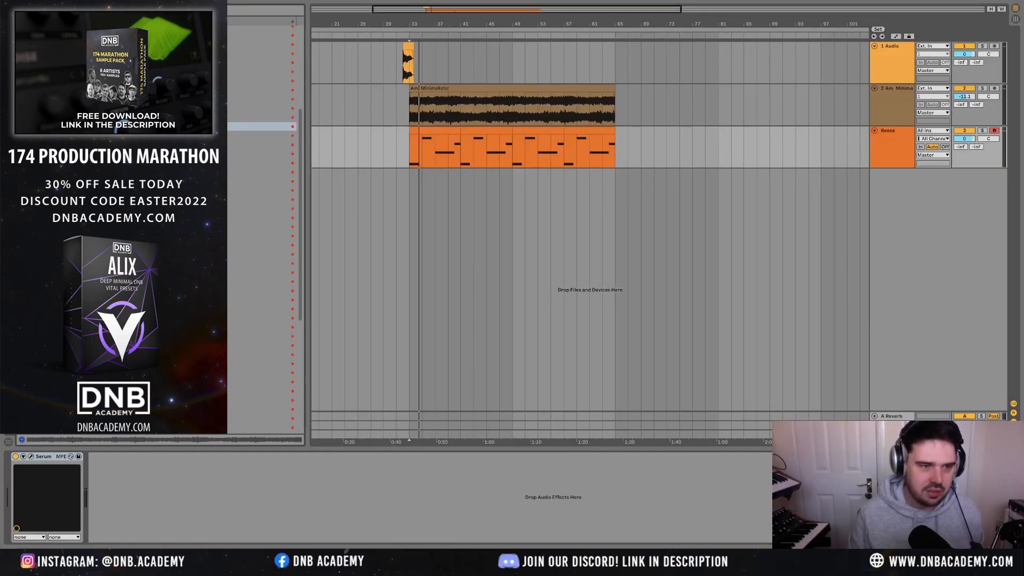
{"action": "scroll", "coordinate": [262, 213], "scroll_direction": "up", "scroll_amount": 5}
{"action": "double_click", "coordinate": [138, 148]}
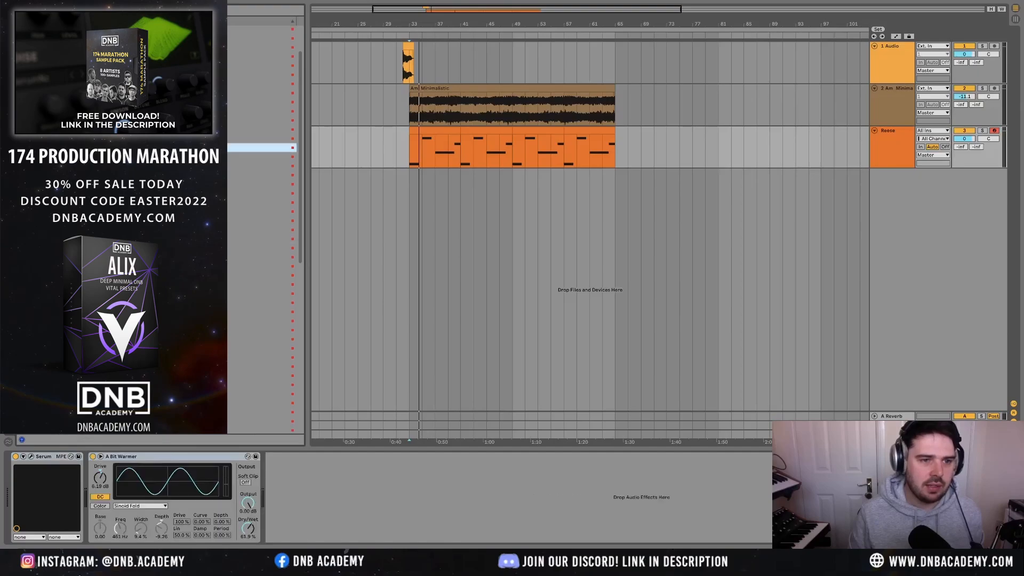
{"action": "left_click", "coordinate": [153, 457]}
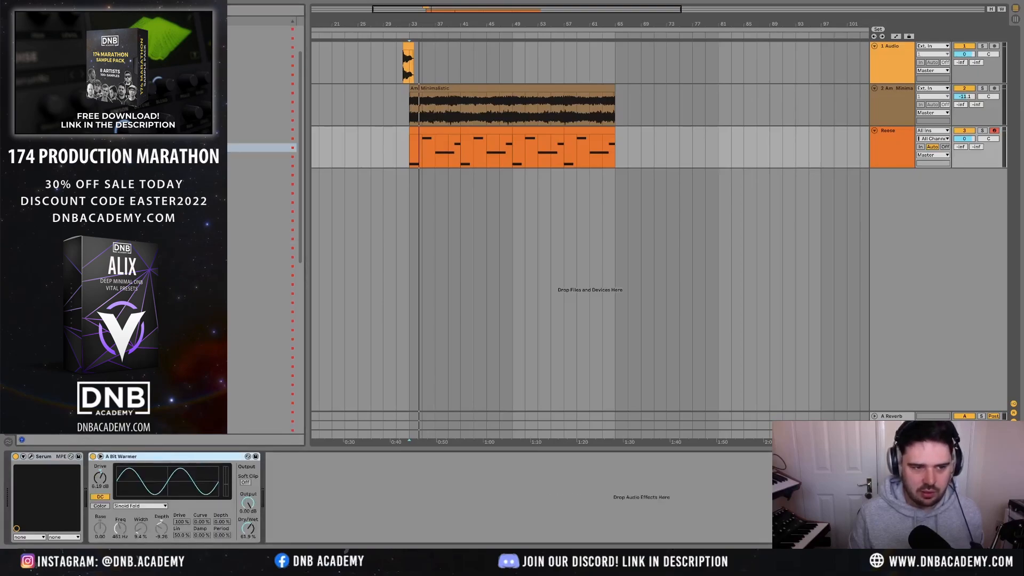
{"action": "left_click", "coordinate": [160, 148]}
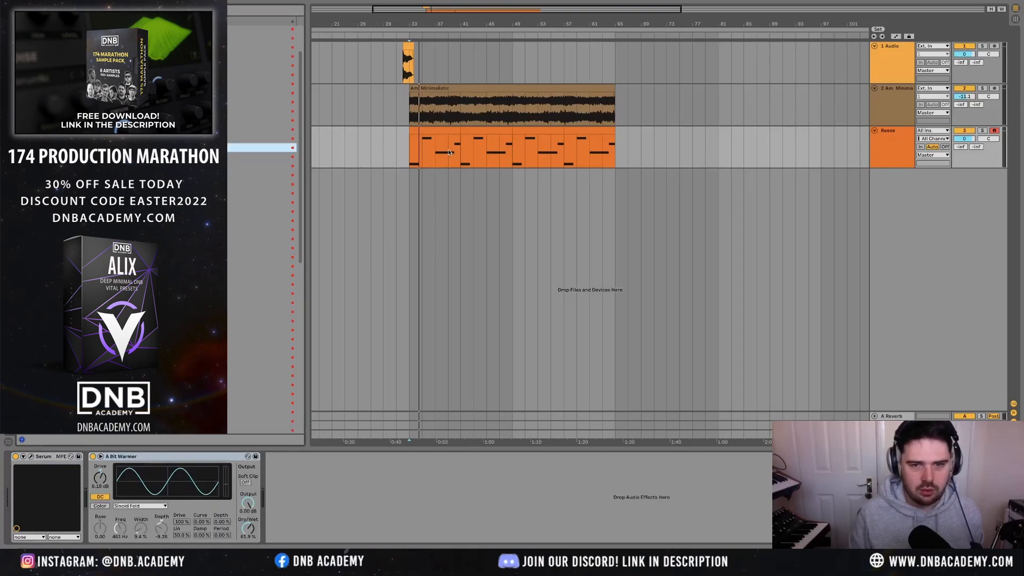
{"action": "key", "text": "space"}
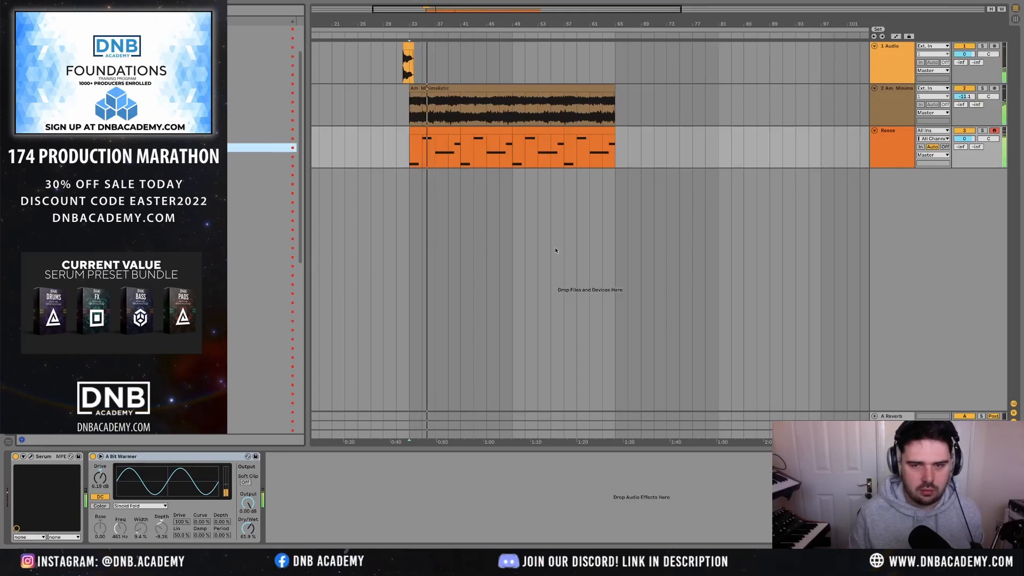
{"action": "left_click_drag", "start_coordinate": [964, 139], "coordinate": [964, 156]}
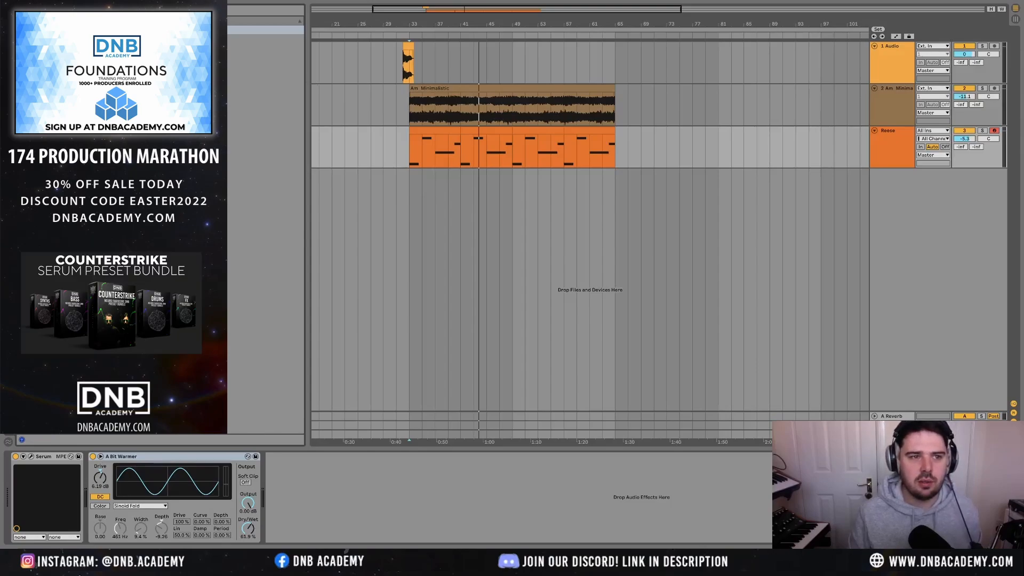
- Audition the drum samples and place the FLUIDITY_172 liquid kick on a new track at bar 33, one beat long with a fade-out
{"action": "left_click", "coordinate": [176, 39]}
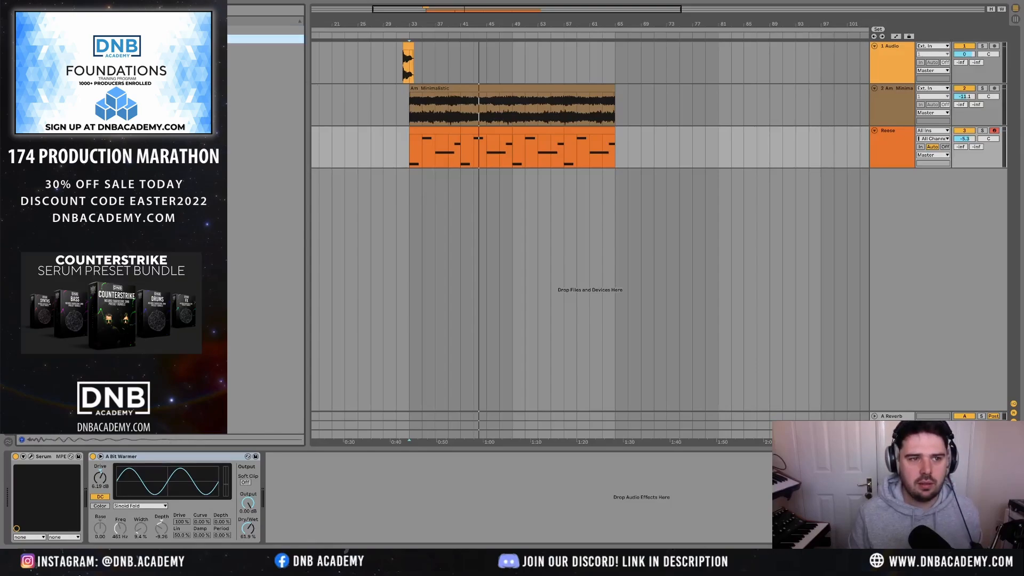
{"action": "key", "text": "Down"}
{"action": "key", "text": "Up"}
{"action": "key", "text": "Up"}
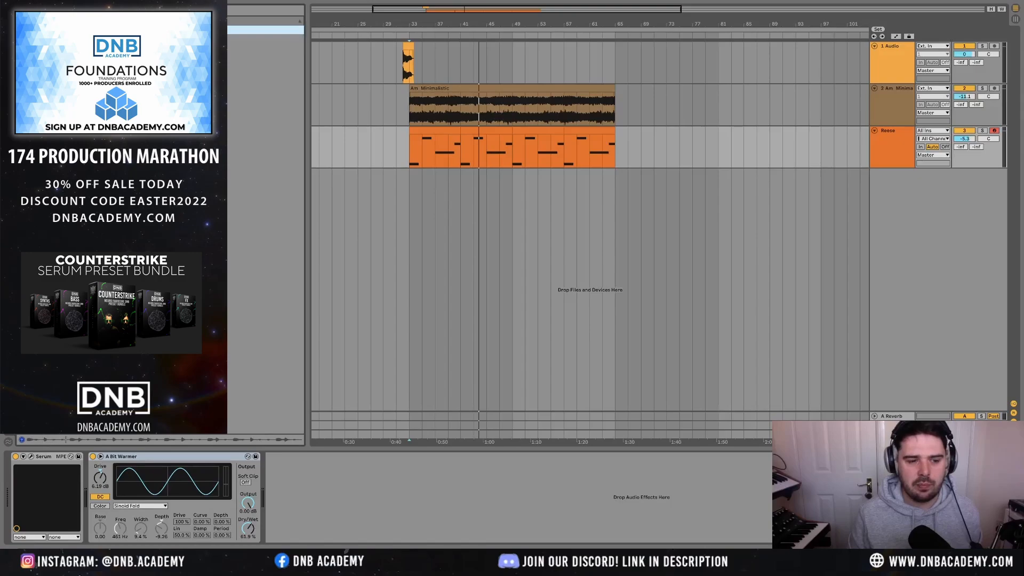
{"action": "left_click_drag", "start_coordinate": [176, 39], "coordinate": [434, 181]}
{"action": "scroll", "coordinate": [410, 202], "scroll_direction": "up", "scroll_amount": 8}
{"action": "scroll", "coordinate": [432, 181], "scroll_direction": "down", "scroll_amount": 3}
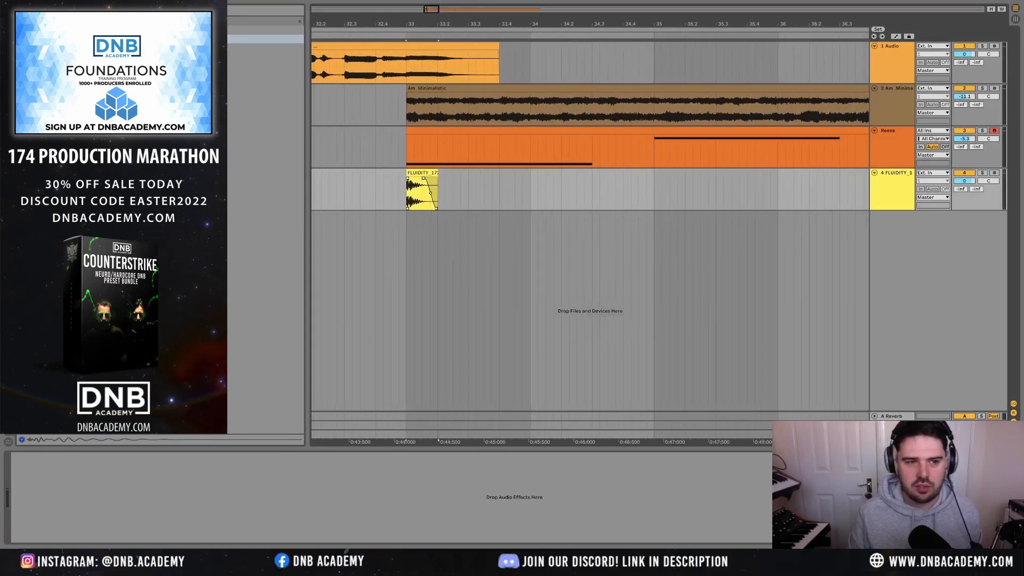
- Place the LTLS_172 SUBTLESNARE sample on a new track at 33.2 and shorten it to one beat with a fade-out
{"action": "left_click_drag", "start_coordinate": [266, 48], "coordinate": [438, 281]}
{"action": "left_click", "coordinate": [433, 224]}
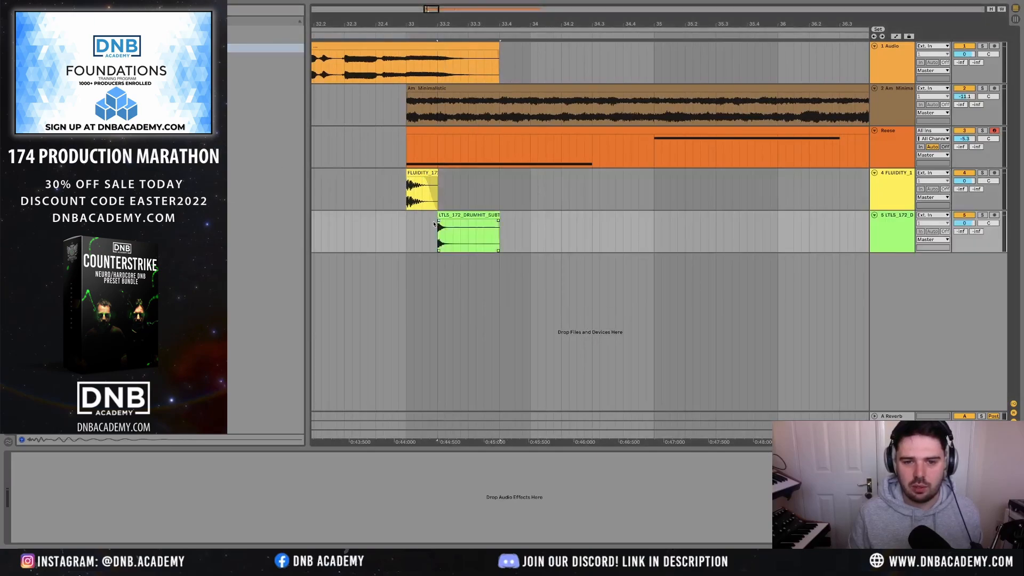
{"action": "left_click_drag", "start_coordinate": [498, 217], "coordinate": [435, 233]}
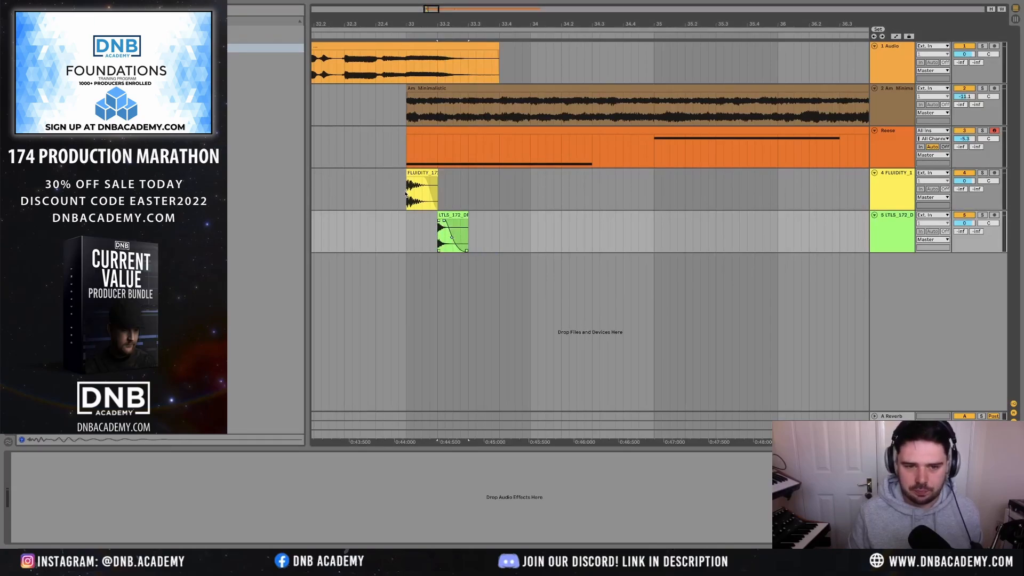
- Add classic D&B break 1 174 on a new track at bar 33 and cut it down to its half-beat snare hit at 33.2
{"action": "scroll", "coordinate": [406, 194], "scroll_direction": "up", "scroll_amount": 3}
{"action": "left_click_drag", "start_coordinate": [160, 30], "coordinate": [405, 263]}
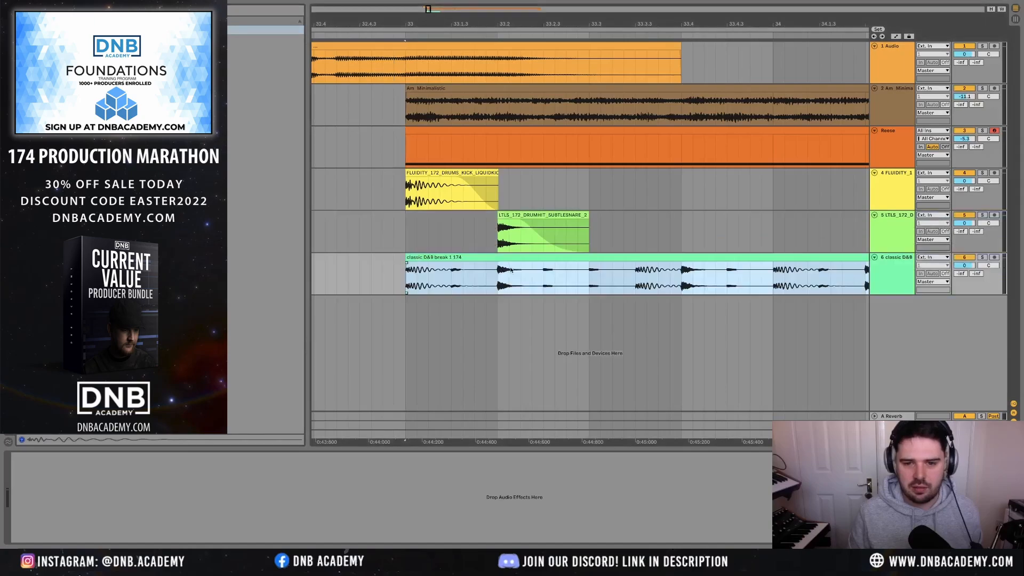
{"action": "left_click_drag", "start_coordinate": [499, 285], "coordinate": [540, 288]}
{"action": "key", "text": "ctrl+e"}
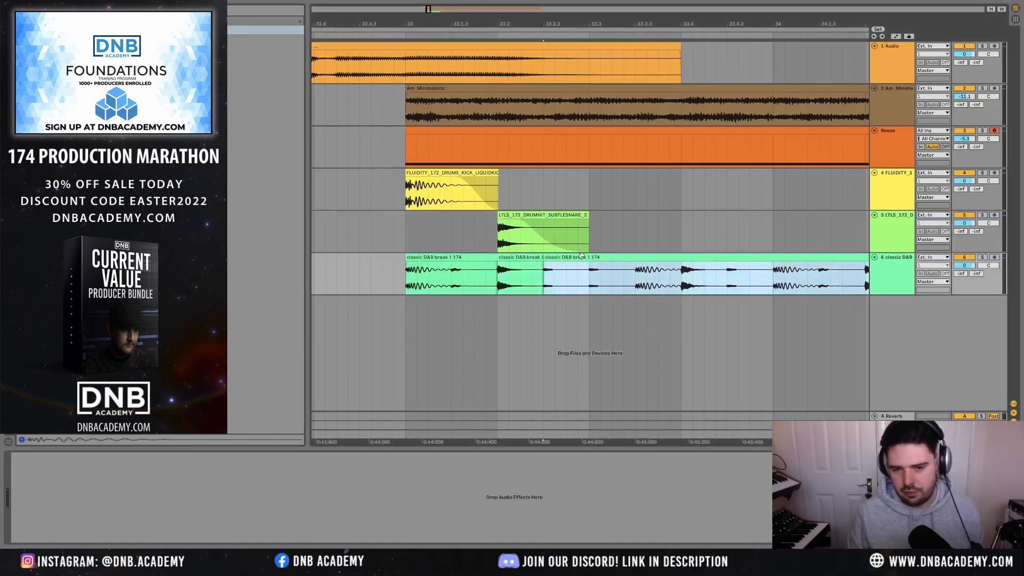
{"action": "key", "text": "Delete"}
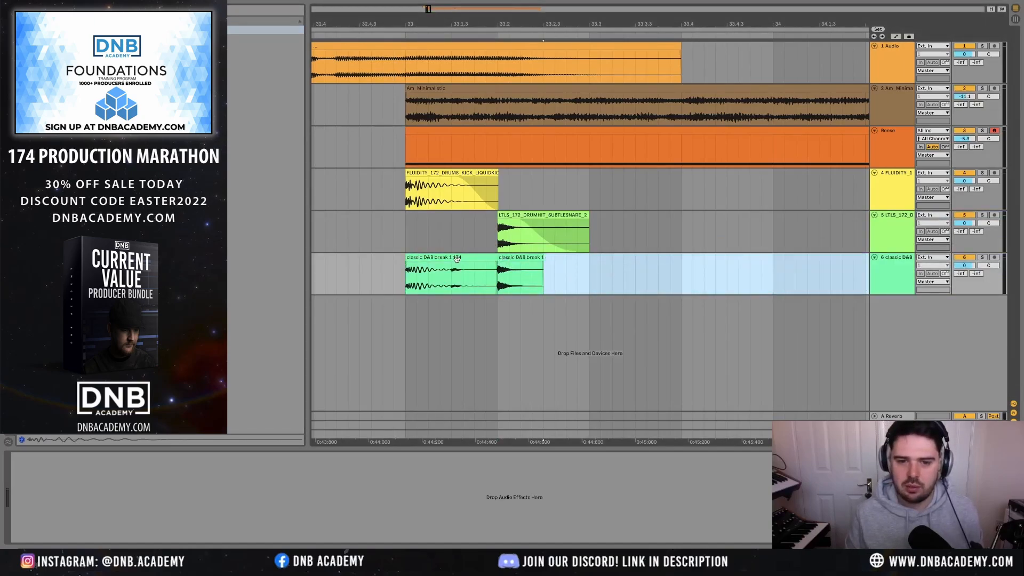
{"action": "left_click", "coordinate": [458, 264]}
{"action": "key", "text": "Delete"}
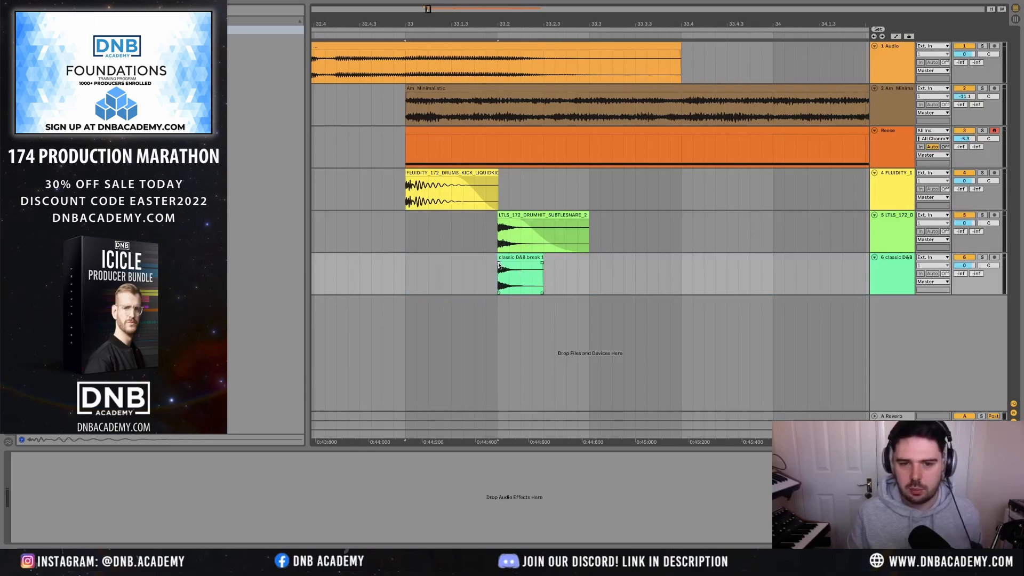
- Solo the kick track and tighten the kick clip's tail with an earlier, steeper fade-out while listening
{"action": "left_click", "coordinate": [439, 174]}
{"action": "key", "text": "s"}
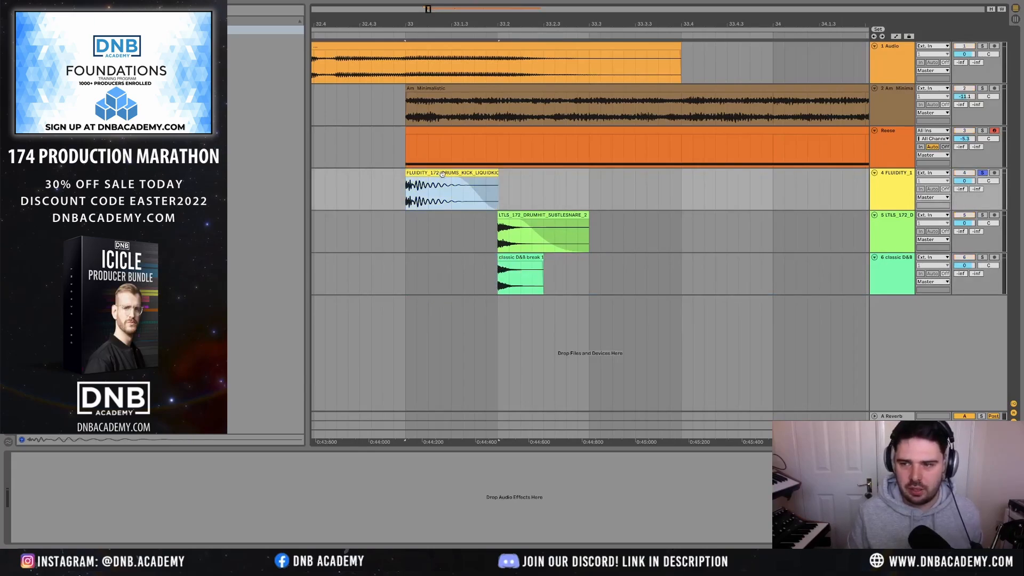
{"action": "scroll", "coordinate": [413, 200], "scroll_direction": "up", "scroll_amount": 3}
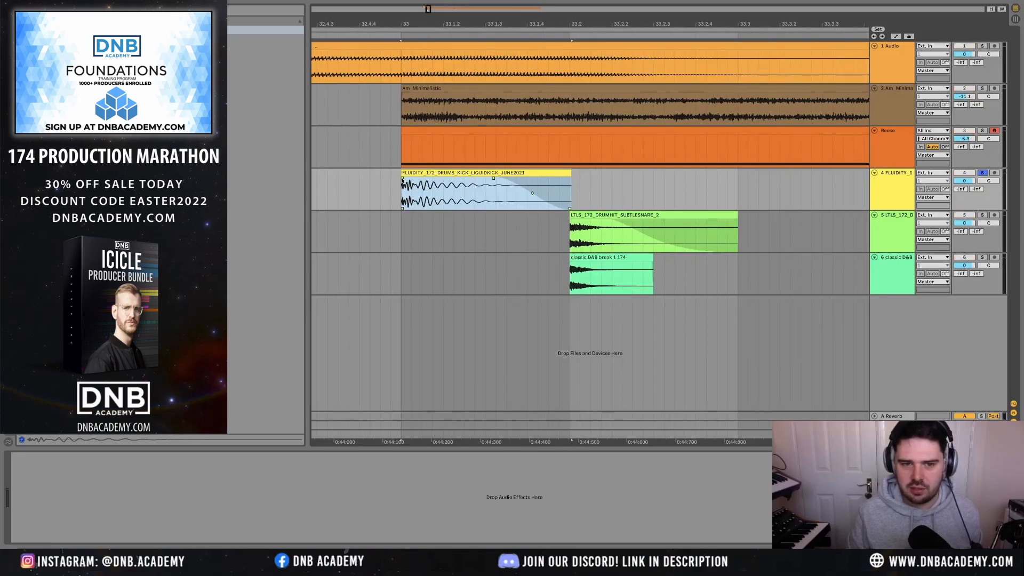
{"action": "key", "text": "space"}
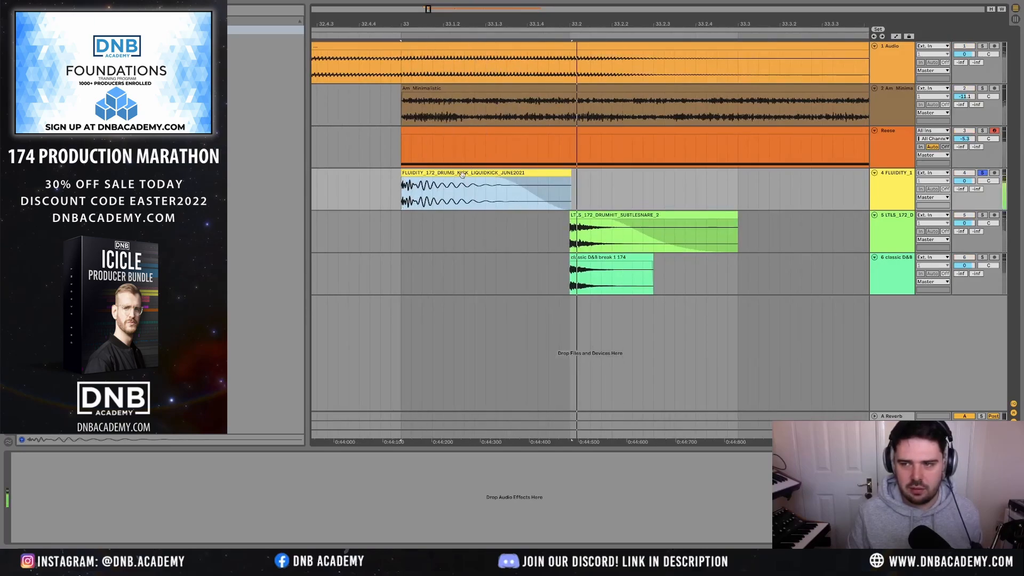
{"action": "left_click", "coordinate": [503, 200]}
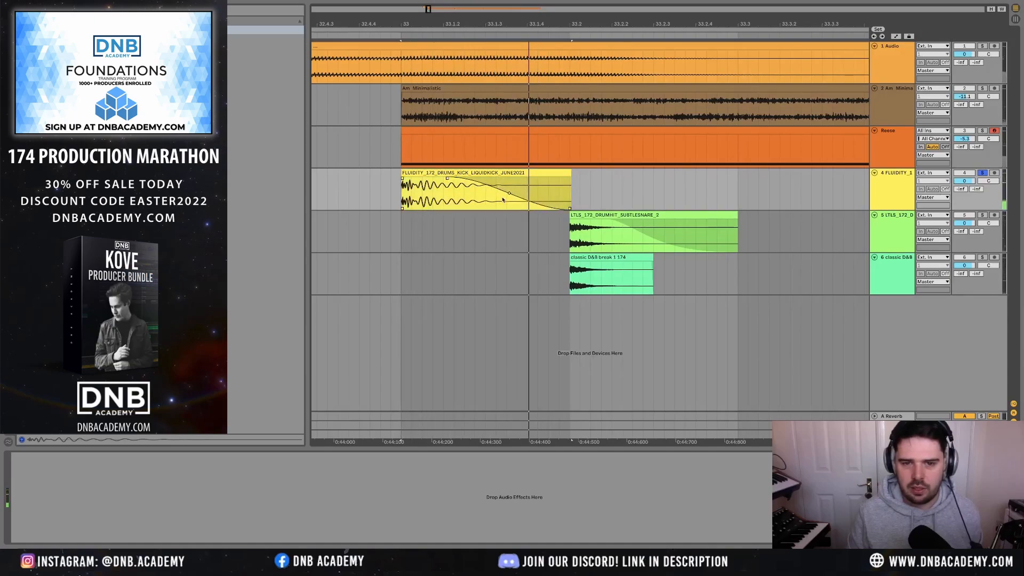
{"action": "left_click_drag", "start_coordinate": [510, 195], "coordinate": [496, 209]}
{"action": "left_click", "coordinate": [472, 169]}
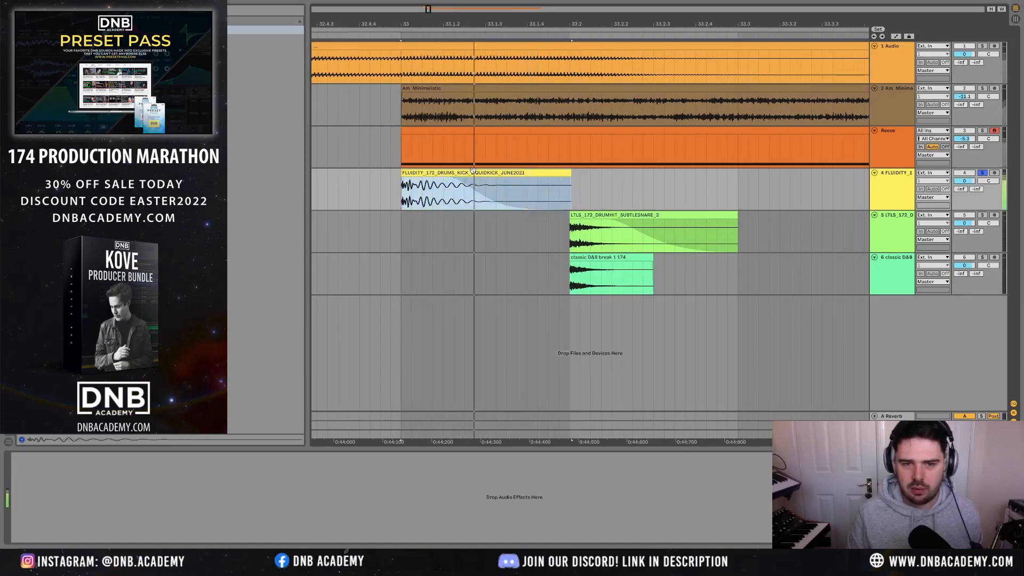
{"action": "scroll", "coordinate": [462, 200], "scroll_direction": "down", "scroll_amount": 2}
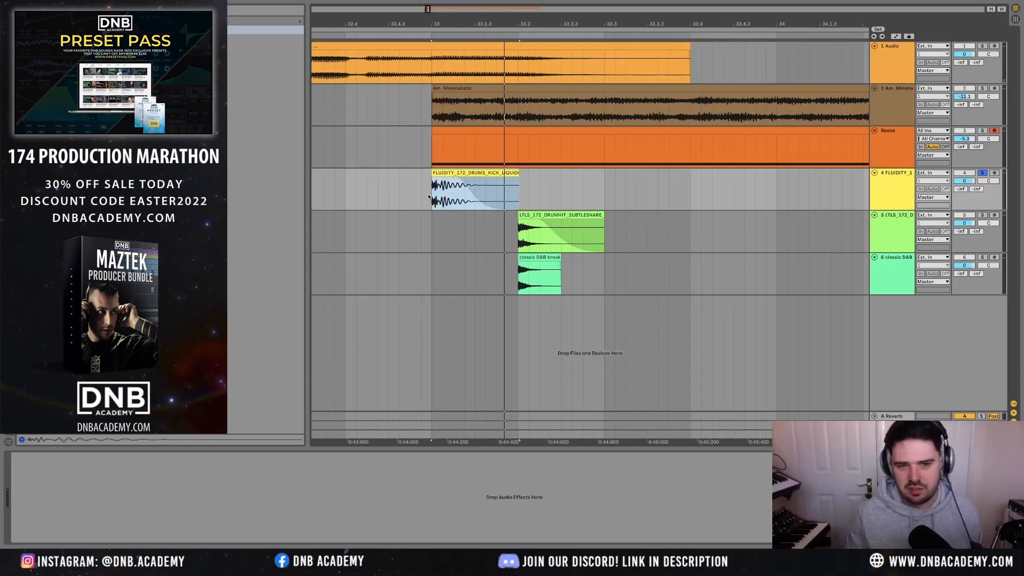
- Solo the SUBTLESNARE track and listen to the snare hit from 33.2
{"action": "left_click", "coordinate": [572, 191]}
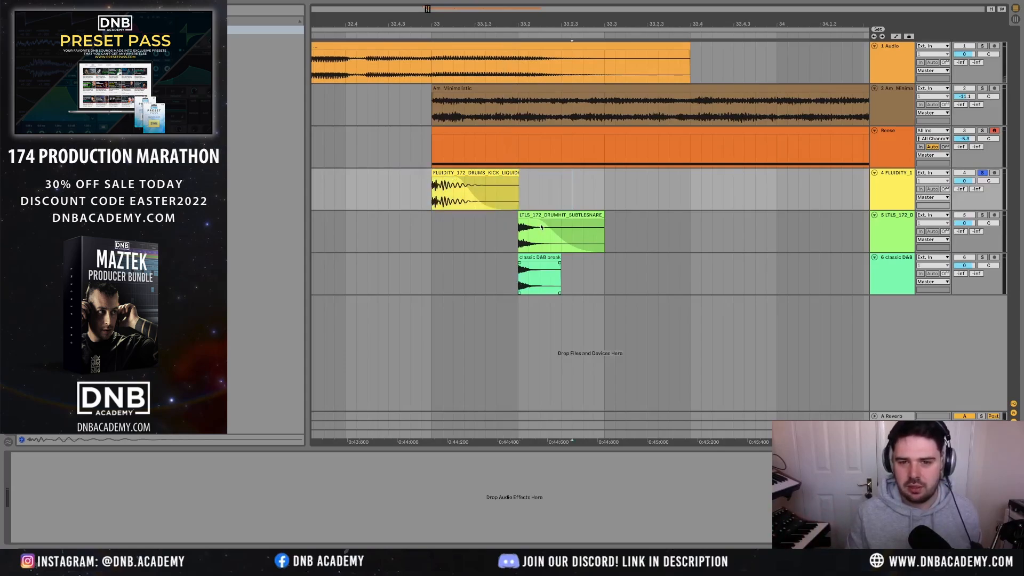
{"action": "left_click", "coordinate": [517, 244]}
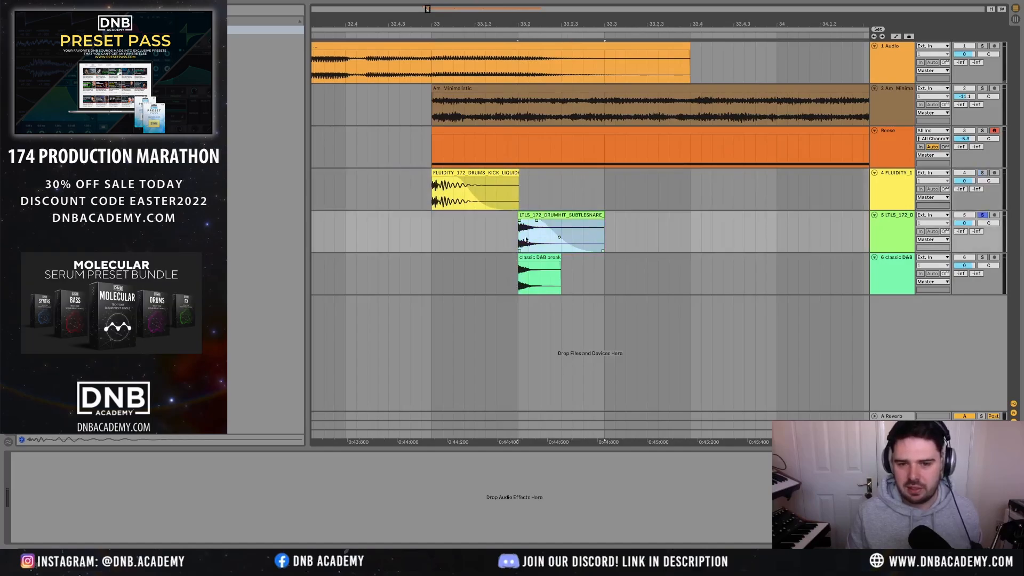
{"action": "key", "text": "space"}
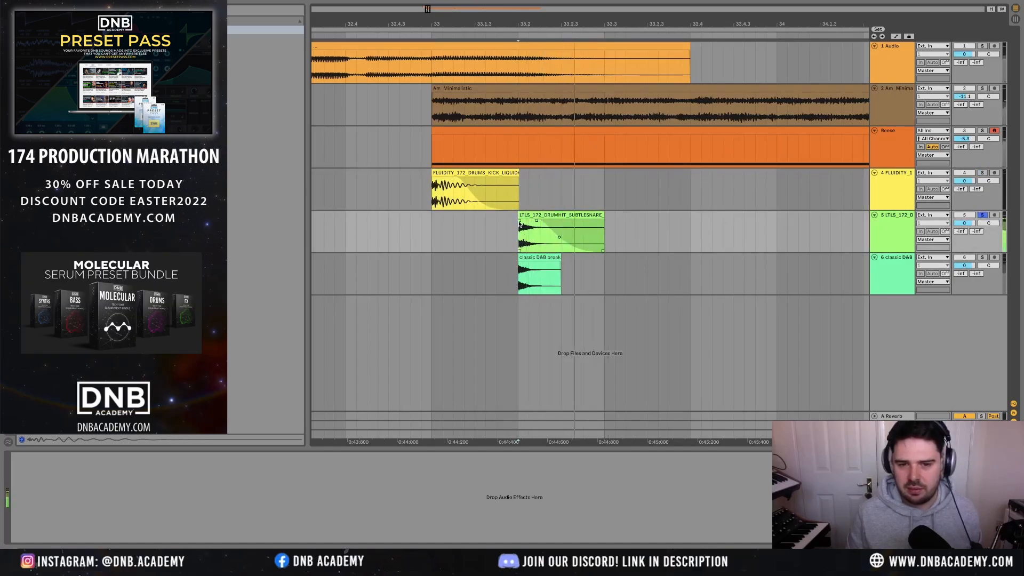
{"action": "key", "text": "space"}
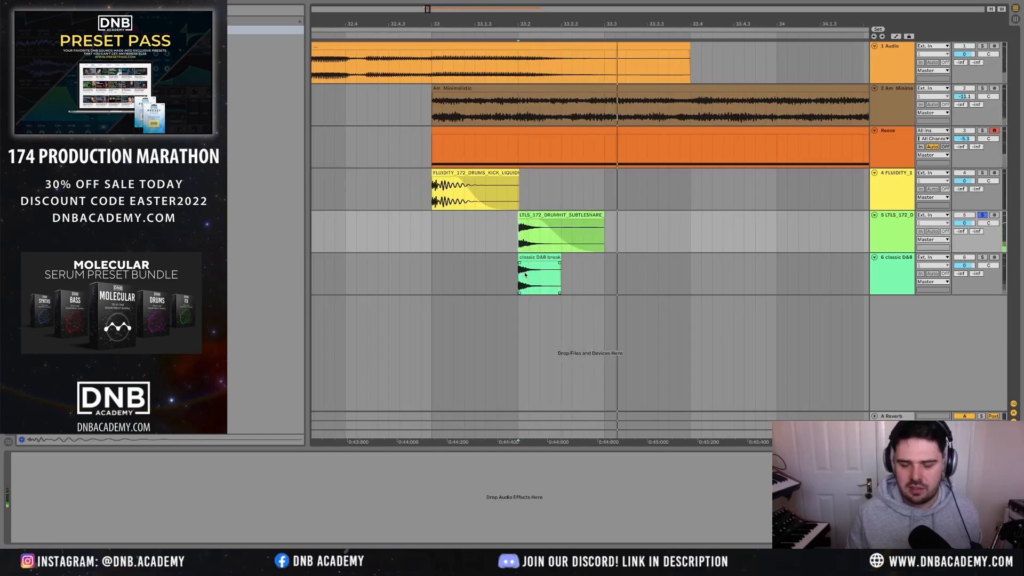
{"action": "scroll", "coordinate": [516, 244], "scroll_direction": "up", "scroll_amount": 3}
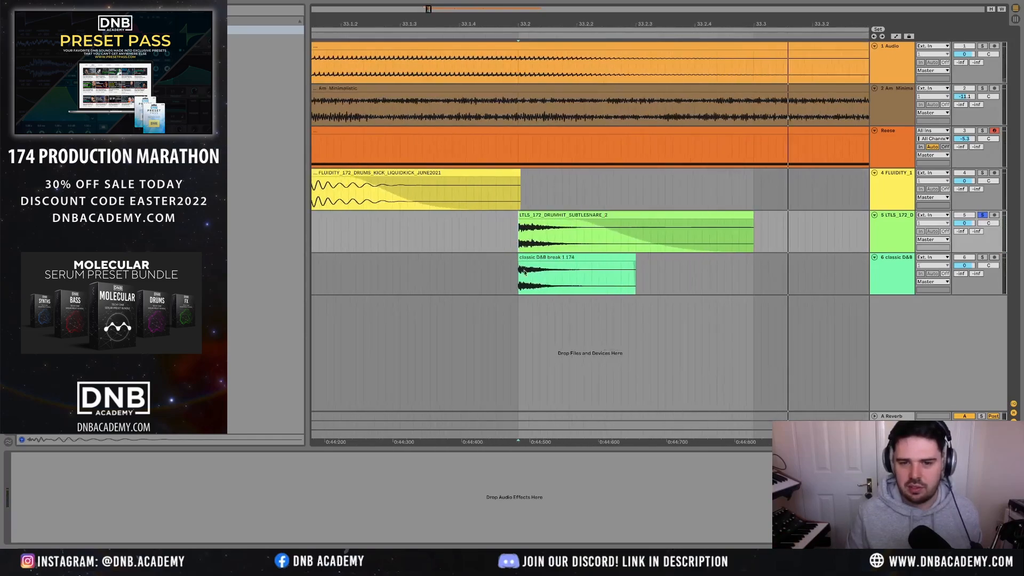
- Solo the classic D&B break snare track and shorten its clip's tail with a curved fade-out while listening
{"action": "left_click", "coordinate": [535, 259]}
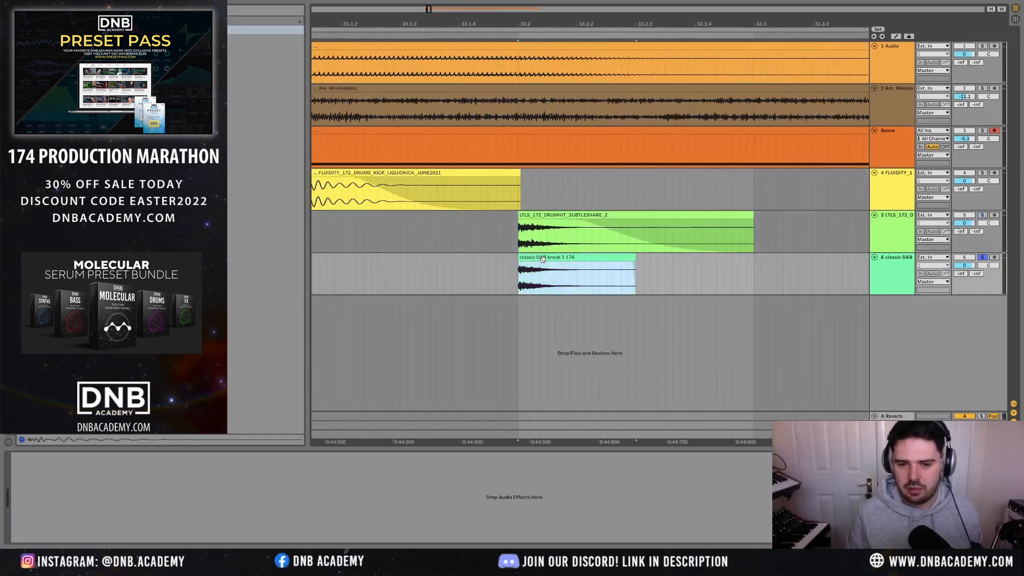
{"action": "key", "text": "space"}
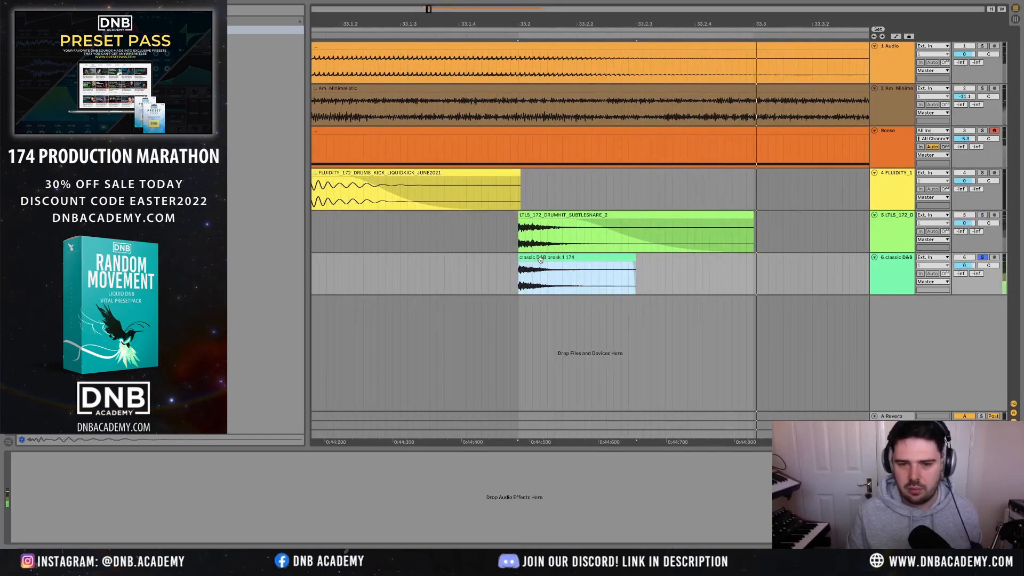
{"action": "mouse_move", "coordinate": [633, 260]}
{"action": "left_mouse_down"}
{"action": "mouse_move", "coordinate": [554, 264]}
{"action": "mouse_move", "coordinate": [574, 278]}
{"action": "mouse_move", "coordinate": [564, 293]}
{"action": "left_mouse_up"}
{"action": "left_click", "coordinate": [550, 268]}
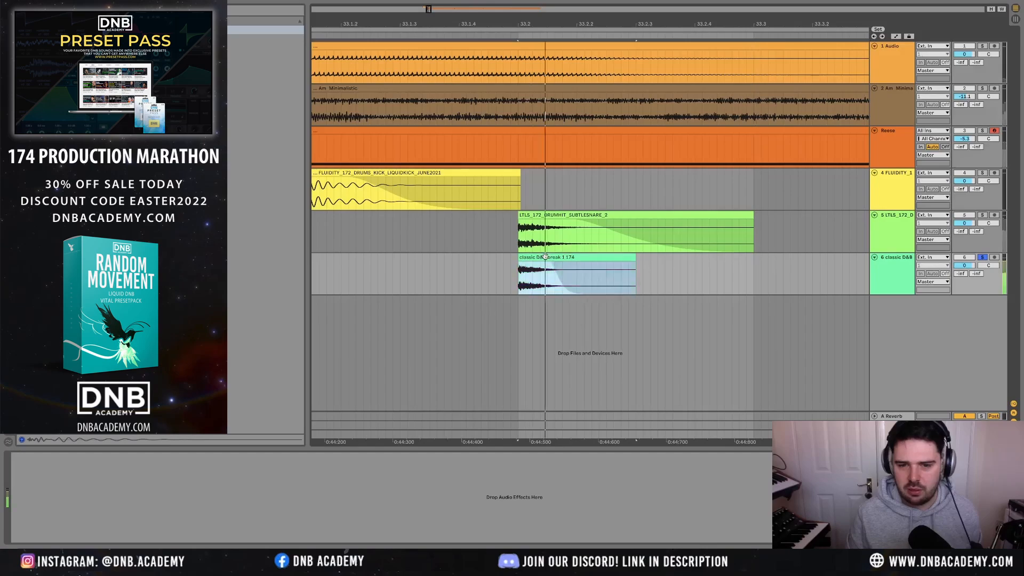
- Play all tracks together from bar 33 without solo and lower the SUBTLESNARE track's volume to -6.4 dB
{"action": "scroll", "coordinate": [547, 265], "scroll_direction": "down", "scroll_amount": 3}
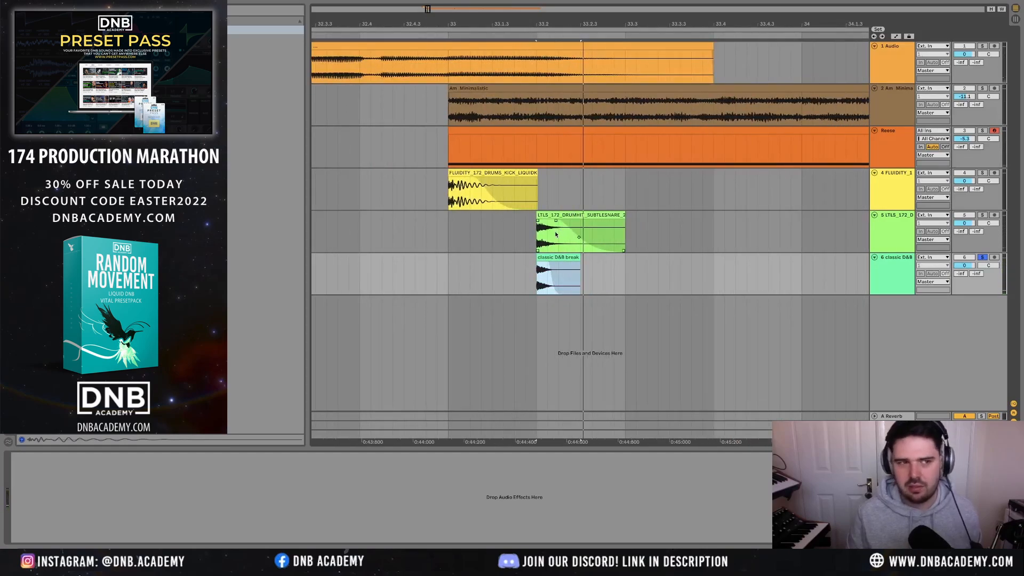
{"action": "left_click", "coordinate": [445, 225]}
{"action": "key", "text": "space"}
{"action": "key", "text": "space"}
{"action": "key", "text": "s"}
{"action": "key", "text": "s"}
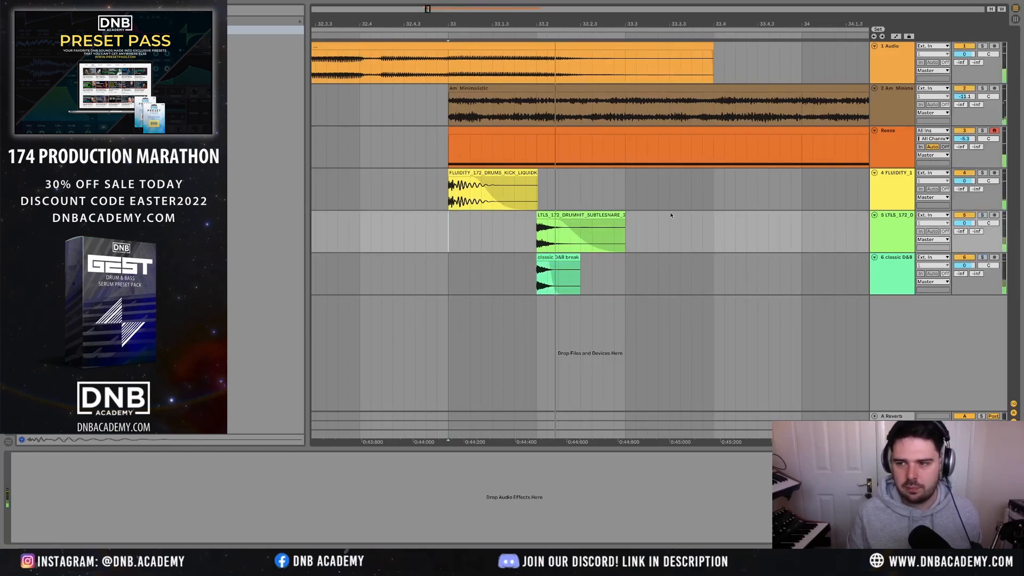
{"action": "key", "text": "space"}
{"action": "scroll", "coordinate": [622, 269], "scroll_direction": "down", "scroll_amount": 3}
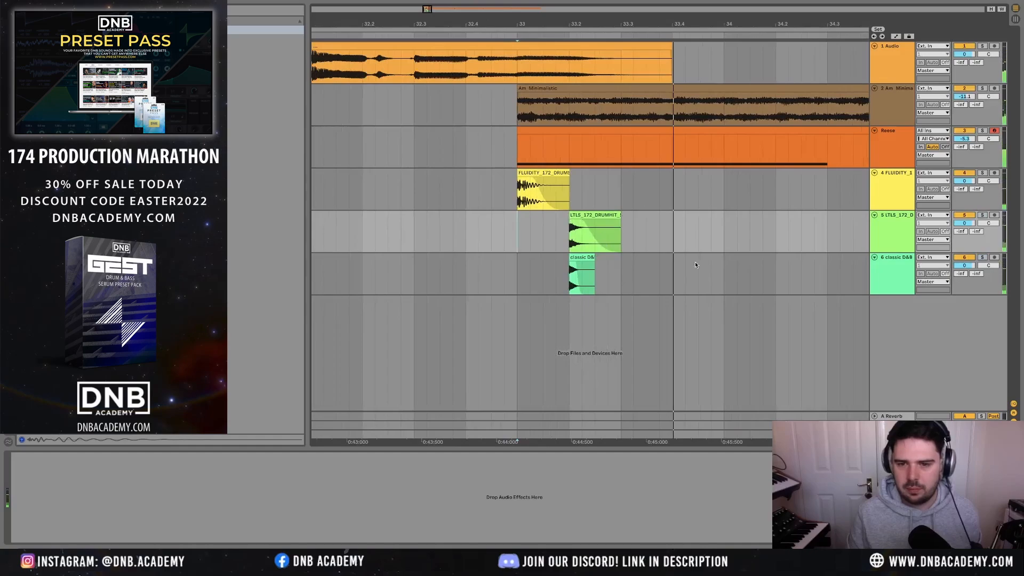
{"action": "left_click_drag", "start_coordinate": [965, 223], "coordinate": [965, 235]}
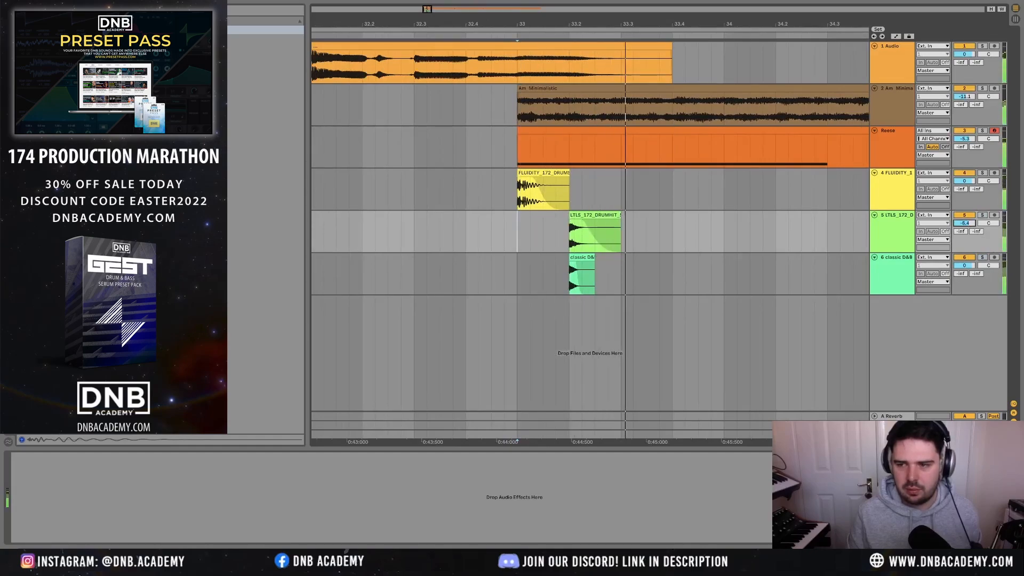
- Duplicate both snare layers to 33.4 and copy the kick clip to 33.3.3
{"action": "left_click_drag", "start_coordinate": [614, 281], "coordinate": [520, 242]}
{"action": "key", "text": "ctrl+d"}
{"action": "left_click_drag", "start_coordinate": [543, 181], "coordinate": [673, 182]}
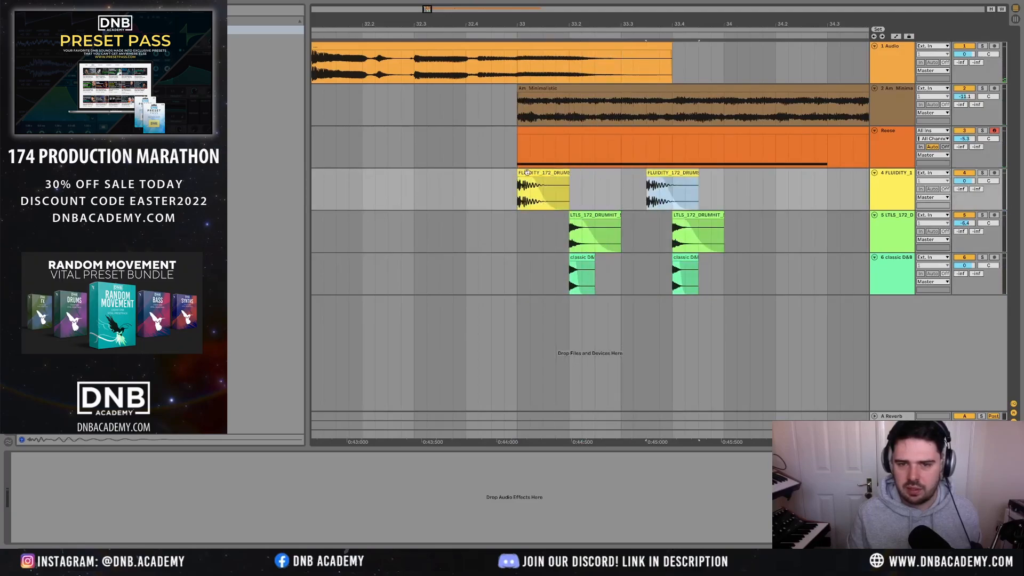
- Duplicate the one-bar kick and snare pattern on the three drum tracks until it fills bars 33 through 40
{"action": "left_click", "coordinate": [724, 286], "text": "shift"}
{"action": "scroll", "coordinate": [724, 286], "scroll_direction": "down", "scroll_amount": 3}
{"action": "key", "text": "ctrl+d"}
{"action": "key", "text": "space"}
{"action": "scroll", "coordinate": [713, 287], "scroll_direction": "right", "scroll_amount": 3}
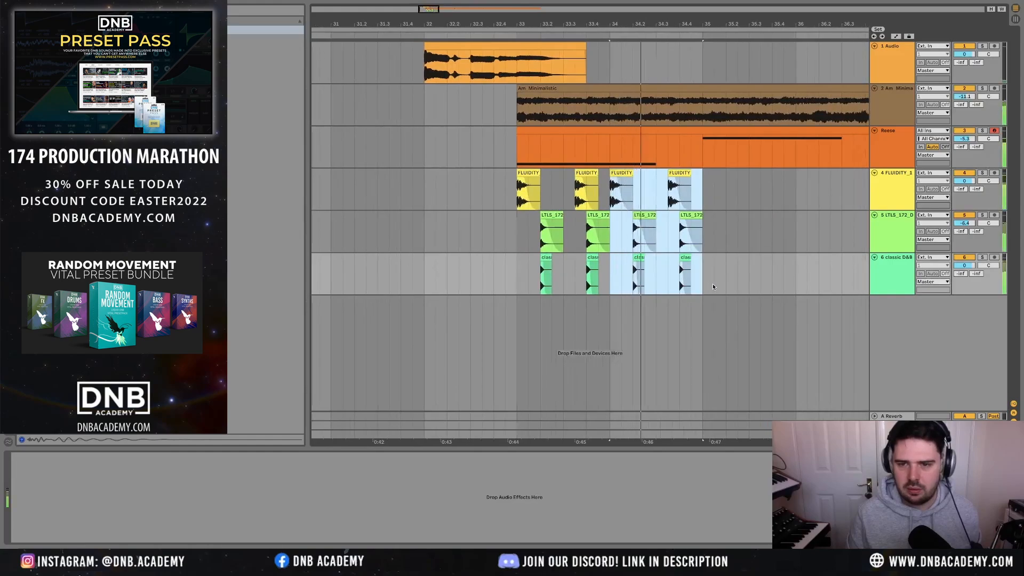
{"action": "key", "text": "super+d"}
{"action": "key", "text": "super+d"}
{"action": "scroll", "coordinate": [629, 268], "scroll_direction": "down", "scroll_amount": 3}
{"action": "key", "text": "super+d"}
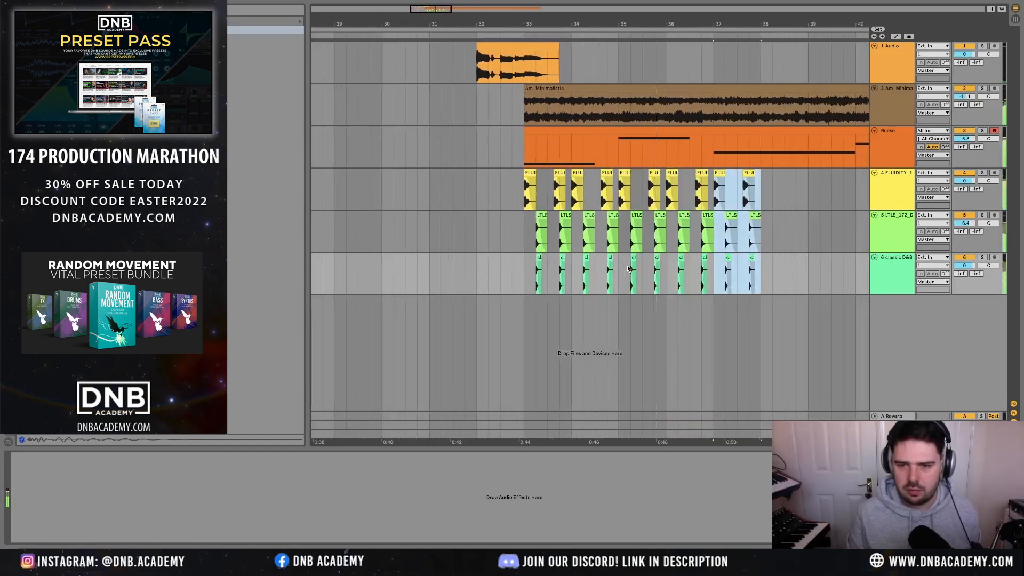
{"action": "scroll", "coordinate": [628, 269], "scroll_direction": "down", "scroll_amount": 3}
{"action": "scroll", "coordinate": [628, 269], "scroll_direction": "right", "scroll_amount": 3}
{"action": "key", "text": "super+d"}
{"action": "key", "text": "super+d"}
{"action": "key", "text": "super+d"}
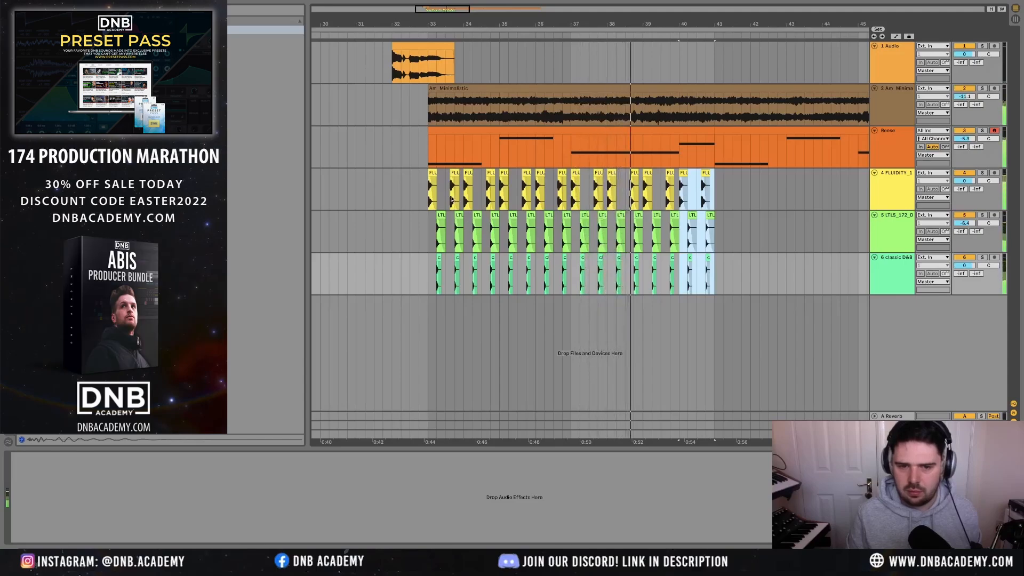
- Loop the eight bars of drums from bar 33 and group the kick and two snare tracks as Drums
{"action": "left_click", "coordinate": [426, 193], "text": "shift"}
{"action": "key", "text": "super+l"}
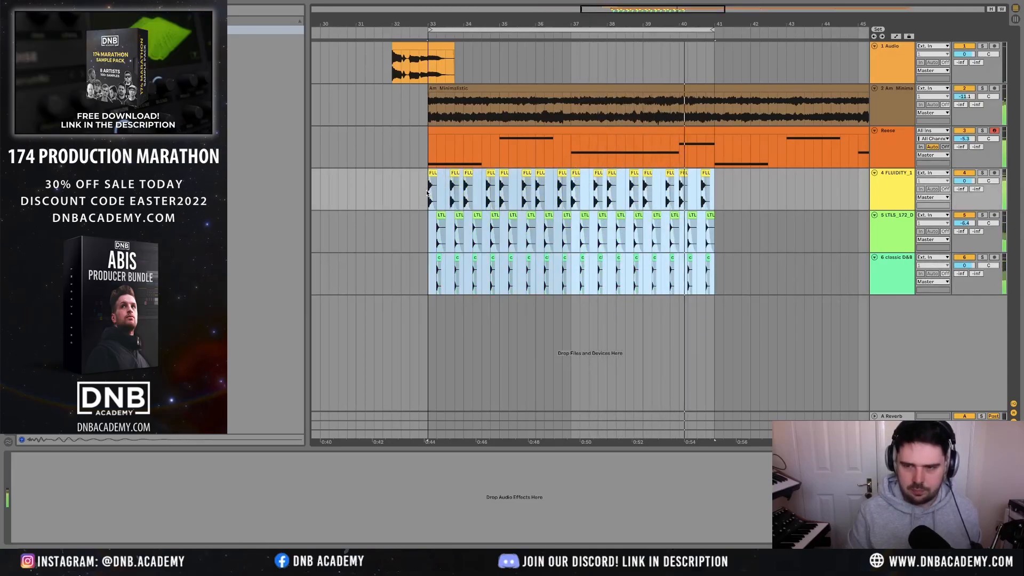
{"action": "left_click", "coordinate": [900, 299]}
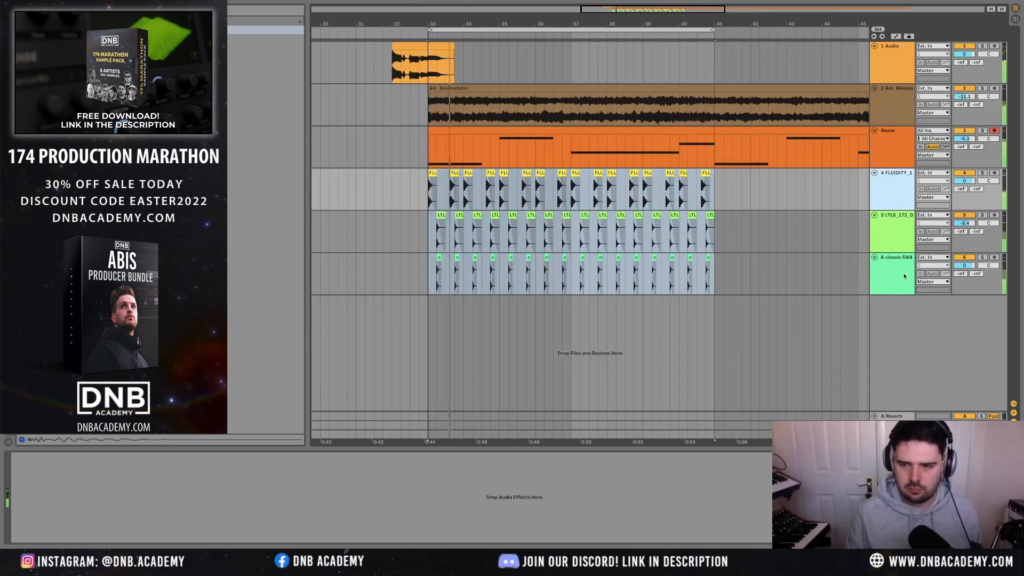
{"action": "left_click", "coordinate": [904, 276], "text": "shift"}
{"action": "key", "text": "super+g"}
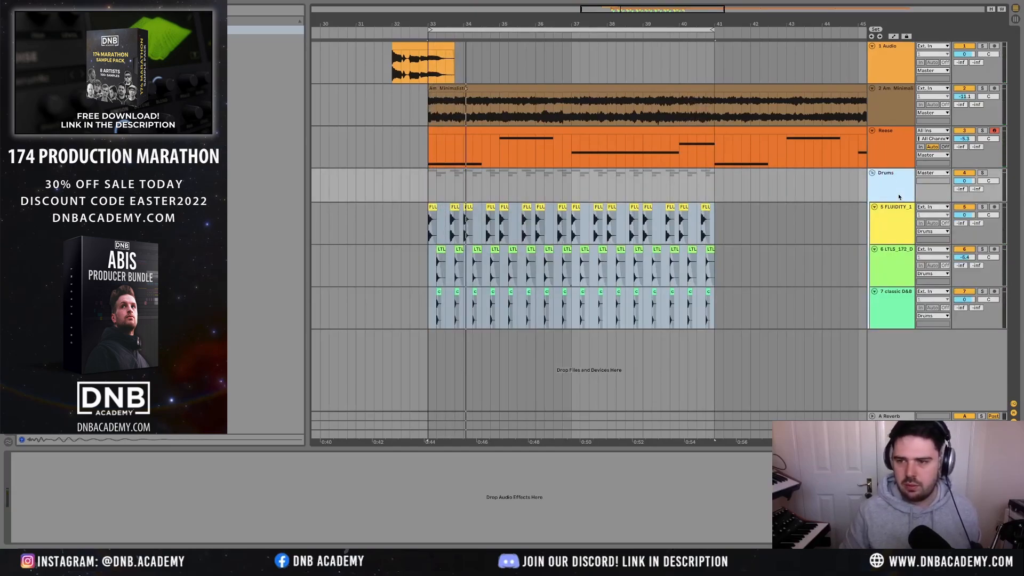
- Listen to the Drums group soloed, listen to the classic D&B break track alone, and release the solo
{"action": "key", "text": "s"}
{"action": "key", "text": "space"}
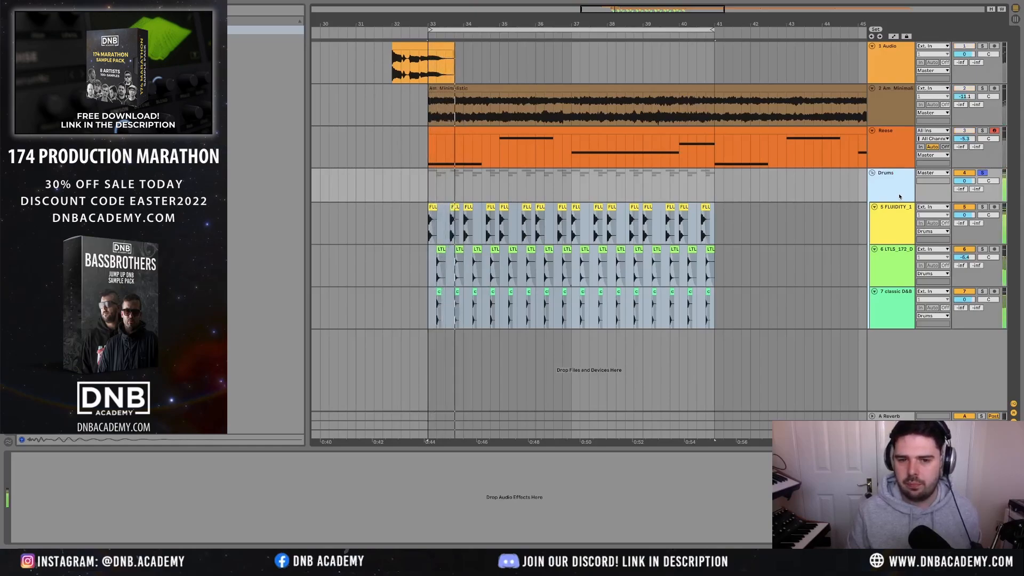
{"action": "left_click", "coordinate": [899, 303]}
{"action": "key", "text": "s"}
{"action": "key", "text": "space"}
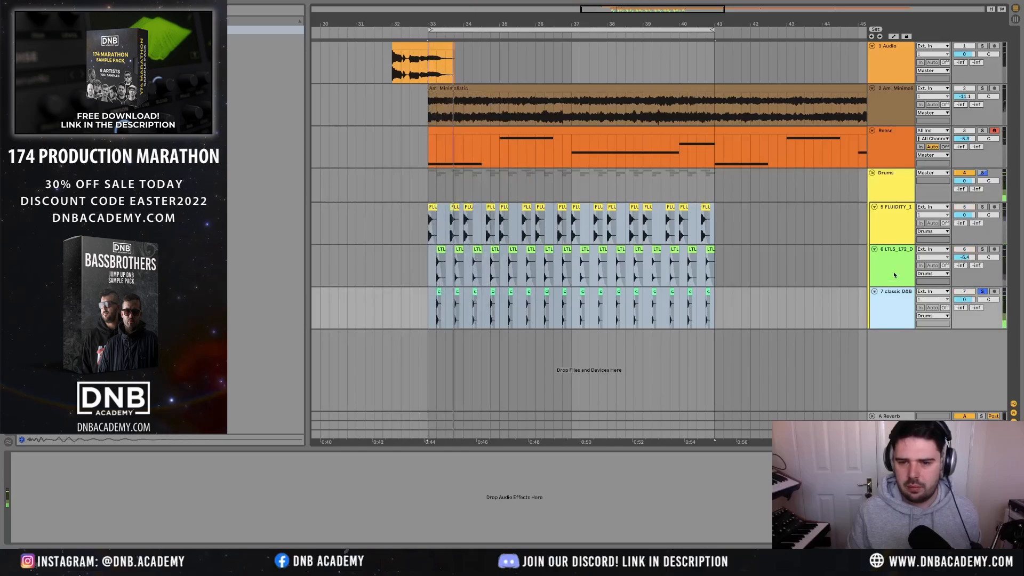
{"action": "key", "text": "s"}
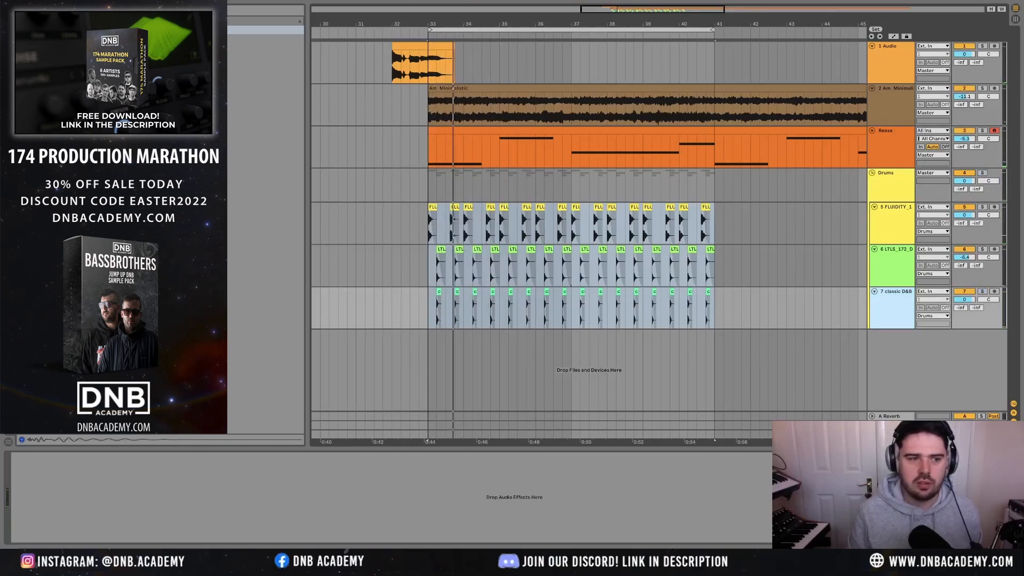
- Browse the sample library folders for a drum loop to layer over the beat
{"action": "key", "text": "ctrl+f"}
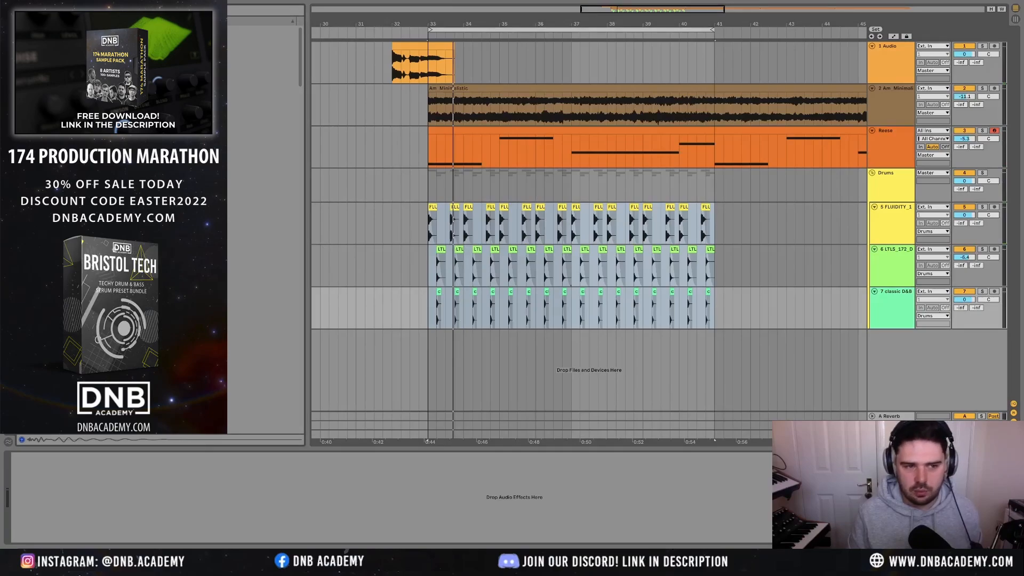
{"action": "left_click", "coordinate": [176, 185]}
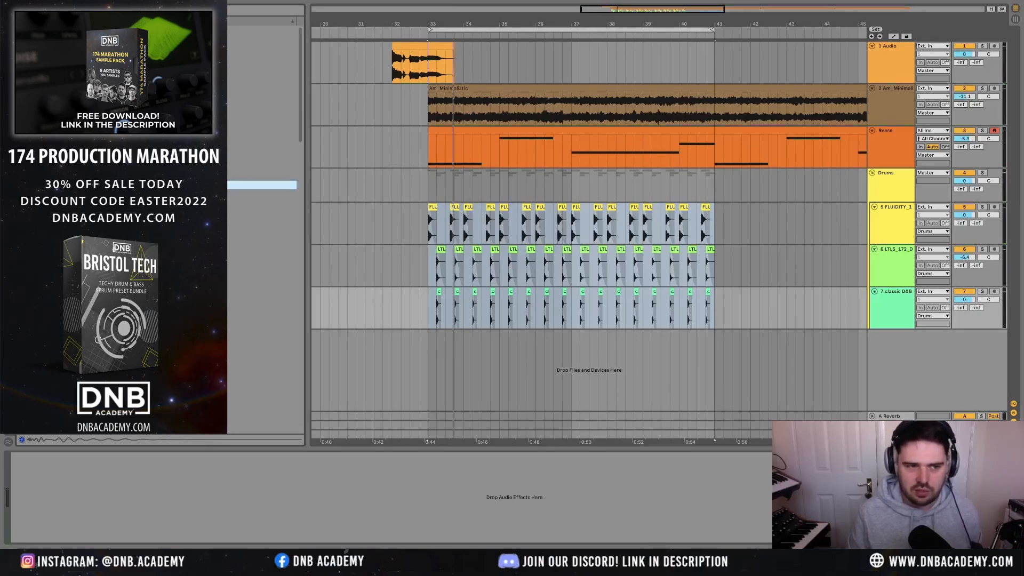
{"action": "left_click", "coordinate": [176, 221]}
{"action": "scroll", "coordinate": [176, 220], "scroll_direction": "down", "scroll_amount": 3}
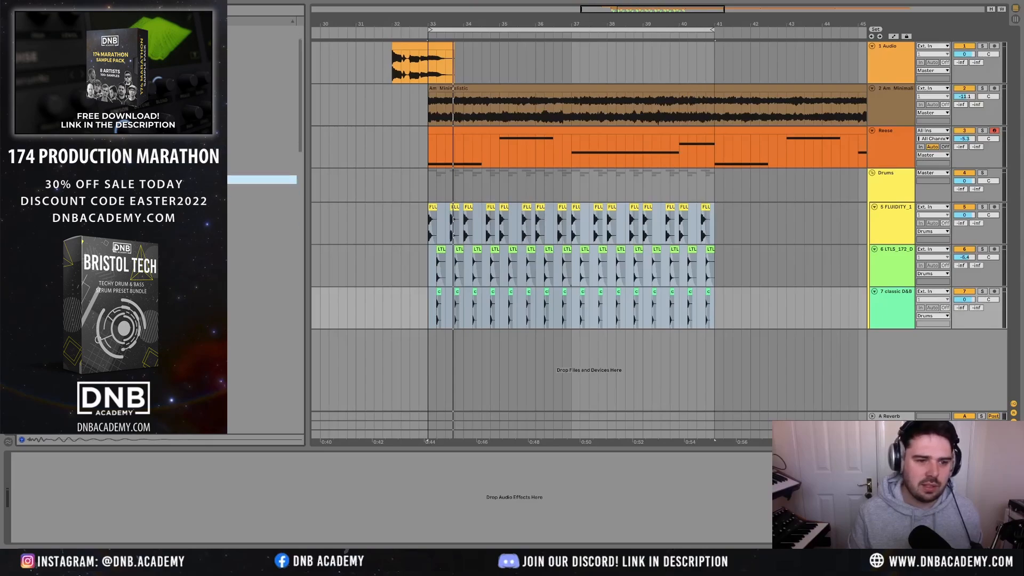
{"action": "left_click", "coordinate": [176, 184]}
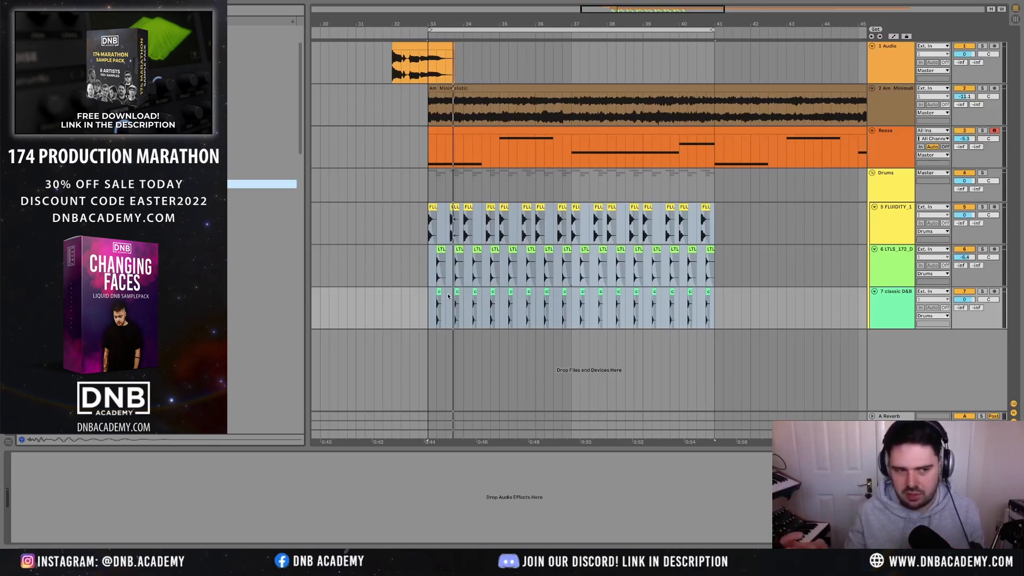
{"action": "left_click", "coordinate": [160, 193]}
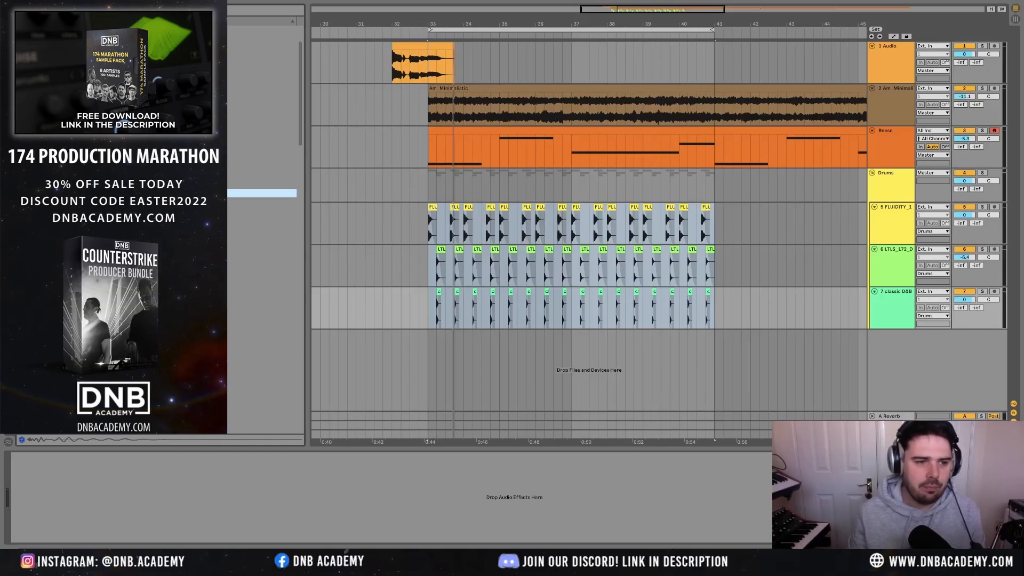
- Audition the drum loops in the folder and place BTP_VIS2_Drum_Loop_174_08 on a new track at bar 33
{"action": "left_click", "coordinate": [160, 221]}
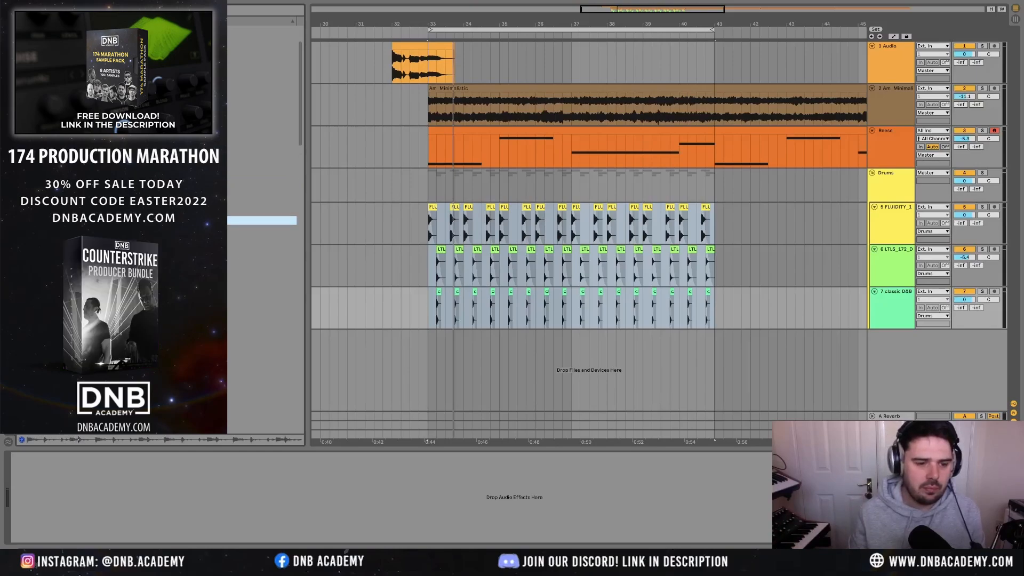
{"action": "left_click", "coordinate": [160, 238]}
{"action": "key", "text": "Down"}
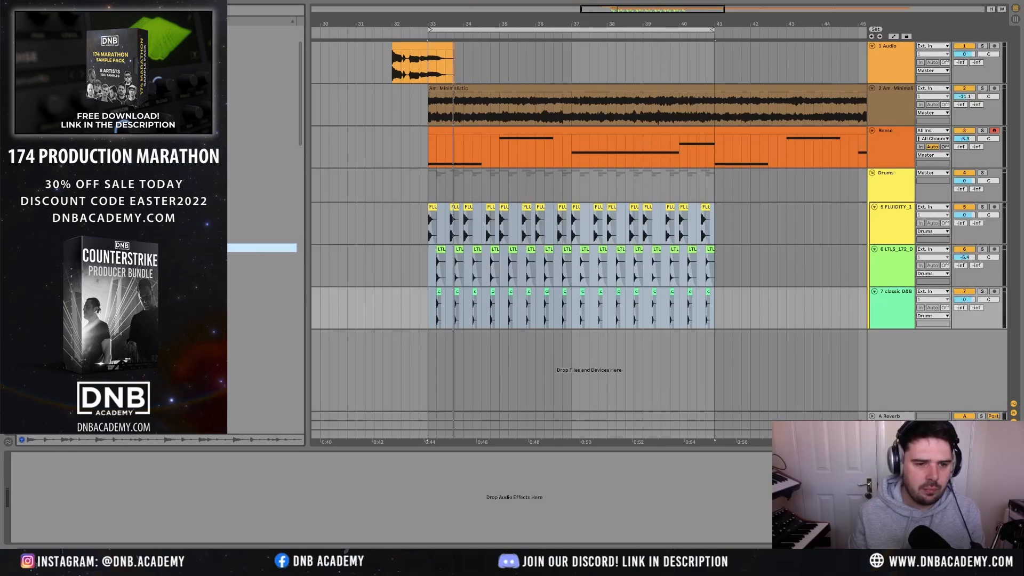
{"action": "key", "text": "Down"}
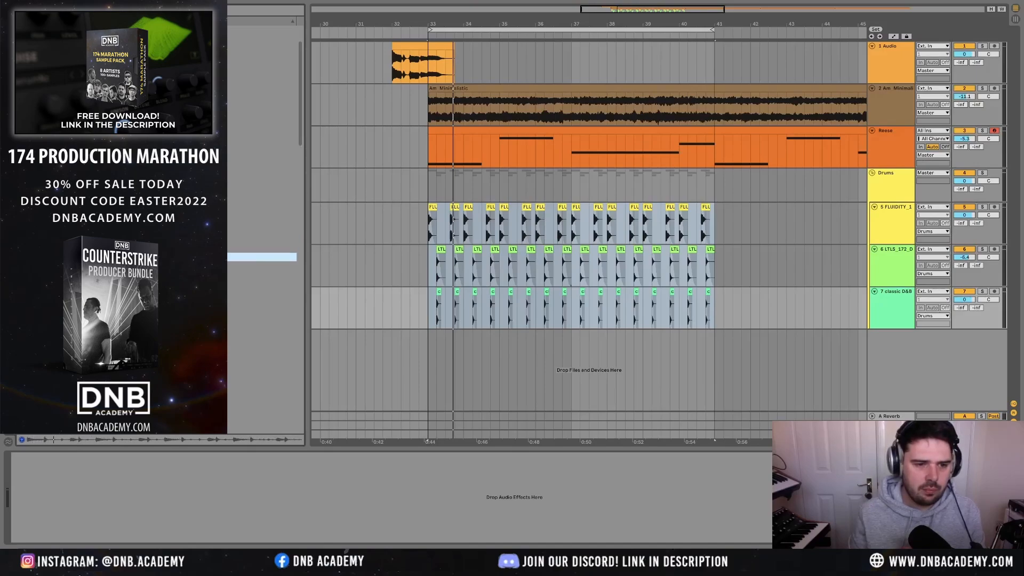
{"action": "key", "text": "Down"}
{"action": "key", "text": "Down"}
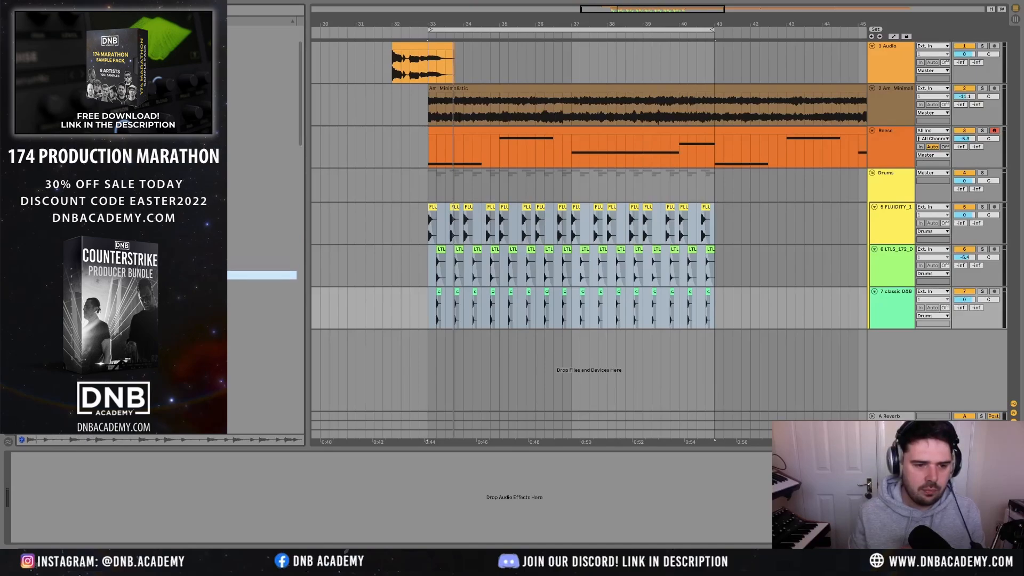
{"action": "key", "text": "Down"}
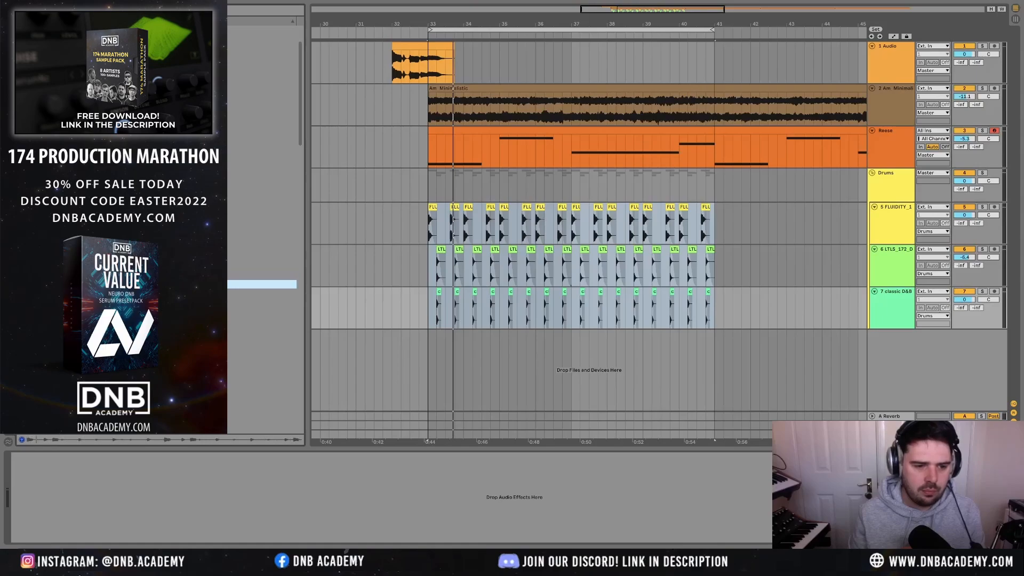
{"action": "key", "text": "Down"}
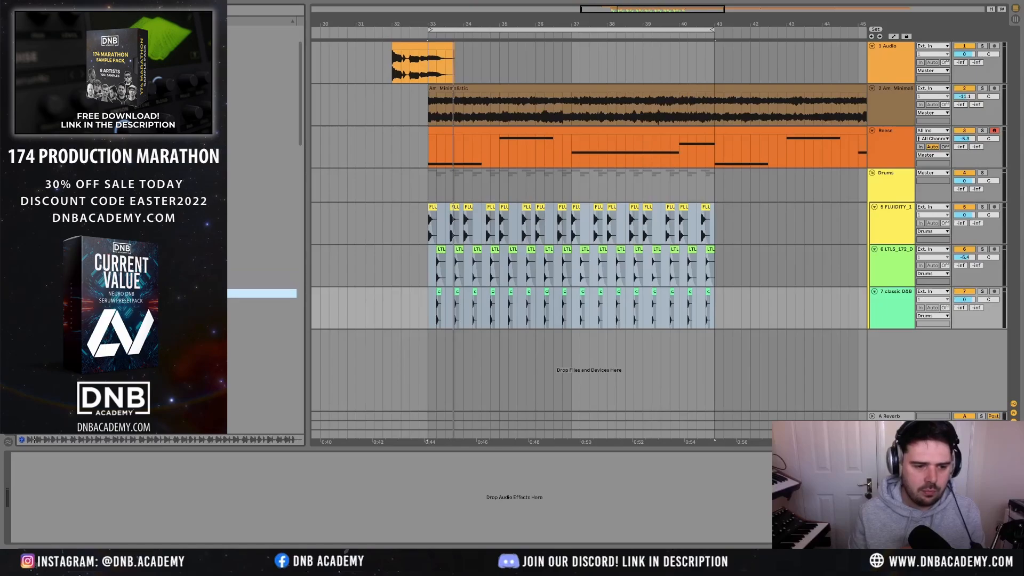
{"action": "key", "text": "Down"}
{"action": "left_click", "coordinate": [160, 248]}
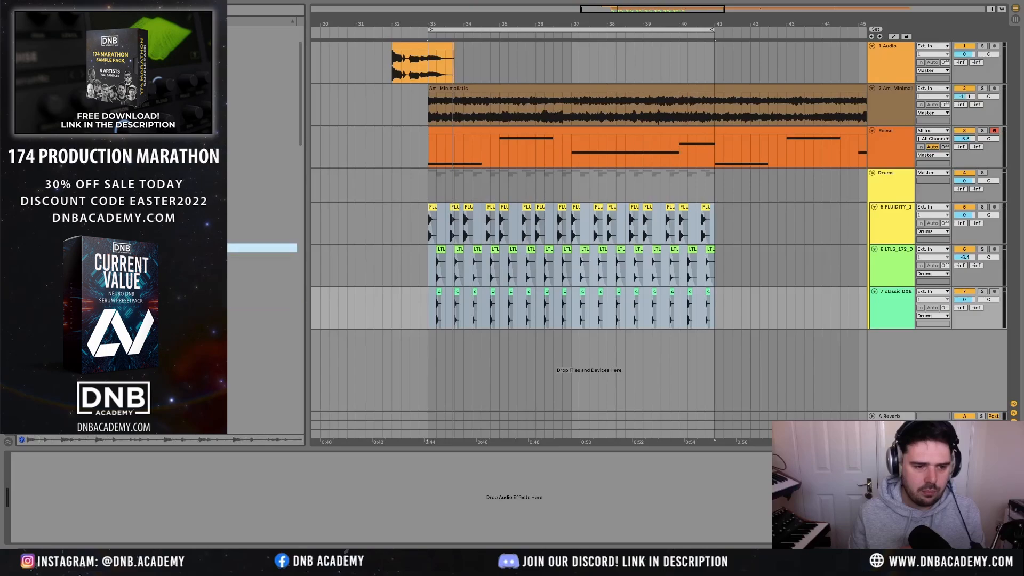
{"action": "key", "text": "Down"}
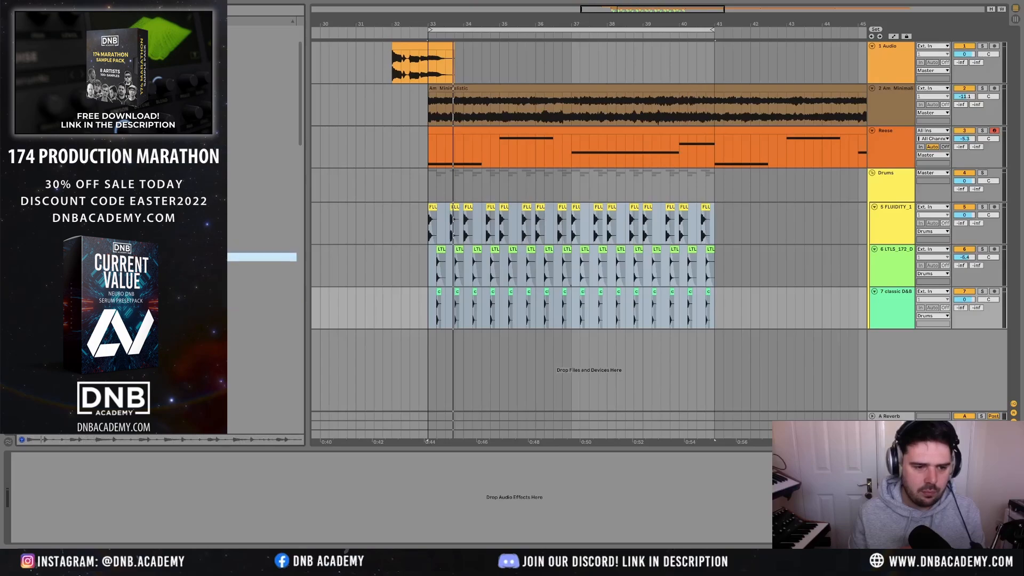
{"action": "key", "text": "Down"}
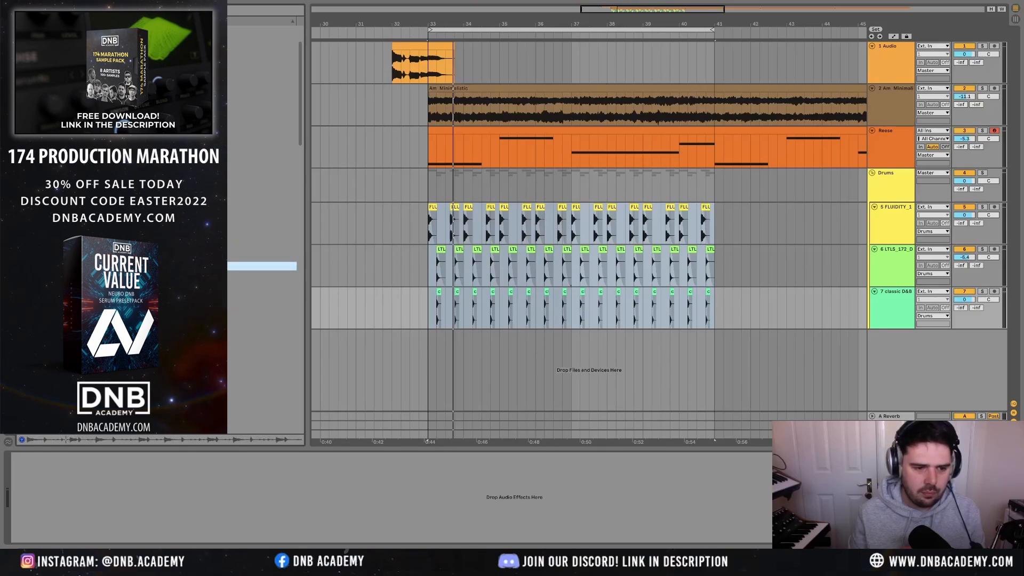
{"action": "left_click_drag", "start_coordinate": [261, 266], "coordinate": [491, 360]}
- Split the BTP_VIS2_Drum_Loop_174_08 clip in bar 33 around the gaps between each snare hit and the following kick
{"action": "scroll", "coordinate": [469, 358], "scroll_direction": "up", "scroll_amount": 5}
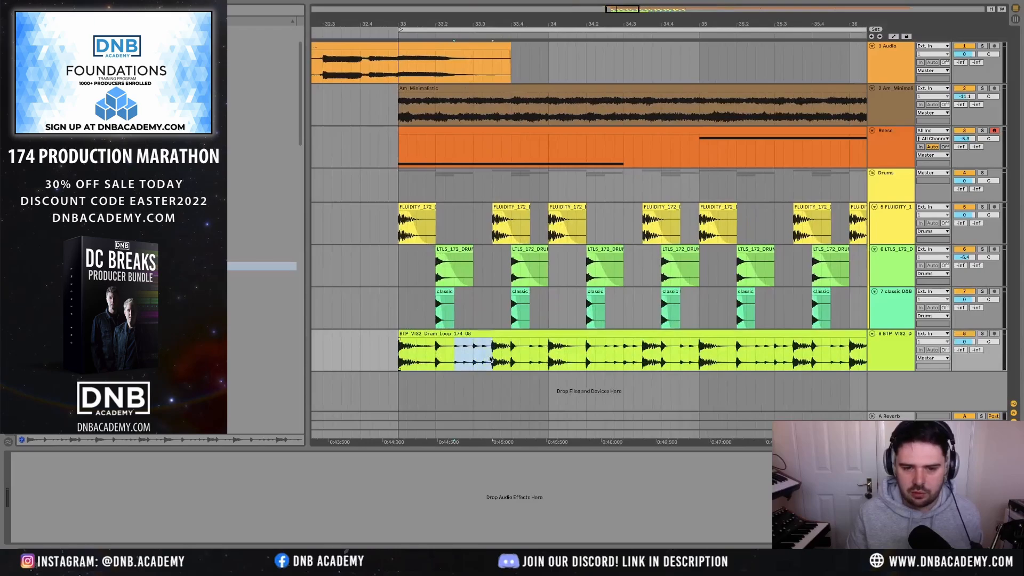
{"action": "key", "text": "ctrl+e"}
{"action": "left_click", "coordinate": [429, 334]}
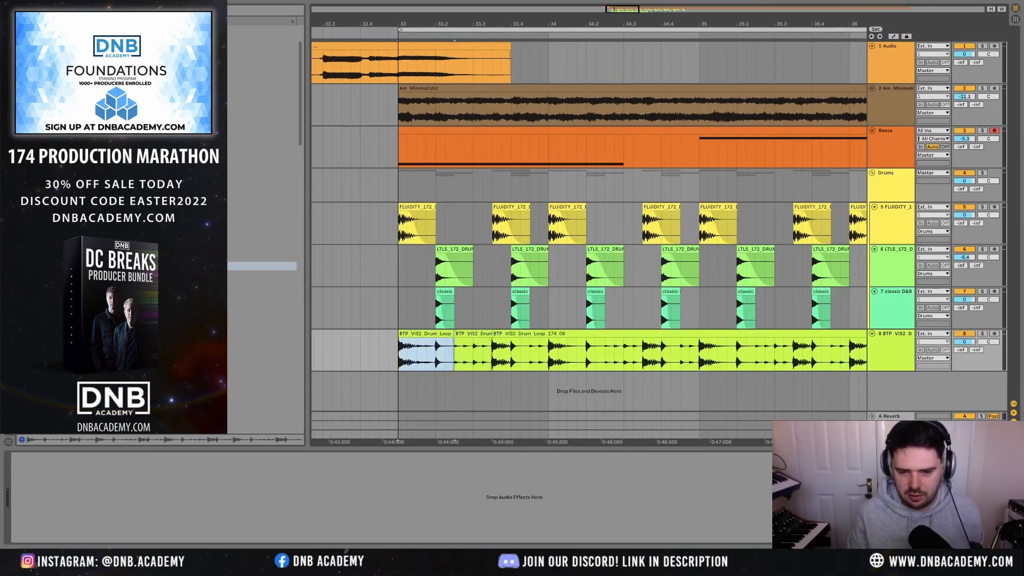
{"action": "left_click_drag", "start_coordinate": [530, 353], "coordinate": [549, 353]}
{"action": "key", "text": "ctrl+e"}
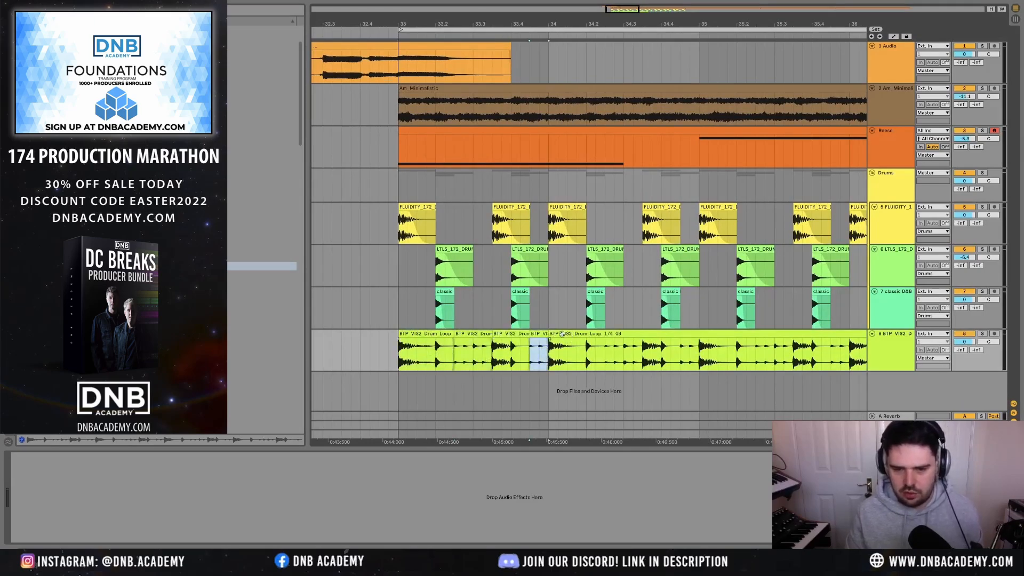
- Delete the loop from bar 34 onward and the kick and snare slices in bar 33, keeping only the two between-hit slices
{"action": "left_click", "coordinate": [572, 334]}
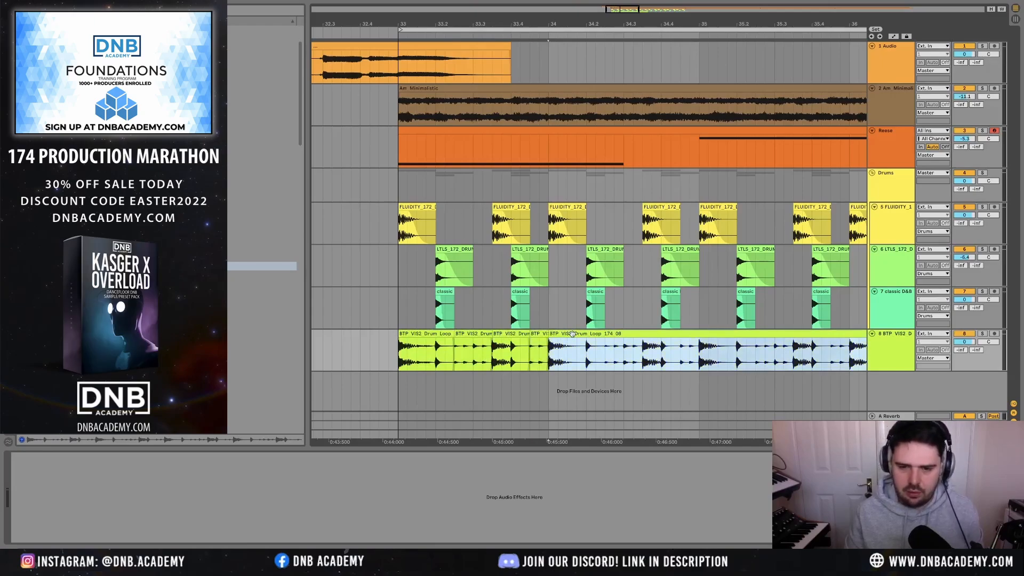
{"action": "key", "text": "Delete"}
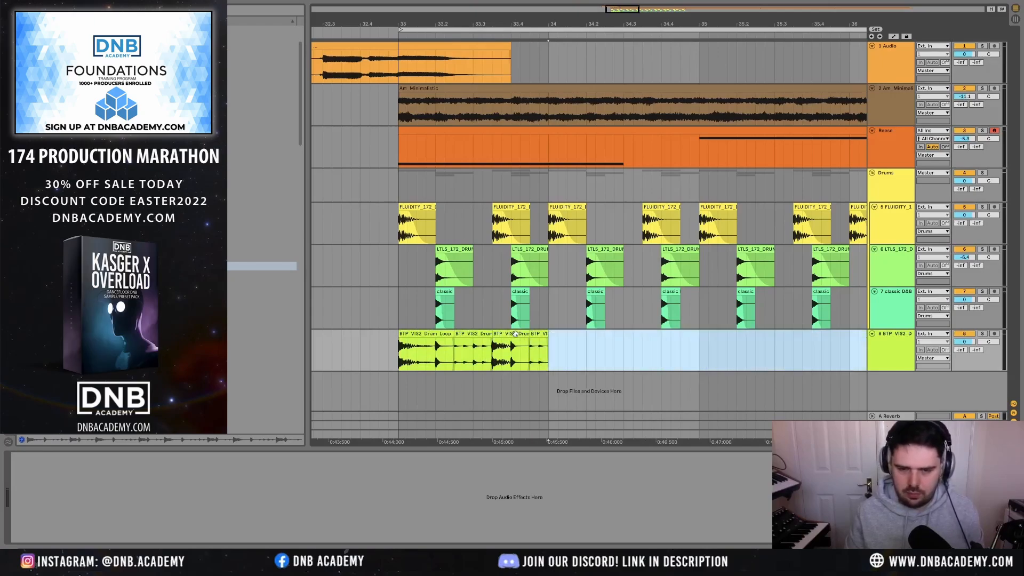
{"action": "left_click", "coordinate": [514, 334]}
{"action": "key", "text": "Delete"}
{"action": "left_click", "coordinate": [428, 334]}
{"action": "key", "text": "Delete"}
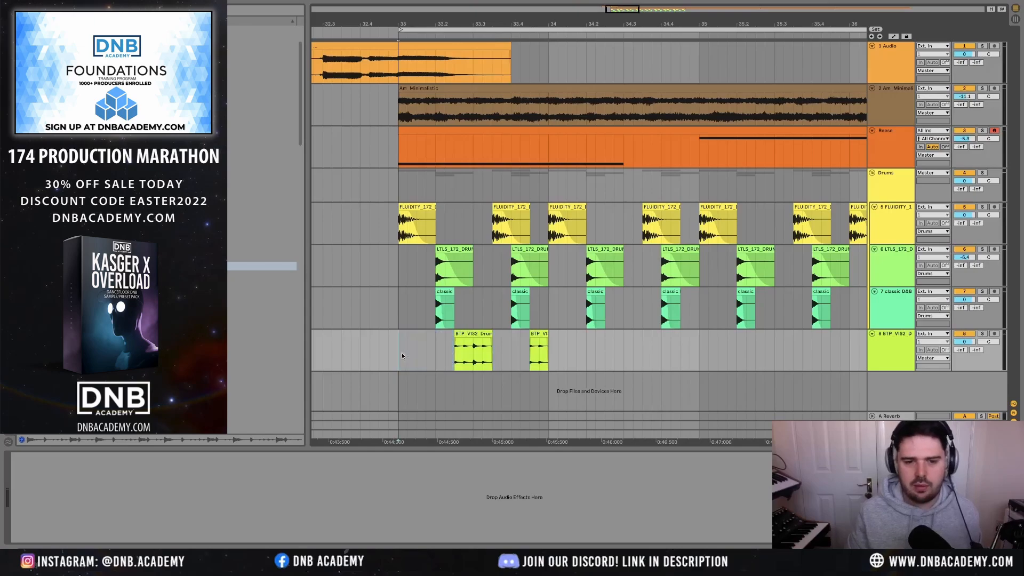
- Play the beat and duplicate bar 33 of the sliced drum loop repeatedly to fill the section up to bar 41
{"action": "key", "text": "space"}
{"action": "left_click", "coordinate": [548, 353], "text": "shift"}
{"action": "key", "text": "super+d"}
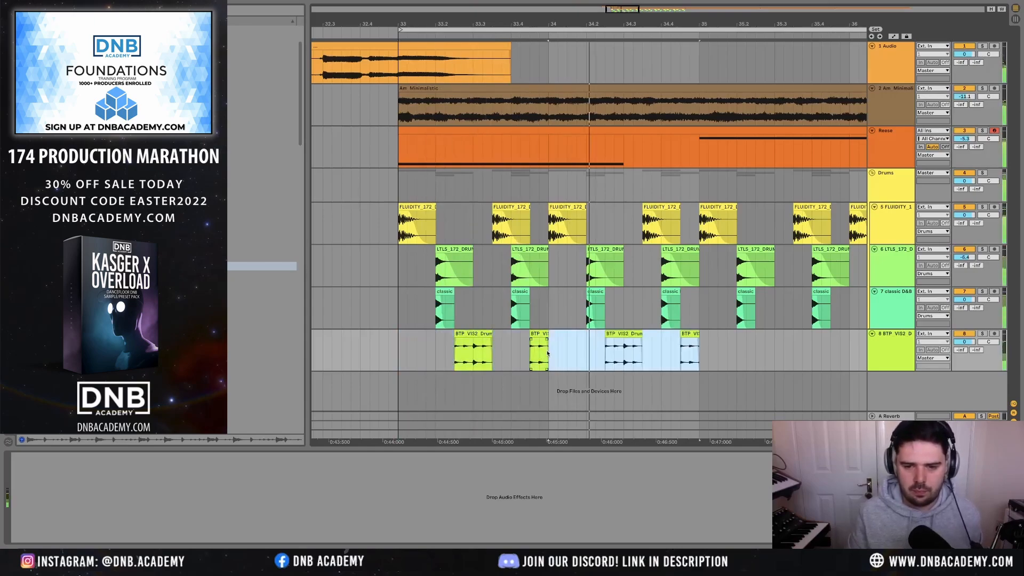
{"action": "scroll", "coordinate": [548, 353], "scroll_direction": "down", "scroll_amount": 3}
{"action": "key", "text": "super+d"}
{"action": "scroll", "coordinate": [548, 353], "scroll_direction": "down", "scroll_amount": 2}
{"action": "key", "text": "super+d"}
{"action": "scroll", "coordinate": [548, 353], "scroll_direction": "right", "scroll_amount": 3}
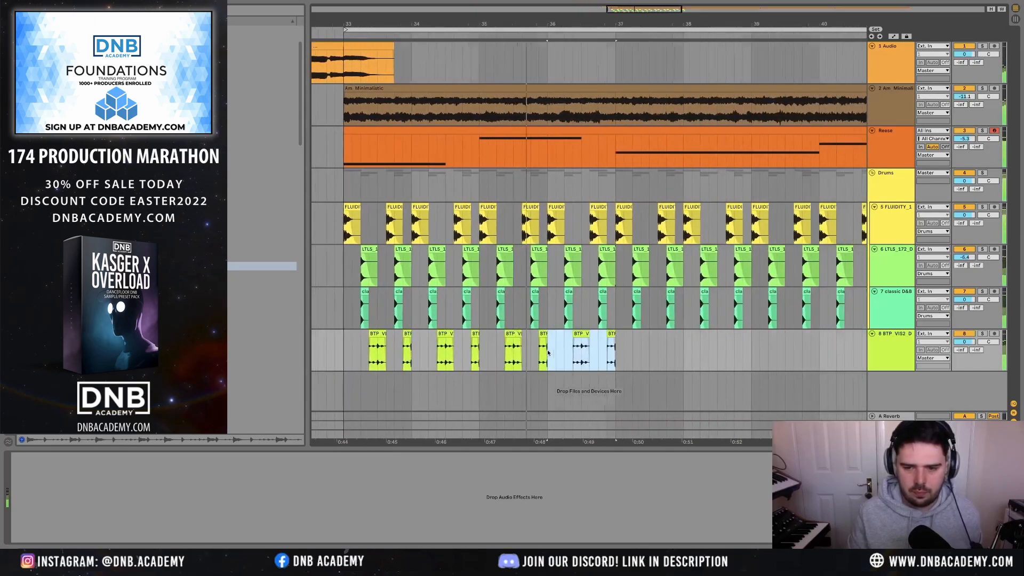
{"action": "scroll", "coordinate": [548, 354], "scroll_direction": "down", "scroll_amount": 3}
{"action": "key", "text": "super+d"}
{"action": "key", "text": "super+d"}
{"action": "key", "text": "super+d"}
{"action": "key", "text": "super+d"}
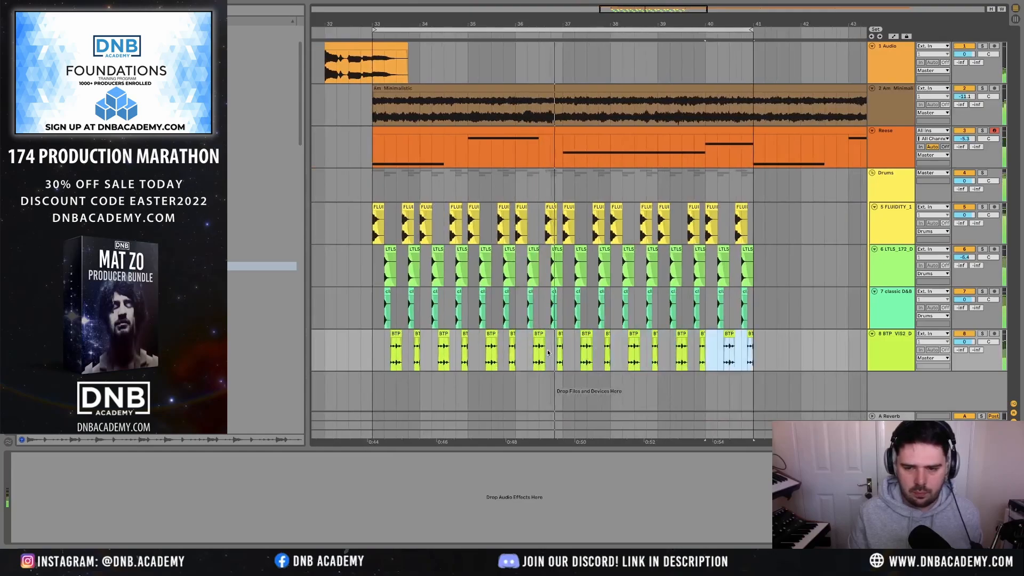
- Add a new audio track, put it and the sliced drum loop track in the Drums group, and listen to the group soloed
{"action": "left_click", "coordinate": [896, 345]}
{"action": "key", "text": "super+t"}
{"action": "left_click_drag", "start_coordinate": [890, 340], "coordinate": [891, 189]}
{"action": "left_click", "coordinate": [982, 171]}
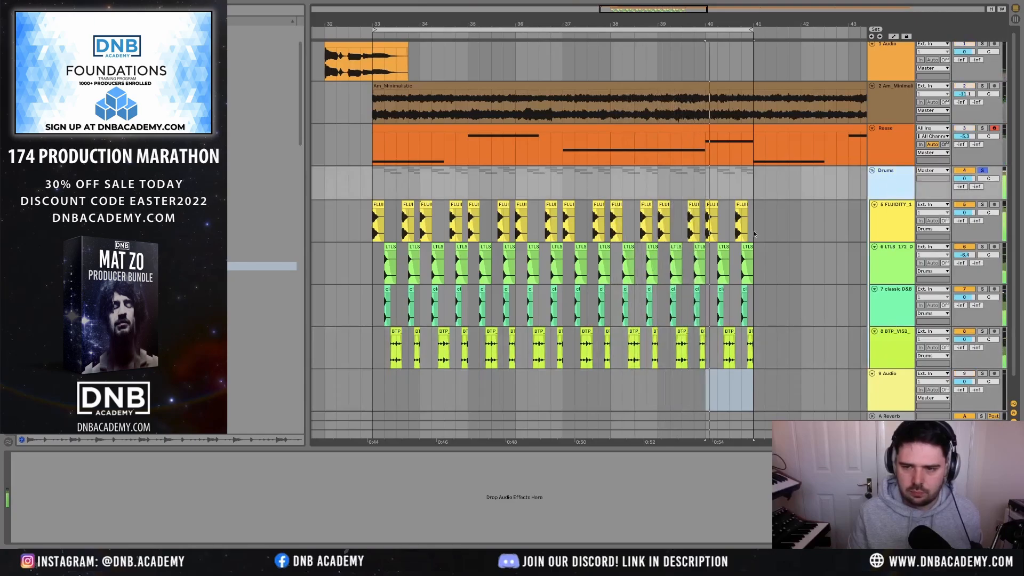
{"action": "scroll", "coordinate": [964, 320], "scroll_direction": "down", "scroll_amount": 2}
{"action": "key", "text": "space"}
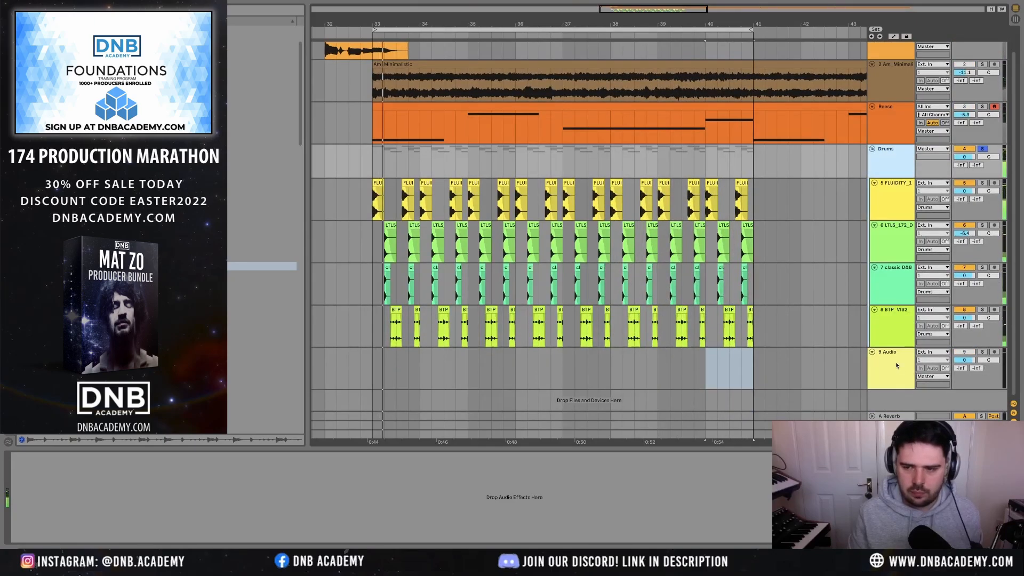
{"action": "left_click", "coordinate": [897, 362]}
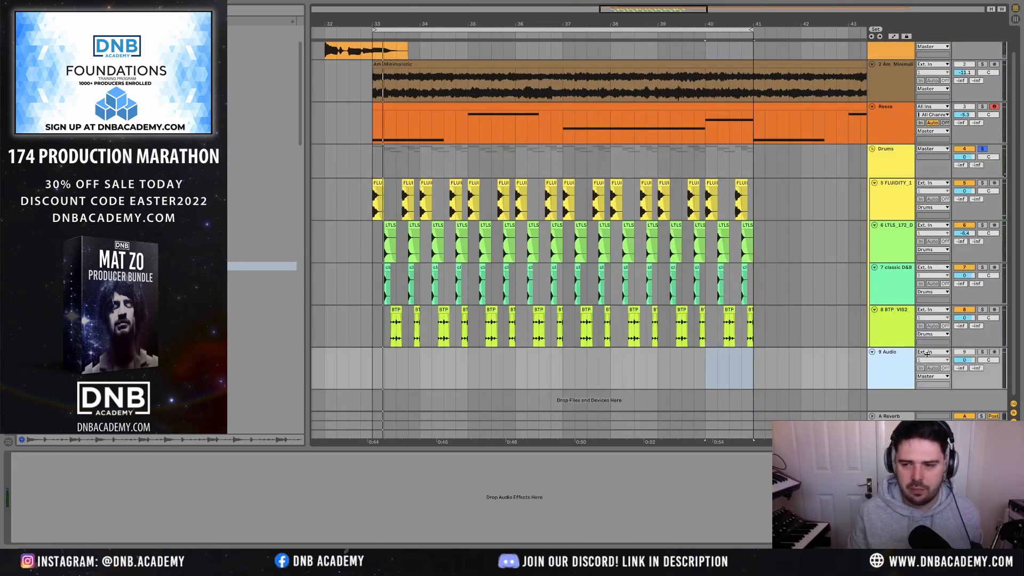
{"action": "left_click_drag", "start_coordinate": [895, 354], "coordinate": [892, 348]}
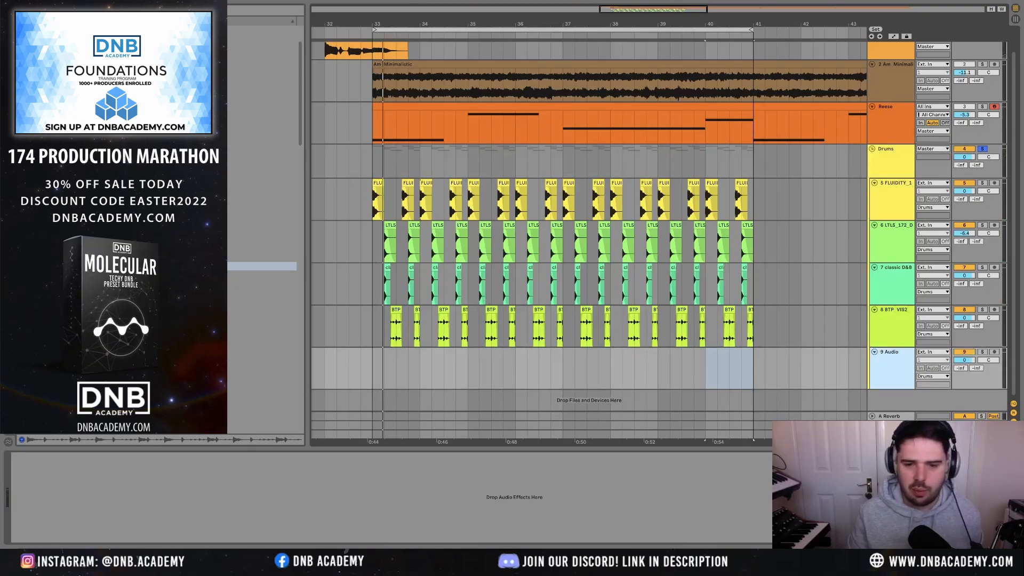
- Browse the sample library folders for another drum break to layer on the empty track in the Drums group
{"action": "scroll", "coordinate": [388, 341], "scroll_direction": "up", "scroll_amount": 5}
{"action": "left_click", "coordinate": [387, 368]}
{"action": "scroll", "coordinate": [385, 341], "scroll_direction": "right", "scroll_amount": 1}
{"action": "scroll", "coordinate": [382, 333], "scroll_direction": "up", "scroll_amount": 1}
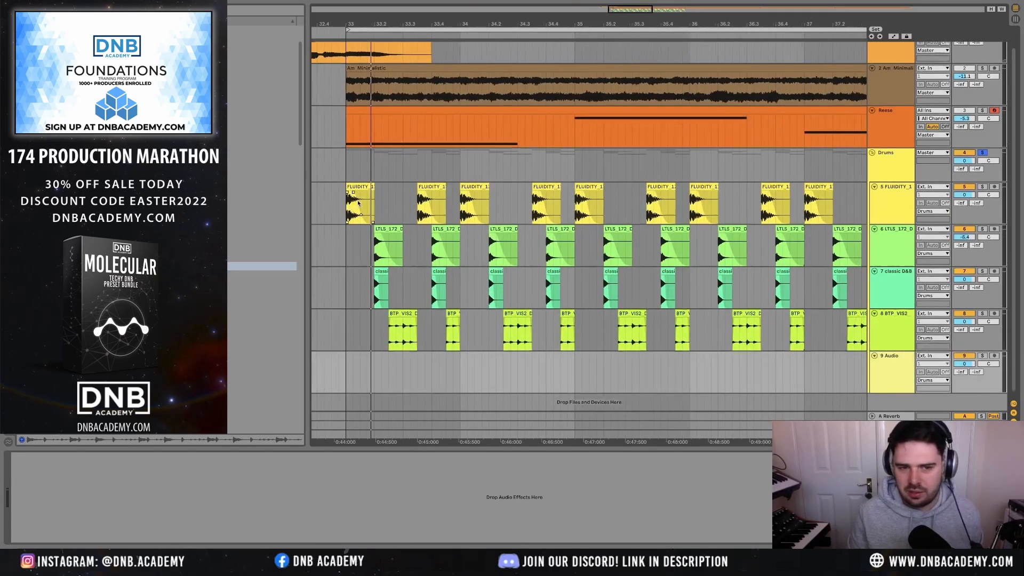
{"action": "scroll", "coordinate": [357, 343], "scroll_direction": "down", "scroll_amount": 1}
{"action": "scroll", "coordinate": [357, 343], "scroll_direction": "left", "scroll_amount": 1}
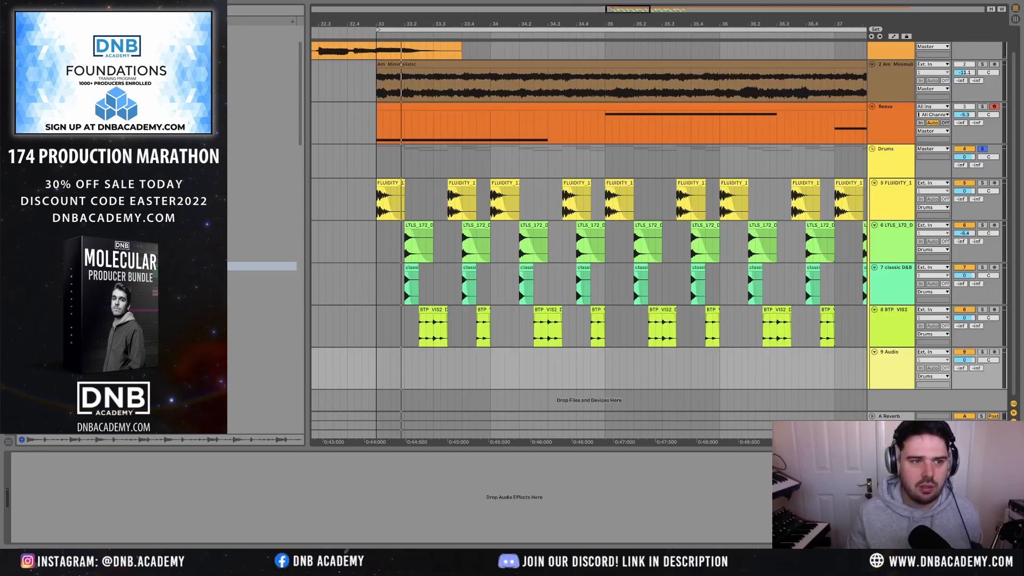
{"action": "scroll", "coordinate": [213, 230], "scroll_direction": "down", "scroll_amount": 8}
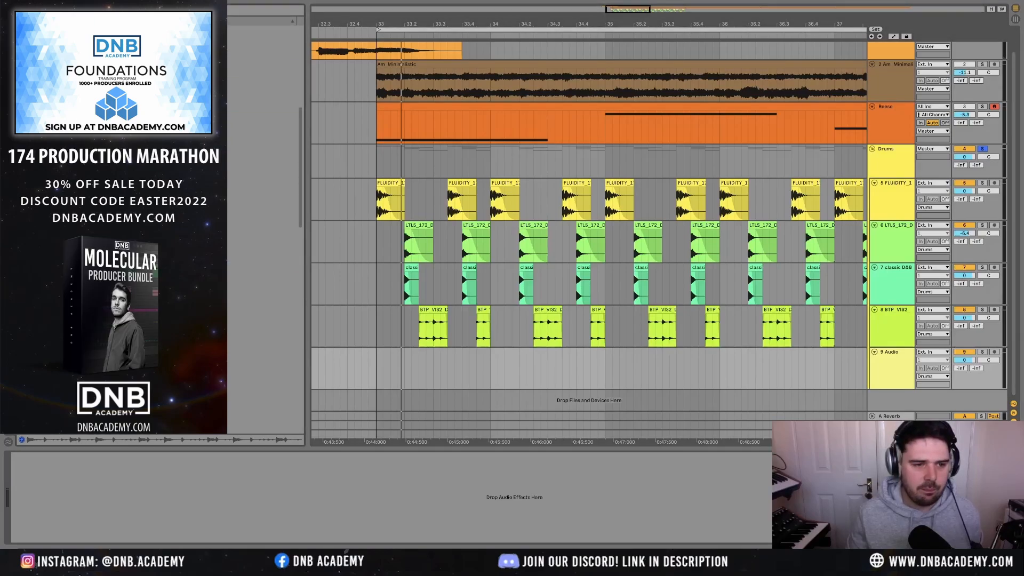
{"action": "scroll", "coordinate": [261, 230], "scroll_direction": "down", "scroll_amount": 5}
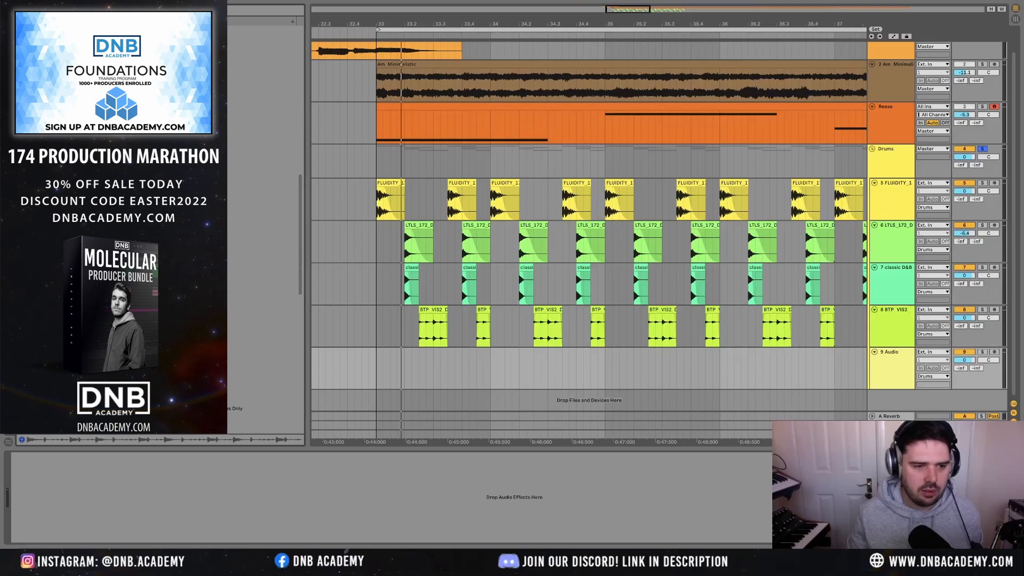
{"action": "scroll", "coordinate": [262, 229], "scroll_direction": "down", "scroll_amount": 4}
{"action": "scroll", "coordinate": [261, 229], "scroll_direction": "down", "scroll_amount": 4}
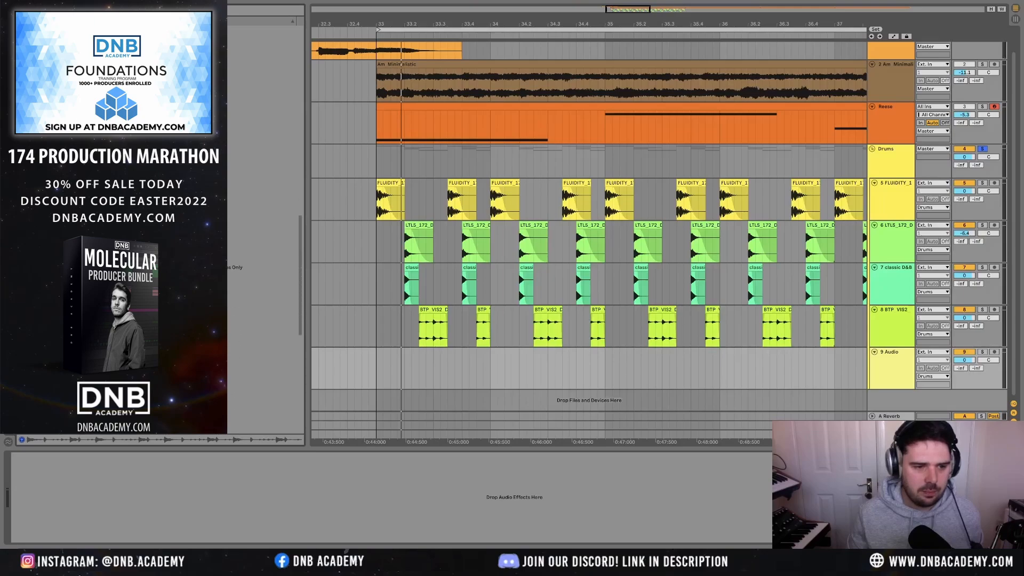
{"action": "scroll", "coordinate": [261, 229], "scroll_direction": "down", "scroll_amount": 3}
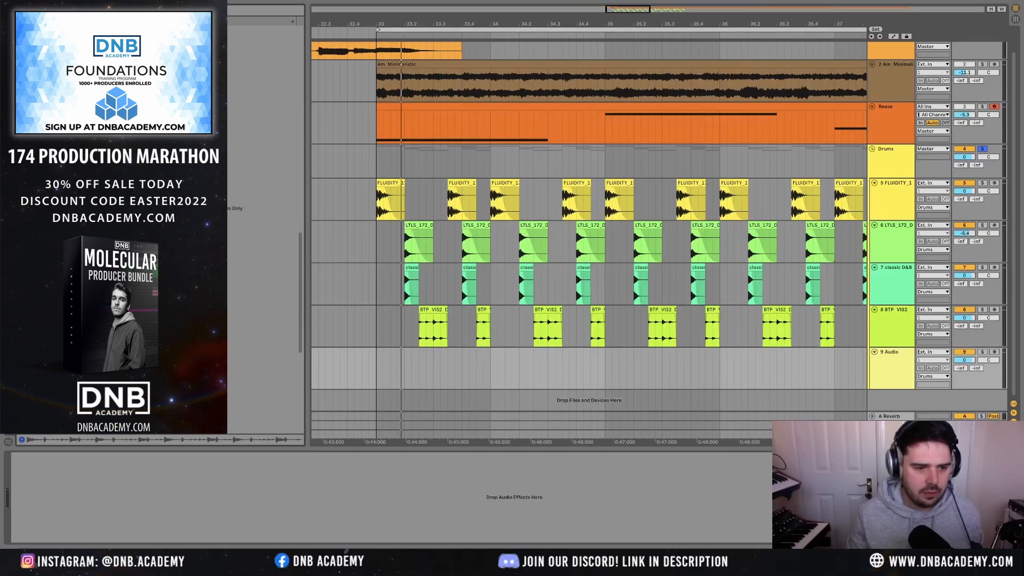
- Audition the drum break samples in the library folder one after another
{"action": "left_click", "coordinate": [261, 300]}
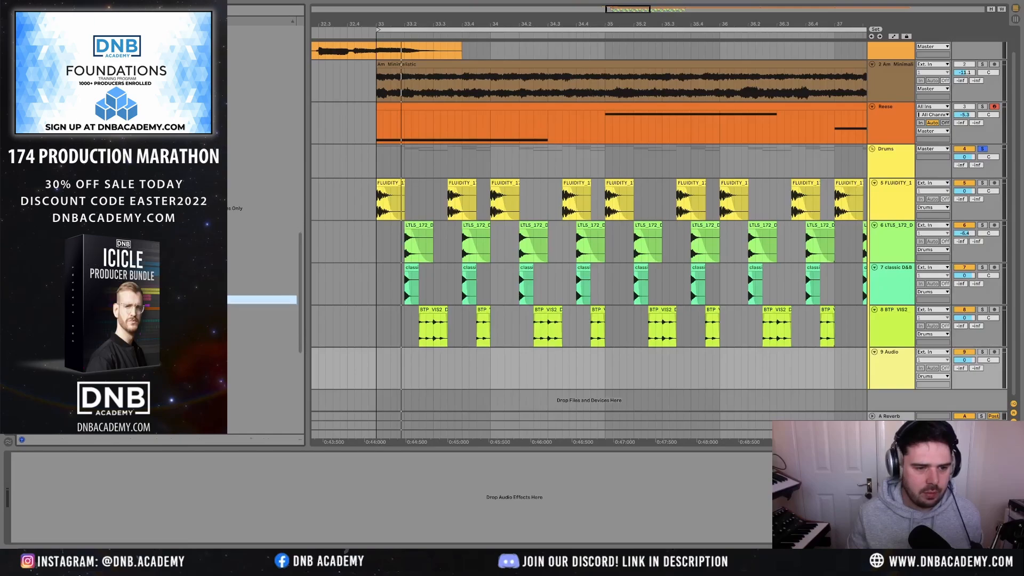
{"action": "left_click", "coordinate": [262, 309]}
{"action": "key", "text": "Down"}
{"action": "key", "text": "Down"}
{"action": "key", "text": "Down"}
{"action": "key", "text": "Down"}
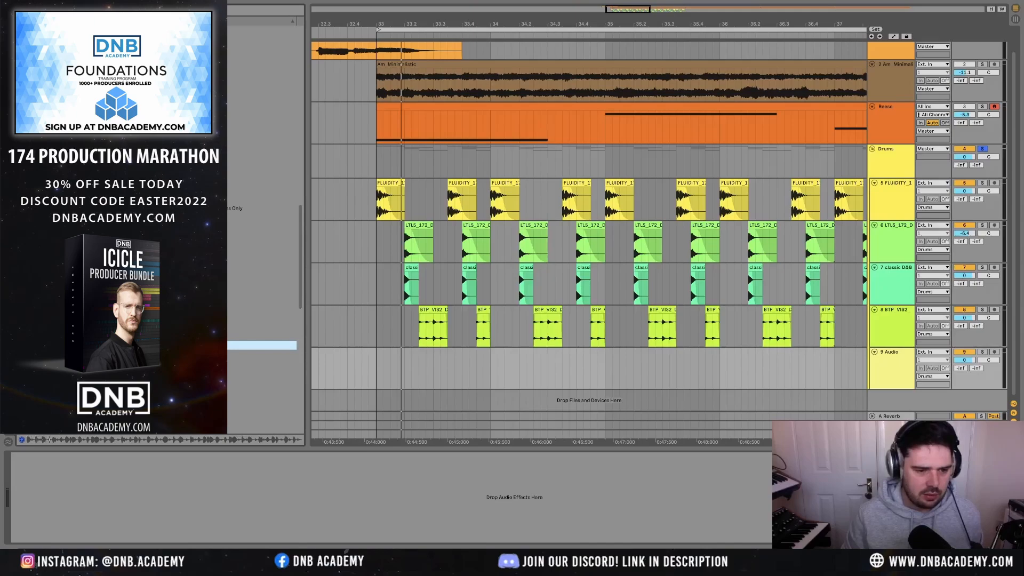
{"action": "key", "text": "Down"}
{"action": "key", "text": "Down"}
{"action": "key", "text": "Down"}
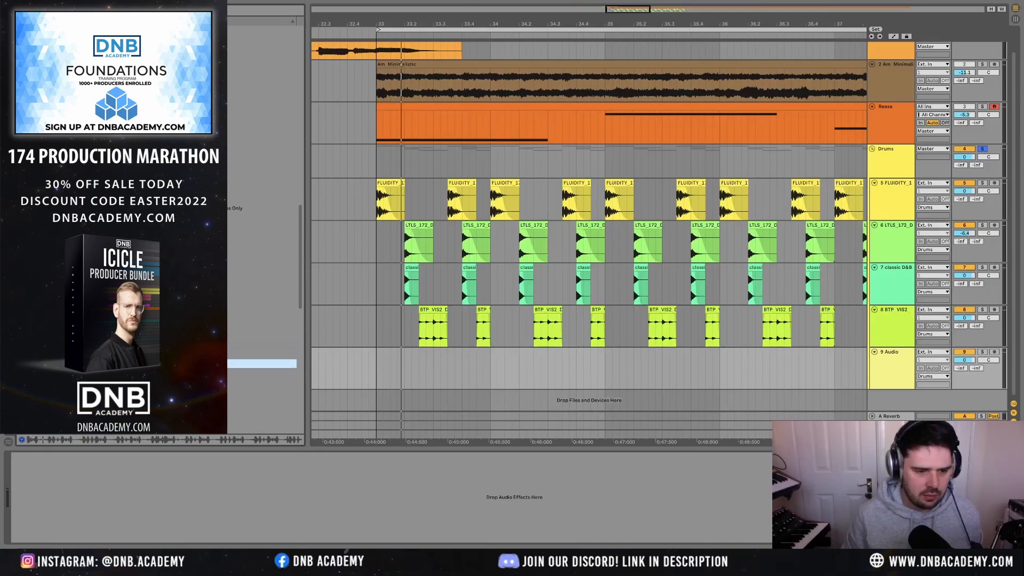
{"action": "key", "text": "Down"}
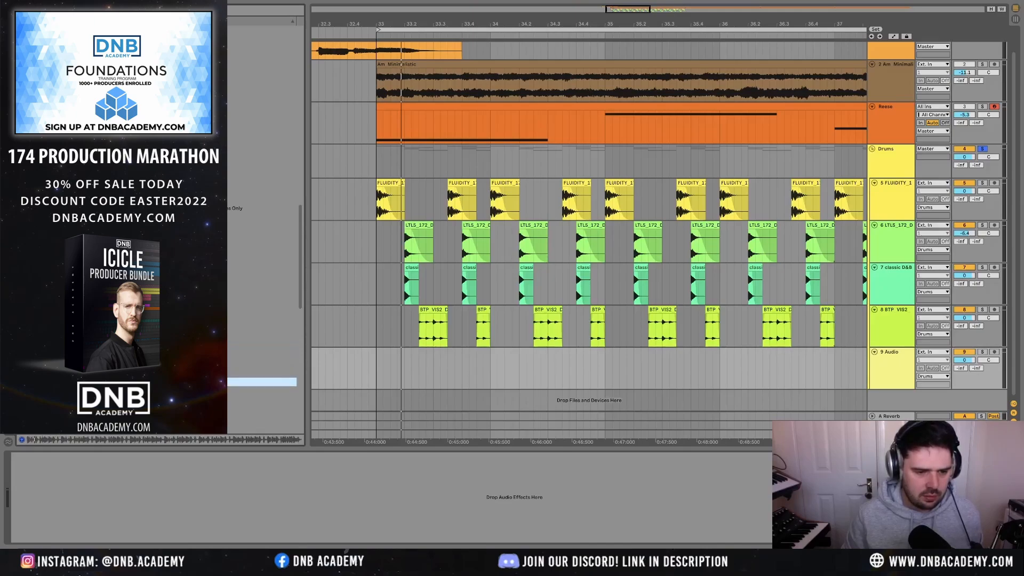
{"action": "scroll", "coordinate": [262, 229], "scroll_direction": "down", "scroll_amount": 3}
{"action": "key", "text": "Down"}
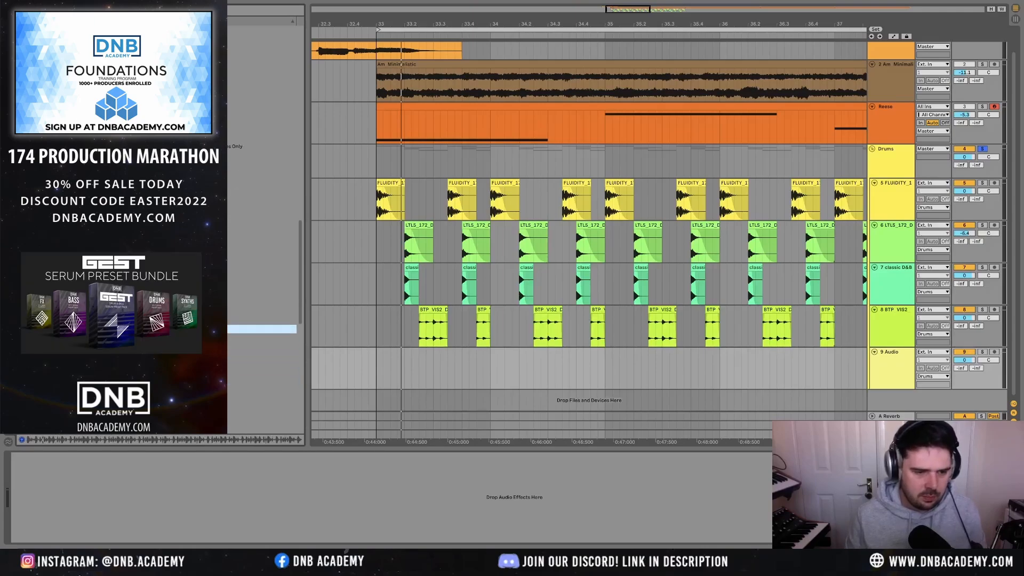
{"action": "key", "text": "Down"}
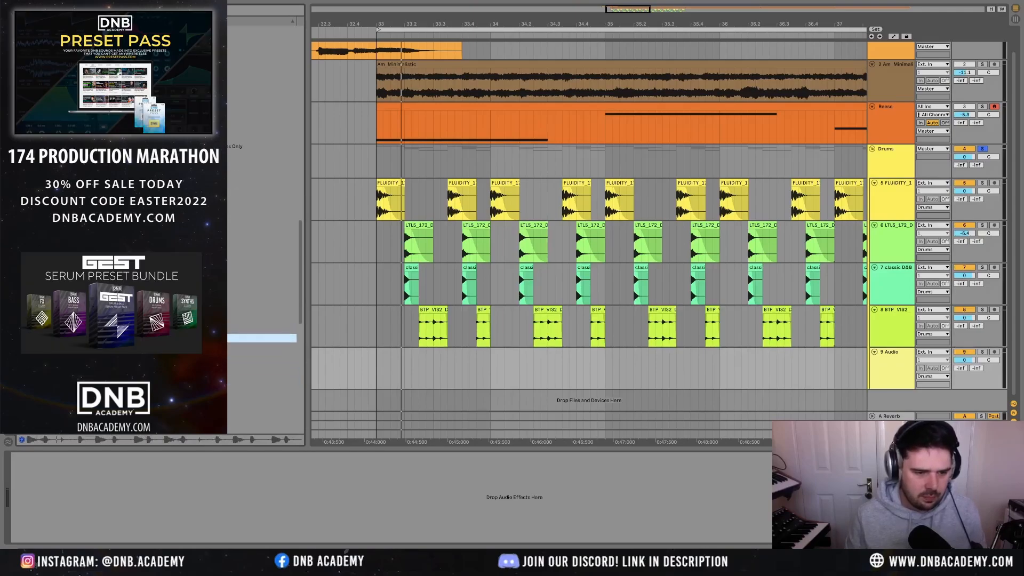
- Audition further breaks and place HGHT_RVN_DRUMS_NR Break_174 on the empty Drums group track at bar 33
{"action": "left_click", "coordinate": [171, 401]}
{"action": "key", "text": "Up"}
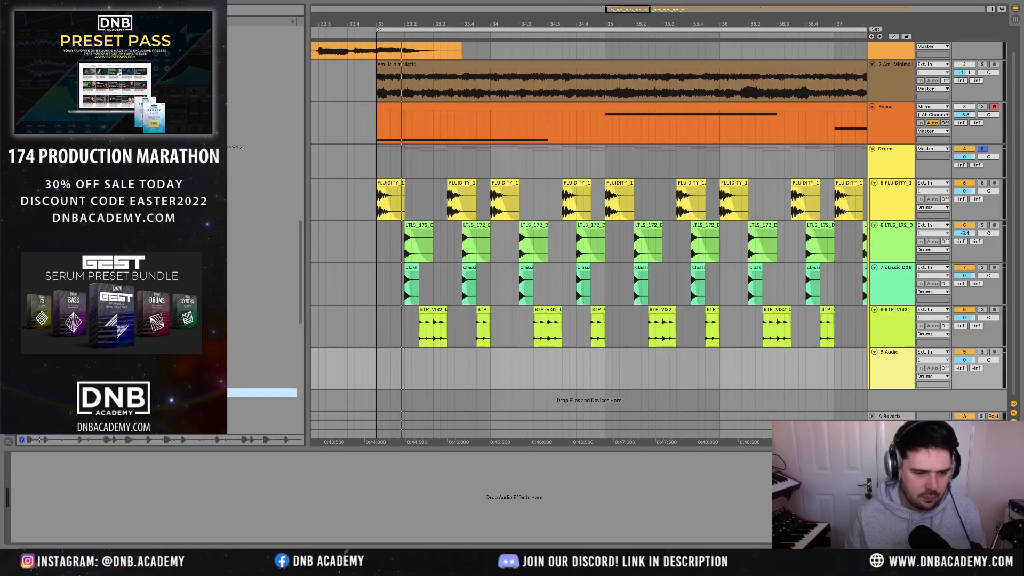
{"action": "key", "text": "Up"}
{"action": "key", "text": "Up"}
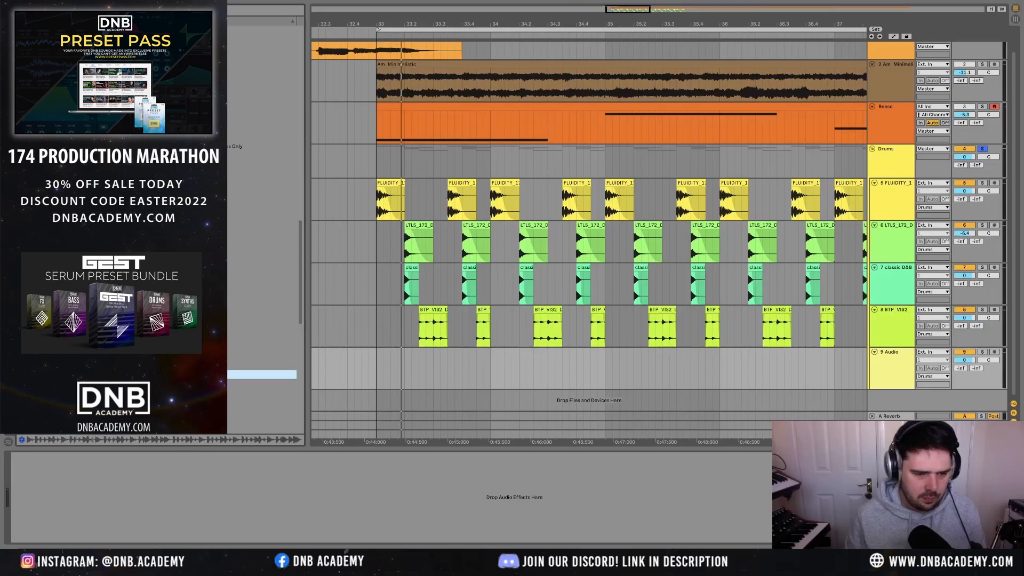
{"action": "key", "text": "Up"}
{"action": "key", "text": "Up"}
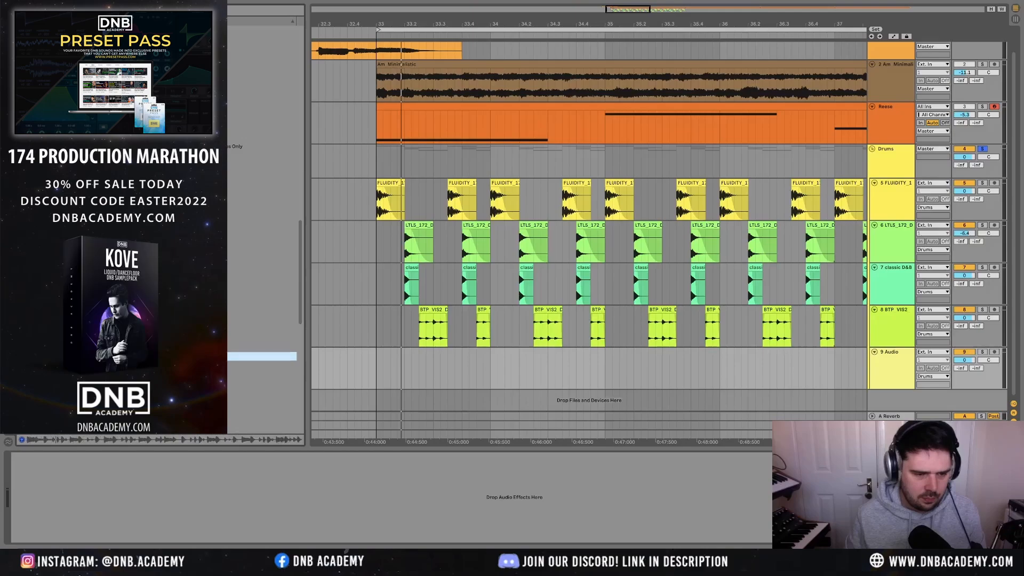
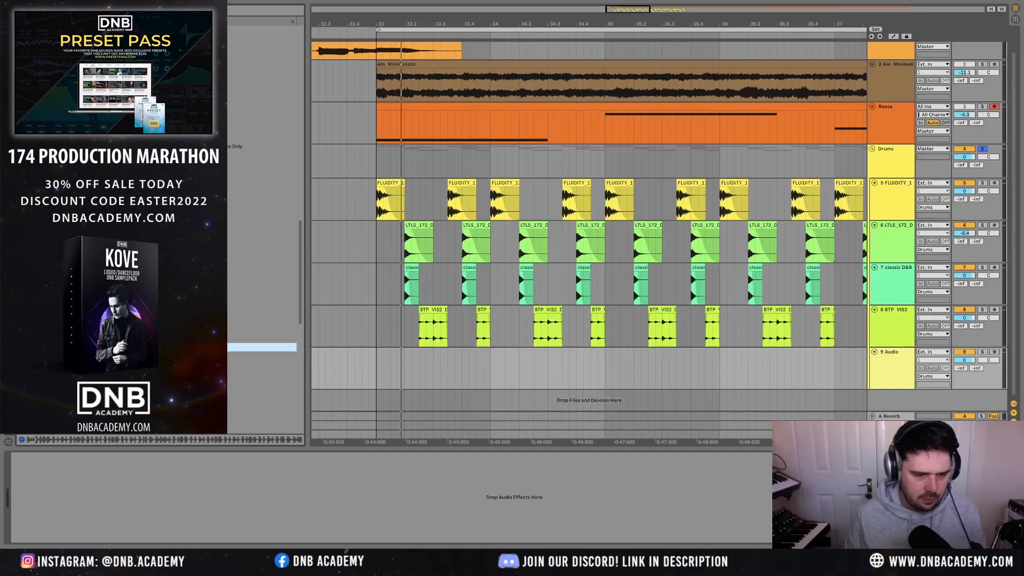
{"action": "left_click_drag", "start_coordinate": [261, 357], "coordinate": [380, 368]}
{"action": "left_click", "coordinate": [262, 329]}
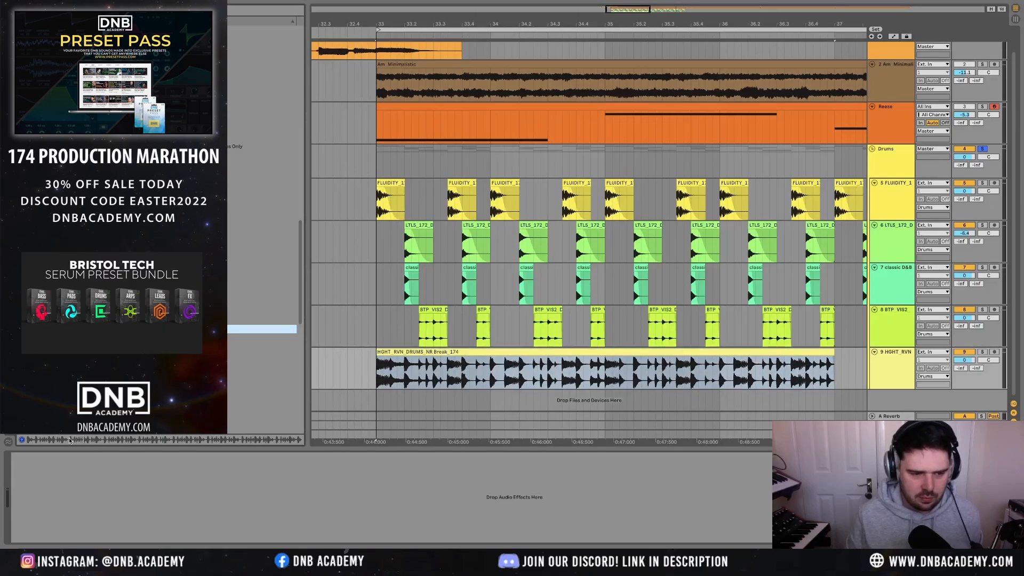
- Split the HGHT_RVN break across bars 33 and 34 around the gaps between the kick and snare hits
{"action": "left_click", "coordinate": [419, 379]}
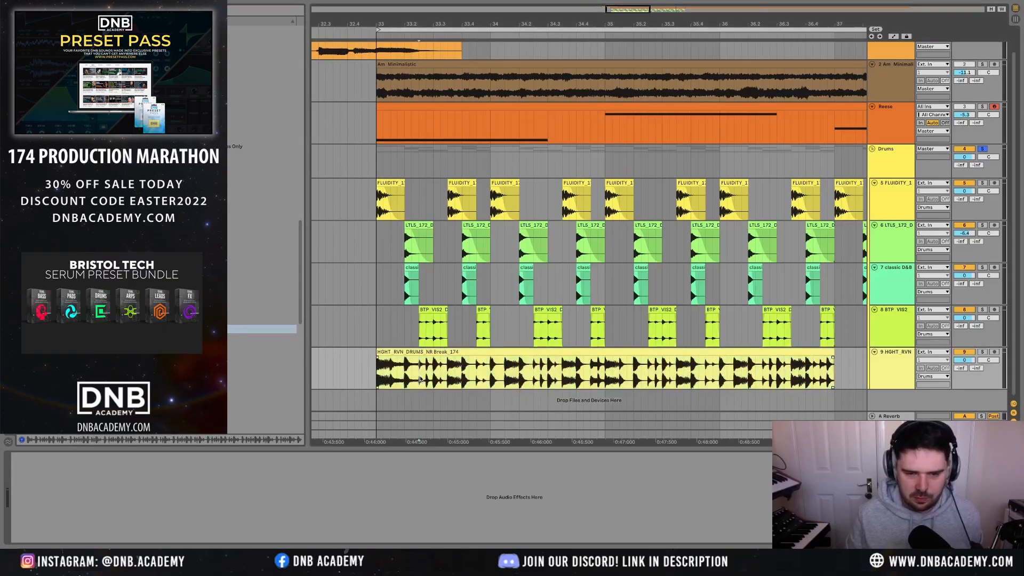
{"action": "left_click", "coordinate": [448, 378], "text": "shift"}
{"action": "key", "text": "ctrl+e"}
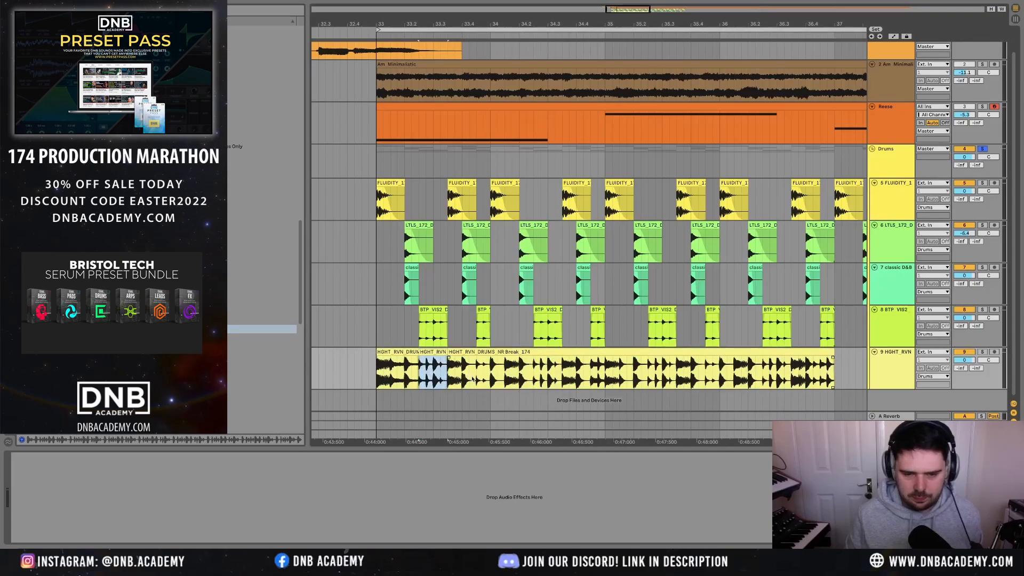
{"action": "left_click_drag", "start_coordinate": [472, 379], "coordinate": [562, 381]}
{"action": "key", "text": "ctrl+e"}
{"action": "key", "text": "ctrl+e"}
{"action": "left_click", "coordinate": [591, 380]}
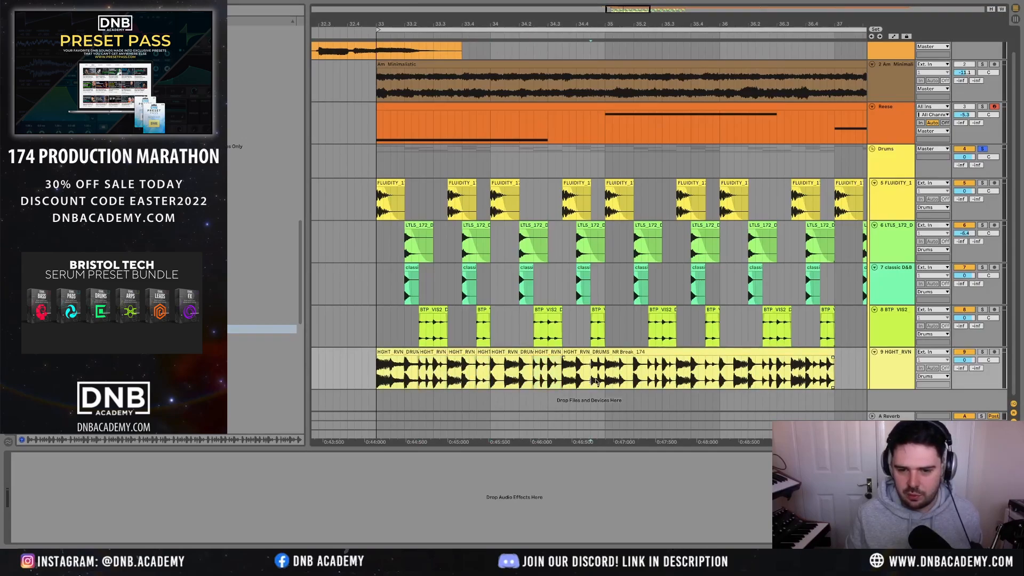
{"action": "key", "text": "ctrl+e"}
- Delete the HGHT_RVN break's remainder after bar 35 and its slices that overlap the kick and snare hits
{"action": "left_click", "coordinate": [632, 352]}
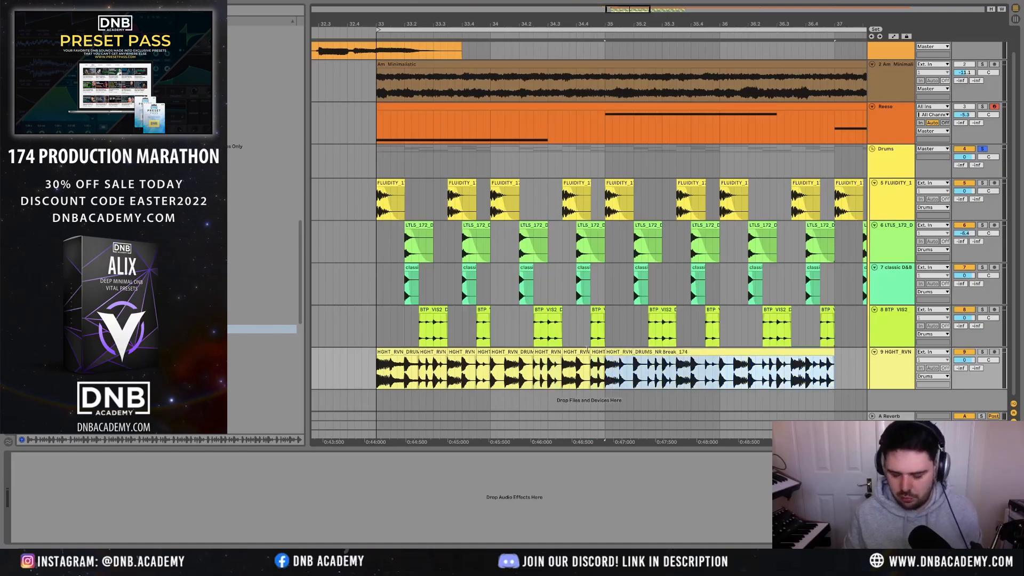
{"action": "key", "text": "Delete"}
{"action": "left_click", "coordinate": [576, 352]}
{"action": "key", "text": "Delete"}
{"action": "left_click", "coordinate": [512, 352]}
{"action": "key", "text": "Delete"}
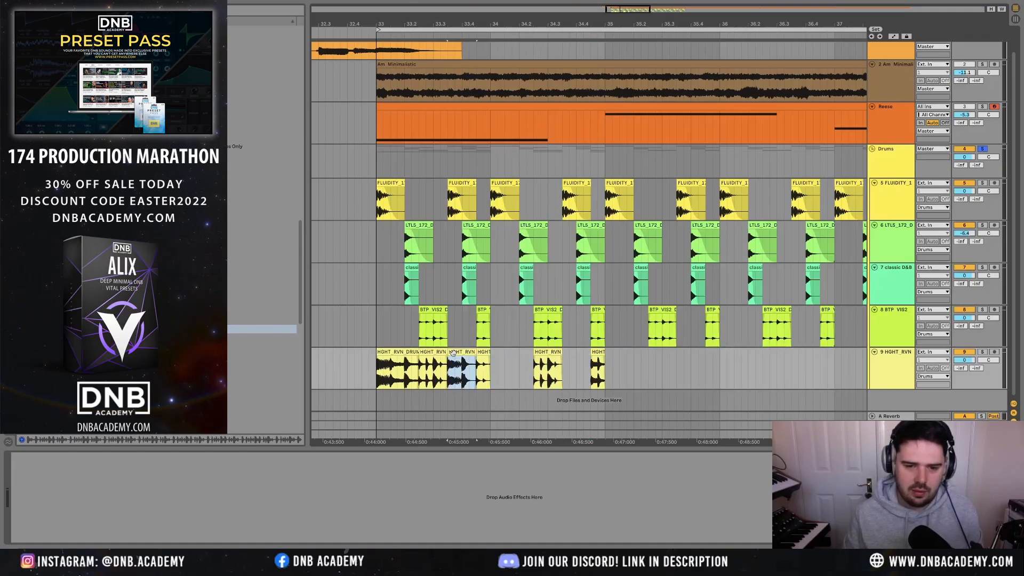
{"action": "left_click", "coordinate": [461, 352]}
{"action": "key", "text": "Delete"}
{"action": "left_click", "coordinate": [409, 354]}
{"action": "key", "text": "Delete"}
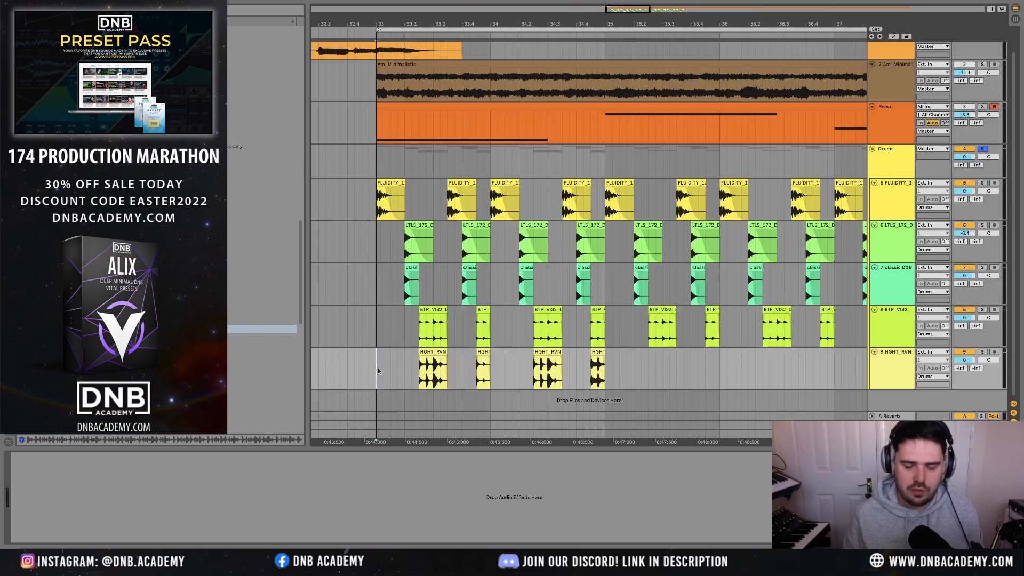
- Play the drums from bar 33 and set the HGHT_RVN track's volume to -4.9 dB
{"action": "scroll", "coordinate": [431, 384], "scroll_direction": "up", "scroll_amount": 3}
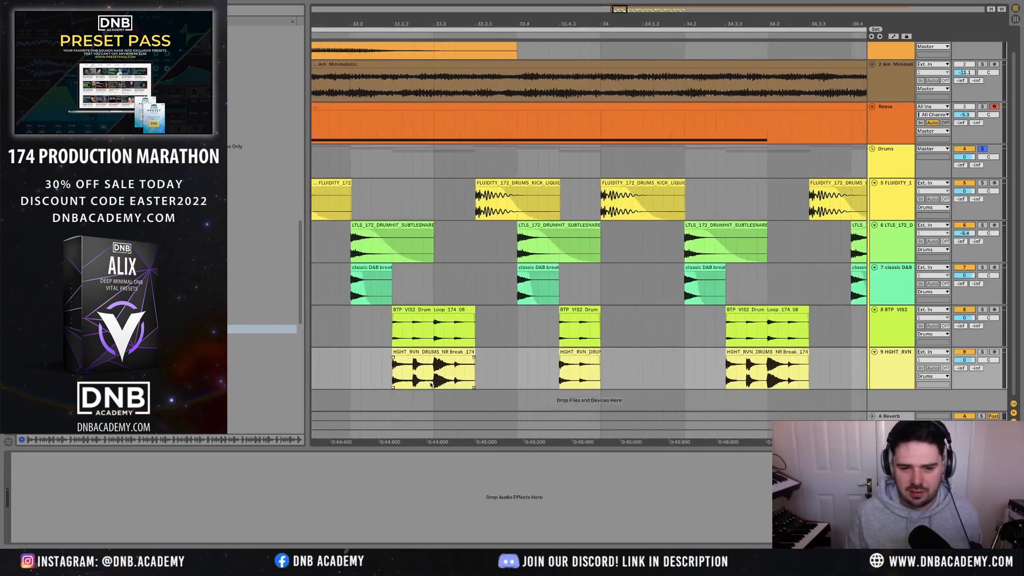
{"action": "scroll", "coordinate": [431, 384], "scroll_direction": "down", "scroll_amount": 2}
{"action": "key", "text": "space"}
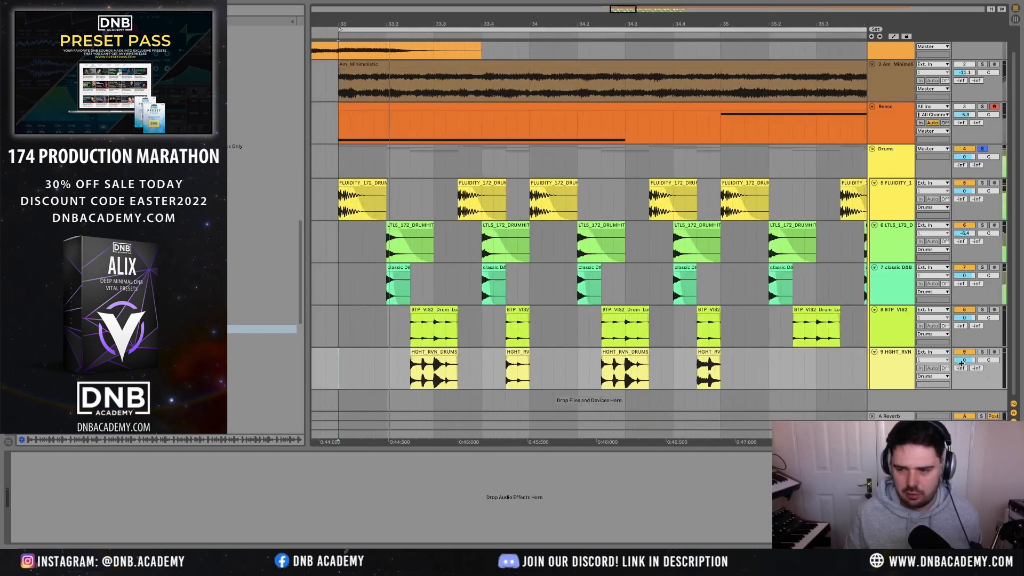
{"action": "left_click_drag", "start_coordinate": [963, 360], "coordinate": [959, 367]}
{"action": "scroll", "coordinate": [590, 366], "scroll_direction": "down", "scroll_amount": 2}
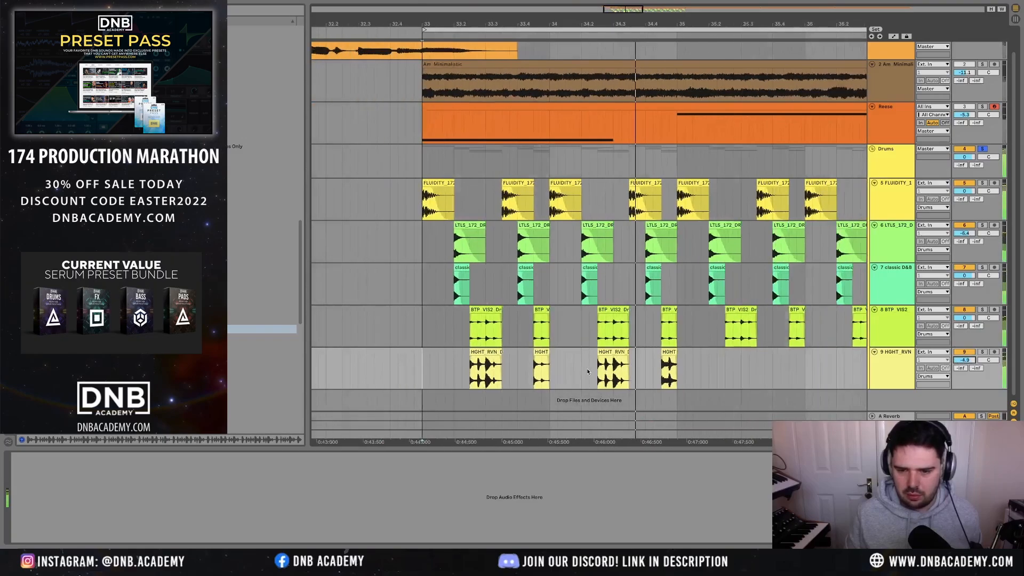
- Duplicate the two-bar HGHT_RVN slice pattern from bars 33–35 three times so it fills up to bar 41
{"action": "left_click_drag", "start_coordinate": [659, 368], "coordinate": [442, 368]}
{"action": "scroll", "coordinate": [656, 368], "scroll_direction": "down", "scroll_amount": 2}
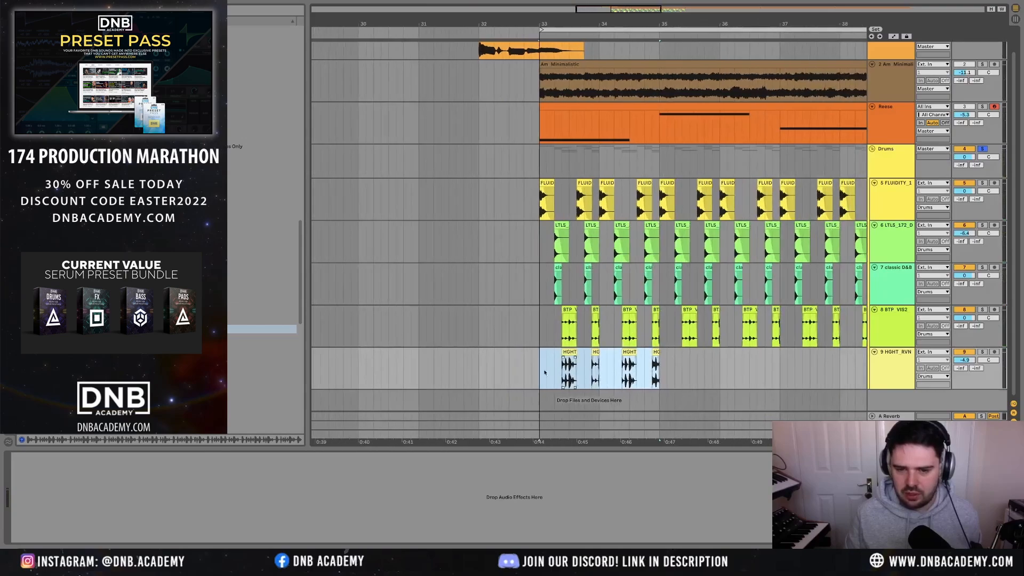
{"action": "key", "text": "ctrl+d"}
{"action": "key", "text": "ctrl+d"}
{"action": "key", "text": "ctrl+d"}
{"action": "scroll", "coordinate": [725, 368], "scroll_direction": "down", "scroll_amount": 2}
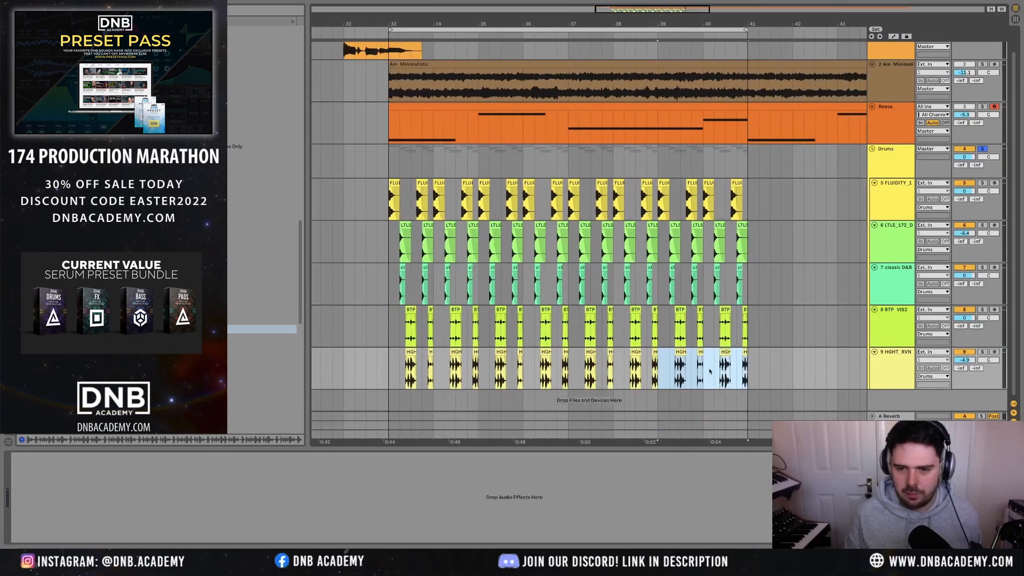
{"action": "left_click", "coordinate": [388, 333]}
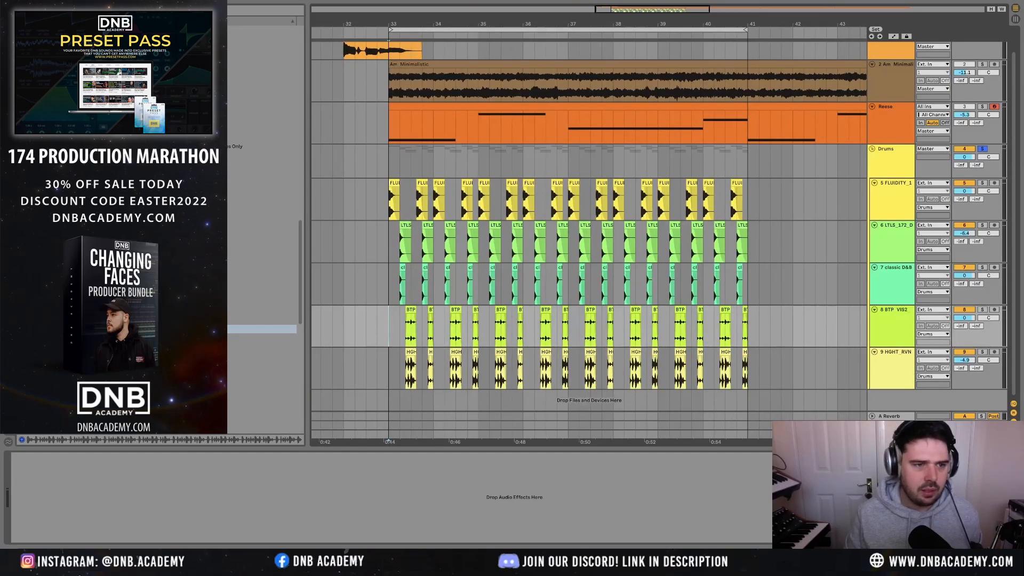
- Search the sample library for "break" and audition the first results for another drum layer
{"action": "left_click", "coordinate": [125, 238]}
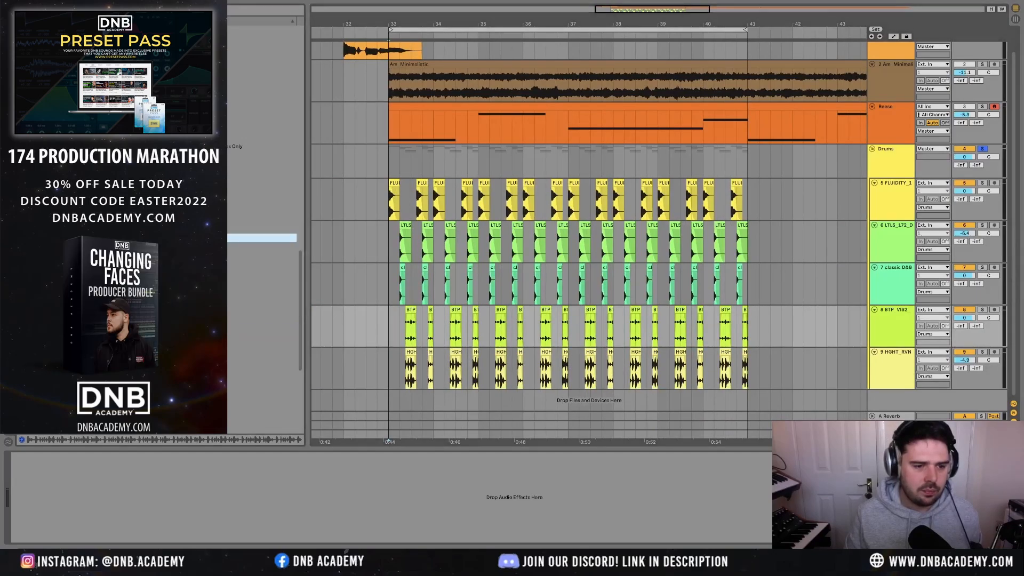
{"action": "key", "text": "ctrl+f"}
{"action": "type", "text": "break"}
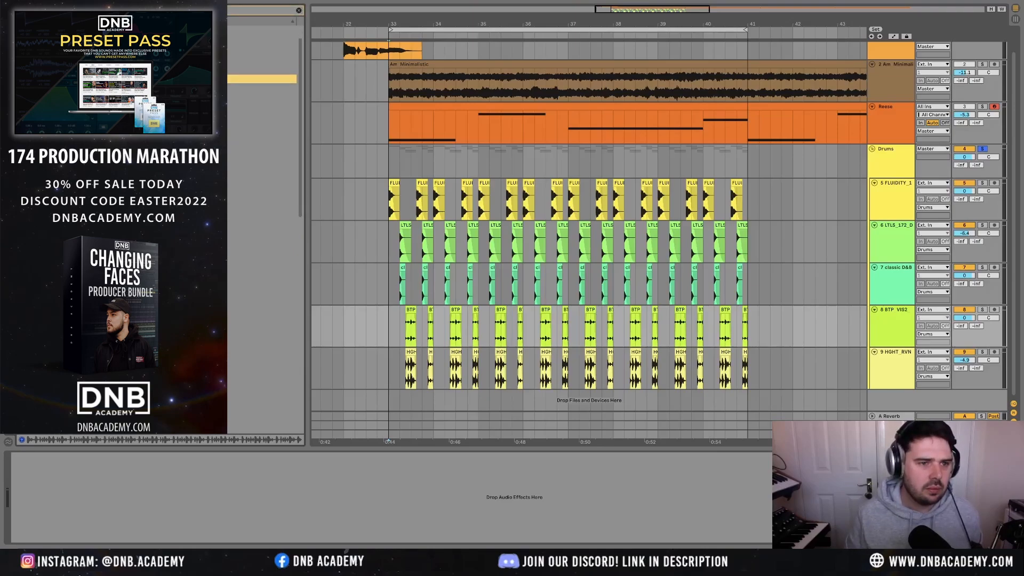
{"action": "key", "text": "Down"}
{"action": "key", "text": "Down"}
{"action": "key", "text": "Down"}
{"action": "key", "text": "Down"}
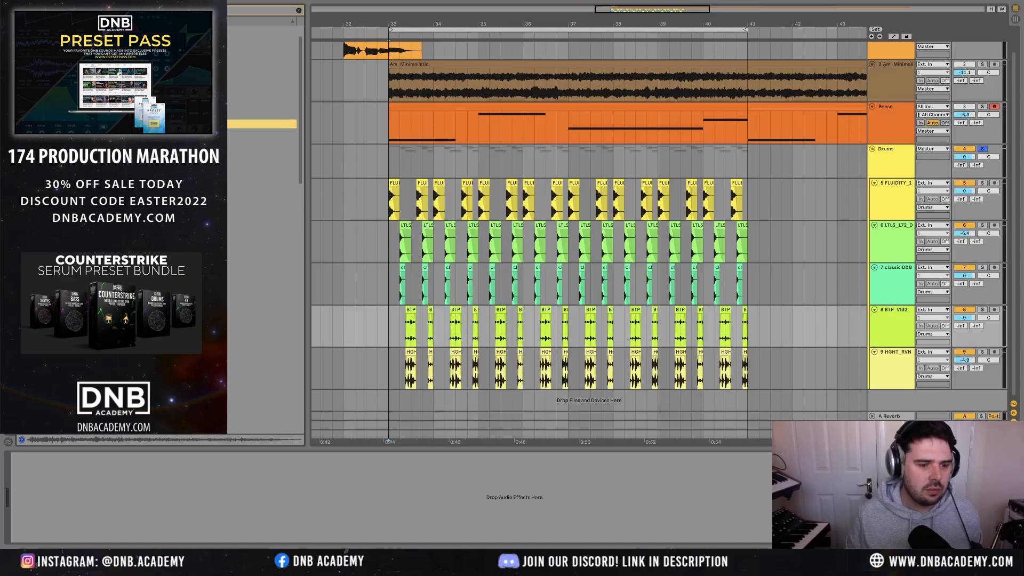
{"action": "left_click", "coordinate": [160, 169]}
{"action": "left_click", "coordinate": [160, 115]}
{"action": "left_click", "coordinate": [160, 133]}
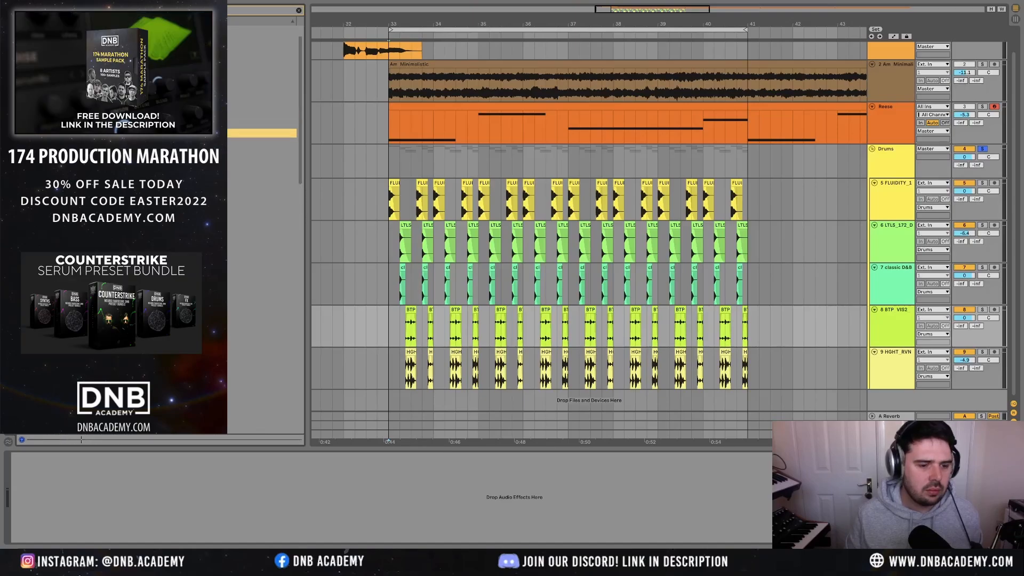
- Compare further samples in the search results by auditioning them back and forth
{"action": "key", "text": "Down"}
{"action": "key", "text": "Down"}
{"action": "key", "text": "Up"}
{"action": "key", "text": "Up"}
{"action": "left_click", "coordinate": [160, 188]}
{"action": "key", "text": "Down"}
{"action": "key", "text": "Down"}
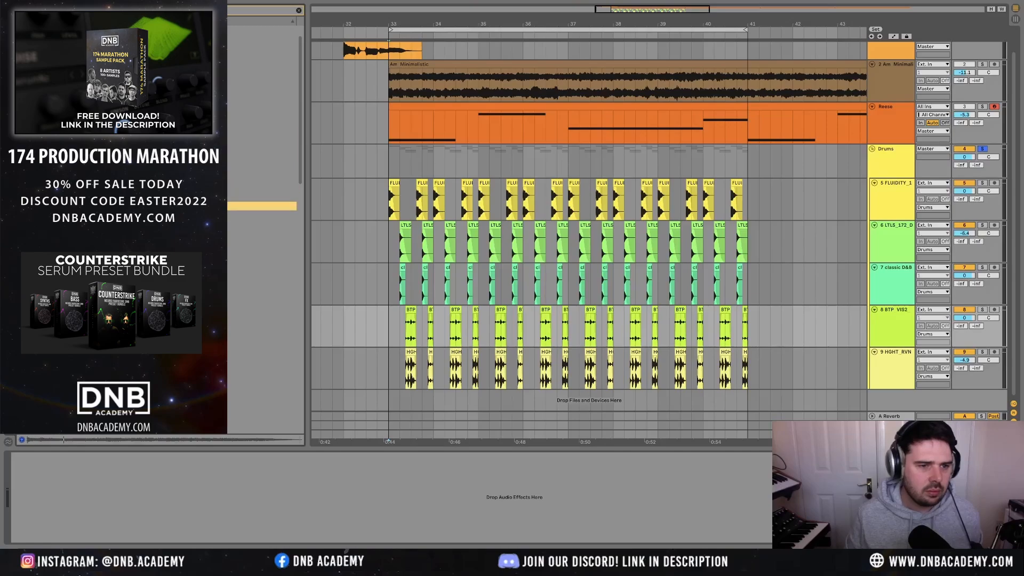
{"action": "key", "text": "Up"}
{"action": "key", "text": "Down"}
{"action": "key", "text": "Down"}
{"action": "key", "text": "Up"}
{"action": "key", "text": "Up"}
{"action": "key", "text": "Up"}
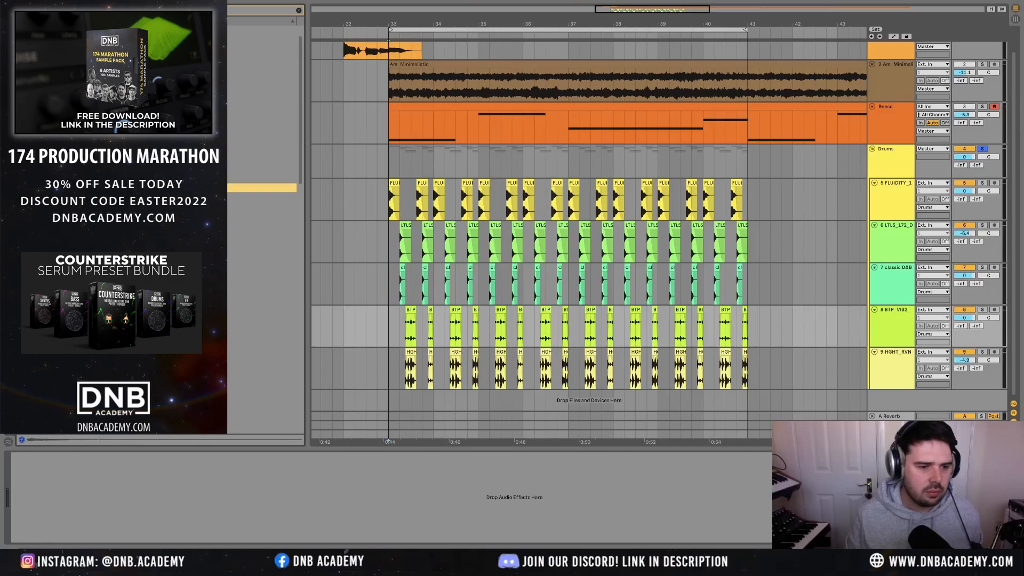
{"action": "left_click", "coordinate": [160, 243]}
{"action": "key", "text": "Down"}
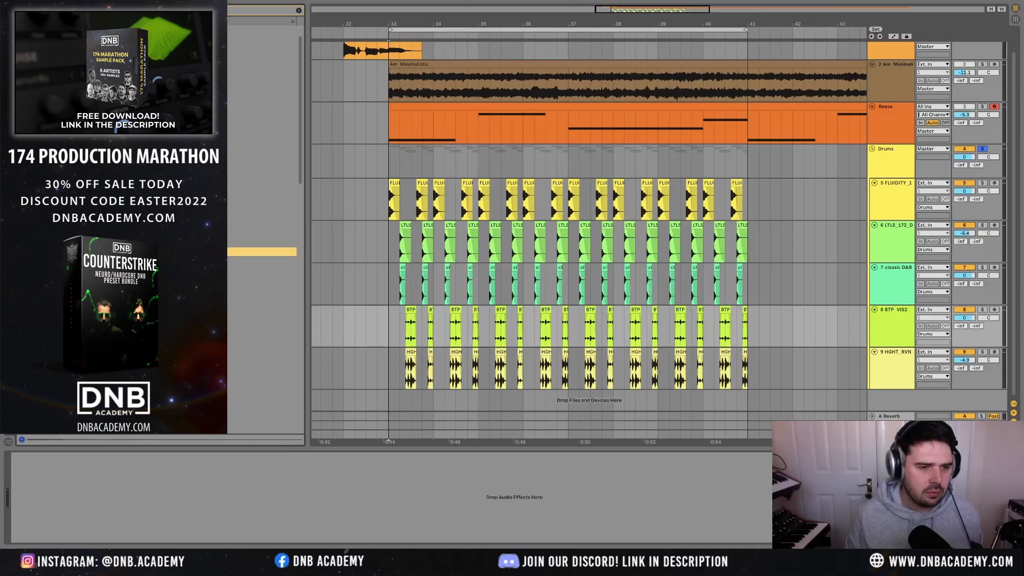
{"action": "key", "text": "Up"}
{"action": "key", "text": "Up"}
{"action": "key", "text": "Up"}
{"action": "key", "text": "Up"}
{"action": "key", "text": "Up"}
{"action": "key", "text": "Up"}
{"action": "key", "text": "Up"}
{"action": "key", "text": "Up"}
{"action": "key", "text": "Down"}
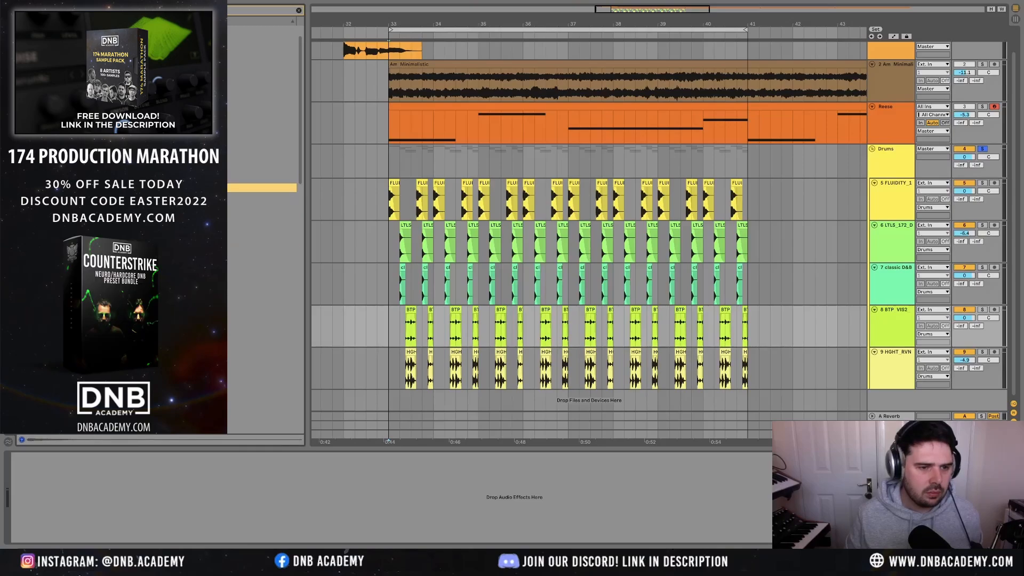
- Place sample 09 at bar 33 on a new audio track below the HGHT_RVN track
{"action": "left_click_drag", "start_coordinate": [160, 188], "coordinate": [391, 398]}
{"action": "left_click_drag", "start_coordinate": [391, 395], "coordinate": [390, 396]}
{"action": "scroll", "coordinate": [391, 396], "scroll_direction": "up", "scroll_amount": 5}
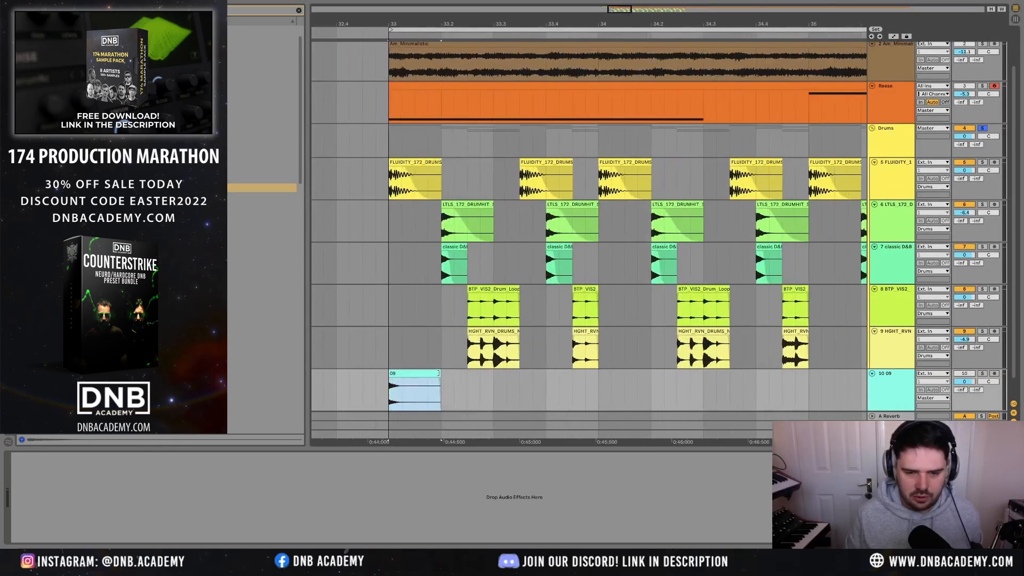
- Duplicate the 09 clip onto beat 33.2 and line it up with the snare hit
{"action": "key", "text": "ctrl+d"}
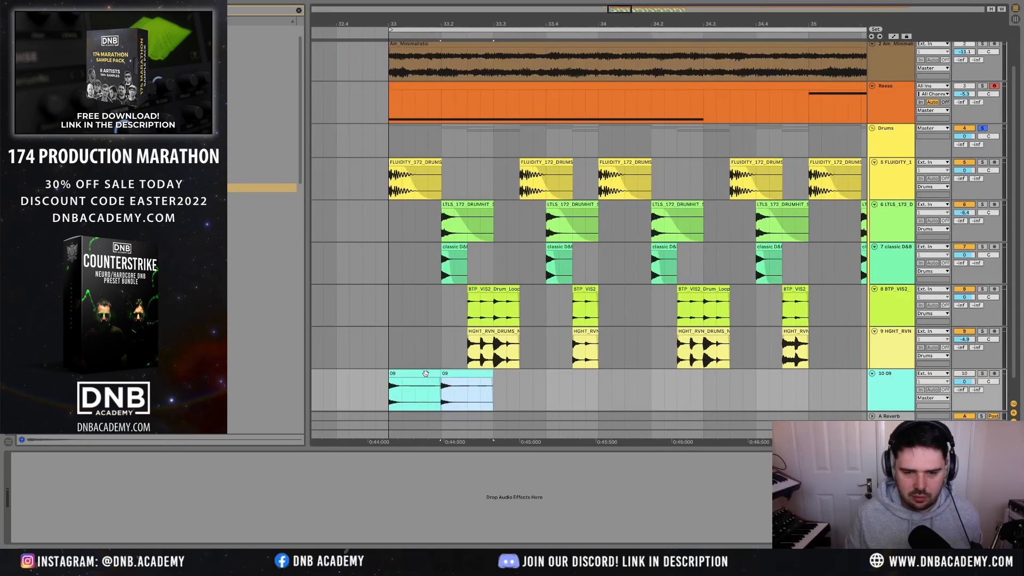
{"action": "scroll", "coordinate": [427, 395], "scroll_direction": "up", "scroll_amount": 5}
{"action": "scroll", "coordinate": [421, 397], "scroll_direction": "up", "scroll_amount": 3}
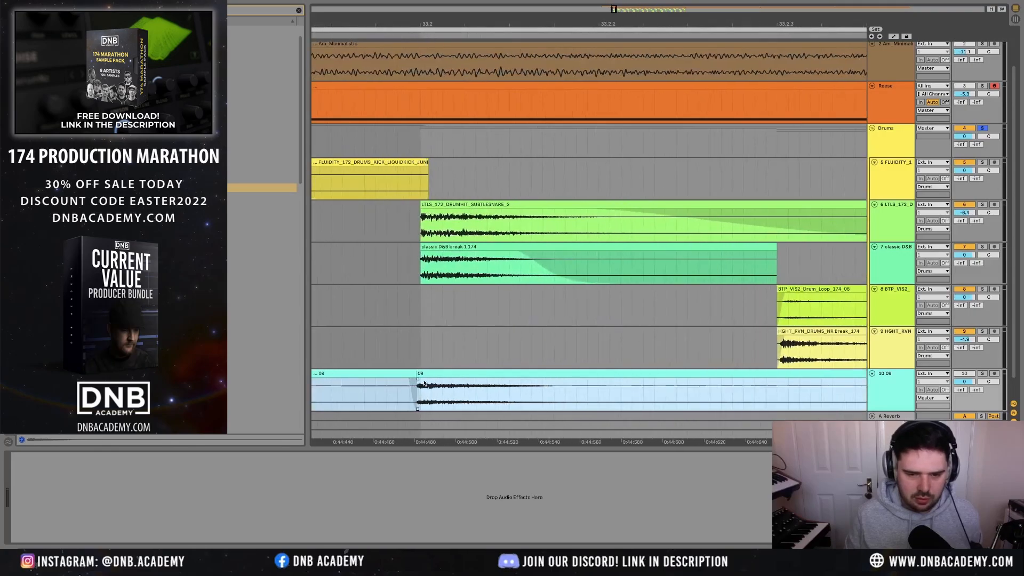
{"action": "left_click_drag", "start_coordinate": [431, 373], "coordinate": [435, 376]}
{"action": "left_click", "coordinate": [430, 373]}
{"action": "scroll", "coordinate": [436, 377], "scroll_direction": "down", "scroll_amount": 5}
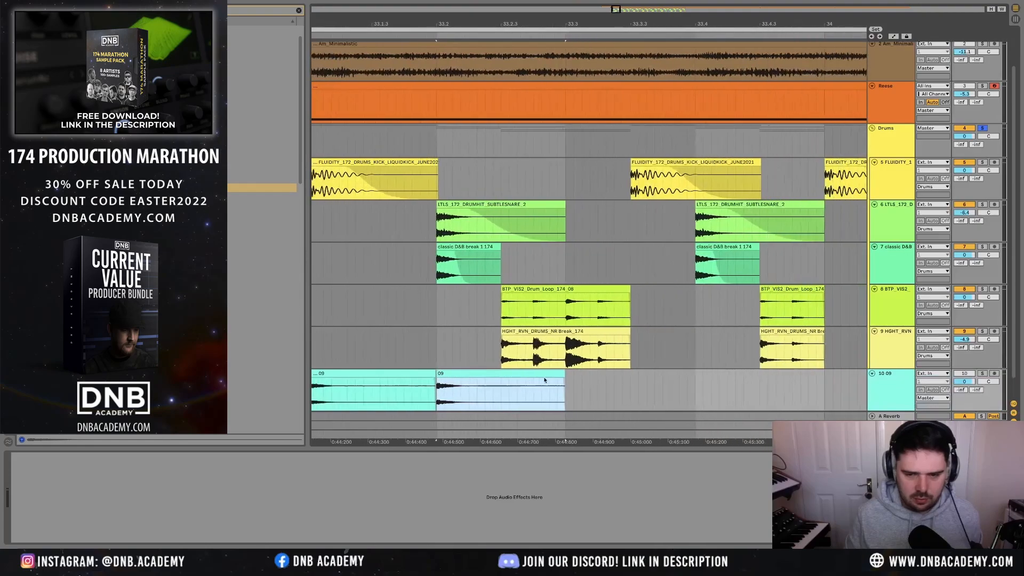
{"action": "scroll", "coordinate": [476, 375], "scroll_direction": "down", "scroll_amount": 4}
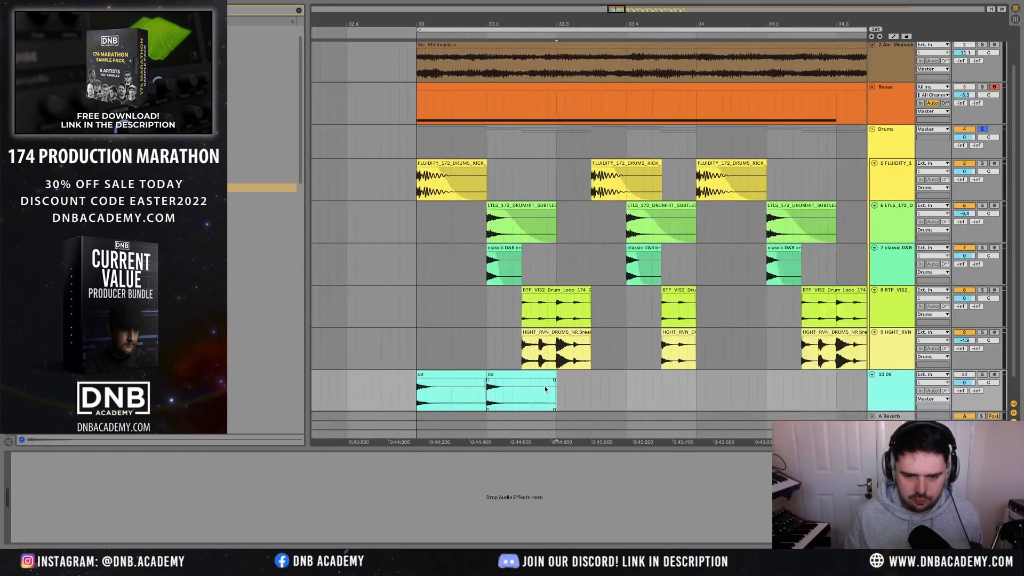
- Select both 09 clips and duplicate the pair repeatedly until the hits fill bars 33 to 41
{"action": "left_click_drag", "start_coordinate": [476, 376], "coordinate": [472, 378]}
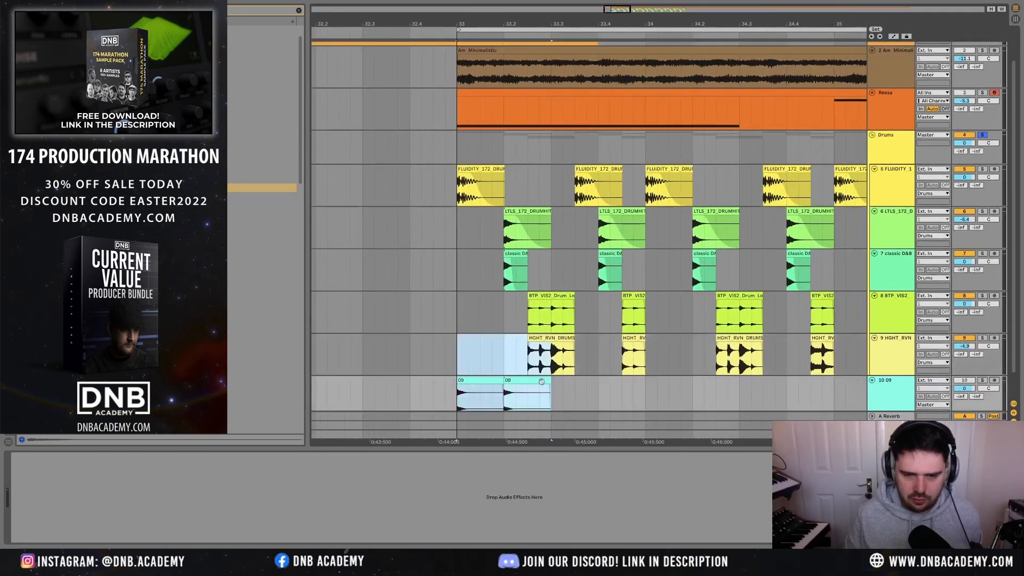
{"action": "left_click", "coordinate": [553, 389]}
{"action": "left_click", "coordinate": [468, 381], "text": "shift"}
{"action": "scroll", "coordinate": [490, 387], "scroll_direction": "up", "scroll_amount": 5}
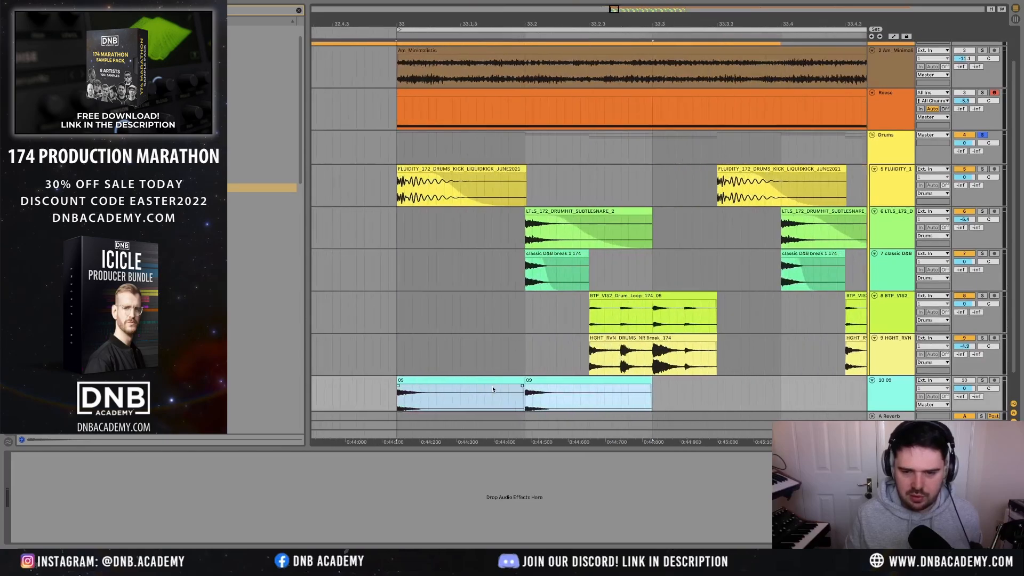
{"action": "scroll", "coordinate": [492, 388], "scroll_direction": "down", "scroll_amount": 2}
{"action": "scroll", "coordinate": [475, 363], "scroll_direction": "down", "scroll_amount": 4}
{"action": "key", "text": "super+d"}
{"action": "scroll", "coordinate": [475, 362], "scroll_direction": "down", "scroll_amount": 3}
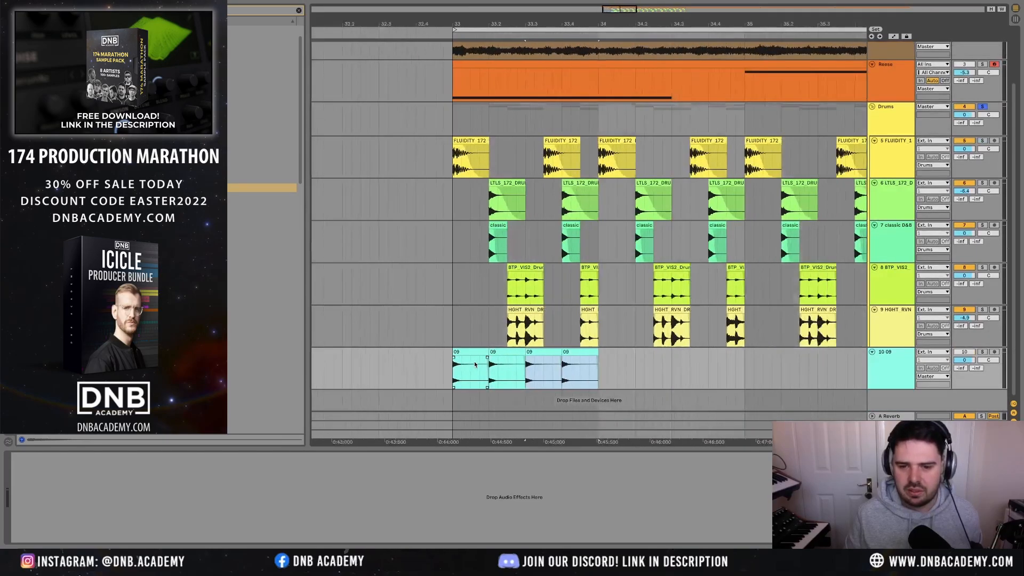
{"action": "key", "text": "super+d"}
{"action": "key", "text": "super+d"}
{"action": "key", "text": "super+d"}
{"action": "key", "text": "super+d"}
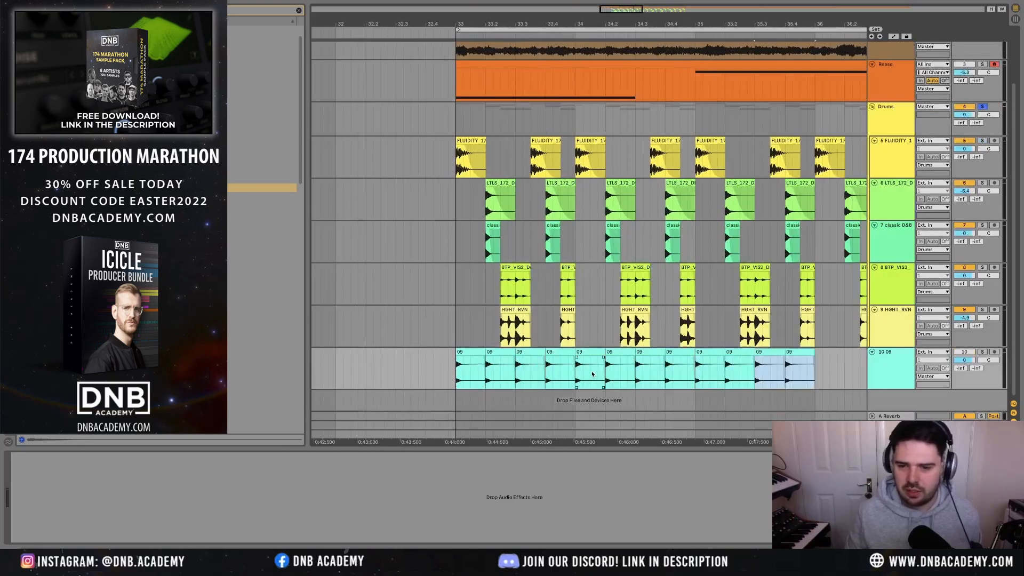
{"action": "key", "text": "super+d"}
{"action": "scroll", "coordinate": [592, 374], "scroll_direction": "down", "scroll_amount": 2}
{"action": "scroll", "coordinate": [592, 374], "scroll_direction": "down", "scroll_amount": 2}
{"action": "key", "text": "super+d"}
{"action": "key", "text": "super+d"}
{"action": "key", "text": "super+d"}
{"action": "key", "text": "super+d"}
{"action": "scroll", "coordinate": [640, 375], "scroll_direction": "down", "scroll_amount": 1}
{"action": "key", "text": "super+d"}
{"action": "key", "text": "super+d"}
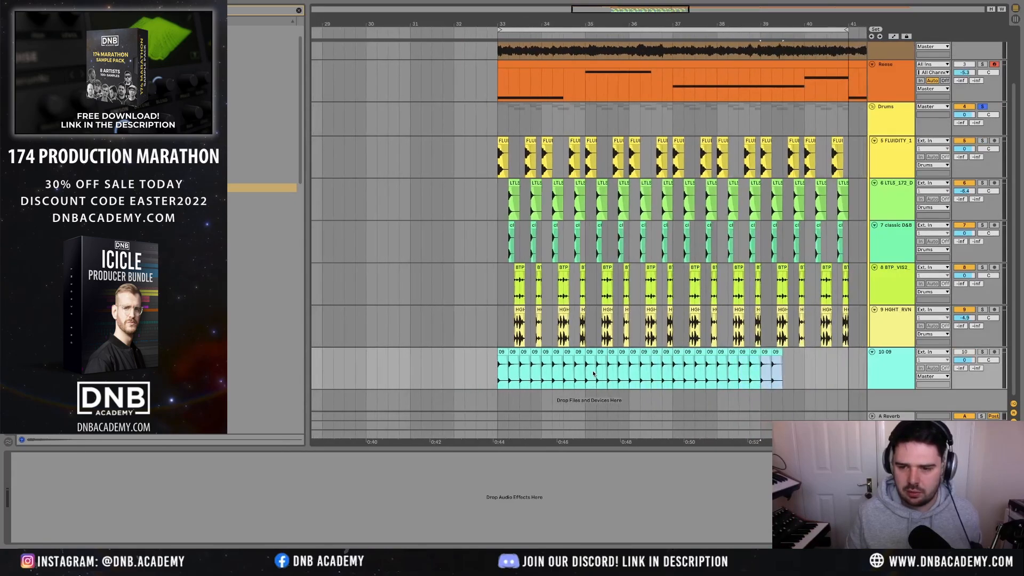
{"action": "key", "text": "super+d"}
{"action": "key", "text": "super+d"}
{"action": "key", "text": "super+d"}
- Move the 09 track into the Drums group and set its volume to -7.9 dB
{"action": "left_click", "coordinate": [894, 356]}
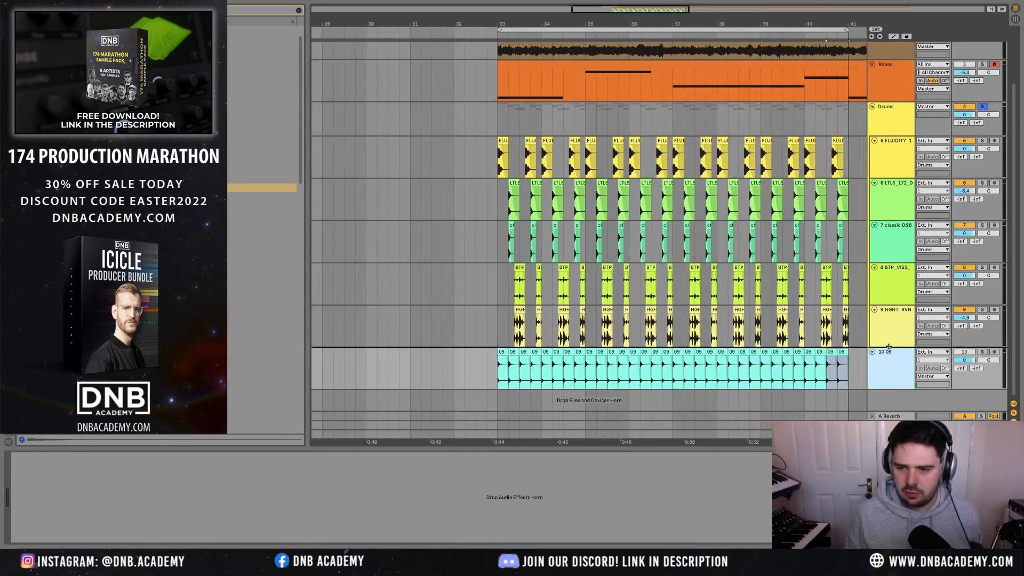
{"action": "left_click_drag", "start_coordinate": [889, 346], "coordinate": [889, 347]}
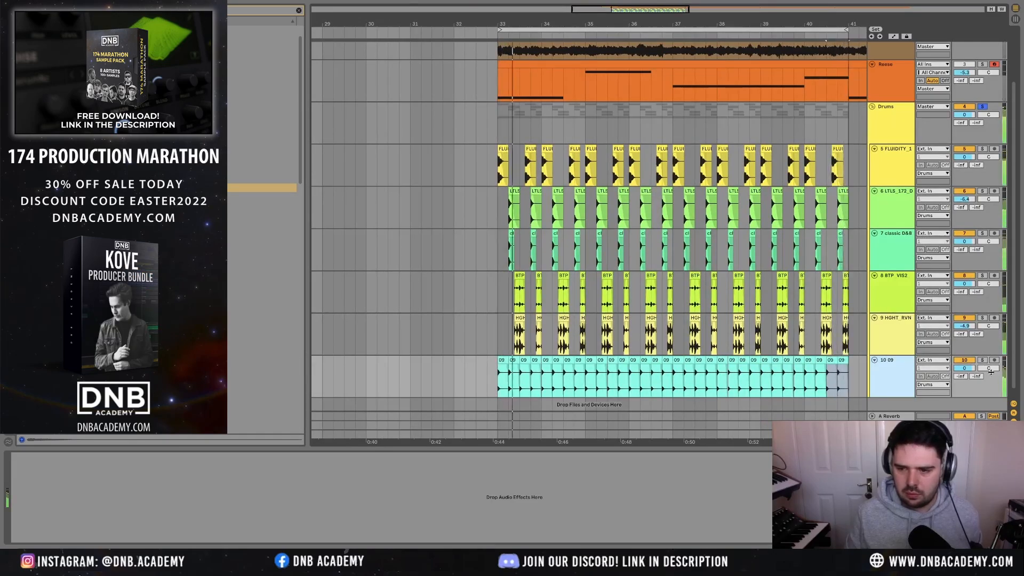
{"action": "left_click_drag", "start_coordinate": [965, 368], "coordinate": [964, 374]}
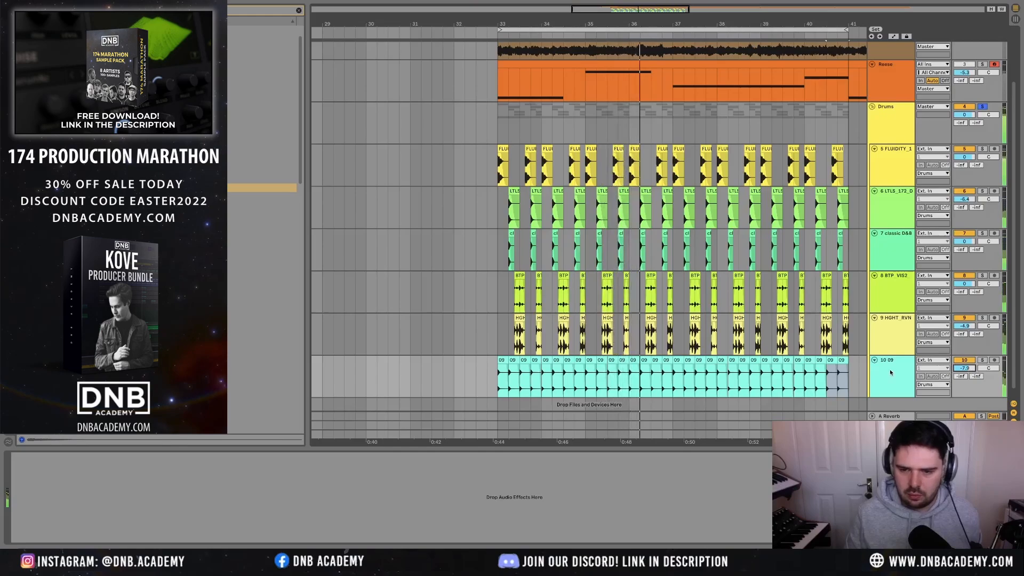
- Add an empty audio track below 09 in the Drums group and clear the sample library search
{"action": "left_click", "coordinate": [890, 369]}
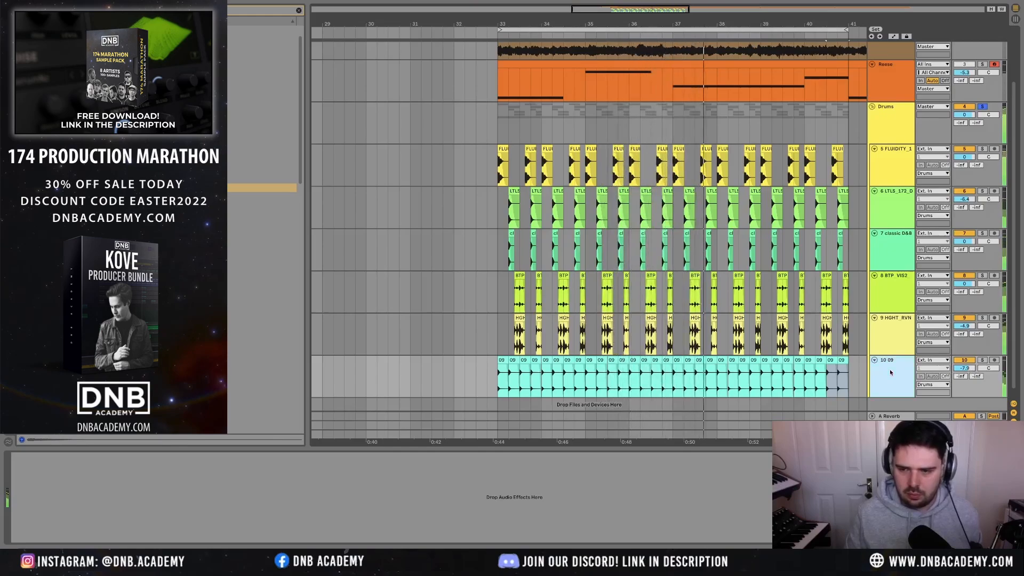
{"action": "key", "text": "ctrl+t"}
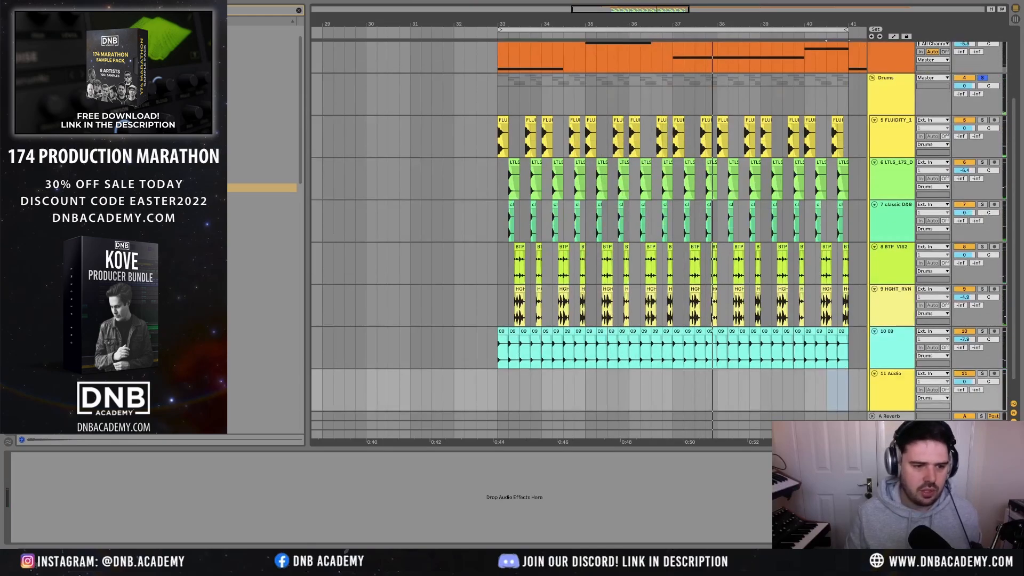
{"action": "key", "text": "ctrl+f"}
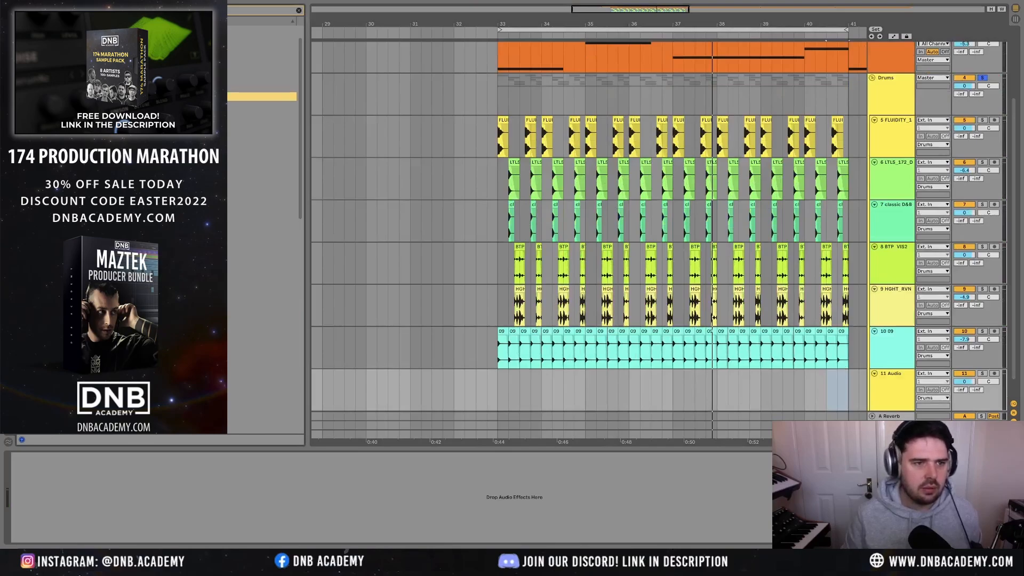
{"action": "key", "text": "Down"}
{"action": "scroll", "coordinate": [242, 229], "scroll_direction": "down", "scroll_amount": 2}
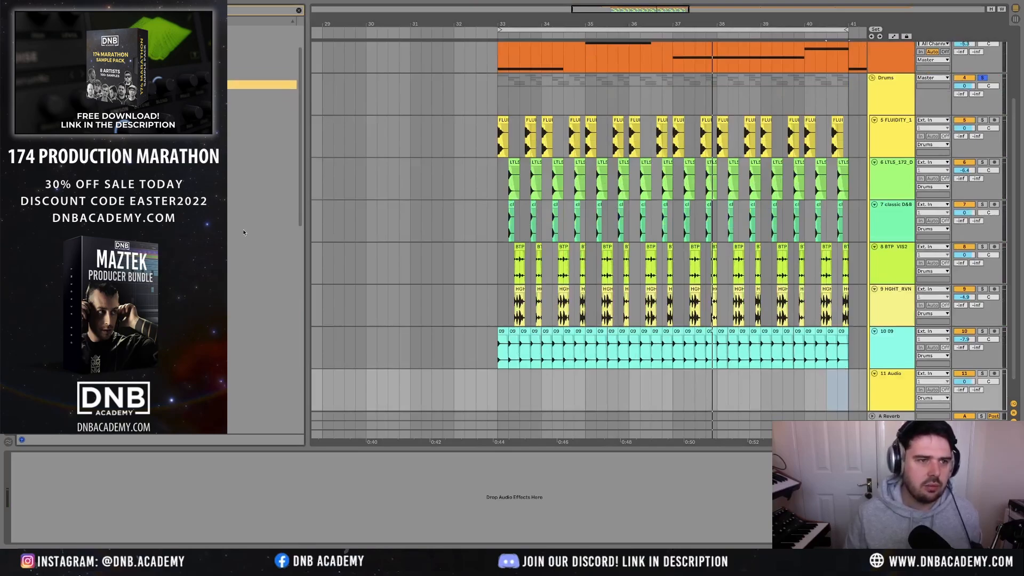
{"action": "left_click", "coordinate": [298, 10]}
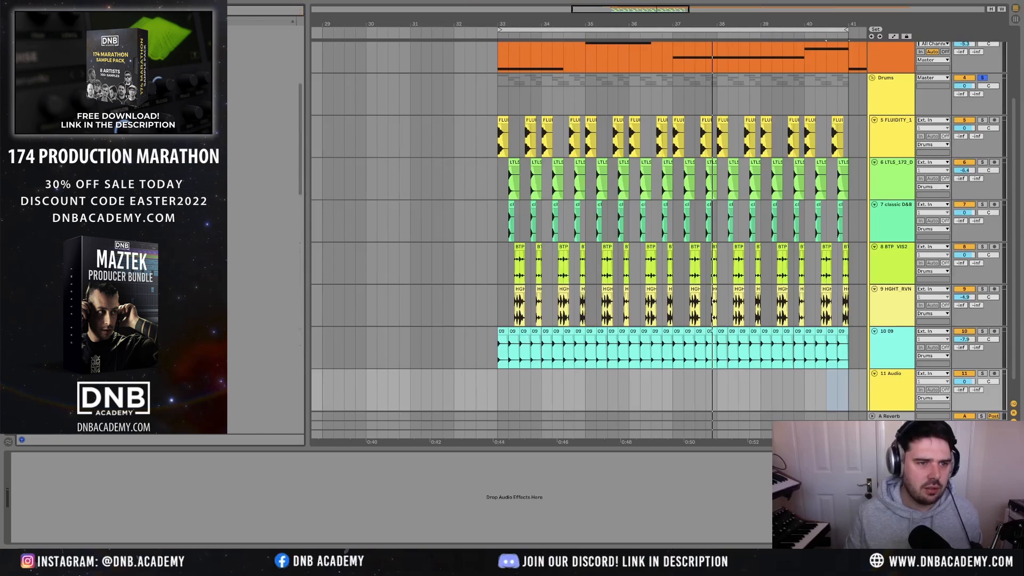
- Audition loops in the sample library and place BTP_ONYX_Operate_Top_Loop_2 at bar 33 on the empty audio track
{"action": "scroll", "coordinate": [262, 229], "scroll_direction": "up", "scroll_amount": 8}
{"action": "scroll", "coordinate": [262, 230], "scroll_direction": "down", "scroll_amount": 2}
{"action": "left_click", "coordinate": [208, 148]}
{"action": "key", "text": "Up"}
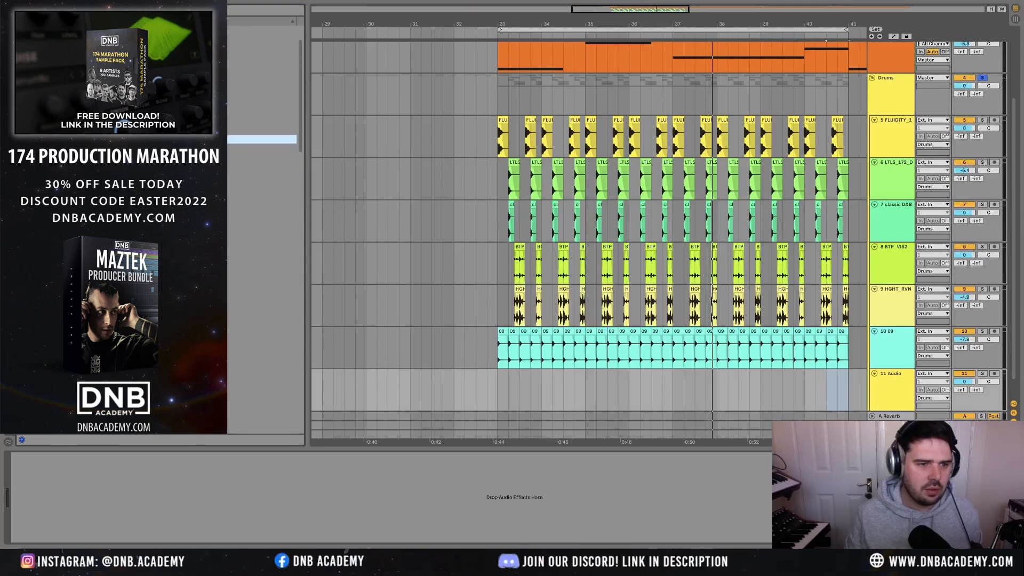
{"action": "key", "text": "Down"}
{"action": "key", "text": "Down"}
{"action": "key", "text": "Down"}
{"action": "key", "text": "Down"}
{"action": "key", "text": "Down"}
{"action": "key", "text": "Down"}
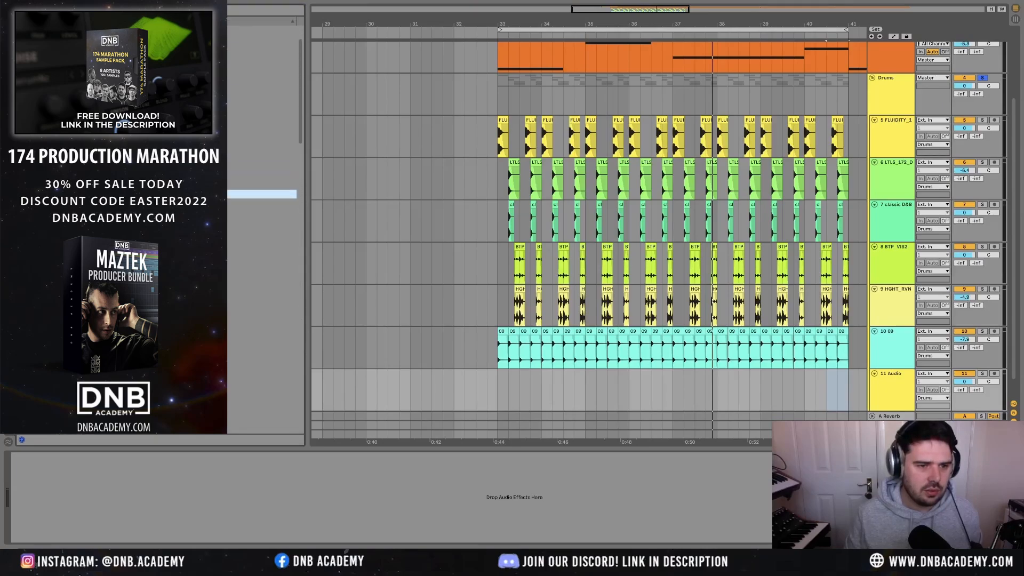
{"action": "key", "text": "Down"}
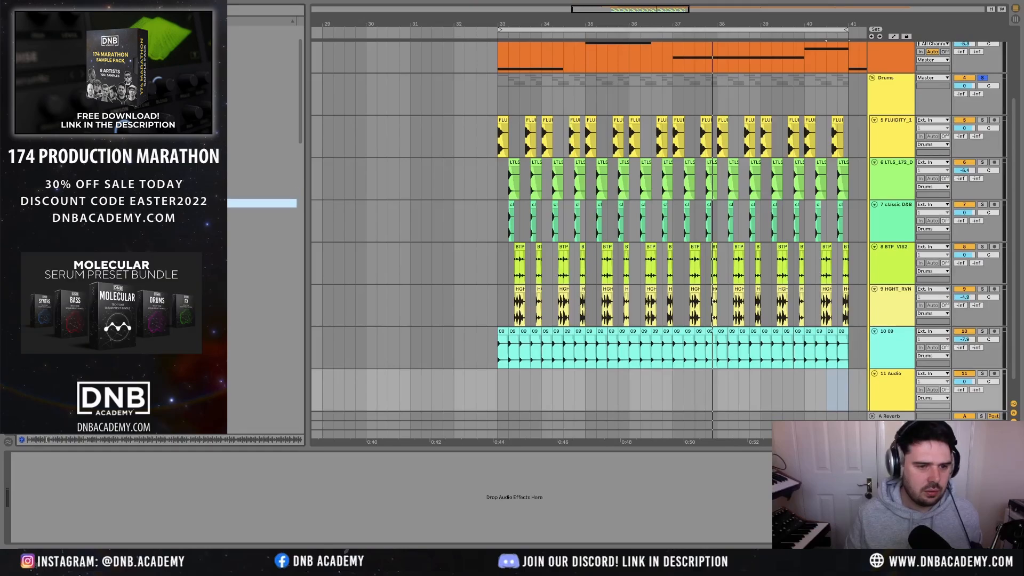
{"action": "key", "text": "Up"}
{"action": "key", "text": "Up"}
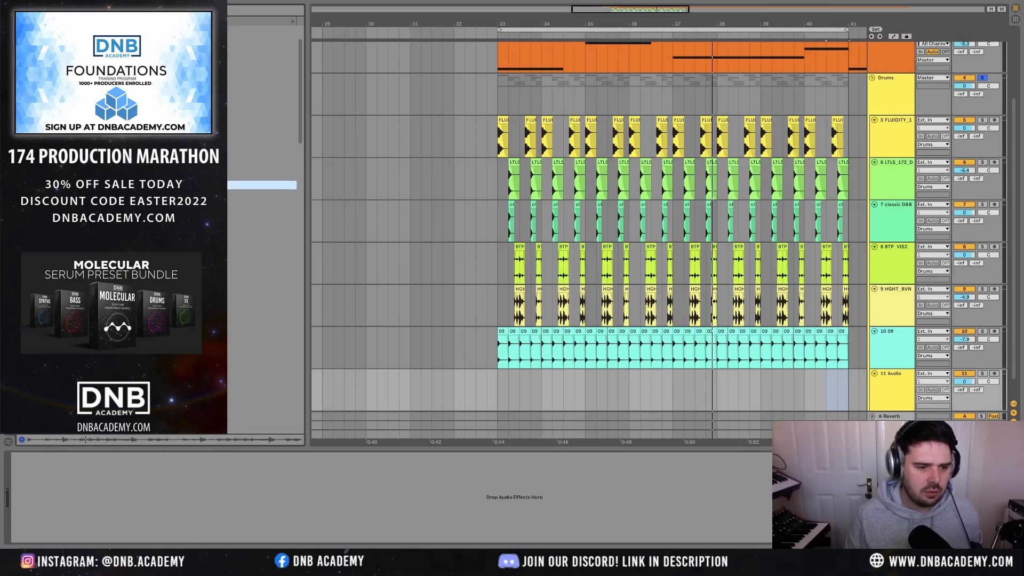
{"action": "key", "text": "Down"}
{"action": "left_click_drag", "start_coordinate": [176, 194], "coordinate": [504, 395]}
- Duplicate the ONYX top loop to fill bars 33 to 41 and set its track volume to -11.6 dB during playback
{"action": "key", "text": "space"}
{"action": "scroll", "coordinate": [963, 360], "scroll_direction": "down", "scroll_amount": 1}
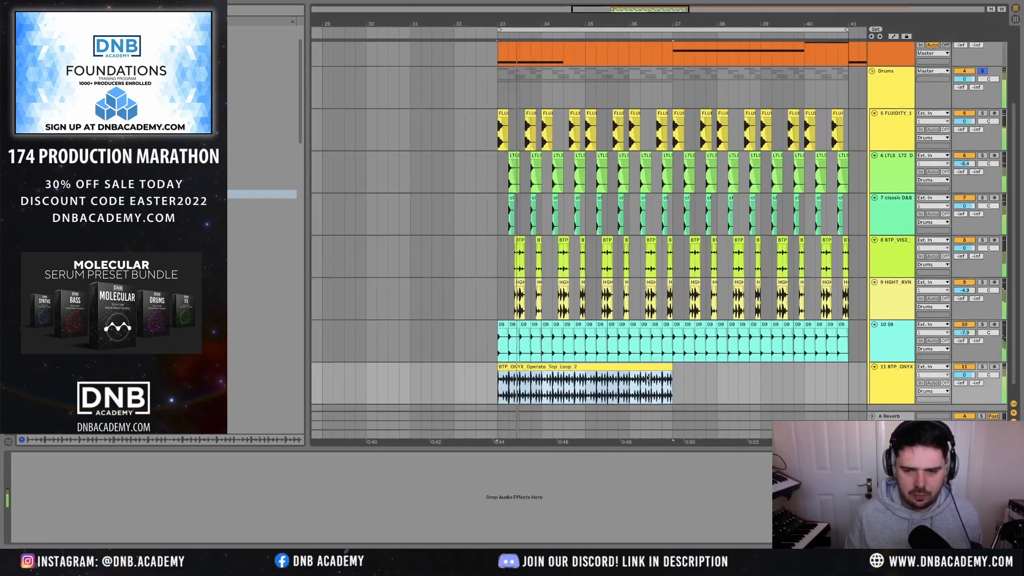
{"action": "left_click_drag", "start_coordinate": [962, 360], "coordinate": [963, 379]}
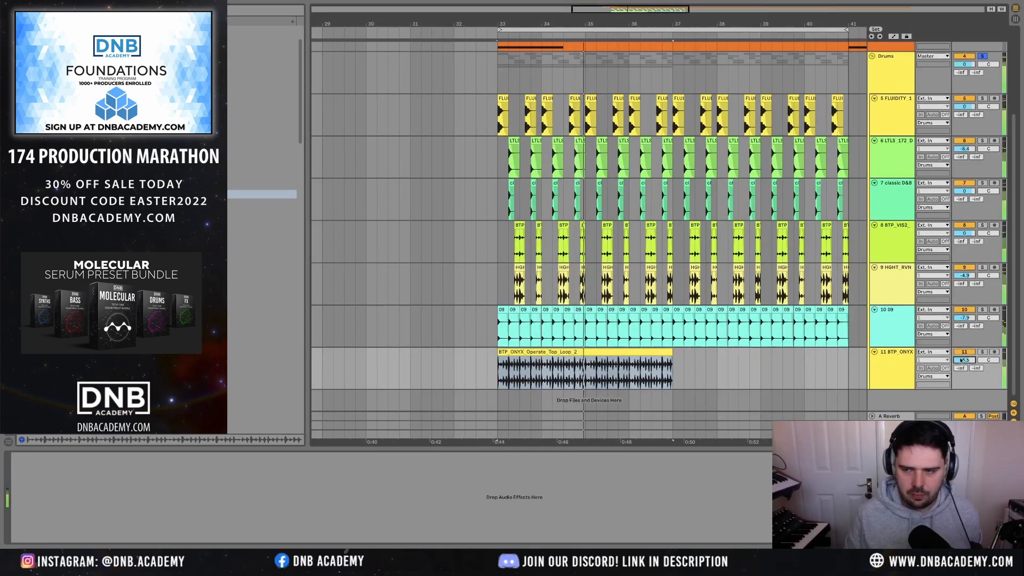
{"action": "key", "text": "super+d"}
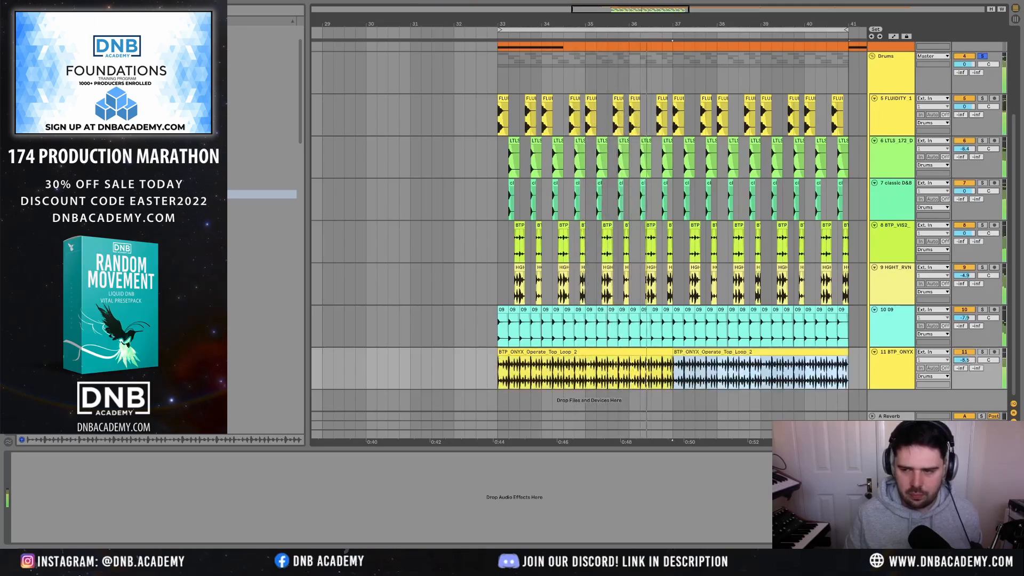
{"action": "left_click_drag", "start_coordinate": [964, 360], "coordinate": [964, 367]}
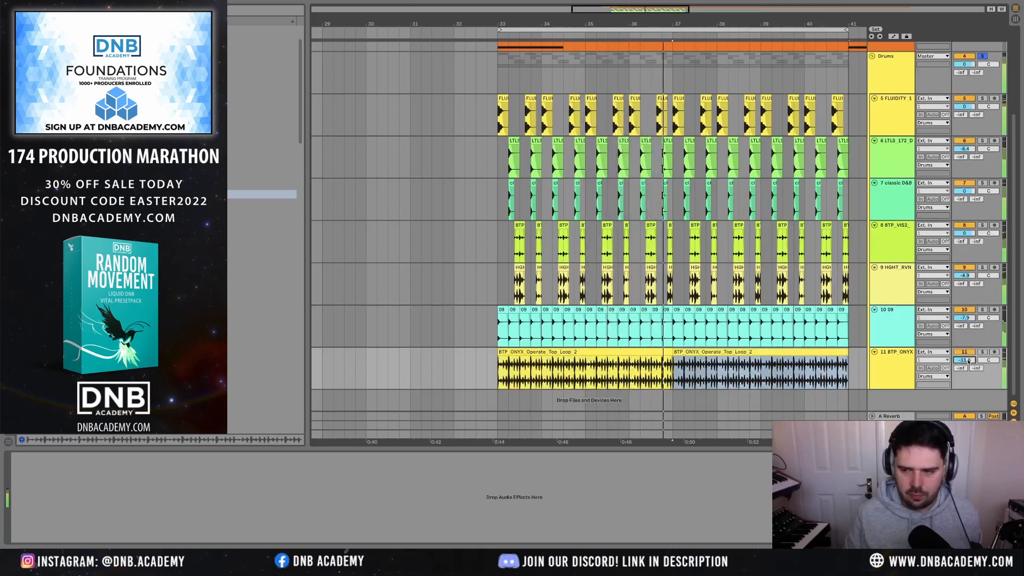
- Add an audio track below the ONYX loop, place Think Shakers 174 at bar 33 and duplicate it through to bar 41
{"action": "left_click", "coordinate": [890, 360]}
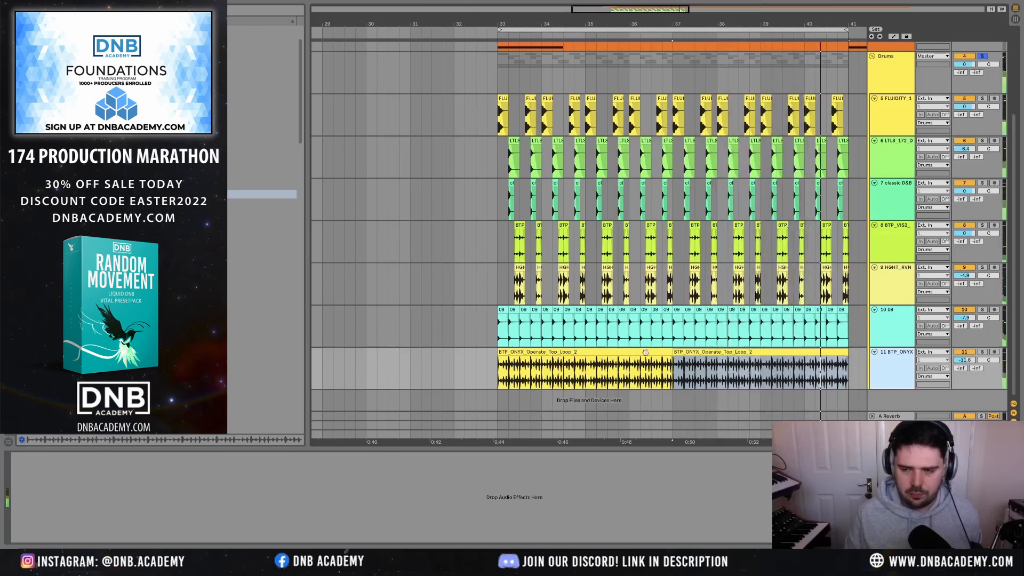
{"action": "key", "text": "ctrl+t"}
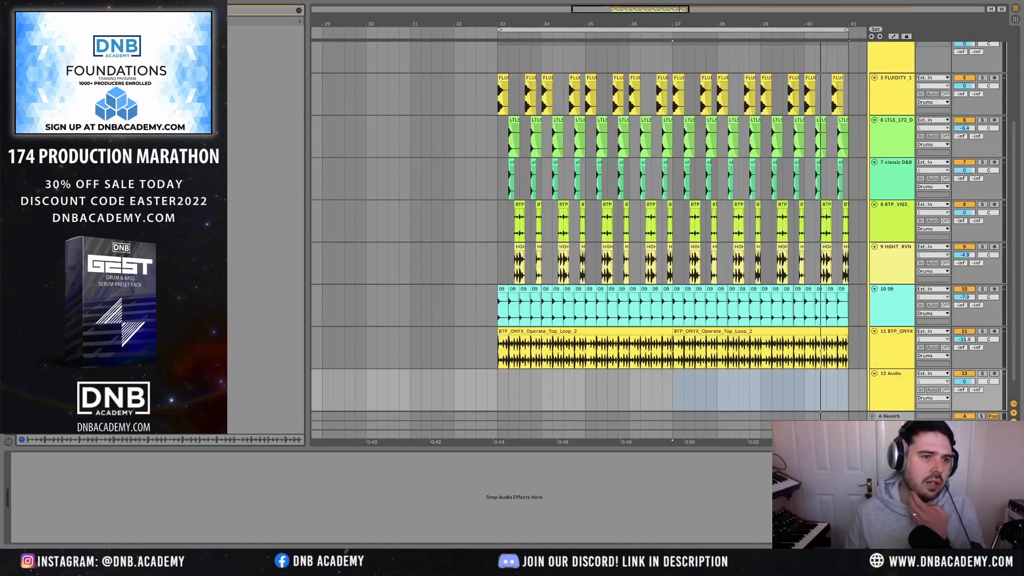
{"action": "left_click", "coordinate": [187, 94]}
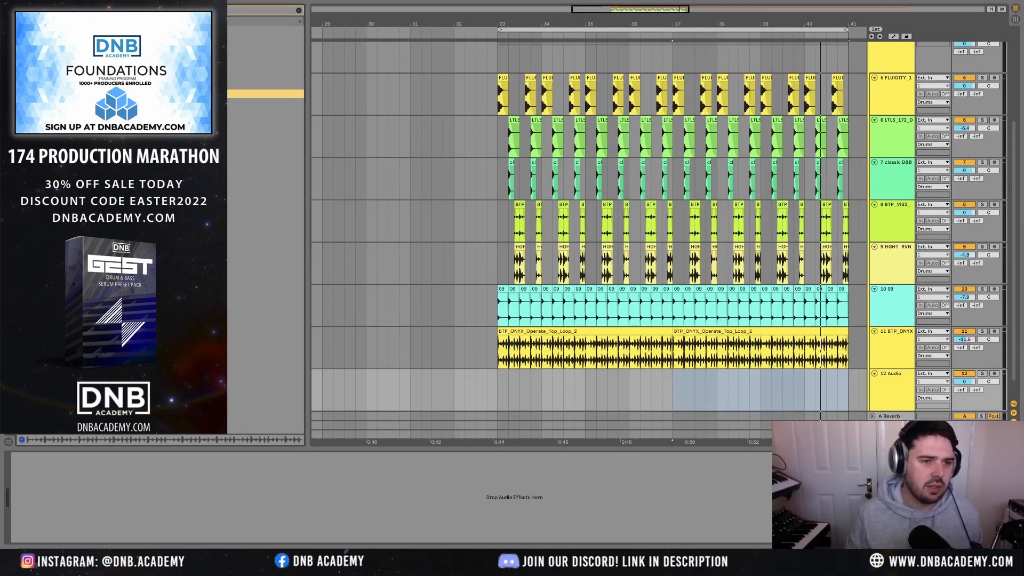
{"action": "left_click", "coordinate": [187, 131]}
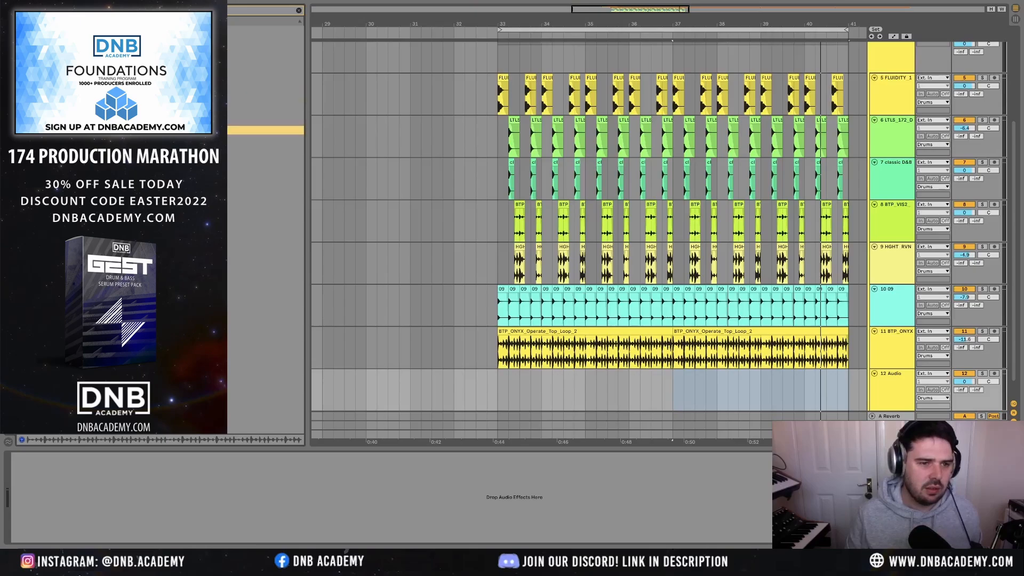
{"action": "left_click", "coordinate": [187, 139]}
{"action": "left_click_drag", "start_coordinate": [187, 139], "coordinate": [516, 380]}
{"action": "key", "text": "ctrl+d"}
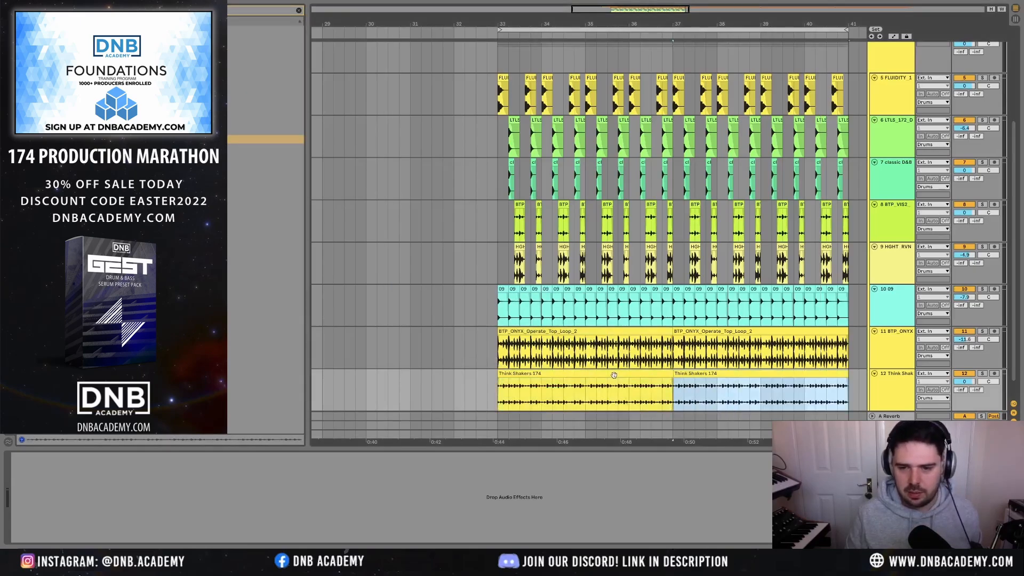
- Set the Think Shakers track volume to -7.0 dB
{"action": "scroll", "coordinate": [691, 393], "scroll_direction": "down", "scroll_amount": 1}
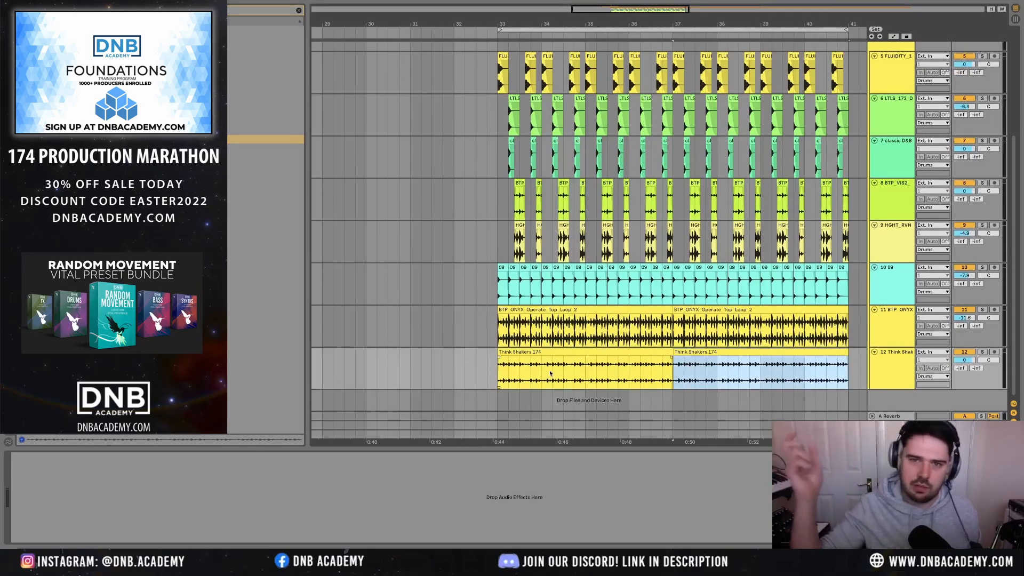
{"action": "left_click", "coordinate": [550, 352]}
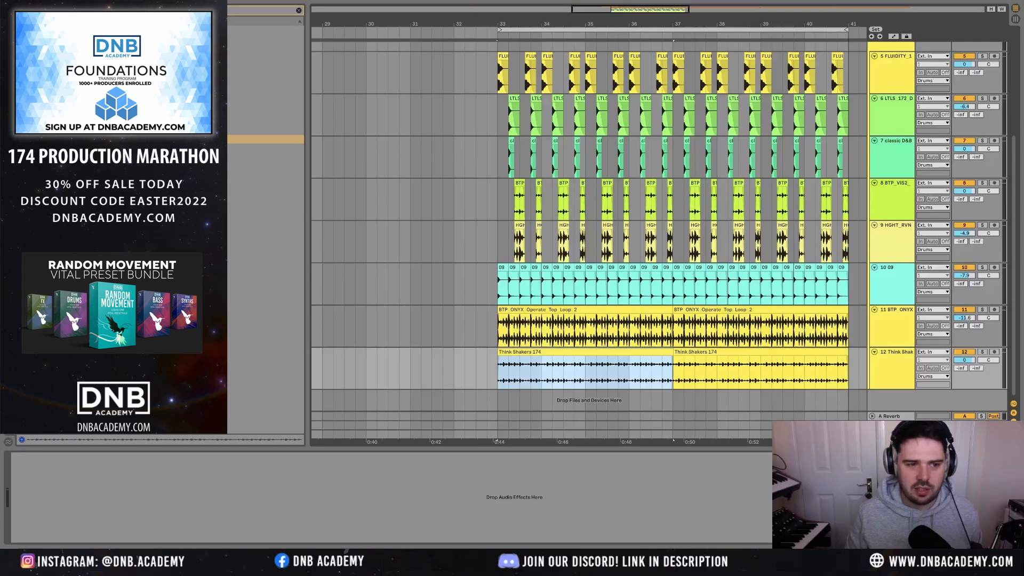
{"action": "left_click", "coordinate": [598, 370]}
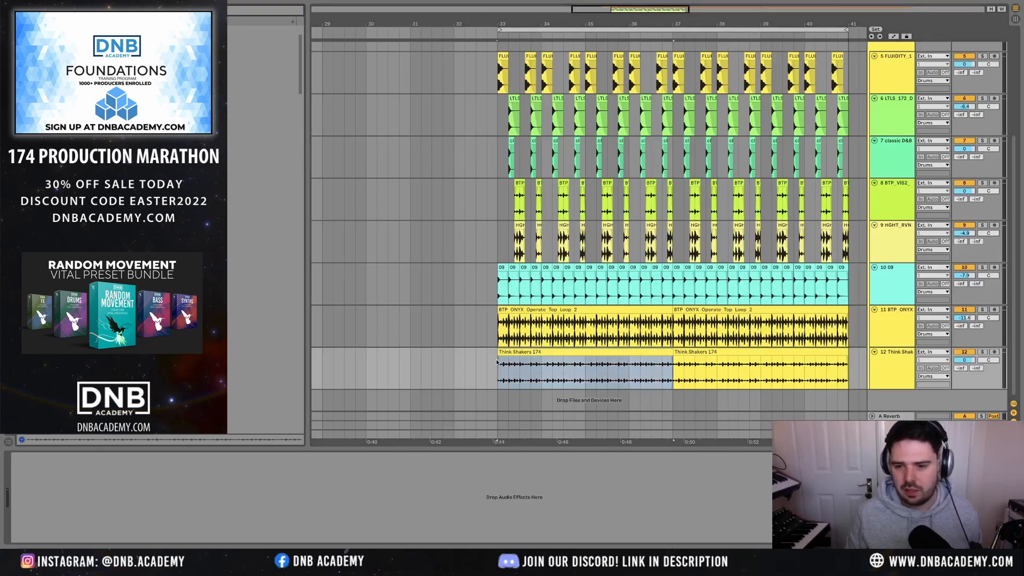
{"action": "left_click", "coordinate": [899, 358]}
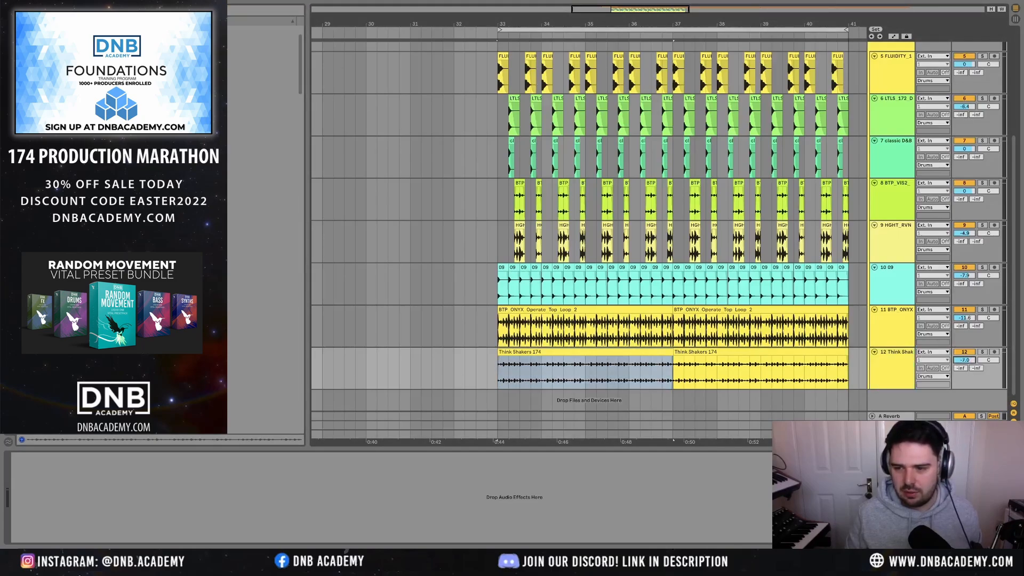
{"action": "left_click", "coordinate": [543, 353]}
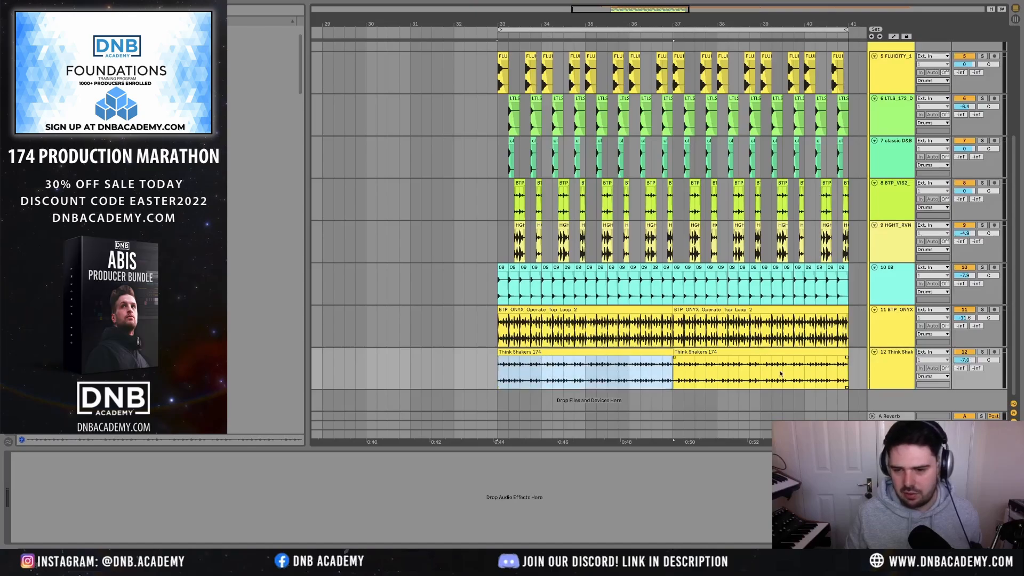
- Play the Drums group from bar 33 and check how the top loop and shakers sit with the other layers
{"action": "scroll", "coordinate": [902, 310], "scroll_direction": "up", "scroll_amount": 4}
{"action": "left_click", "coordinate": [888, 133]}
{"action": "key", "text": "space"}
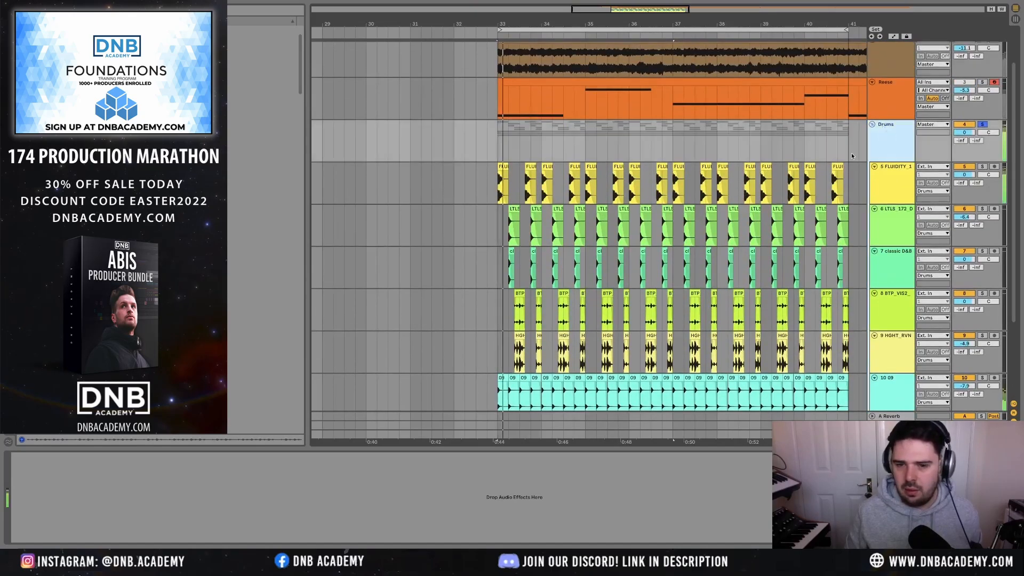
{"action": "scroll", "coordinate": [744, 241], "scroll_direction": "down", "scroll_amount": 3}
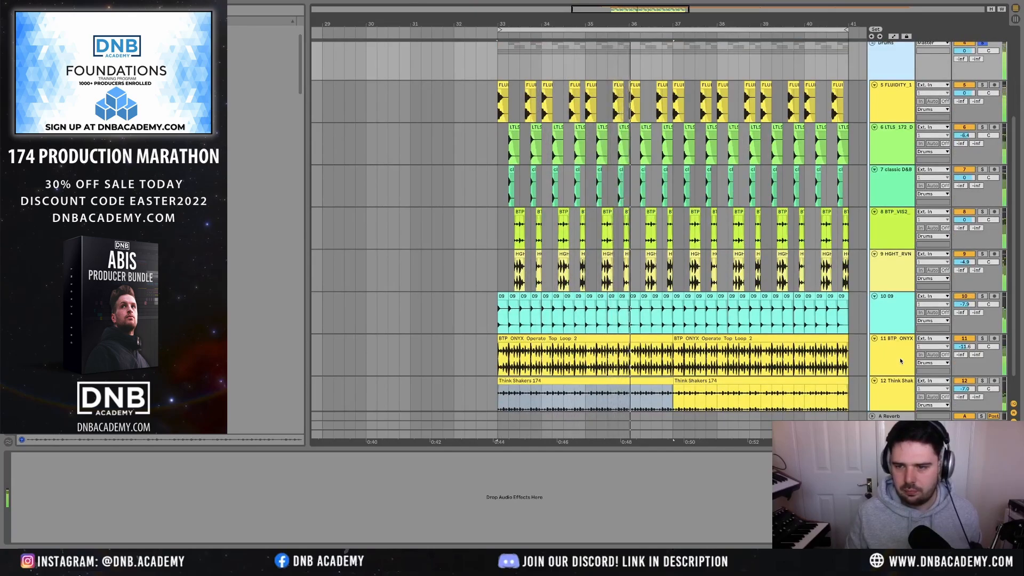
{"action": "scroll", "coordinate": [900, 361], "scroll_direction": "down", "scroll_amount": 1}
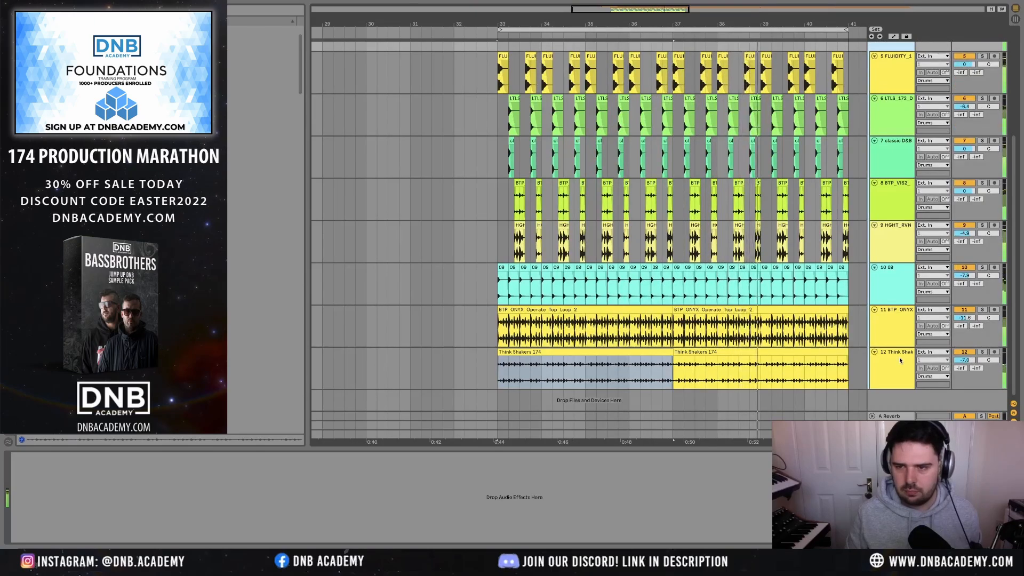
- Group the five tracks from BTP_VIS2 down to Think Shakers inside Drums and name the group Tops
{"action": "left_click", "coordinate": [892, 203]}
{"action": "left_click", "coordinate": [896, 360], "text": "shift"}
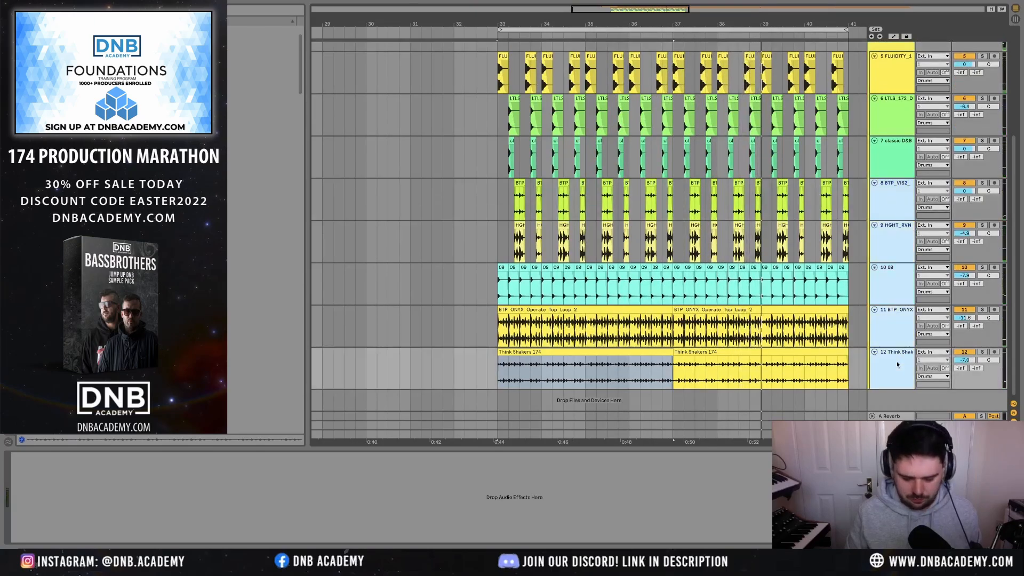
{"action": "key", "text": "ctrl+g"}
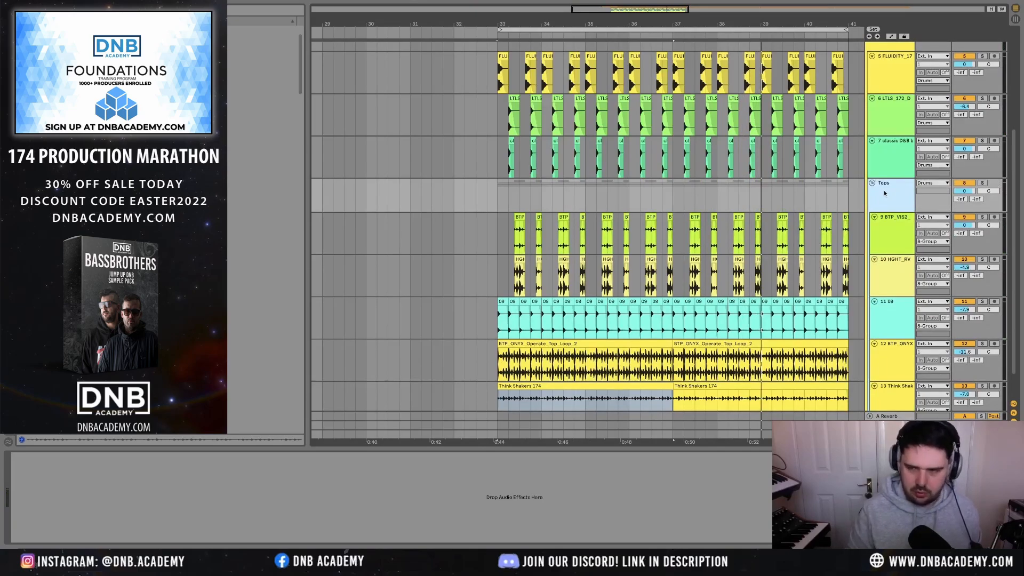
- Group the LTLS_172 and classic D&B tracks and name the group Snare
{"action": "left_click", "coordinate": [896, 154]}
{"action": "left_click", "coordinate": [892, 126], "text": "shift"}
{"action": "key", "text": "ctrl+g"}
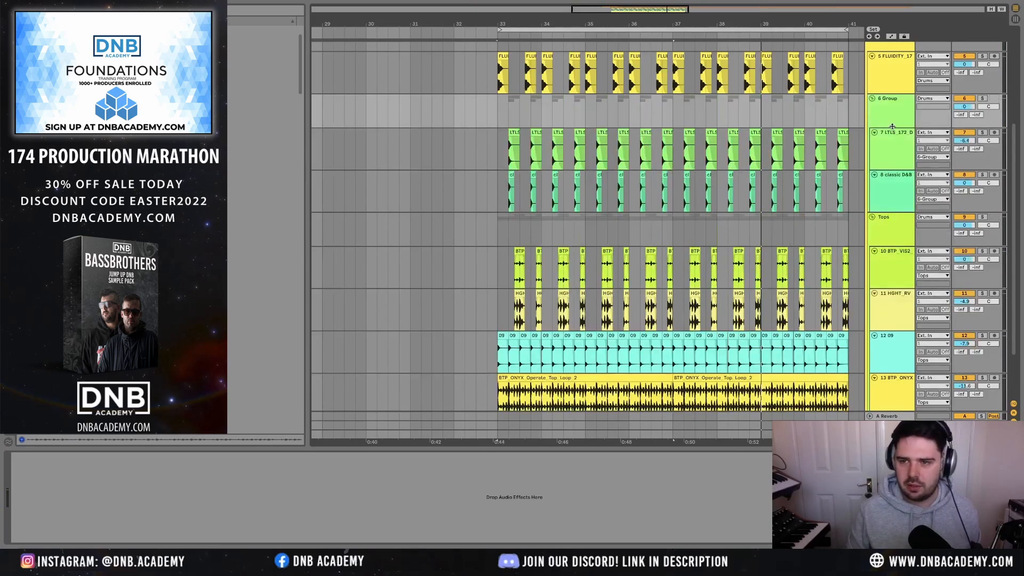
{"action": "type", "text": "Snare"}
{"action": "key", "text": "Return"}
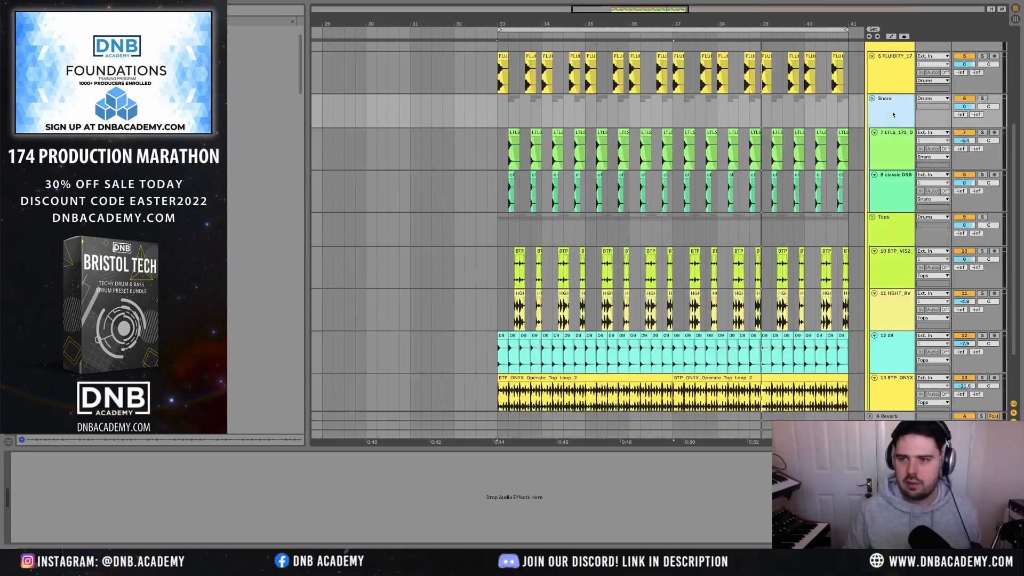
- Rename the FLUIDITY track as Kick
{"action": "left_click", "coordinate": [890, 77]}
{"action": "key", "text": "ctrl+r"}
{"action": "type", "text": "Kick"}
{"action": "key", "text": "Return"}
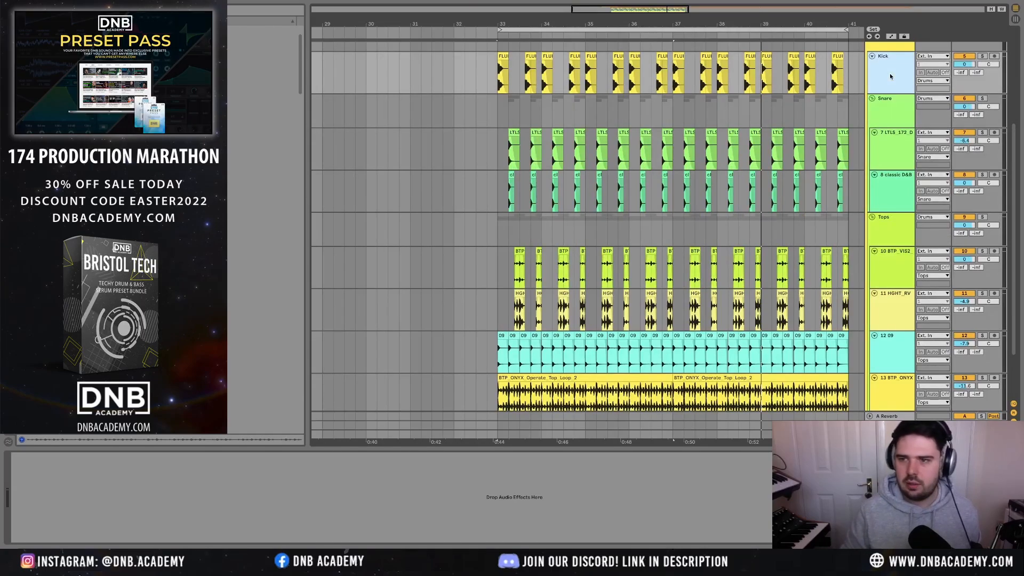
- Collapse the tracks inside Drums, colour the Drums group white and assign that colour to its grouped tracks and clips
{"action": "scroll", "coordinate": [886, 109], "scroll_direction": "up", "scroll_amount": 1}
{"action": "left_click", "coordinate": [871, 113], "text": "alt"}
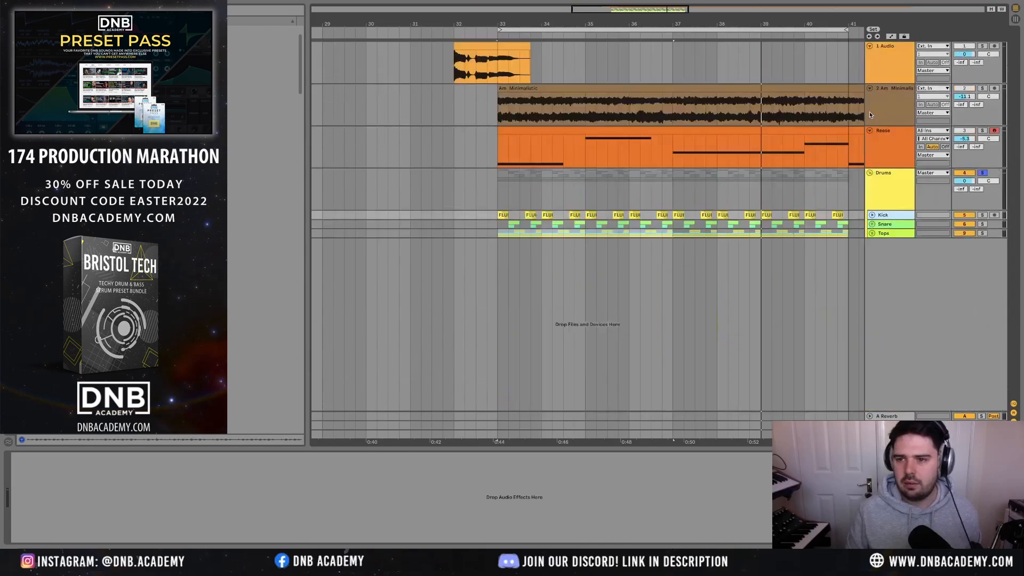
{"action": "right_click", "coordinate": [896, 182]}
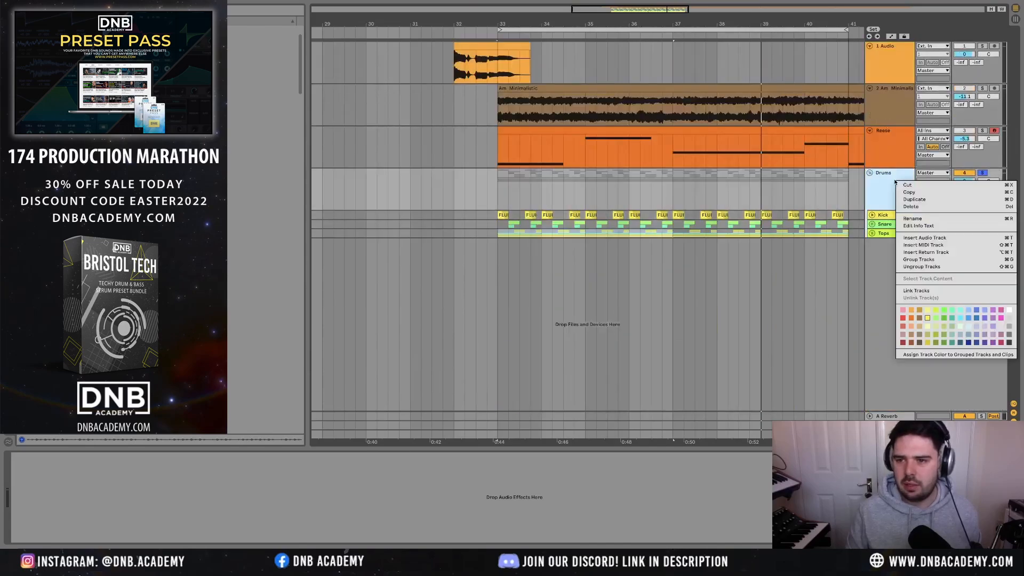
{"action": "left_click", "coordinate": [1010, 313]}
{"action": "right_click", "coordinate": [895, 193]}
{"action": "left_click", "coordinate": [949, 366]}
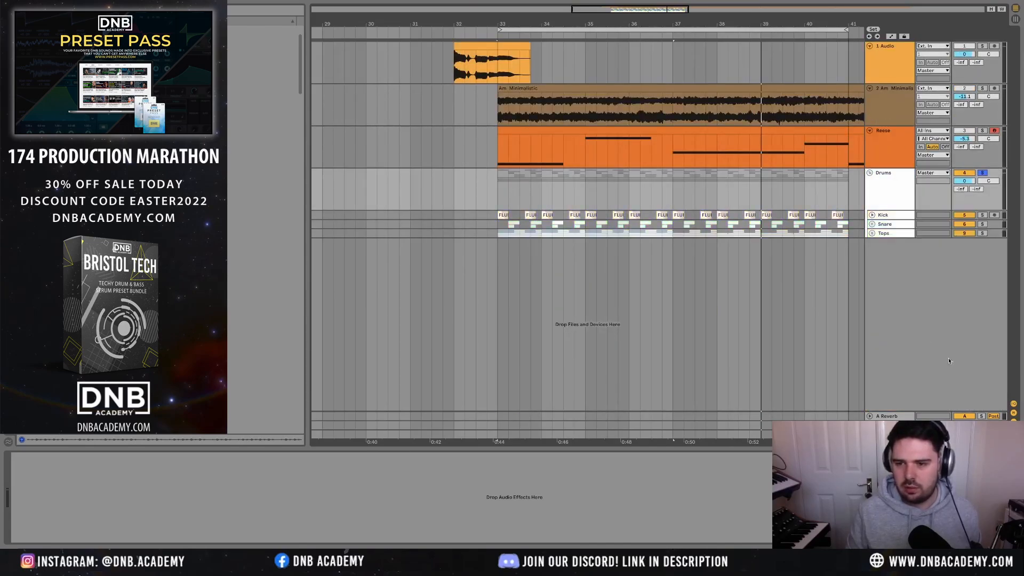
- Switch to the session mixer, play the drums and set the Tops group volume to -0.8 dB
{"action": "key", "text": "Tab"}
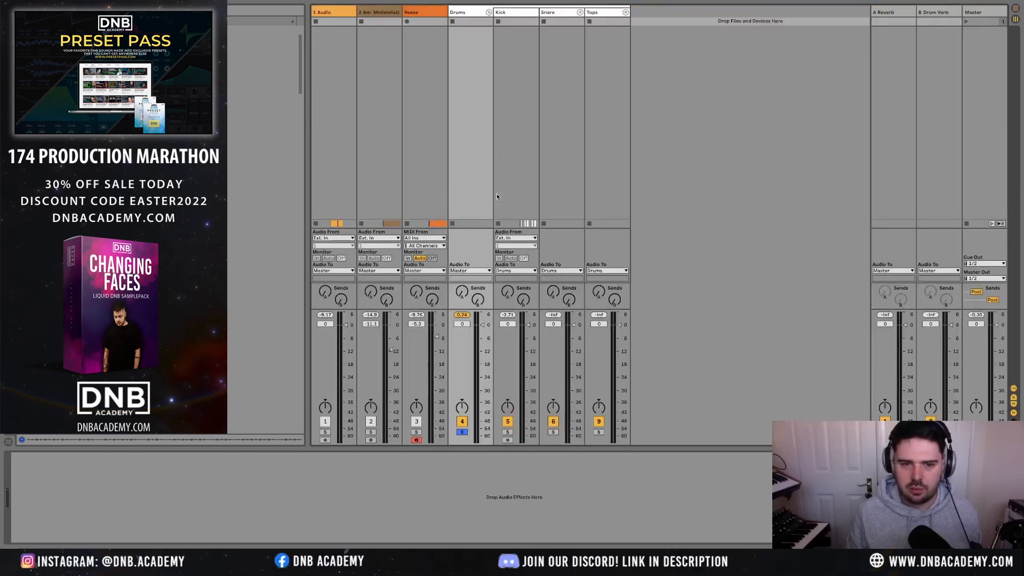
{"action": "key", "text": "space"}
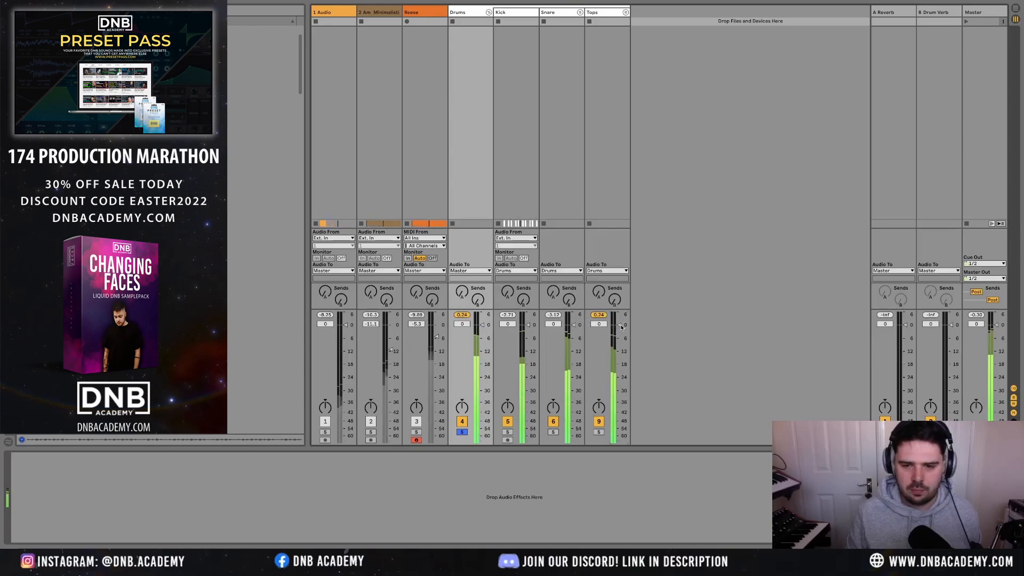
{"action": "left_click_drag", "start_coordinate": [618, 325], "coordinate": [619, 325]}
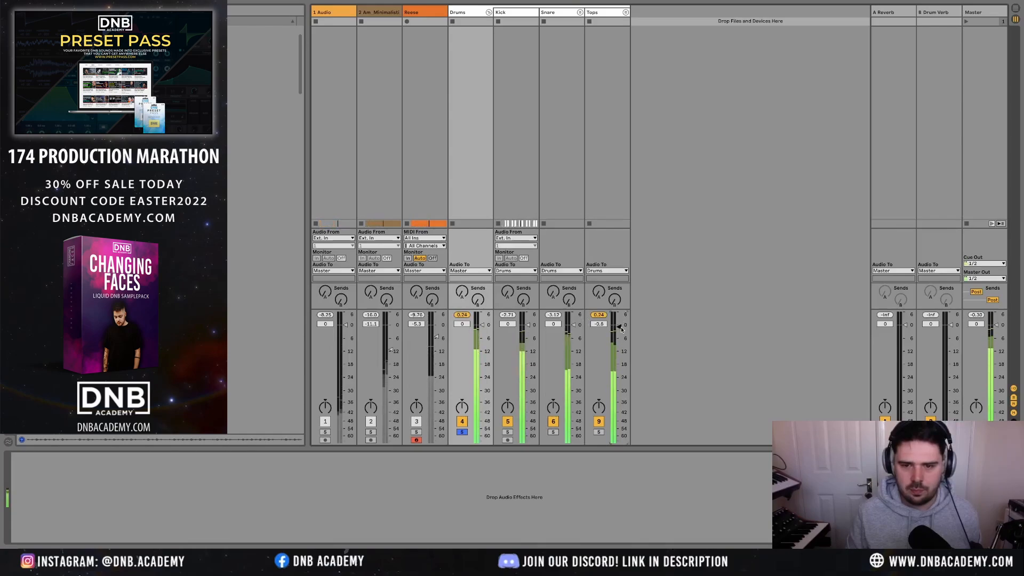
- Select the Tops group in the mixer and expand it to its individual tracks
{"action": "left_click", "coordinate": [510, 91]}
{"action": "left_click", "coordinate": [560, 59]}
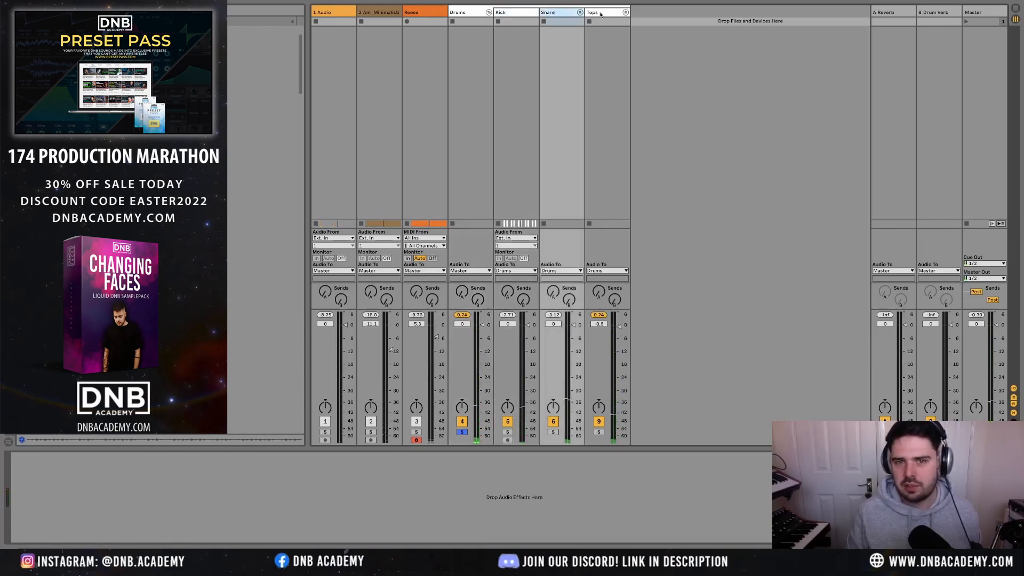
{"action": "left_click", "coordinate": [596, 21]}
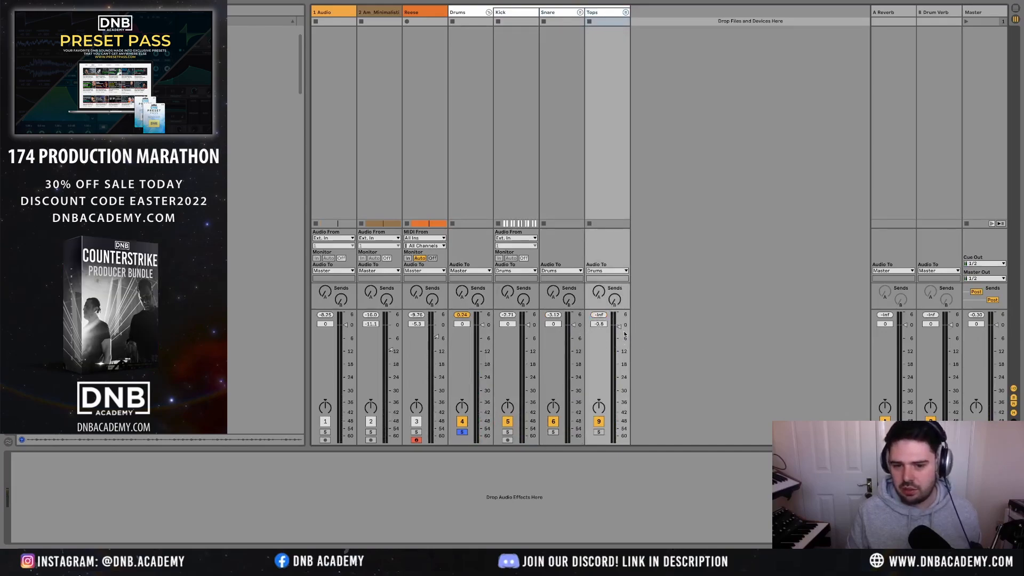
{"action": "left_click", "coordinate": [626, 13]}
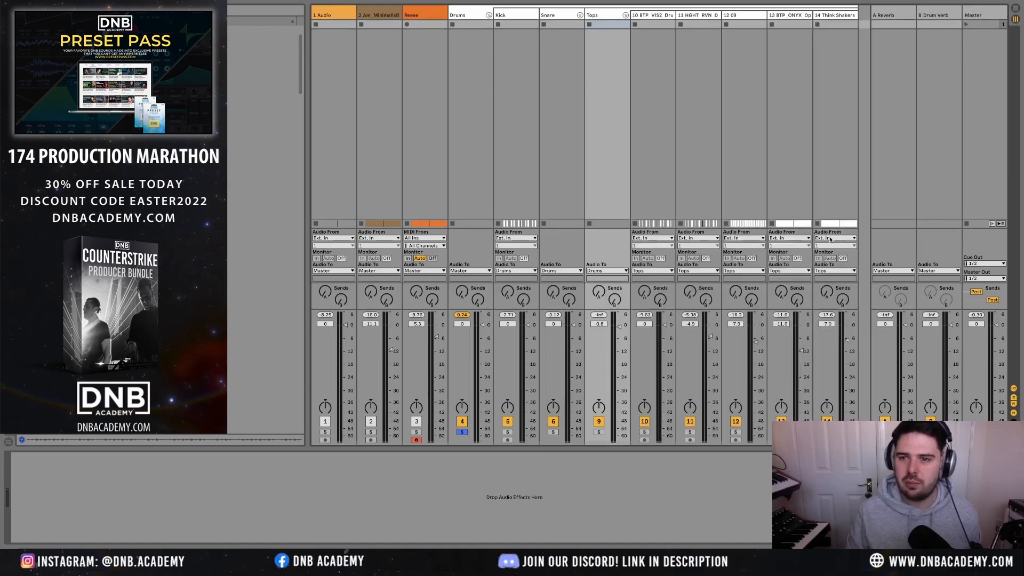
- Collapse the Tops group in the mixer and play the drums to check the group levels
{"action": "scroll", "coordinate": [767, 359], "scroll_direction": "right", "scroll_amount": 2}
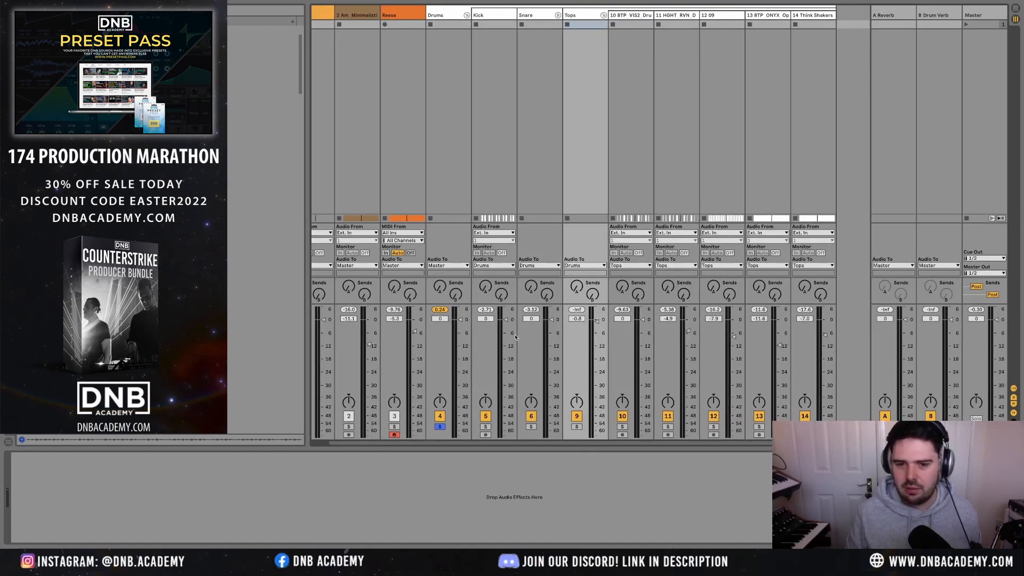
{"action": "left_click", "coordinate": [604, 15]}
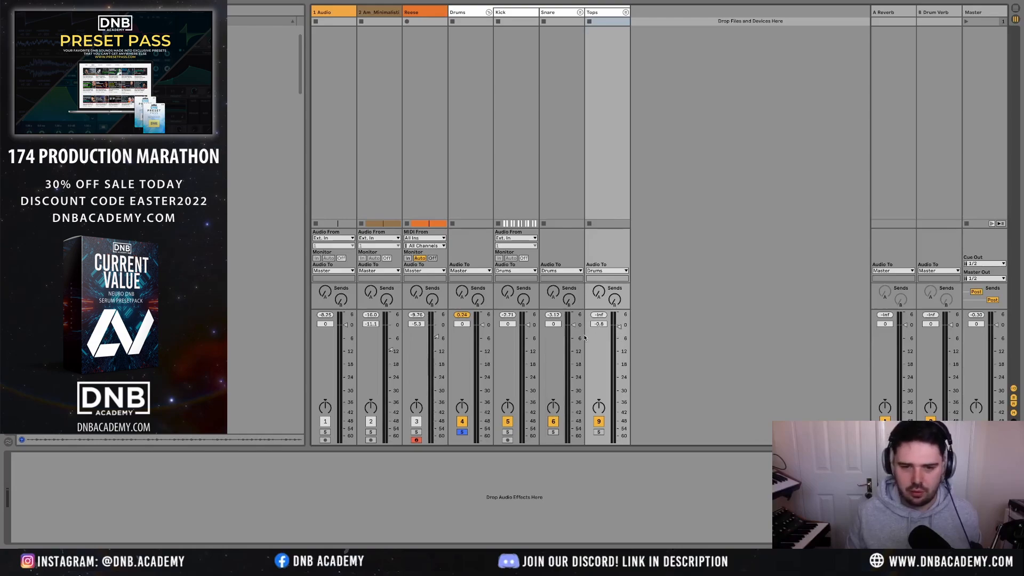
{"action": "key", "text": "space"}
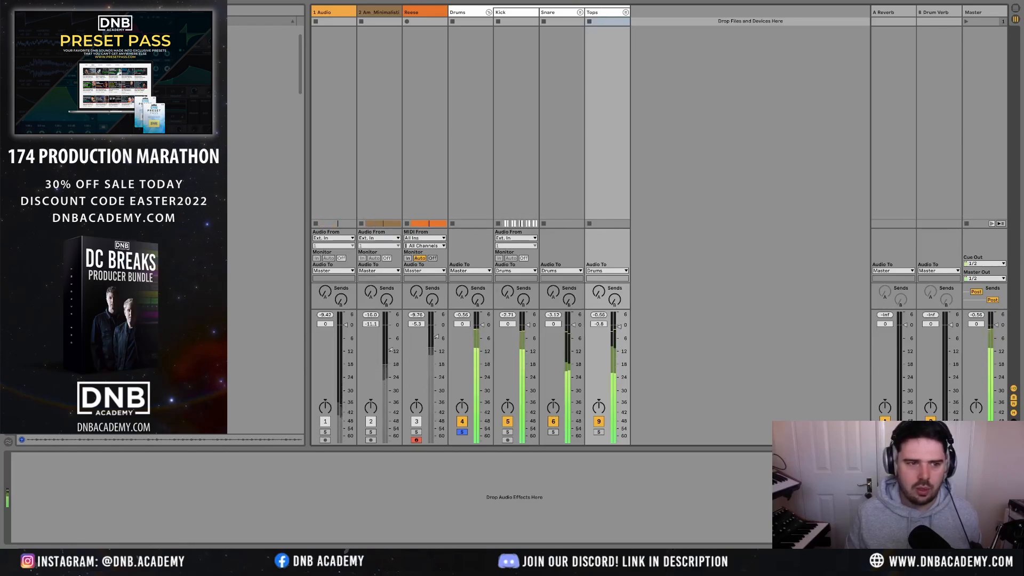
- Add the kHs Transient Shaper plug-in to the Tops group
{"action": "left_click", "coordinate": [608, 11]}
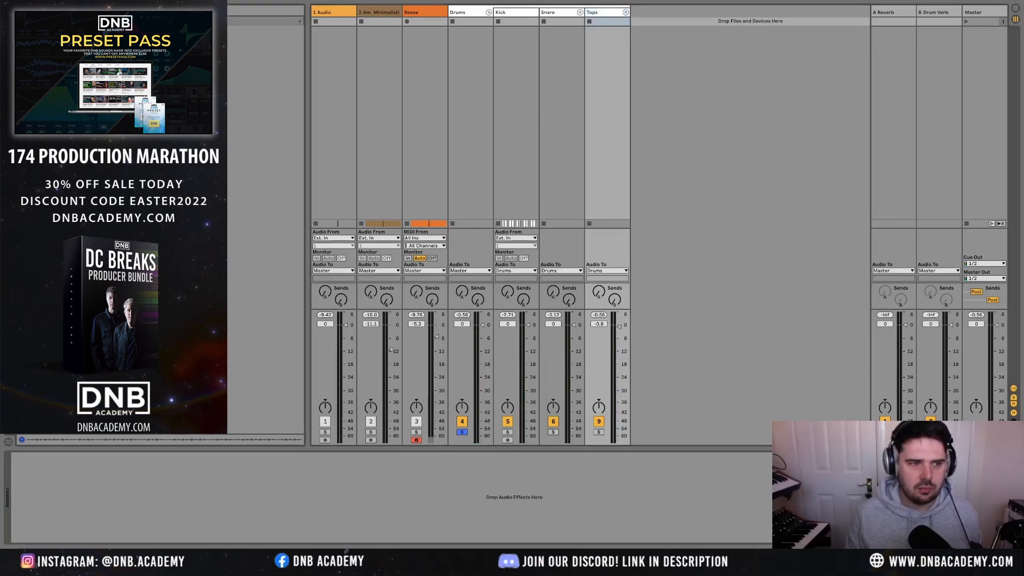
{"action": "left_click", "coordinate": [34, 31]}
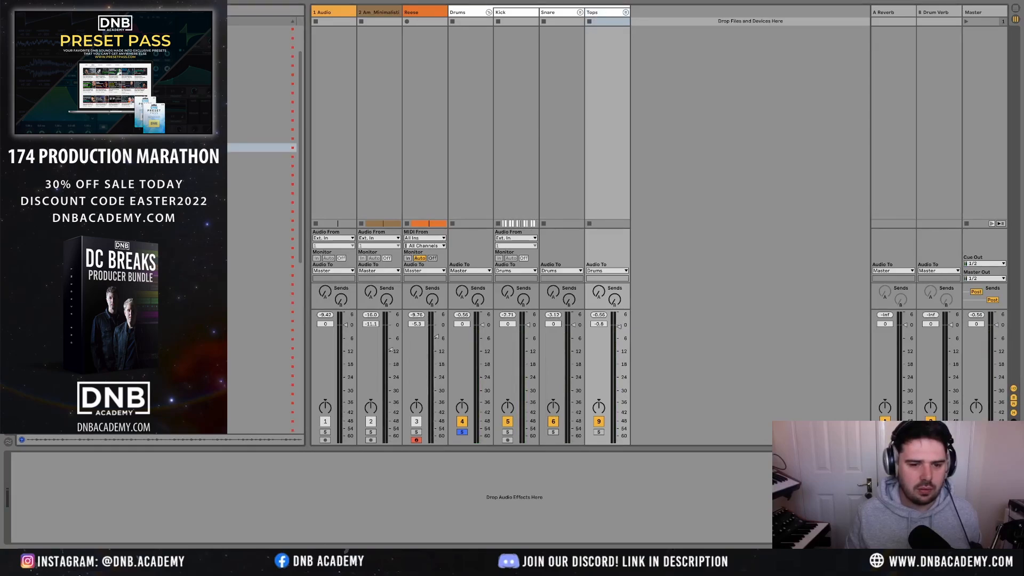
{"action": "scroll", "coordinate": [192, 229], "scroll_direction": "down", "scroll_amount": 10}
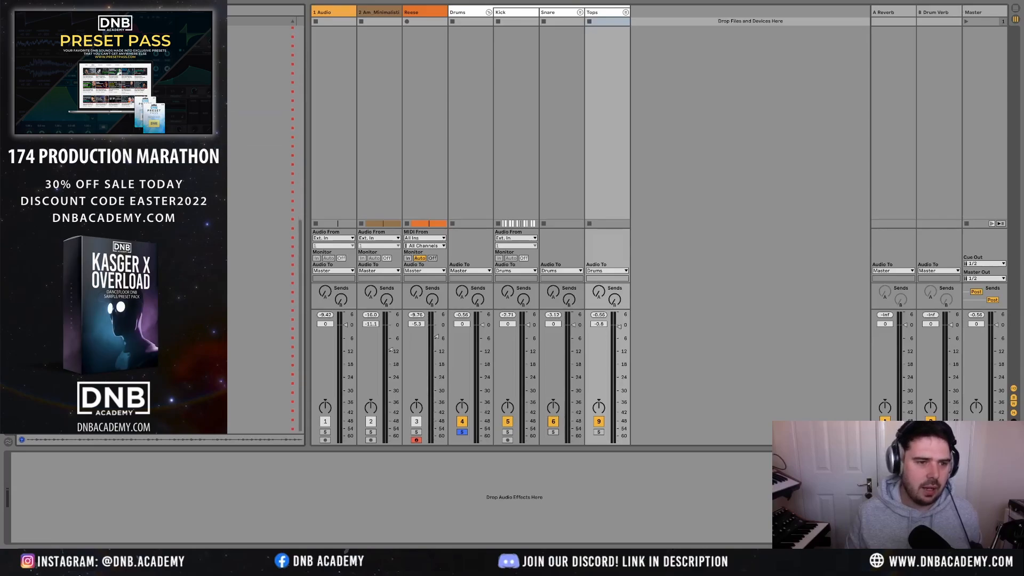
{"action": "scroll", "coordinate": [192, 229], "scroll_direction": "up", "scroll_amount": 3}
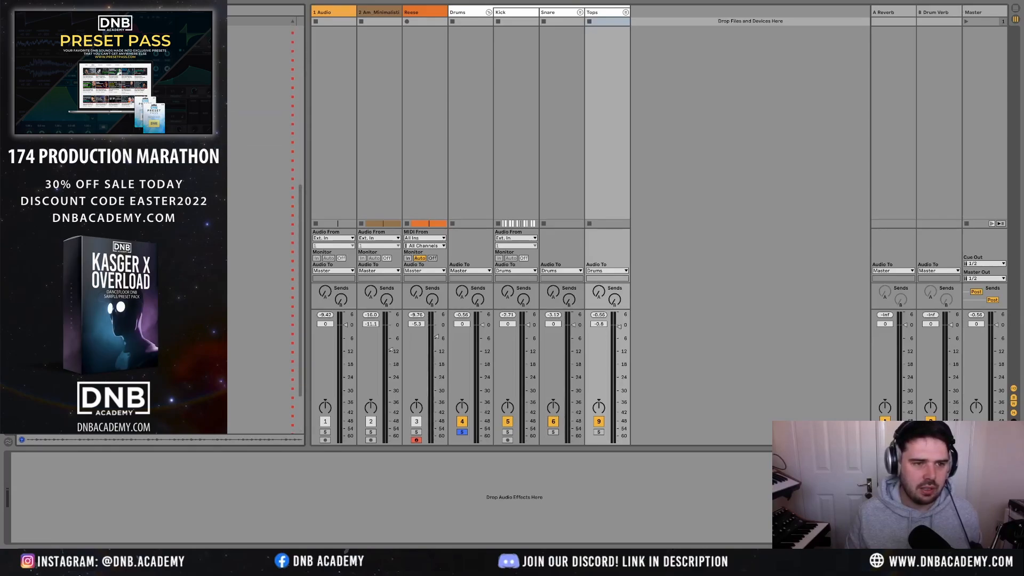
{"action": "left_click_drag", "start_coordinate": [182, 123], "coordinate": [594, 14]}
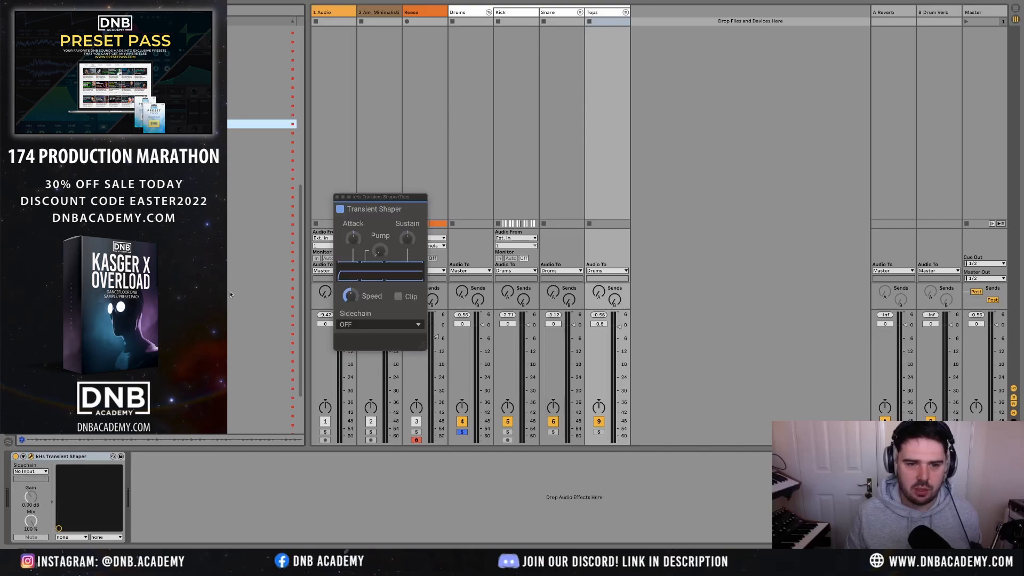
- Enlarge the Transient Shaper window and set its Sustain to -26 %
{"action": "left_click_drag", "start_coordinate": [407, 199], "coordinate": [489, 213]}
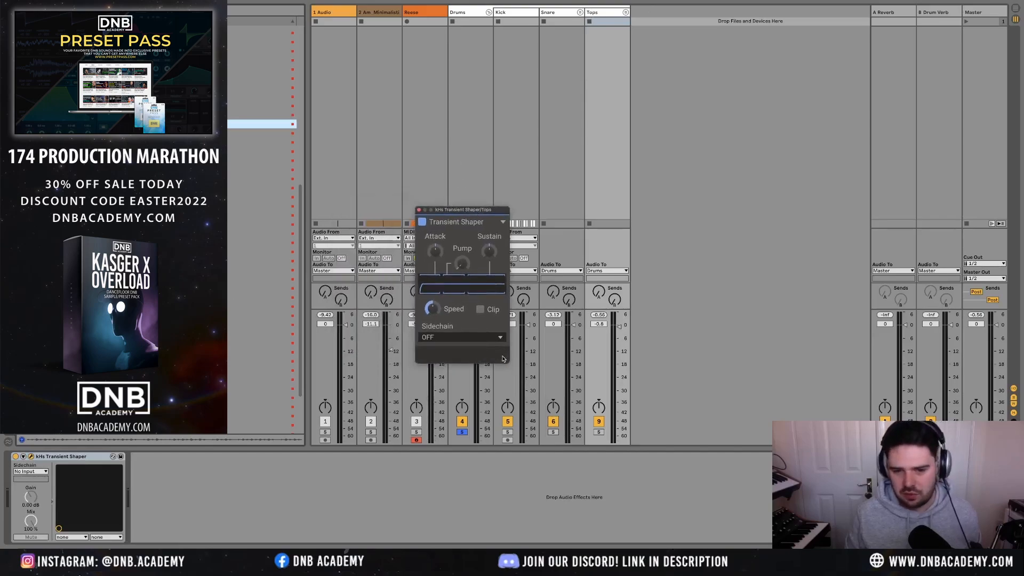
{"action": "left_click_drag", "start_coordinate": [507, 364], "coordinate": [527, 393]}
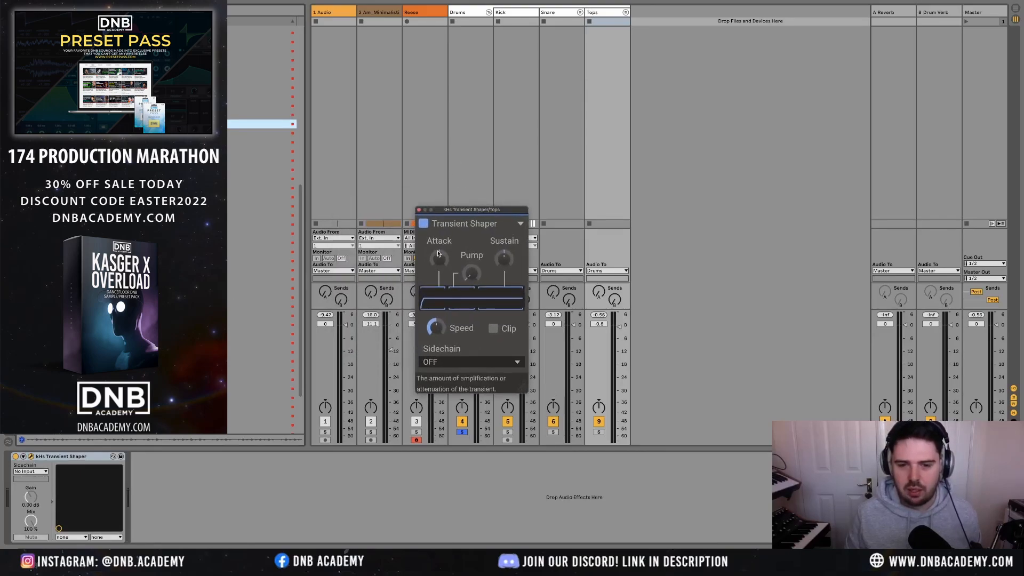
{"action": "left_click_drag", "start_coordinate": [503, 258], "coordinate": [503, 262]}
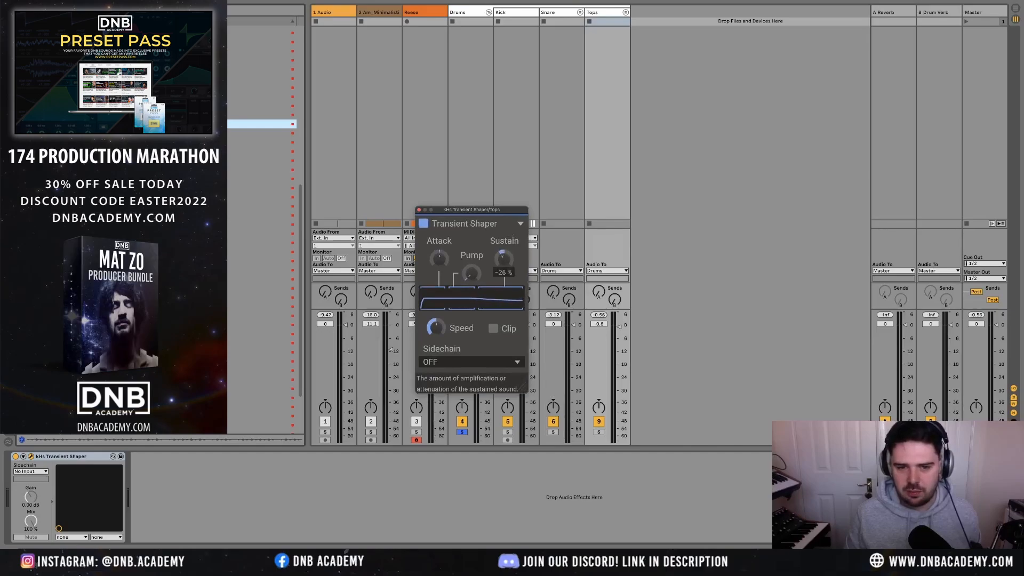
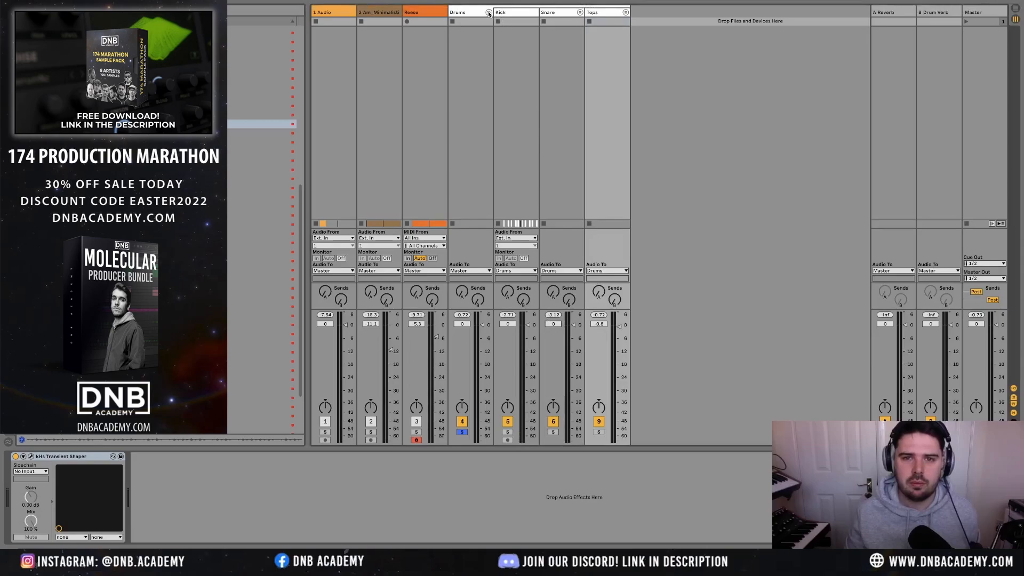
- Return to the arrangement and expand the Drums group to its Kick, Snare and Tops rows
{"action": "left_click", "coordinate": [488, 13]}
{"action": "key", "text": "Tab"}
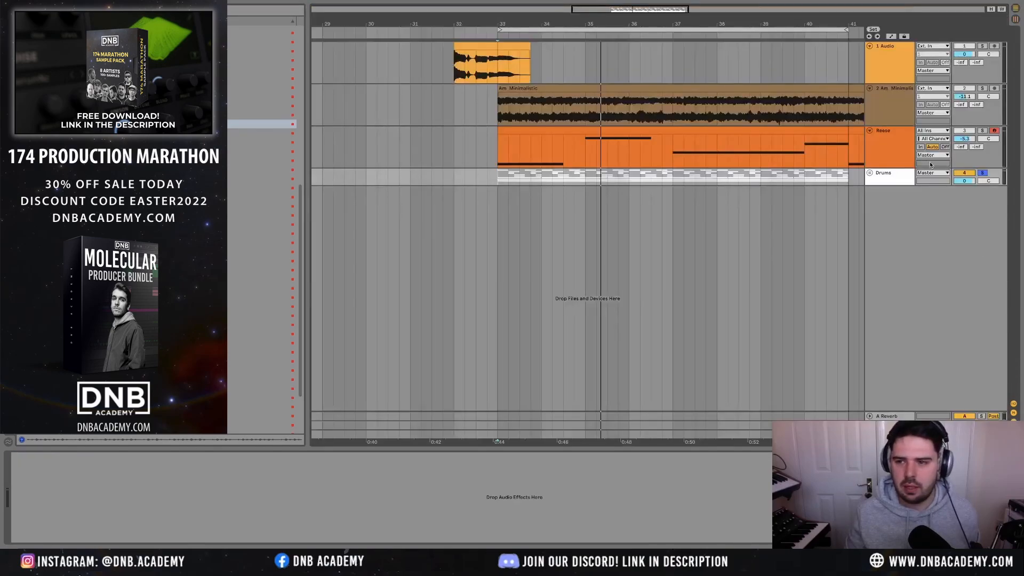
{"action": "left_click", "coordinate": [870, 172]}
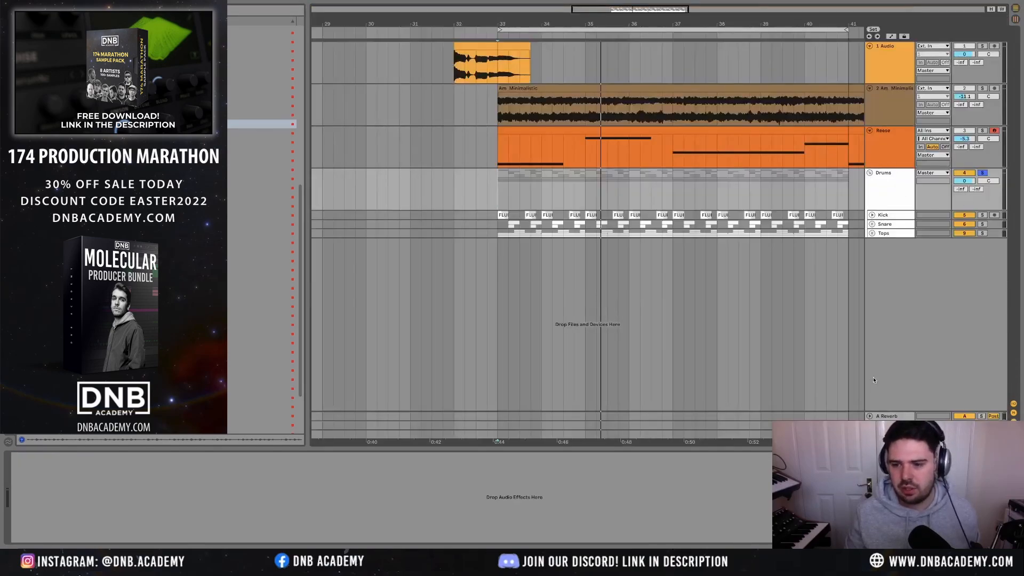
- Examine the ValhallaRoom and Pro-Q 3 settings on the Drum Verb return, and close both plug-in windows
{"action": "left_click", "coordinate": [887, 425]}
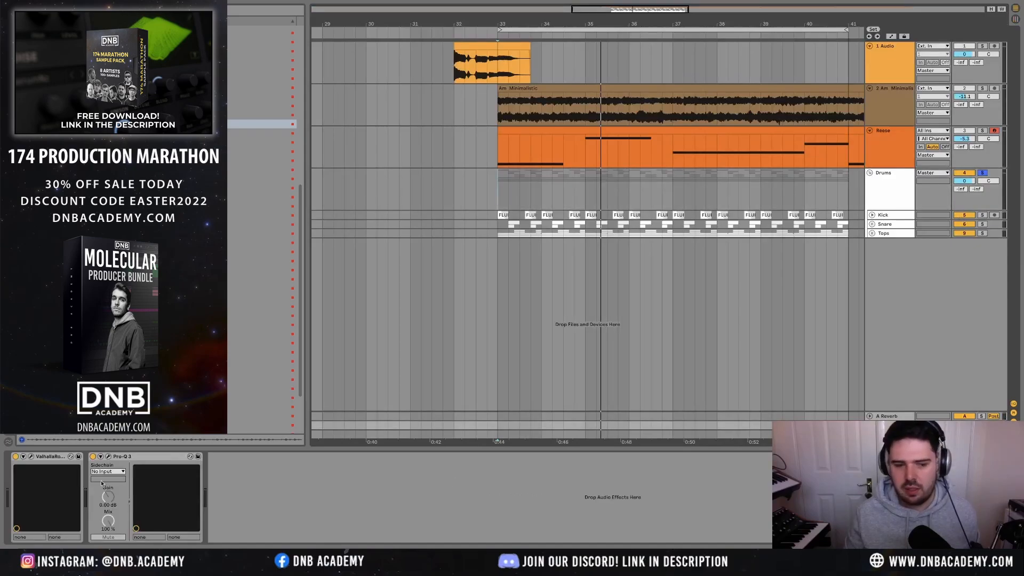
{"action": "left_click", "coordinate": [31, 457]}
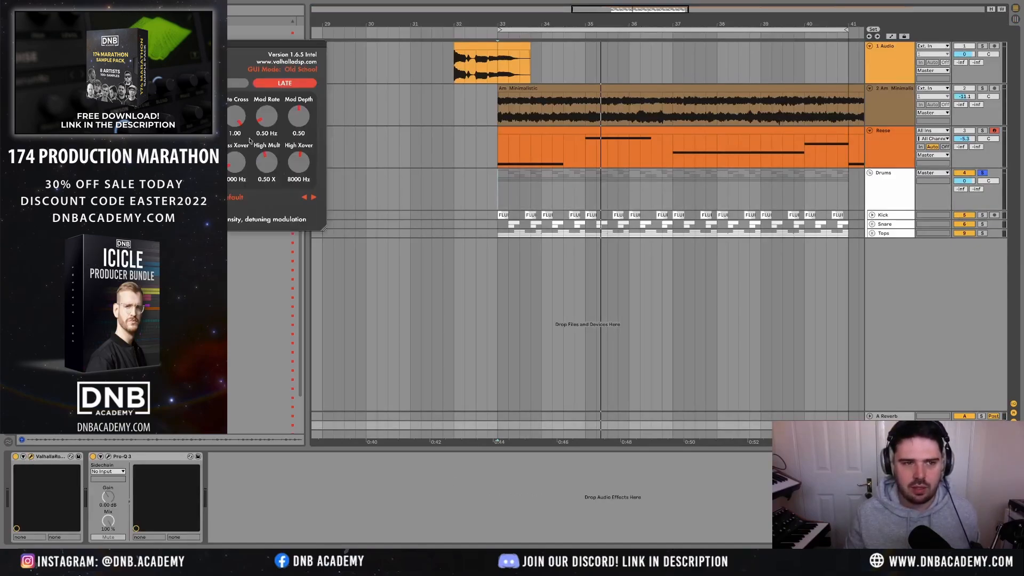
{"action": "left_click_drag", "start_coordinate": [185, 43], "coordinate": [345, 48]}
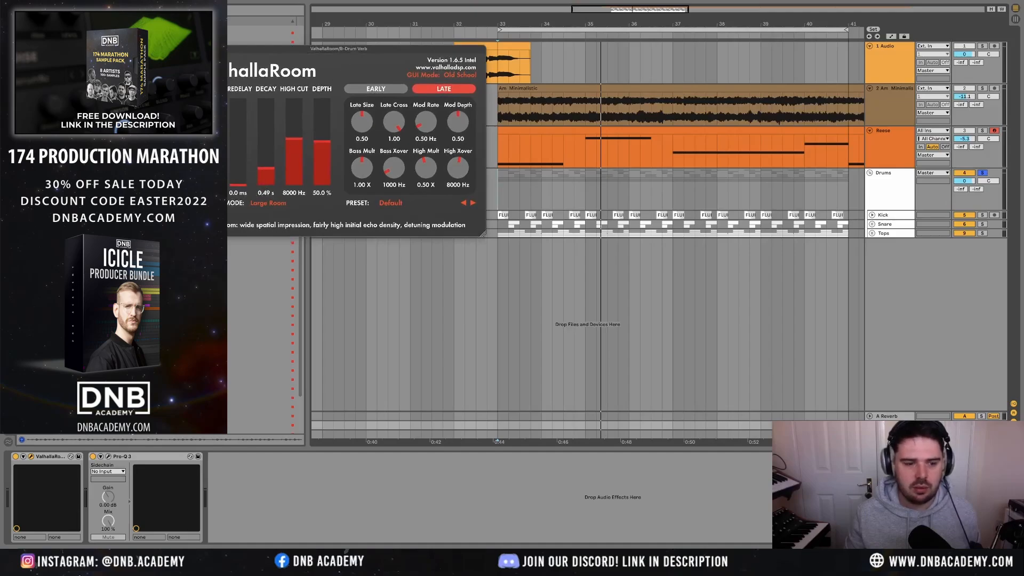
{"action": "left_click", "coordinate": [109, 458]}
{"action": "left_click_drag", "start_coordinate": [412, 162], "coordinate": [608, 172]}
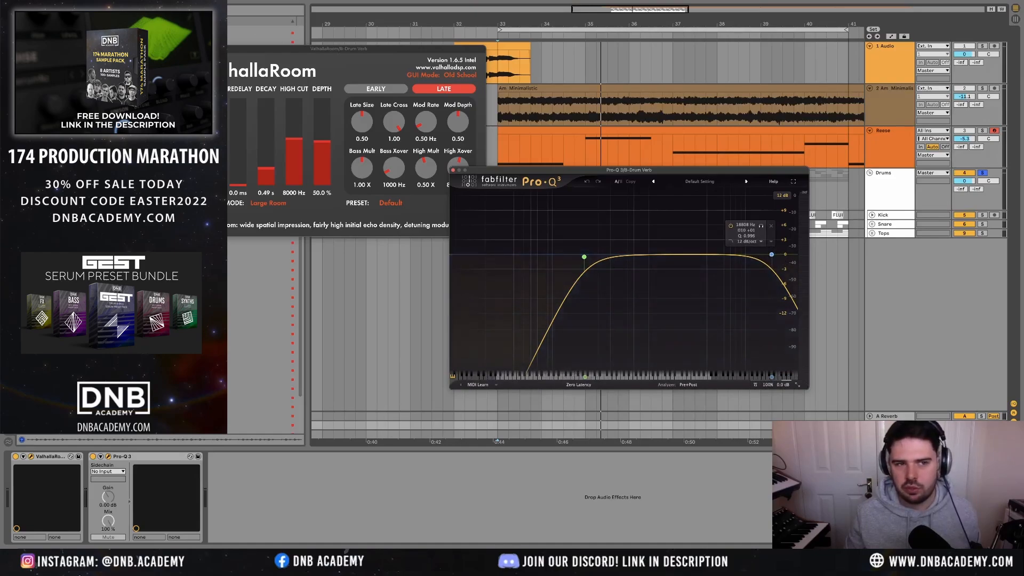
{"action": "left_click", "coordinate": [195, 49]}
{"action": "left_click", "coordinate": [452, 171]}
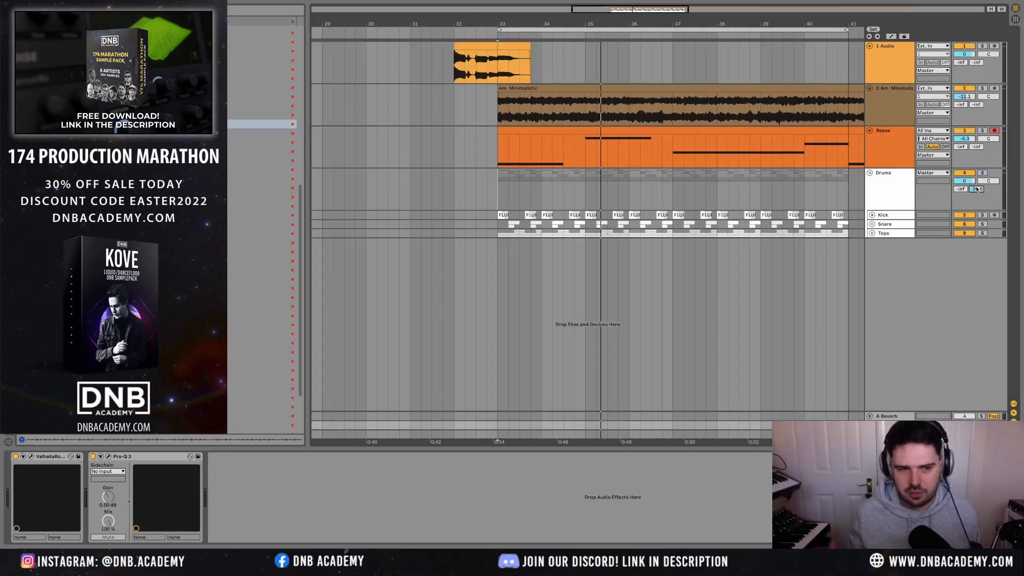
- Play the soloed drums from bar 33 and adjust the Drums group's send to the Drum Verb return
{"action": "key", "text": "space"}
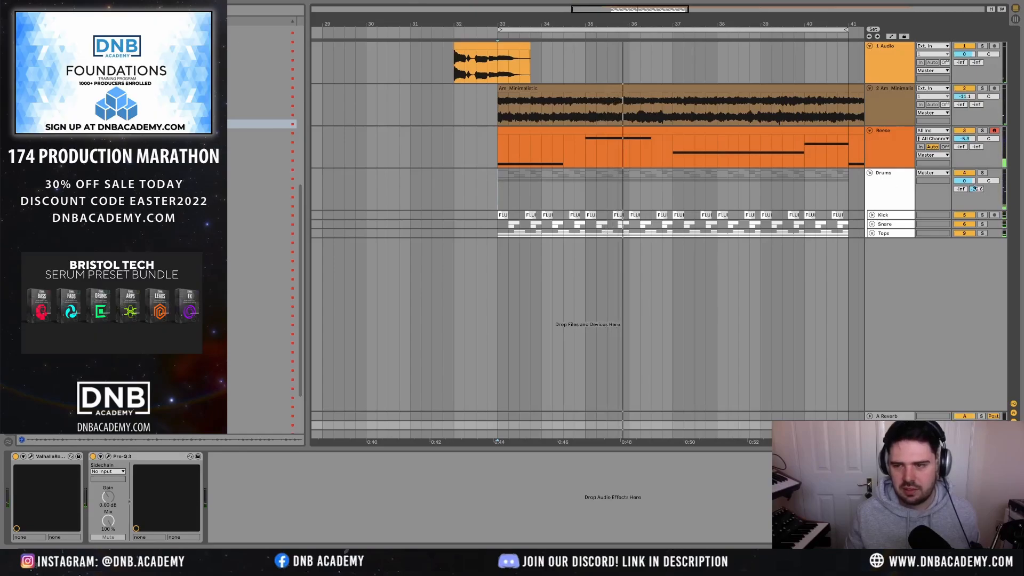
{"action": "left_click", "coordinate": [891, 188]}
{"action": "key", "text": "space"}
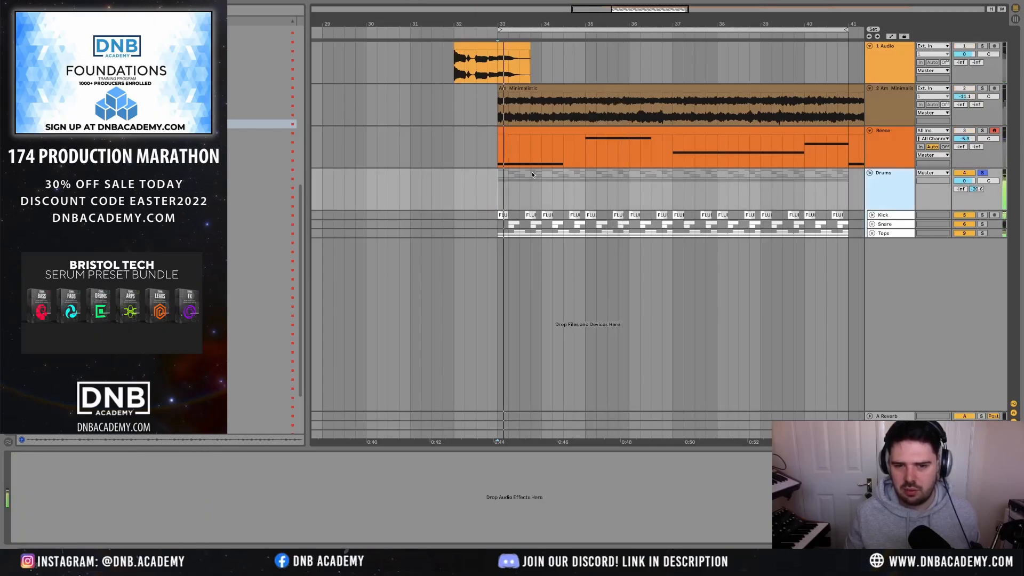
{"action": "left_click", "coordinate": [828, 368]}
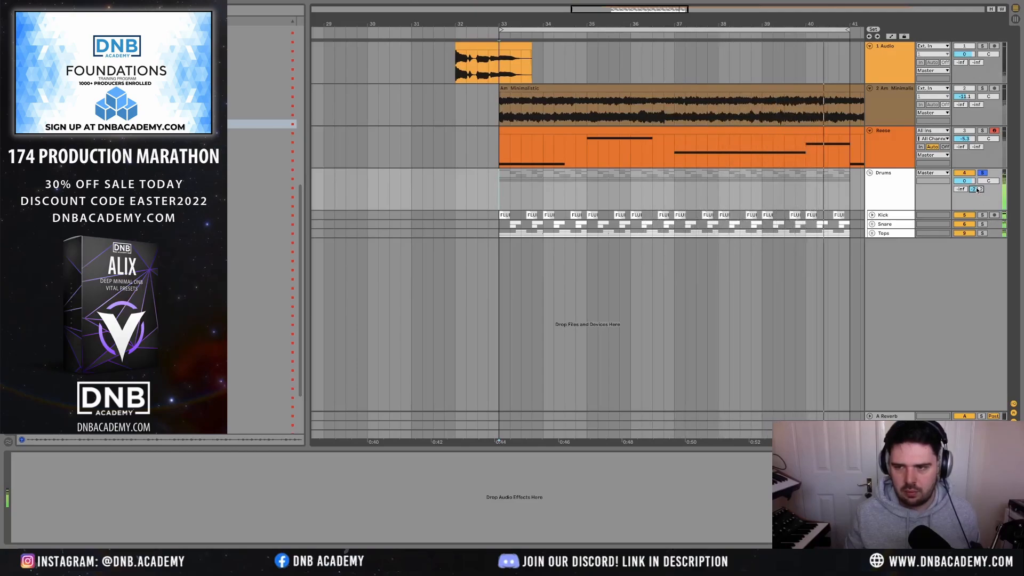
- Play the full mix from bar 32 and duplicate the Drums section from bars 33 to 41 three times, up to bar 65
{"action": "left_click_drag", "start_coordinate": [454, 199], "coordinate": [454, 97]}
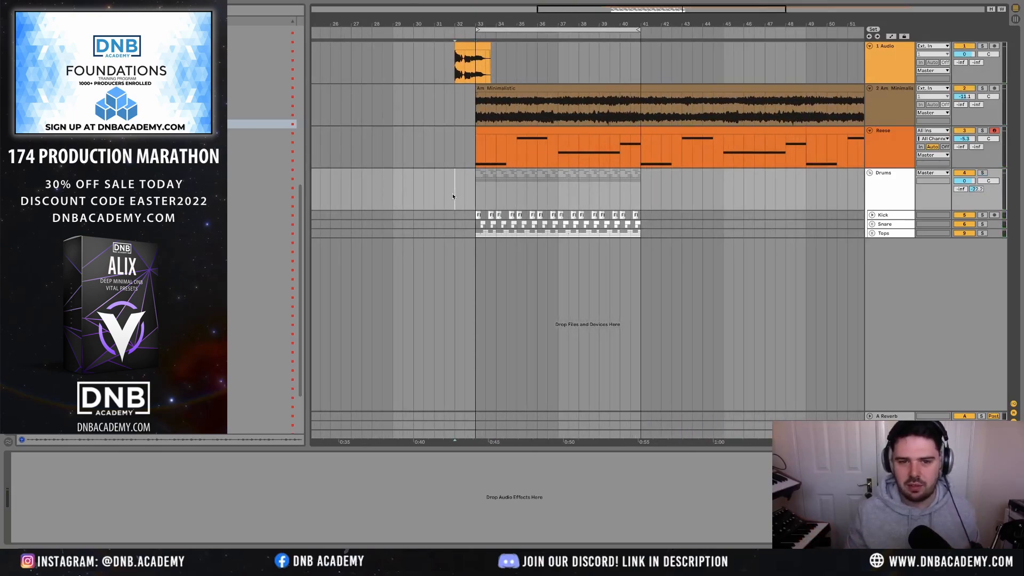
{"action": "key", "text": "space"}
{"action": "scroll", "coordinate": [468, 199], "scroll_direction": "down", "scroll_amount": 5}
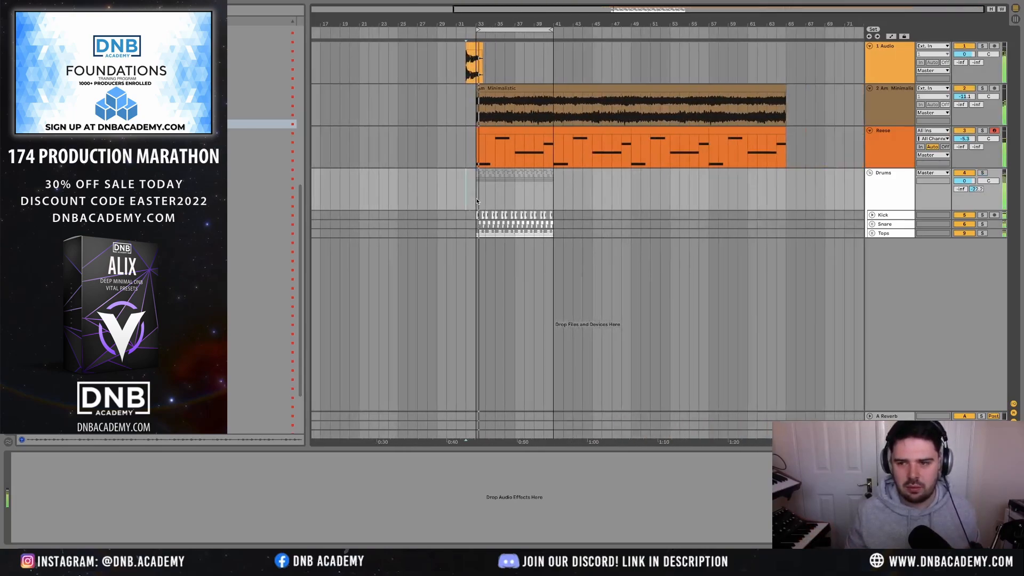
{"action": "left_click_drag", "start_coordinate": [476, 202], "coordinate": [553, 196]}
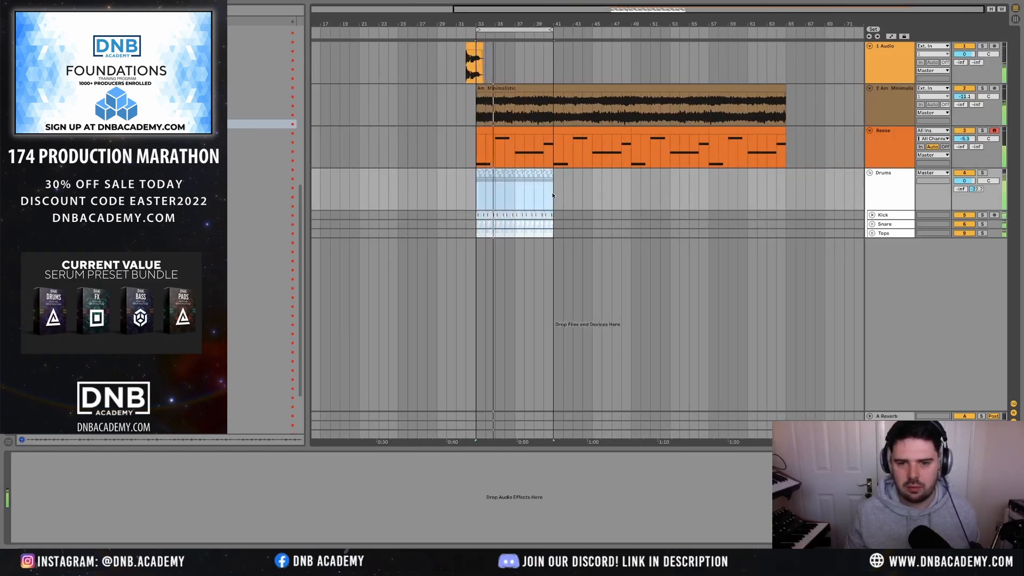
{"action": "key", "text": "ctrl+d"}
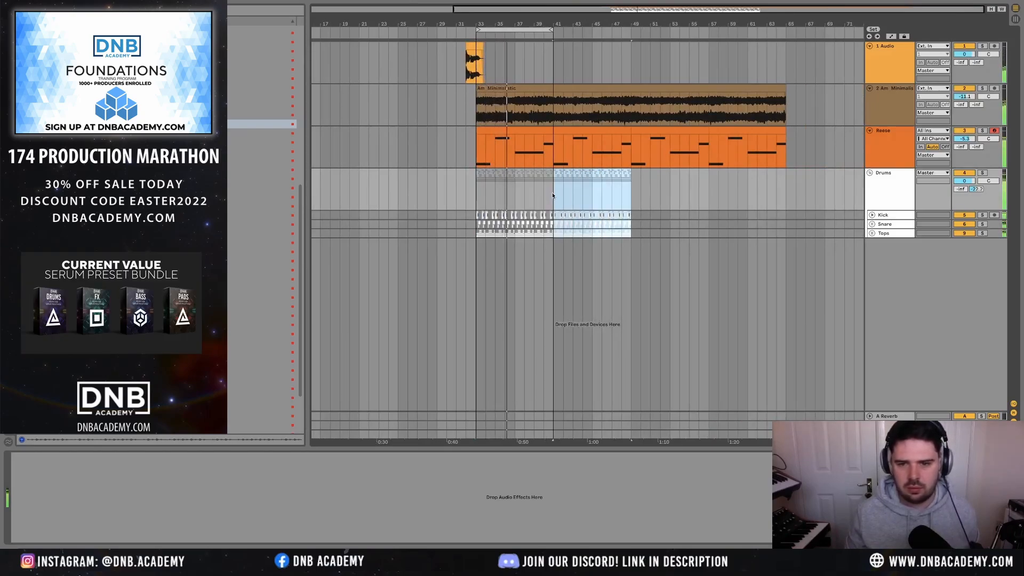
{"action": "key", "text": "ctrl+d"}
{"action": "key", "text": "ctrl+d"}
- Lower the EQ Eight band 4 high-cut frequency on the Minimalistic track
{"action": "left_click", "coordinate": [895, 102]}
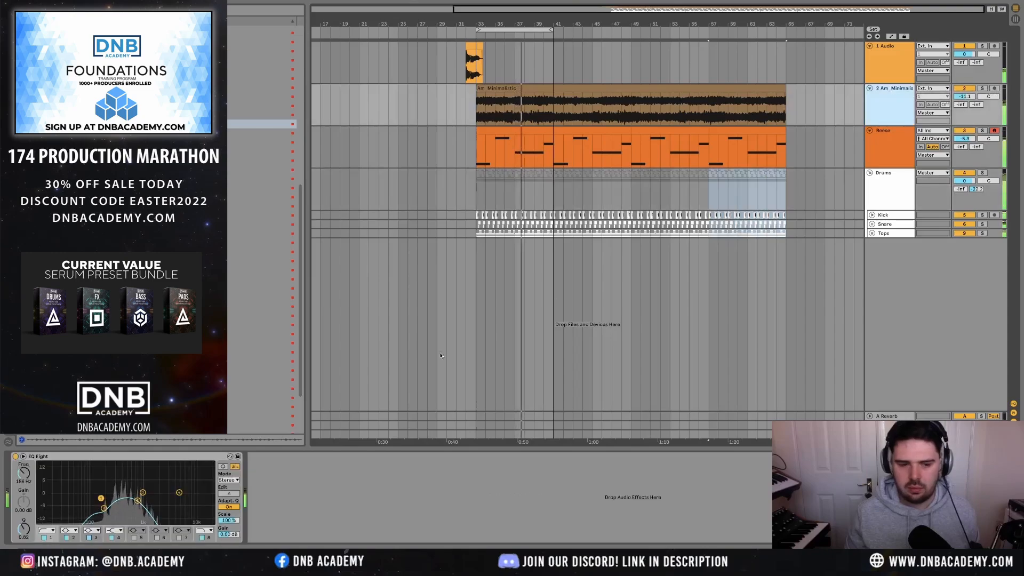
{"action": "left_click_drag", "start_coordinate": [138, 500], "coordinate": [121, 500]}
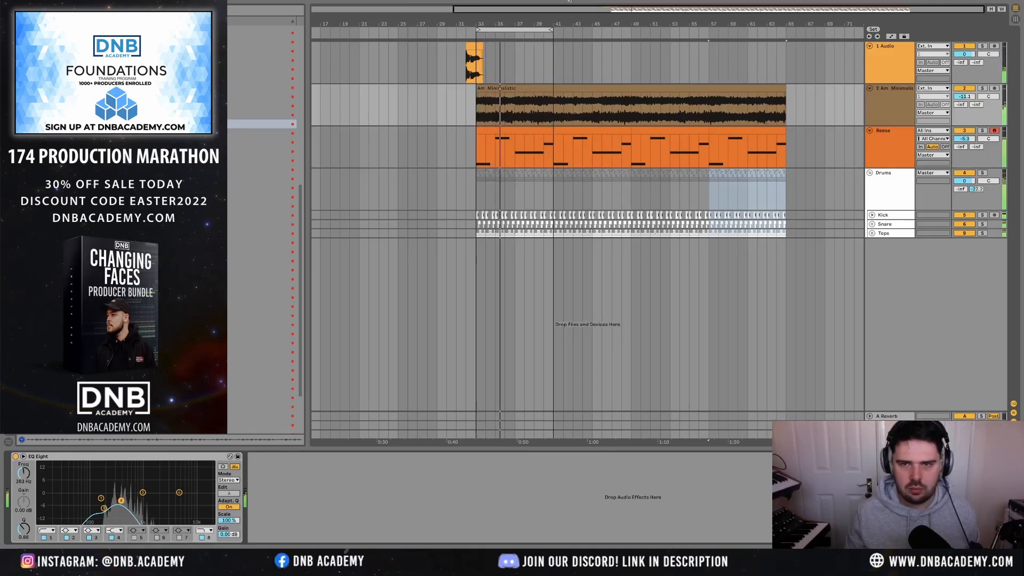
{"action": "left_click", "coordinate": [893, 142]}
- Add a Glue Compressor to the Drums group
{"action": "left_click", "coordinate": [892, 184]}
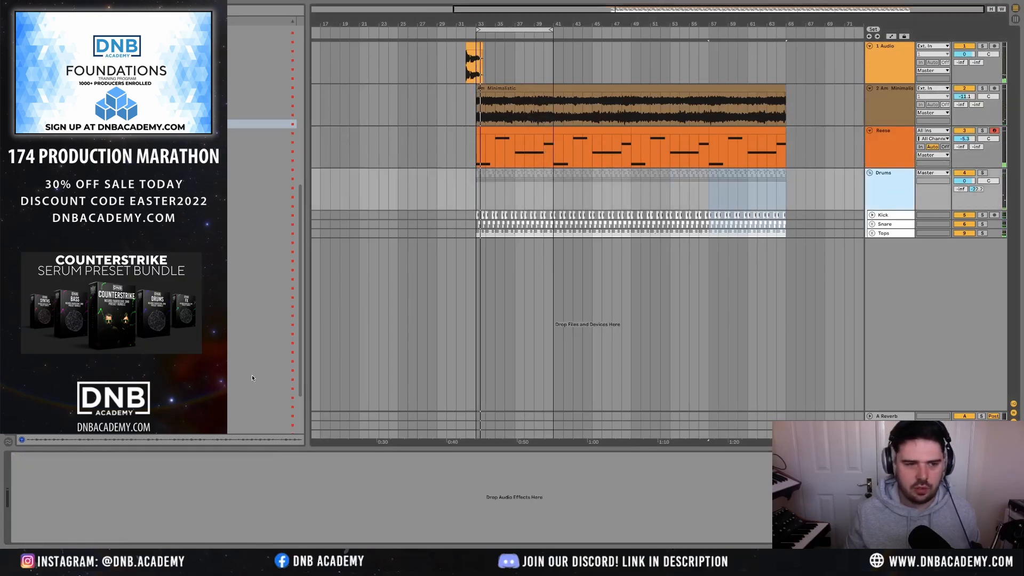
{"action": "left_click", "coordinate": [160, 124]}
{"action": "scroll", "coordinate": [160, 182], "scroll_direction": "up", "scroll_amount": 10}
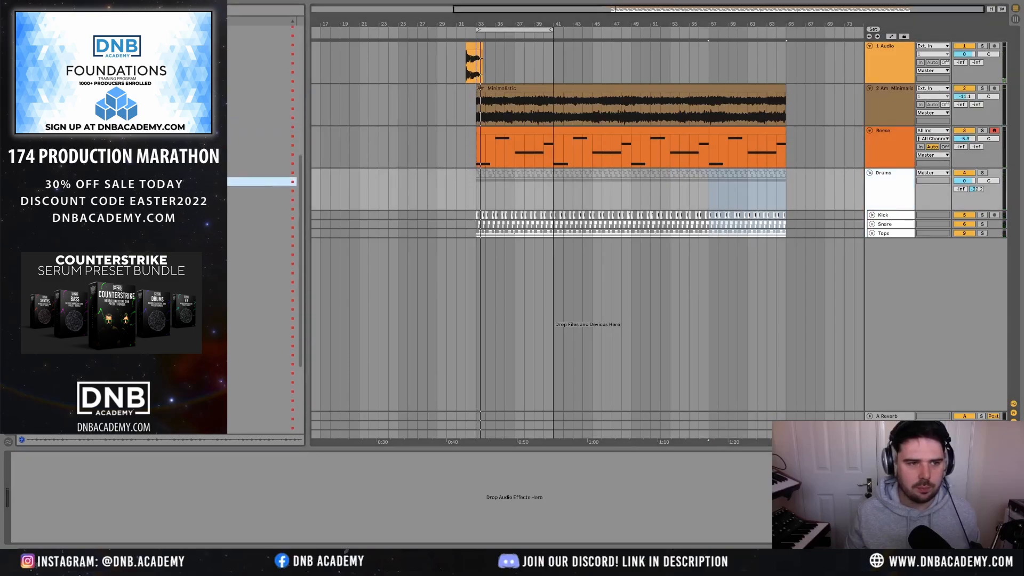
{"action": "double_click", "coordinate": [158, 102]}
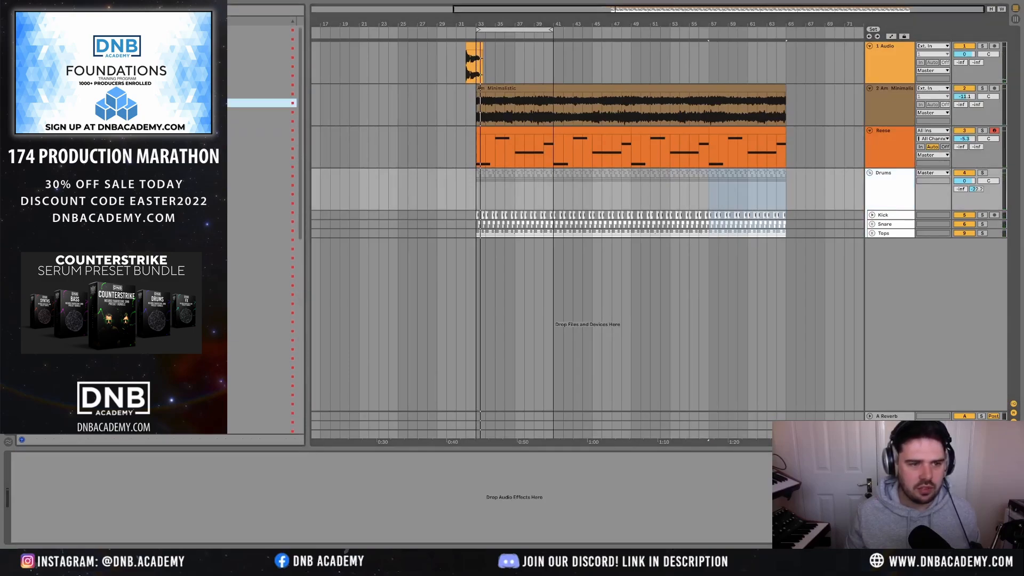
{"action": "left_click", "coordinate": [887, 223]}
{"action": "left_click", "coordinate": [892, 216]}
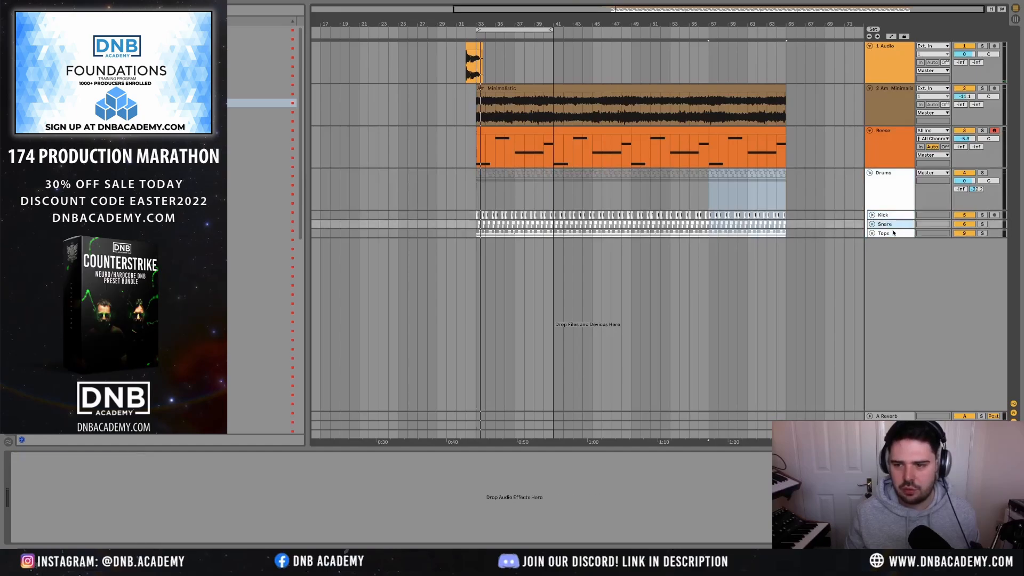
{"action": "left_click", "coordinate": [889, 204]}
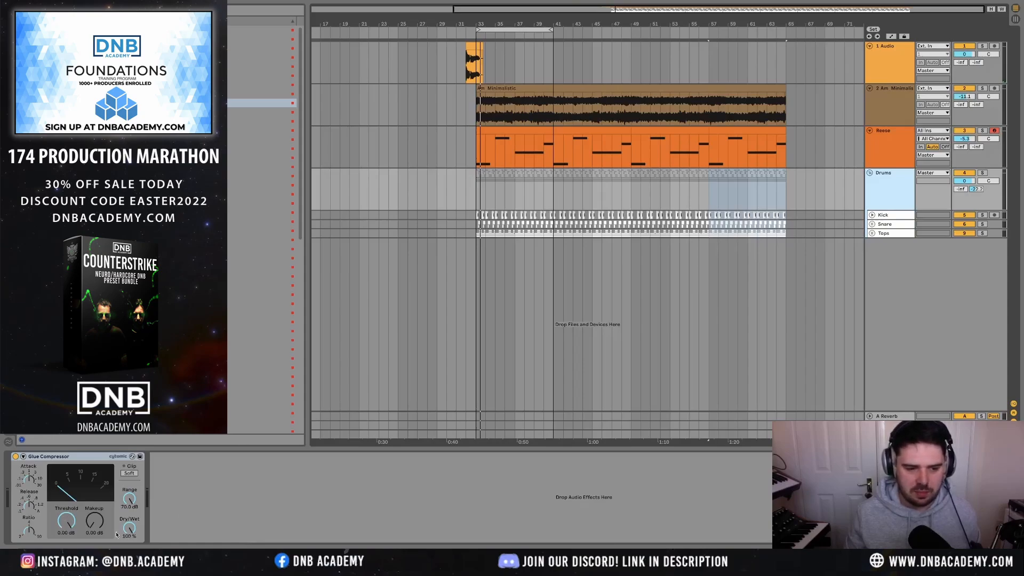
- Play the soloed Drums group from bar 33 and lower its Glue Compressor threshold to about -11.4 dB
{"action": "key", "text": "space"}
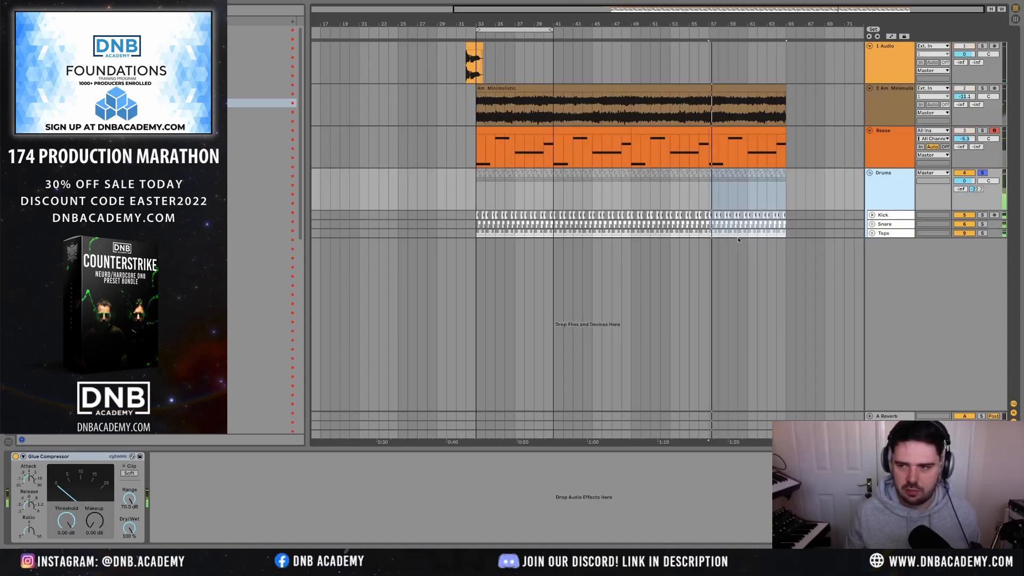
{"action": "left_click", "coordinate": [472, 200]}
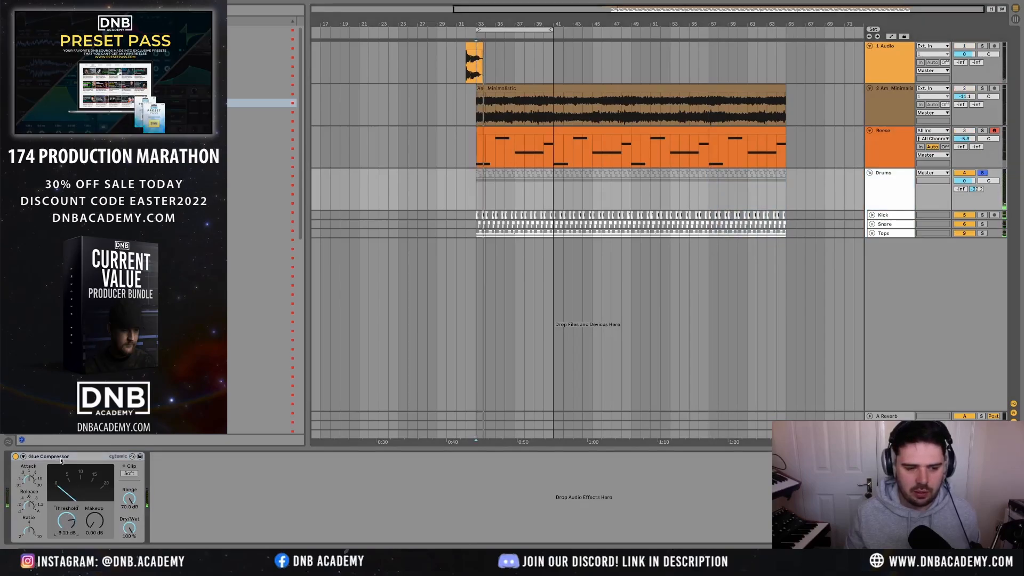
{"action": "left_click_drag", "start_coordinate": [60, 519], "coordinate": [65, 526]}
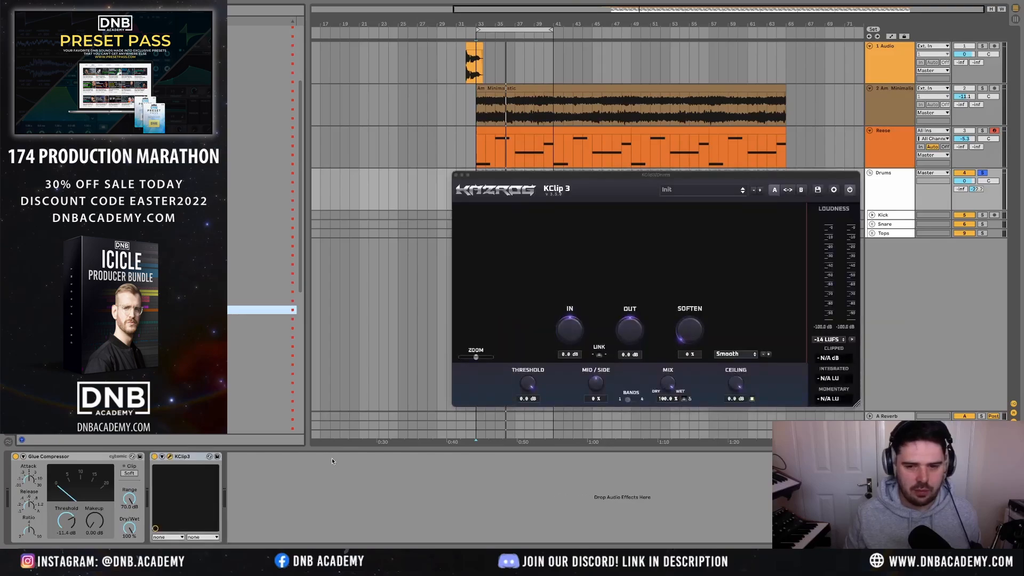
- Add KClip 3 after the Glue Compressor on the Drums group and raise its input gain while playing from bar 33
{"action": "left_click_drag", "start_coordinate": [671, 178], "coordinate": [526, 199]}
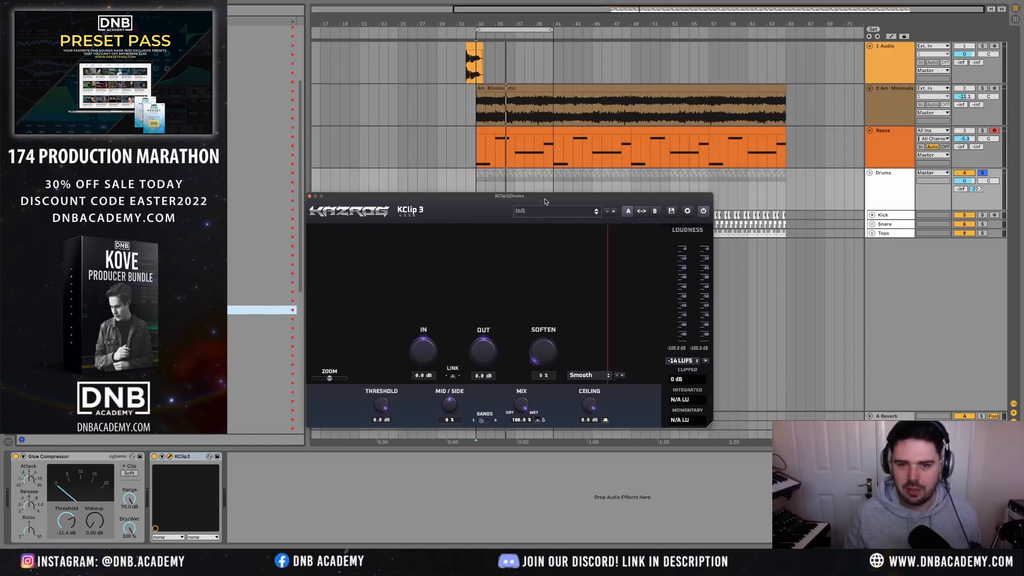
{"action": "left_click_drag", "start_coordinate": [544, 201], "coordinate": [574, 265]}
{"action": "left_click", "coordinate": [476, 211]}
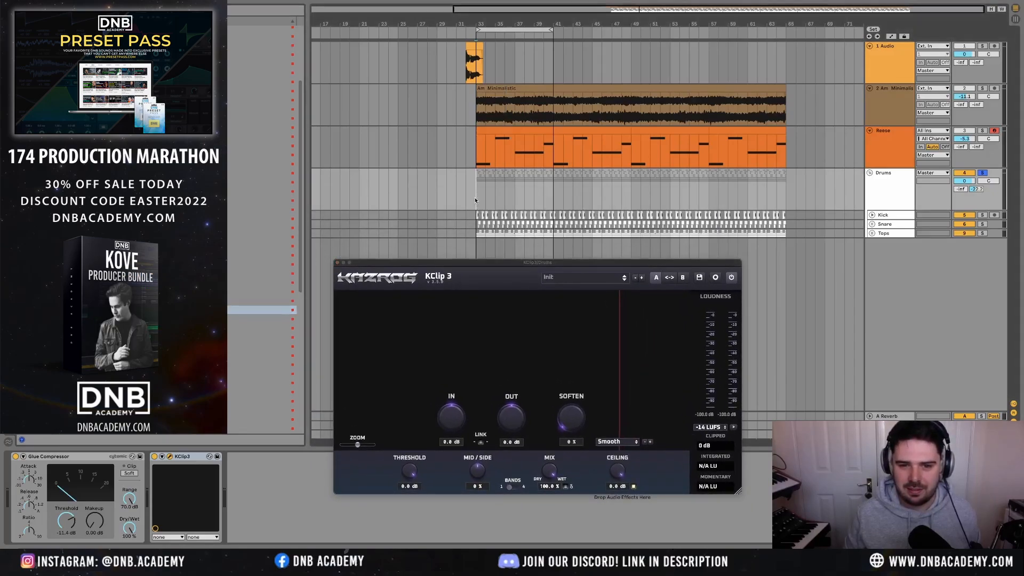
{"action": "key", "text": "space"}
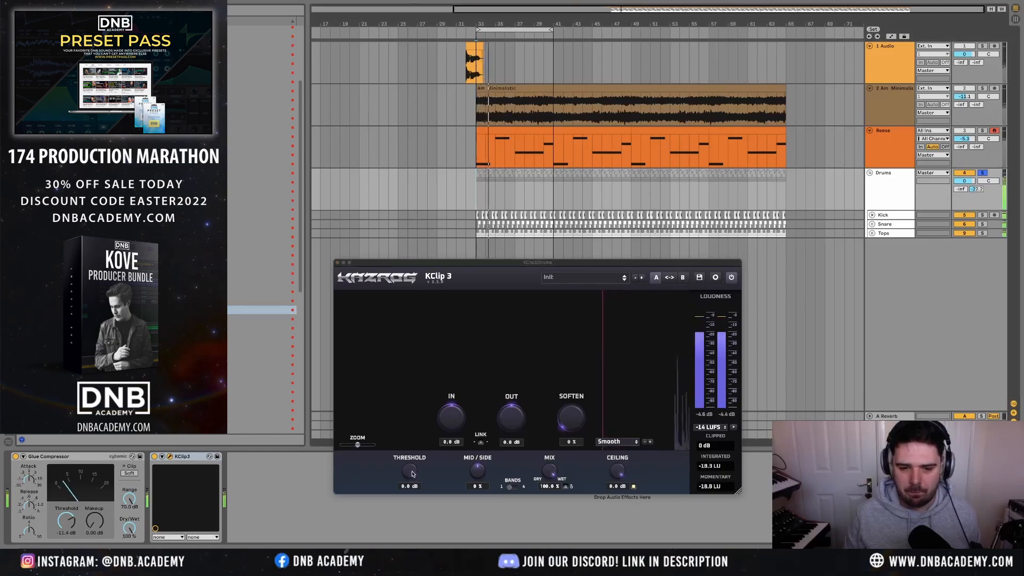
{"action": "left_click", "coordinate": [457, 412]}
{"action": "left_click_drag", "start_coordinate": [458, 412], "coordinate": [453, 396]}
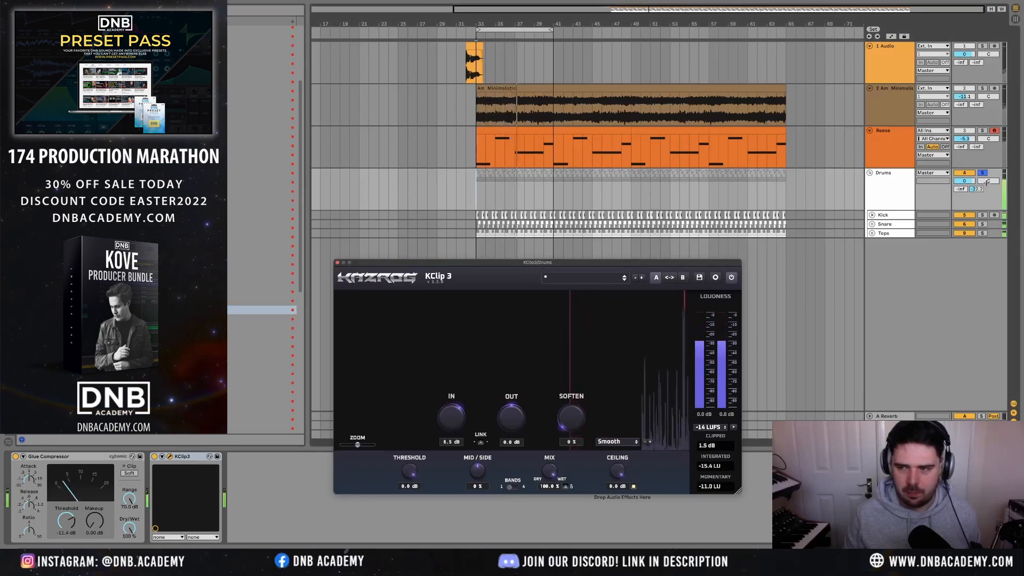
- Stop playback, lower the Drums group's volume to -4.5 dB and set KClip 3's Soften to 100 %
{"action": "key", "text": "space"}
{"action": "left_click_drag", "start_coordinate": [965, 181], "coordinate": [964, 191]}
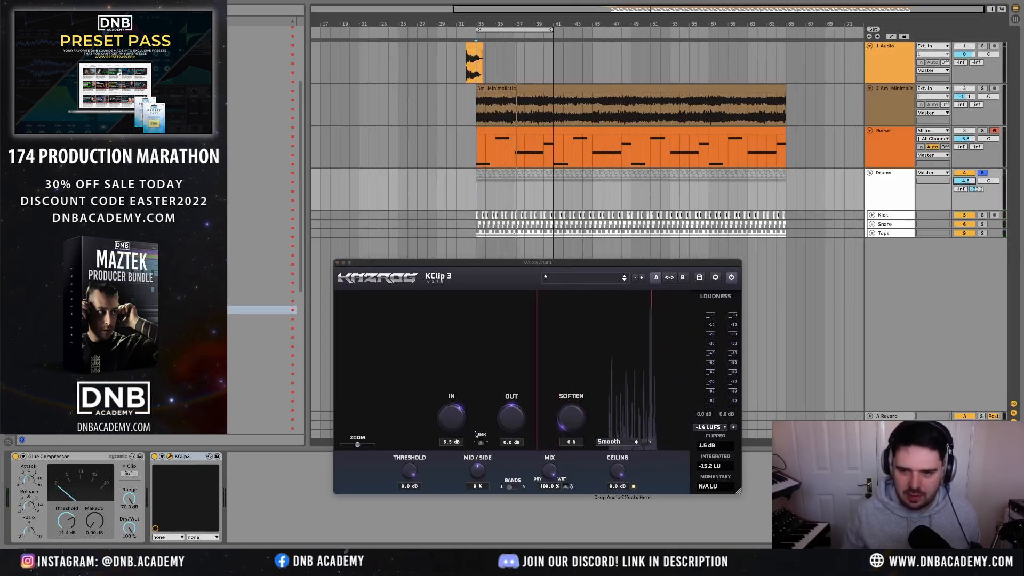
{"action": "left_click_drag", "start_coordinate": [562, 424], "coordinate": [625, 222]}
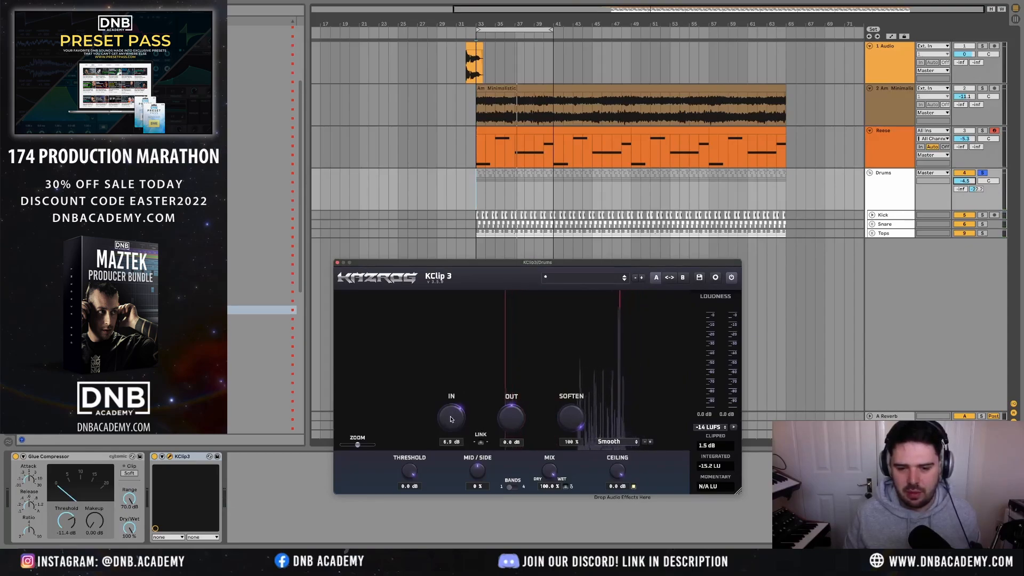
- Play the drums, adjust KClip 3's input gain to about 7.5 dB and close the plug-in window
{"action": "key", "text": "space"}
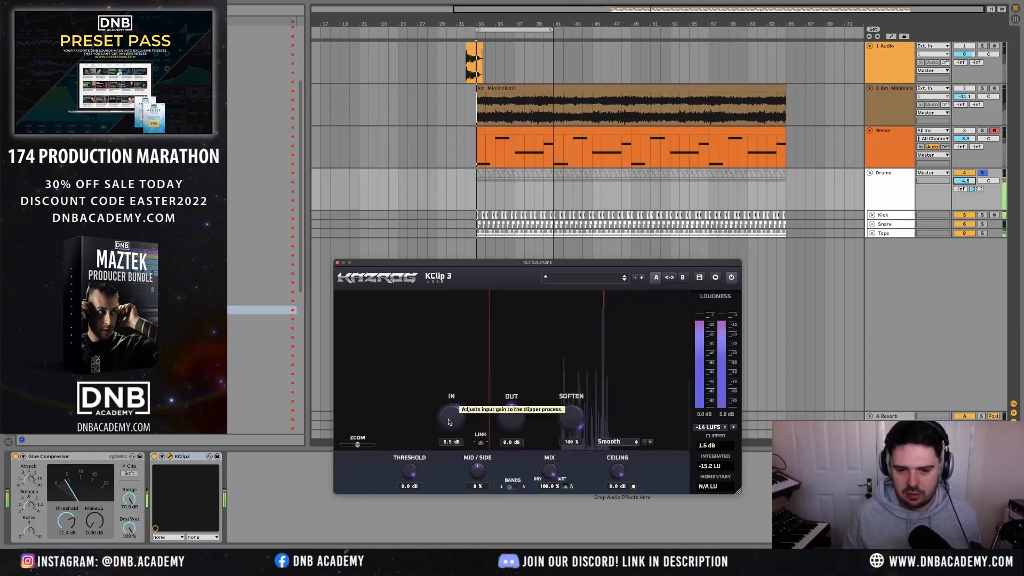
{"action": "left_click_drag", "start_coordinate": [450, 419], "coordinate": [450, 416]}
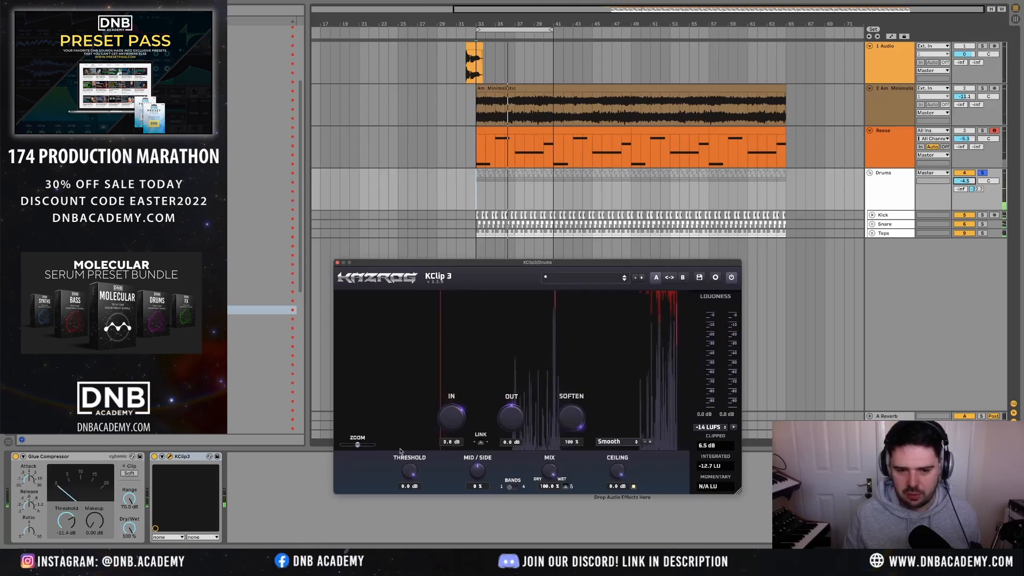
{"action": "key", "text": "space"}
{"action": "left_click_drag", "start_coordinate": [453, 416], "coordinate": [451, 420]}
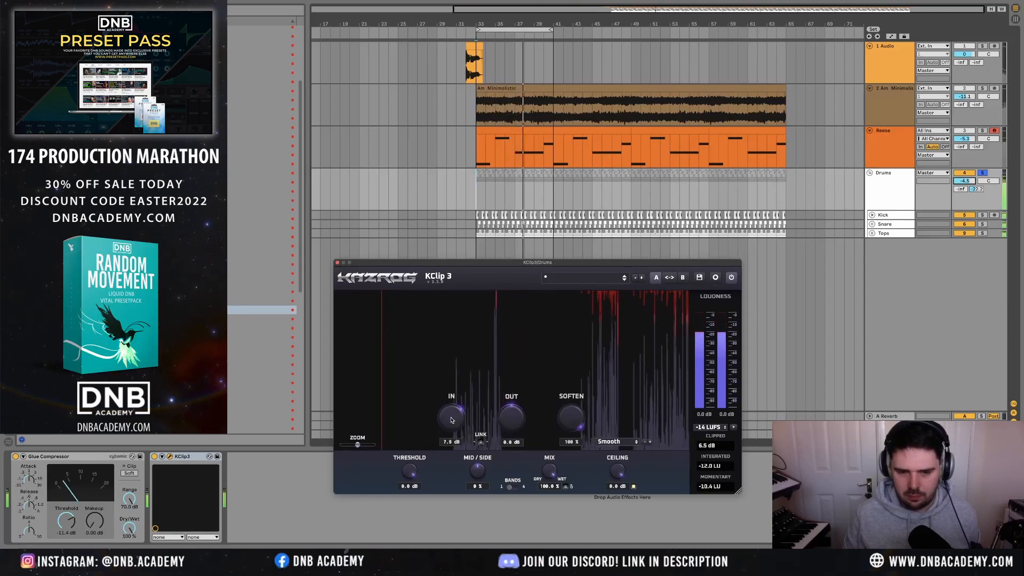
{"action": "left_click", "coordinate": [338, 263]}
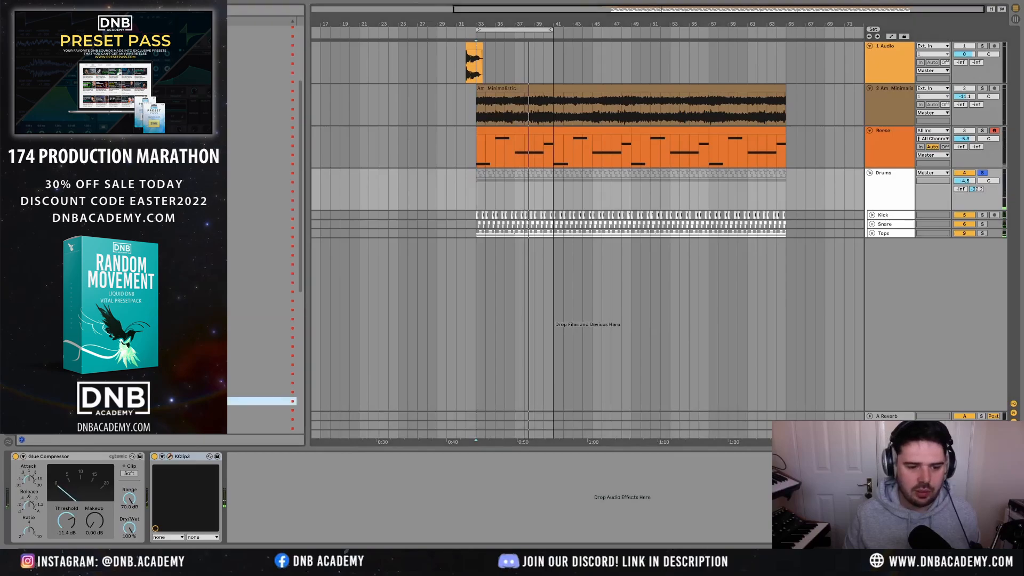
- Add FabFilter Pro-L 2 after KClip 3 on the Drums group, set its gain to about +1.2 dB and close its window
{"action": "double_click", "coordinate": [262, 401]}
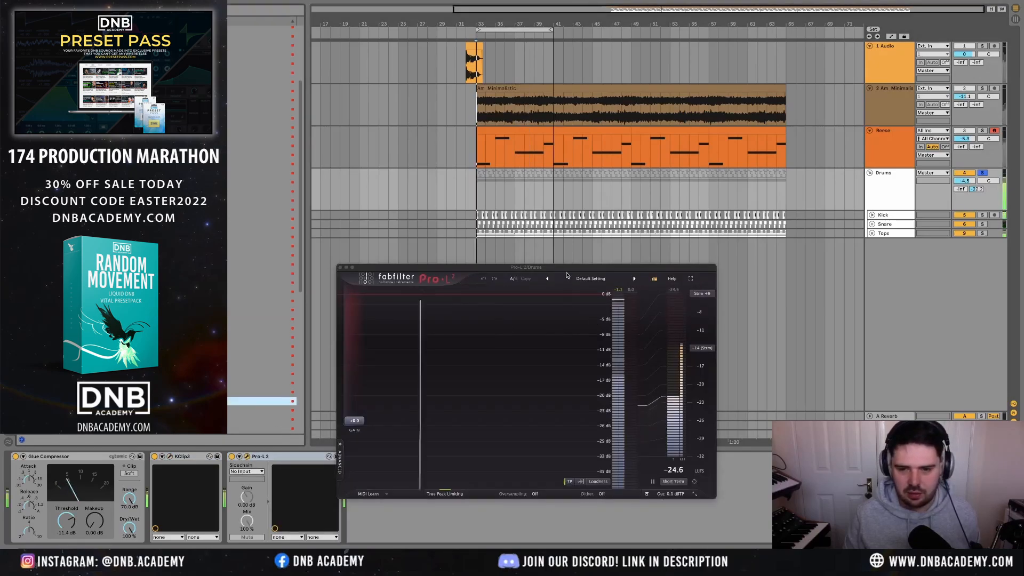
{"action": "left_click_drag", "start_coordinate": [526, 267], "coordinate": [557, 256]}
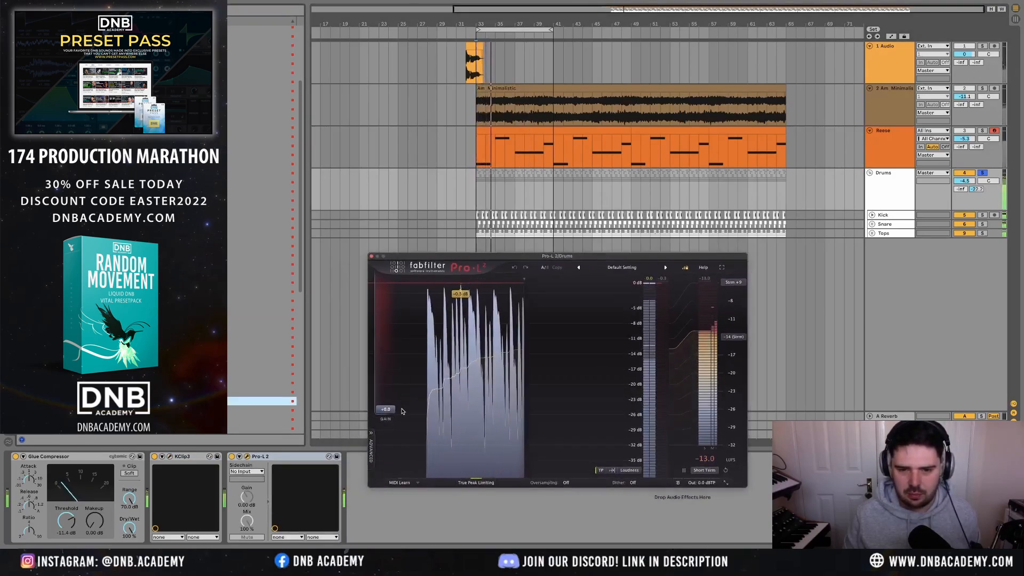
{"action": "left_click_drag", "start_coordinate": [393, 411], "coordinate": [395, 406]}
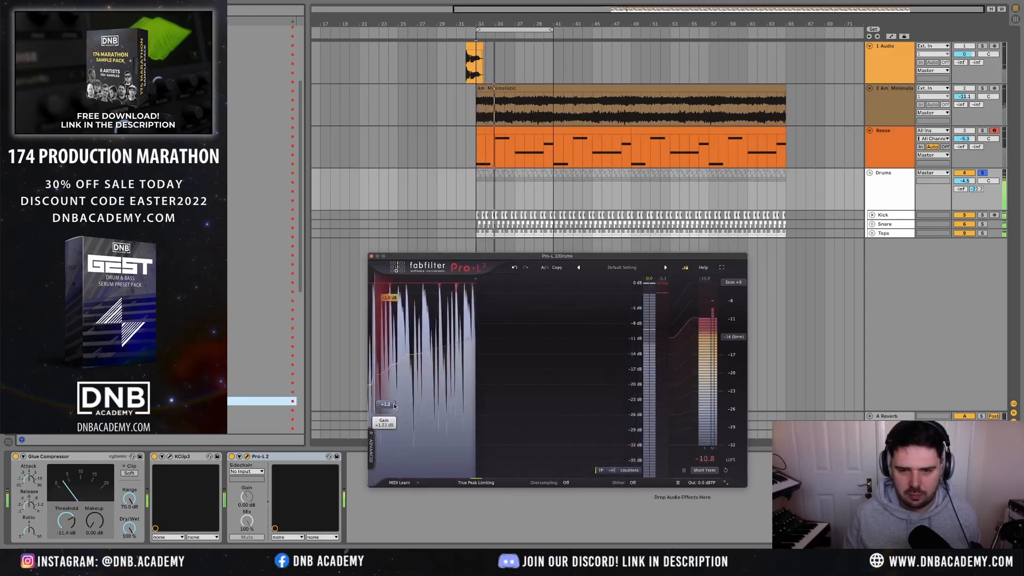
{"action": "left_click", "coordinate": [371, 258]}
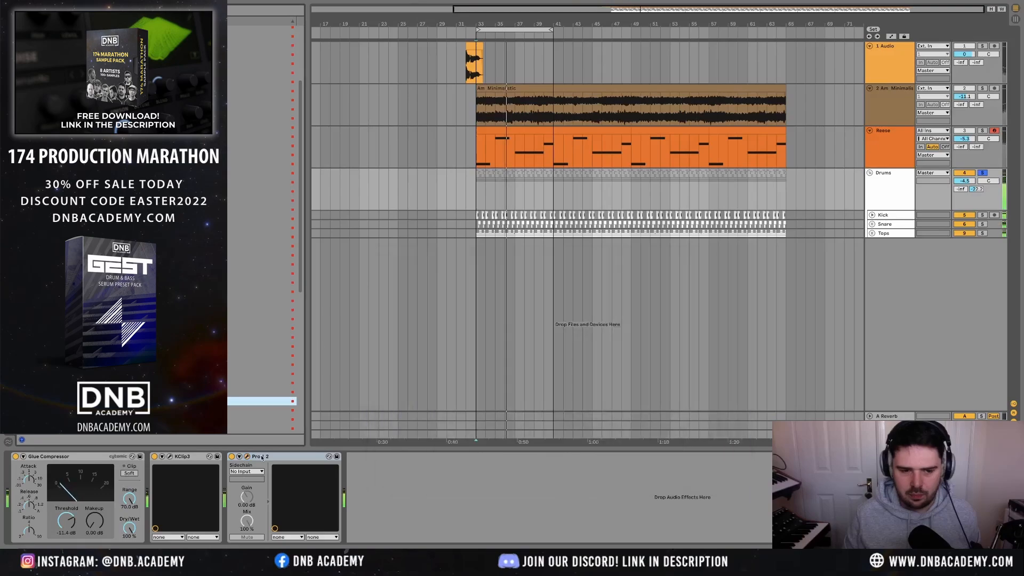
- Group the Glue Compressor, KClip 3 and Pro-L 2 into one rack and compare the drums with the rack bypassed and active
{"action": "key", "text": "ctrl+g"}
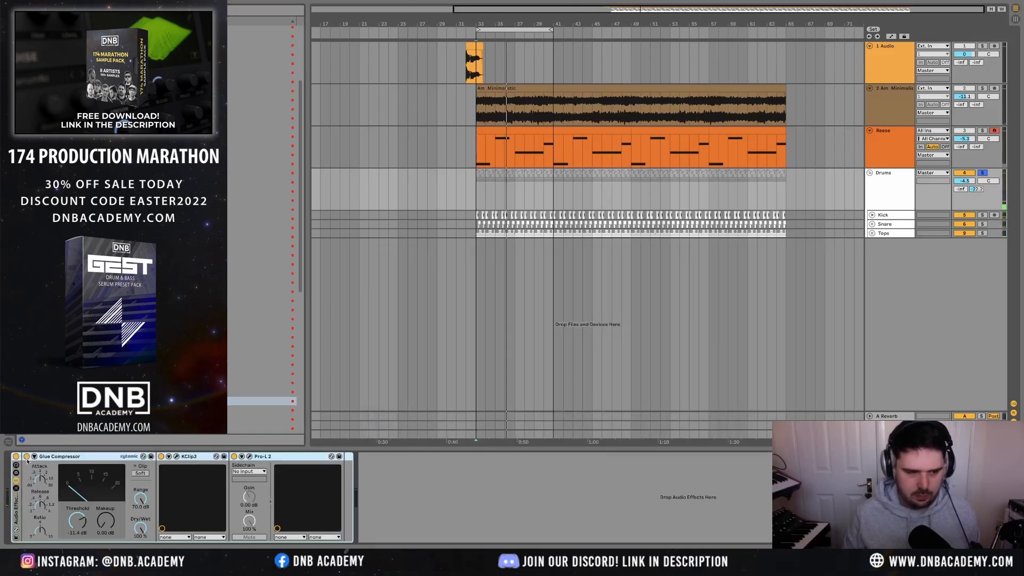
{"action": "left_click", "coordinate": [16, 457]}
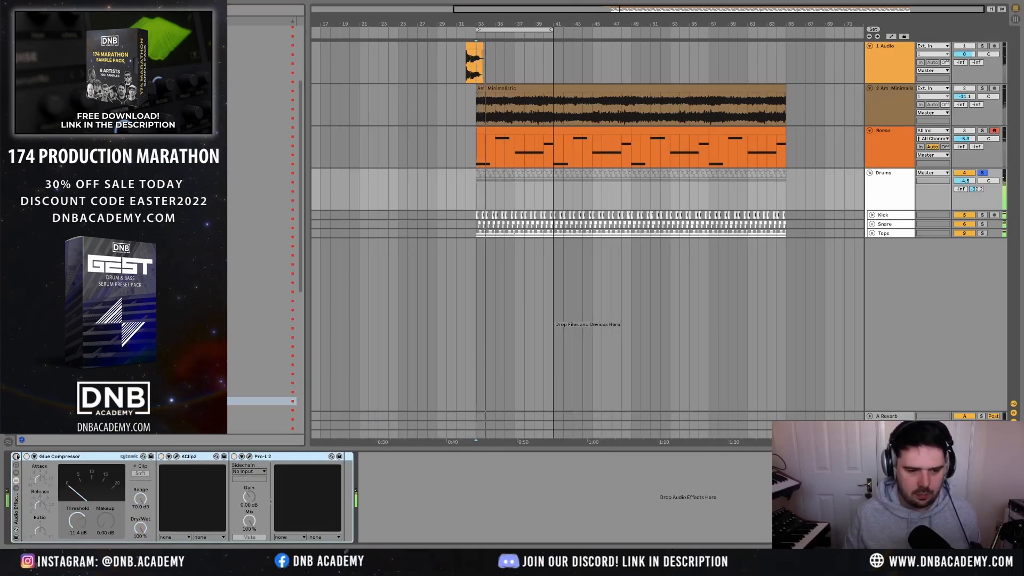
{"action": "left_click", "coordinate": [16, 456]}
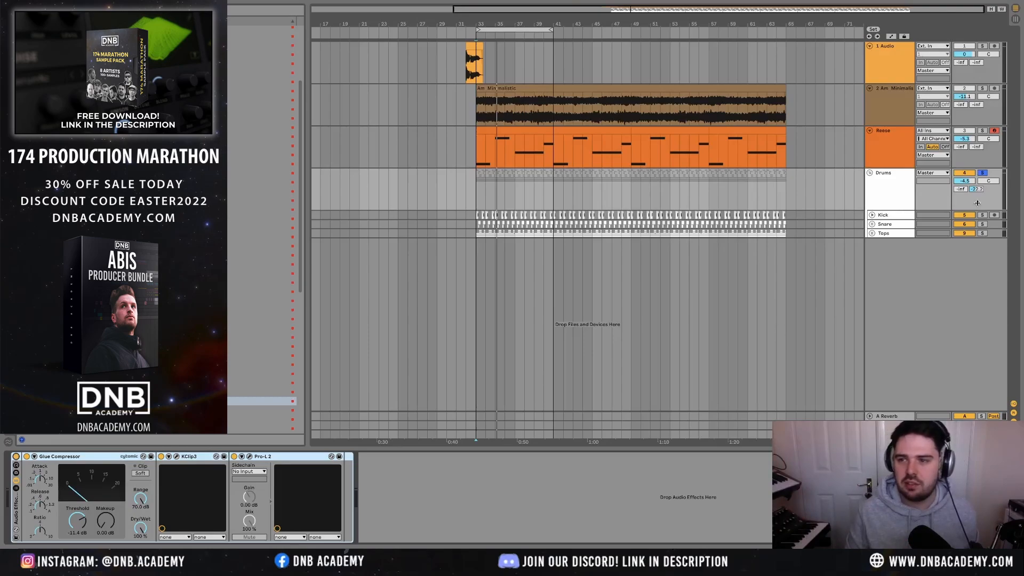
- Unsolo the Drums group and lower its volume further while the full mix plays
{"action": "key", "text": "space"}
{"action": "left_click", "coordinate": [983, 173]}
{"action": "left_click_drag", "start_coordinate": [964, 182], "coordinate": [965, 186]}
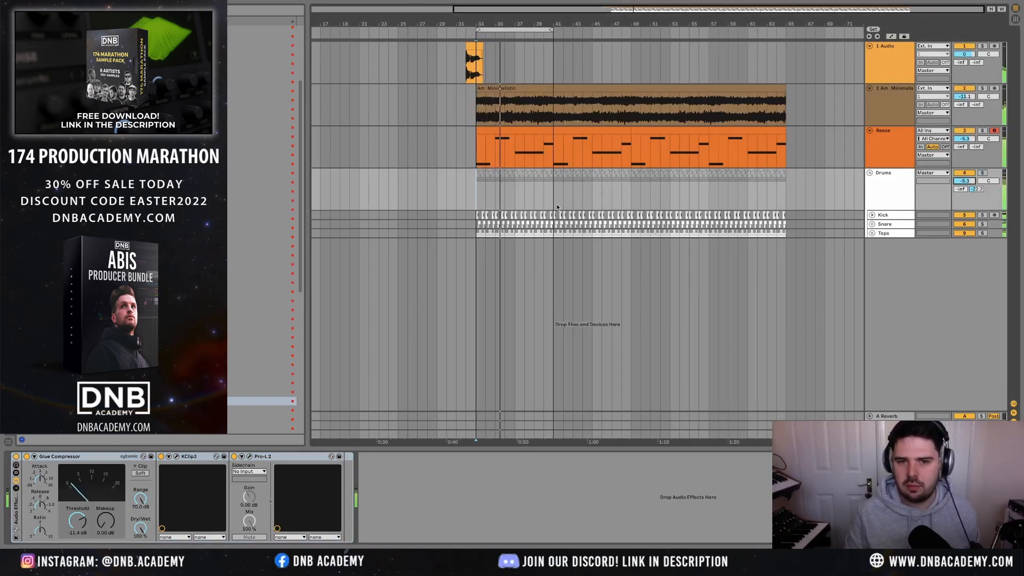
- Add a Utility after A Bit Warmer on the Reese track and show the automation for its Gain
{"action": "left_click", "coordinate": [900, 145]}
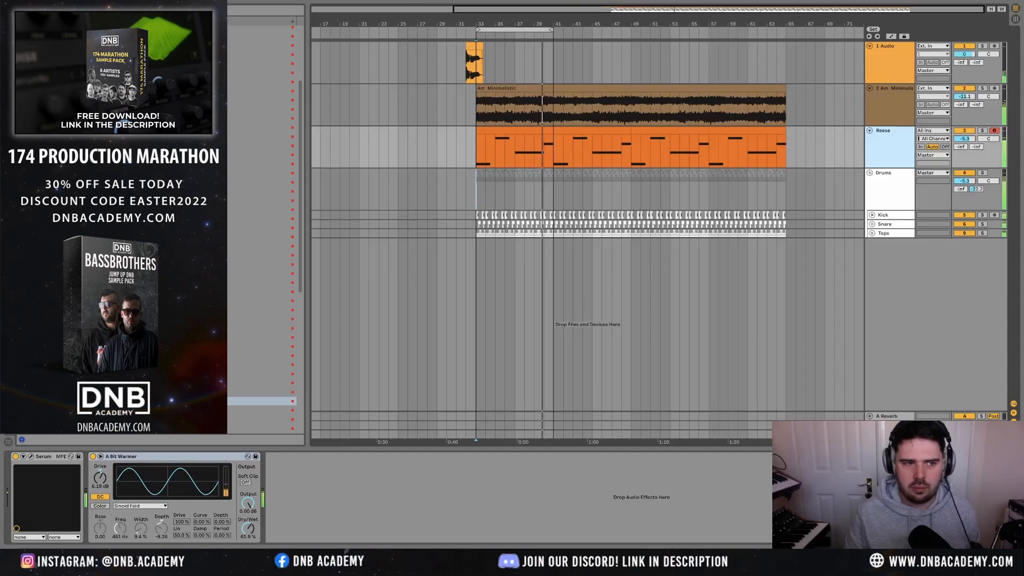
{"action": "key", "text": "space"}
{"action": "double_click", "coordinate": [186, 72]}
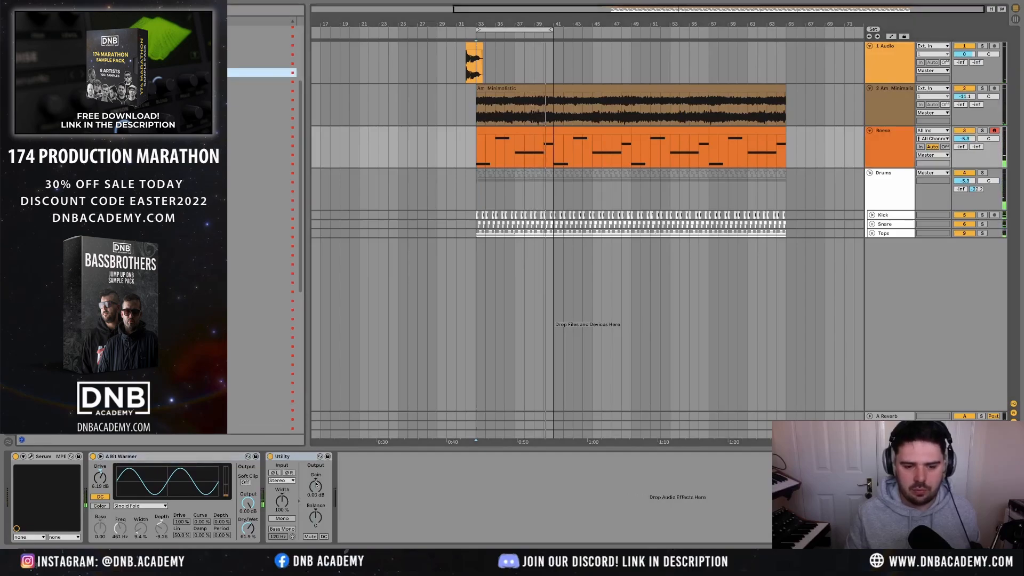
{"action": "right_click", "coordinate": [316, 484]}
{"action": "left_click", "coordinate": [338, 490]}
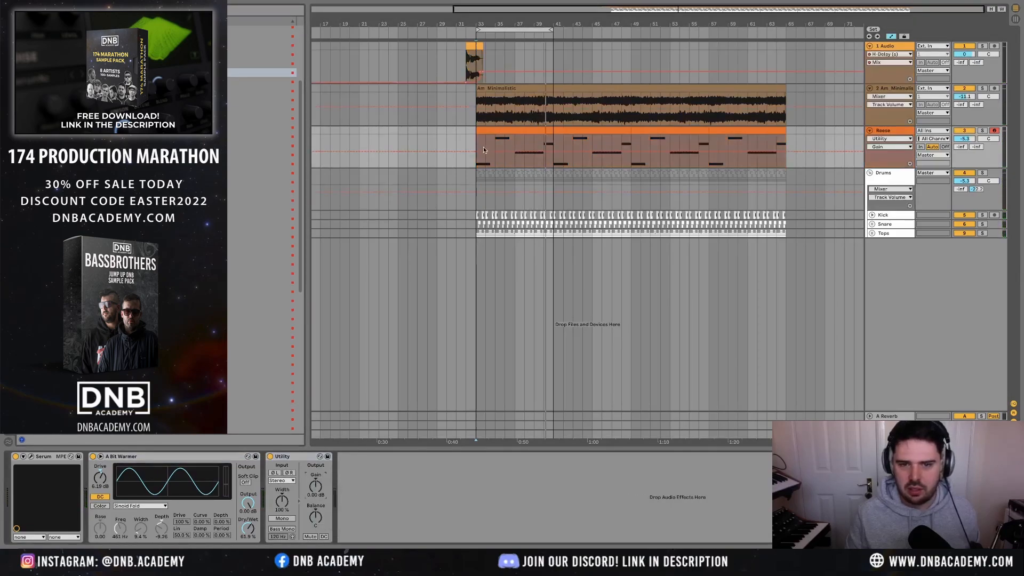
- Expand the Kick track and the Snare group around bar 33 with the Reese's Gain automation shown
{"action": "left_click_drag", "start_coordinate": [476, 146], "coordinate": [769, 144]}
{"action": "key", "text": "a"}
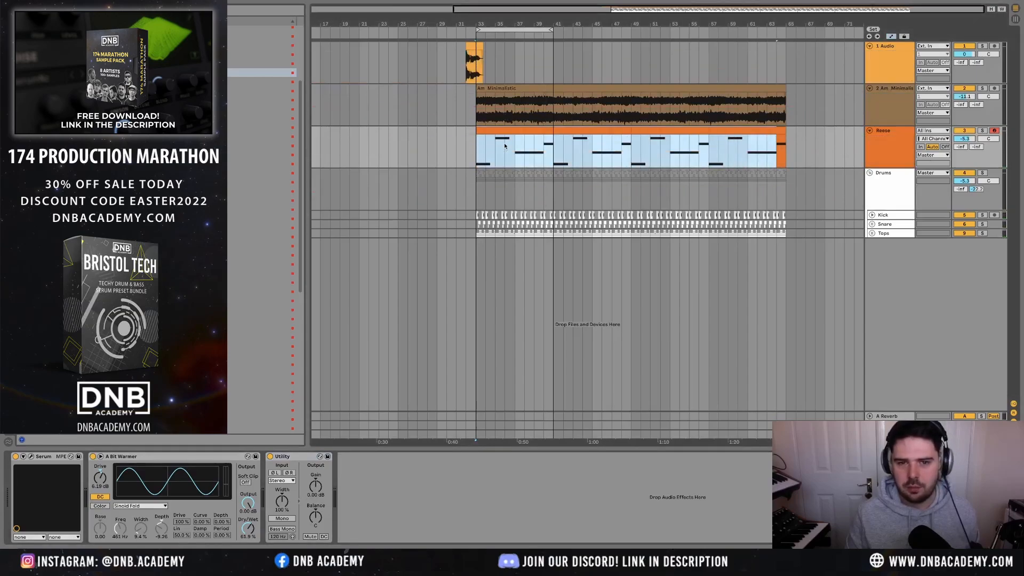
{"action": "key", "text": "a"}
{"action": "scroll", "coordinate": [483, 161], "scroll_direction": "up", "scroll_amount": 5}
{"action": "left_click", "coordinate": [463, 164]}
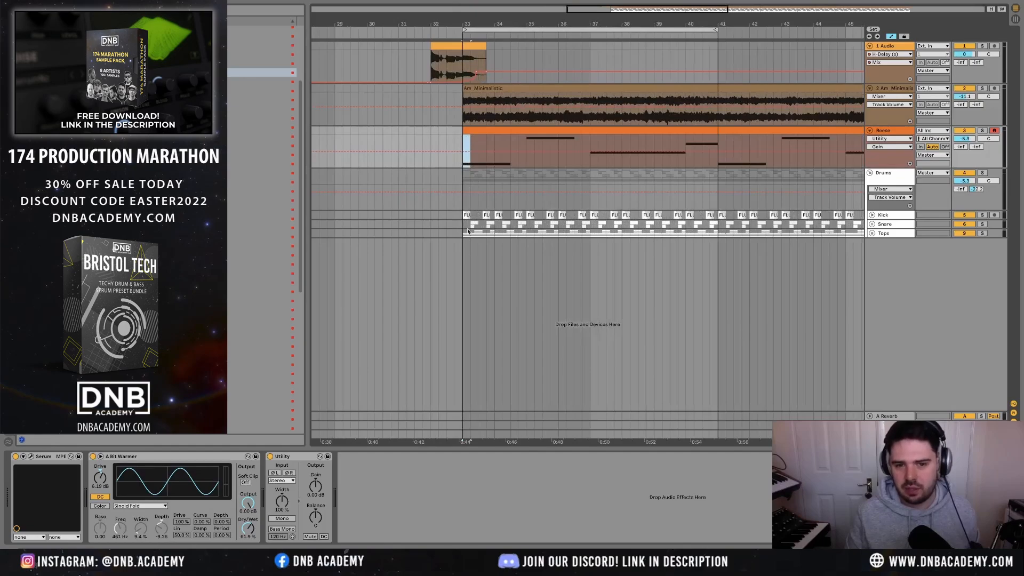
{"action": "scroll", "coordinate": [477, 221], "scroll_direction": "up", "scroll_amount": 5}
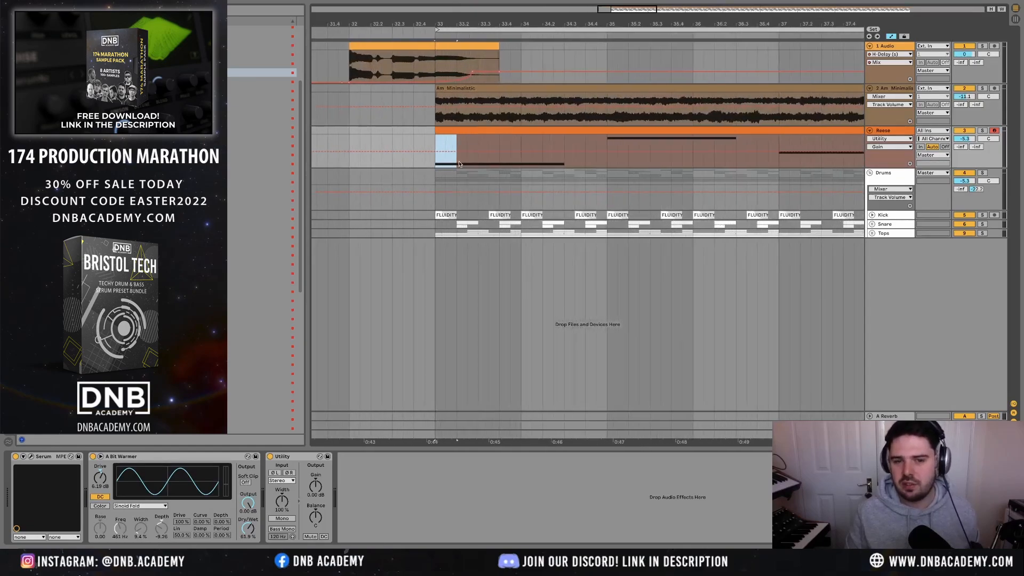
{"action": "left_click", "coordinate": [872, 216]}
{"action": "left_click", "coordinate": [872, 257]}
{"action": "left_click", "coordinate": [589, 282]}
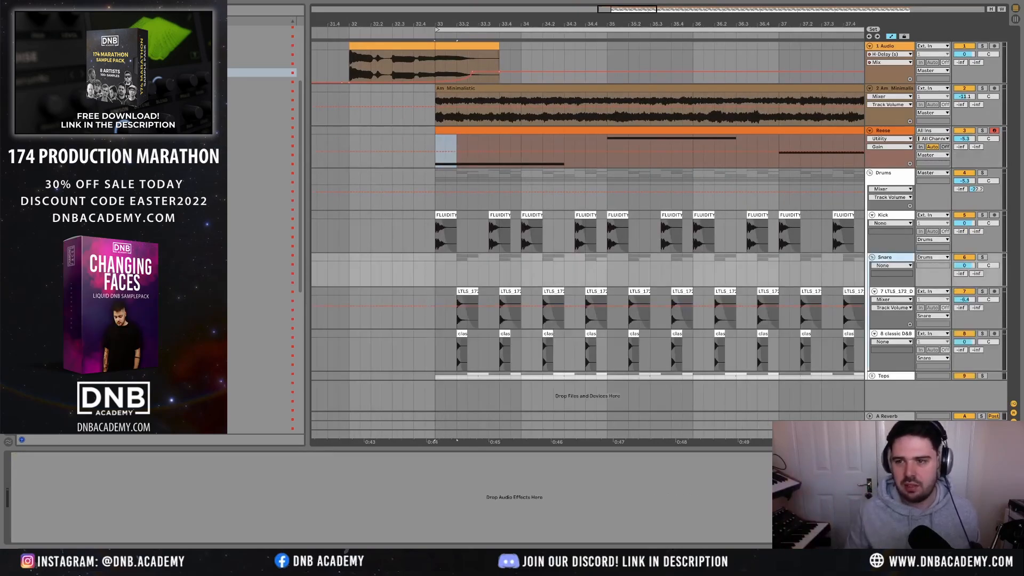
- Insert a curved upward ramp shape in the Reese's Utility Gain automation over the start of the first kick at bar 33
{"action": "left_click", "coordinate": [883, 132]}
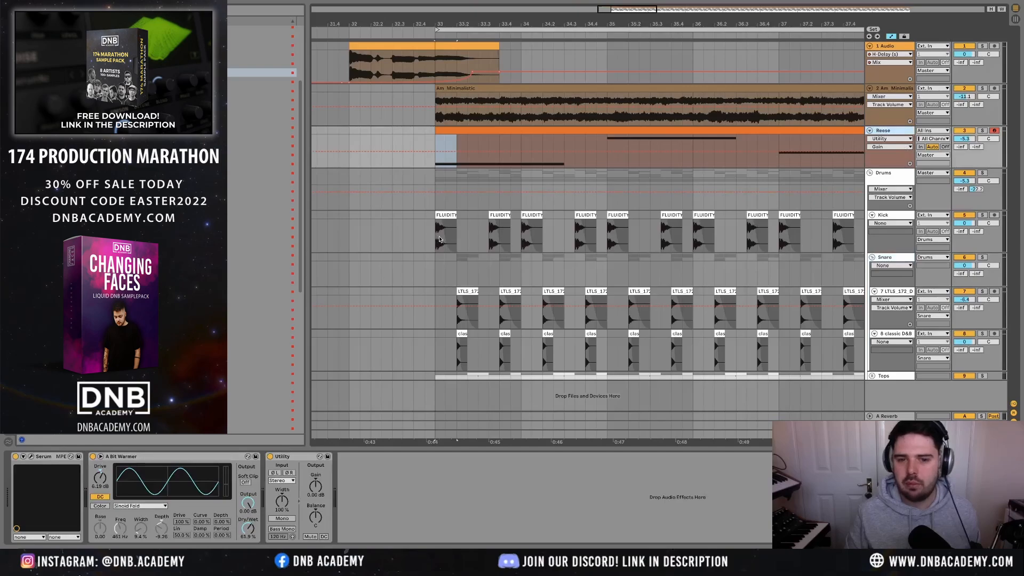
{"action": "left_click_drag", "start_coordinate": [437, 241], "coordinate": [446, 241]}
{"action": "left_click_drag", "start_coordinate": [449, 144], "coordinate": [436, 145]}
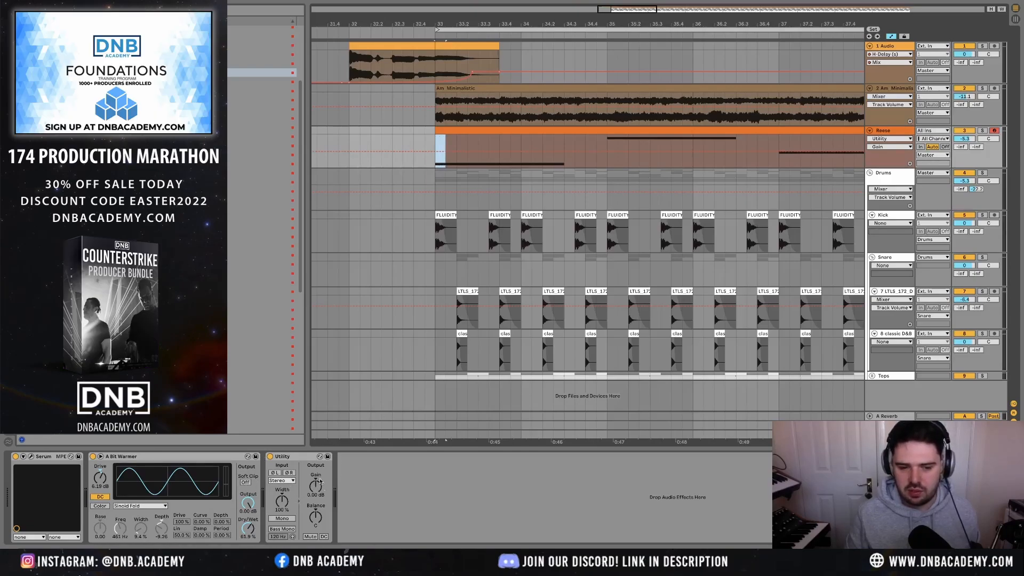
{"action": "scroll", "coordinate": [440, 156], "scroll_direction": "up", "scroll_amount": 5, "text": "ctrl"}
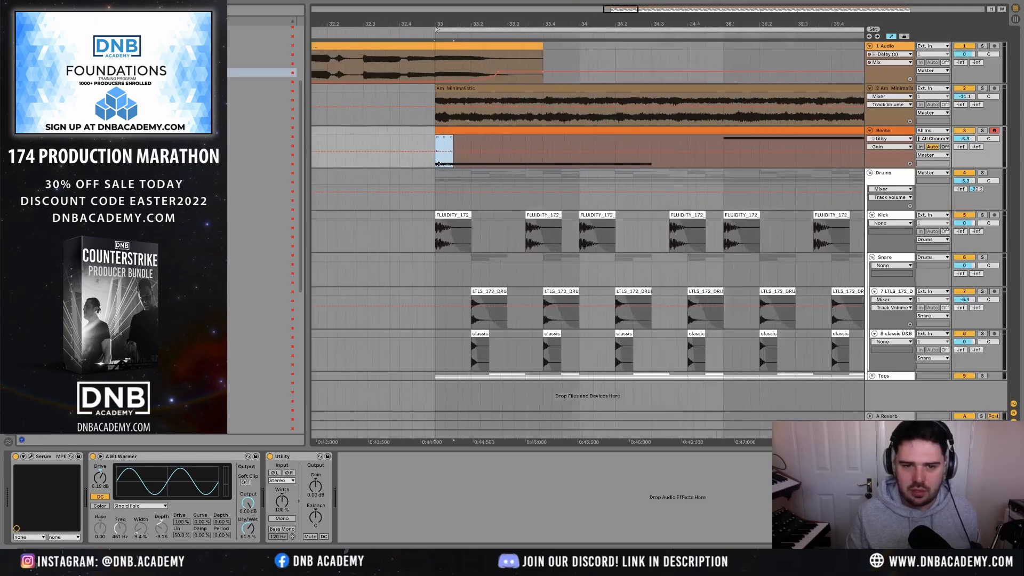
{"action": "right_click", "coordinate": [452, 160]}
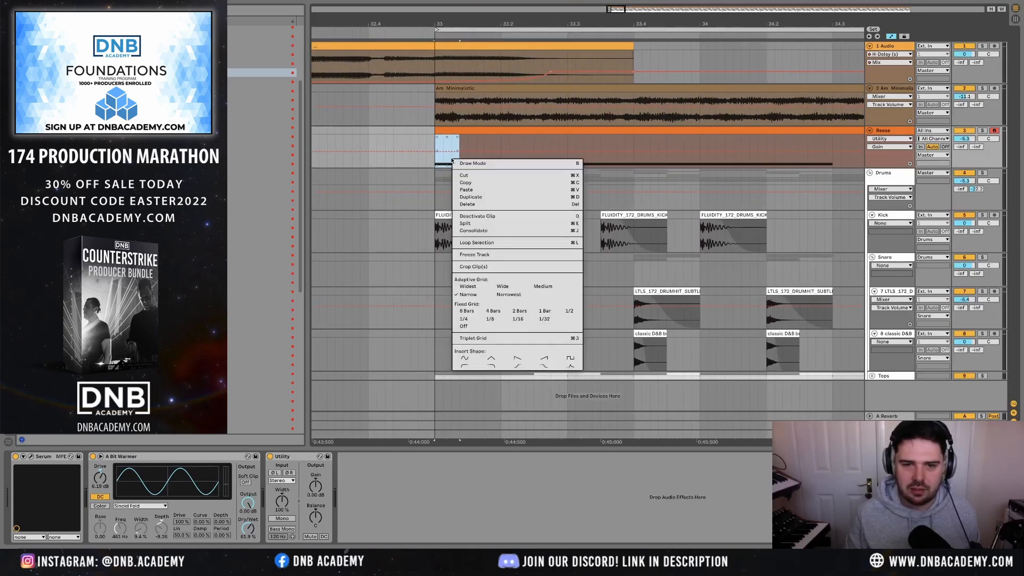
{"action": "left_click", "coordinate": [517, 366]}
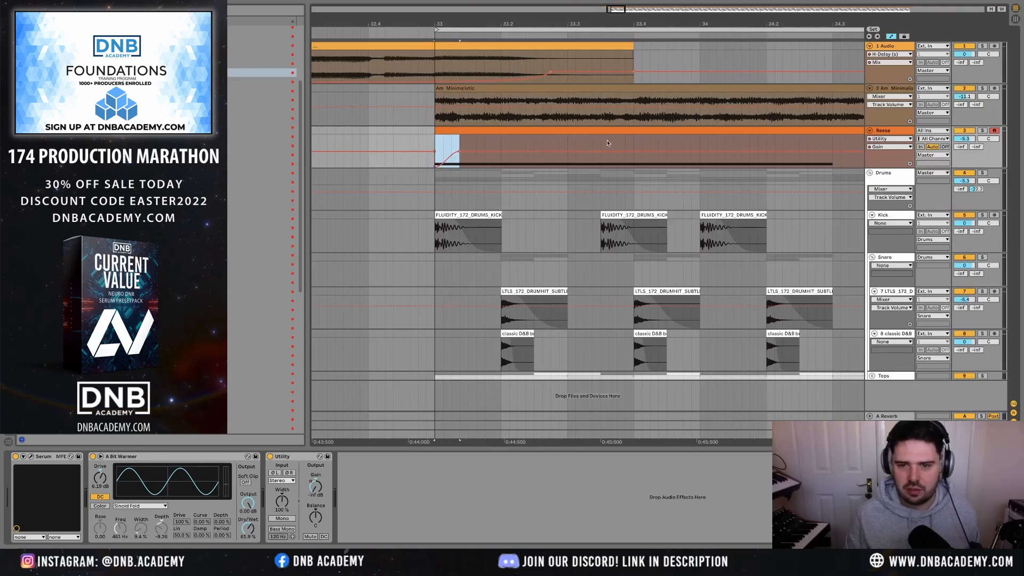
- Paste a copy of the Gain ramp on the Reese track at the second kick of bar 33
{"action": "left_click", "coordinate": [604, 142]}
{"action": "key", "text": "ctrl+v"}
{"action": "scroll", "coordinate": [664, 149], "scroll_direction": "down", "scroll_amount": 3}
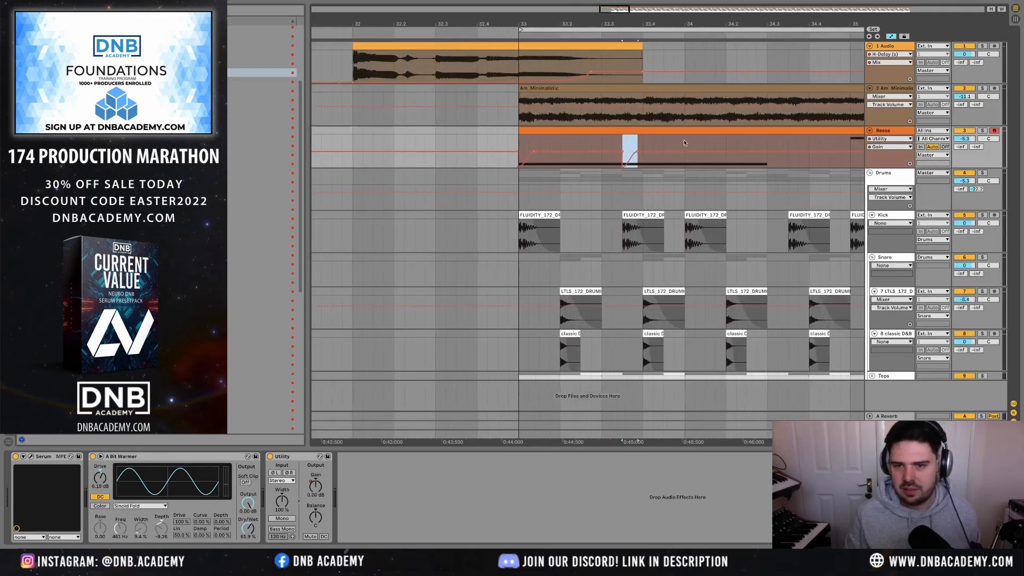
- Duplicate the one-bar pair of Reese Gain ramps at bar 33 seven times to fill the eight bars up to bar 41
{"action": "left_click_drag", "start_coordinate": [685, 143], "coordinate": [521, 144]}
{"action": "scroll", "coordinate": [520, 144], "scroll_direction": "down", "scroll_amount": 3}
{"action": "key", "text": "ctrl+d"}
{"action": "key", "text": "ctrl+d"}
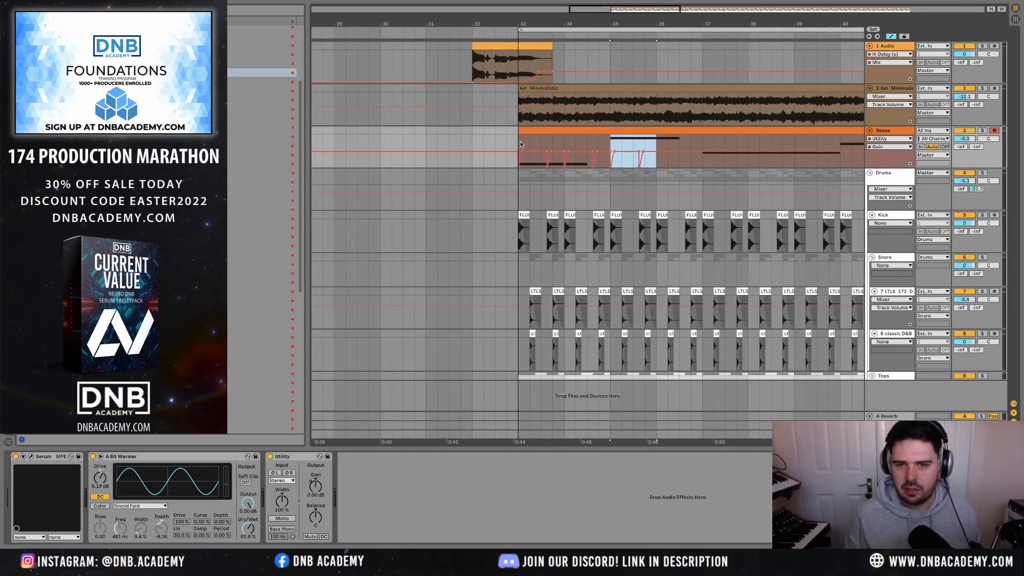
{"action": "scroll", "coordinate": [520, 141], "scroll_direction": "down", "scroll_amount": 3}
{"action": "key", "text": "ctrl+d"}
{"action": "key", "text": "ctrl+d"}
{"action": "key", "text": "ctrl+d"}
{"action": "key", "text": "ctrl+d"}
{"action": "key", "text": "ctrl+d"}
- Duplicate the Reese's eight-bar Gain ramp section from bar 33 to 41 three times to cover the clip up to bar 65
{"action": "left_click", "coordinate": [520, 141], "text": "shift"}
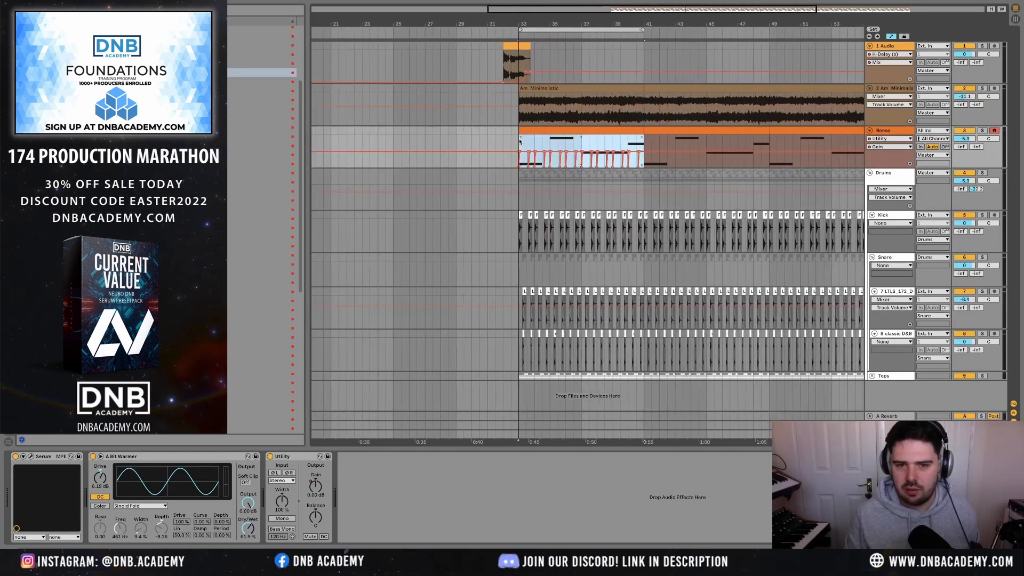
{"action": "scroll", "coordinate": [520, 141], "scroll_direction": "down", "scroll_amount": 3}
{"action": "key", "text": "ctrl+d"}
{"action": "key", "text": "ctrl+d"}
{"action": "key", "text": "ctrl+d"}
{"action": "left_click", "coordinate": [560, 140]}
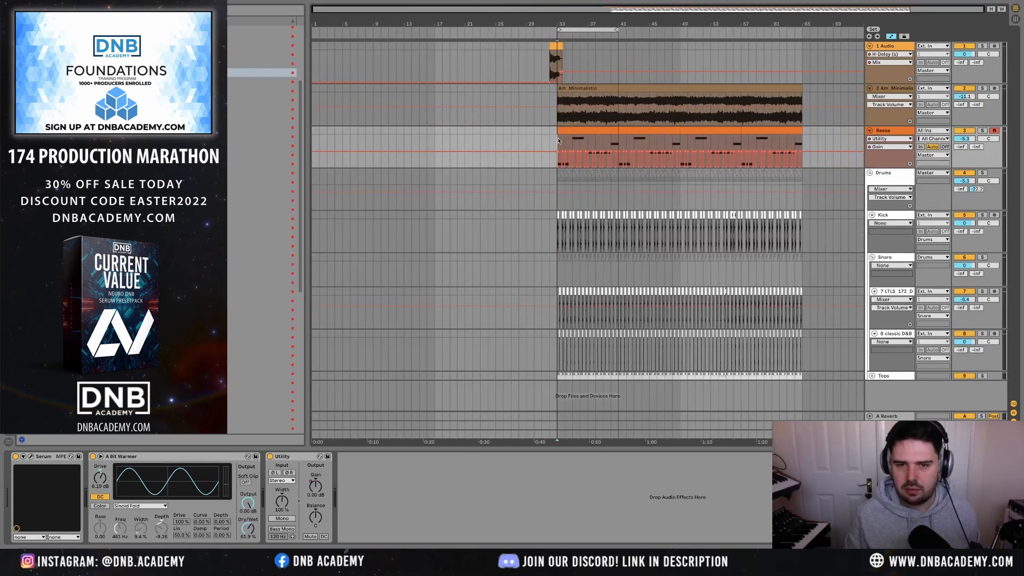
- Play the arrangement from bar 33 and compare the length of the Reese's first Gain ramp with the first kick's waveform
{"action": "key", "text": "space"}
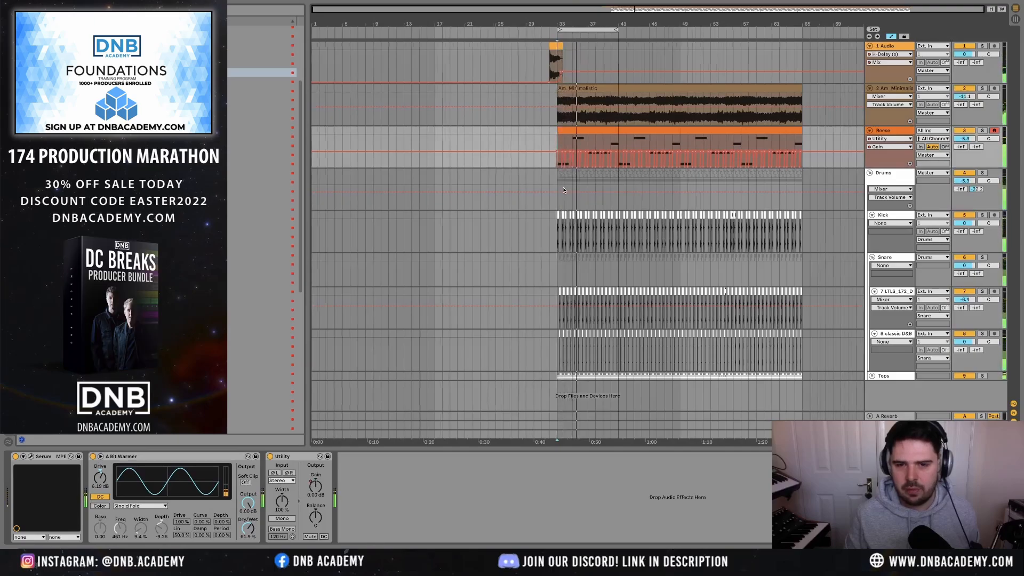
{"action": "scroll", "coordinate": [560, 141], "scroll_direction": "up", "scroll_amount": 10}
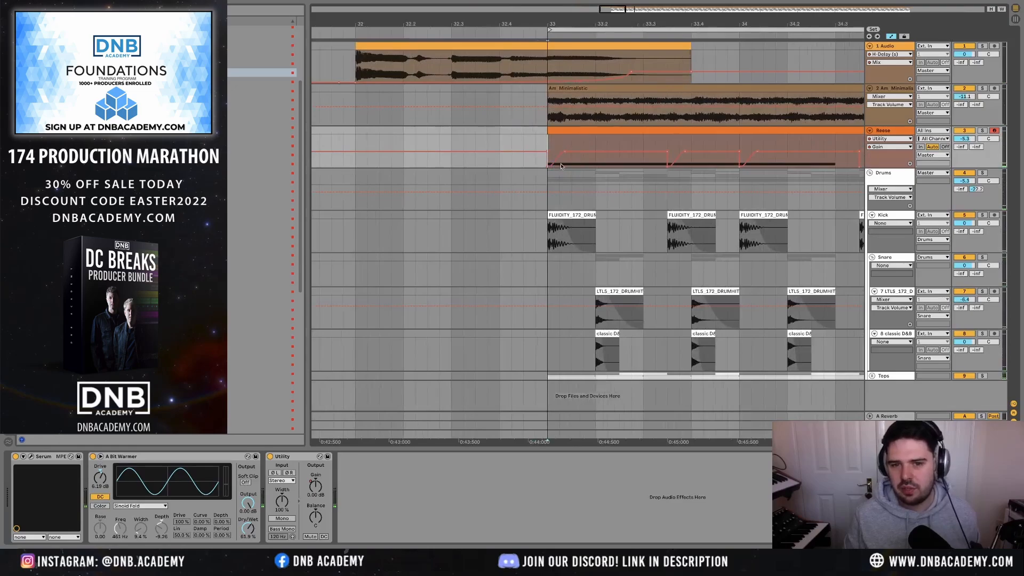
{"action": "scroll", "coordinate": [562, 166], "scroll_direction": "up", "scroll_amount": 3}
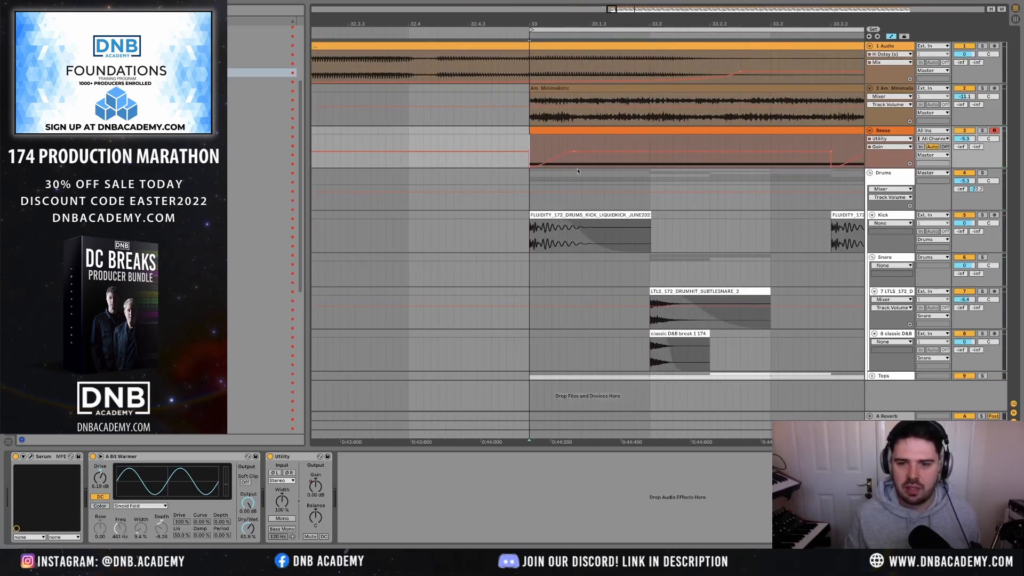
{"action": "left_click", "coordinate": [582, 238]}
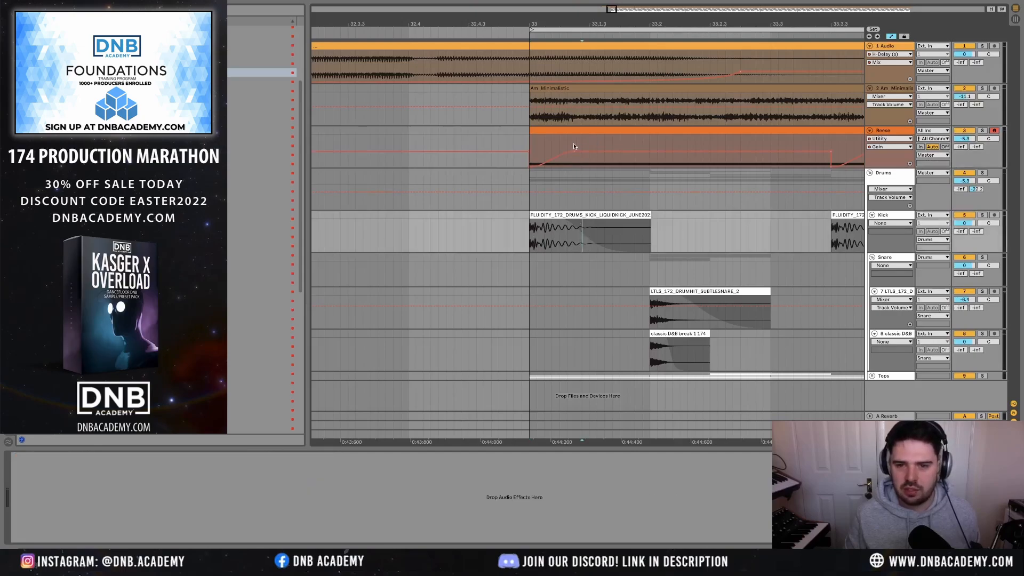
{"action": "left_click", "coordinate": [574, 161]}
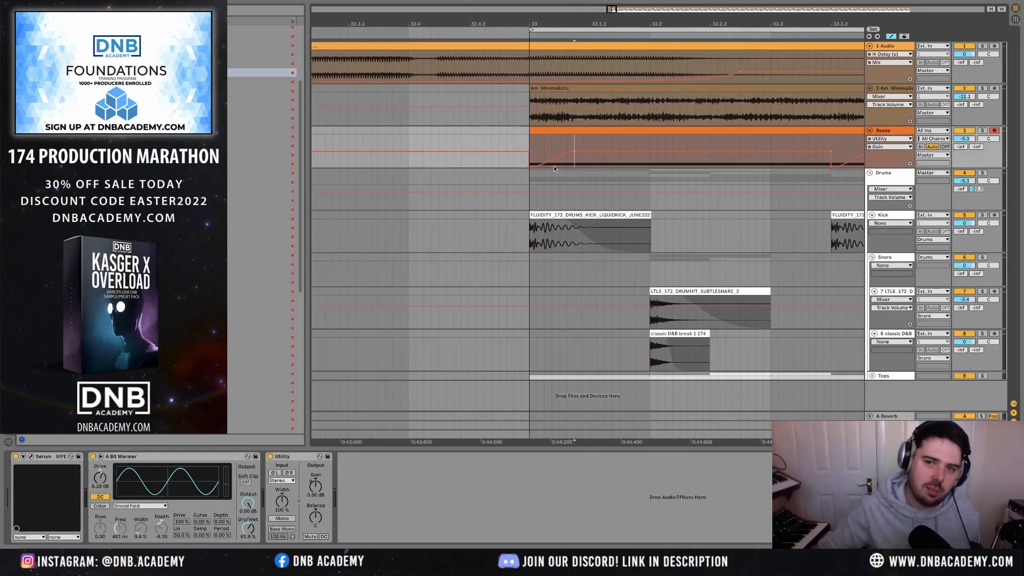
{"action": "key", "text": "minus"}
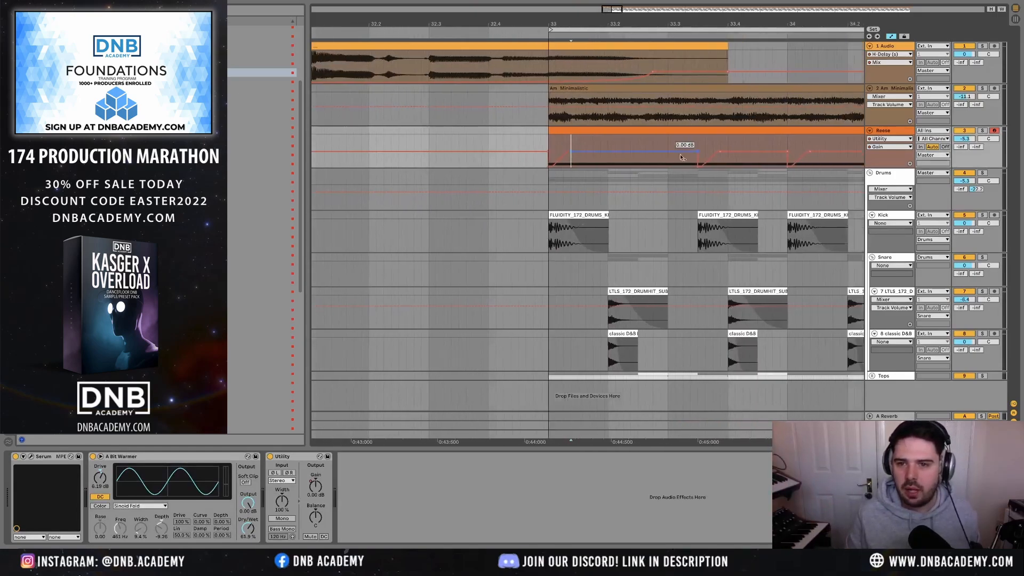
{"action": "scroll", "coordinate": [680, 155], "scroll_direction": "right", "scroll_amount": 2}
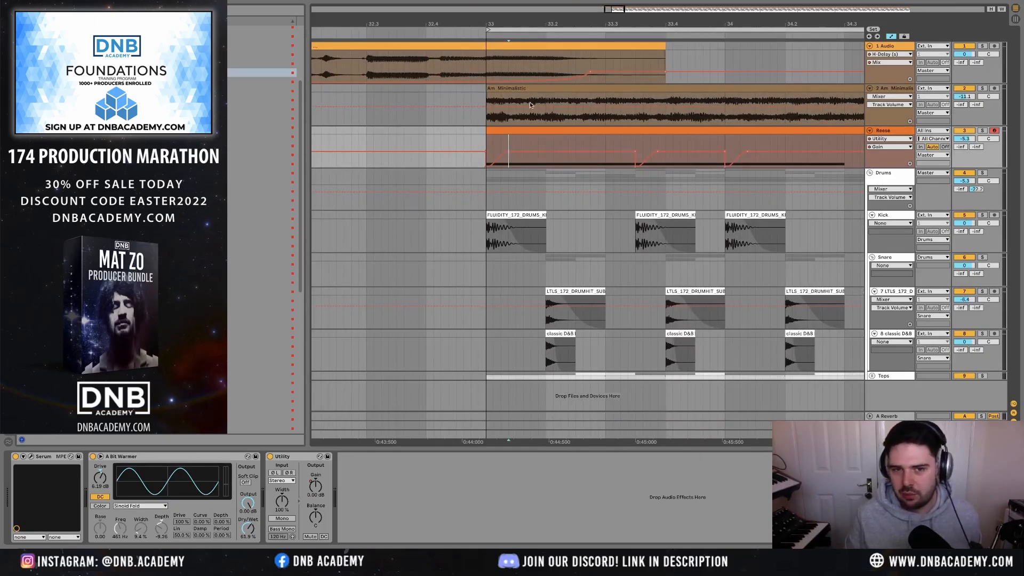
{"action": "left_click", "coordinate": [544, 99]}
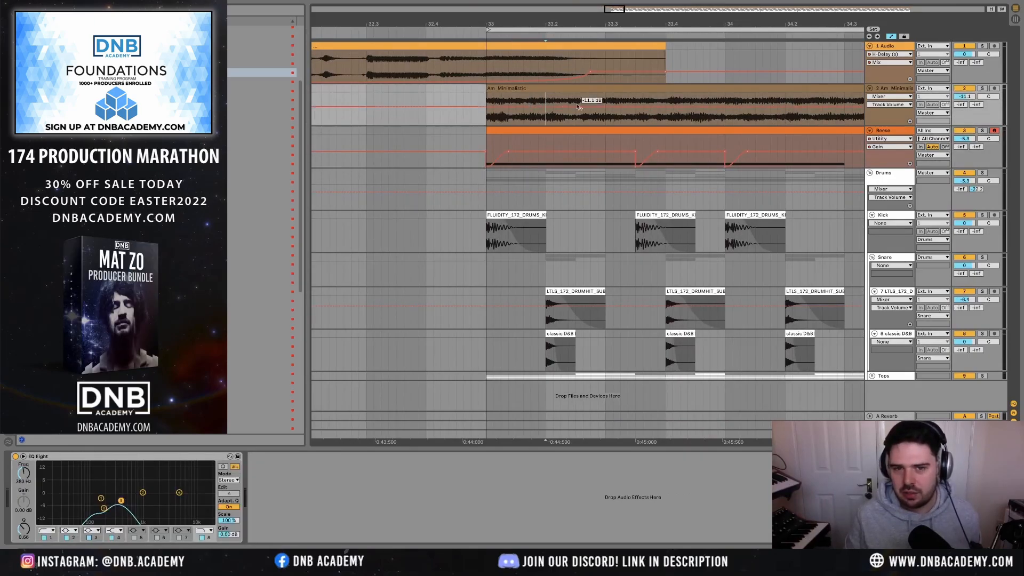
{"action": "left_click", "coordinate": [487, 144]}
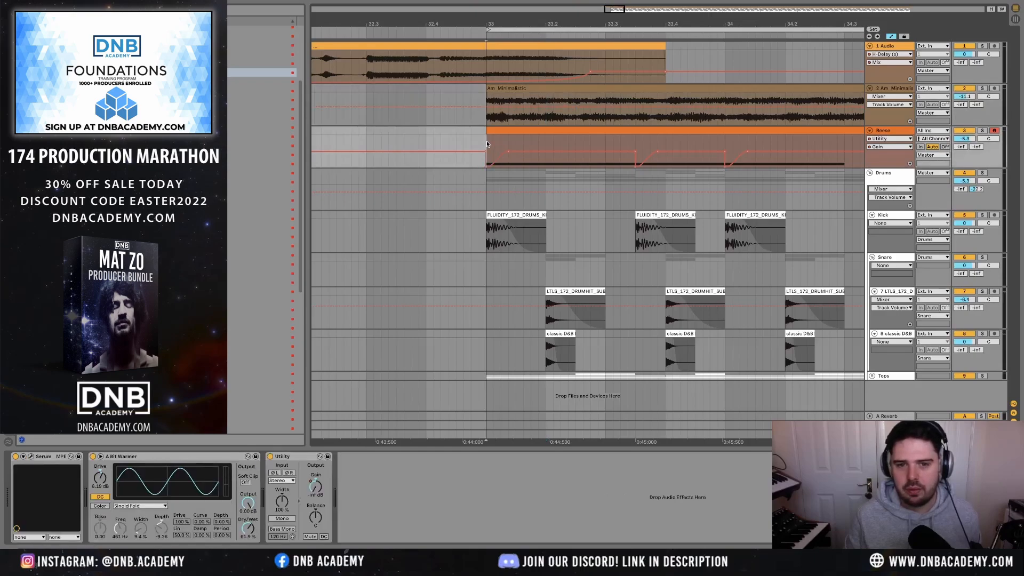
{"action": "left_click_drag", "start_coordinate": [486, 143], "coordinate": [510, 144]}
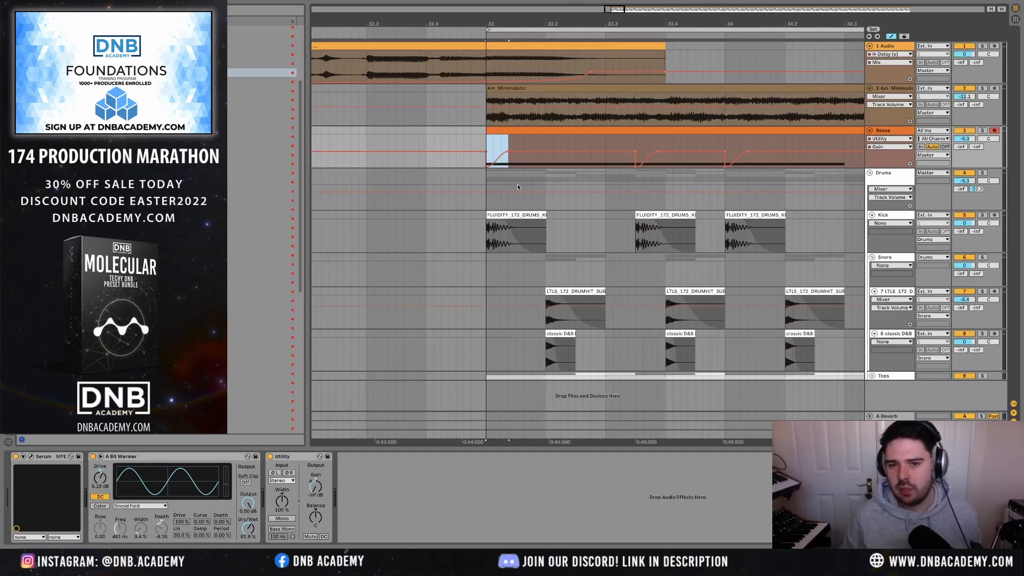
- Collapse the Drums group, hide the automation, and fold all tracks except the Am Minimalistic audio track
{"action": "left_click", "coordinate": [870, 174]}
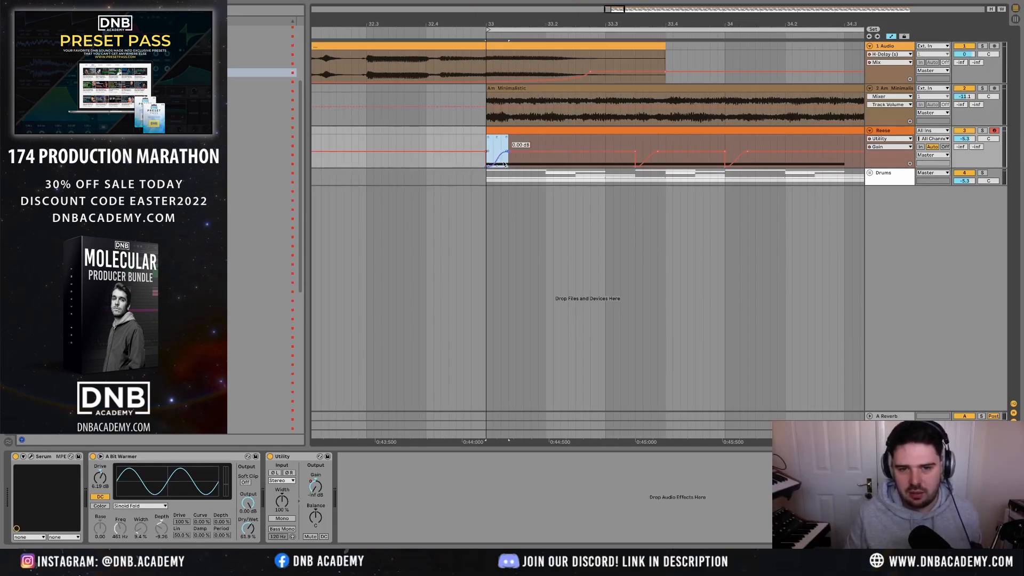
{"action": "scroll", "coordinate": [574, 177], "scroll_direction": "down", "scroll_amount": 3}
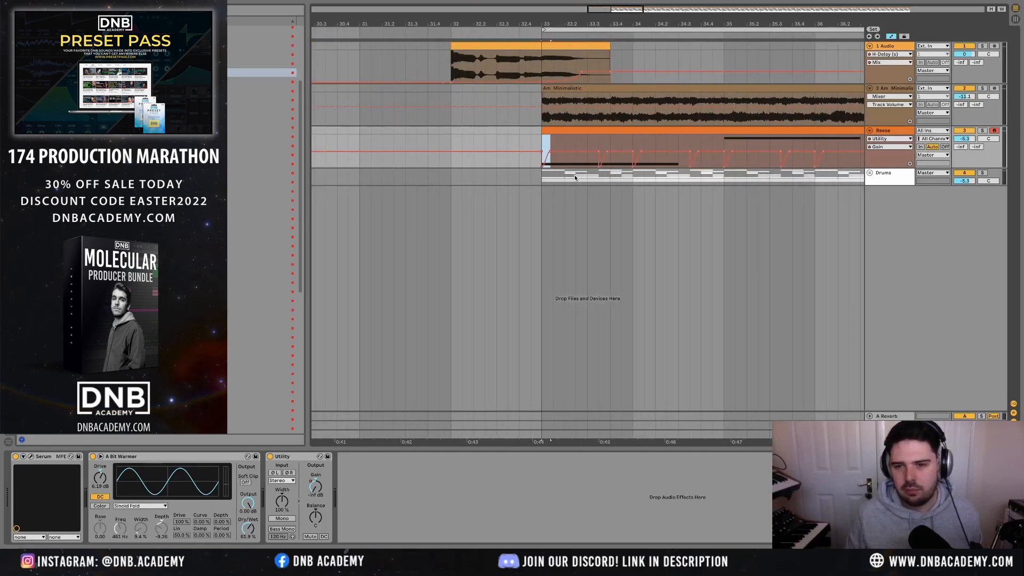
{"action": "key", "text": "a"}
{"action": "left_click", "coordinate": [870, 130], "text": "alt"}
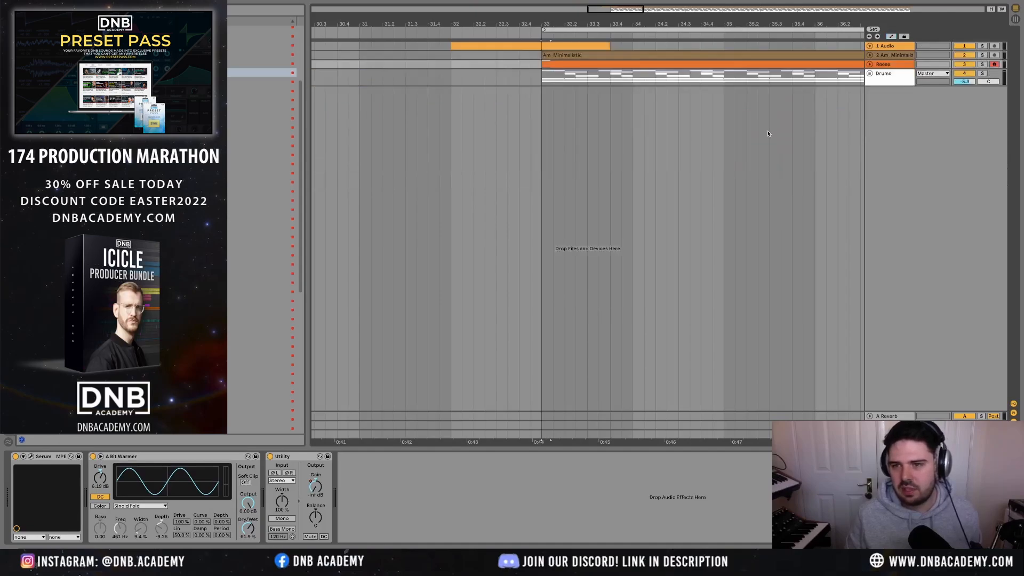
{"action": "scroll", "coordinate": [769, 133], "scroll_direction": "down", "scroll_amount": 3}
{"action": "left_click", "coordinate": [870, 56]}
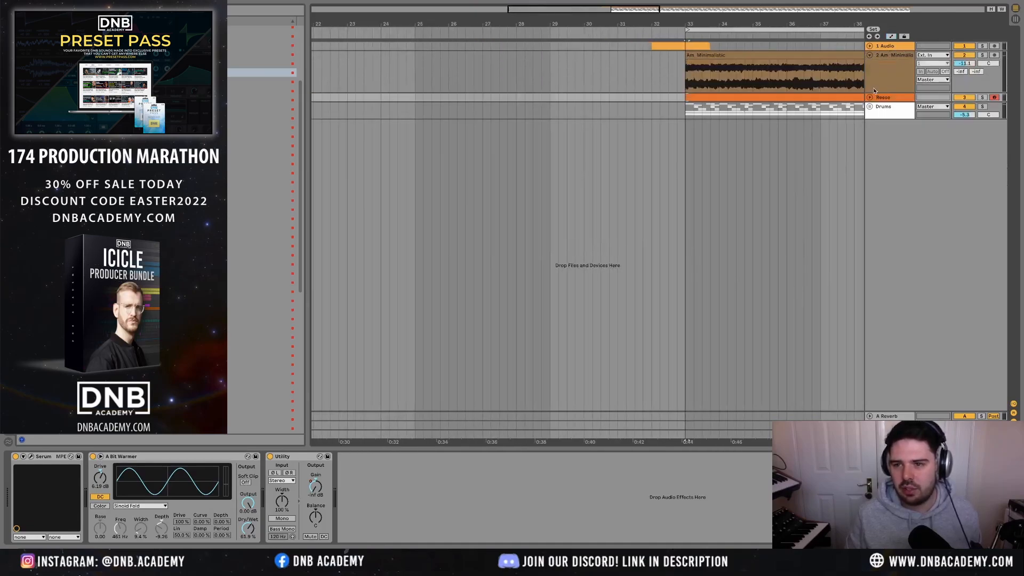
- Unfold the Reese track, add a Utility to the Am Minimalistic track and show the automation of its Gain
{"action": "left_click", "coordinate": [870, 98]}
{"action": "scroll", "coordinate": [928, 110], "scroll_direction": "right", "scroll_amount": 3}
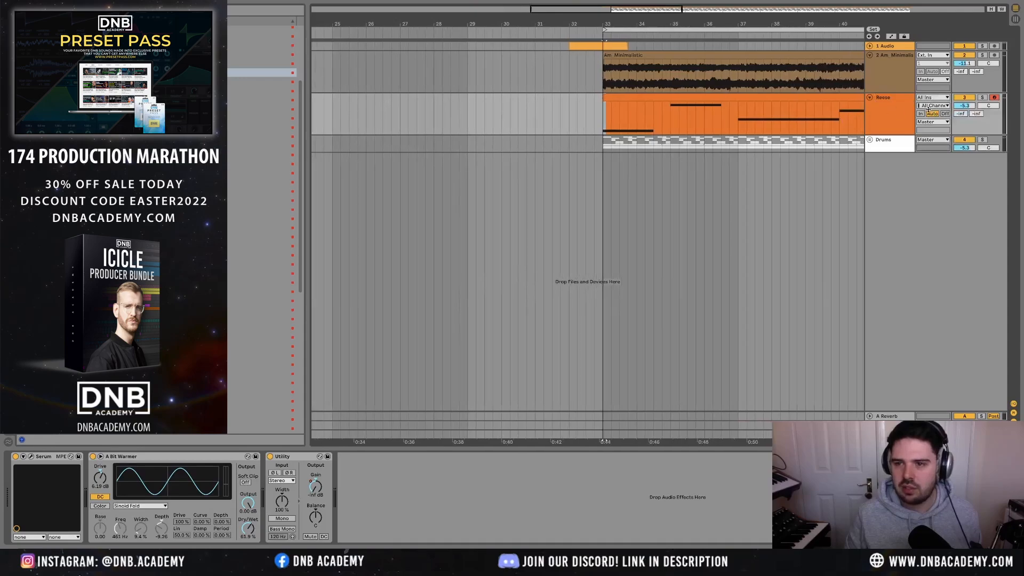
{"action": "left_click", "coordinate": [872, 73]}
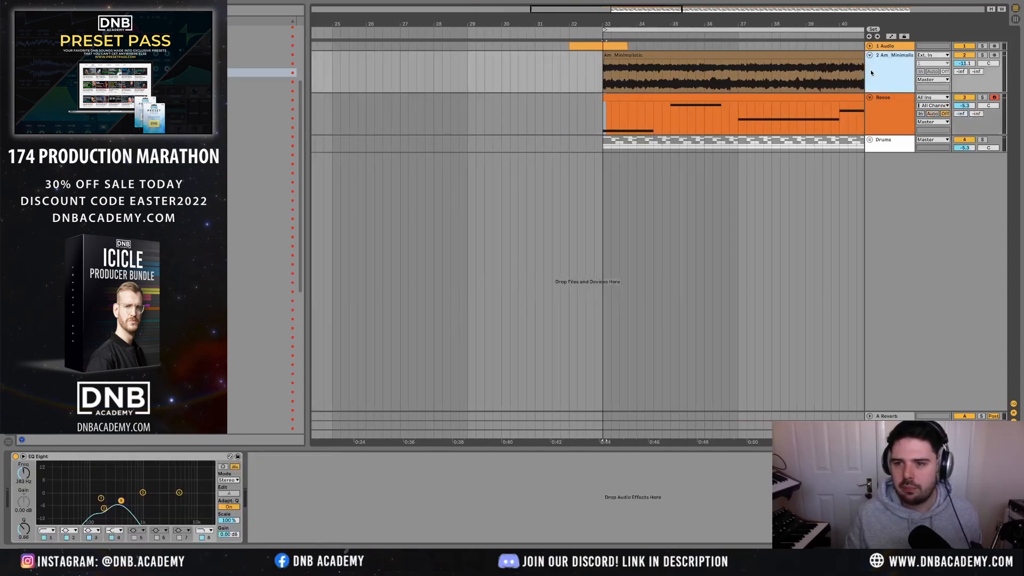
{"action": "double_click", "coordinate": [160, 73]}
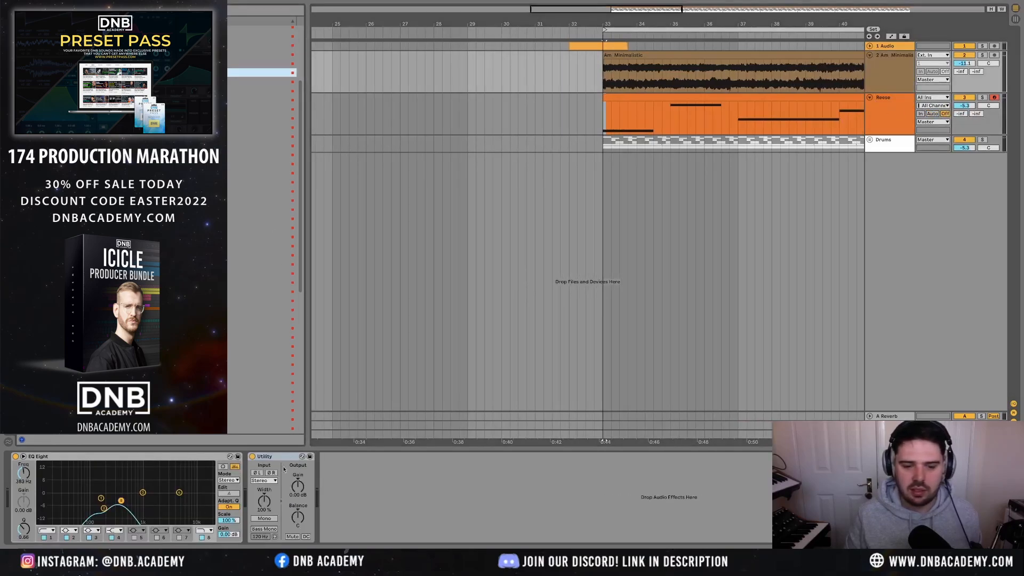
{"action": "right_click", "coordinate": [297, 488]}
{"action": "left_click", "coordinate": [321, 491]}
- Insert a rising Gain ramp at the clip's start at bar 33 and copy it to the Reese's second ducking point
{"action": "scroll", "coordinate": [609, 89], "scroll_direction": "up", "scroll_amount": 5}
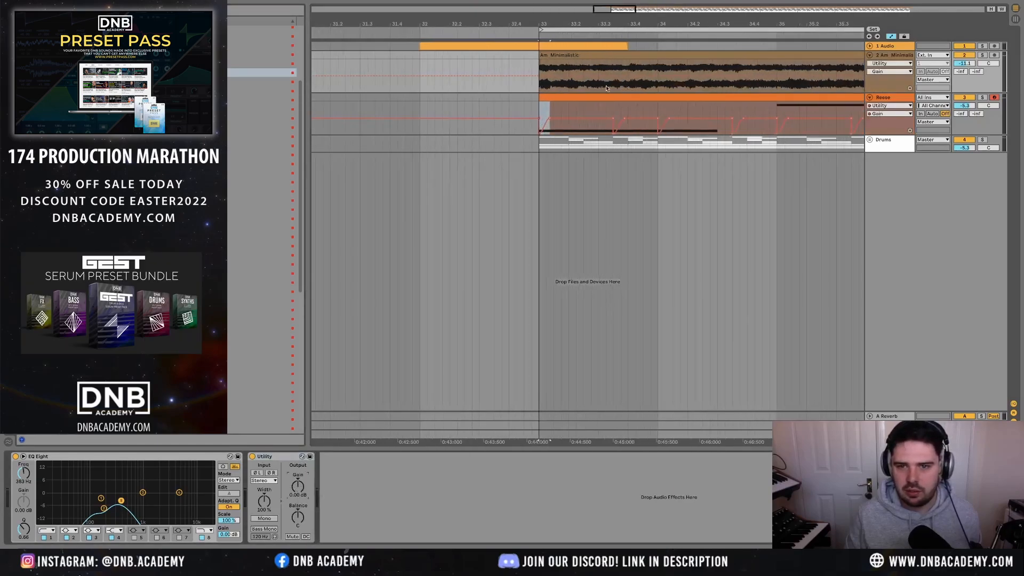
{"action": "left_click_drag", "start_coordinate": [536, 90], "coordinate": [558, 86]}
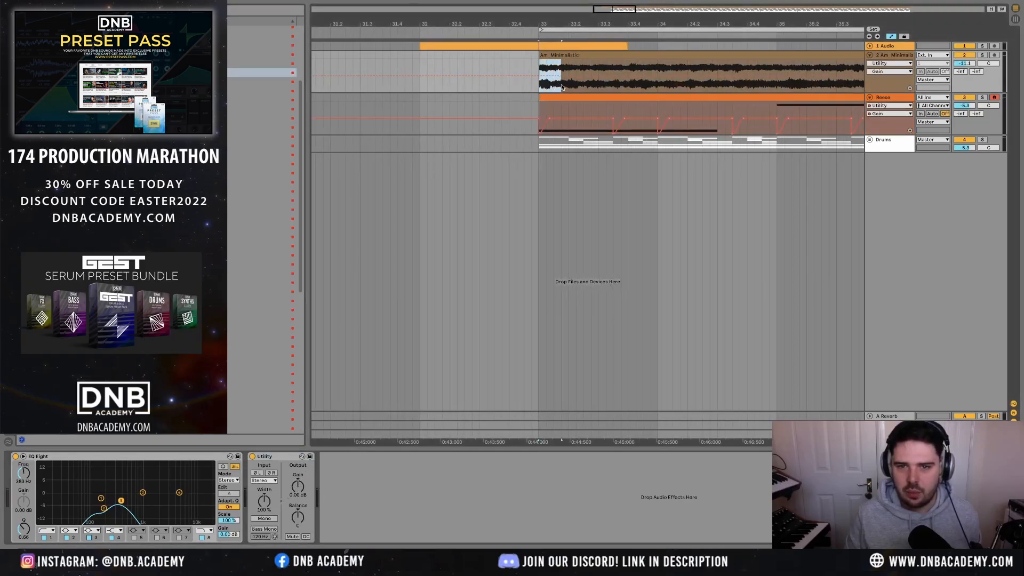
{"action": "right_click", "coordinate": [568, 88]}
{"action": "left_click", "coordinate": [621, 316]}
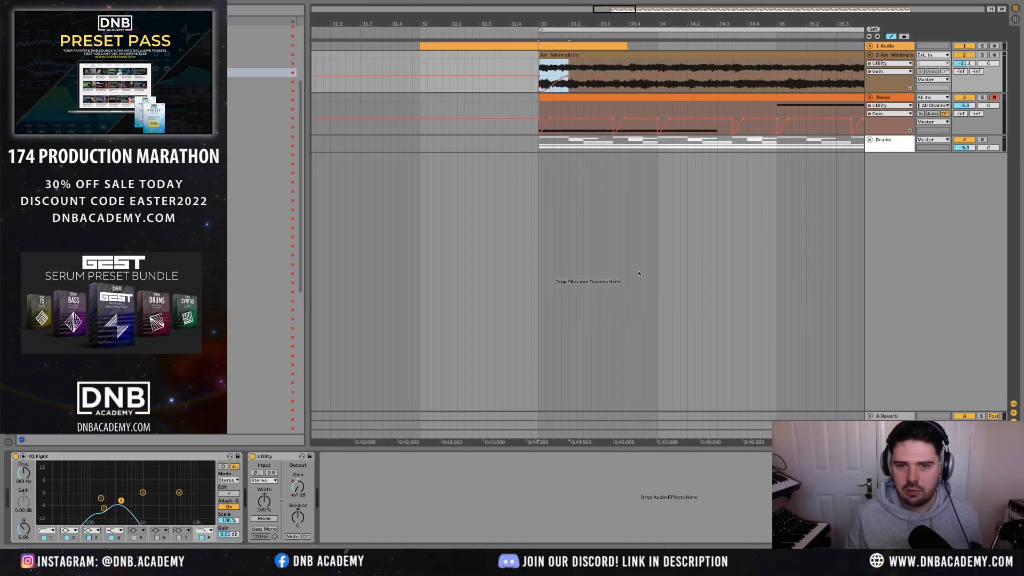
{"action": "left_click", "coordinate": [615, 68]}
{"action": "key", "text": "ctrl+v"}
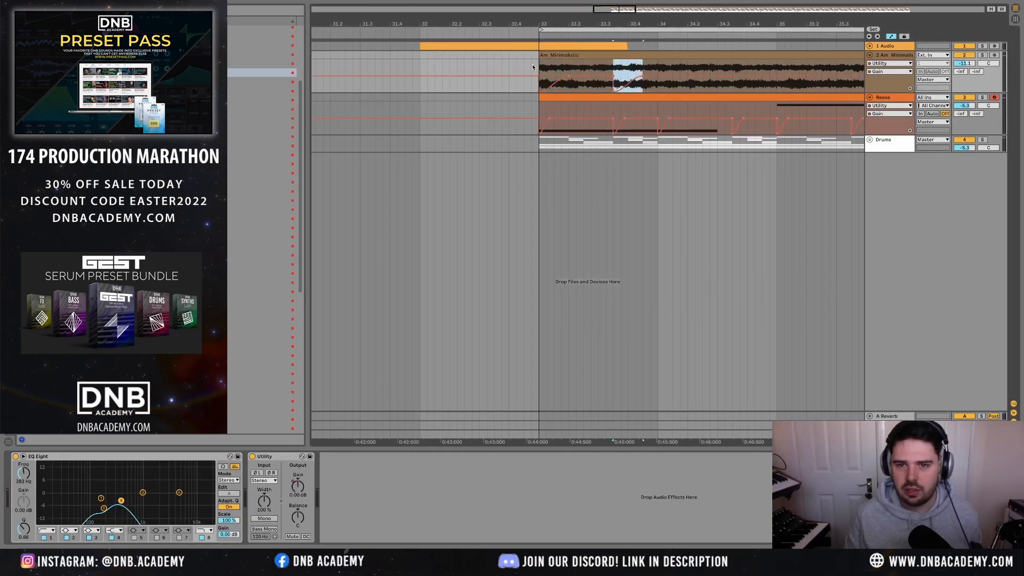
- Solo the Am Minimalistic track and play its ducking from bar 33
{"action": "left_click", "coordinate": [541, 67]}
{"action": "key", "text": "s"}
{"action": "key", "text": "space"}
{"action": "scroll", "coordinate": [553, 67], "scroll_direction": "down", "scroll_amount": 3}
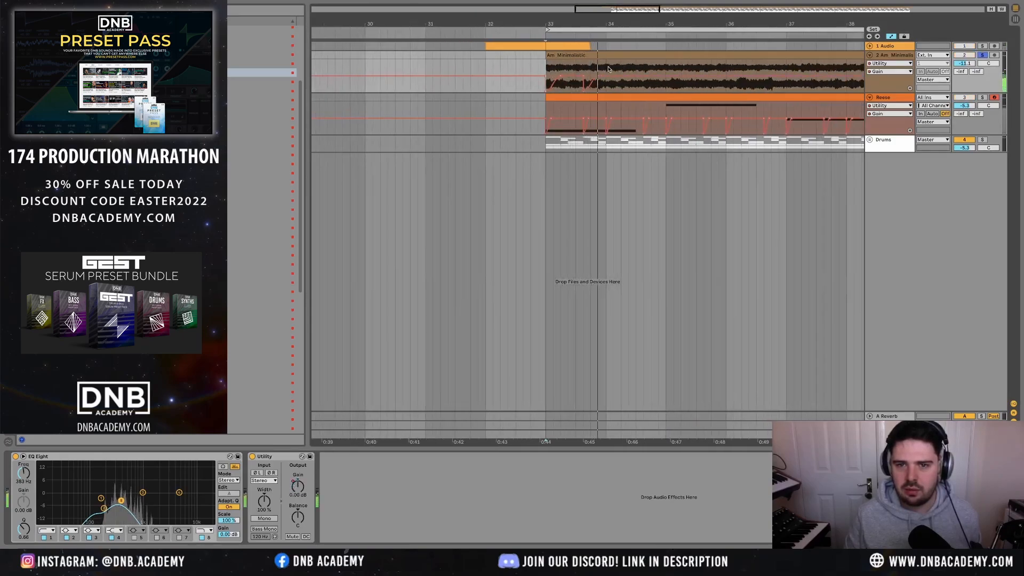
- Repeat the Gain ducking pattern on the Am Minimalistic track from bar 33 up to bar 41
{"action": "left_click_drag", "start_coordinate": [606, 70], "coordinate": [545, 71]}
{"action": "key", "text": "space"}
{"action": "key", "text": "ctrl+d"}
{"action": "left_click", "coordinate": [546, 68], "text": "shift"}
{"action": "scroll", "coordinate": [546, 68], "scroll_direction": "down", "scroll_amount": 5}
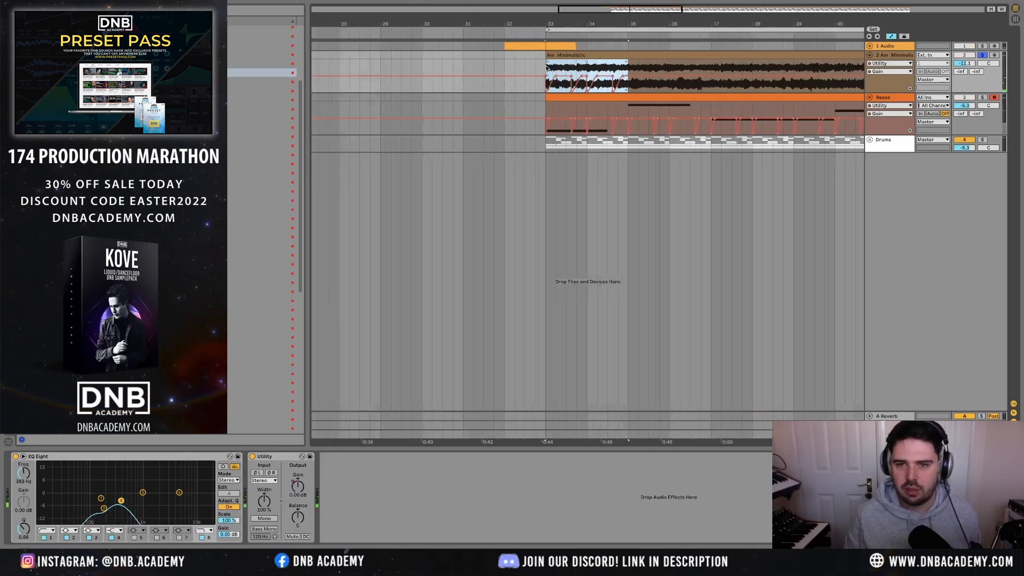
{"action": "key", "text": "ctrl+d"}
{"action": "key", "text": "ctrl+d"}
{"action": "key", "text": "ctrl+d"}
- Play bars 33 to 41 to check the ducked Am Minimalistic clip against the Reese and drums
{"action": "left_click", "coordinate": [547, 68]}
{"action": "key", "text": "space"}
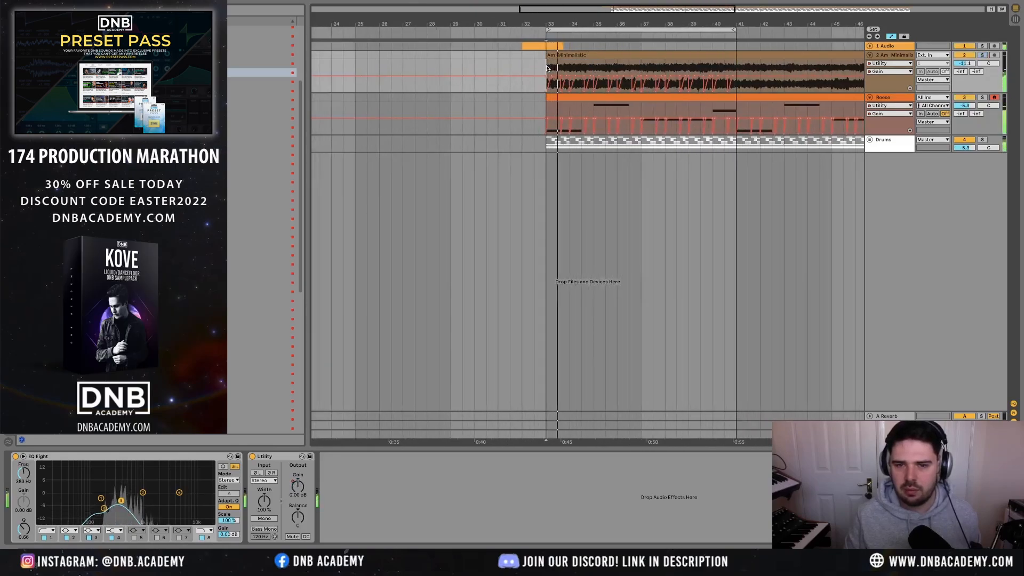
{"action": "left_click_drag", "start_coordinate": [546, 67], "coordinate": [736, 66]}
{"action": "scroll", "coordinate": [736, 66], "scroll_direction": "down", "scroll_amount": 3}
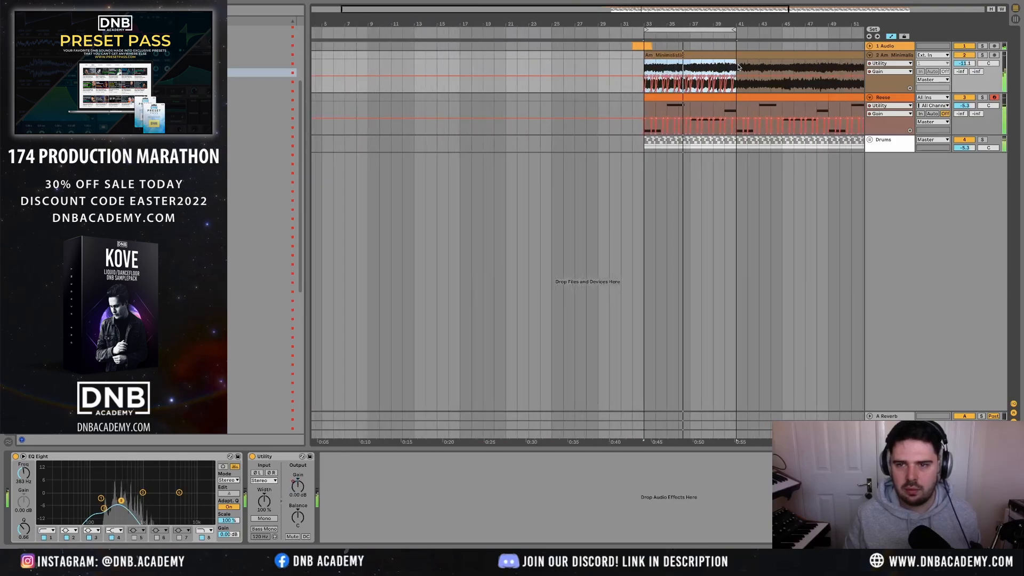
{"action": "scroll", "coordinate": [689, 71], "scroll_direction": "right", "scroll_amount": 3}
{"action": "scroll", "coordinate": [689, 71], "scroll_direction": "down", "scroll_amount": 3}
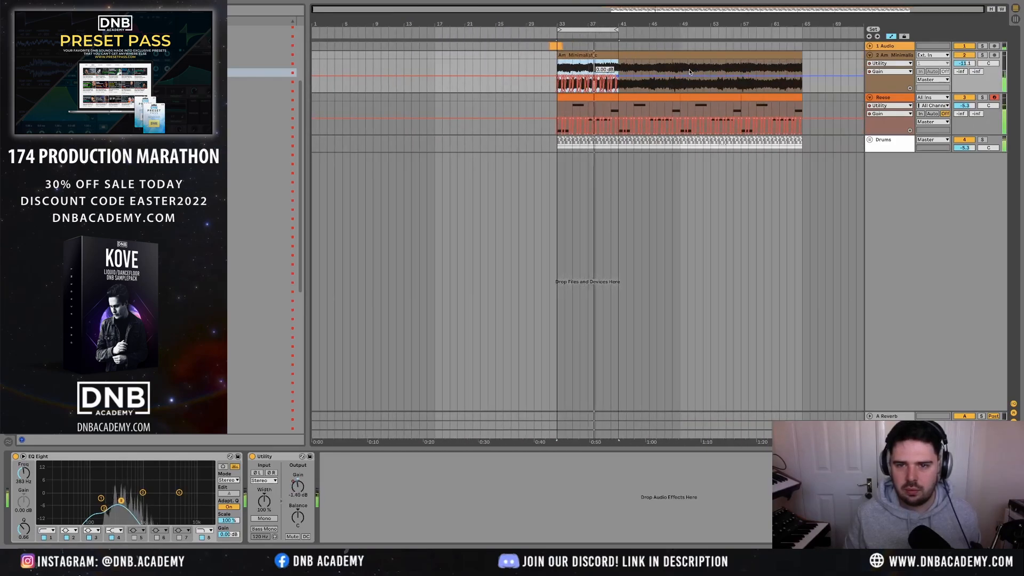
{"action": "key", "text": "space"}
- Delete the Utility from the Am Minimalistic track and switch off band 8, the low-pass, in its EQ Eight
{"action": "left_click", "coordinate": [274, 457]}
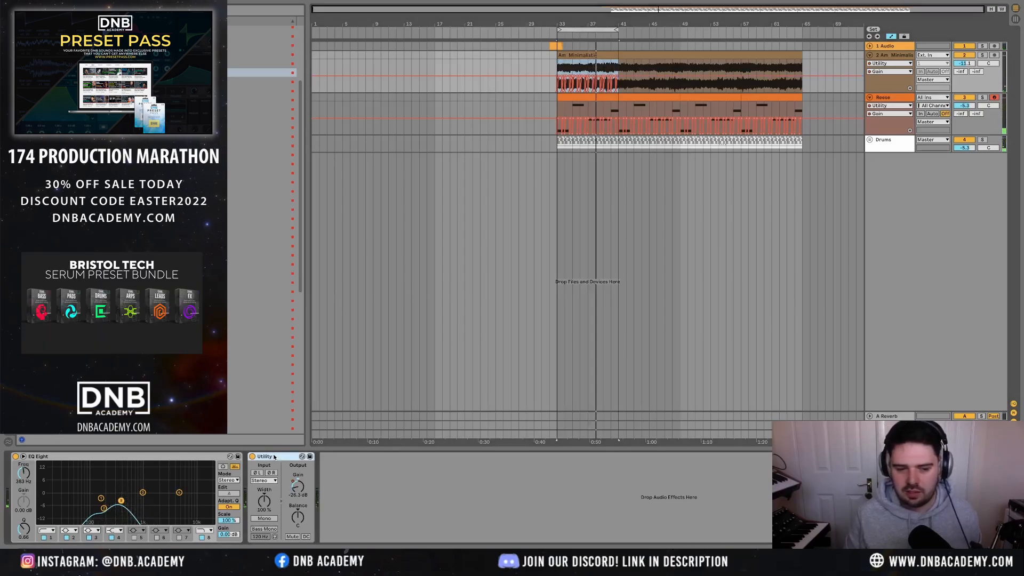
{"action": "key", "text": "Delete"}
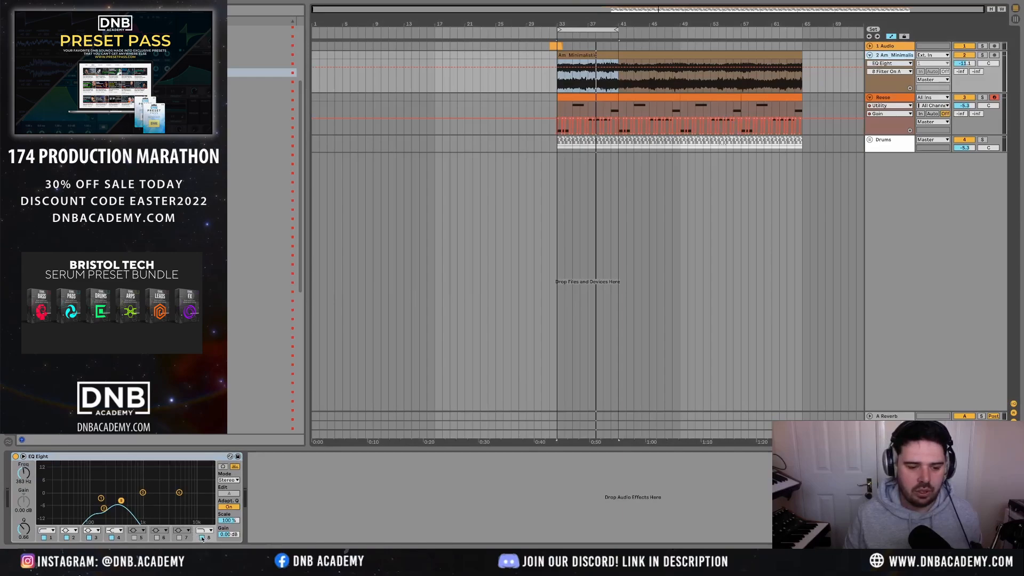
{"action": "left_click", "coordinate": [203, 538]}
- Add an Auto Filter to the Am Minimalistic track with a 12 dB slope and show its Frequency automation
{"action": "scroll", "coordinate": [181, 176], "scroll_direction": "up", "scroll_amount": 4}
{"action": "left_click", "coordinate": [182, 176]}
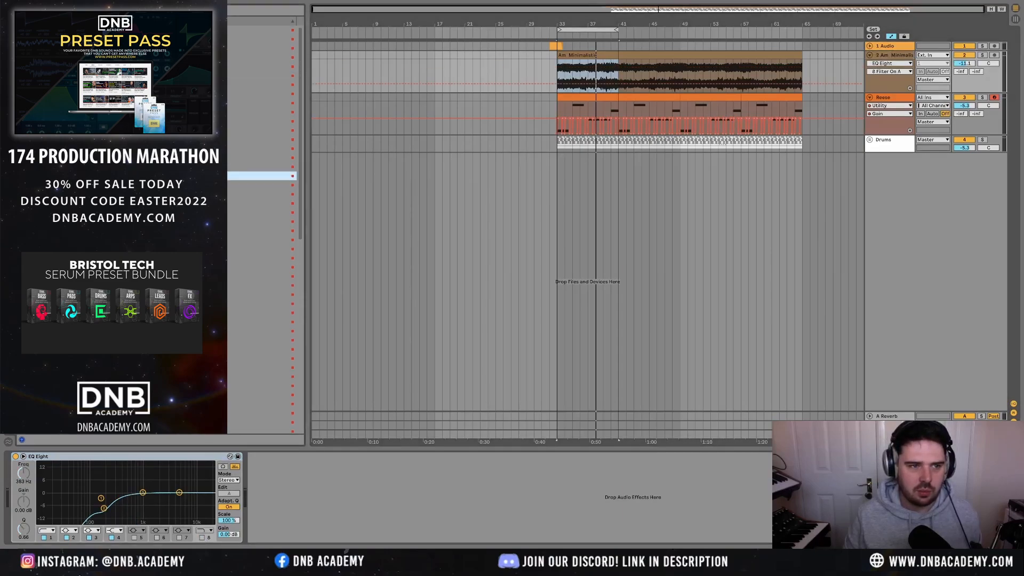
{"action": "double_click", "coordinate": [181, 30]}
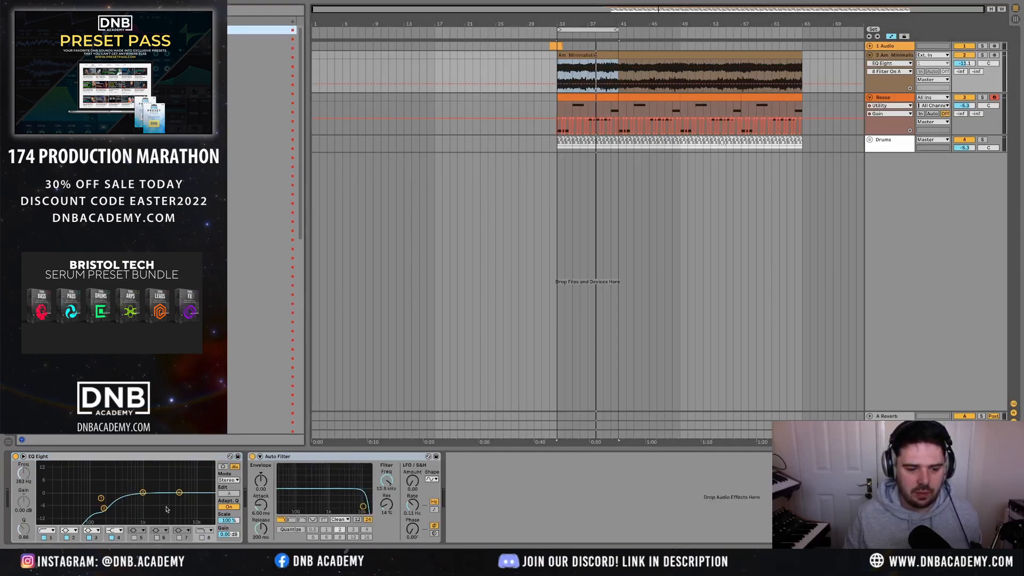
{"action": "left_click", "coordinate": [358, 520]}
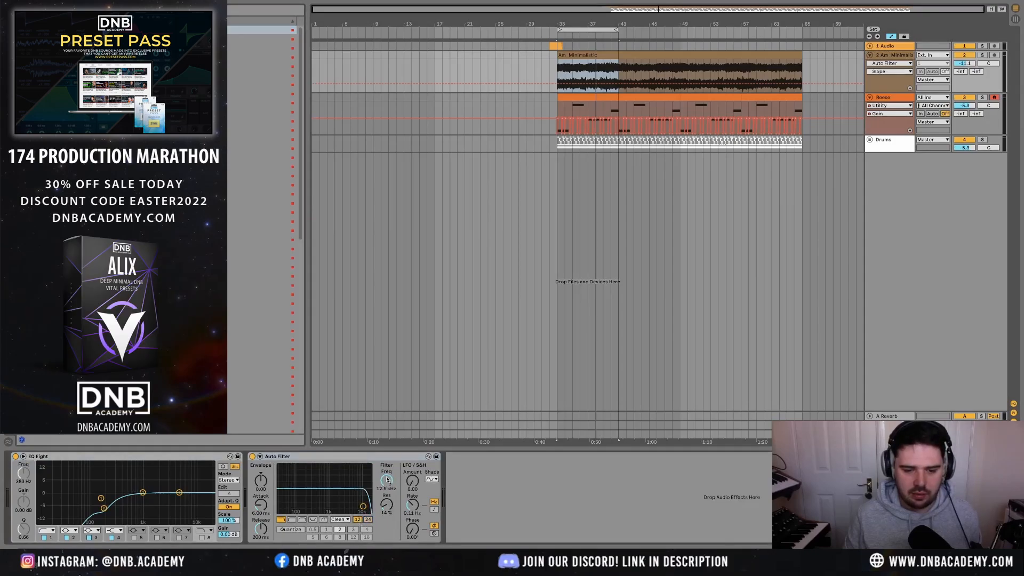
{"action": "right_click", "coordinate": [387, 479]}
{"action": "left_click", "coordinate": [411, 485]}
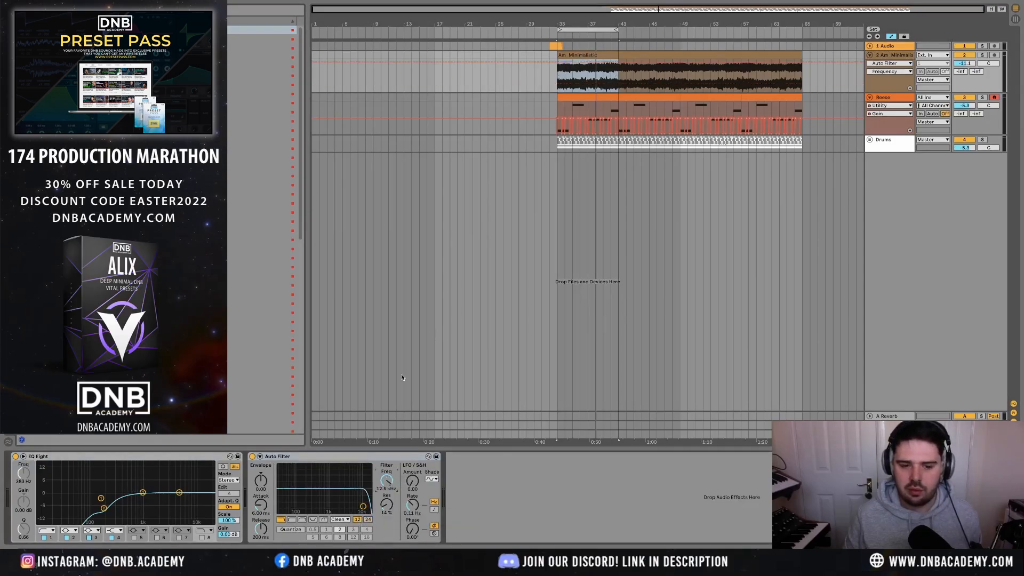
- Lower the Auto Filter frequency to about 192 Hz and automate it rising from bar 33 to 2.29 kHz at bar 41
{"action": "left_click_drag", "start_coordinate": [384, 479], "coordinate": [384, 524]}
{"action": "key", "text": "space"}
{"action": "key", "text": "space"}
{"action": "right_click", "coordinate": [385, 479]}
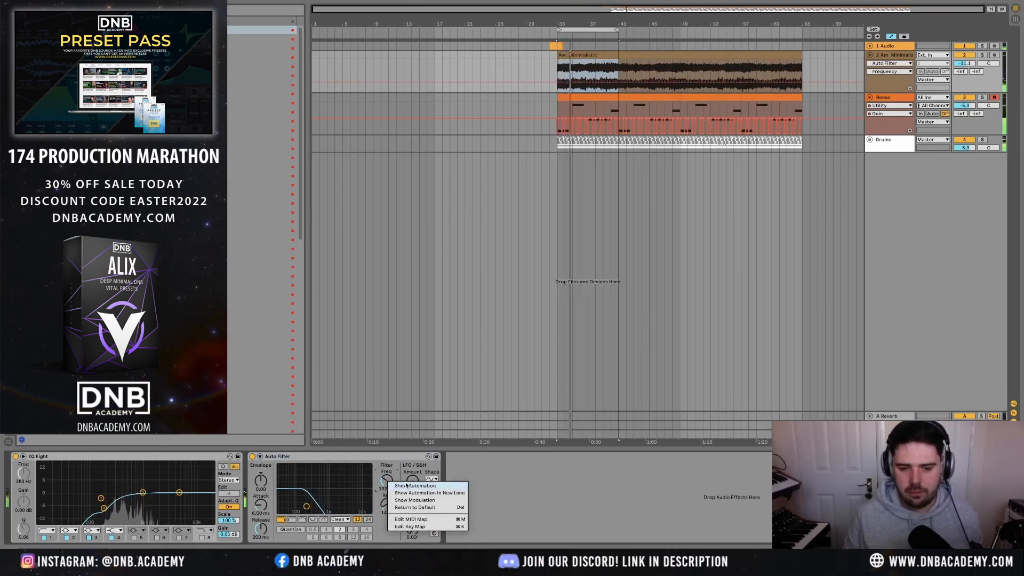
{"action": "left_click", "coordinate": [411, 484]}
{"action": "left_click", "coordinate": [558, 82]}
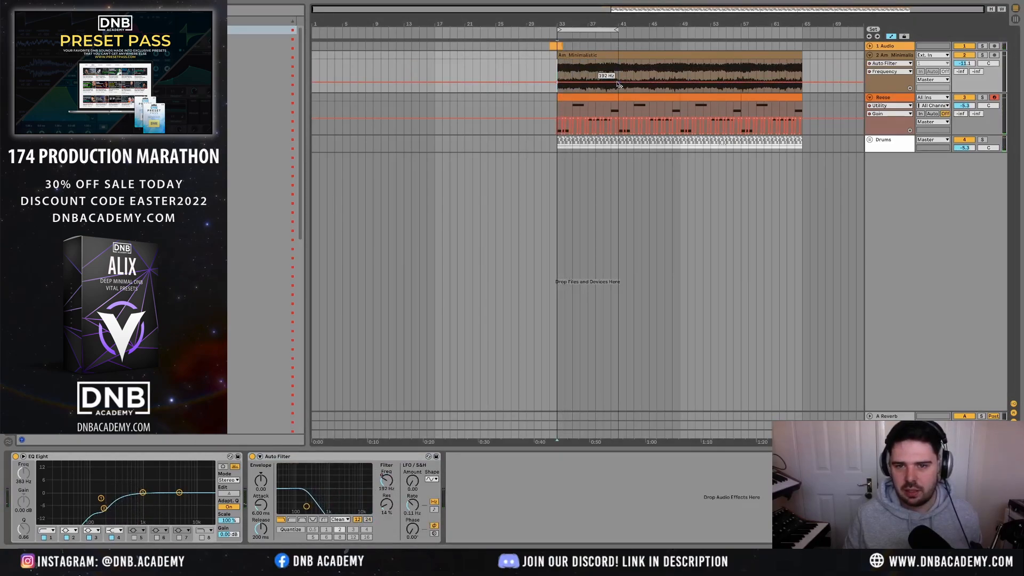
{"action": "left_click_drag", "start_coordinate": [618, 82], "coordinate": [618, 71]}
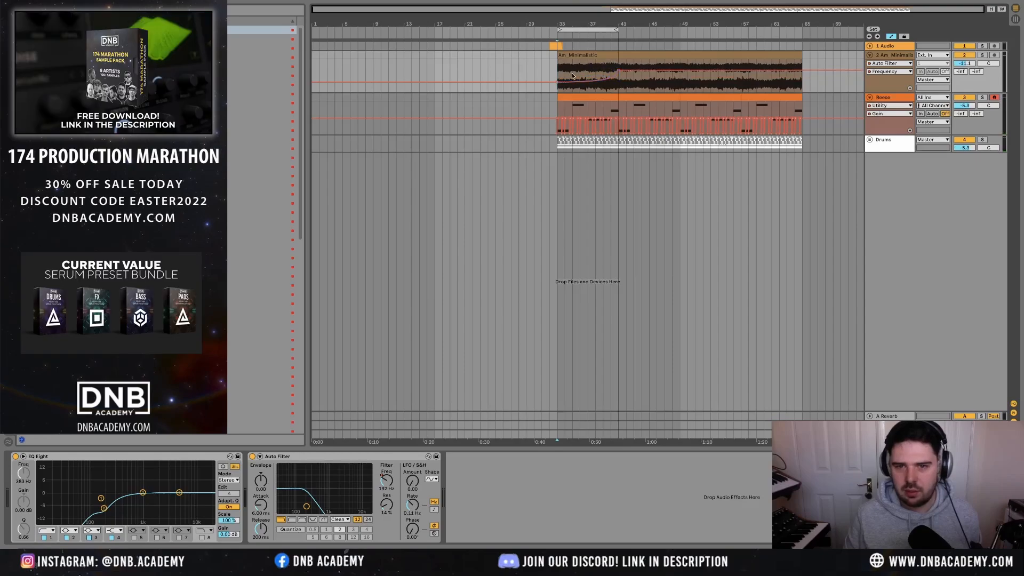
- Copy the Am Minimalistic clip to the start of the arrangement and set its track's reverb send to -12.0 dB
{"action": "key", "text": "space"}
{"action": "key", "text": "a"}
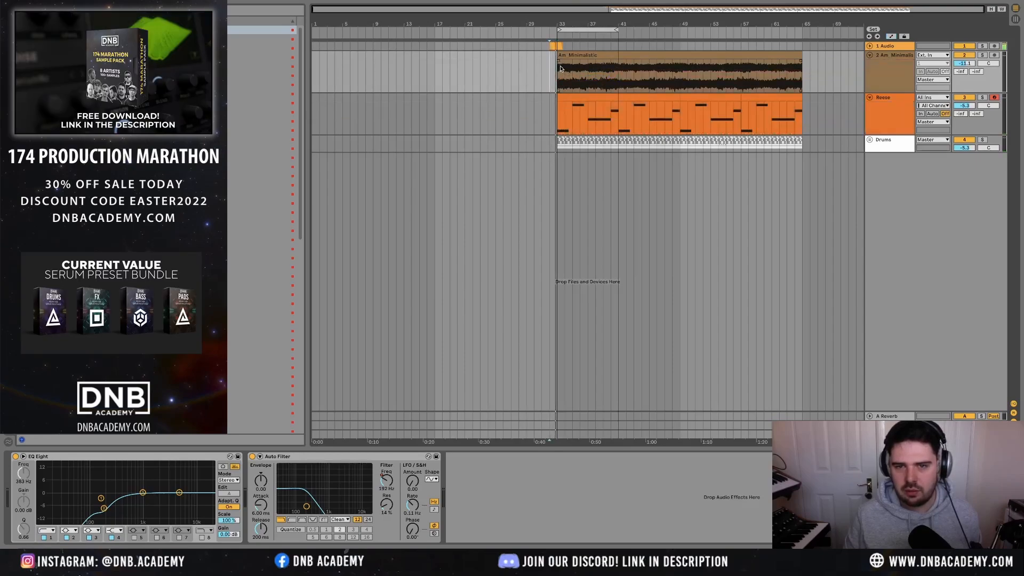
{"action": "left_click", "coordinate": [437, 69]}
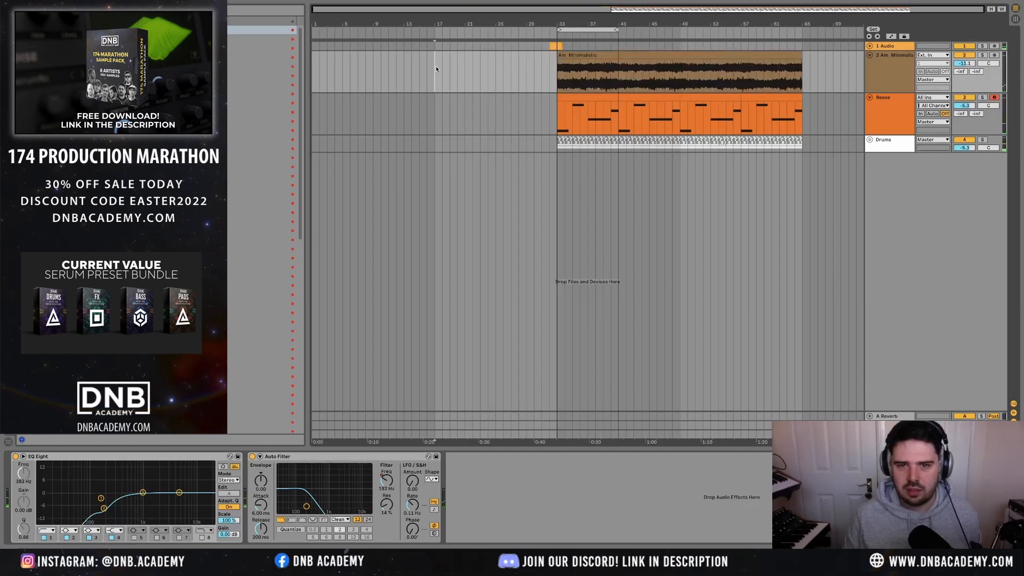
{"action": "key", "text": "ctrl+v"}
{"action": "key", "text": "ctrl+z"}
{"action": "left_click", "coordinate": [313, 81]}
{"action": "key", "text": "ctrl+v"}
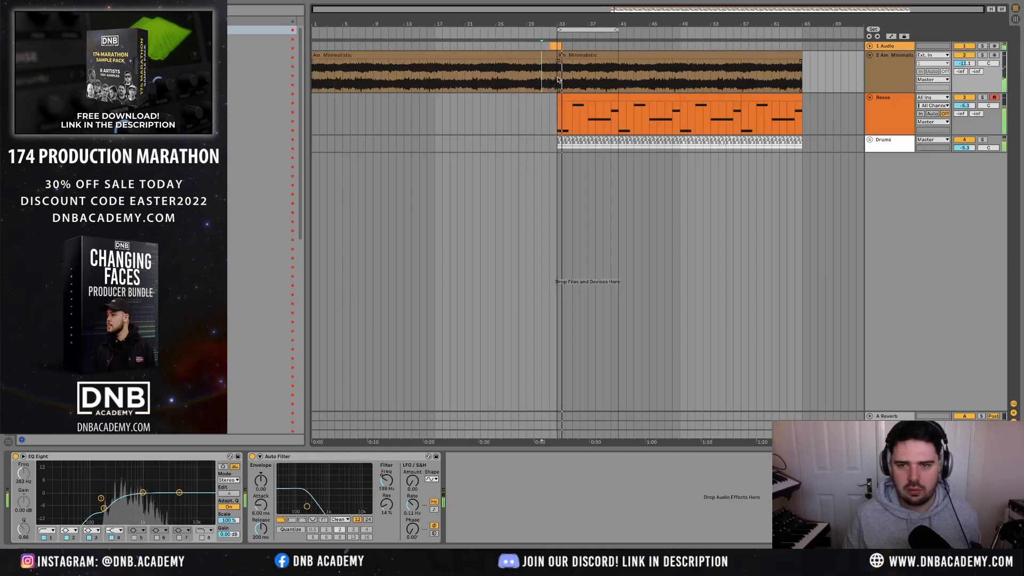
{"action": "left_click_drag", "start_coordinate": [960, 71], "coordinate": [960, 53]}
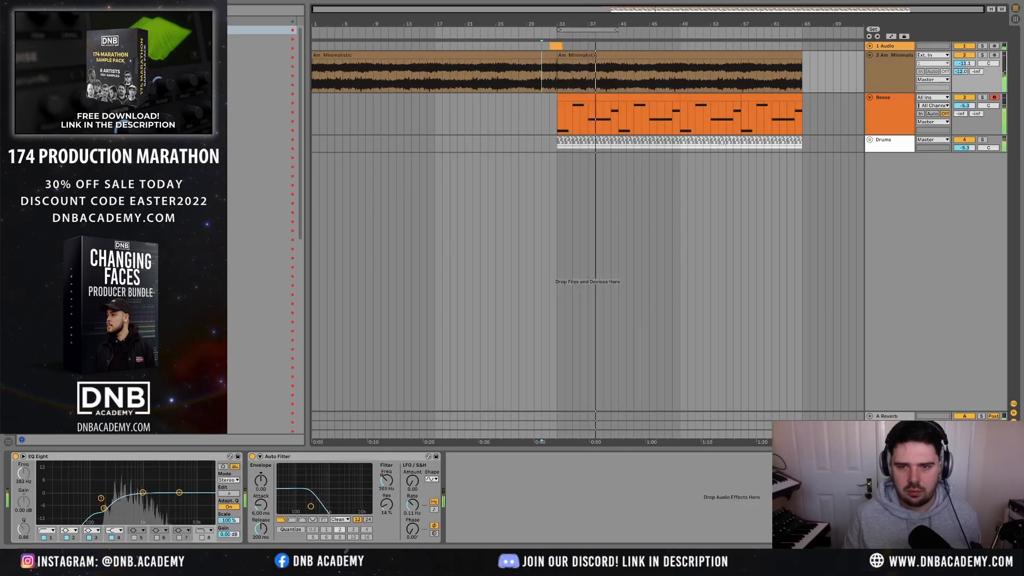
- Show the Auto Filter Frequency automation and repeat the sweep of bars 33 to 41 over the rest of the clip
{"action": "right_click", "coordinate": [385, 480]}
{"action": "left_click", "coordinate": [411, 485]}
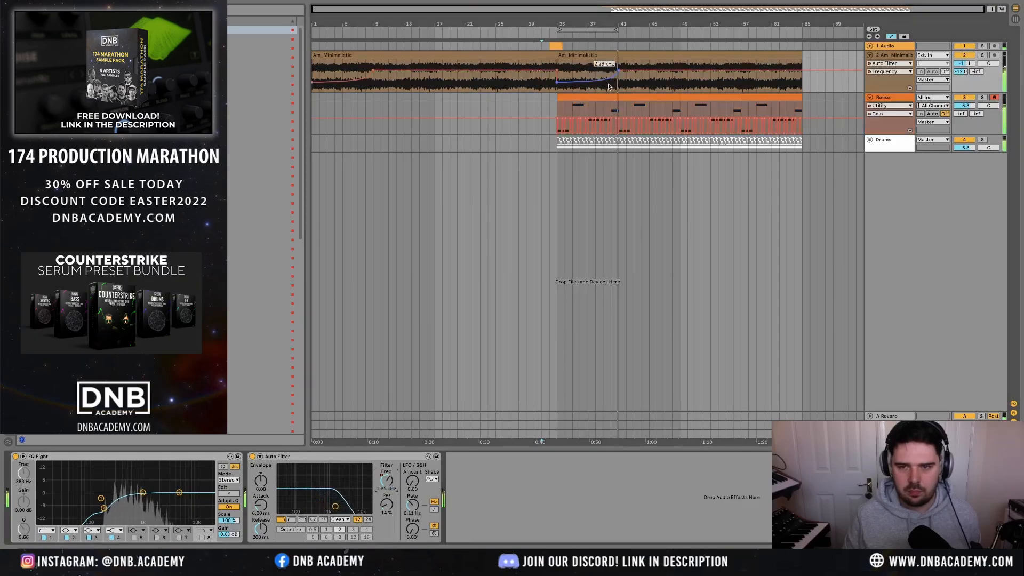
{"action": "left_click_drag", "start_coordinate": [619, 74], "coordinate": [559, 90]}
{"action": "key", "text": "ctrl+d"}
{"action": "key", "text": "ctrl+d"}
{"action": "key", "text": "ctrl+d"}
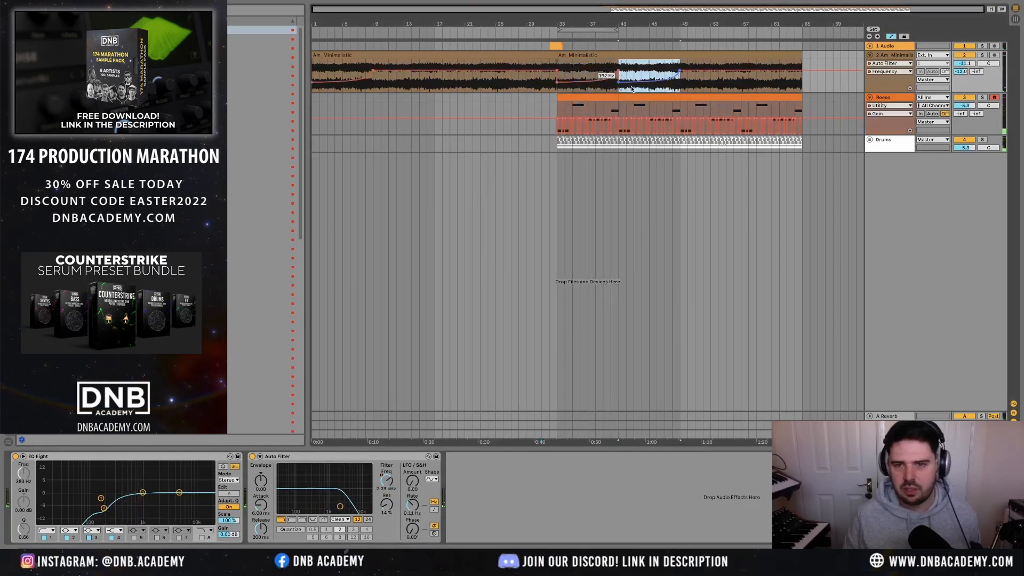
- Duplicate the Am Minimalistic section of bars 33 to 49, including its filter automation, onto bars 49 to 65
{"action": "left_click", "coordinate": [572, 74]}
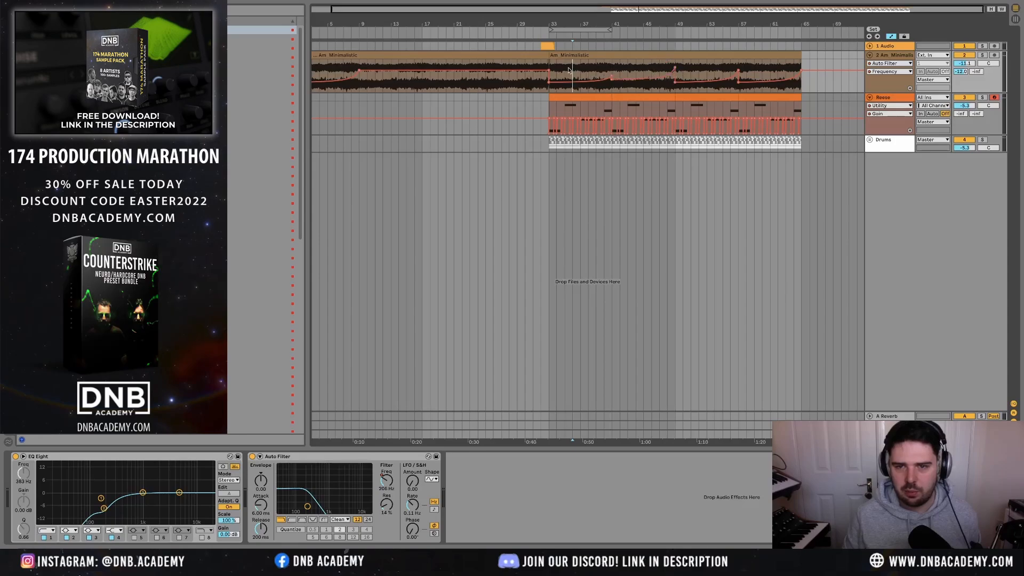
{"action": "left_click_drag", "start_coordinate": [548, 64], "coordinate": [680, 70]}
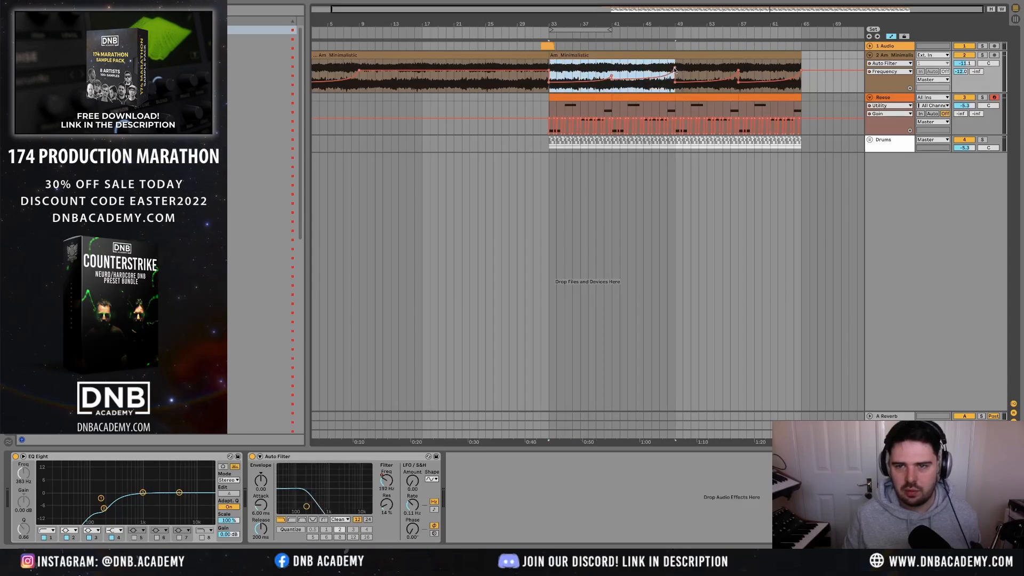
{"action": "key", "text": "ctrl+d"}
- Play the arrangement from just before bar 33 to check the filter sweeps, with the automation hidden
{"action": "left_click", "coordinate": [537, 66]}
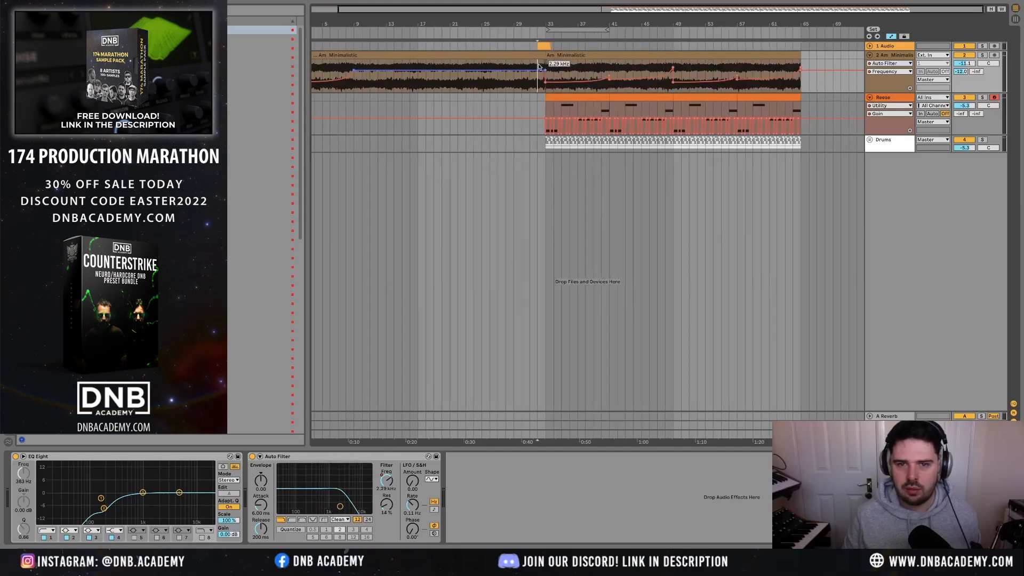
{"action": "key", "text": "space"}
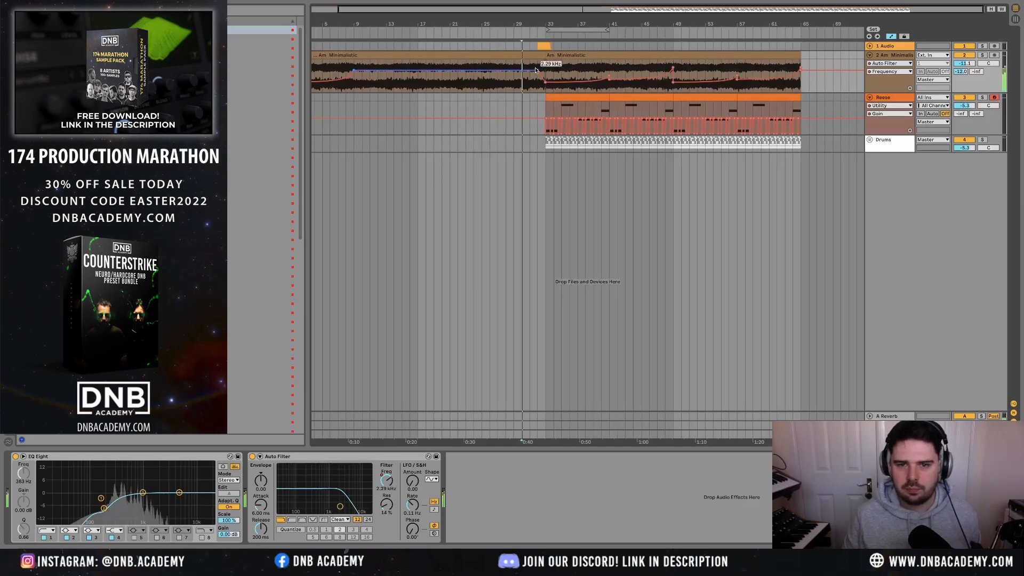
{"action": "key", "text": "a"}
{"action": "left_click", "coordinate": [571, 124]}
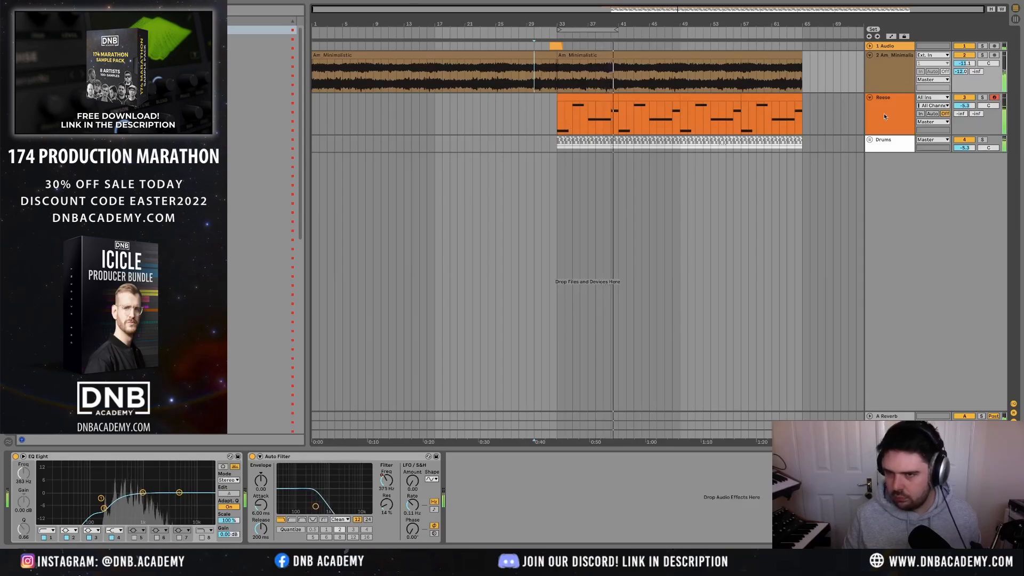
- Fold the Reese track, unfold the A Reverb return track and open its Pro-R plug-in window
{"action": "left_click", "coordinate": [869, 97], "text": "alt"}
{"action": "left_click", "coordinate": [869, 55]}
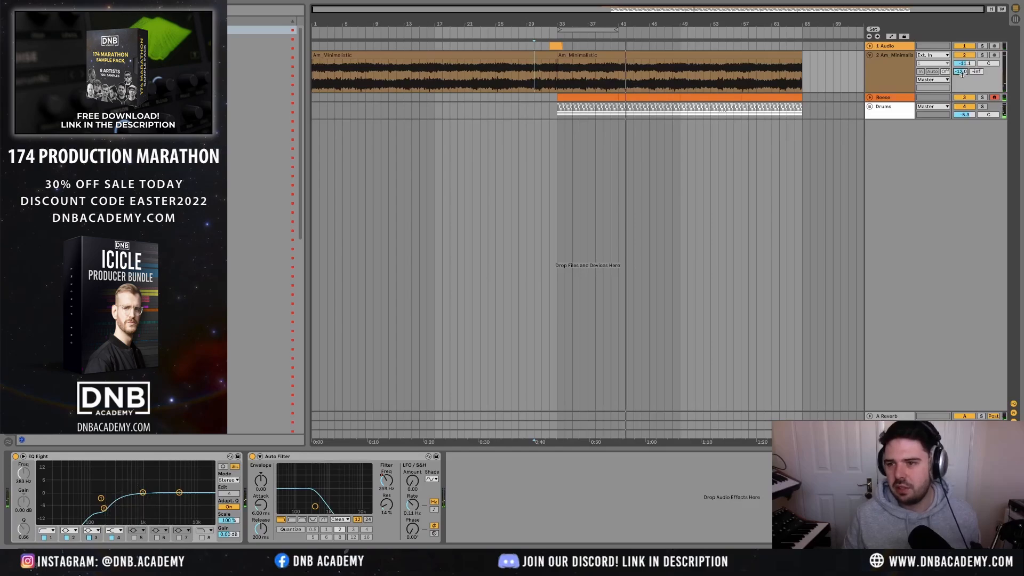
{"action": "left_click", "coordinate": [870, 417]}
{"action": "left_click", "coordinate": [875, 410]}
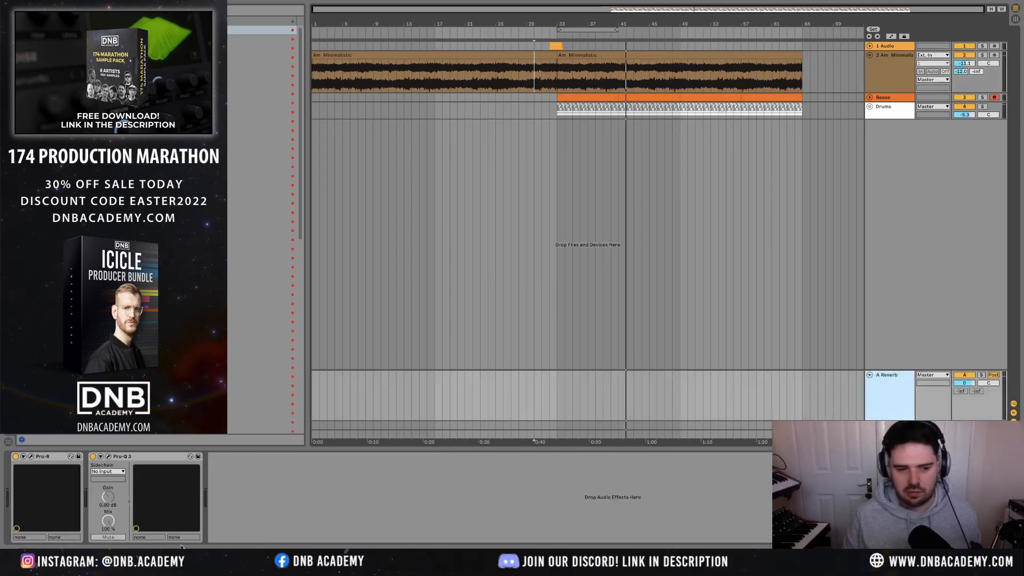
{"action": "left_click", "coordinate": [32, 457]}
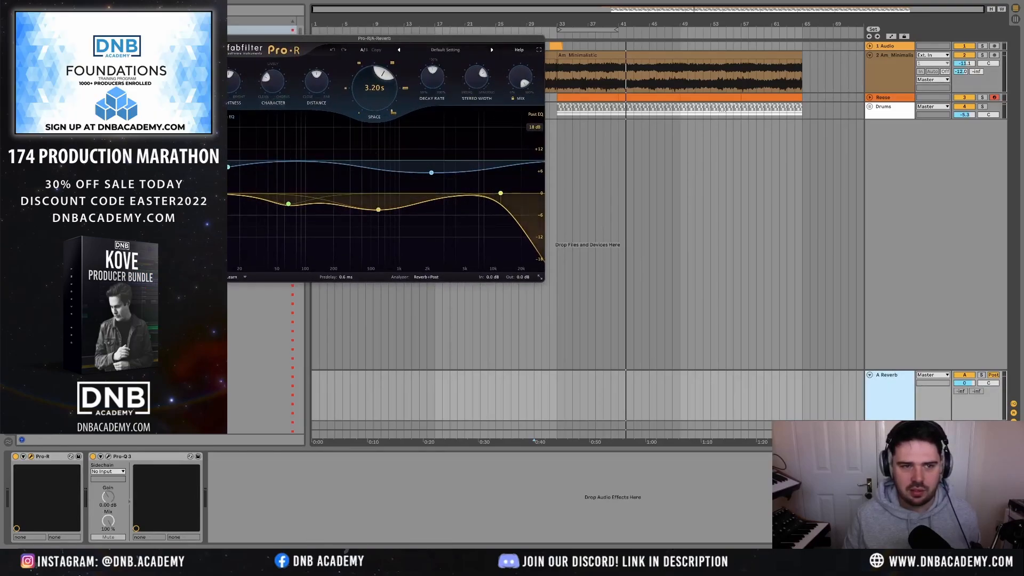
- Check the Pro-Q 3 curve on the A Reverb return track and replace its Pro-R reverb with ValhallaRoom
{"action": "left_click", "coordinate": [208, 39]}
{"action": "left_click", "coordinate": [108, 457]}
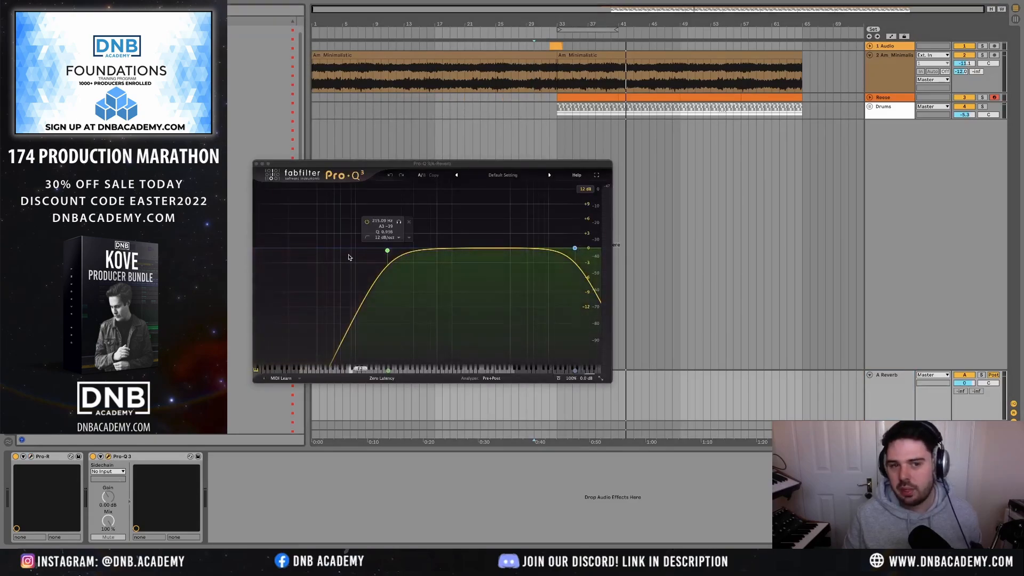
{"action": "left_click", "coordinate": [888, 425]}
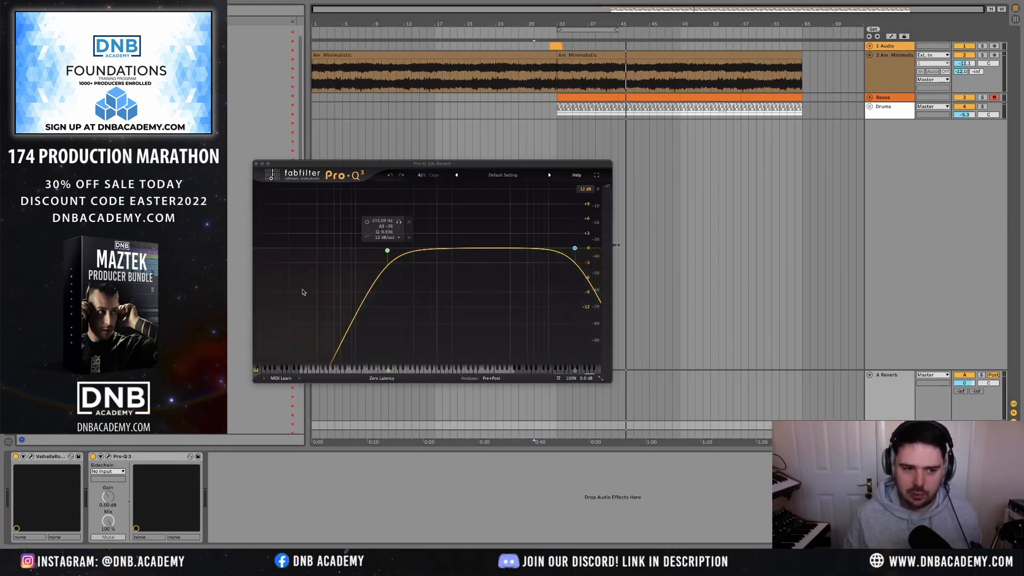
{"action": "left_click", "coordinate": [257, 164]}
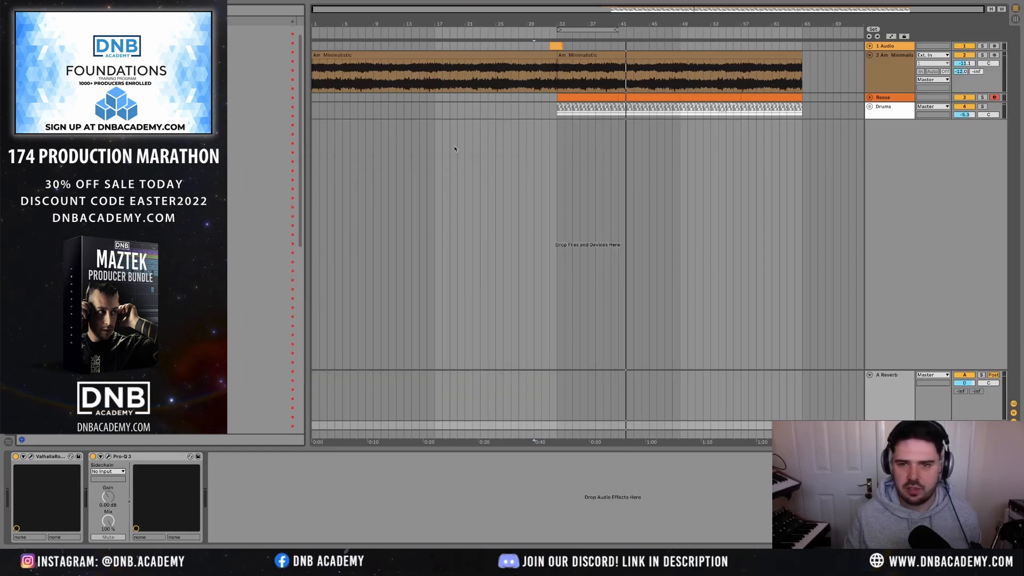
- Rename the first audio track as Vox and the Am Minimalistic track as Pad
{"action": "left_click", "coordinate": [780, 76]}
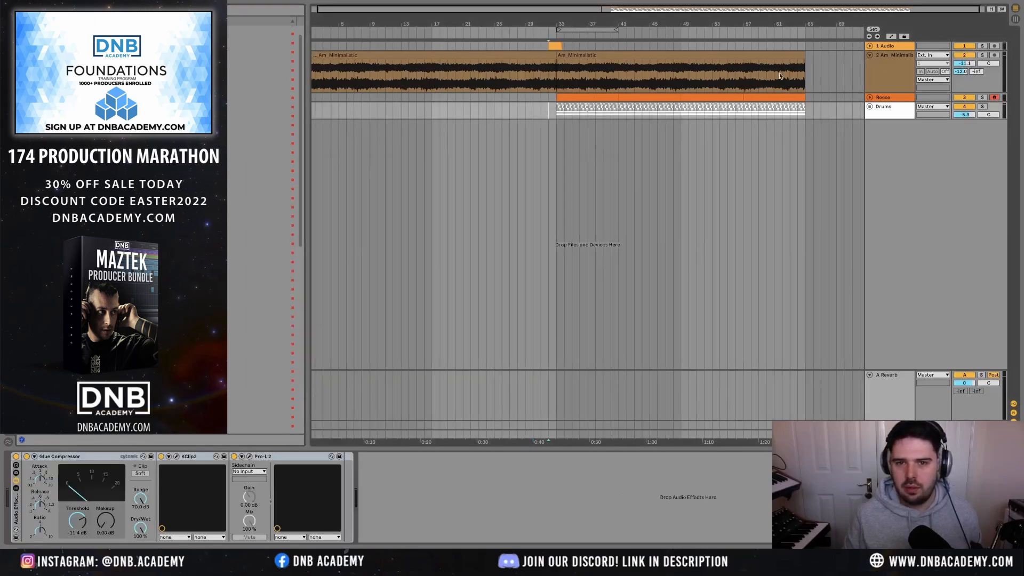
{"action": "left_click", "coordinate": [882, 48]}
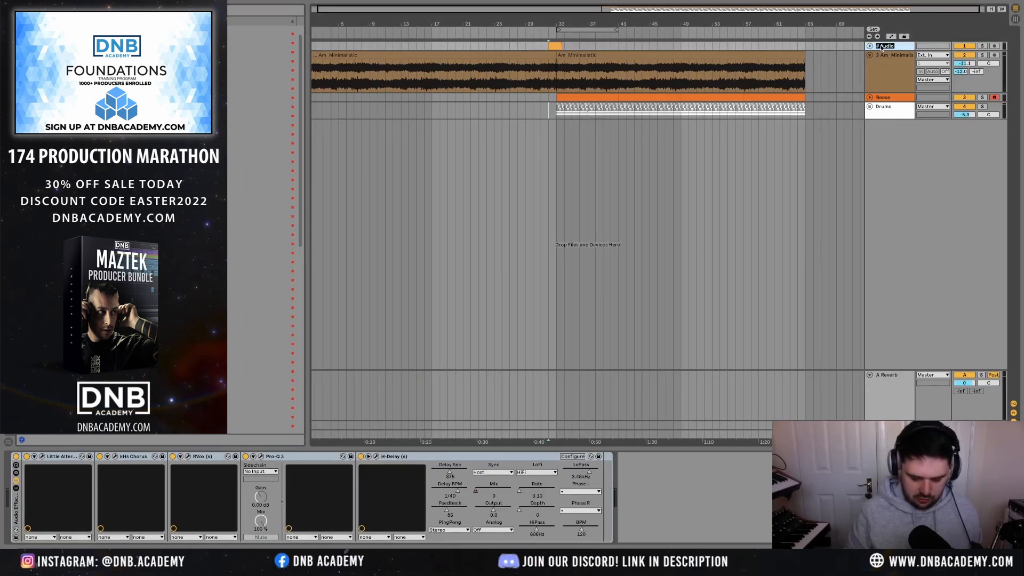
{"action": "key", "text": "Down"}
{"action": "key", "text": "ctrl+r"}
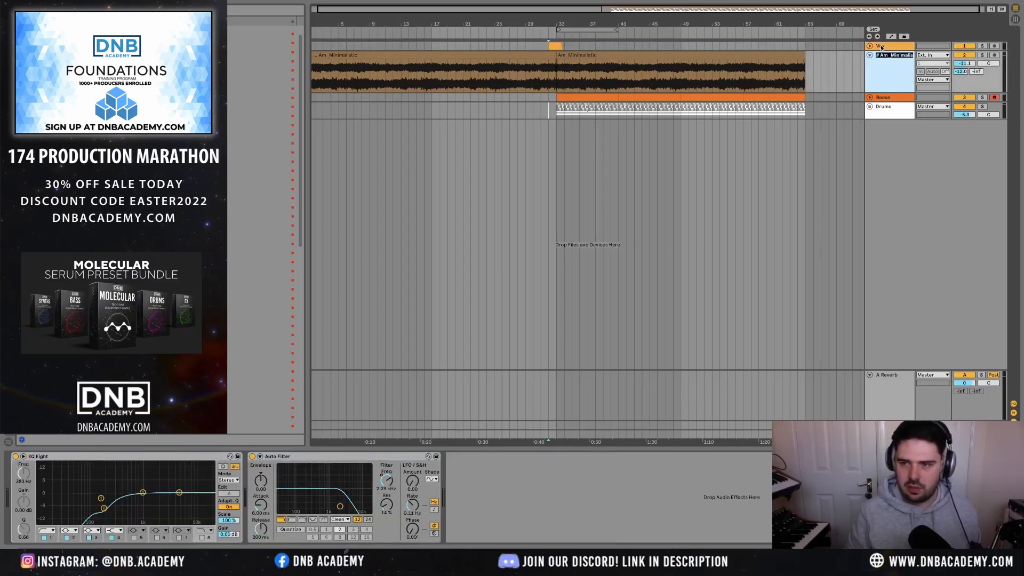
{"action": "type", "text": "Pad"}
{"action": "key", "text": "Return"}
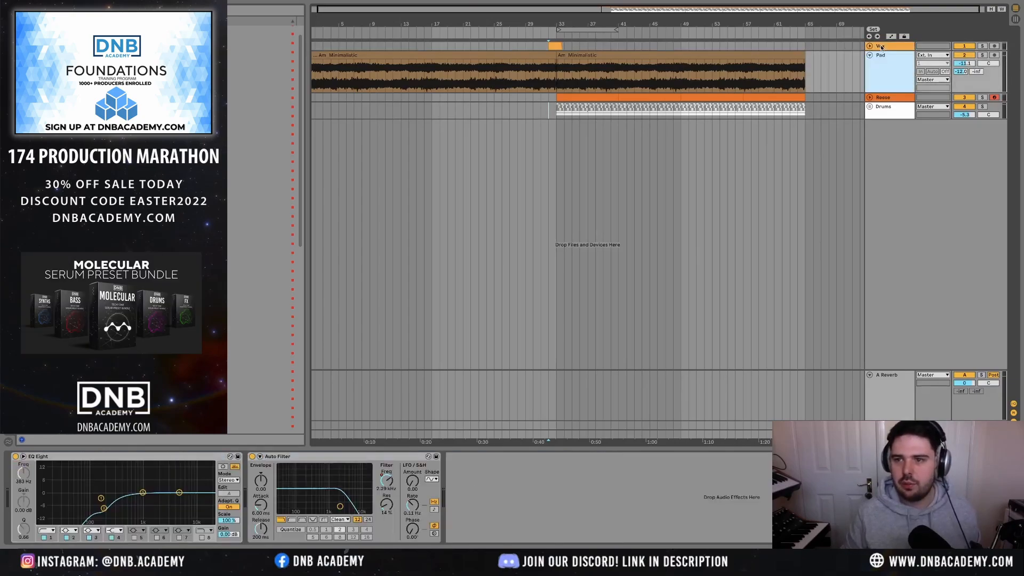
- Insert a MIDI track directly below the Vox track and load Granulator II onto it
{"action": "key", "text": "Down"}
{"action": "key", "text": "Down"}
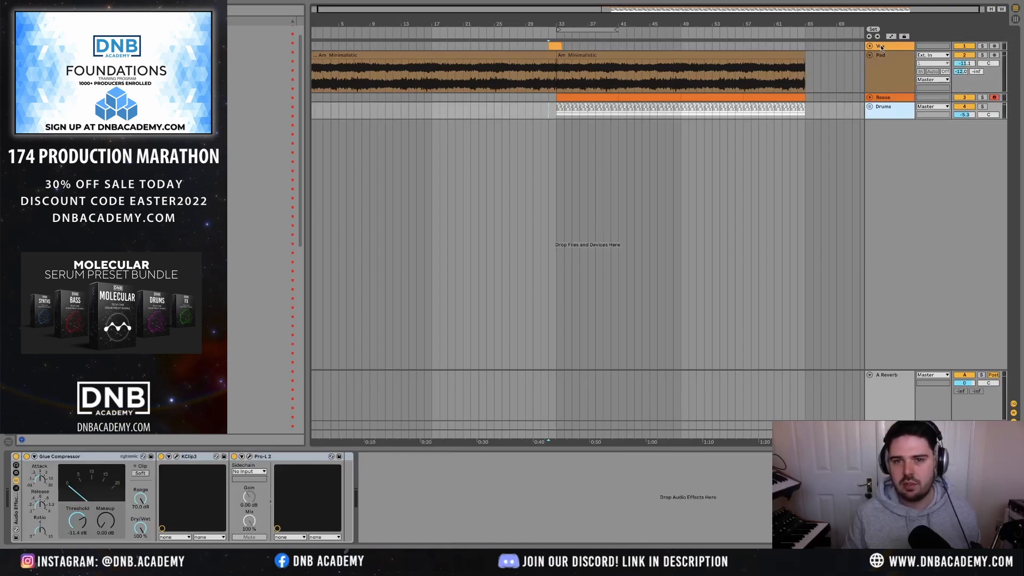
{"action": "key", "text": "Up"}
{"action": "key", "text": "Up"}
{"action": "key", "text": "Up"}
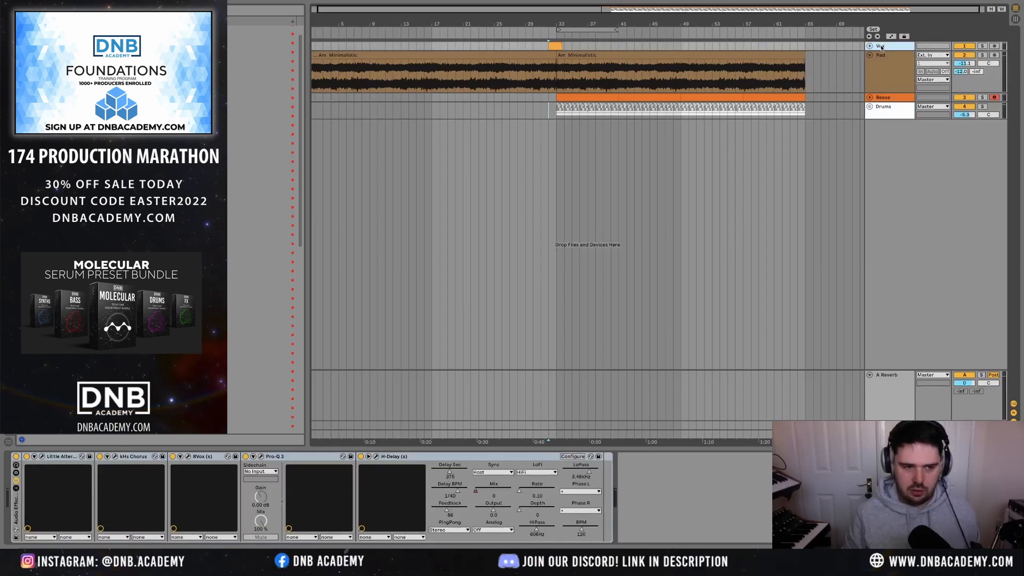
{"action": "key", "text": "ctrl+shift+t"}
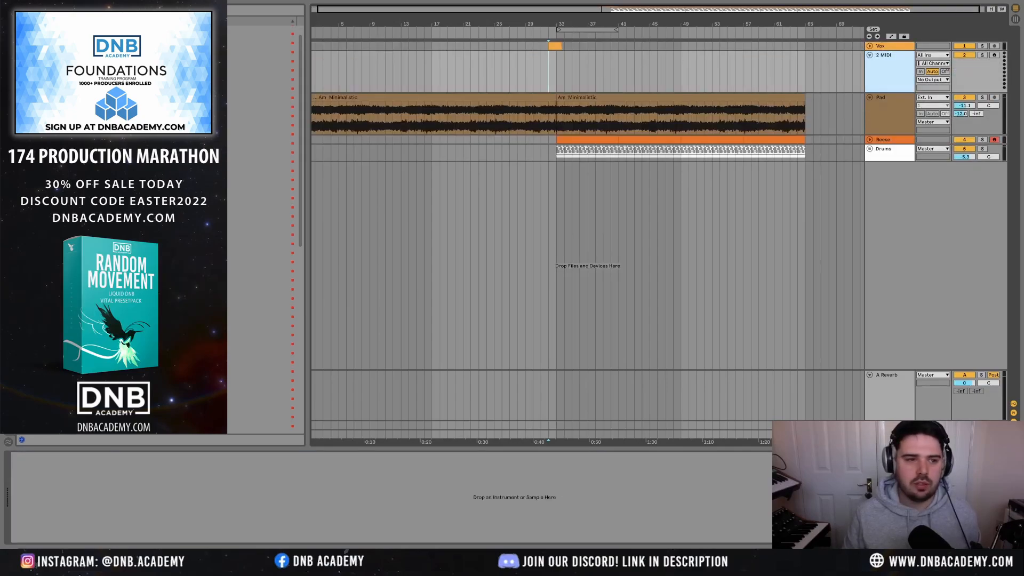
{"action": "left_click", "coordinate": [40, 48]}
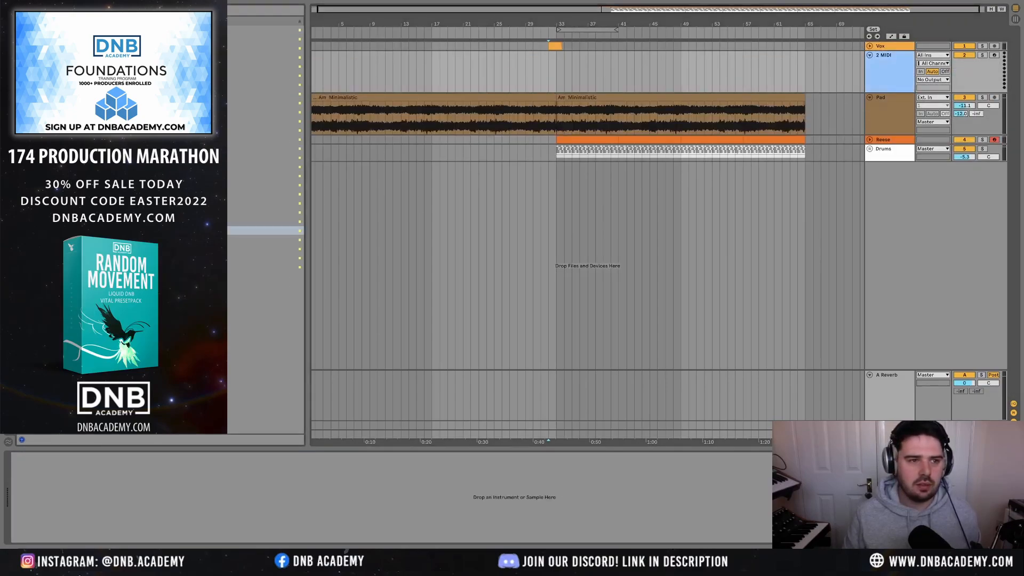
{"action": "left_click_drag", "start_coordinate": [133, 75], "coordinate": [892, 68]}
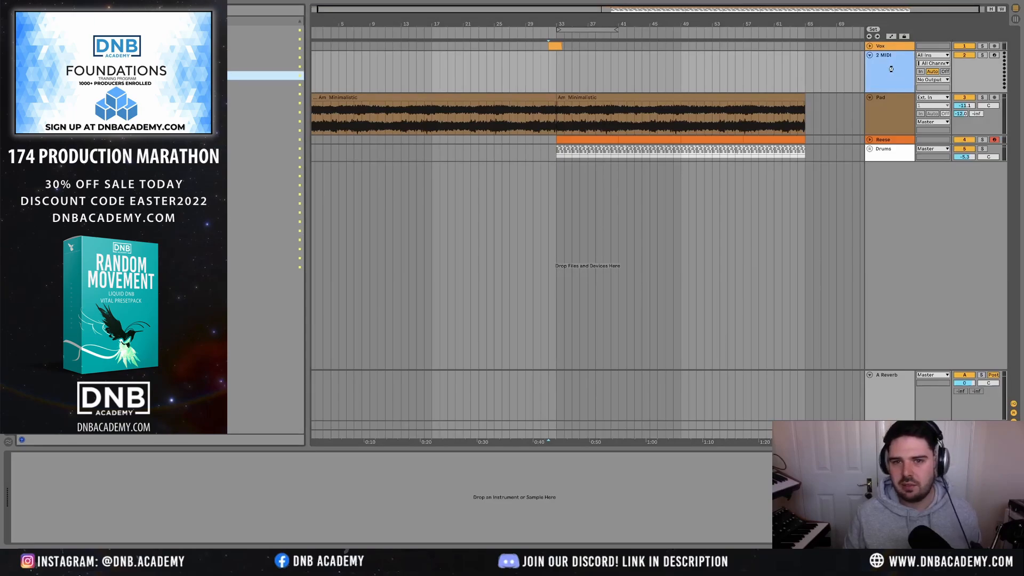
- Consolidate the vocal clip, unfold the Vox track and load the consolidated clip into Granulator II as its sample
{"action": "left_click", "coordinate": [557, 46]}
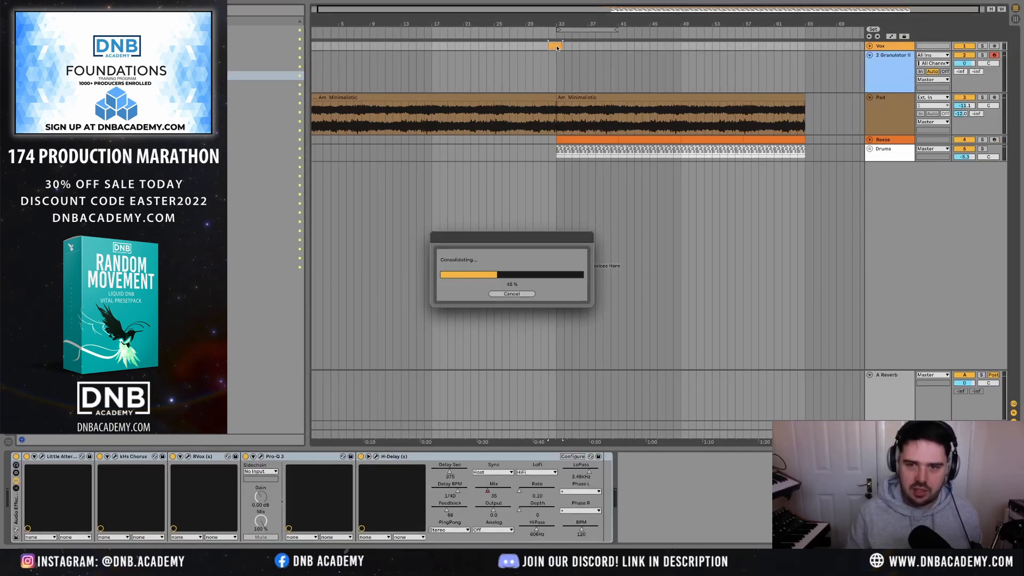
{"action": "left_click", "coordinate": [870, 46]}
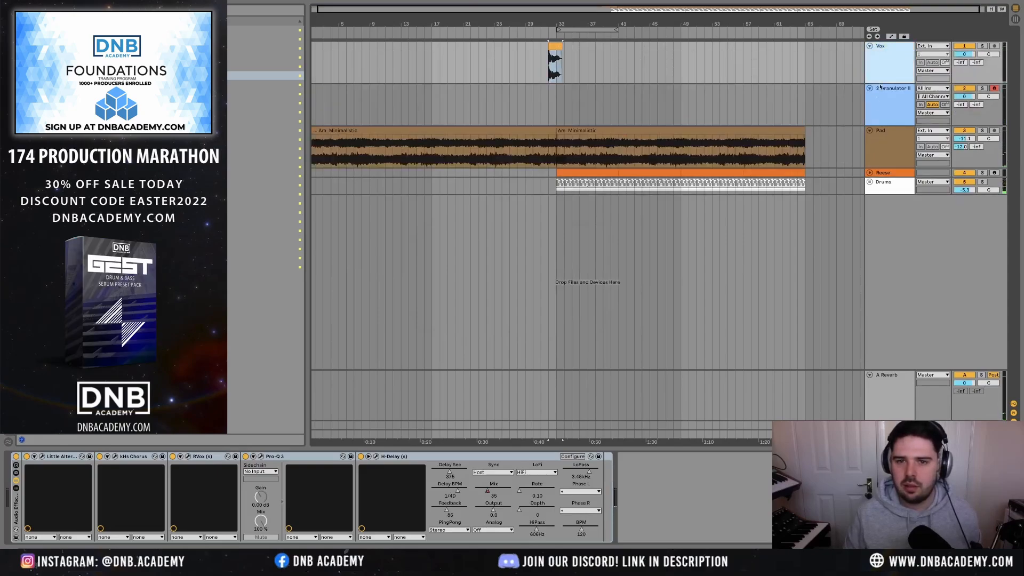
{"action": "left_click", "coordinate": [882, 108]}
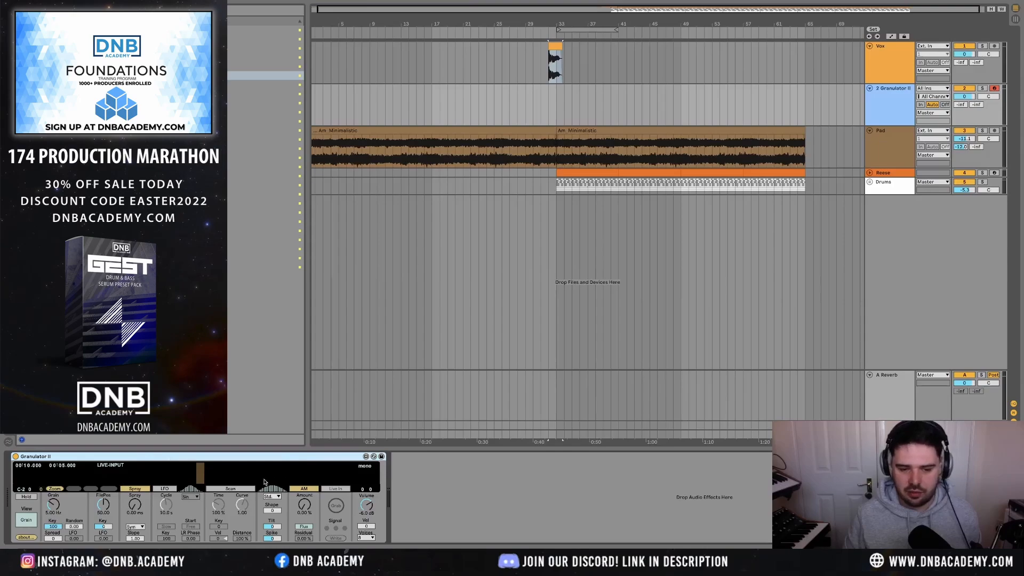
{"action": "left_click", "coordinate": [903, 64]}
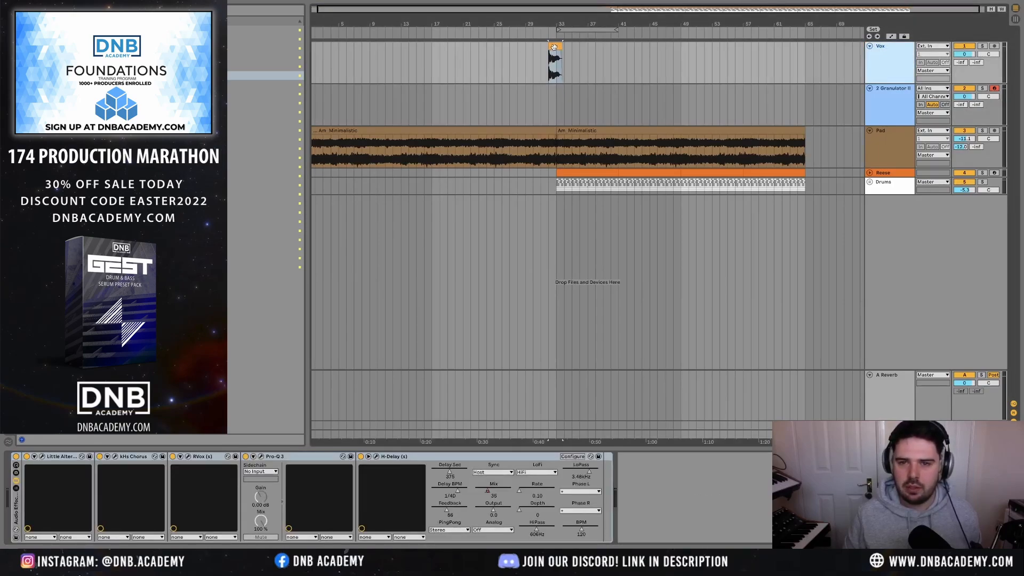
{"action": "left_click", "coordinate": [879, 91]}
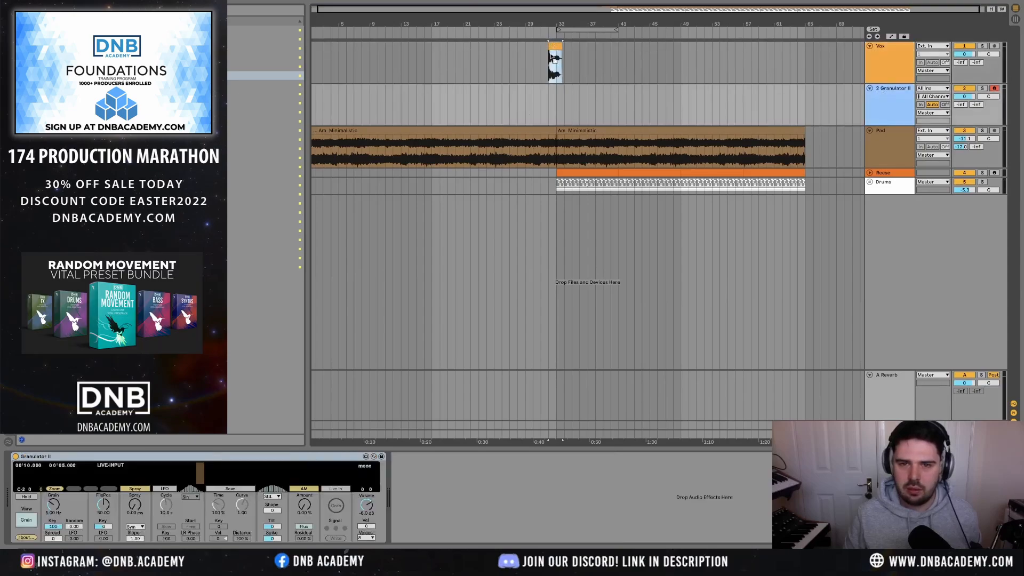
- Set Granulator II's FilePos to about 32.37 and Spray to 947 ms, with a slower Grain rate
{"action": "left_click_drag", "start_coordinate": [223, 468], "coordinate": [209, 473]}
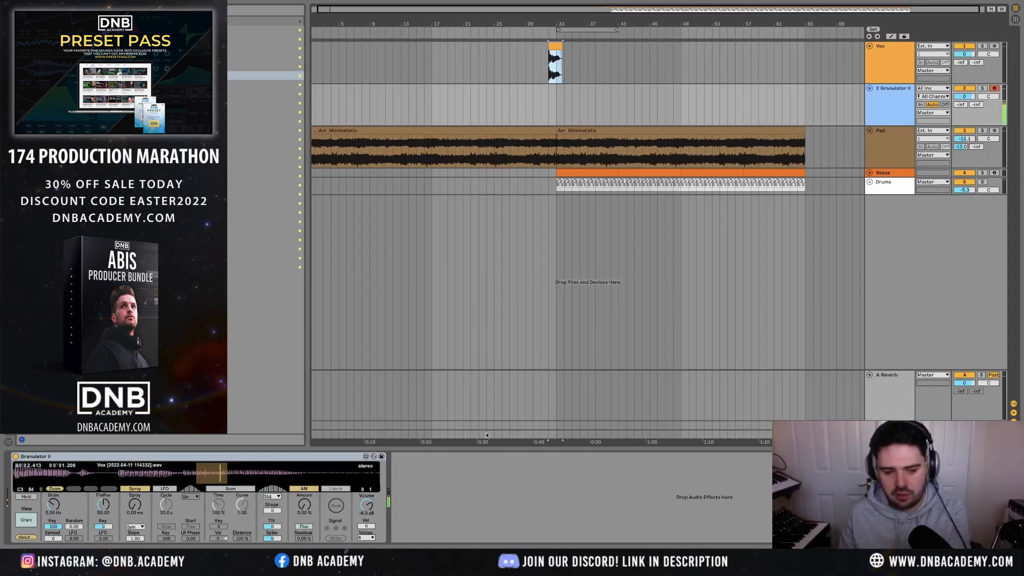
{"action": "left_click_drag", "start_coordinate": [149, 474], "coordinate": [207, 471]}
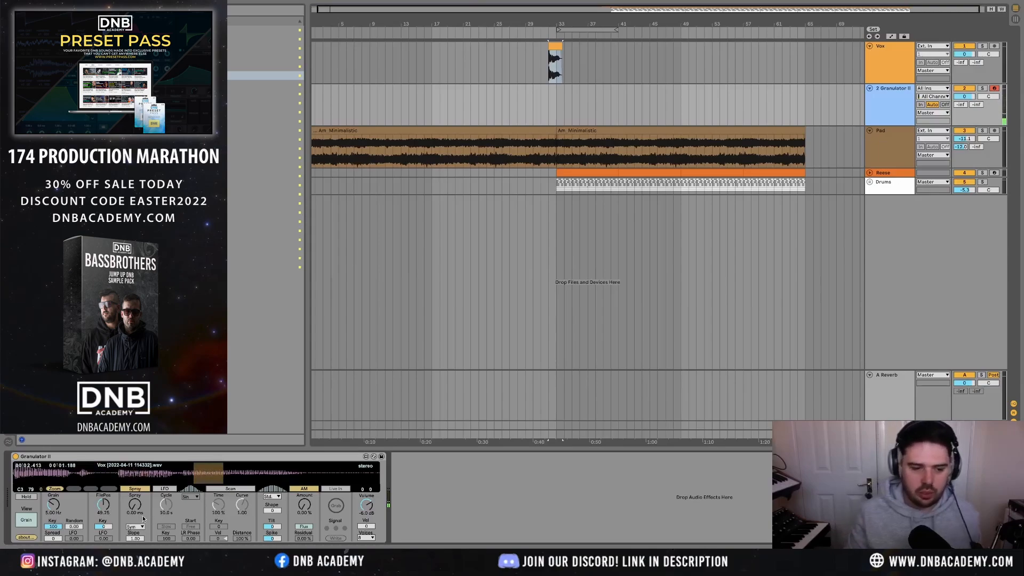
{"action": "left_click_drag", "start_coordinate": [134, 504], "coordinate": [135, 488]}
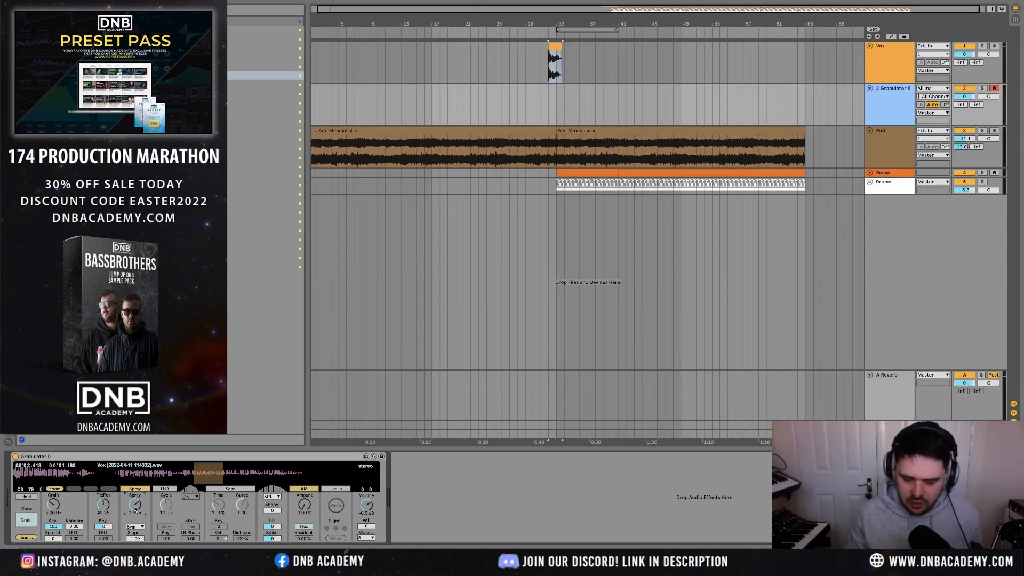
{"action": "left_click_drag", "start_coordinate": [142, 472], "coordinate": [150, 474]}
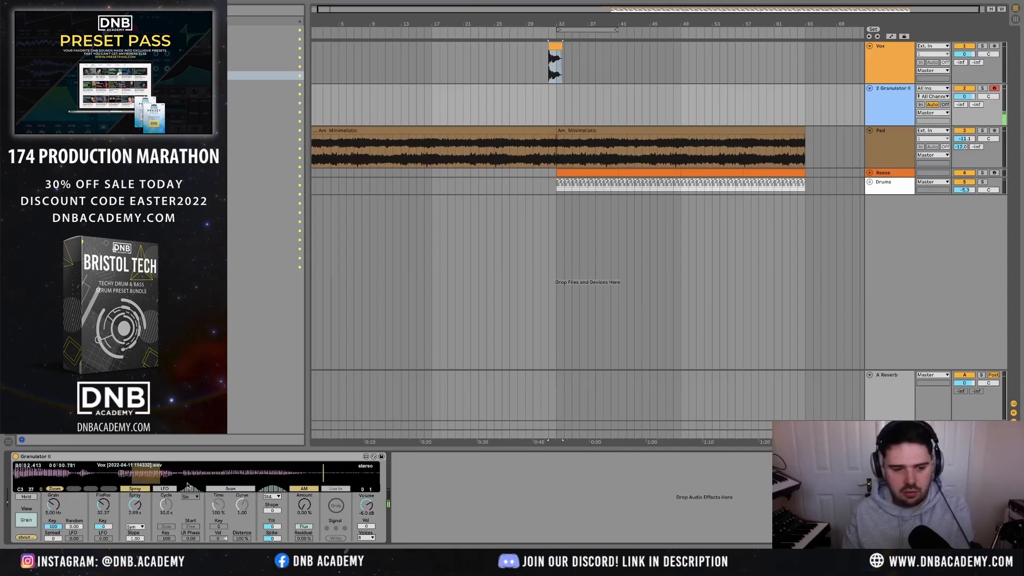
{"action": "mouse_move", "coordinate": [135, 504]}
{"action": "left_mouse_down"}
{"action": "mouse_move", "coordinate": [135, 526]}
{"action": "mouse_move", "coordinate": [135, 512]}
{"action": "left_mouse_up"}
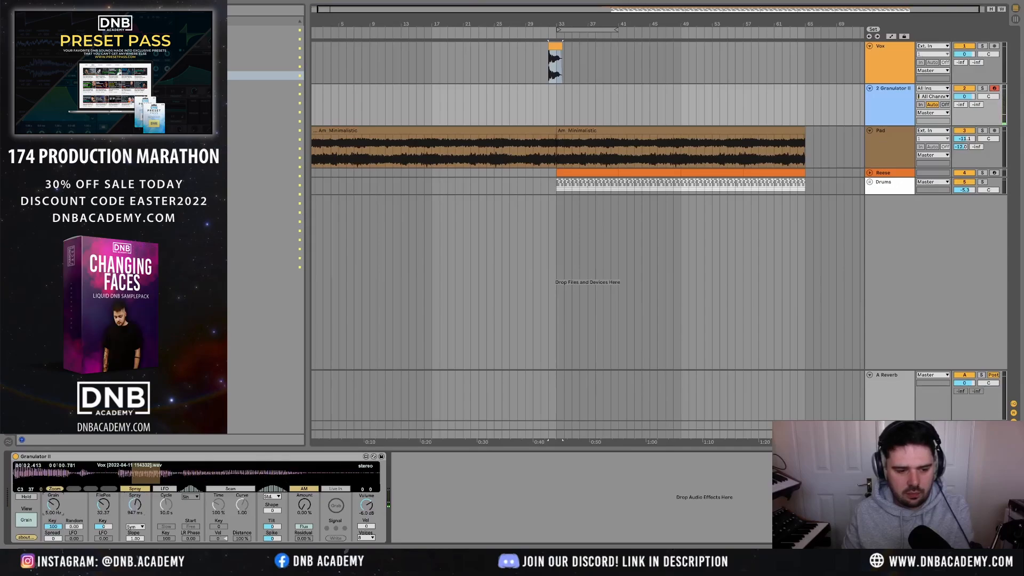
{"action": "mouse_move", "coordinate": [55, 504]}
{"action": "left_mouse_down"}
{"action": "mouse_move", "coordinate": [55, 514]}
{"action": "mouse_move", "coordinate": [52, 488]}
{"action": "mouse_move", "coordinate": [52, 521]}
{"action": "left_mouse_up"}
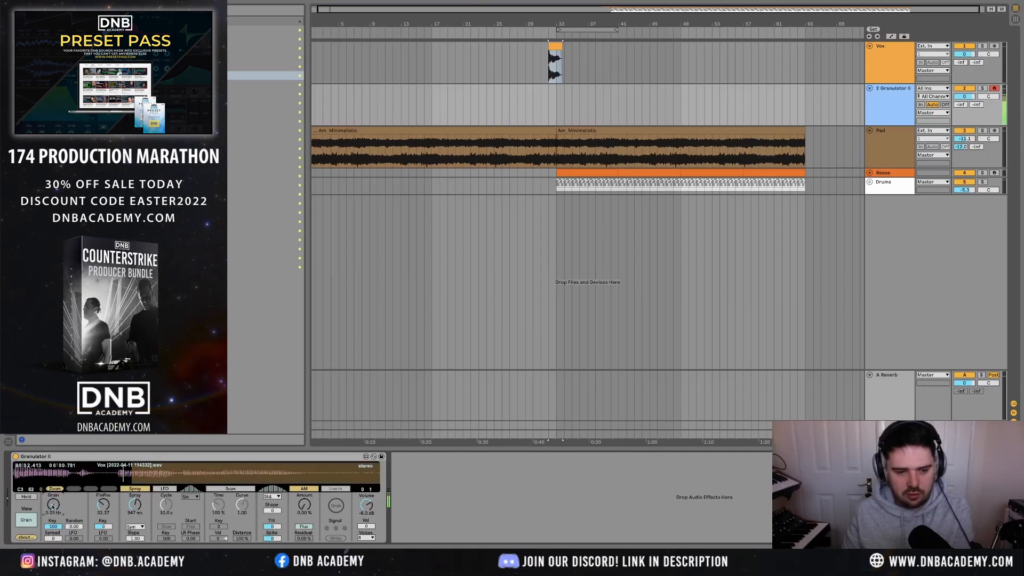
{"action": "left_click_drag", "start_coordinate": [60, 504], "coordinate": [60, 498]}
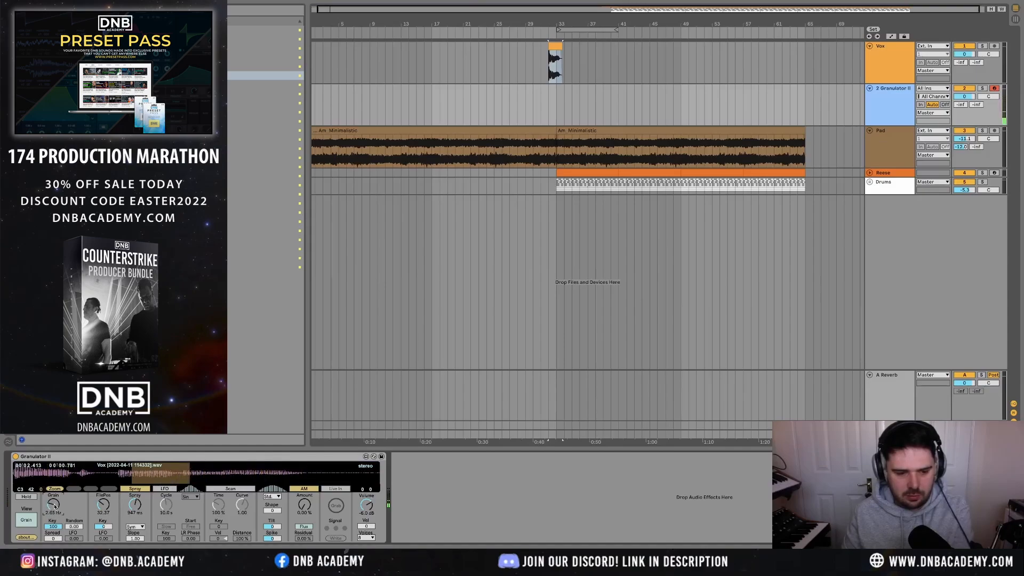
- Show Granulator II's Filter view and set the amp envelope to about 980 ms attack and 5.8 s release
{"action": "left_click", "coordinate": [28, 521]}
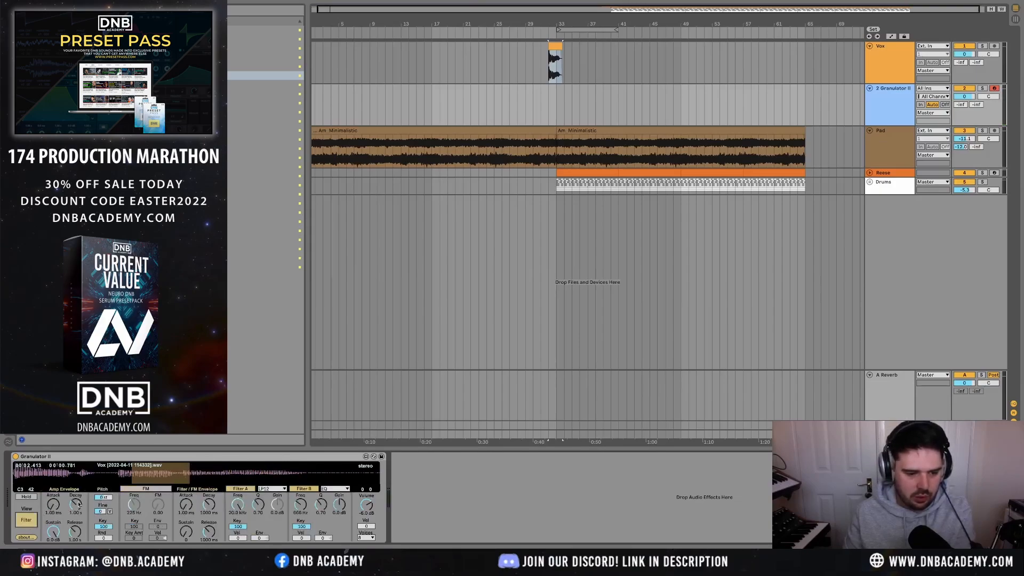
{"action": "left_click_drag", "start_coordinate": [53, 507], "coordinate": [52, 486]}
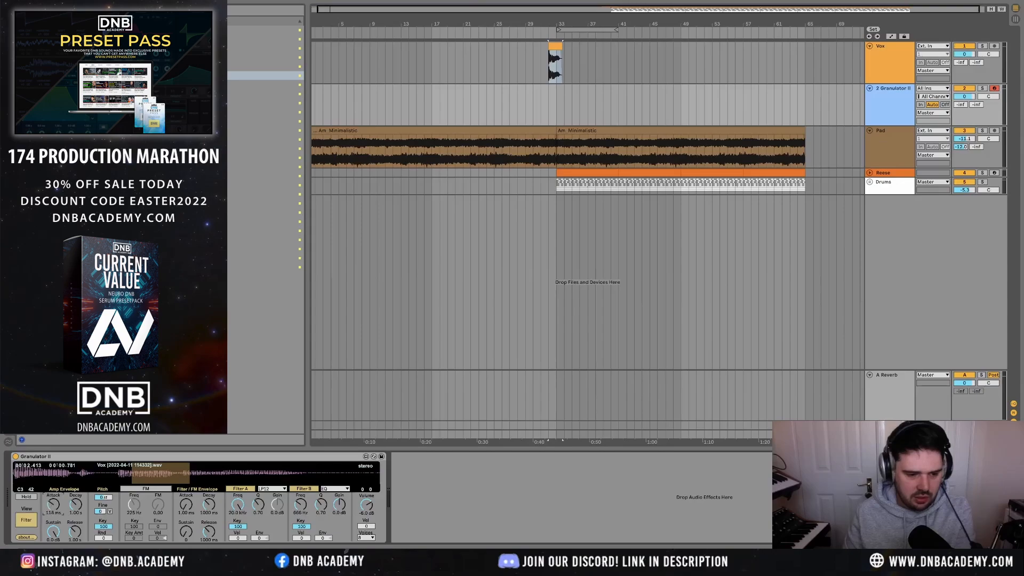
{"action": "left_click_drag", "start_coordinate": [75, 531], "coordinate": [75, 518]}
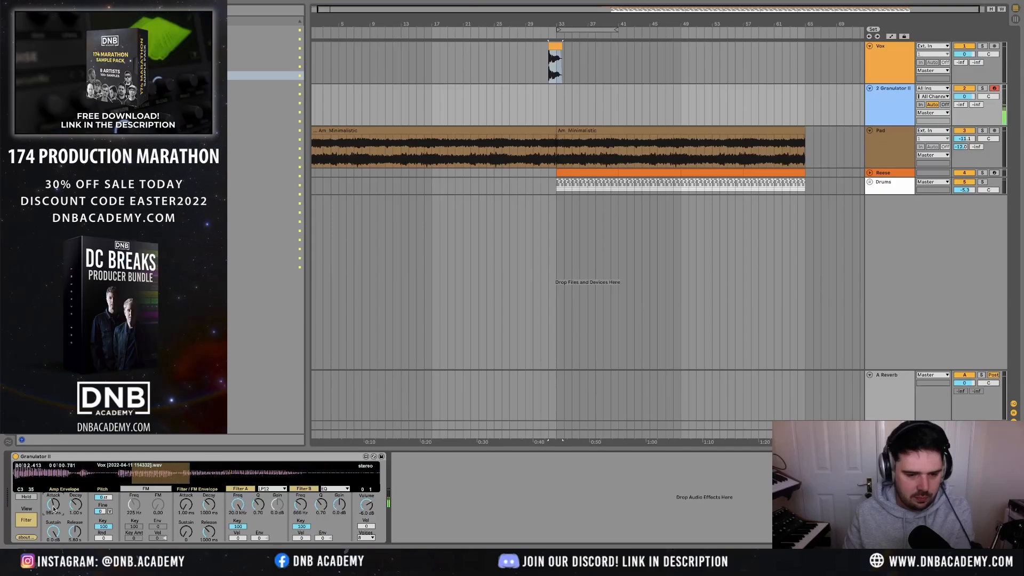
- Change Granulator II's voice count and raise its volume to 0.0 dB
{"action": "left_click", "coordinate": [367, 537]}
{"action": "left_click", "coordinate": [363, 451]}
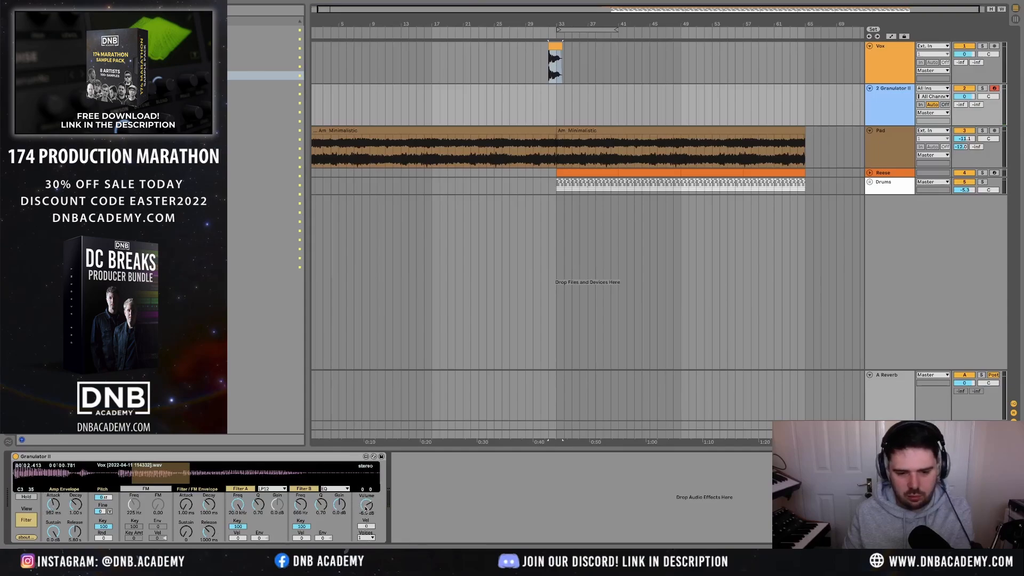
{"action": "left_click_drag", "start_coordinate": [366, 508], "coordinate": [366, 499]}
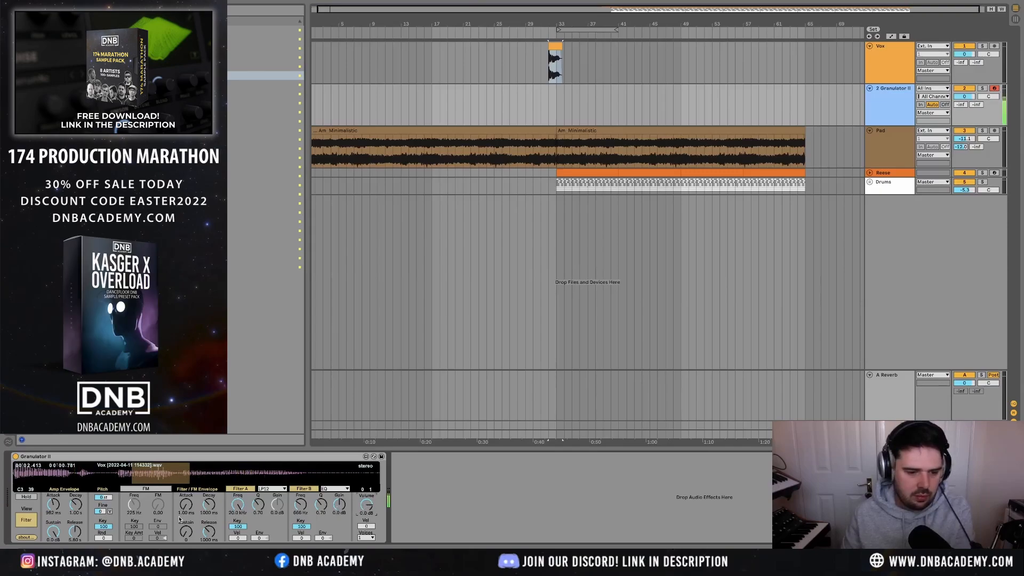
- Copy the Little AlterBoy, kHs Chorus, RVox and Pro-Q 3 effects from the Vox track onto the Granulator II track
{"action": "left_click", "coordinate": [946, 75]}
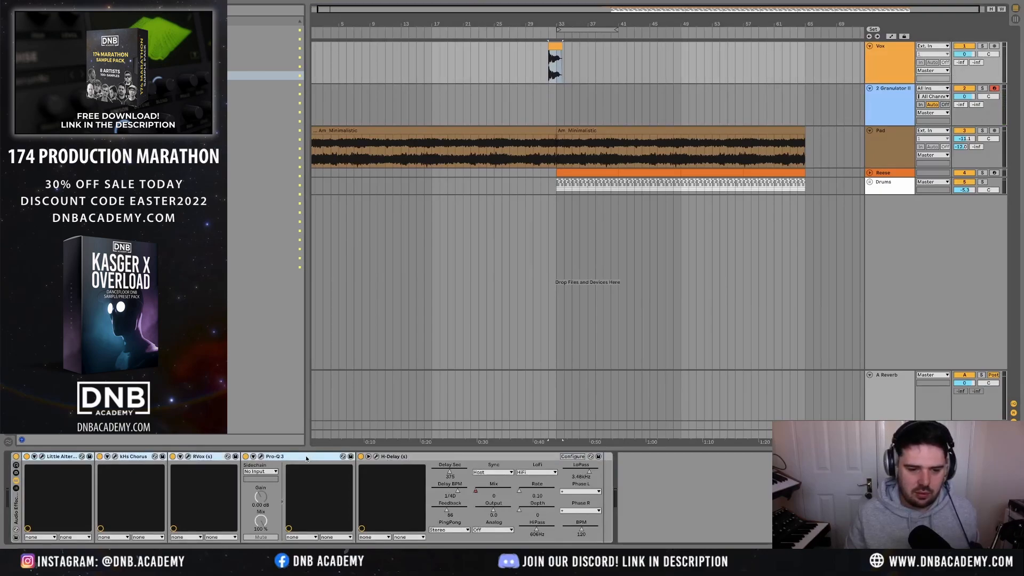
{"action": "left_click", "coordinate": [878, 114]}
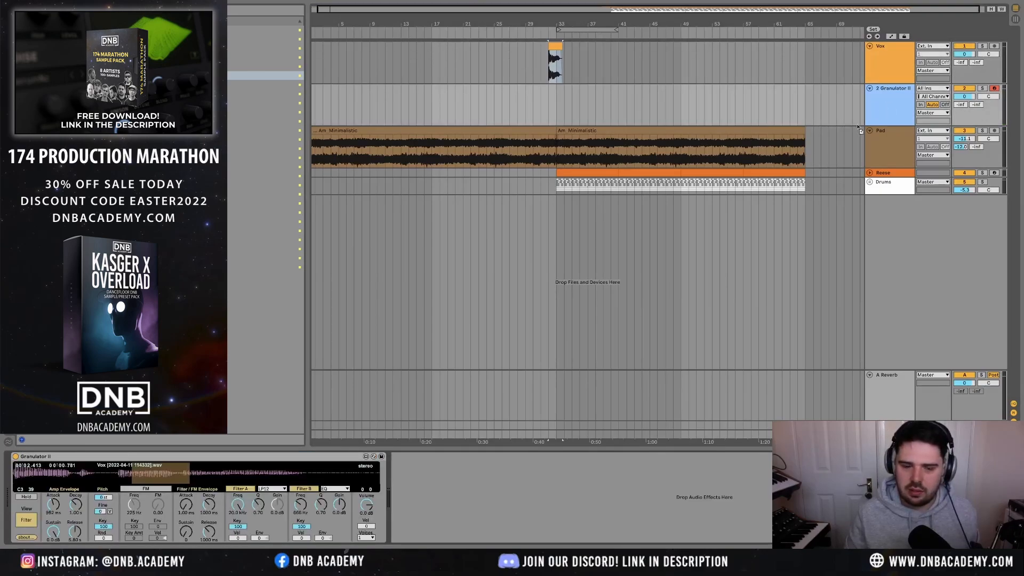
{"action": "left_click", "coordinate": [459, 506]}
{"action": "key", "text": "ctrl+v"}
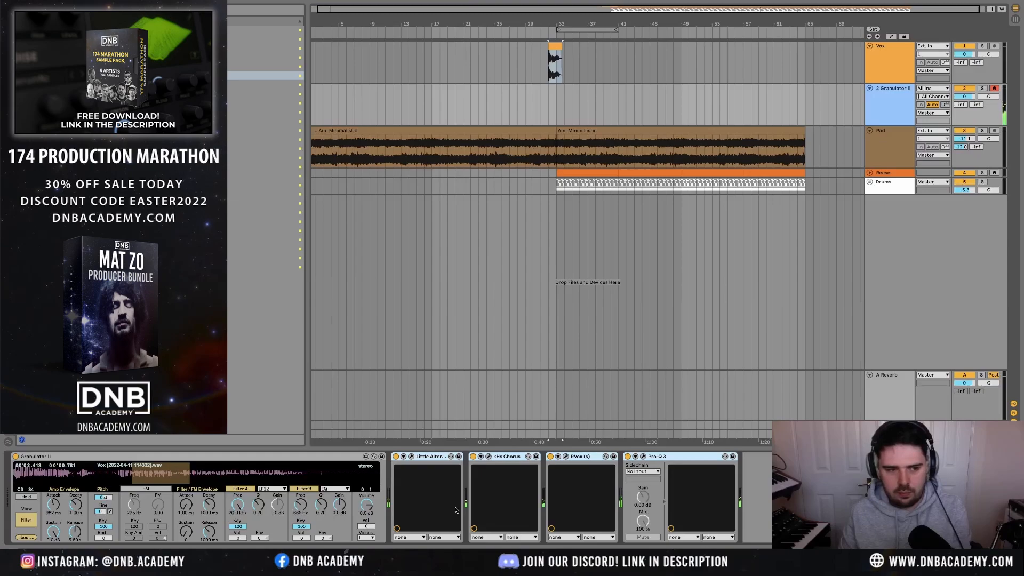
- Find the Crystalline reverb among the plug-ins and add it after Pro-Q 3 on the Granulator II track
{"action": "left_click", "coordinate": [37, 30]}
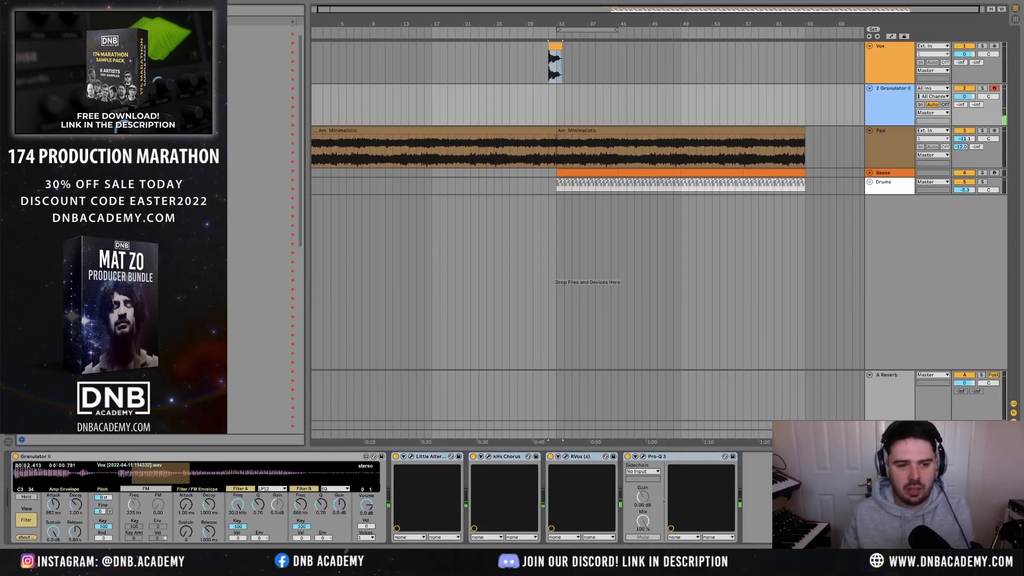
{"action": "scroll", "coordinate": [261, 160], "scroll_direction": "down", "scroll_amount": 5}
{"action": "left_click", "coordinate": [160, 224]}
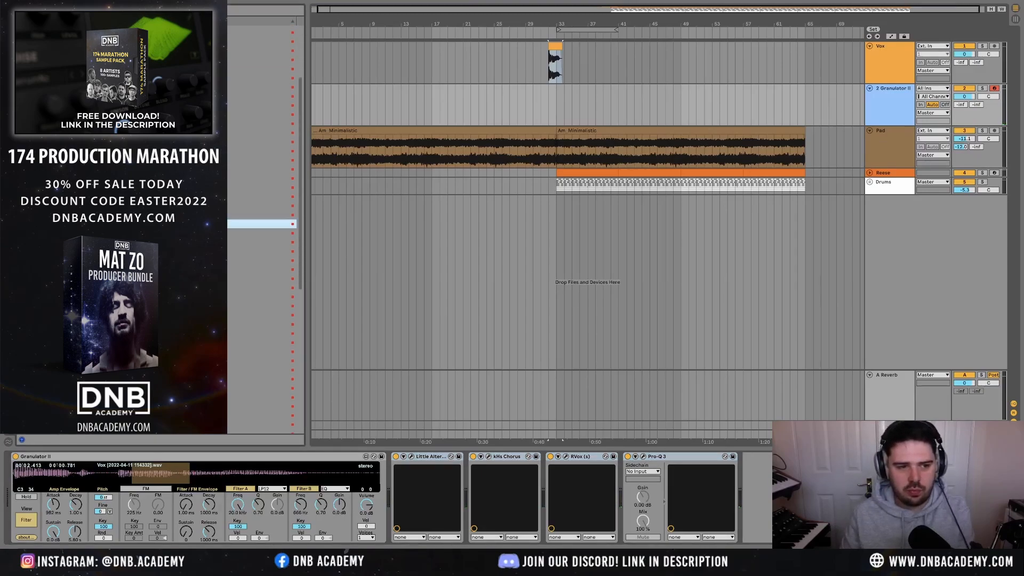
{"action": "key", "text": "Return"}
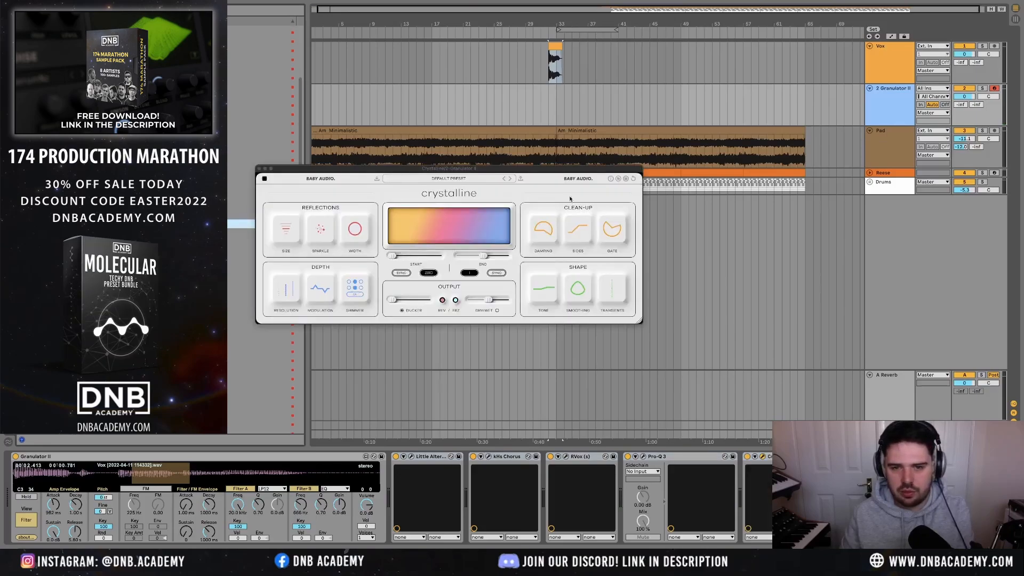
- Switch the Crystalline interface to its dark theme and close the plug-in window
{"action": "left_click", "coordinate": [264, 179]}
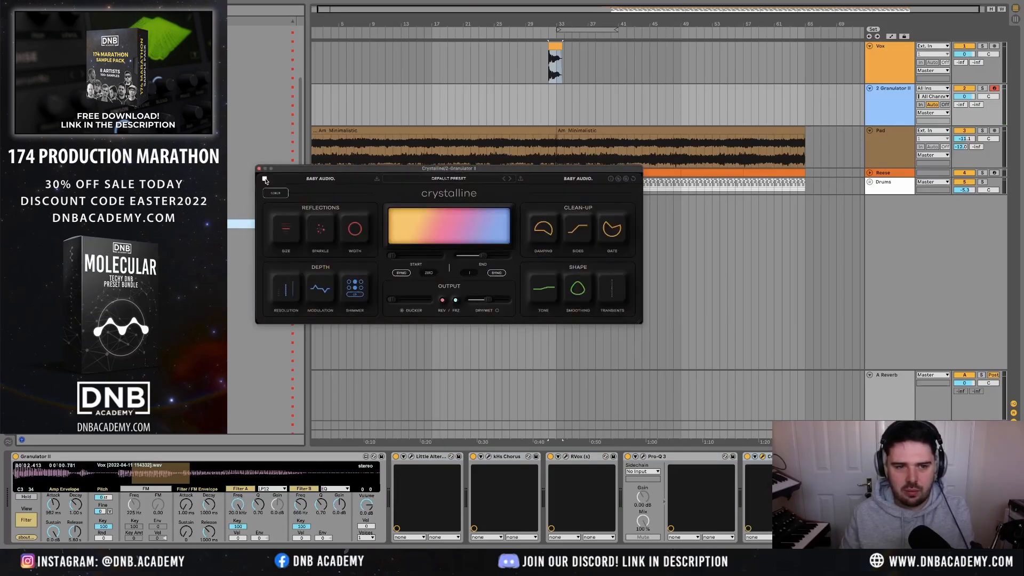
{"action": "left_click_drag", "start_coordinate": [480, 168], "coordinate": [540, 214]}
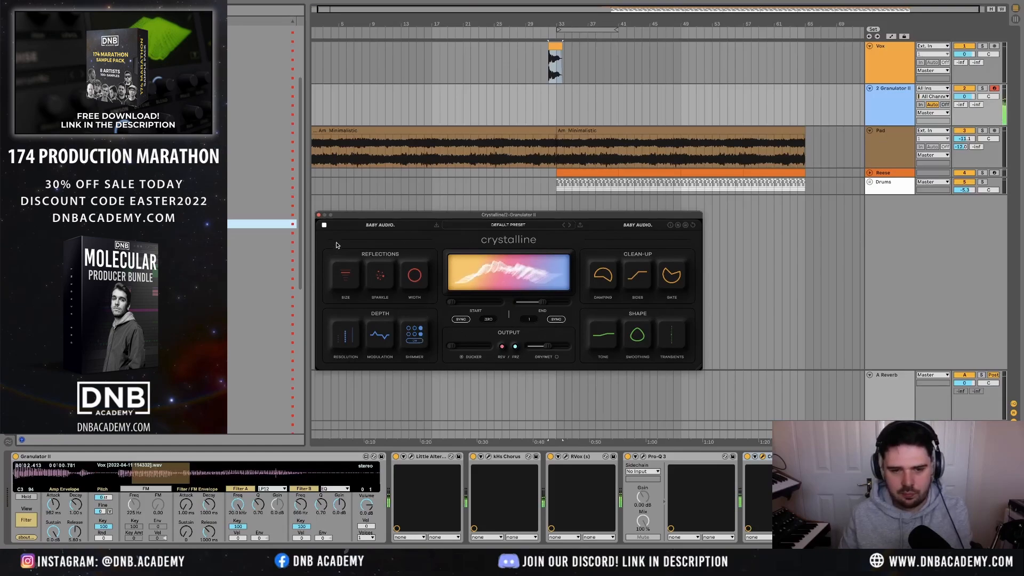
{"action": "left_click", "coordinate": [319, 215]}
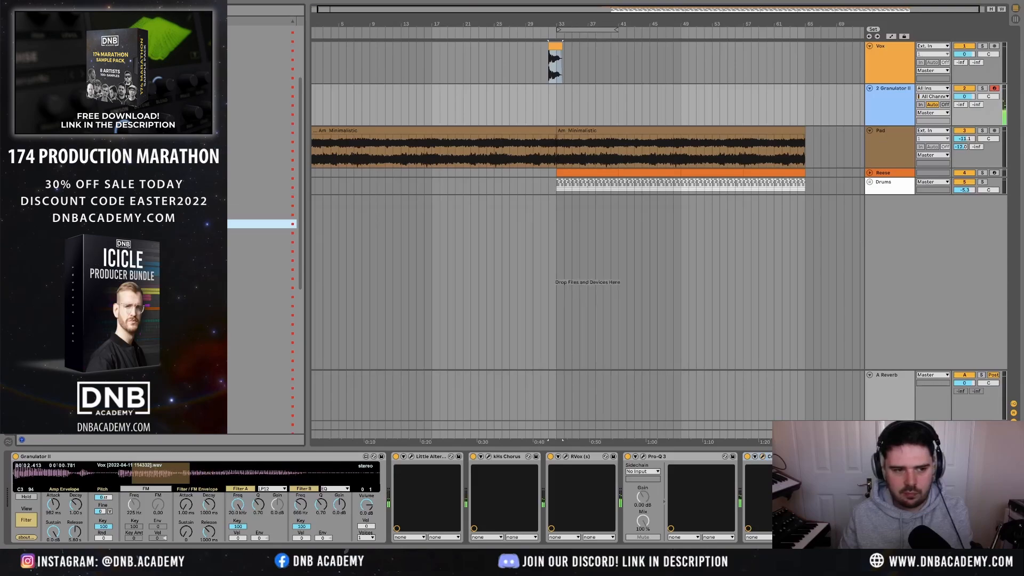
- Pick another plug-in from the browser for the Granulator II track and lower the track's volume
{"action": "key", "text": "v"}
{"action": "key", "text": "Down"}
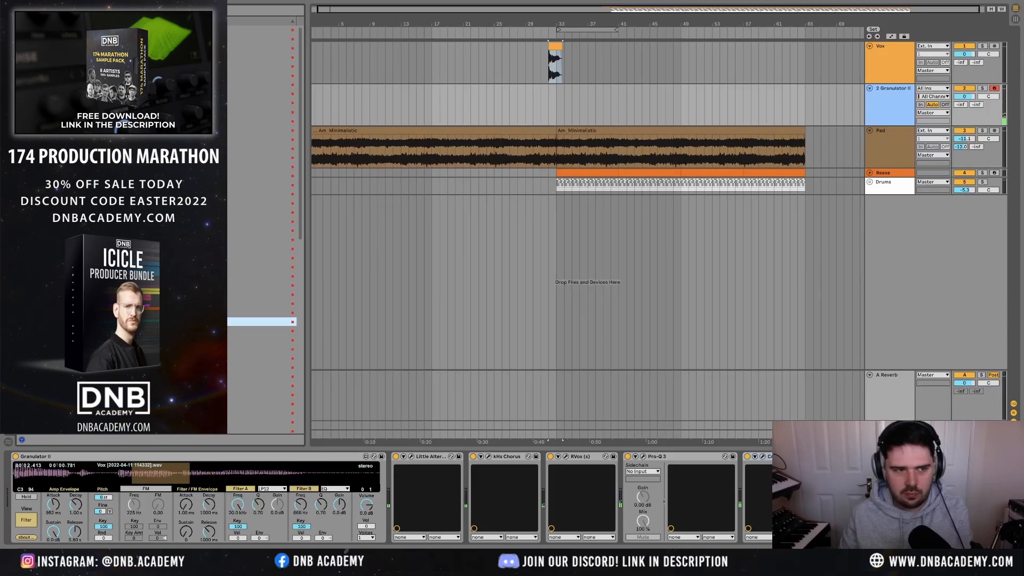
{"action": "key", "text": "a"}
{"action": "key", "text": "Return"}
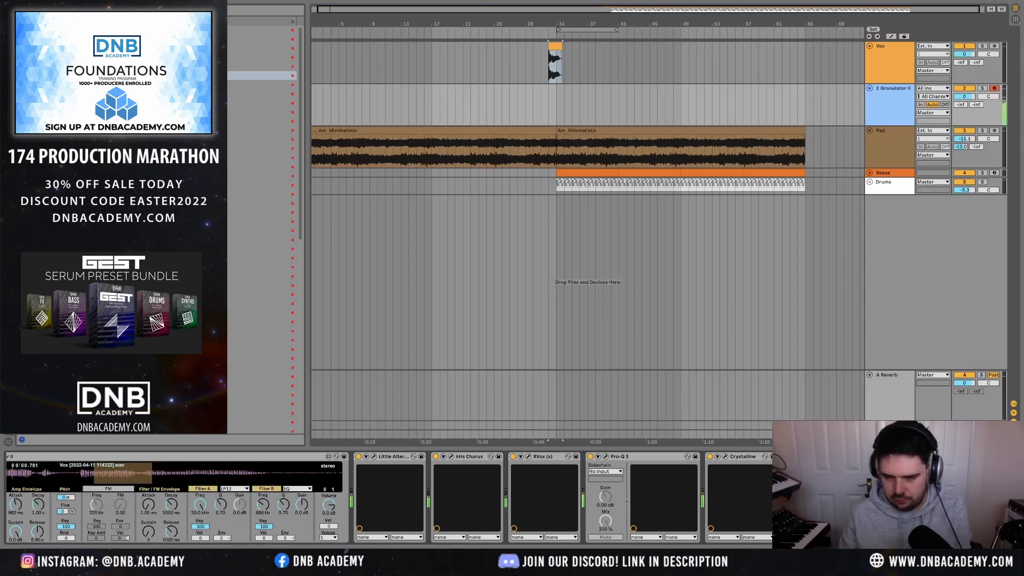
{"action": "left_click_drag", "start_coordinate": [966, 99], "coordinate": [965, 109]}
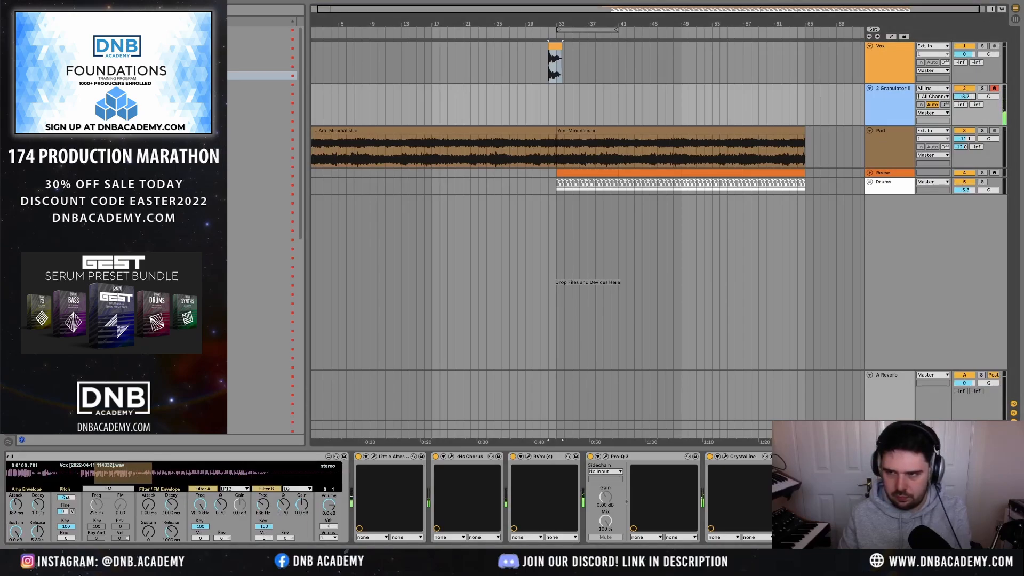
- Insert a one-bar MIDI clip at bar 33 on the Granulator II track with a C3 note filling its whole length
{"action": "left_click_drag", "start_coordinate": [557, 103], "coordinate": [568, 106]}
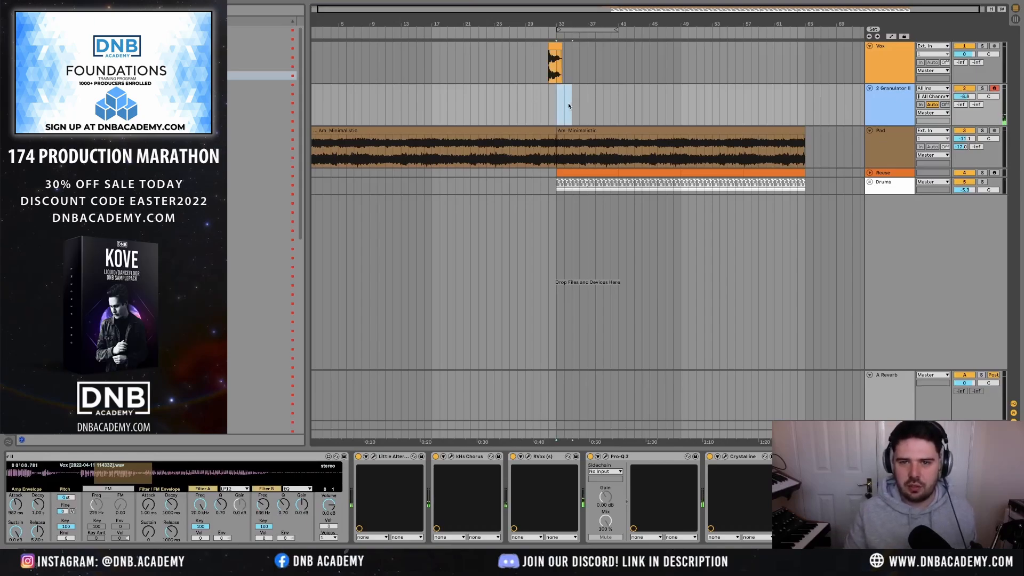
{"action": "key", "text": "z"}
{"action": "key", "text": "ctrl+shift+m"}
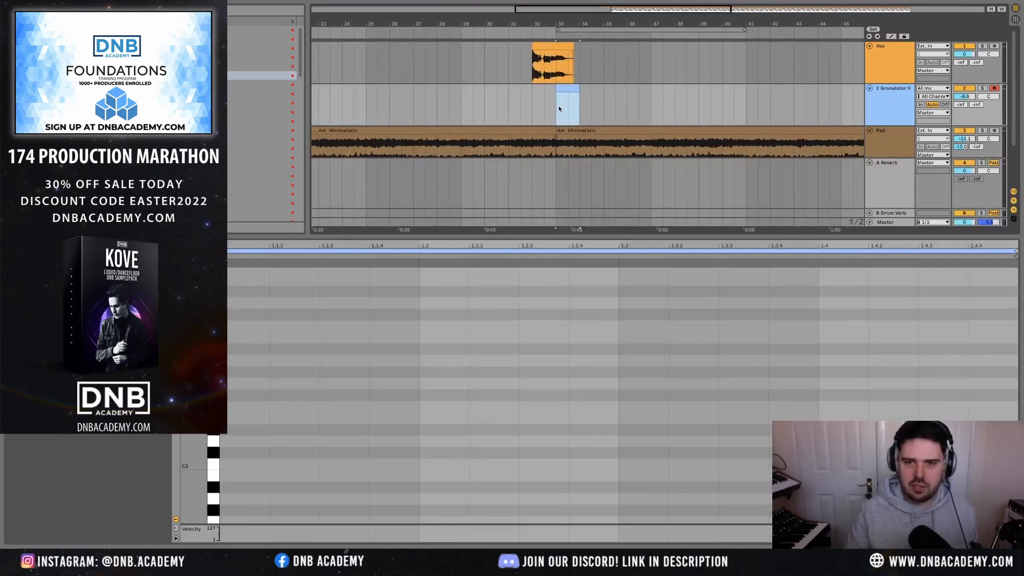
{"action": "left_click", "coordinate": [240, 461]}
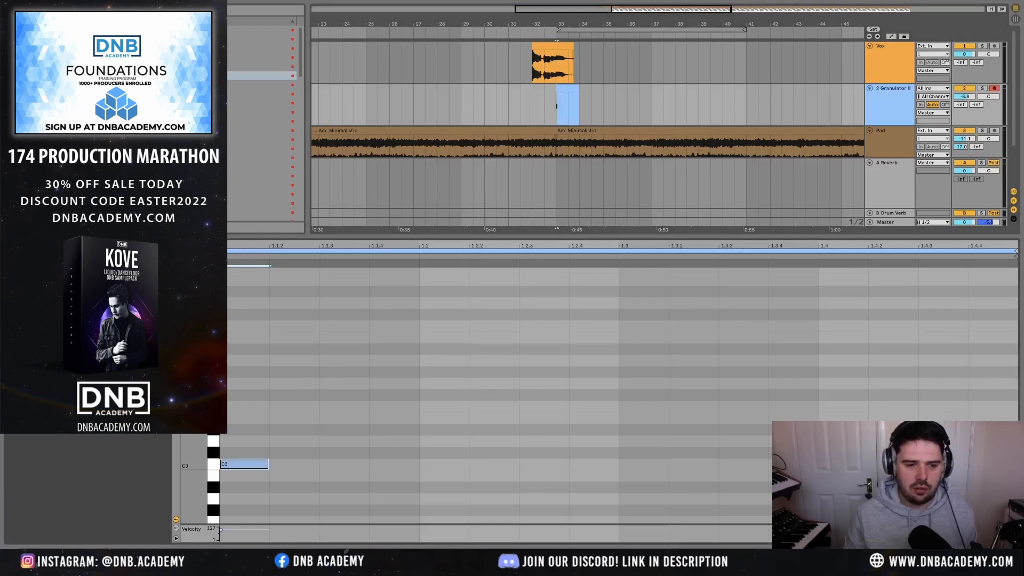
{"action": "left_click_drag", "start_coordinate": [269, 464], "coordinate": [1014, 464]}
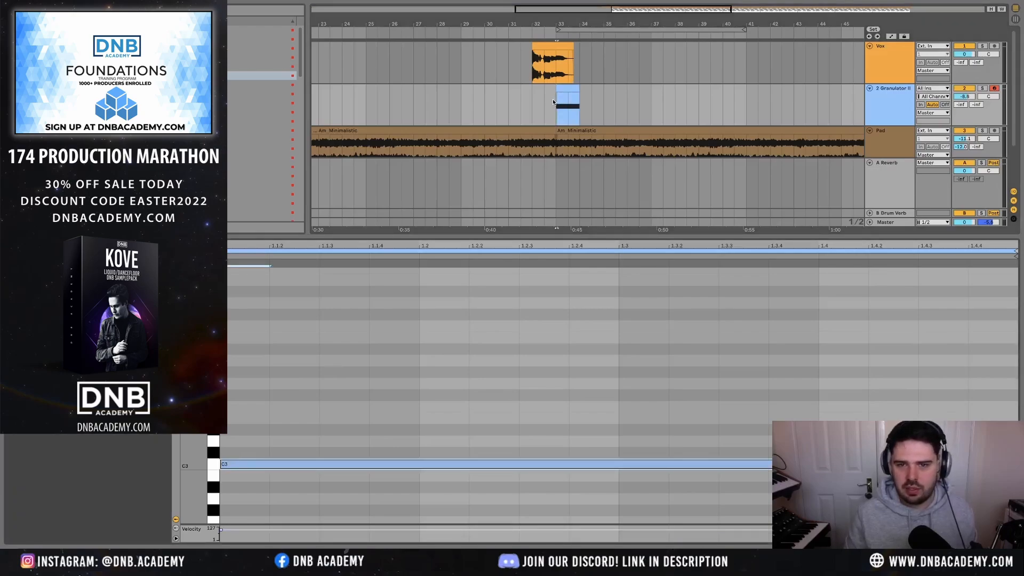
- Play the arrangement from shortly before the Vox clip to hear the Granulator II note in context
{"action": "key", "text": "x"}
{"action": "left_click", "coordinate": [514, 107]}
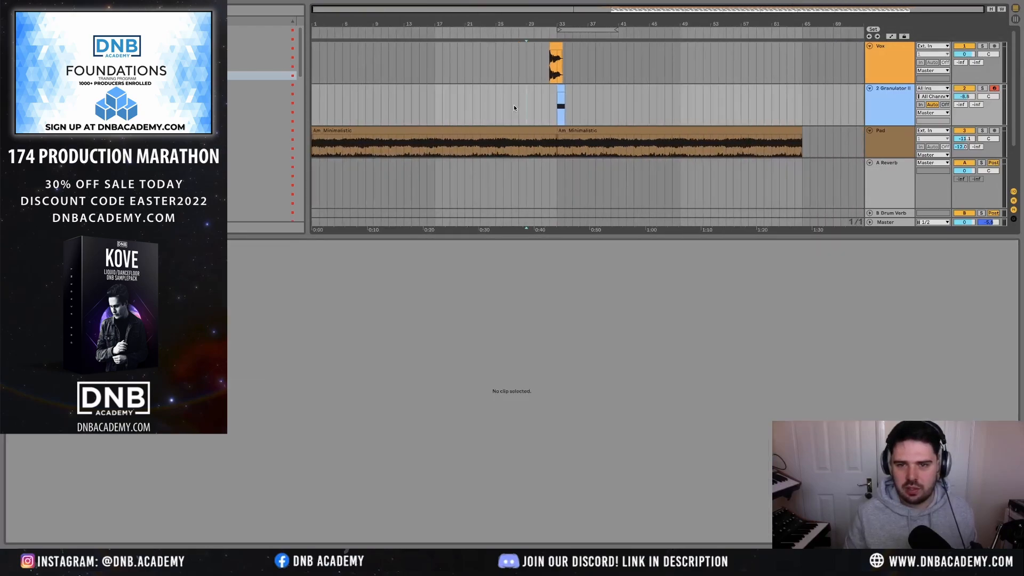
{"action": "key", "text": "space"}
{"action": "left_click", "coordinate": [552, 109]}
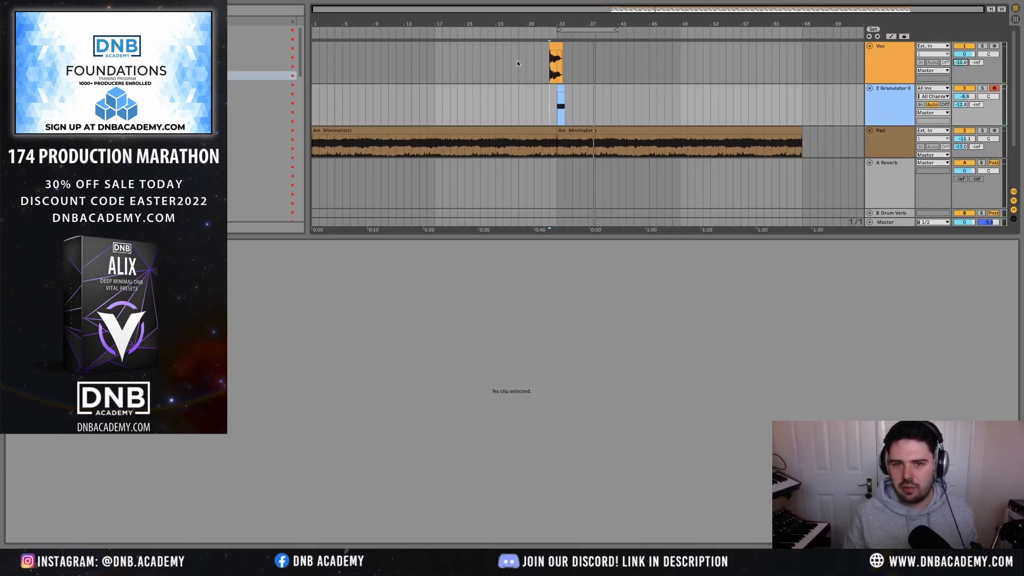
{"action": "left_click", "coordinate": [542, 63]}
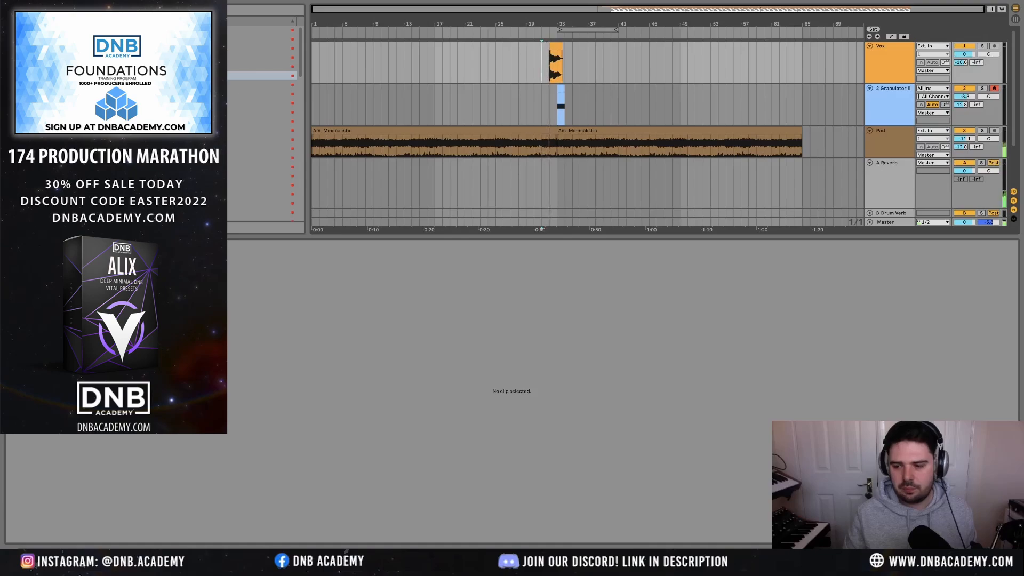
- Lower the Granulator II track's volume to -10.6 dB and add an EQ Eight after Crystalline
{"action": "left_click", "coordinate": [1016, 552]}
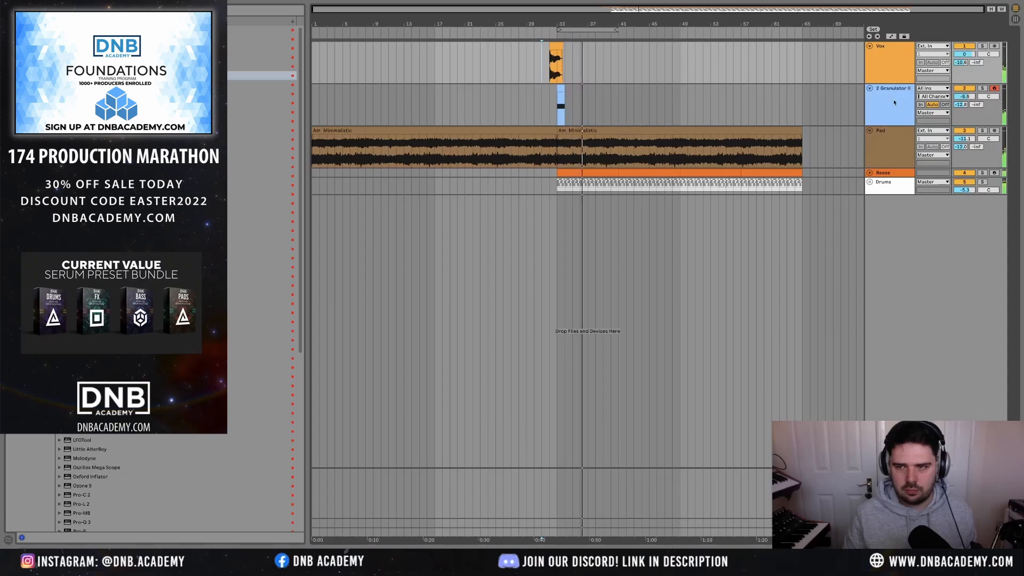
{"action": "left_click", "coordinate": [904, 228]}
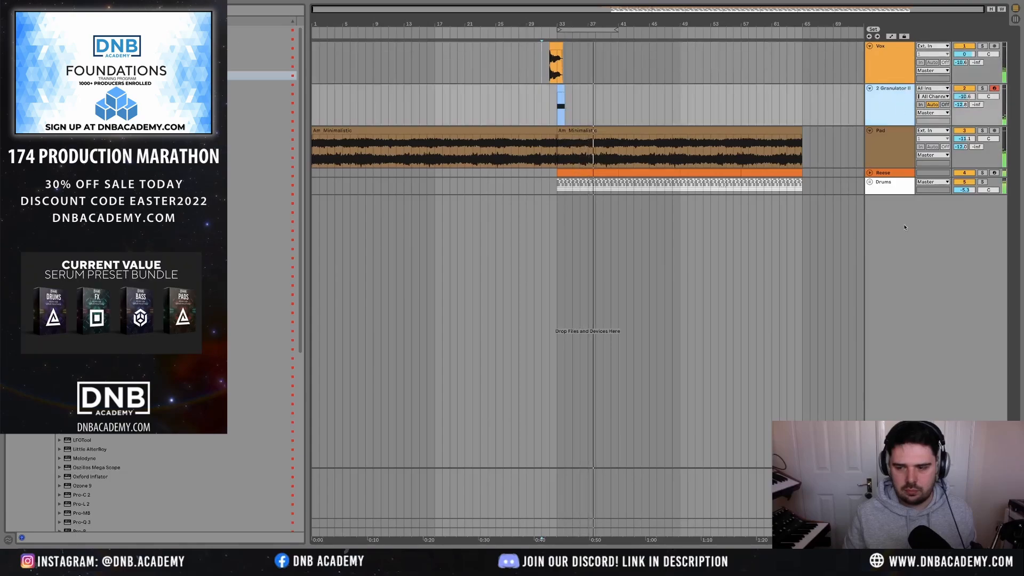
{"action": "left_click", "coordinate": [976, 553]}
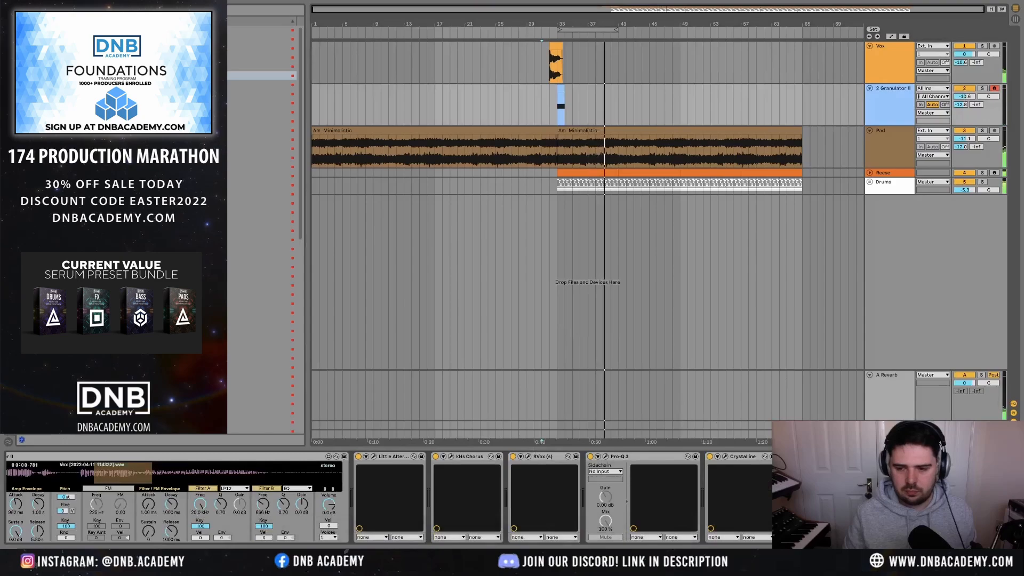
{"action": "scroll", "coordinate": [390, 499], "scroll_direction": "right", "scroll_amount": 2}
{"action": "scroll", "coordinate": [261, 230], "scroll_direction": "down", "scroll_amount": 3}
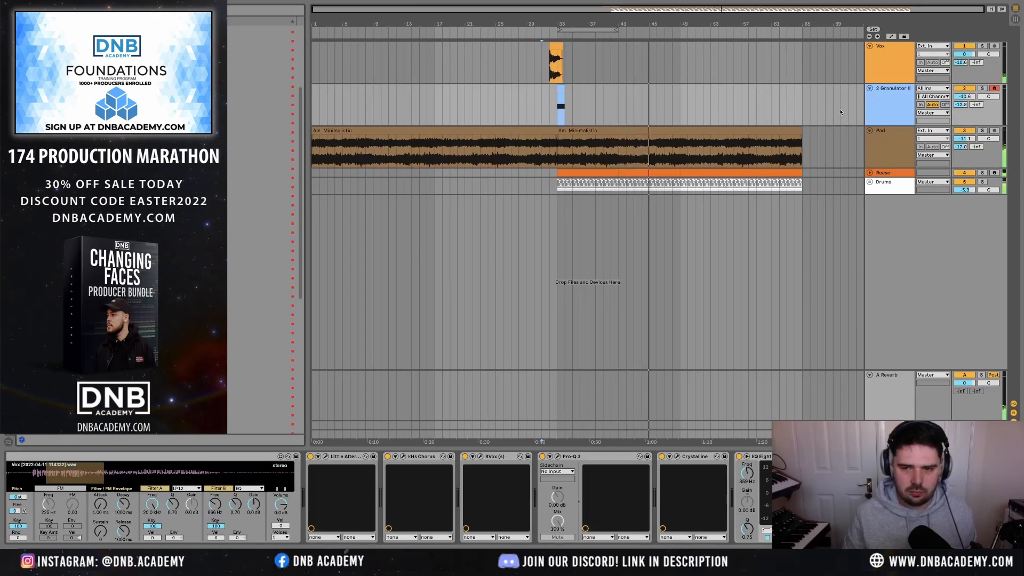
- Insert a new audio track below Pad and browse the sample folders for another sound
{"action": "left_click", "coordinate": [901, 141]}
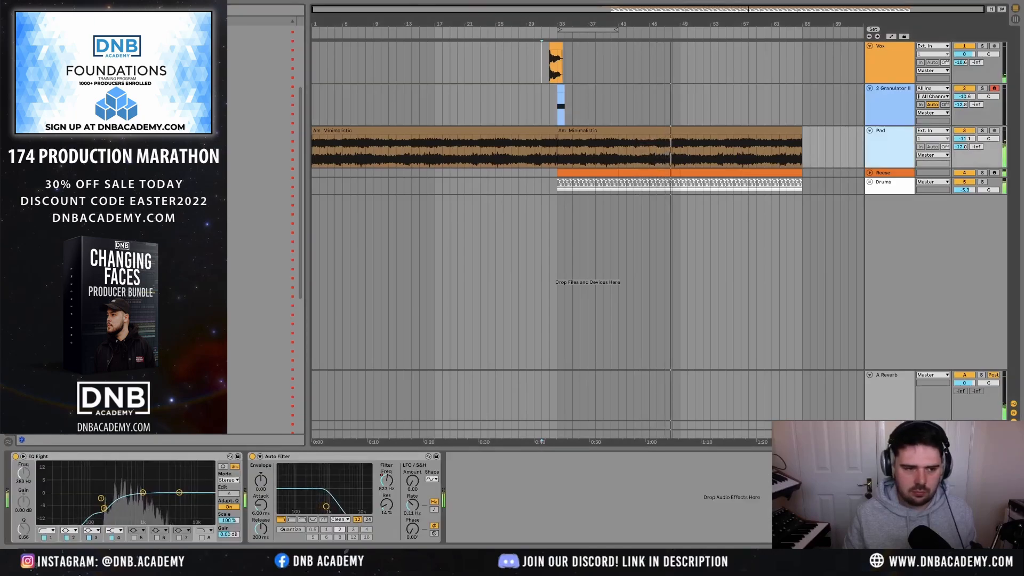
{"action": "key", "text": "ctrl+t"}
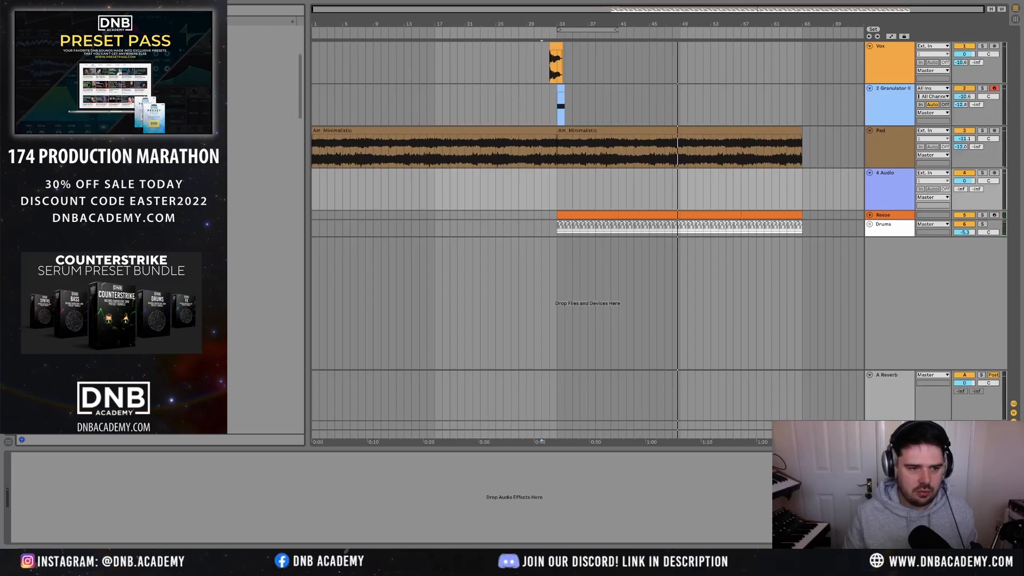
{"action": "left_click", "coordinate": [107, 217]}
{"action": "scroll", "coordinate": [107, 216], "scroll_direction": "down", "scroll_amount": 5}
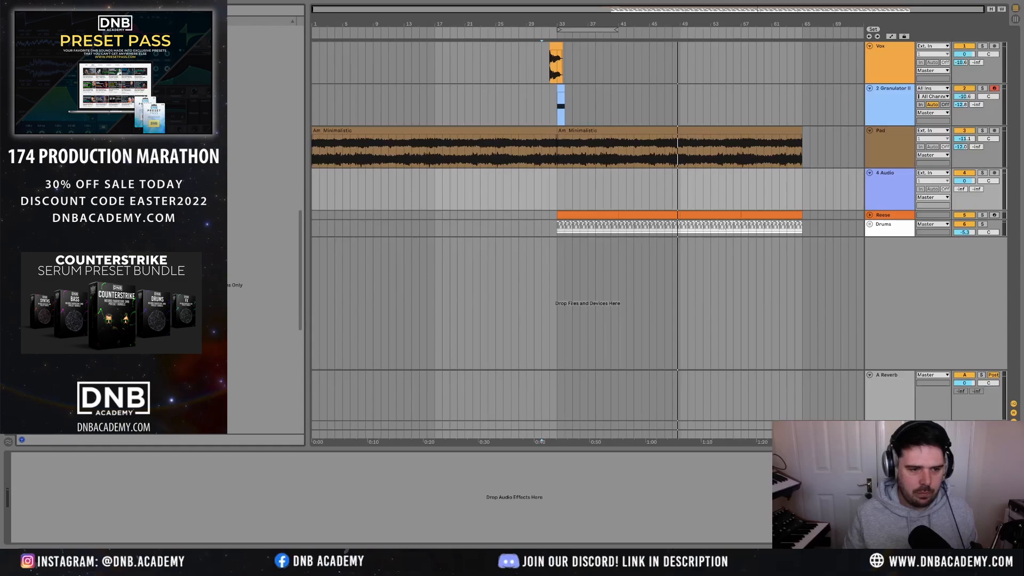
{"action": "left_click", "coordinate": [261, 91]}
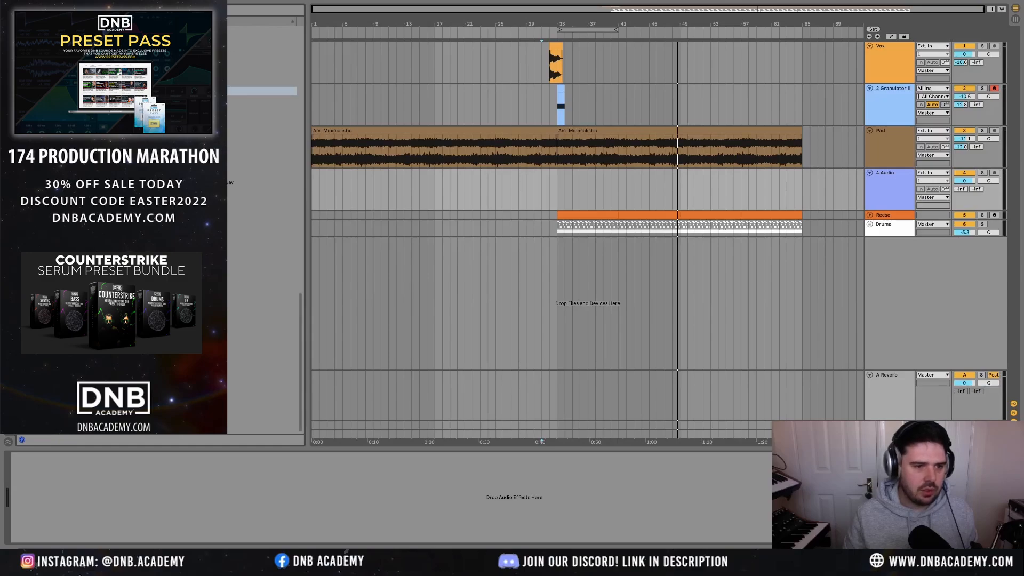
{"action": "scroll", "coordinate": [261, 213], "scroll_direction": "up", "scroll_amount": 5}
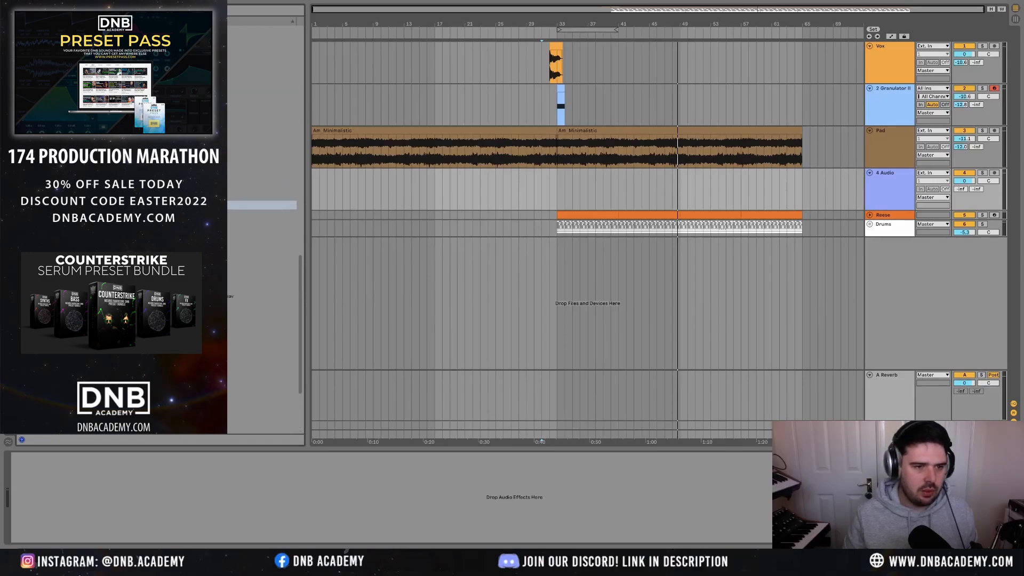
{"action": "scroll", "coordinate": [261, 240], "scroll_direction": "up", "scroll_amount": 3}
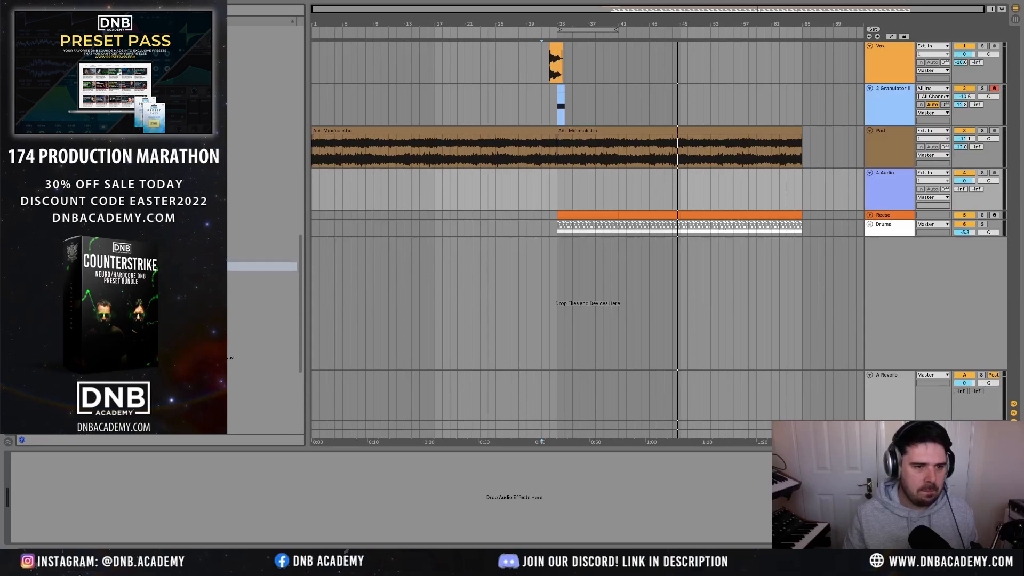
{"action": "scroll", "coordinate": [160, 262], "scroll_direction": "up", "scroll_amount": 2}
- Preview several samples in the browser to find a second pad sound
{"action": "left_click", "coordinate": [160, 262]}
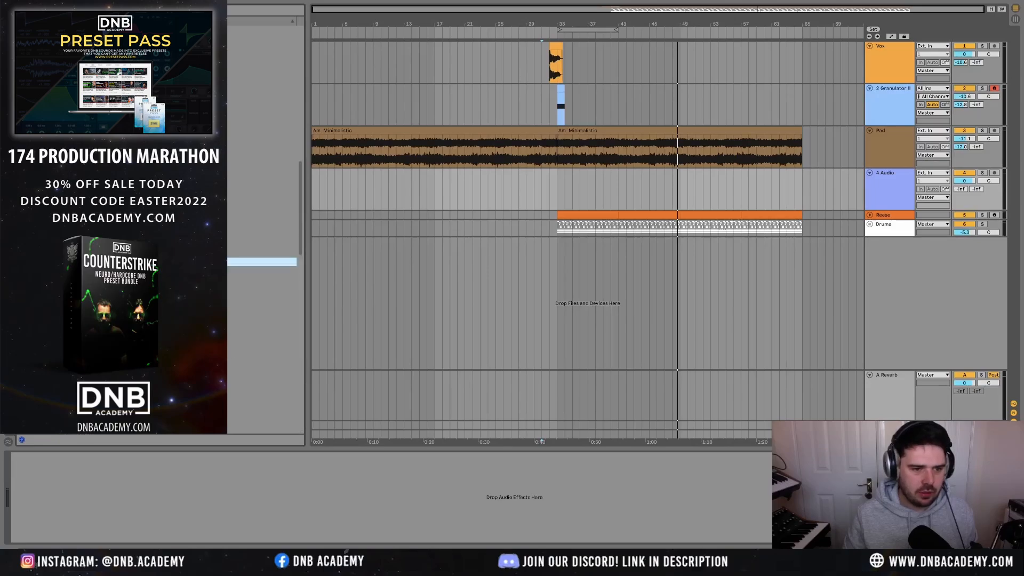
{"action": "left_click", "coordinate": [160, 273]}
{"action": "scroll", "coordinate": [160, 273], "scroll_direction": "down", "scroll_amount": 4}
{"action": "left_click", "coordinate": [160, 364]}
{"action": "scroll", "coordinate": [160, 365], "scroll_direction": "down", "scroll_amount": 1}
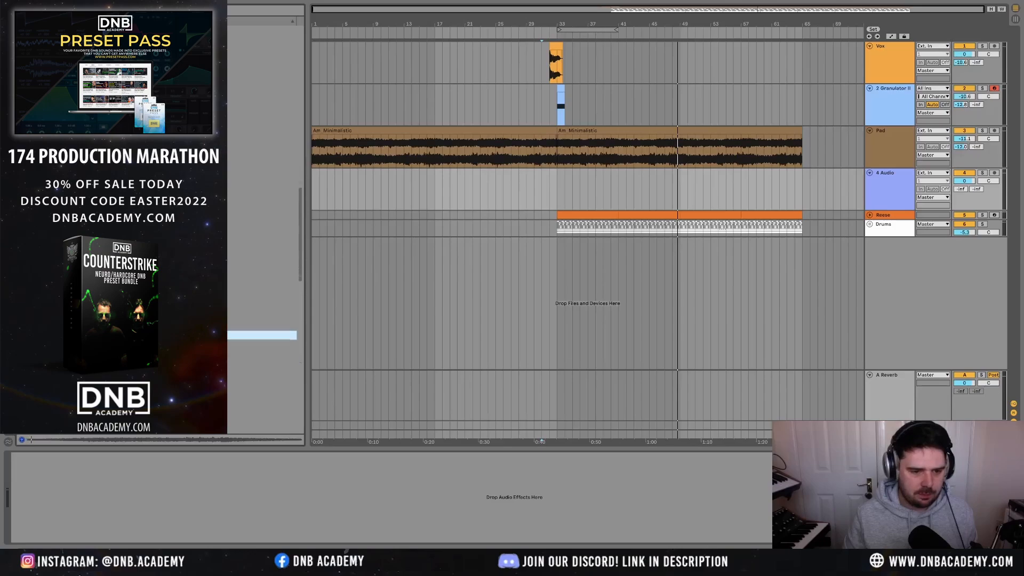
{"action": "scroll", "coordinate": [160, 366], "scroll_direction": "down", "scroll_amount": 4}
{"action": "left_click", "coordinate": [160, 367]}
{"action": "scroll", "coordinate": [160, 366], "scroll_direction": "down", "scroll_amount": 4}
{"action": "left_click", "coordinate": [160, 306]}
{"action": "scroll", "coordinate": [160, 307], "scroll_direction": "down", "scroll_amount": 3}
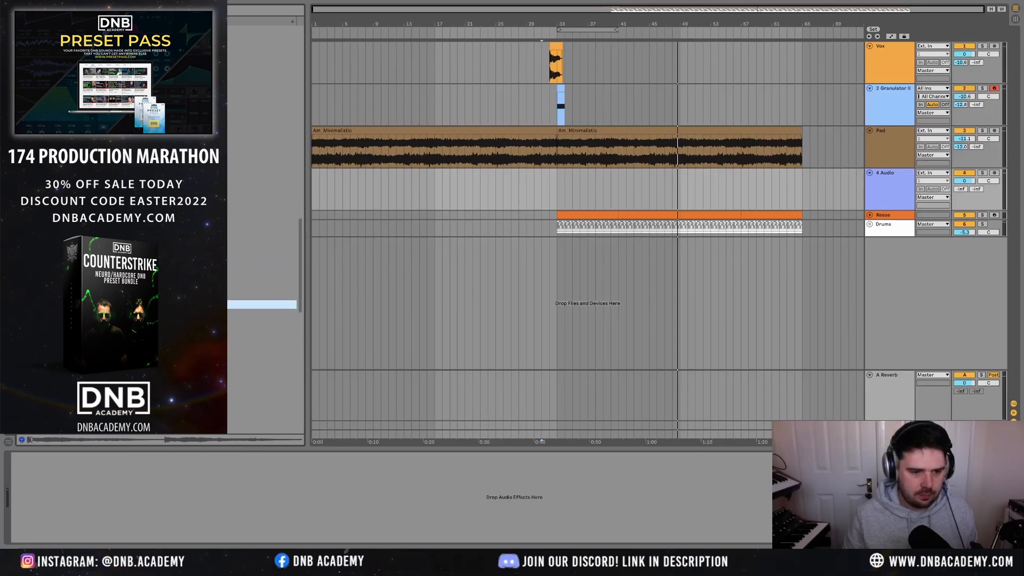
{"action": "left_click", "coordinate": [160, 285]}
{"action": "left_click", "coordinate": [160, 294]}
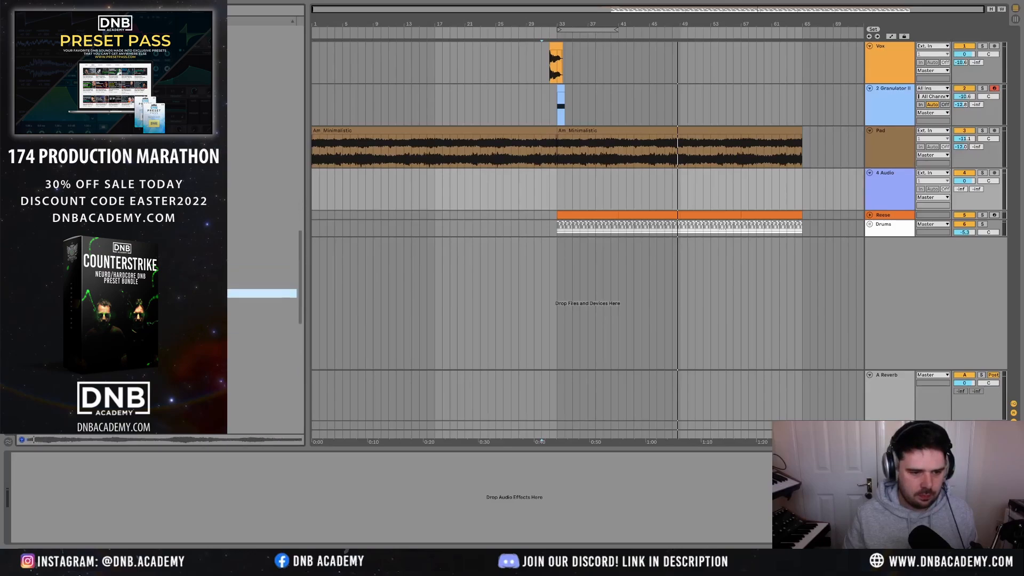
{"action": "scroll", "coordinate": [160, 294], "scroll_direction": "down", "scroll_amount": 2}
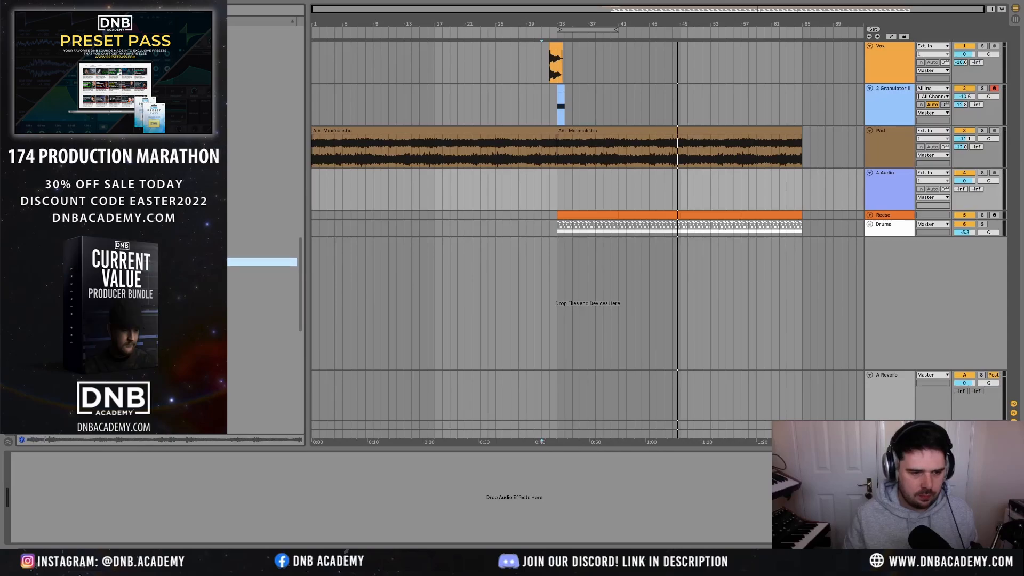
- Place the EQ34 Scp Midgets Pad sample at bar 33 on the new audio track and trim its end to bar 49
{"action": "left_click_drag", "start_coordinate": [261, 263], "coordinate": [629, 171]}
{"action": "left_click_drag", "start_coordinate": [720, 173], "coordinate": [680, 174]}
- Open the Midgets Pad clip, play it with the track and set its track volume to about -7.3 dB
{"action": "double_click", "coordinate": [654, 179]}
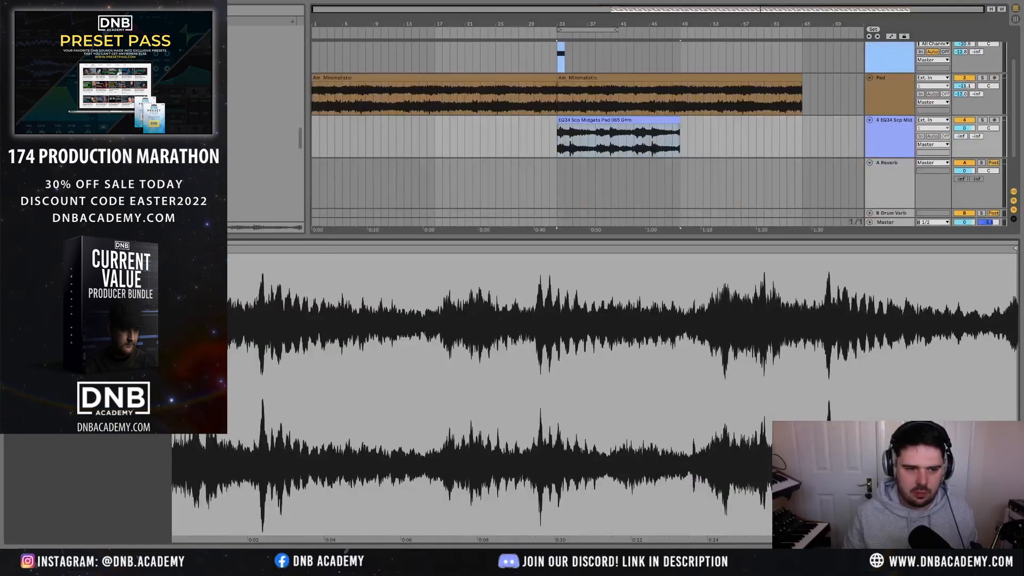
{"action": "key", "text": "space"}
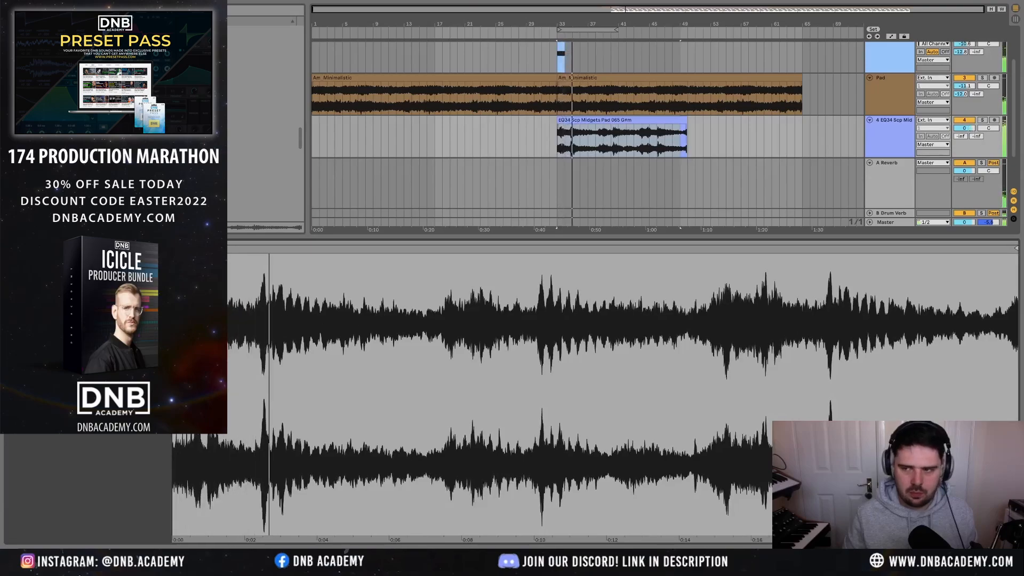
{"action": "left_click_drag", "start_coordinate": [964, 128], "coordinate": [965, 155]}
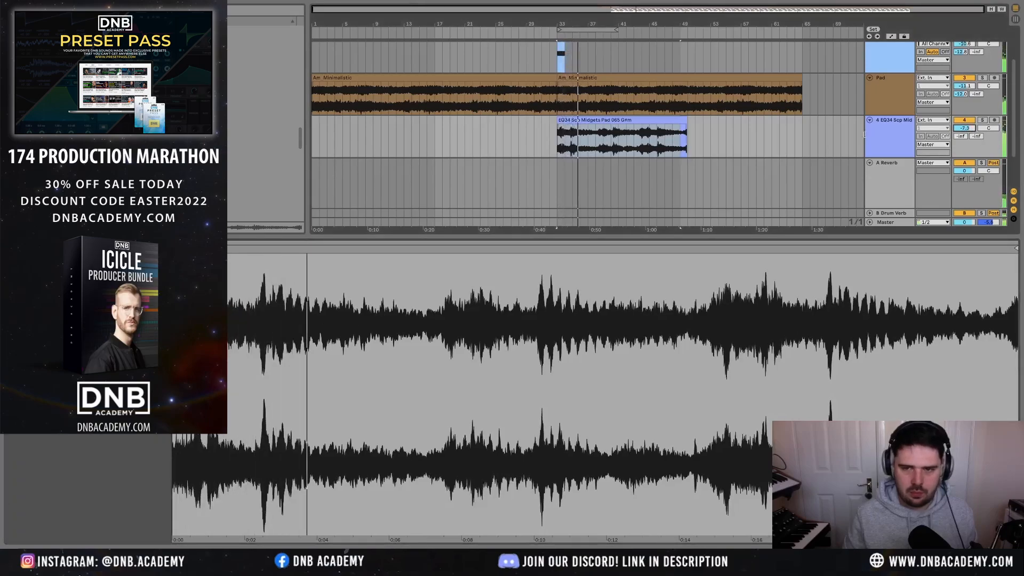
- Split the Midgets Pad clip at bar 40, duplicate its first part, and duplicate the resulting pair of clips
{"action": "left_click", "coordinate": [609, 139]}
{"action": "key", "text": "super+e"}
{"action": "left_click", "coordinate": [578, 119]}
{"action": "key", "text": "super+d"}
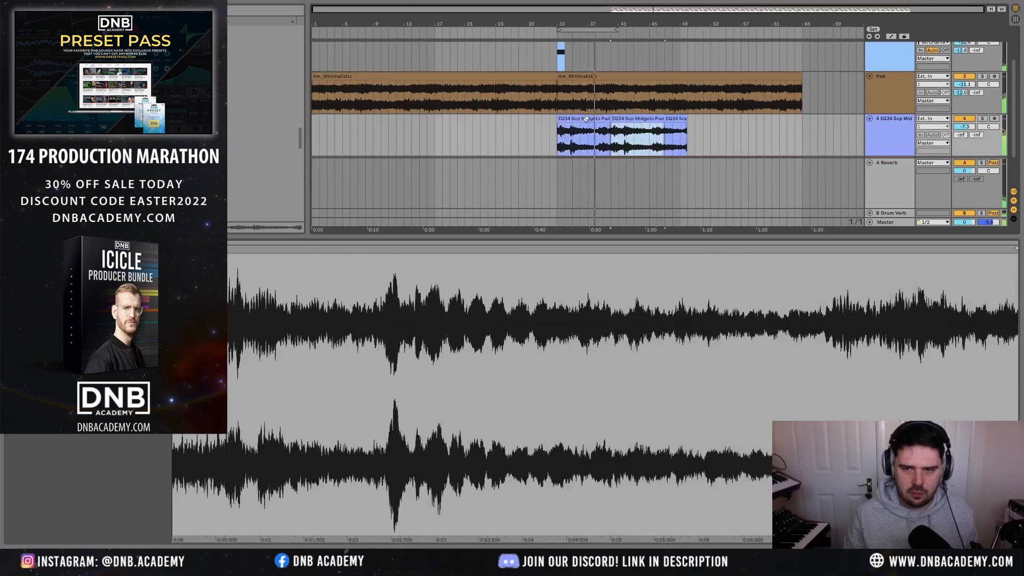
{"action": "left_click", "coordinate": [577, 119], "text": "shift"}
{"action": "key", "text": "super+d"}
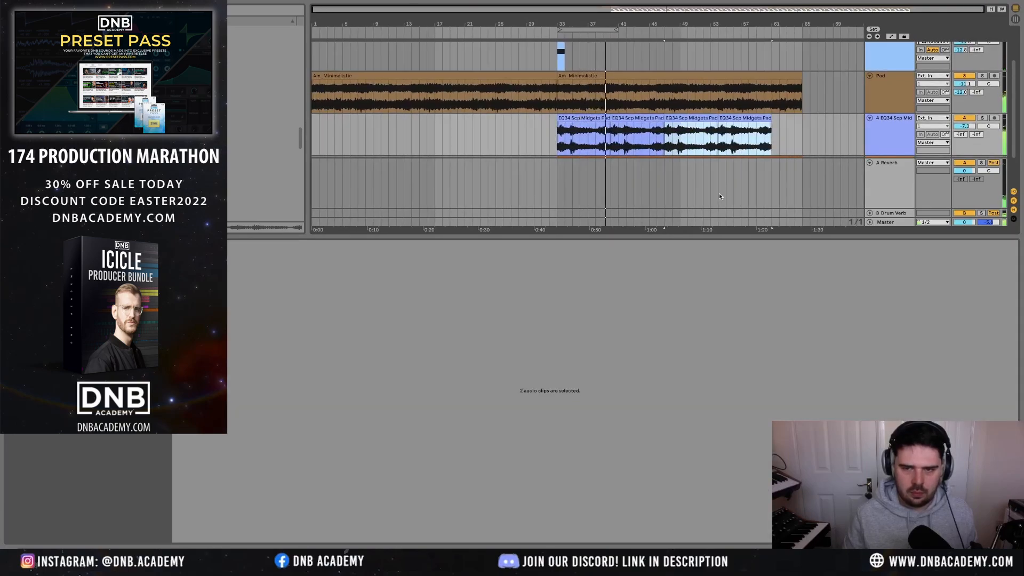
- Shift the join between the first two Midgets Pad clips to bar 41 and play across it
{"action": "left_click", "coordinate": [974, 552]}
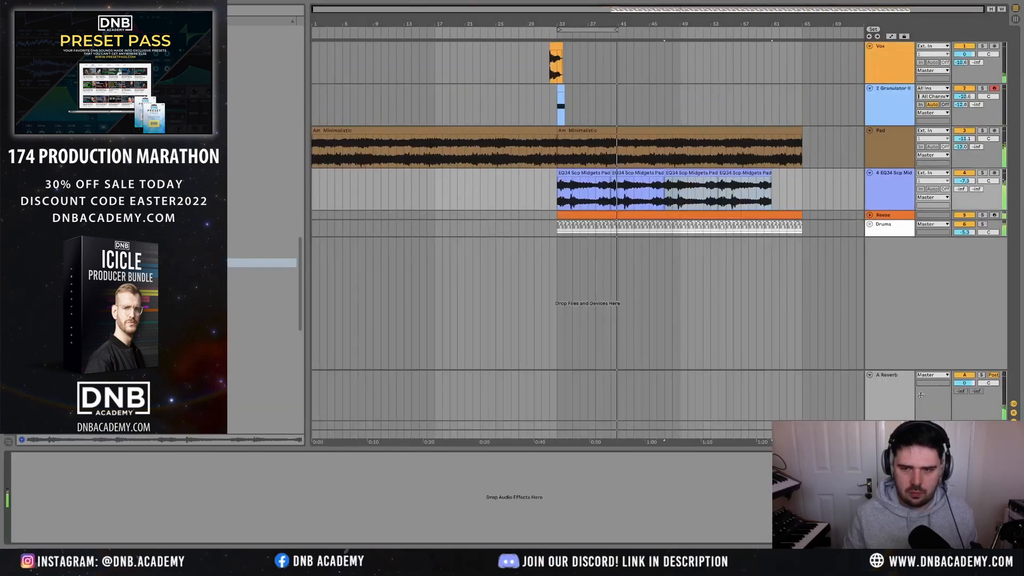
{"action": "key", "text": "space"}
{"action": "left_click_drag", "start_coordinate": [627, 174], "coordinate": [618, 174]}
{"action": "left_click", "coordinate": [605, 189]}
{"action": "key", "text": "space"}
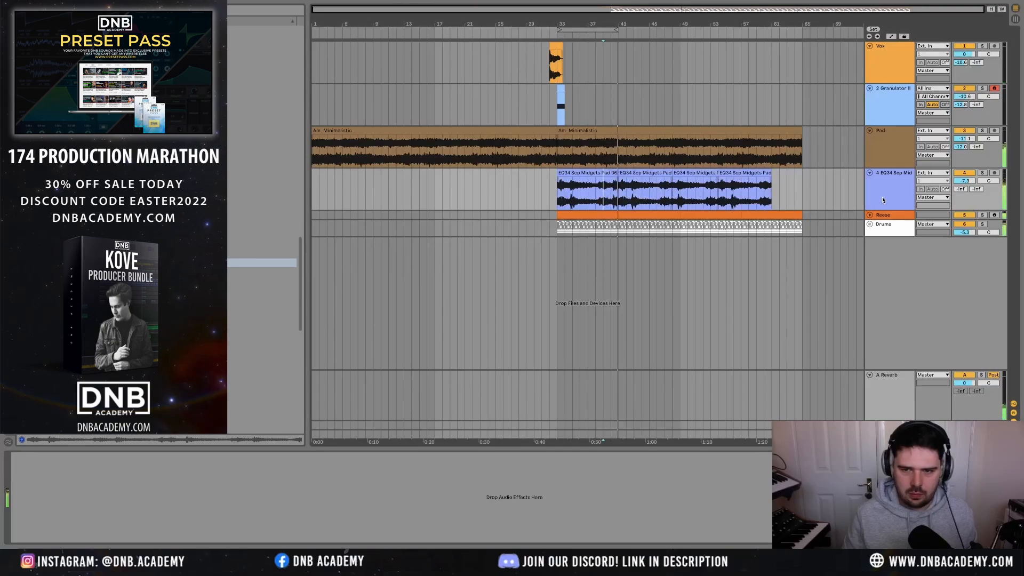
- Copy the EQ Eight and Auto Filter from the Pad track onto the Midgets Pad track
{"action": "left_click", "coordinate": [883, 167]}
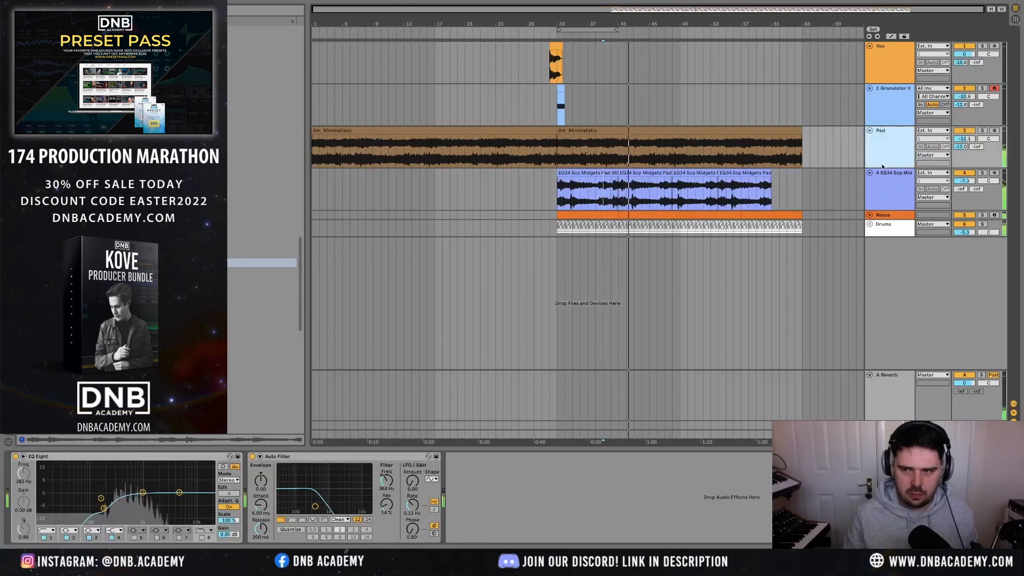
{"action": "left_click", "coordinate": [128, 457]}
{"action": "left_click", "coordinate": [303, 459], "text": "shift"}
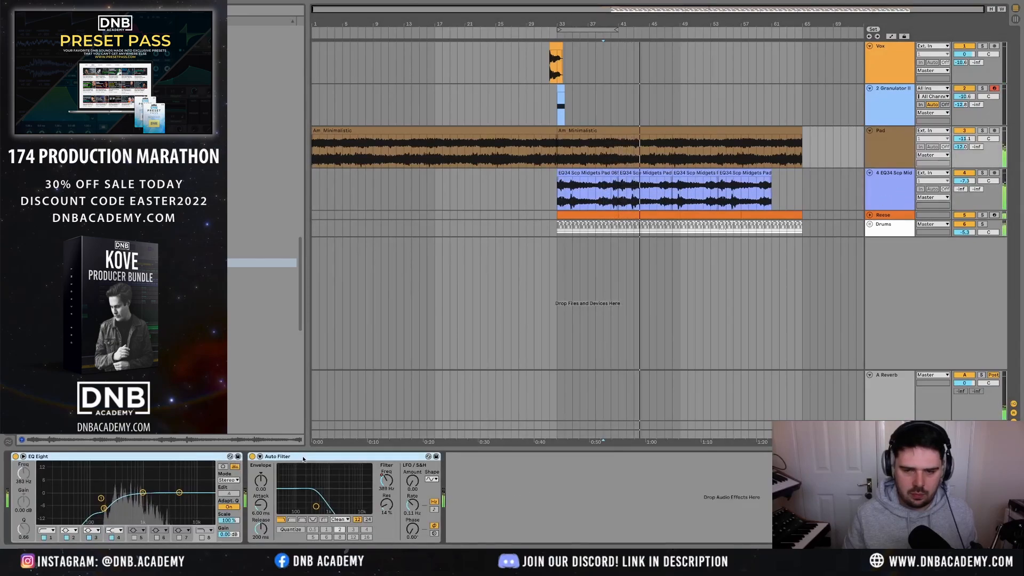
{"action": "left_click", "coordinate": [883, 193]}
{"action": "key", "text": "super+v"}
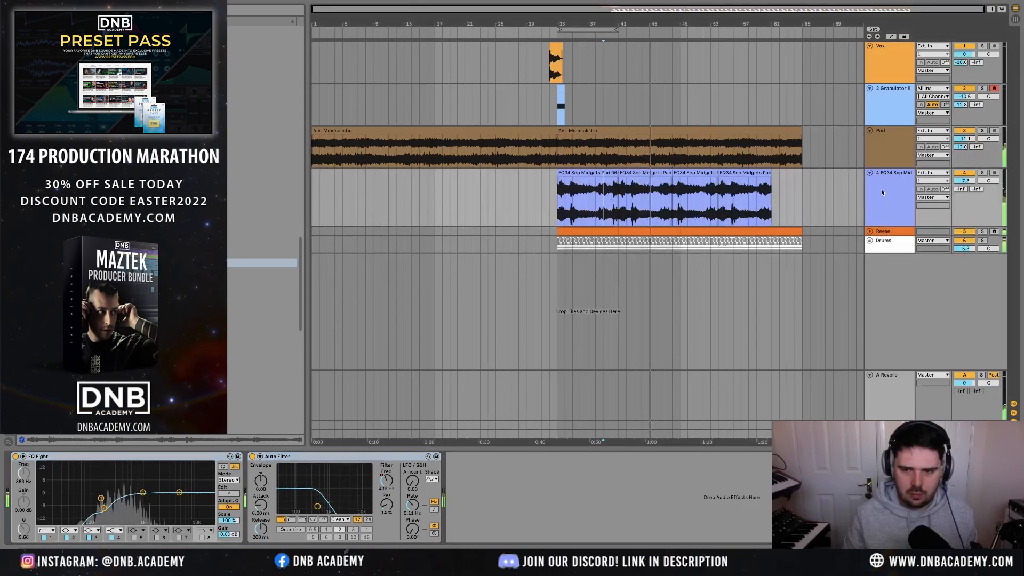
- Duplicate the first two Midgets Pad clips so the copies replace the clips from bar 49 to bar 65
{"action": "left_click", "coordinate": [654, 173]}
{"action": "left_click", "coordinate": [587, 172], "text": "shift"}
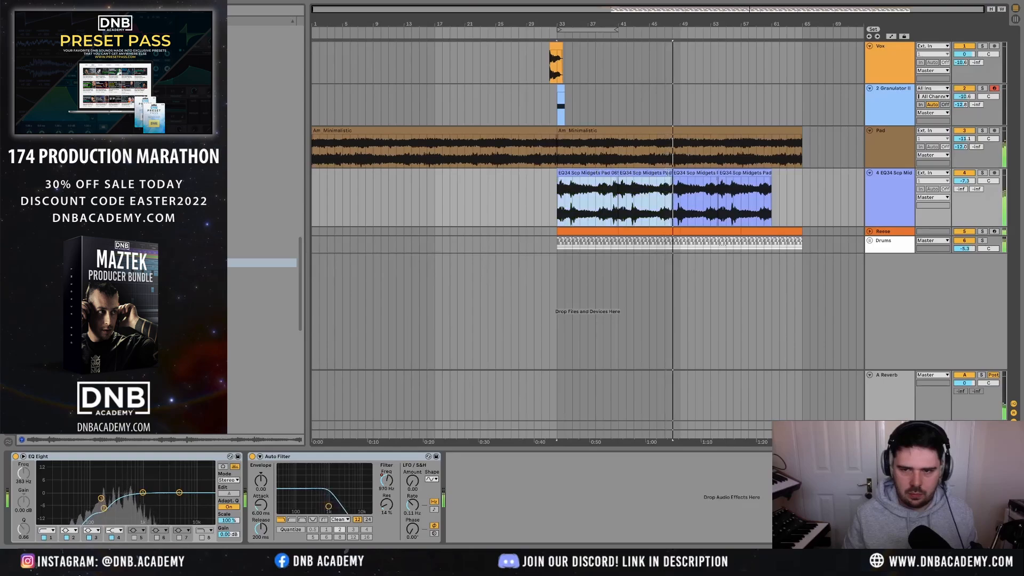
{"action": "key", "text": "super+d"}
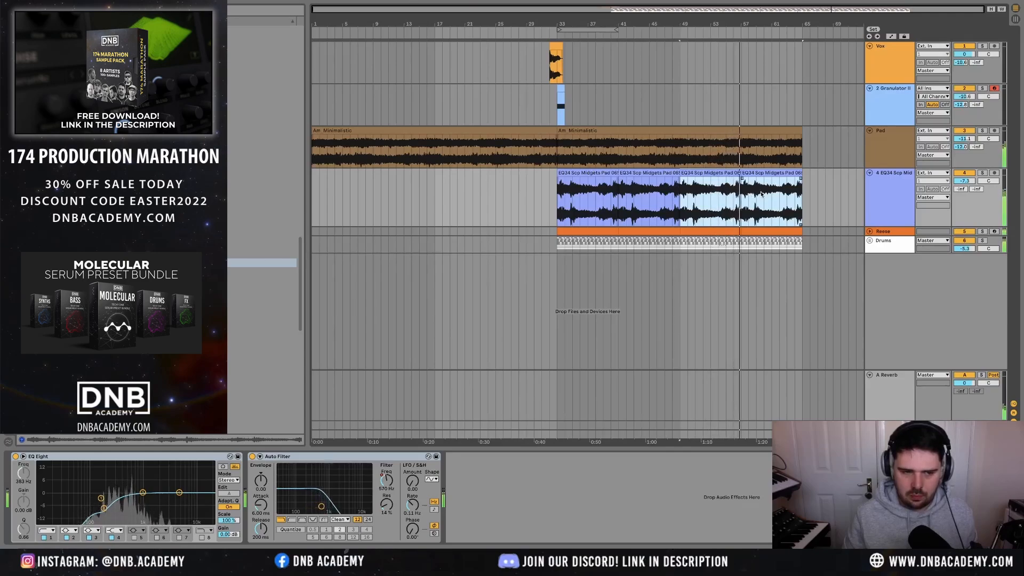
- With the tracks folded, insert a new audio track below Reese and browse the library
{"action": "left_click", "coordinate": [972, 182]}
{"action": "left_click", "coordinate": [869, 173], "text": "alt"}
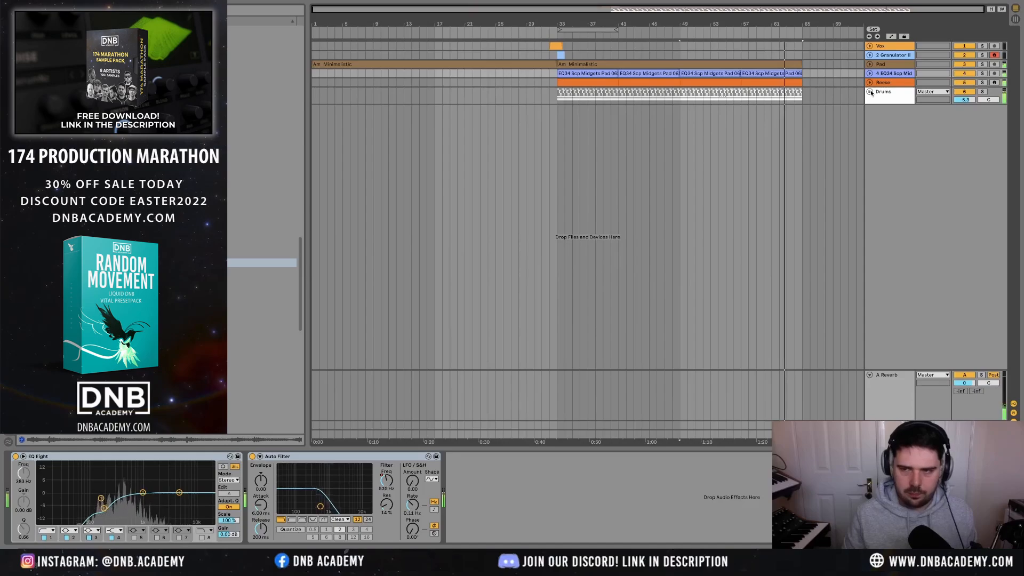
{"action": "left_click", "coordinate": [891, 83]}
{"action": "key", "text": "ctrl+t"}
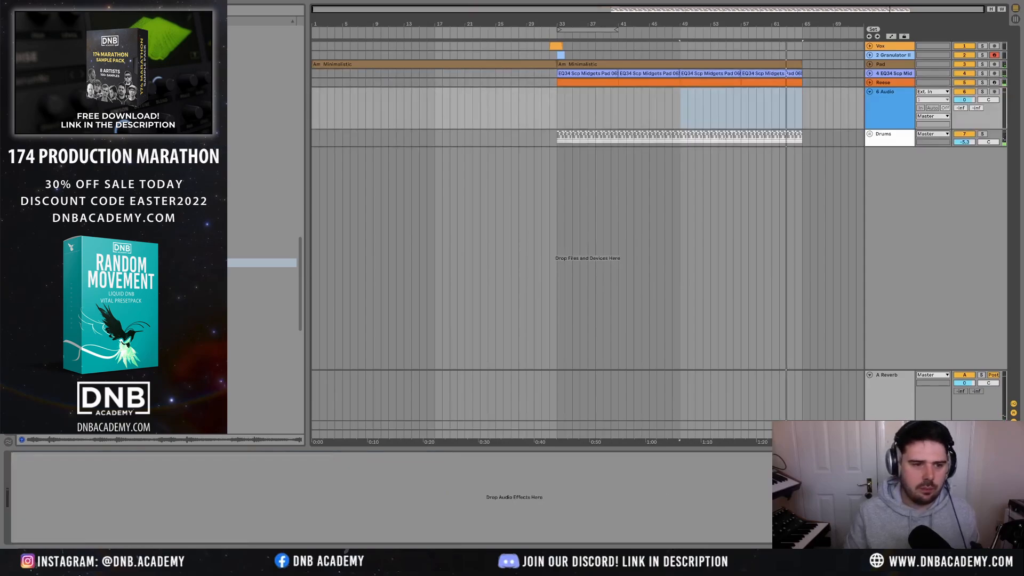
{"action": "left_click", "coordinate": [123, 264]}
{"action": "left_click", "coordinate": [120, 244]}
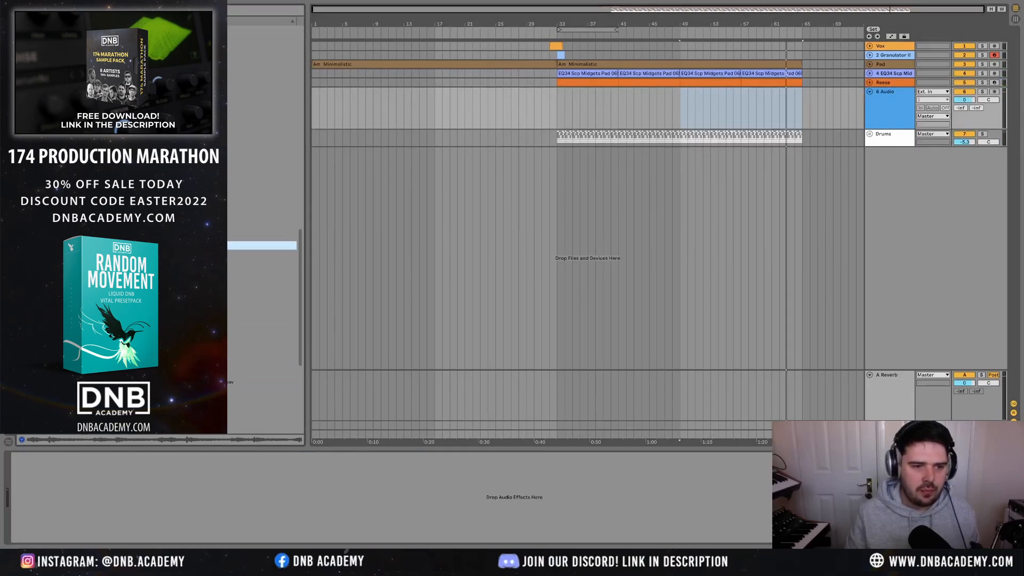
{"action": "left_click", "coordinate": [117, 236]}
- Group the Pad and Midgets Pad tracks and name the group Atmos
{"action": "left_click", "coordinate": [905, 74]}
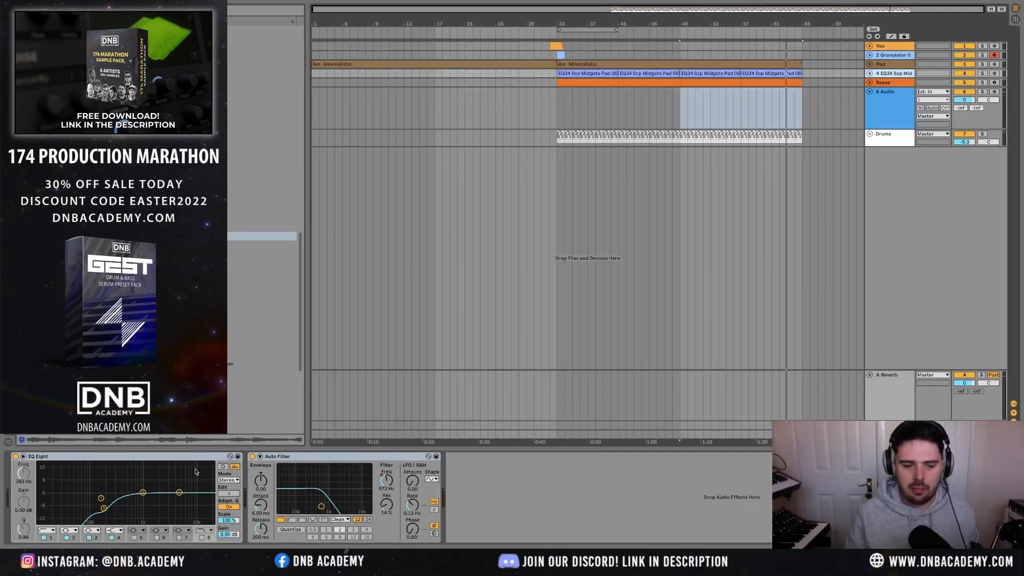
{"action": "left_click", "coordinate": [898, 63]}
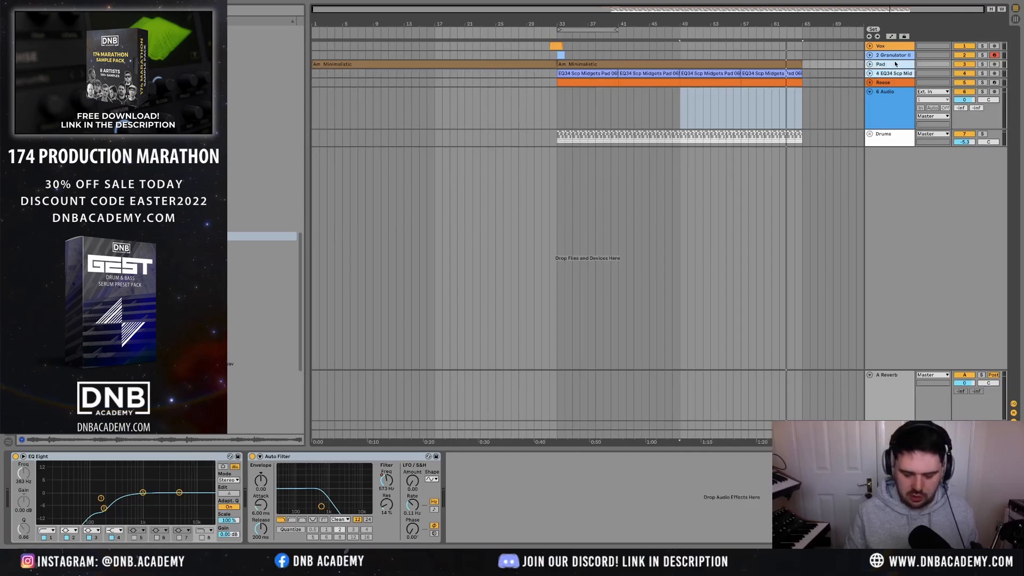
{"action": "key", "text": "ctrl+g"}
{"action": "key", "text": "ctrl+r"}
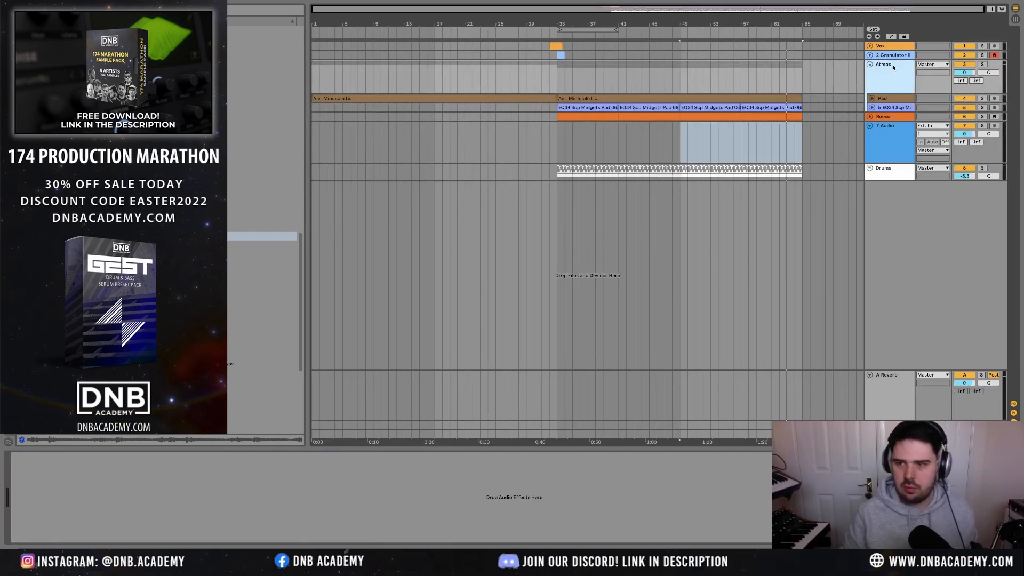
- Move the Pad track's Auto Filter onto the Atmos group and delete the Auto Filter from the Midgets Pad track
{"action": "left_click", "coordinate": [894, 100]}
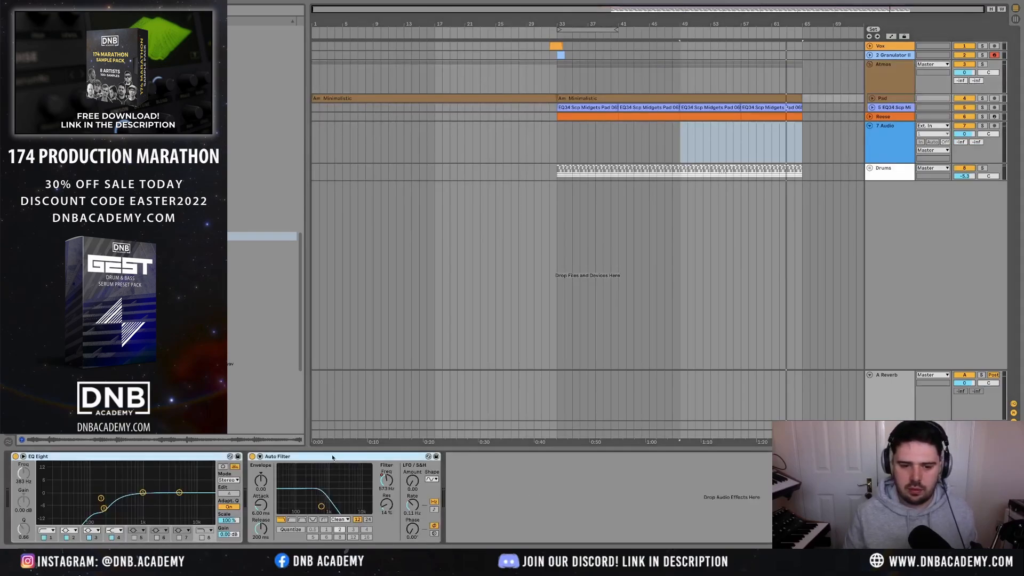
{"action": "left_click_drag", "start_coordinate": [805, 201], "coordinate": [880, 70]}
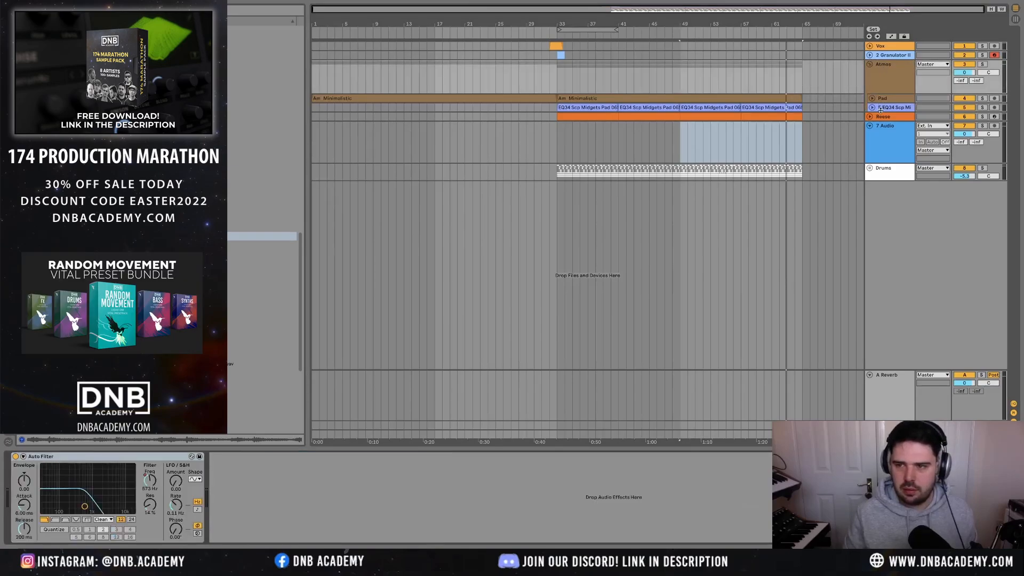
{"action": "left_click", "coordinate": [888, 110]}
{"action": "left_click", "coordinate": [297, 458]}
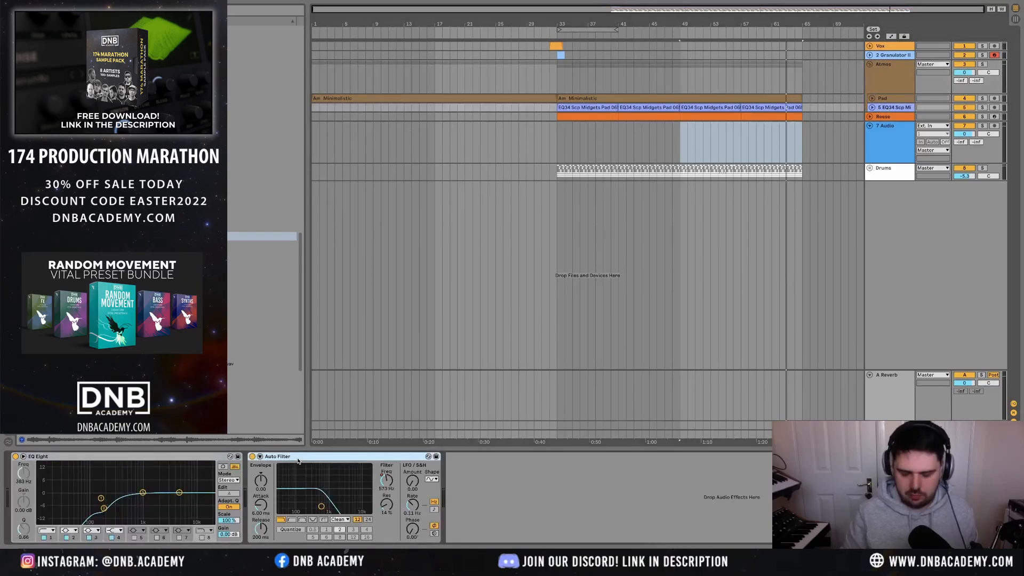
{"action": "key", "text": "Delete"}
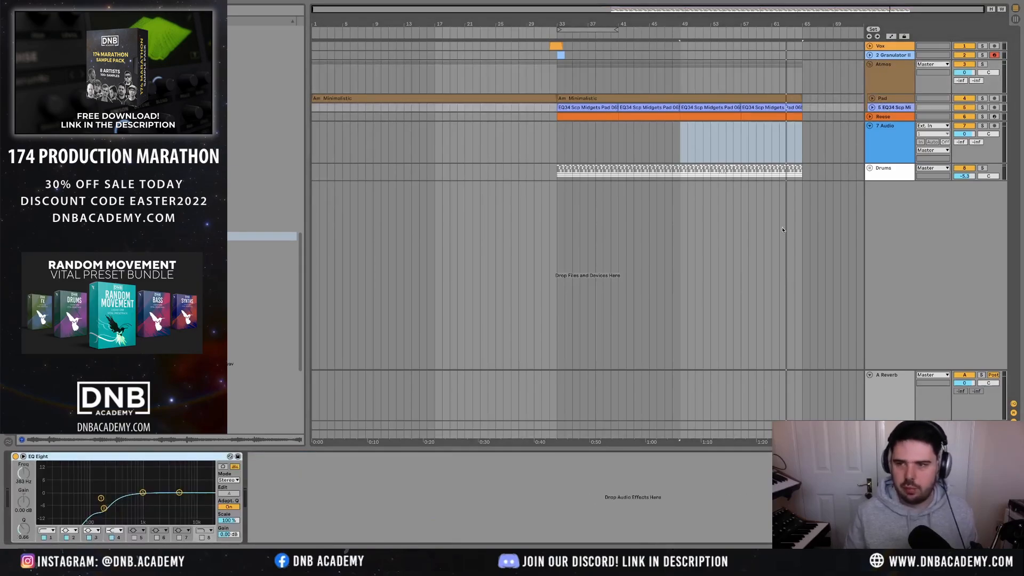
- Fold the Atmos group and look over the tracks inside the Drums group
{"action": "left_click", "coordinate": [870, 64]}
{"action": "left_click", "coordinate": [870, 126]}
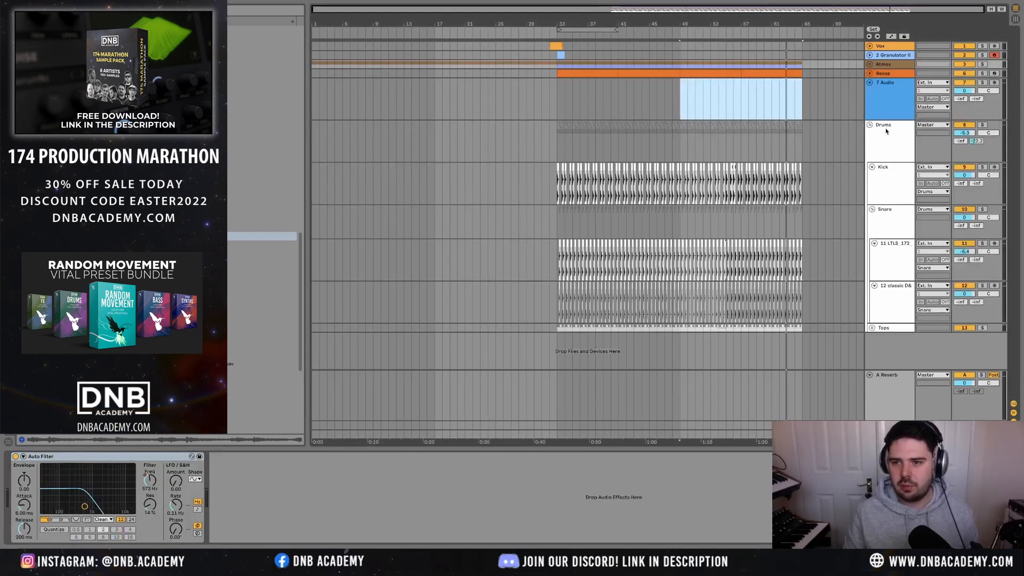
{"action": "left_click", "coordinate": [885, 209]}
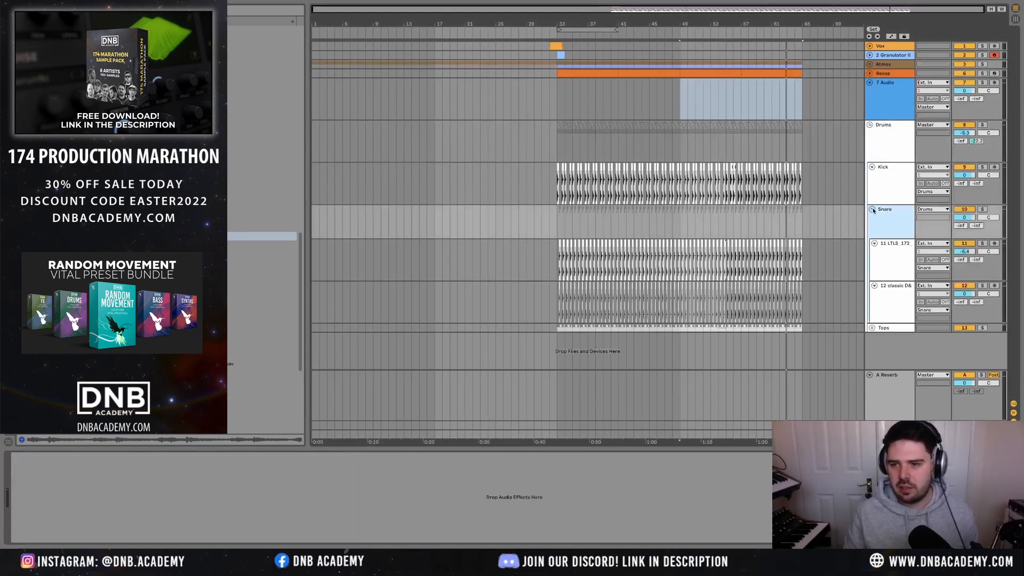
{"action": "left_click", "coordinate": [870, 125]}
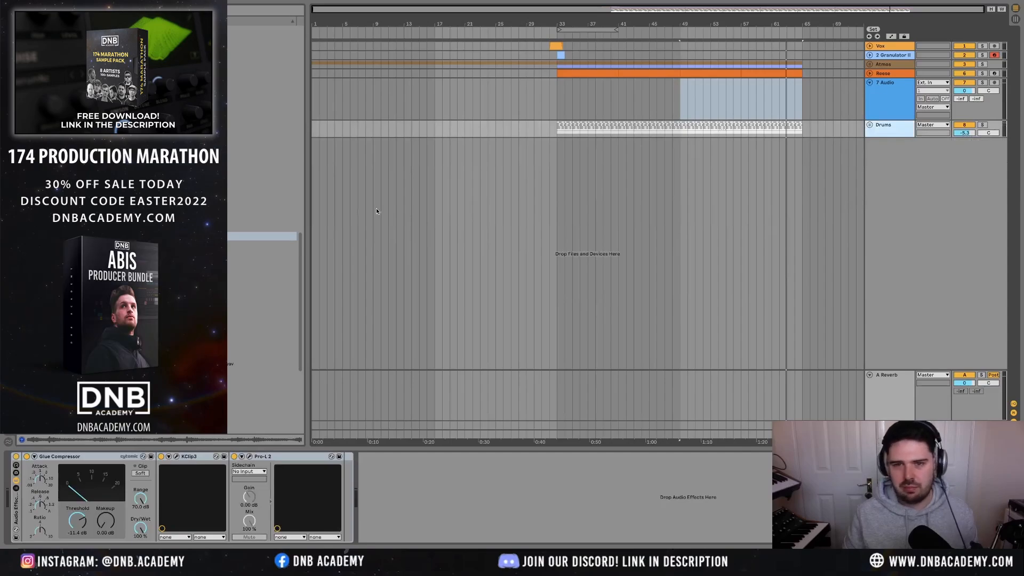
- Solo the unfolded Reese track and play it from bar 33 in the mixer, comparing its sound with Utility off and on
{"action": "left_click", "coordinate": [871, 73]}
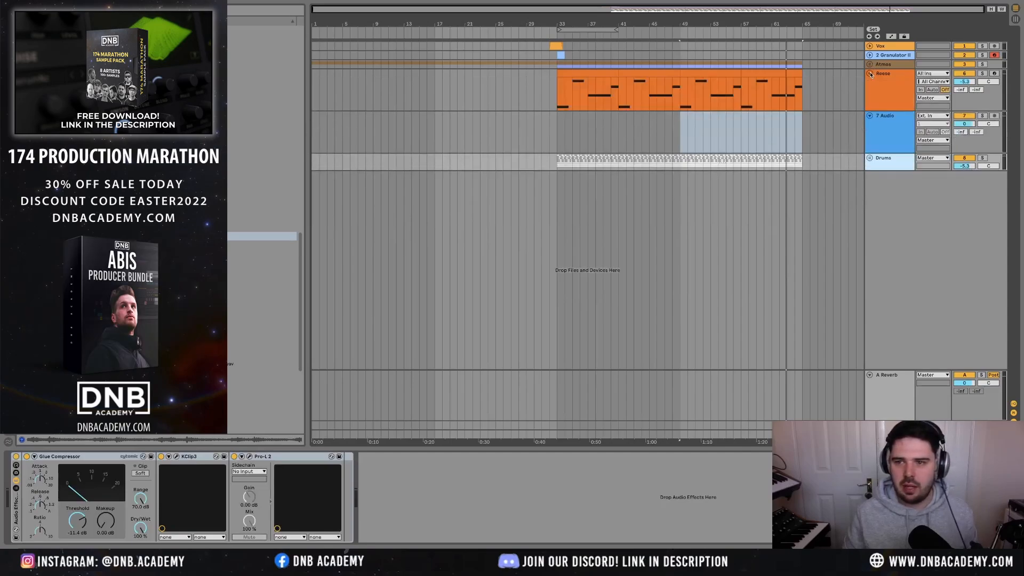
{"action": "left_click", "coordinate": [878, 94]}
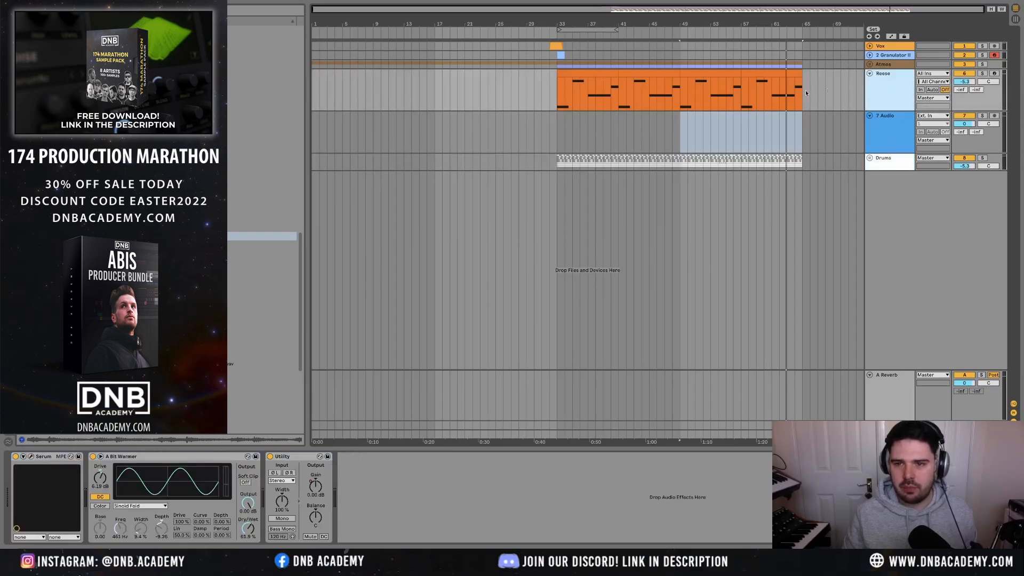
{"action": "left_click", "coordinate": [557, 101]}
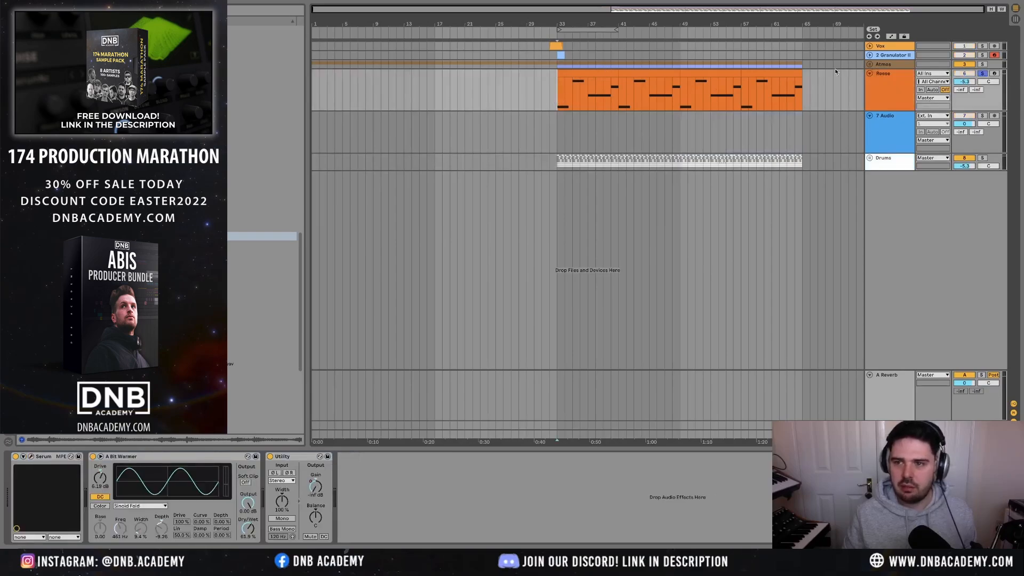
{"action": "key", "text": "Tab"}
{"action": "key", "text": "space"}
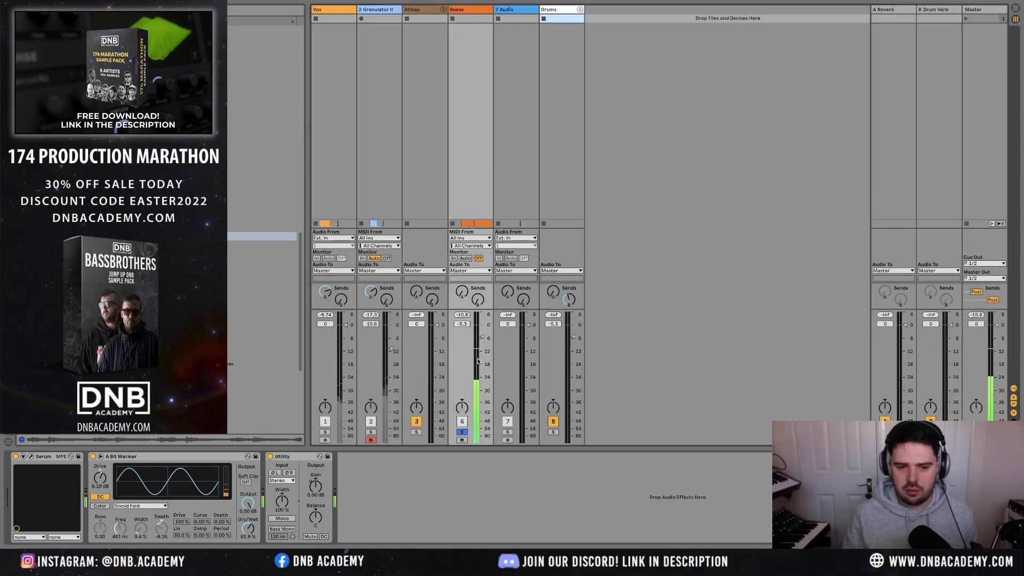
{"action": "left_click", "coordinate": [269, 456]}
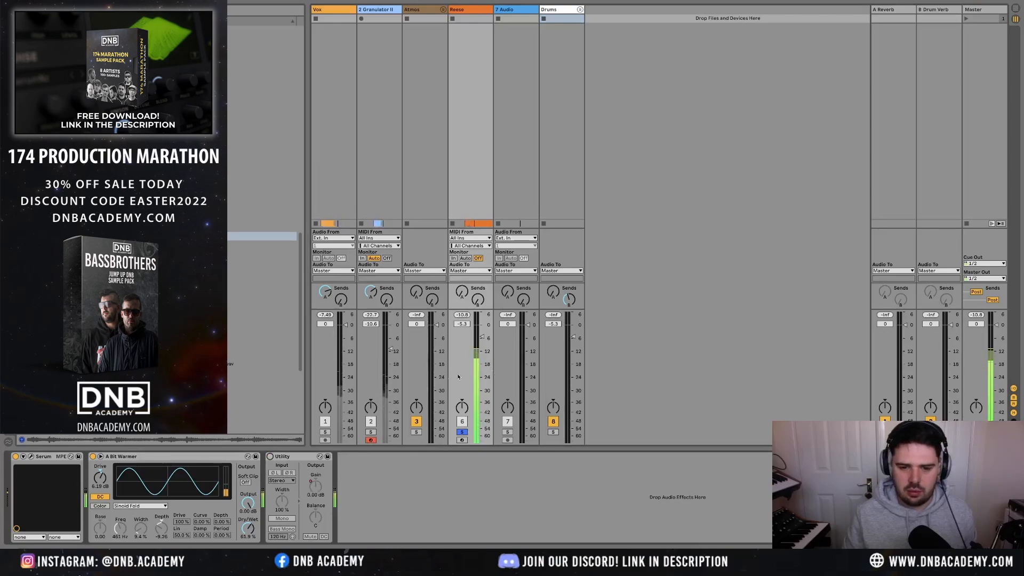
{"action": "left_click", "coordinate": [270, 457]}
{"action": "key", "text": "Tab"}
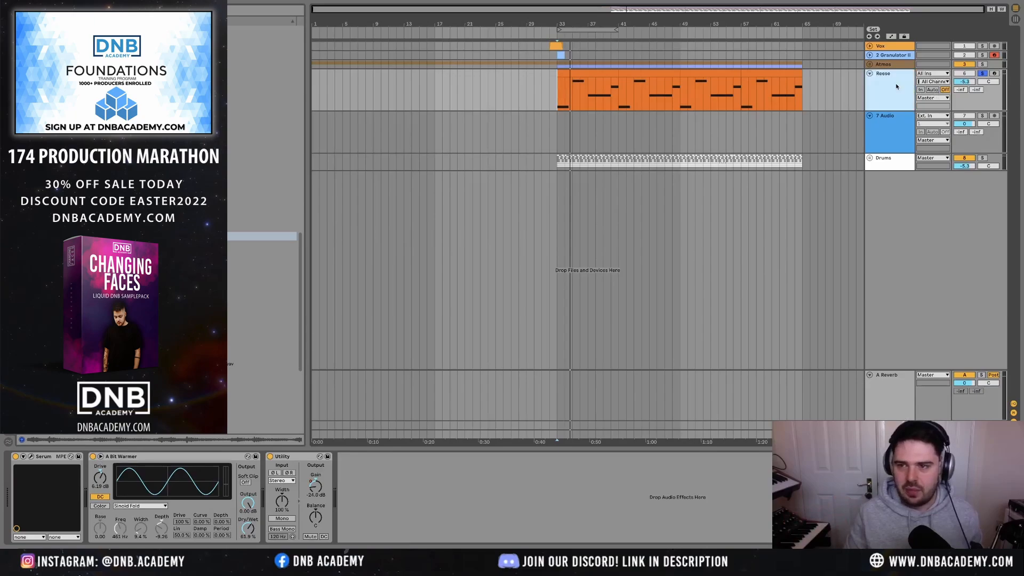
- Insert a MIDI track below Reese and copy all the Reese clips from bar 33 to bar 65 onto it
{"action": "left_click", "coordinate": [888, 141]}
{"action": "left_click", "coordinate": [891, 102]}
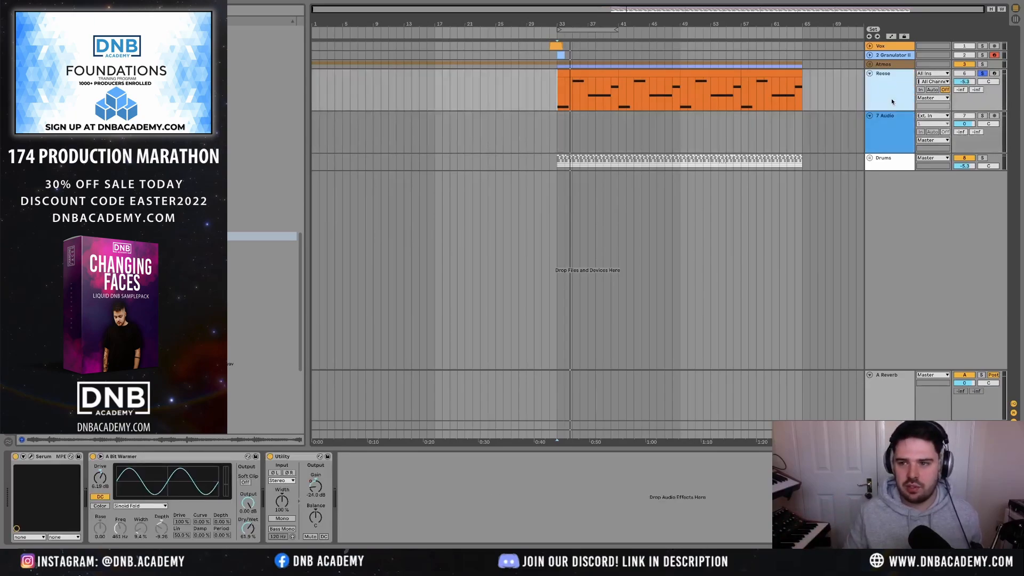
{"action": "key", "text": "ctrl+shift+t"}
{"action": "left_click", "coordinate": [577, 81]}
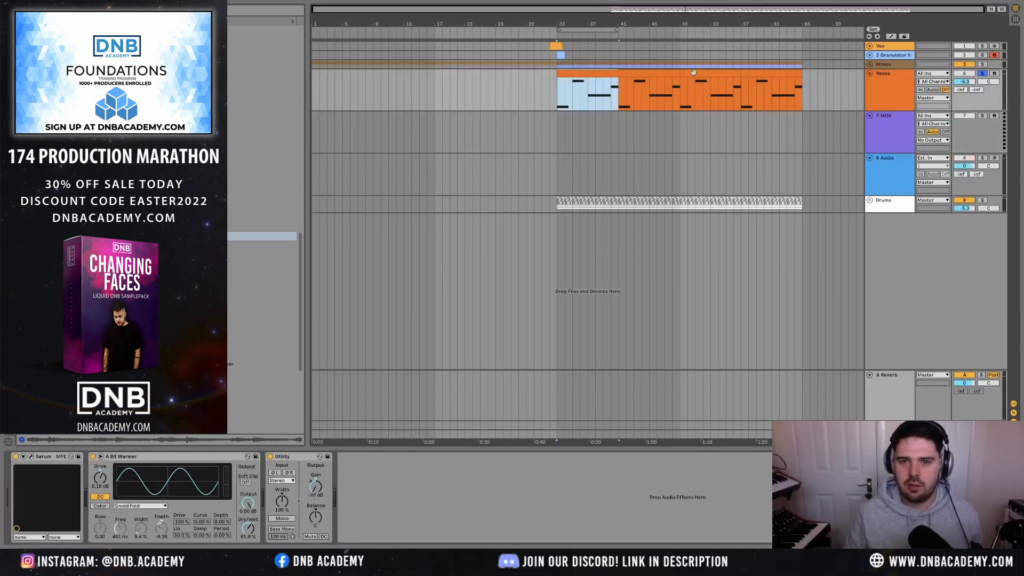
{"action": "left_click_drag", "start_coordinate": [780, 75], "coordinate": [784, 123]}
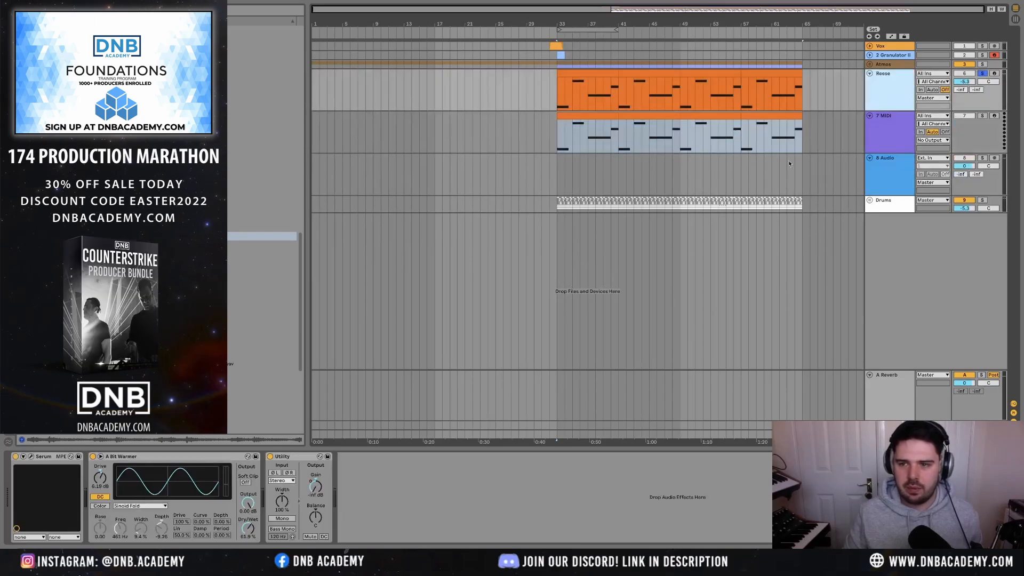
- Group the Reese and new MIDI tracks as Basses, and apply a near-black colour to the group, its tracks and clips
{"action": "left_click", "coordinate": [880, 95], "text": "shift"}
{"action": "key", "text": "ctrl+g"}
{"action": "key", "text": "ctrl+r"}
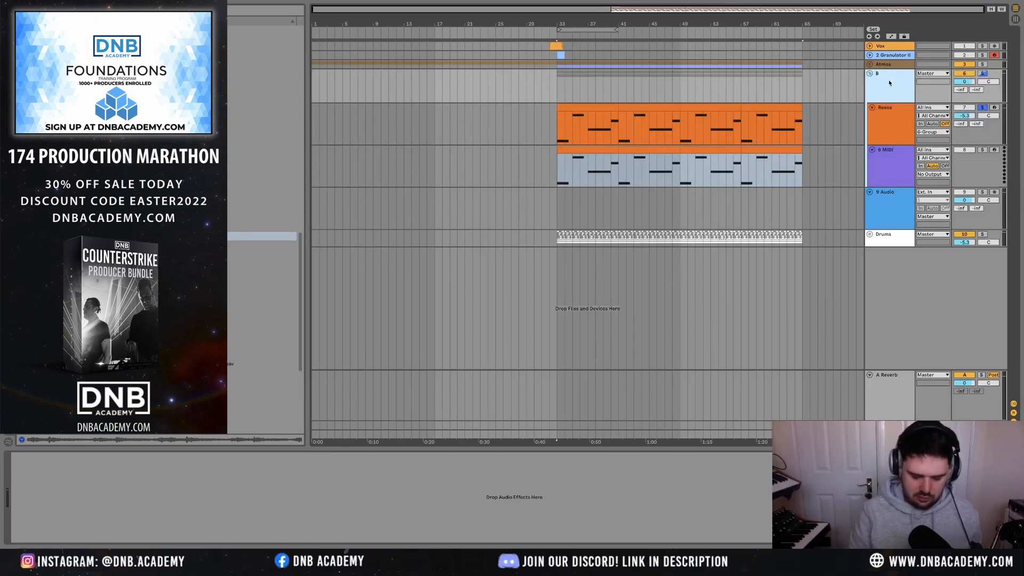
{"action": "right_click", "coordinate": [890, 83]}
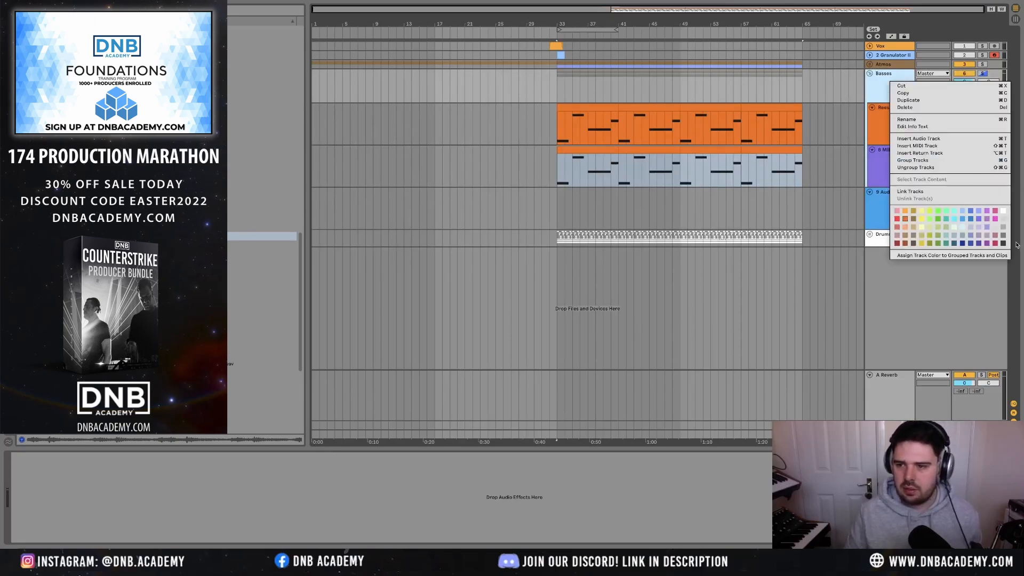
{"action": "left_click", "coordinate": [1005, 243]}
{"action": "right_click", "coordinate": [889, 81]}
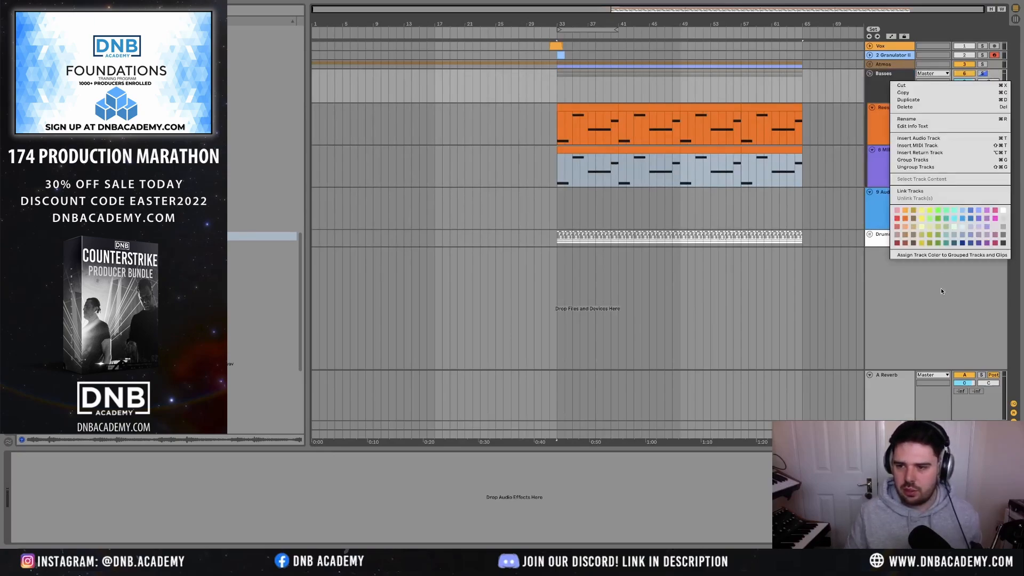
{"action": "left_click", "coordinate": [944, 256]}
- Move the Utility device from the Reese track onto the Basses group
{"action": "left_click", "coordinate": [881, 136]}
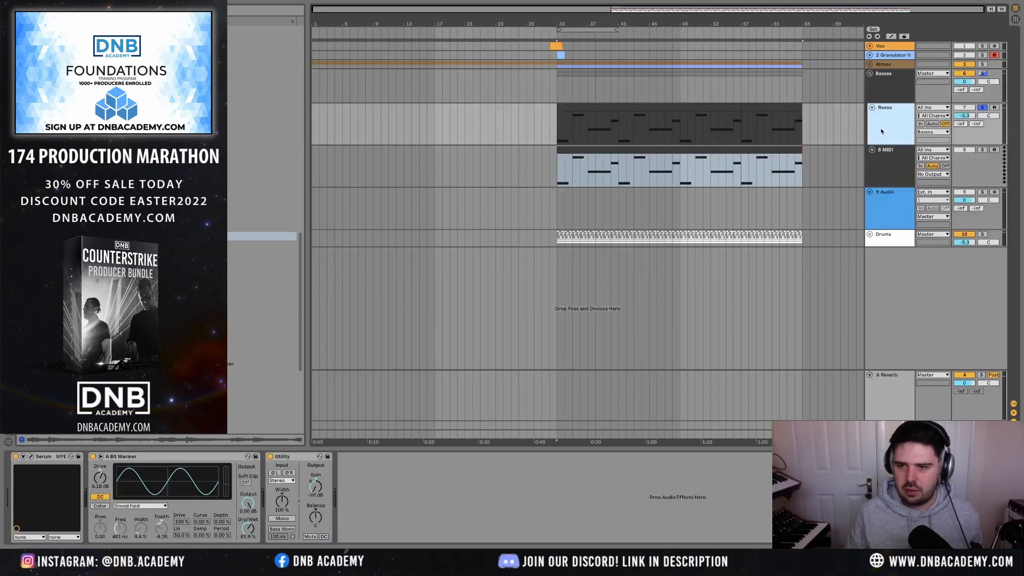
{"action": "left_click", "coordinate": [291, 458]}
{"action": "left_click", "coordinate": [901, 80]}
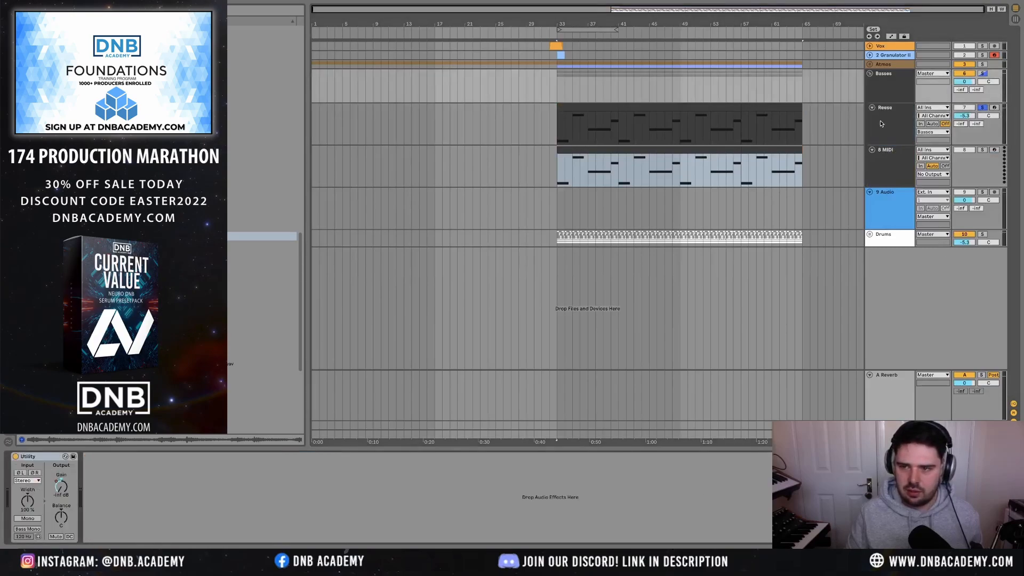
- Load a Serum instrument onto the new MIDI track in the Basses group
{"action": "left_click", "coordinate": [892, 120]}
{"action": "left_click", "coordinate": [890, 155]}
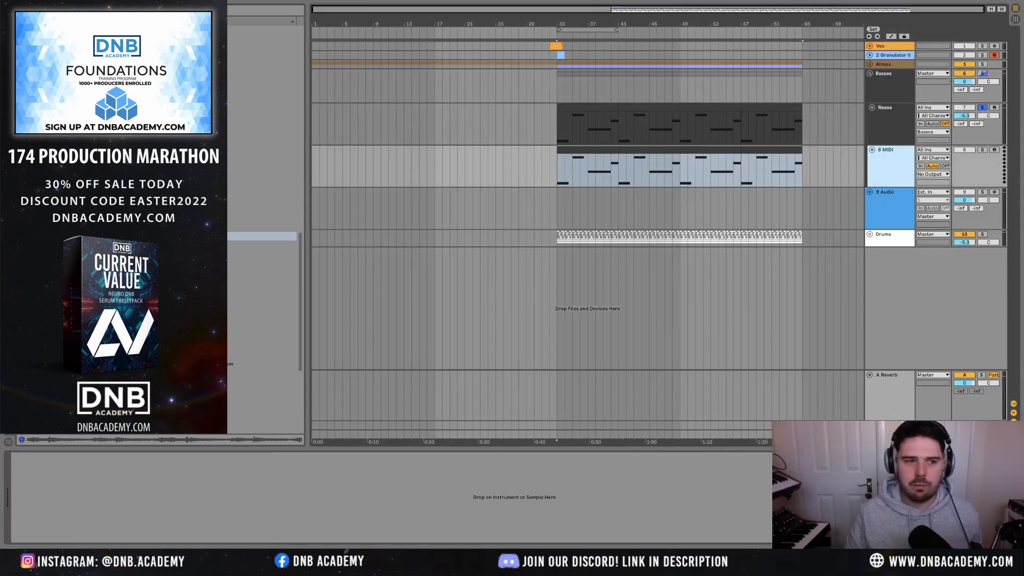
{"action": "left_click", "coordinate": [43, 48]}
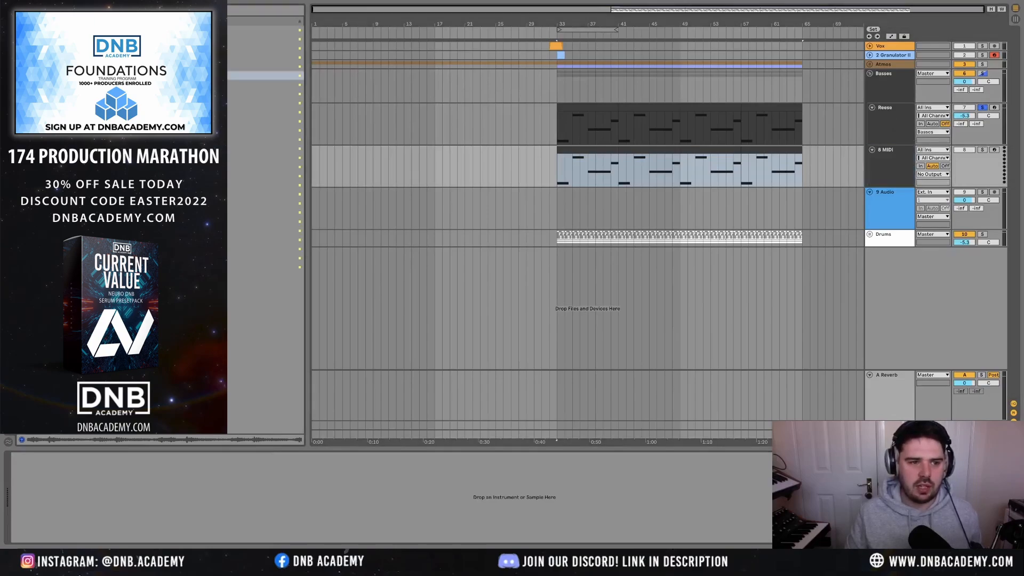
{"action": "left_click_drag", "start_coordinate": [133, 231], "coordinate": [822, 165]}
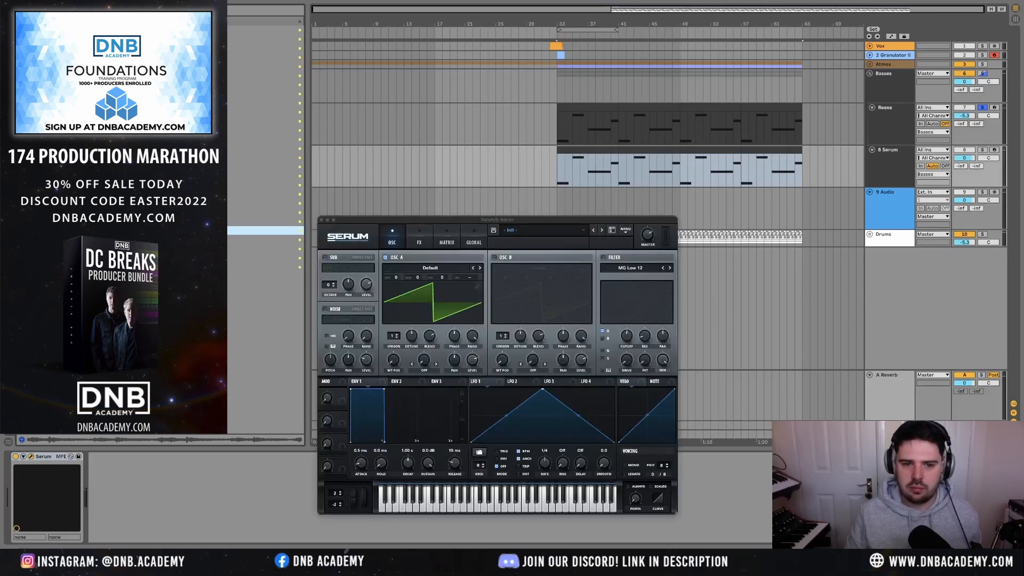
- Turn off oscillator A, enable the sub oscillator in the new Serum, and solo its track for playback
{"action": "left_click", "coordinate": [386, 257]}
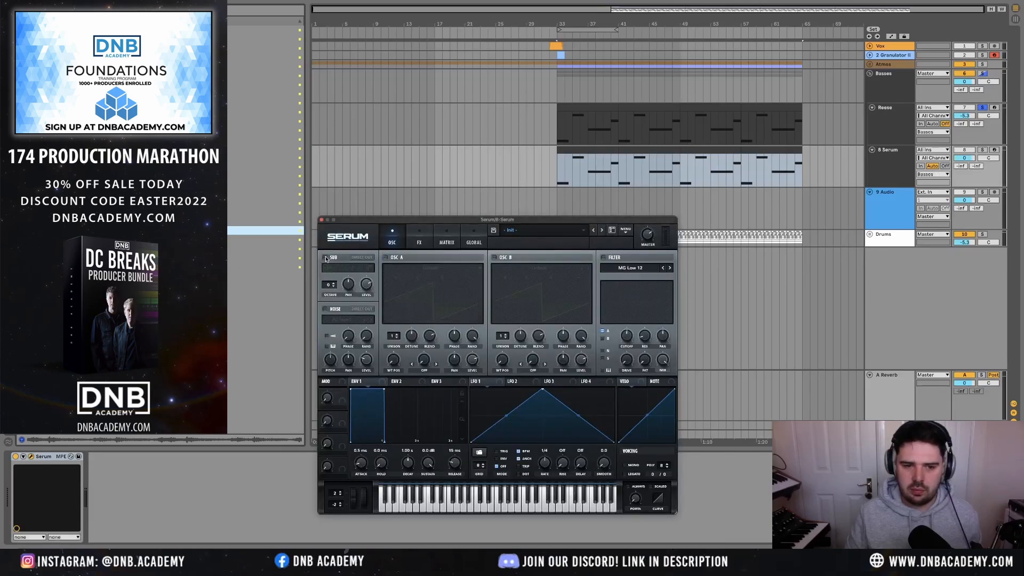
{"action": "left_click", "coordinate": [983, 150]}
{"action": "key", "text": "space"}
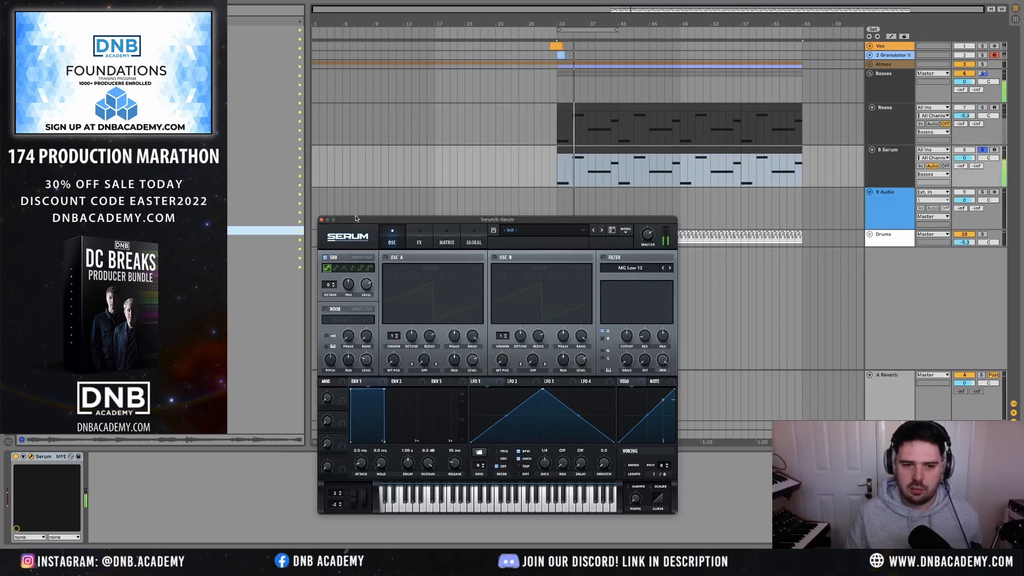
- Add an EQ Eight after the A Bit Warmer device on the Reese track
{"action": "left_click", "coordinate": [715, 152]}
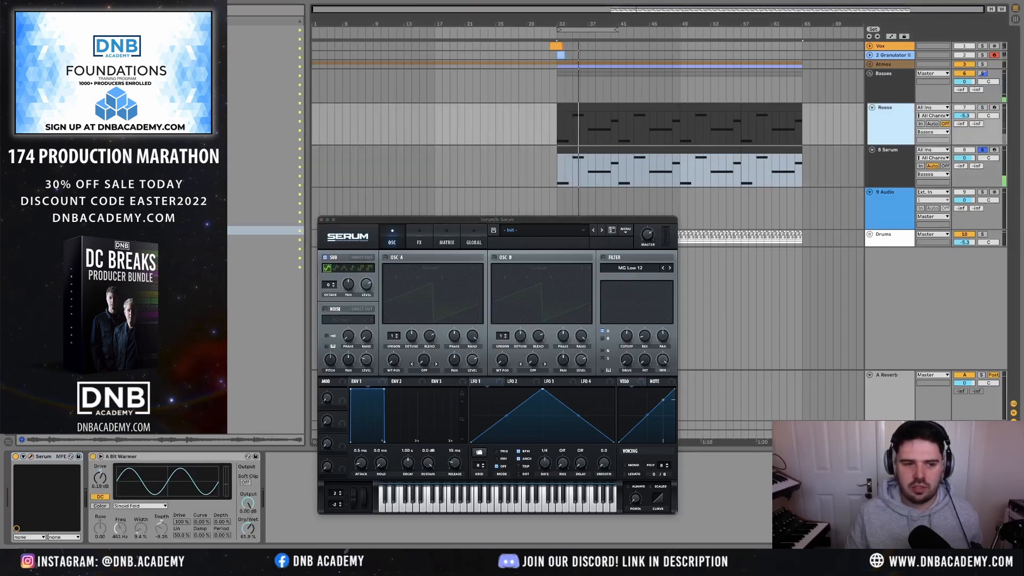
{"action": "left_click", "coordinate": [45, 152]}
{"action": "scroll", "coordinate": [262, 230], "scroll_direction": "down", "scroll_amount": 5}
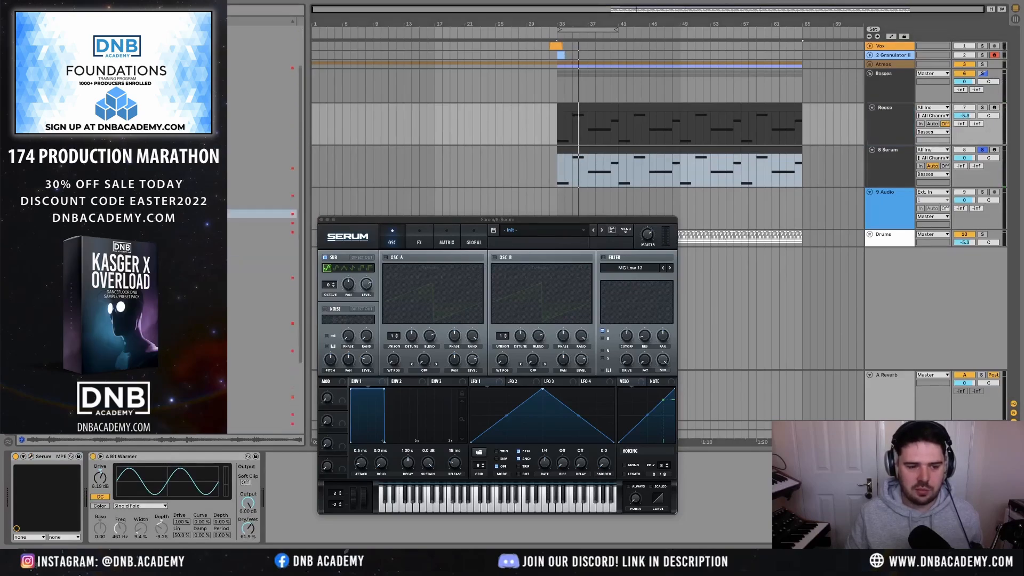
{"action": "scroll", "coordinate": [261, 229], "scroll_direction": "up", "scroll_amount": 5}
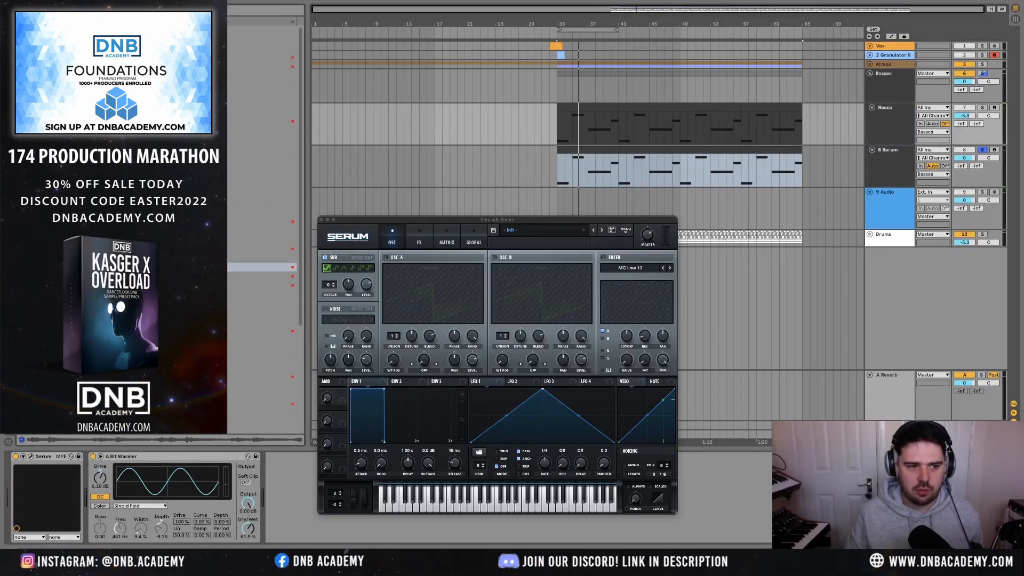
{"action": "left_click", "coordinate": [32, 34]}
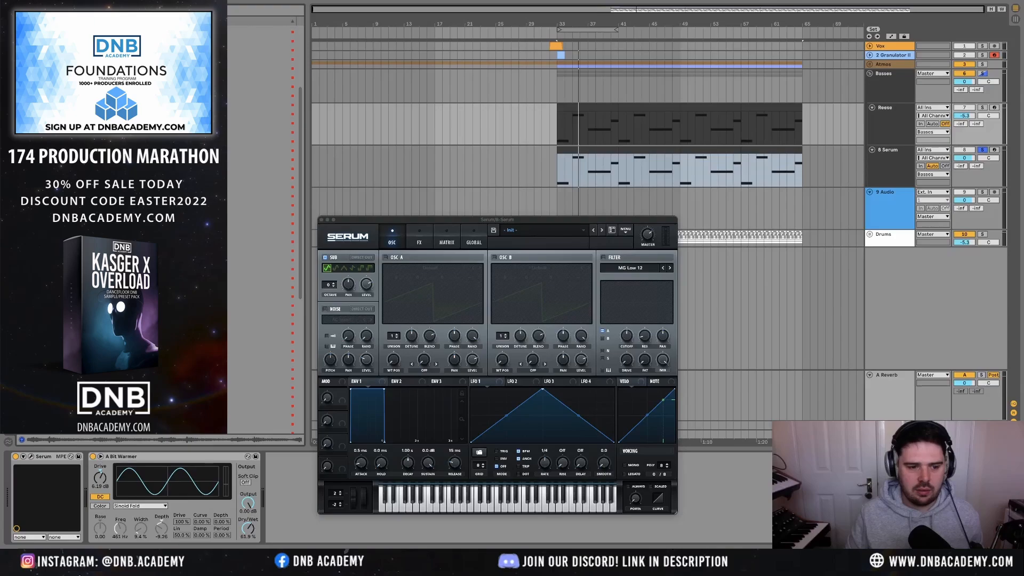
{"action": "scroll", "coordinate": [160, 160], "scroll_direction": "up", "scroll_amount": 5}
{"action": "left_click_drag", "start_coordinate": [160, 63], "coordinate": [277, 475]}
- Enlarge the Reese's EQ Eight display to inspect its spectrum during playback, and close the Serum window
{"action": "left_click_drag", "start_coordinate": [347, 220], "coordinate": [607, 206]}
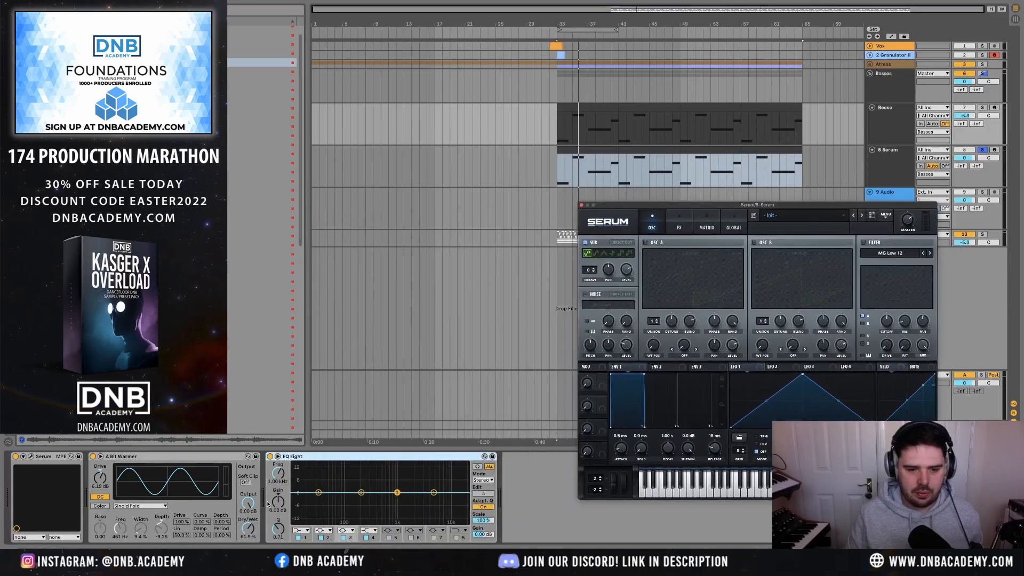
{"action": "left_click", "coordinate": [277, 456]}
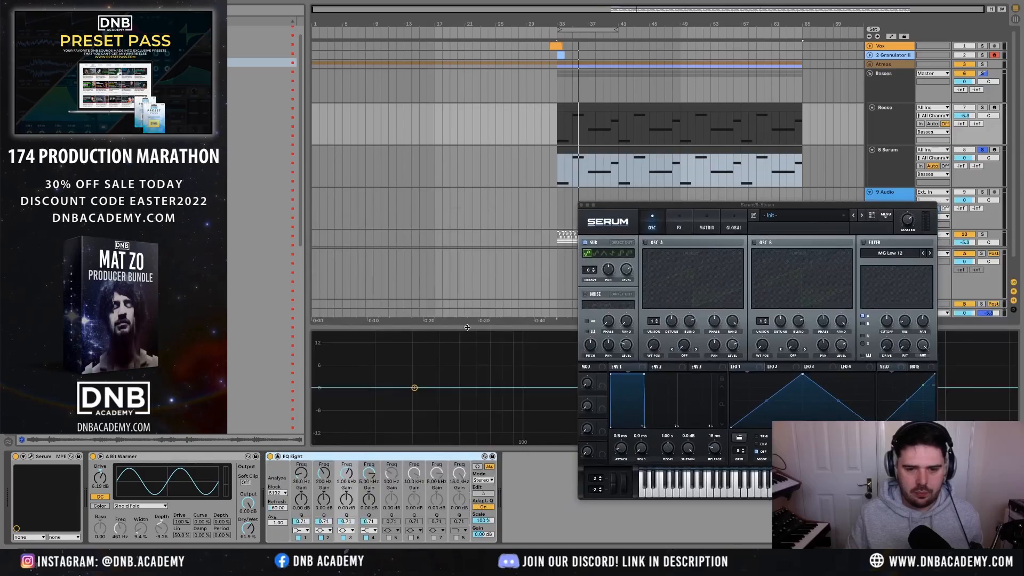
{"action": "left_click_drag", "start_coordinate": [471, 327], "coordinate": [471, 224]}
{"action": "key", "text": "space"}
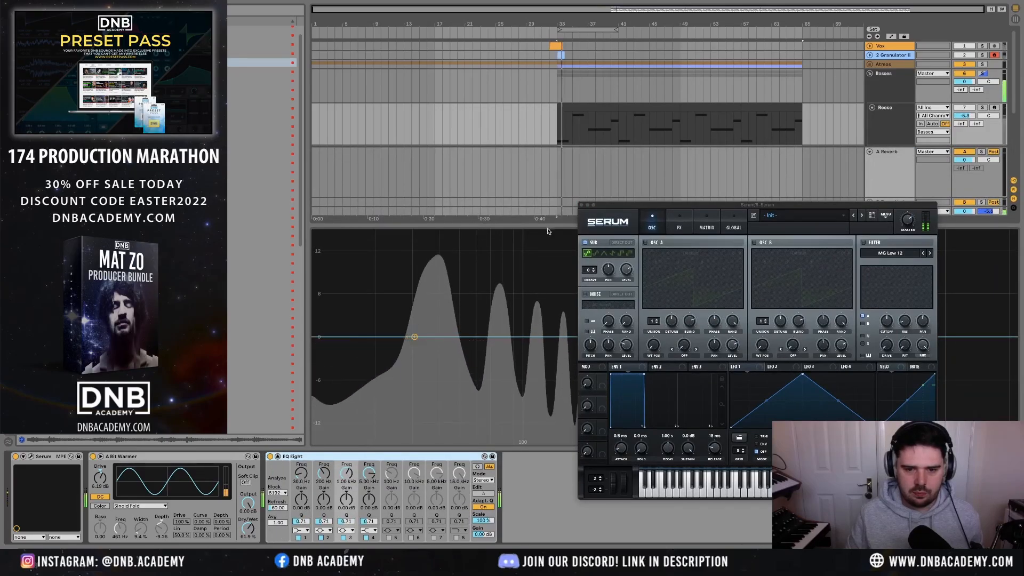
{"action": "key", "text": "space"}
{"action": "left_click", "coordinate": [582, 205]}
- Add a Spectrum analyser after Serum on the second bass track
{"action": "scroll", "coordinate": [880, 112], "scroll_direction": "down", "scroll_amount": 3}
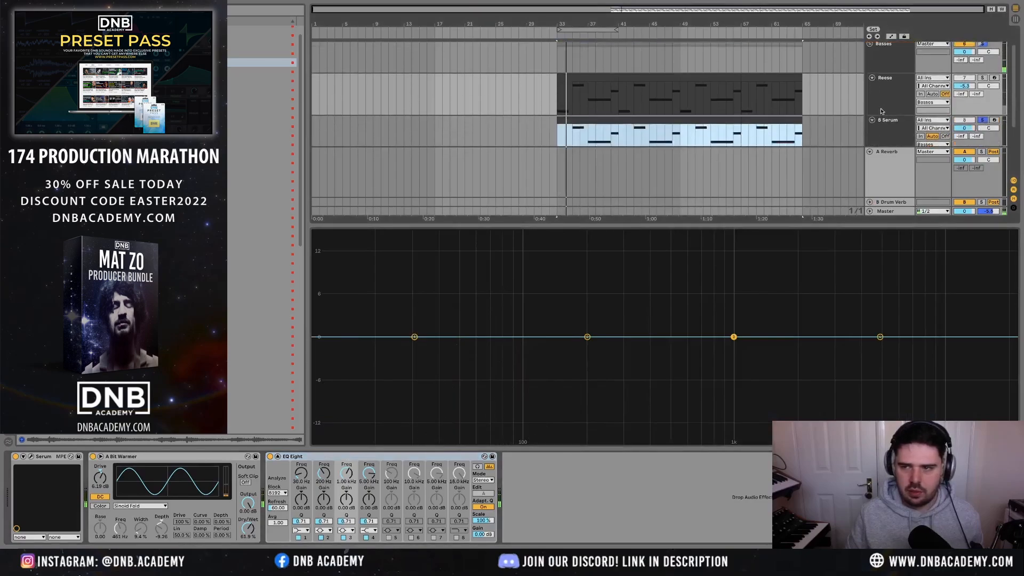
{"action": "left_click", "coordinate": [888, 125]}
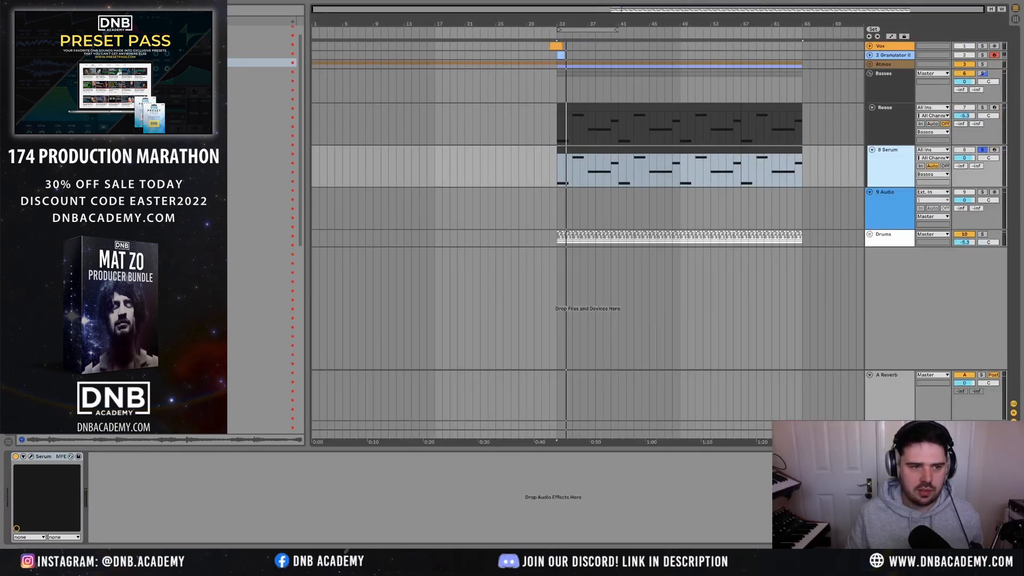
{"action": "double_click", "coordinate": [261, 145]}
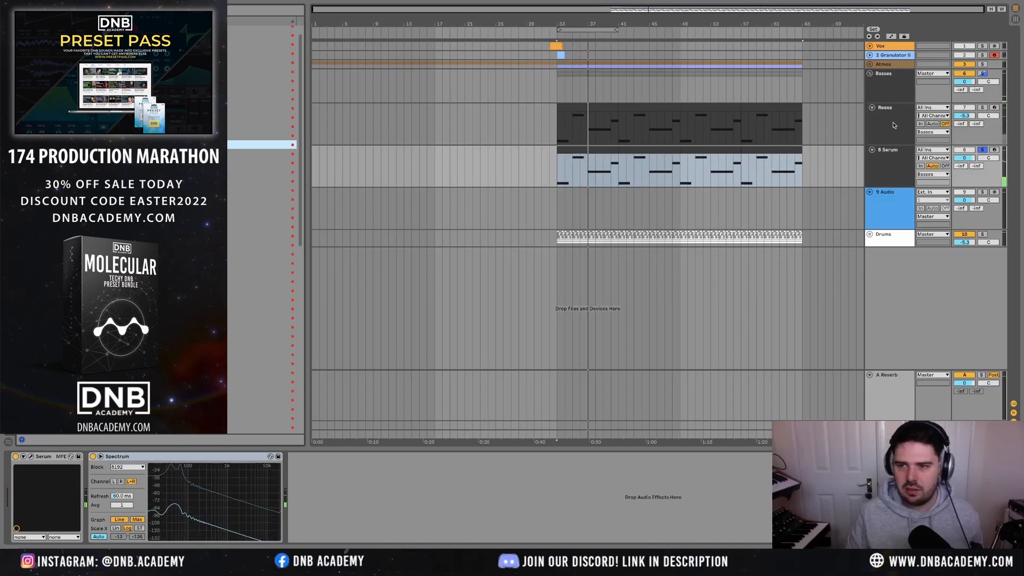
- Set band 1 of the Reese's EQ Eight to a low cut at about 106 Hz and play it back
{"action": "left_click", "coordinate": [864, 133]}
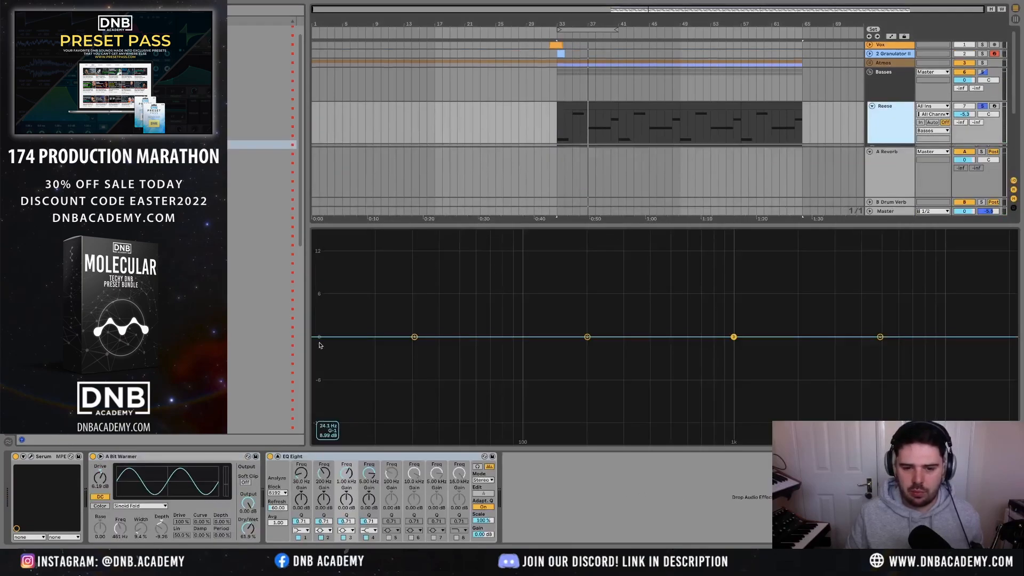
{"action": "left_click", "coordinate": [300, 531]}
{"action": "left_click", "coordinate": [303, 481]}
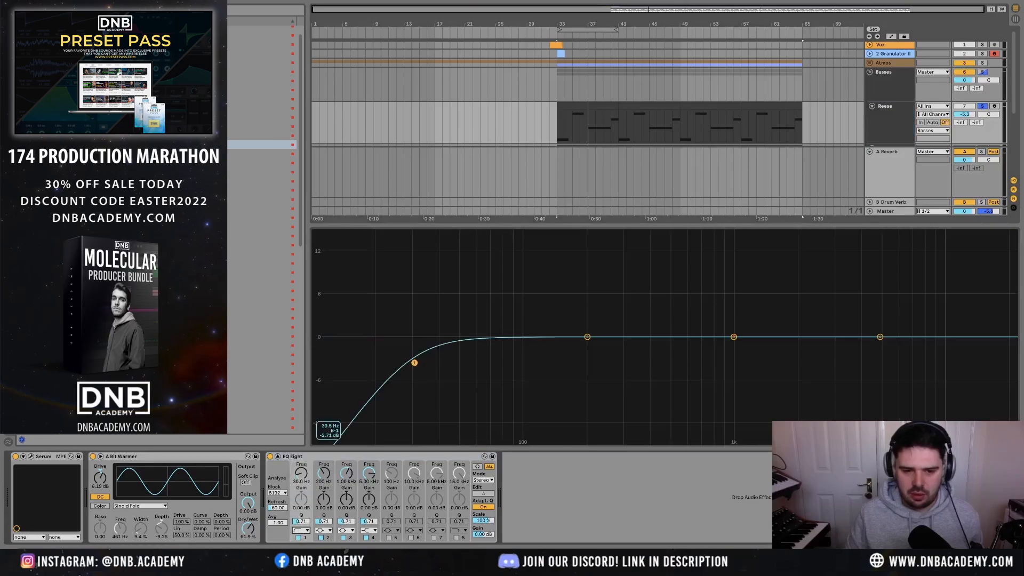
{"action": "left_click_drag", "start_coordinate": [415, 363], "coordinate": [529, 359]}
{"action": "key", "text": "space"}
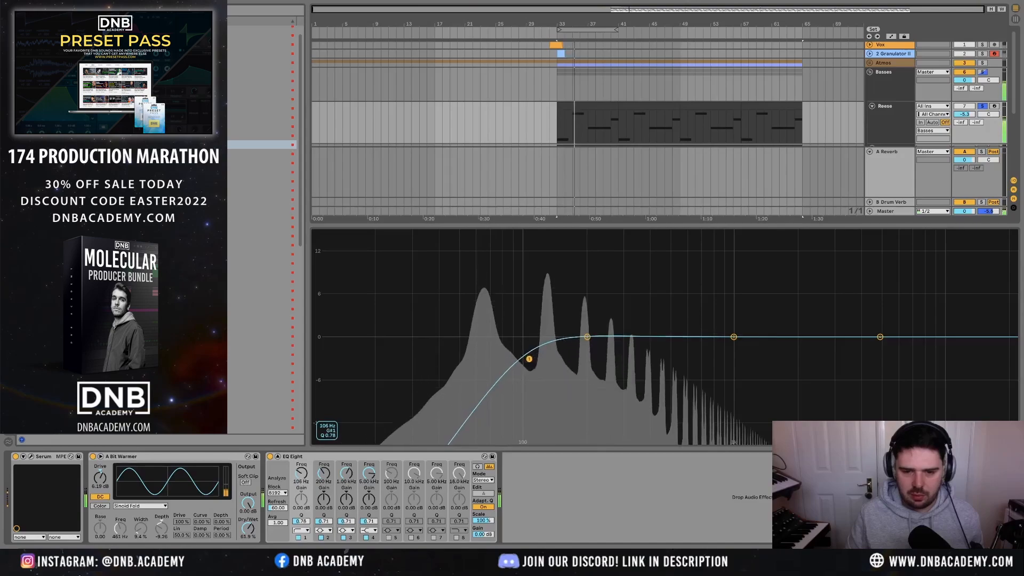
- Solo the whole Basses group and check the bass levels in the mixer view
{"action": "left_click", "coordinate": [891, 79]}
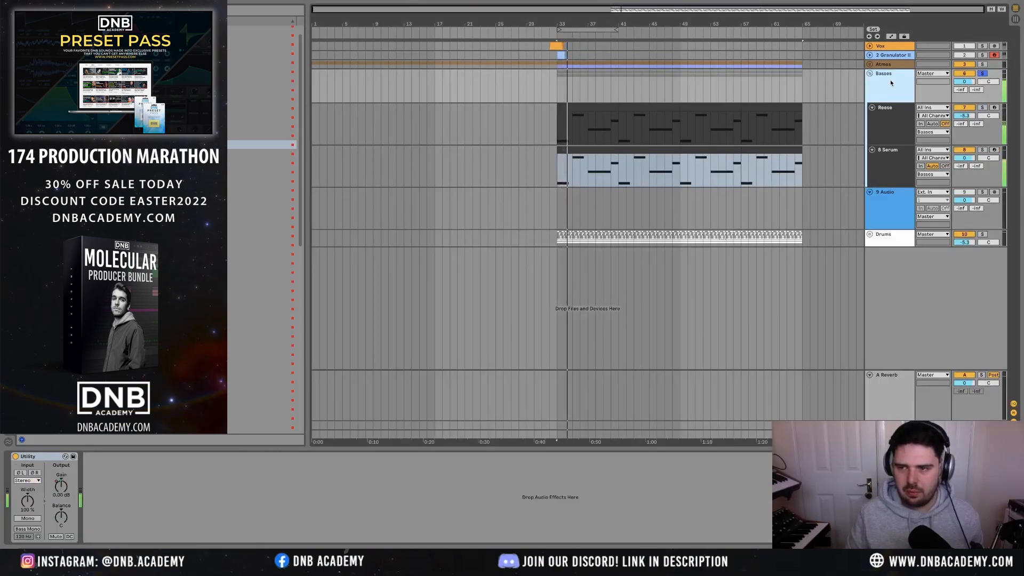
{"action": "key", "text": "Tab"}
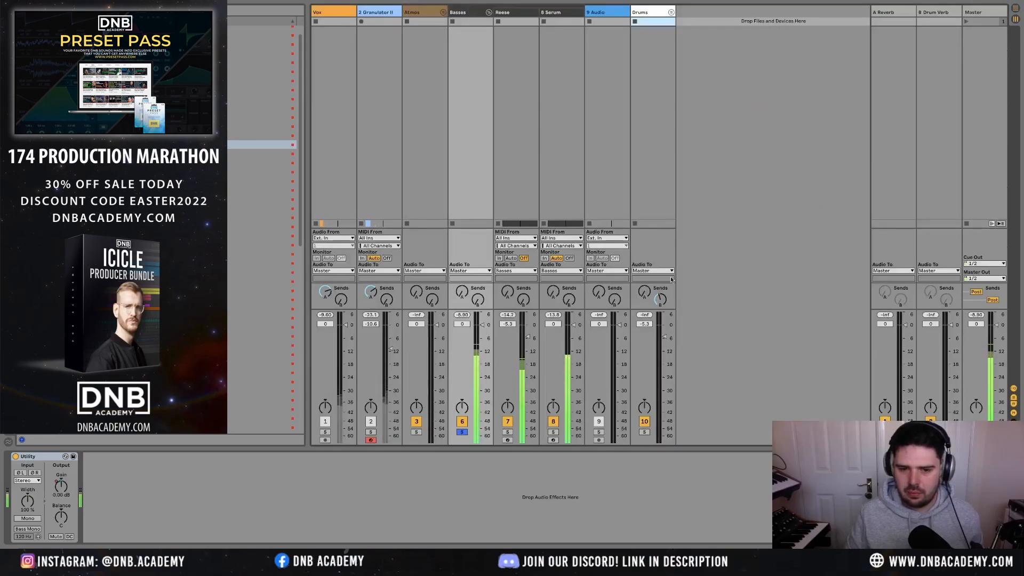
{"action": "key", "text": "Tab"}
- Copy the A Bit Warmer device from the Reese track to the end of the second Serum track's device chain
{"action": "left_click", "coordinate": [899, 133]}
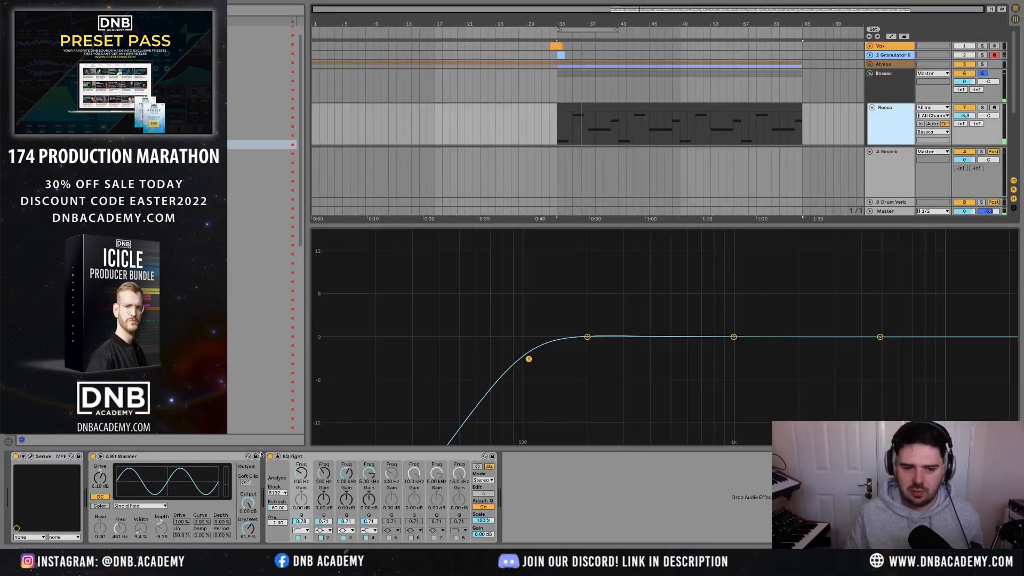
{"action": "left_click", "coordinate": [207, 457]}
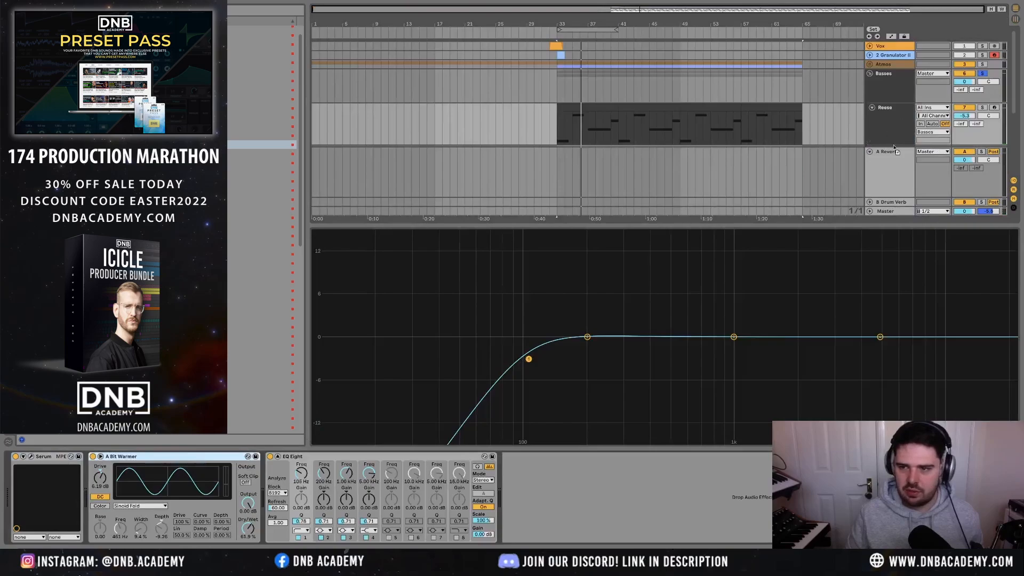
{"action": "key", "text": "ctrl+d"}
{"action": "key", "text": "ctrl+t"}
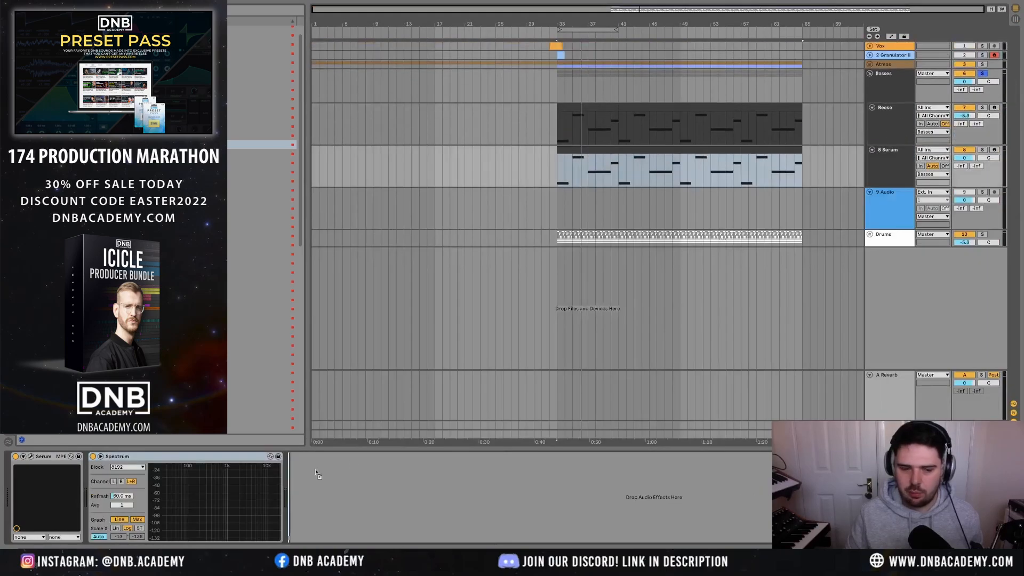
{"action": "left_click_drag", "start_coordinate": [311, 493], "coordinate": [313, 495]}
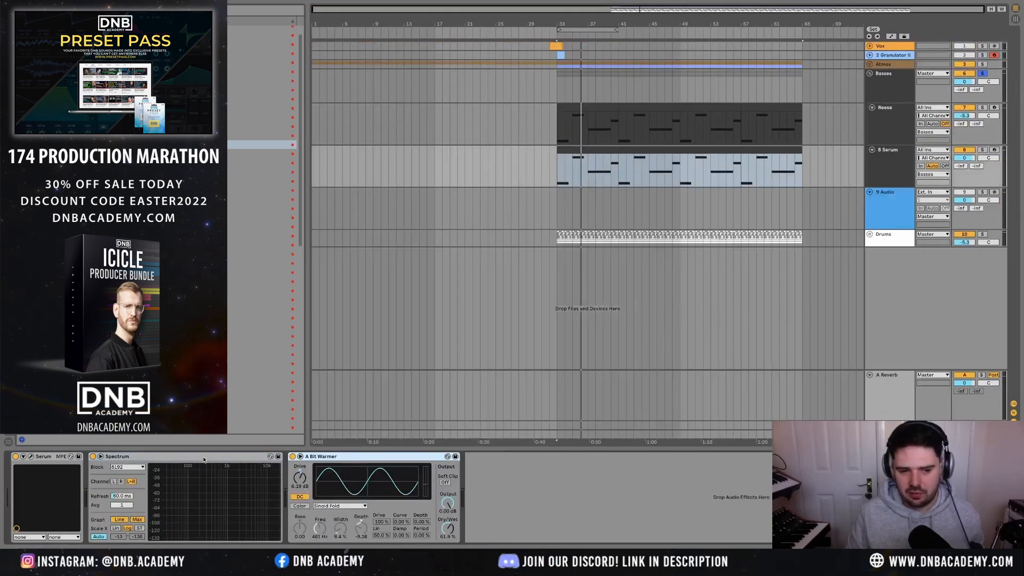
- Move the Spectrum device after A Bit Warmer on the second Serum track and audition the result
{"action": "key", "text": "space"}
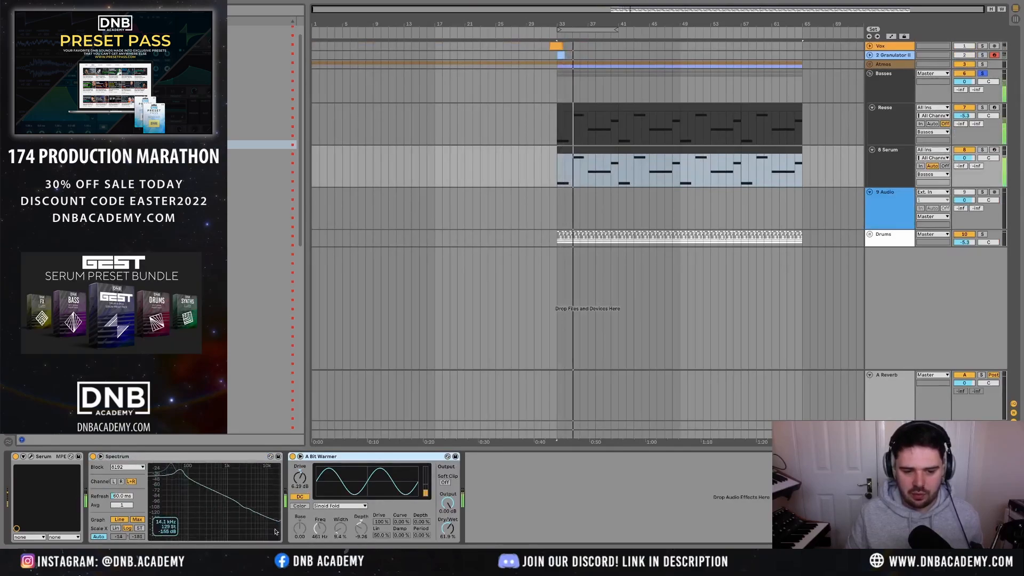
{"action": "left_click_drag", "start_coordinate": [179, 455], "coordinate": [458, 489]}
{"action": "key", "text": "space"}
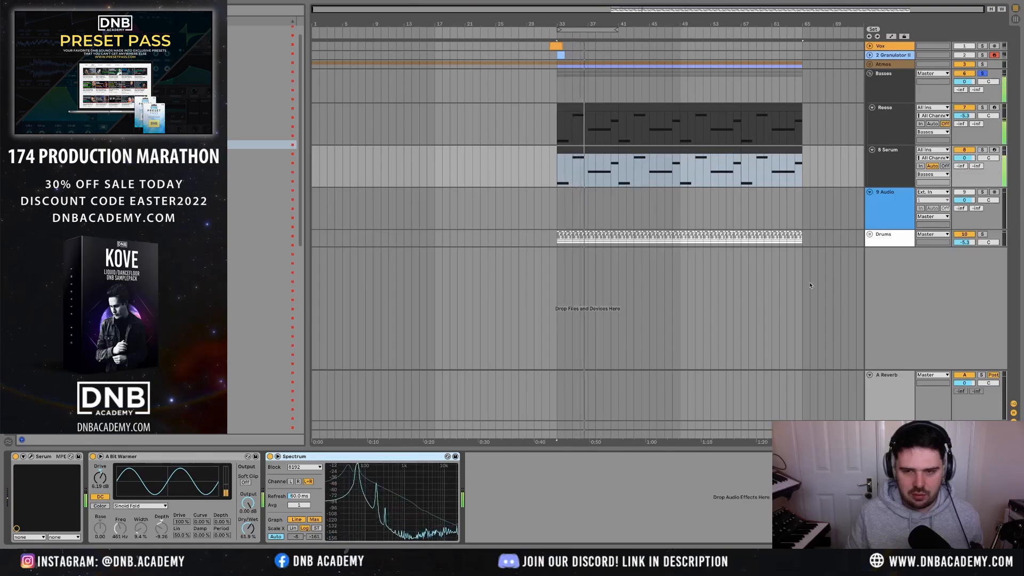
- Set the second Serum track's volume to -4.0 dB and rename the track Sub
{"action": "left_click_drag", "start_coordinate": [963, 159], "coordinate": [963, 170]}
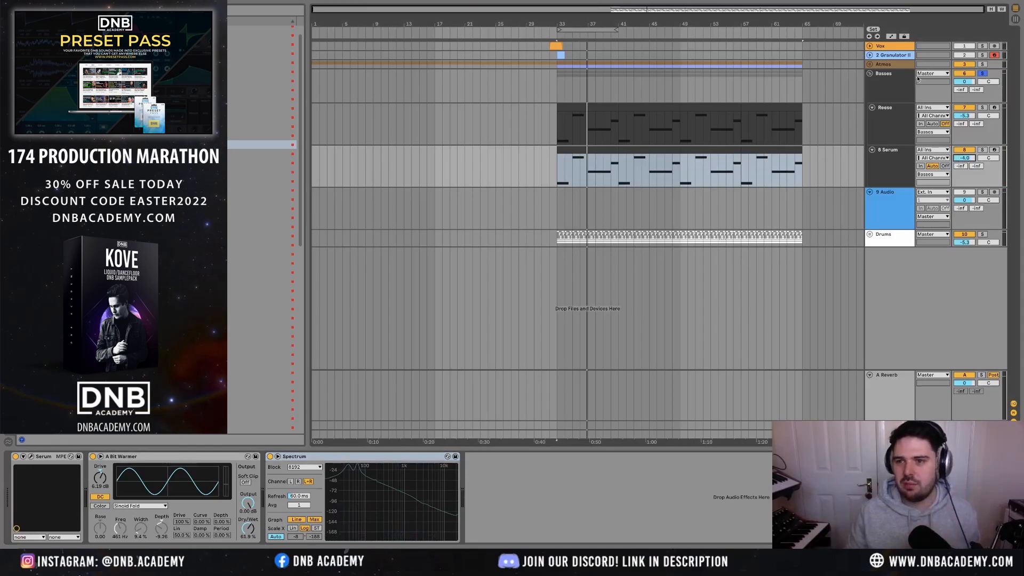
{"action": "key", "text": "ctrl+r"}
{"action": "type", "text": "Sub"}
{"action": "key", "text": "Return"}
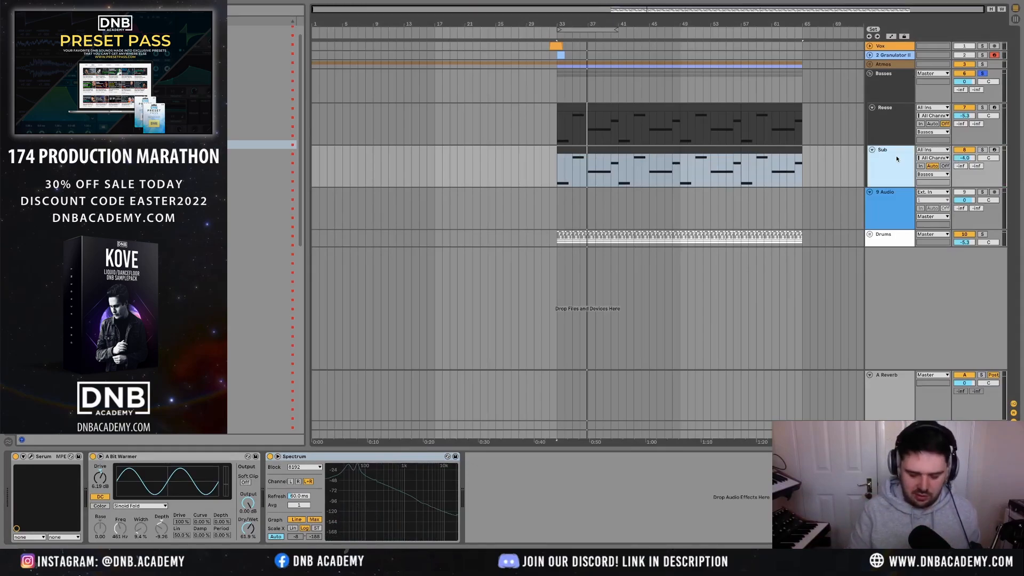
- Unsolo the Basses group and look over all the tracks in the mixer view
{"action": "left_click", "coordinate": [898, 123]}
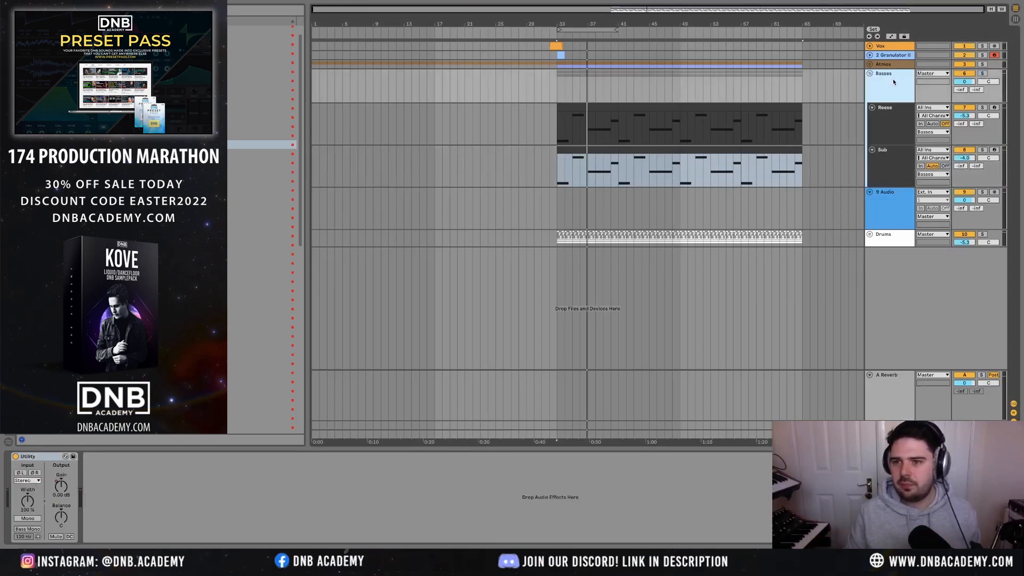
{"action": "key", "text": "Tab"}
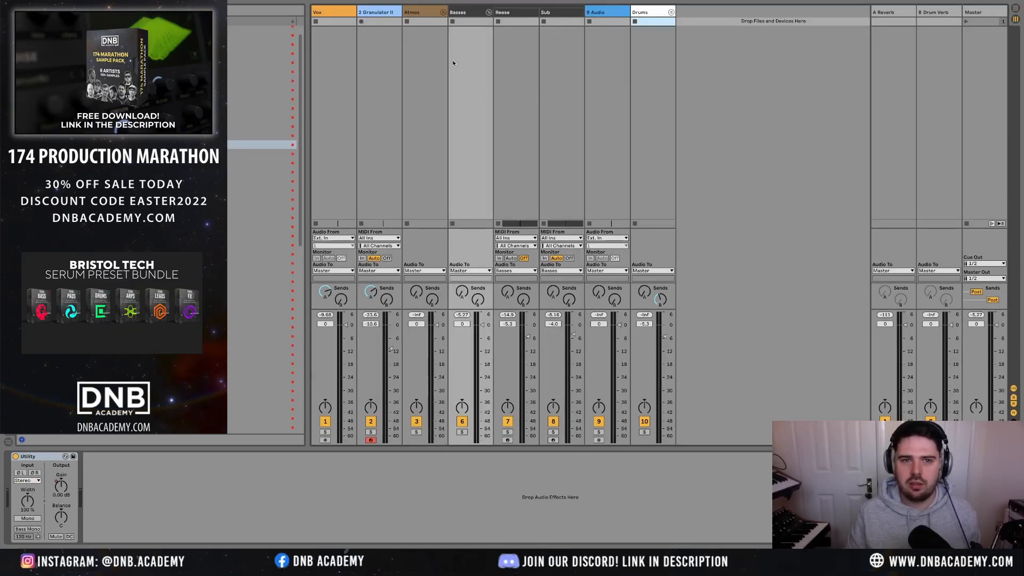
{"action": "key", "text": "Tab"}
- Rename the Granulator II track as Vox FX and bring its Granulator II device into view
{"action": "left_click", "coordinate": [888, 48]}
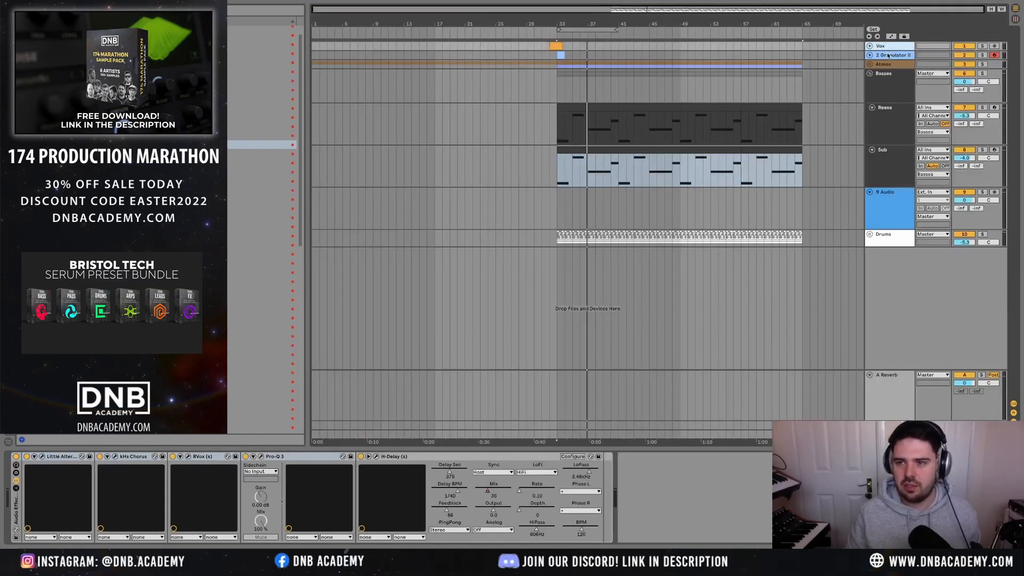
{"action": "left_click", "coordinate": [888, 55]}
{"action": "key", "text": "ctrl+r"}
{"action": "type", "text": "Vo"}
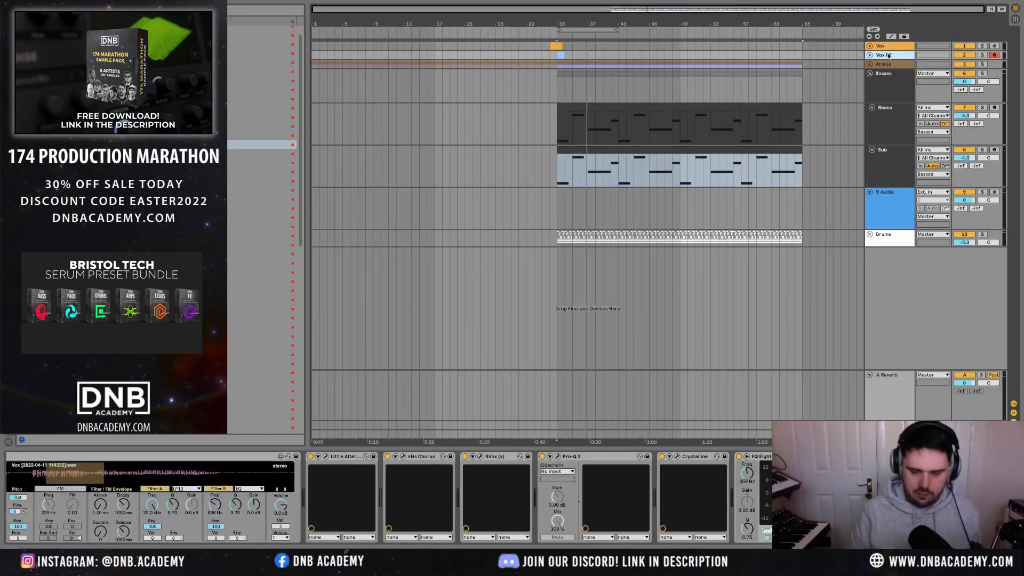
{"action": "scroll", "coordinate": [137, 467], "scroll_direction": "left", "scroll_amount": 3}
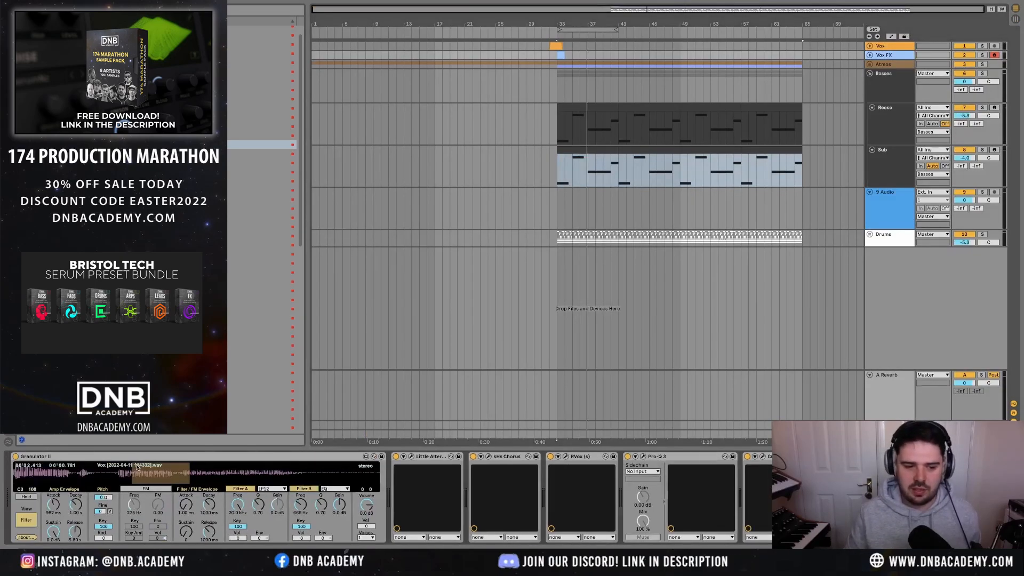
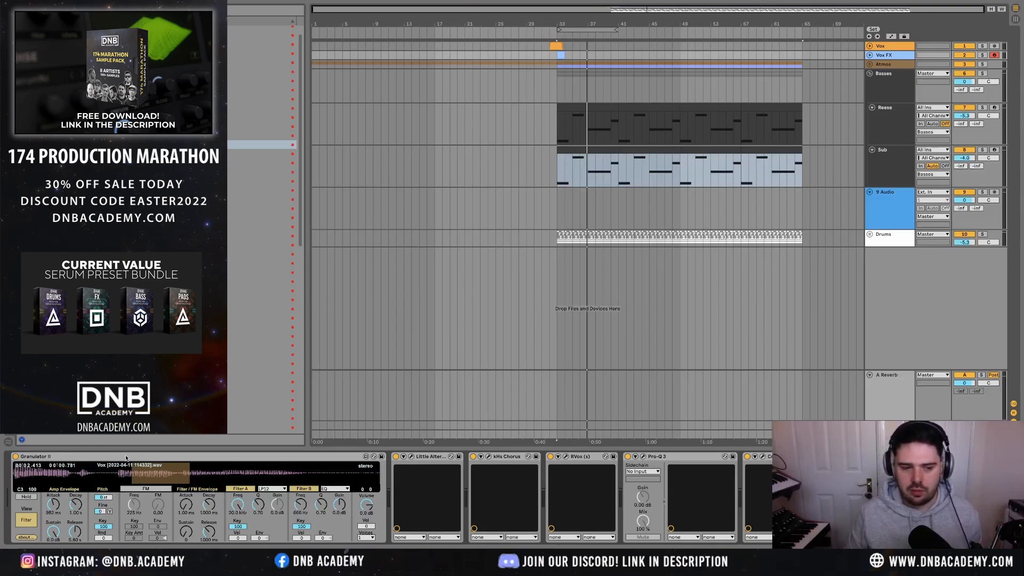
{"action": "left_click", "coordinate": [115, 479]}
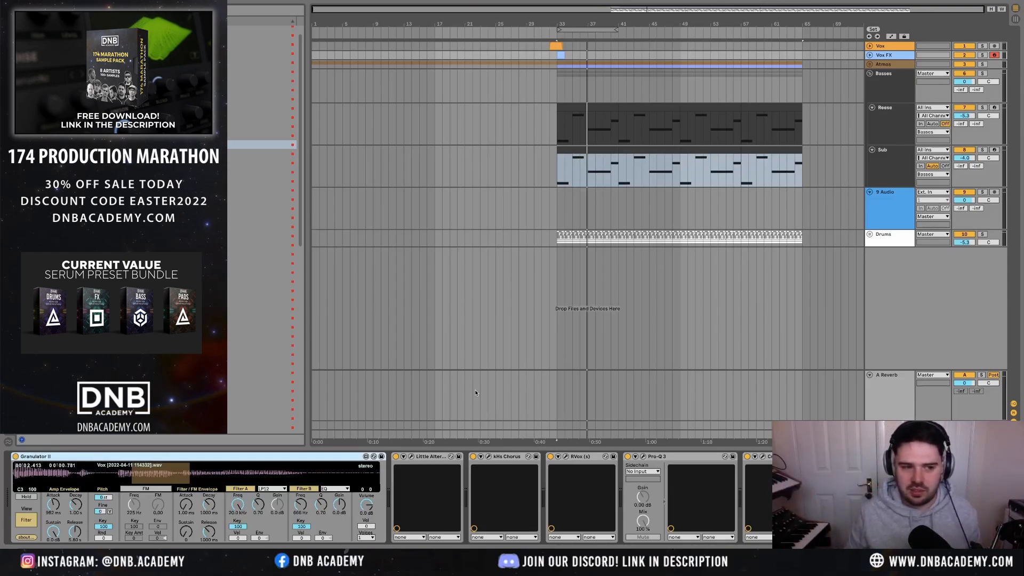
- Assign the Atmos group's brown colour to its grouped tracks and clips and fold the group
{"action": "left_click", "coordinate": [870, 74]}
{"action": "left_click", "coordinate": [870, 64]}
{"action": "left_click", "coordinate": [889, 68]}
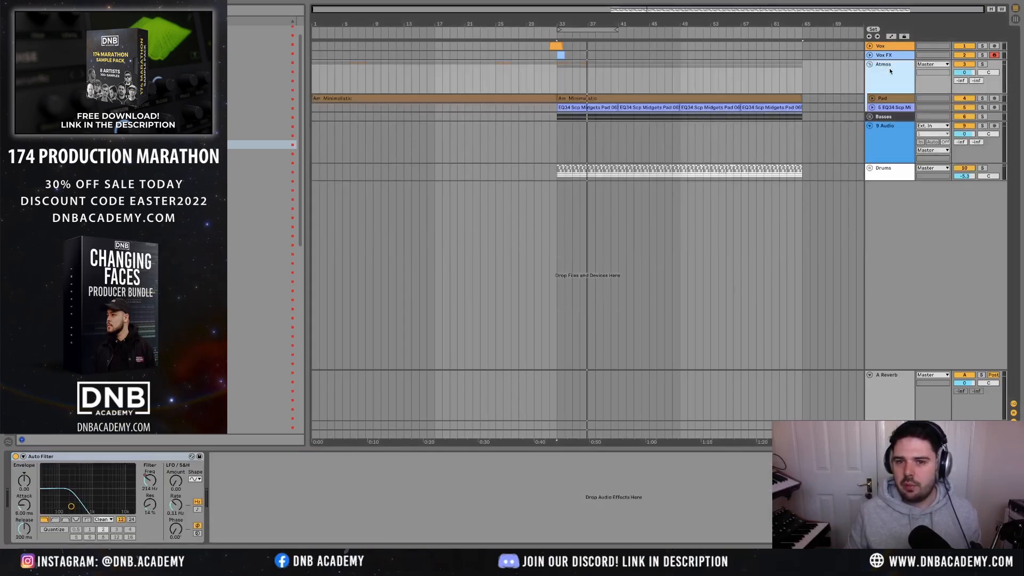
{"action": "left_click", "coordinate": [896, 108]}
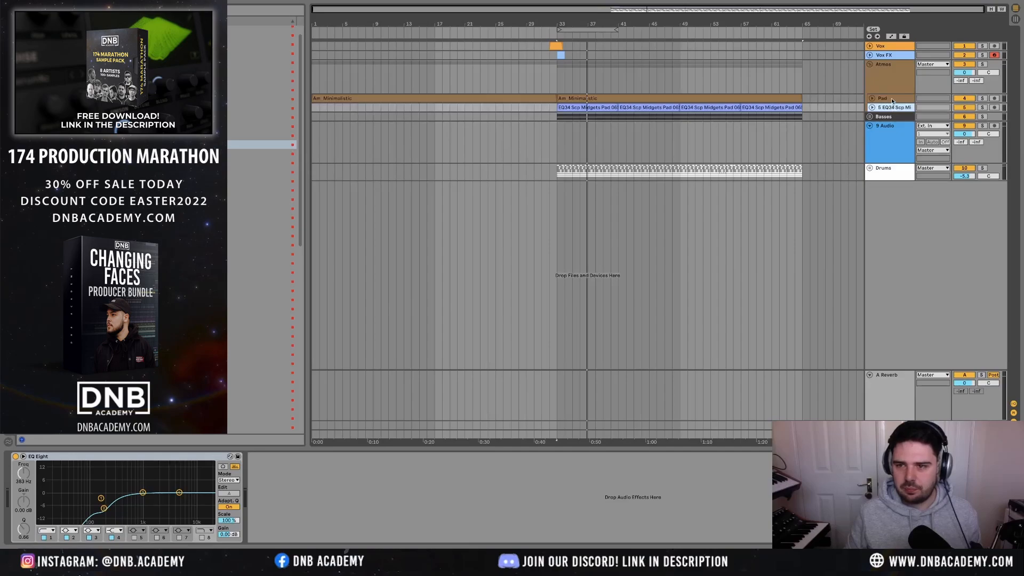
{"action": "left_click", "coordinate": [885, 75]}
{"action": "right_click", "coordinate": [884, 76]}
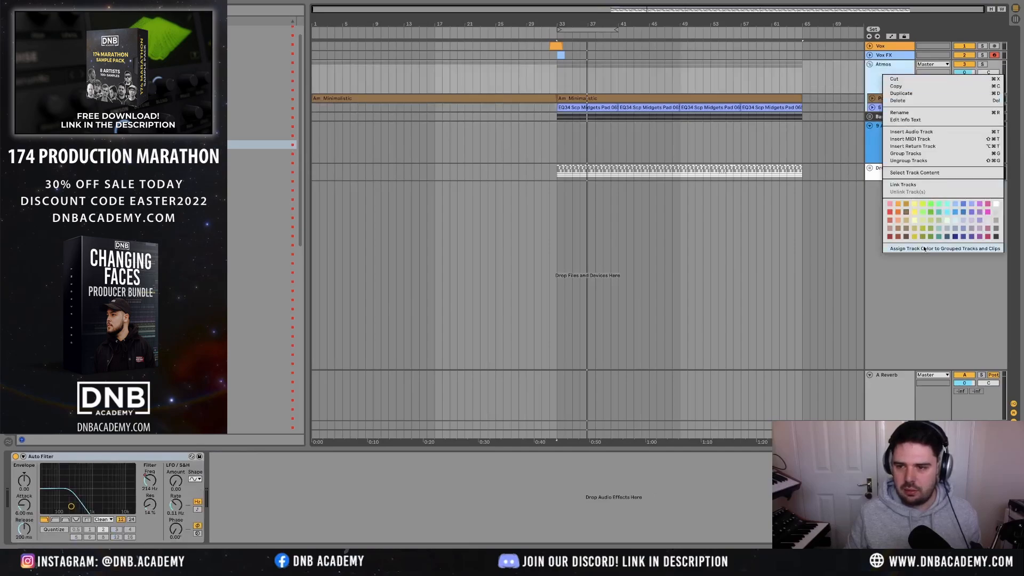
{"action": "left_click", "coordinate": [924, 249]}
{"action": "left_click", "coordinate": [870, 65]}
- Unfold the Basses group and examine the Reese track's EQ Eight and Serum devices
{"action": "left_click", "coordinate": [870, 73]}
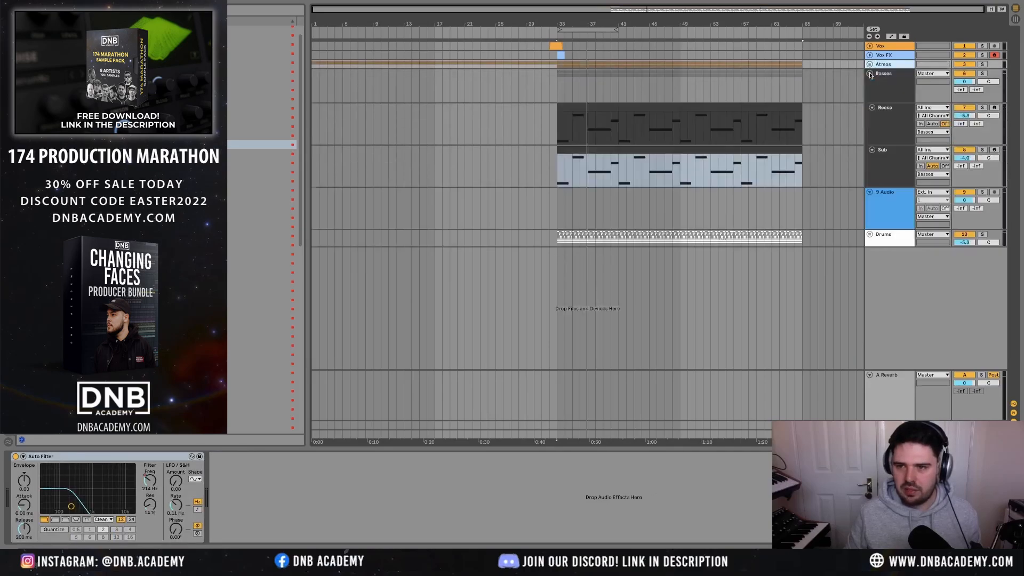
{"action": "left_click", "coordinate": [887, 120]}
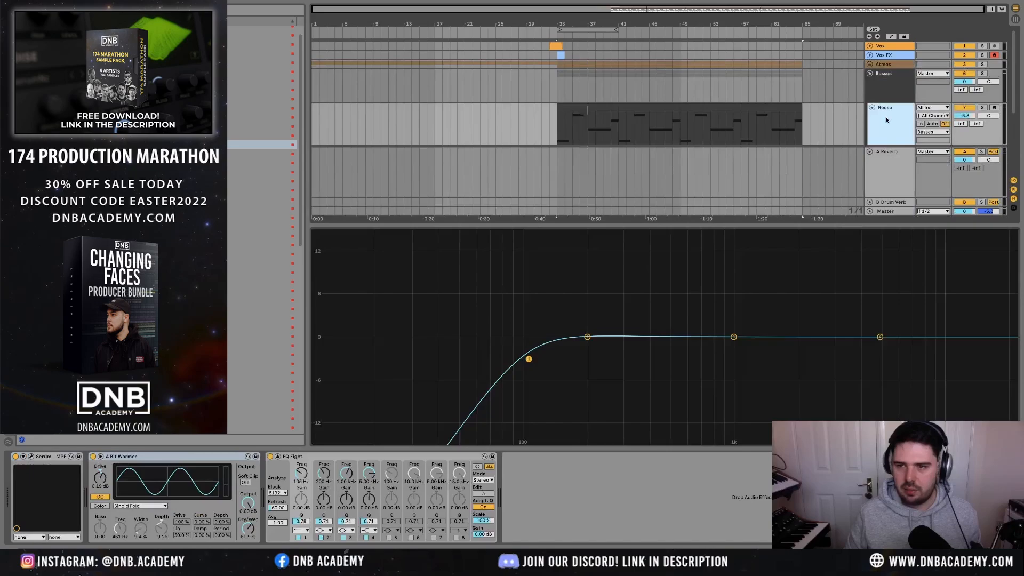
{"action": "left_click", "coordinate": [278, 456]}
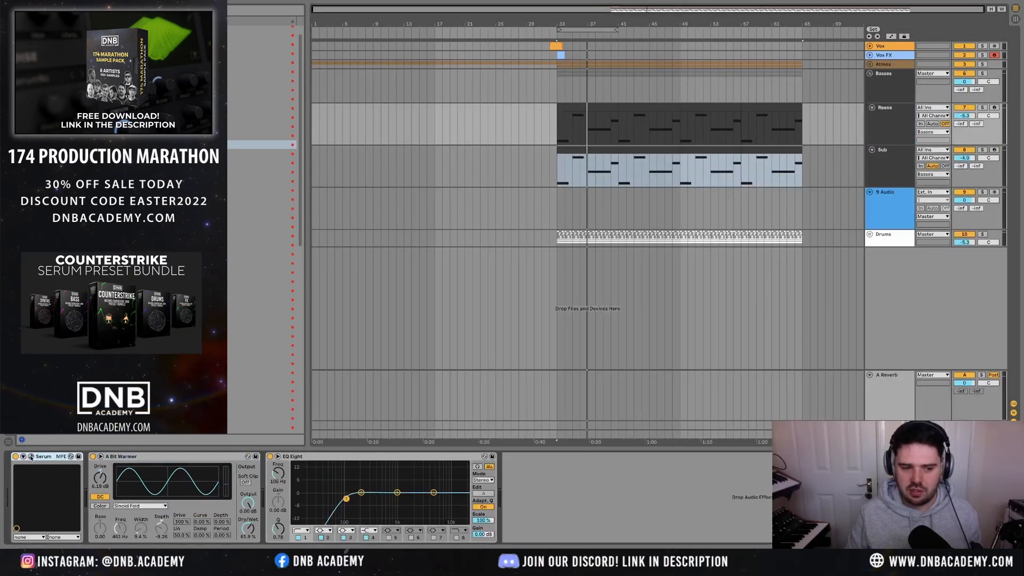
{"action": "left_click", "coordinate": [30, 457]}
{"action": "left_click", "coordinate": [335, 193]}
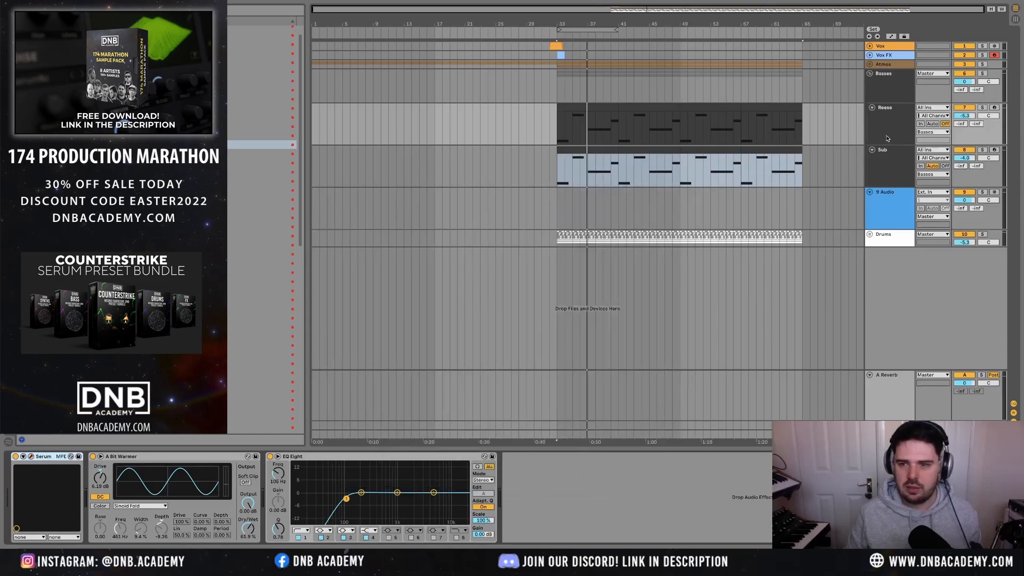
- Delete the empty 9 Audio track and audition the Drums group soloed, then in the full mix
{"action": "left_click", "coordinate": [884, 220]}
{"action": "key", "text": "Delete"}
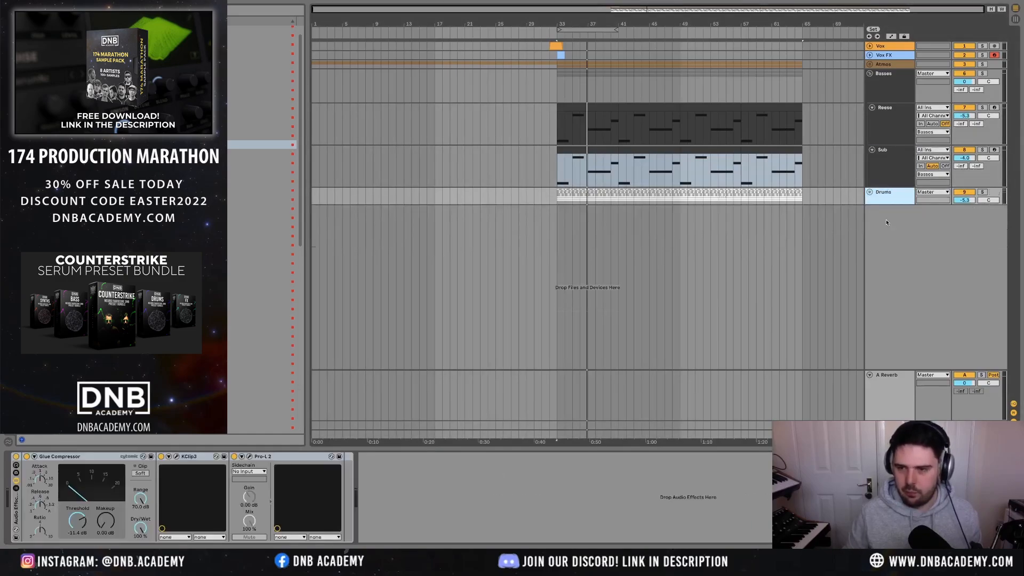
{"action": "key", "text": "s"}
{"action": "key", "text": "space"}
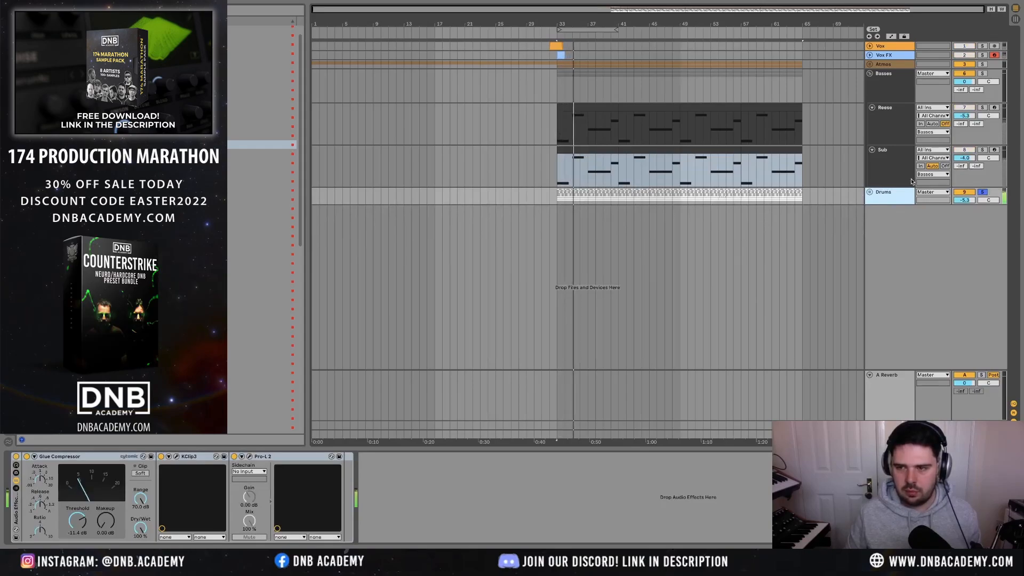
{"action": "key", "text": "s"}
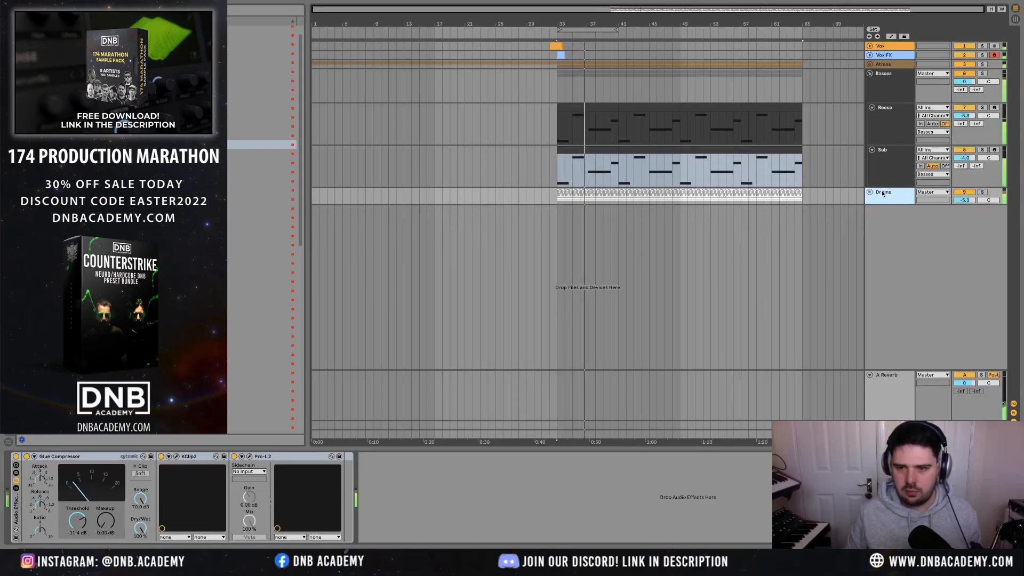
- Fold the Basses group and insert a new MIDI track below it
{"action": "left_click", "coordinate": [870, 73]}
{"action": "left_click", "coordinate": [888, 75]}
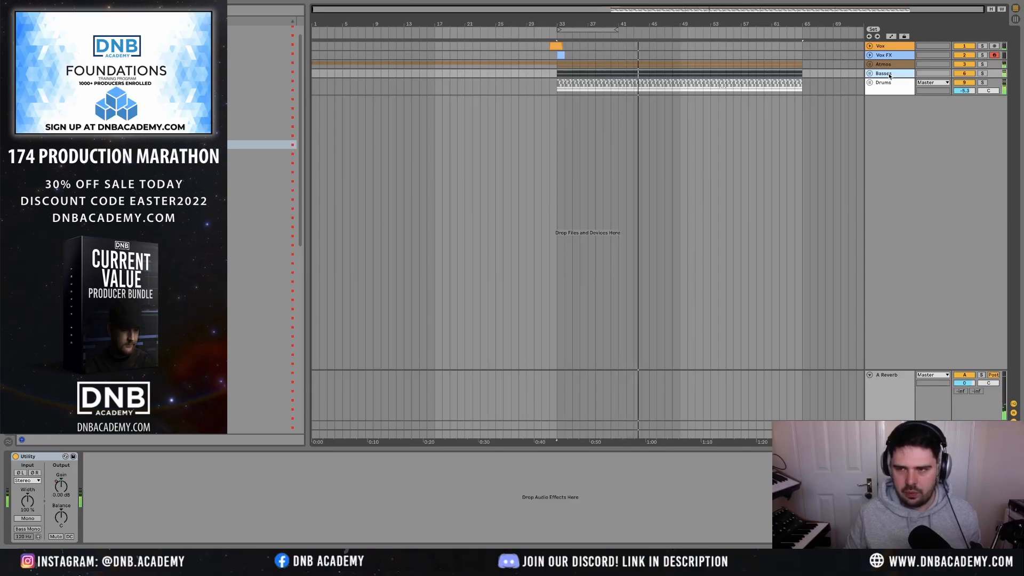
{"action": "key", "text": "ctrl+shift+t"}
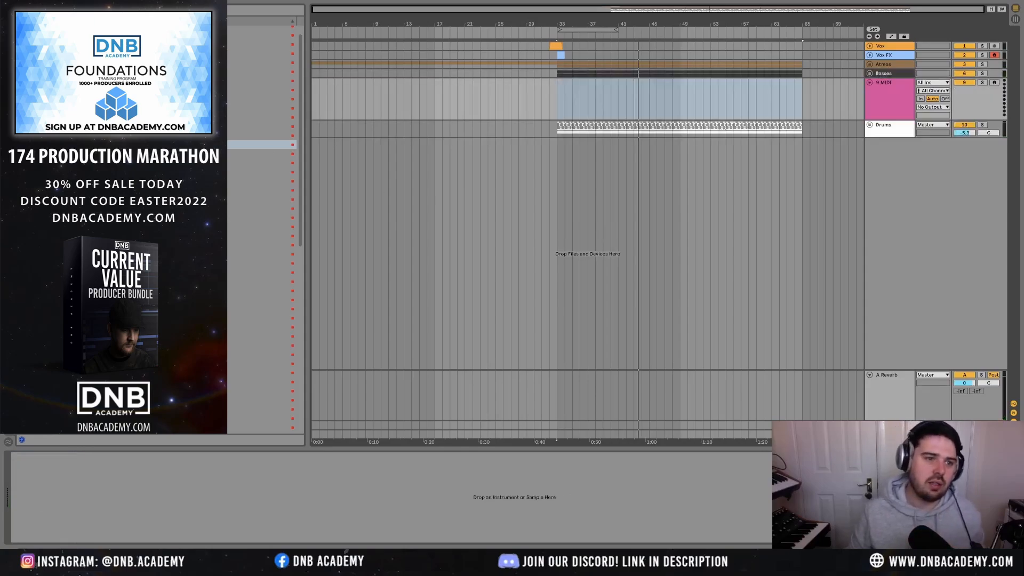
- Load Serum onto the new MIDI track and move its plug-in window higher so all of it is accessible
{"action": "left_click", "coordinate": [40, 48]}
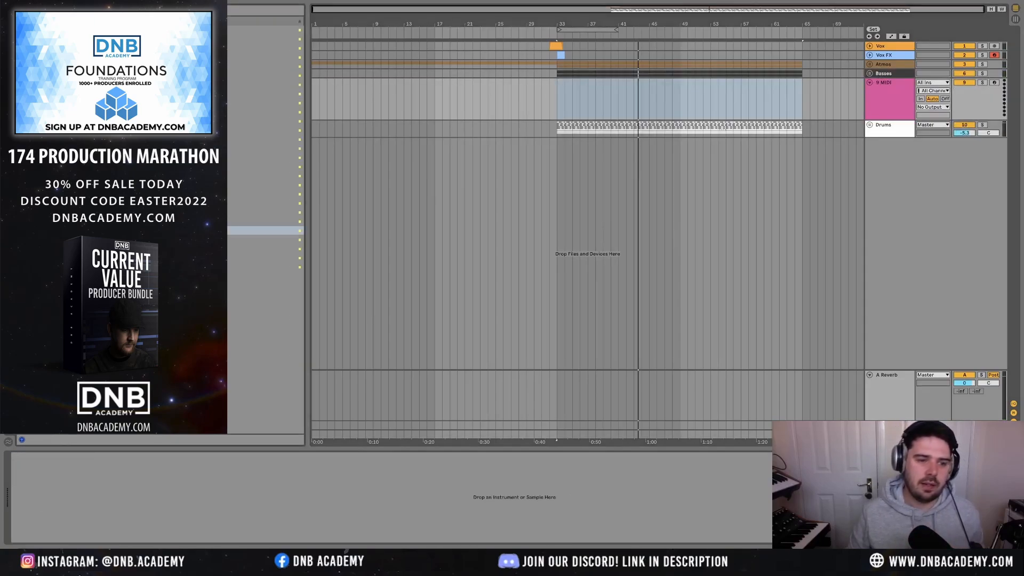
{"action": "left_click_drag", "start_coordinate": [160, 231], "coordinate": [848, 132]}
{"action": "left_click_drag", "start_coordinate": [883, 100], "coordinate": [541, 233]}
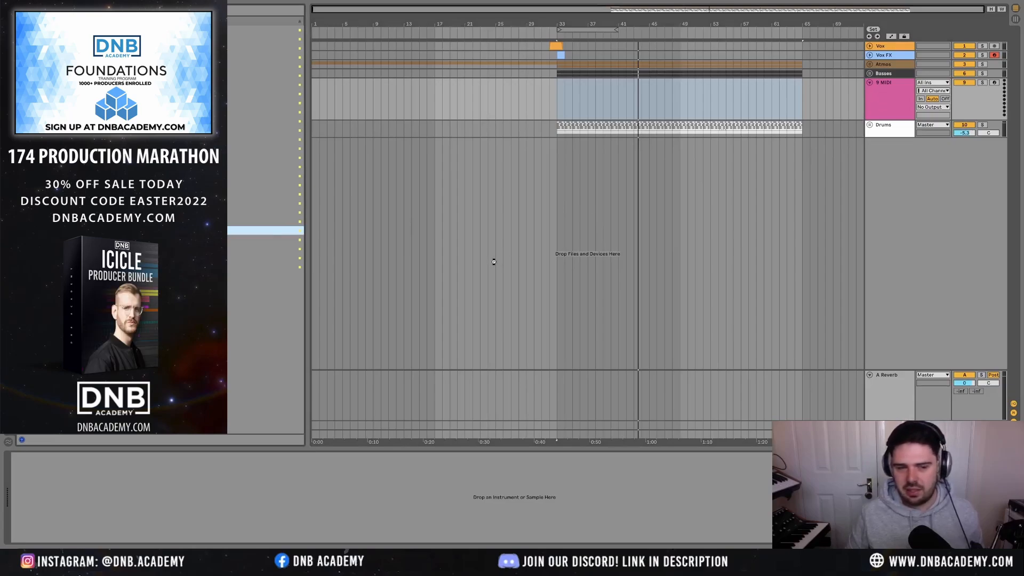
{"action": "left_click_drag", "start_coordinate": [494, 261], "coordinate": [495, 261]}
{"action": "left_click_drag", "start_coordinate": [507, 198], "coordinate": [525, 249]}
{"action": "left_click", "coordinate": [527, 286]}
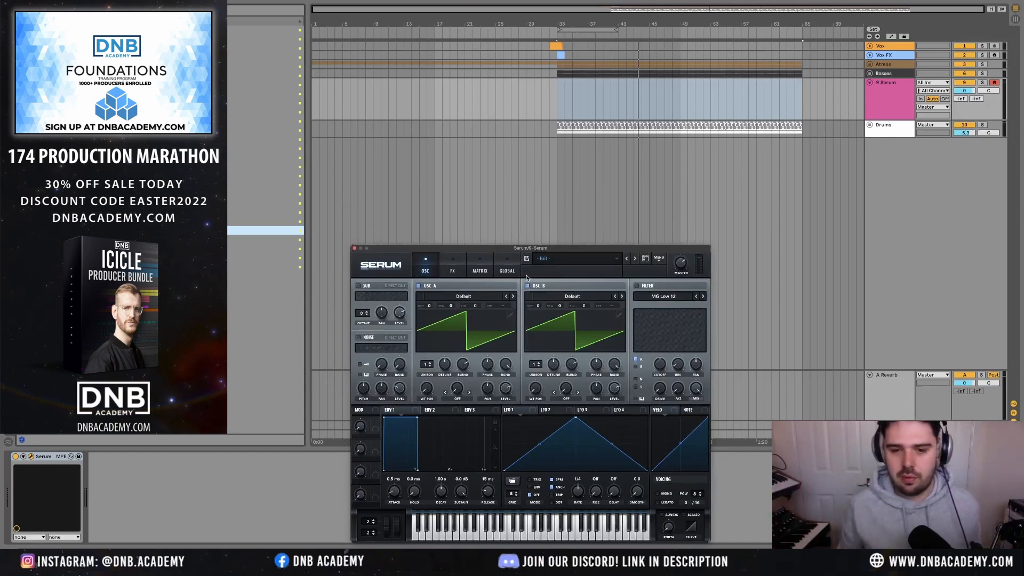
{"action": "left_click_drag", "start_coordinate": [542, 248], "coordinate": [520, 185]}
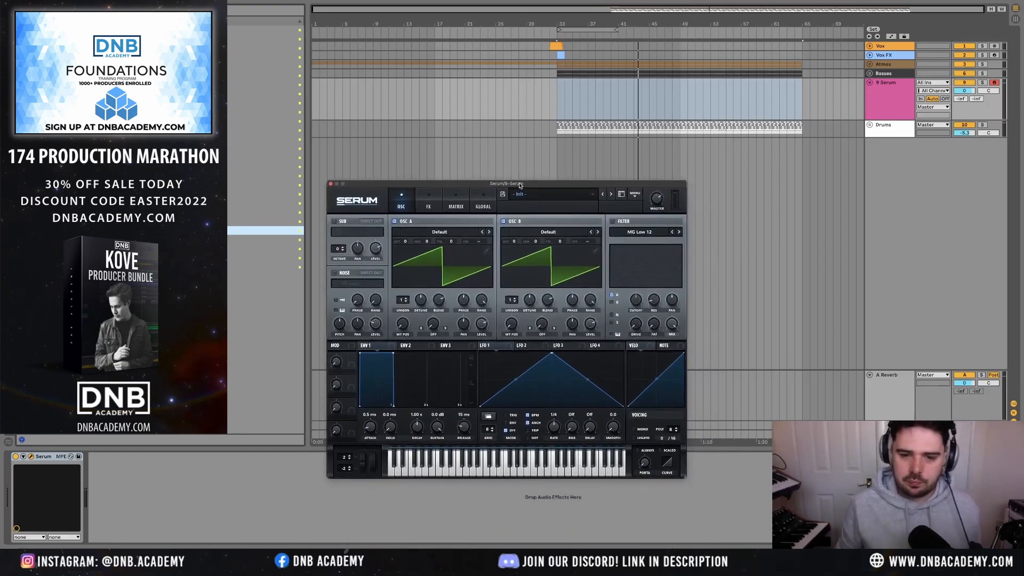
- Fine-tune Serum's oscillators A and B to -22 and 22, set both to octave -2, and lower the track volume to -4.9 dB
{"action": "left_click_drag", "start_coordinate": [456, 243], "coordinate": [450, 254]}
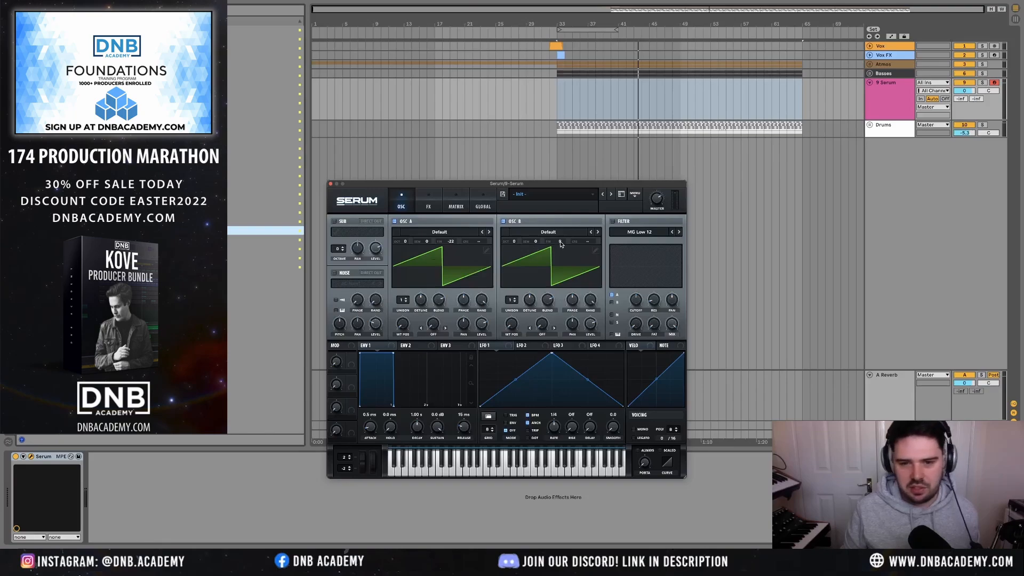
{"action": "left_click_drag", "start_coordinate": [560, 244], "coordinate": [566, 238]}
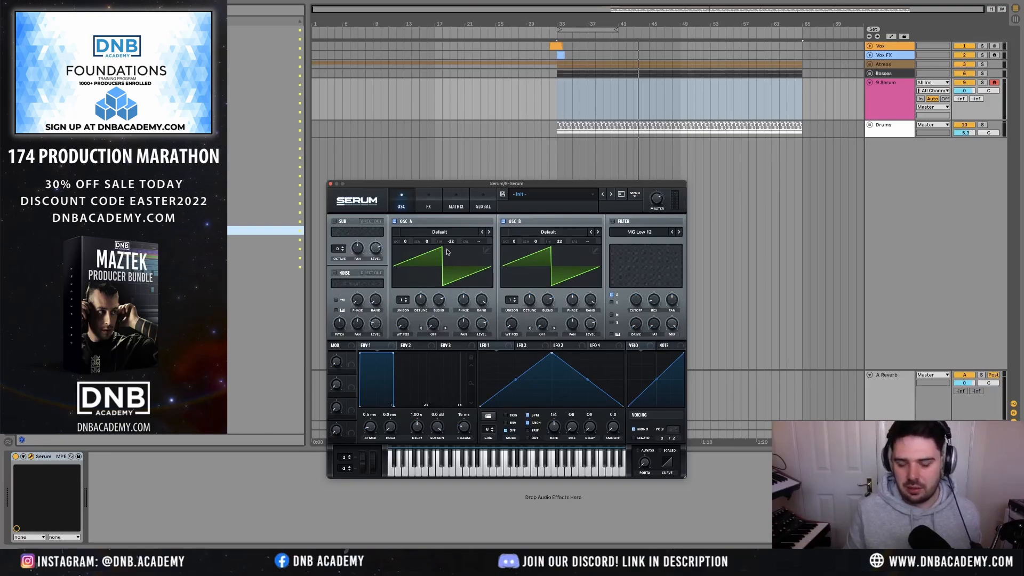
{"action": "left_click_drag", "start_coordinate": [973, 90], "coordinate": [973, 102]}
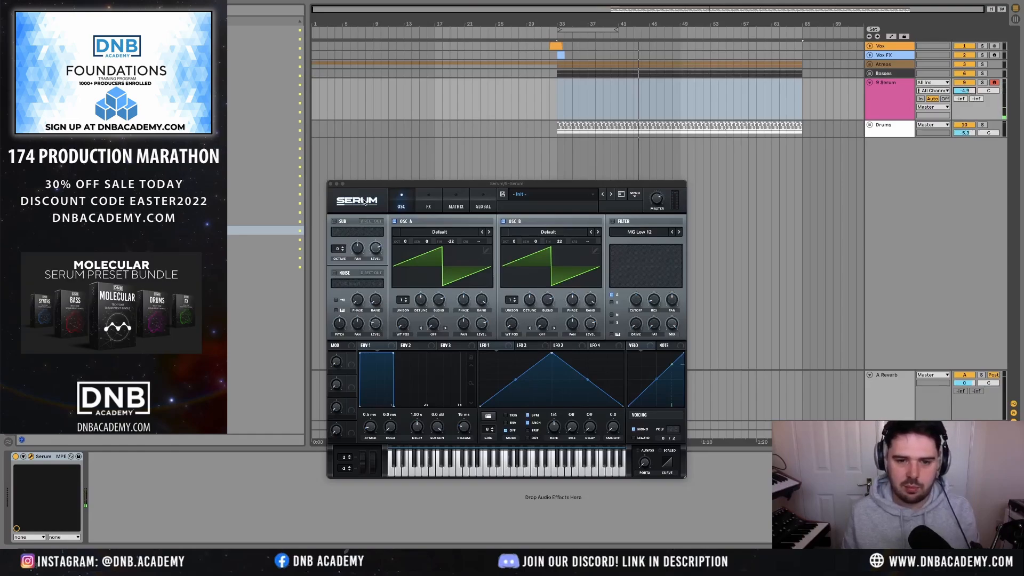
{"action": "left_click_drag", "start_coordinate": [406, 241], "coordinate": [406, 250]}
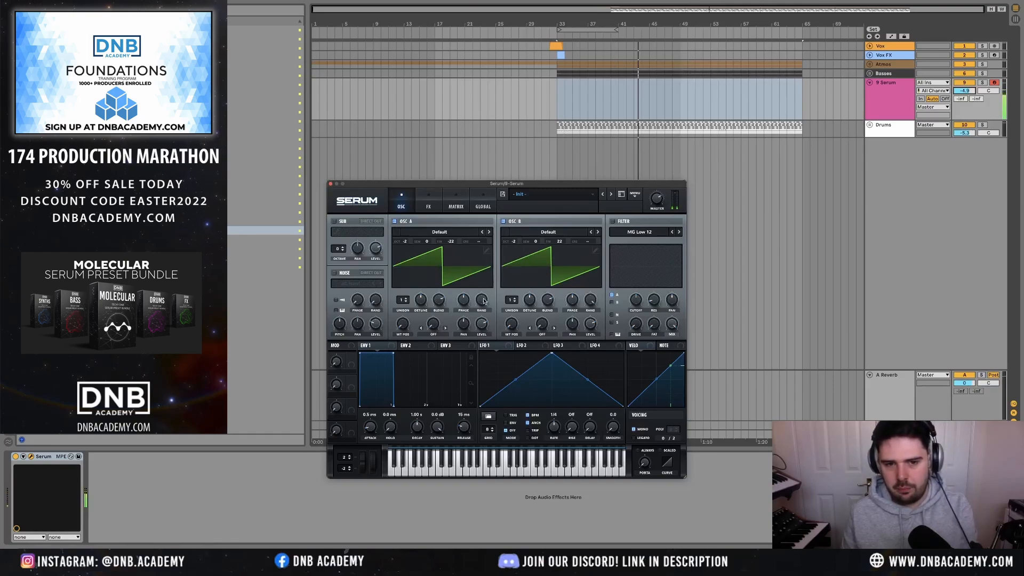
- Enable Serum's filter and set its type to Notch 12
{"action": "left_click", "coordinate": [613, 220]}
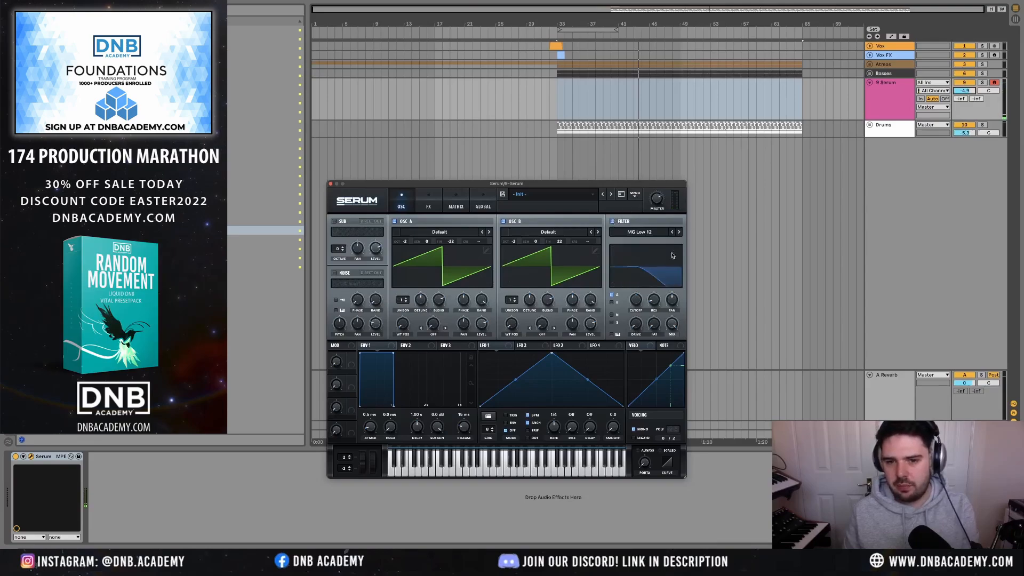
{"action": "left_click", "coordinate": [646, 232]}
{"action": "mouse_move", "coordinate": [653, 242]}
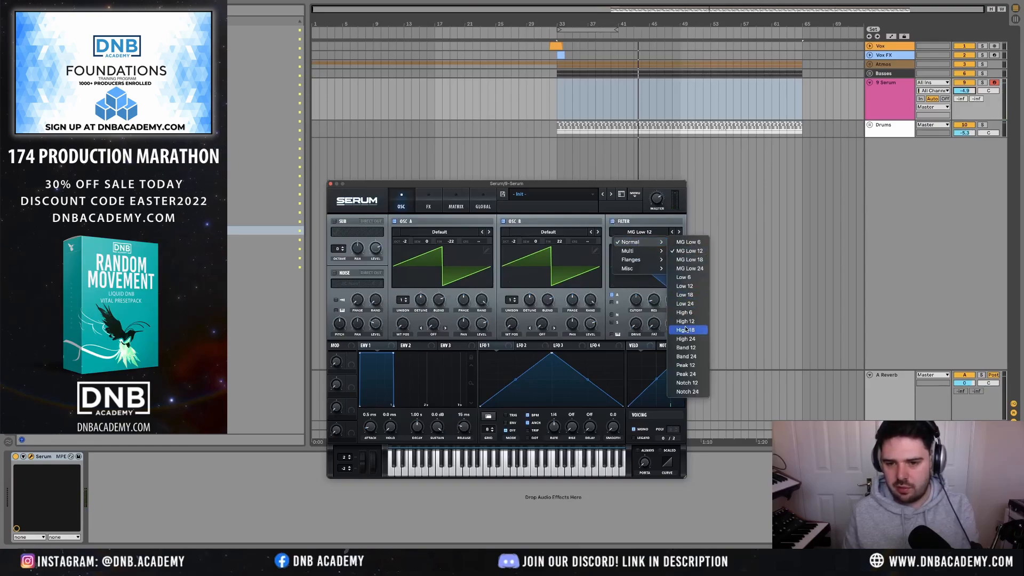
{"action": "left_click", "coordinate": [687, 383]}
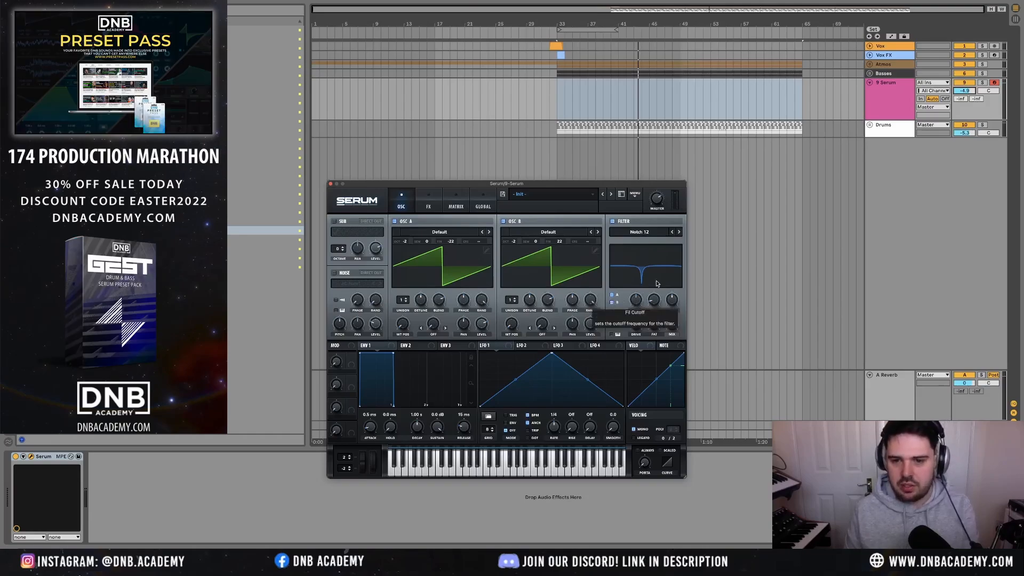
- Modulate the filter cutoff with LFO 1 at a 4-bar rate, change the filter to Notch 24 and adjust the cutoff
{"action": "left_click_drag", "start_coordinate": [484, 349], "coordinate": [637, 300]}
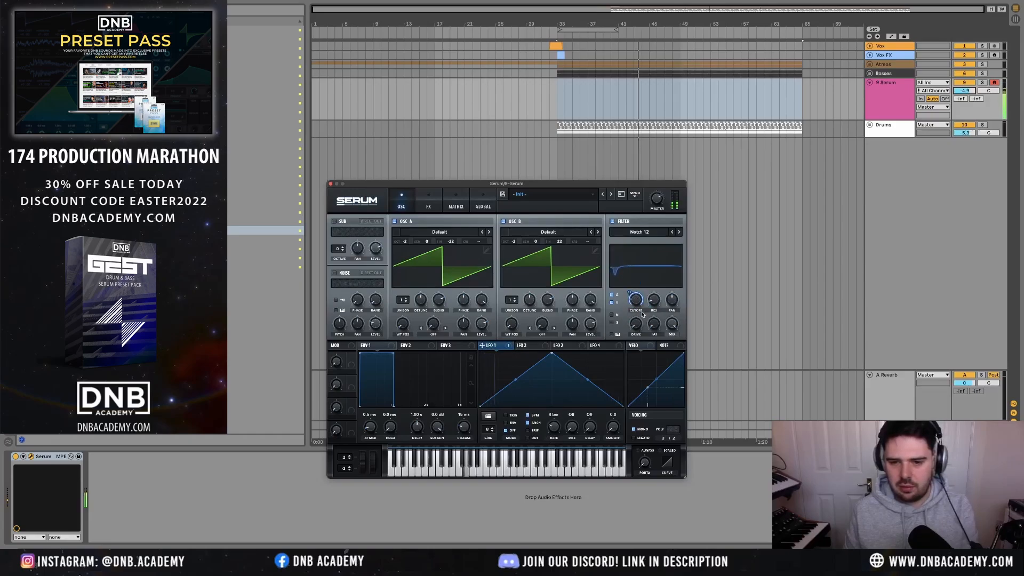
{"action": "left_click_drag", "start_coordinate": [629, 293], "coordinate": [628, 314]}
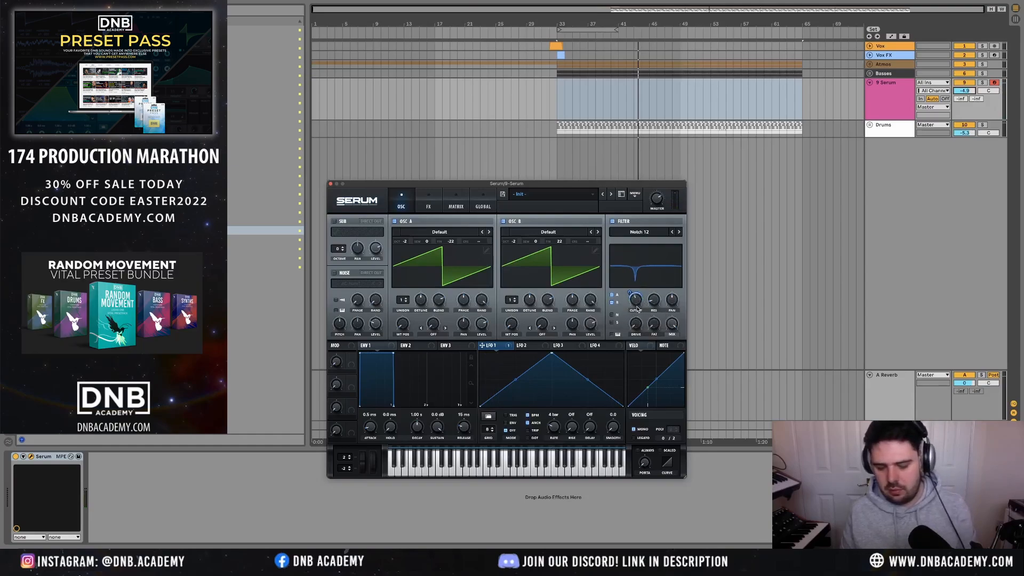
{"action": "left_click_drag", "start_coordinate": [637, 306], "coordinate": [638, 299]}
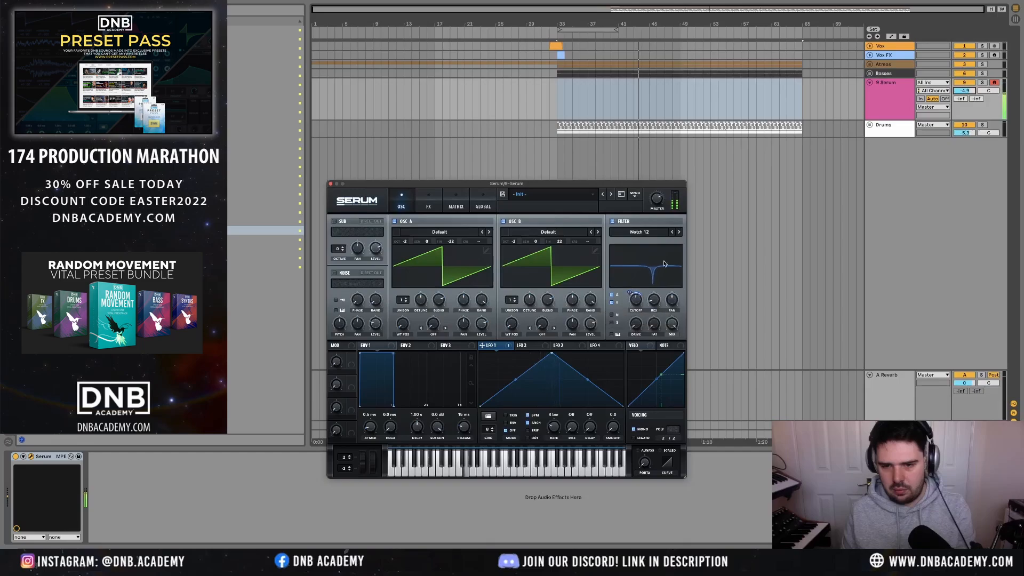
{"action": "left_click", "coordinate": [680, 232]}
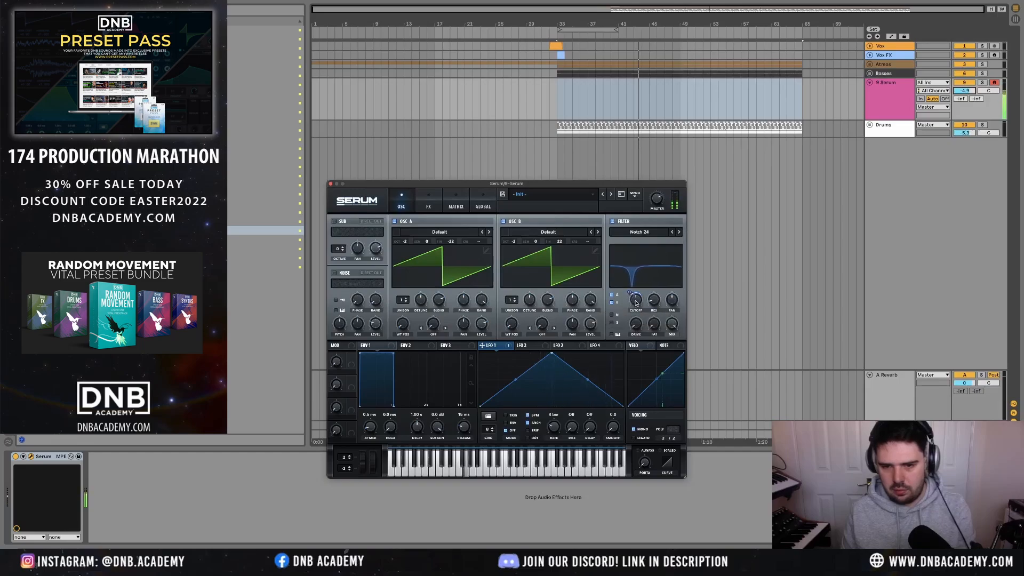
{"action": "left_click_drag", "start_coordinate": [638, 325], "coordinate": [639, 303]}
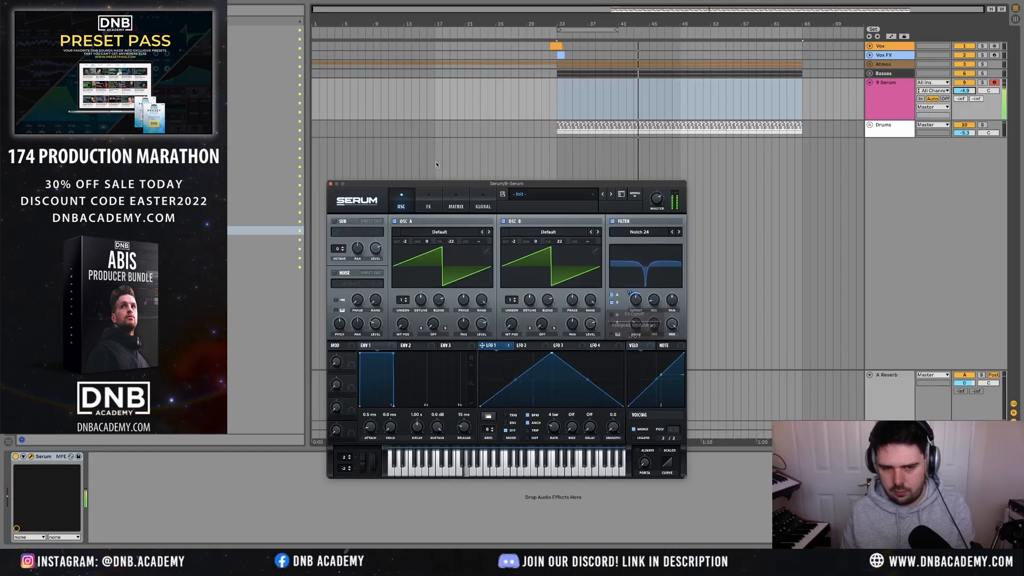
- Enable Serum's Distortion effect in Diode 2 mode and set its drive to about 36%
{"action": "left_click", "coordinate": [429, 201]}
{"action": "left_click", "coordinate": [339, 235]}
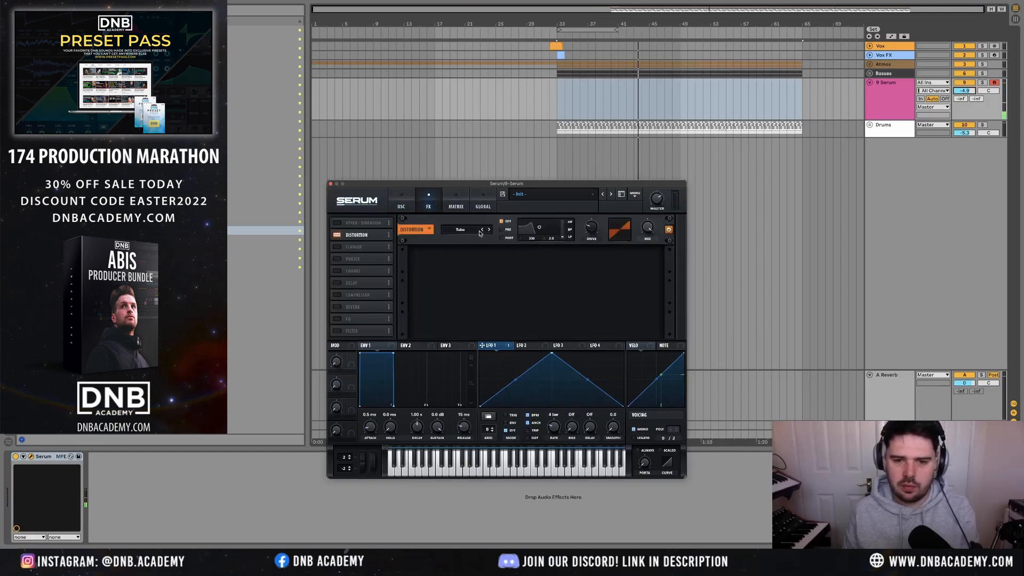
{"action": "left_click", "coordinate": [461, 229]}
{"action": "left_click", "coordinate": [458, 274]}
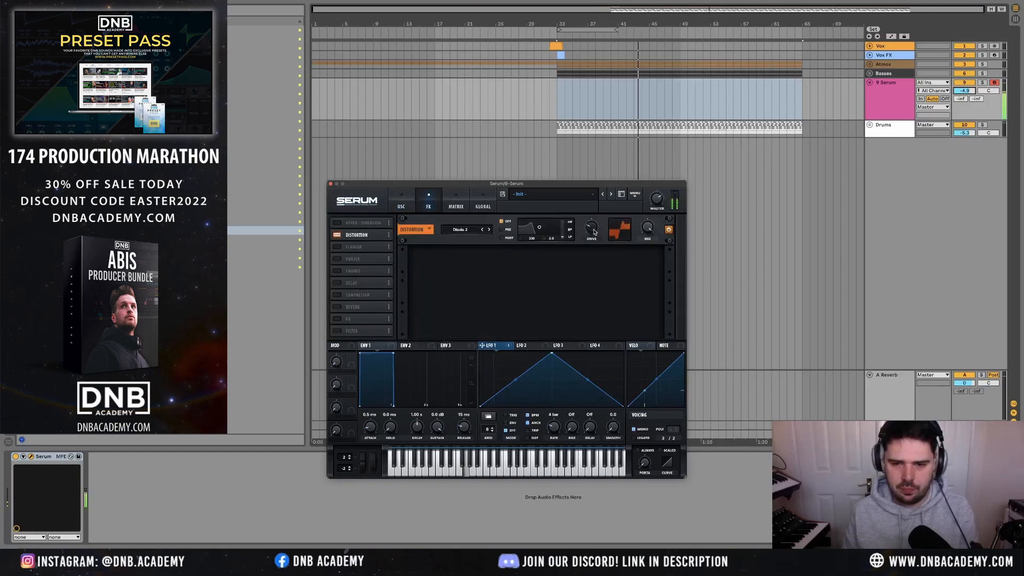
{"action": "left_click_drag", "start_coordinate": [593, 229], "coordinate": [597, 220]}
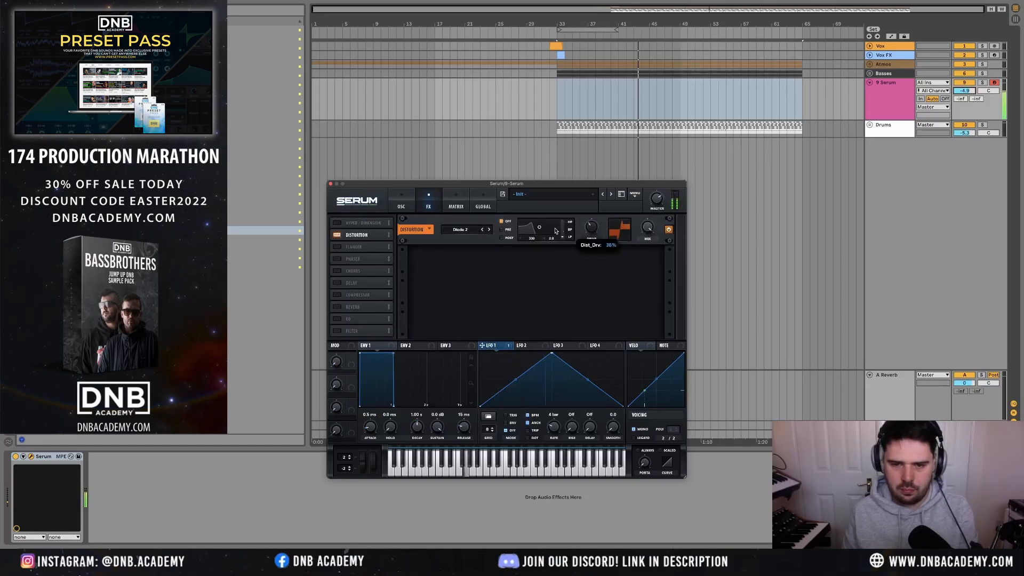
- Switch the distortion to Diode 1 and readjust its drive and mix
{"action": "left_click", "coordinate": [482, 230]}
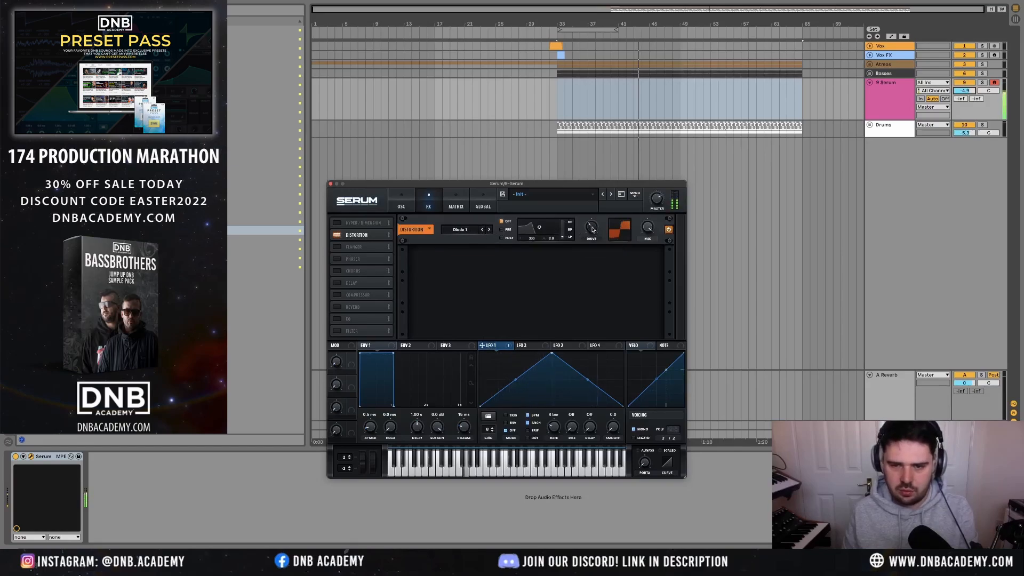
{"action": "left_click_drag", "start_coordinate": [593, 230], "coordinate": [642, 242]}
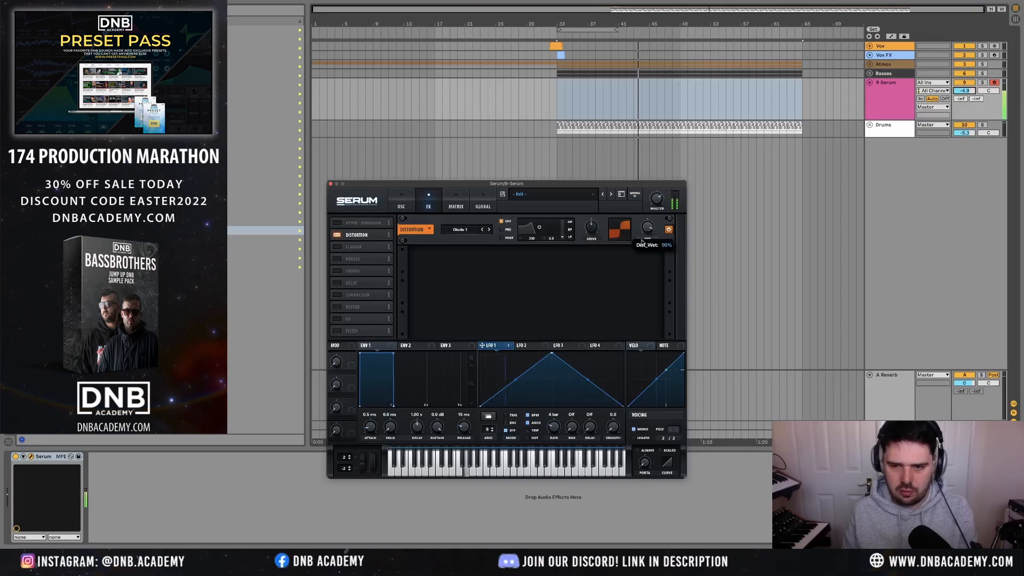
{"action": "left_click_drag", "start_coordinate": [641, 280], "coordinate": [639, 280]}
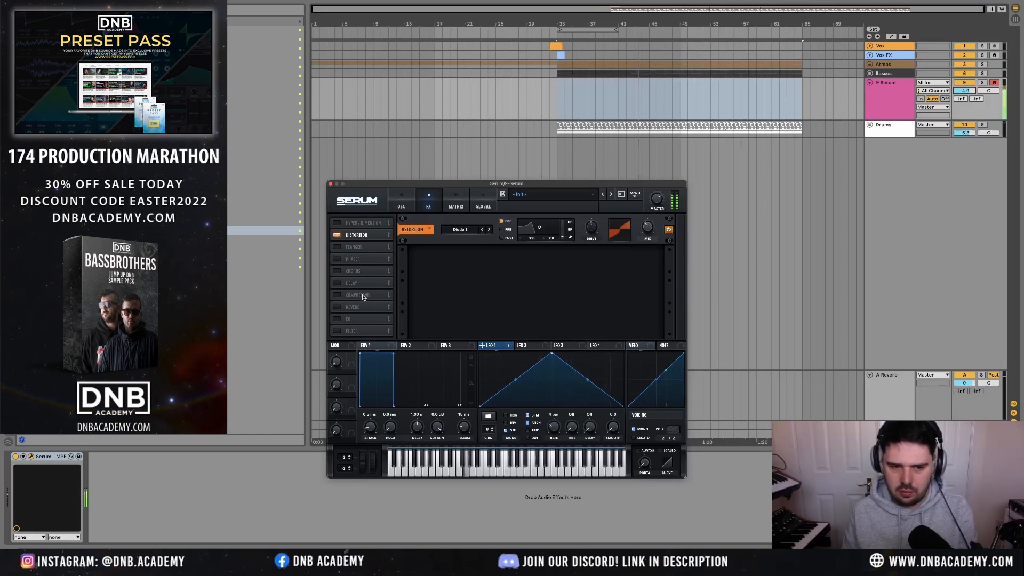
- Enable Serum's Chorus effect, lower its mix and return to the oscillator page
{"action": "left_click", "coordinate": [337, 270]}
{"action": "left_click_drag", "start_coordinate": [647, 260], "coordinate": [642, 283]}
{"action": "left_click", "coordinate": [401, 202]}
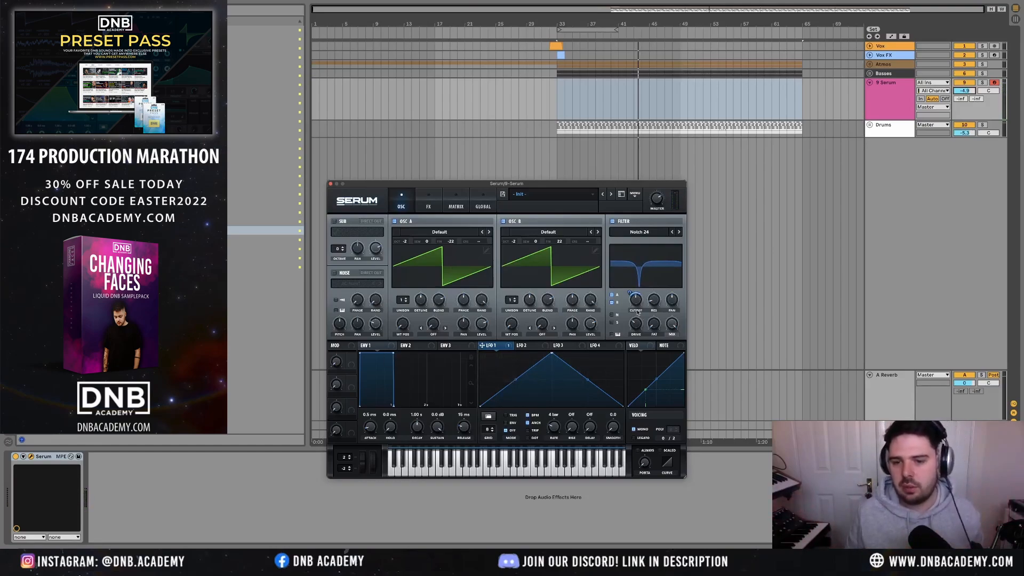
- Change Serum's main filter type to the NN 12 multi filter and adjust its second notch frequency
{"action": "left_click", "coordinate": [639, 232]}
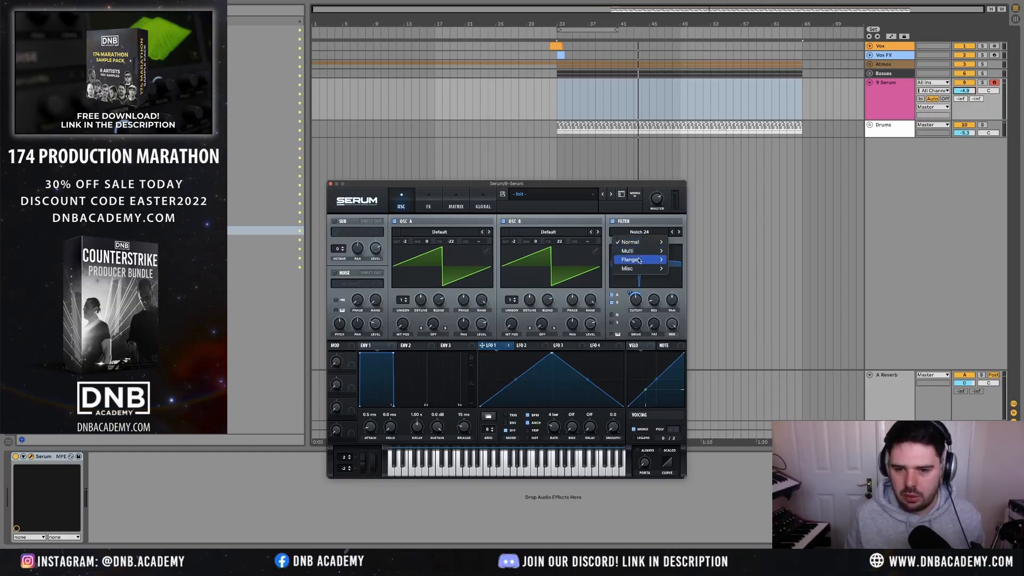
{"action": "mouse_move", "coordinate": [643, 250]}
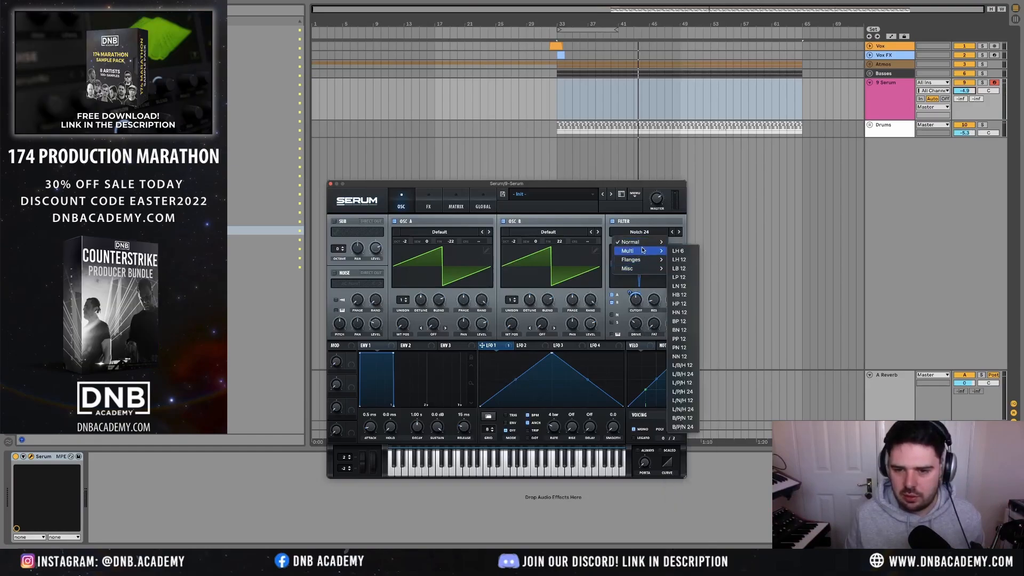
{"action": "left_click", "coordinate": [693, 356]}
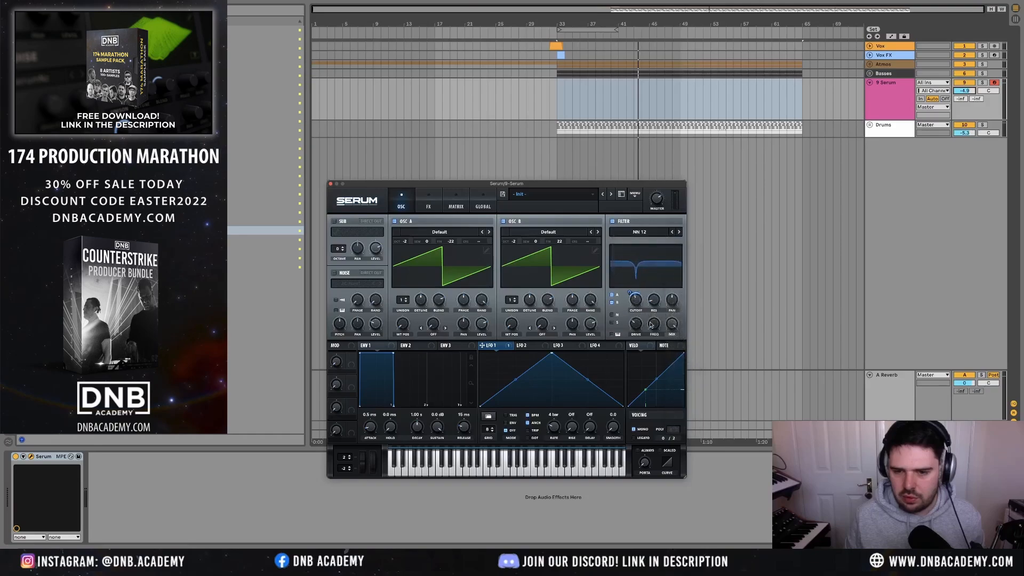
{"action": "left_click_drag", "start_coordinate": [650, 325], "coordinate": [641, 285]}
- Modulate the NN 12 filter's second frequency with LFO 2 at a 3-bar rate and fine-tune the frequency
{"action": "left_click", "coordinate": [530, 347]}
{"action": "left_click_drag", "start_coordinate": [519, 345], "coordinate": [651, 321]}
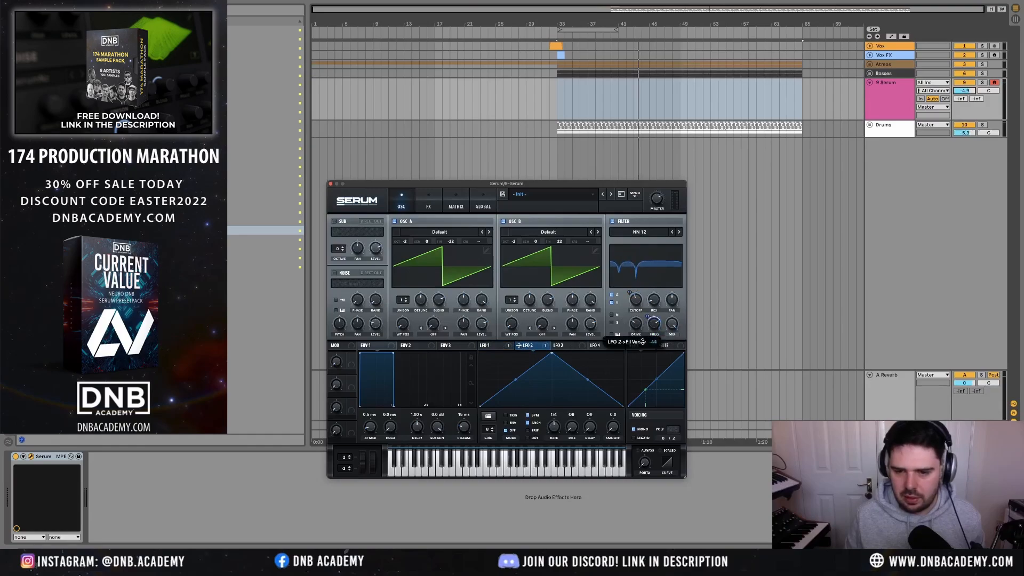
{"action": "left_click_drag", "start_coordinate": [554, 426], "coordinate": [555, 437]}
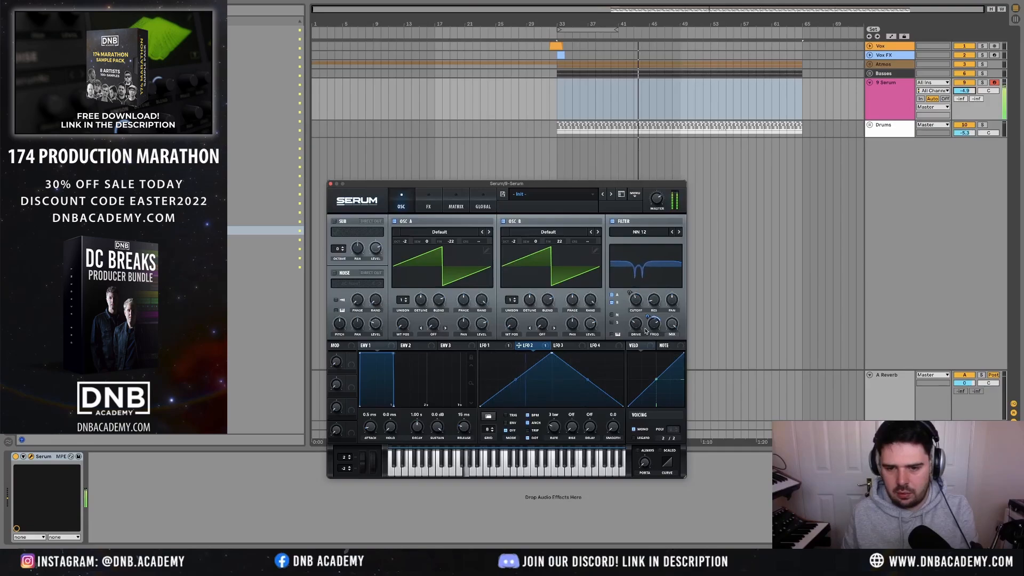
{"action": "left_click_drag", "start_coordinate": [653, 324], "coordinate": [653, 316]}
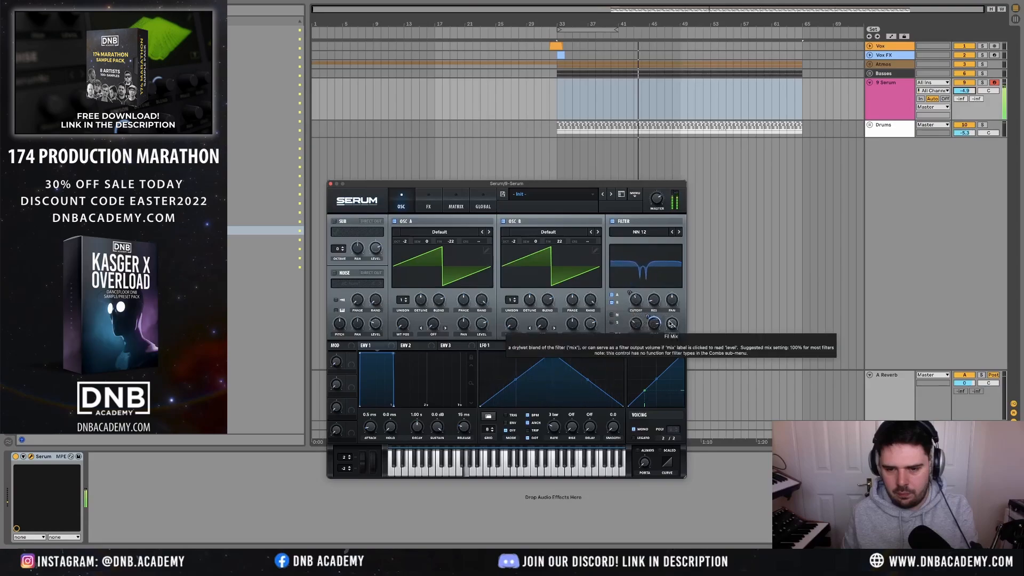
- Enable Serum's Filter effect after the chorus and set it to Notch 12
{"action": "left_click", "coordinate": [428, 201]}
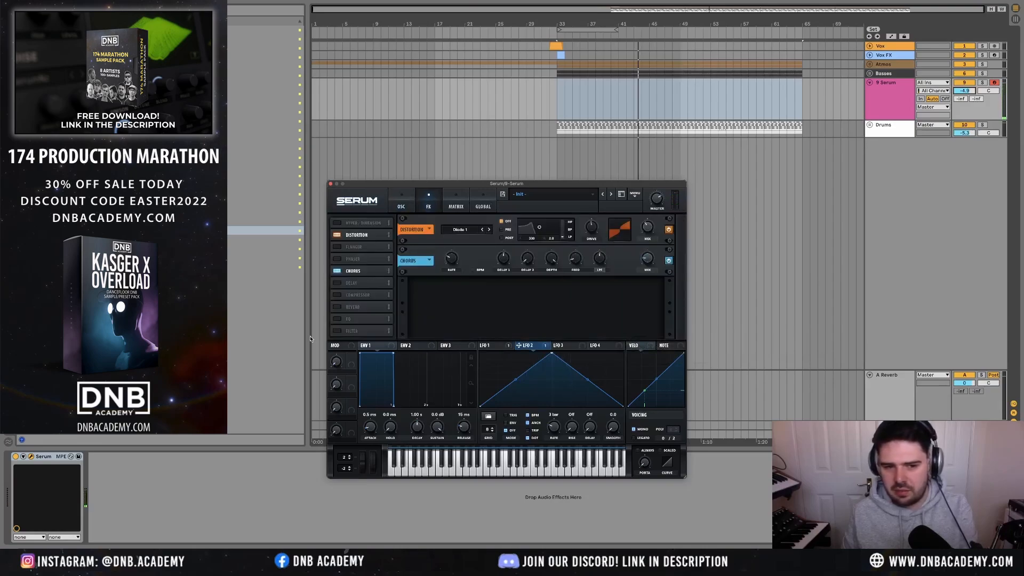
{"action": "left_click", "coordinate": [336, 331]}
{"action": "left_click", "coordinate": [465, 292]}
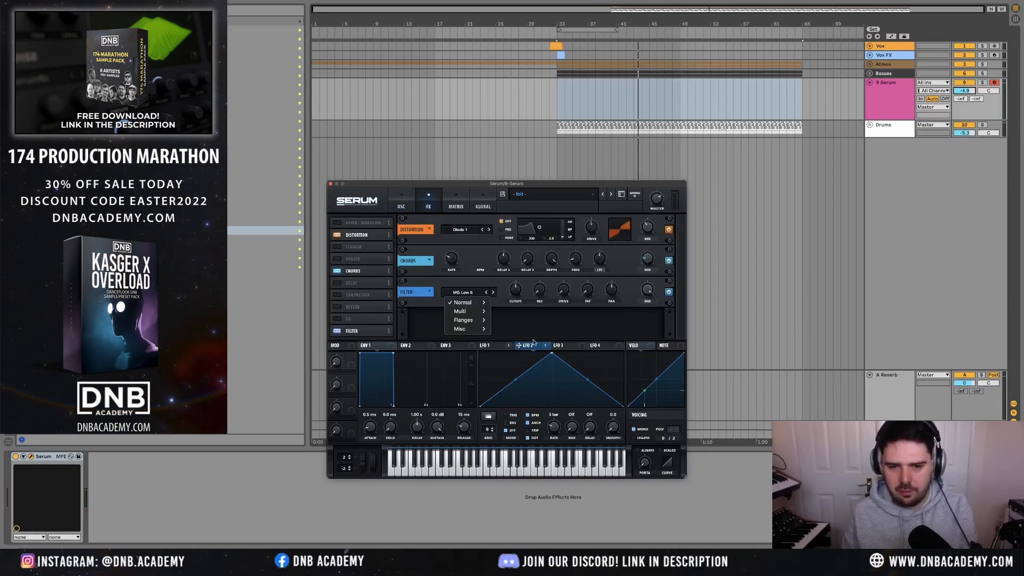
{"action": "mouse_move", "coordinate": [467, 302]}
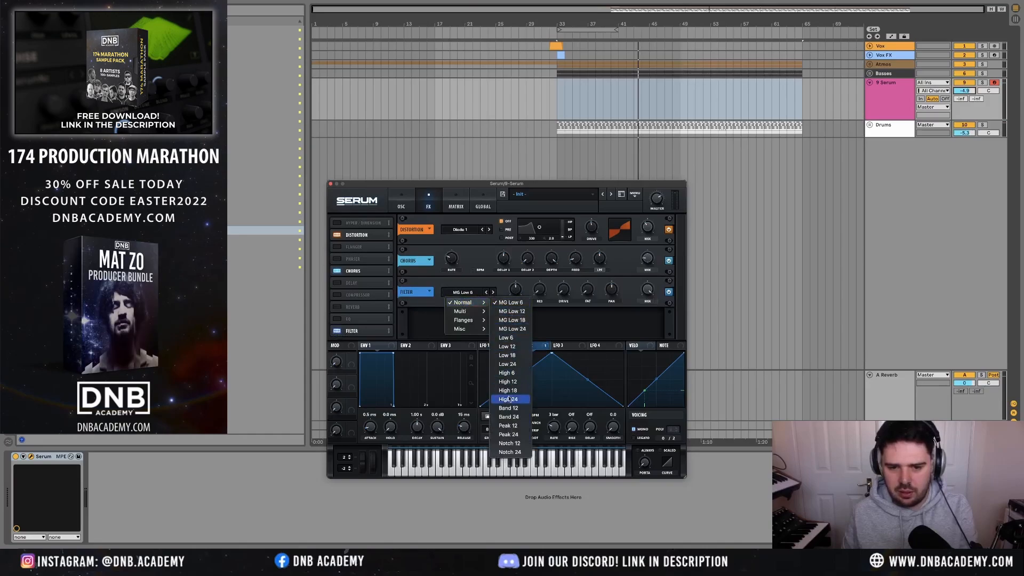
{"action": "left_click", "coordinate": [509, 443]}
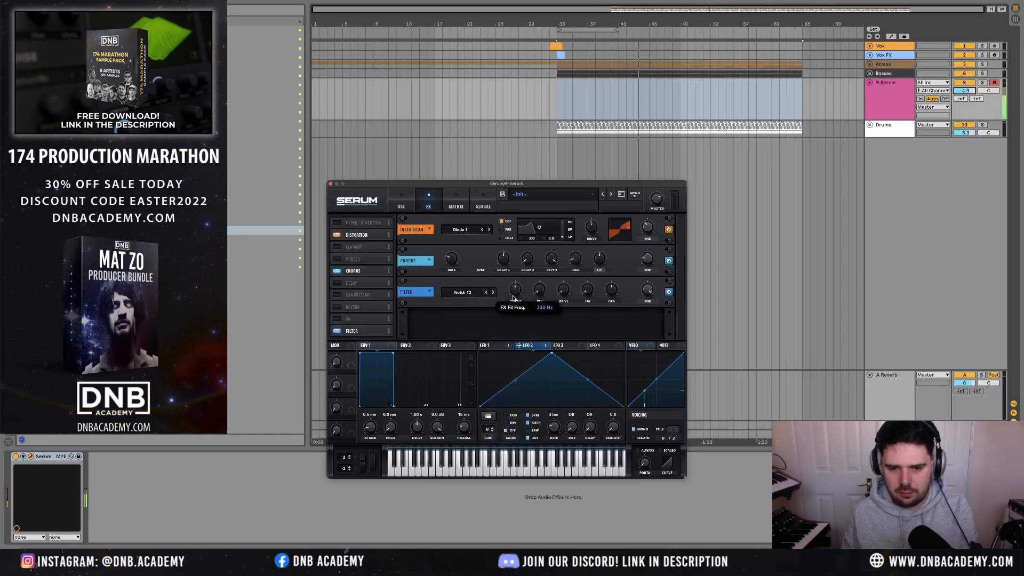
- Modulate the effect filter's cutoff with LFO 3 at a 16-bar rate, adjust the modulation and close the Serum window
{"action": "left_click", "coordinate": [566, 346]}
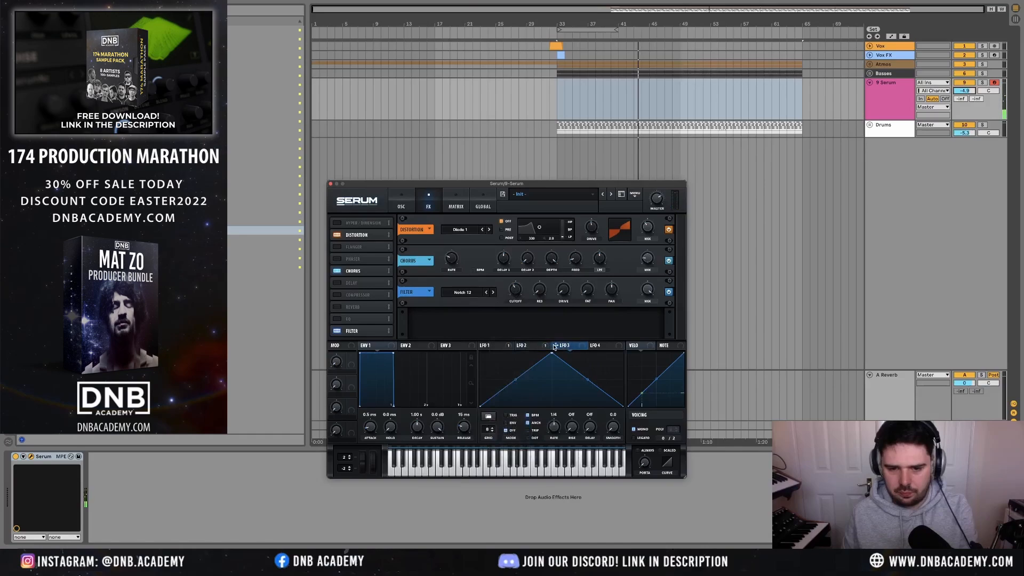
{"action": "left_click_drag", "start_coordinate": [556, 345], "coordinate": [516, 289]}
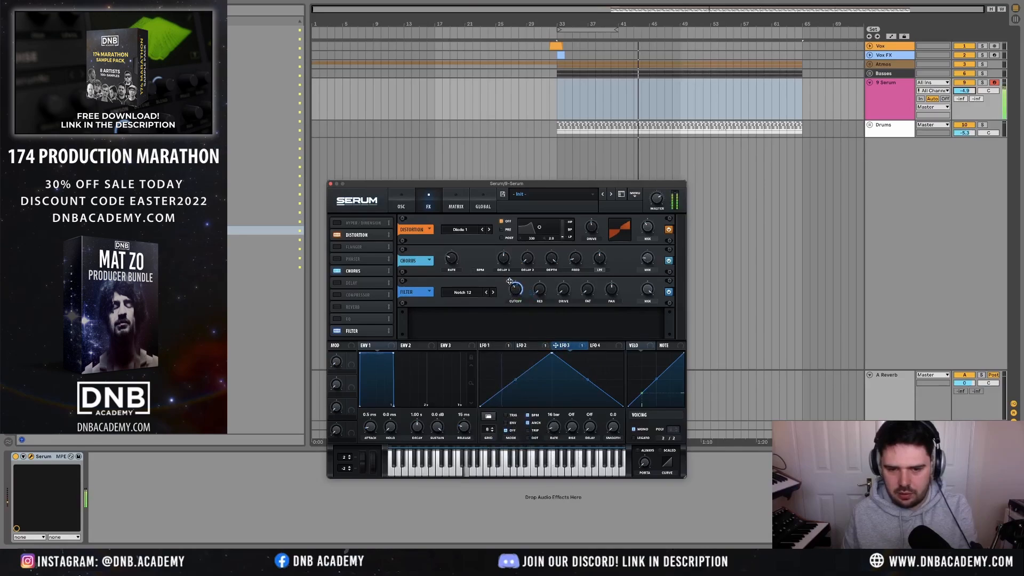
{"action": "left_click_drag", "start_coordinate": [509, 281], "coordinate": [509, 295]}
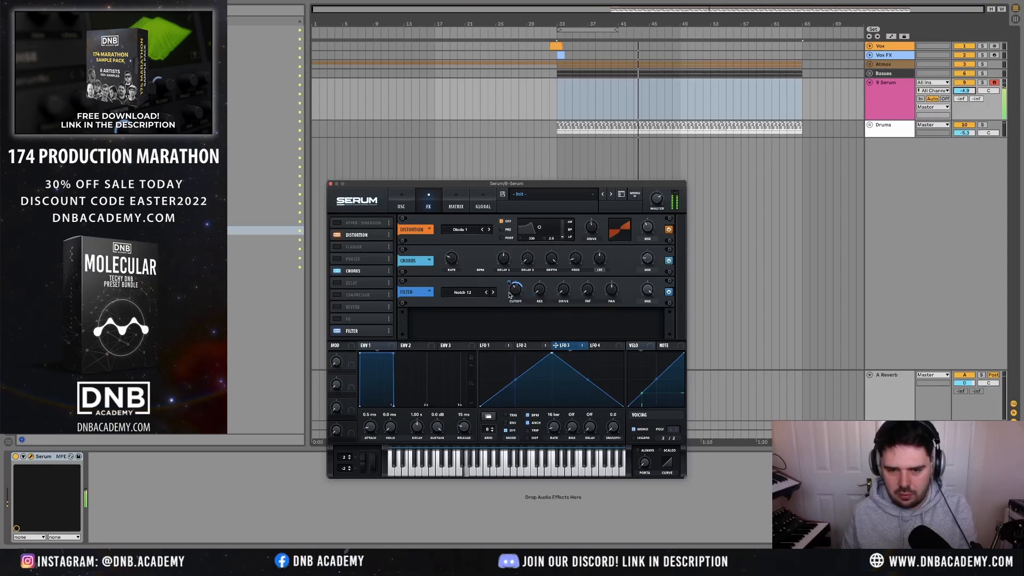
{"action": "left_click", "coordinate": [411, 204]}
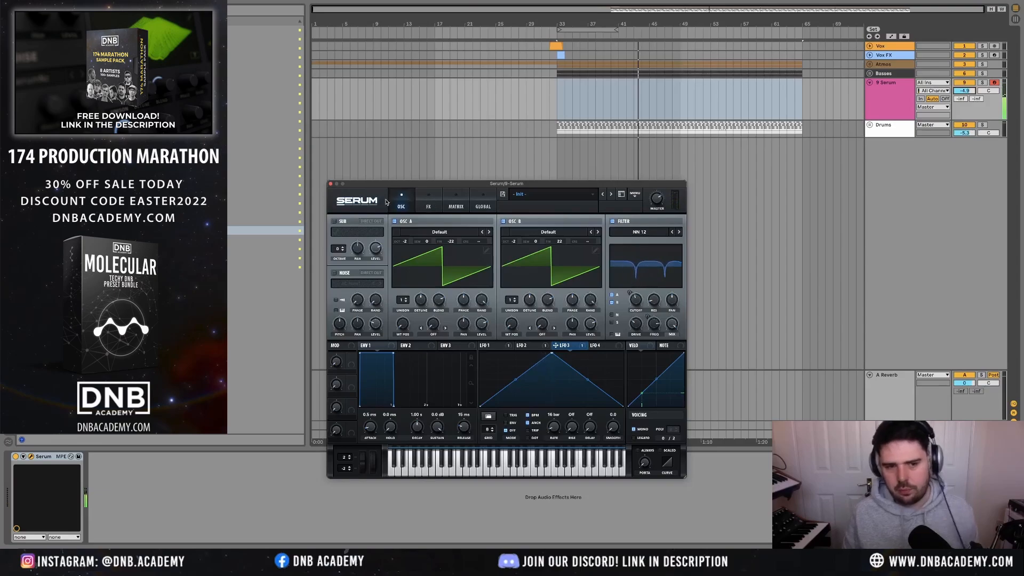
{"action": "left_click", "coordinate": [331, 184]}
- Create an empty MIDI clip on the 9 Serum track from bar 17 to bar 33
{"action": "left_click", "coordinate": [556, 113]}
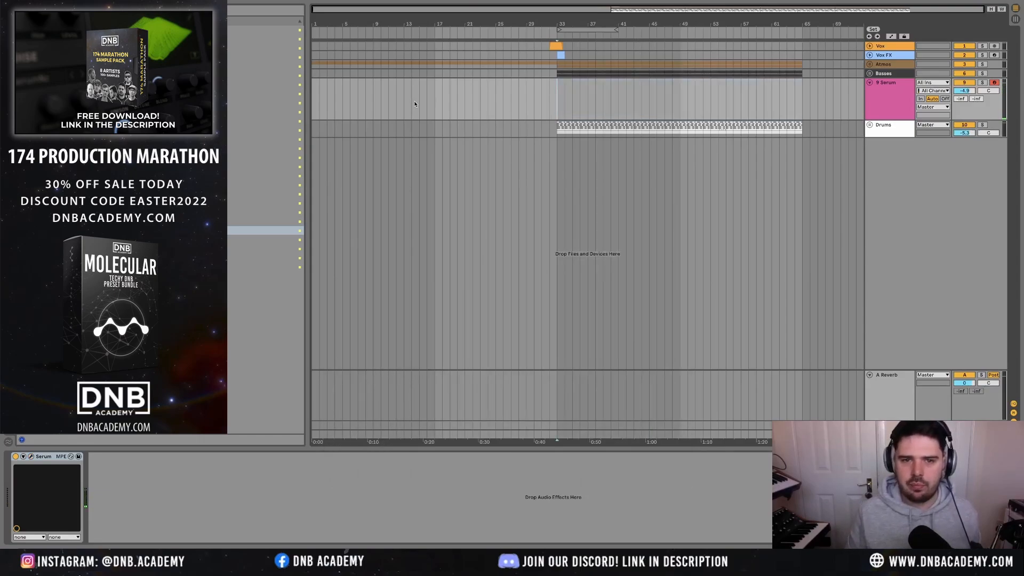
{"action": "left_click_drag", "start_coordinate": [439, 110], "coordinate": [556, 107]}
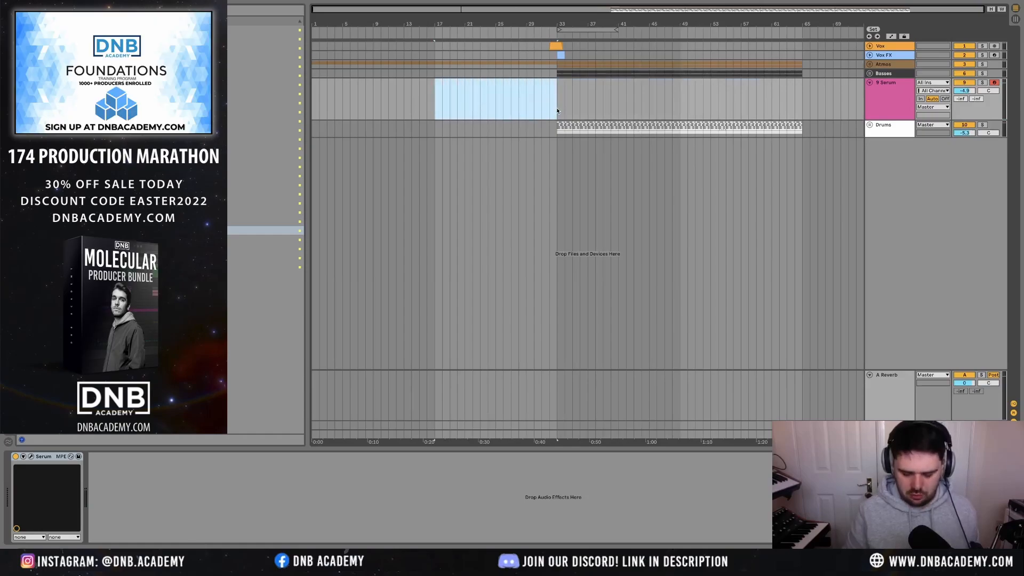
{"action": "key", "text": "ctrl+shift+m"}
- Add one sustained note spanning the entire 16-bar clip and transpose it down an octave
{"action": "right_click", "coordinate": [232, 394]}
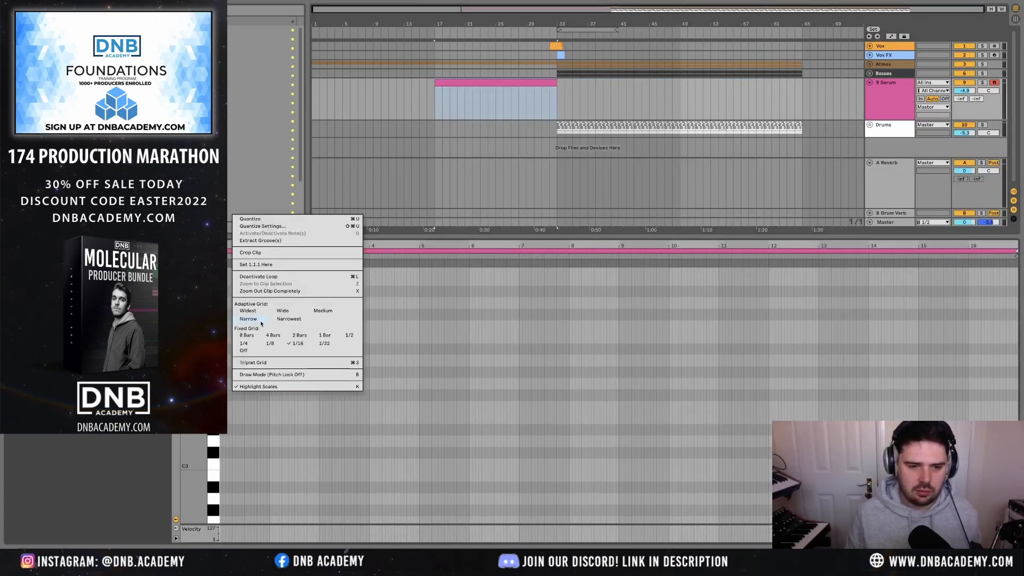
{"action": "left_click", "coordinate": [261, 322]}
{"action": "left_click", "coordinate": [228, 382]}
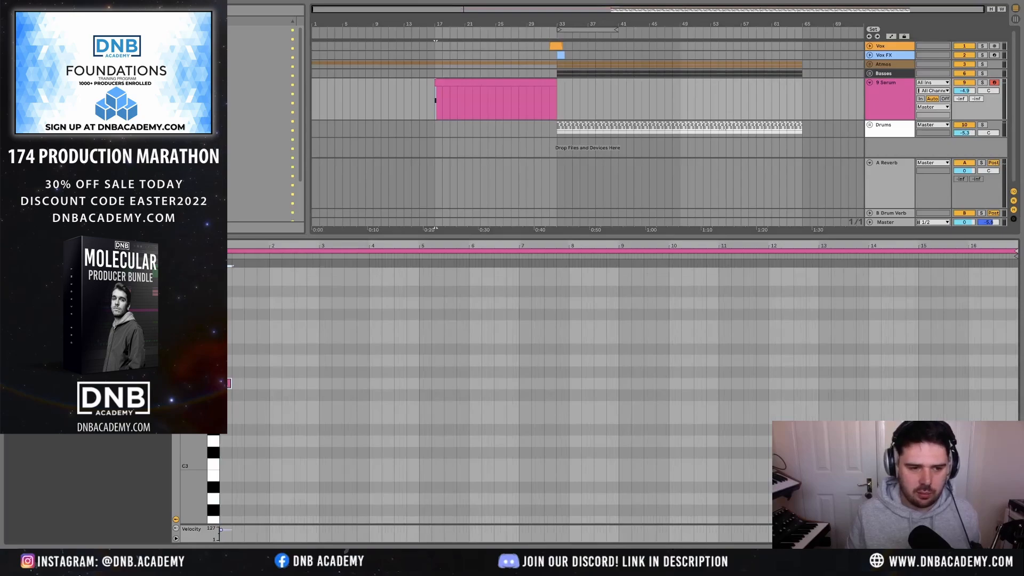
{"action": "left_click", "coordinate": [130, 293]}
{"action": "key", "text": "space"}
{"action": "key", "text": "space"}
{"action": "key", "text": "shift+Down"}
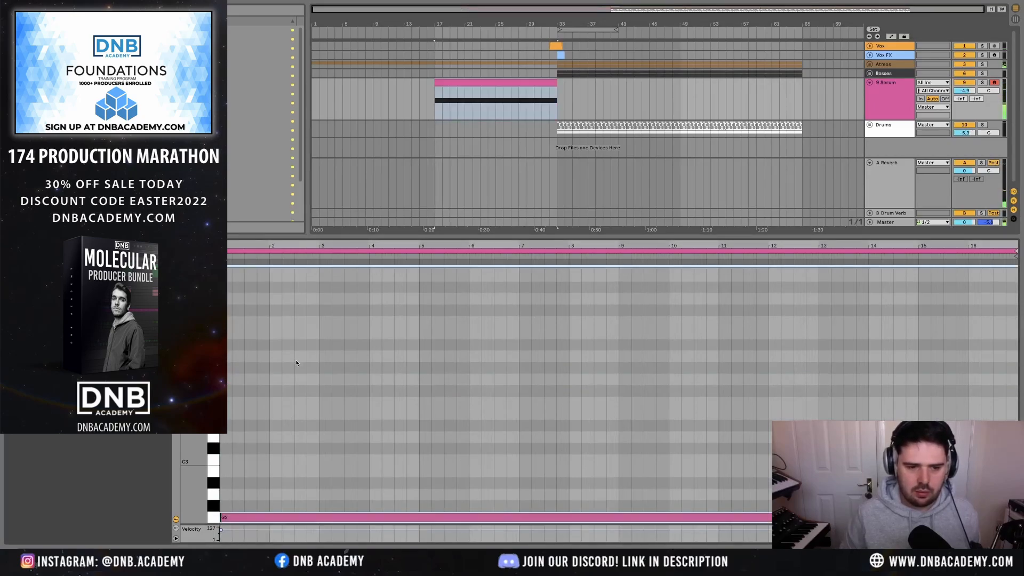
- Audition the sustained bass note, solo the 9 Serum track and freeze it
{"action": "key", "text": "space"}
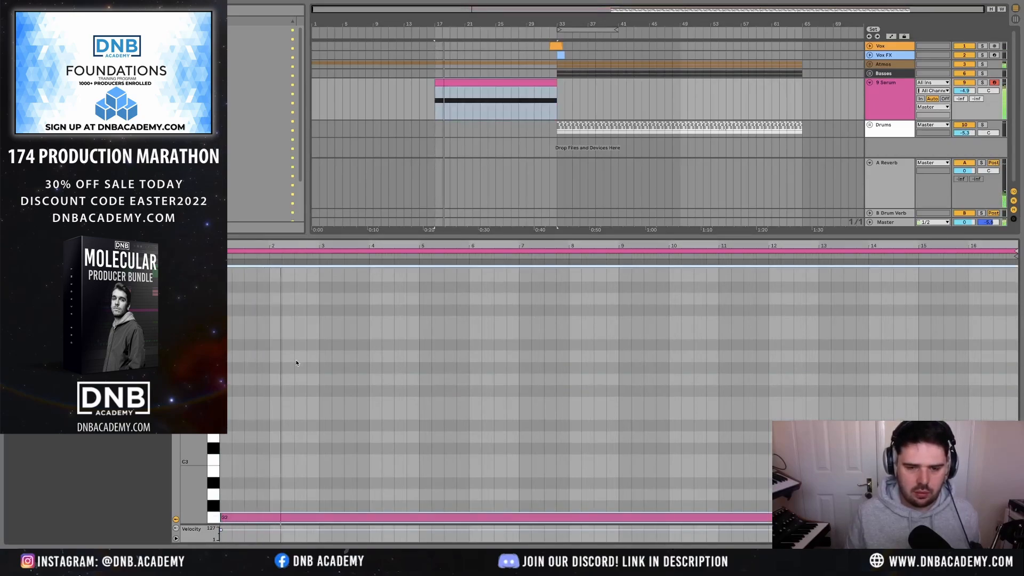
{"action": "key", "text": "space"}
{"action": "left_click", "coordinate": [886, 91]}
{"action": "key", "text": "s"}
{"action": "key", "text": "space"}
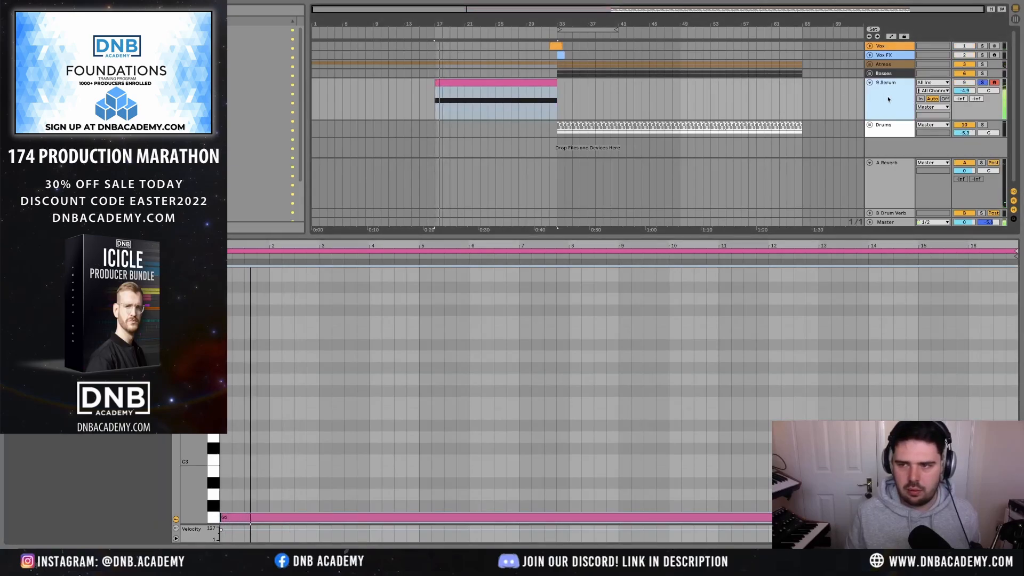
{"action": "right_click", "coordinate": [889, 99]}
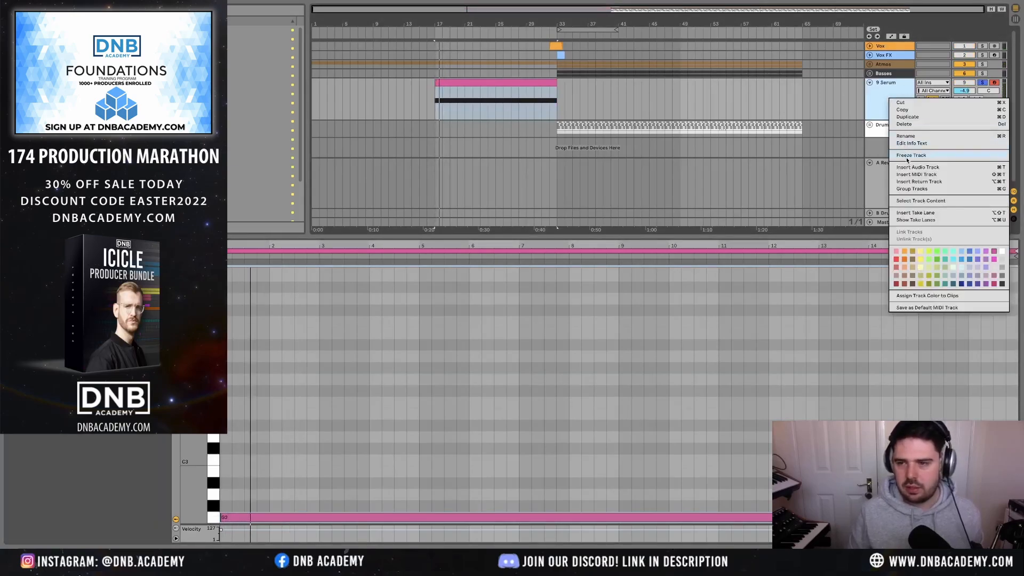
{"action": "left_click", "coordinate": [911, 155]}
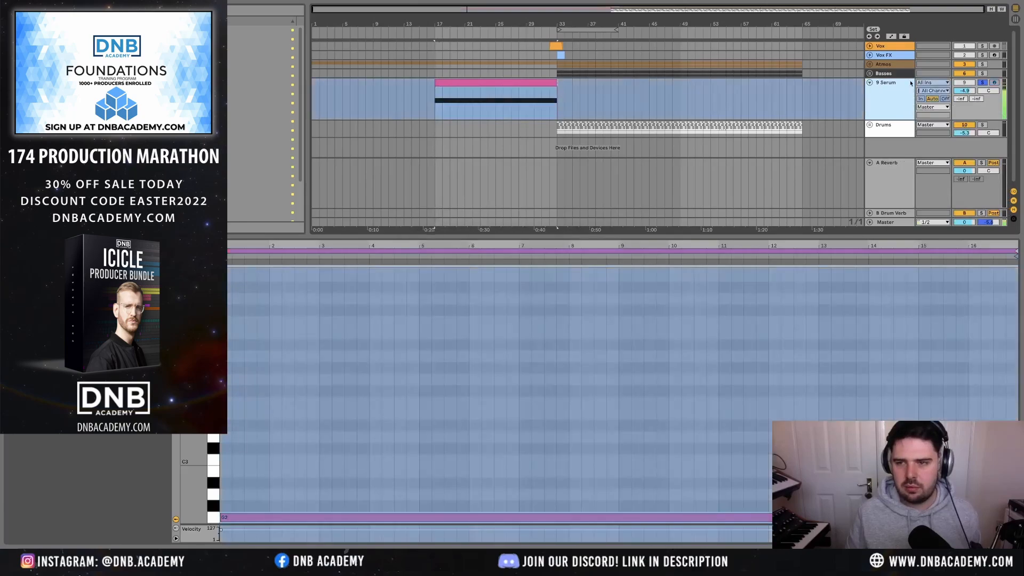
- Copy the frozen Serum clip as audio onto a new audio track and turn off the Serum track's solo
{"action": "key", "text": "ctrl+t"}
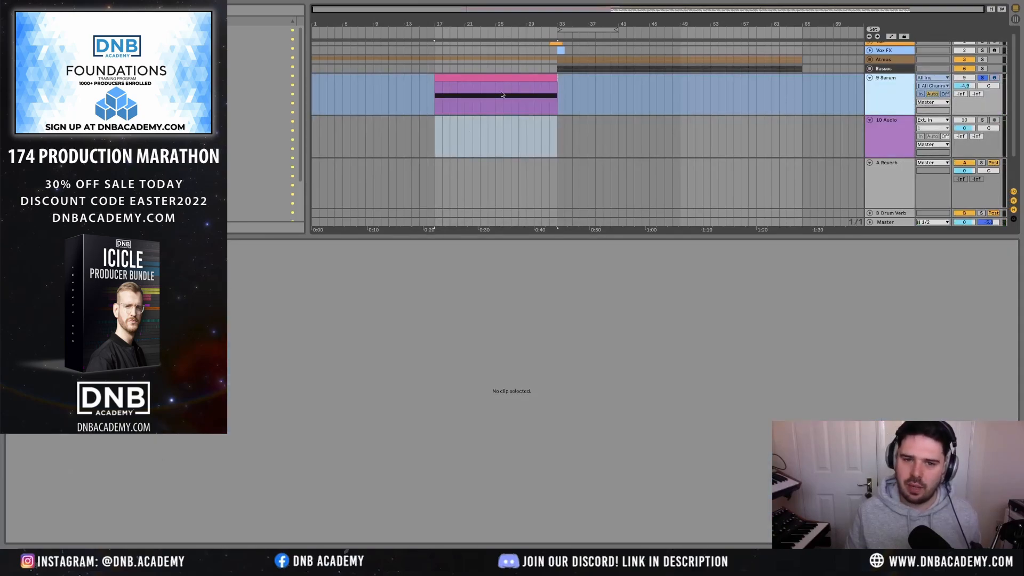
{"action": "left_click_drag", "start_coordinate": [507, 77], "coordinate": [509, 134]}
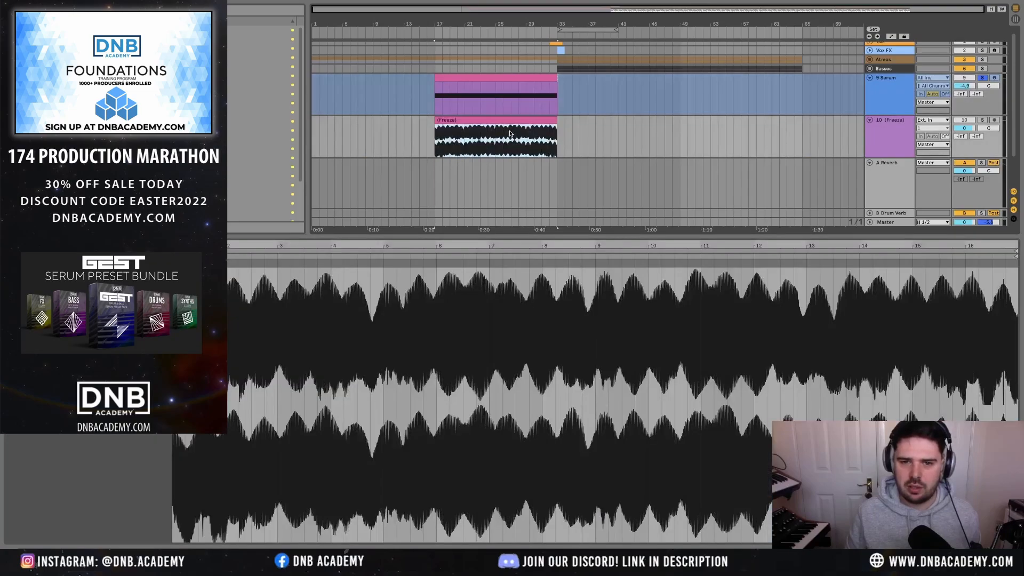
{"action": "left_click", "coordinate": [430, 146]}
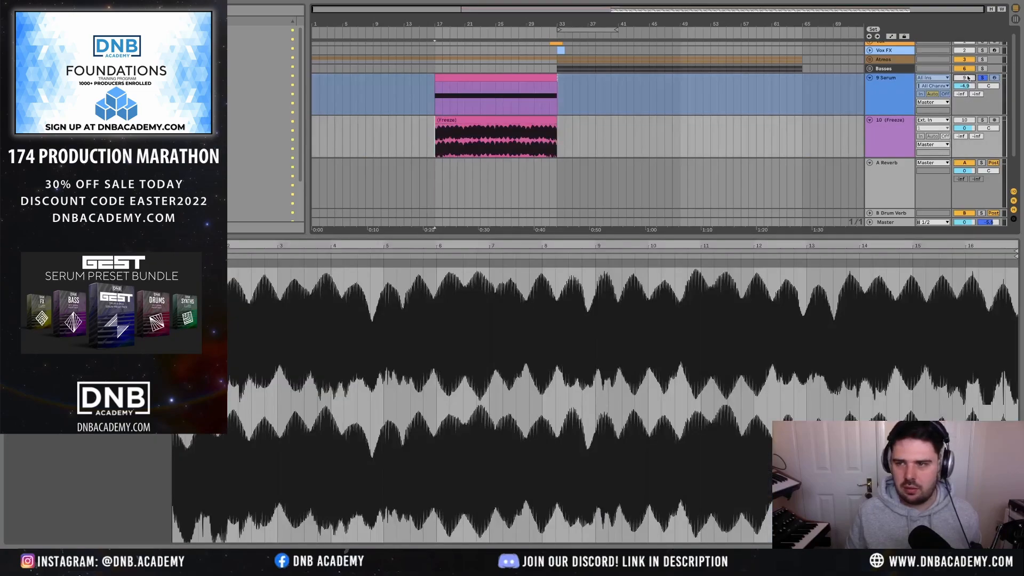
{"action": "left_click", "coordinate": [983, 79]}
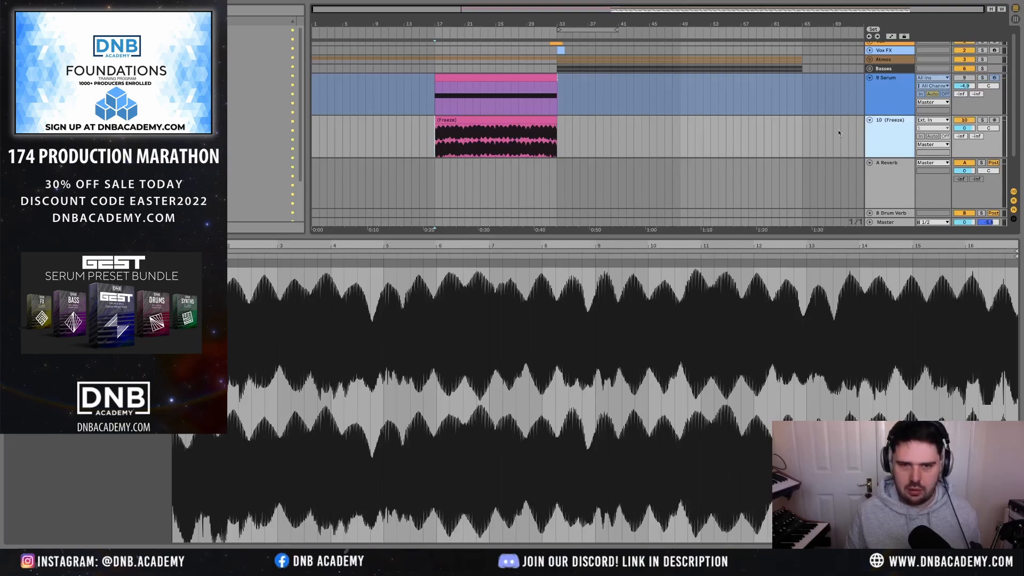
- Insert a new MIDI track with Simpler and load the frozen bass audio into it as its sample
{"action": "key", "text": "ctrl+shift+t"}
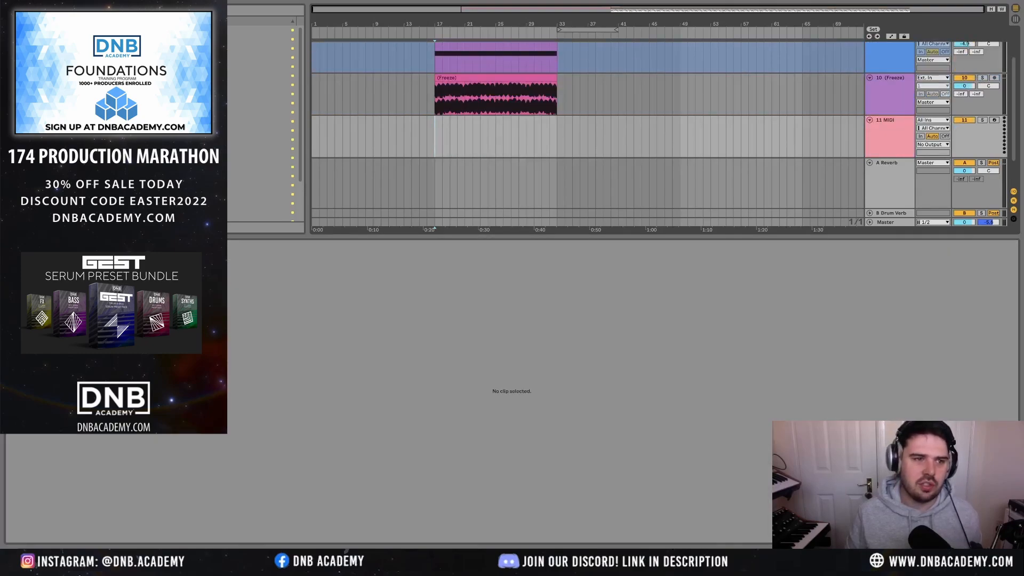
{"action": "left_click_drag", "start_coordinate": [181, 48], "coordinate": [971, 69]}
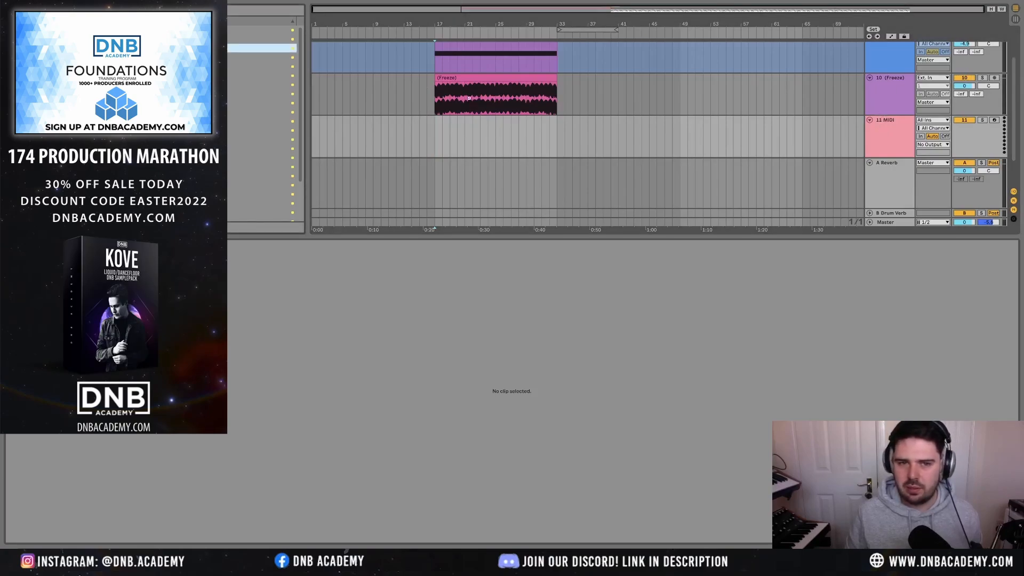
{"action": "left_click_drag", "start_coordinate": [486, 86], "coordinate": [486, 86]}
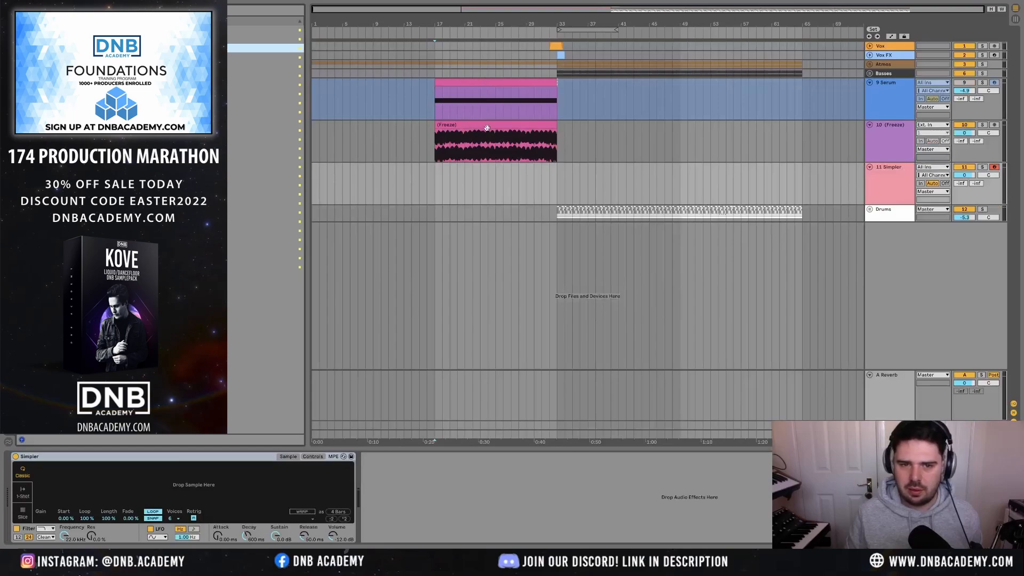
{"action": "left_click_drag", "start_coordinate": [486, 128], "coordinate": [231, 482]}
- Select the new Simpler track and change the number of voices in Simpler
{"action": "left_click", "coordinate": [486, 82]}
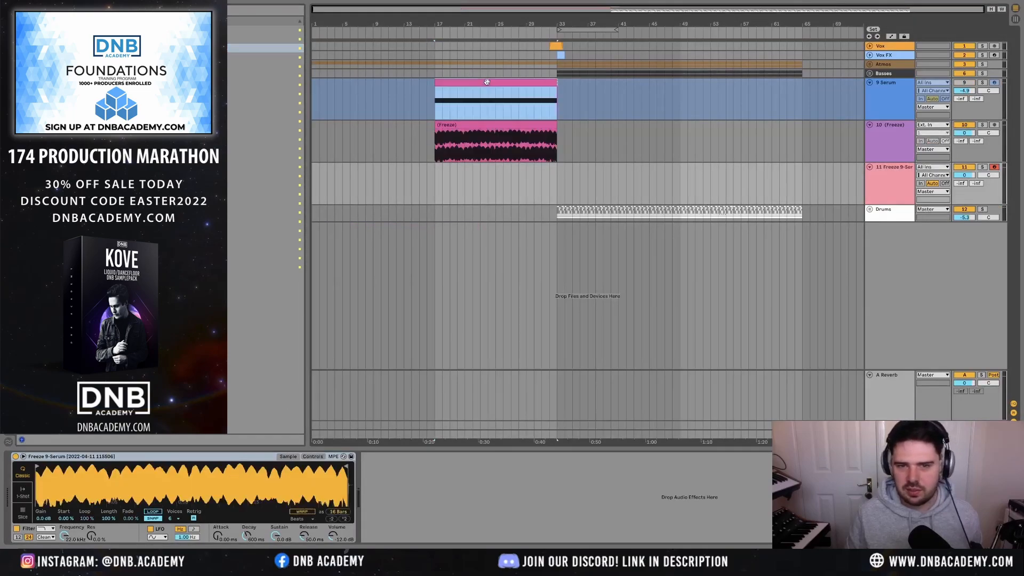
{"action": "left_click", "coordinate": [479, 90]}
{"action": "left_click", "coordinate": [898, 188]}
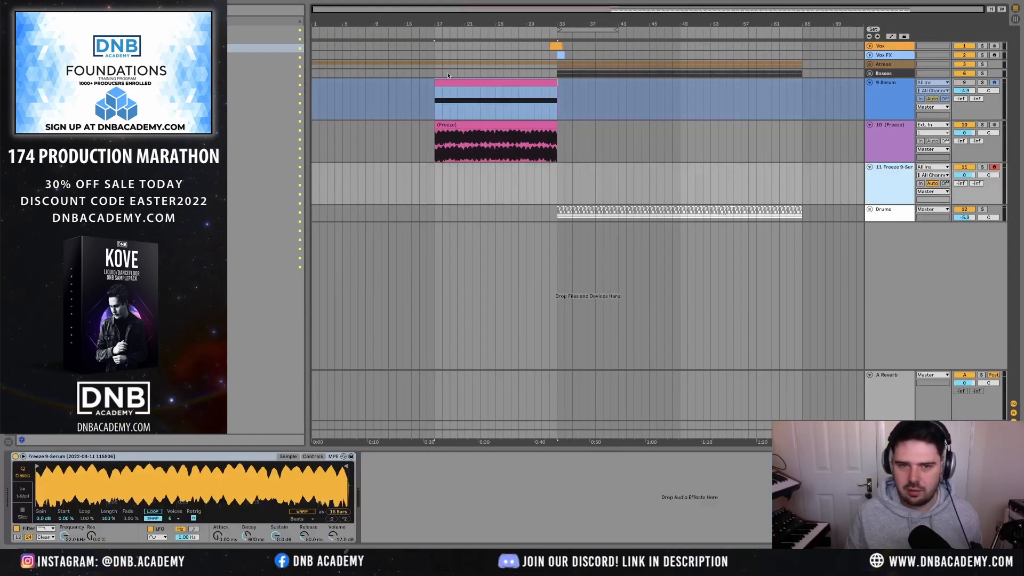
{"action": "left_click", "coordinate": [869, 185]}
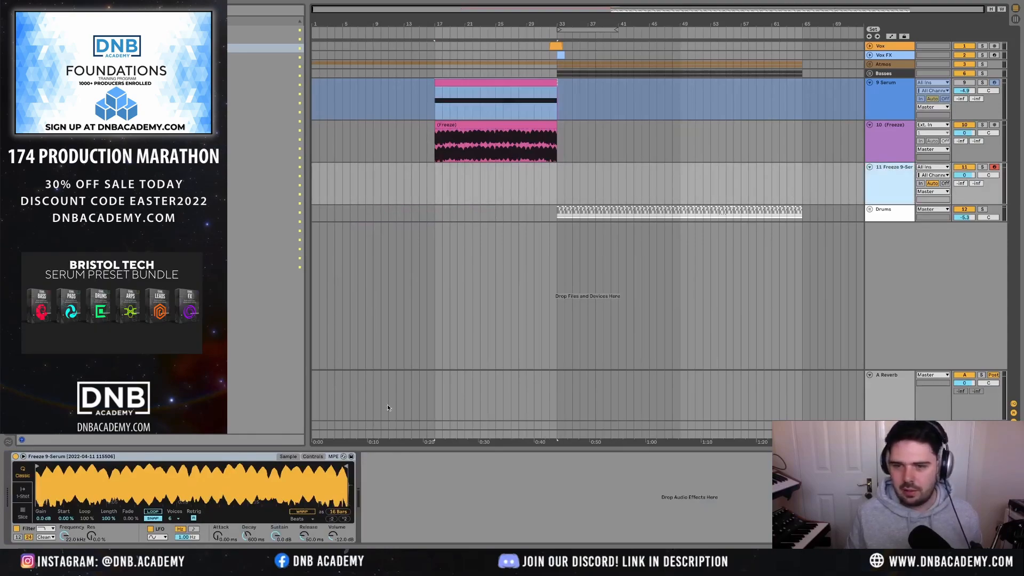
{"action": "left_click", "coordinate": [175, 519]}
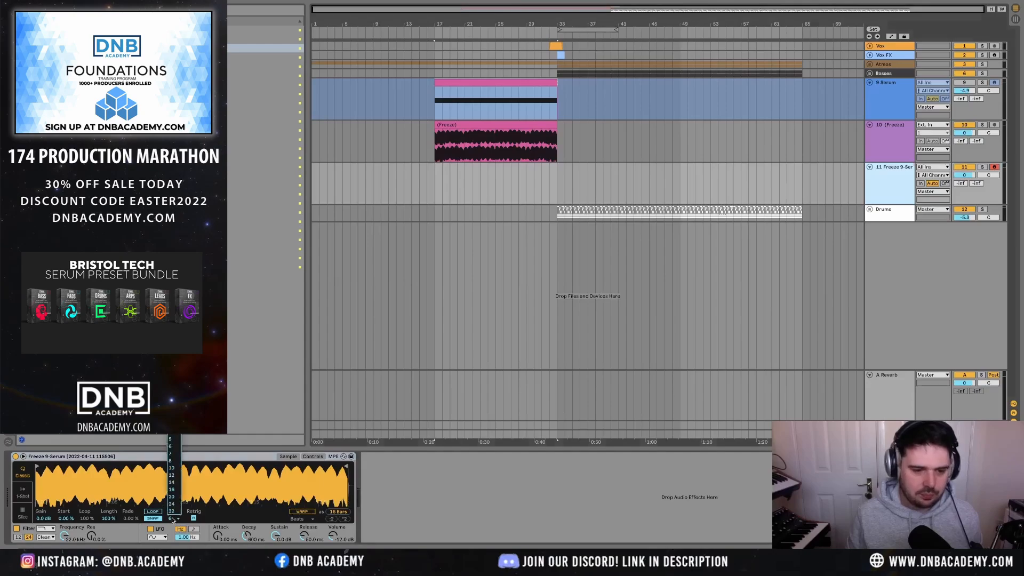
{"action": "left_click", "coordinate": [180, 438]}
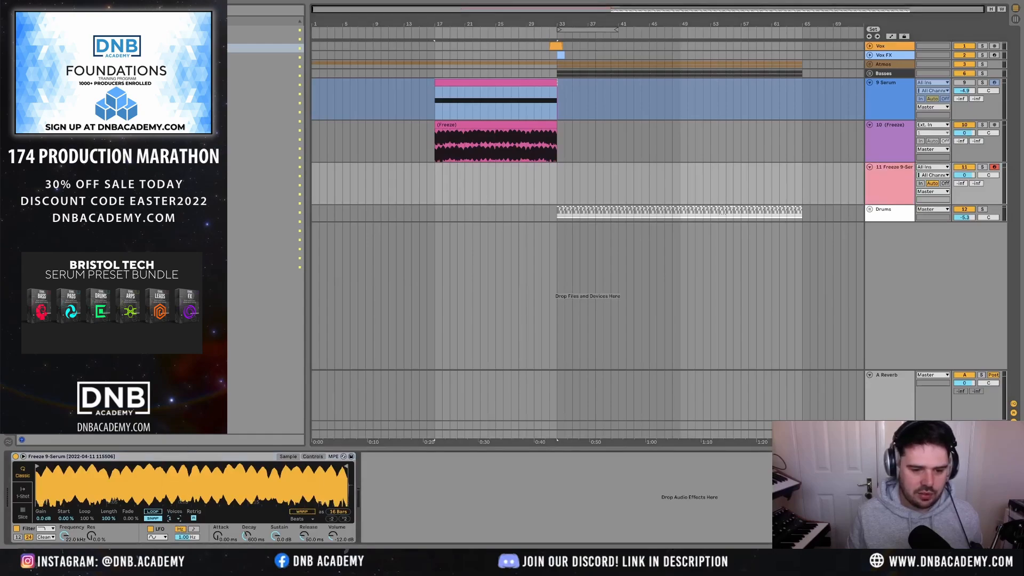
- Group the Simpler device into an Instrument Rack and show the rack's macro controls
{"action": "left_click", "coordinate": [175, 457]}
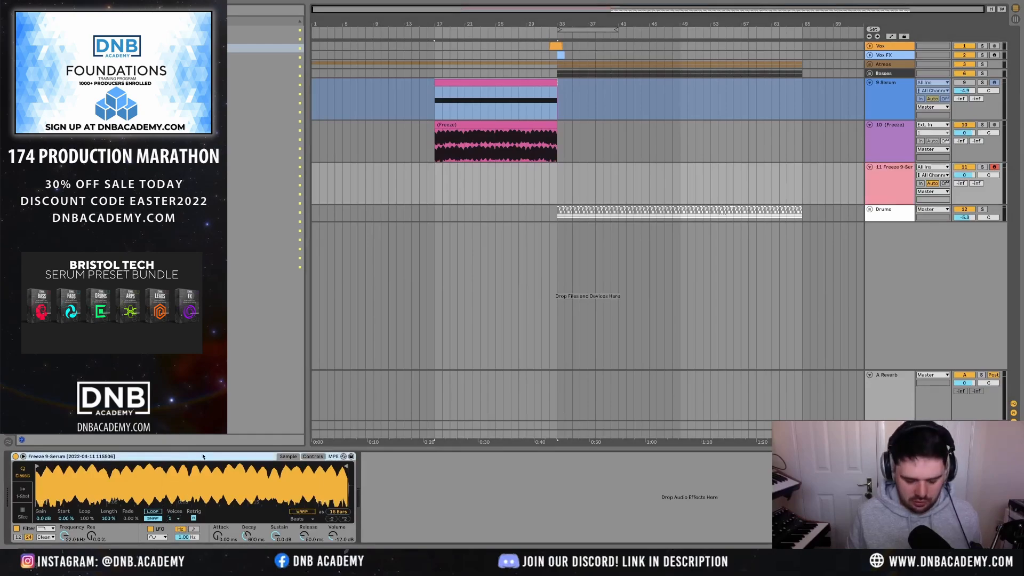
{"action": "key", "text": "ctrl+g"}
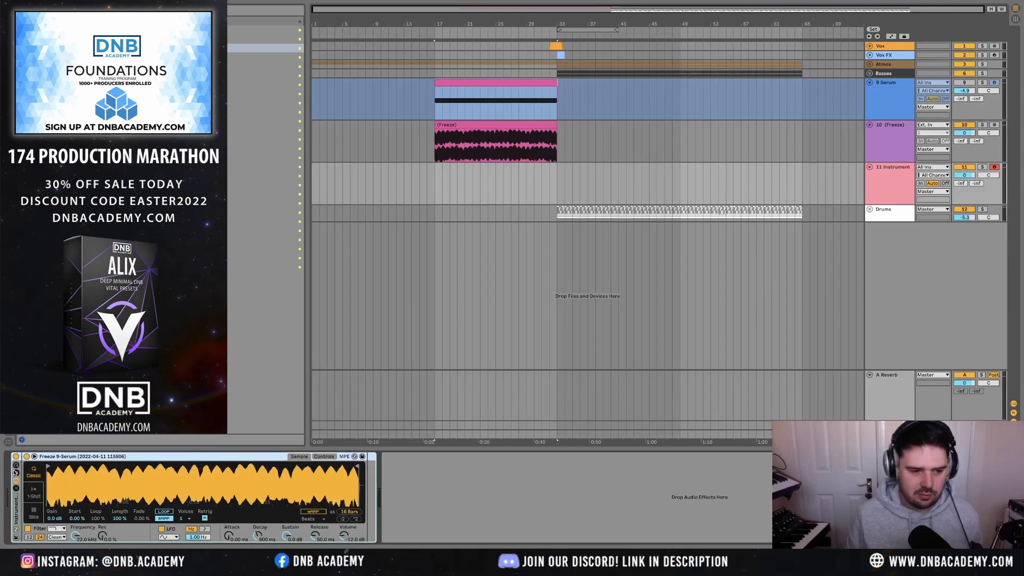
{"action": "left_click", "coordinate": [16, 466]}
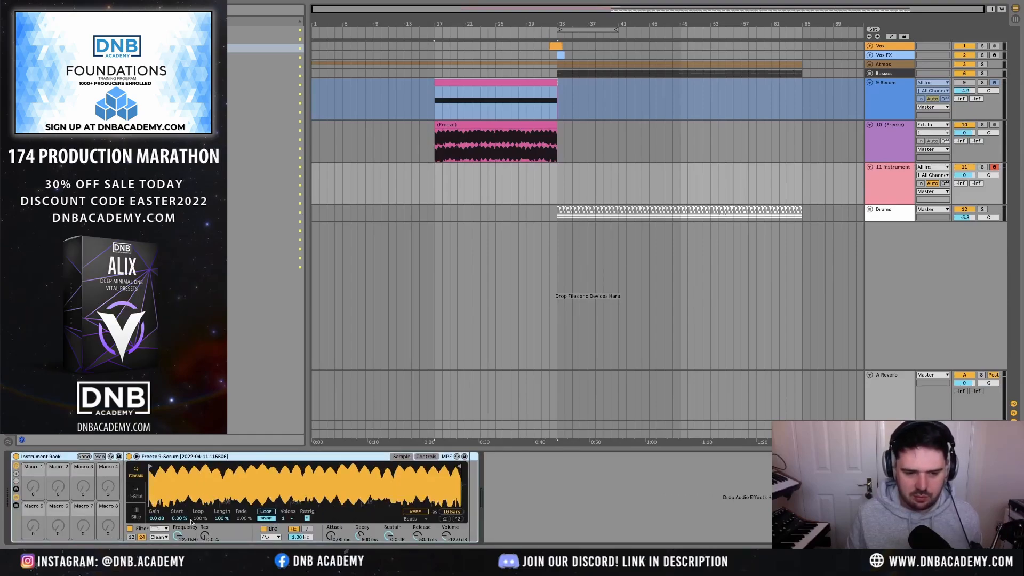
- Map Simpler's sample start position to Macro 1 of the Instrument Rack
{"action": "mouse_move", "coordinate": [180, 520]}
{"action": "left_mouse_down"}
{"action": "mouse_move", "coordinate": [179, 458]}
{"action": "mouse_move", "coordinate": [179, 523]}
{"action": "left_mouse_up"}
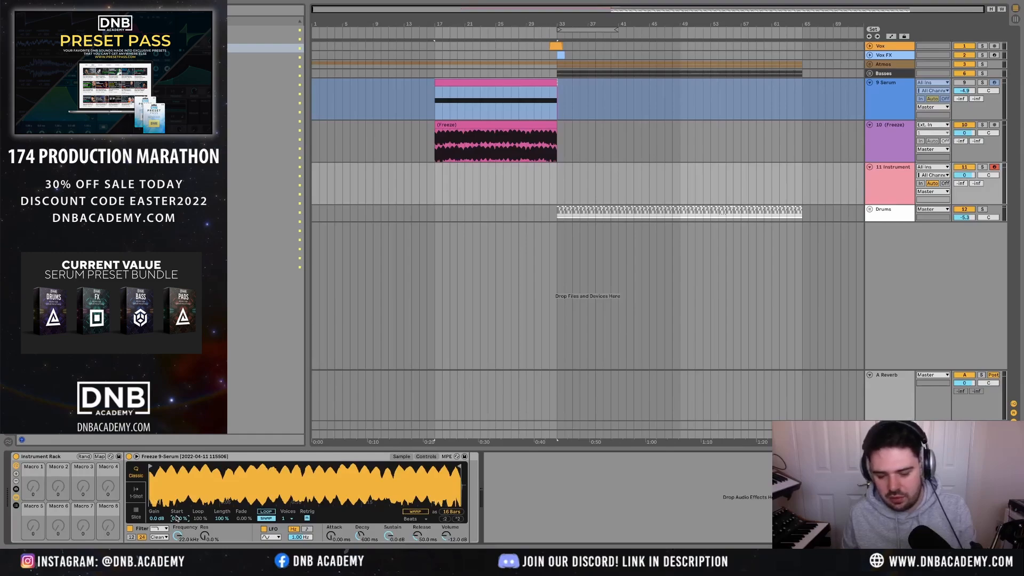
{"action": "mouse_move", "coordinate": [177, 519]}
{"action": "left_mouse_down"}
{"action": "mouse_move", "coordinate": [176, 466]}
{"action": "mouse_move", "coordinate": [176, 518]}
{"action": "left_mouse_up"}
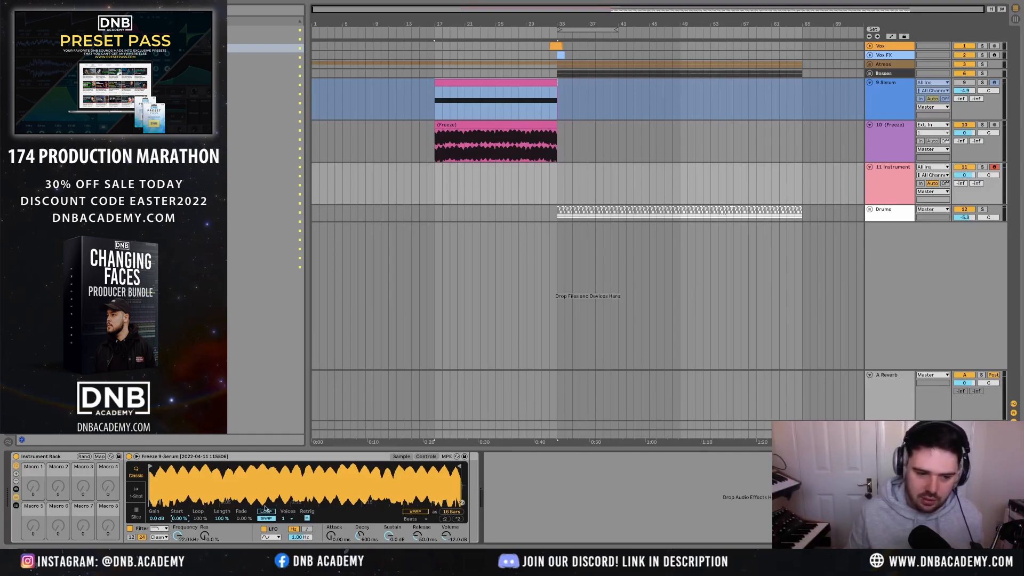
{"action": "right_click", "coordinate": [179, 518]}
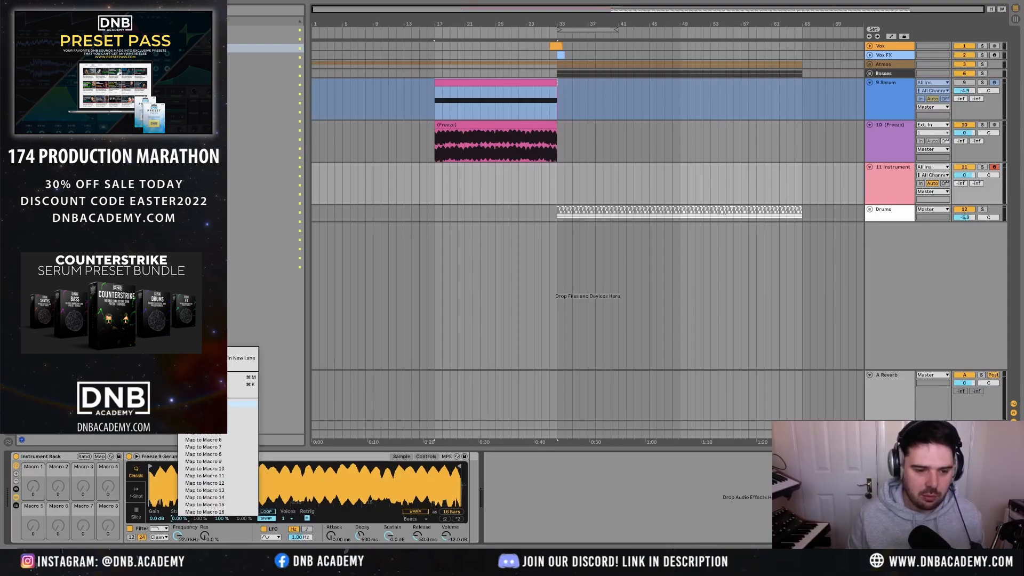
{"action": "left_click", "coordinate": [213, 404]}
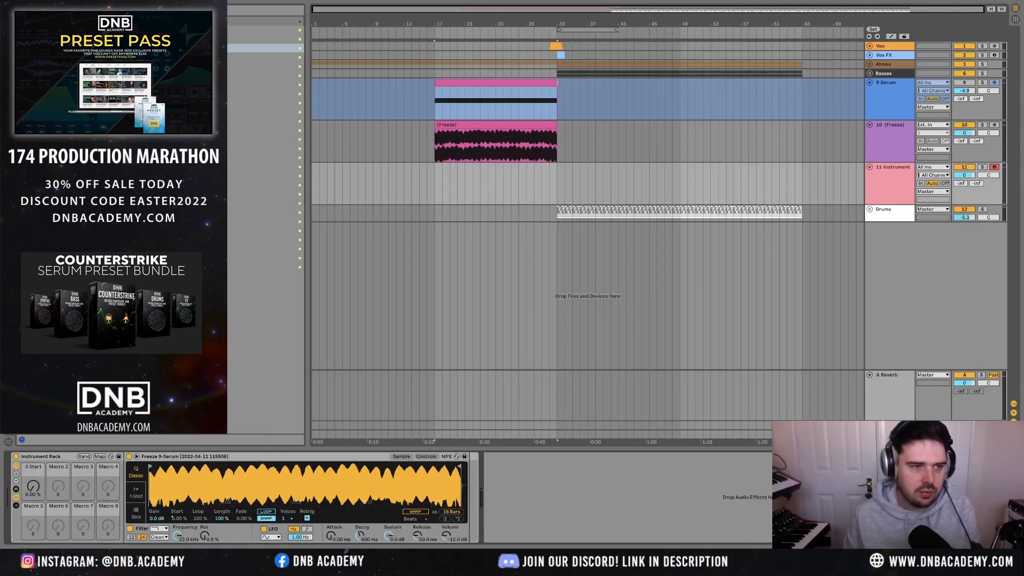
- Add a Pitch MIDI effect in front of the Instrument Rack and set its pitch to +5 st
{"action": "key", "text": "ctrl+f"}
{"action": "left_click_drag", "start_coordinate": [160, 122], "coordinate": [31, 482]}
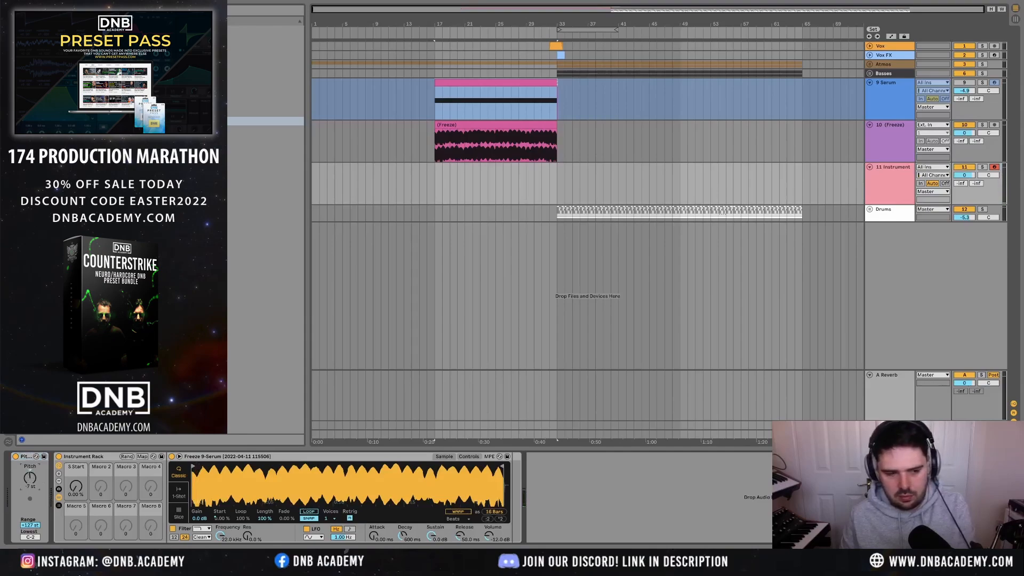
{"action": "left_click_drag", "start_coordinate": [30, 481], "coordinate": [30, 473]}
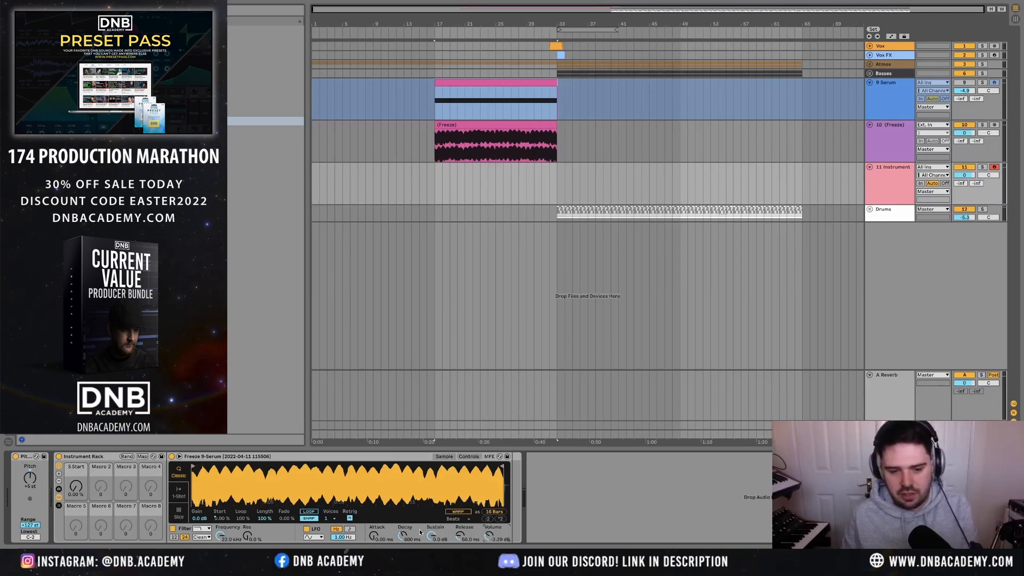
- Map Simpler's Transpose to Macro 2 of the rack and set that macro to 0 st
{"action": "left_click", "coordinate": [469, 456]}
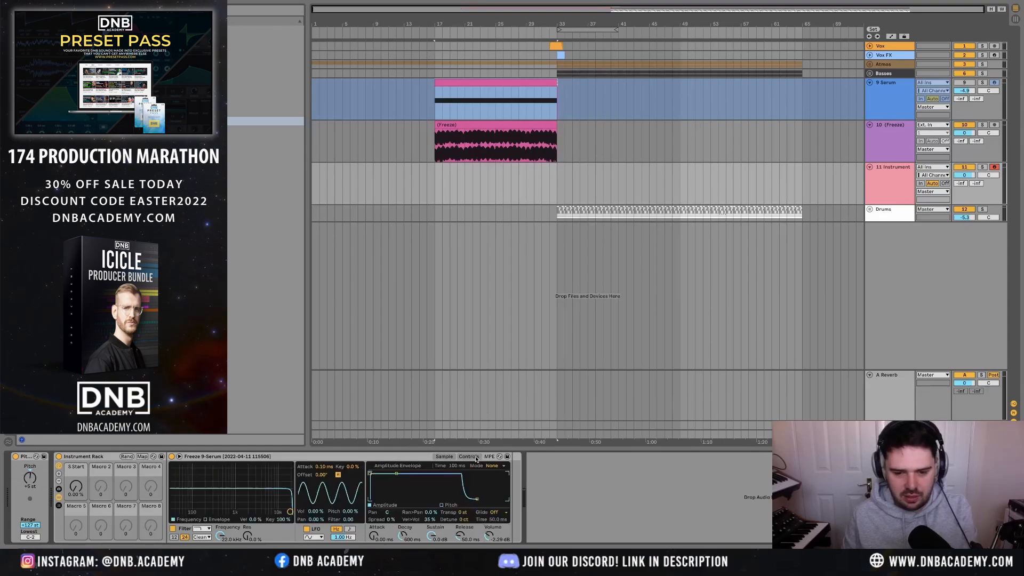
{"action": "right_click", "coordinate": [461, 518]}
{"action": "left_click", "coordinate": [504, 405]}
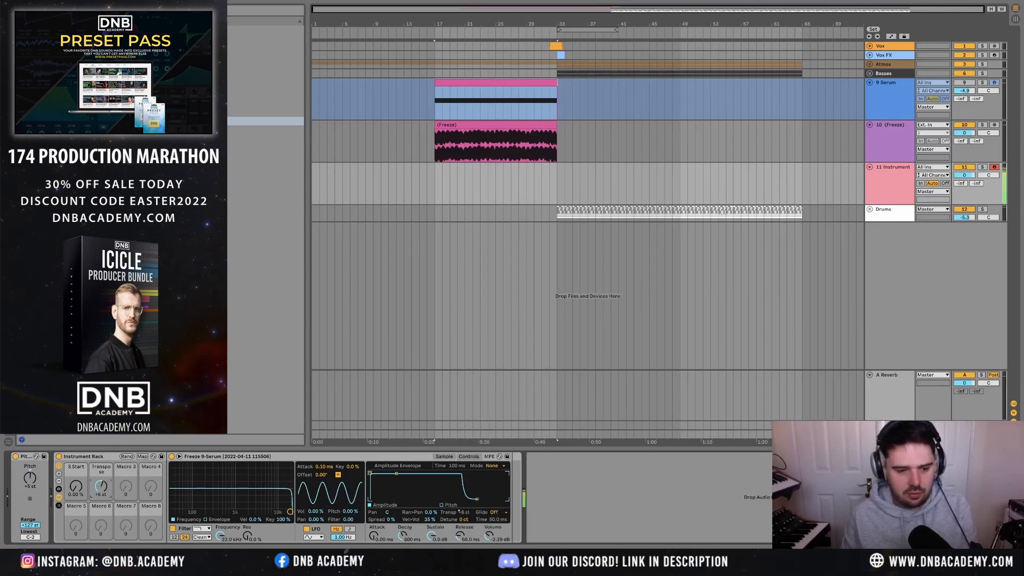
{"action": "mouse_move", "coordinate": [101, 487]}
{"action": "left_mouse_down"}
{"action": "mouse_move", "coordinate": [101, 477]}
{"action": "mouse_move", "coordinate": [101, 488]}
{"action": "left_mouse_up"}
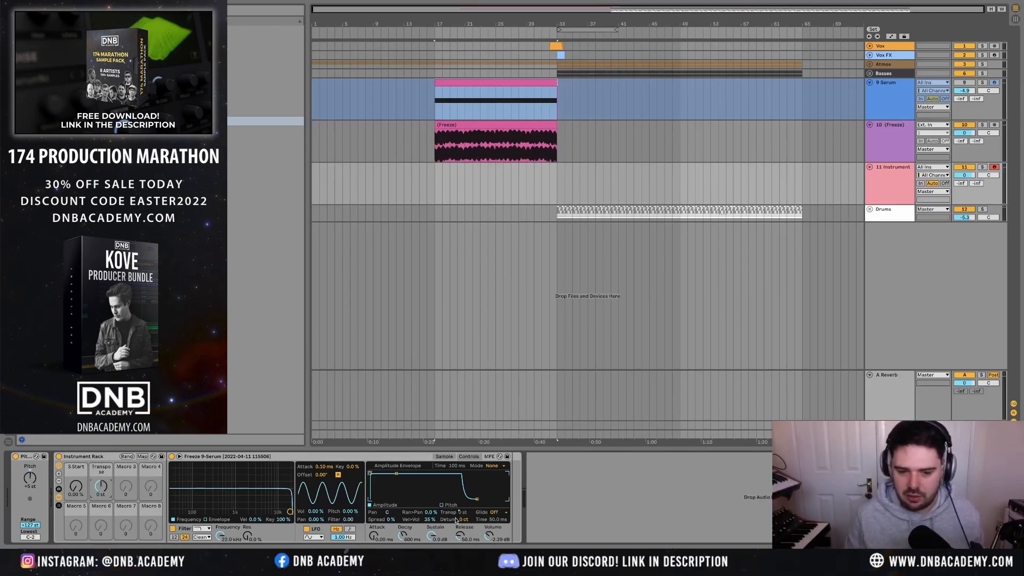
- Enable Simpler's pitch envelope and map its amount to Macro 3 and its decay to Macro 4
{"action": "left_click", "coordinate": [445, 457]}
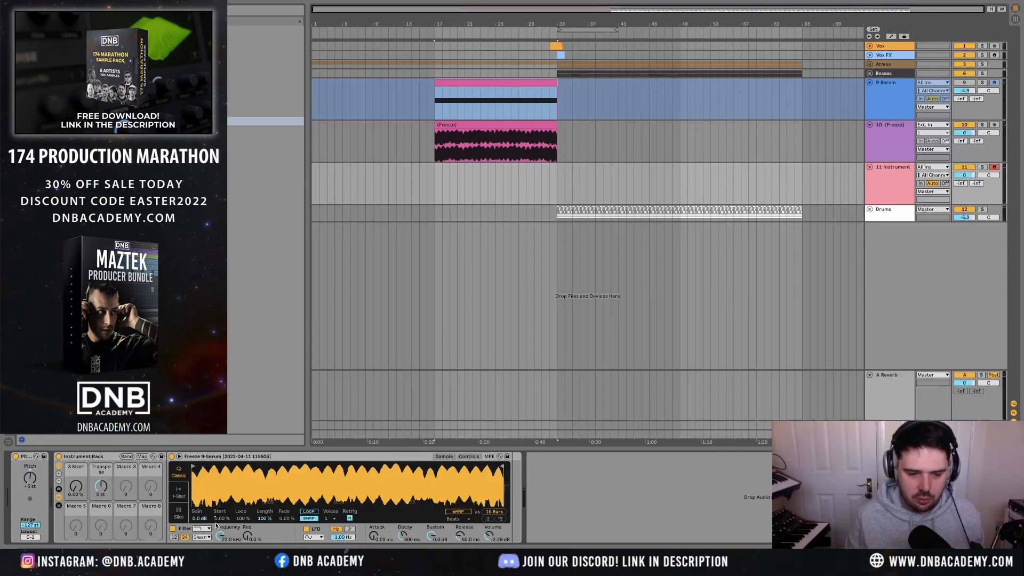
{"action": "left_click", "coordinate": [470, 457]}
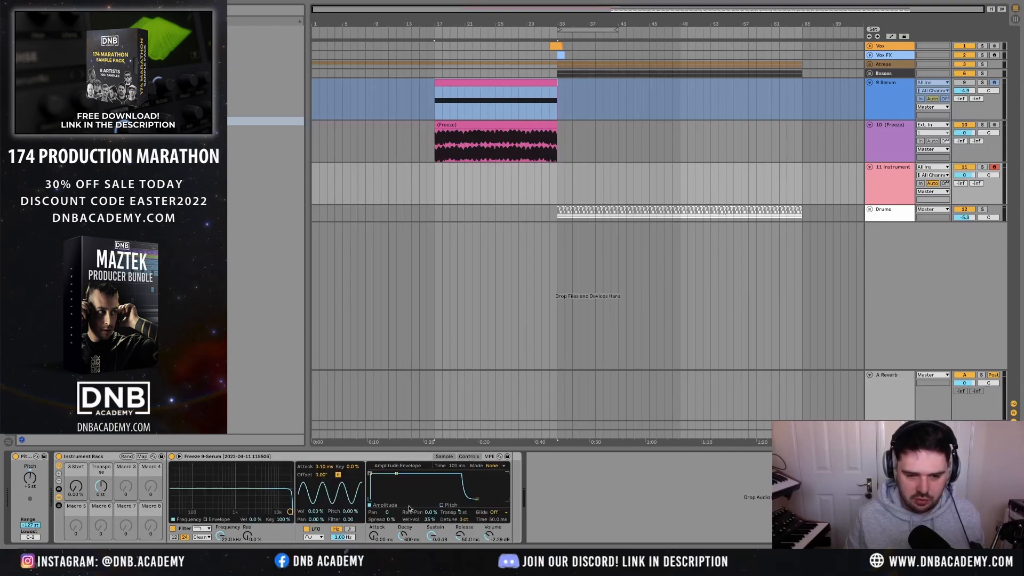
{"action": "left_click", "coordinate": [451, 505]}
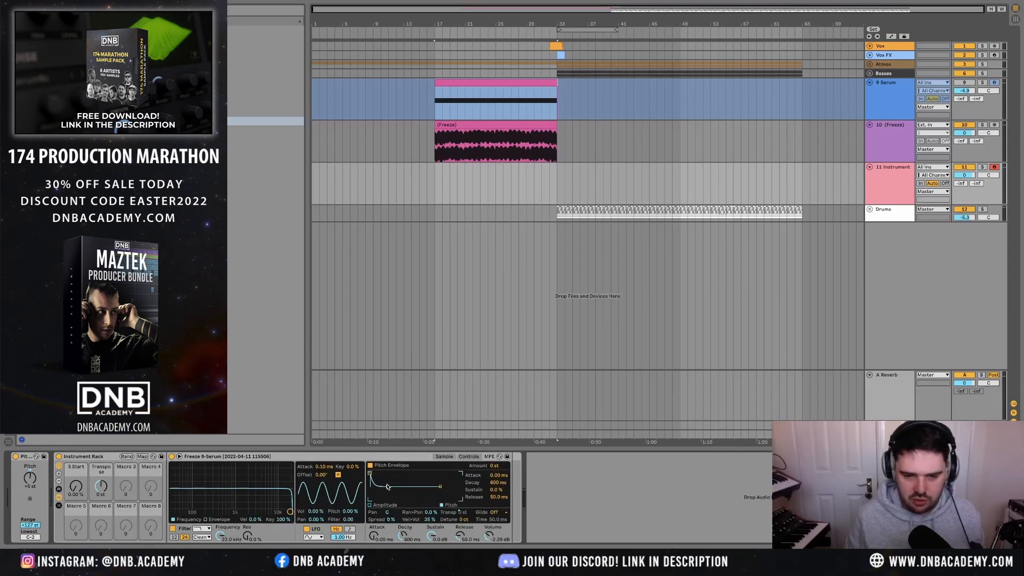
{"action": "right_click", "coordinate": [495, 468]}
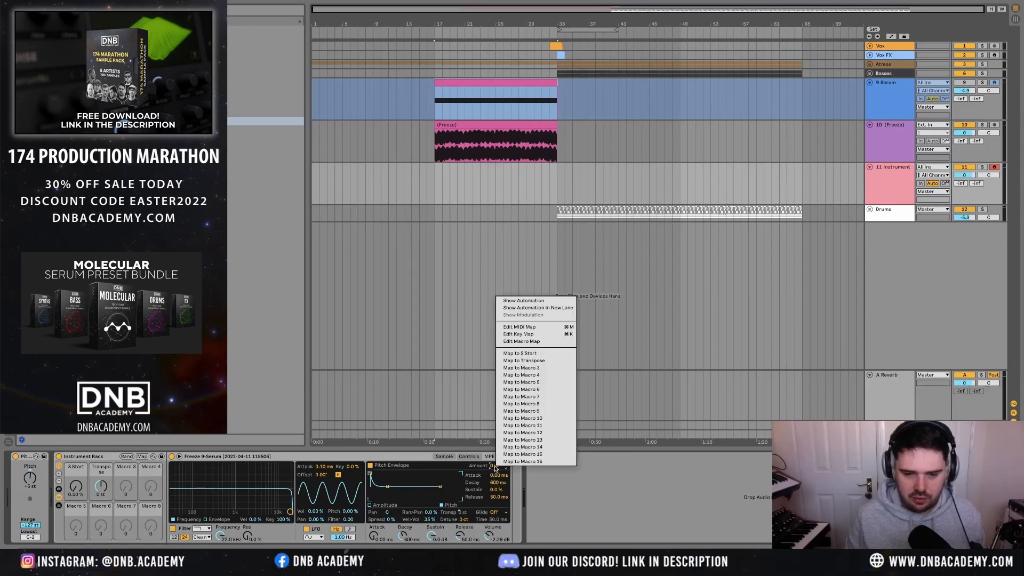
{"action": "left_click", "coordinate": [538, 368]}
{"action": "right_click", "coordinate": [499, 482]}
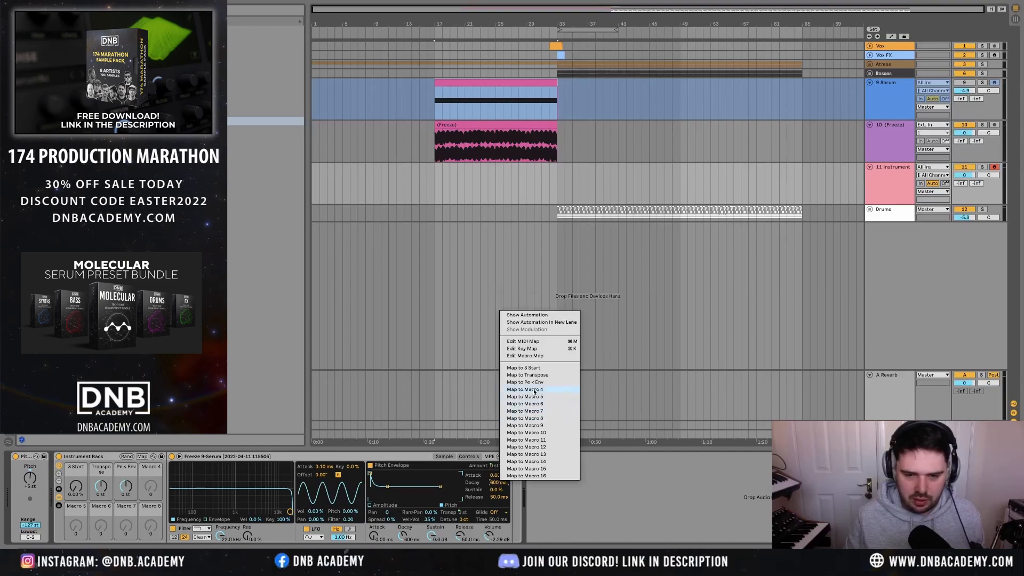
{"action": "left_click", "coordinate": [535, 390]}
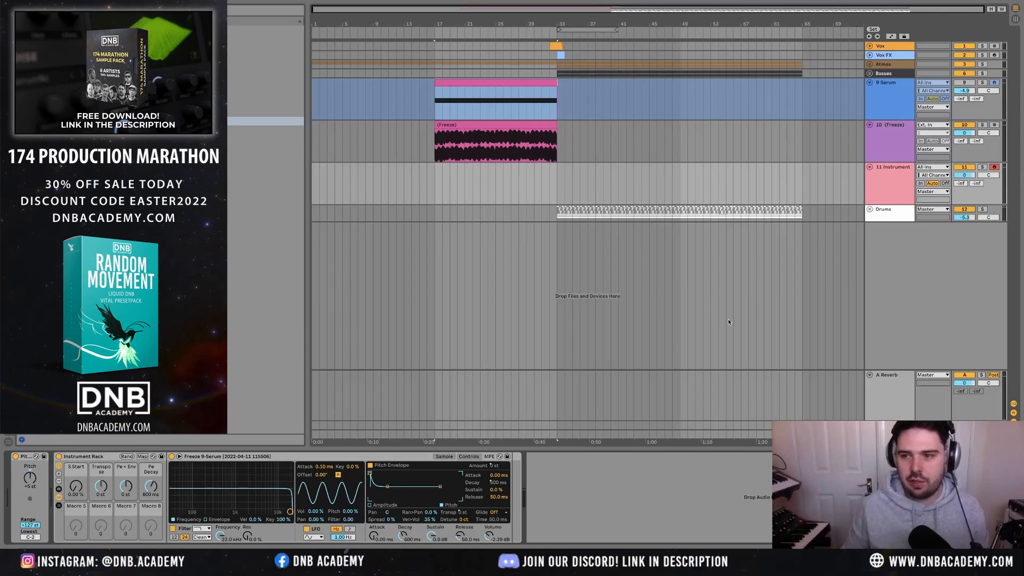
- Insert a new MIDI track below the 11 Instrument track and load Operator onto it
{"action": "left_click", "coordinate": [888, 186]}
{"action": "key", "text": "ctrl+shift+t"}
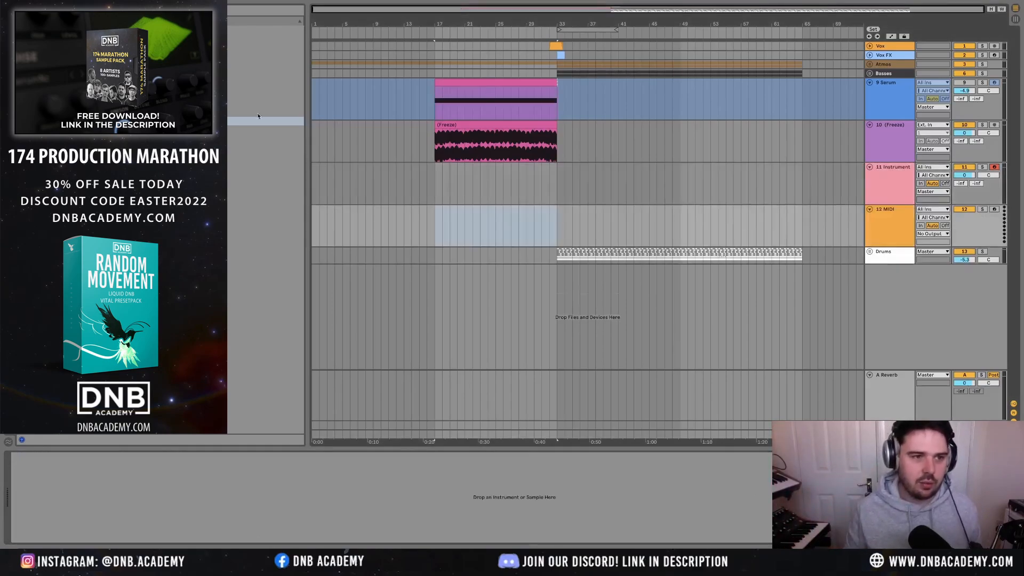
{"action": "left_click", "coordinate": [40, 48]}
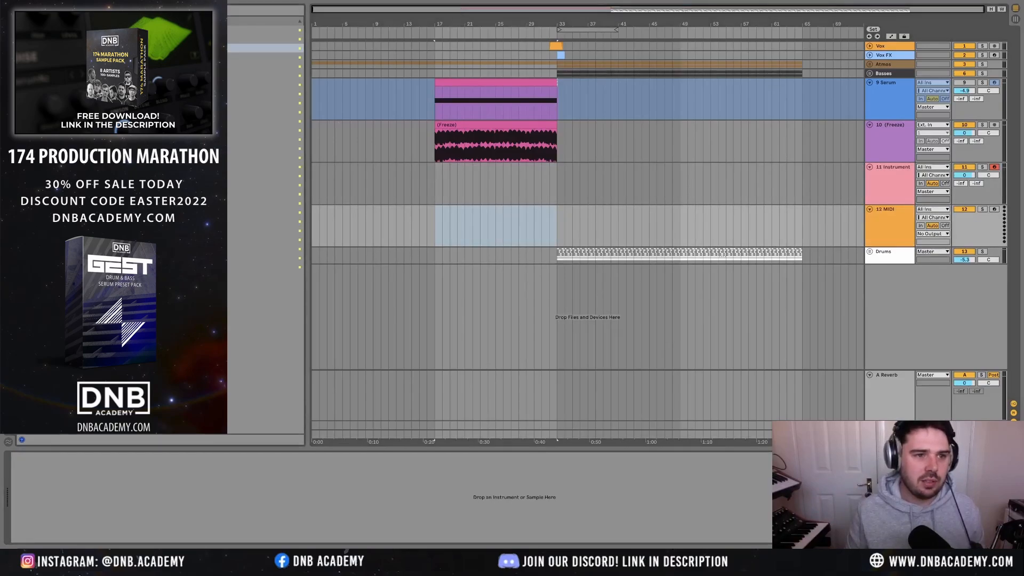
{"action": "left_click_drag", "start_coordinate": [133, 39], "coordinate": [199, 476]}
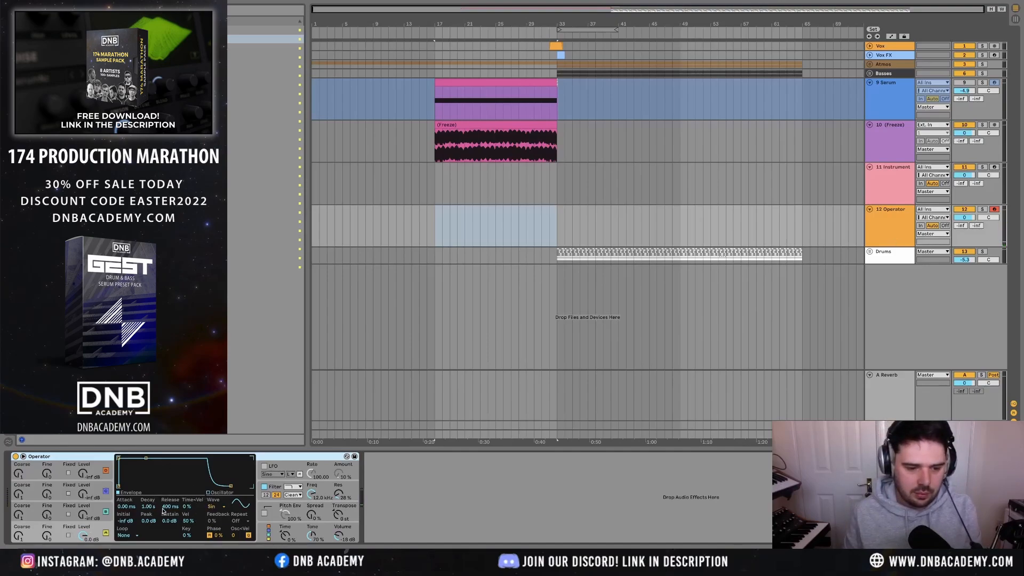
- Enable Operator's pitch envelope, raise the transpose to about +45 st and set the pitch envelope decay to about 487 ms
{"action": "left_click", "coordinate": [279, 508]}
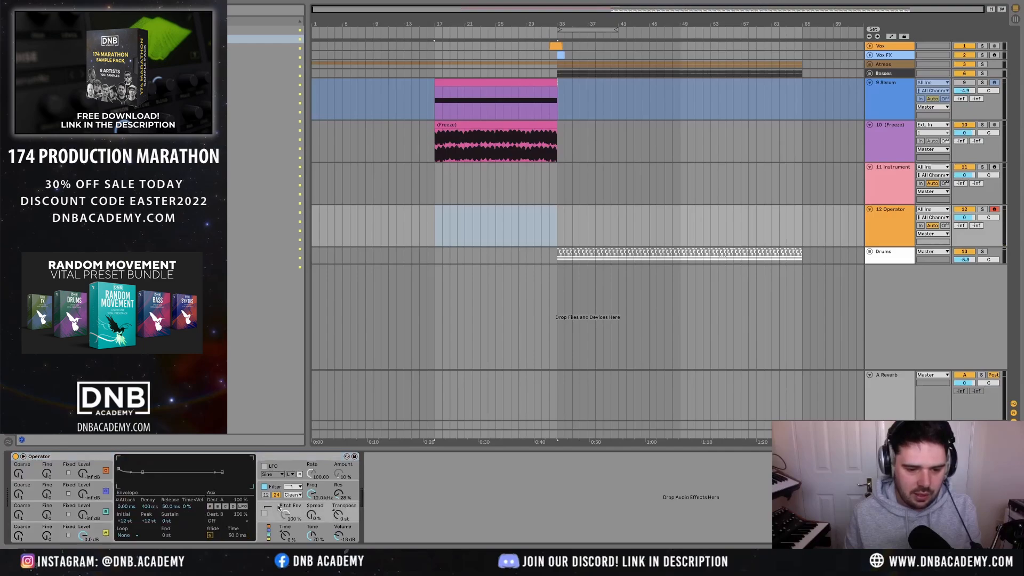
{"action": "left_click", "coordinate": [264, 513]}
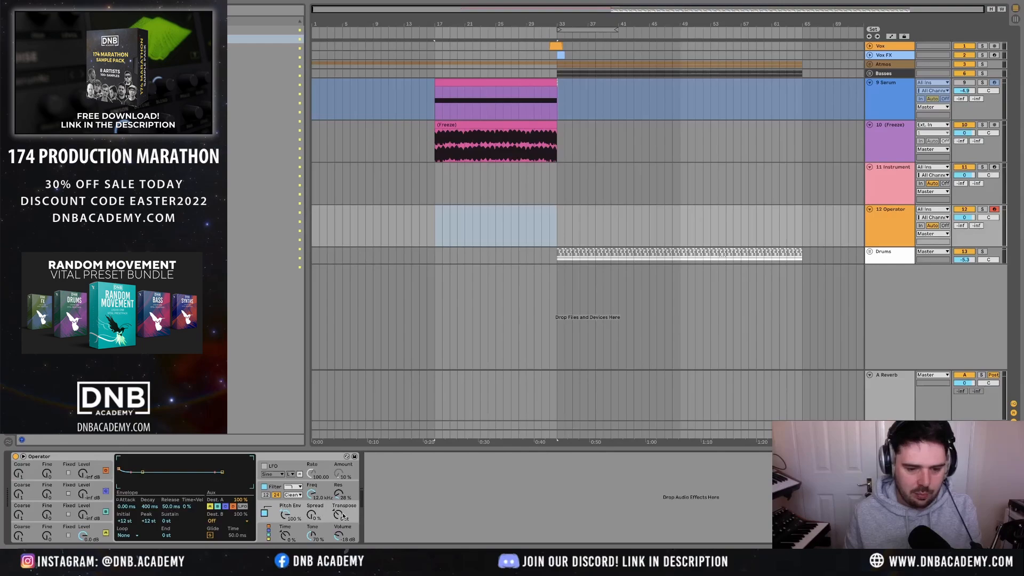
{"action": "left_click_drag", "start_coordinate": [343, 515], "coordinate": [343, 485]}
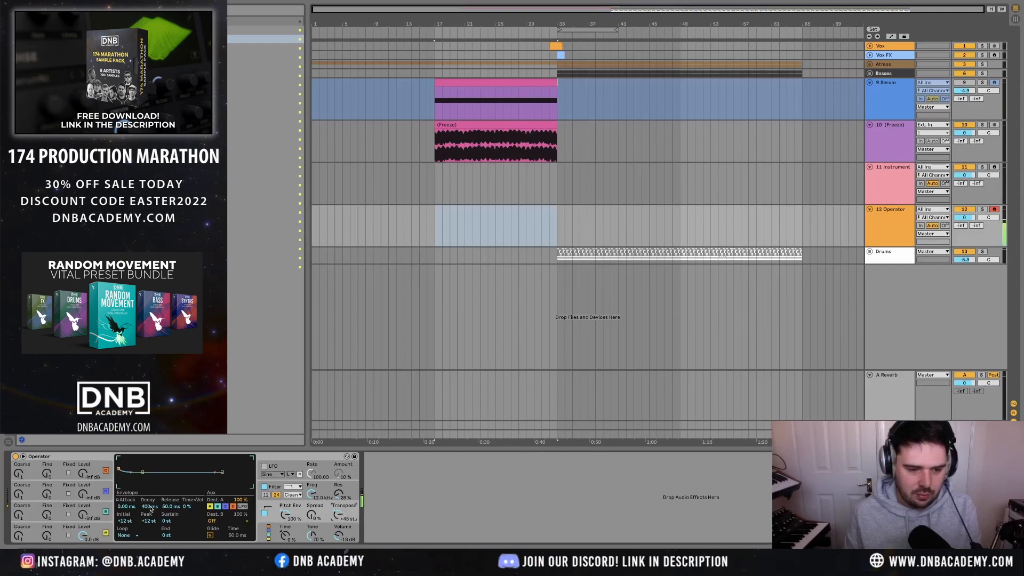
{"action": "left_click_drag", "start_coordinate": [151, 508], "coordinate": [151, 520]}
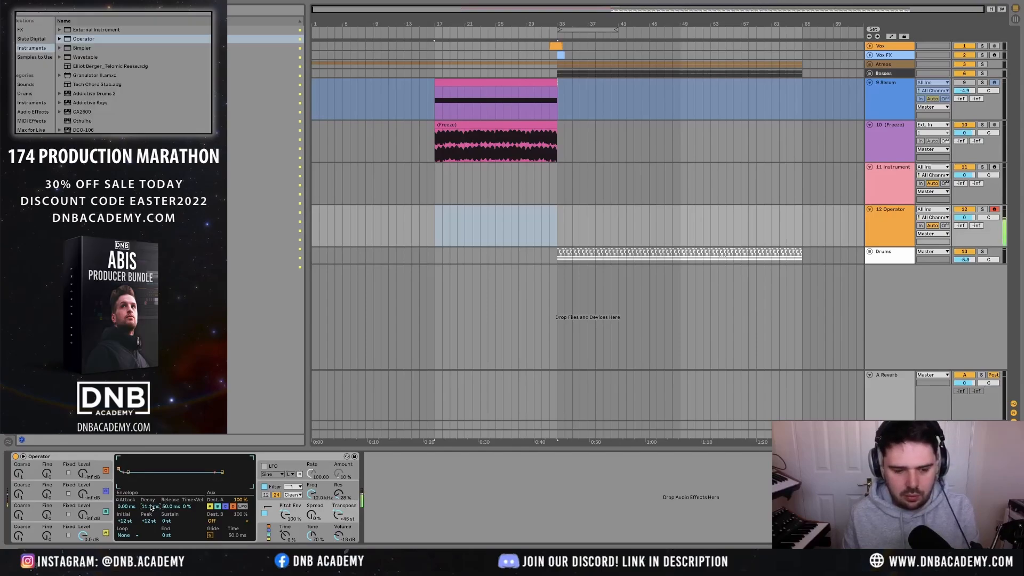
{"action": "left_click_drag", "start_coordinate": [150, 506], "coordinate": [150, 488]}
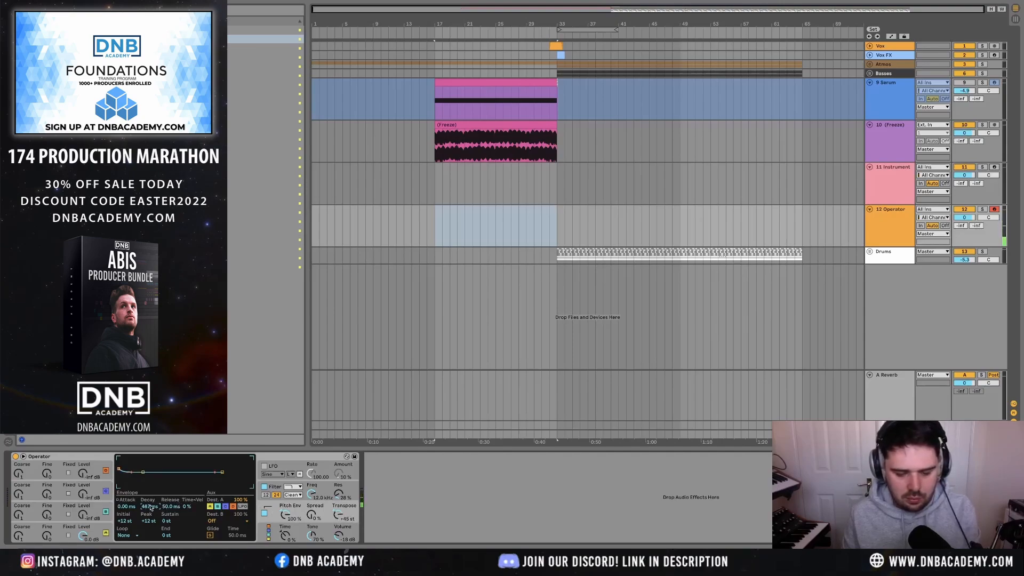
- Set oscillator A's coarse tuning to 0.5 and shape its amplitude envelope with a 1.16 s decay and -inf sustain
{"action": "left_click_drag", "start_coordinate": [28, 538], "coordinate": [29, 541]}
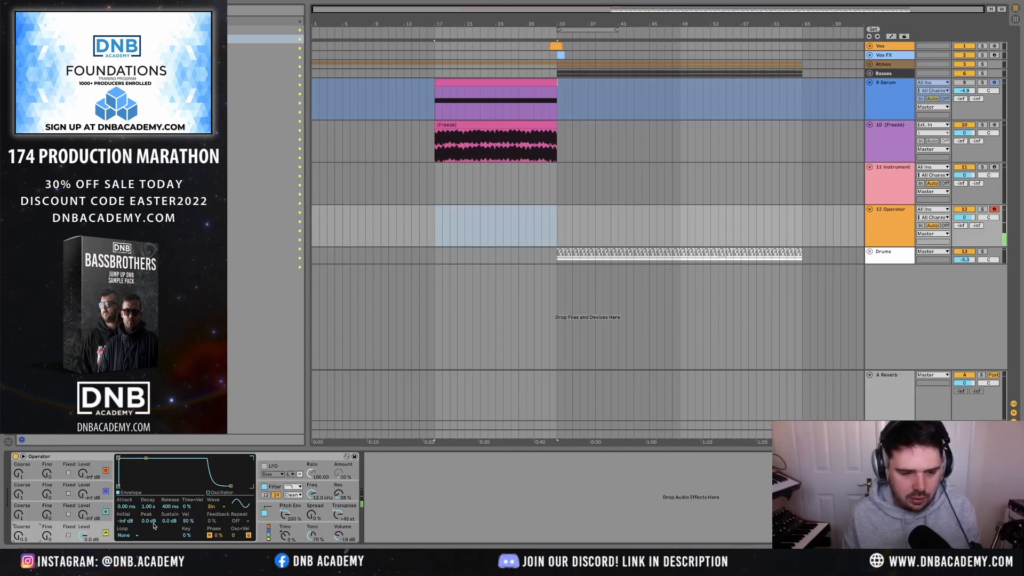
{"action": "left_click_drag", "start_coordinate": [150, 507], "coordinate": [150, 519]}
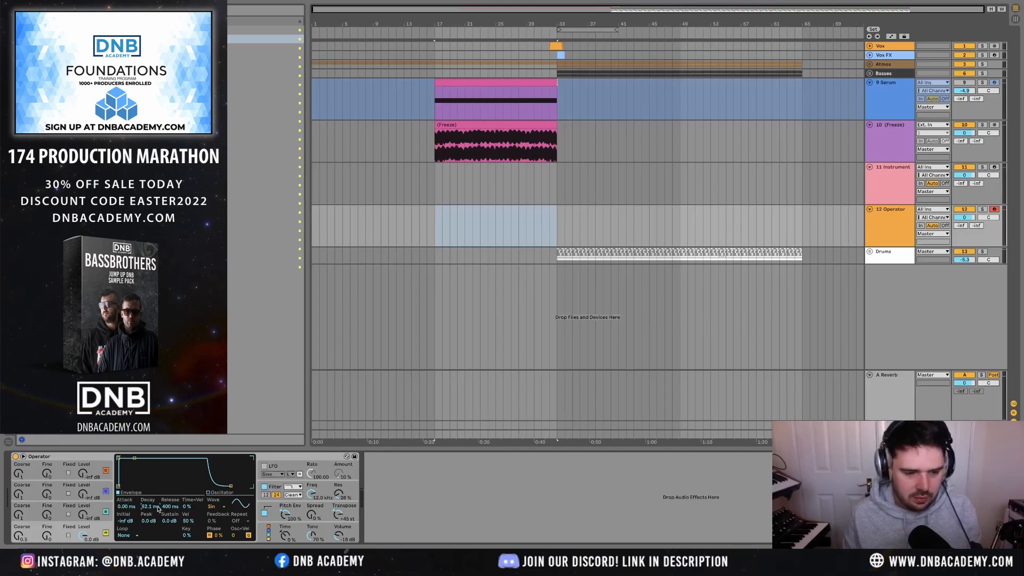
{"action": "left_click_drag", "start_coordinate": [134, 457], "coordinate": [147, 486]}
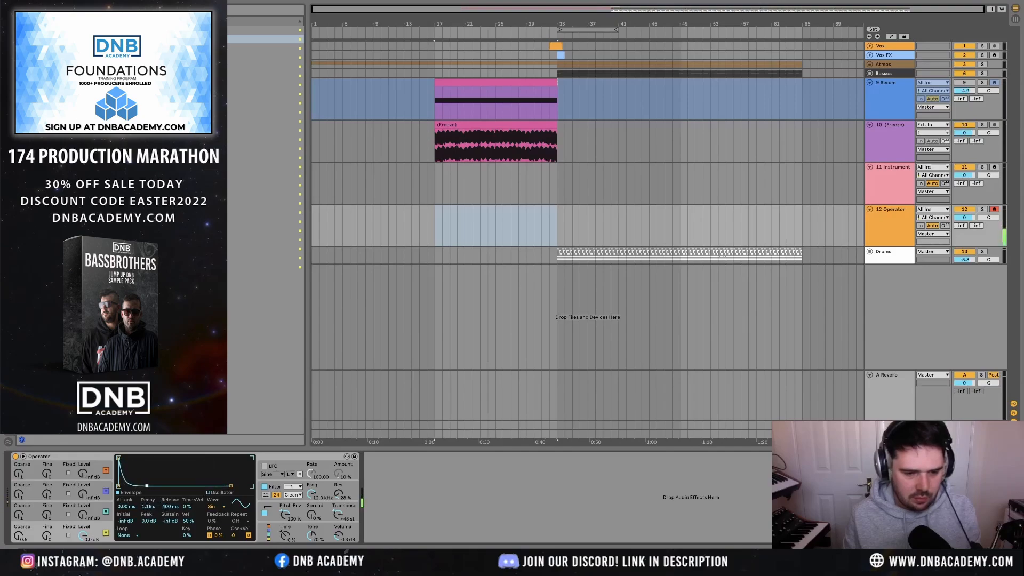
- Set Operator's pitch envelope initial and peak levels to +48 st and shorten its decay to about 80 ms
{"action": "left_click", "coordinate": [335, 516]}
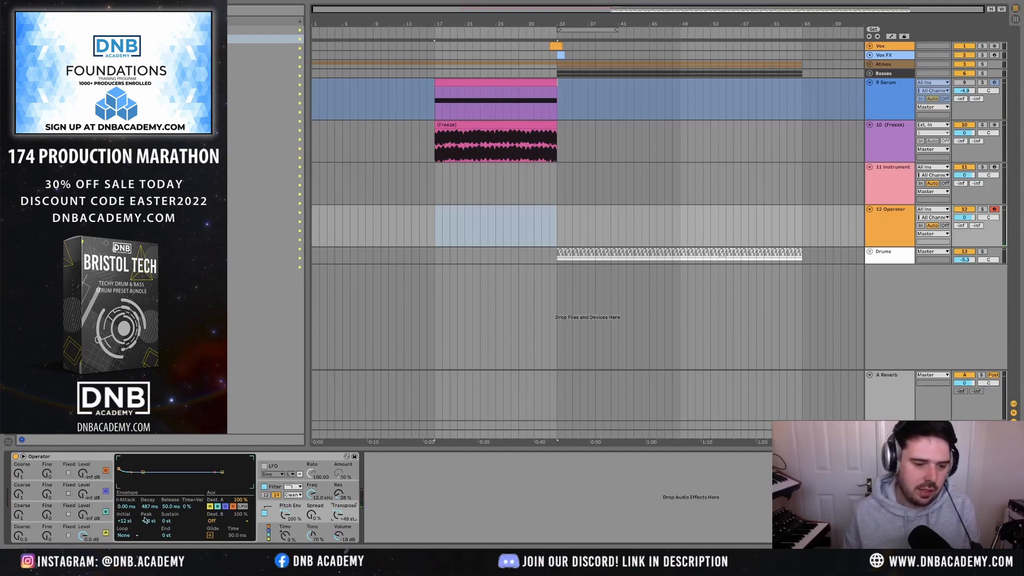
{"action": "left_click_drag", "start_coordinate": [150, 507], "coordinate": [150, 516]}
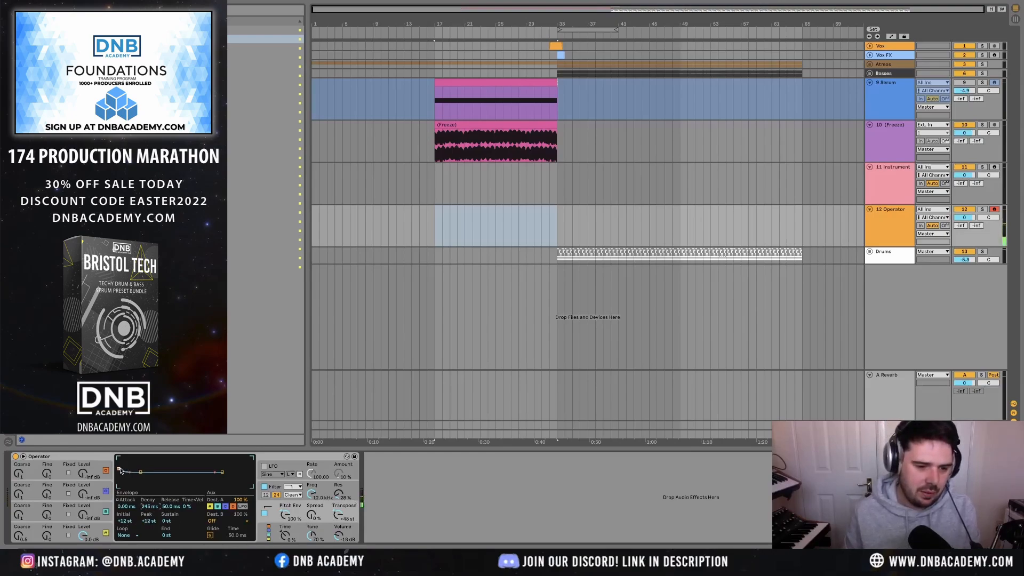
{"action": "left_click_drag", "start_coordinate": [119, 469], "coordinate": [119, 458]}
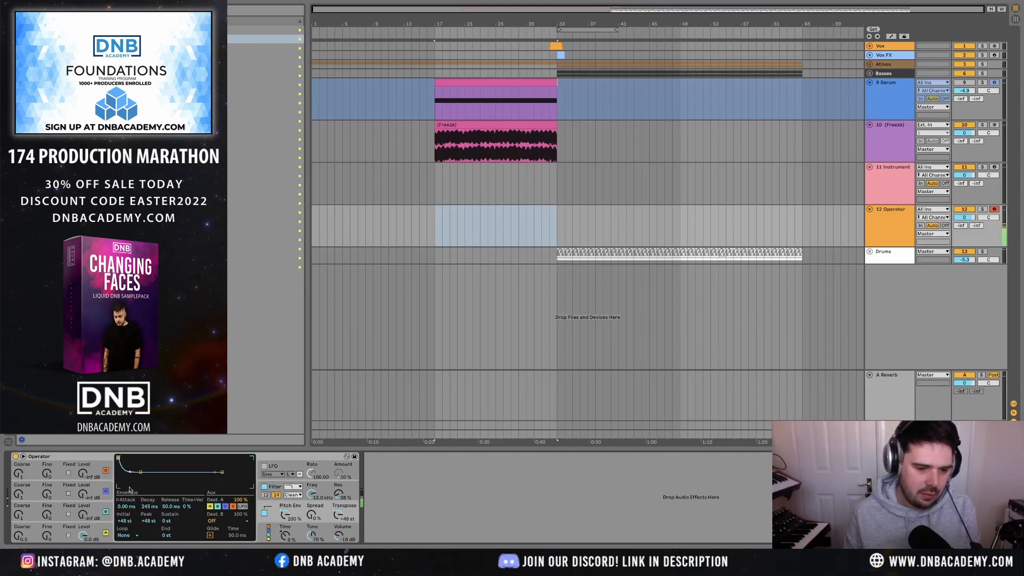
{"action": "mouse_move", "coordinate": [148, 507]}
{"action": "left_mouse_down"}
{"action": "mouse_move", "coordinate": [148, 520]}
{"action": "mouse_move", "coordinate": [150, 508]}
{"action": "left_mouse_up"}
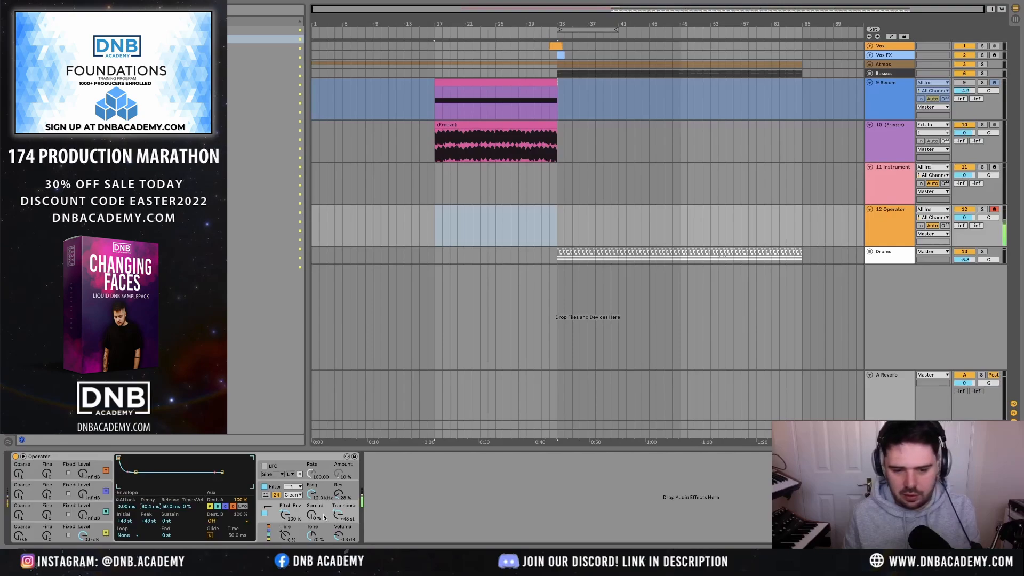
- Raise Operator's output volume to about -8 dB and select the 12 Operator track
{"action": "left_click_drag", "start_coordinate": [340, 535], "coordinate": [339, 532]}
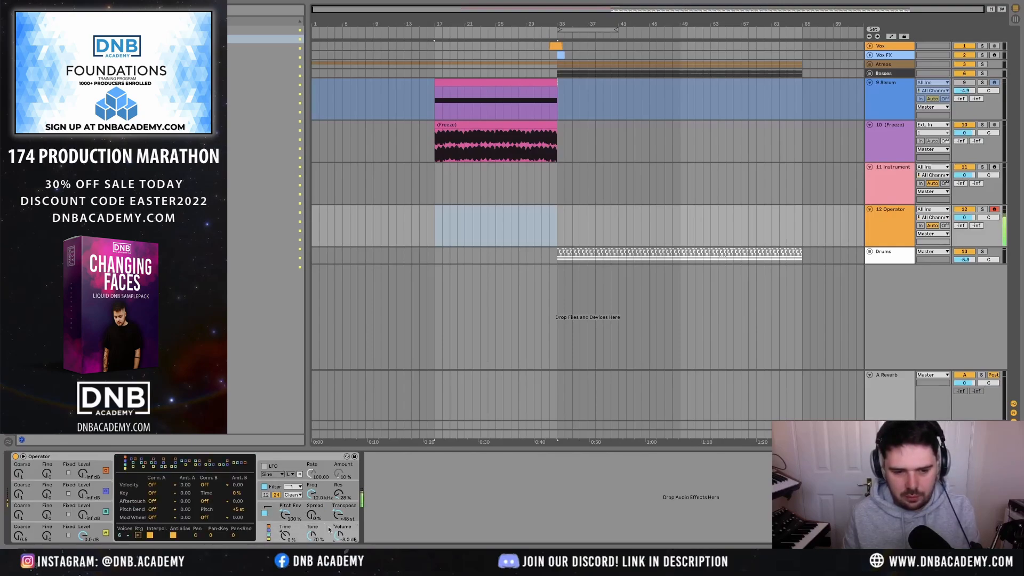
{"action": "left_click", "coordinate": [895, 221]}
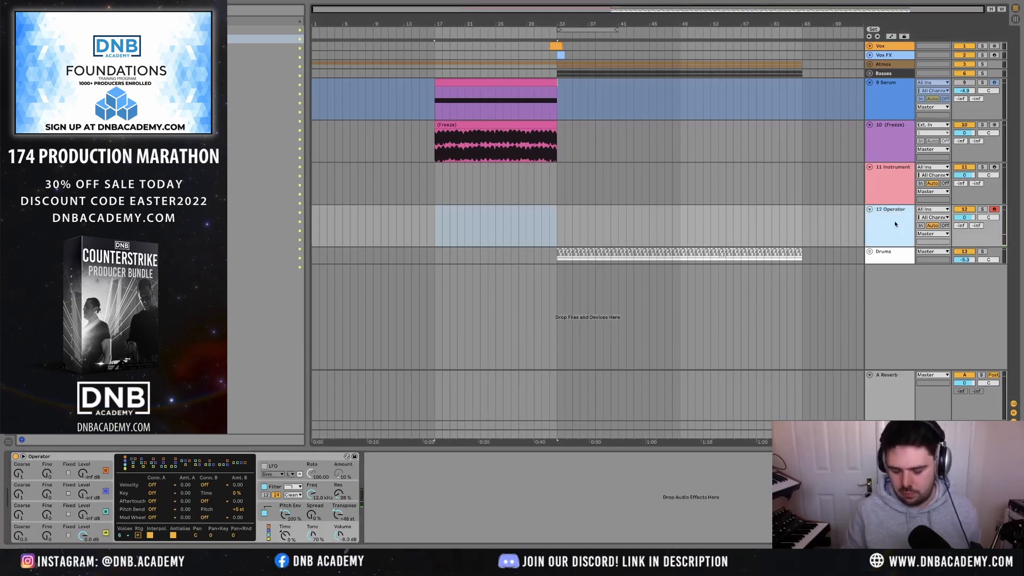
- Delete the 12 Operator track and arm the 11 Instrument track for recording
{"action": "key", "text": "Delete"}
{"action": "left_click", "coordinate": [889, 187]}
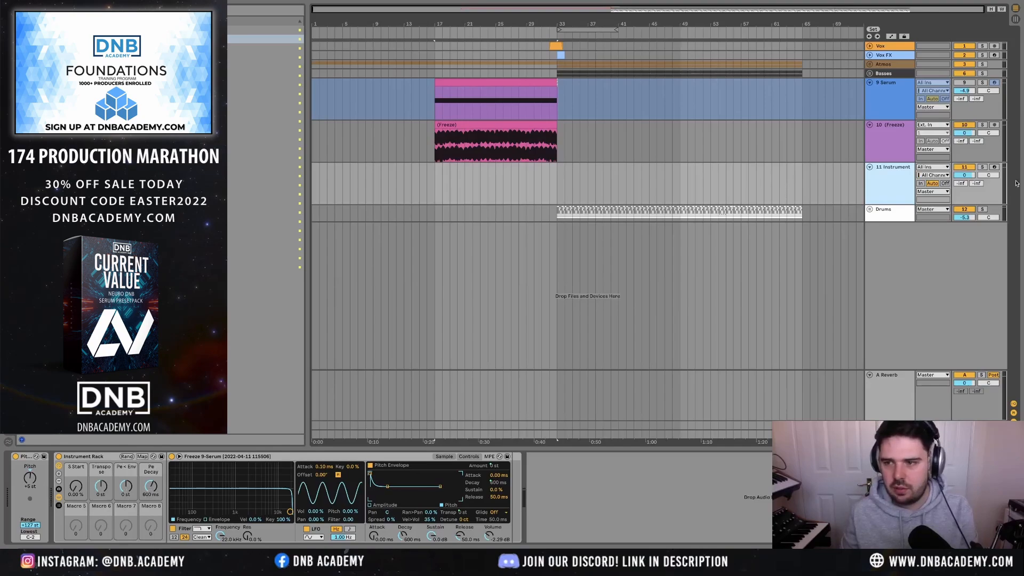
{"action": "left_click", "coordinate": [994, 167]}
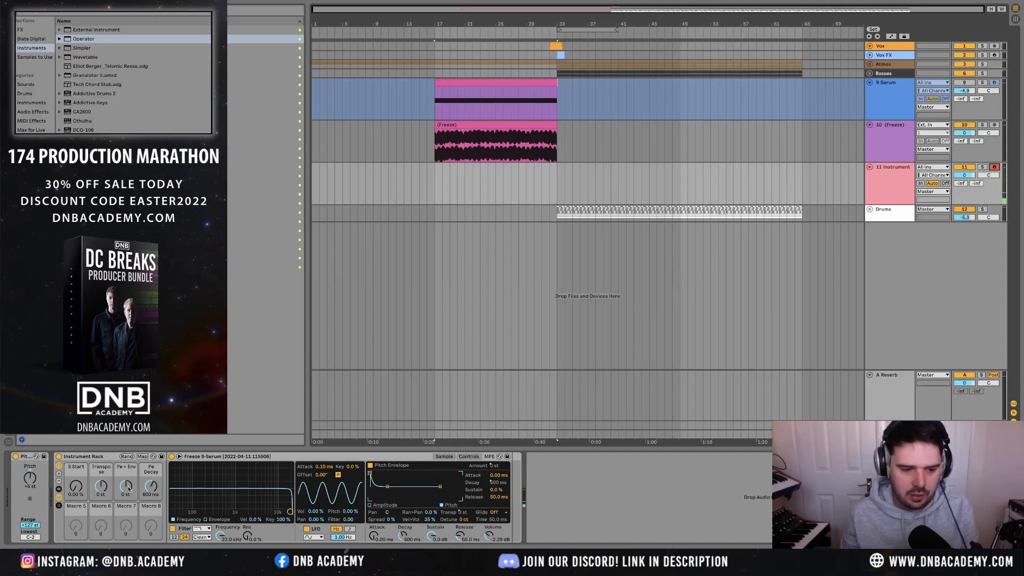
- Set Simpler's glide mode to Portamento with a glide time of about 132 ms and return to its sample display
{"action": "left_click_drag", "start_coordinate": [127, 487], "coordinate": [127, 437]}
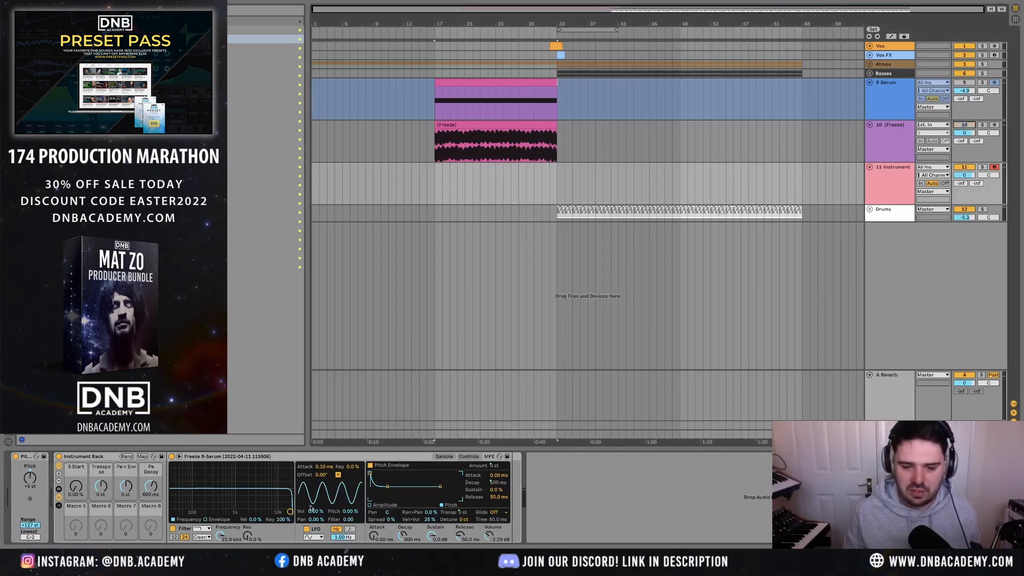
{"action": "left_click", "coordinate": [495, 512]}
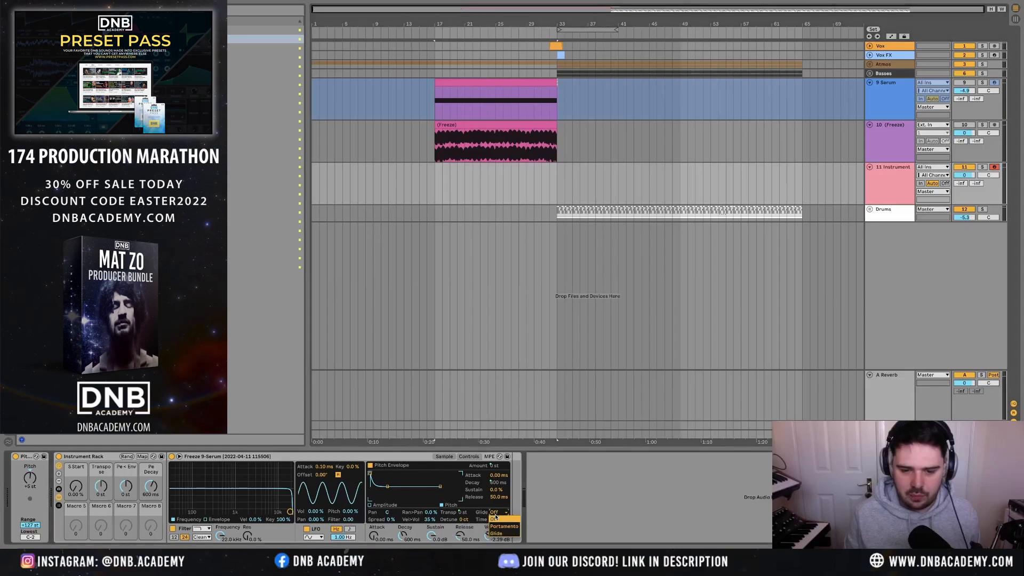
{"action": "left_click", "coordinate": [504, 526]}
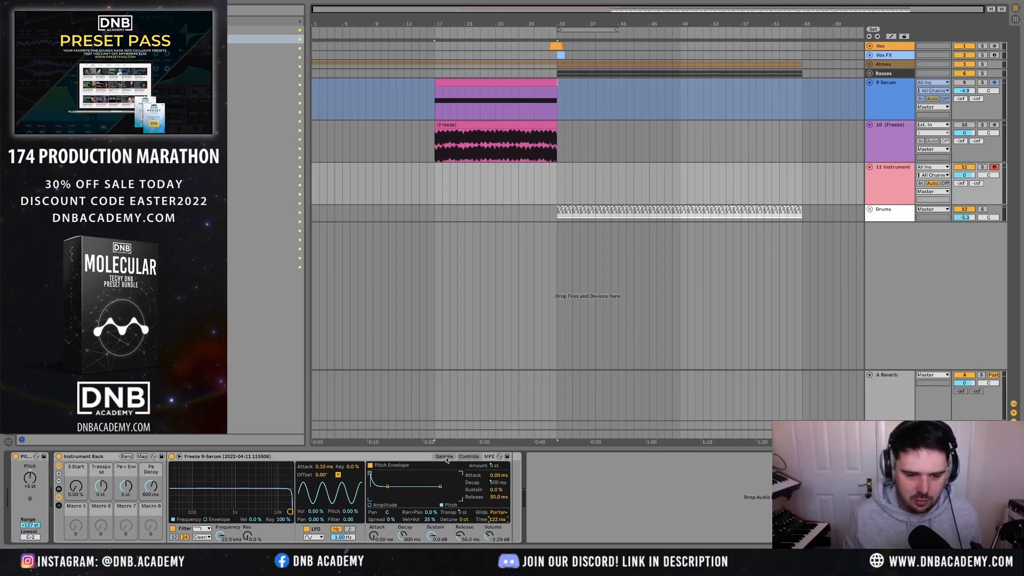
{"action": "left_click", "coordinate": [445, 457]}
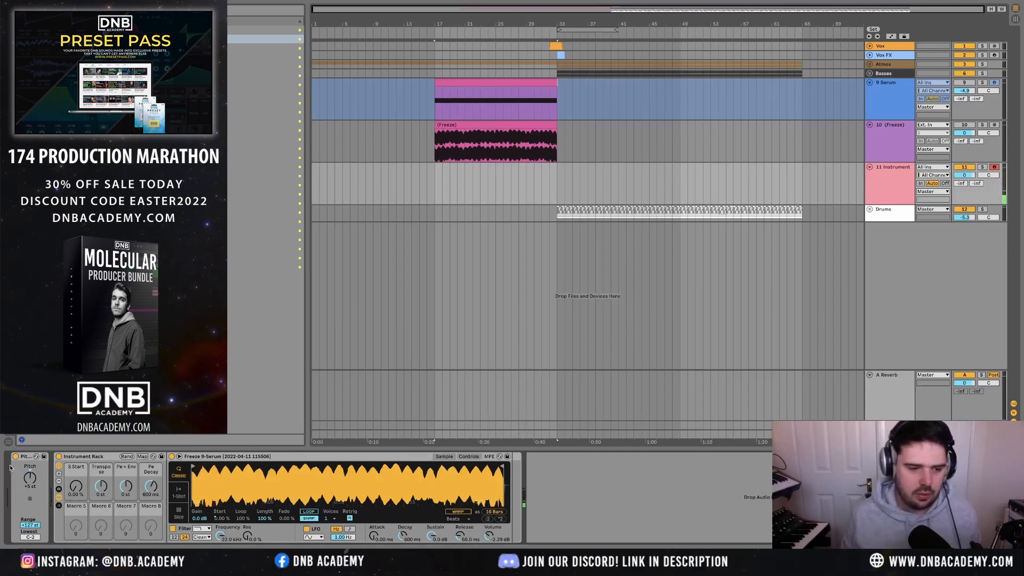
- Unfold the Basses group and open the Sub clip at bar 33 to examine its notes
{"action": "left_click", "coordinate": [561, 189]}
{"action": "scroll", "coordinate": [662, 190], "scroll_direction": "up", "scroll_amount": 3}
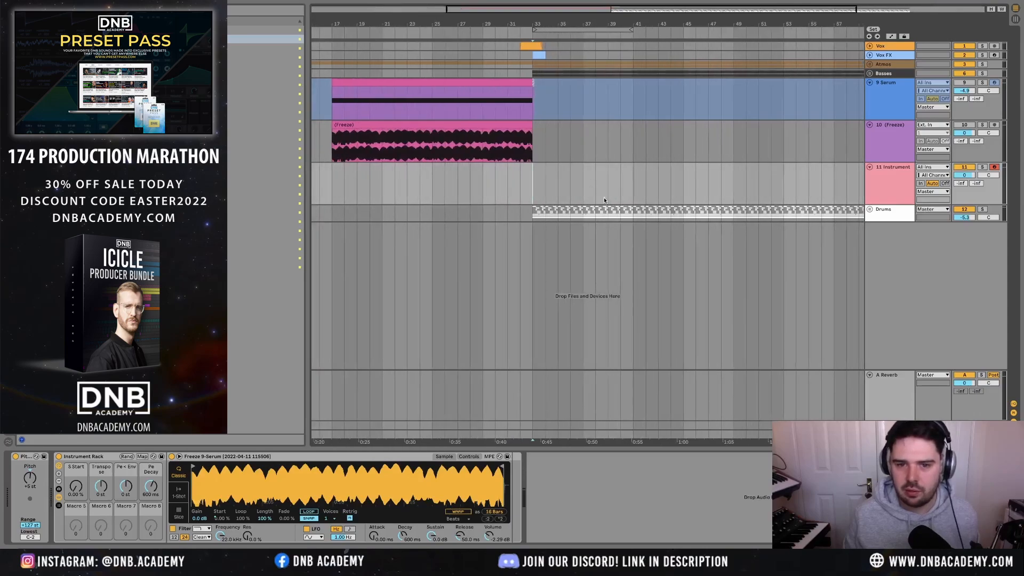
{"action": "left_click", "coordinate": [870, 74]}
{"action": "scroll", "coordinate": [578, 270], "scroll_direction": "up", "scroll_amount": 4}
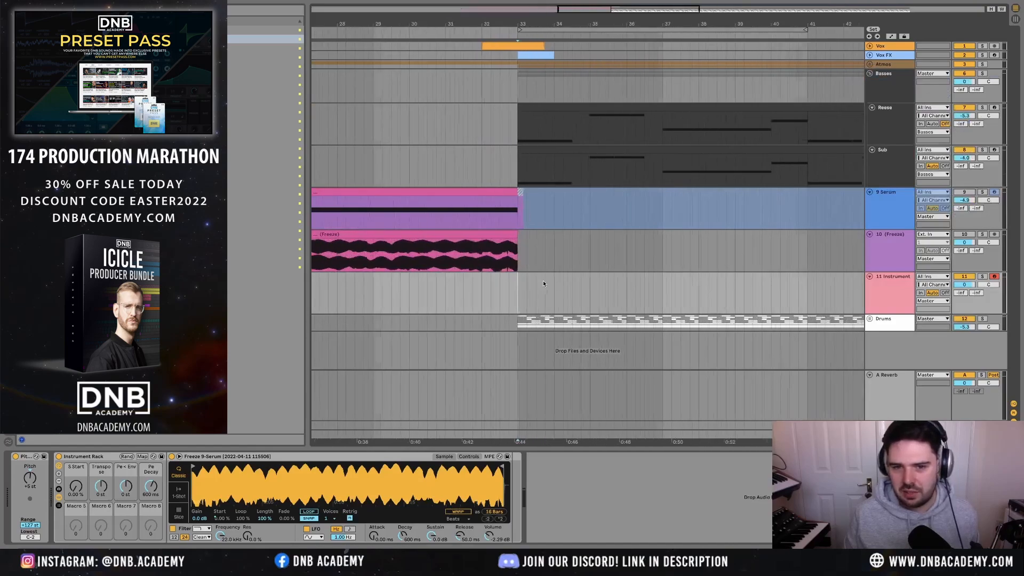
{"action": "scroll", "coordinate": [629, 287], "scroll_direction": "right", "scroll_amount": 3}
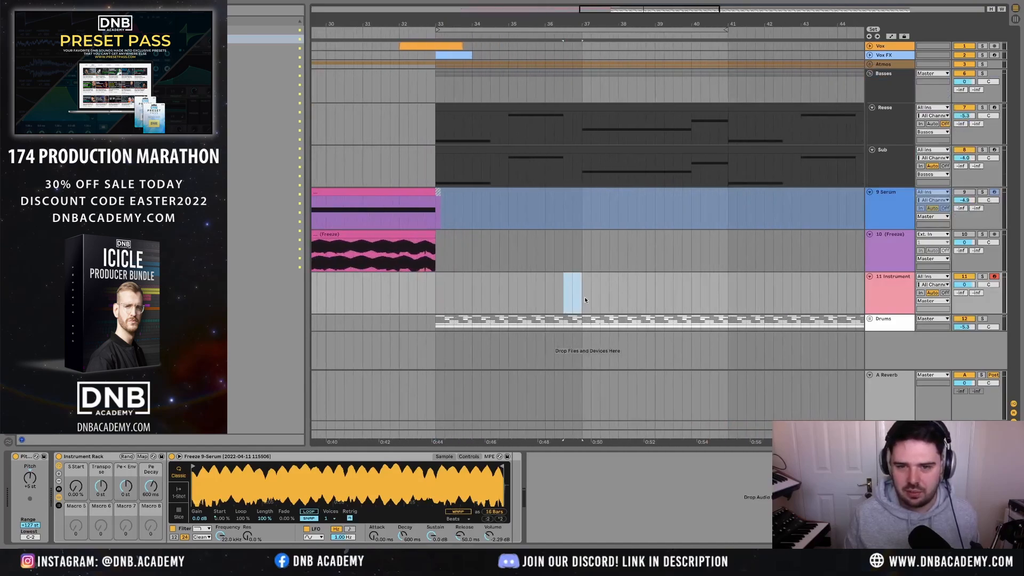
{"action": "left_click", "coordinate": [542, 147]}
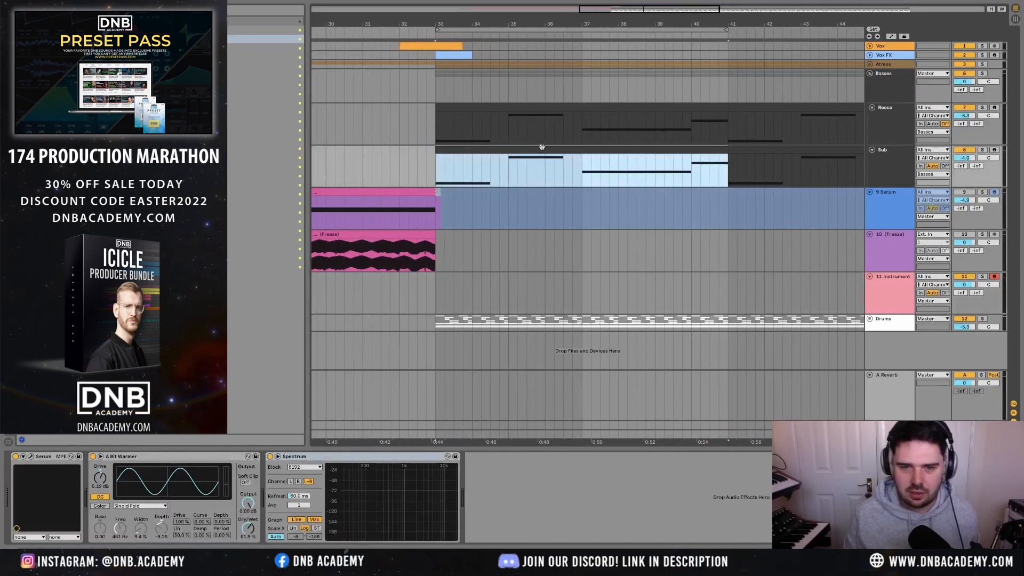
{"action": "double_click", "coordinate": [577, 150]}
{"action": "scroll", "coordinate": [629, 141], "scroll_direction": "down", "scroll_amount": 5}
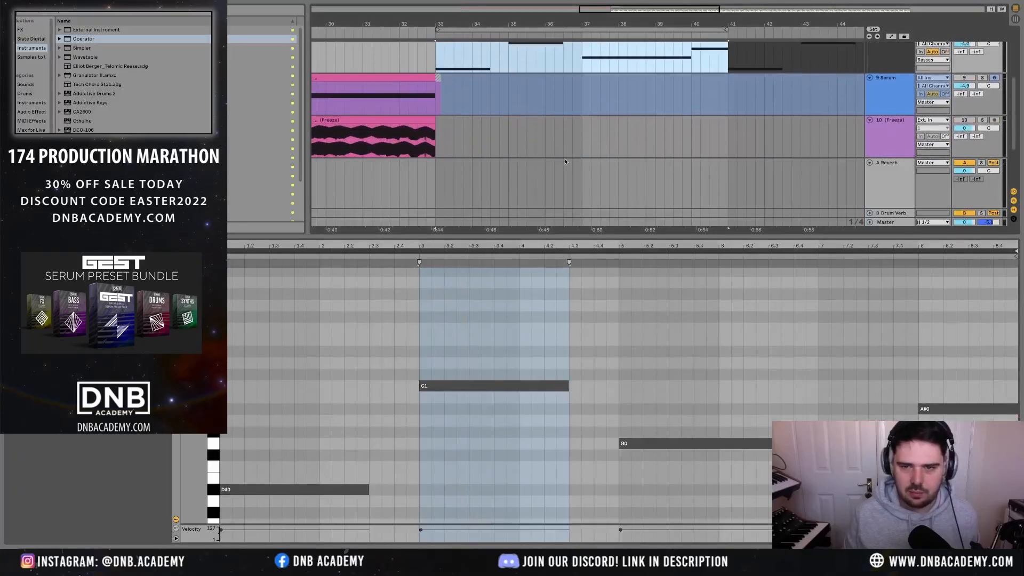
- Insert a half-bar MIDI clip on the 11 Instrument track just before bar 37 and set its adaptive grid to Narrow
{"action": "left_click", "coordinate": [567, 101]}
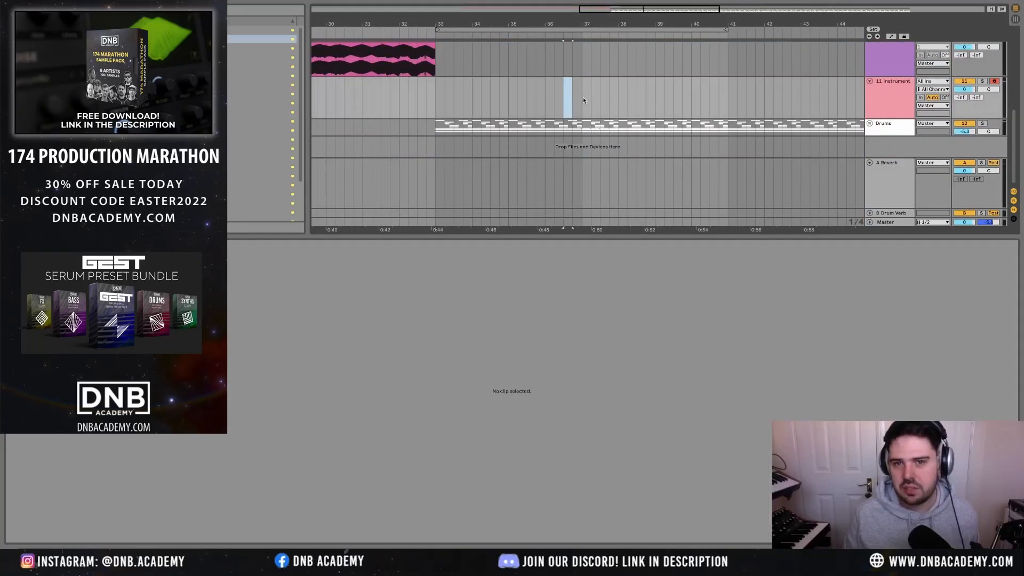
{"action": "left_click", "coordinate": [966, 553]}
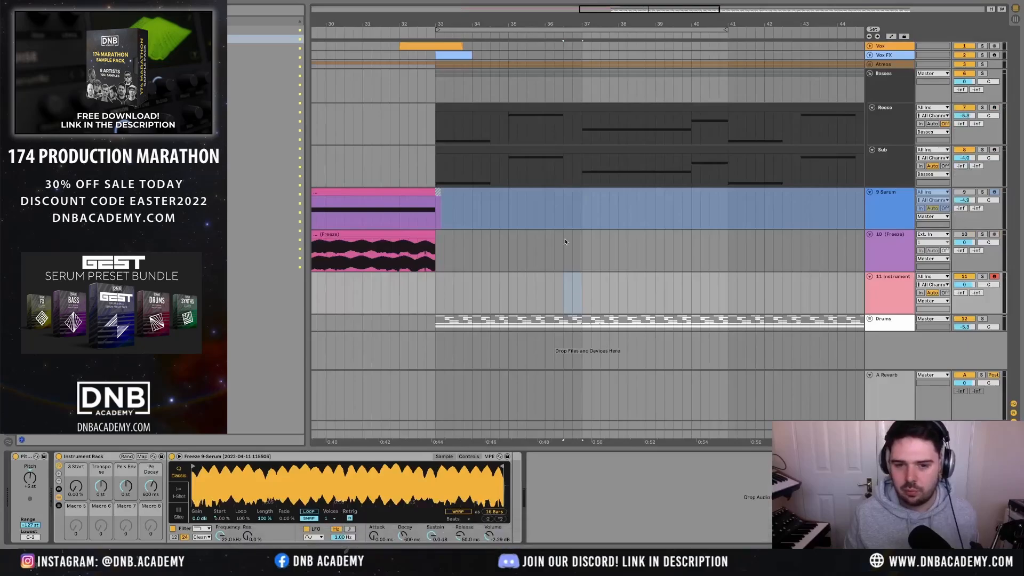
{"action": "key", "text": "ctrl+shift+m"}
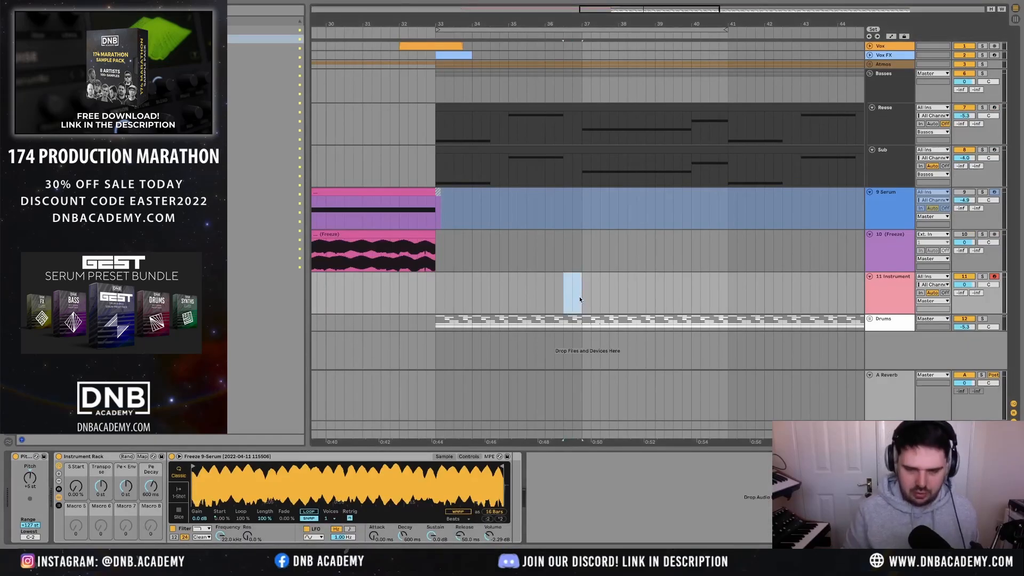
{"action": "double_click", "coordinate": [579, 296]}
{"action": "right_click", "coordinate": [267, 401]}
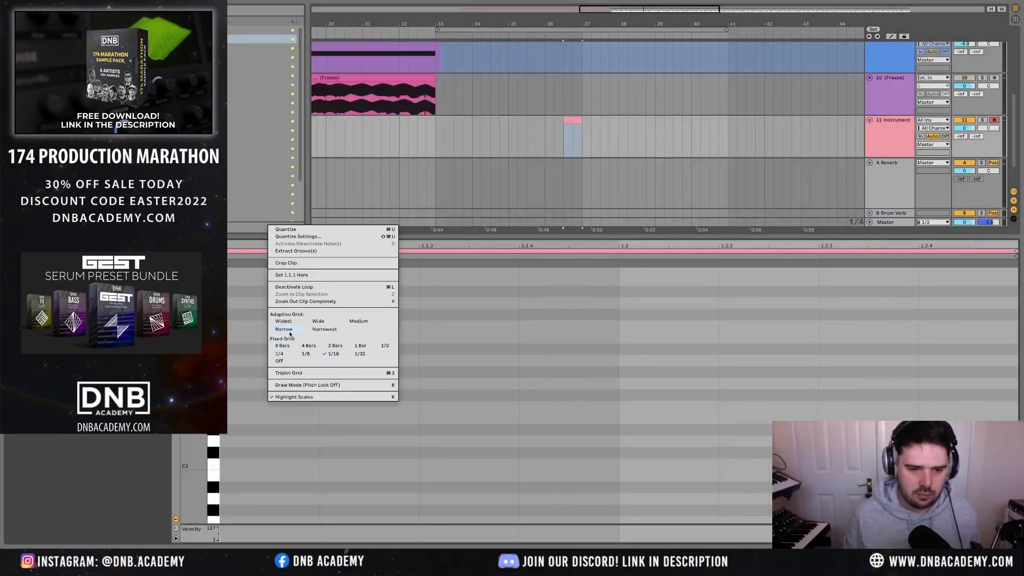
{"action": "left_click", "coordinate": [289, 331]}
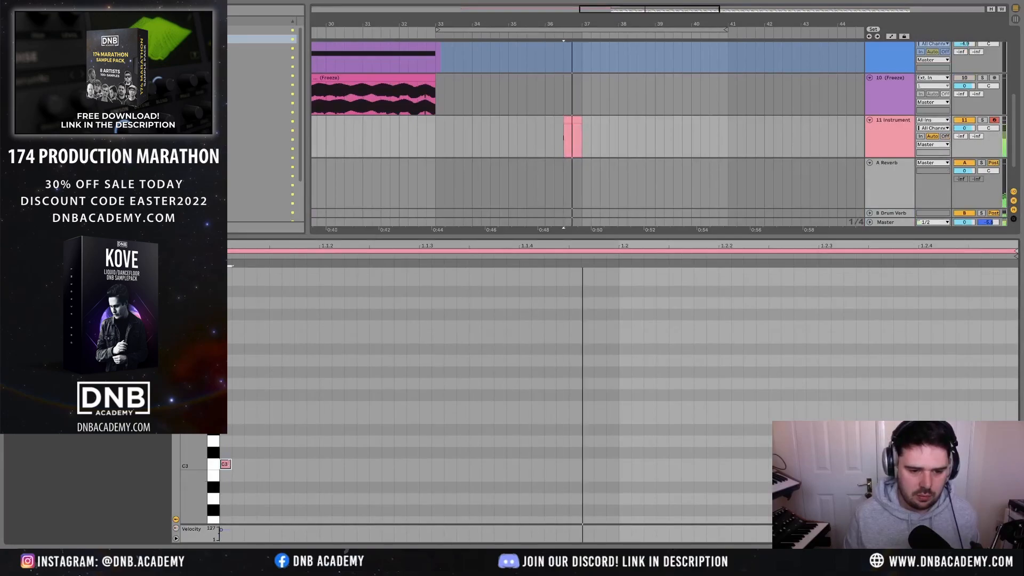
- Program consecutive C3, C4 and C3 notes in the clip, the first two three sixteenths long, and play them back
{"action": "left_click_drag", "start_coordinate": [224, 464], "coordinate": [519, 464]}
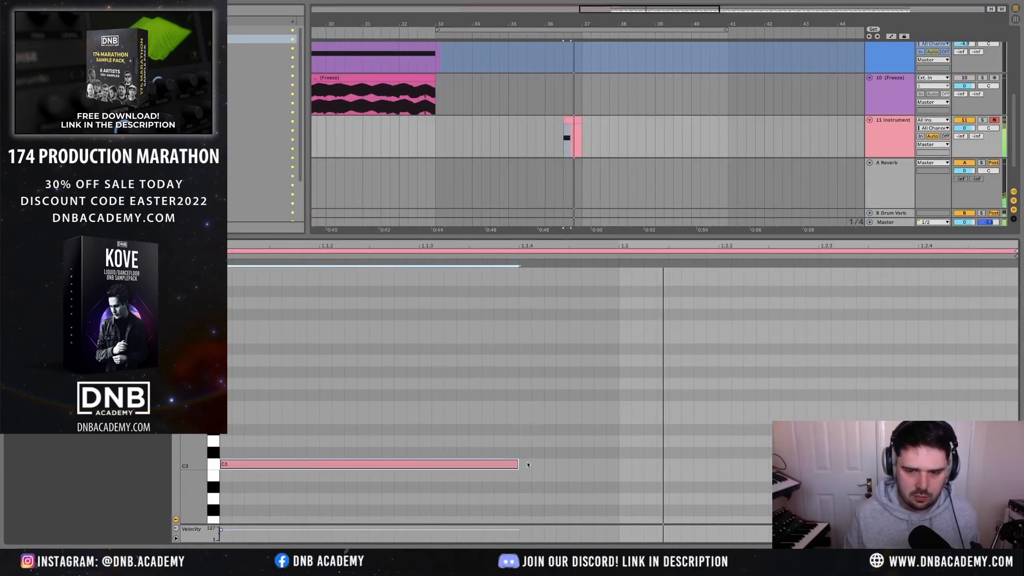
{"action": "key", "text": "ctrl+d"}
{"action": "key", "text": "shift+Up"}
{"action": "key", "text": "ctrl+d"}
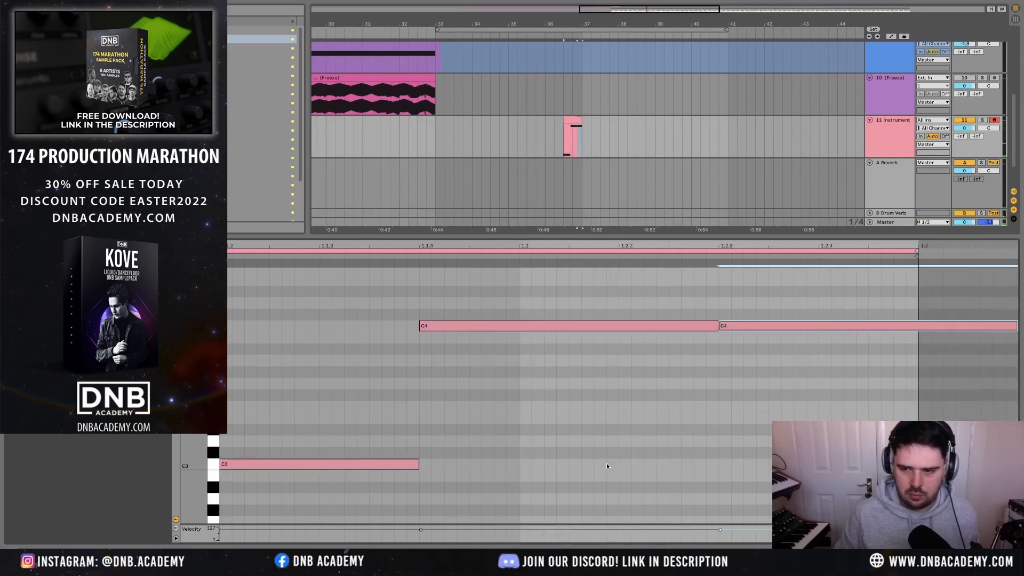
{"action": "key", "text": "shift+Down"}
{"action": "key", "text": "space"}
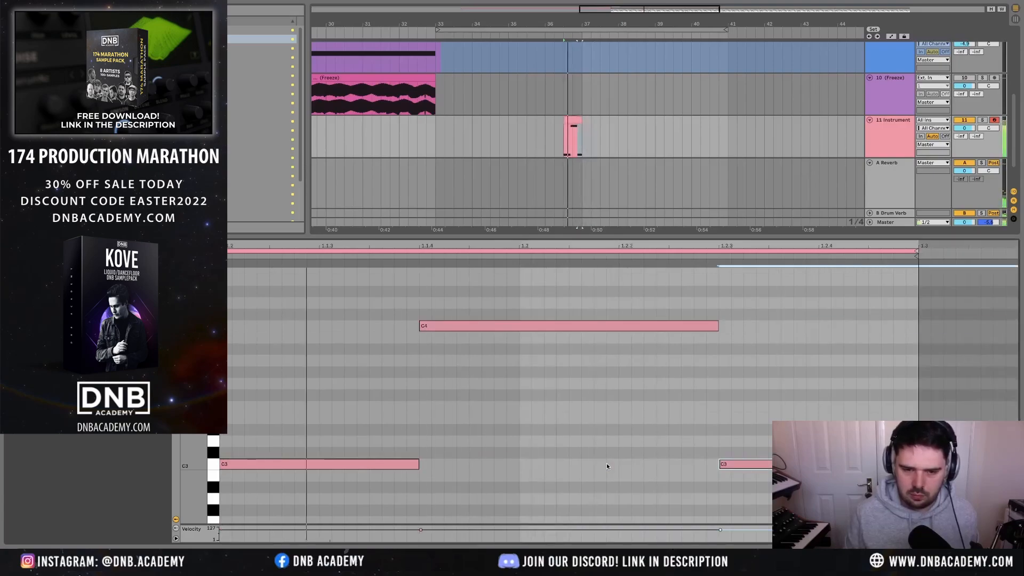
- Clear the Sub part in the last beat before bar 41
{"action": "key", "text": "shift+Tab"}
{"action": "scroll", "coordinate": [700, 204], "scroll_direction": "down", "scroll_amount": 3}
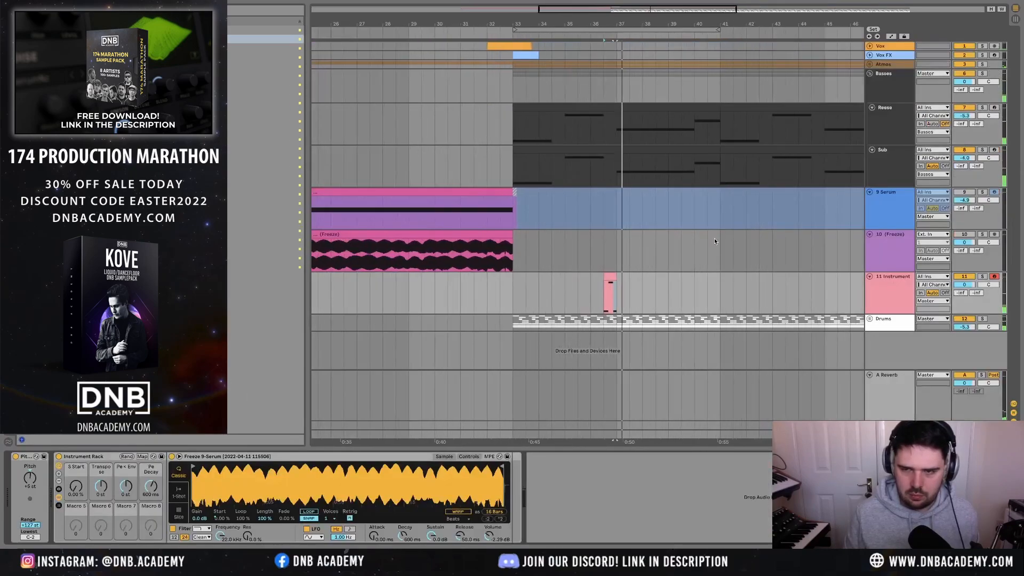
{"action": "left_click_drag", "start_coordinate": [713, 238], "coordinate": [627, 177]}
{"action": "left_click", "coordinate": [626, 182]}
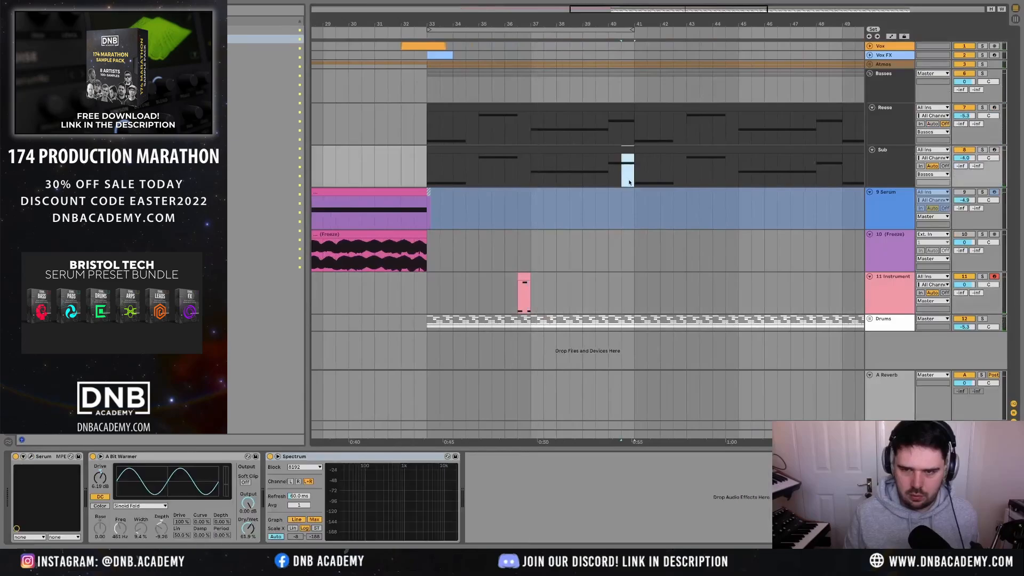
{"action": "scroll", "coordinate": [634, 177], "scroll_direction": "up", "scroll_amount": 4}
{"action": "left_click_drag", "start_coordinate": [644, 180], "coordinate": [654, 180]}
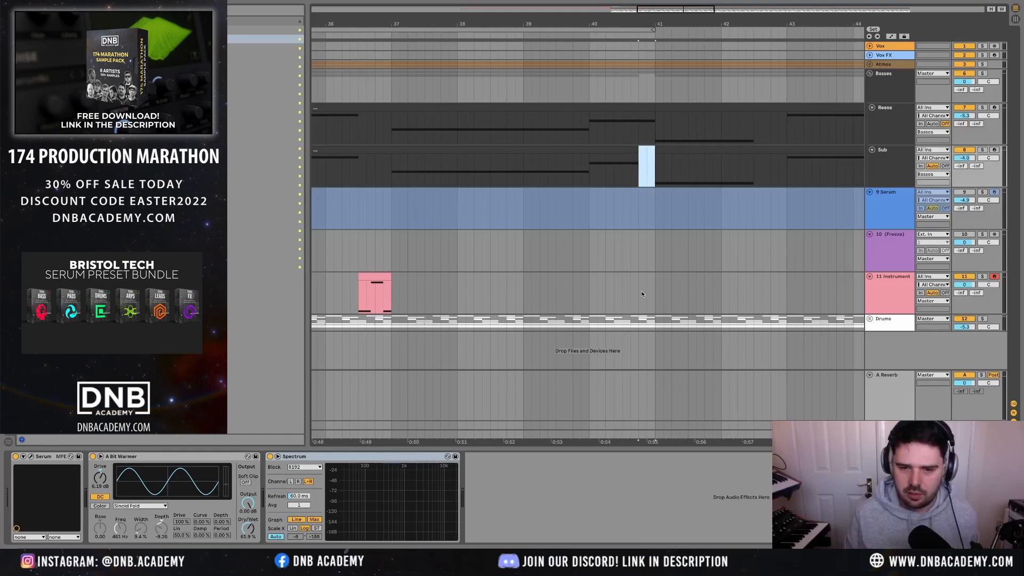
- Insert a one-beat MIDI clip on 11 Instrument before bar 41 containing an A#3 eighth note followed by A#2, and audition it
{"action": "left_click", "coordinate": [366, 275]}
{"action": "left_click_drag", "start_coordinate": [638, 292], "coordinate": [654, 292]}
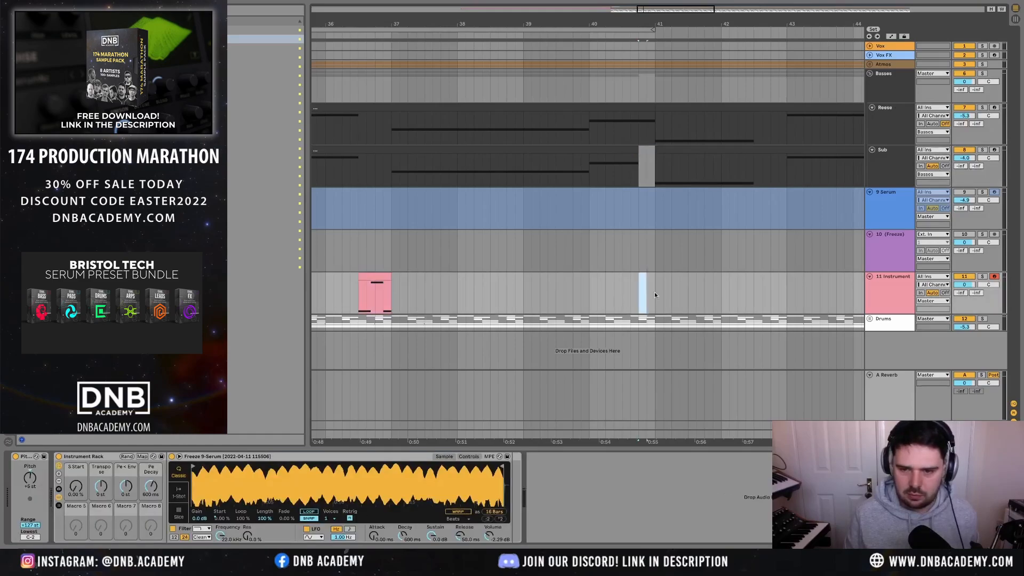
{"action": "key", "text": "ctrl+shift+m"}
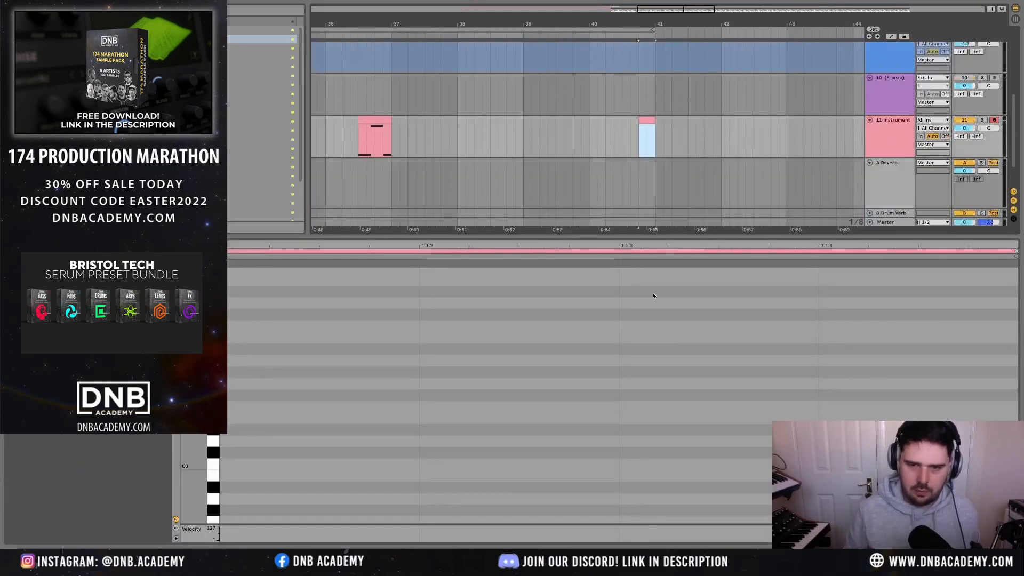
{"action": "left_click", "coordinate": [259, 347]}
{"action": "left_click_drag", "start_coordinate": [419, 349], "coordinate": [617, 350]}
{"action": "key", "text": "ctrl+d"}
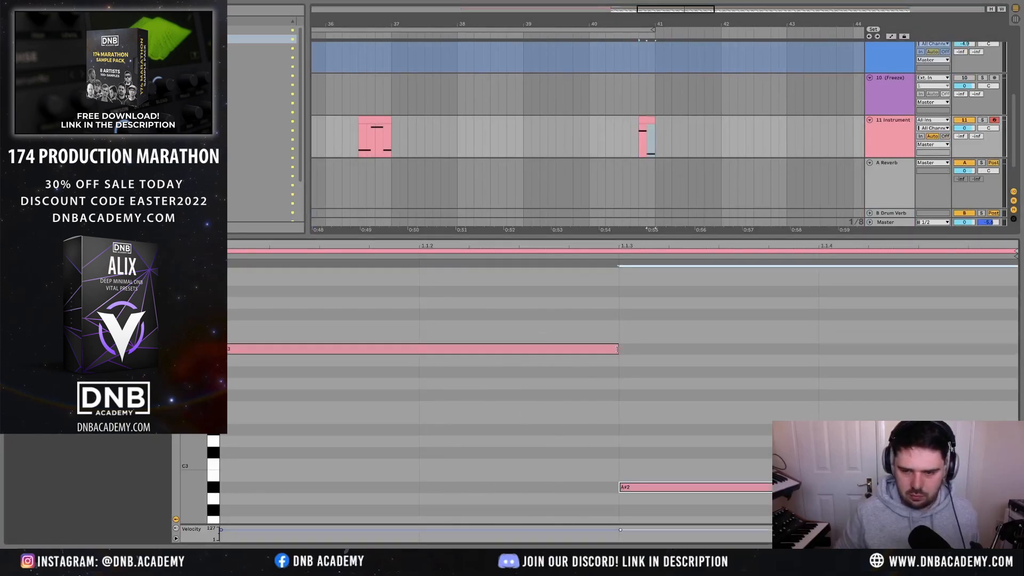
{"action": "key", "text": "shift+Down"}
{"action": "key", "text": "space"}
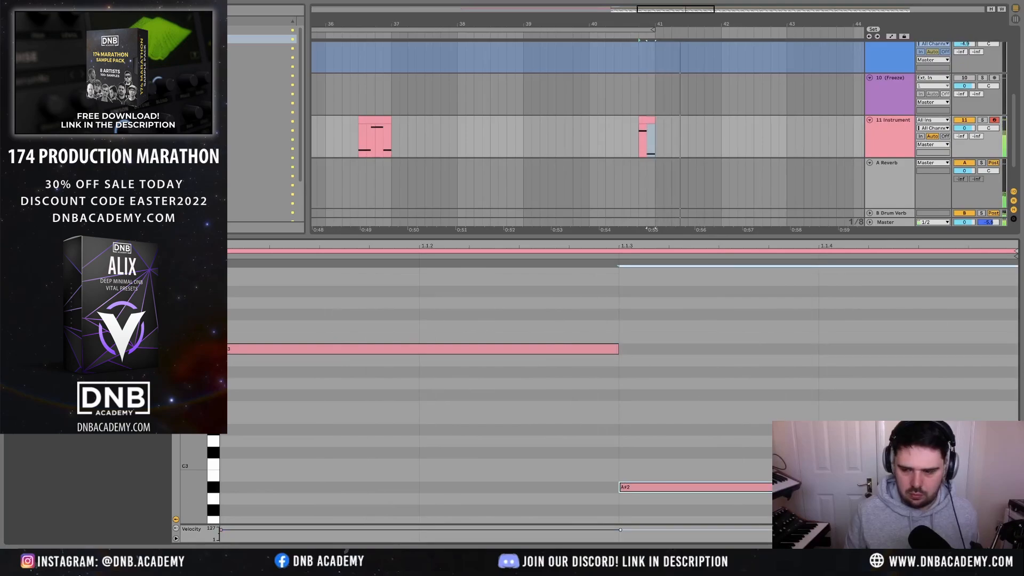
- Play the section around bar 40 and duplicate bars 33 to 41 of the 11 Instrument track into the following eight bars
{"action": "key", "text": "shift+Tab"}
{"action": "scroll", "coordinate": [687, 293], "scroll_direction": "down", "scroll_amount": 3}
{"action": "left_click", "coordinate": [596, 305]}
{"action": "key", "text": "space"}
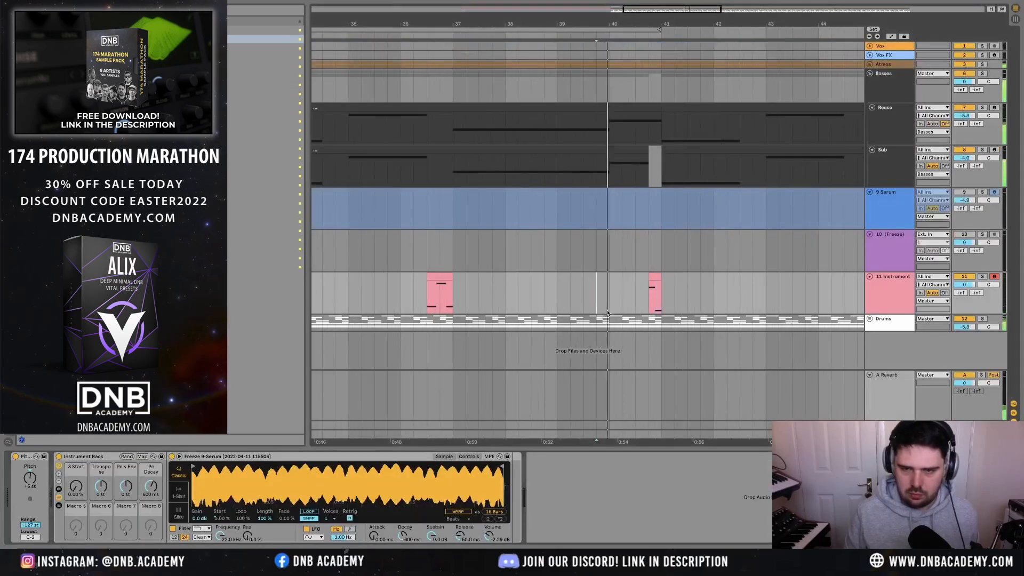
{"action": "scroll", "coordinate": [611, 313], "scroll_direction": "down", "scroll_amount": 4}
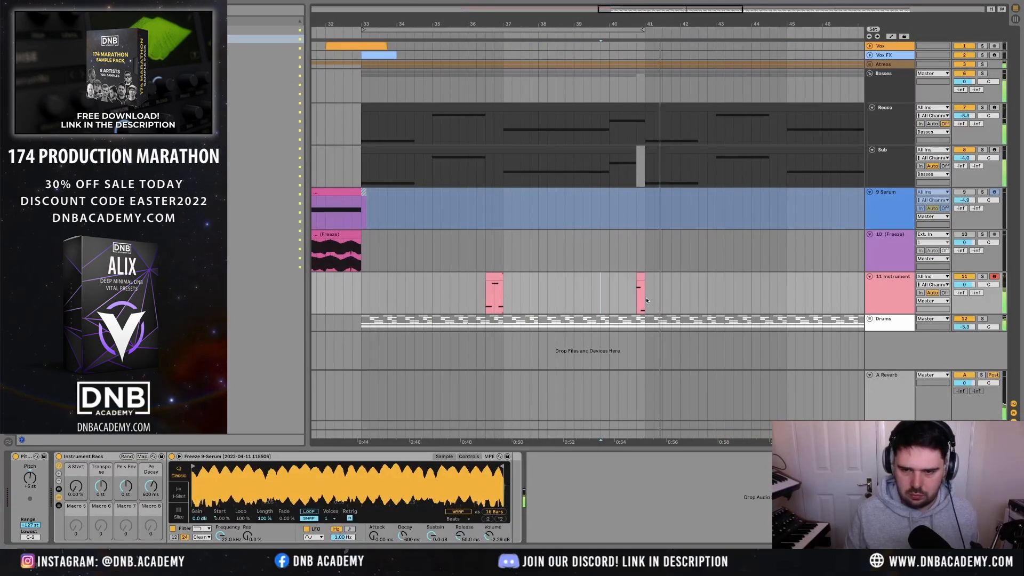
{"action": "left_click_drag", "start_coordinate": [644, 299], "coordinate": [411, 300]}
{"action": "key", "text": "ctrl+d"}
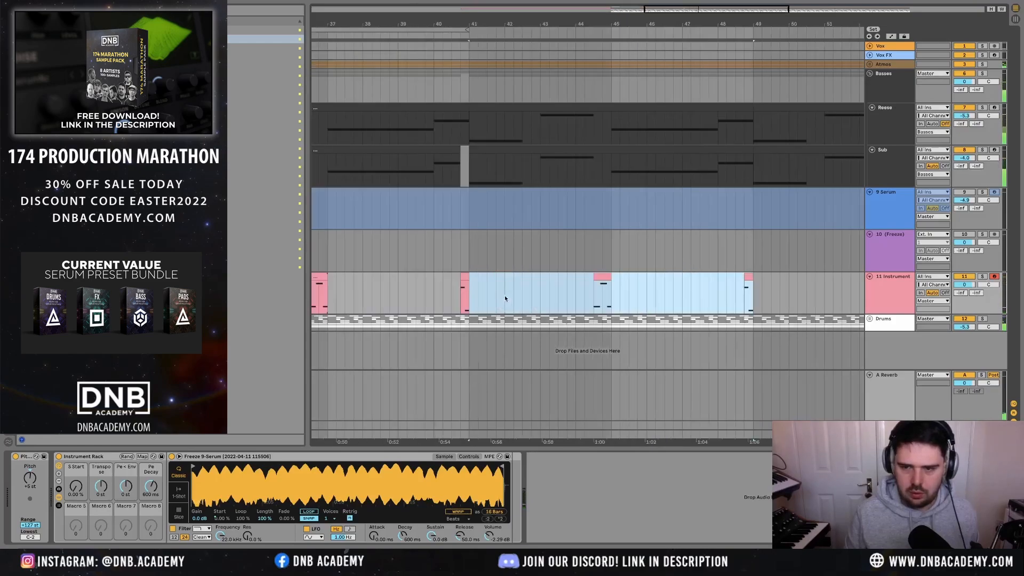
- Clear the Reese and Sub parts in the last beat before bar 49
{"action": "scroll", "coordinate": [680, 179], "scroll_direction": "up", "scroll_amount": 5}
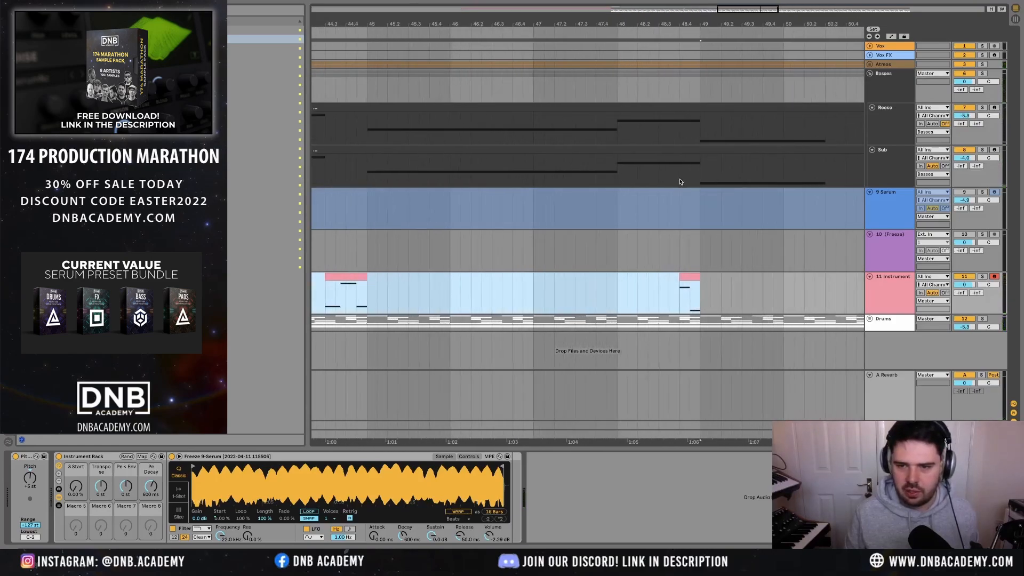
{"action": "left_click_drag", "start_coordinate": [679, 182], "coordinate": [700, 137]}
{"action": "scroll", "coordinate": [587, 149], "scroll_direction": "left", "scroll_amount": 5}
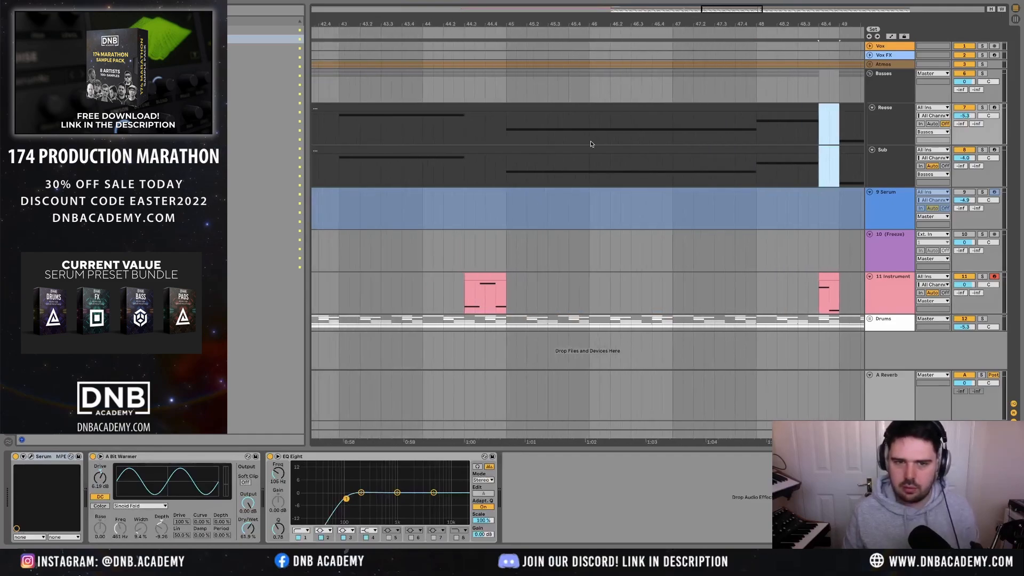
- Widen the gap in the Reese and Sub parts to the full half bar before bar 41
{"action": "scroll", "coordinate": [521, 163], "scroll_direction": "left", "scroll_amount": 10}
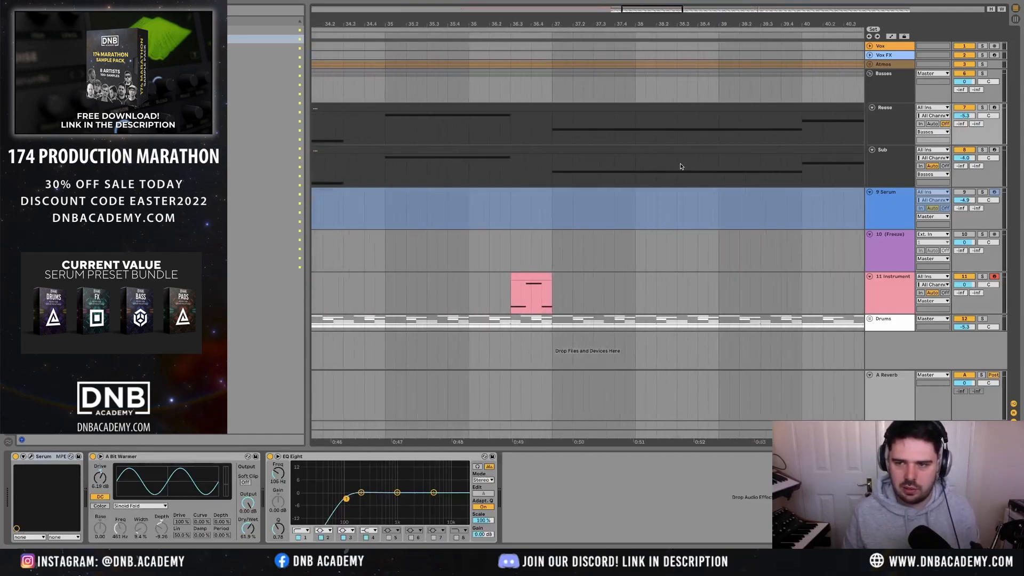
{"action": "mouse_move", "coordinate": [804, 137]}
{"action": "left_mouse_down"}
{"action": "mouse_move", "coordinate": [814, 136]}
{"action": "mouse_move", "coordinate": [775, 148]}
{"action": "left_mouse_up"}
{"action": "key", "text": "Delete"}
{"action": "left_click", "coordinate": [738, 167]}
{"action": "left_click_drag", "start_coordinate": [793, 111], "coordinate": [774, 110]}
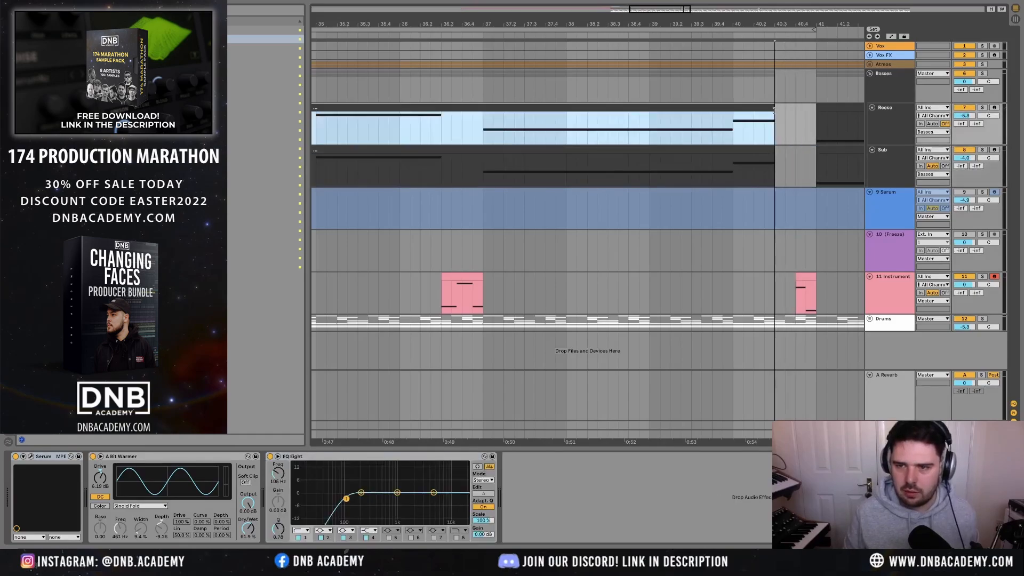
- Play back the section leading into bar 41 to check the gap in the basses
{"action": "left_click", "coordinate": [732, 134]}
{"action": "key", "text": "space"}
{"action": "scroll", "coordinate": [748, 149], "scroll_direction": "down", "scroll_amount": 5}
{"action": "left_click_drag", "start_coordinate": [843, 152], "coordinate": [764, 154]}
- Add an Auto Filter to the 11 Instrument track and set it to band-pass at about 580 Hz
{"action": "left_click", "coordinate": [890, 298]}
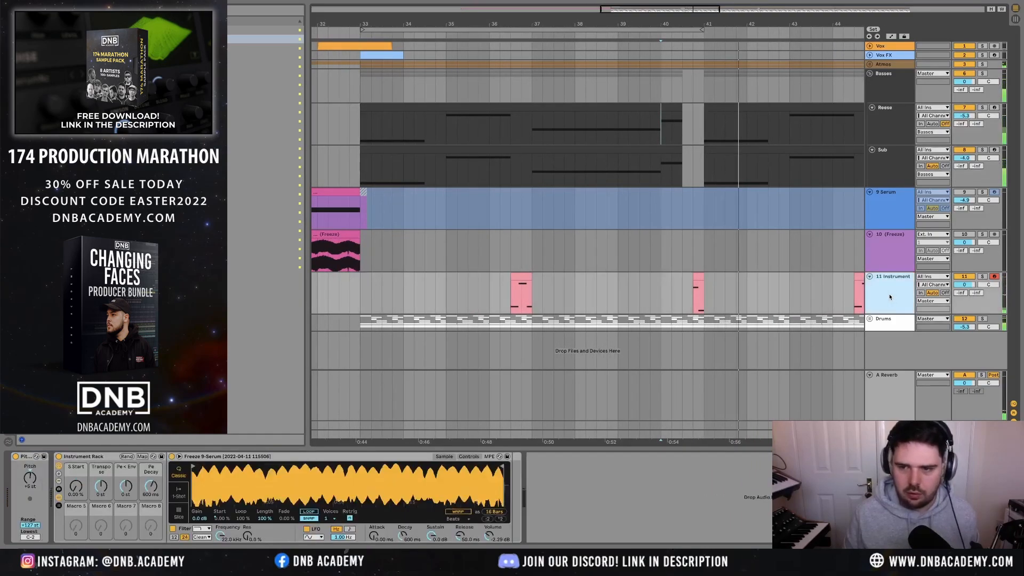
{"action": "left_click", "coordinate": [37, 102]}
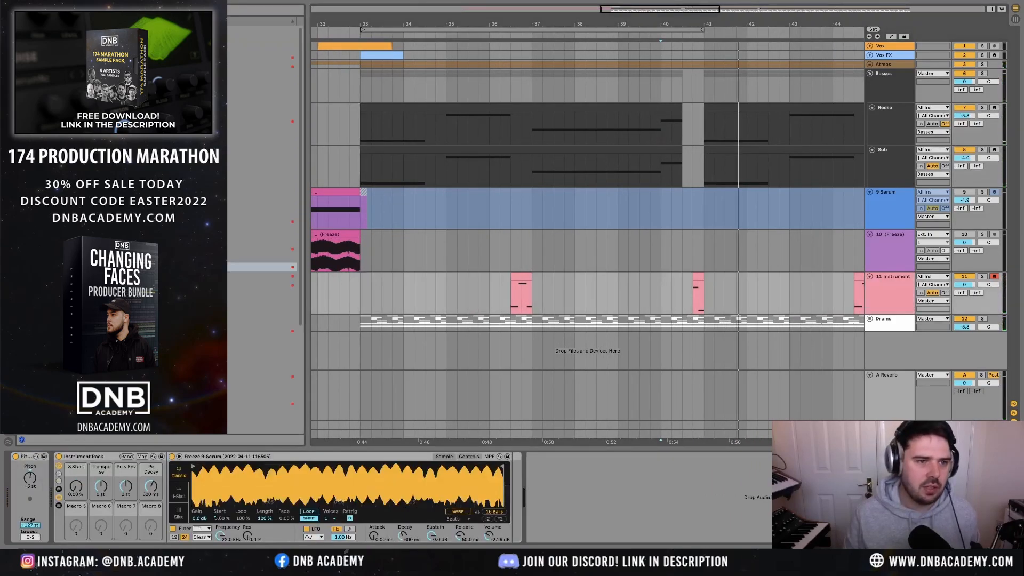
{"action": "left_click_drag", "start_coordinate": [86, 57], "coordinate": [602, 480]}
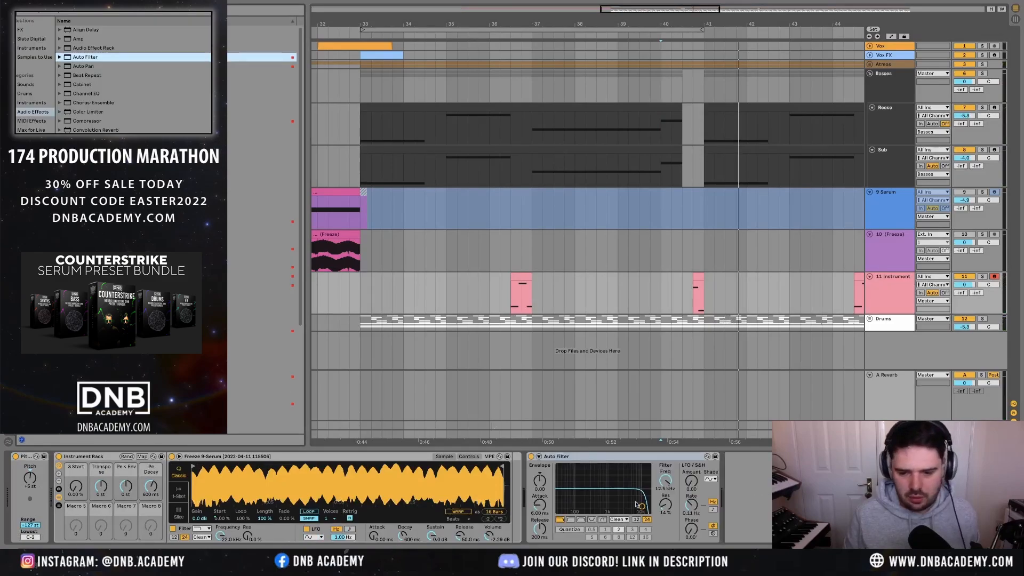
{"action": "left_click", "coordinate": [581, 520]}
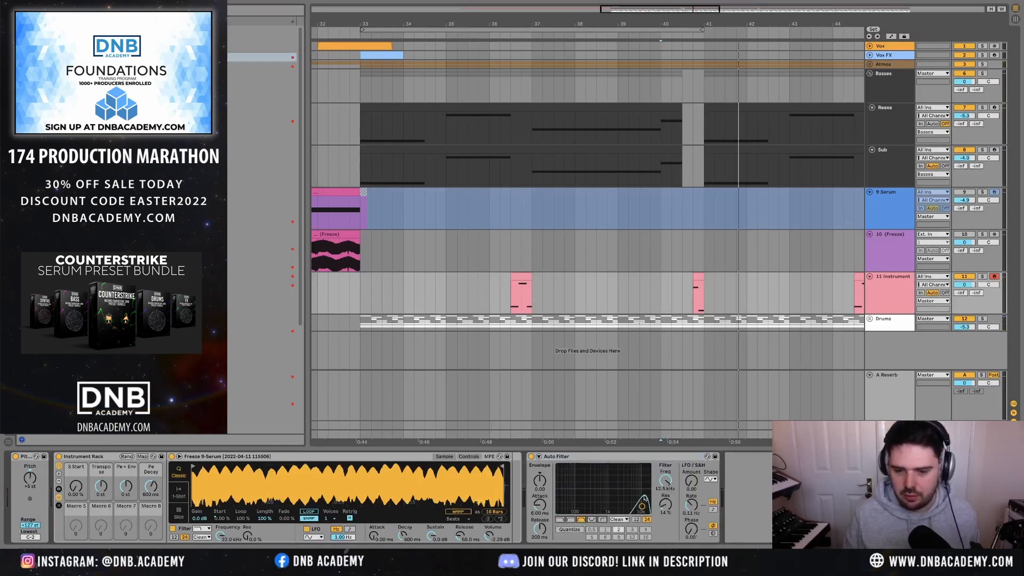
{"action": "left_click_drag", "start_coordinate": [644, 498], "coordinate": [600, 506]}
- Duplicate the Auto Filter after itself and switch the copy to a notch filter
{"action": "left_click", "coordinate": [586, 457]}
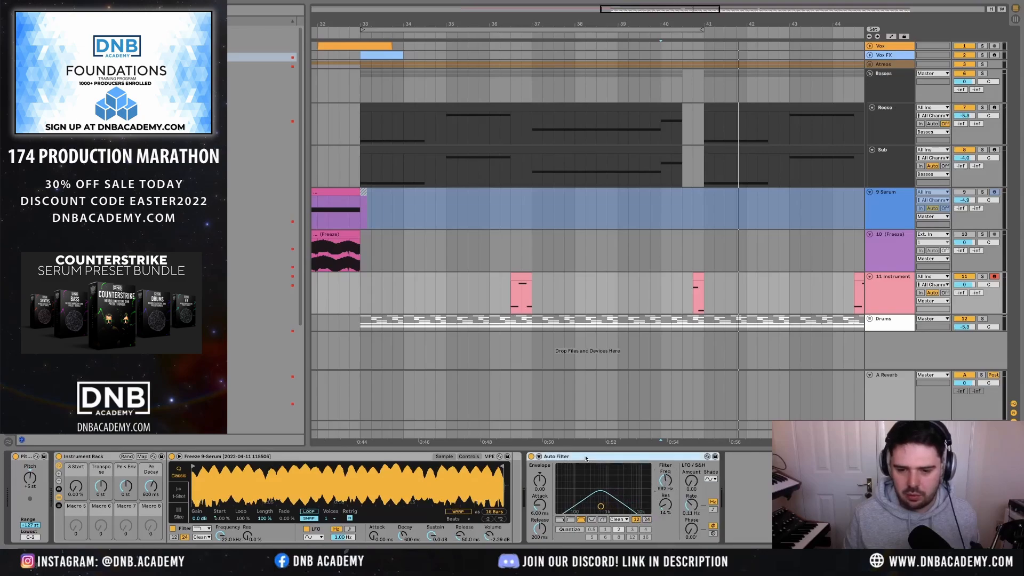
{"action": "left_click_drag", "start_coordinate": [586, 457], "coordinate": [755, 465]}
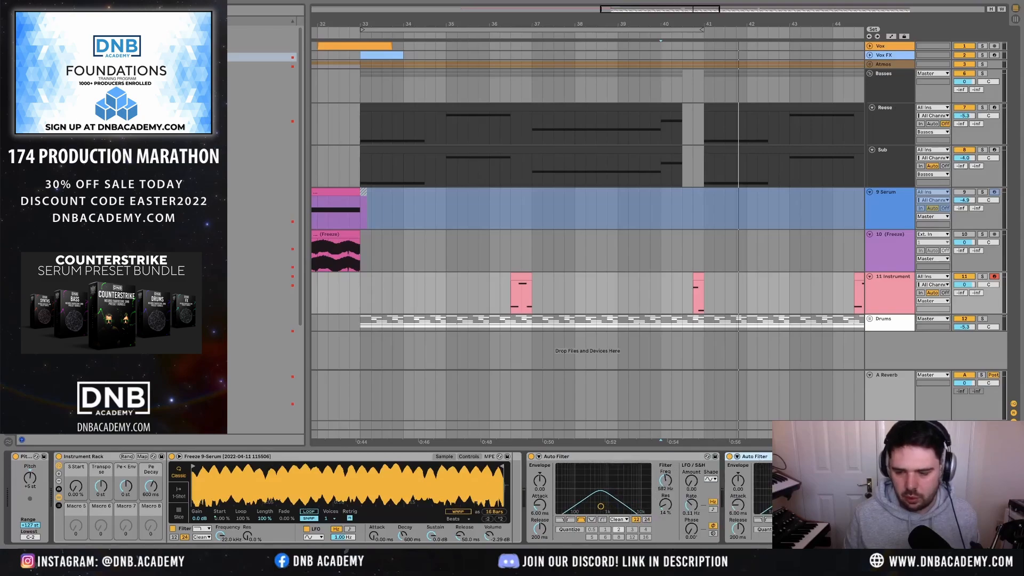
{"action": "left_click", "coordinate": [687, 519]}
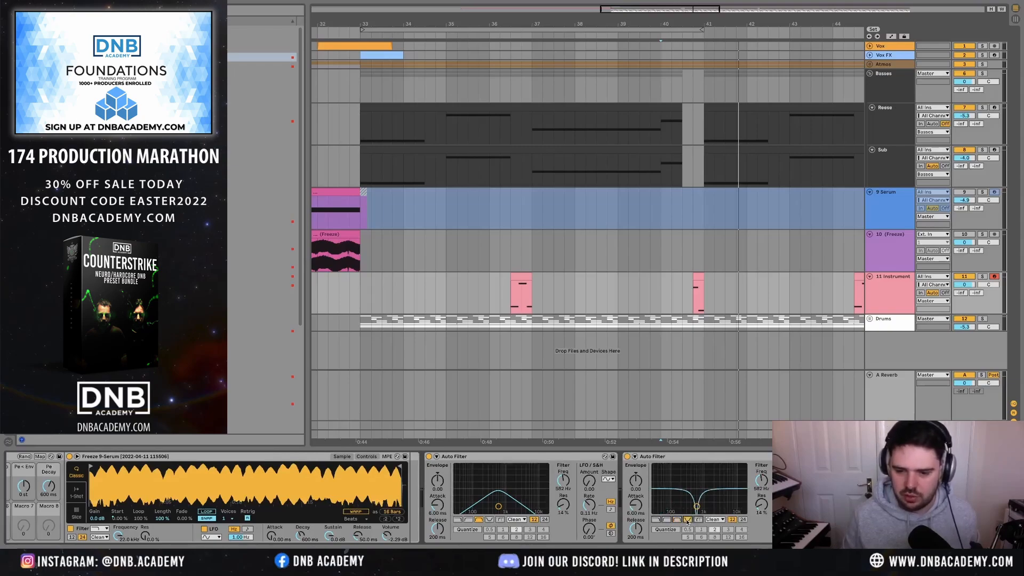
{"action": "left_click", "coordinate": [696, 520]}
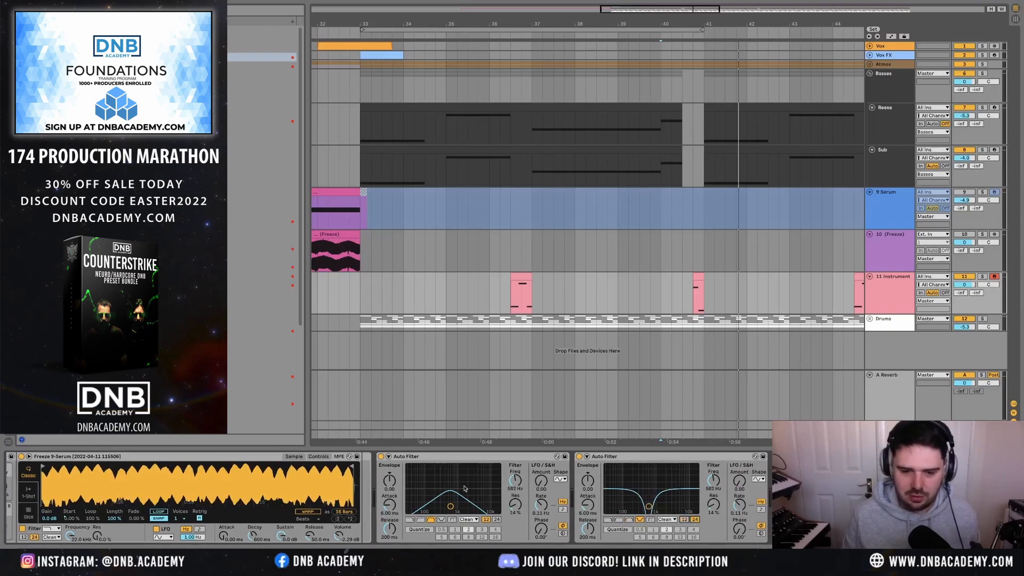
- Group the band-pass and notch Auto Filters into an Audio Effect Rack
{"action": "left_click", "coordinate": [511, 457]}
{"action": "left_click", "coordinate": [646, 458], "text": "shift"}
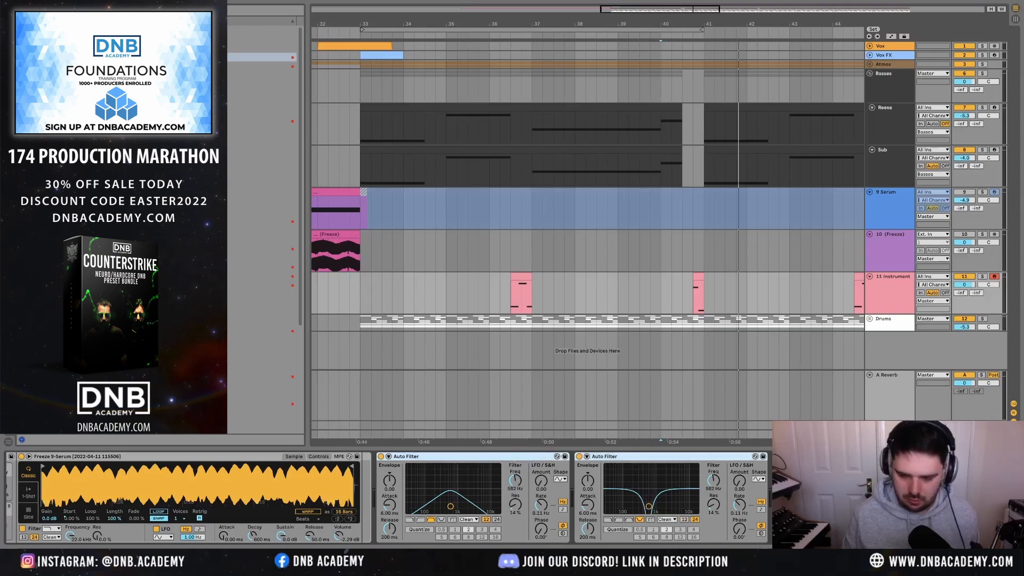
{"action": "key", "text": "ctrl+g"}
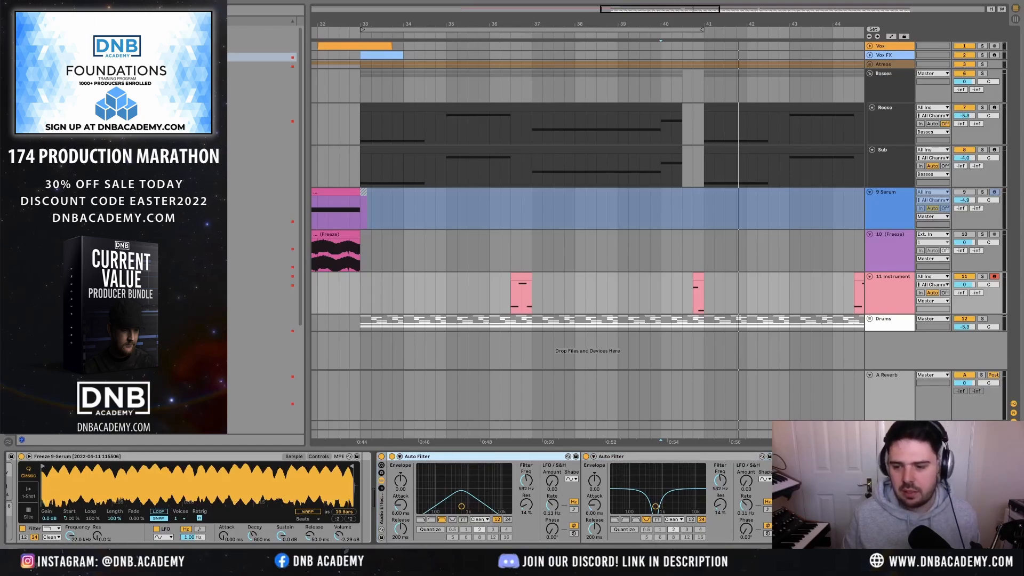
- Map the first Auto Filter's frequency to Macro 1 of the new rack and remove the mapping again
{"action": "scroll", "coordinate": [544, 484], "scroll_direction": "right", "scroll_amount": 1}
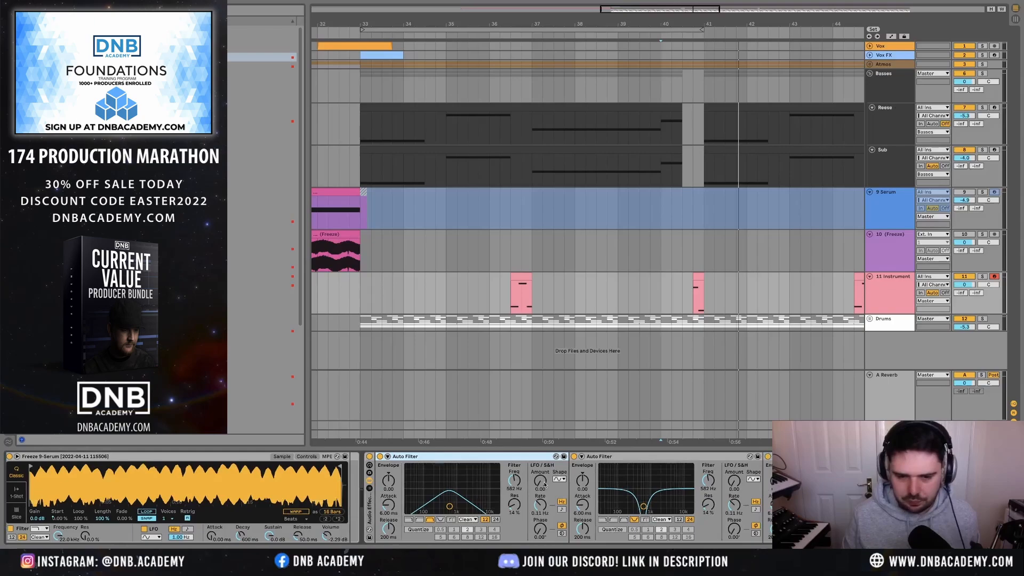
{"action": "right_click", "coordinate": [511, 481]}
{"action": "left_click", "coordinate": [543, 367]}
{"action": "scroll", "coordinate": [520, 298], "scroll_direction": "up", "scroll_amount": 5}
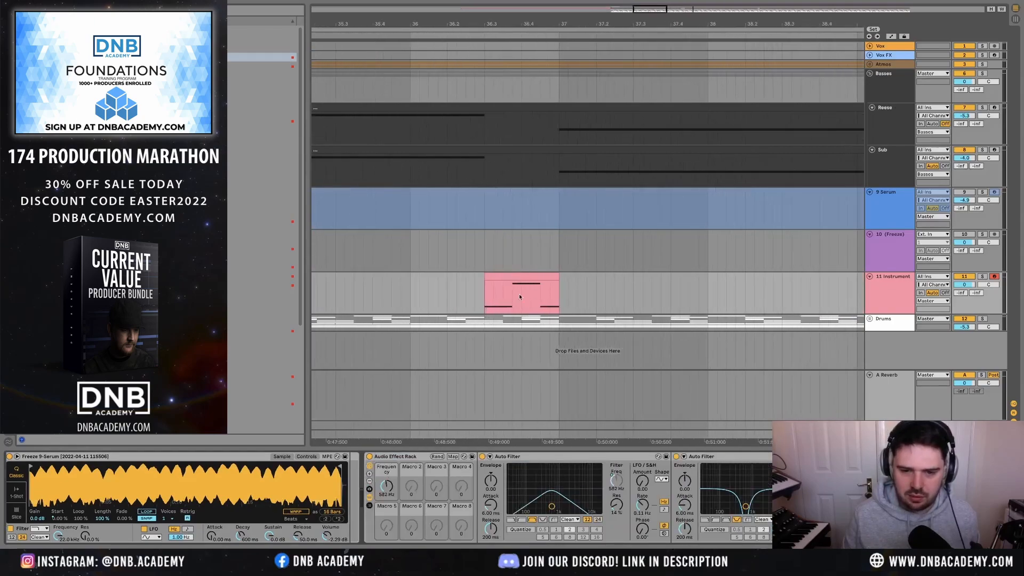
{"action": "right_click", "coordinate": [389, 485]}
{"action": "left_click", "coordinate": [590, 473]}
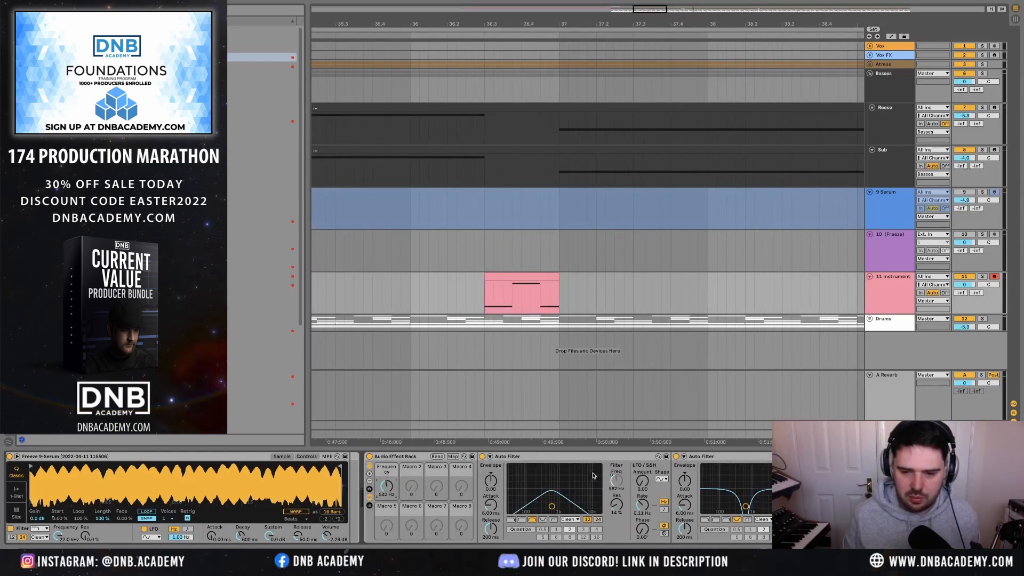
{"action": "right_click", "coordinate": [619, 478]}
{"action": "left_click", "coordinate": [656, 367]}
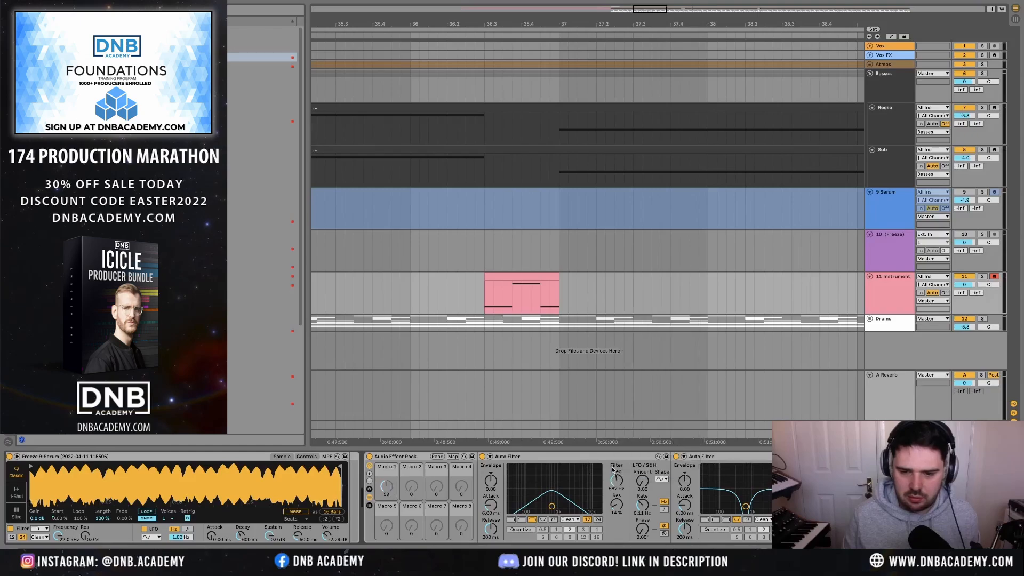
- Show the first Auto Filter's frequency automation and draw a zigzag curve across the 11 Instrument clip before bar 37
{"action": "right_click", "coordinate": [619, 483]}
{"action": "left_click", "coordinate": [647, 310]}
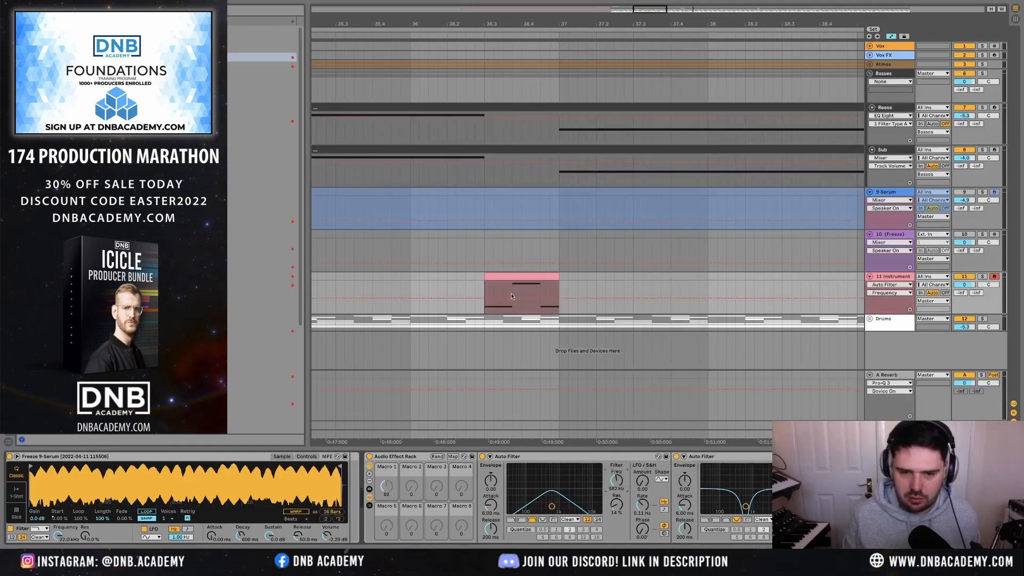
{"action": "mouse_move", "coordinate": [494, 297]}
{"action": "left_mouse_down"}
{"action": "mouse_move", "coordinate": [503, 310]}
{"action": "mouse_move", "coordinate": [512, 296]}
{"action": "mouse_move", "coordinate": [528, 307]}
{"action": "mouse_move", "coordinate": [531, 289]}
{"action": "mouse_move", "coordinate": [541, 306]}
{"action": "mouse_move", "coordinate": [550, 297]}
{"action": "left_mouse_up"}
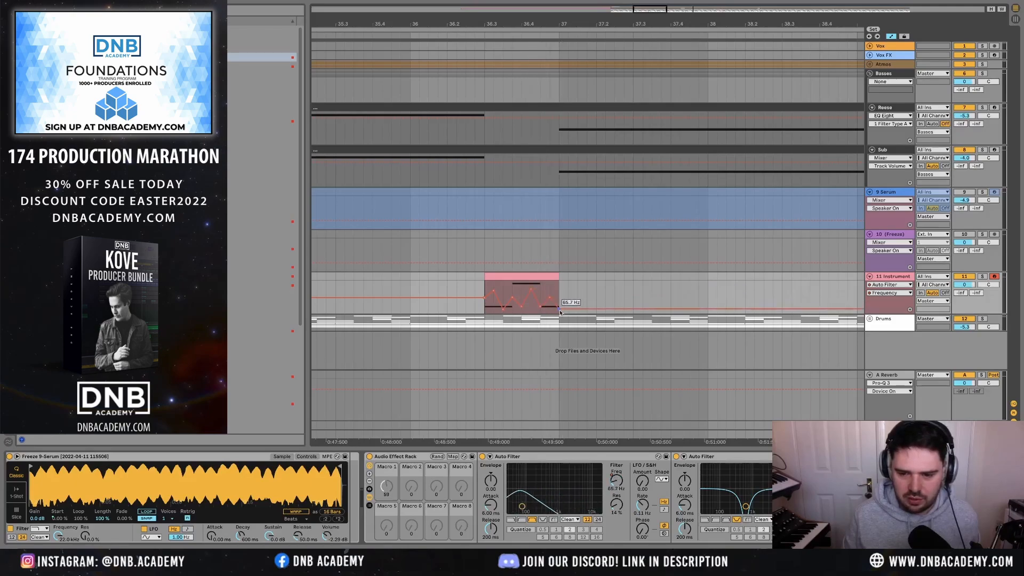
- Draw a falling frequency ramp for the notch Auto Filter across the clip before bar 37 and audition it
{"action": "right_click", "coordinate": [810, 304]}
{"action": "left_click", "coordinate": [841, 375]}
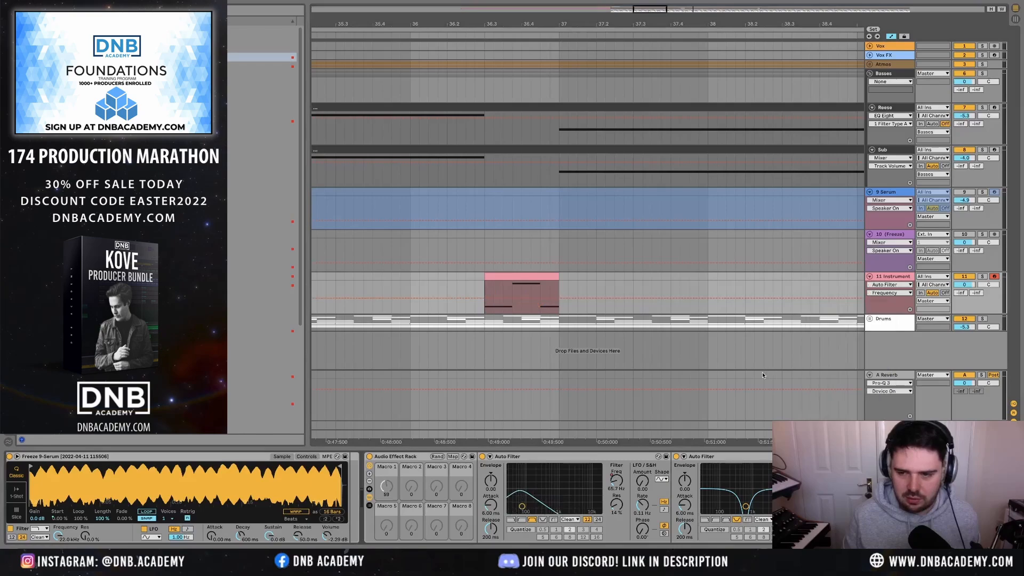
{"action": "left_click_drag", "start_coordinate": [485, 290], "coordinate": [559, 305]}
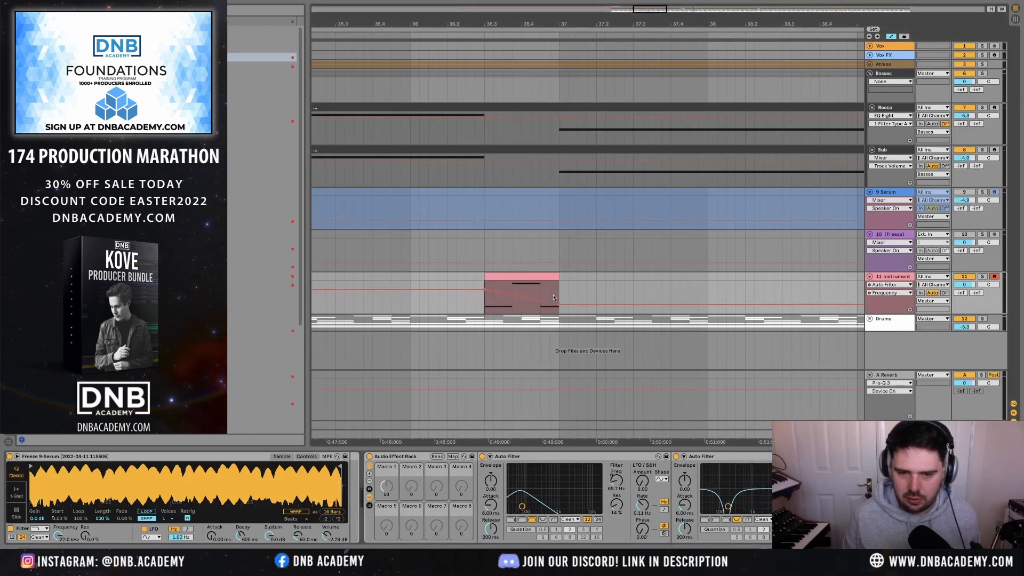
{"action": "left_click", "coordinate": [544, 278]}
{"action": "key", "text": "space"}
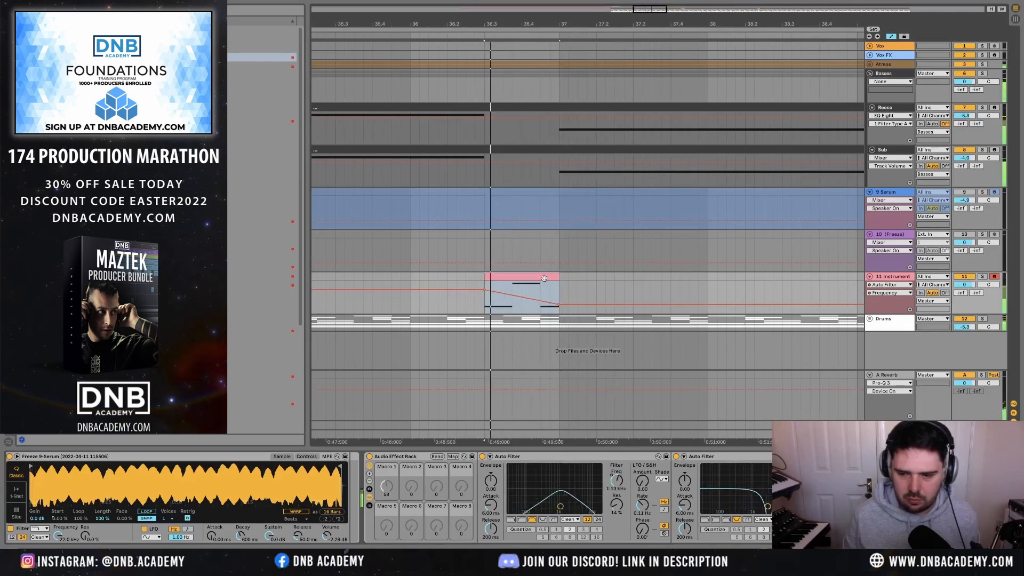
- Map the third Auto Filter's frequency to Macro 1 and draw automation for that macro across the clip before bar 37
{"action": "right_click", "coordinate": [931, 302]}
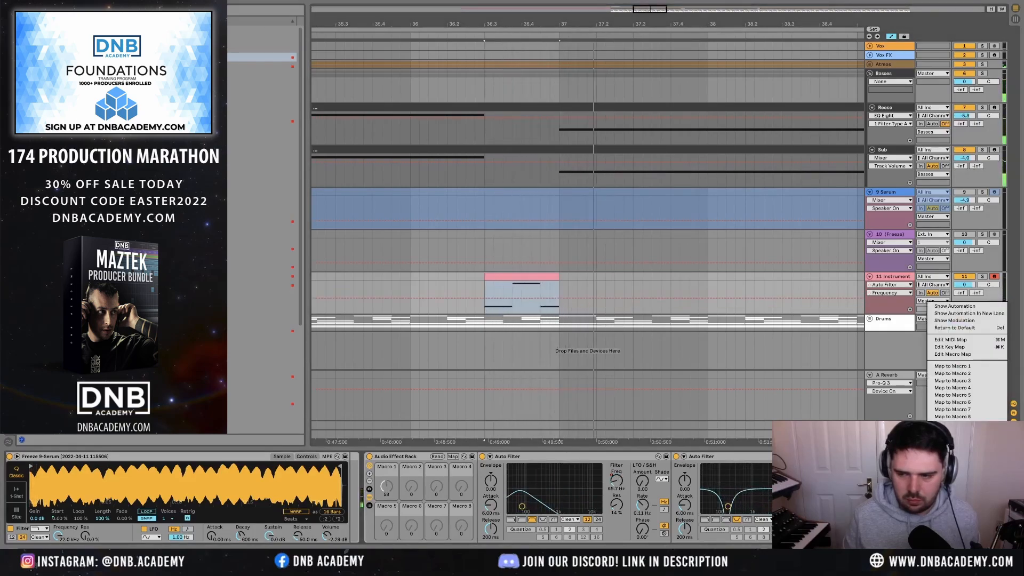
{"action": "left_click", "coordinate": [970, 366]}
{"action": "left_click", "coordinate": [483, 298]}
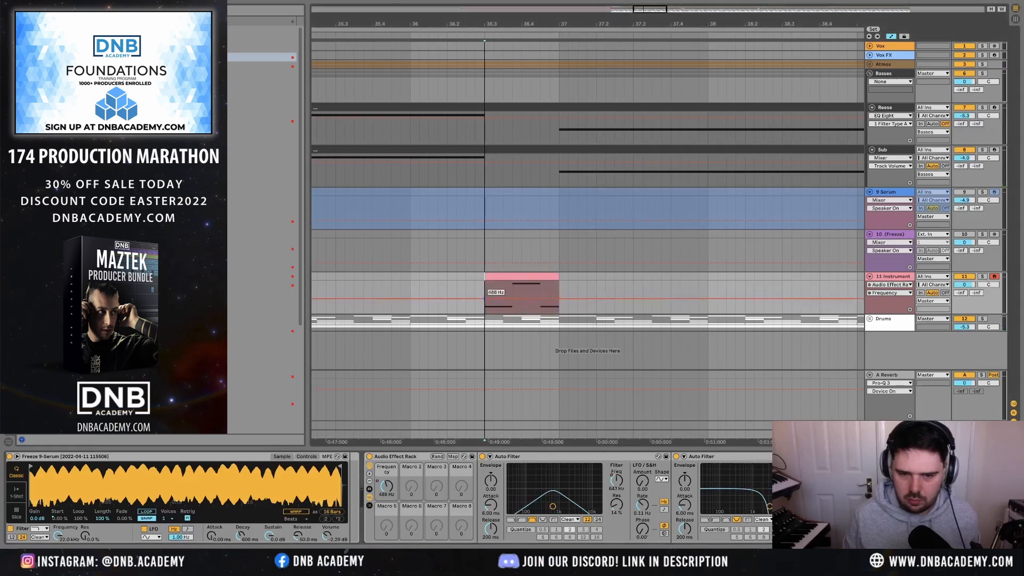
{"action": "mouse_move", "coordinate": [496, 307]}
{"action": "left_mouse_down"}
{"action": "mouse_move", "coordinate": [503, 299]}
{"action": "mouse_move", "coordinate": [544, 307]}
{"action": "mouse_move", "coordinate": [549, 296]}
{"action": "mouse_move", "coordinate": [559, 312]}
{"action": "left_mouse_up"}
- Reshape the first Auto Filter's frequency automation in the clip before bar 37 into fewer, broader movements and audition the fill
{"action": "right_click", "coordinate": [618, 483]}
{"action": "left_click", "coordinate": [632, 301]}
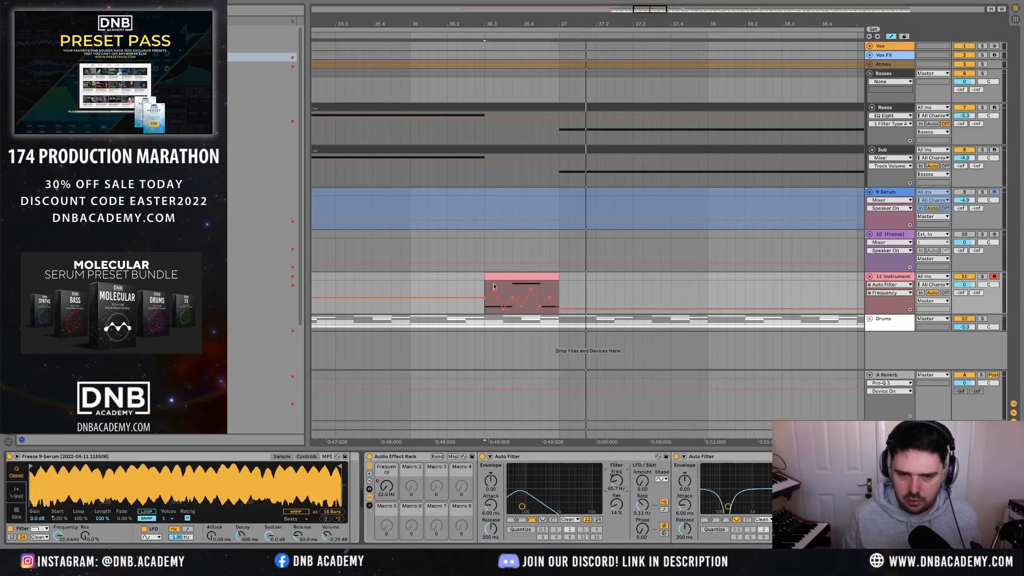
{"action": "left_click", "coordinate": [523, 306]}
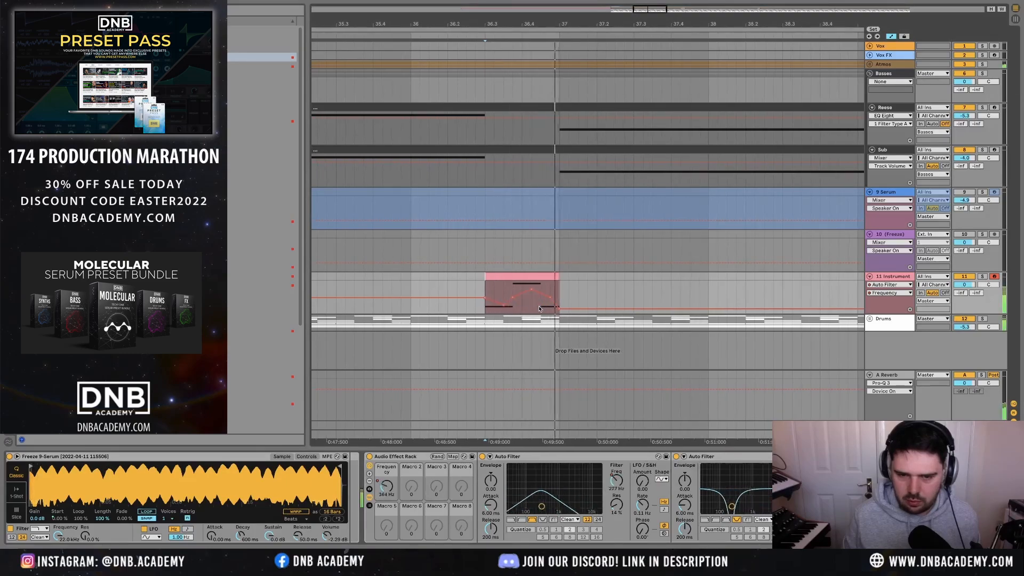
{"action": "key", "text": "space"}
{"action": "key", "text": "space"}
{"action": "key", "text": "space"}
{"action": "key", "text": "space"}
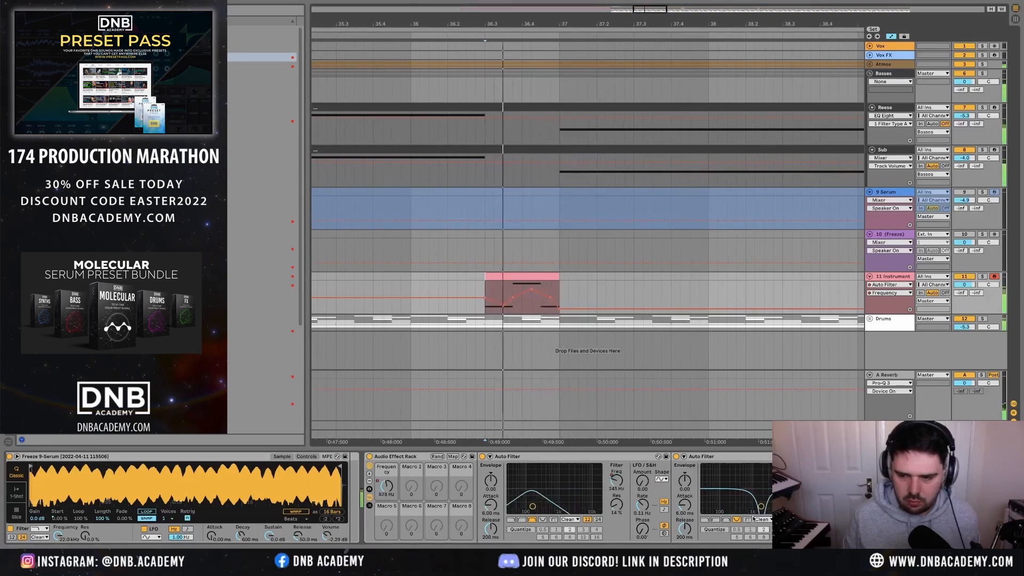
{"action": "scroll", "coordinate": [582, 476], "scroll_direction": "right", "scroll_amount": 3}
{"action": "scroll", "coordinate": [583, 477], "scroll_direction": "right", "scroll_amount": 1}
{"action": "key", "text": "space"}
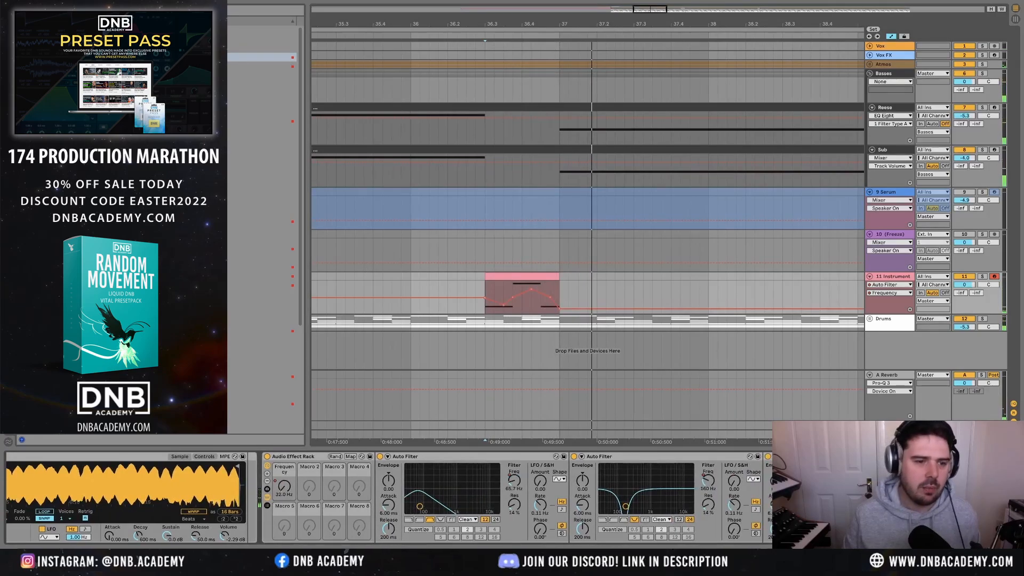
- Add OTT after the filter rack on the 11 Instrument track and play the fill through it
{"action": "left_click", "coordinate": [43, 31]}
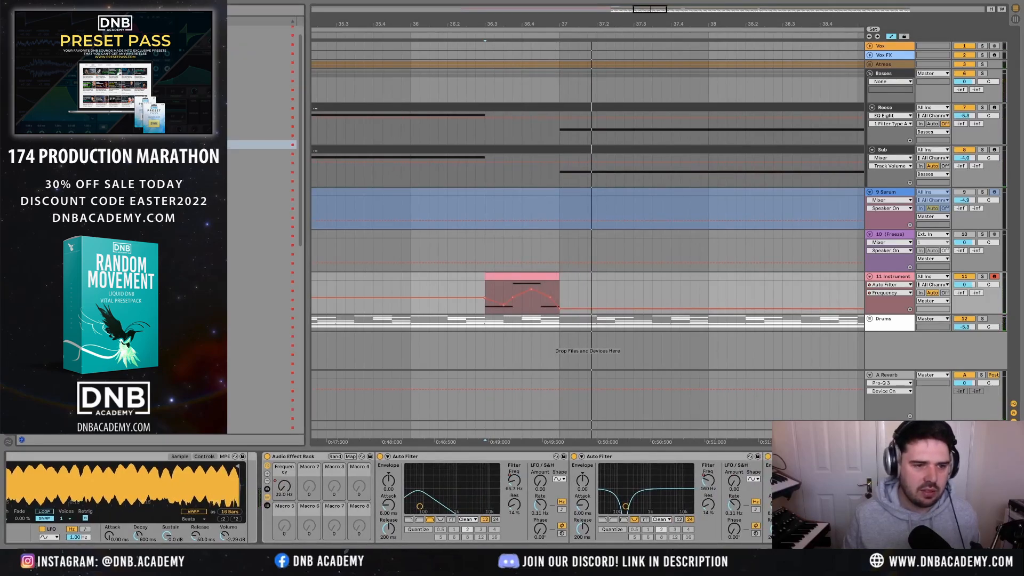
{"action": "double_click", "coordinate": [160, 245]}
{"action": "key", "text": "space"}
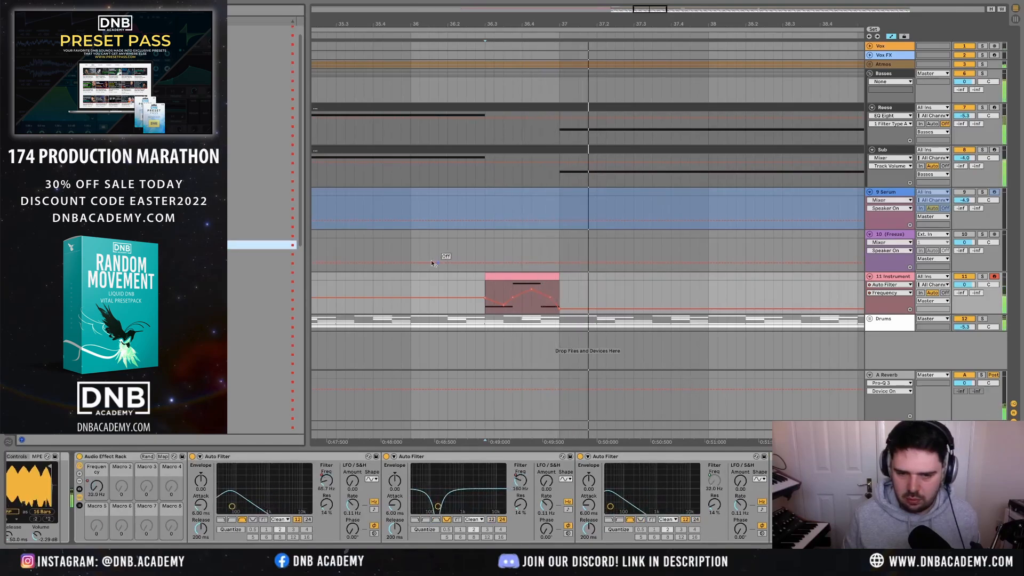
{"action": "scroll", "coordinate": [425, 278], "scroll_direction": "down", "scroll_amount": 3}
{"action": "scroll", "coordinate": [424, 278], "scroll_direction": "down", "scroll_amount": 3}
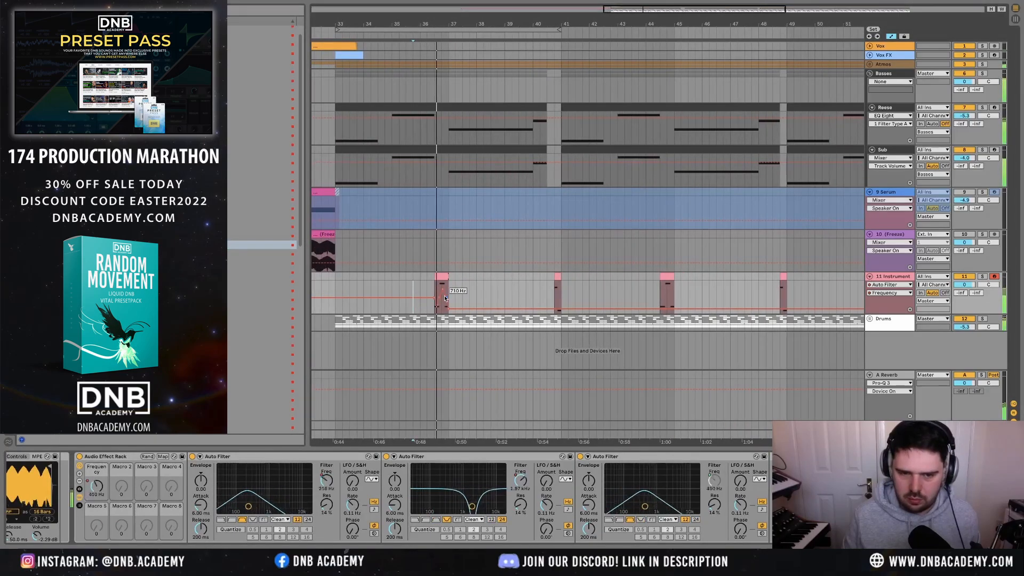
{"action": "scroll", "coordinate": [345, 480], "scroll_direction": "left", "scroll_amount": 5}
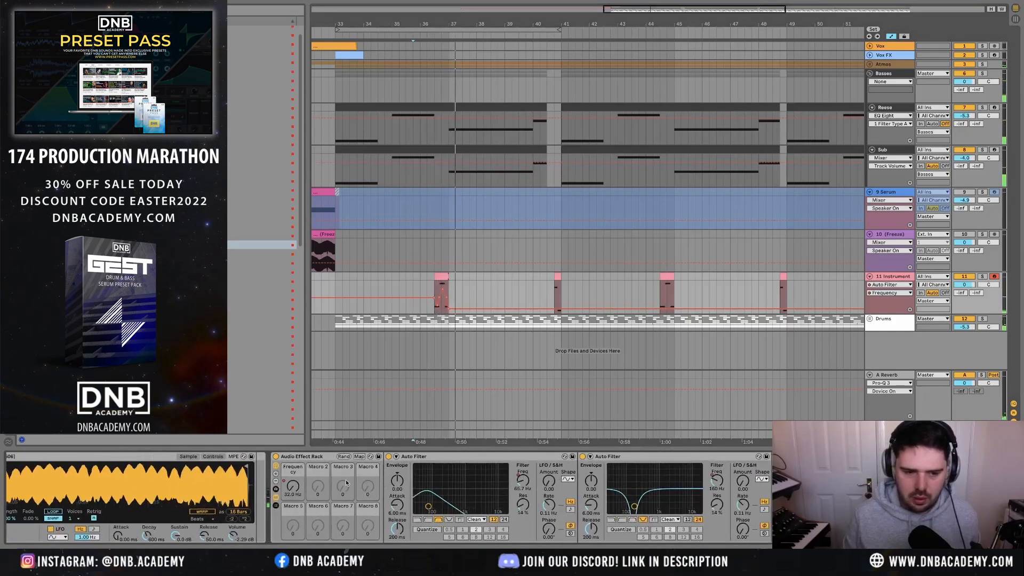
{"action": "left_click", "coordinate": [87, 458]}
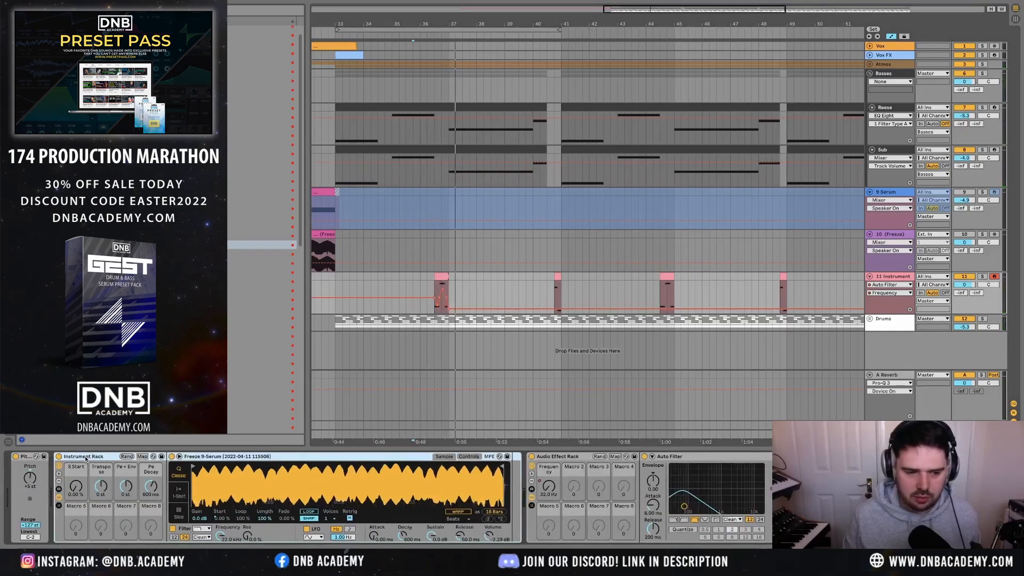
{"action": "scroll", "coordinate": [414, 474], "scroll_direction": "right", "scroll_amount": 4}
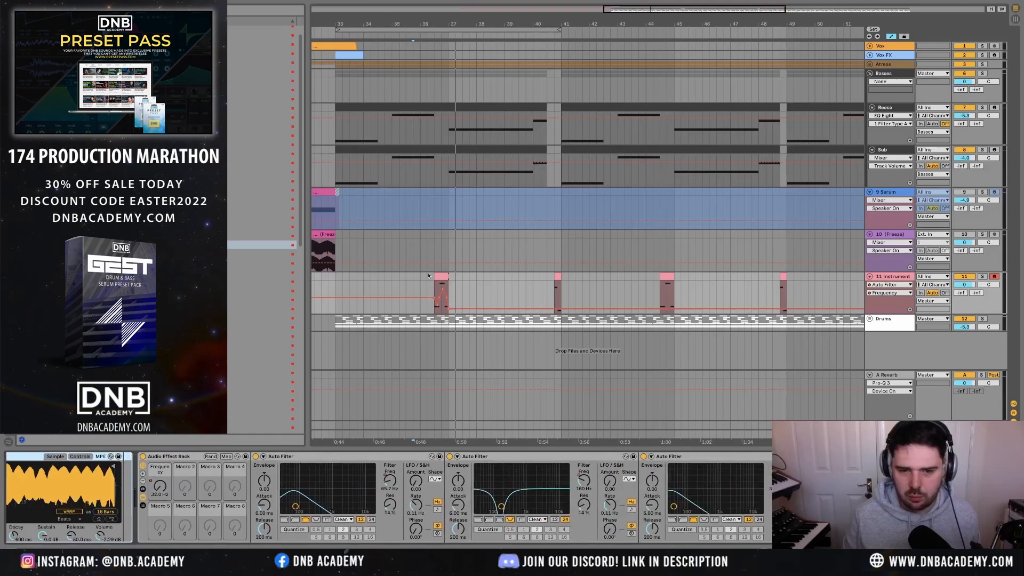
{"action": "scroll", "coordinate": [388, 498], "scroll_direction": "right", "scroll_amount": 2}
{"action": "scroll", "coordinate": [389, 497], "scroll_direction": "right", "scroll_amount": 2}
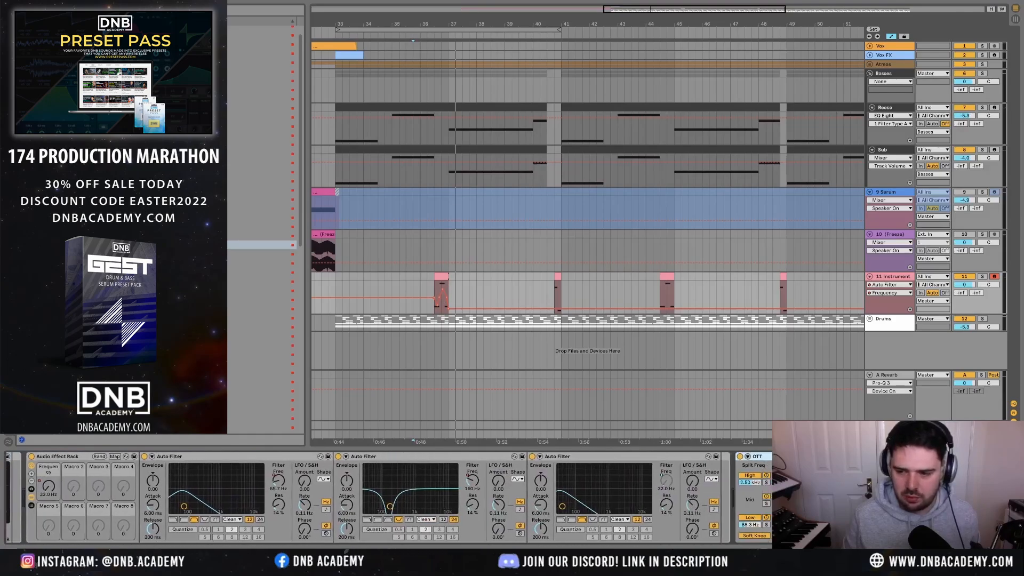
{"action": "scroll", "coordinate": [389, 498], "scroll_direction": "left", "scroll_amount": 1}
{"action": "scroll", "coordinate": [373, 264], "scroll_direction": "left", "scroll_amount": 1}
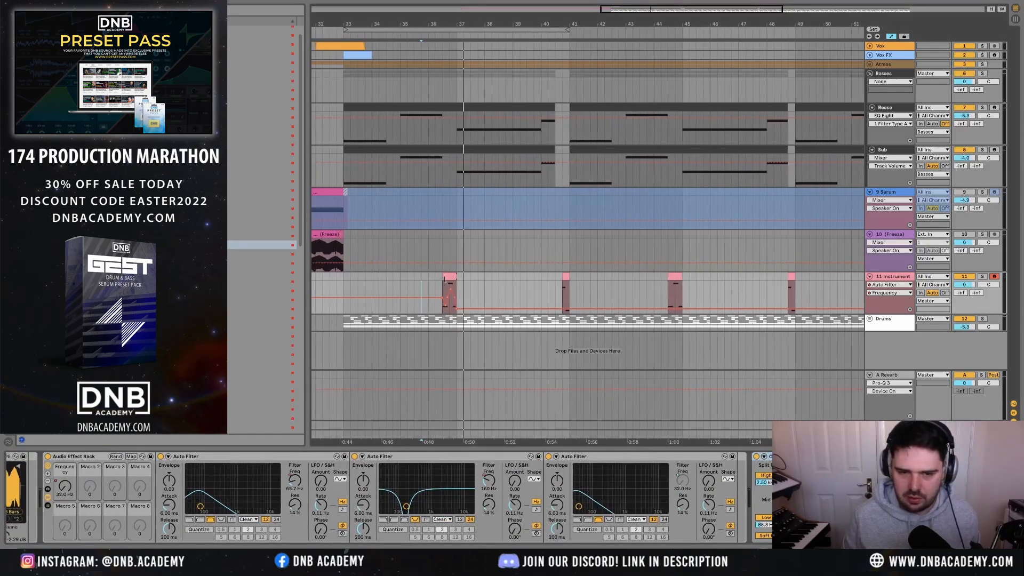
- Draw frequency automation for the first Auto Filter across the 11 Instrument clip before bar 41 and audition it
{"action": "scroll", "coordinate": [475, 311], "scroll_direction": "up", "scroll_amount": 5}
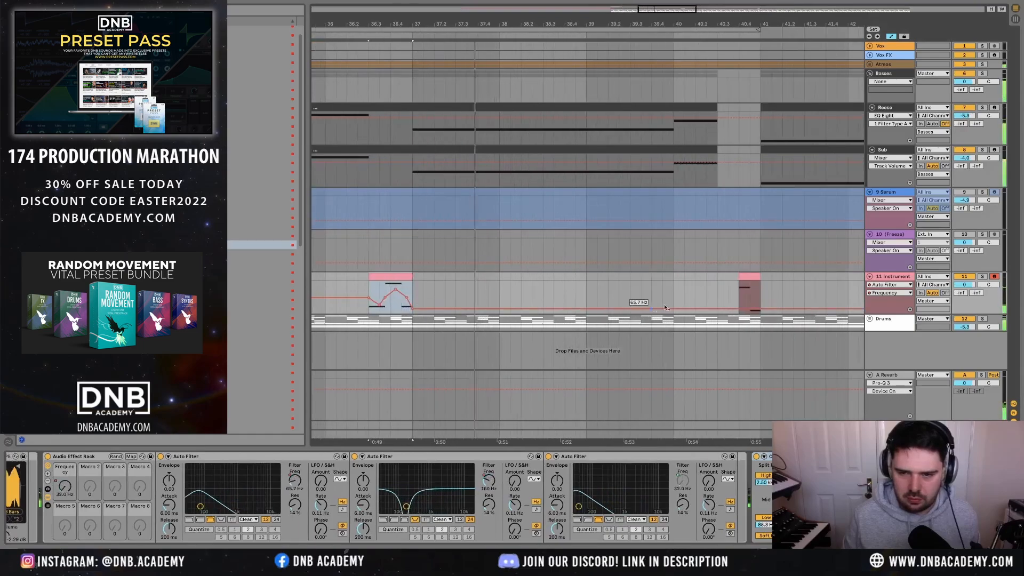
{"action": "left_click", "coordinate": [741, 311]}
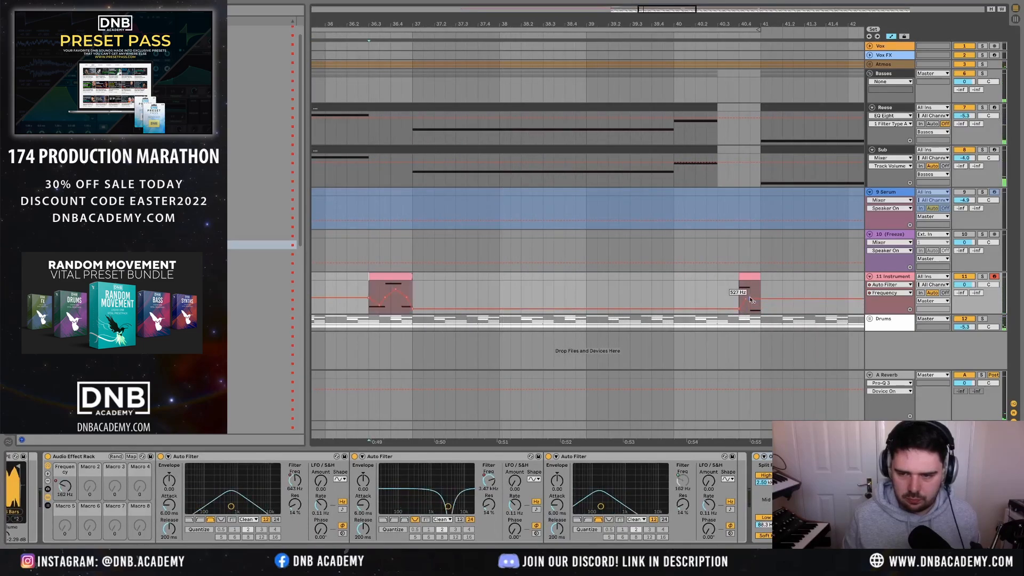
{"action": "mouse_move", "coordinate": [757, 311]}
{"action": "left_mouse_down"}
{"action": "mouse_move", "coordinate": [757, 299]}
{"action": "mouse_move", "coordinate": [761, 312]}
{"action": "left_mouse_up"}
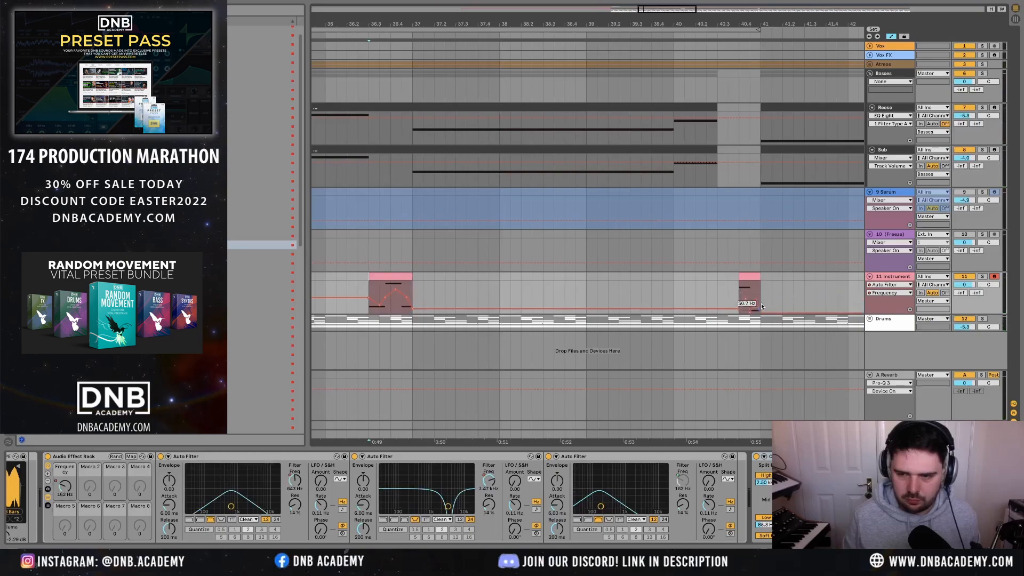
{"action": "key", "text": "space"}
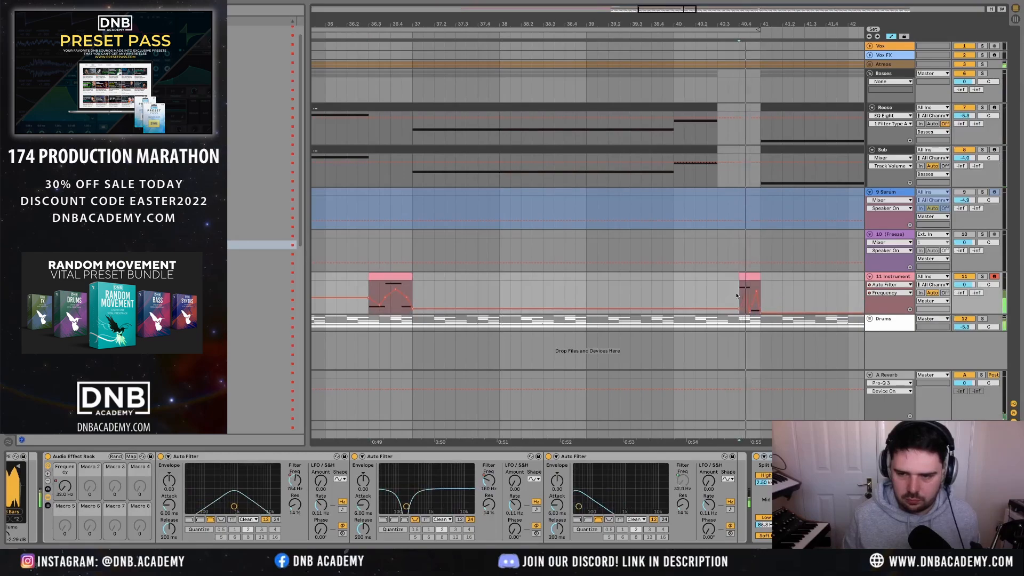
- Draw a rising frequency ramp for the notch Auto Filter across the clip before bar 41
{"action": "right_click", "coordinate": [489, 480]}
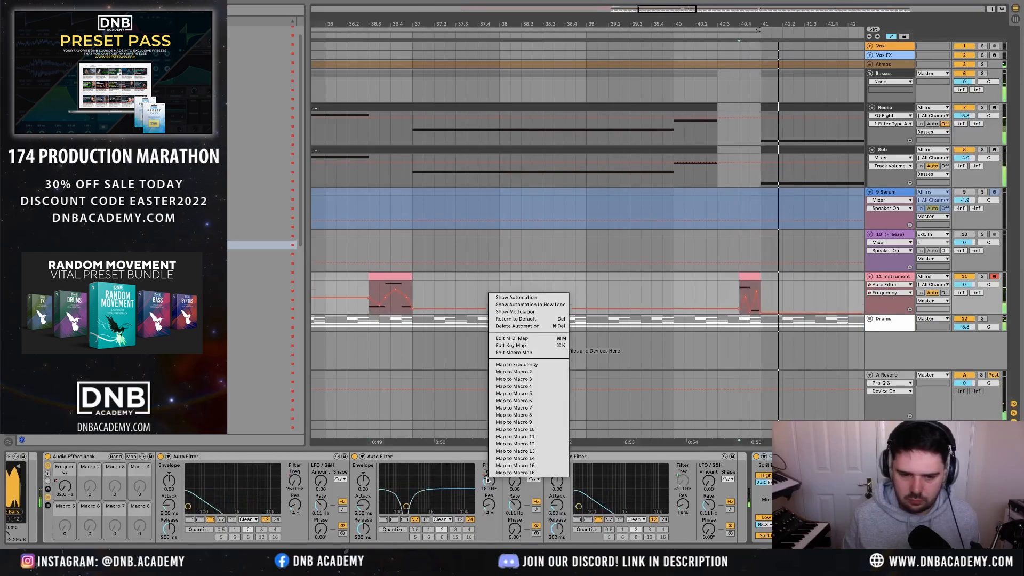
{"action": "left_click", "coordinate": [726, 287]}
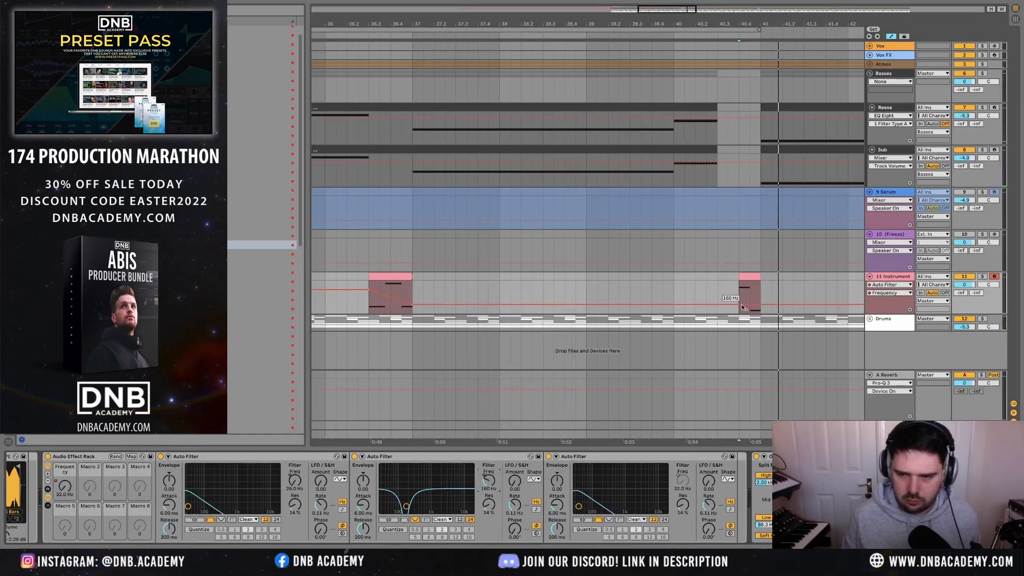
{"action": "left_click", "coordinate": [740, 305]}
{"action": "left_click_drag", "start_coordinate": [752, 304], "coordinate": [762, 297]}
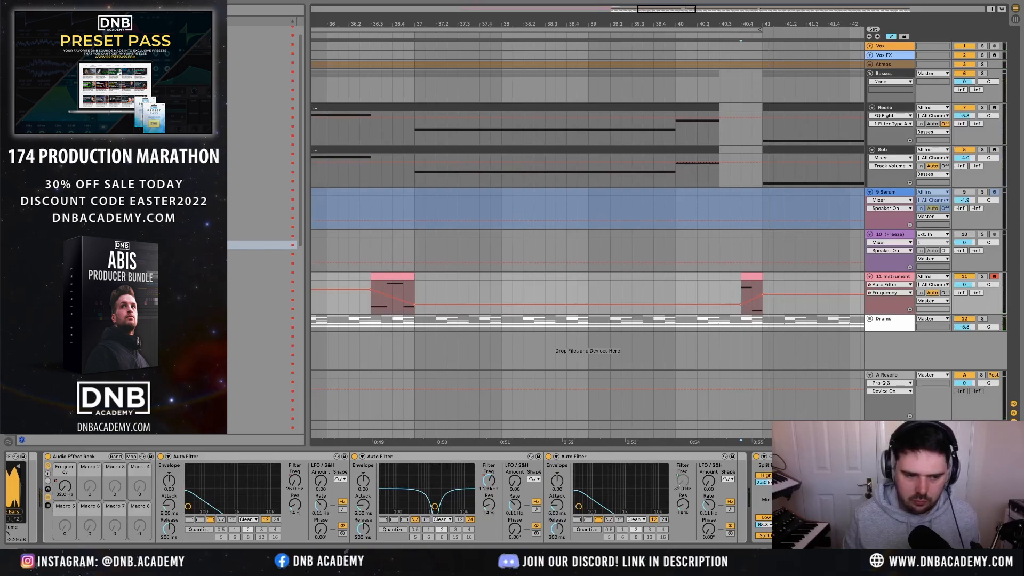
- Draw automation for the filter rack's Frequency macro in the clip before bar 41 and audition the fill
{"action": "left_click", "coordinate": [64, 487]}
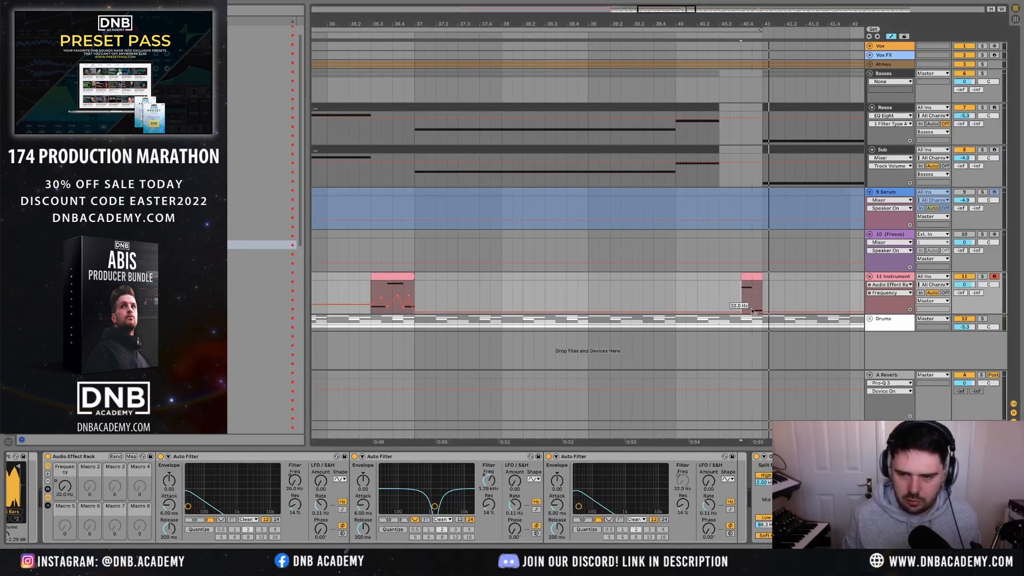
{"action": "left_click_drag", "start_coordinate": [753, 311], "coordinate": [752, 300]}
{"action": "key", "text": "space"}
{"action": "key", "text": "space"}
{"action": "key", "text": "space"}
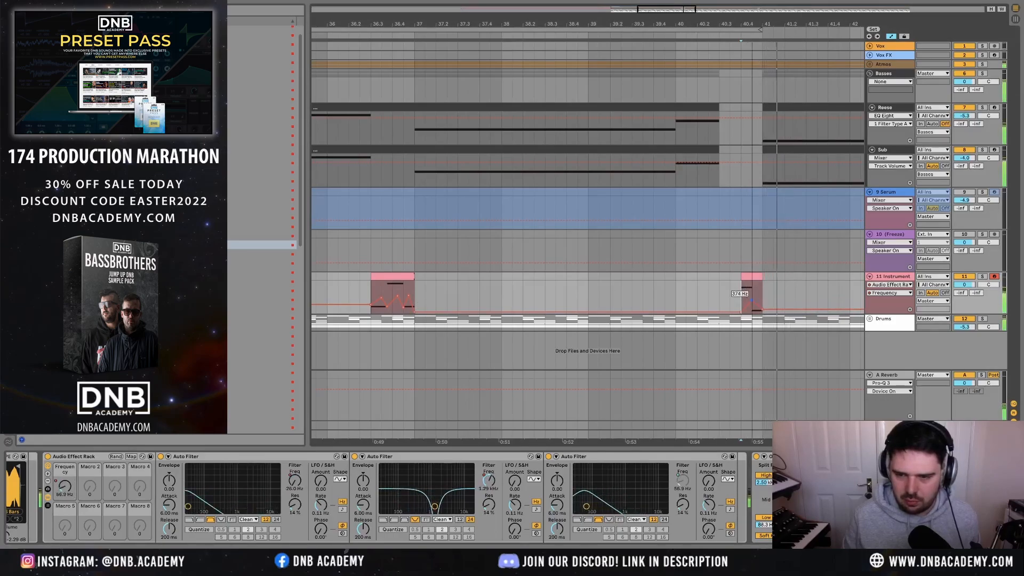
{"action": "scroll", "coordinate": [779, 303], "scroll_direction": "down", "scroll_amount": 3, "text": "ctrl"}
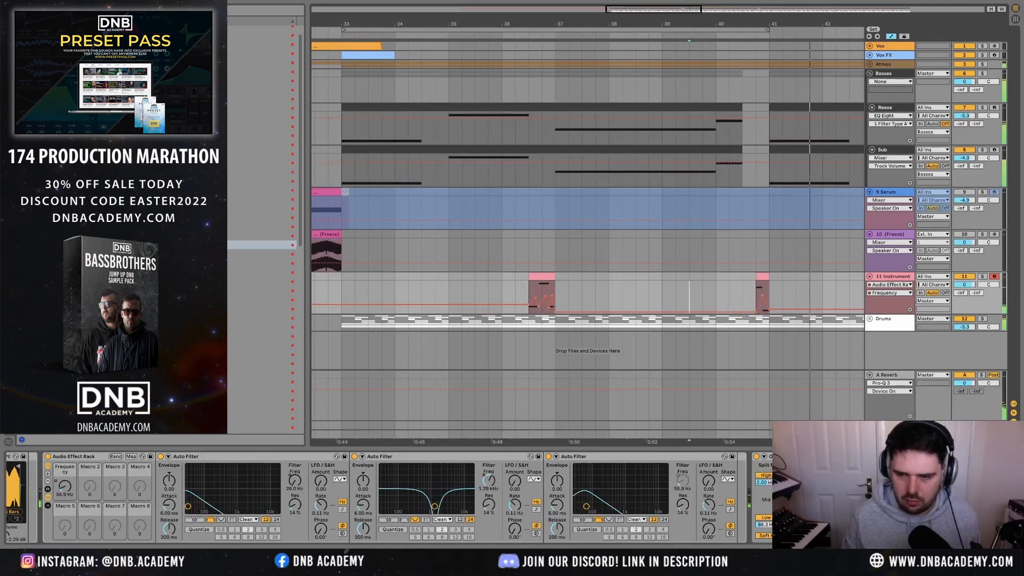
{"action": "left_click_drag", "start_coordinate": [756, 312], "coordinate": [755, 293]}
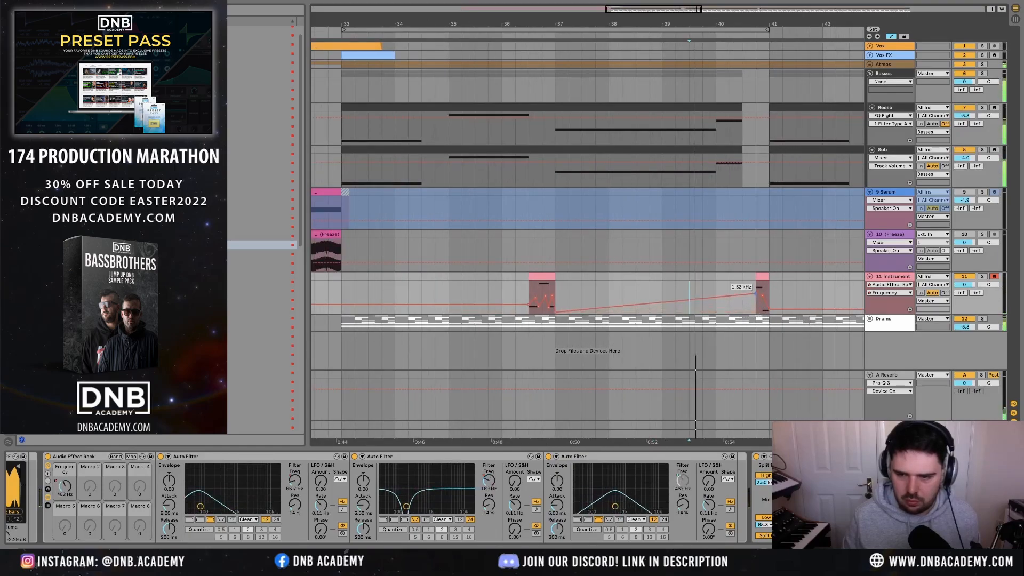
{"action": "left_click", "coordinate": [756, 285]}
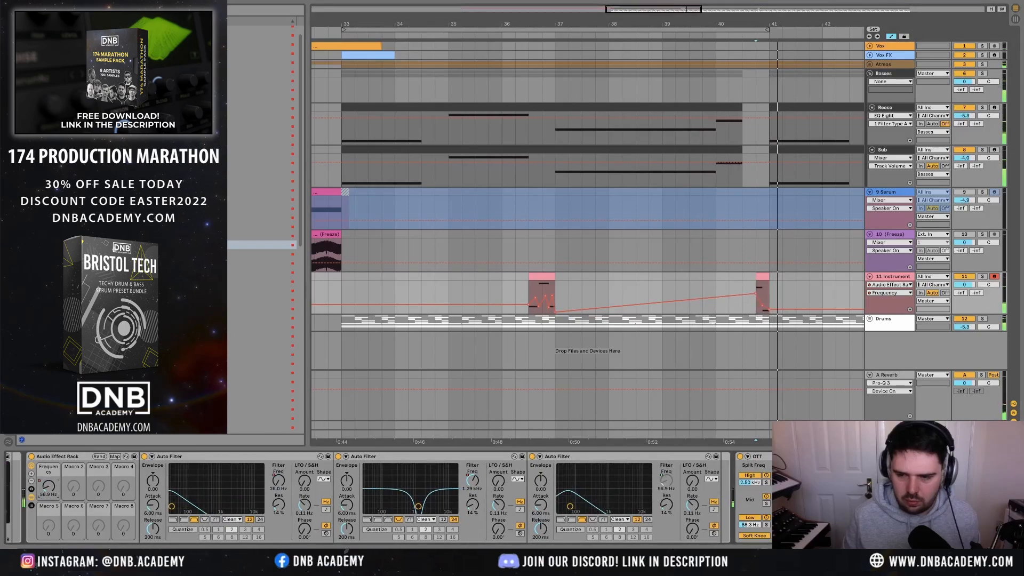
- Adjust OTT's master output on the 11 Instrument track and audition the fills
{"action": "left_click_drag", "start_coordinate": [984, 482], "coordinate": [984, 470]}
{"action": "key", "text": "space"}
{"action": "key", "text": "space"}
{"action": "key", "text": "space"}
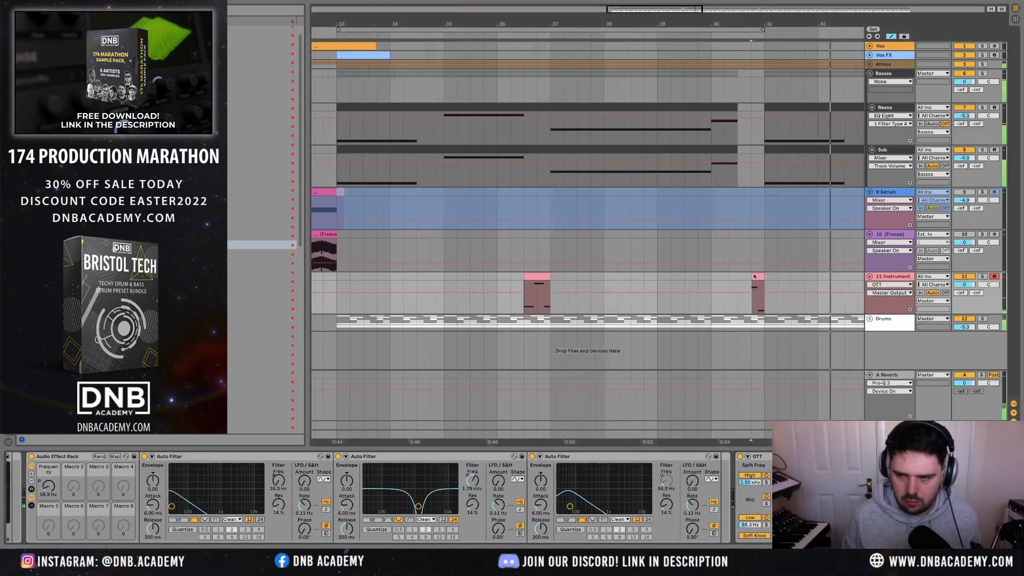
{"action": "left_click", "coordinate": [446, 280]}
{"action": "key", "text": "space"}
{"action": "key", "text": "space"}
- Hide the automation lanes and lower the 11 Instrument track volume during playback
{"action": "key", "text": "a"}
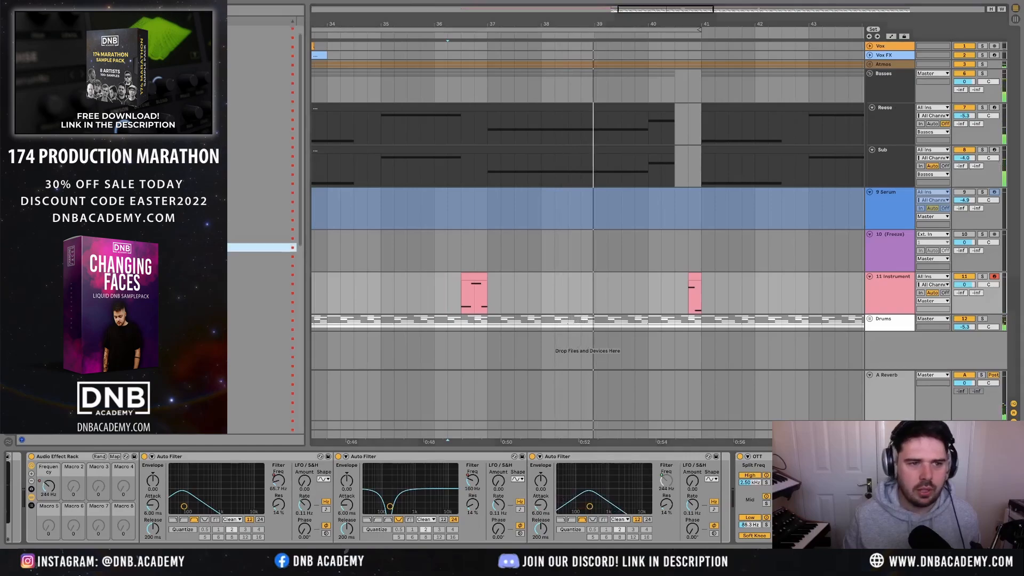
{"action": "left_click", "coordinate": [213, 103]}
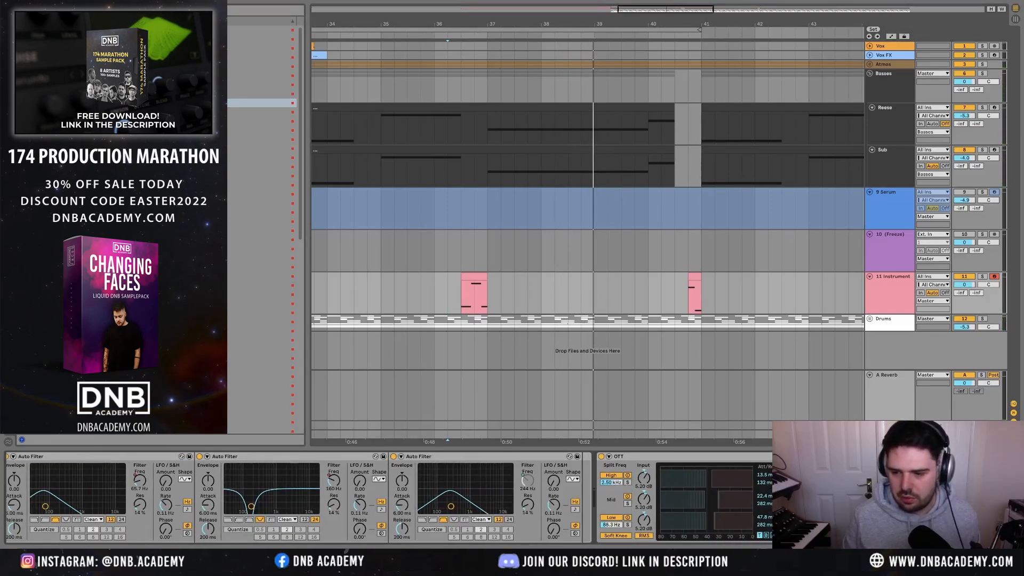
{"action": "key", "text": "space"}
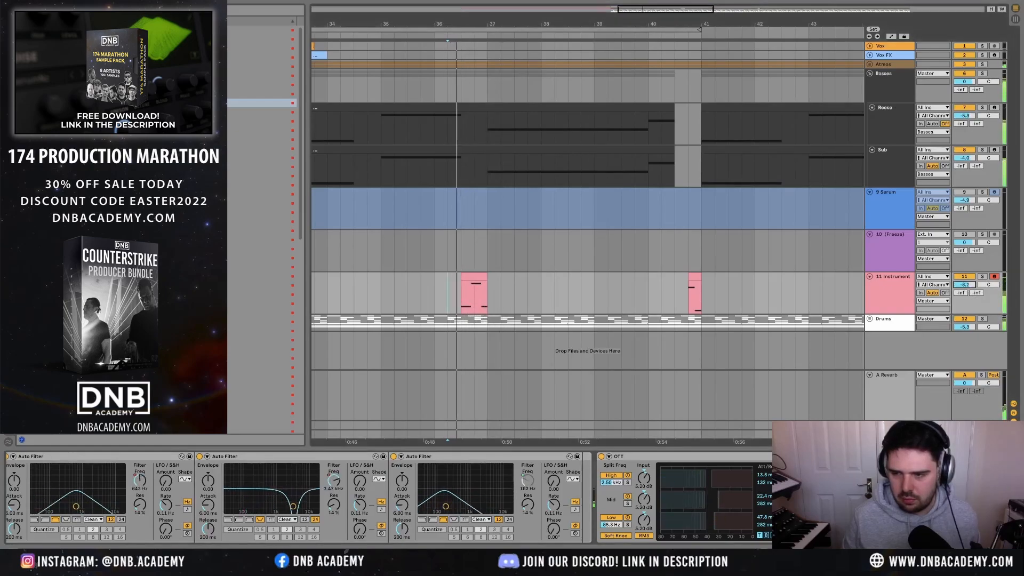
- Bypass the existing filter rack and insert two Auto Filters after it, before OTT, setting the first to band-pass
{"action": "scroll", "coordinate": [207, 467], "scroll_direction": "left", "scroll_amount": 5}
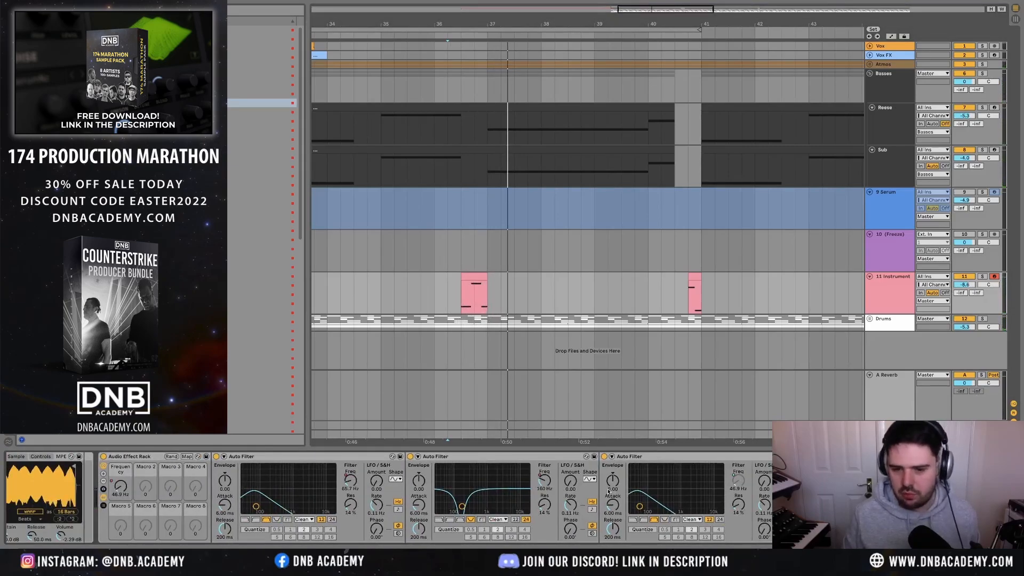
{"action": "scroll", "coordinate": [608, 491], "scroll_direction": "right", "scroll_amount": 5}
{"action": "scroll", "coordinate": [545, 488], "scroll_direction": "left", "scroll_amount": 15}
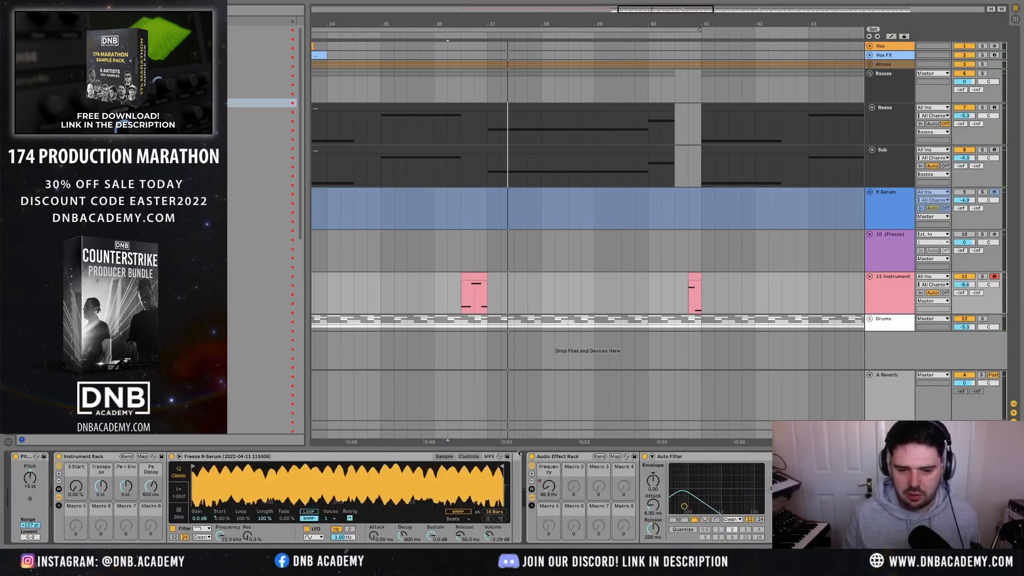
{"action": "scroll", "coordinate": [518, 480], "scroll_direction": "right", "scroll_amount": 15}
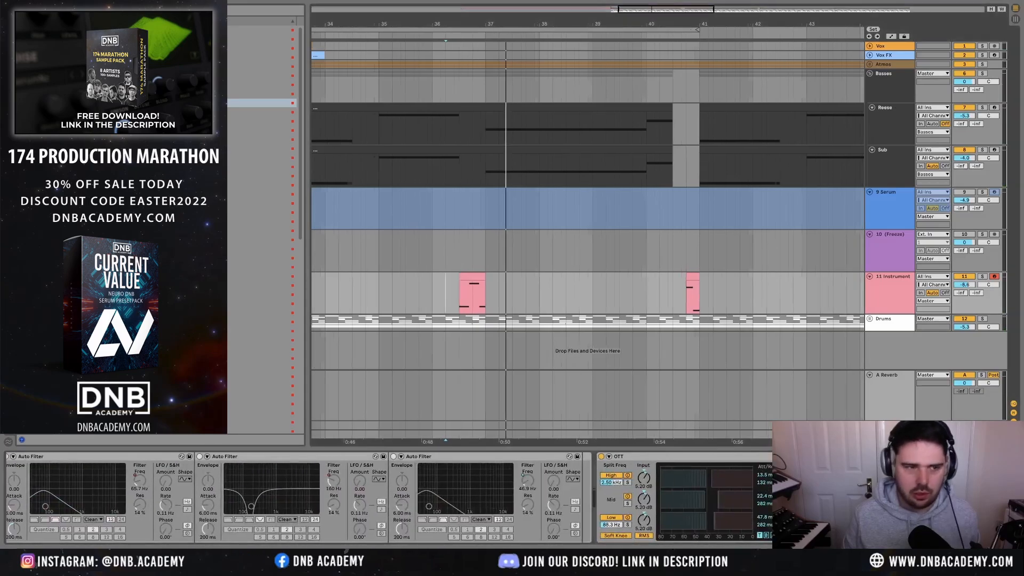
{"action": "scroll", "coordinate": [586, 235], "scroll_direction": "right", "scroll_amount": 1}
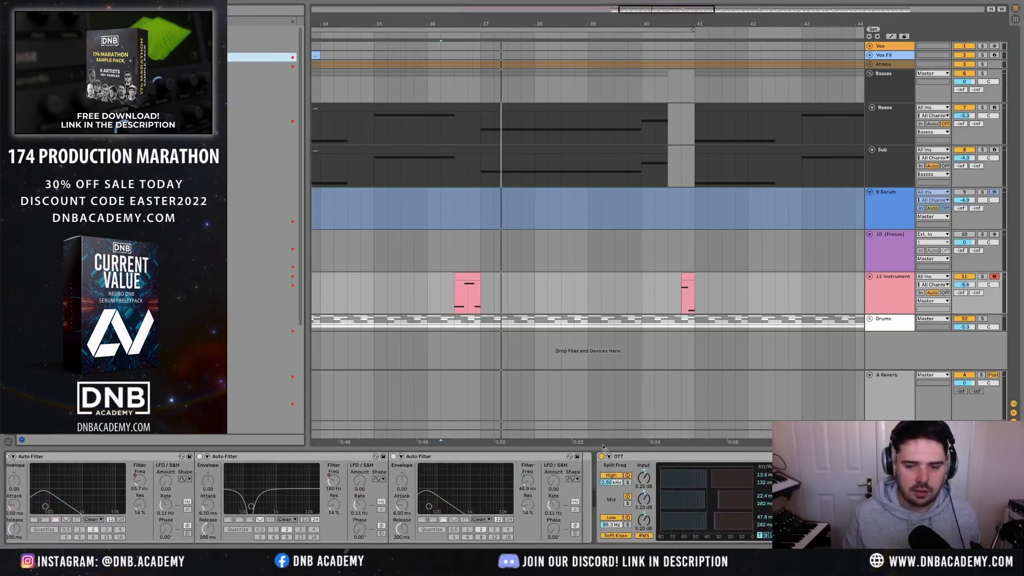
{"action": "mouse_move", "coordinate": [603, 447]}
{"action": "left_mouse_down"}
{"action": "mouse_move", "coordinate": [601, 484]}
{"action": "mouse_move", "coordinate": [592, 484]}
{"action": "left_mouse_up"}
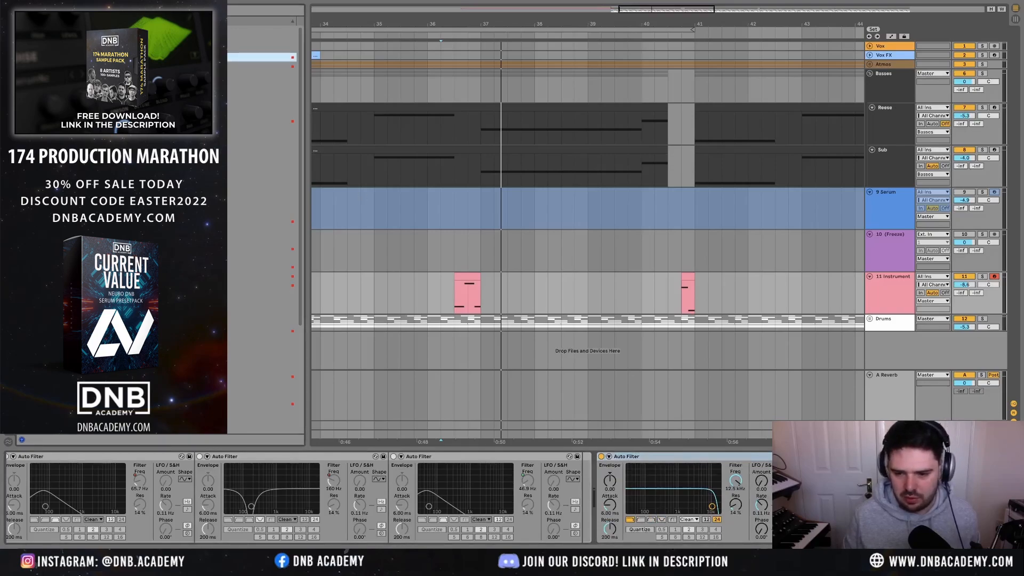
{"action": "left_click_drag", "start_coordinate": [800, 488], "coordinate": [794, 490]}
{"action": "scroll", "coordinate": [762, 491], "scroll_direction": "right", "scroll_amount": 2}
{"action": "left_click_drag", "start_coordinate": [632, 482], "coordinate": [633, 484]}
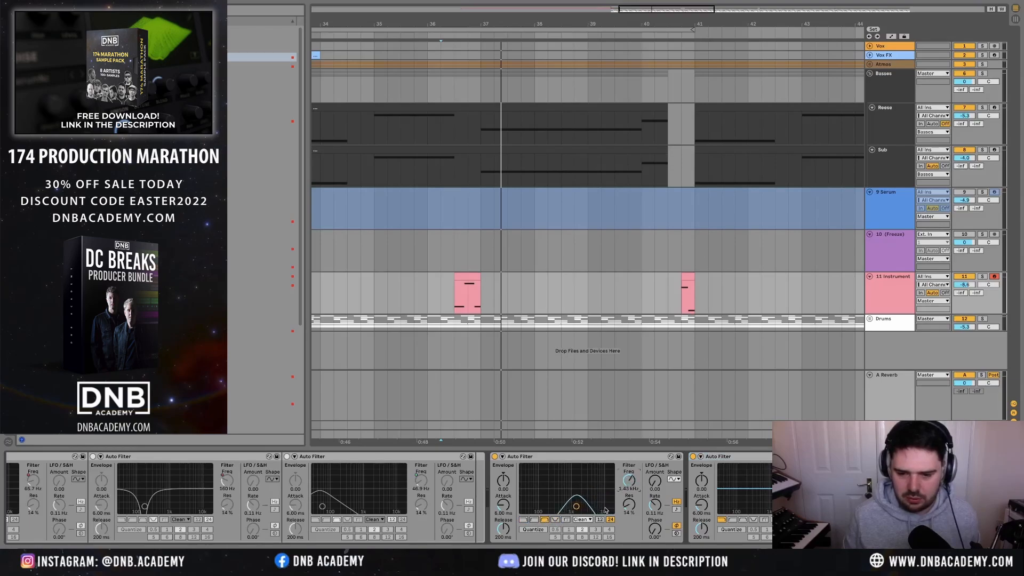
- Group the two new Auto Filters into an Audio Effect Rack and map both filter frequencies to Macro 1
{"action": "left_click", "coordinate": [626, 455]}
{"action": "key", "text": "ctrl+g"}
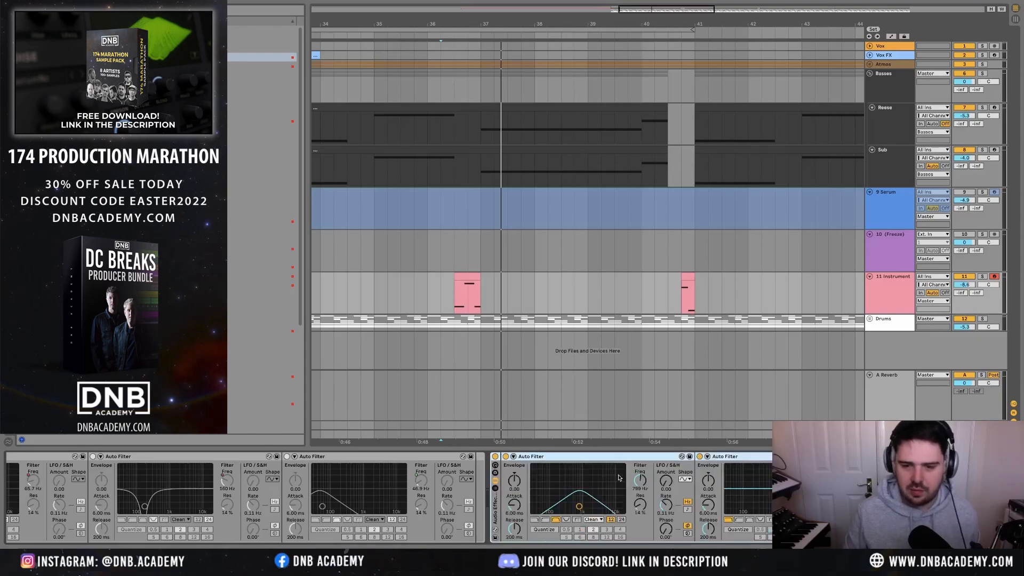
{"action": "left_click", "coordinate": [496, 468]}
{"action": "right_click", "coordinate": [736, 481]}
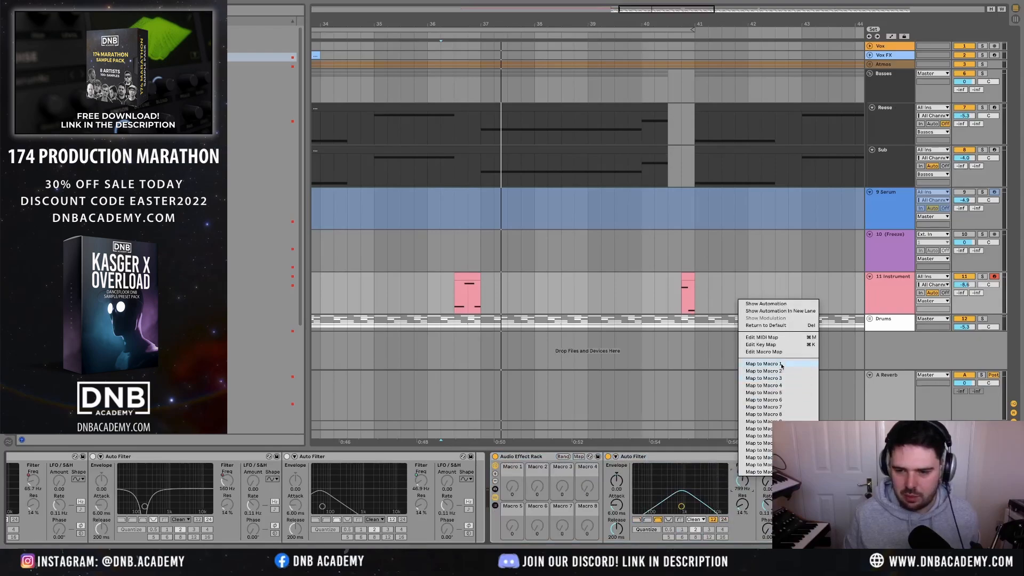
{"action": "left_click", "coordinate": [762, 364]}
{"action": "right_click", "coordinate": [938, 480]}
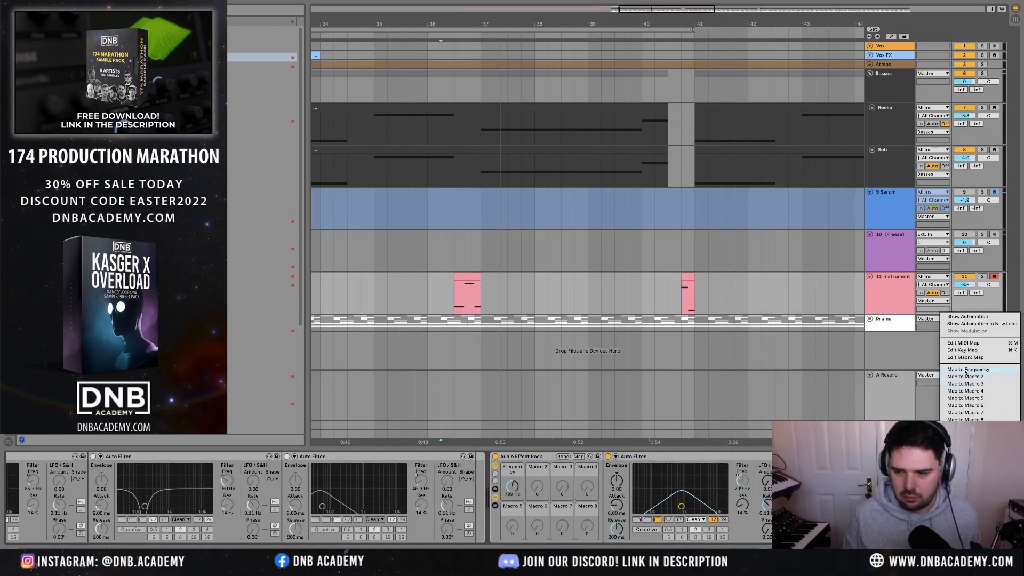
{"action": "left_click", "coordinate": [966, 370]}
- Rename the band-pass Auto Filter as BP in macro mapping mode and lower the new rack's Frequency macro
{"action": "left_click", "coordinate": [579, 457]}
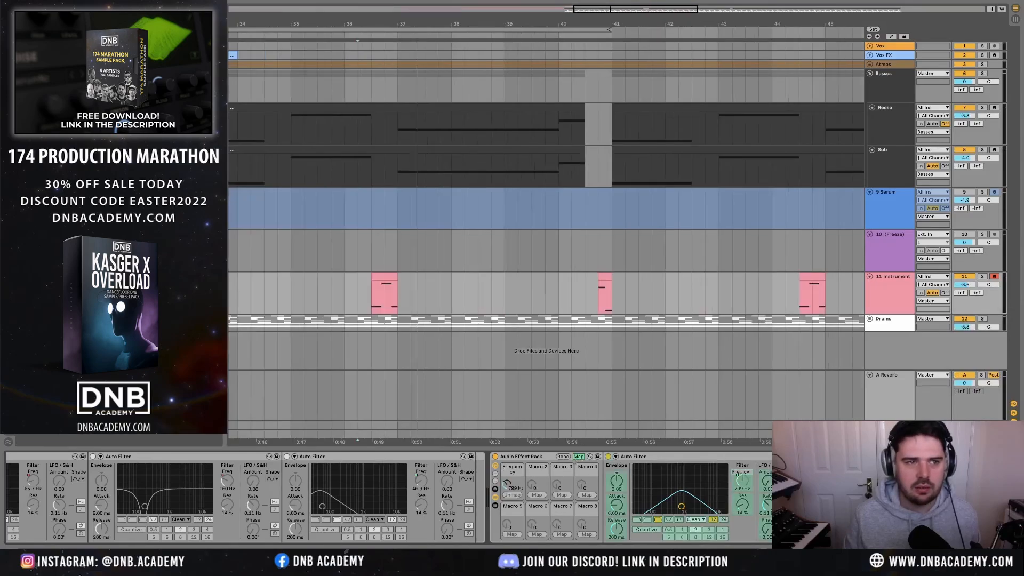
{"action": "left_click", "coordinate": [644, 457]}
{"action": "type", "text": "BP"}
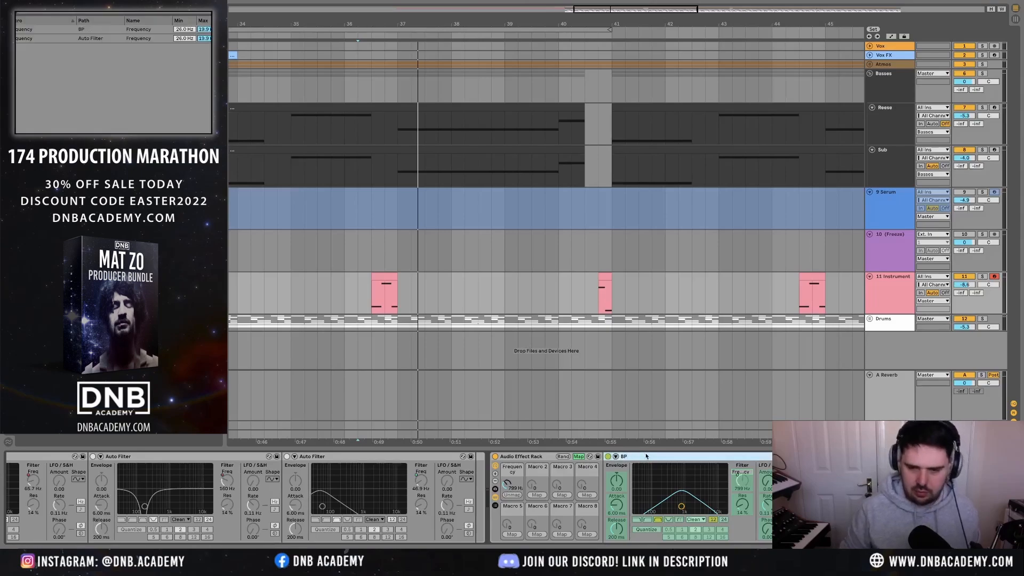
{"action": "left_click", "coordinate": [832, 457]}
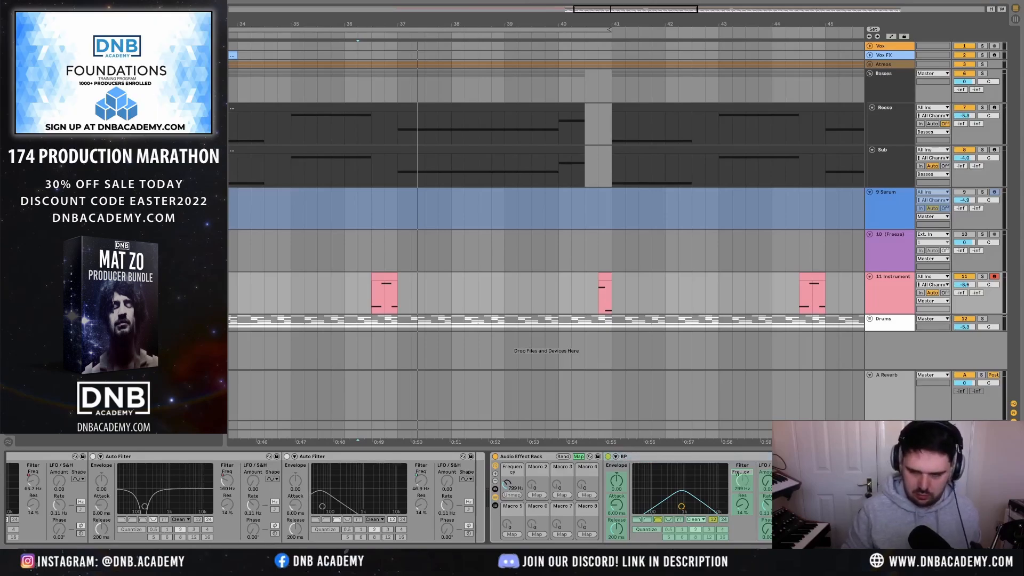
{"action": "scroll", "coordinate": [746, 465], "scroll_direction": "up", "scroll_amount": 3}
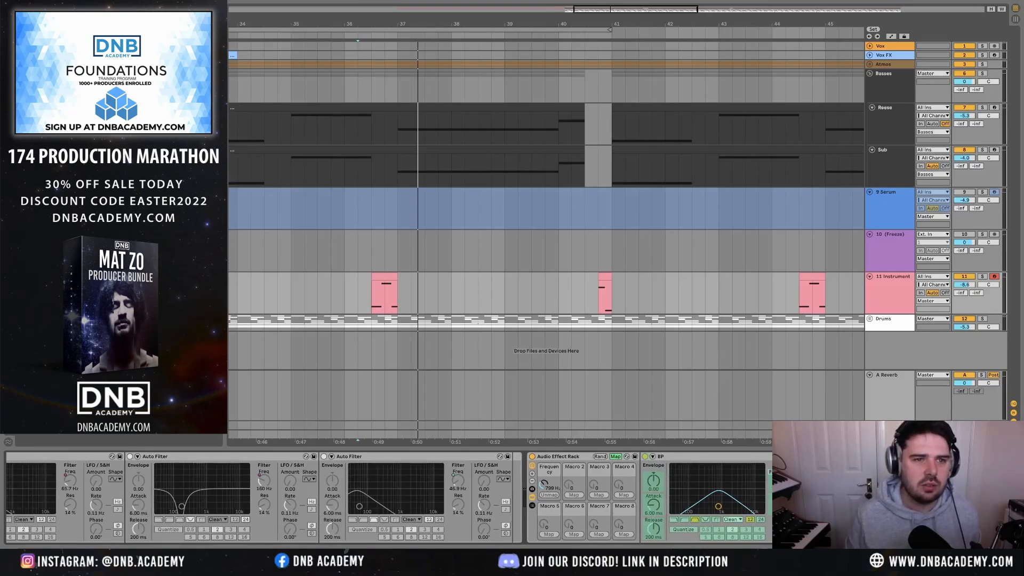
{"action": "left_click_drag", "start_coordinate": [543, 483], "coordinate": [544, 501]}
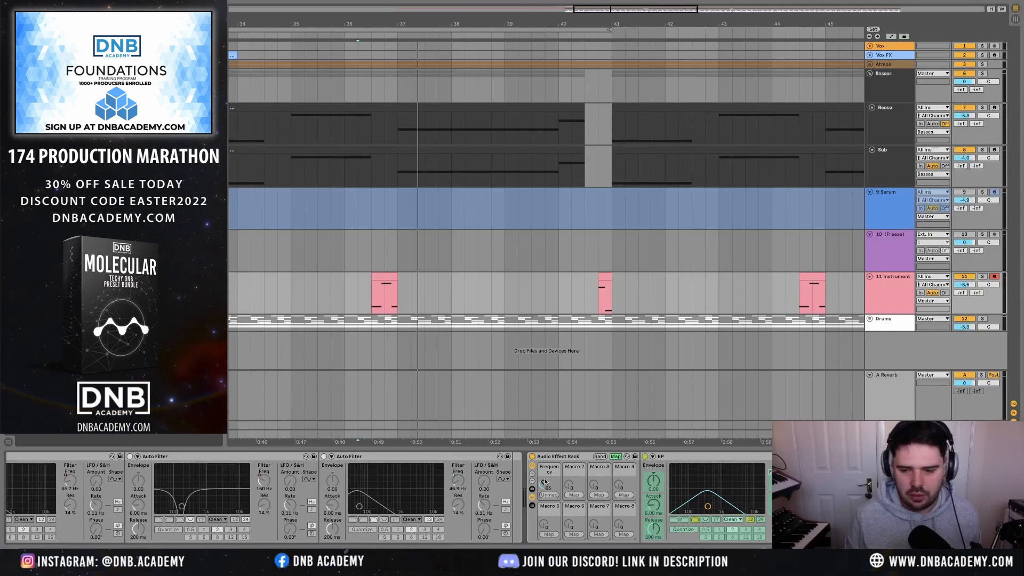
{"action": "left_click", "coordinate": [616, 457]}
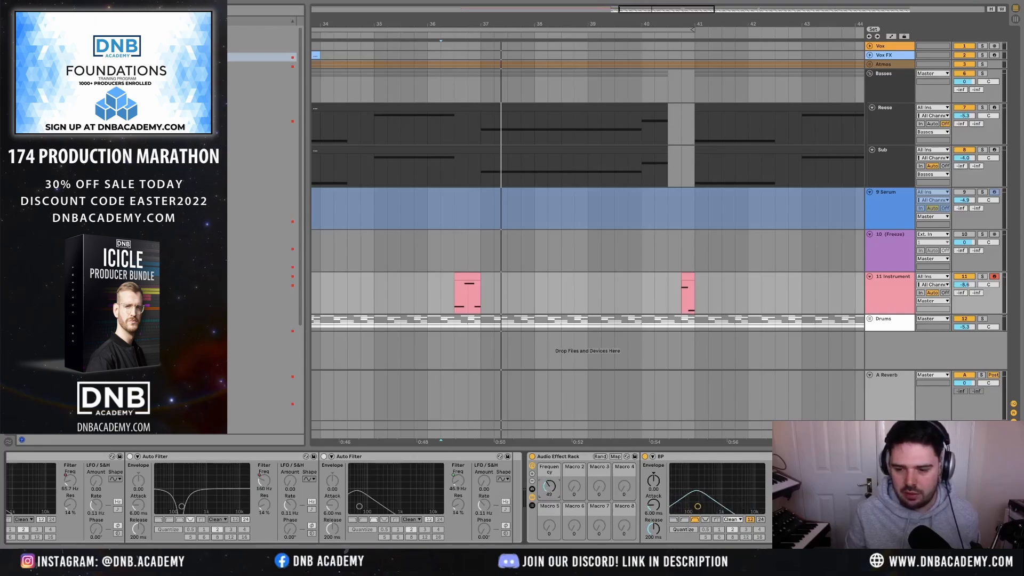
- Draw zigzag automation for the new rack's Frequency macro across the clip before bar 37 and audition the fill
{"action": "key", "text": "space"}
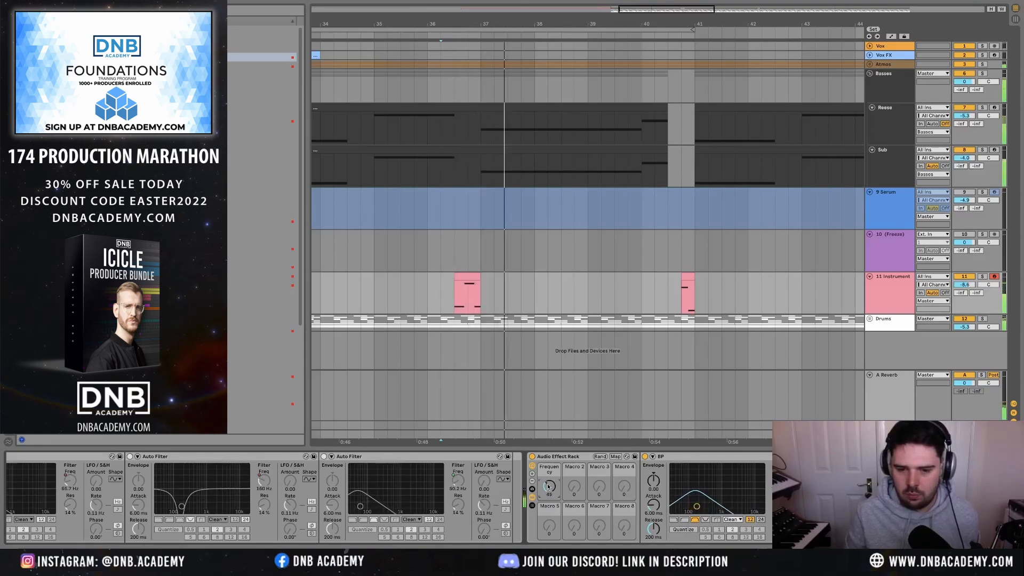
{"action": "right_click", "coordinate": [549, 486]}
{"action": "left_click", "coordinate": [596, 326]}
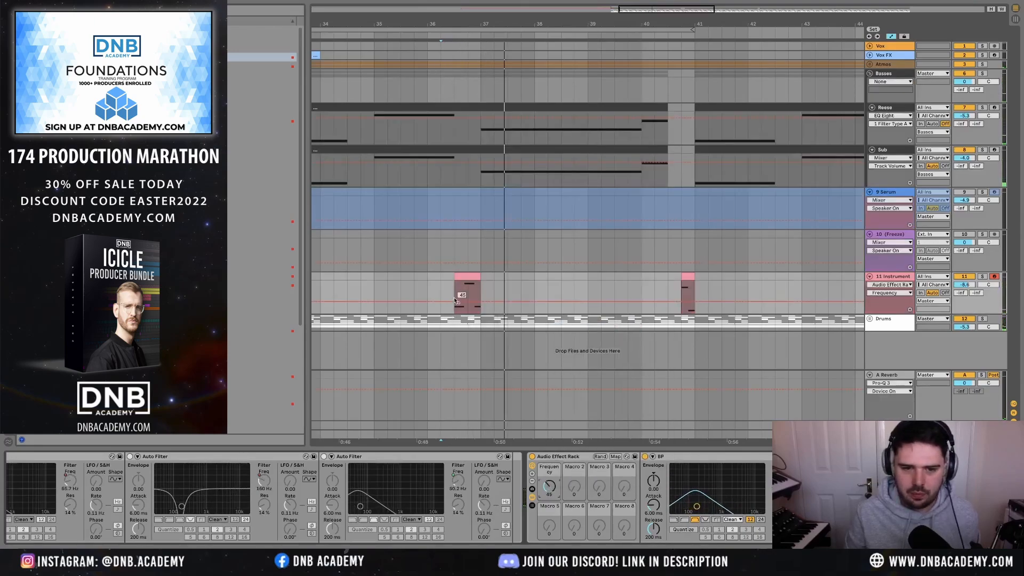
{"action": "mouse_move", "coordinate": [468, 290]}
{"action": "left_mouse_down"}
{"action": "mouse_move", "coordinate": [480, 305]}
{"action": "mouse_move", "coordinate": [488, 291]}
{"action": "mouse_move", "coordinate": [492, 308]}
{"action": "left_mouse_up"}
{"action": "scroll", "coordinate": [468, 300], "scroll_direction": "up", "scroll_amount": 4}
{"action": "left_click", "coordinate": [471, 276]}
{"action": "key", "text": "space"}
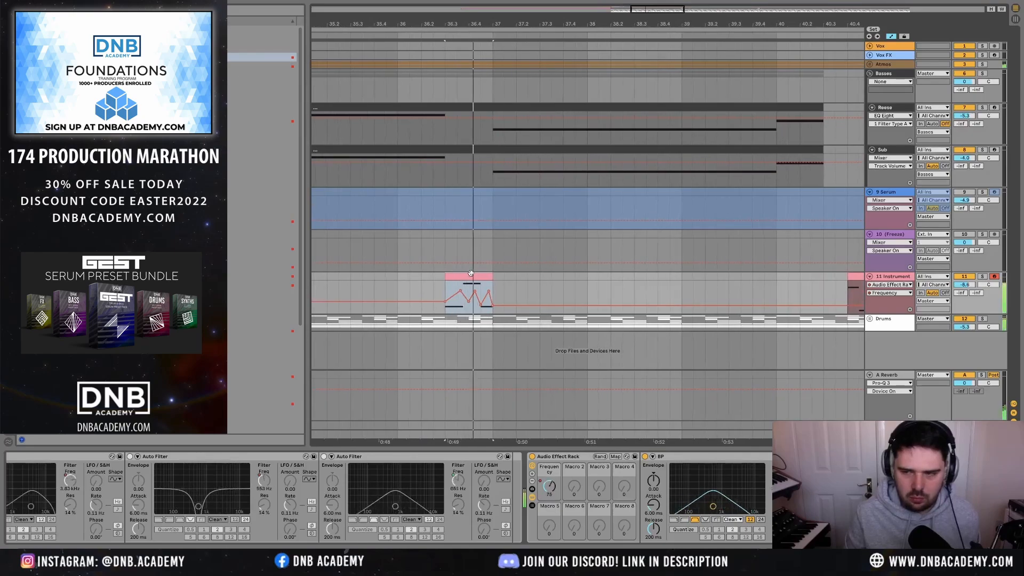
{"action": "scroll", "coordinate": [472, 277], "scroll_direction": "left", "scroll_amount": 1}
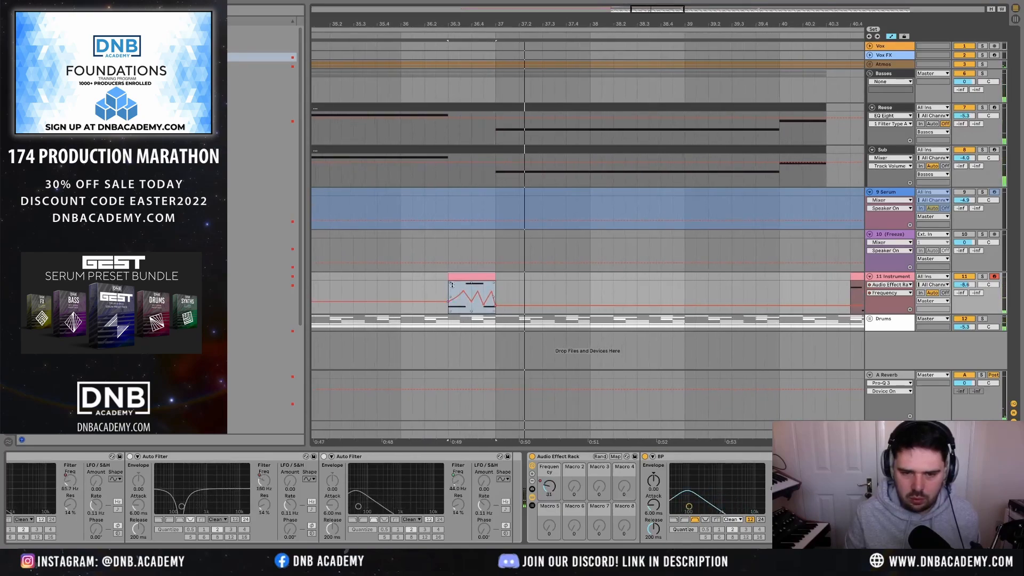
- Deepen the zigzag Frequency macro automation so its dips reach the minimum in the clip before bar 37, and audition the fill
{"action": "left_click", "coordinate": [451, 285]}
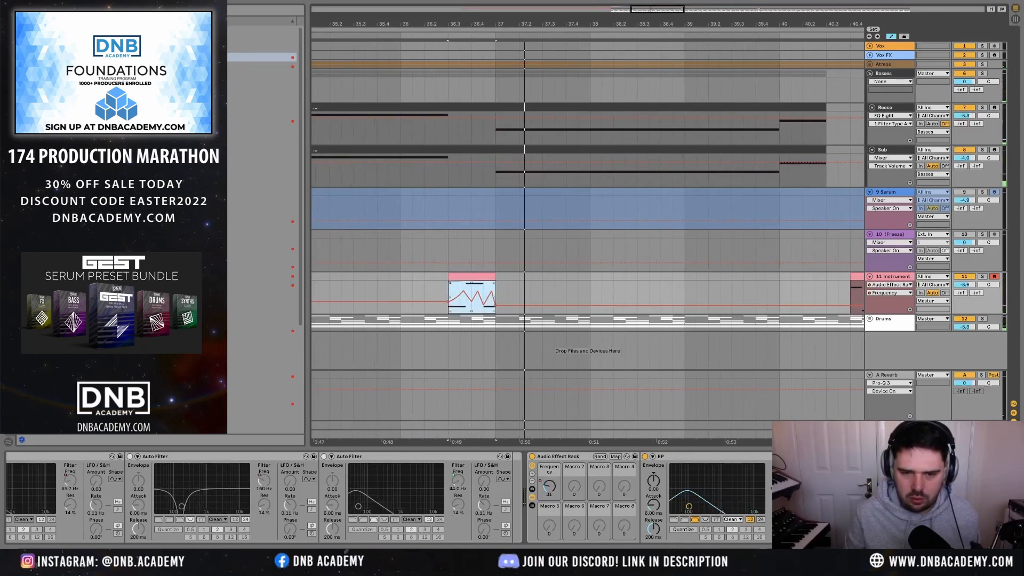
{"action": "left_click", "coordinate": [460, 288]}
{"action": "mouse_move", "coordinate": [462, 296]}
{"action": "left_mouse_down"}
{"action": "mouse_move", "coordinate": [448, 314]}
{"action": "mouse_move", "coordinate": [484, 314]}
{"action": "mouse_move", "coordinate": [491, 291]}
{"action": "mouse_move", "coordinate": [495, 315]}
{"action": "left_mouse_up"}
{"action": "left_click", "coordinate": [451, 291]}
{"action": "key", "text": "space"}
{"action": "key", "text": "space"}
{"action": "key", "text": "space"}
{"action": "key", "text": "space"}
{"action": "key", "text": "space"}
{"action": "key", "text": "space"}
{"action": "key", "text": "space"}
{"action": "key", "text": "space"}
{"action": "key", "text": "space"}
{"action": "key", "text": "space"}
{"action": "key", "text": "space"}
{"action": "key", "text": "space"}
{"action": "key", "text": "space"}
- Audition the fill with OTT bypassed and replace OTT with the Multiband Compression preset after the filter rack
{"action": "left_click", "coordinate": [549, 486]}
{"action": "scroll", "coordinate": [512, 496], "scroll_direction": "right", "scroll_amount": 4}
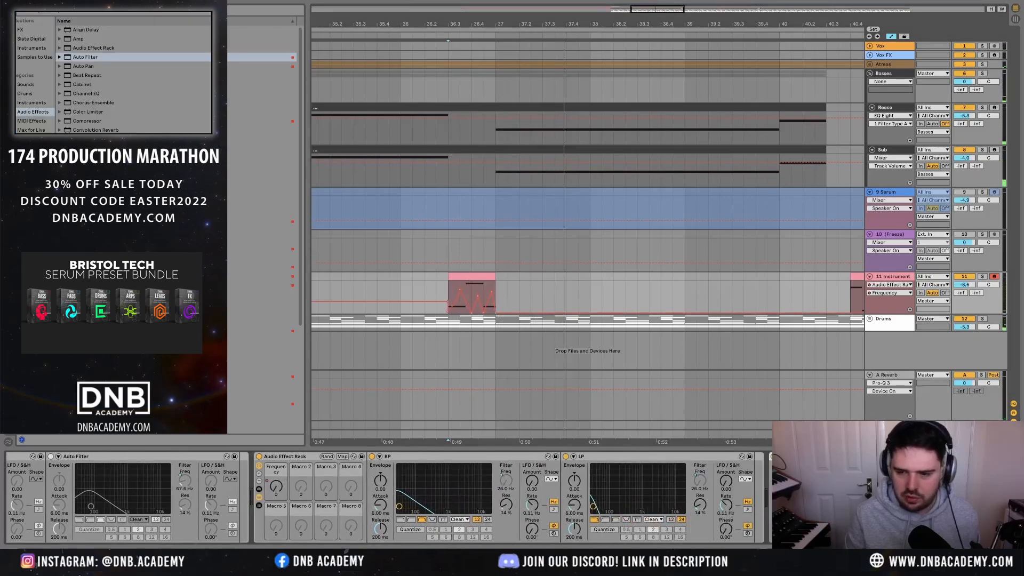
{"action": "left_click", "coordinate": [774, 456]}
{"action": "key", "text": "space"}
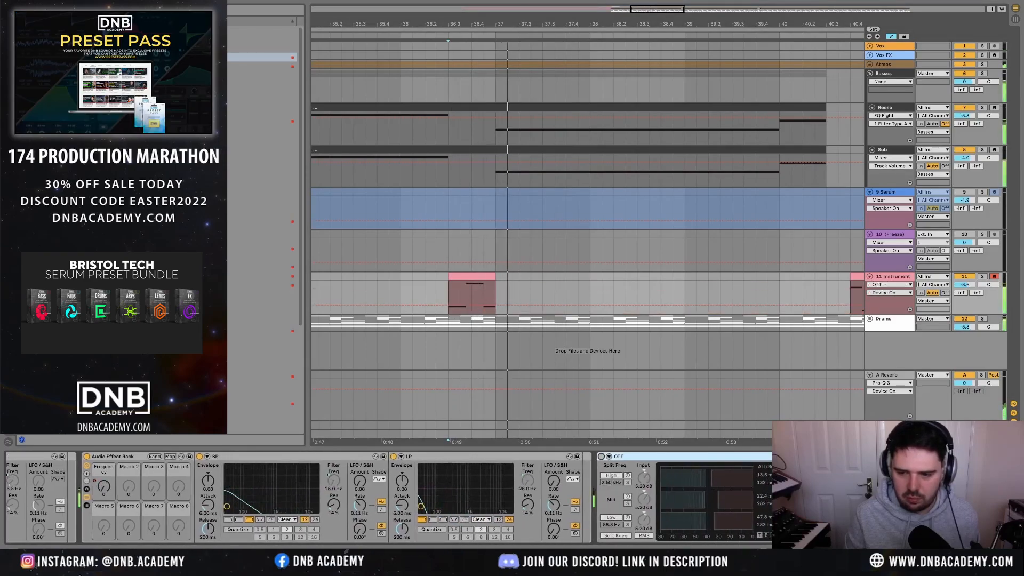
{"action": "left_click", "coordinate": [601, 456]}
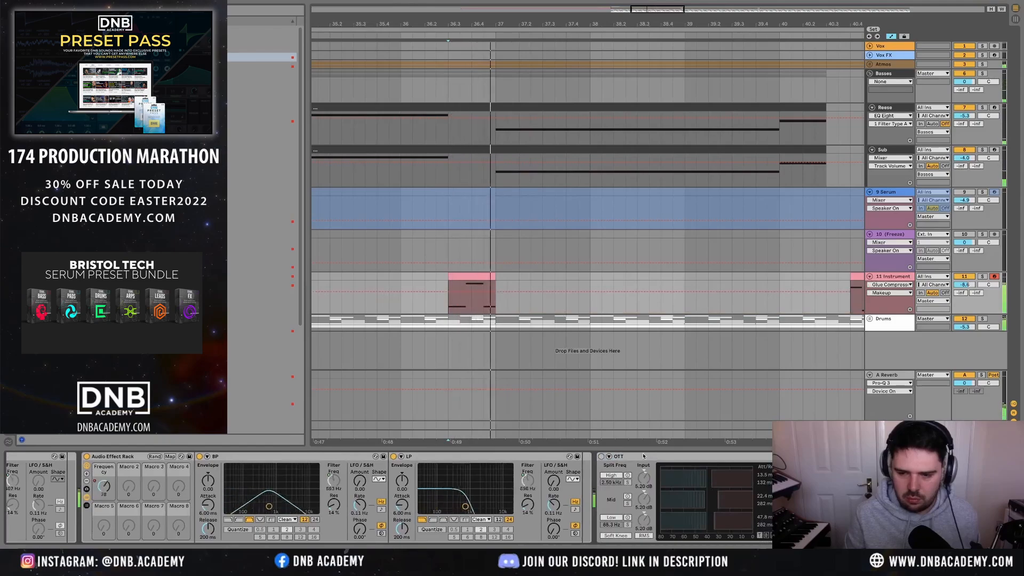
{"action": "left_click", "coordinate": [601, 458]}
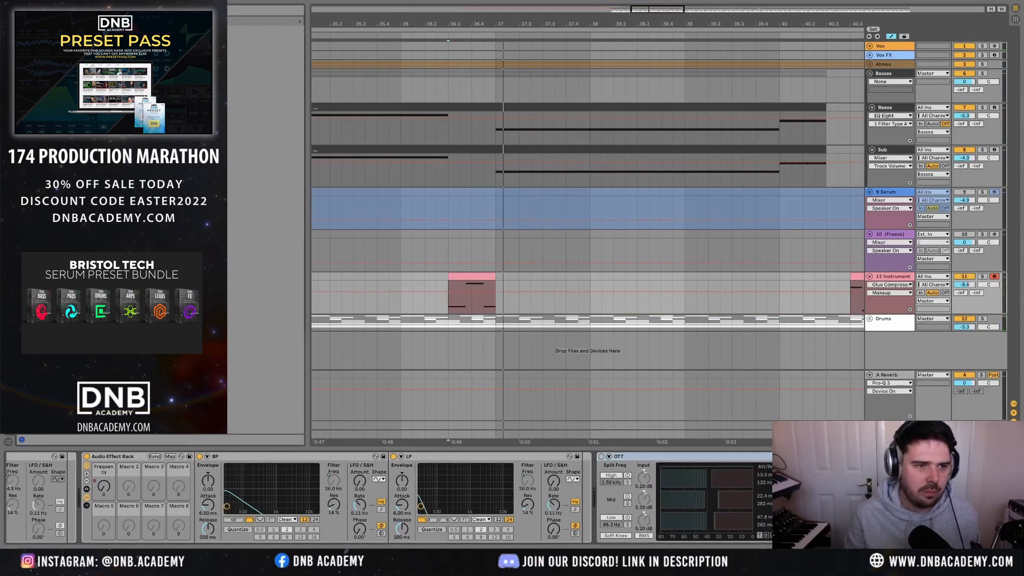
{"action": "left_click_drag", "start_coordinate": [187, 249], "coordinate": [562, 394]}
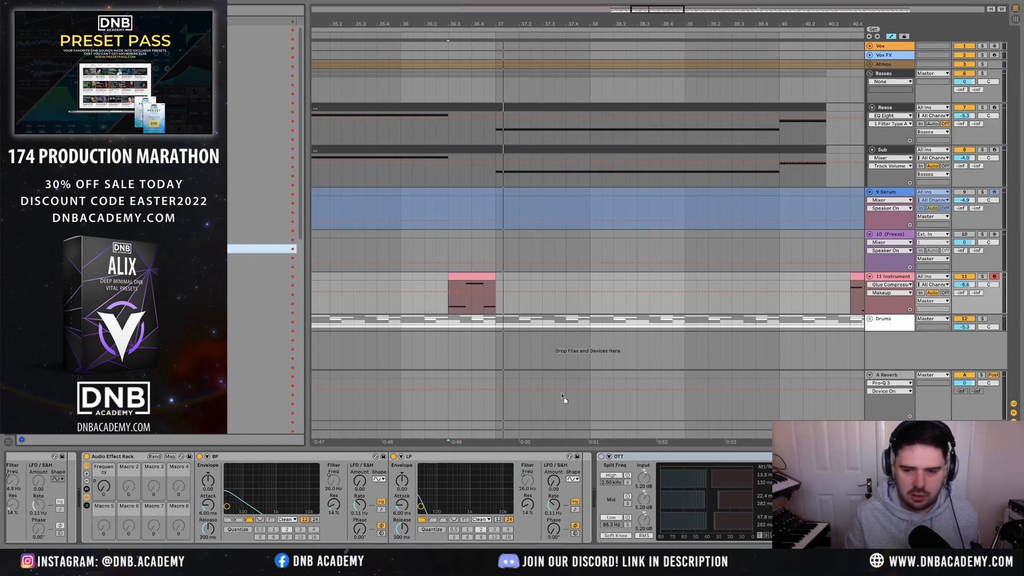
{"action": "left_click_drag", "start_coordinate": [629, 449], "coordinate": [645, 454]}
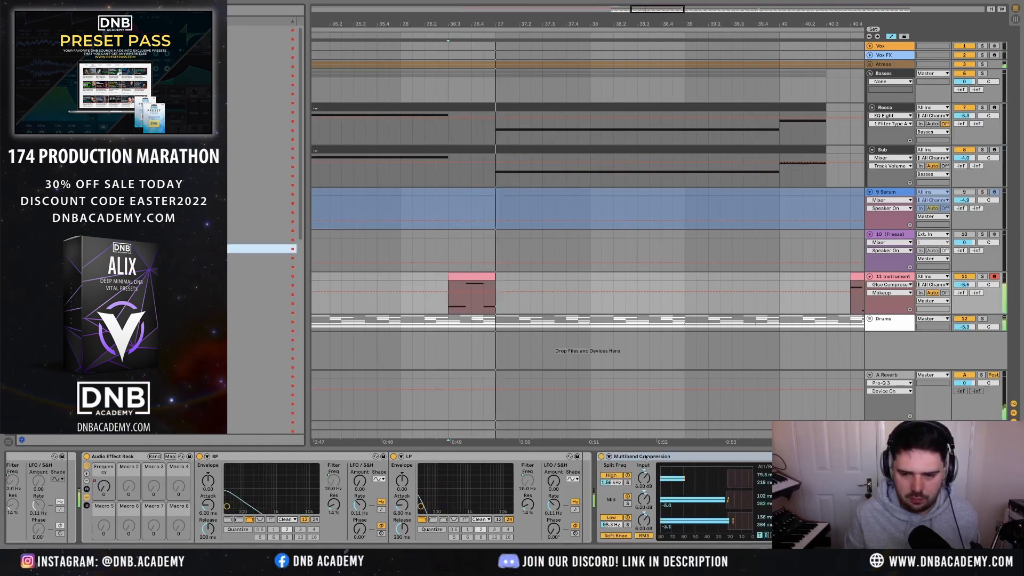
- Set the 11 Instrument track's A-Reverb send to about -14.4 dB and lower its track volume to about -13.8 dB while auditioning
{"action": "left_click_drag", "start_coordinate": [963, 295], "coordinate": [963, 254]}
{"action": "key", "text": "space"}
{"action": "key", "text": "space"}
{"action": "key", "text": "space"}
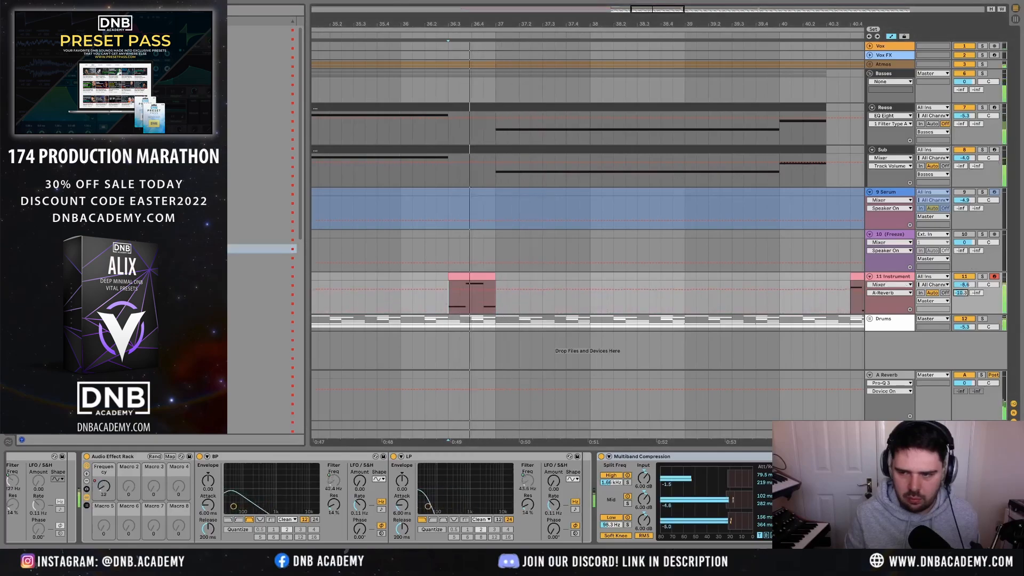
{"action": "scroll", "coordinate": [470, 305], "scroll_direction": "down", "scroll_amount": 4}
{"action": "scroll", "coordinate": [380, 302], "scroll_direction": "down", "scroll_amount": 2}
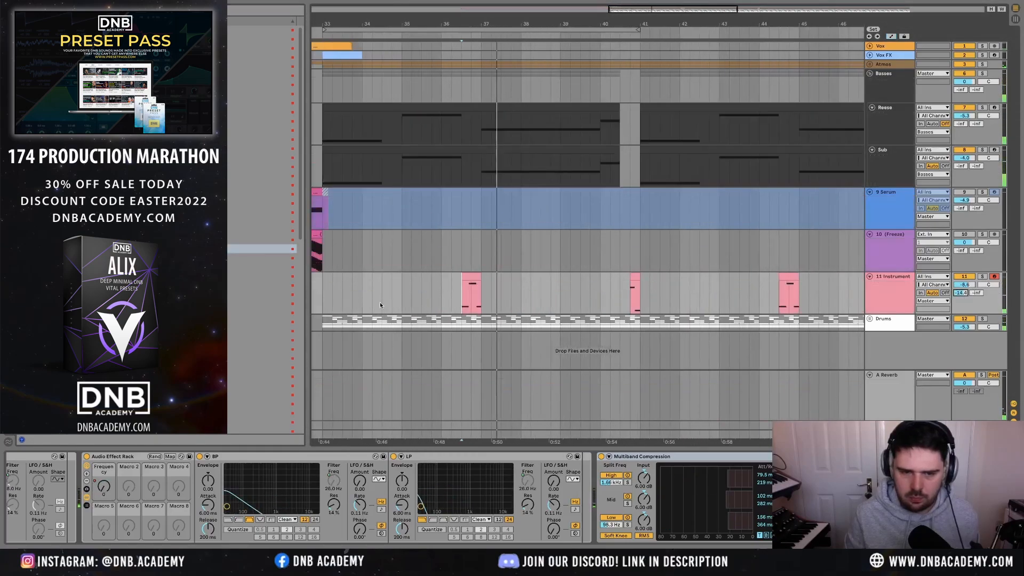
{"action": "scroll", "coordinate": [446, 305], "scroll_direction": "down", "scroll_amount": 2}
{"action": "left_click_drag", "start_coordinate": [970, 286], "coordinate": [970, 299]}
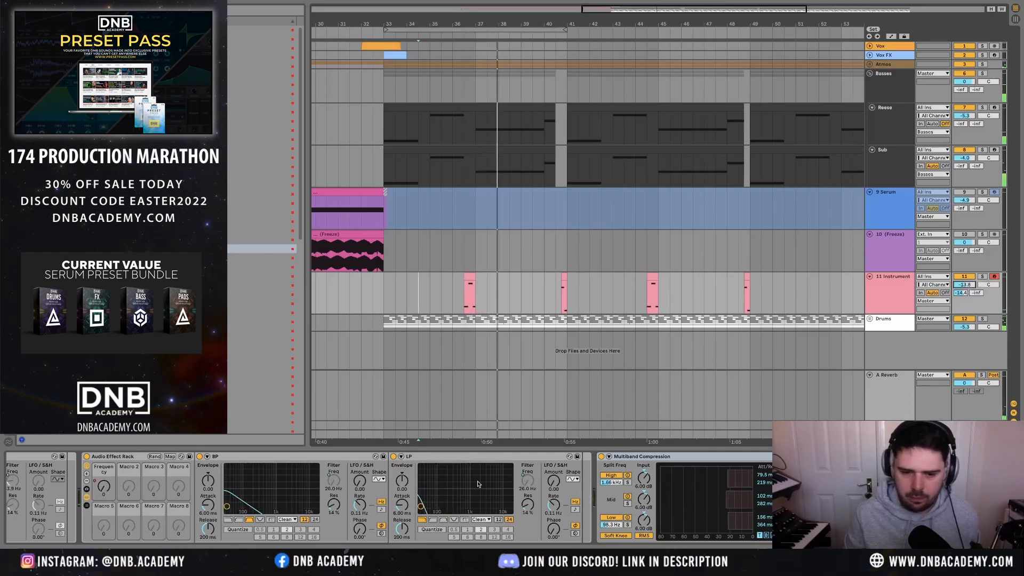
{"action": "key", "text": "a"}
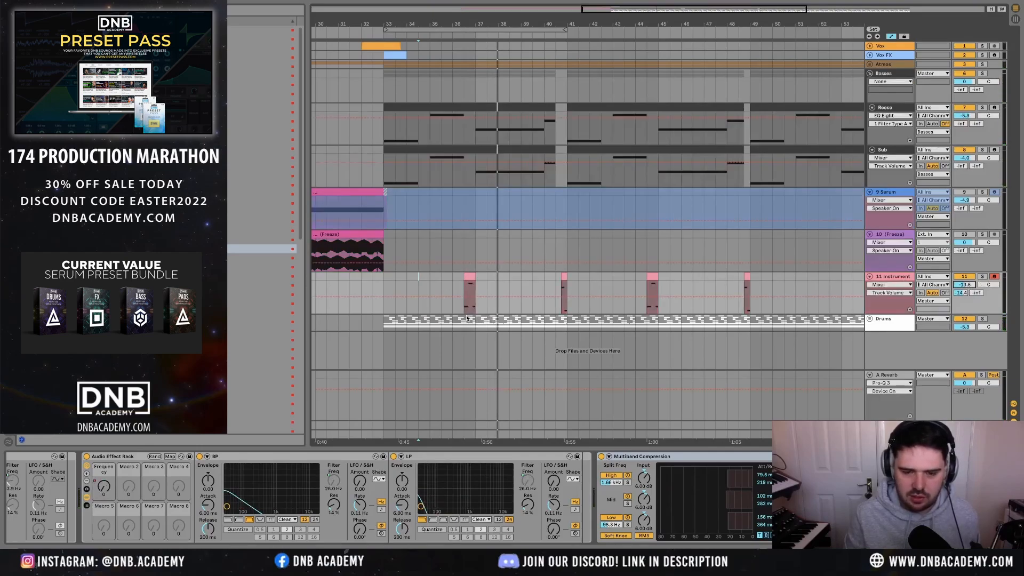
- Show the Audio Effect Rack's Frequency automation on the 11 Instrument track and shape rising peaks over the clip just before bar 37
{"action": "scroll", "coordinate": [469, 298], "scroll_direction": "up", "scroll_amount": 3}
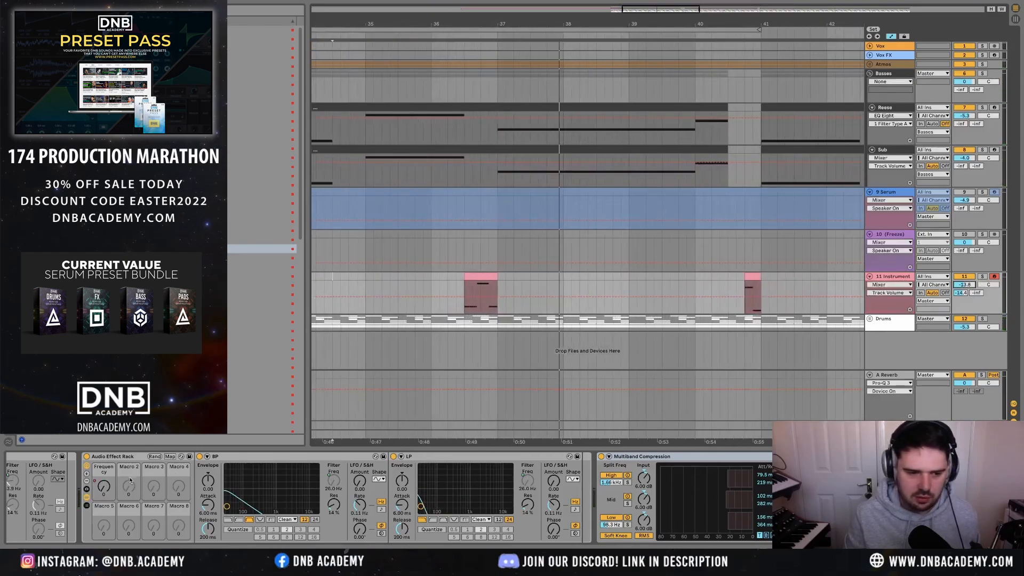
{"action": "left_click", "coordinate": [104, 486]}
{"action": "left_click", "coordinate": [481, 292]}
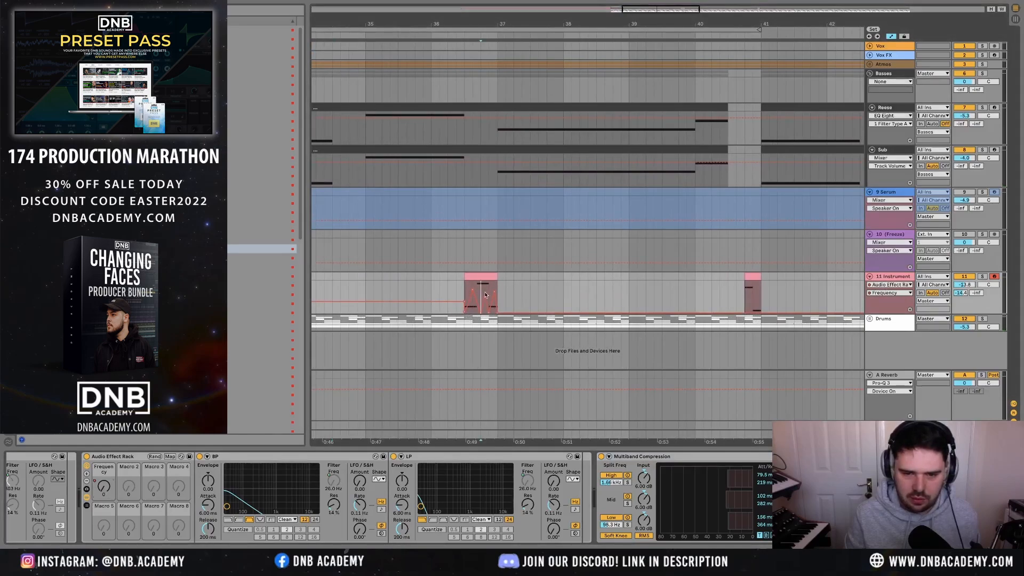
{"action": "key", "text": "space"}
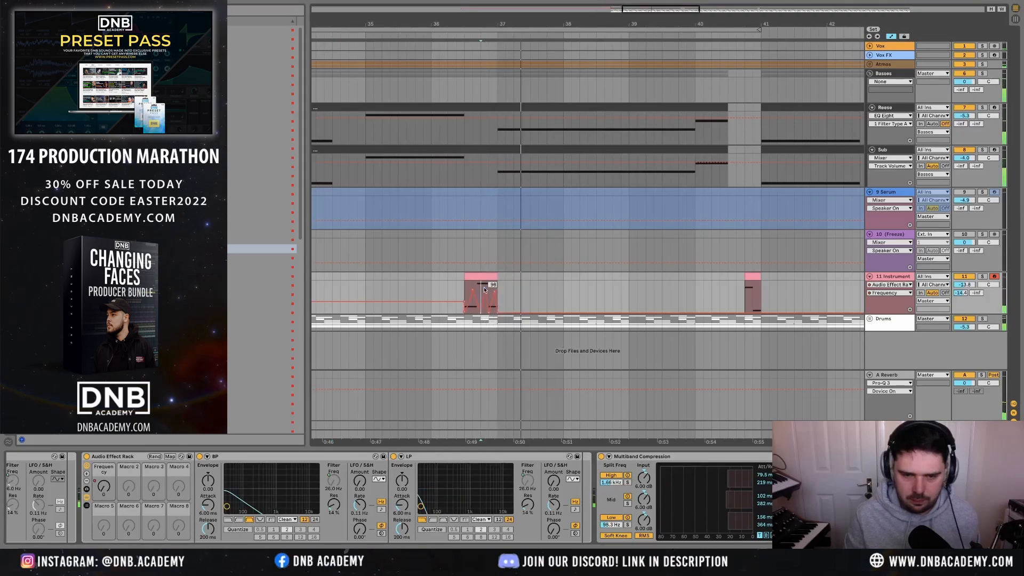
{"action": "left_click_drag", "start_coordinate": [484, 290], "coordinate": [487, 287]}
- Draw Frequency automation peaks over the short 11 Instrument clip just before bar 41
{"action": "scroll", "coordinate": [768, 309], "scroll_direction": "up", "scroll_amount": 3, "text": "ctrl"}
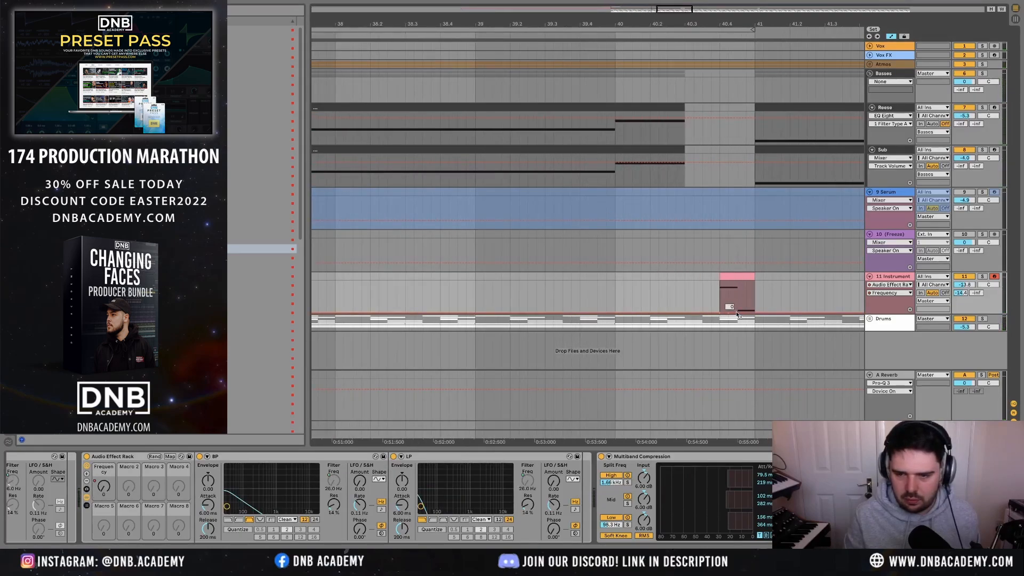
{"action": "mouse_move", "coordinate": [727, 299]}
{"action": "left_mouse_down"}
{"action": "mouse_move", "coordinate": [735, 283]}
{"action": "mouse_move", "coordinate": [756, 284]}
{"action": "left_mouse_up"}
{"action": "mouse_move", "coordinate": [755, 300]}
{"action": "left_mouse_down"}
{"action": "mouse_move", "coordinate": [755, 311]}
{"action": "mouse_move", "coordinate": [746, 292]}
{"action": "left_mouse_up"}
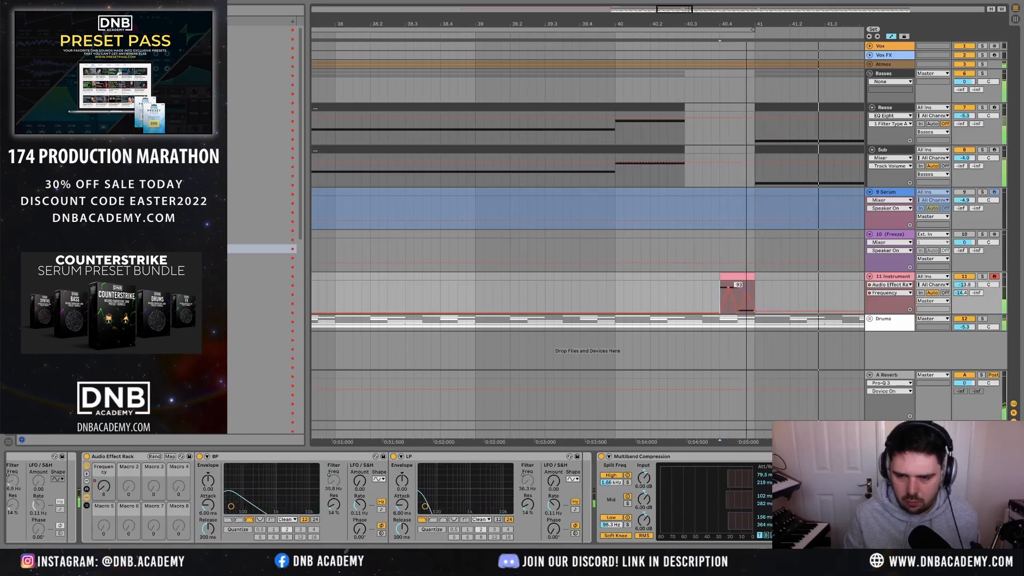
- Hide the automation, select bars 33 to 41 on the 11 Instrument track and duplicate that section three times
{"action": "key", "text": "a"}
{"action": "key", "text": "minus"}
{"action": "key", "text": "minus"}
{"action": "key", "text": "minus"}
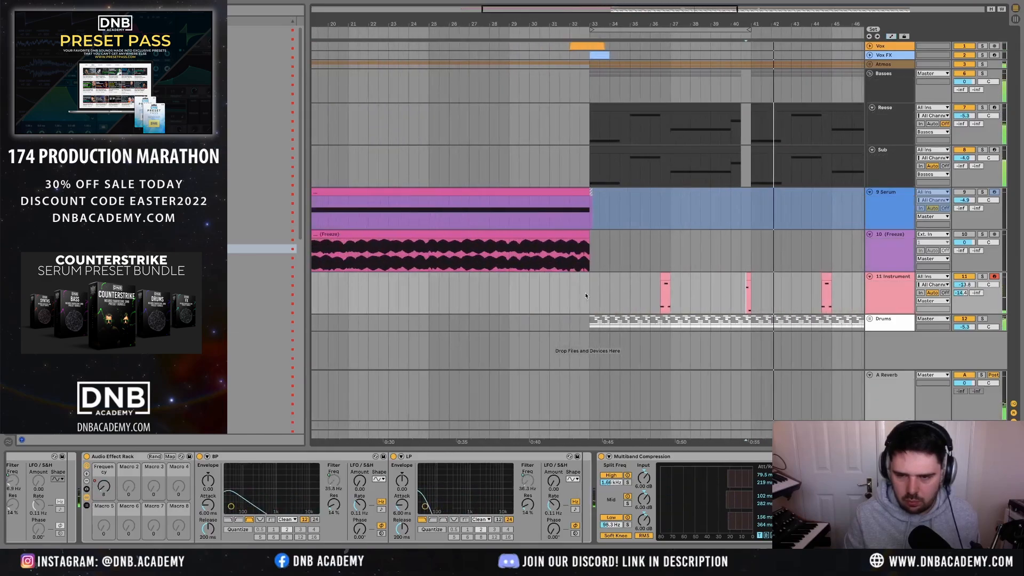
{"action": "key", "text": "a"}
{"action": "key", "text": "a"}
{"action": "key", "text": "space"}
{"action": "left_click_drag", "start_coordinate": [590, 292], "coordinate": [750, 293]}
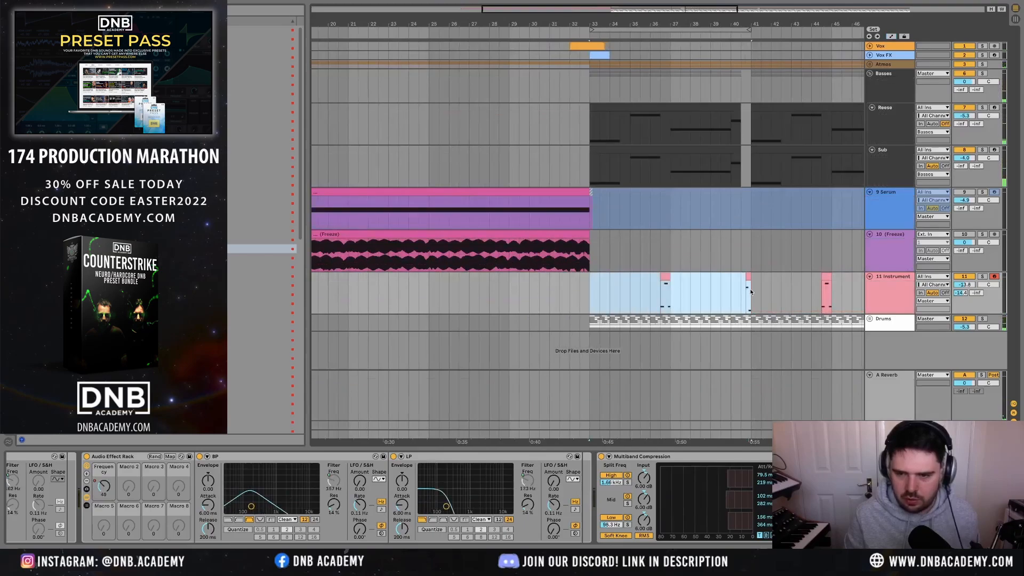
{"action": "key", "text": "minus"}
{"action": "key", "text": "ctrl+d"}
{"action": "key", "text": "ctrl+d"}
{"action": "key", "text": "ctrl+d"}
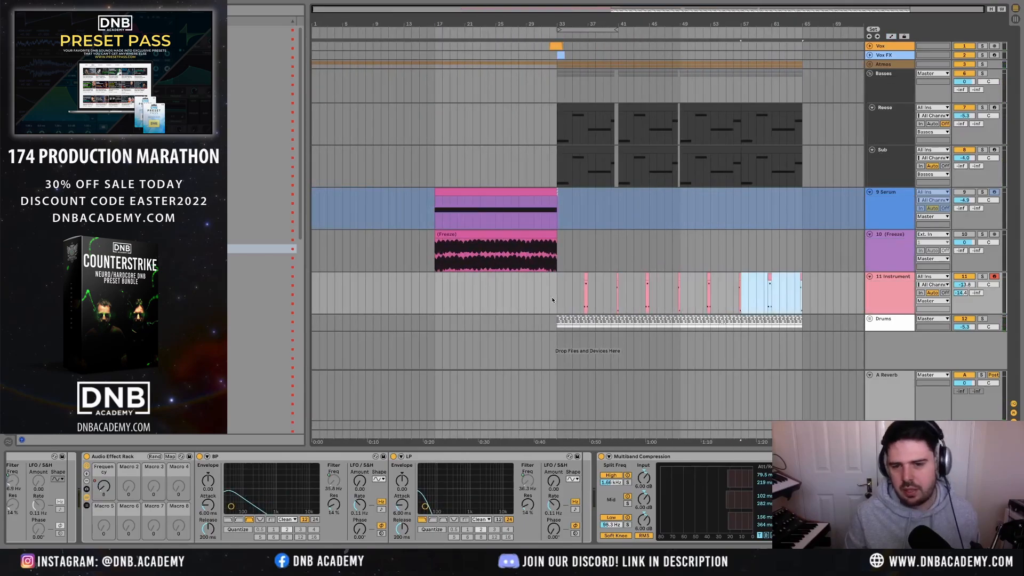
- Turn on the first Audio Effect Rack, ahead of the three Auto Filters, in the 11 Instrument device chain
{"action": "left_click", "coordinate": [551, 298]}
{"action": "scroll", "coordinate": [209, 464], "scroll_direction": "left", "scroll_amount": 10}
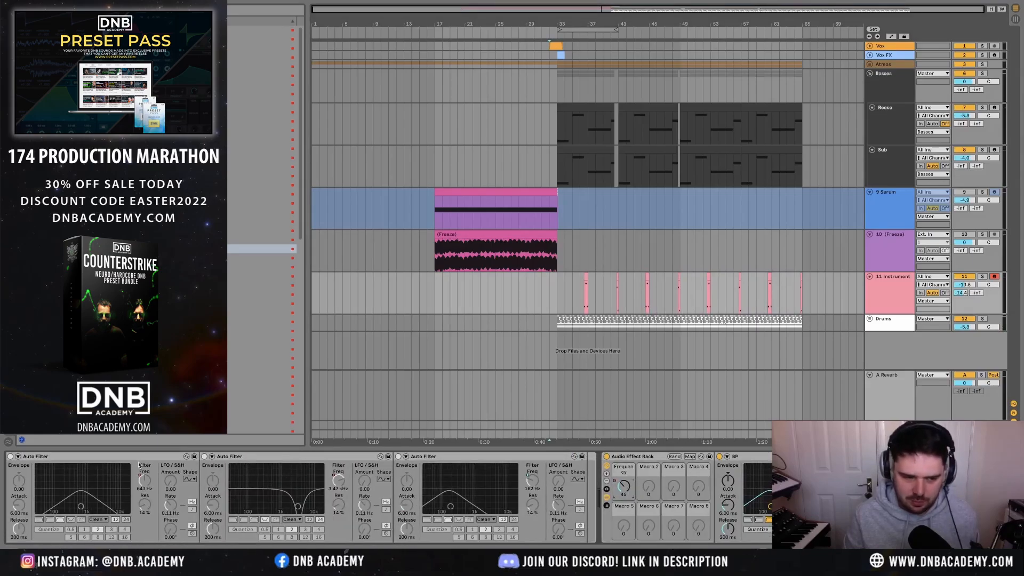
{"action": "left_click", "coordinate": [127, 458]}
{"action": "scroll", "coordinate": [107, 462], "scroll_direction": "left", "scroll_amount": 5}
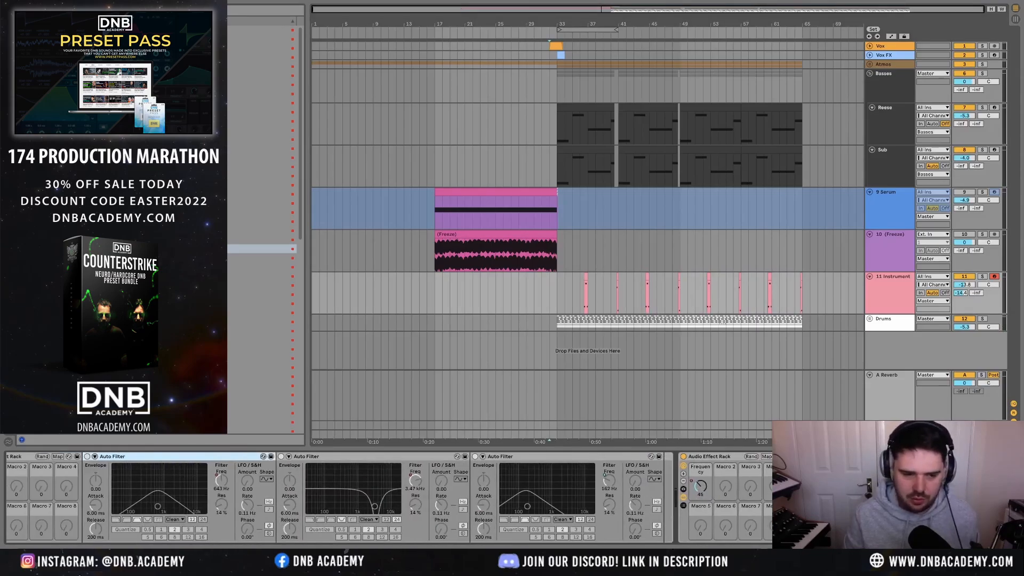
{"action": "scroll", "coordinate": [92, 466], "scroll_direction": "left", "scroll_amount": 1}
{"action": "left_click", "coordinate": [49, 457]}
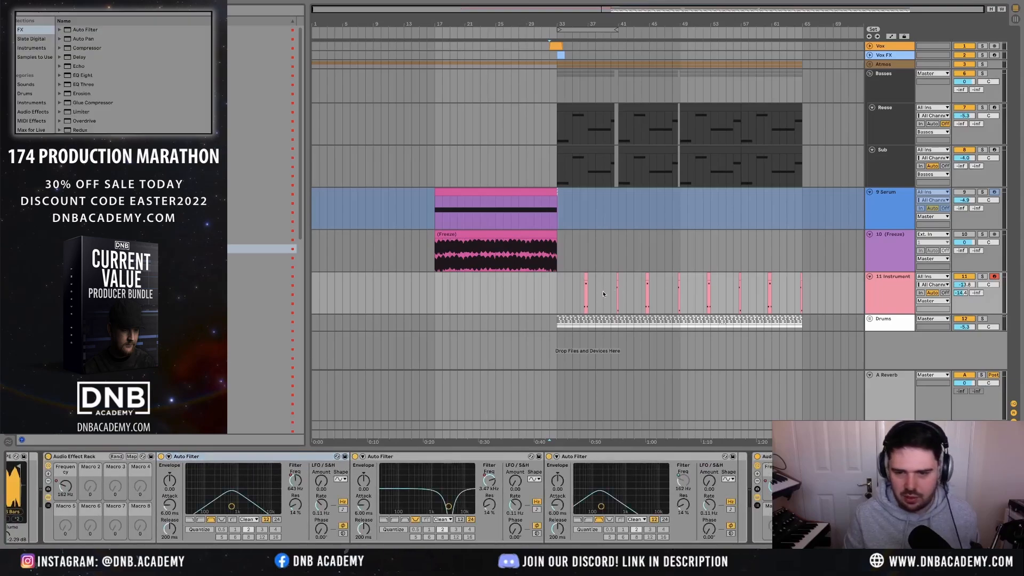
- Audition the soloed 11 Instrument clips with the first Audio Effect Rack active, and switch that rack off again
{"action": "left_click", "coordinate": [584, 304]}
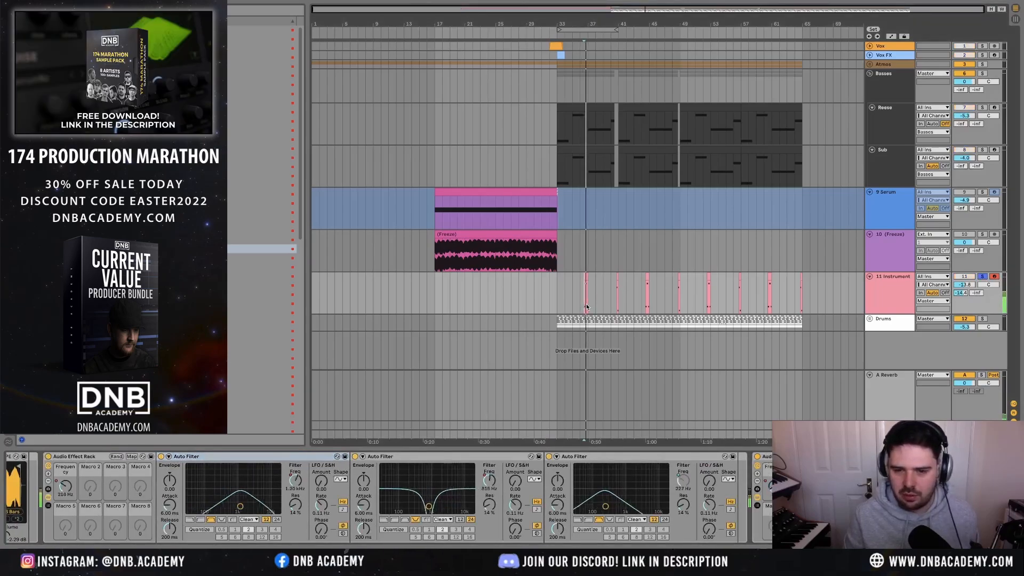
{"action": "key", "text": "space"}
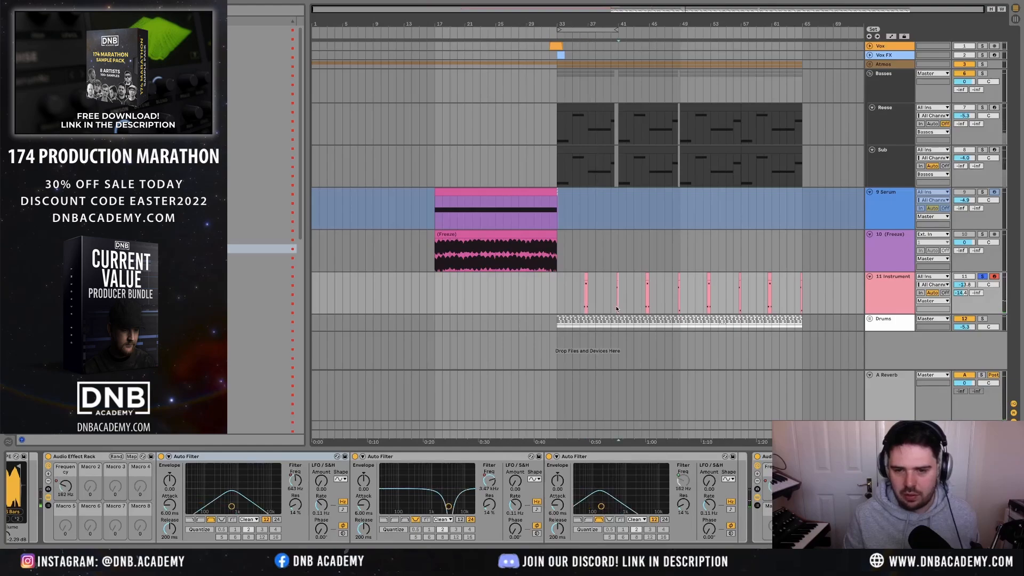
{"action": "scroll", "coordinate": [619, 305], "scroll_direction": "up", "scroll_amount": 5}
{"action": "left_click", "coordinate": [616, 275]}
{"action": "key", "text": "space"}
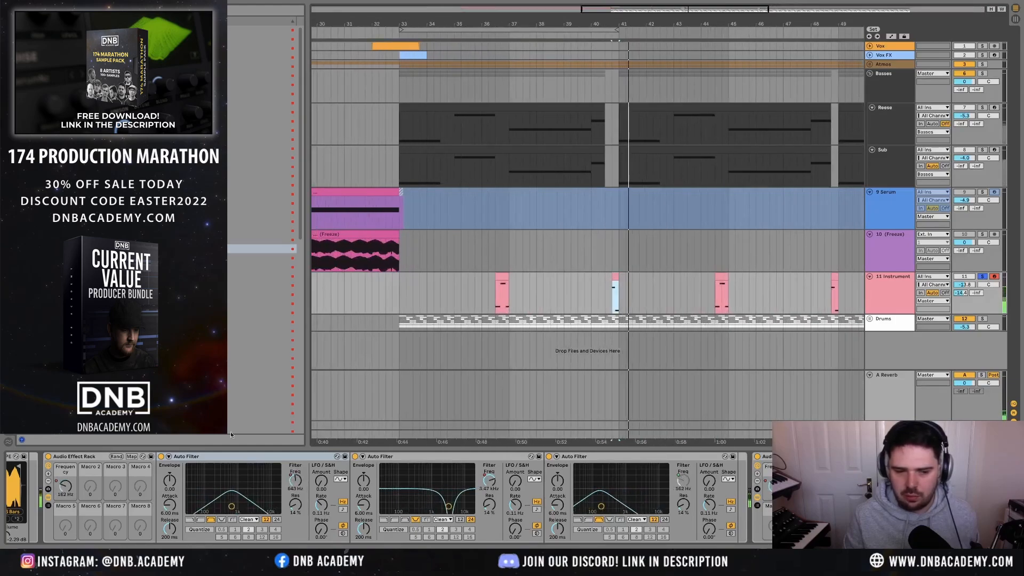
{"action": "left_click", "coordinate": [48, 457]}
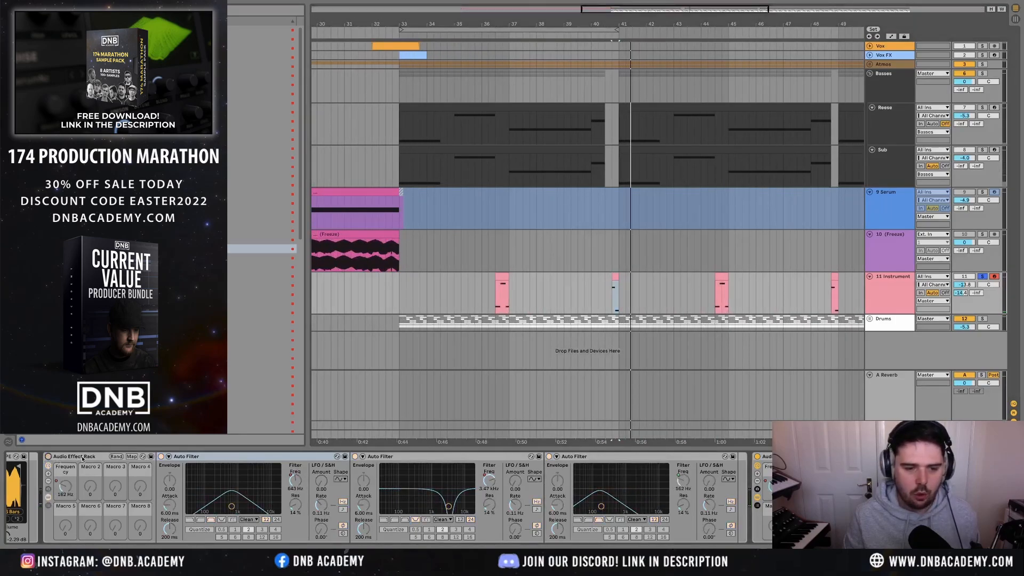
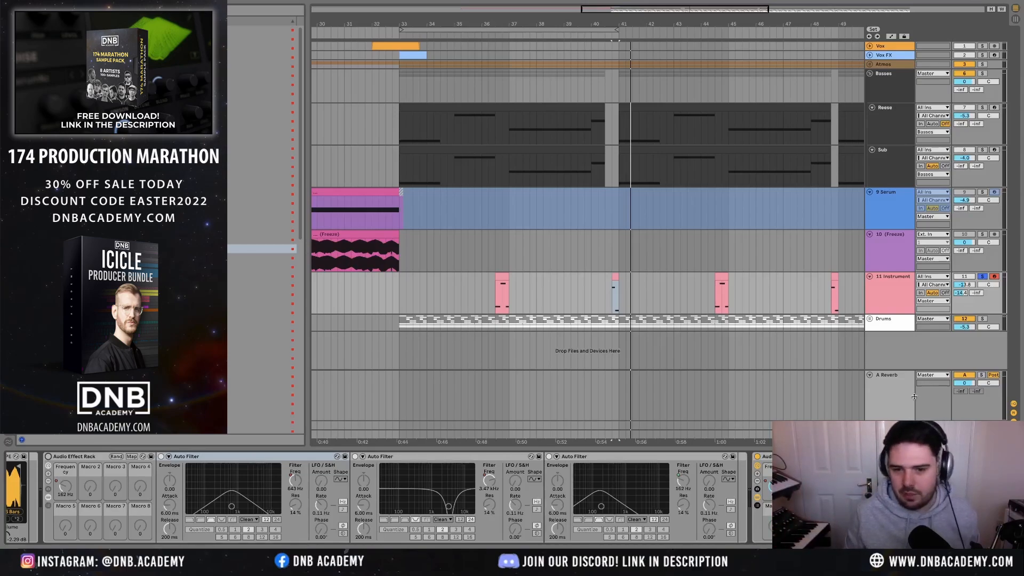
- Add iZotope Trash 2 to the 11 Instrument track's device chain and dismiss its Preset Manager
{"action": "scroll", "coordinate": [394, 498], "scroll_direction": "right", "scroll_amount": 10}
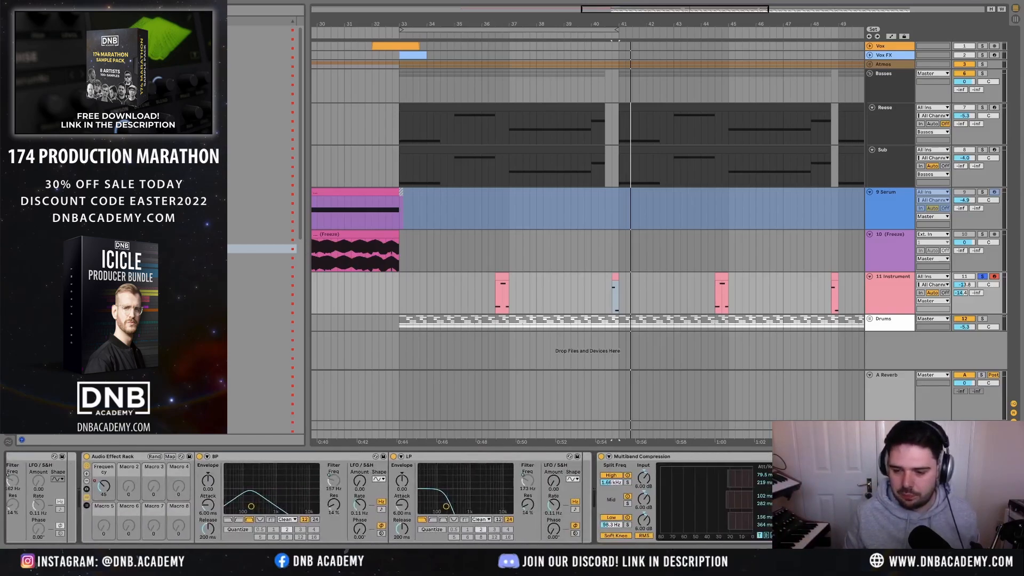
{"action": "key", "text": "space"}
{"action": "key", "text": "space"}
{"action": "left_click", "coordinate": [213, 249]}
{"action": "scroll", "coordinate": [214, 249], "scroll_direction": "down", "scroll_amount": 5}
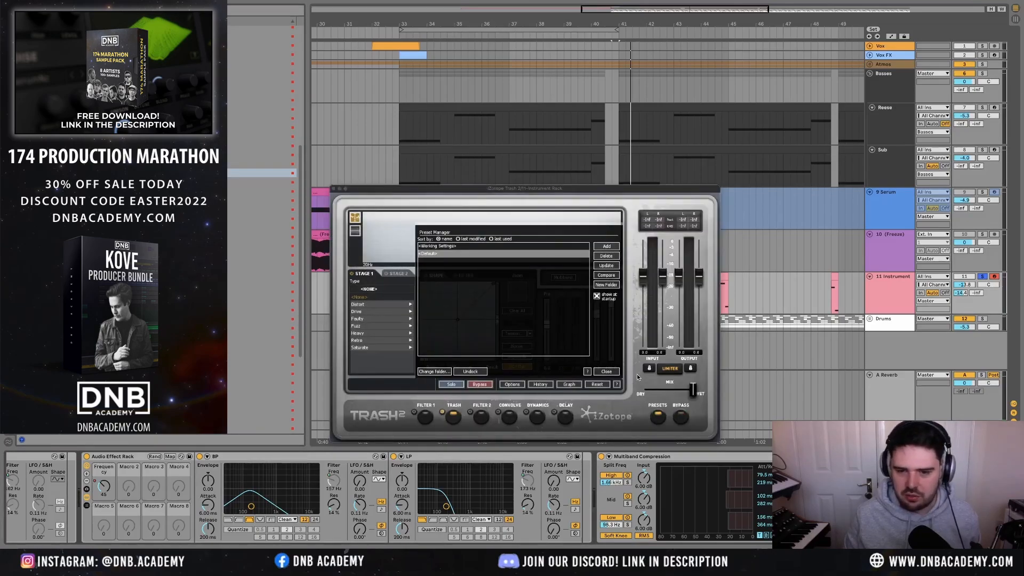
{"action": "left_click", "coordinate": [607, 371]}
- Enable multiband mode in Trash 2 with the lower crossover at about 164 Hz, and bend the low band's shape curve upward
{"action": "left_click", "coordinate": [564, 277]}
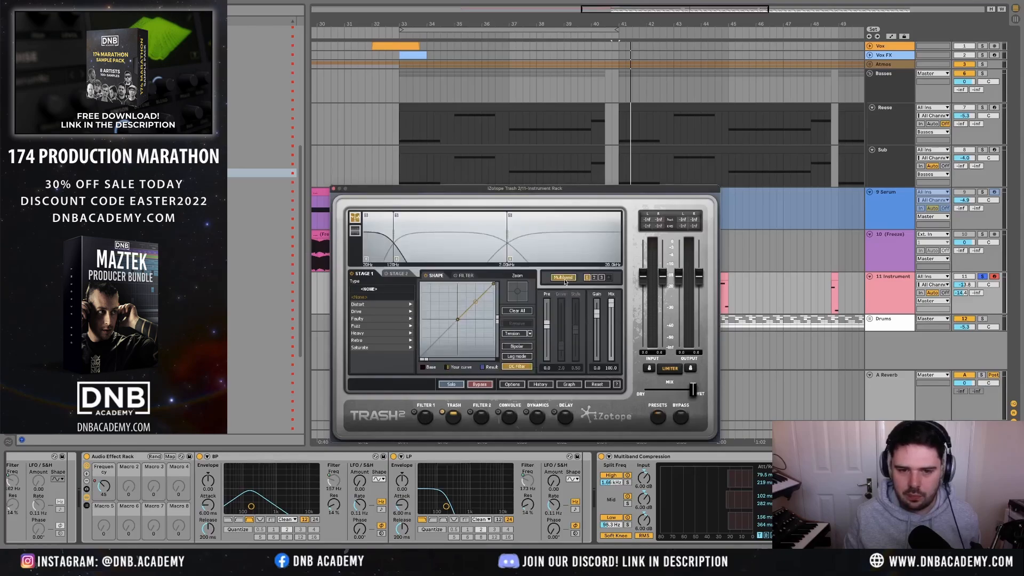
{"action": "left_click", "coordinate": [396, 238]}
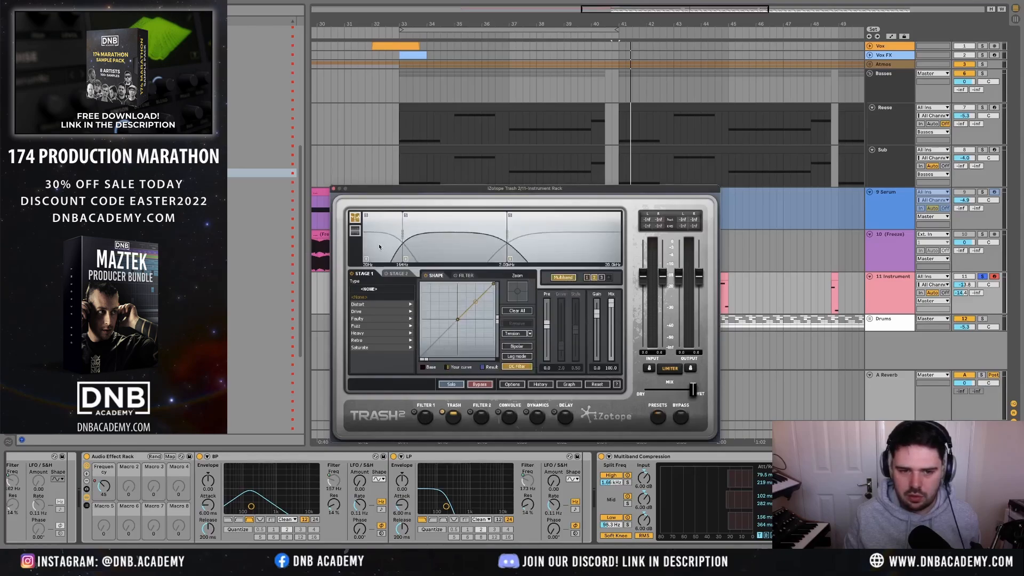
{"action": "left_click", "coordinate": [379, 247]}
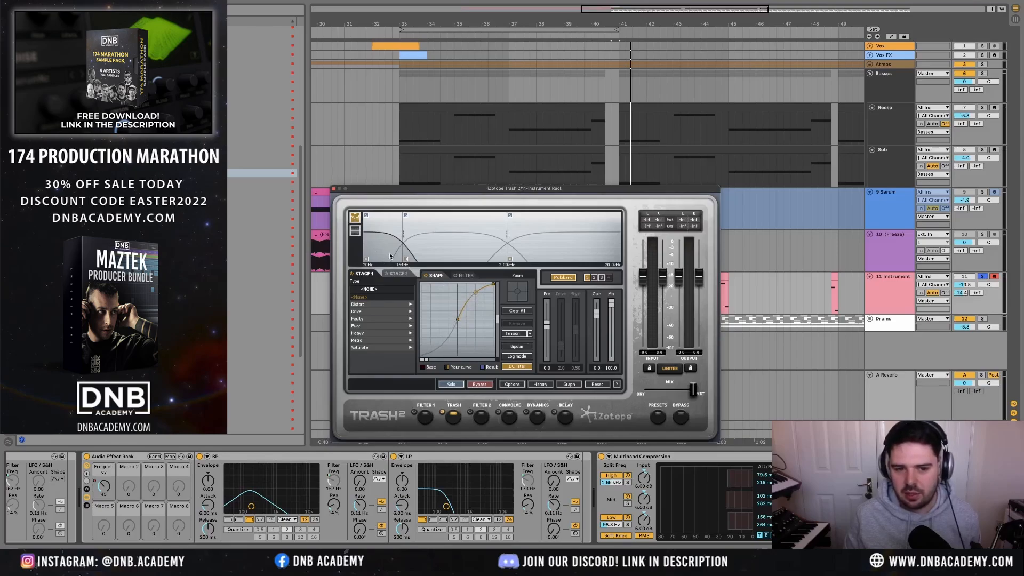
- Apply the Saturate type Mild Excitement to the middle band, bend its shape curve upward and audition it
{"action": "left_click", "coordinate": [457, 251]}
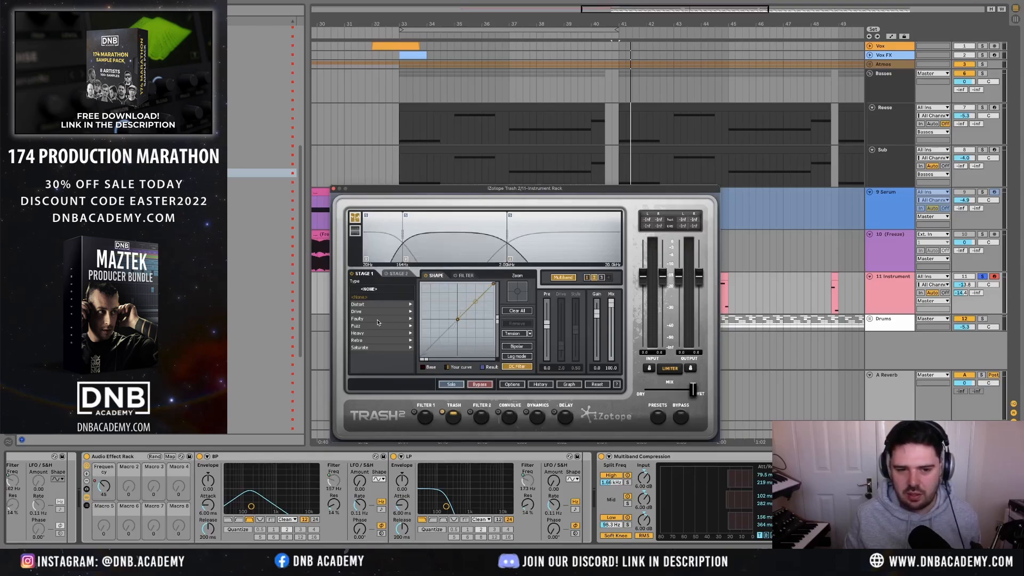
{"action": "left_click", "coordinate": [365, 346]}
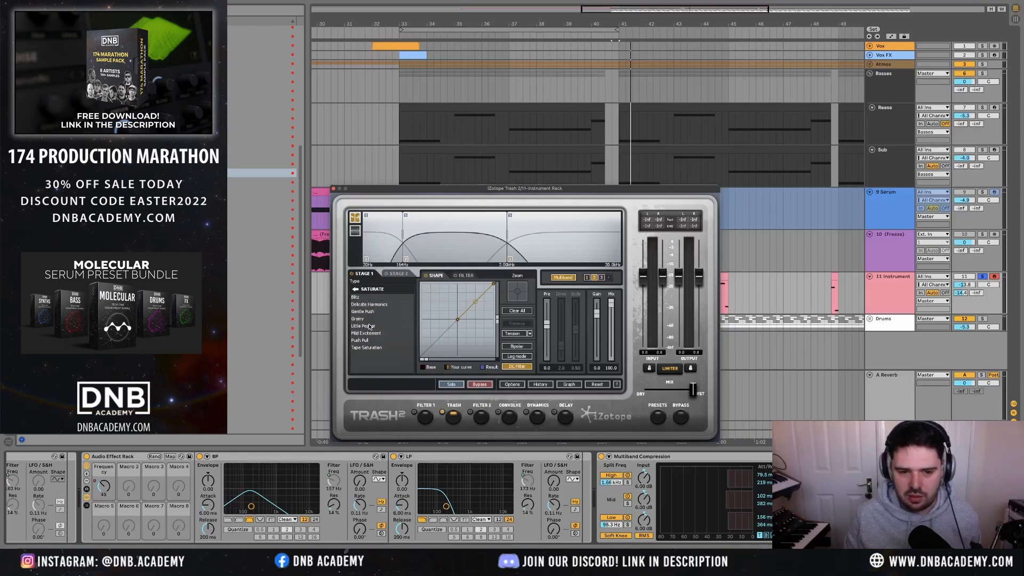
{"action": "left_click", "coordinate": [370, 333]}
{"action": "left_click_drag", "start_coordinate": [474, 312], "coordinate": [475, 297]}
{"action": "key", "text": "space"}
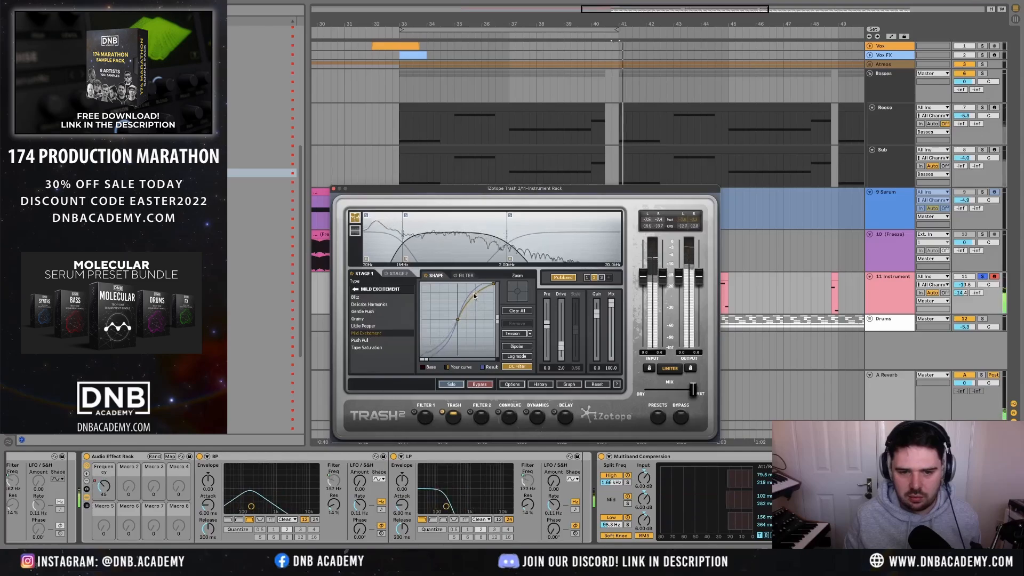
{"action": "key", "text": "space"}
- Apply the Fuzz type Positive to the high band, steepen its shape curve and audition it
{"action": "left_click", "coordinate": [538, 244]}
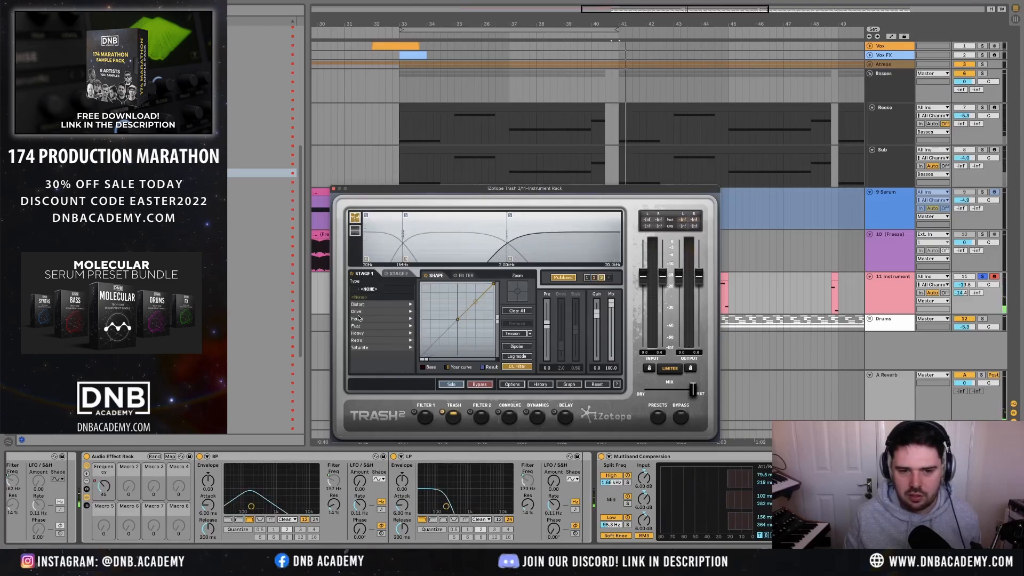
{"action": "left_click", "coordinate": [356, 326]}
{"action": "left_click", "coordinate": [357, 326]}
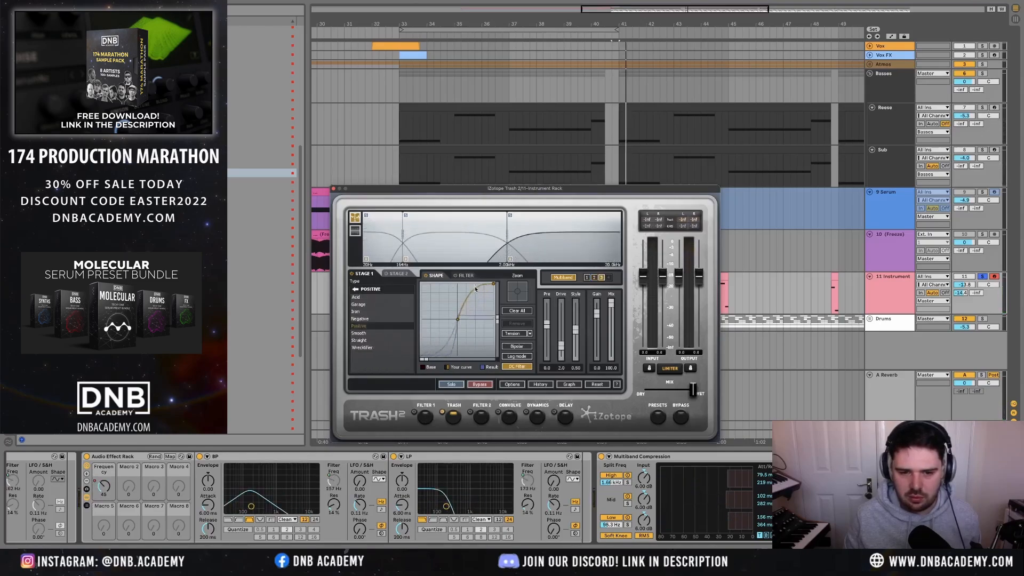
{"action": "key", "text": "space"}
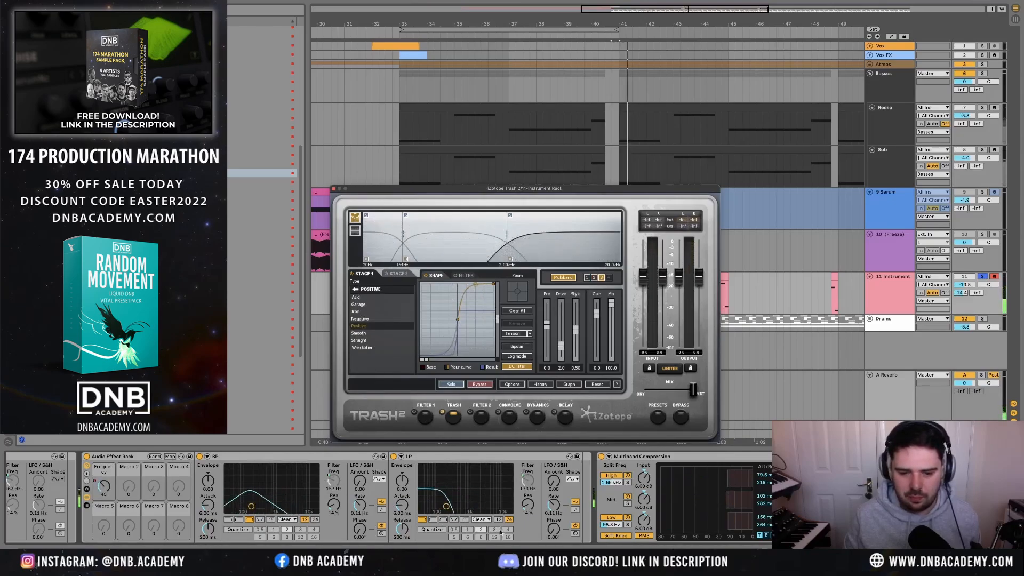
{"action": "key", "text": "space"}
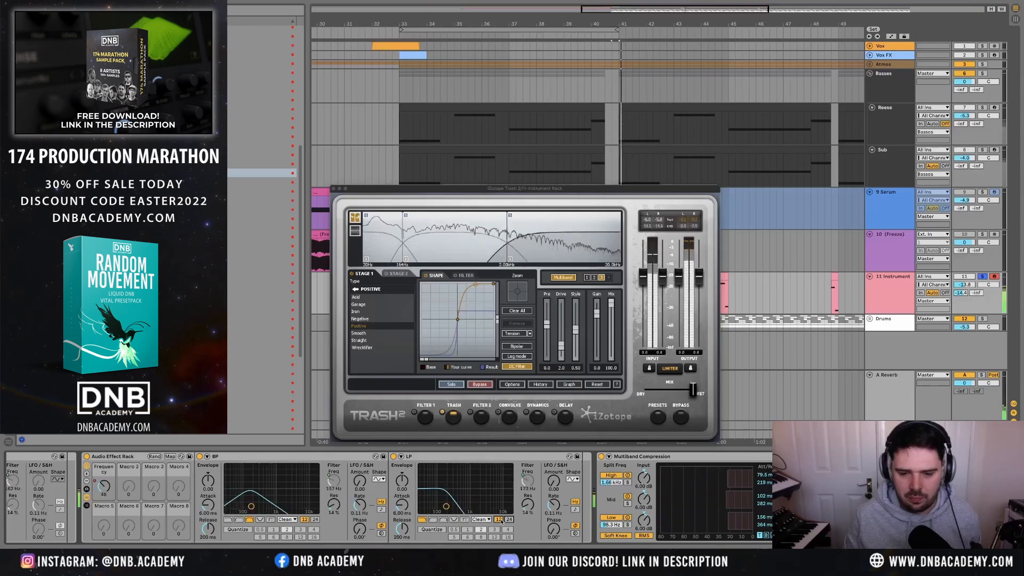
- Close the Trash 2 window and listen to the unsoloed mix at the bar 36 instrument clip and from bar 33
{"action": "left_click", "coordinate": [334, 189]}
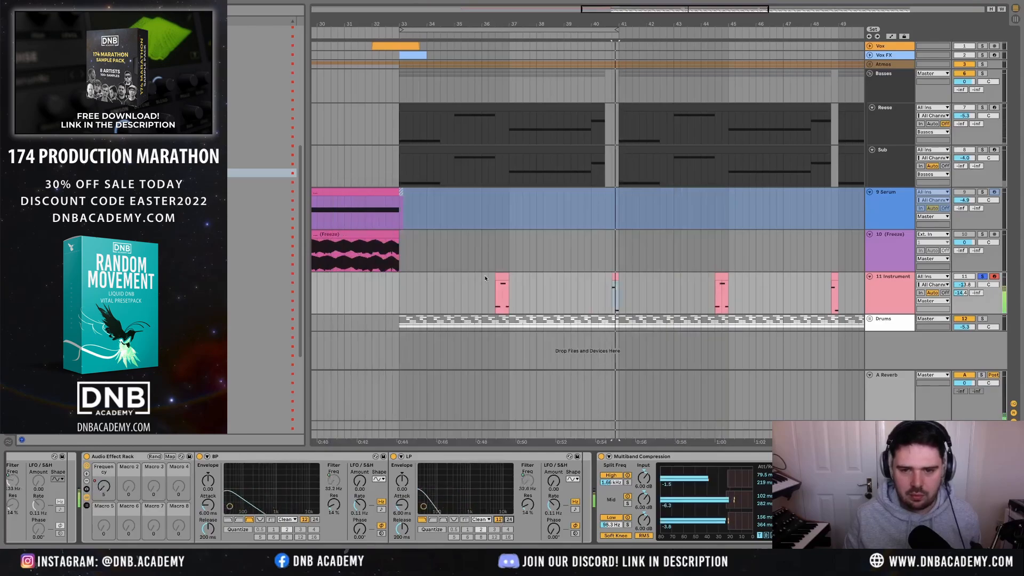
{"action": "left_click", "coordinate": [497, 294]}
{"action": "key", "text": "space"}
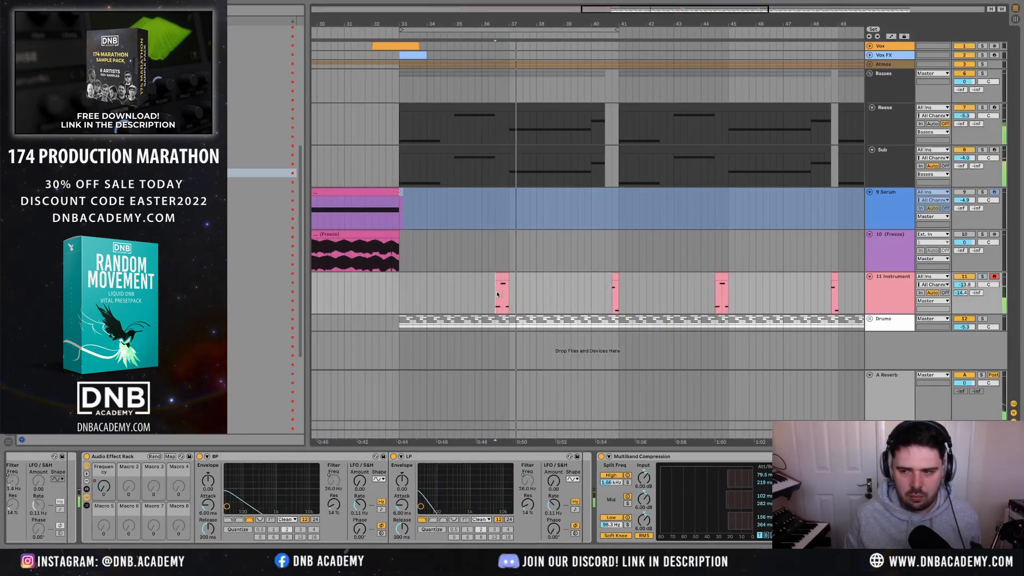
{"action": "left_click", "coordinate": [399, 303]}
{"action": "key", "text": "space"}
{"action": "key", "text": "space"}
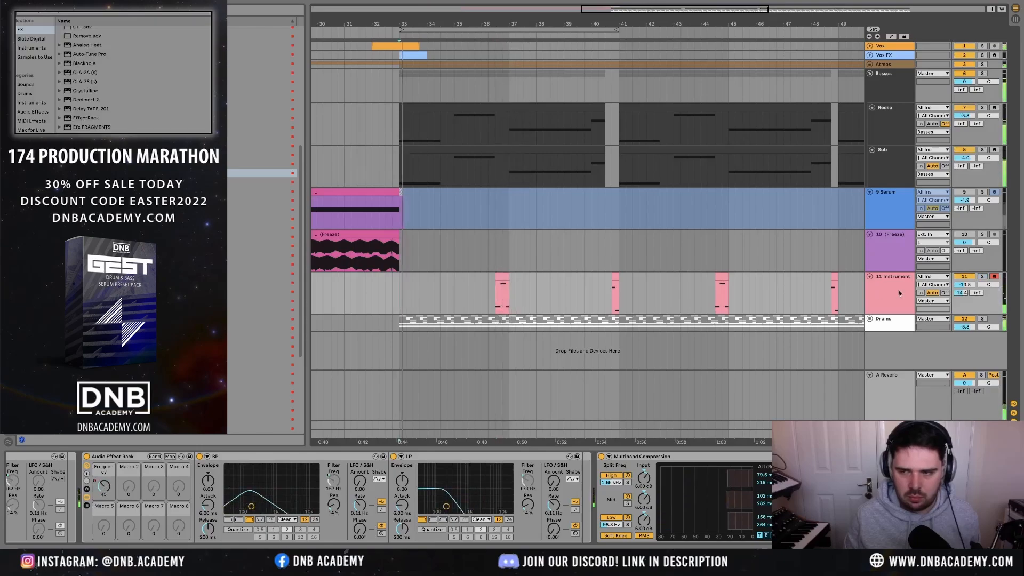
- Play from just before the drop, raise the 11 Instrument track's volume slightly, and fold all the tracks
{"action": "scroll", "coordinate": [677, 296], "scroll_direction": "down", "scroll_amount": 5}
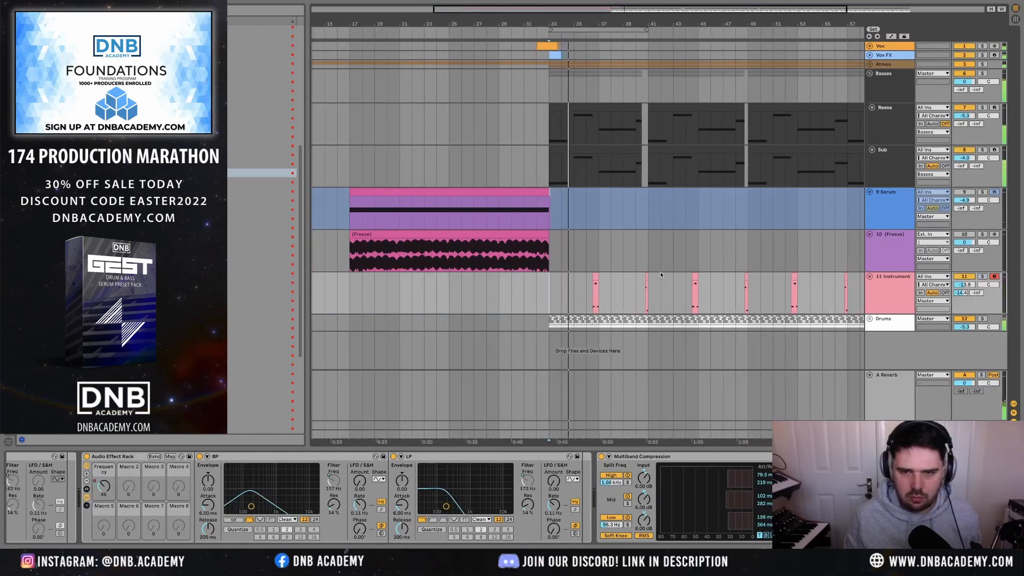
{"action": "left_click", "coordinate": [509, 153]}
{"action": "key", "text": "space"}
{"action": "key", "text": "space"}
{"action": "scroll", "coordinate": [558, 230], "scroll_direction": "down", "scroll_amount": 5}
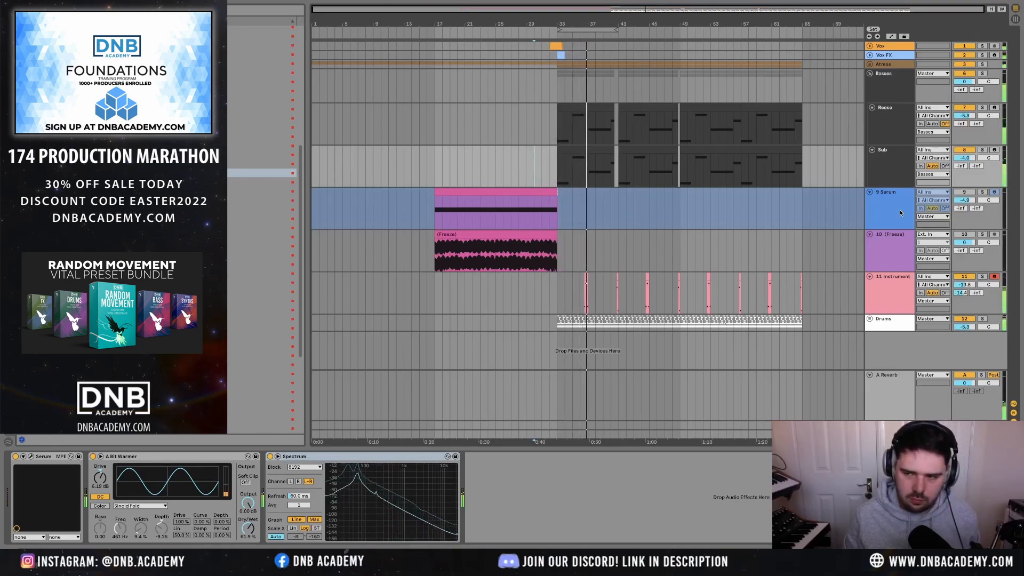
{"action": "left_click_drag", "start_coordinate": [959, 286], "coordinate": [960, 279]}
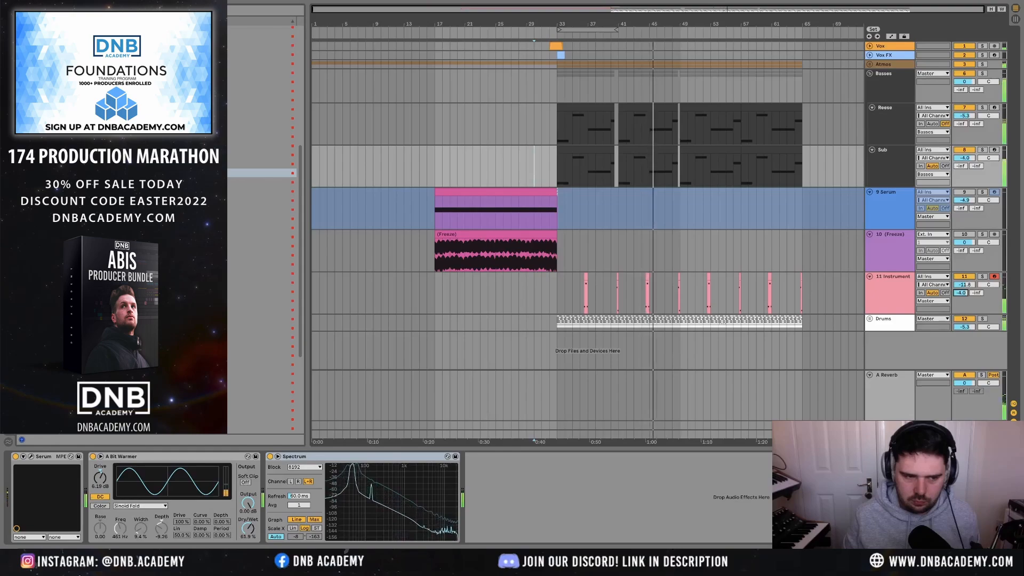
{"action": "left_click", "coordinate": [869, 235], "text": "alt"}
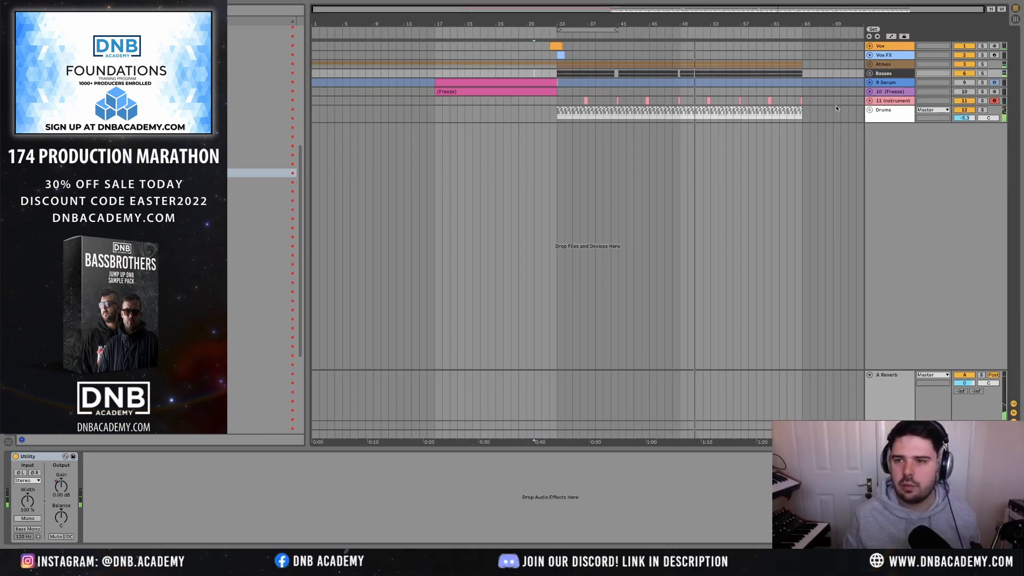
- Delete the 9 Serum and 10 (Freeze) tracks and rename the remaining instrument track Filler Reese
{"action": "left_click", "coordinate": [894, 92]}
{"action": "key", "text": "Delete"}
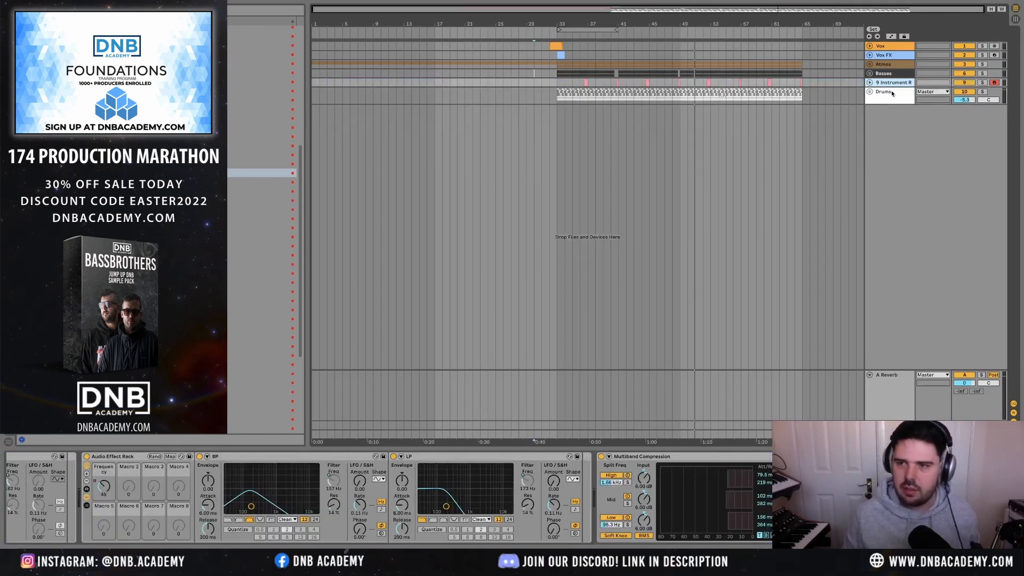
{"action": "left_click", "coordinate": [871, 83]}
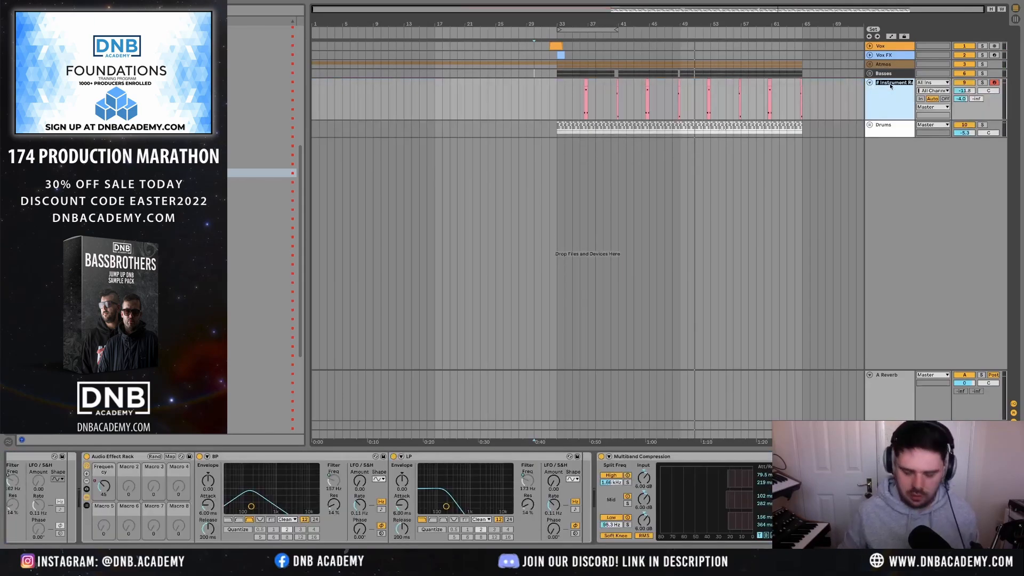
{"action": "type", "text": "Reese"}
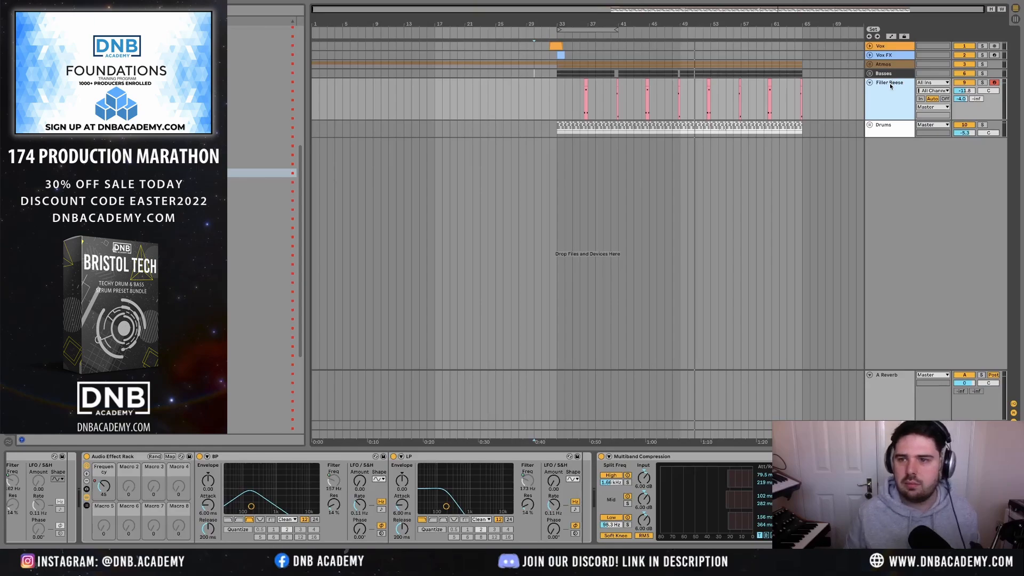
- Move the Filler Reese track into the Basses group and assign the group's colour to its grouped tracks and clips
{"action": "left_click_drag", "start_coordinate": [891, 86], "coordinate": [890, 75]}
{"action": "right_click", "coordinate": [889, 75]}
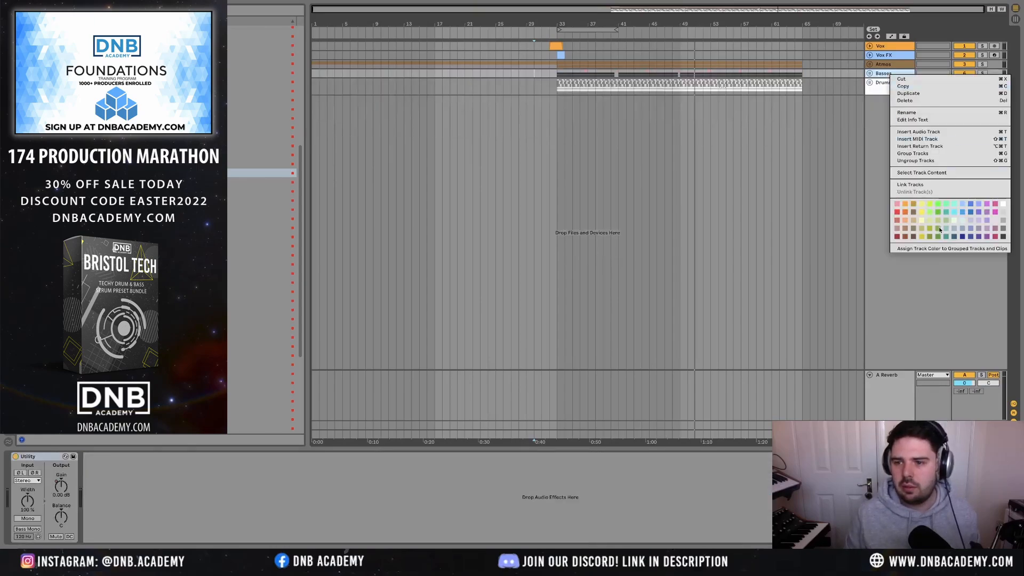
{"action": "left_click", "coordinate": [944, 249]}
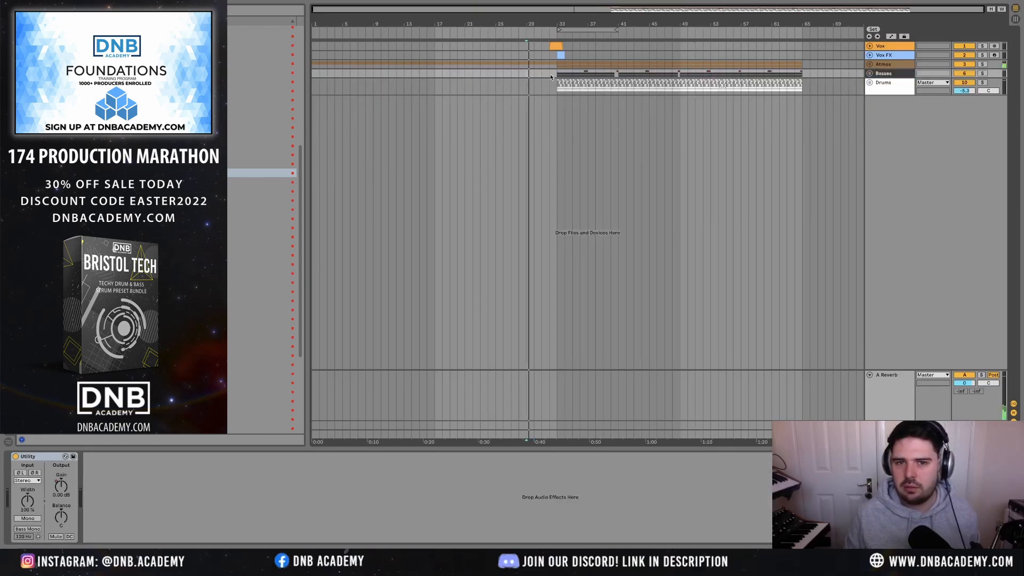
- Play the mix from just before the drop and unfold the Basses group to view its tracks
{"action": "left_click", "coordinate": [550, 76]}
{"action": "key", "text": "space"}
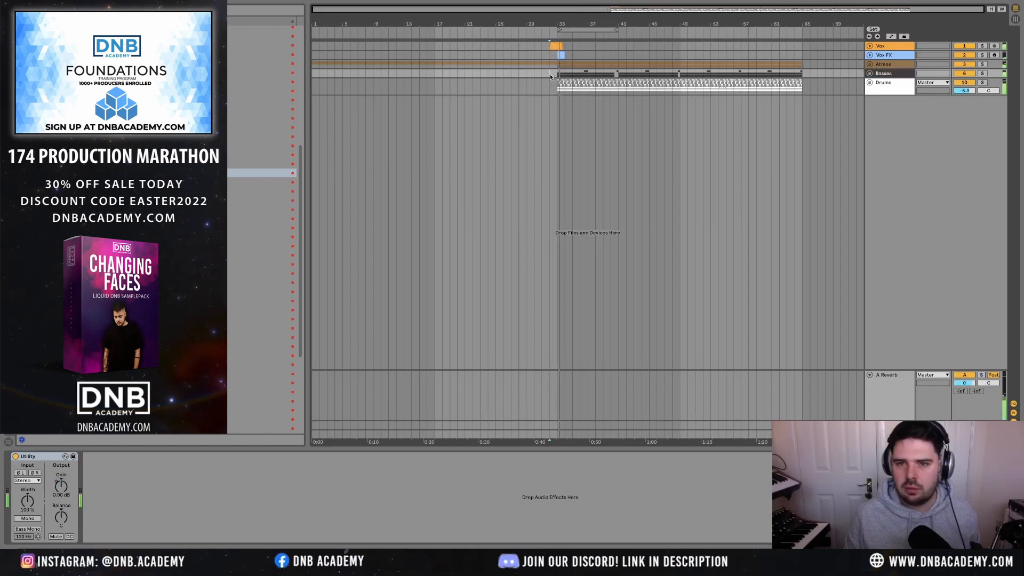
{"action": "left_click", "coordinate": [870, 74]}
{"action": "left_click", "coordinate": [887, 125]}
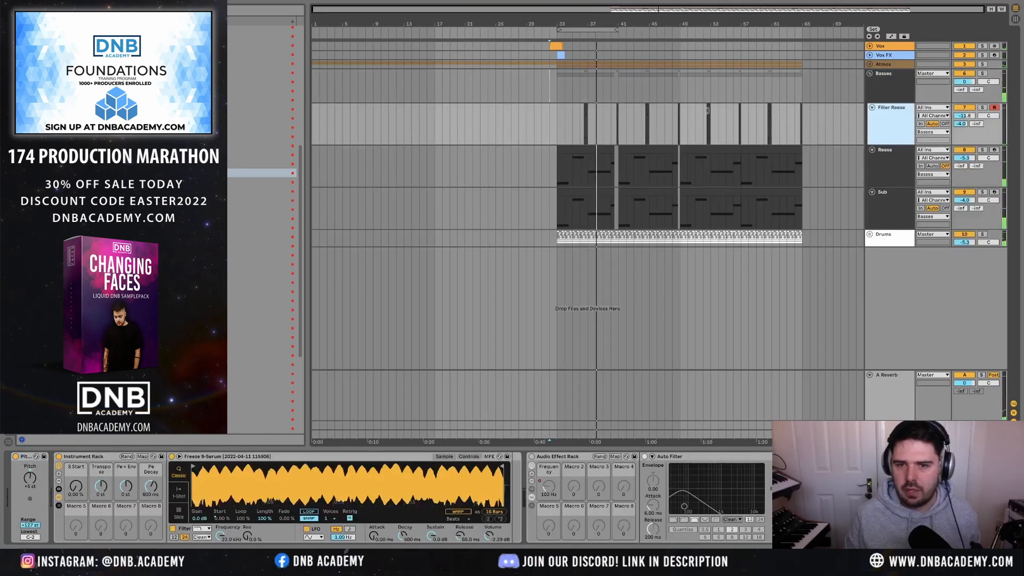
{"action": "key", "text": "space"}
- Try cutting the drums from bar 40 to bar 41 and audition the gap
{"action": "scroll", "coordinate": [594, 127], "scroll_direction": "up", "scroll_amount": 5}
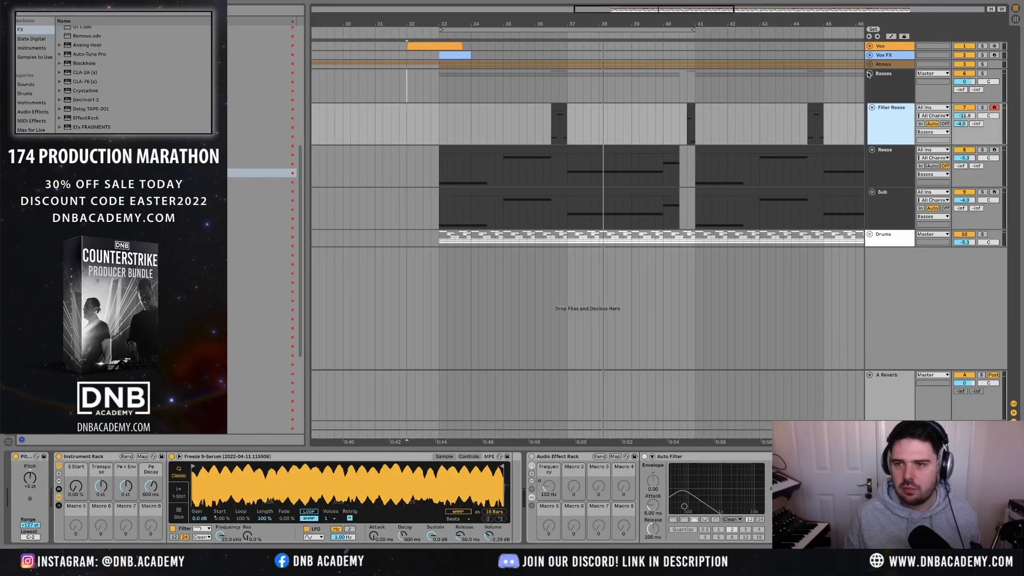
{"action": "scroll", "coordinate": [648, 259], "scroll_direction": "down", "scroll_amount": 4}
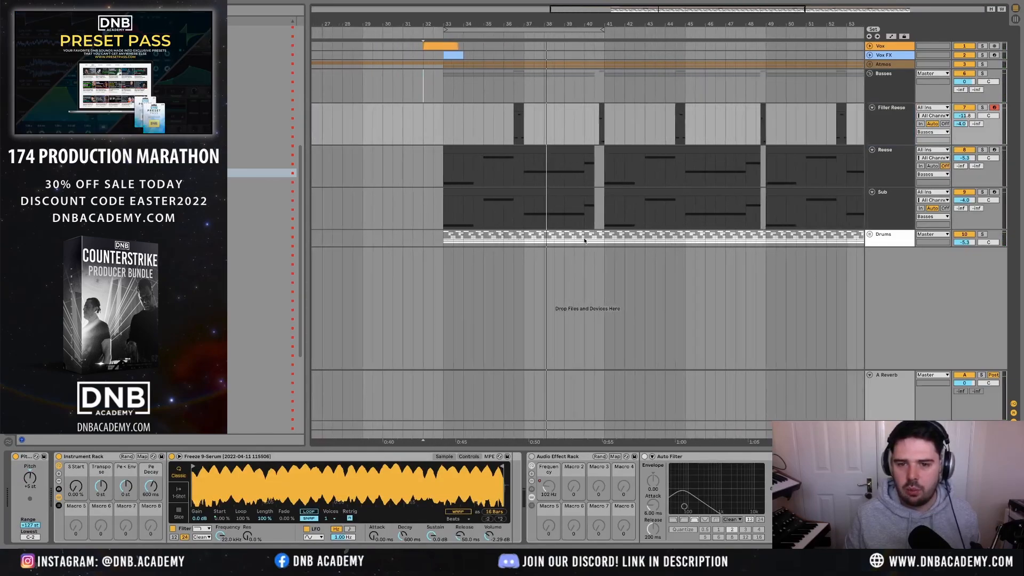
{"action": "left_click", "coordinate": [603, 240]}
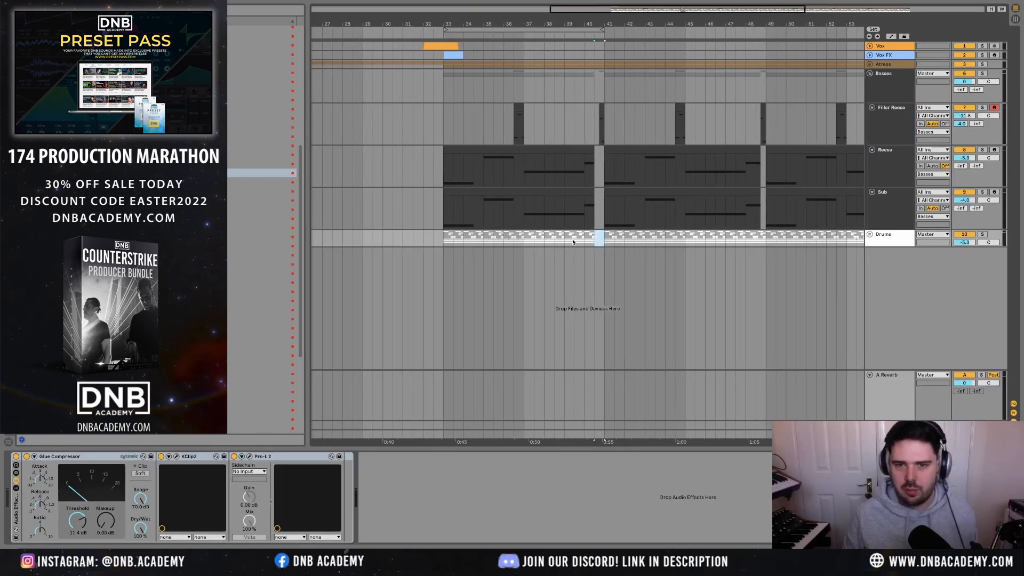
{"action": "scroll", "coordinate": [598, 243], "scroll_direction": "up", "scroll_amount": 4}
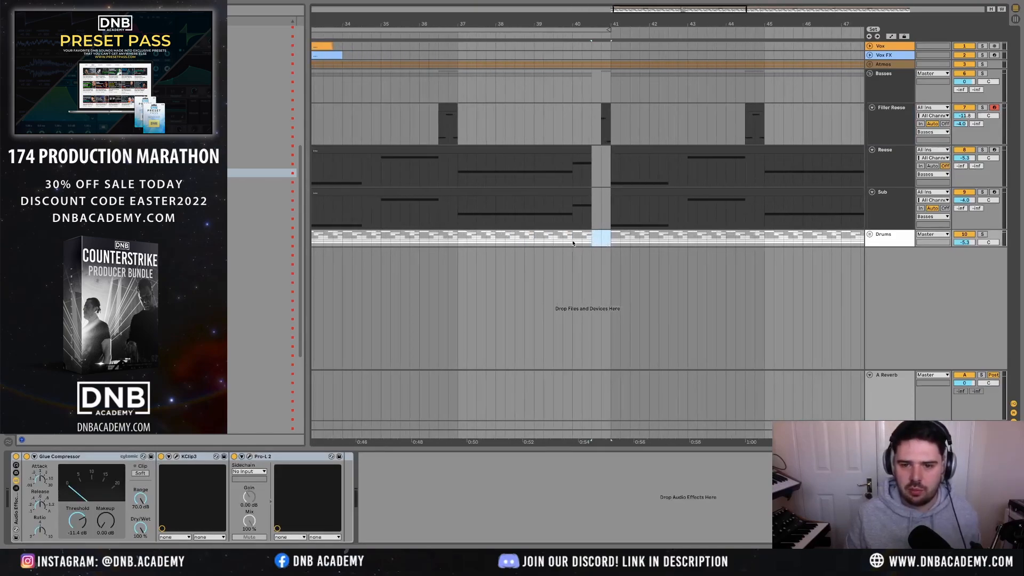
{"action": "key", "text": "space"}
{"action": "scroll", "coordinate": [571, 243], "scroll_direction": "down", "scroll_amount": 4}
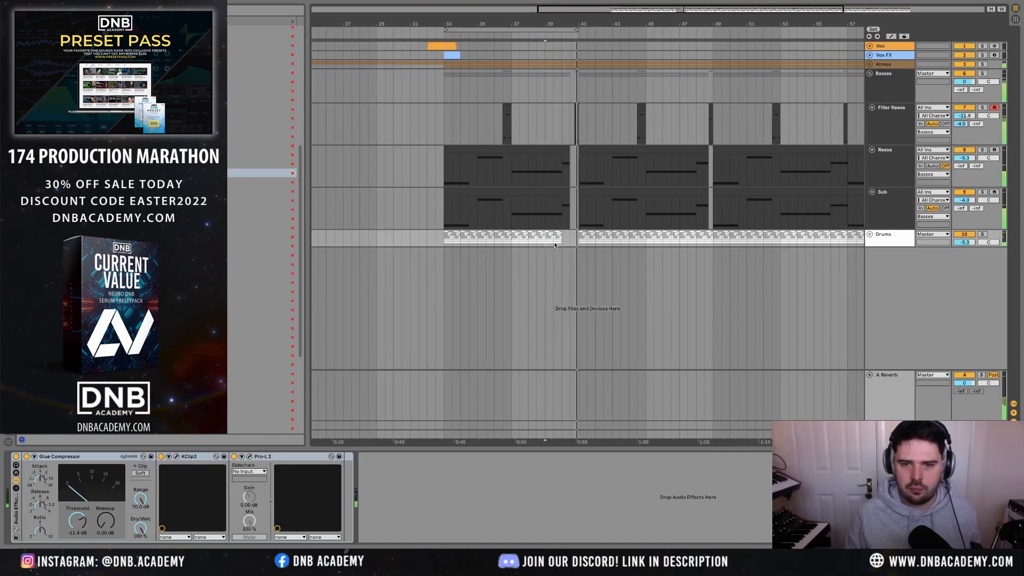
- Undo the drum cut before bar 41 while keeping the bass tracks' assigned colour
{"action": "scroll", "coordinate": [570, 226], "scroll_direction": "up", "scroll_amount": 5}
{"action": "scroll", "coordinate": [571, 223], "scroll_direction": "up", "scroll_amount": 1}
{"action": "key", "text": "space"}
{"action": "left_click_drag", "start_coordinate": [540, 179], "coordinate": [566, 216]}
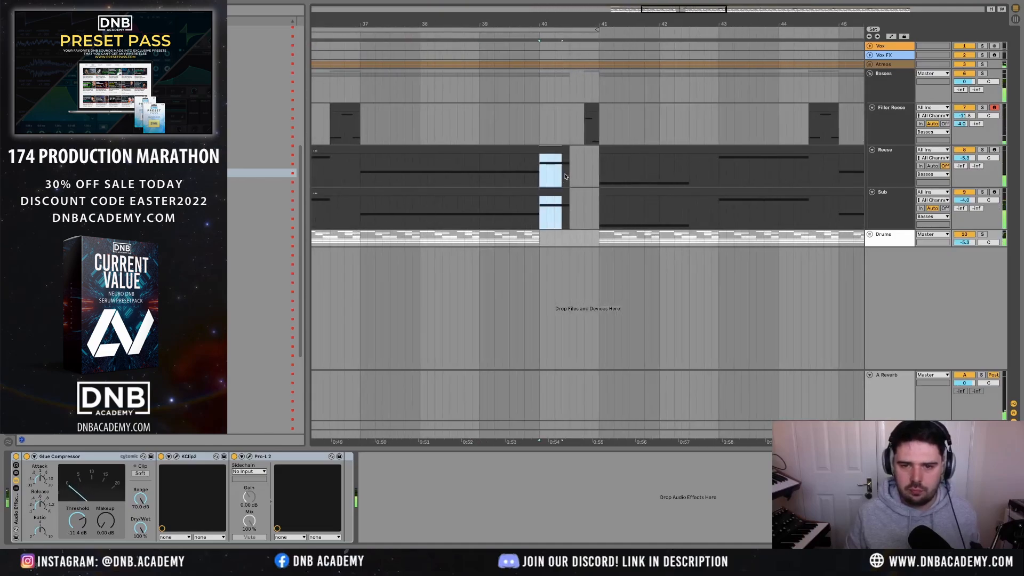
{"action": "key", "text": "ctrl+z"}
{"action": "key", "text": "ctrl+z"}
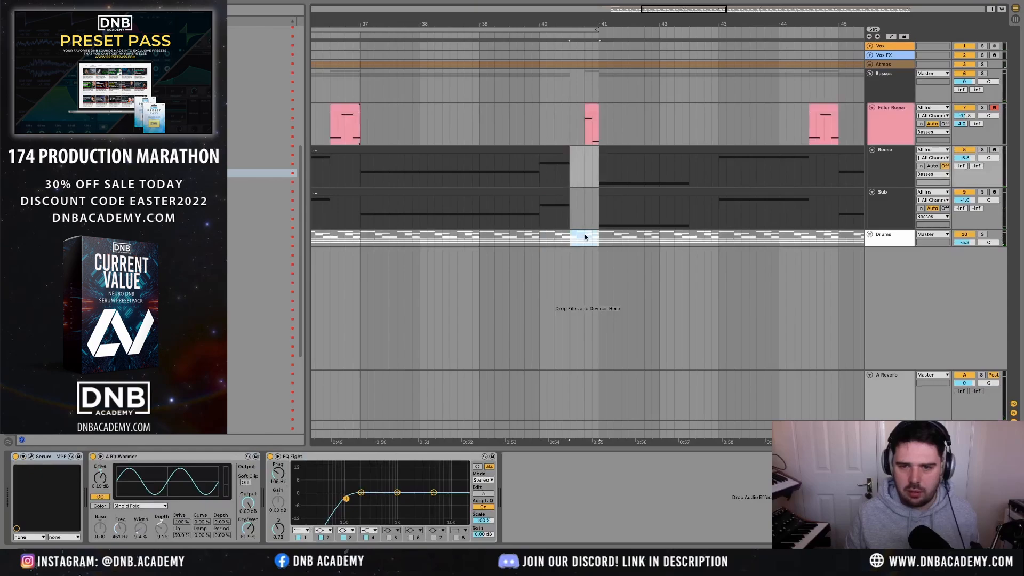
{"action": "key", "text": "ctrl+shift+z"}
{"action": "left_click", "coordinate": [577, 239]}
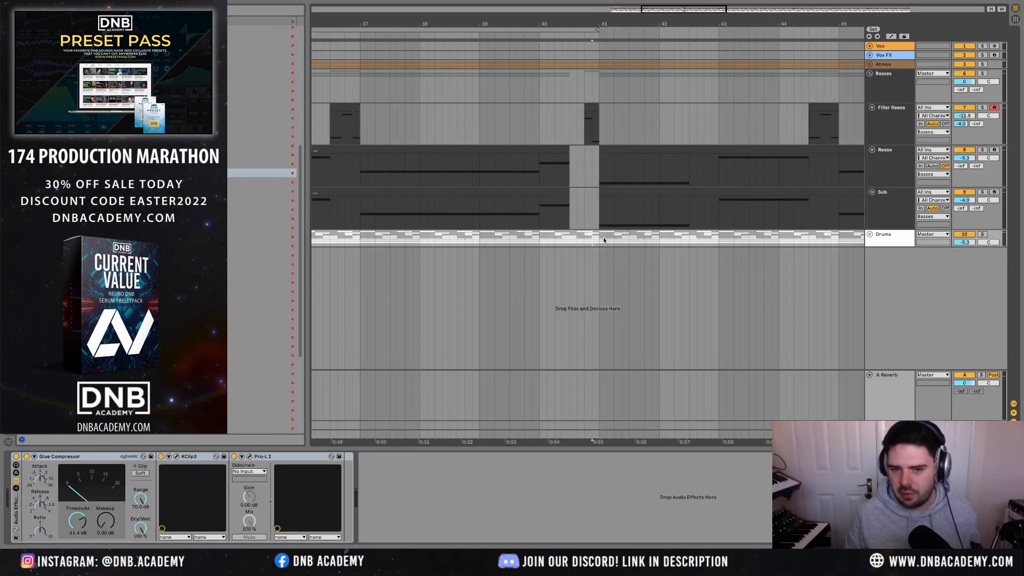
- Cut the drums from bar 41 to bar 43 and audition the break from just before it
{"action": "left_click_drag", "start_coordinate": [604, 240], "coordinate": [654, 242]}
{"action": "left_click", "coordinate": [551, 240]}
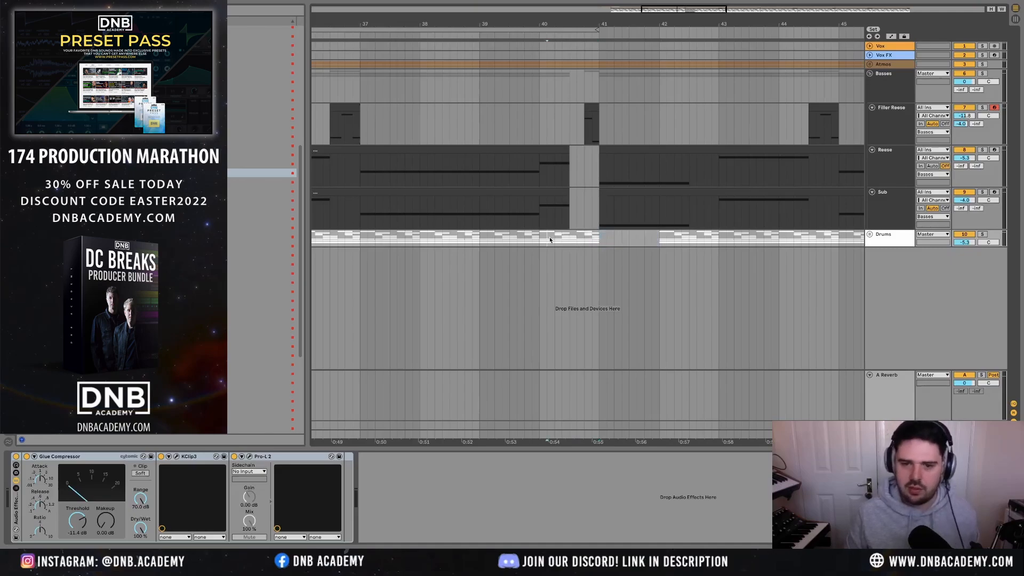
{"action": "key", "text": "space"}
{"action": "scroll", "coordinate": [551, 239], "scroll_direction": "down", "scroll_amount": 3}
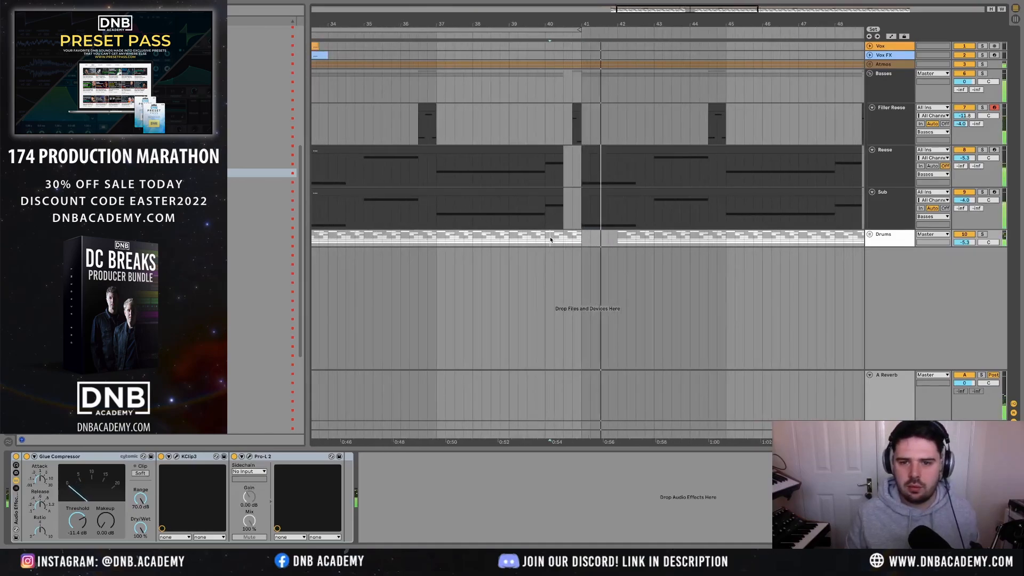
{"action": "left_click_drag", "start_coordinate": [617, 239], "coordinate": [655, 241]}
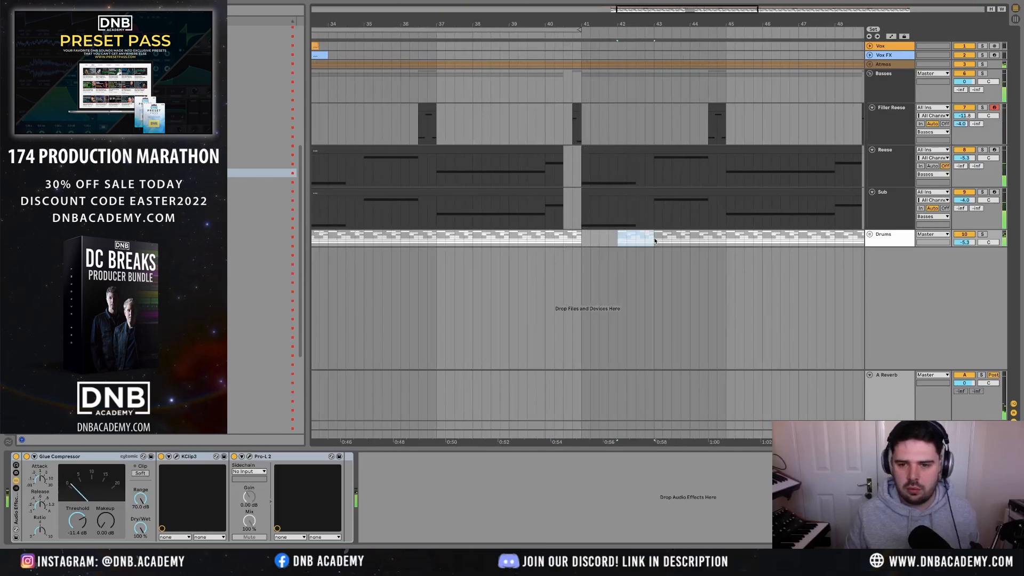
{"action": "left_click", "coordinate": [568, 238]}
{"action": "key", "text": "space"}
{"action": "key", "text": "minus"}
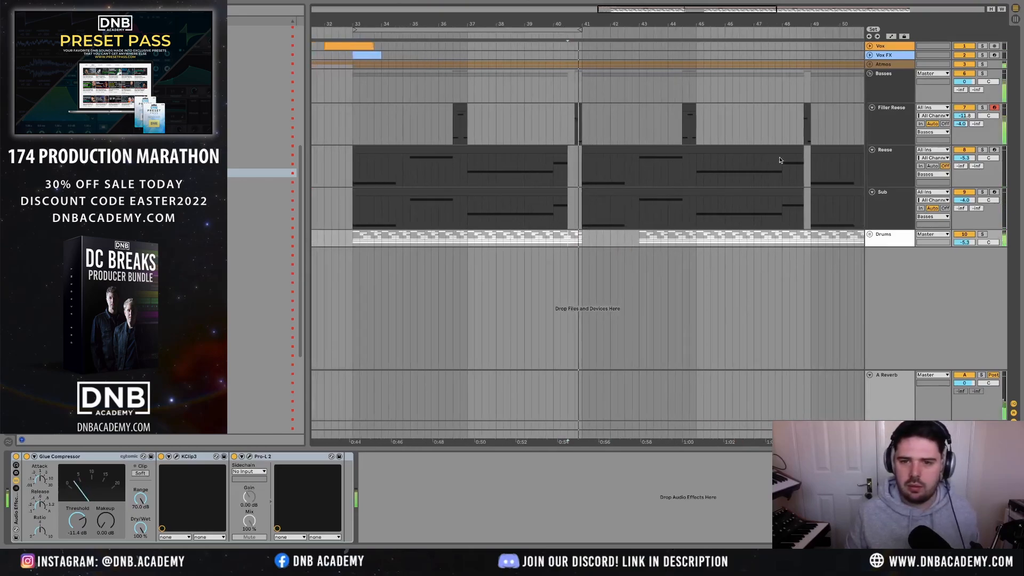
- Show the automation lanes and display the Utility Gain envelope on the Basses group
{"action": "left_click", "coordinate": [881, 96]}
{"action": "key", "text": "a"}
{"action": "left_click", "coordinate": [886, 82]}
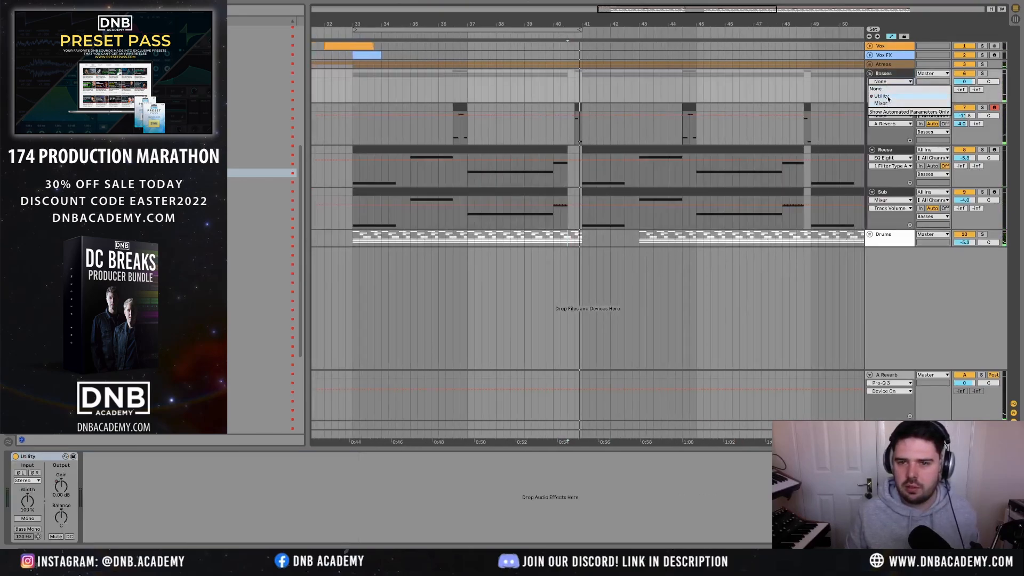
{"action": "left_click", "coordinate": [882, 96]}
{"action": "key", "text": "plus"}
{"action": "left_click", "coordinate": [889, 90]}
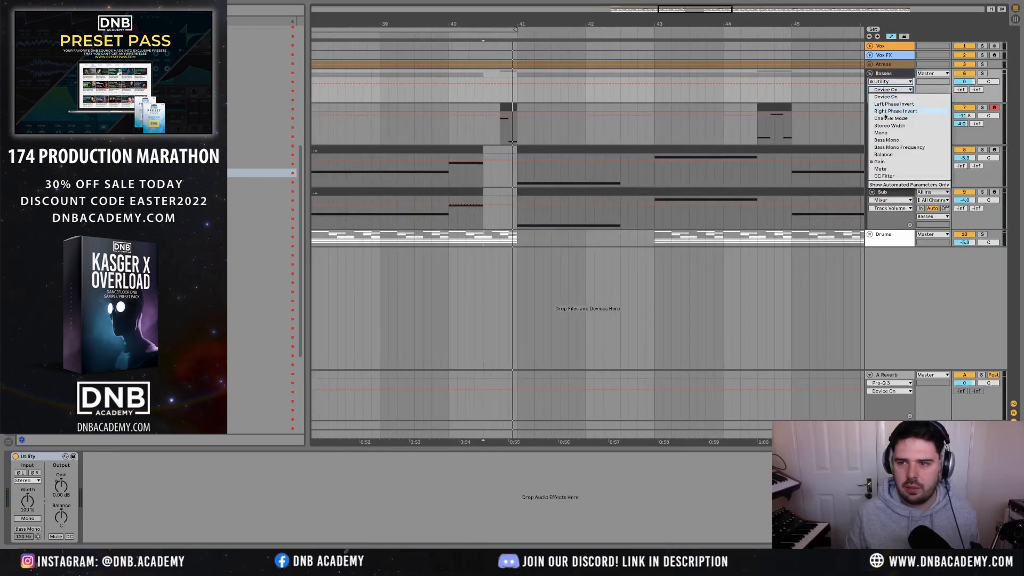
{"action": "left_click", "coordinate": [886, 162]}
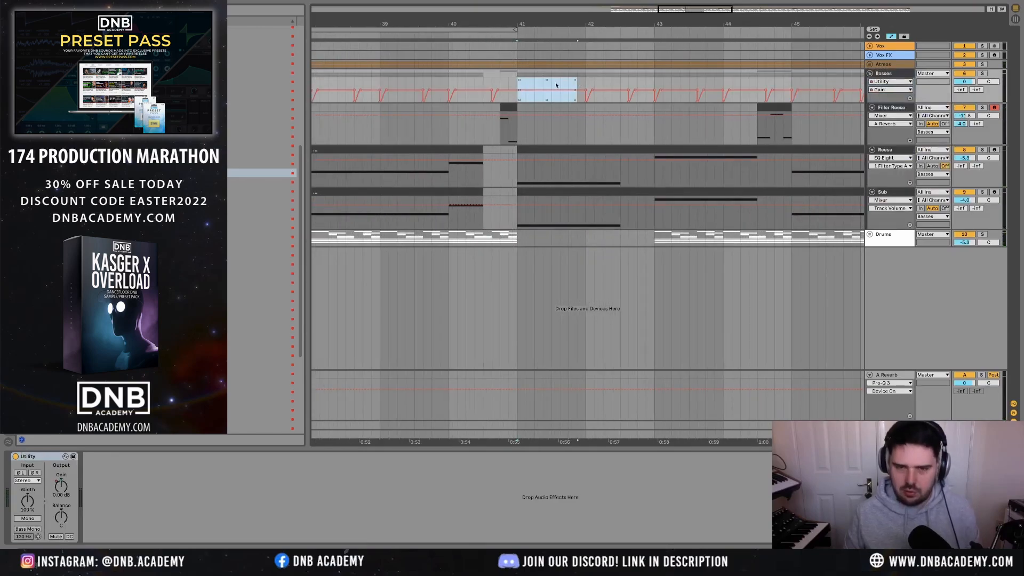
- Clear the Basses group's Utility Gain ducking dips across the drum gap between bars 41 and 43, and audition it
{"action": "left_click", "coordinate": [488, 78]}
{"action": "key", "text": "minus"}
{"action": "key", "text": "minus"}
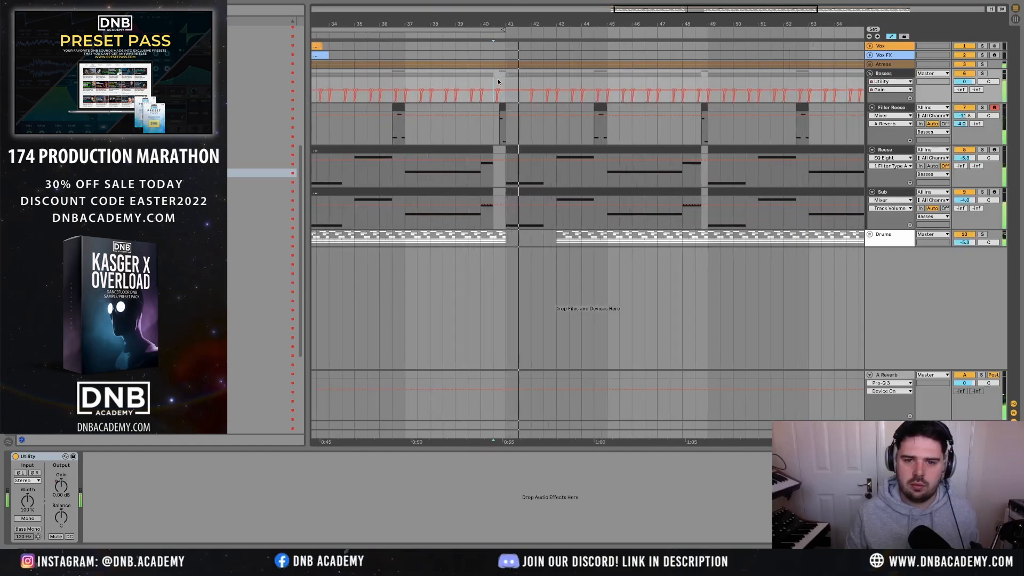
{"action": "left_click_drag", "start_coordinate": [531, 83], "coordinate": [557, 84]}
{"action": "scroll", "coordinate": [553, 83], "scroll_direction": "up", "scroll_amount": 5}
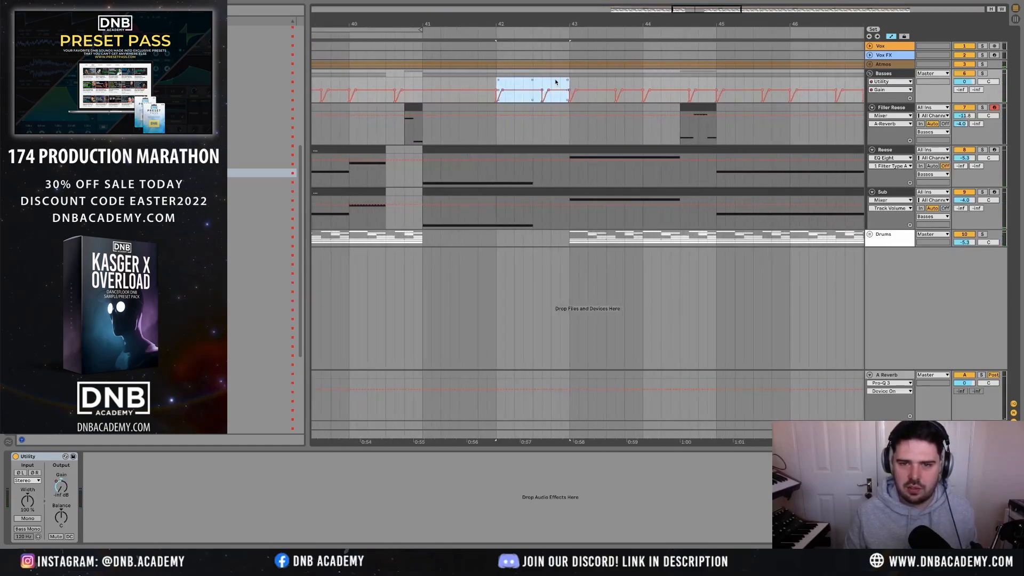
{"action": "left_click", "coordinate": [407, 78]}
{"action": "scroll", "coordinate": [439, 88], "scroll_direction": "down", "scroll_amount": 8}
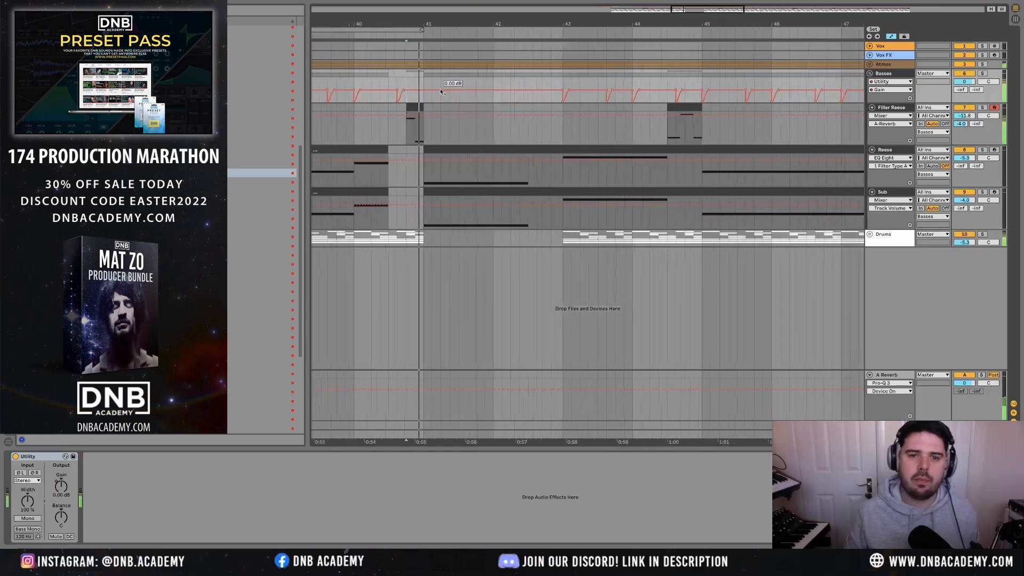
- Listen on through the drop from the drum break, folding the bass tracks and the Basses group
{"action": "scroll", "coordinate": [470, 99], "scroll_direction": "down", "scroll_amount": 5}
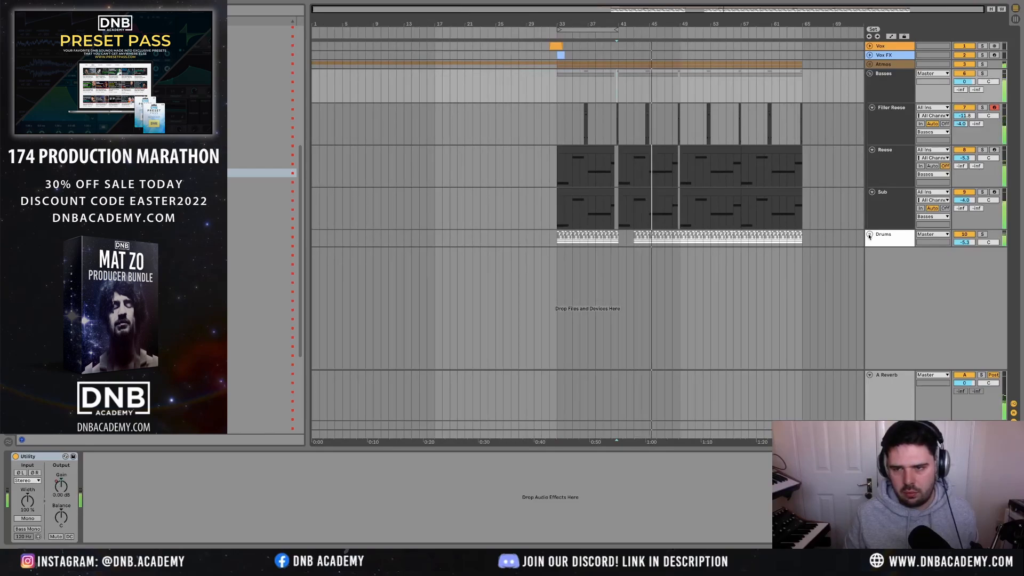
{"action": "left_click", "coordinate": [870, 73]}
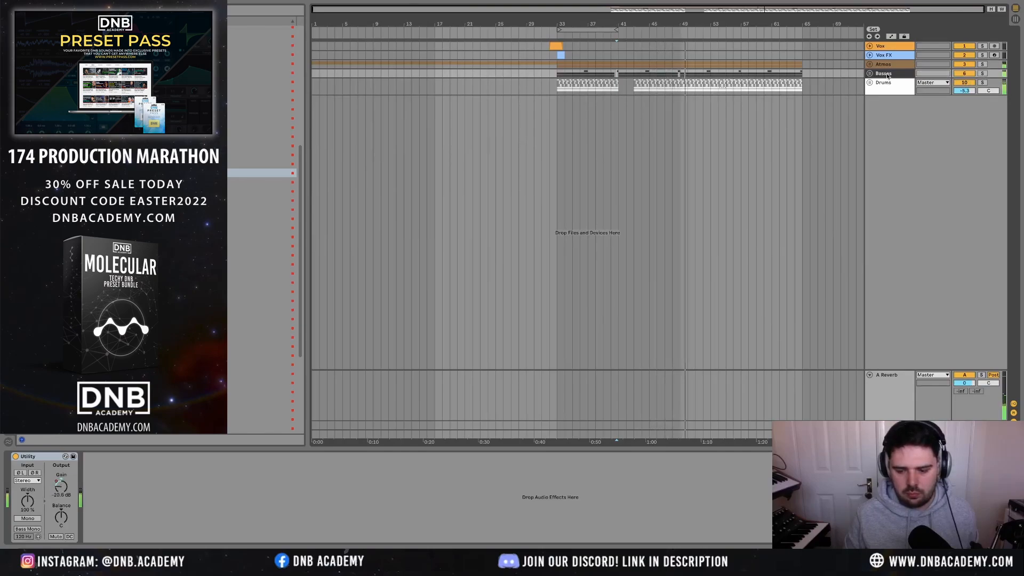
{"action": "left_click", "coordinate": [870, 73]}
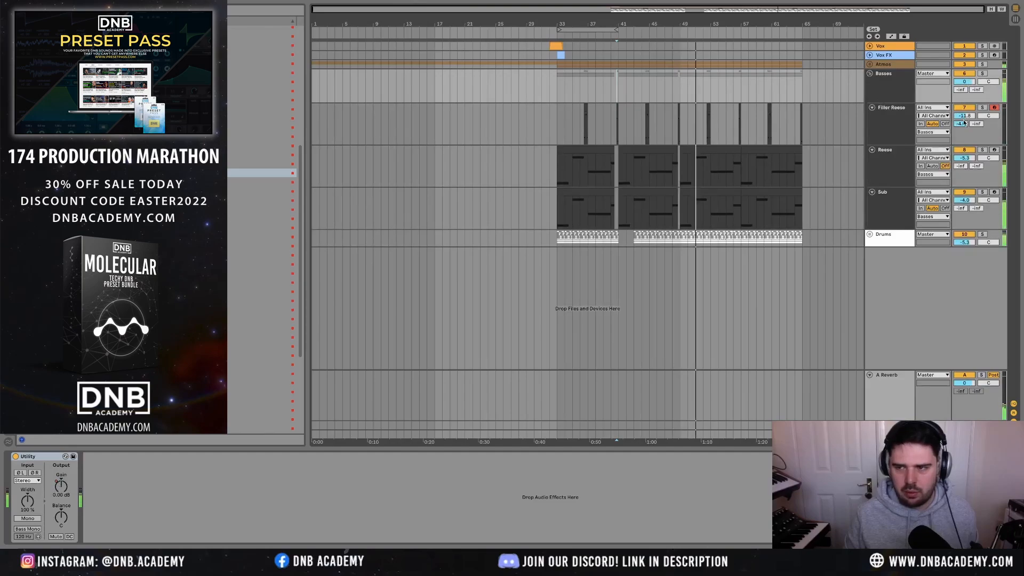
{"action": "left_click", "coordinate": [872, 109]}
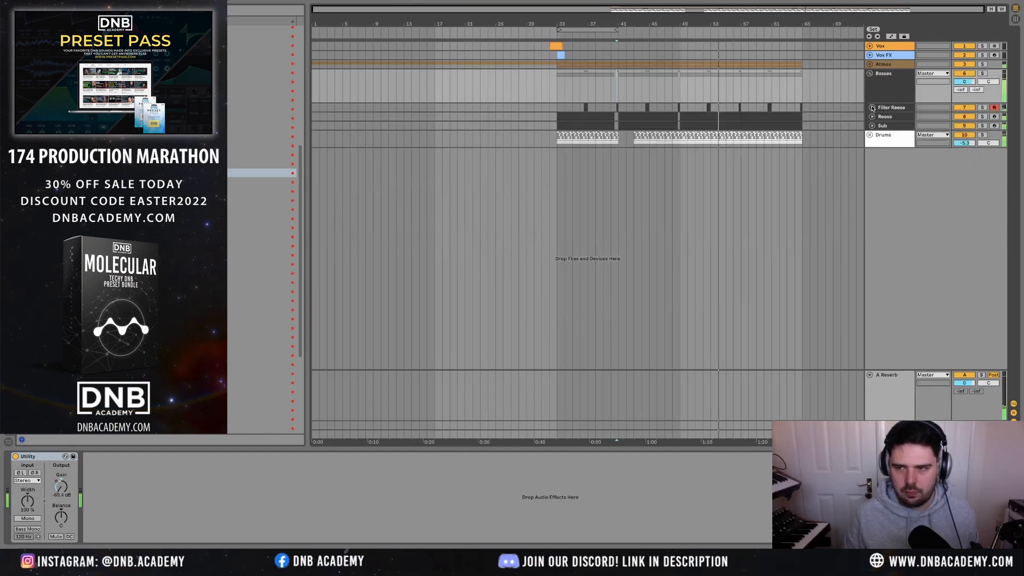
{"action": "left_click", "coordinate": [870, 73]}
{"action": "left_click", "coordinate": [891, 77]}
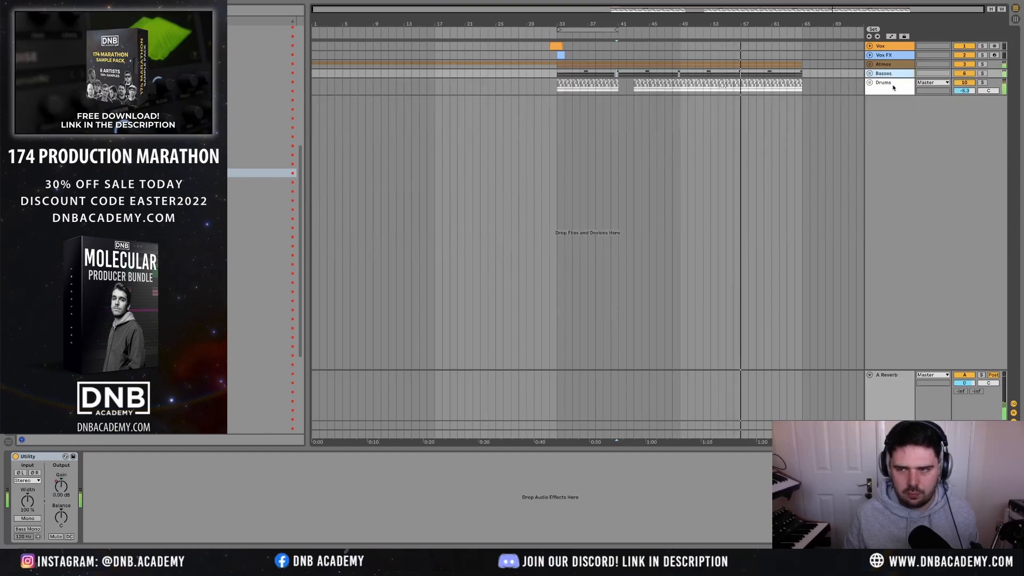
- Add a high-pass Auto Filter at 26.0 Hz to the Drums track, placed before Pro-L 2
{"action": "left_click", "coordinate": [889, 83]}
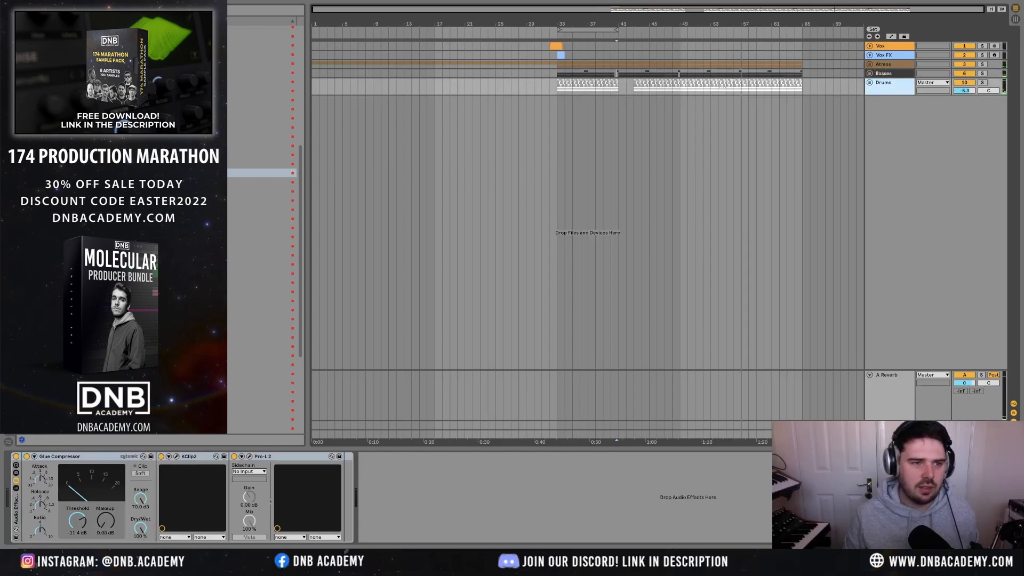
{"action": "scroll", "coordinate": [256, 230], "scroll_direction": "up", "scroll_amount": 8}
{"action": "left_click", "coordinate": [234, 30]}
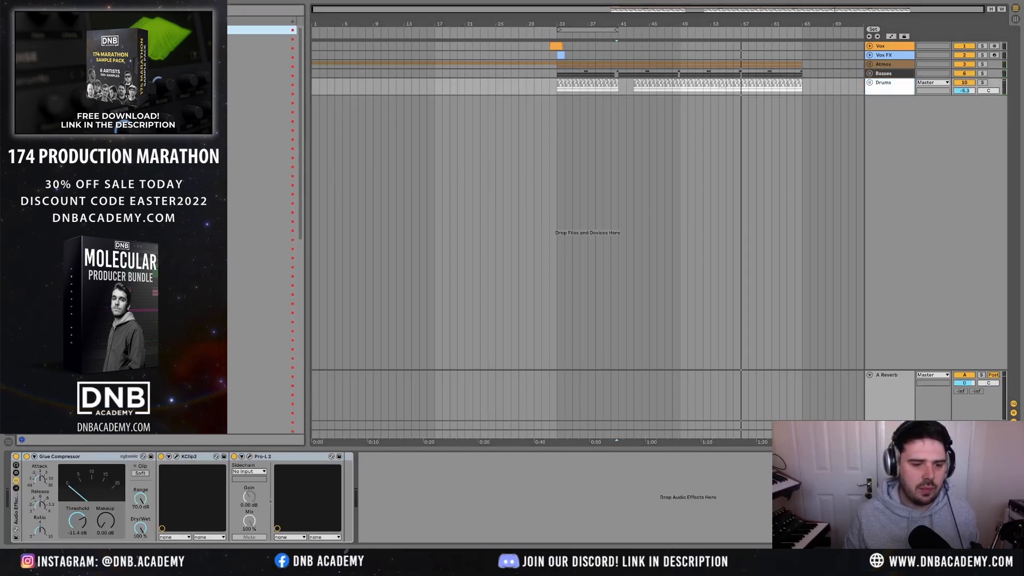
{"action": "double_click", "coordinate": [214, 30]}
{"action": "left_click", "coordinate": [401, 520]}
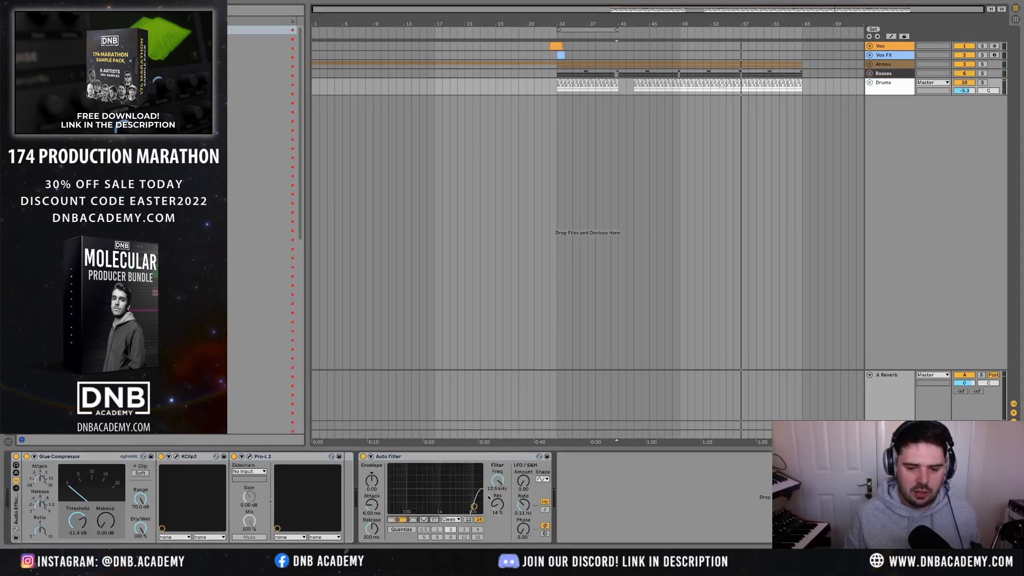
{"action": "left_click", "coordinate": [449, 467]}
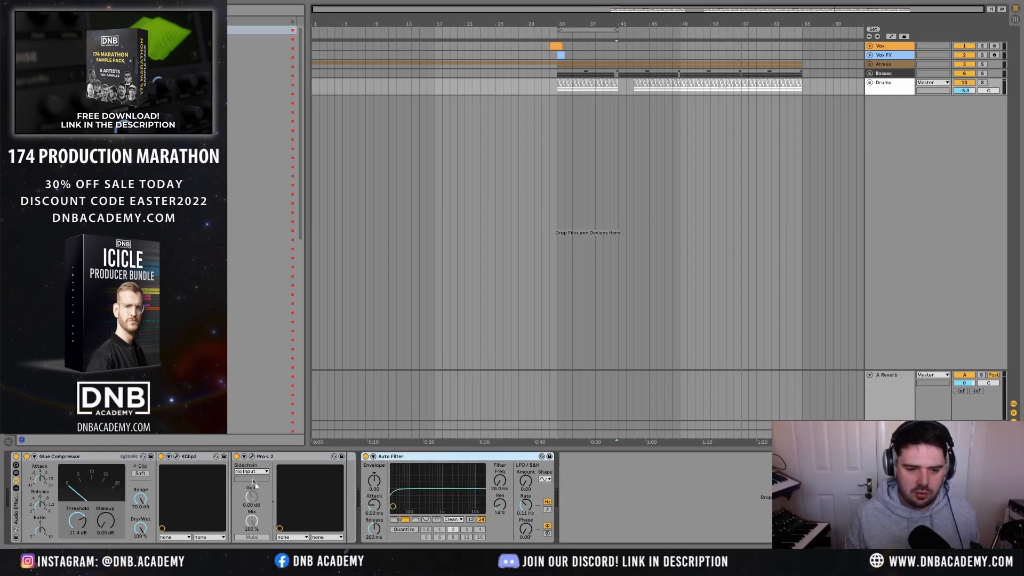
{"action": "left_click_drag", "start_coordinate": [236, 481], "coordinate": [237, 483]}
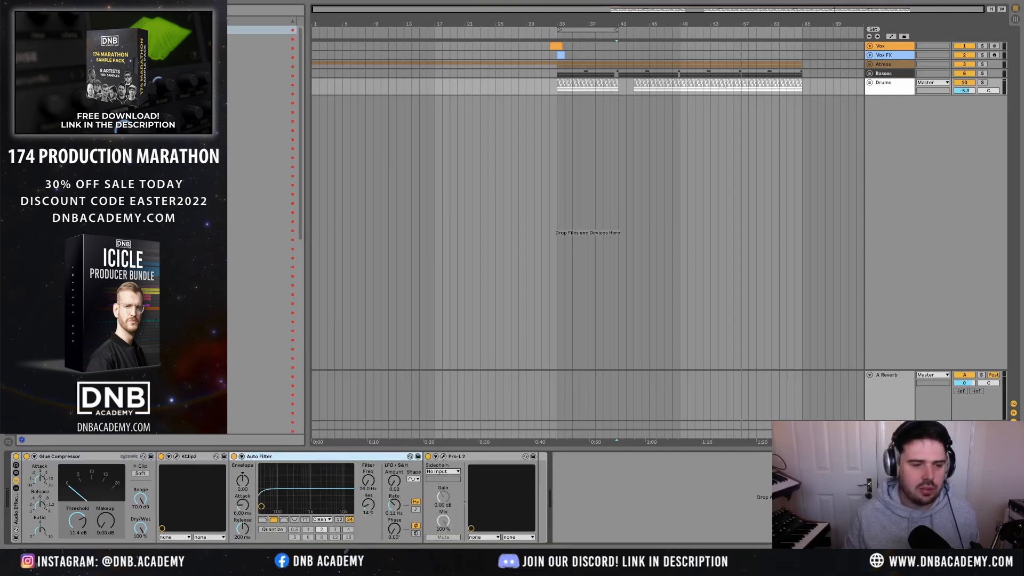
- Add a Reverb to the Drums group between Auto Filter and Pro-L 2, with Dry/Wet fully down and quality set to High
{"action": "key", "text": "ctrl+f"}
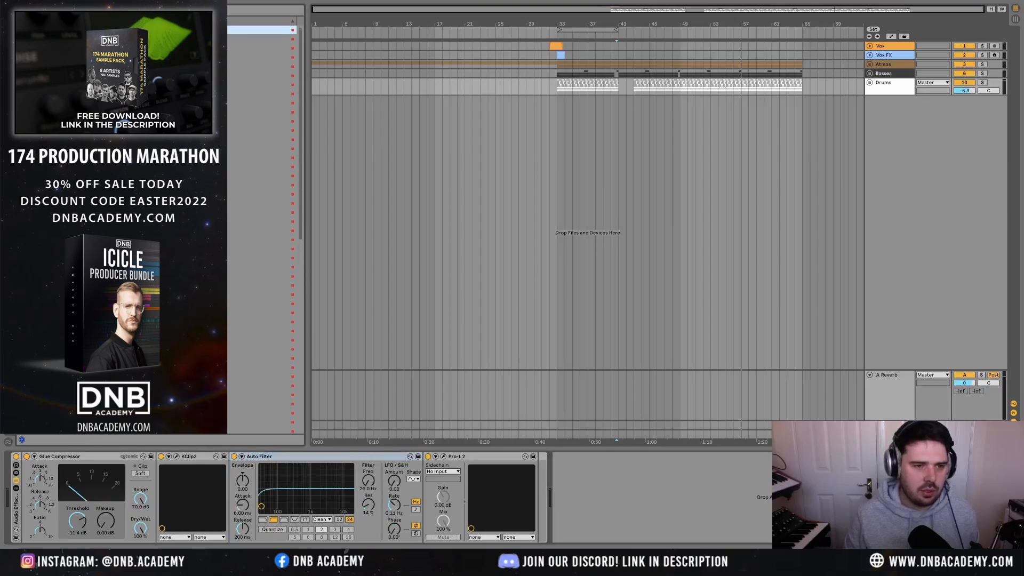
{"action": "left_click_drag", "start_coordinate": [182, 139], "coordinate": [410, 488]}
{"action": "left_click_drag", "start_coordinate": [641, 522], "coordinate": [641, 554]}
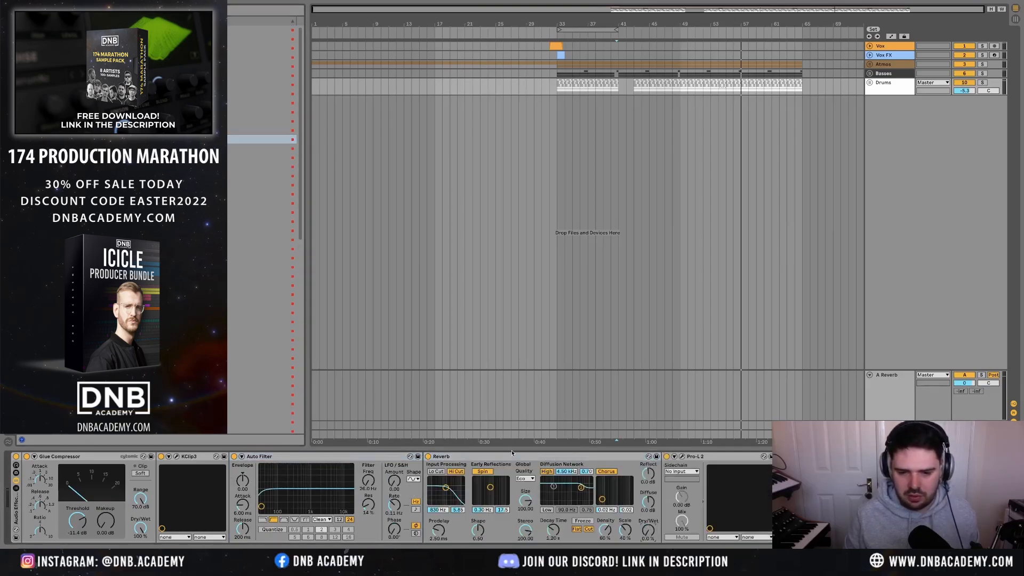
{"action": "left_click", "coordinate": [525, 478]}
- Automate the Drums group's Reverb Dry/Wet to rise from bar 55 to about 54% at bar 57, and audition it
{"action": "right_click", "coordinate": [649, 530]}
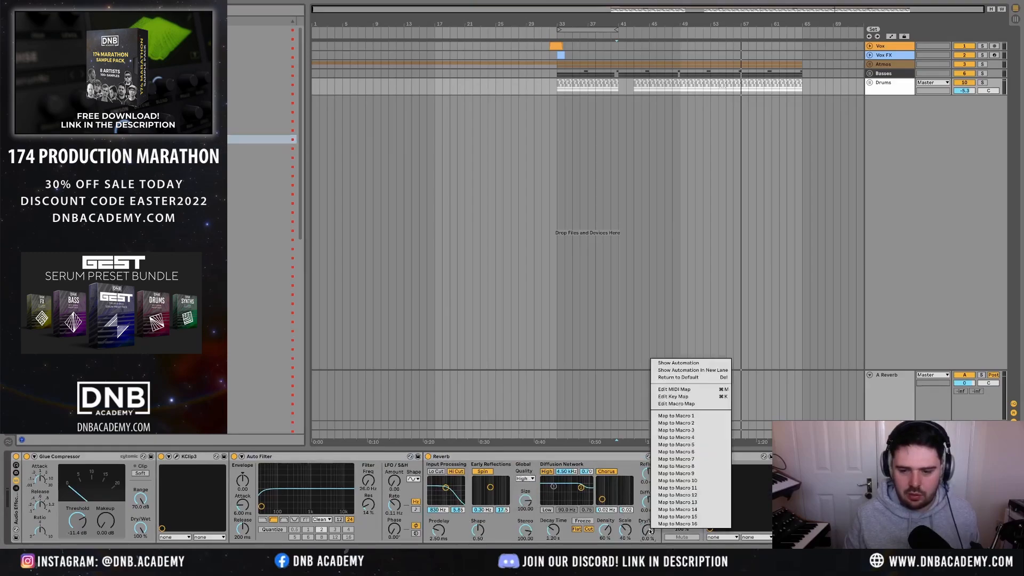
{"action": "left_click", "coordinate": [685, 363]}
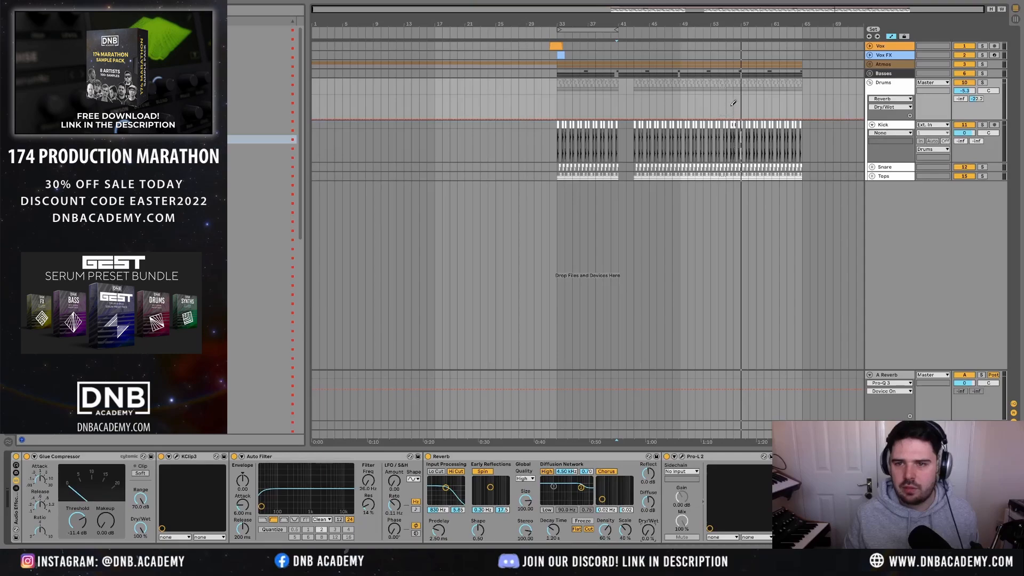
{"action": "left_click_drag", "start_coordinate": [734, 103], "coordinate": [739, 103]}
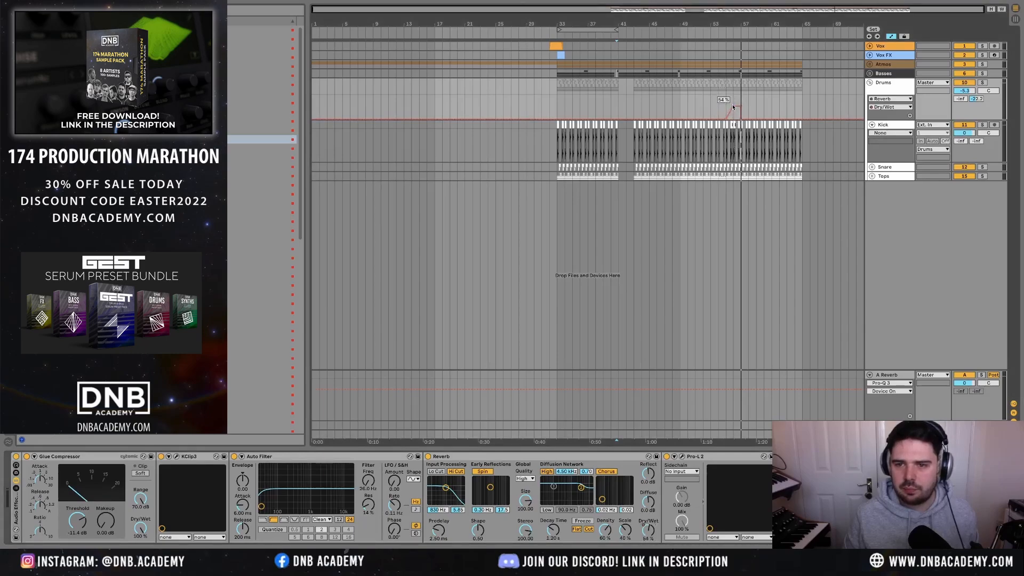
{"action": "left_click", "coordinate": [726, 105]}
{"action": "key", "text": "space"}
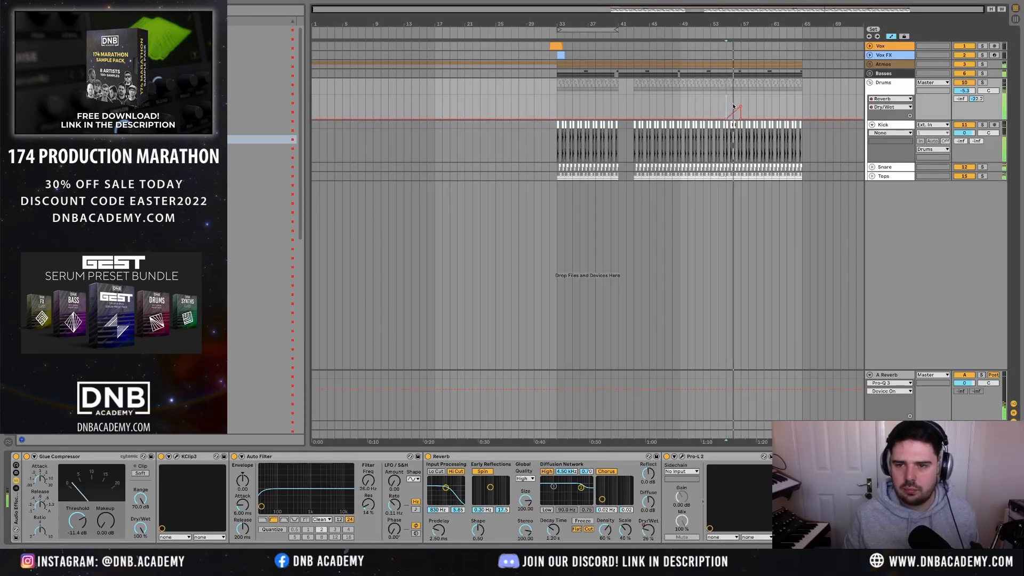
- Automate the Drums group's Auto Filter Frequency to ramp up from bar 55 to bar 57, and audition it
{"action": "right_click", "coordinate": [368, 479]}
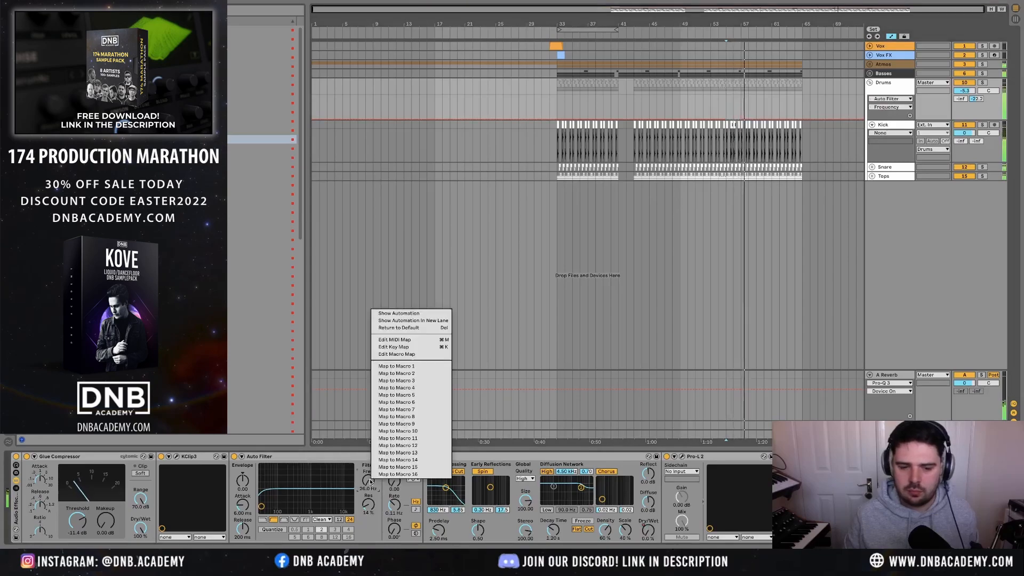
{"action": "left_click", "coordinate": [411, 314]}
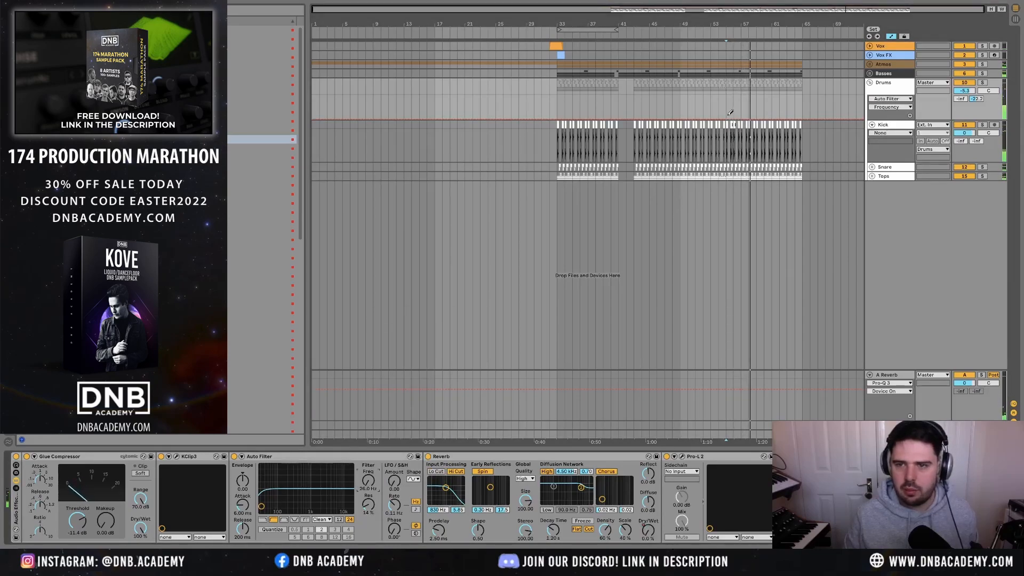
{"action": "left_click_drag", "start_coordinate": [733, 108], "coordinate": [746, 108]}
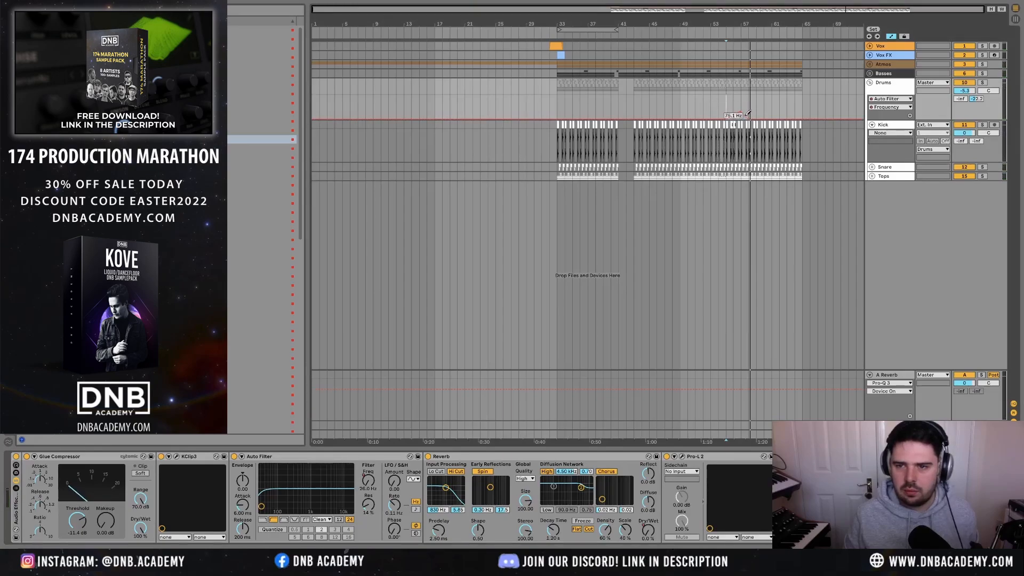
{"action": "key", "text": "space"}
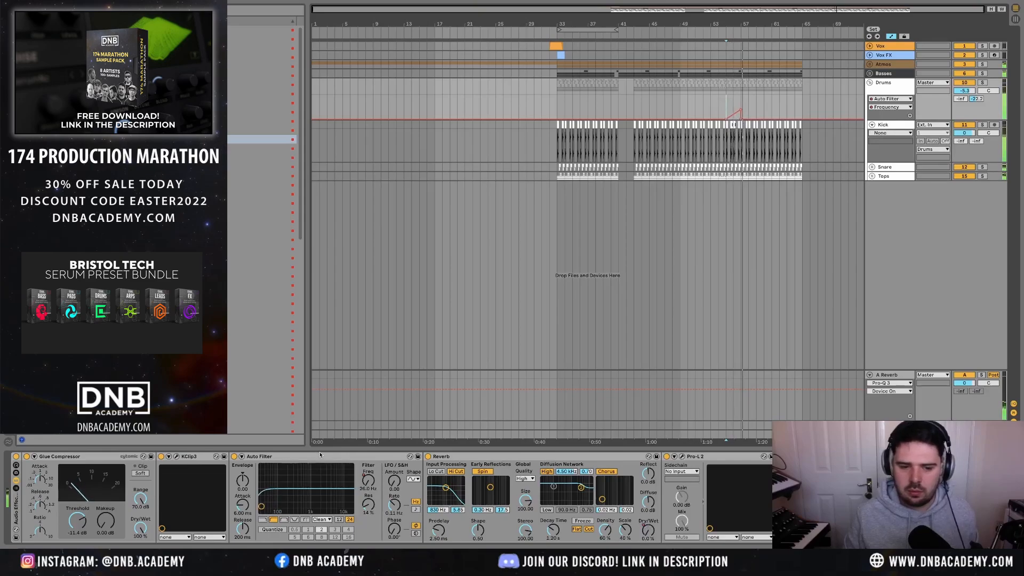
- Audition the drum build-up from bar 55 into bar 57, unfolding the Basses group to check the Filler Reese part
{"action": "left_click", "coordinate": [883, 72]}
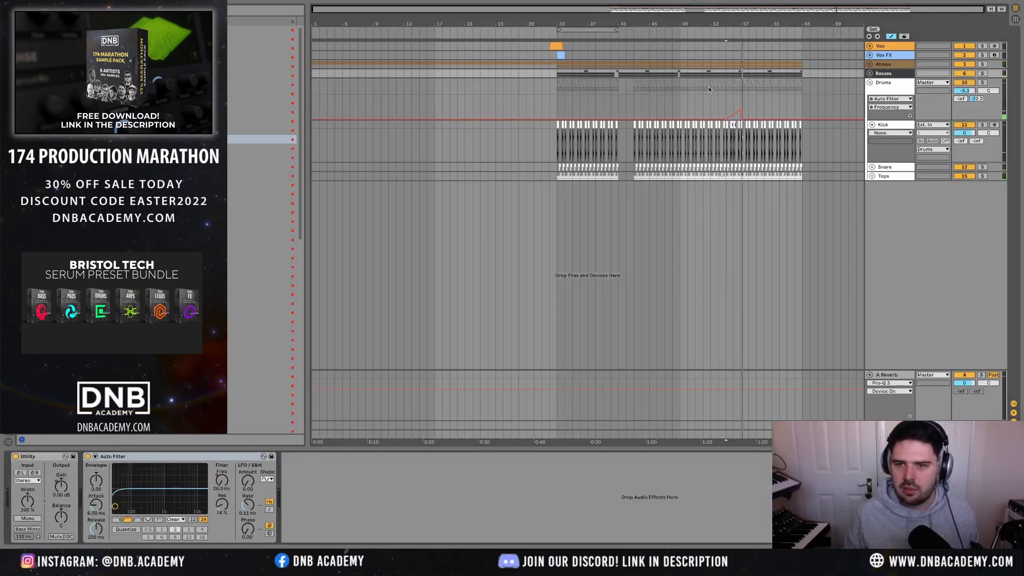
{"action": "left_click", "coordinate": [722, 86]}
{"action": "key", "text": "space"}
{"action": "scroll", "coordinate": [722, 88], "scroll_direction": "up", "scroll_amount": 1}
{"action": "scroll", "coordinate": [721, 89], "scroll_direction": "down", "scroll_amount": 1}
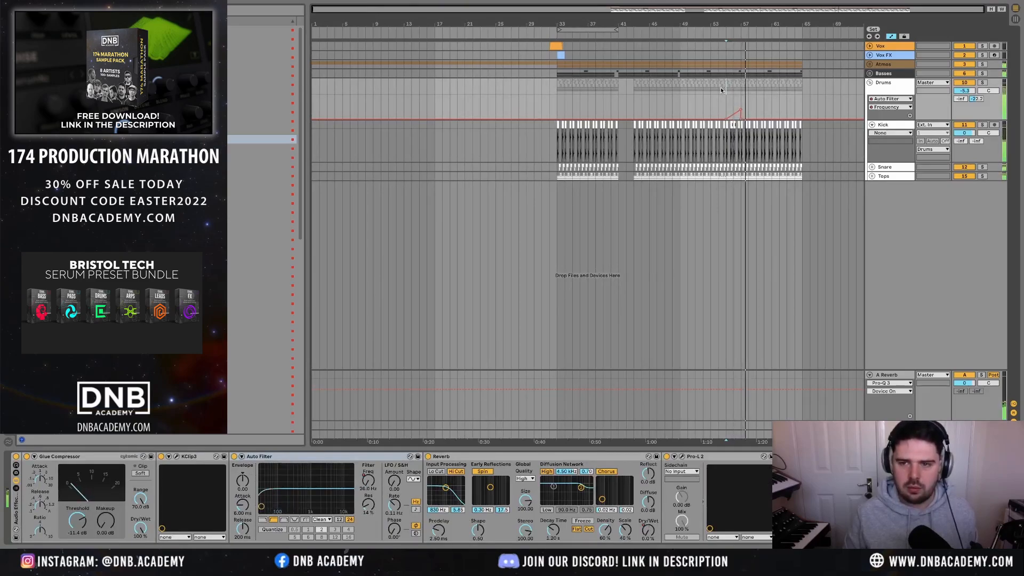
{"action": "left_click", "coordinate": [870, 73]}
{"action": "left_click", "coordinate": [740, 107]}
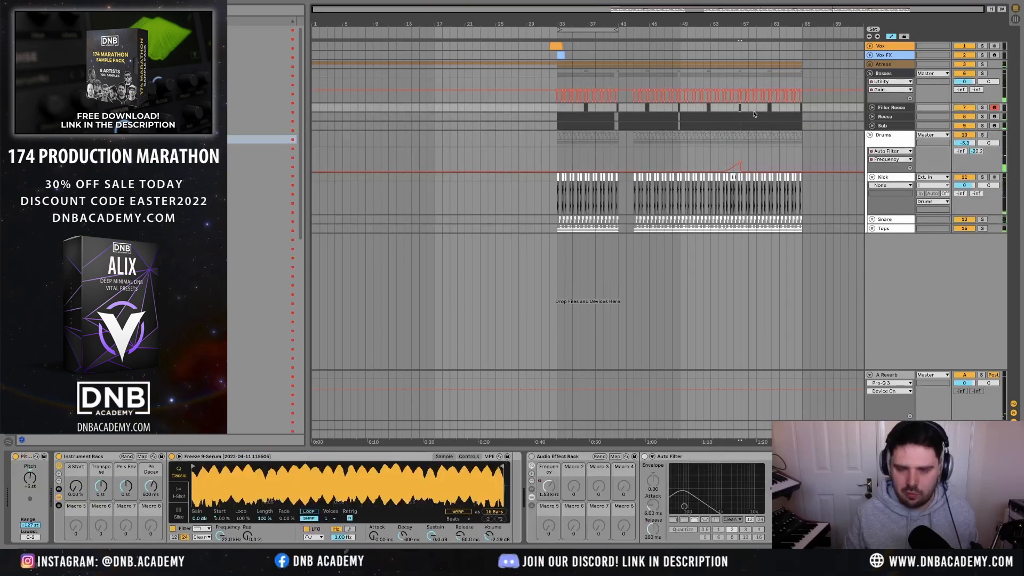
{"action": "left_click", "coordinate": [725, 109]}
{"action": "key", "text": "space"}
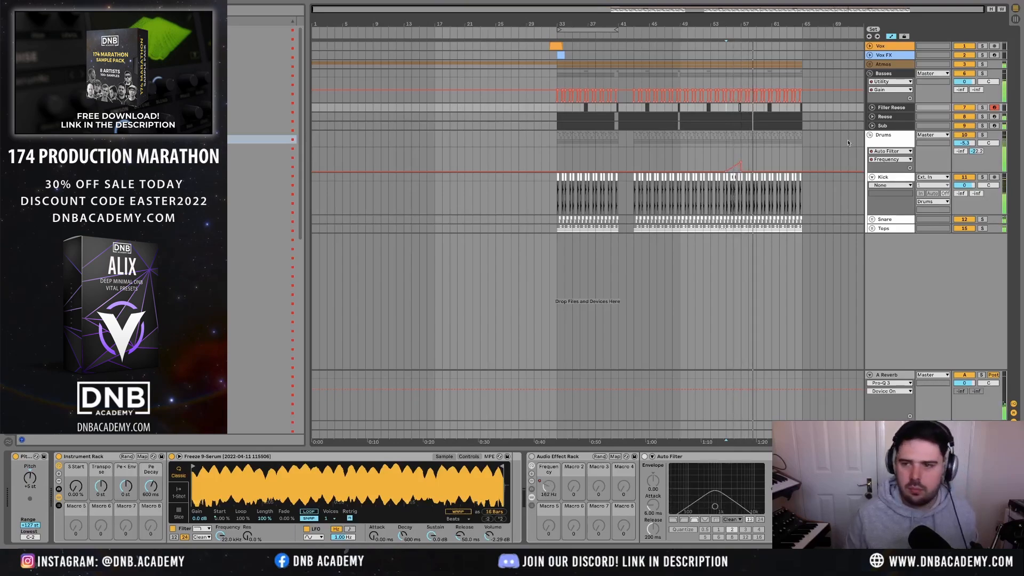
- Hide the automation lanes, fold the Kick and Snare tracks, and unfold the Tops group to show its tracks
{"action": "key", "text": "a"}
{"action": "left_click", "coordinate": [873, 178]}
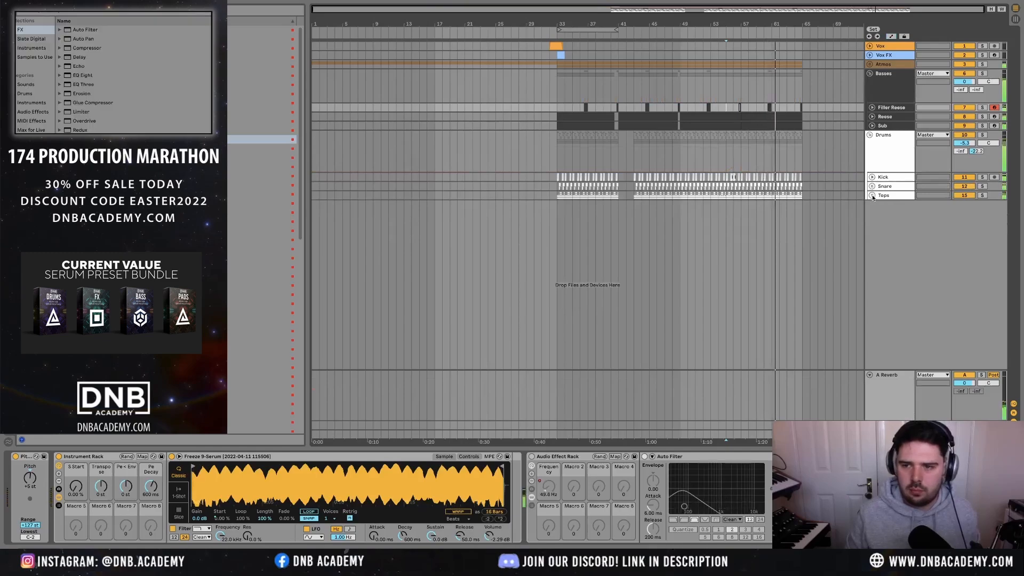
{"action": "left_click", "coordinate": [872, 197]}
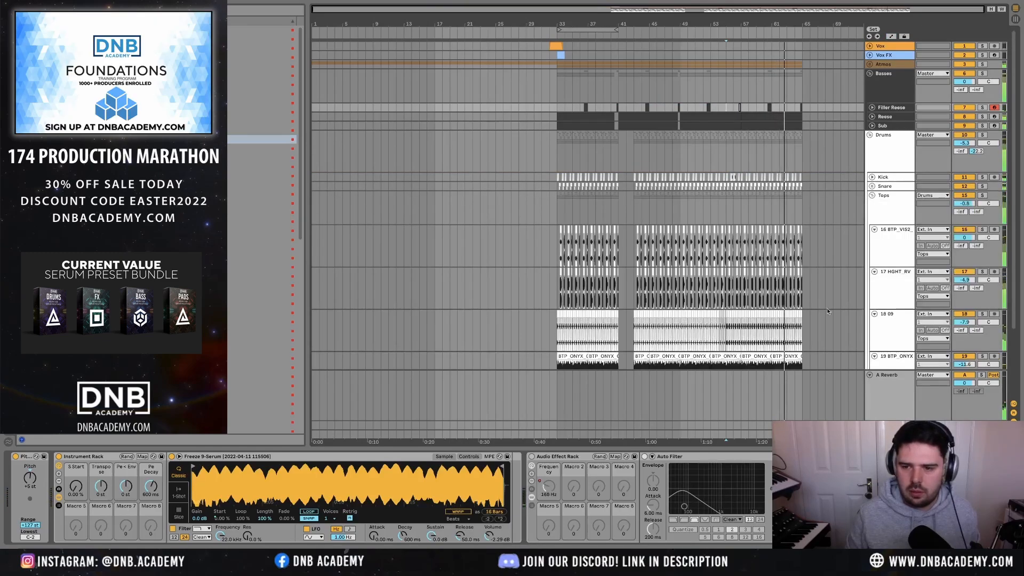
{"action": "scroll", "coordinate": [850, 306], "scroll_direction": "down", "scroll_amount": 4}
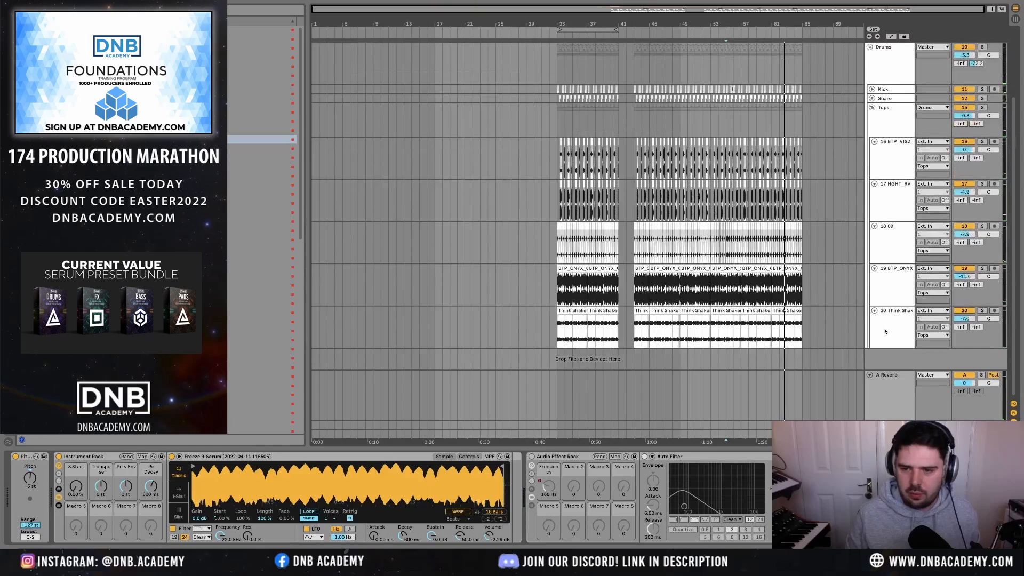
- Solo the HGHT_RV track in the Tops group and audition it from just after bar 43
{"action": "left_click", "coordinate": [885, 331]}
{"action": "left_click", "coordinate": [889, 198]}
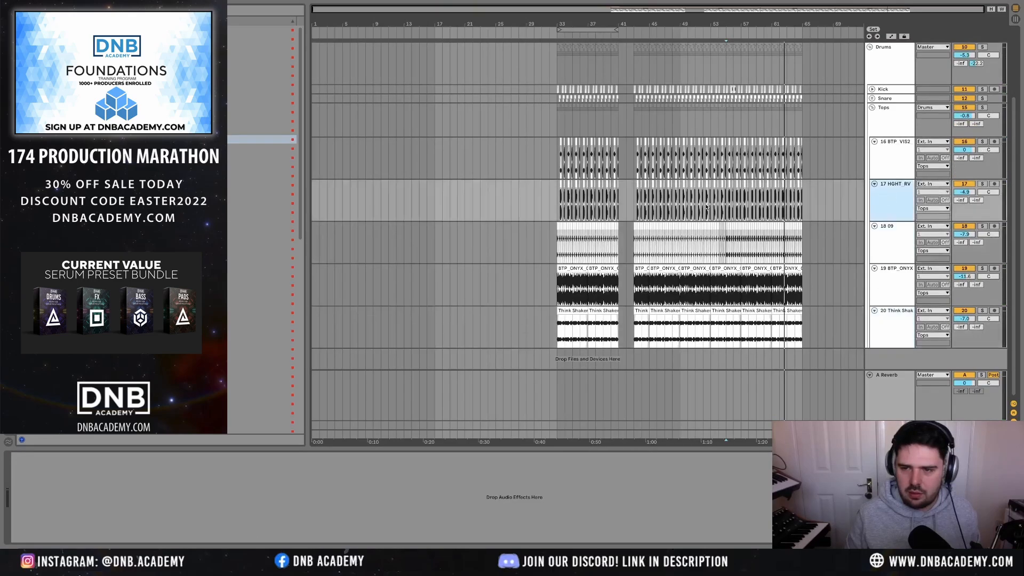
{"action": "key", "text": "s"}
{"action": "scroll", "coordinate": [707, 207], "scroll_direction": "up", "scroll_amount": 5}
{"action": "left_click", "coordinate": [442, 208]}
{"action": "key", "text": "space"}
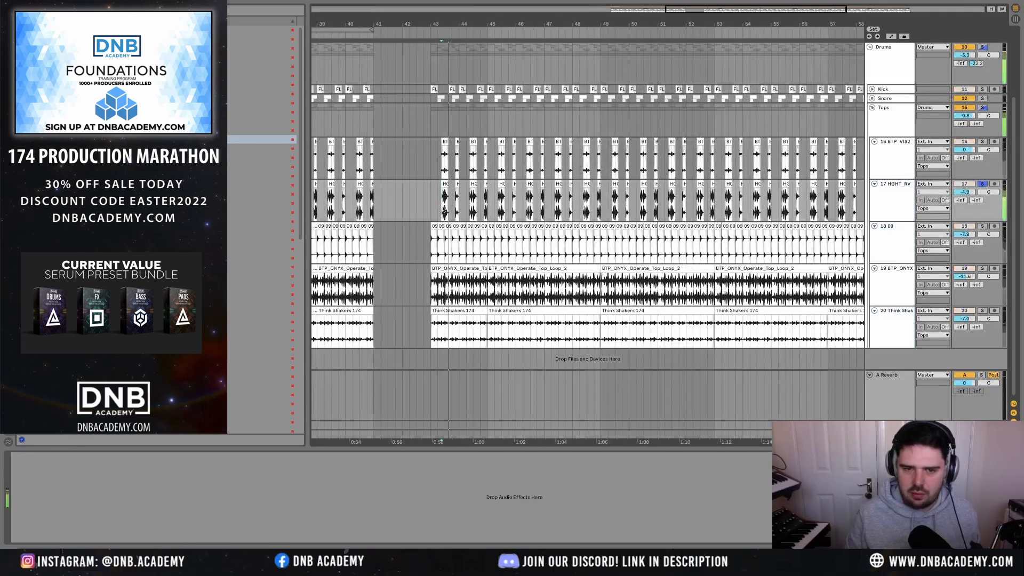
{"action": "scroll", "coordinate": [586, 208], "scroll_direction": "down", "scroll_amount": 5}
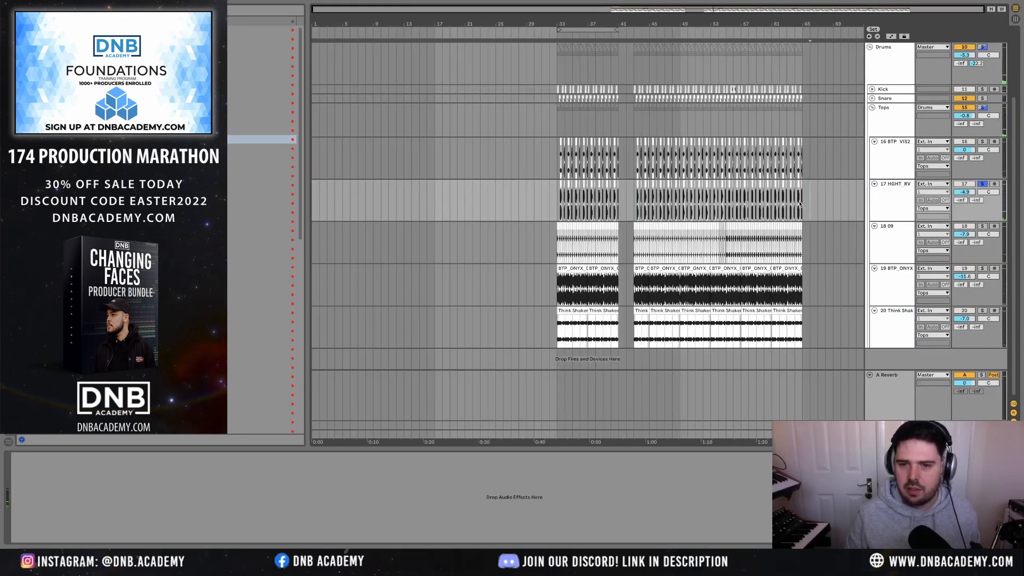
- Select all the clips on the HGHT_RV track and change their shared warp setting in the clip view
{"action": "left_click_drag", "start_coordinate": [792, 207], "coordinate": [523, 207]}
{"action": "mouse_move", "coordinate": [512, 560]}
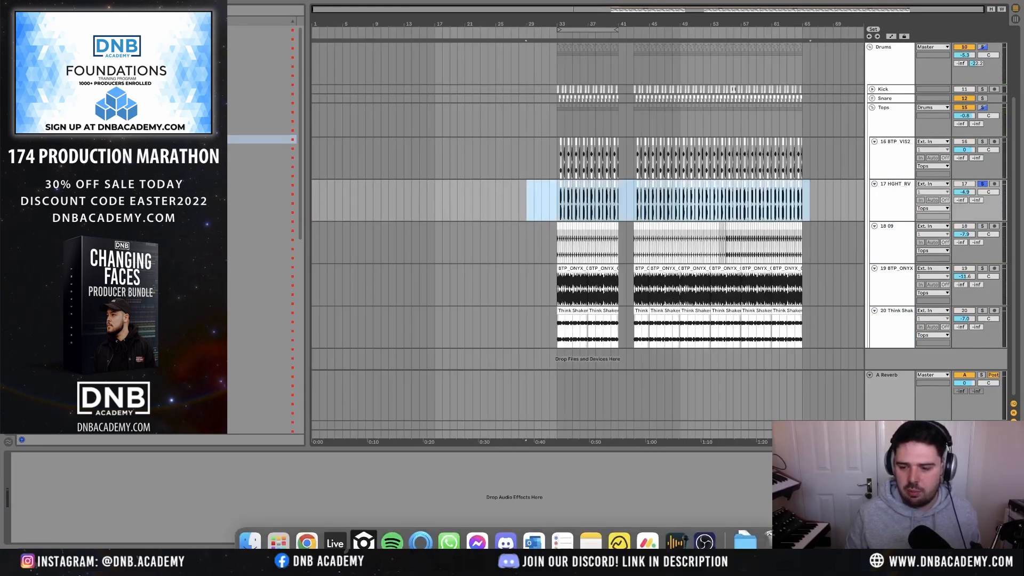
{"action": "key", "text": "shift+Tab"}
{"action": "scroll", "coordinate": [688, 126], "scroll_direction": "down", "scroll_amount": 4}
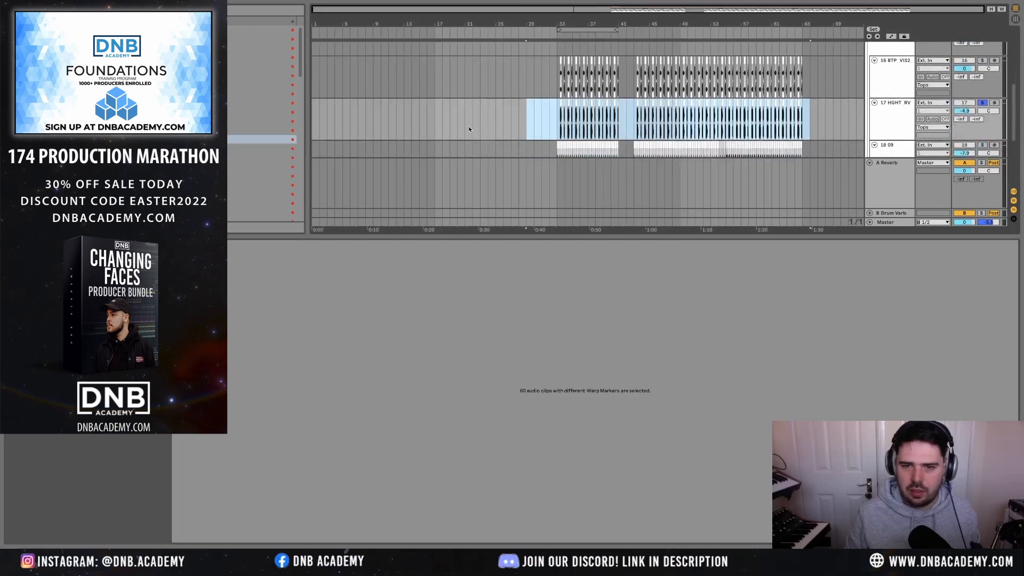
{"action": "left_click", "coordinate": [88, 347]}
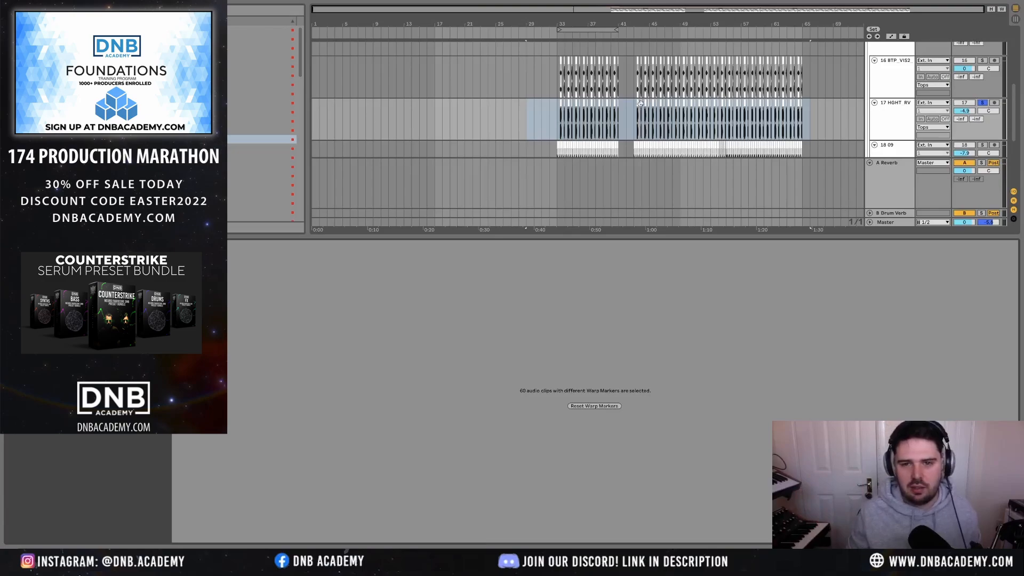
- Inspect the first HGHT_RV clip's waveform near bar 33 and listen to the soloed track
{"action": "scroll", "coordinate": [560, 135], "scroll_direction": "up", "scroll_amount": 5}
{"action": "left_click", "coordinate": [559, 133]}
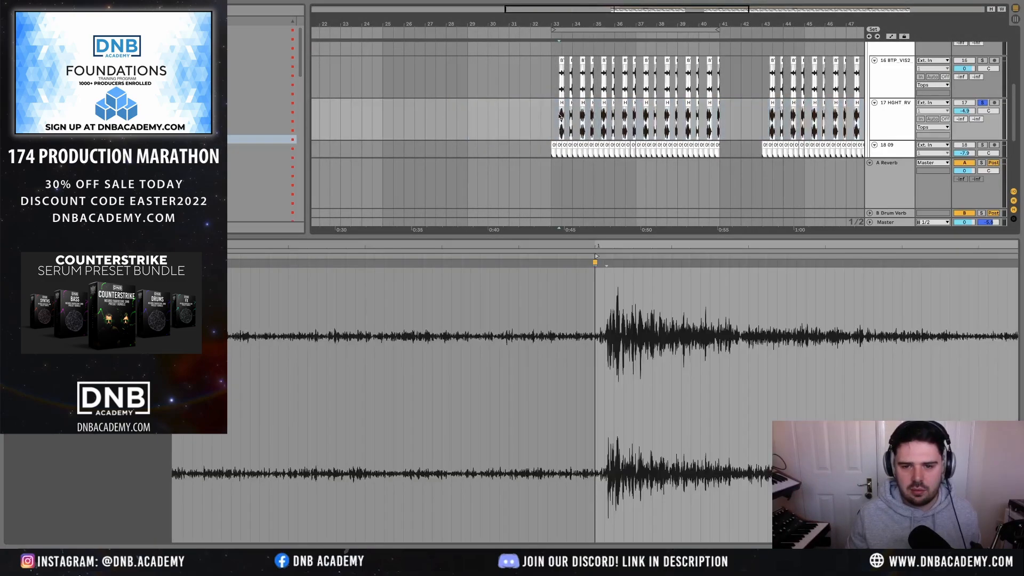
{"action": "key", "text": "space"}
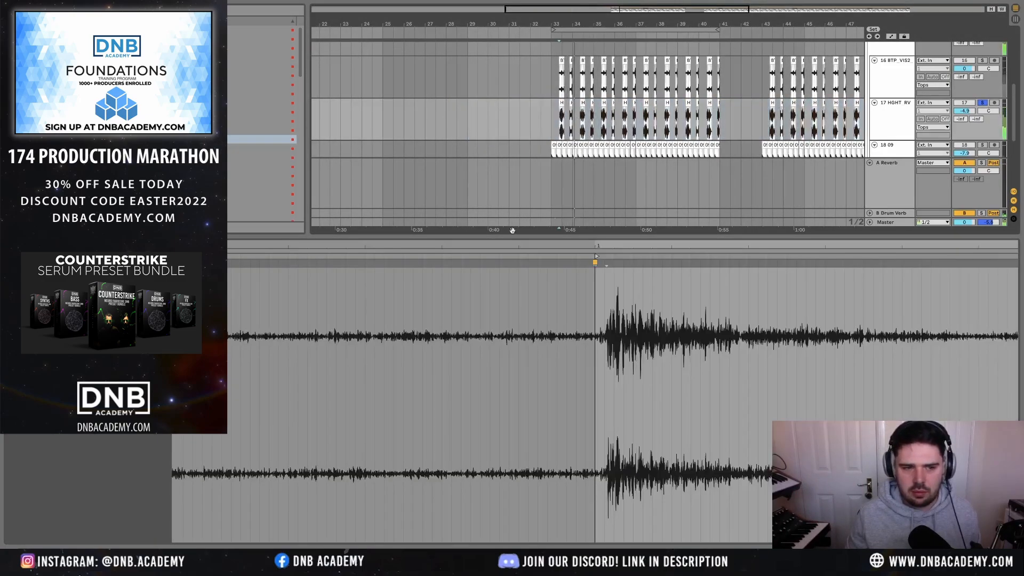
{"action": "scroll", "coordinate": [567, 128], "scroll_direction": "down", "scroll_amount": 5}
{"action": "scroll", "coordinate": [567, 128], "scroll_direction": "up", "scroll_amount": 1}
{"action": "scroll", "coordinate": [567, 128], "scroll_direction": "down", "scroll_amount": 2}
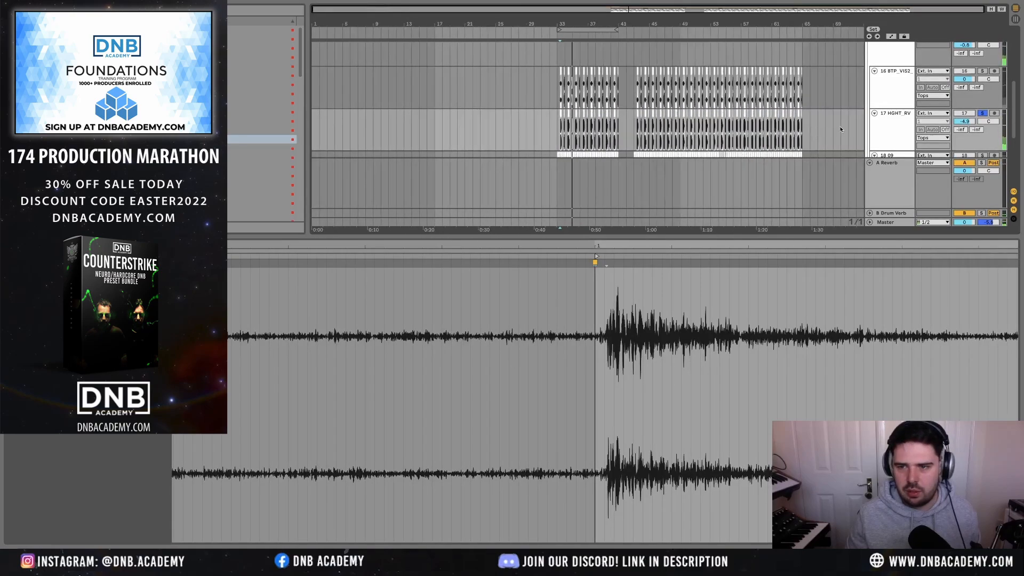
- Take the HGHT_RV track out of solo and raise its volume to -2.2 while playing the drop from bar 33
{"action": "left_click_drag", "start_coordinate": [841, 129], "coordinate": [518, 129]}
{"action": "key", "text": "space"}
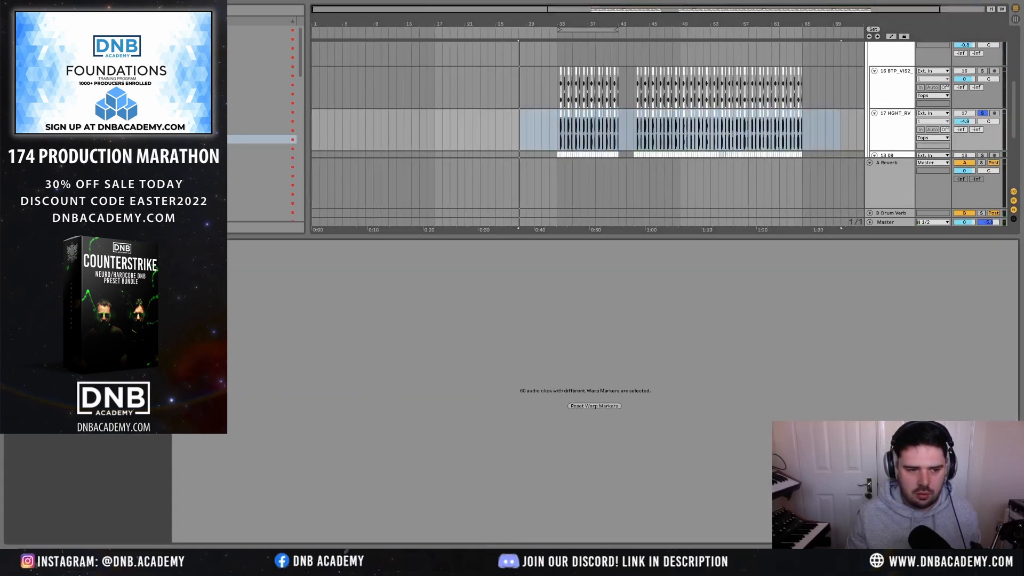
{"action": "key", "text": "space"}
{"action": "key", "text": "space"}
{"action": "left_click", "coordinate": [557, 130]}
{"action": "key", "text": "space"}
{"action": "key", "text": "space"}
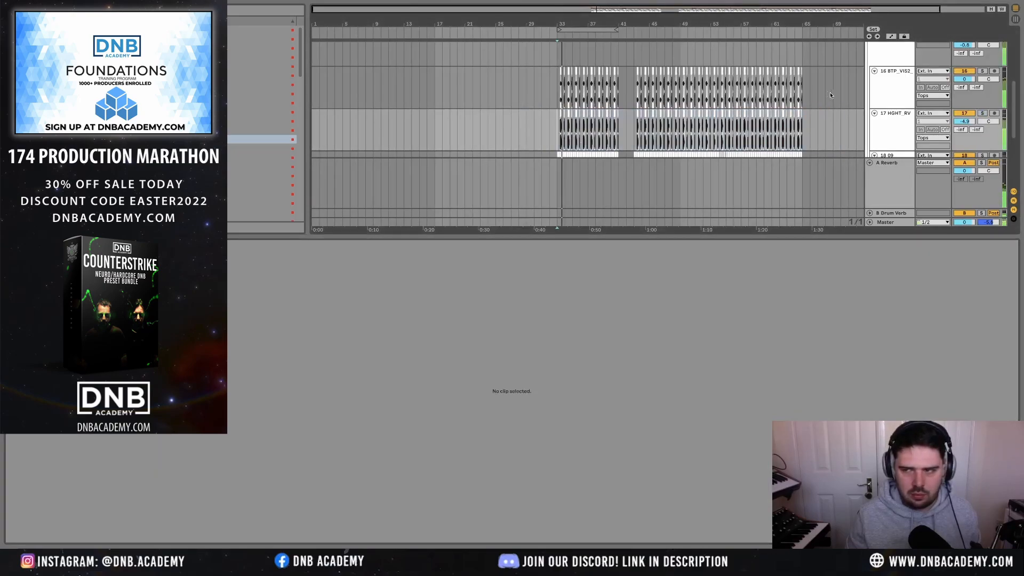
{"action": "scroll", "coordinate": [967, 122], "scroll_direction": "up", "scroll_amount": 3}
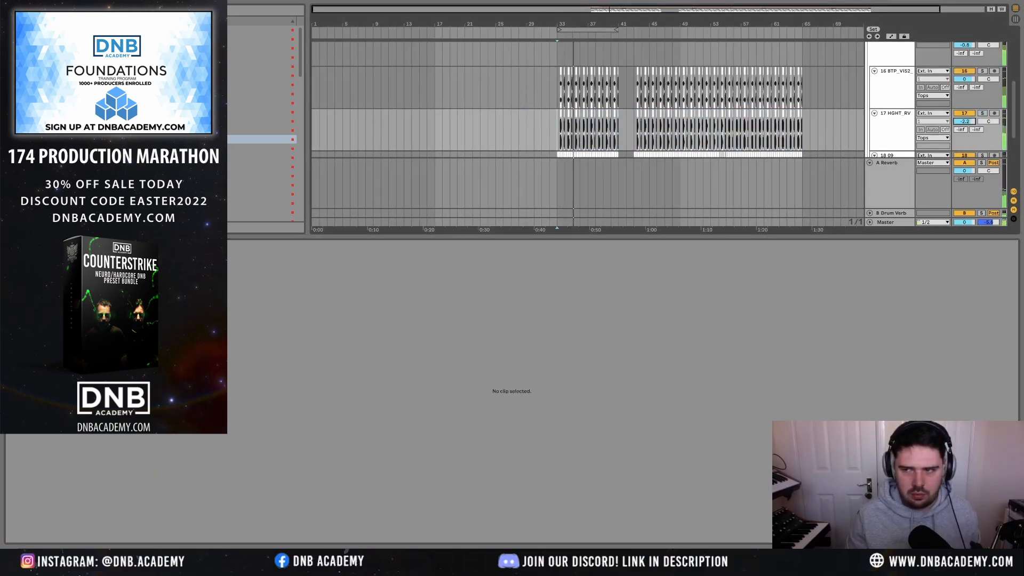
{"action": "scroll", "coordinate": [913, 121], "scroll_direction": "up", "scroll_amount": 1}
- Fold the Tops and Drums groups, close the clip view and fit the arrangement to the window width
{"action": "scroll", "coordinate": [913, 121], "scroll_direction": "up", "scroll_amount": 5}
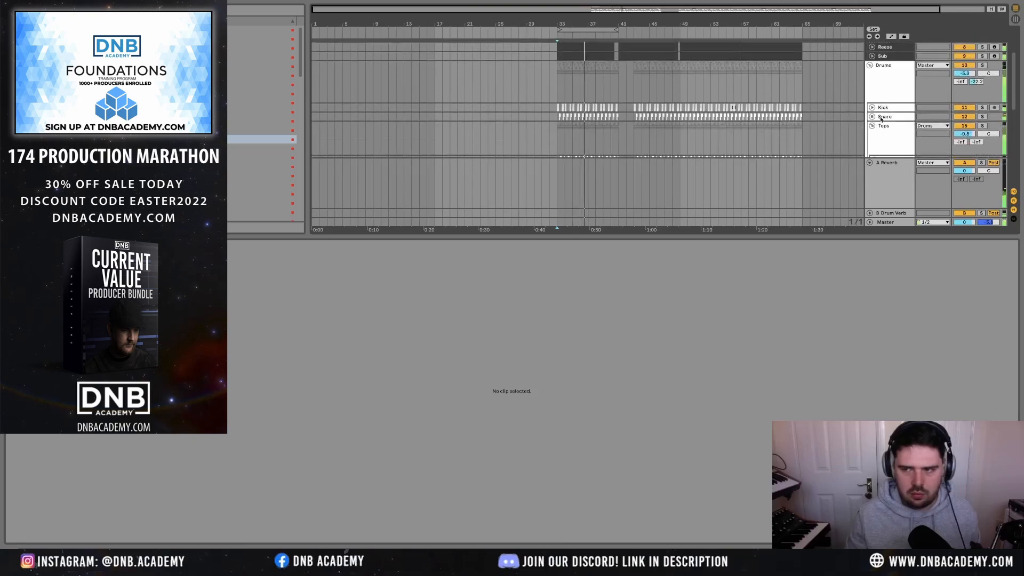
{"action": "left_click", "coordinate": [872, 126]}
{"action": "left_click", "coordinate": [869, 65], "text": "alt"}
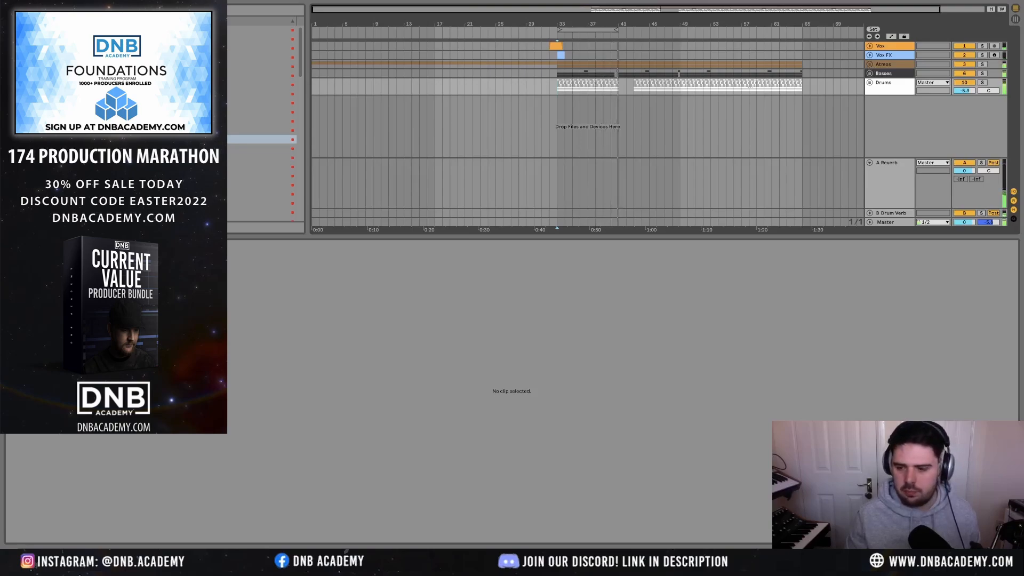
{"action": "left_click", "coordinate": [858, 236]}
{"action": "key", "text": "w"}
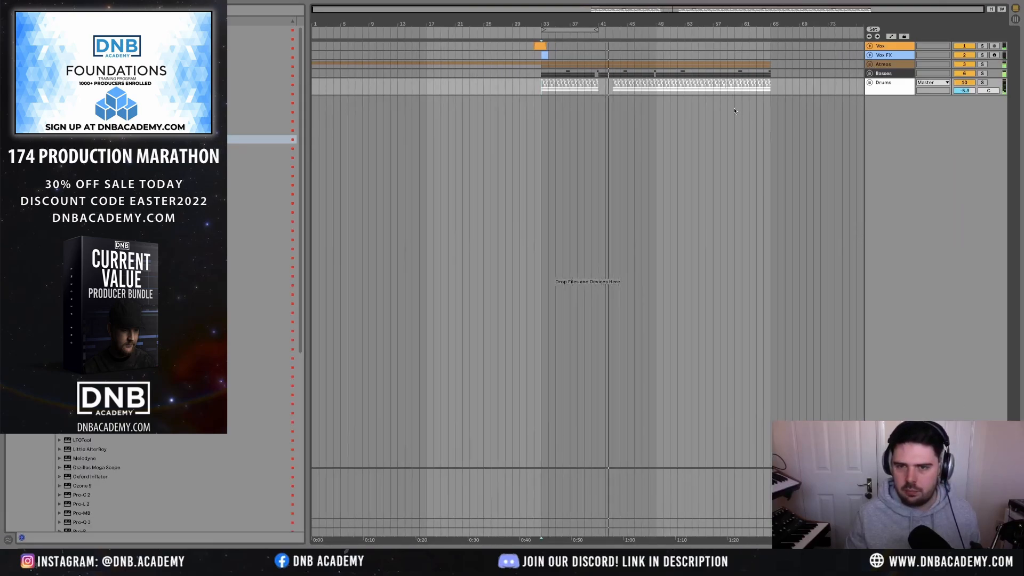
- Unfold the Drums group and insert a new audio track inside it below Tops
{"action": "left_click", "coordinate": [870, 83]}
{"action": "left_click", "coordinate": [886, 143]}
{"action": "key", "text": "ctrl+t"}
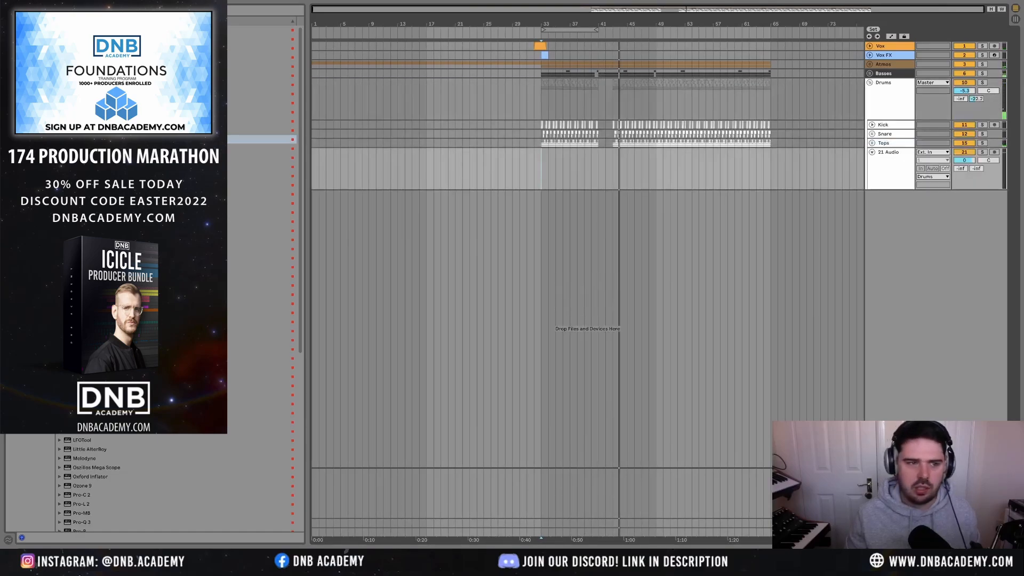
- Search the sample folder in the browser for "break"
{"action": "left_click", "coordinate": [29, 261]}
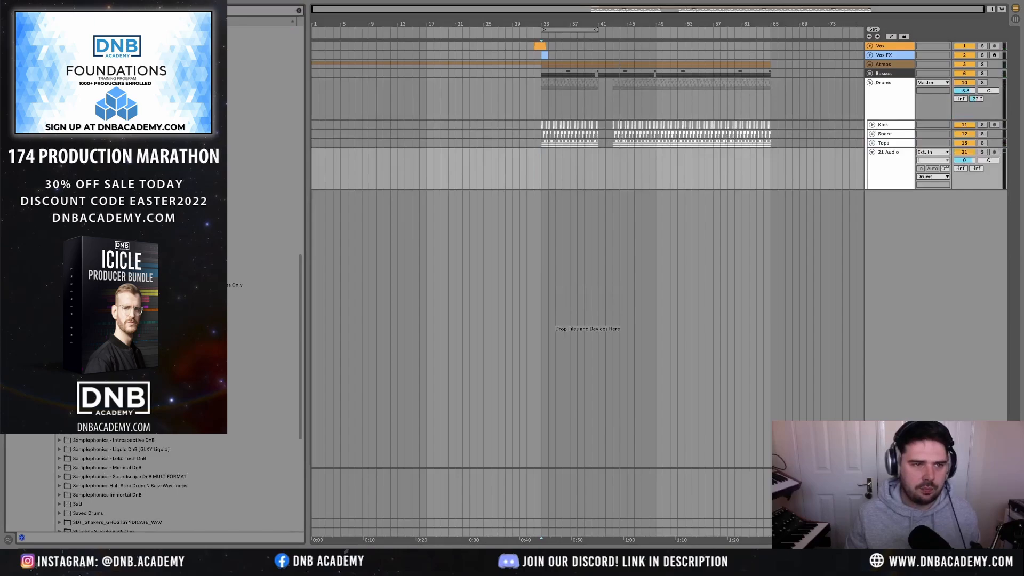
{"action": "key", "text": "ctrl+f"}
{"action": "type", "text": "break"}
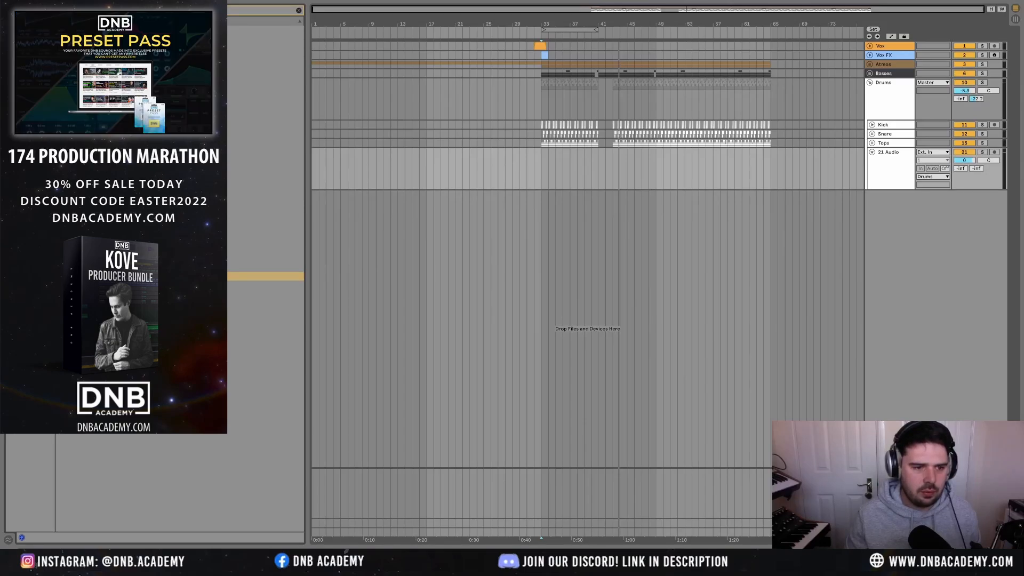
- Browse the crash samples in the browser and audition several Lev4 crash sounds
{"action": "left_click", "coordinate": [144, 285]}
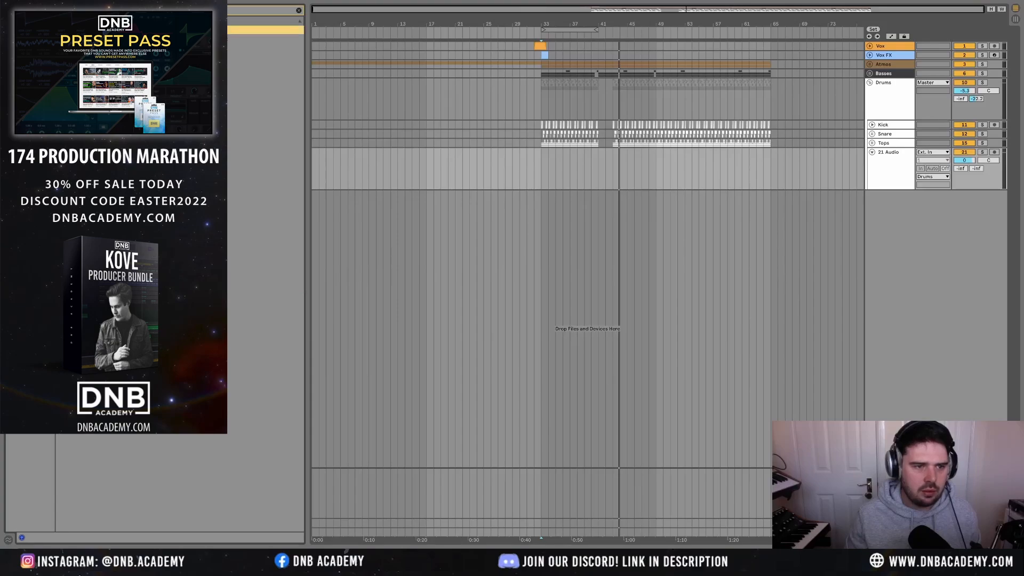
{"action": "left_click", "coordinate": [71, 112]}
{"action": "left_click", "coordinate": [113, 139]}
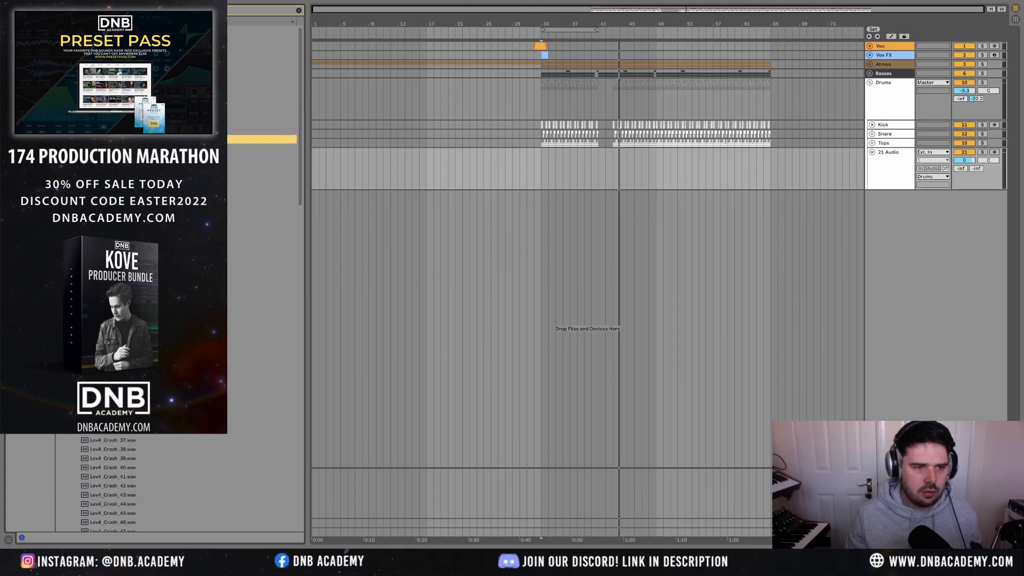
{"action": "left_click", "coordinate": [113, 240]}
{"action": "left_click", "coordinate": [113, 194]}
{"action": "left_click", "coordinate": [113, 167]}
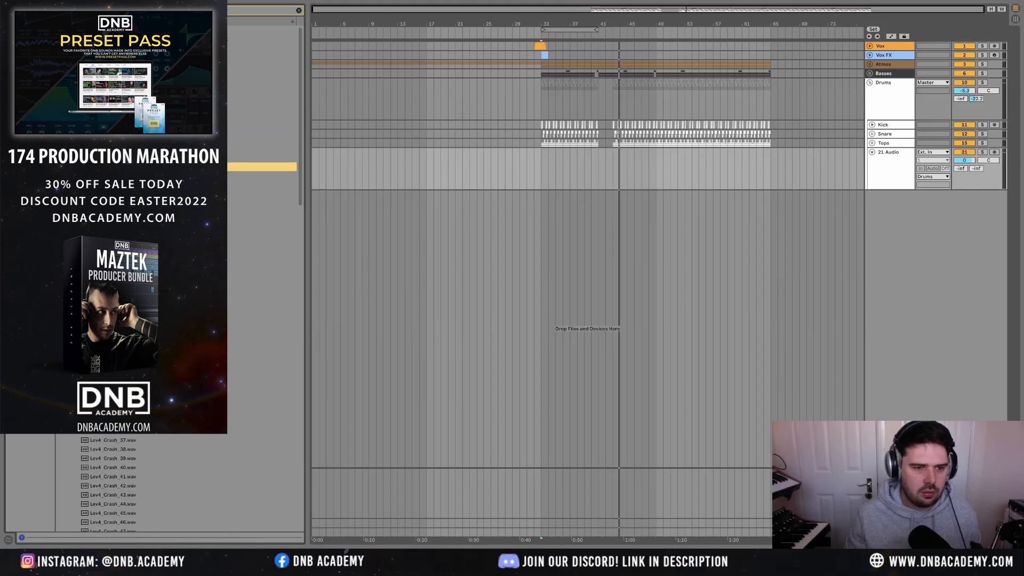
{"action": "left_click", "coordinate": [113, 148]}
{"action": "key", "text": "Up"}
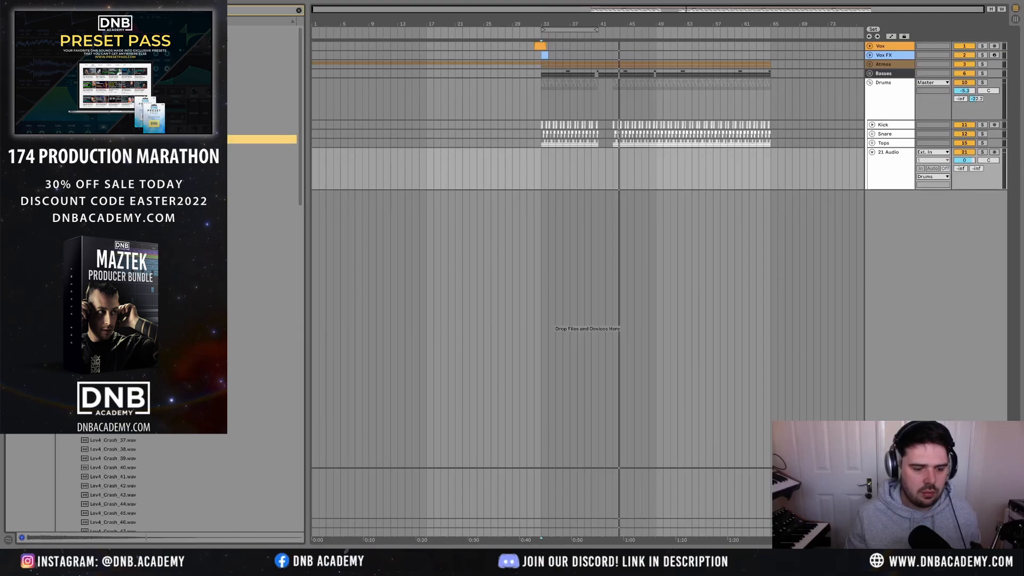
{"action": "key", "text": "Down"}
{"action": "key", "text": "Down"}
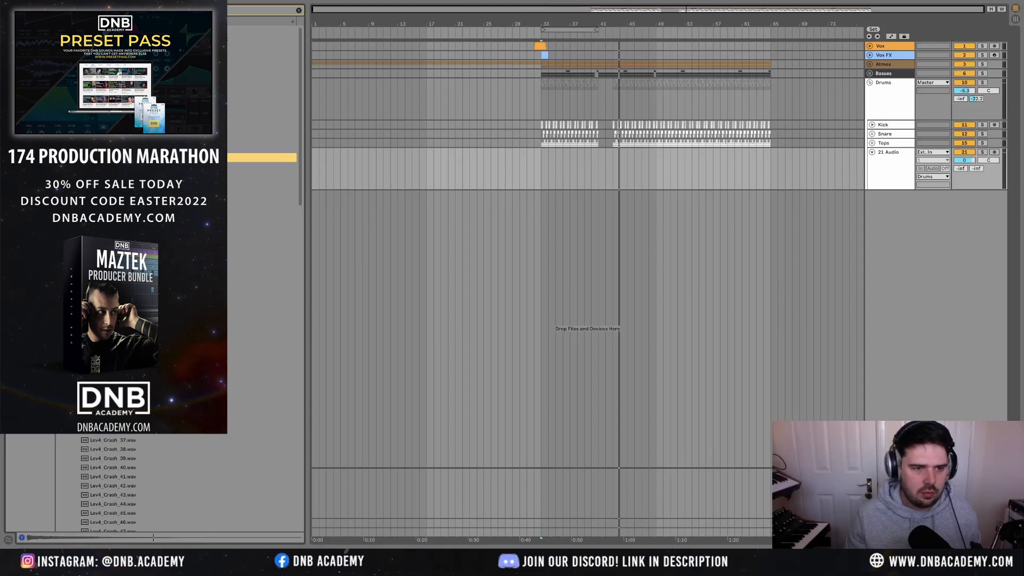
{"action": "left_click", "coordinate": [113, 130]}
{"action": "key", "text": "Up"}
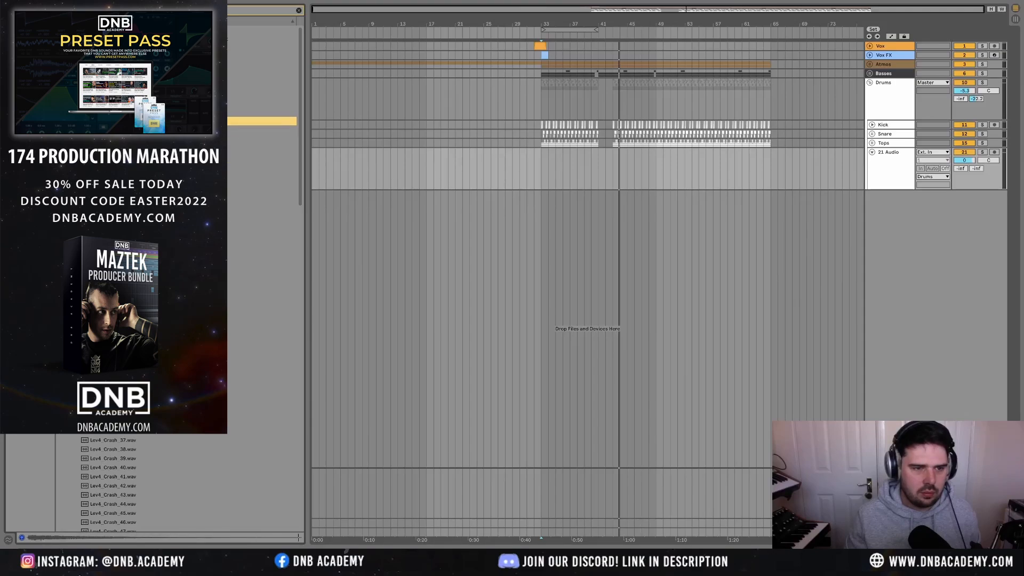
- Place the chosen Lev4 crash sample on the new audio track at bar 33 and lower the track's volume
{"action": "left_click_drag", "start_coordinate": [114, 131], "coordinate": [544, 178]}
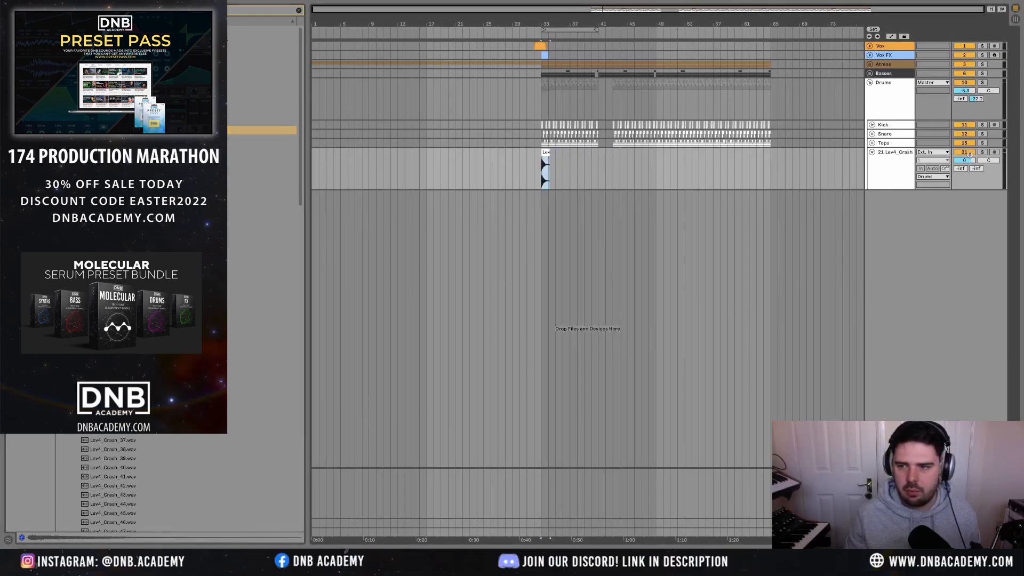
{"action": "left_click_drag", "start_coordinate": [970, 155], "coordinate": [969, 163]}
{"action": "key", "text": "space"}
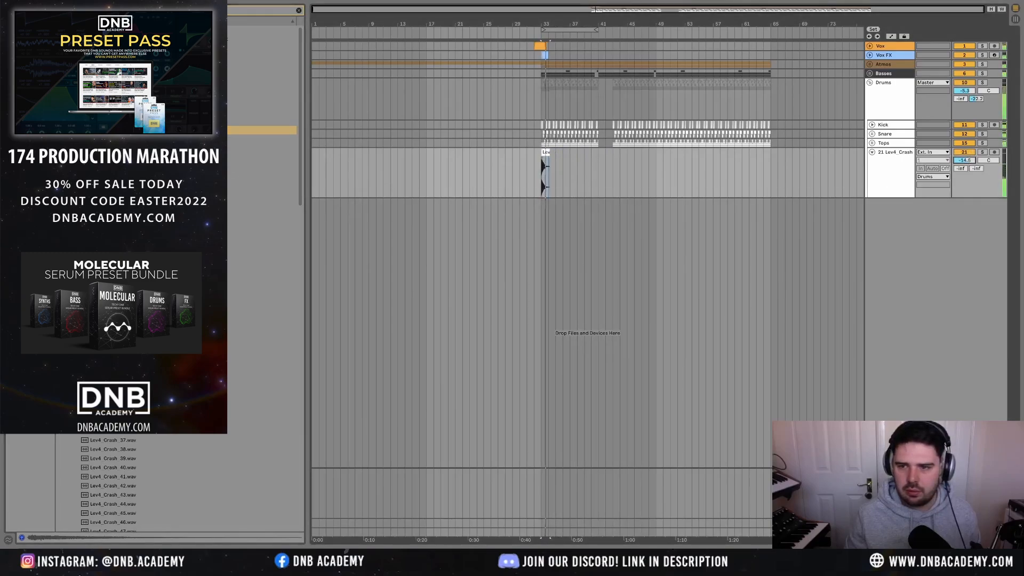
- Add ValhallaVintageVerb to the crash track and adjust the track's volume while playing the start of the drop
{"action": "left_click", "coordinate": [889, 175]}
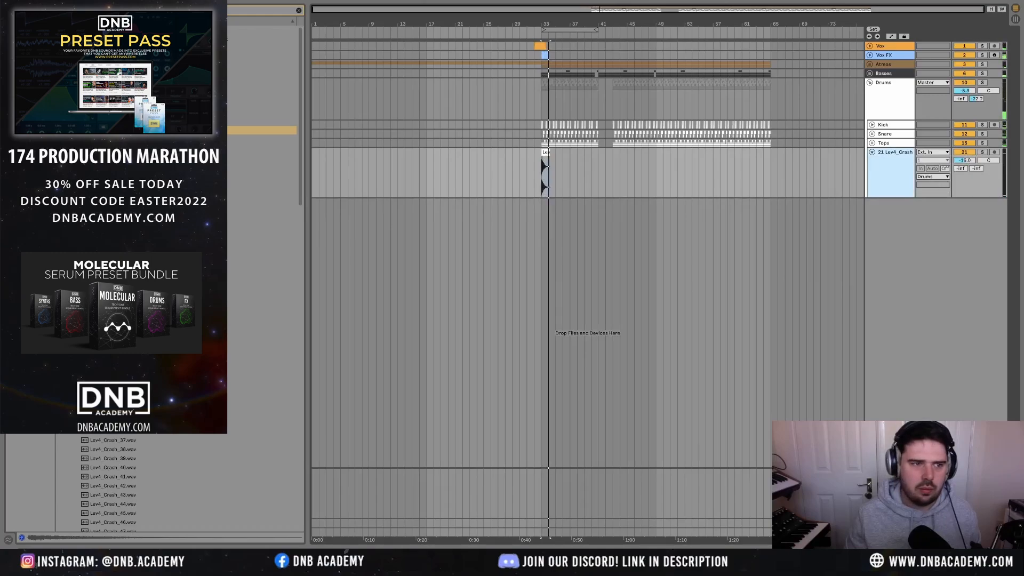
{"action": "left_click", "coordinate": [298, 10]}
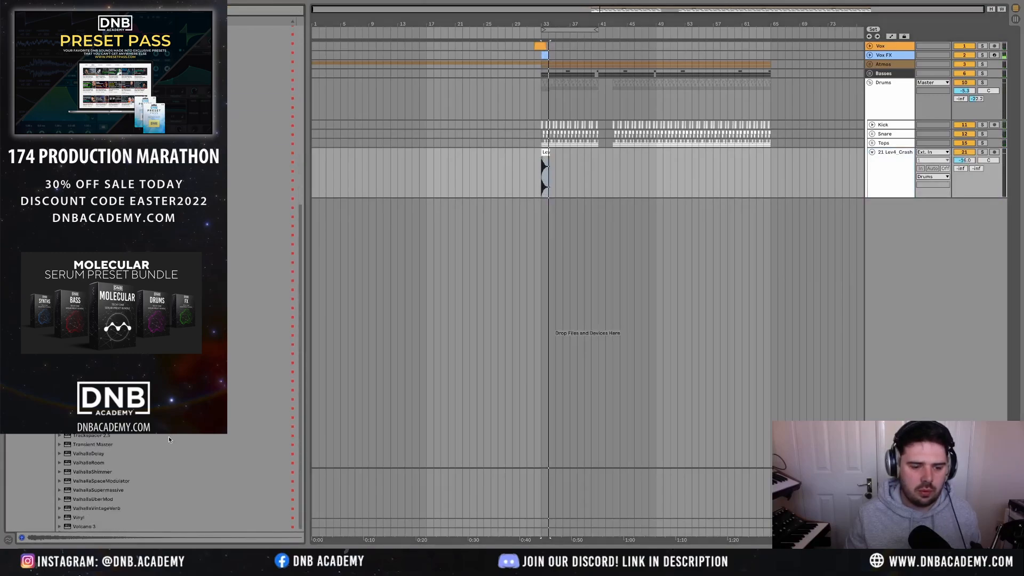
{"action": "left_click", "coordinate": [110, 509]}
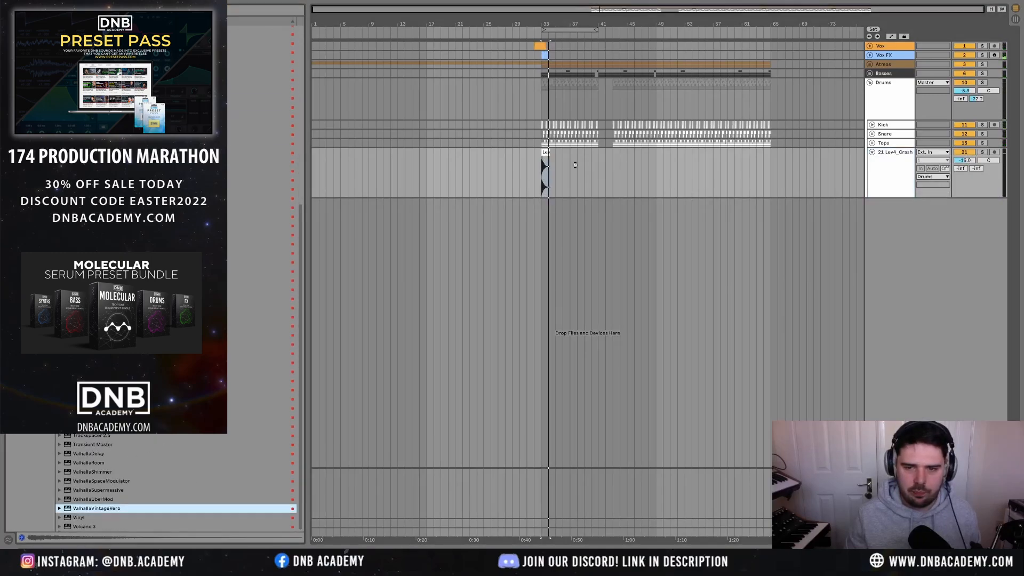
{"action": "left_click_drag", "start_coordinate": [575, 165], "coordinate": [523, 193]}
{"action": "left_click_drag", "start_coordinate": [360, 260], "coordinate": [358, 319]}
{"action": "key", "text": "space"}
{"action": "left_click", "coordinate": [336, 194]}
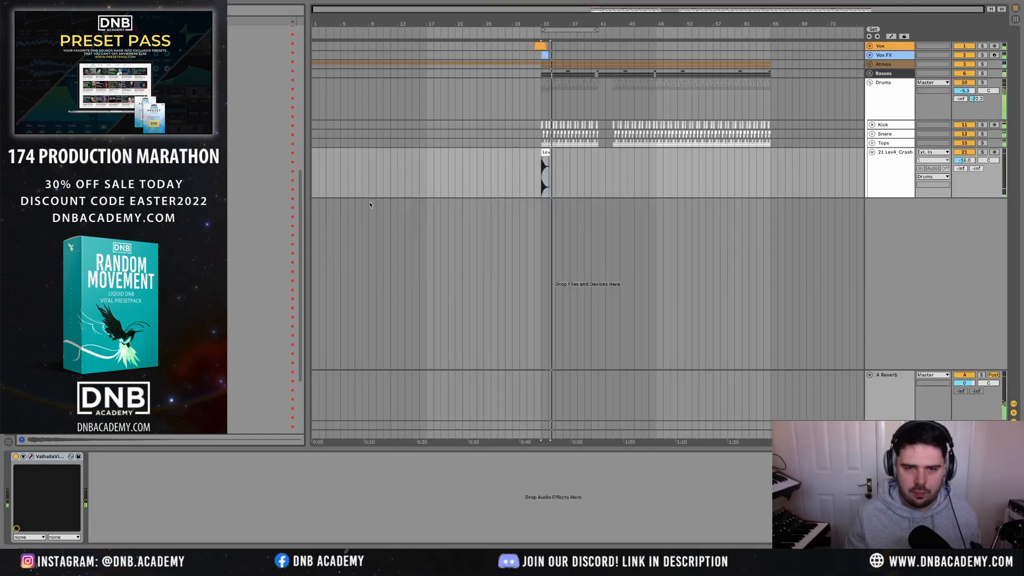
{"action": "left_click_drag", "start_coordinate": [966, 161], "coordinate": [742, 210]}
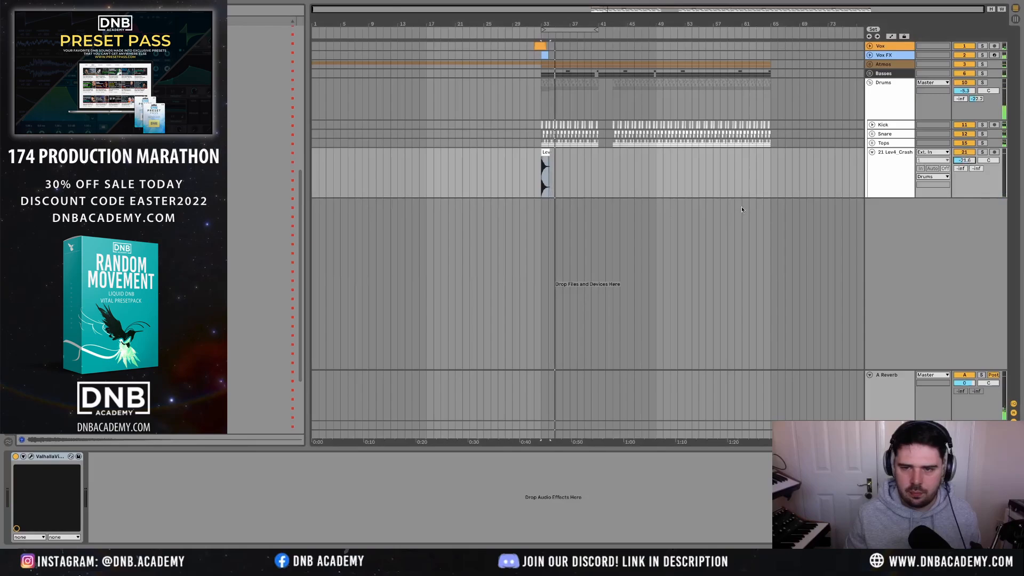
{"action": "left_click", "coordinate": [531, 193]}
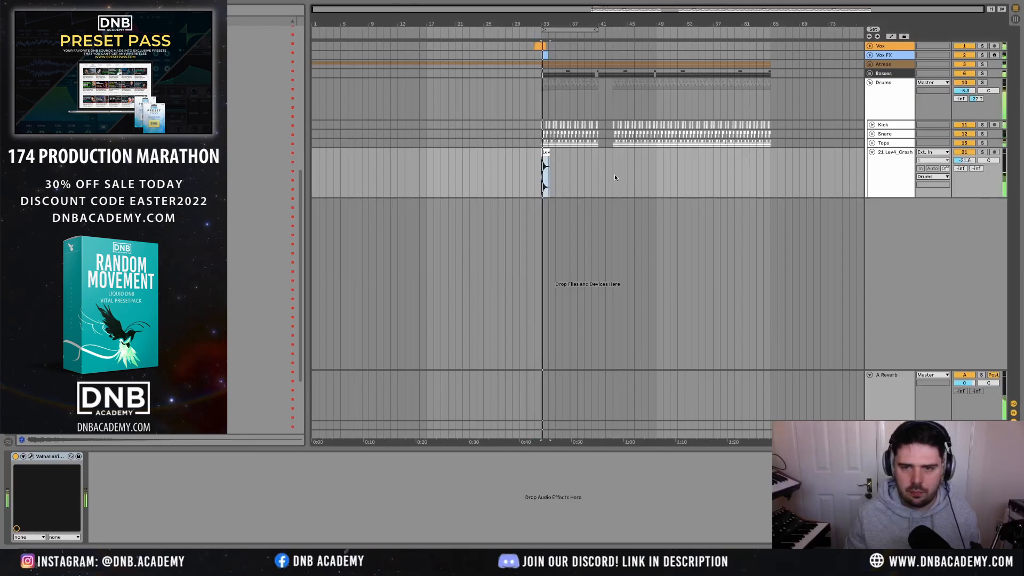
- Duplicate the crash clip to bar 49, play that section, and fold the Drums group
{"action": "mouse_move", "coordinate": [614, 174]}
{"action": "left_mouse_down"}
{"action": "mouse_move", "coordinate": [595, 177]}
{"action": "mouse_move", "coordinate": [656, 178]}
{"action": "left_mouse_up"}
{"action": "key", "text": "ctrl+d"}
{"action": "left_click", "coordinate": [649, 185]}
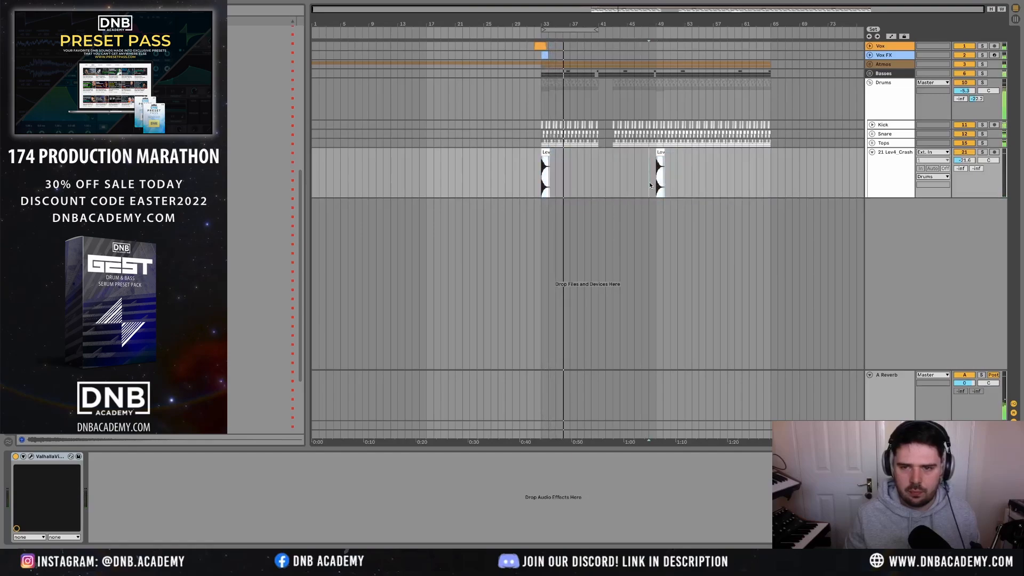
{"action": "key", "text": "space"}
{"action": "key", "text": "space"}
{"action": "left_click_drag", "start_coordinate": [658, 186], "coordinate": [771, 191]}
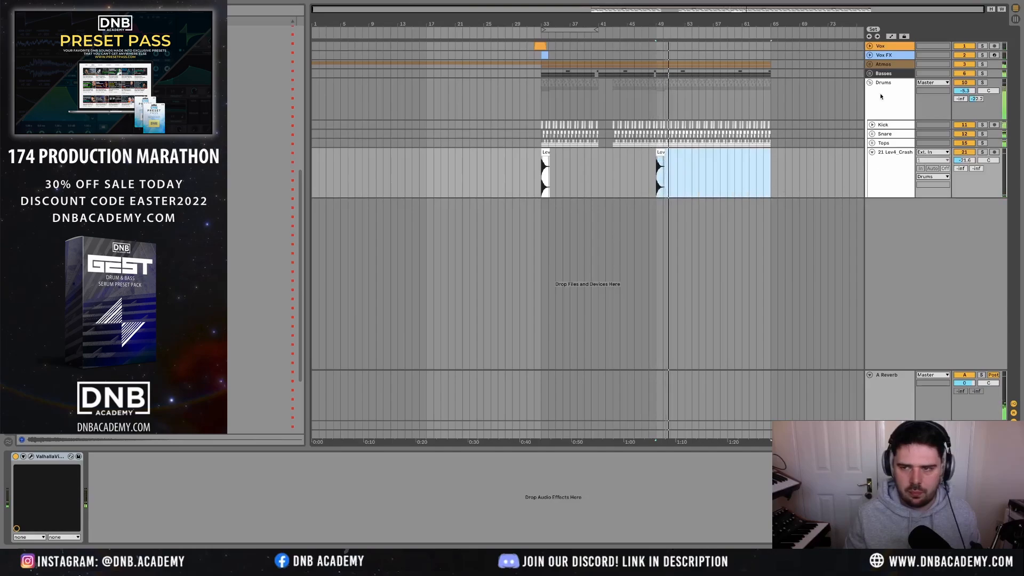
{"action": "left_click", "coordinate": [870, 83]}
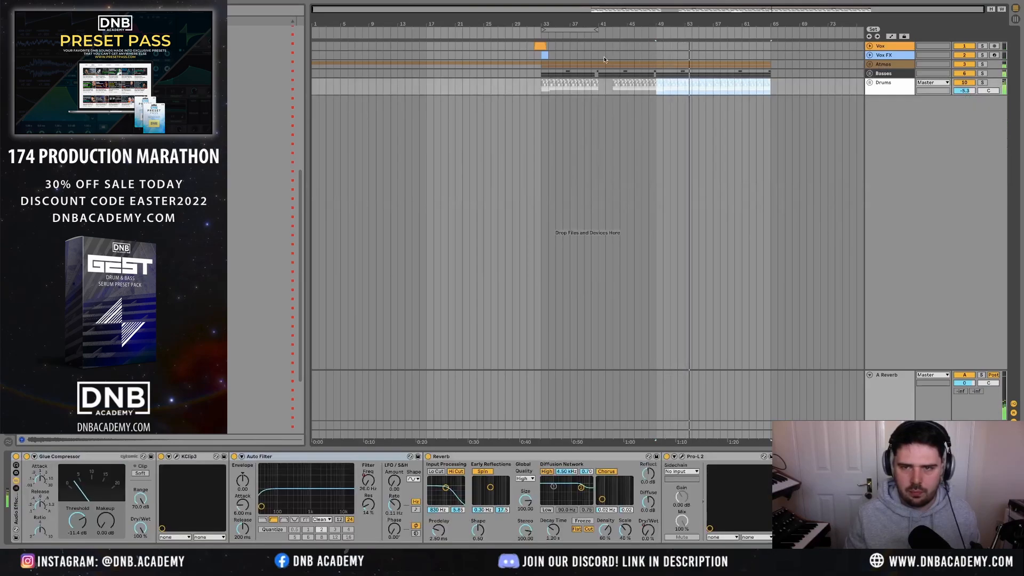
- Duplicate the Vox and Vox FX clips sixteen bars along so they lead into bar 49, and play them
{"action": "left_click", "coordinate": [545, 55]}
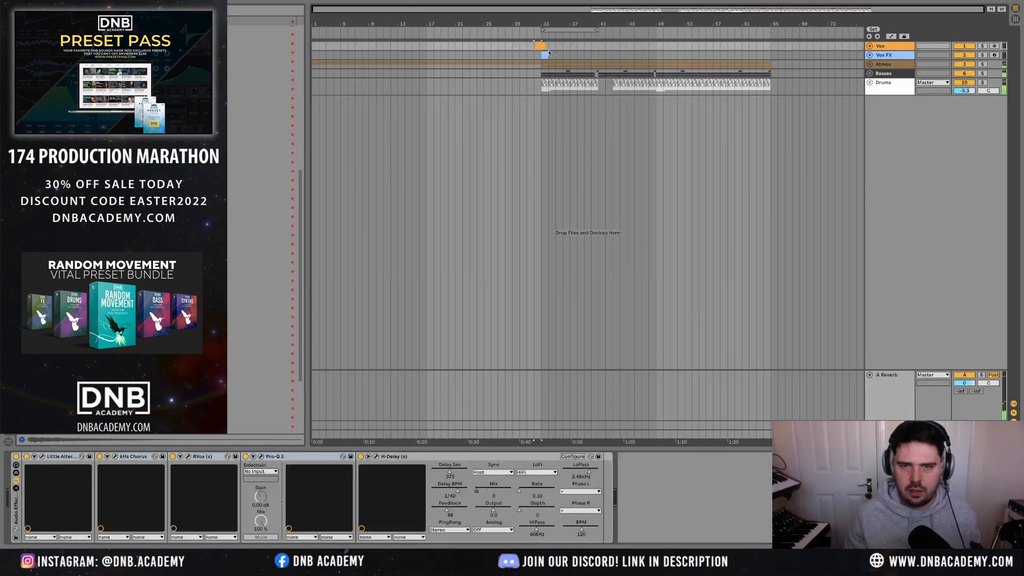
{"action": "left_click_drag", "start_coordinate": [604, 58], "coordinate": [650, 60]}
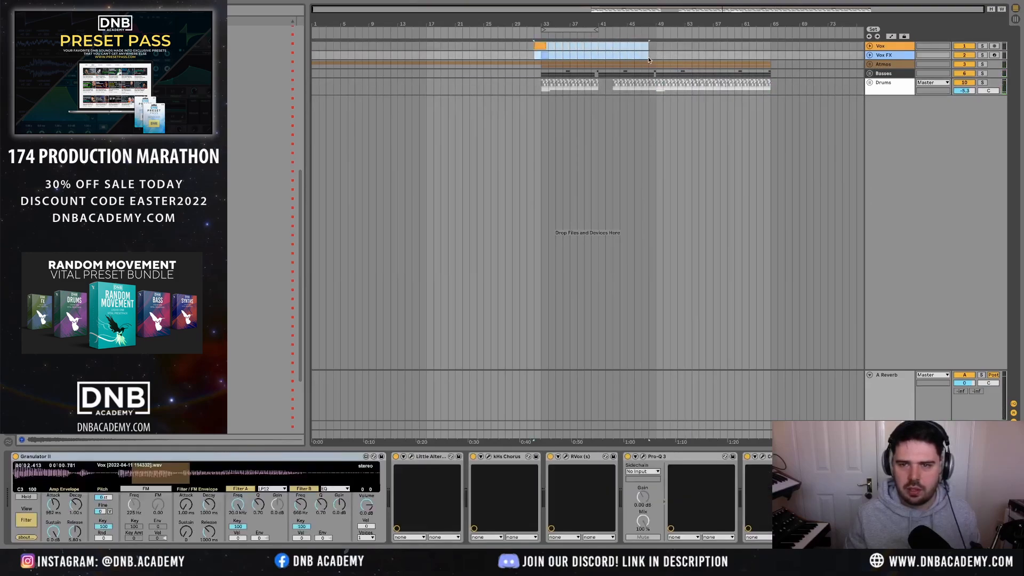
{"action": "key", "text": "ctrl+d"}
{"action": "left_click", "coordinate": [648, 56]}
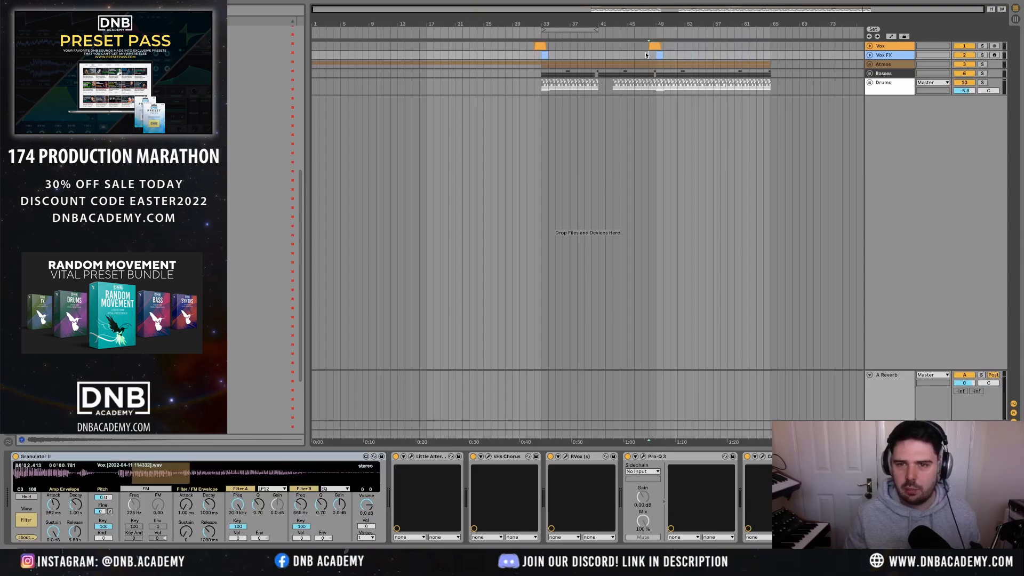
{"action": "key", "text": "space"}
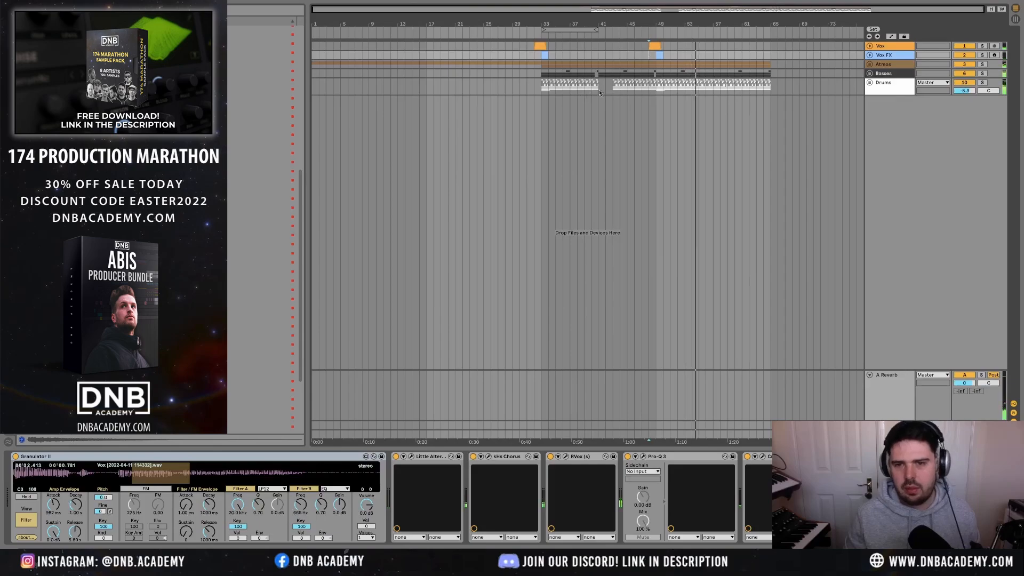
- Insert a new MIDI track and move it above the Vox track as the topmost track
{"action": "left_click", "coordinate": [889, 47]}
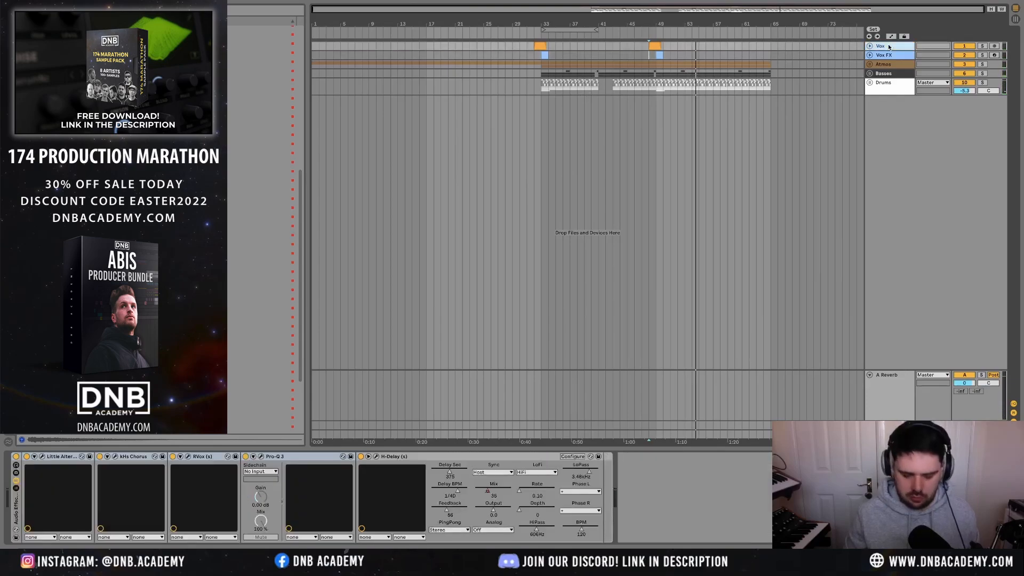
{"action": "key", "text": "ctrl+shift+t"}
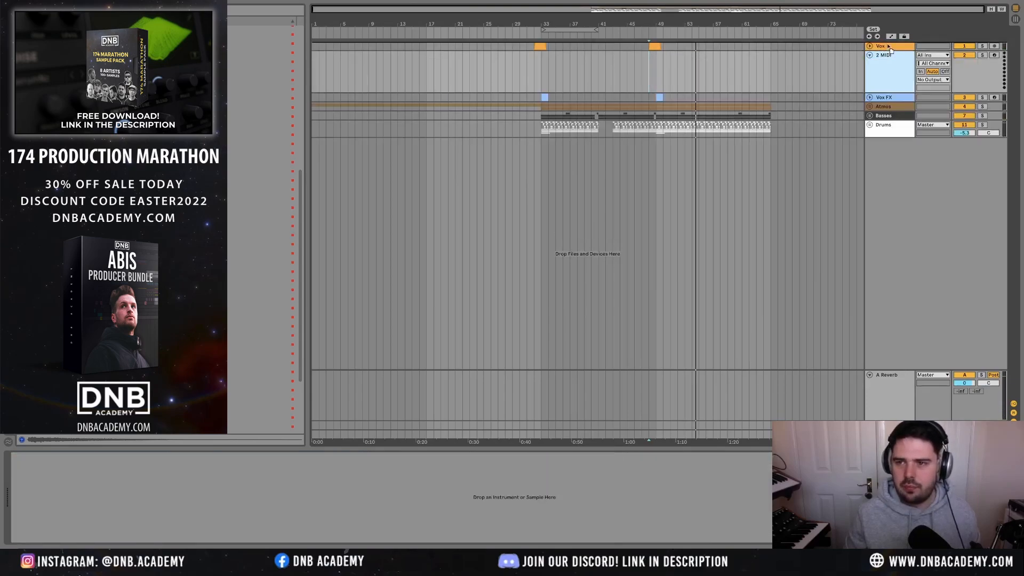
{"action": "key", "text": "ctrl+Up"}
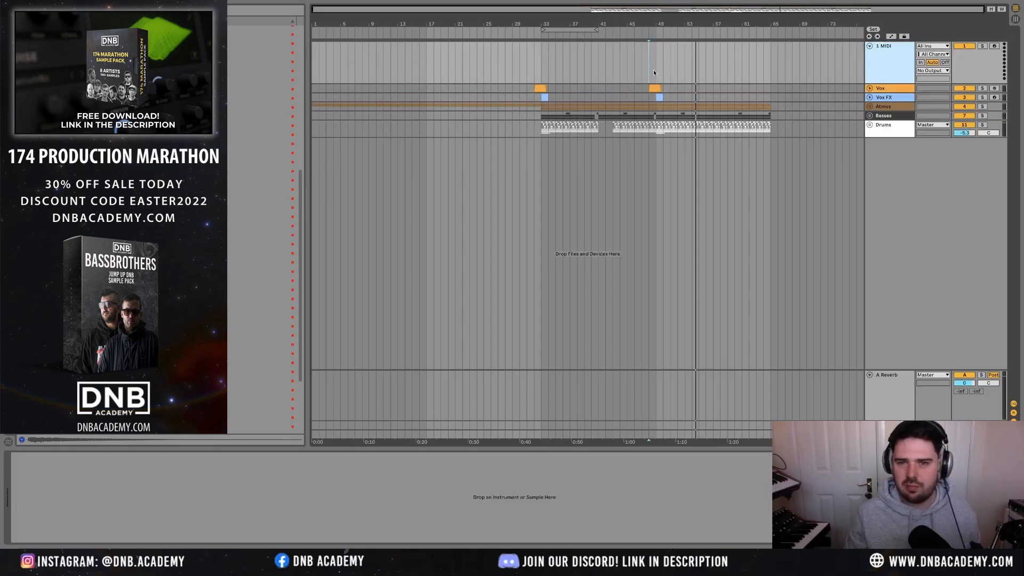
- Hide the browser and create a 32-bar empty MIDI clip named Intro before bar 33 on the new MIDI track
{"action": "key", "text": "ctrl+alt+b"}
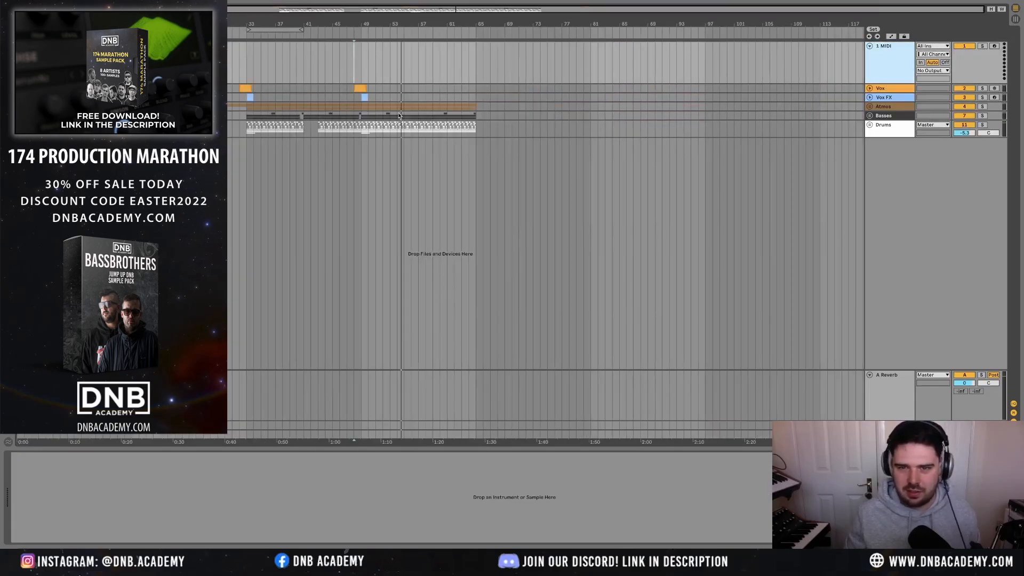
{"action": "left_click_drag", "start_coordinate": [245, 71], "coordinate": [224, 71]}
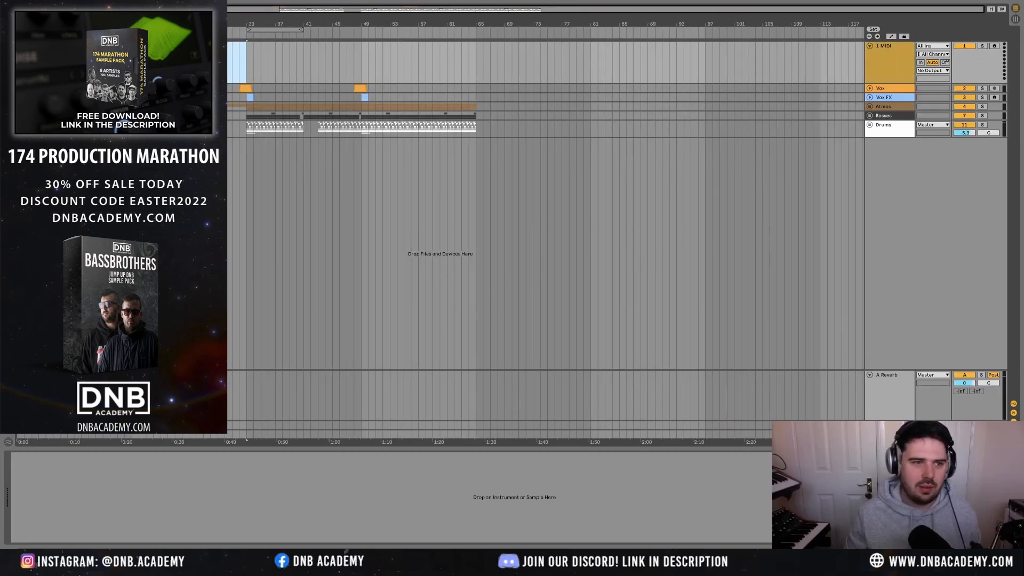
{"action": "key", "text": "ctrl+shift+m"}
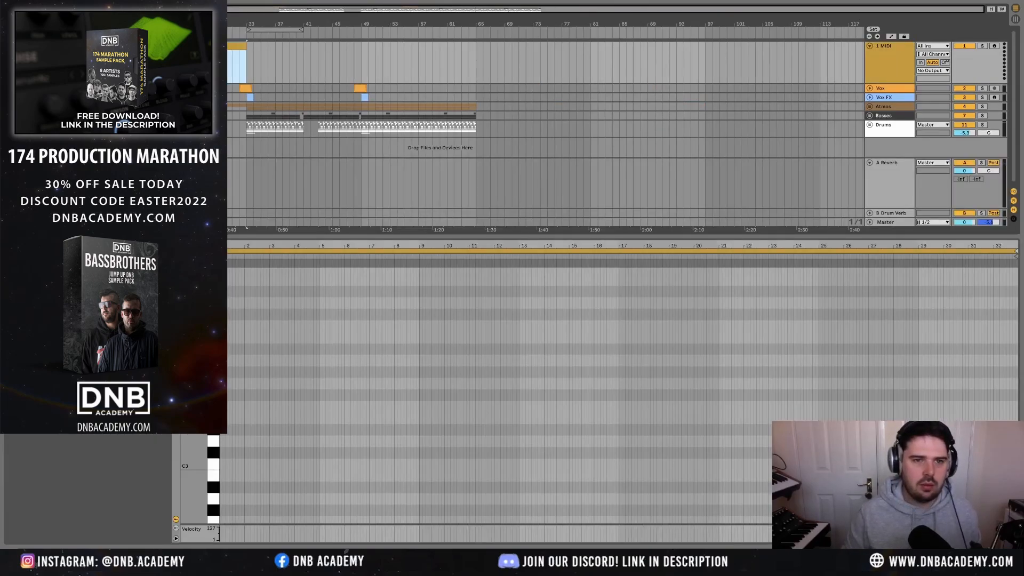
- Duplicate the Intro clip to bar 33 and rename the copy Verse
{"action": "key", "text": "ctrl+d"}
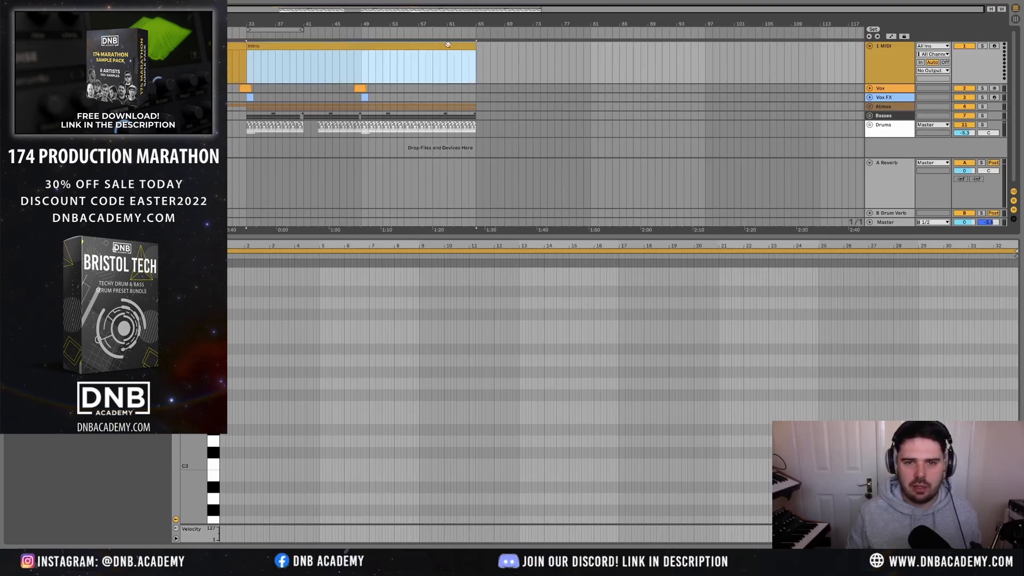
{"action": "key", "text": "ctrl+r"}
{"action": "type", "text": "Verse"}
{"action": "key", "text": "Return"}
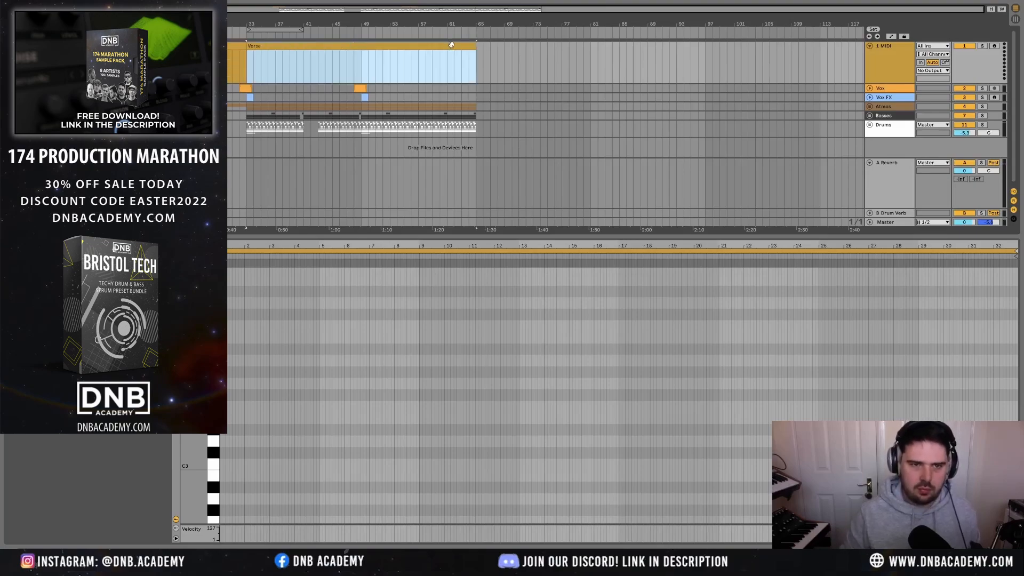
- Duplicate the Verse clip to bar 65, split the copy at bar 81 and rename its first half Drop A
{"action": "key", "text": "ctrl+d"}
{"action": "left_click", "coordinate": [605, 66]}
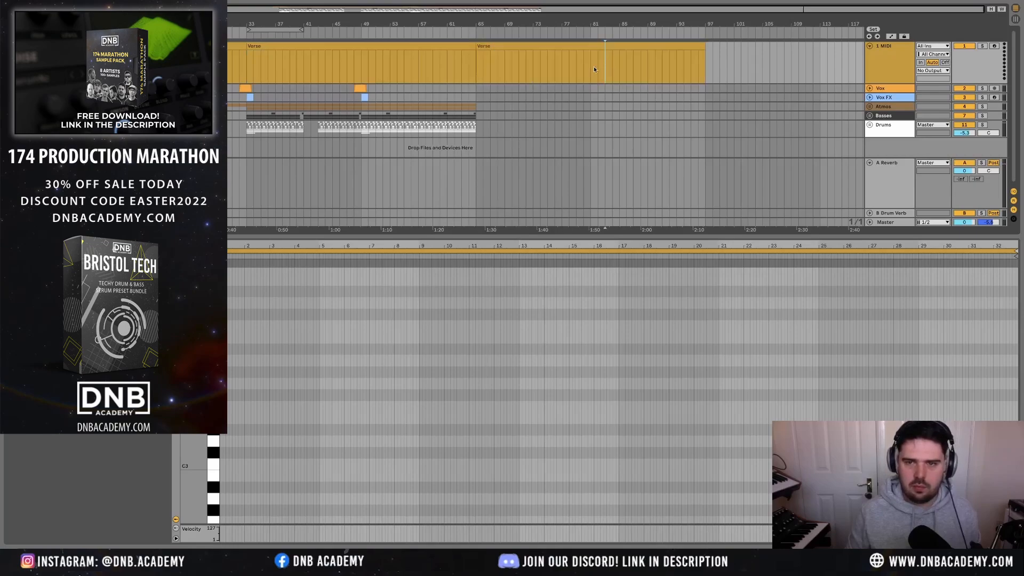
{"action": "key", "text": "ctrl+e"}
{"action": "left_click", "coordinate": [573, 46]}
{"action": "key", "text": "ctrl+r"}
{"action": "type", "text": "Drop"}
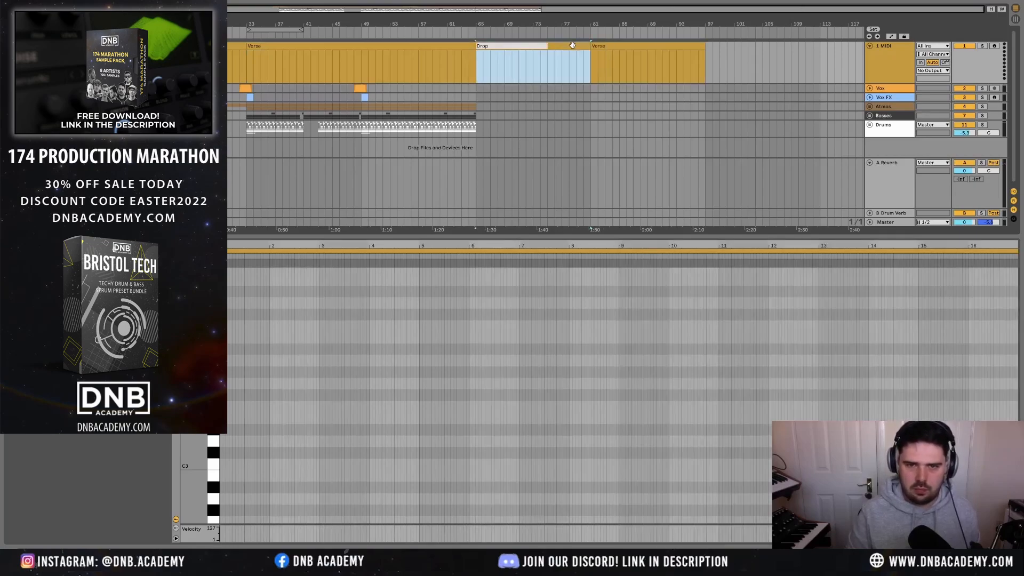
{"action": "key", "text": "Return"}
- Duplicate the Drop A clip to bar 81 and rename the copy Drop B
{"action": "key", "text": "ctrl+d"}
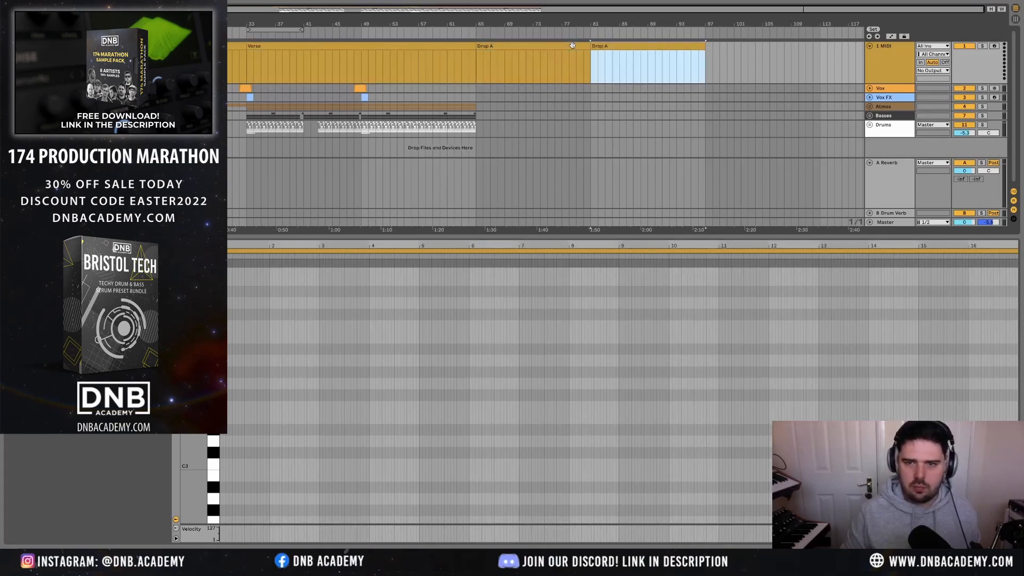
{"action": "key", "text": "ctrl+r"}
{"action": "type", "text": "Drop B"}
{"action": "key", "text": "Return"}
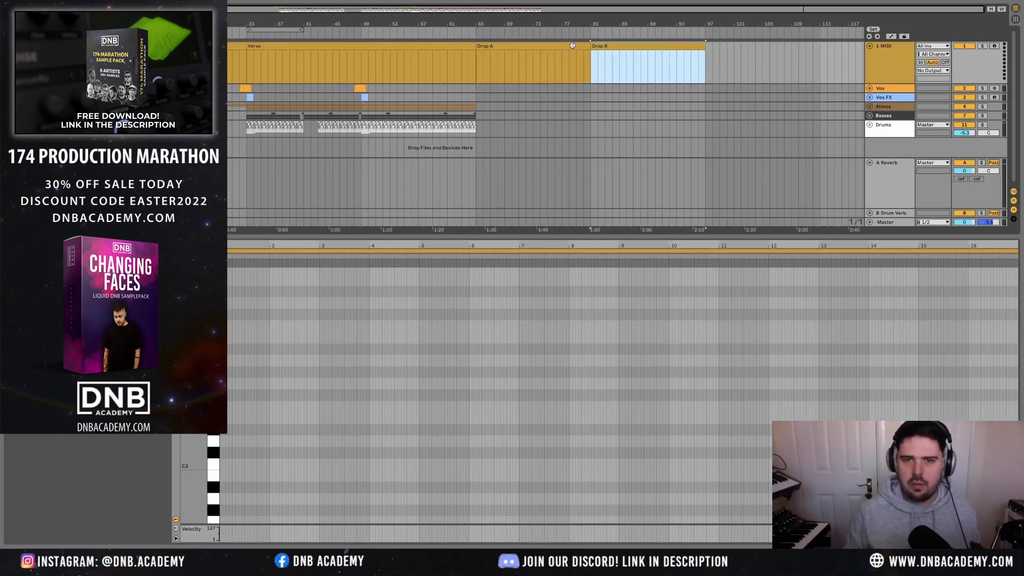
- Duplicate the Drop A and Drop B clips to bar 97 and rename the copied Drop B as Drop C
{"action": "left_click", "coordinate": [567, 46], "text": "shift"}
{"action": "key", "text": "ctrl+d"}
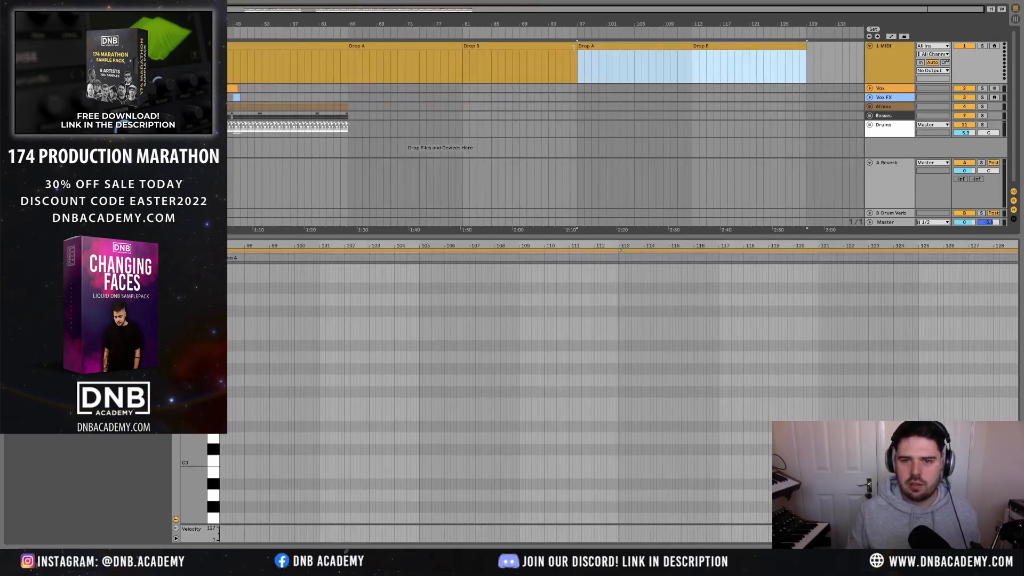
{"action": "left_click", "coordinate": [710, 48]}
{"action": "key", "text": "ctrl+r"}
{"action": "type", "text": "Drop C"}
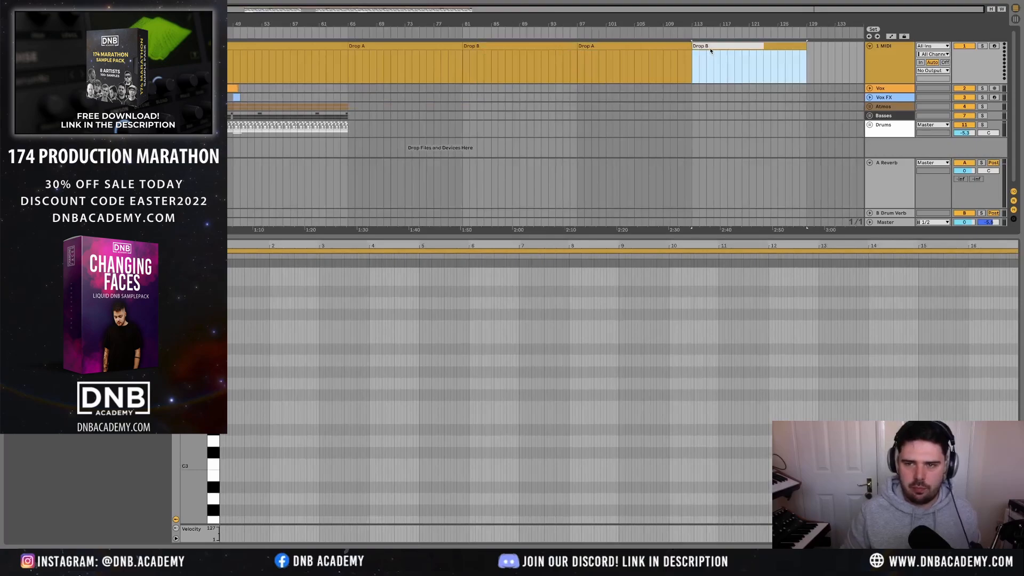
{"action": "key", "text": "Return"}
- Duplicate the whole marker sequence from Verse through Drop C so the copy starts at bar 129
{"action": "left_click", "coordinate": [437, 47], "text": "shift"}
{"action": "key", "text": "w"}
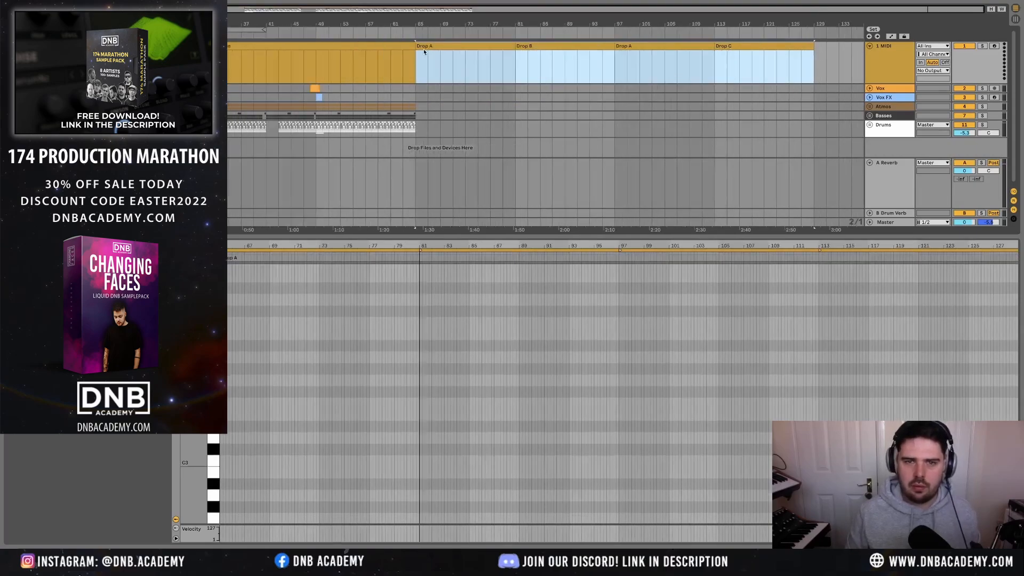
{"action": "left_click", "coordinate": [359, 49], "text": "shift"}
{"action": "key", "text": "ctrl+d"}
{"action": "key", "text": "w"}
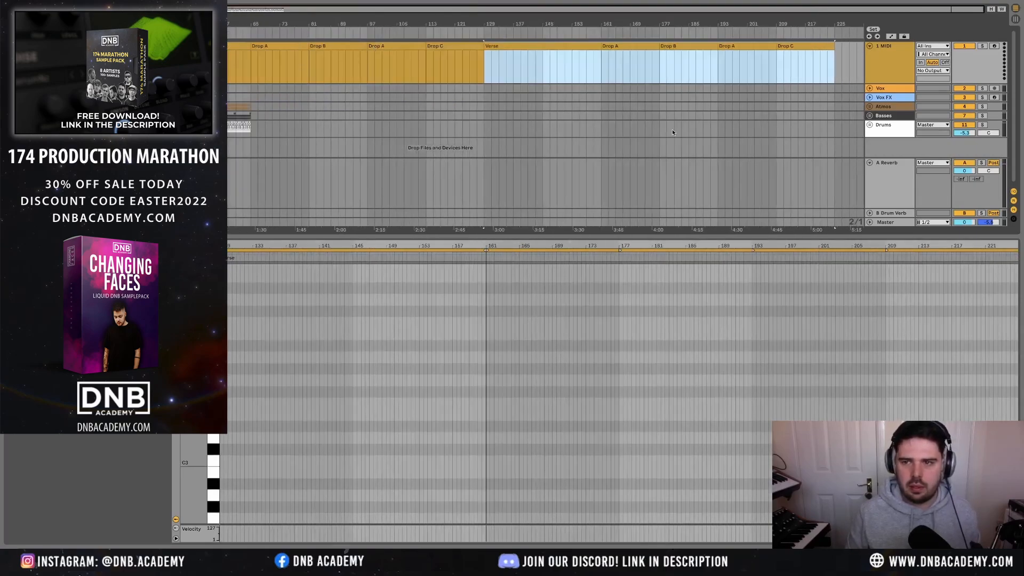
- Collapse the marker MIDI track and rename it Structure
{"action": "left_click", "coordinate": [833, 91]}
{"action": "left_click", "coordinate": [870, 46]}
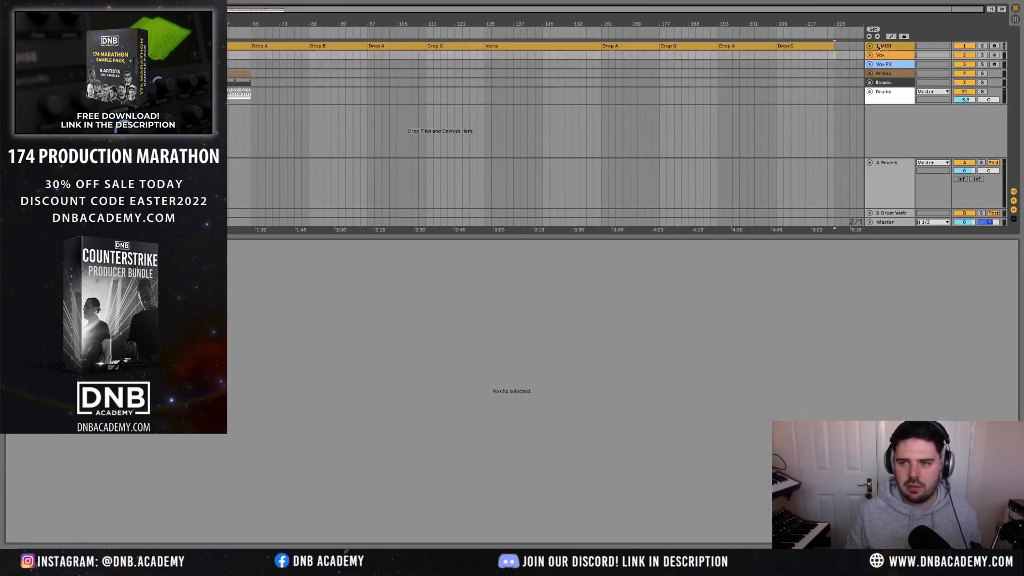
{"action": "left_click", "coordinate": [892, 49]}
{"action": "key", "text": "super+r"}
{"action": "type", "text": "Structur"}
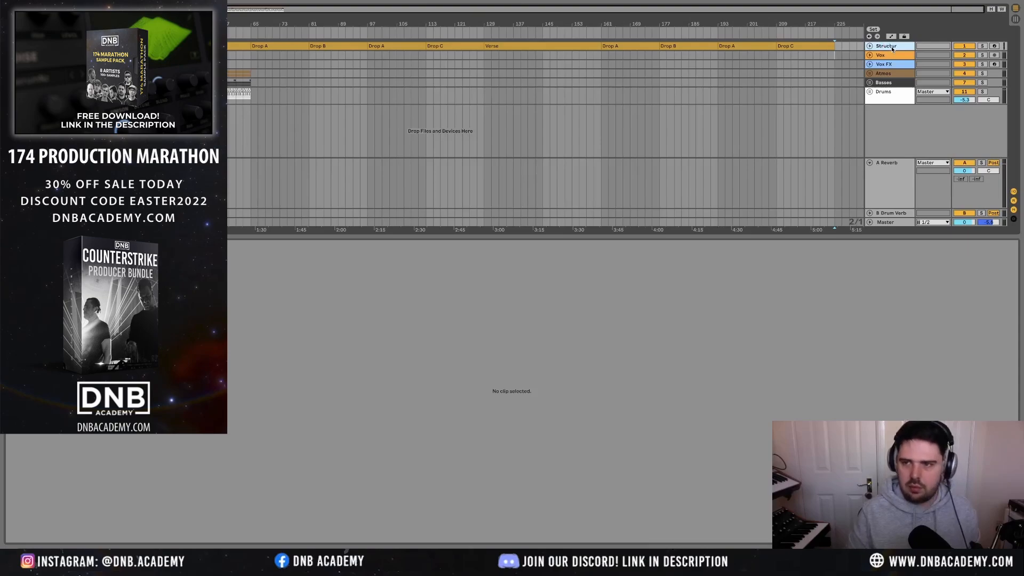
{"action": "type", "text": "e"}
{"action": "key", "text": "Return"}
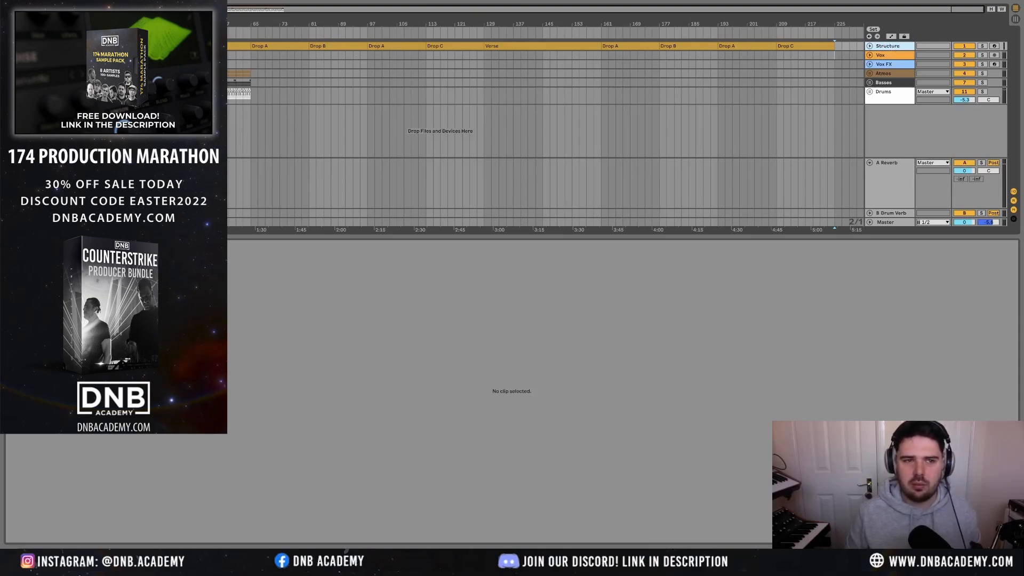
- Move the existing vocal, atmos, bass and drum clips 32 bars along so the drop starts at the first Drop A marker, bar 65
{"action": "left_click_drag", "start_coordinate": [193, 56], "coordinate": [251, 96]}
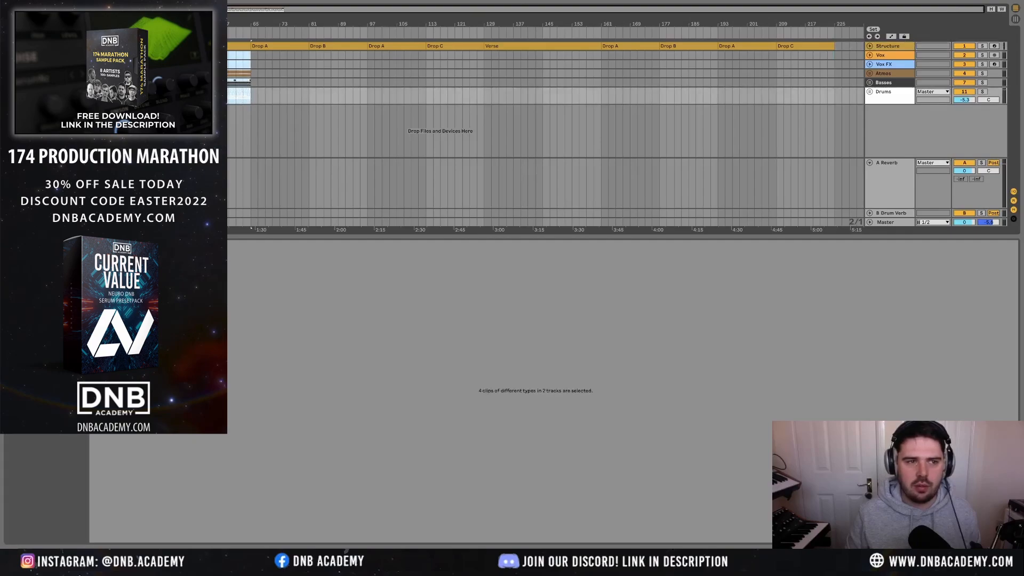
{"action": "key", "text": "Delete"}
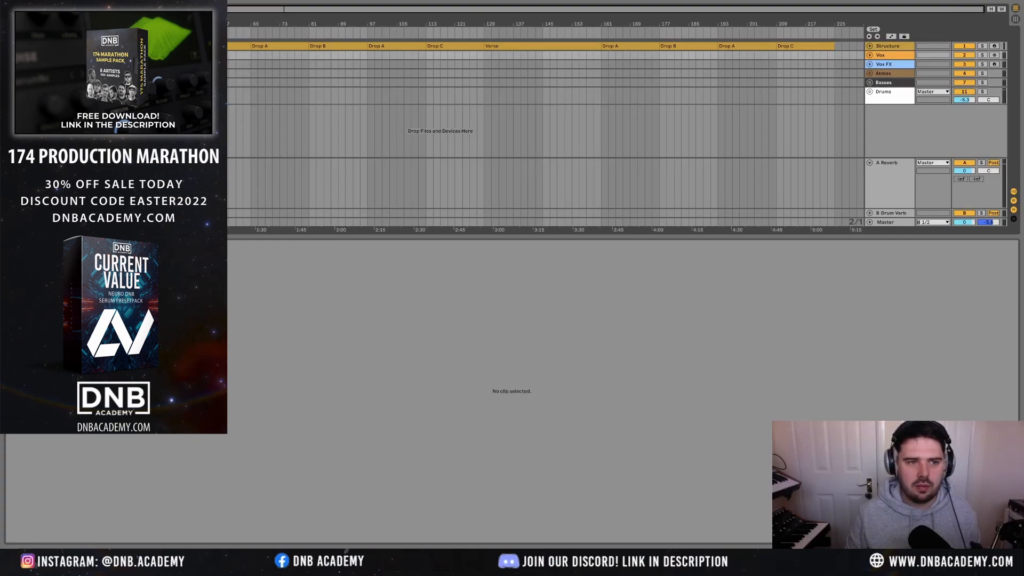
{"action": "key", "text": "ctrl+z"}
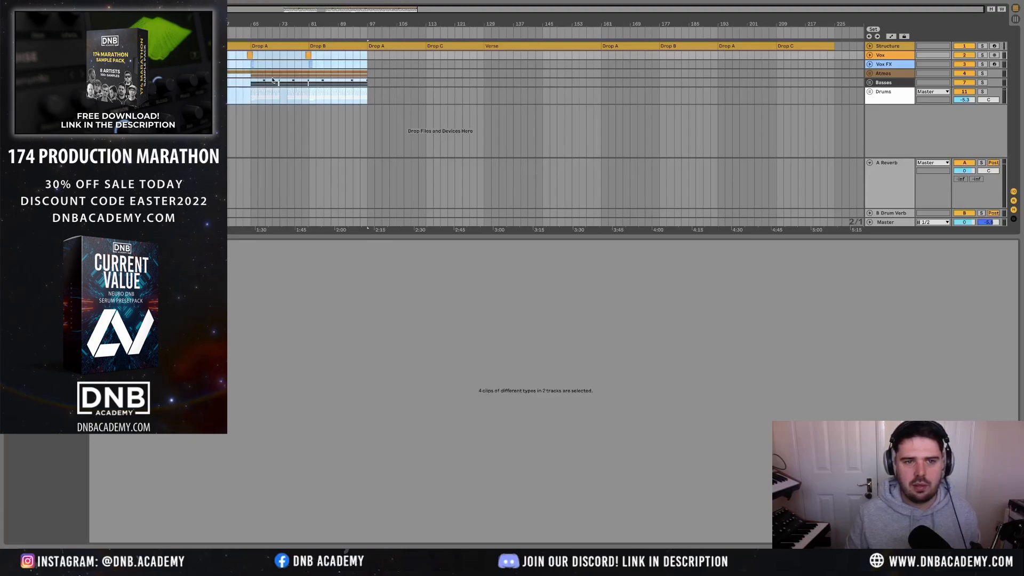
- Repeat the opening eight bars of drums over bars 73 to 81, clear the drums from bars 81 to 83, and play the transition
{"action": "scroll", "coordinate": [288, 81], "scroll_direction": "up", "scroll_amount": 3}
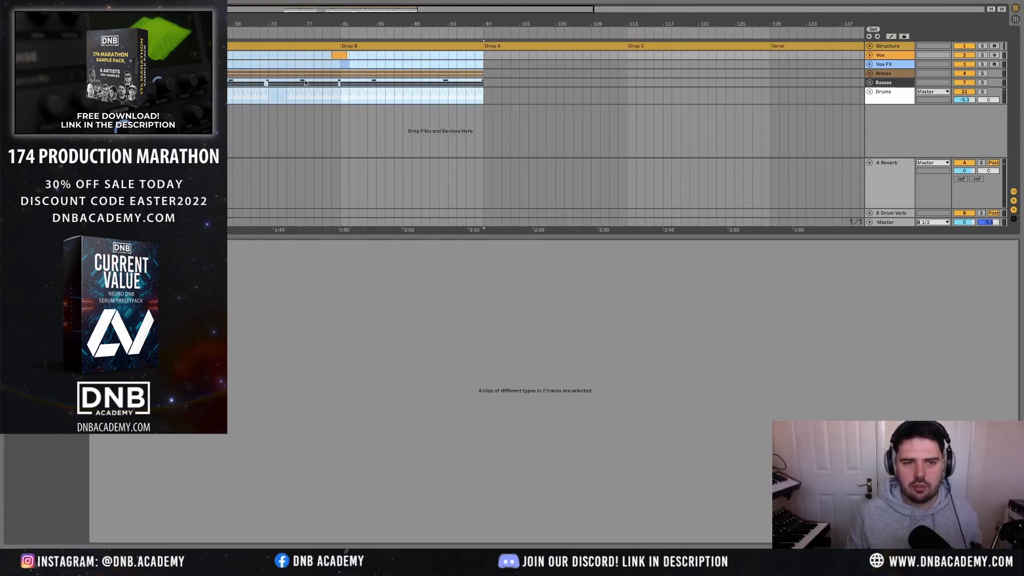
{"action": "left_click", "coordinate": [267, 97]}
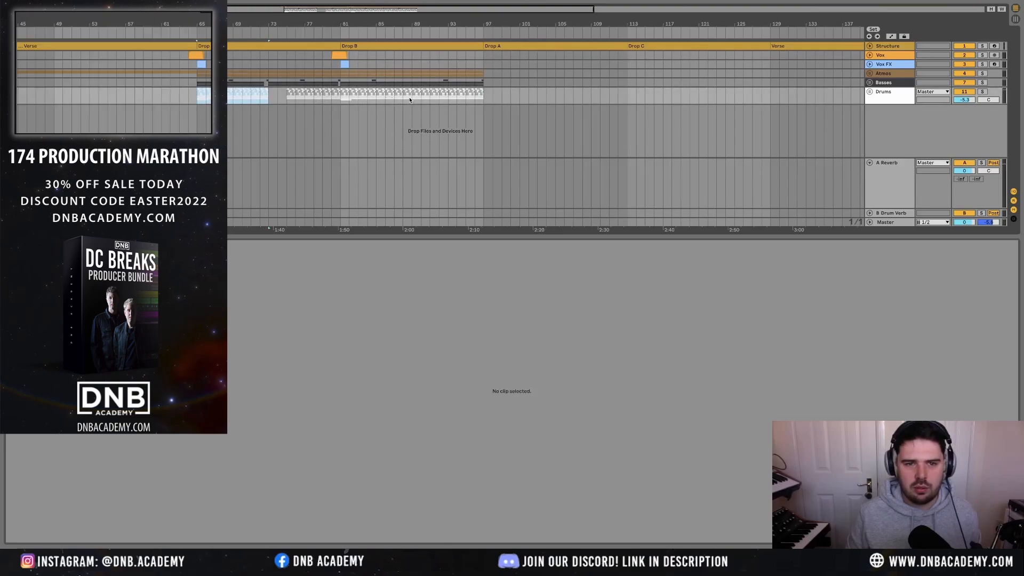
{"action": "left_click_drag", "start_coordinate": [413, 99], "coordinate": [429, 99]}
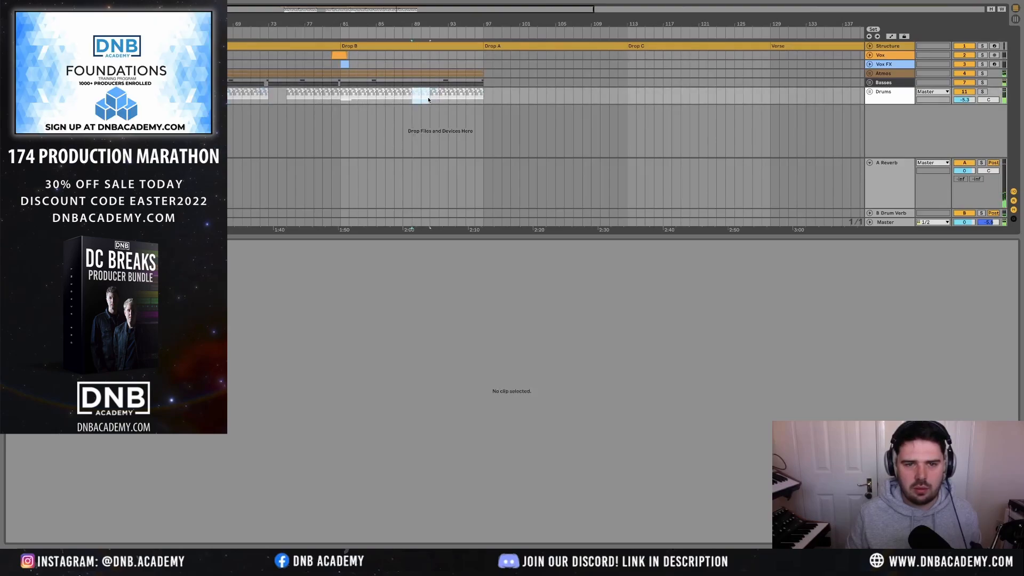
{"action": "left_click_drag", "start_coordinate": [268, 97], "coordinate": [358, 99]}
{"action": "key", "text": "Delete"}
{"action": "left_click", "coordinate": [331, 98]}
{"action": "key", "text": "space"}
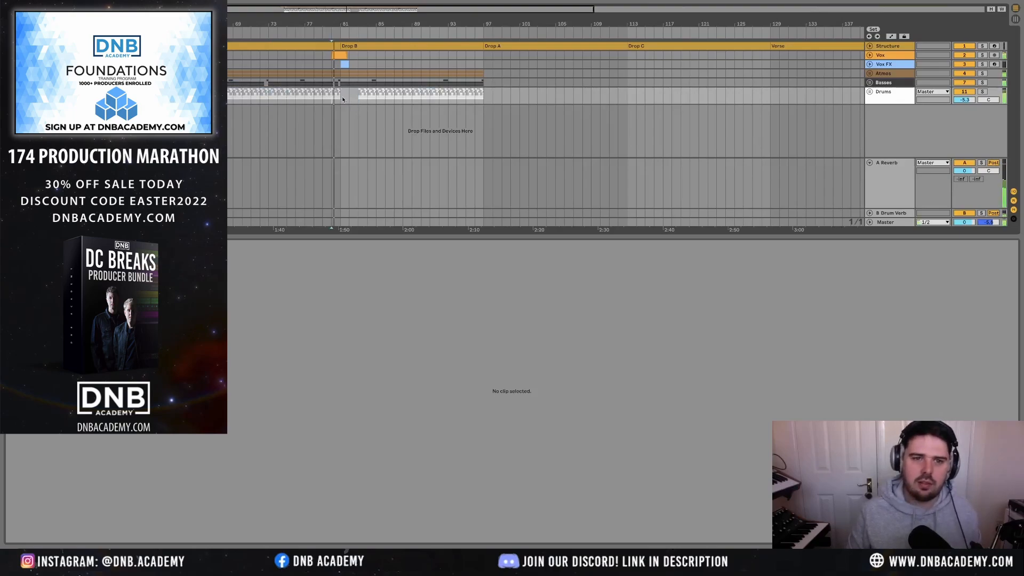
- Show the Basses group's Utility gain automation and duplicate its bars 65 to 73 over bars 73 to 81
{"action": "left_click", "coordinate": [869, 83]}
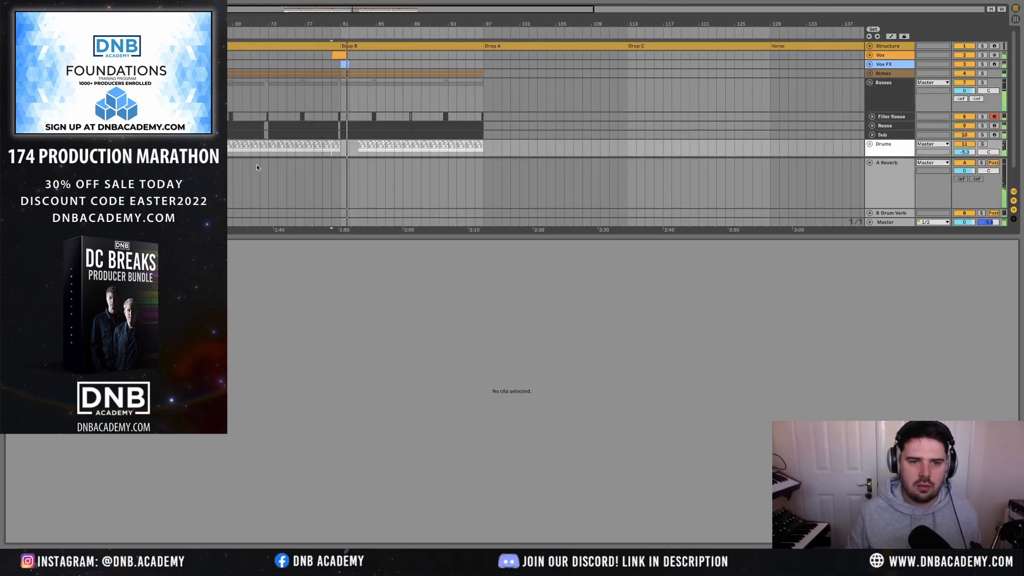
{"action": "key", "text": "a"}
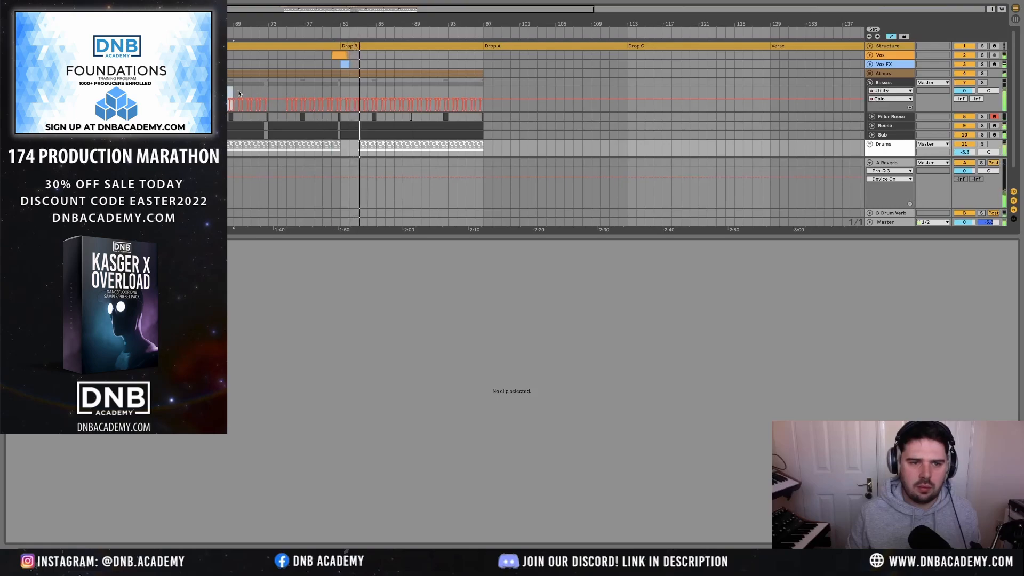
{"action": "left_click_drag", "start_coordinate": [239, 93], "coordinate": [268, 92]}
{"action": "key", "text": "super+d"}
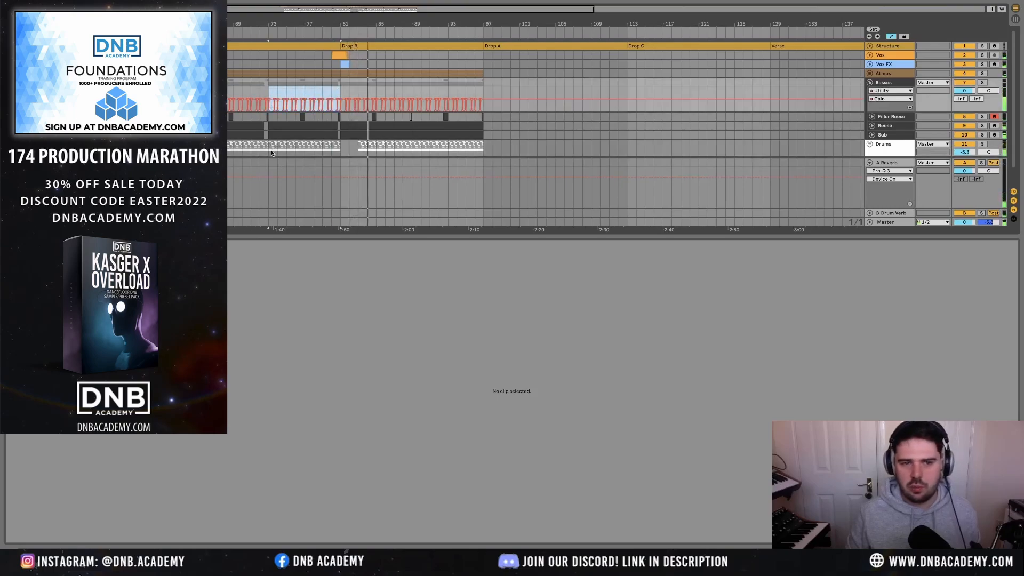
{"action": "scroll", "coordinate": [273, 154], "scroll_direction": "up", "scroll_amount": 3}
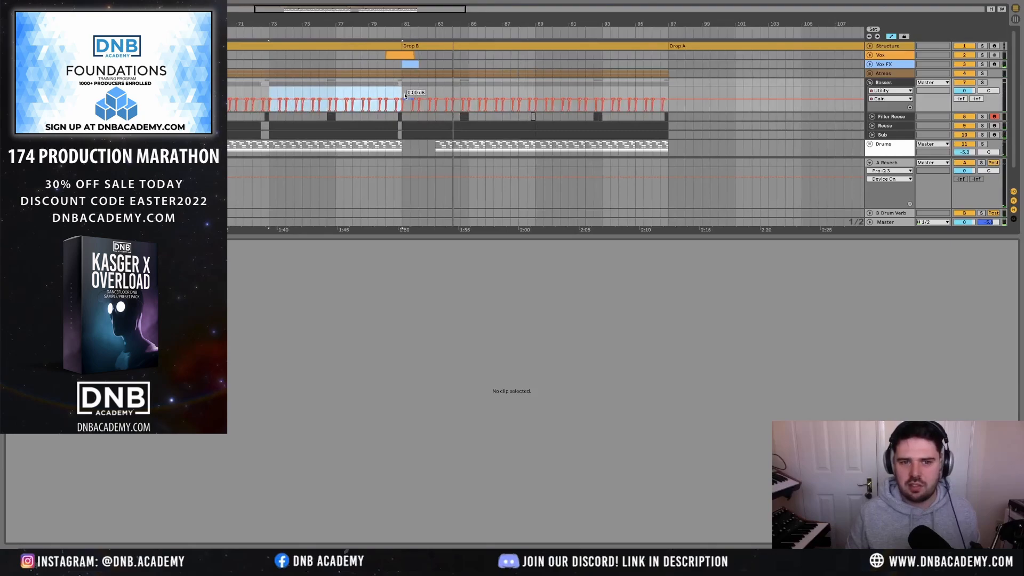
{"action": "left_click", "coordinate": [388, 88]}
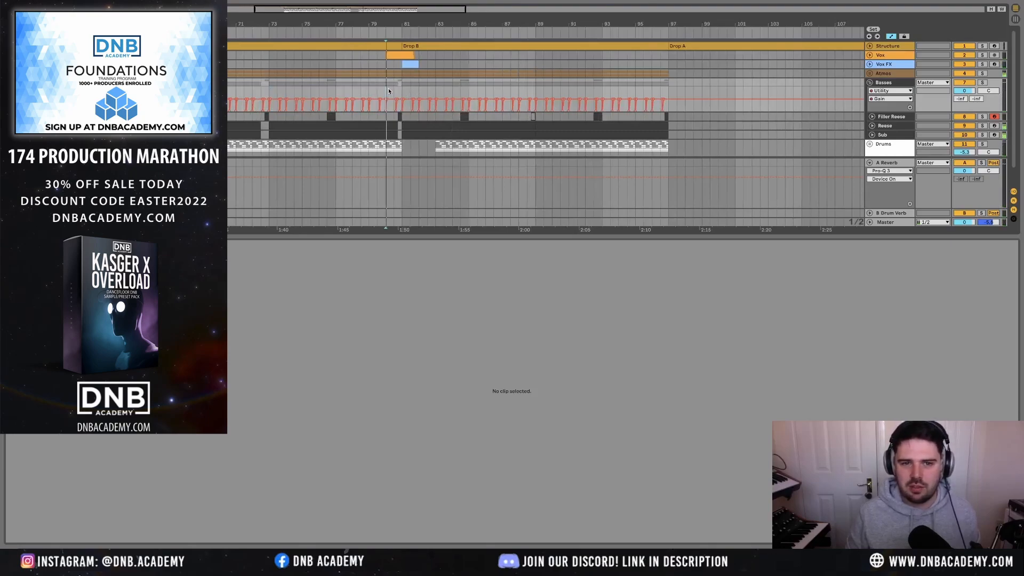
- Clear the Basses gain automation in the first two bars of Drop B, then hide the automation and collapse the group
{"action": "scroll", "coordinate": [409, 95], "scroll_direction": "down", "scroll_amount": 3}
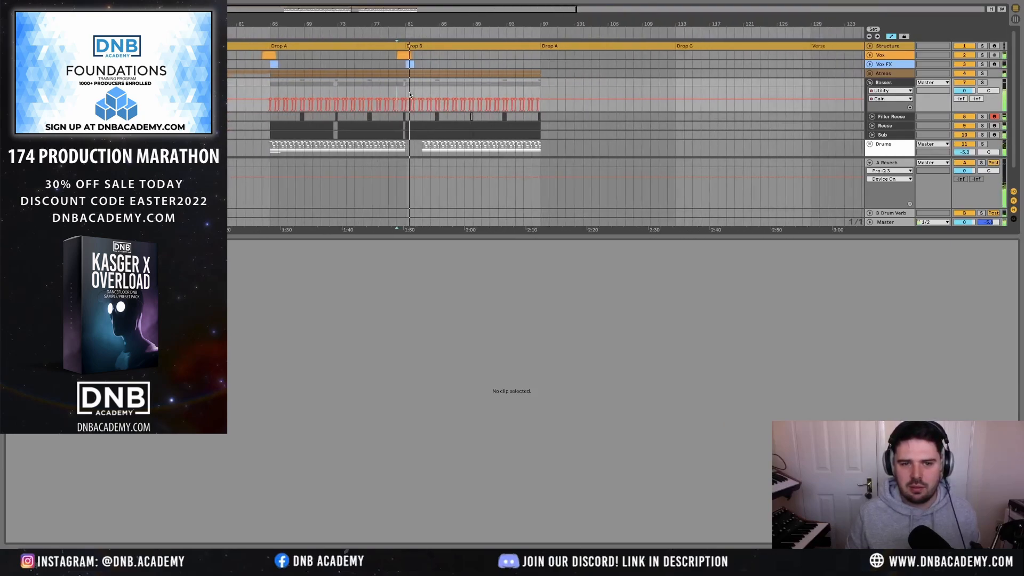
{"action": "left_click_drag", "start_coordinate": [407, 92], "coordinate": [425, 93]}
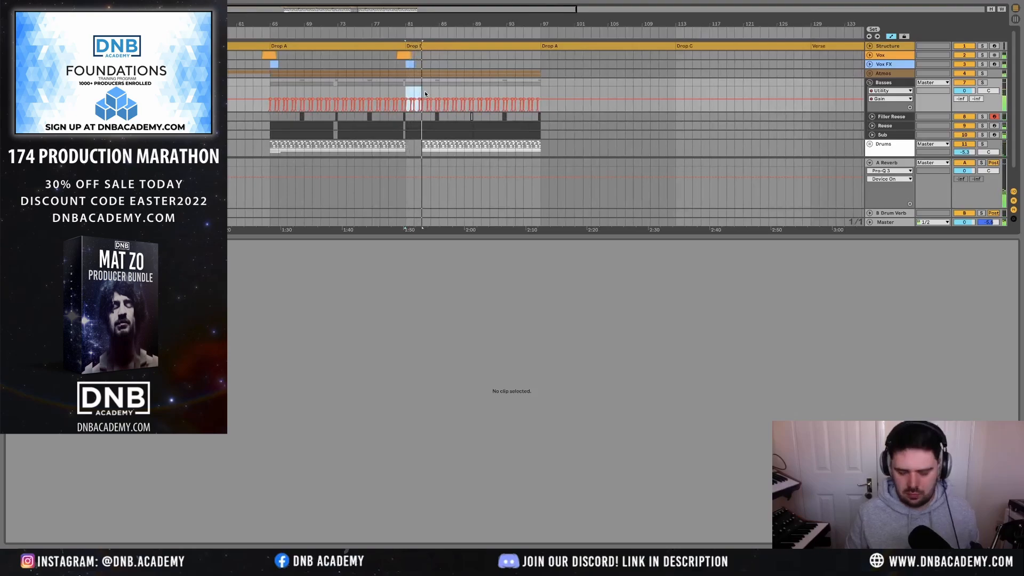
{"action": "scroll", "coordinate": [424, 91], "scroll_direction": "up", "scroll_amount": 5}
{"action": "key", "text": "super+z"}
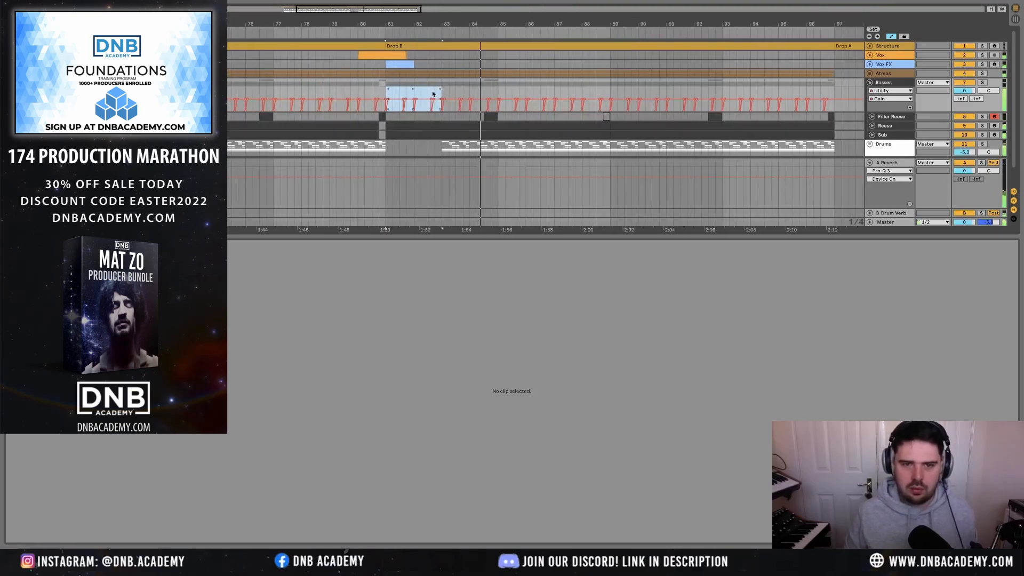
{"action": "scroll", "coordinate": [436, 91], "scroll_direction": "up", "scroll_amount": 5}
{"action": "left_click", "coordinate": [438, 90], "text": "shift"}
{"action": "key", "text": "Delete"}
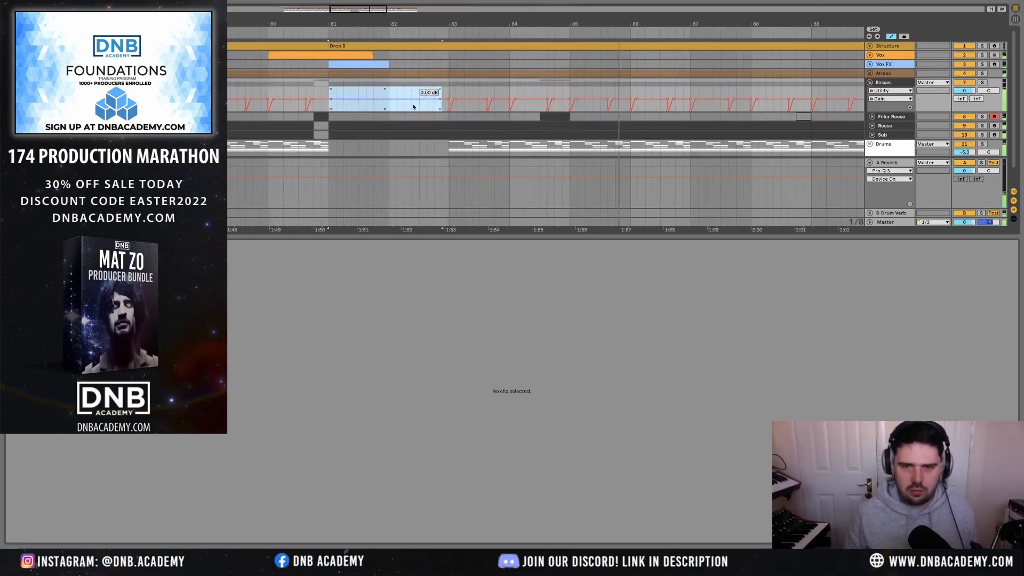
{"action": "key", "text": "w"}
{"action": "key", "text": "a"}
{"action": "left_click", "coordinate": [869, 83]}
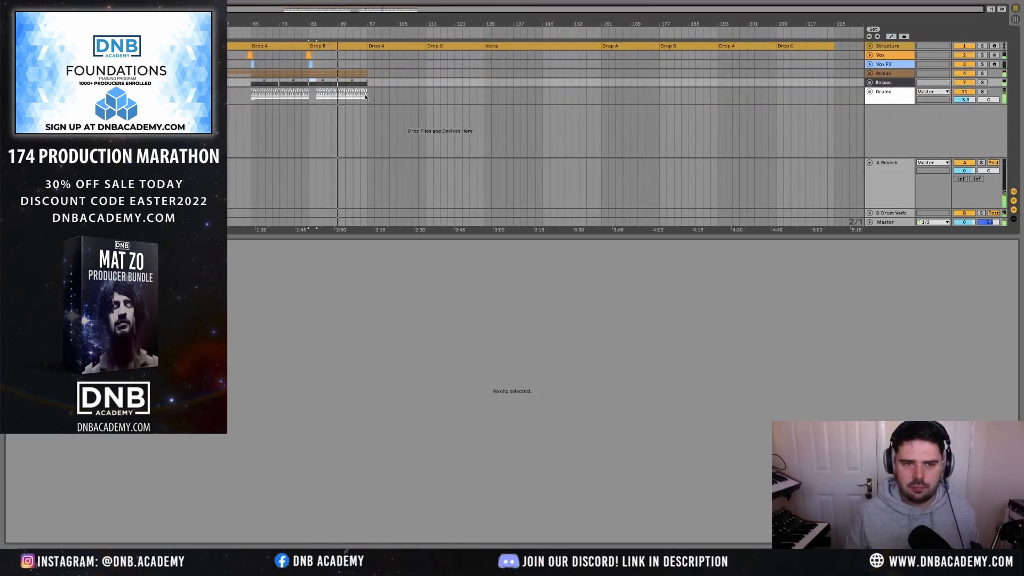
- Expand the Drums group and move its Auto Filter frequency ramp to the two bars before Drop B
{"action": "left_click", "coordinate": [869, 94]}
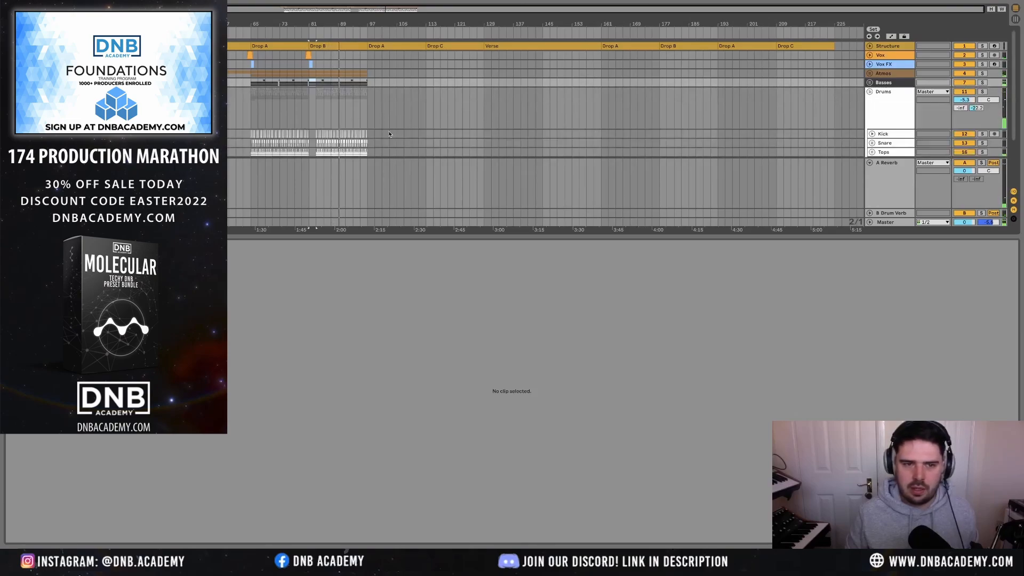
{"action": "key", "text": "a"}
{"action": "key", "text": "b"}
{"action": "left_click", "coordinate": [298, 115]}
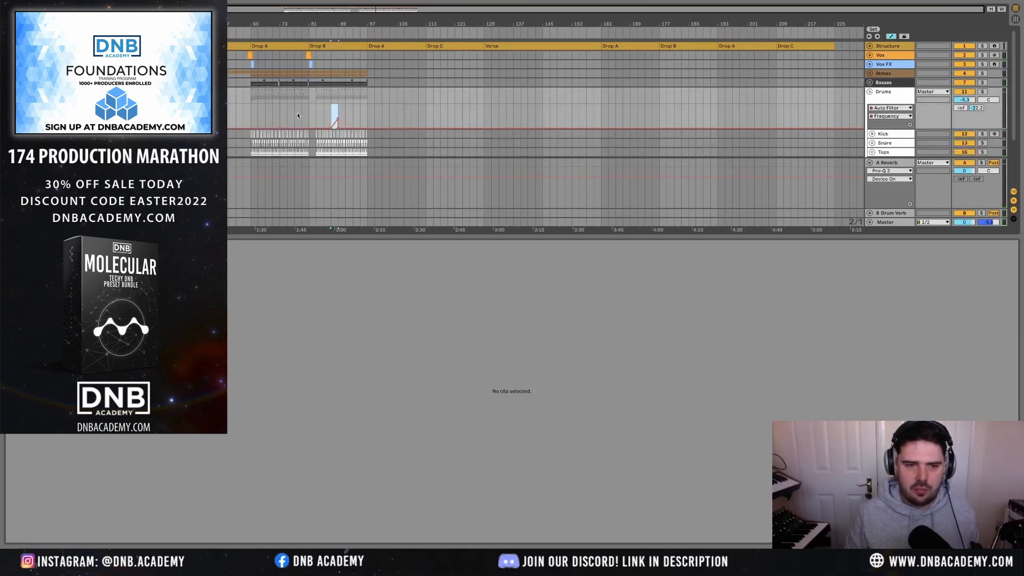
{"action": "left_click", "coordinate": [303, 120]}
- Show the Drums group's Reverb Dry/Wet automation and move its ramp to the two bars before Drop B
{"action": "left_click", "coordinate": [888, 108]}
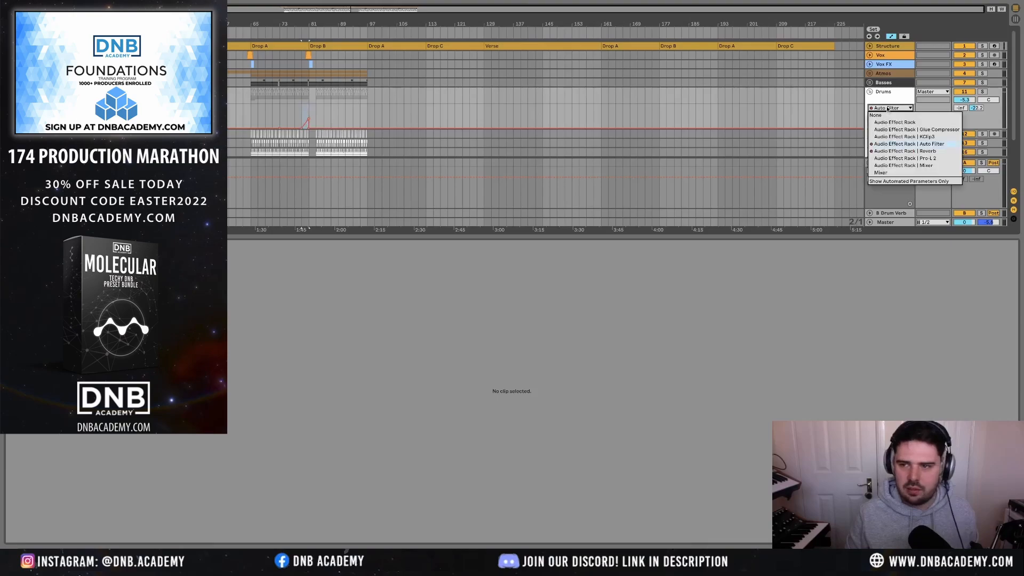
{"action": "left_click", "coordinate": [886, 151]}
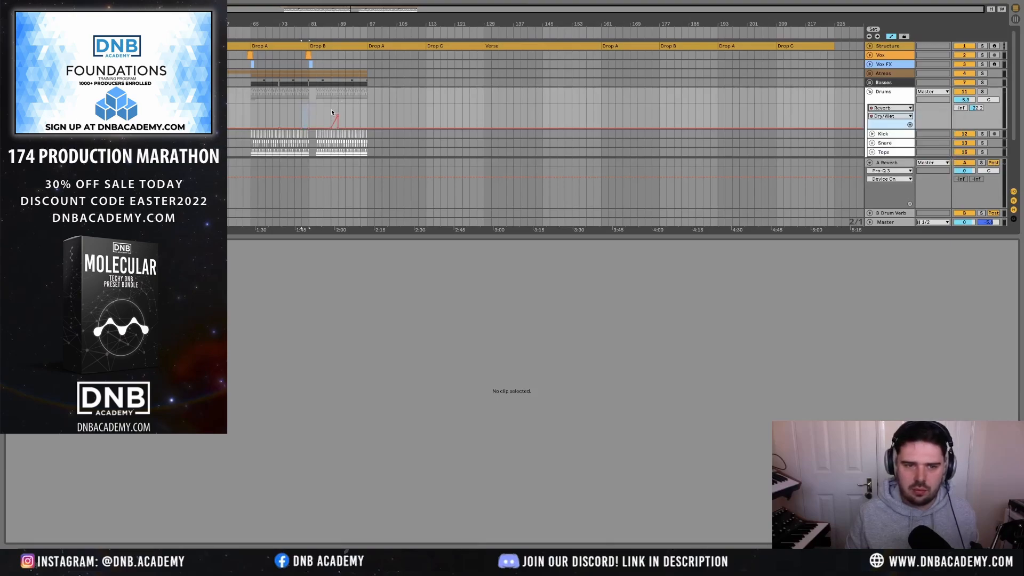
{"action": "left_click_drag", "start_coordinate": [332, 112], "coordinate": [339, 113]}
{"action": "key", "text": "super+x"}
{"action": "left_click", "coordinate": [303, 116]}
{"action": "key", "text": "super+v"}
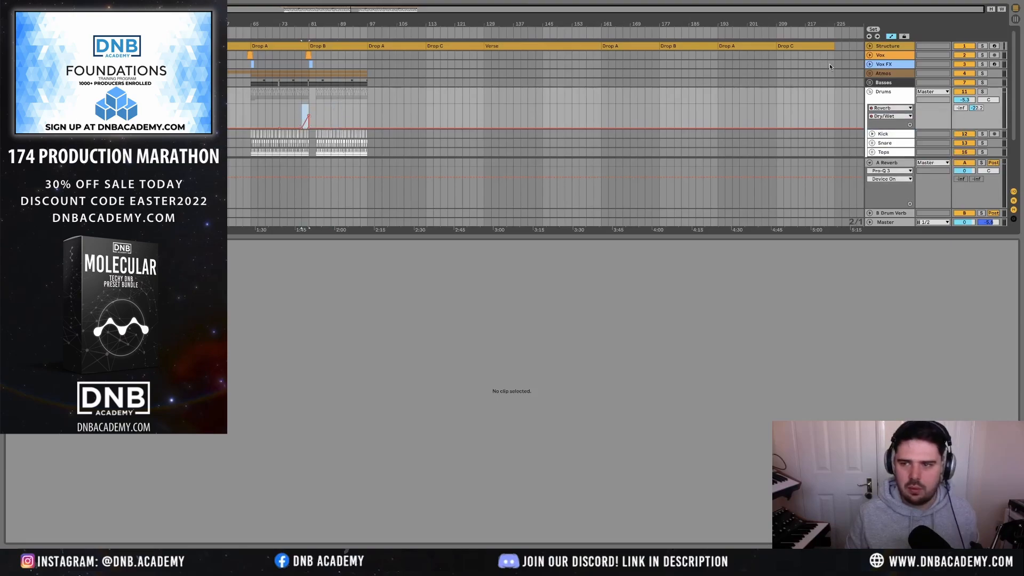
- Expand the Basses group and move its Auto Filter frequency ramp to the two bars before Drop B
{"action": "left_click", "coordinate": [869, 83]}
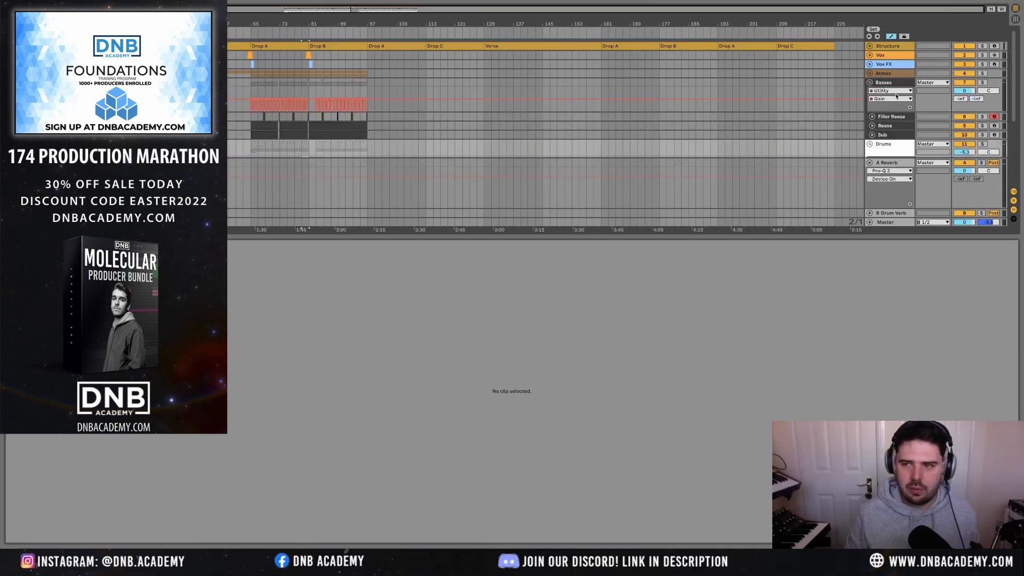
{"action": "left_click", "coordinate": [895, 90]}
{"action": "left_click", "coordinate": [888, 113]}
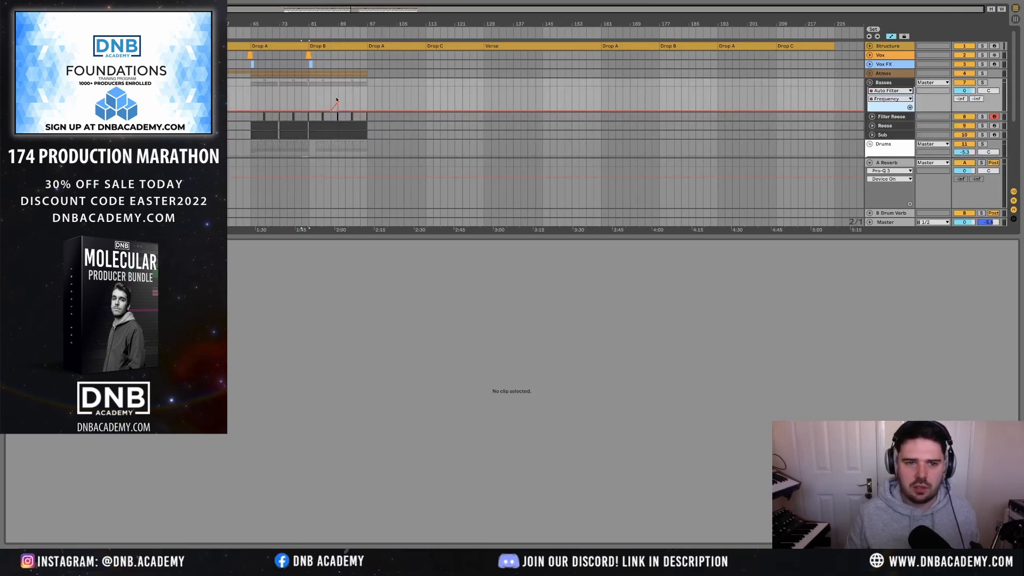
{"action": "left_click_drag", "start_coordinate": [333, 100], "coordinate": [339, 100]}
{"action": "key", "text": "Delete"}
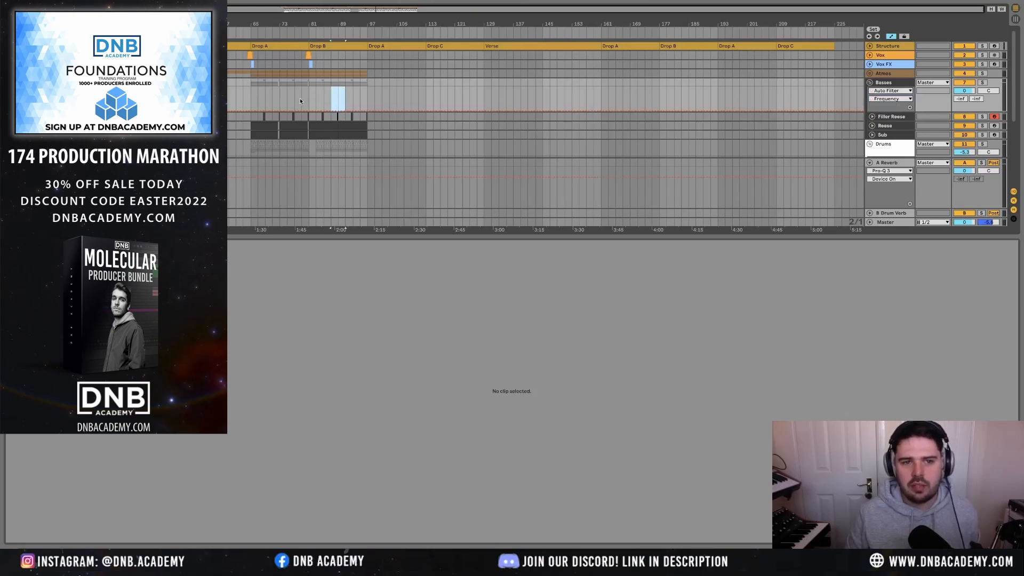
{"action": "left_click", "coordinate": [301, 101]}
{"action": "key", "text": "ctrl+v"}
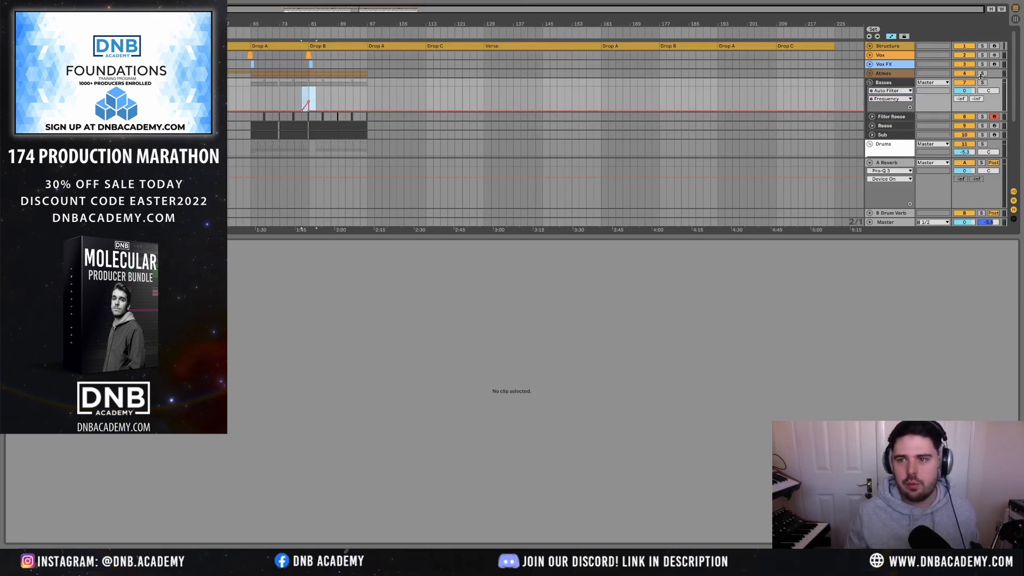
- Collapse the Basses group and the A Reverb return track, then hide the detail view to enlarge the arrangement
{"action": "left_click", "coordinate": [870, 83]}
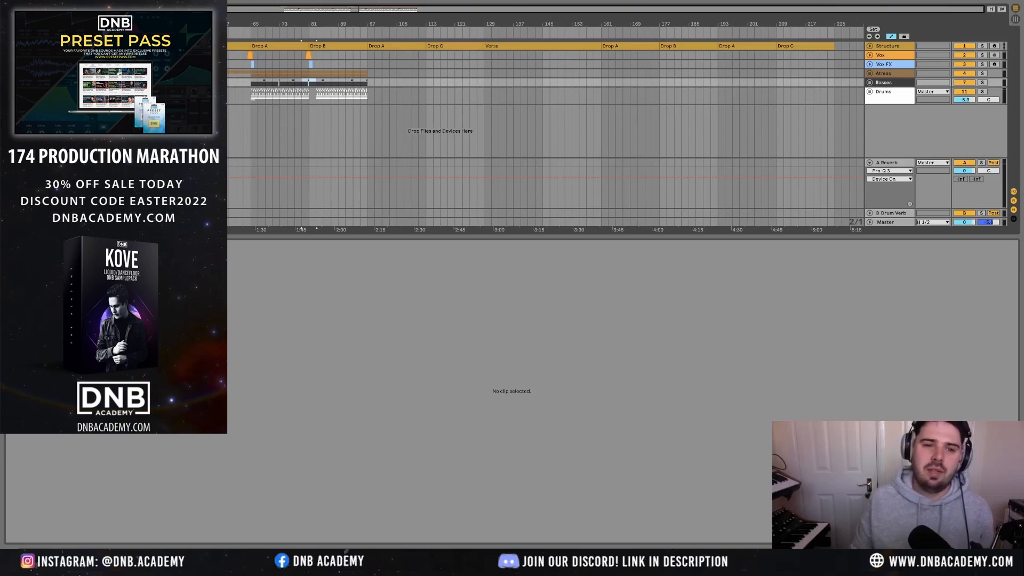
{"action": "left_click", "coordinate": [870, 163]}
{"action": "left_click_drag", "start_coordinate": [251, 96], "coordinate": [370, 104]}
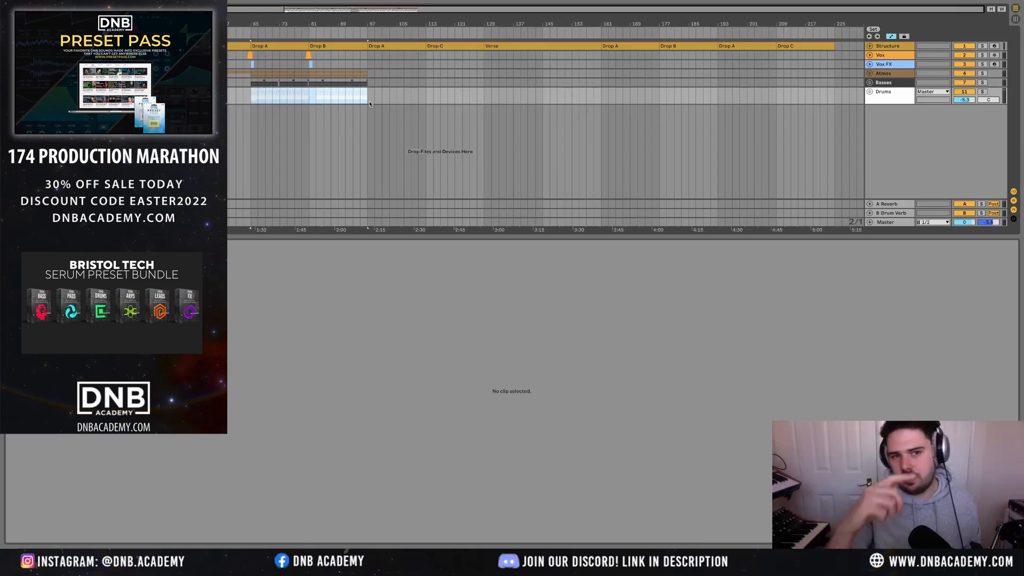
{"action": "left_click", "coordinate": [208, 46]}
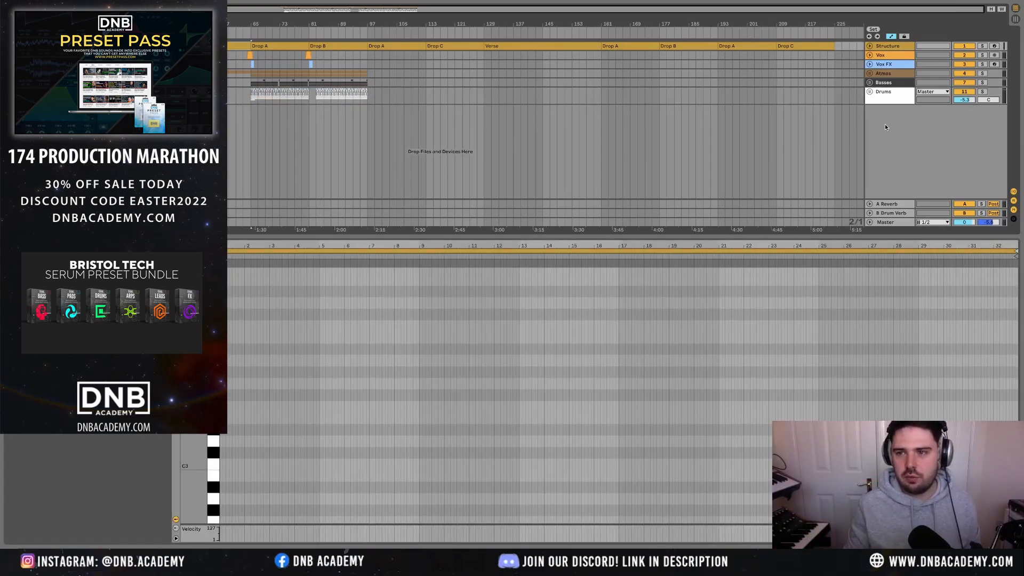
{"action": "key", "text": "super+alt+l"}
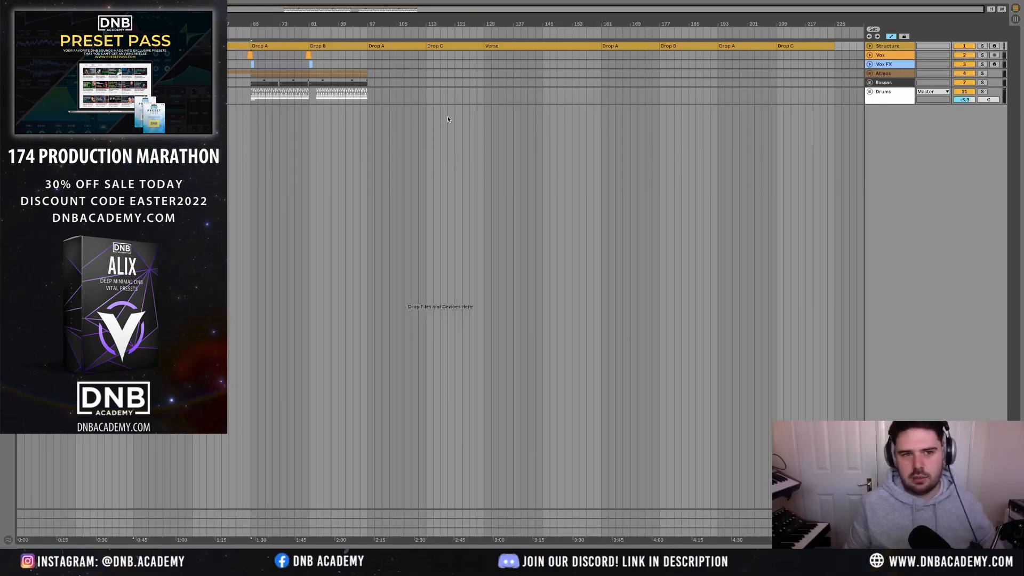
- Play the arrangement from just before Drop A to review the drop
{"action": "left_click", "coordinate": [241, 98]}
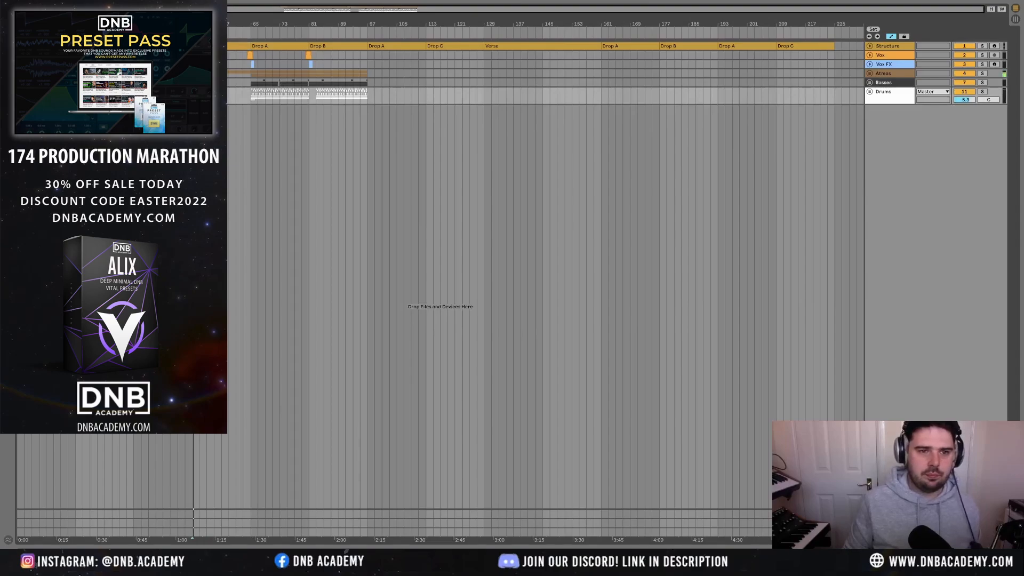
{"action": "key", "text": "space"}
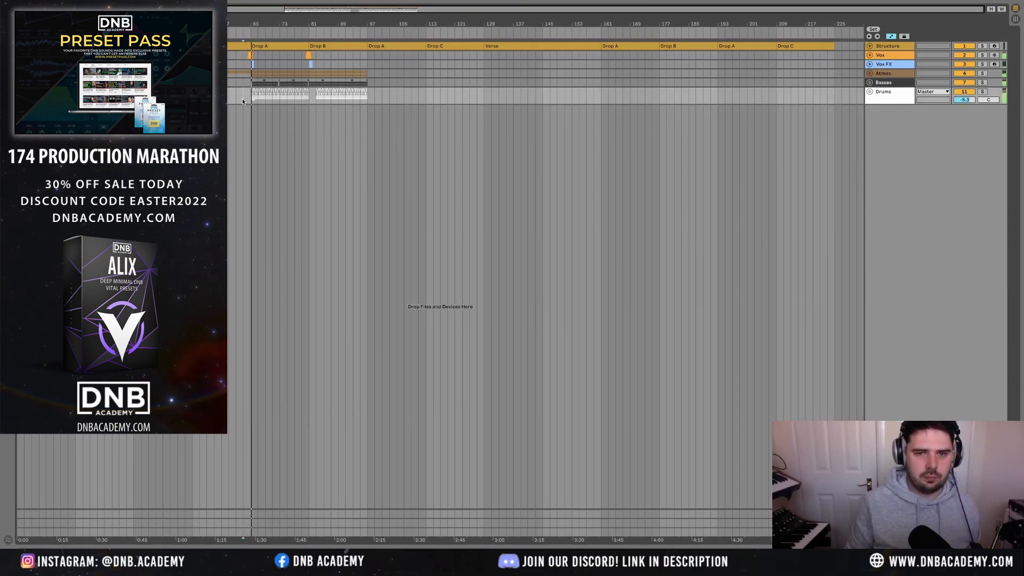
{"action": "left_click", "coordinate": [284, 67]}
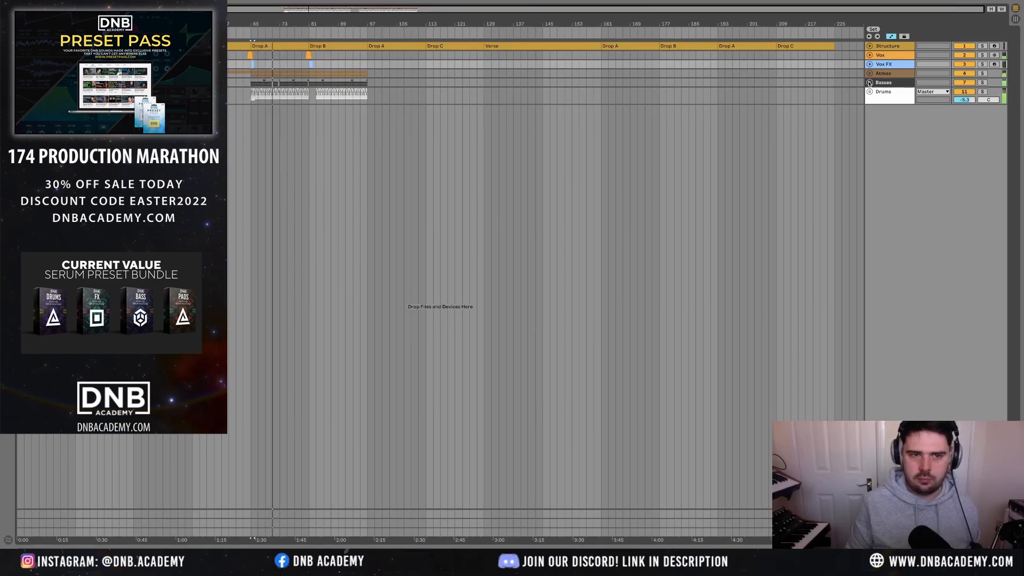
- Insert a new MIDI track below Atmos and load the Pigments instrument on it
{"action": "left_click", "coordinate": [882, 74]}
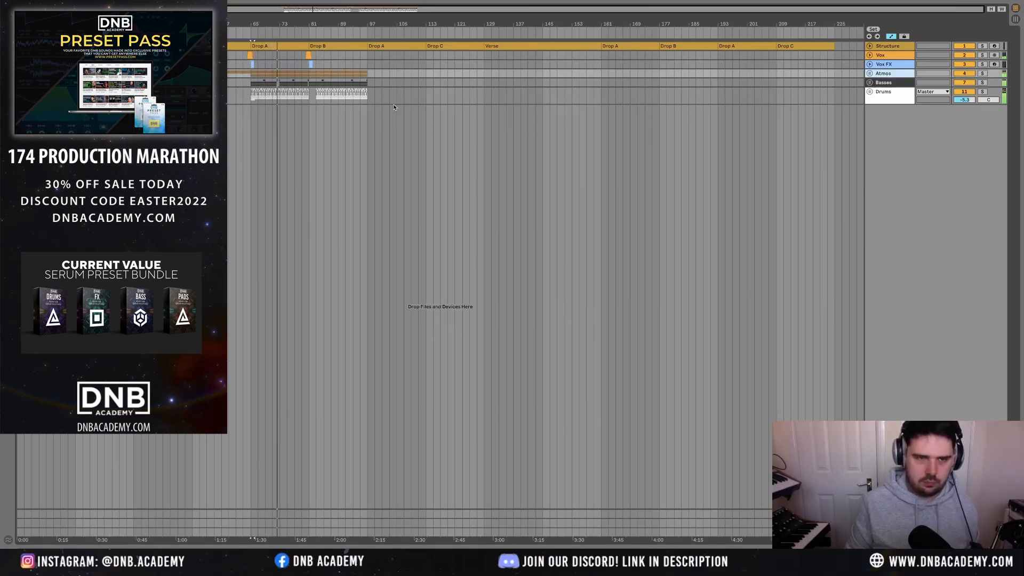
{"action": "key", "text": "super+shift+t"}
{"action": "key", "text": "super+alt+b"}
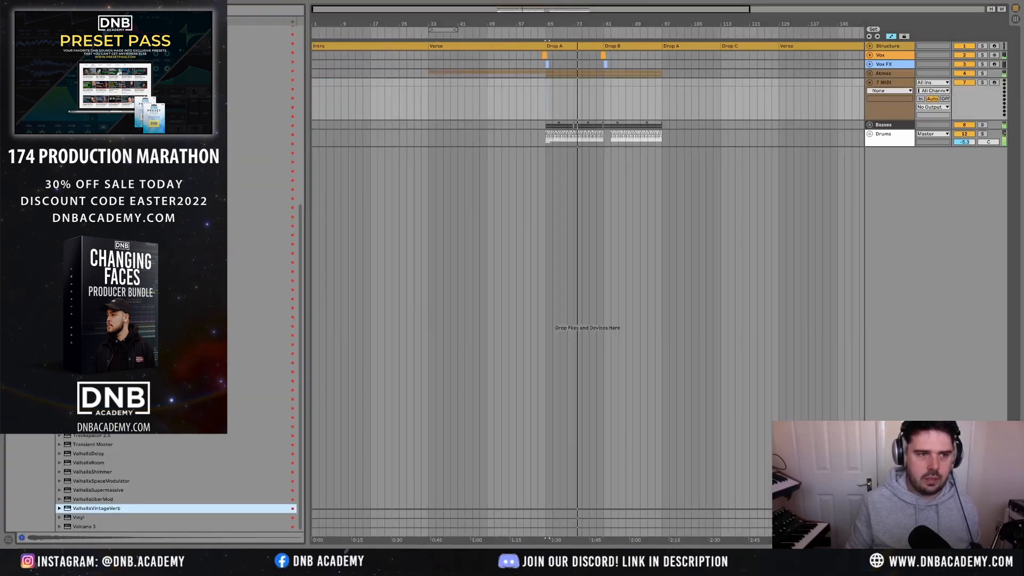
{"action": "left_click", "coordinate": [29, 49]}
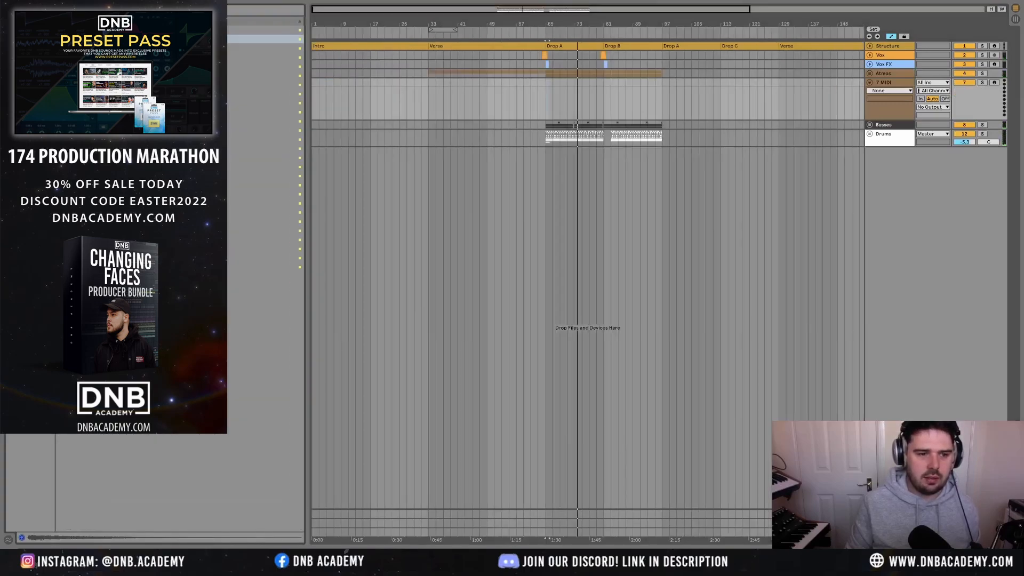
{"action": "left_click", "coordinate": [107, 204]}
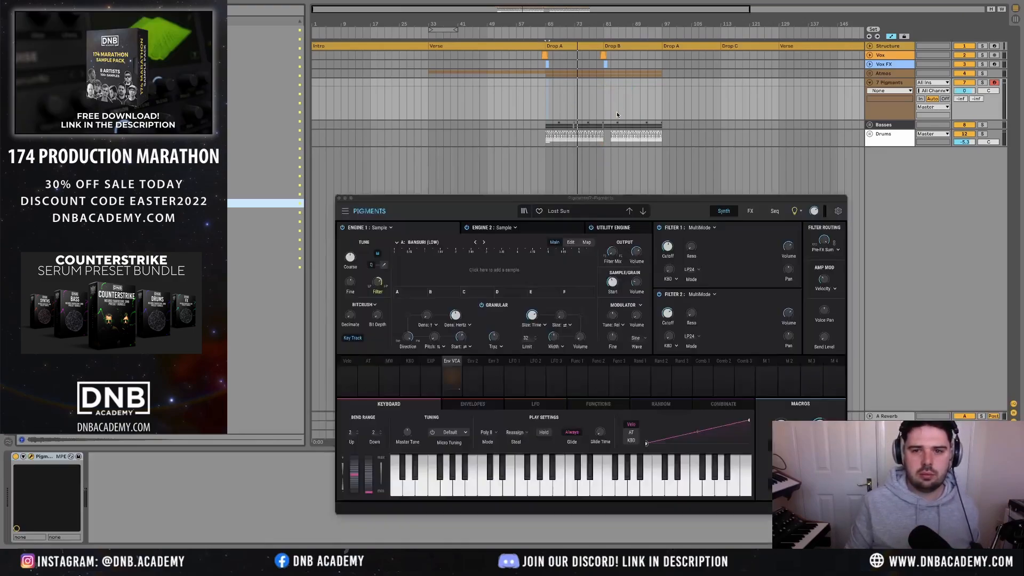
- Load the Default template preset in Pigments and reposition the plugin window over the arrangement
{"action": "left_click_drag", "start_coordinate": [624, 205], "coordinate": [513, 129]}
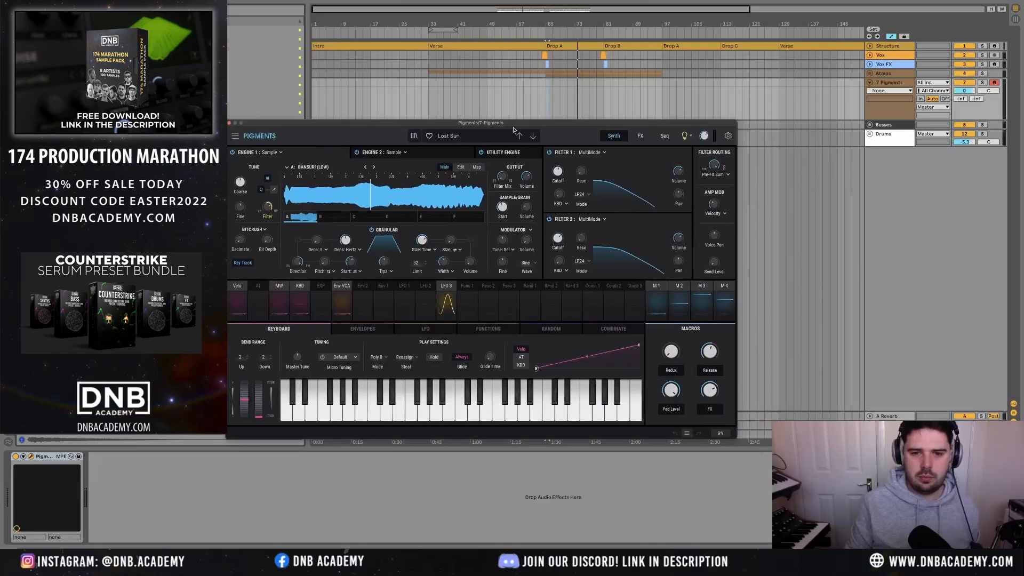
{"action": "left_click", "coordinate": [447, 136]}
{"action": "mouse_move", "coordinate": [472, 255]}
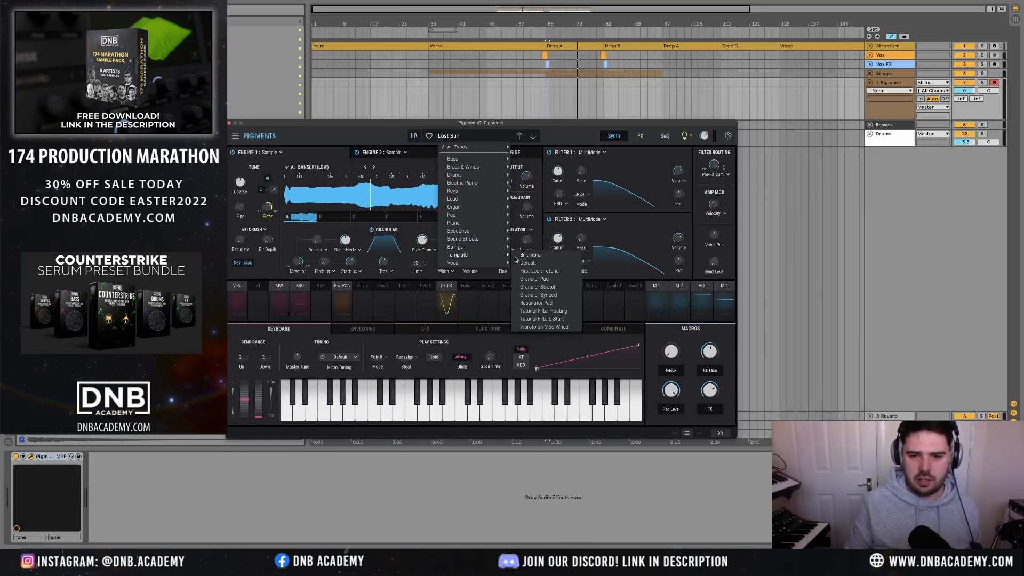
{"action": "left_click", "coordinate": [529, 255]}
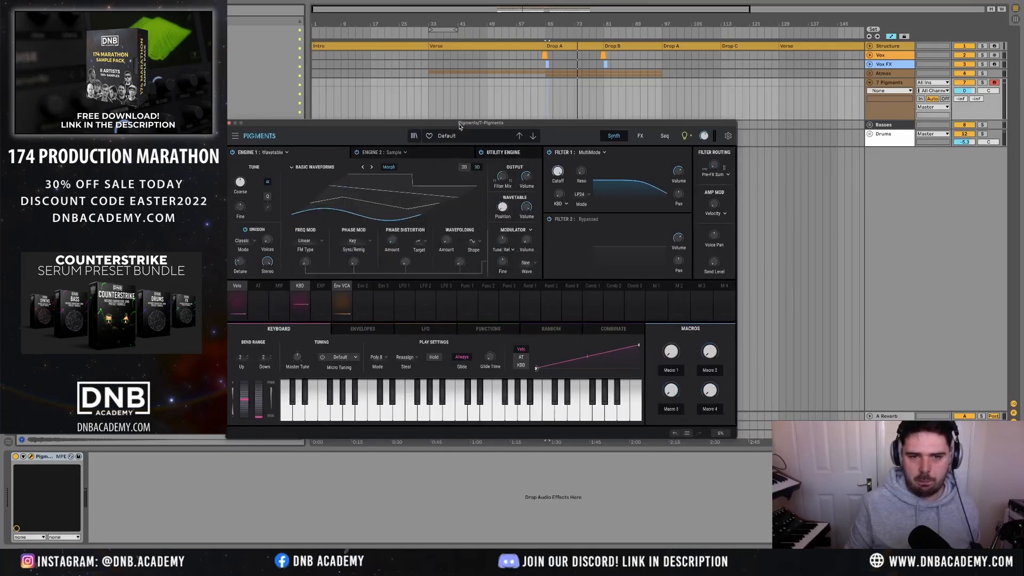
{"action": "left_click_drag", "start_coordinate": [459, 124], "coordinate": [496, 169]}
- Switch Engine 1 from Wavetable to Analog and raise its Drift slightly
{"action": "left_click", "coordinate": [352, 213]}
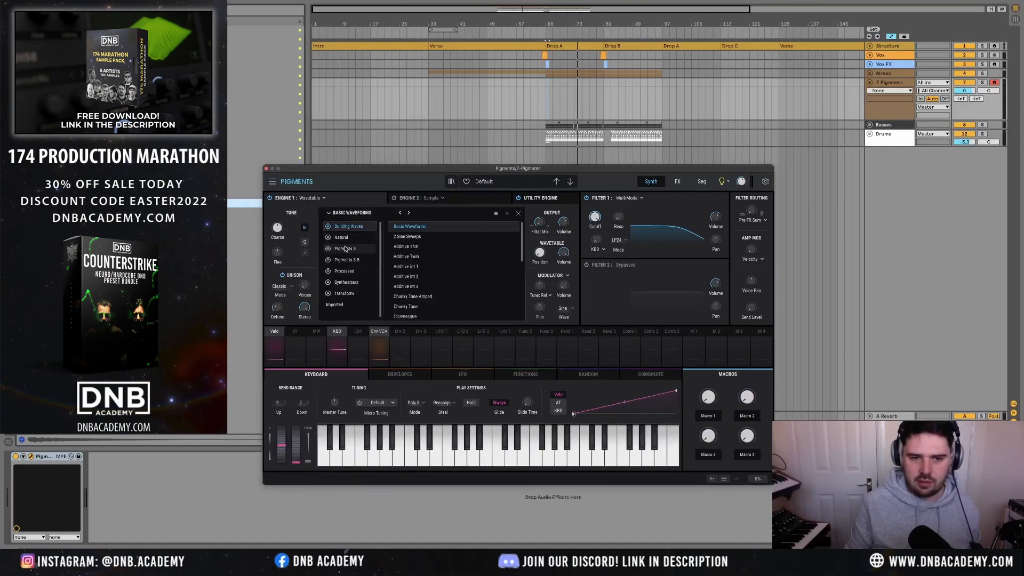
{"action": "left_click", "coordinate": [306, 198]}
{"action": "left_click", "coordinate": [283, 225]}
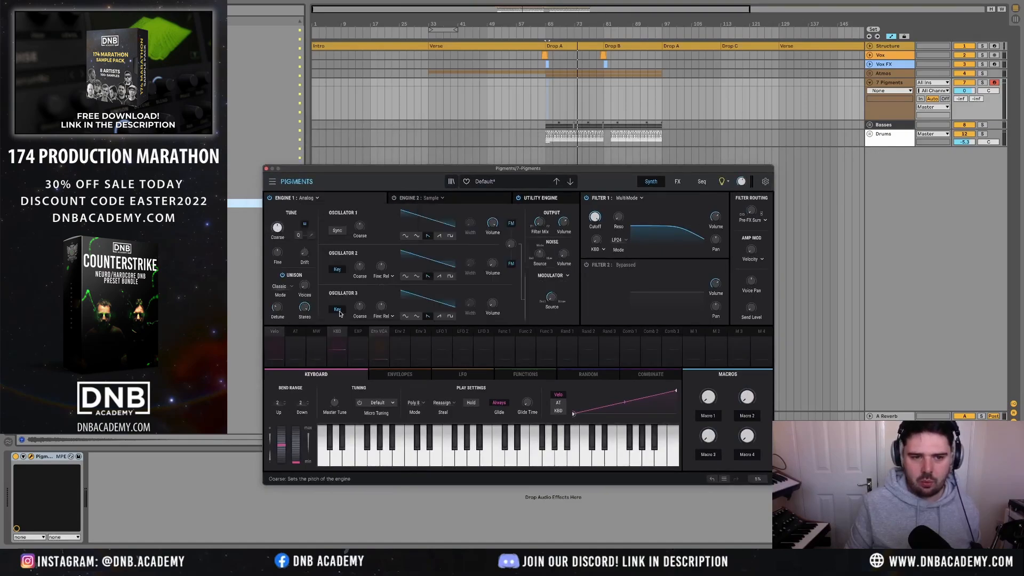
{"action": "left_click", "coordinate": [305, 252]}
{"action": "left_click_drag", "start_coordinate": [305, 253], "coordinate": [305, 249]}
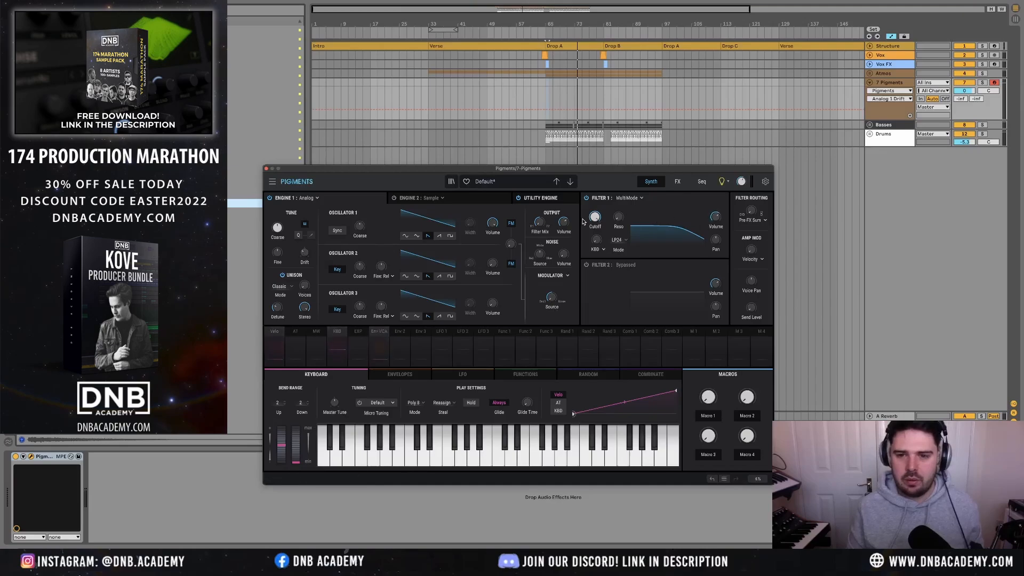
- Lower Filter 1's cutoff to about 82 Hz and modulate it by 0.53 with Env 2, giving the envelope a slightly longer attack
{"action": "left_click_drag", "start_coordinate": [595, 217], "coordinate": [595, 250]}
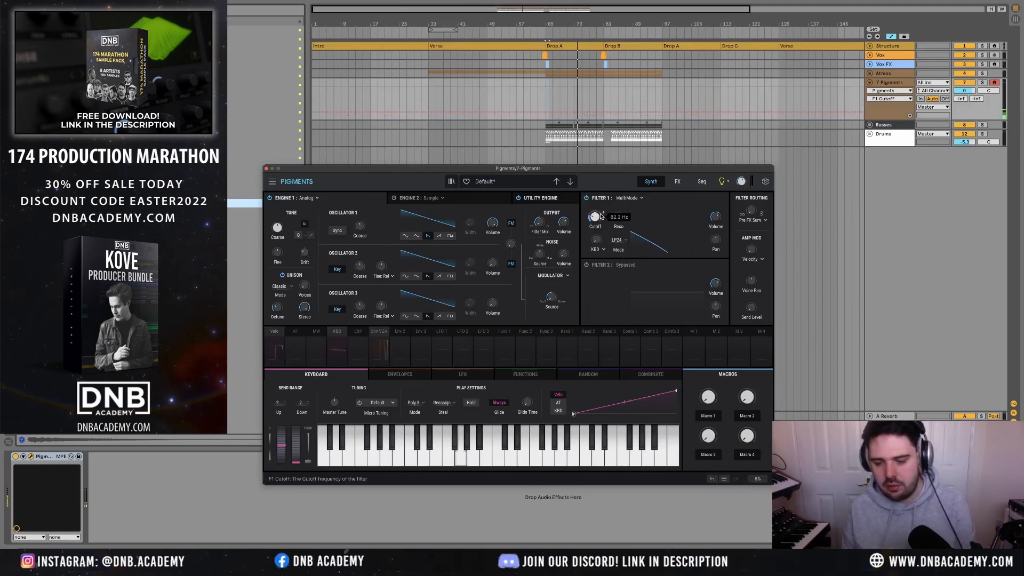
{"action": "left_click", "coordinate": [398, 332]}
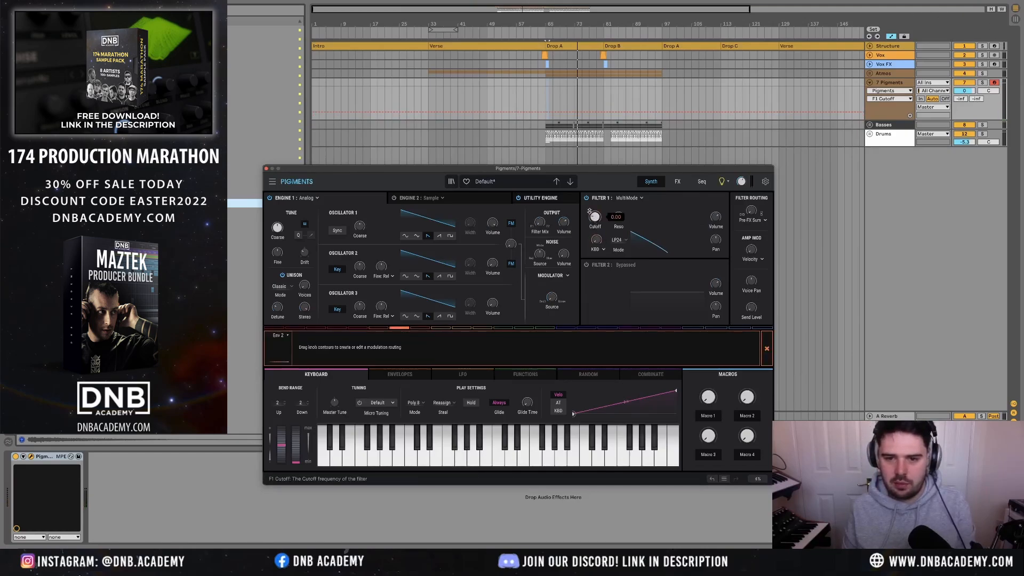
{"action": "left_click_drag", "start_coordinate": [589, 212], "coordinate": [590, 192]}
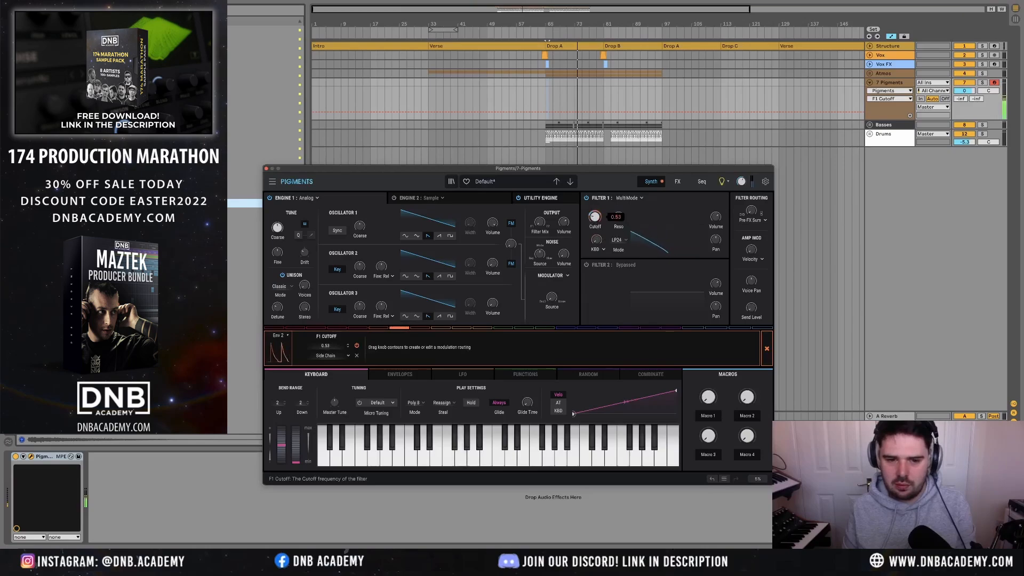
{"action": "left_click", "coordinate": [400, 375]}
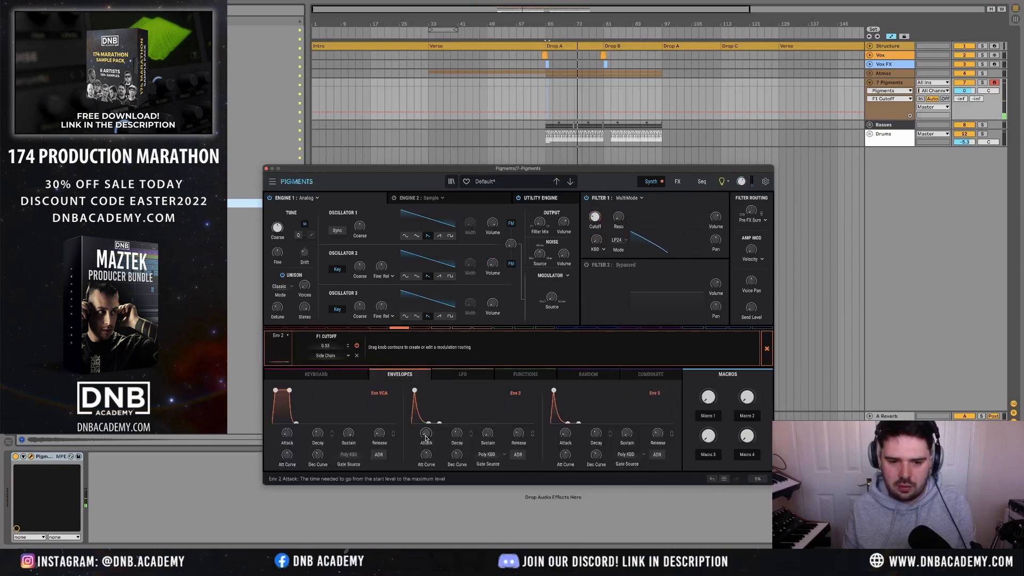
{"action": "left_click_drag", "start_coordinate": [426, 434], "coordinate": [427, 427]}
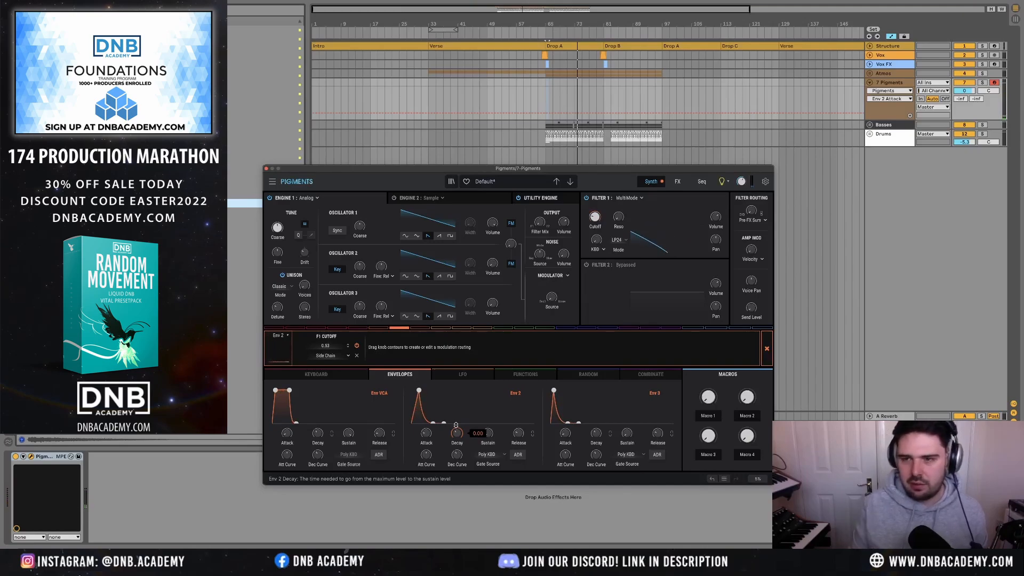
- Insert an empty MIDI clip across Drop B on the Pigments track
{"action": "left_click", "coordinate": [559, 103]}
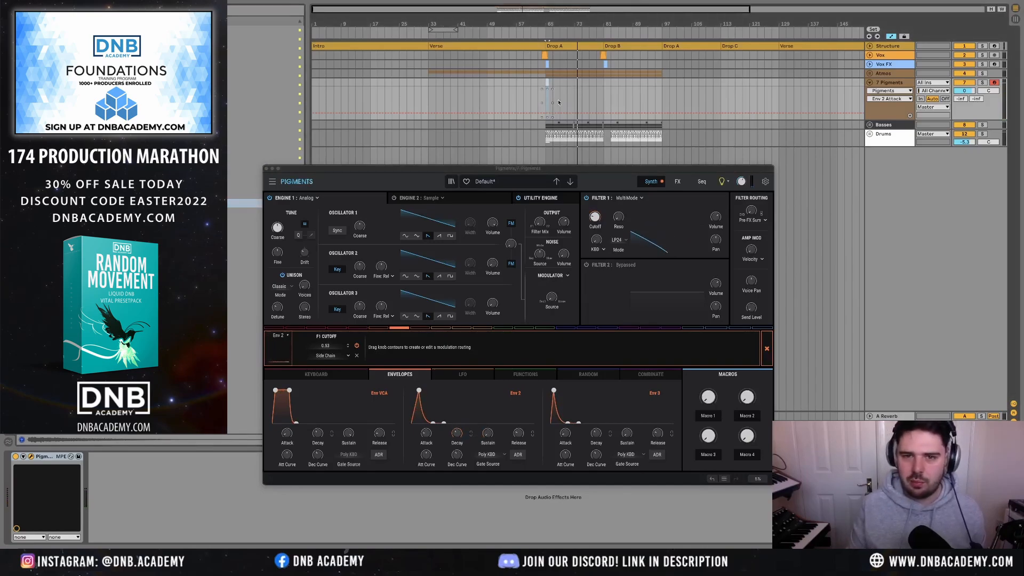
{"action": "left_click", "coordinate": [604, 97]}
{"action": "key", "text": "ctrl+shift+m"}
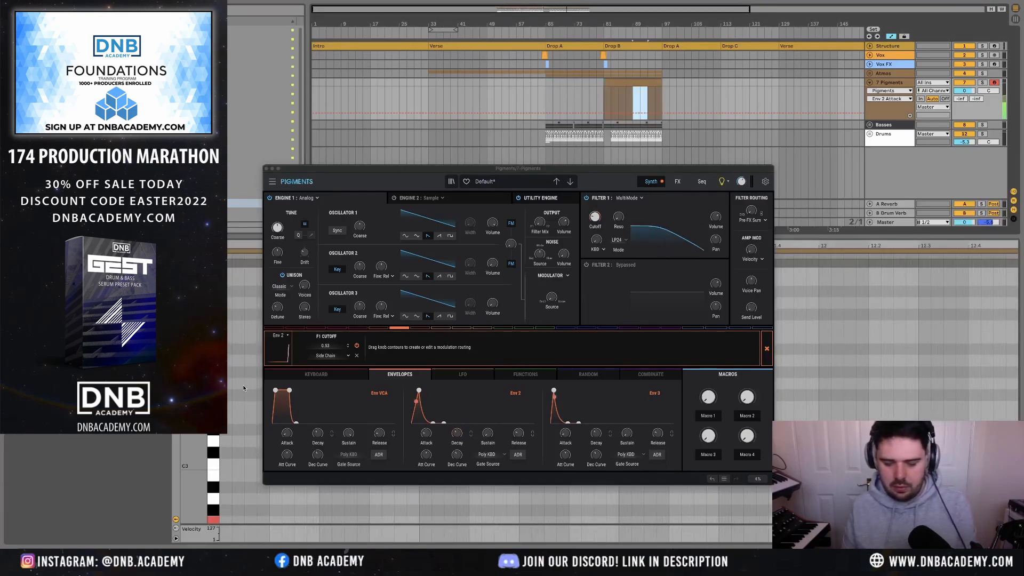
- Bring the lower octaves of the new clip's piano roll into view and audition notes with the Pigments patch
{"action": "left_click_drag", "start_coordinate": [215, 519], "coordinate": [214, 468]}
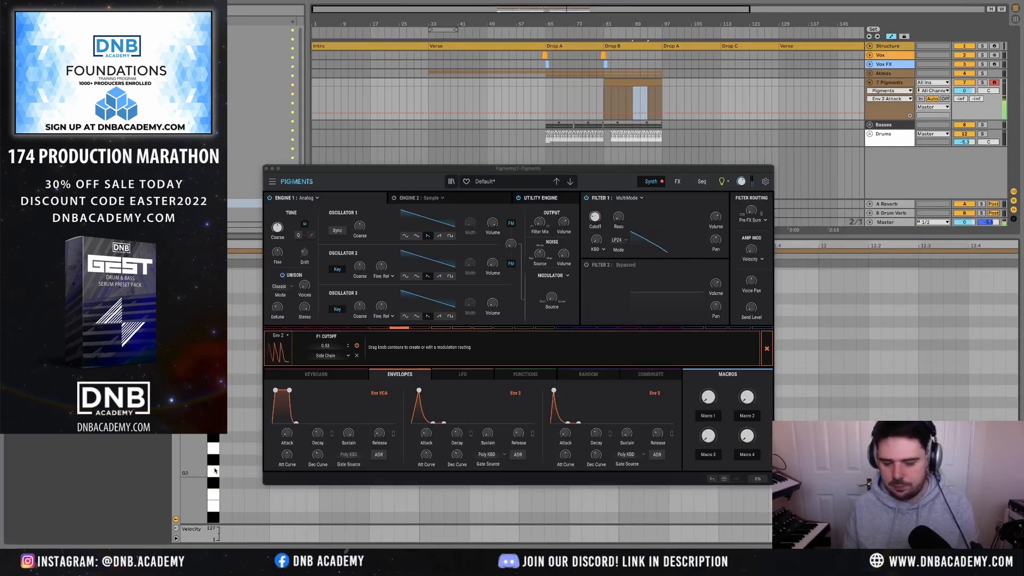
{"action": "left_click", "coordinate": [214, 470]}
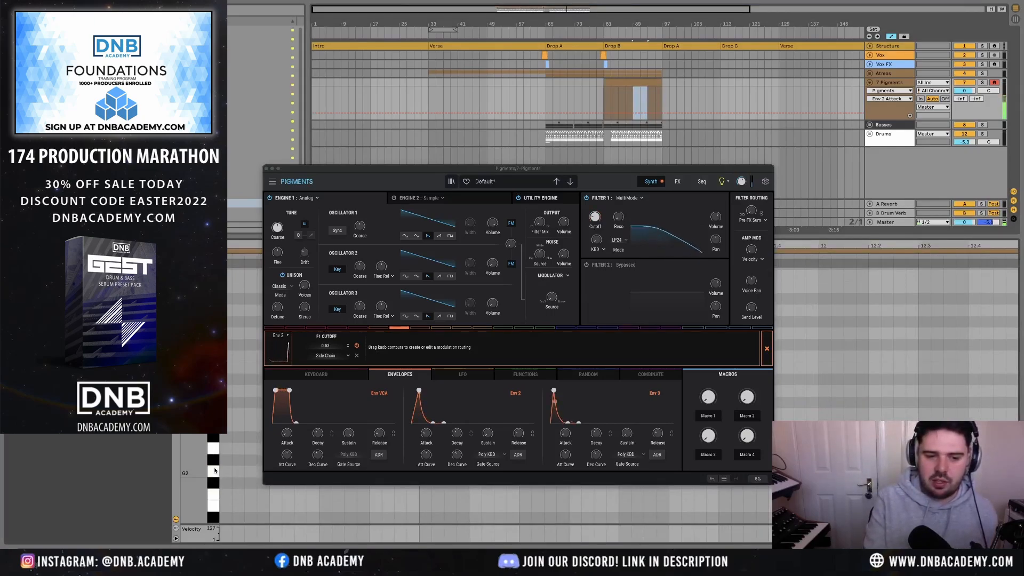
{"action": "left_click", "coordinate": [215, 470]}
{"action": "left_click", "coordinate": [215, 470]}
{"action": "left_click", "coordinate": [214, 471]}
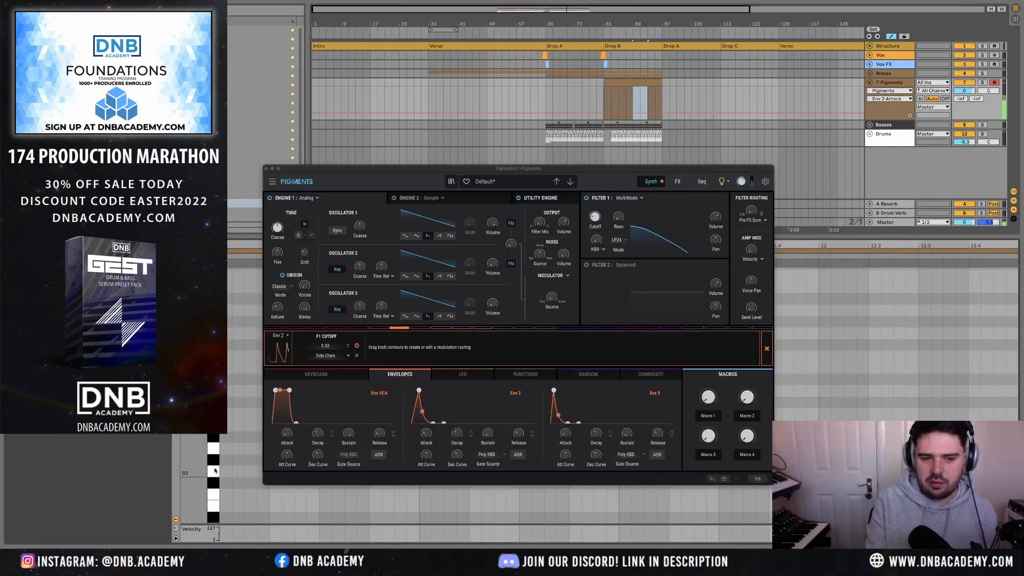
{"action": "left_click", "coordinate": [214, 470]}
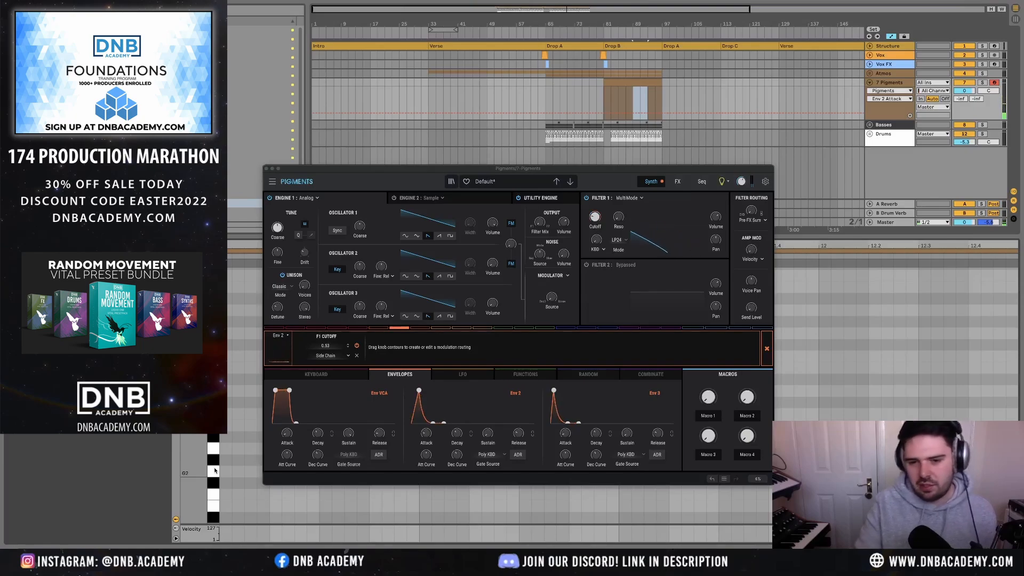
{"action": "left_click", "coordinate": [214, 470]}
{"action": "left_click", "coordinate": [214, 471]}
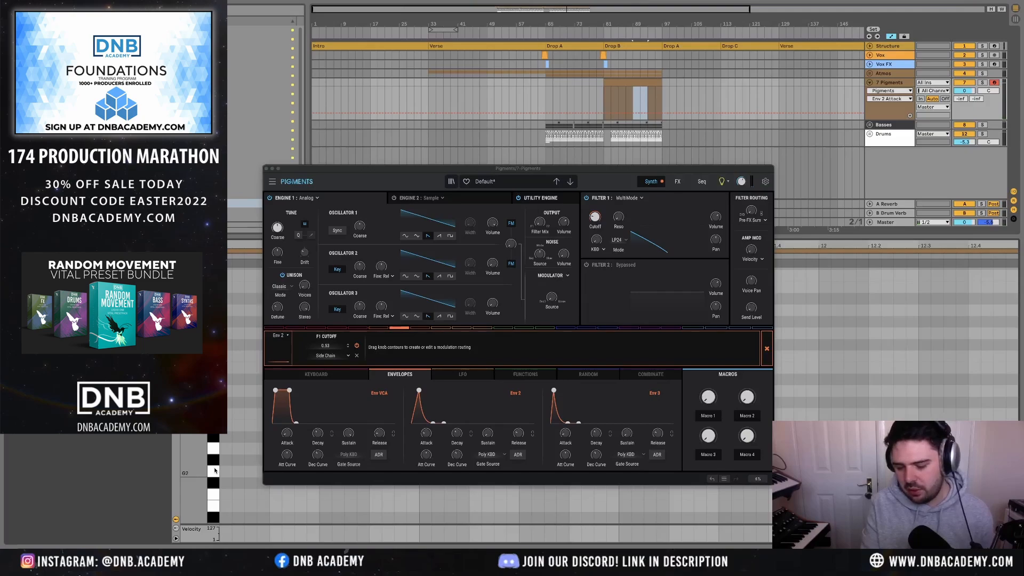
{"action": "left_click", "coordinate": [215, 471]}
{"action": "left_click", "coordinate": [215, 470]}
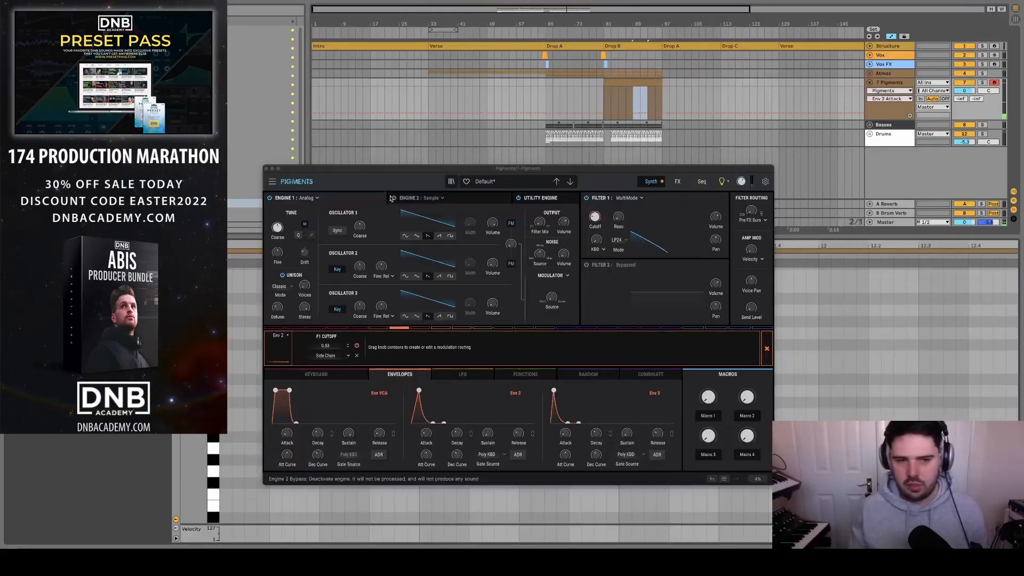
- Change Filter 1's mode to LP12 and lower its cutoff slightly
{"action": "left_click", "coordinate": [596, 239]}
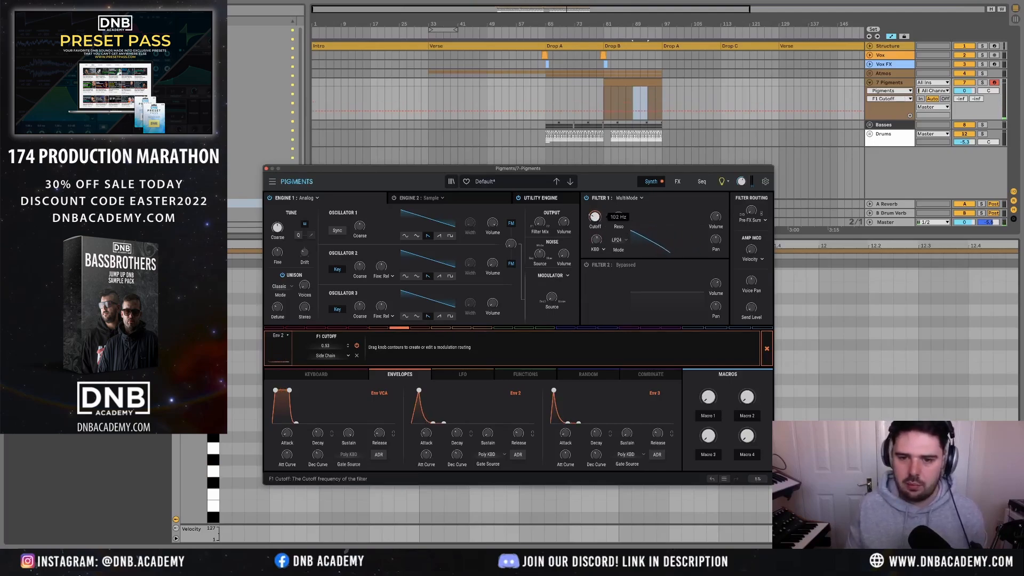
{"action": "left_click", "coordinate": [621, 241]}
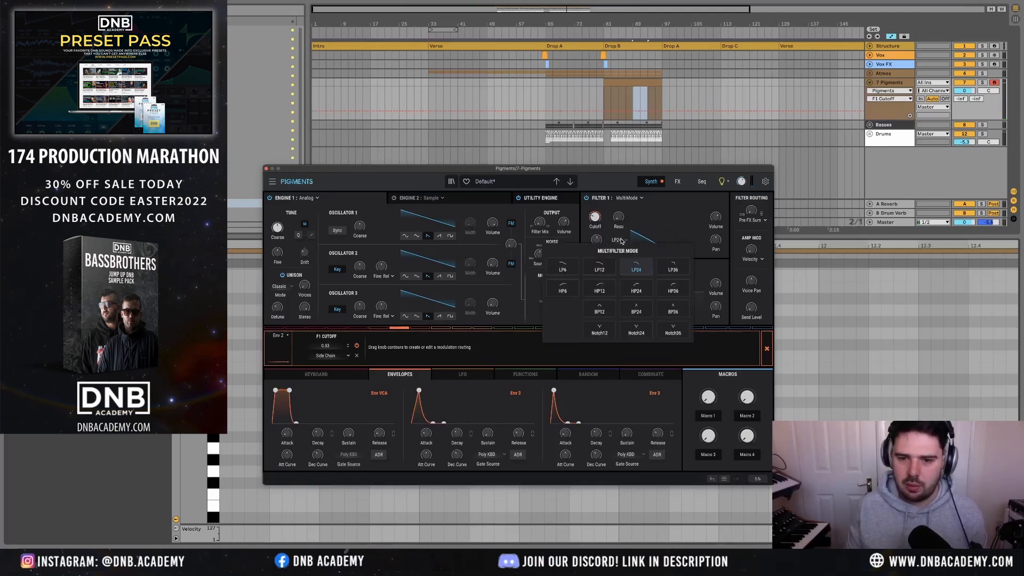
{"action": "left_click", "coordinate": [599, 268]}
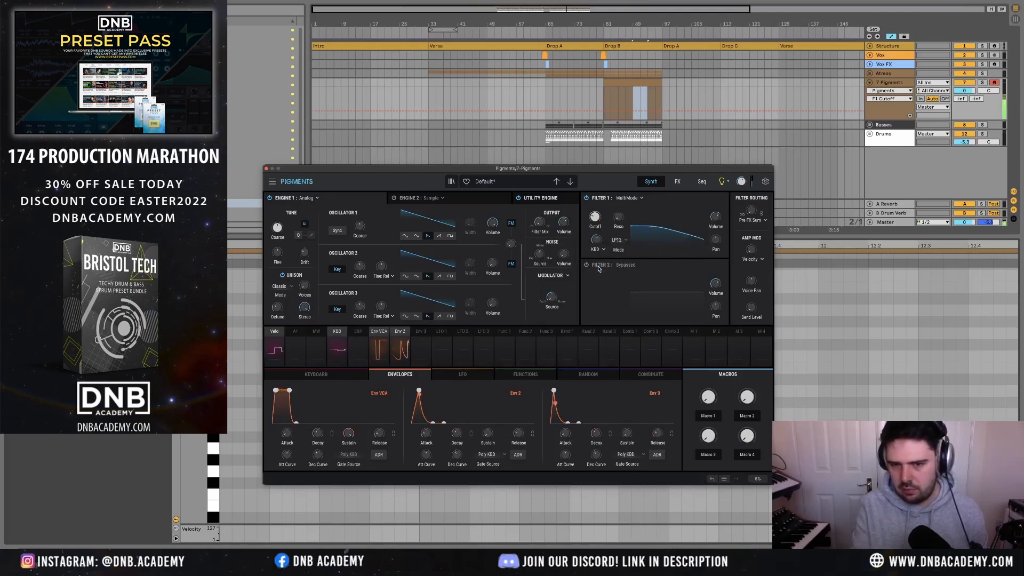
{"action": "left_click_drag", "start_coordinate": [592, 218], "coordinate": [592, 222]}
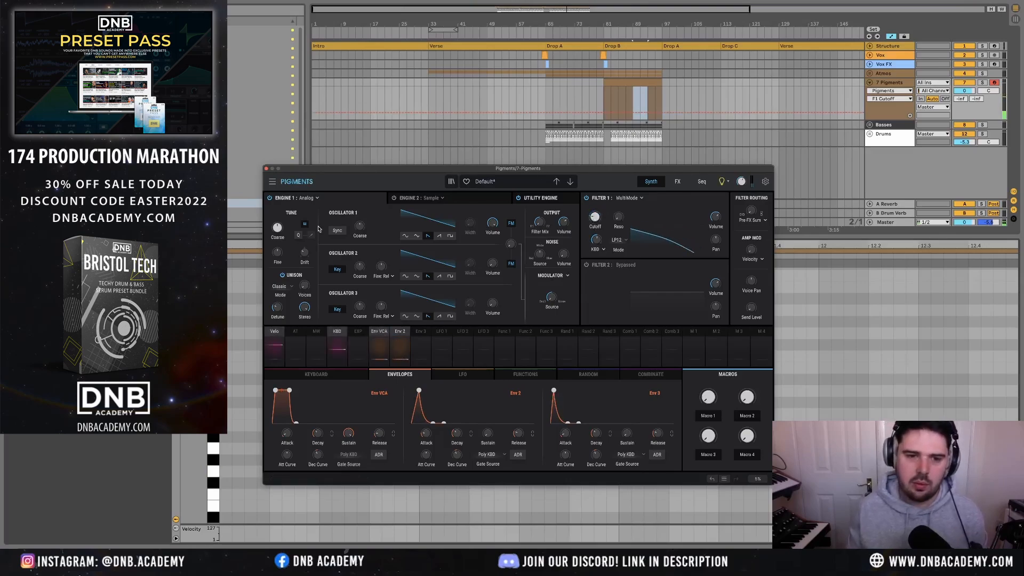
- Remove the Delay and Reverb effects from Pigments' FX A bus
{"action": "left_click", "coordinate": [677, 182]}
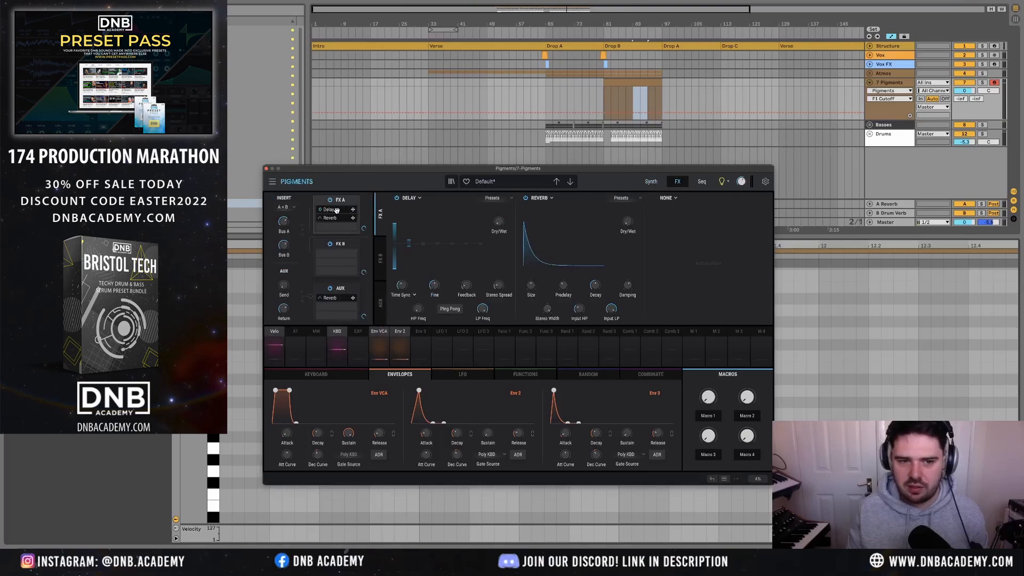
{"action": "left_click", "coordinate": [417, 199]}
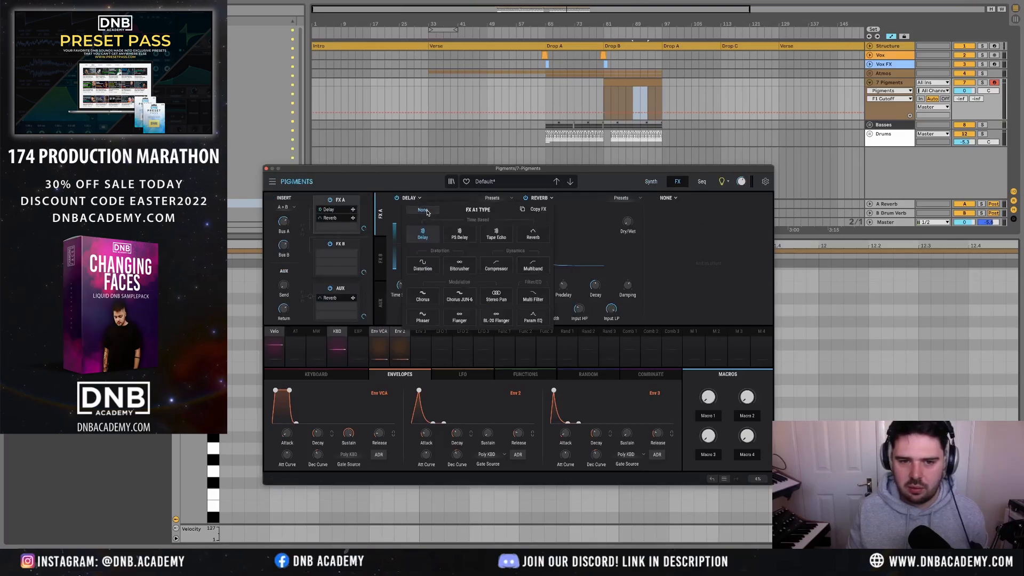
{"action": "left_click", "coordinate": [428, 212]}
{"action": "left_click", "coordinate": [539, 198]}
{"action": "left_click", "coordinate": [551, 209]}
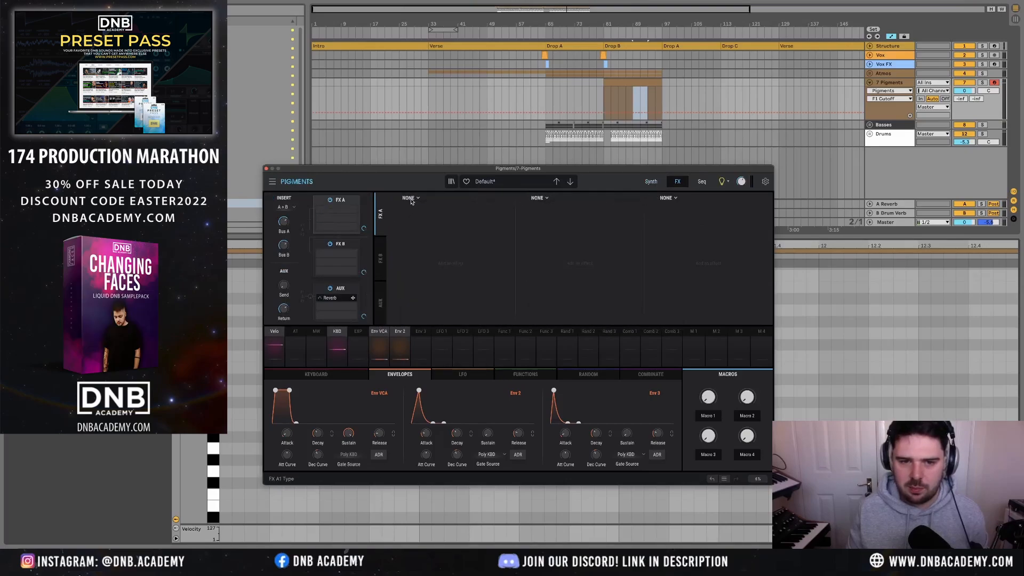
- Load a Distortion into the first FX A slot and raise its drive to about 31 dB
{"action": "left_click", "coordinate": [411, 199]}
{"action": "left_click", "coordinate": [421, 263]}
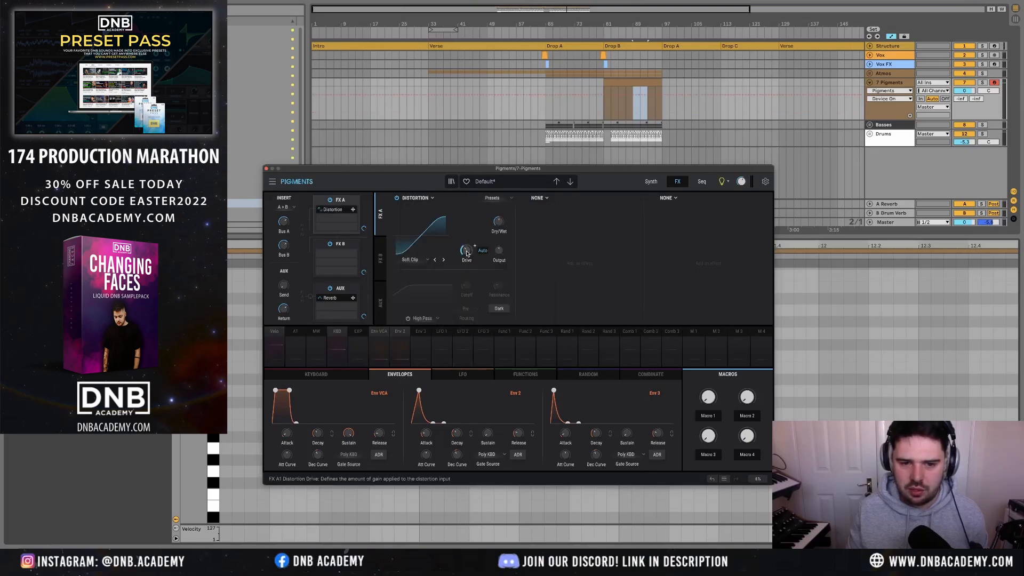
{"action": "left_click_drag", "start_coordinate": [466, 253], "coordinate": [467, 255]}
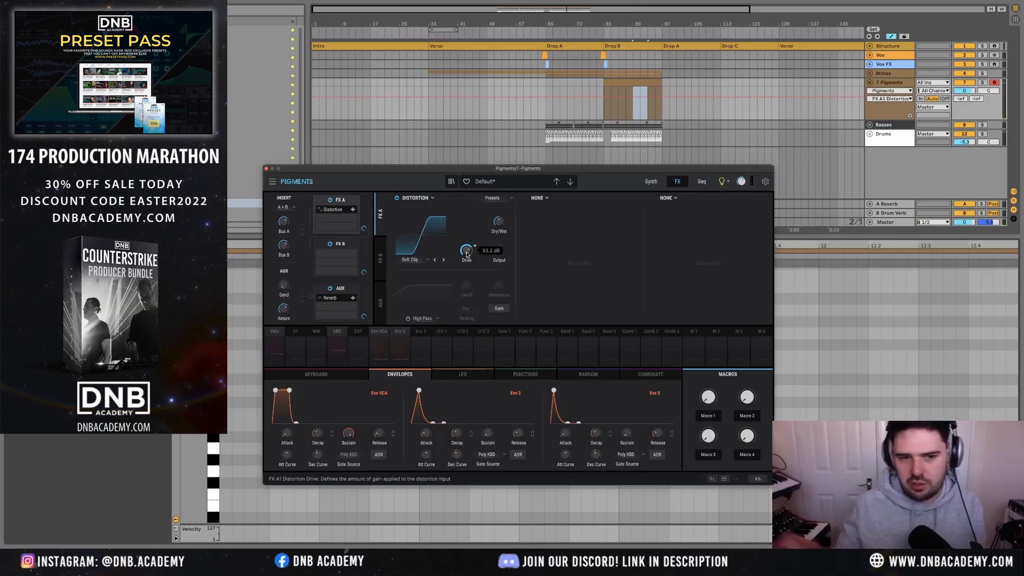
{"action": "left_click_drag", "start_coordinate": [467, 252], "coordinate": [467, 254]}
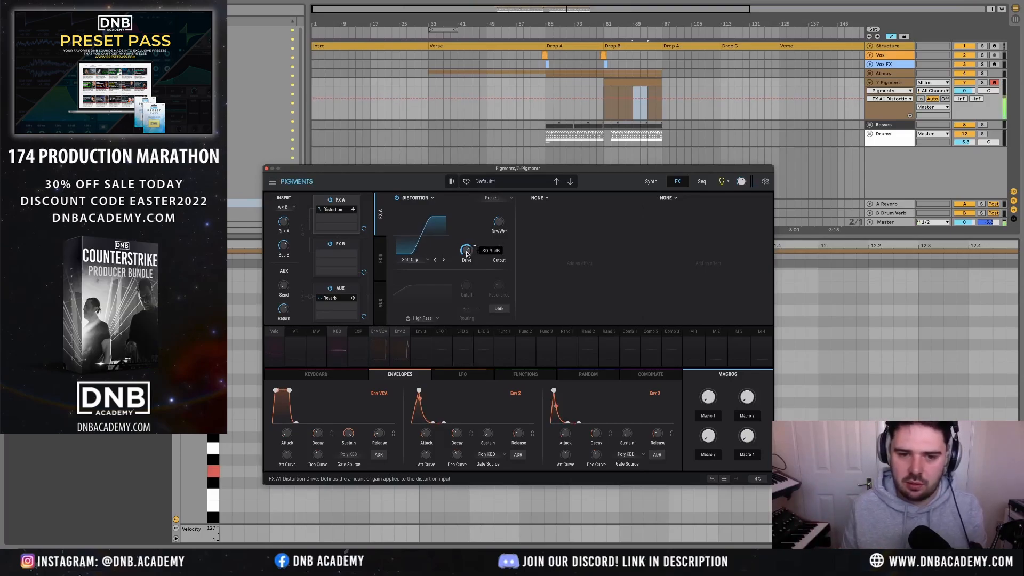
- Reduce Engine 1's unison stereo spread to about 21%
{"action": "left_click", "coordinate": [540, 199]}
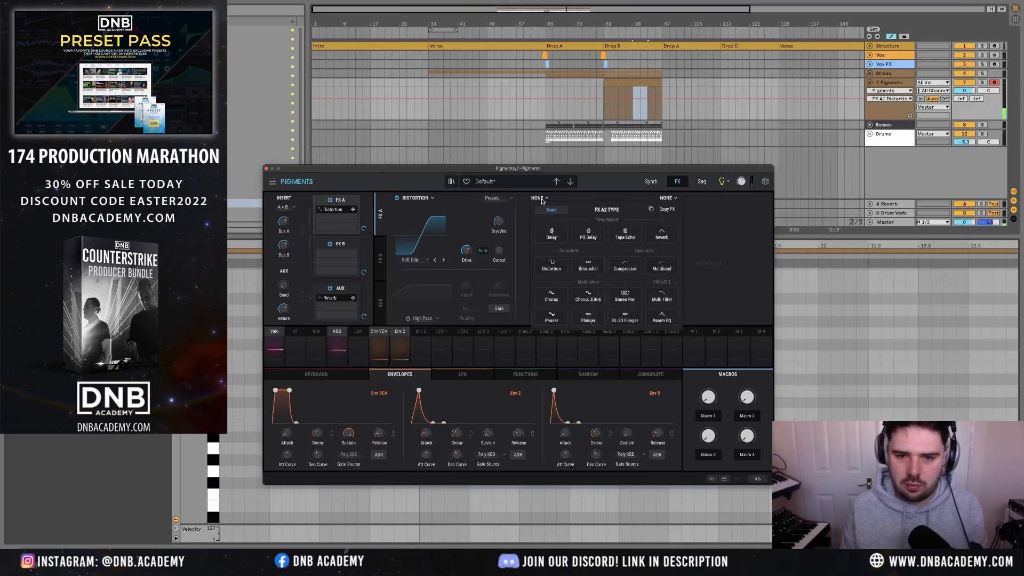
{"action": "left_click", "coordinate": [649, 183]}
{"action": "left_click", "coordinate": [650, 182]}
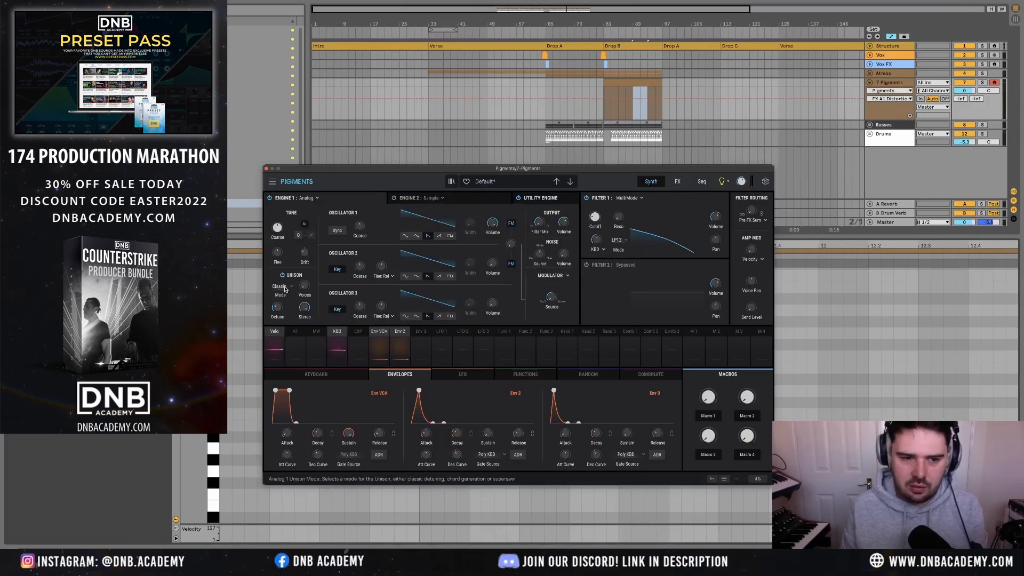
{"action": "left_click_drag", "start_coordinate": [305, 287], "coordinate": [304, 283]}
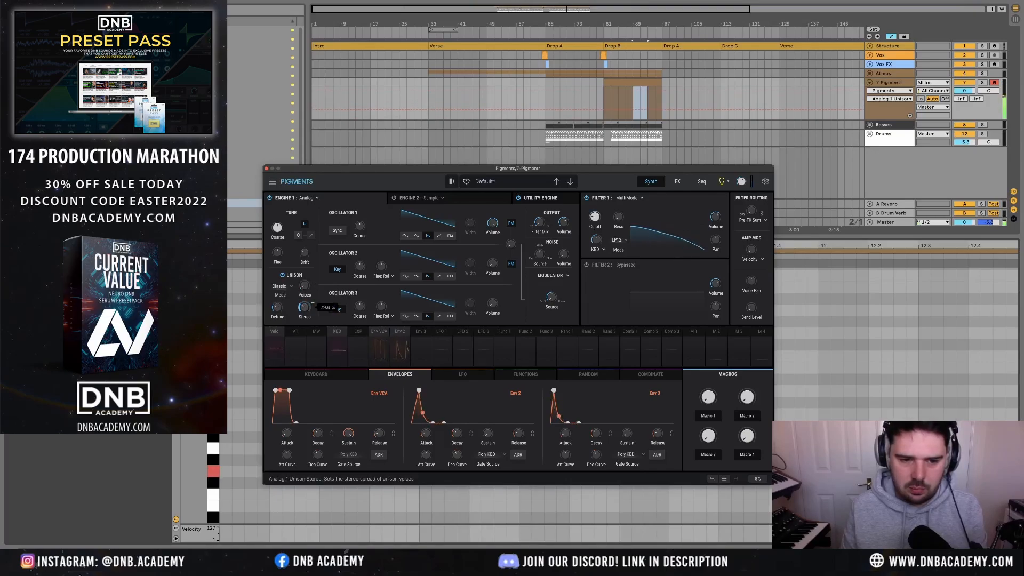
- Load a Multiband into the second FX A slot and apply its OPP preset
{"action": "left_click", "coordinate": [678, 181]}
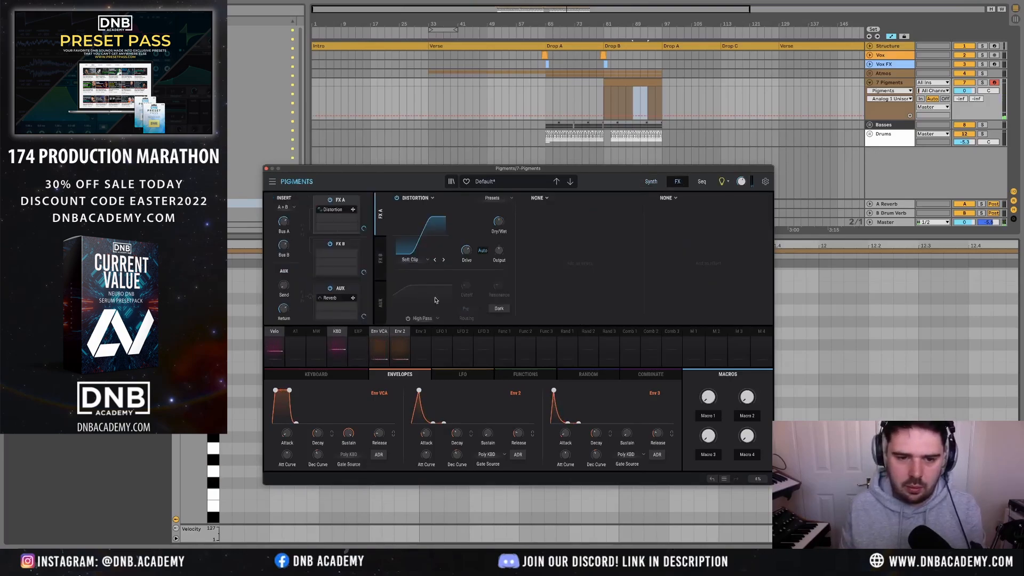
{"action": "left_click", "coordinate": [537, 198]}
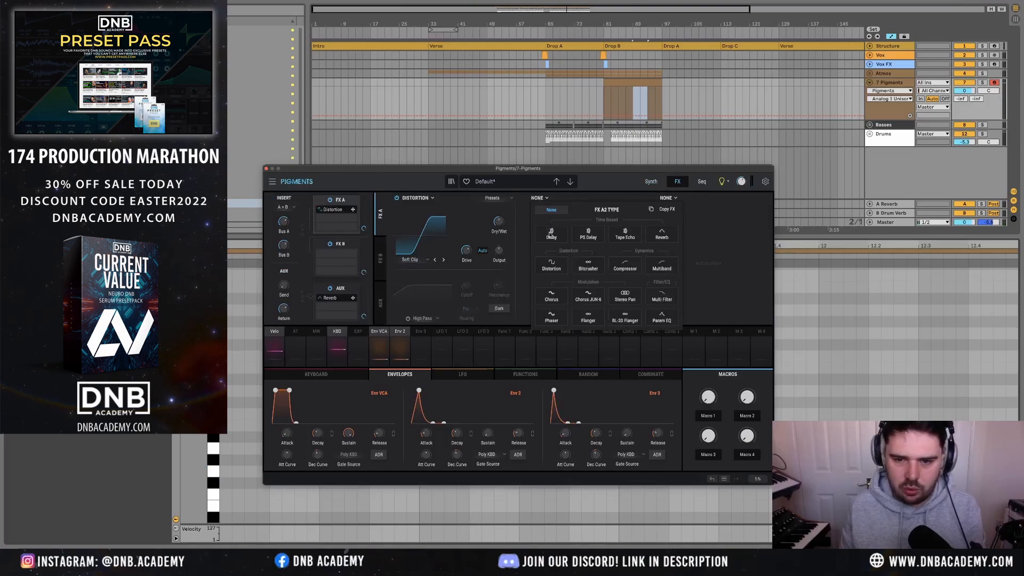
{"action": "left_click", "coordinate": [662, 264]}
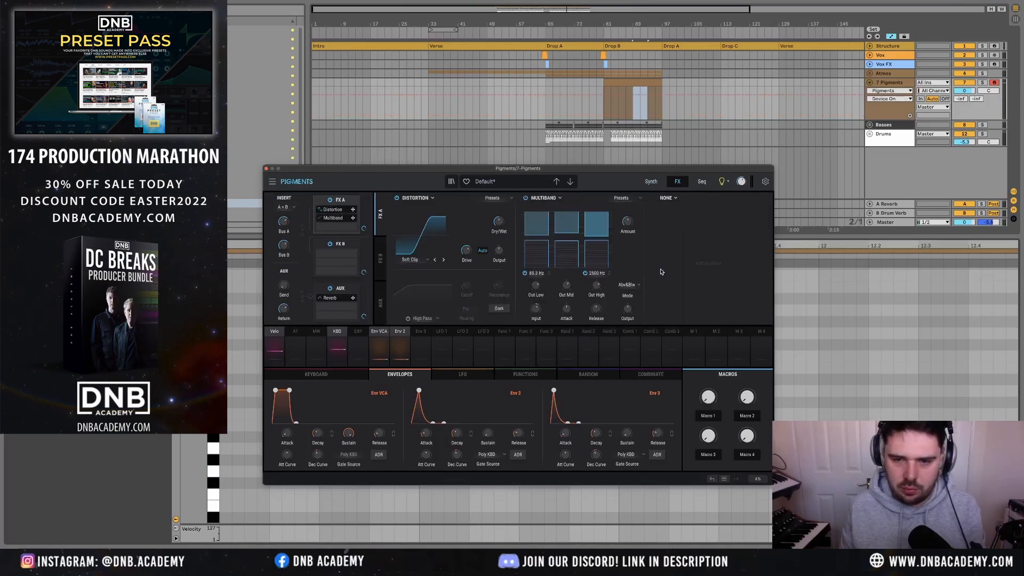
{"action": "left_click", "coordinate": [622, 199]}
{"action": "left_click", "coordinate": [617, 262]}
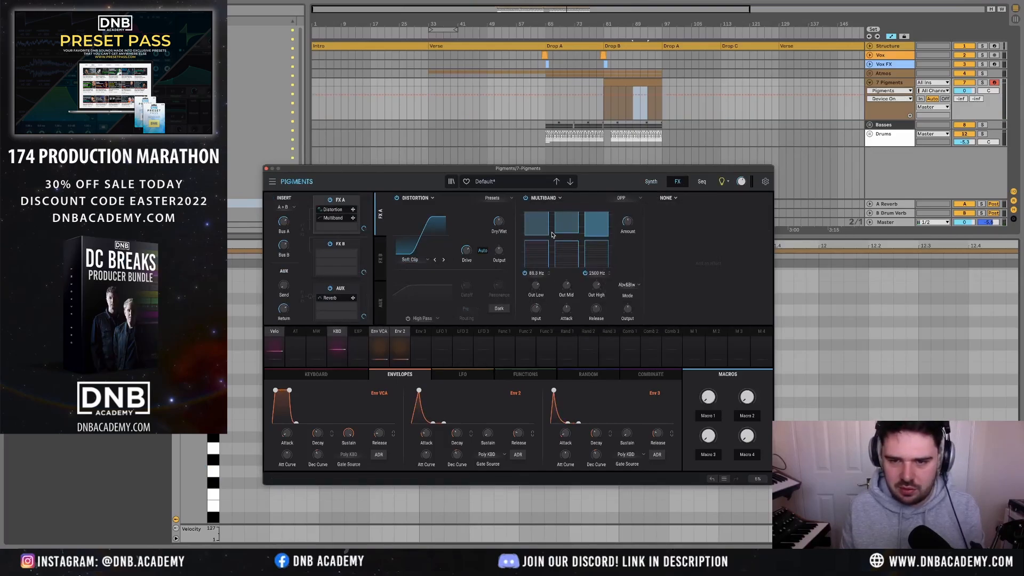
- Load a Chorus into the third FX A slot and adjust its dry/wet mix
{"action": "left_click", "coordinate": [667, 199]}
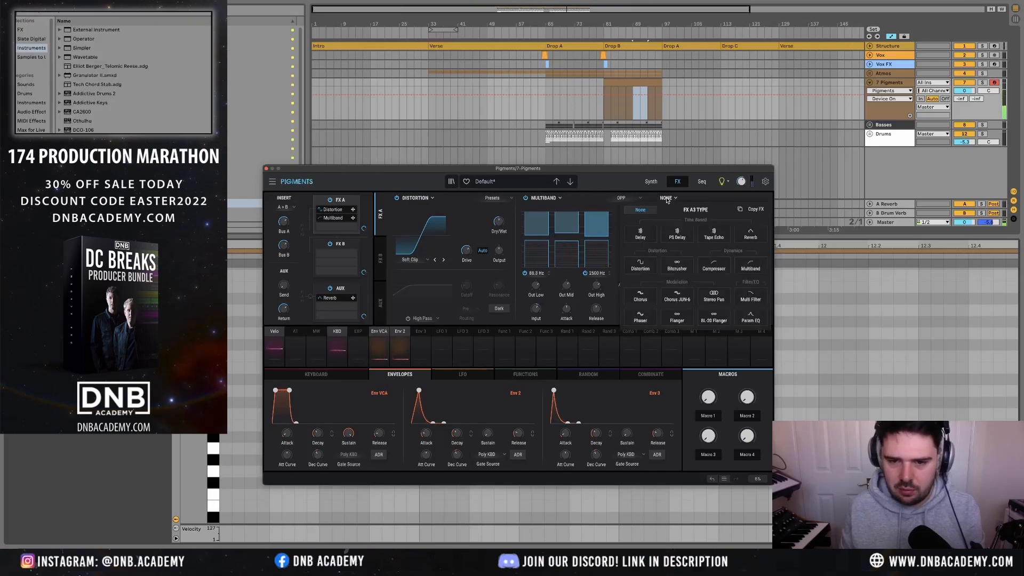
{"action": "left_click", "coordinate": [640, 295]}
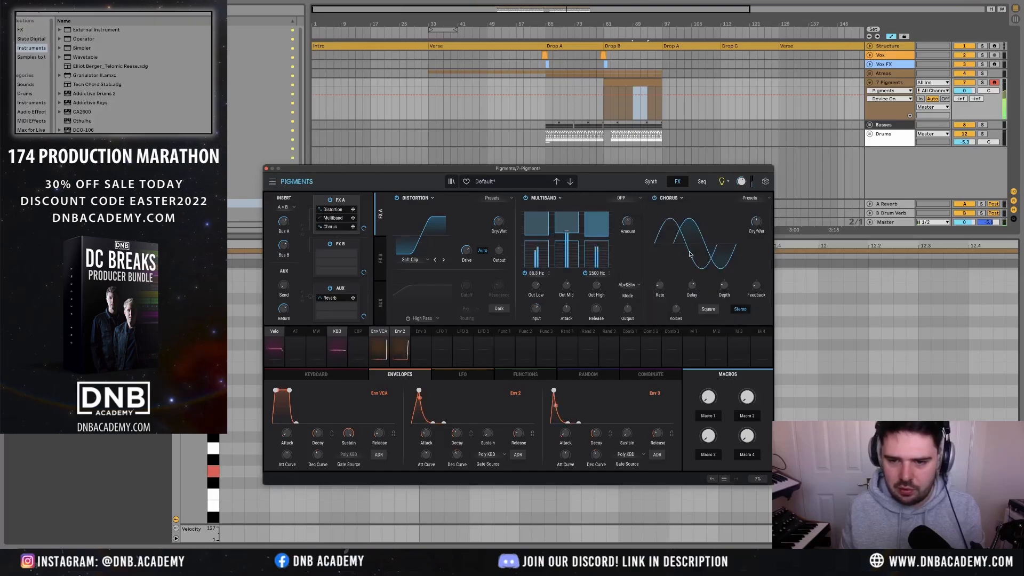
{"action": "left_click", "coordinate": [757, 222]}
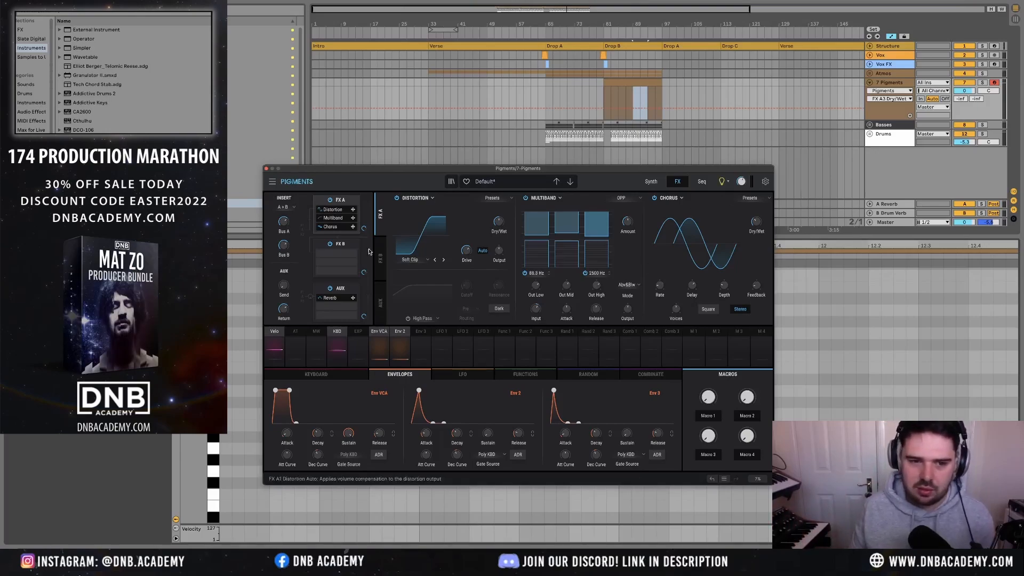
- Load a Multi Filter into the first FX B slot, lower its cutoff and modulate that cutoff by 0.54 with Env 2
{"action": "left_click", "coordinate": [347, 245]}
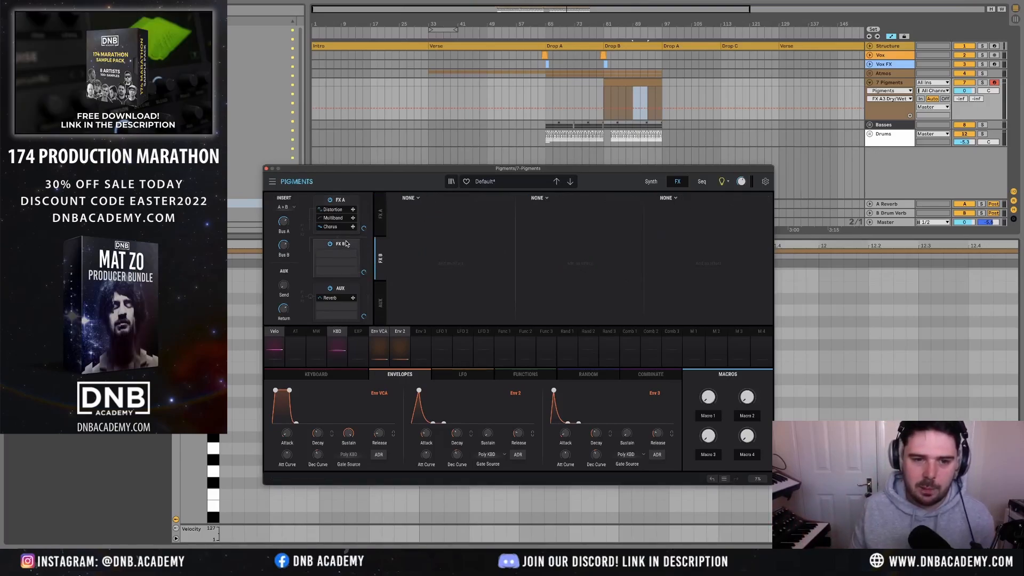
{"action": "left_click", "coordinate": [381, 214]}
{"action": "left_click", "coordinate": [352, 241]}
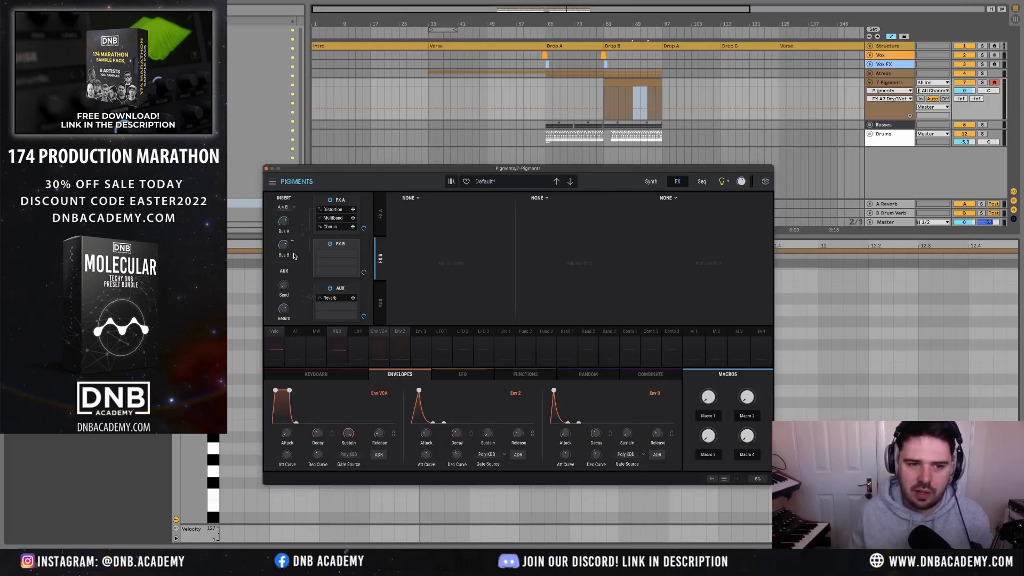
{"action": "left_click", "coordinate": [285, 207]}
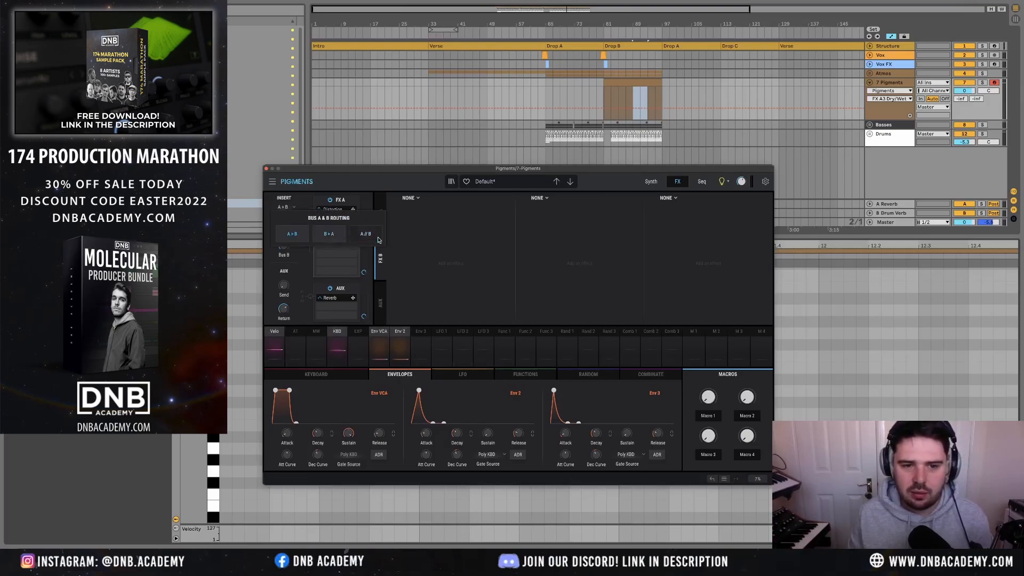
{"action": "left_click", "coordinate": [450, 246]}
{"action": "left_click", "coordinate": [409, 198]}
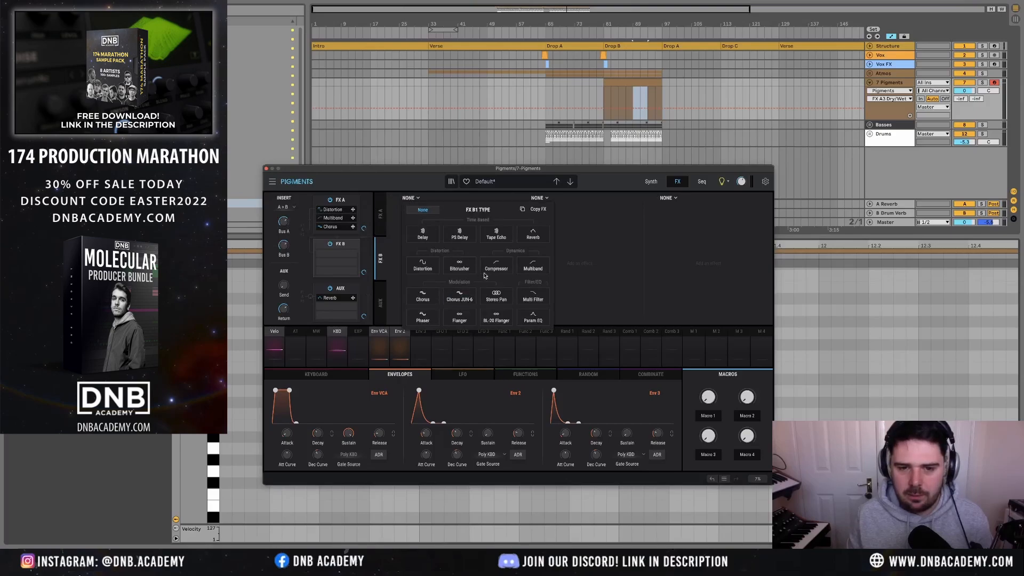
{"action": "left_click", "coordinate": [533, 299]}
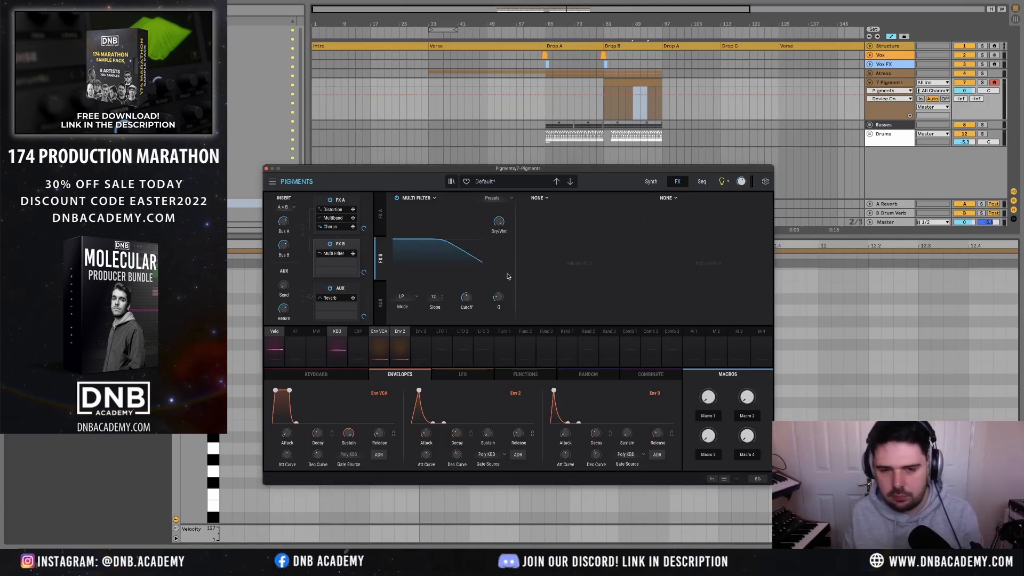
{"action": "mouse_move", "coordinate": [466, 297]}
{"action": "left_mouse_down"}
{"action": "mouse_move", "coordinate": [467, 314]}
{"action": "mouse_move", "coordinate": [467, 283]}
{"action": "left_mouse_up"}
{"action": "left_click", "coordinate": [400, 342]}
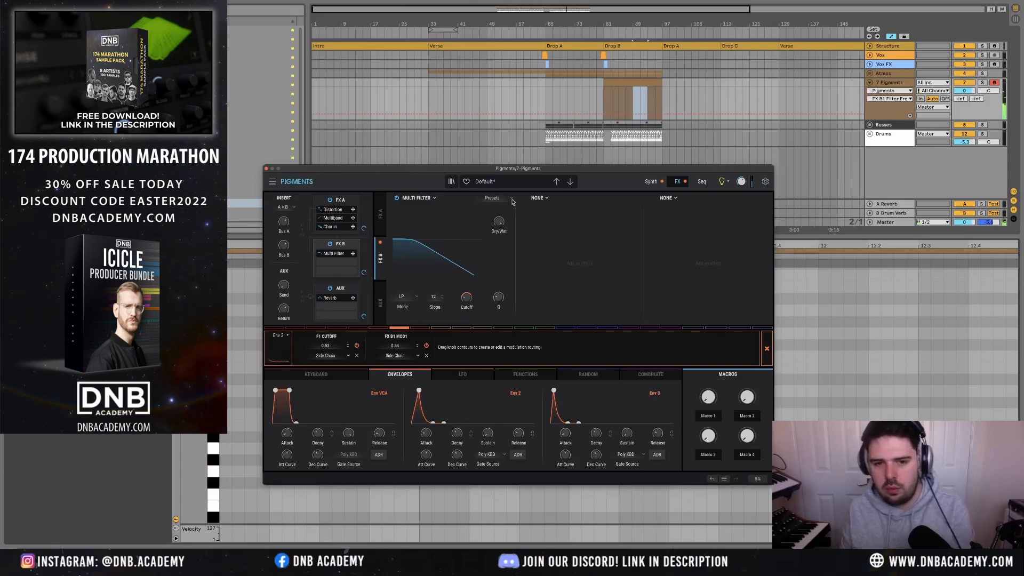
- Close the Pigments window and set the Pigments track's A Reverb send to -7.0 dB
{"action": "left_click", "coordinate": [267, 169]}
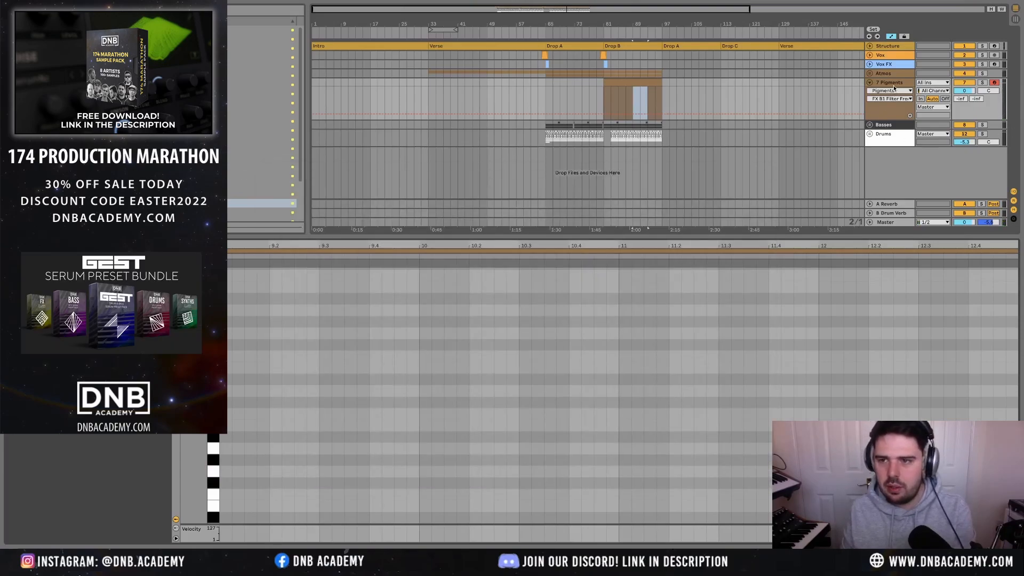
{"action": "left_click_drag", "start_coordinate": [960, 99], "coordinate": [961, 88]}
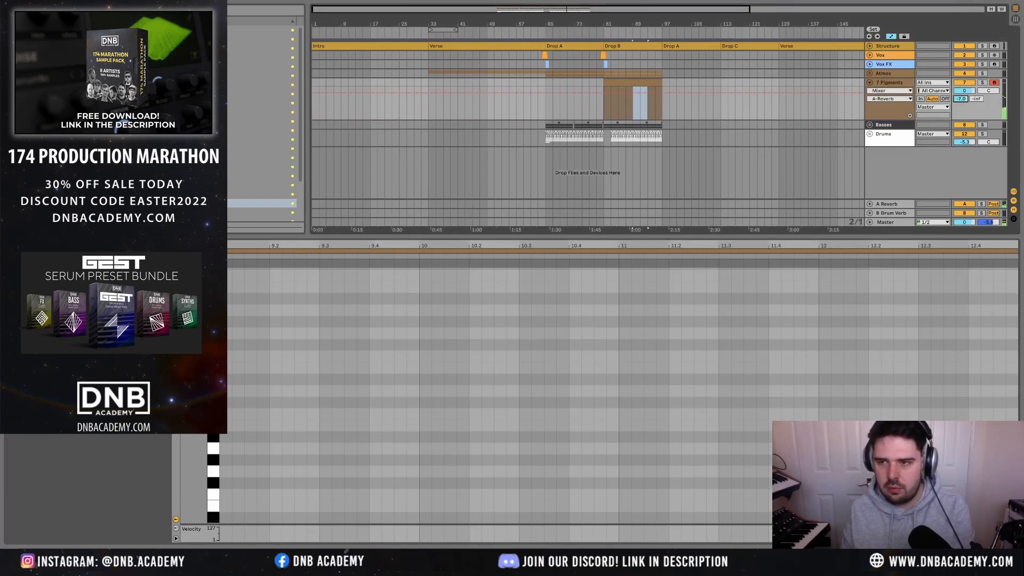
- Insert Pro-Q 3 after Pigments and add a low cut at about 233 Hz with an 18 dB/oct slope
{"action": "mouse_move", "coordinate": [364, 575]}
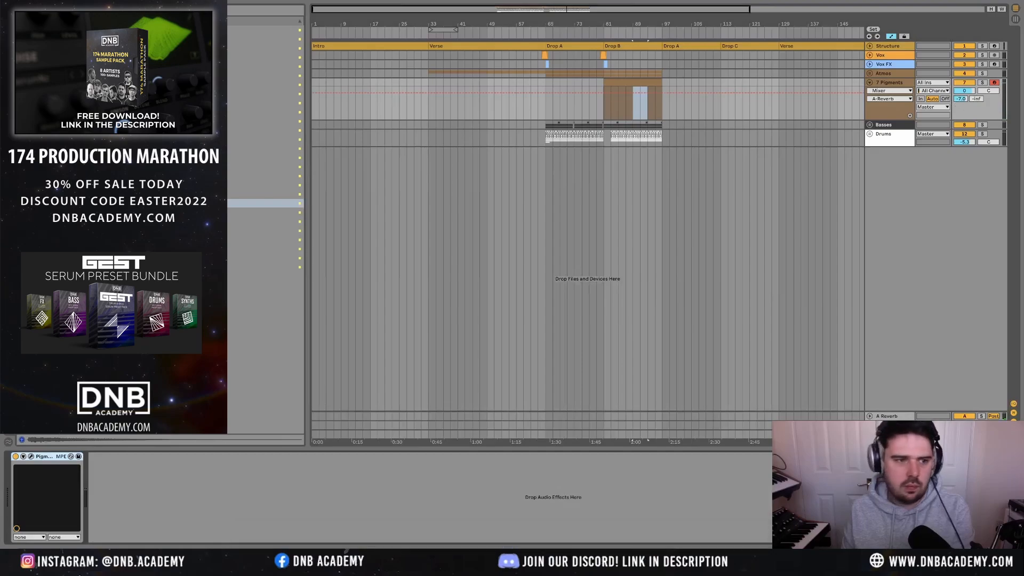
{"action": "left_click", "coordinate": [32, 31]}
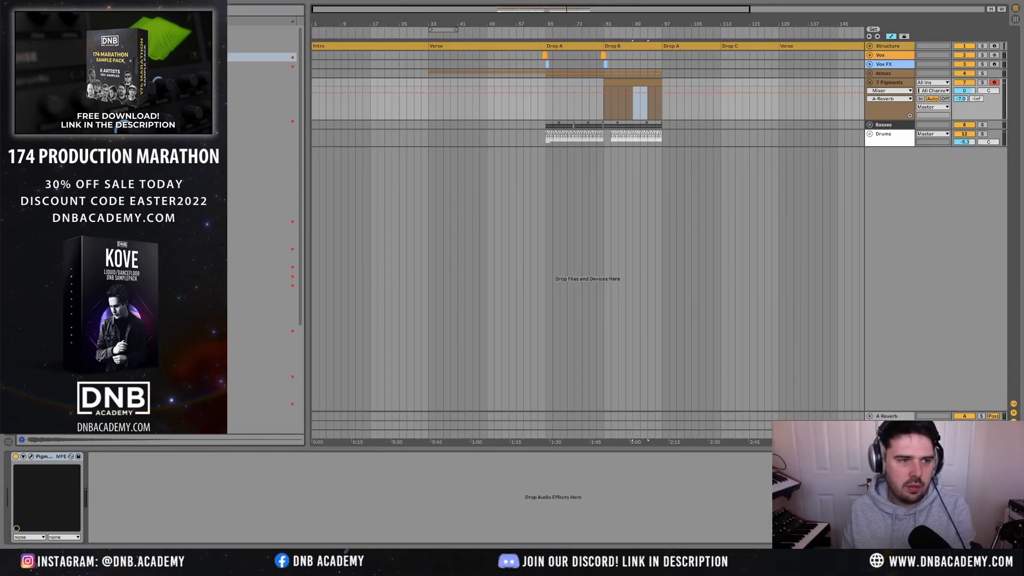
{"action": "scroll", "coordinate": [261, 213], "scroll_direction": "down", "scroll_amount": 5}
{"action": "left_click", "coordinate": [160, 244]}
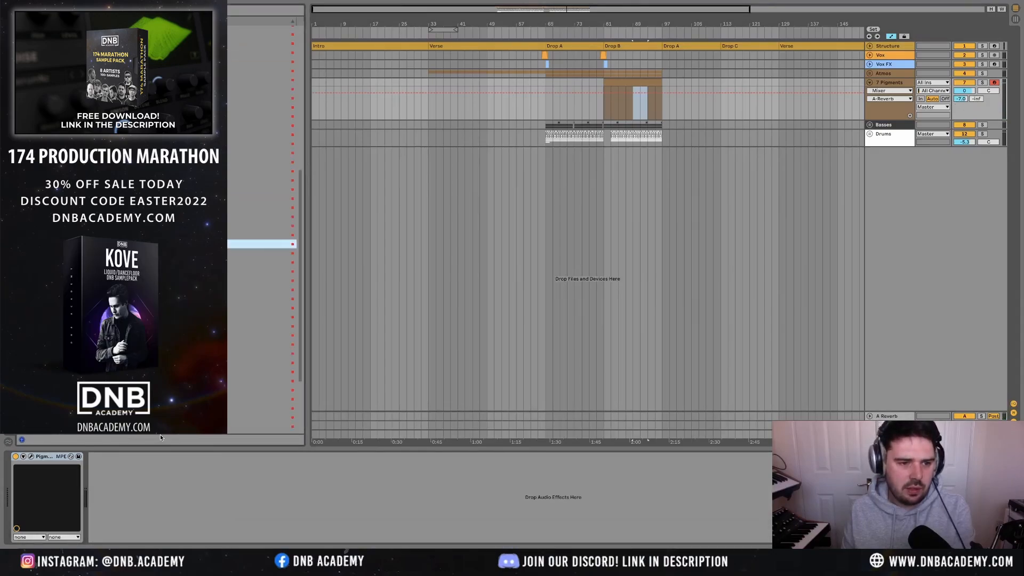
{"action": "key", "text": "Return"}
{"action": "left_click", "coordinate": [282, 258]}
{"action": "left_click_drag", "start_coordinate": [283, 258], "coordinate": [404, 257]}
{"action": "scroll", "coordinate": [403, 257], "scroll_direction": "up", "scroll_amount": 1}
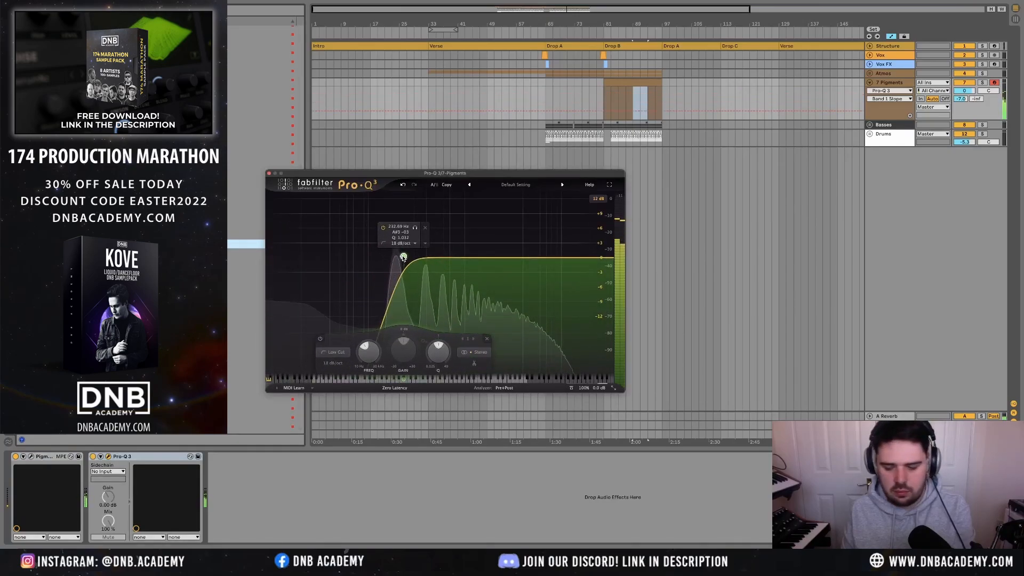
{"action": "left_click", "coordinate": [269, 174]}
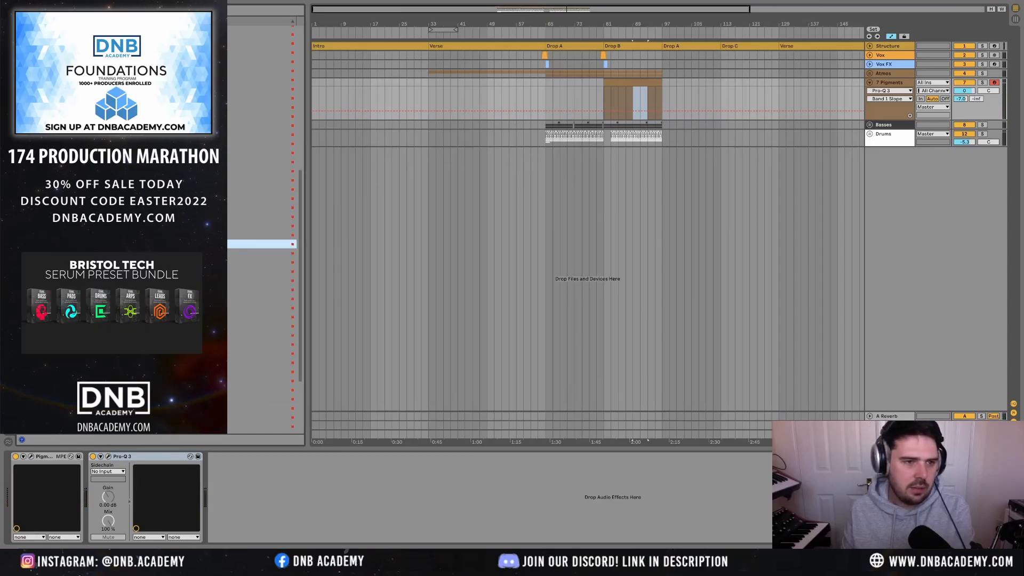
- Insert H-Delay after Pro-Q 3, set its delay time to 1/4 D and adjust its dry/wet mix and analog amount
{"action": "left_click_drag", "start_coordinate": [261, 107], "coordinate": [298, 475]}
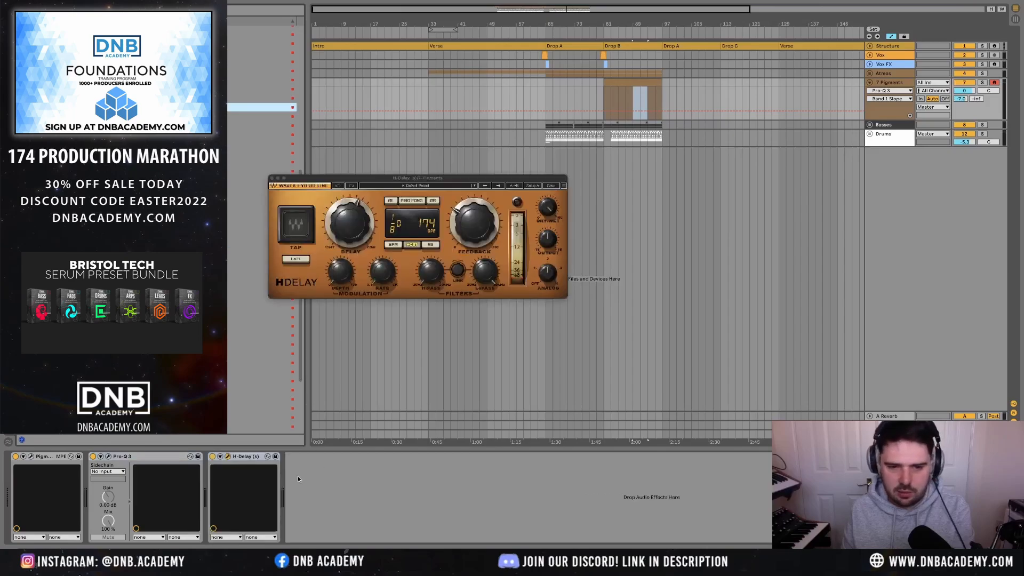
{"action": "left_click", "coordinate": [553, 204]}
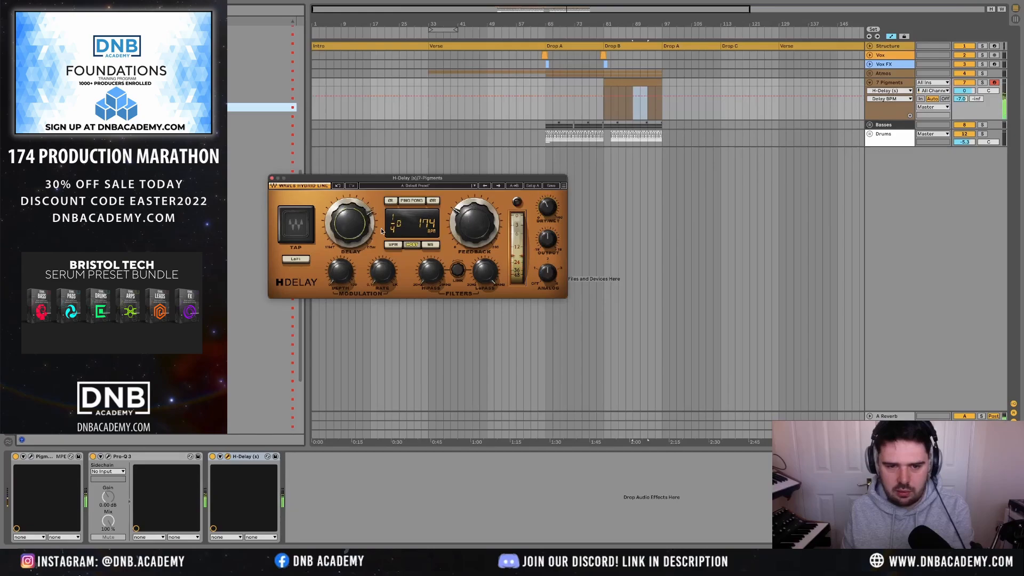
{"action": "left_click", "coordinate": [548, 273]}
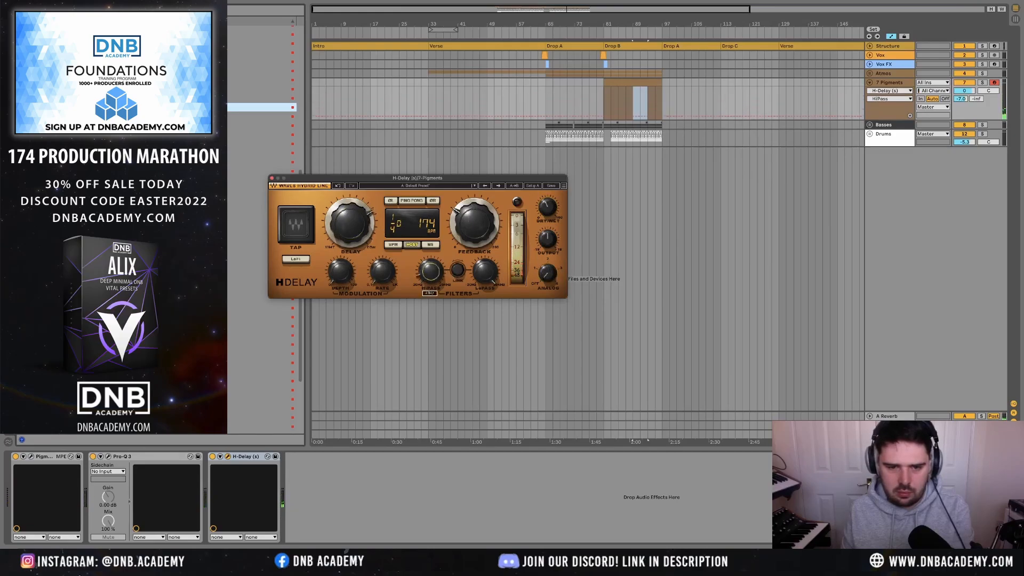
- Shape the H-Delay repeats by adjusting the feedback and the HiPass and LoPass filters
{"action": "left_click", "coordinate": [474, 222]}
{"action": "left_click", "coordinate": [486, 275]}
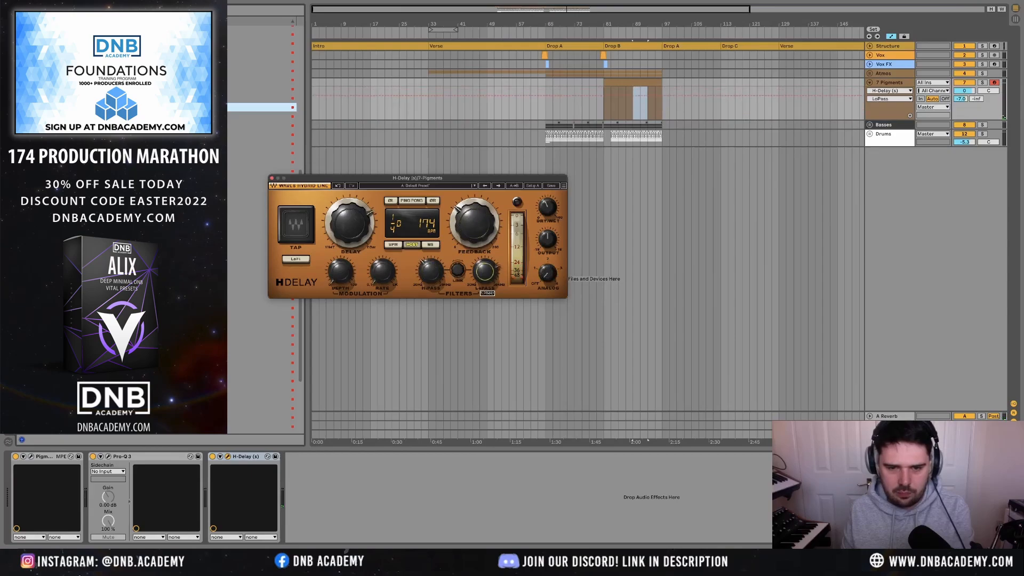
{"action": "left_click_drag", "start_coordinate": [474, 220], "coordinate": [474, 216]}
{"action": "left_click_drag", "start_coordinate": [488, 277], "coordinate": [487, 272]}
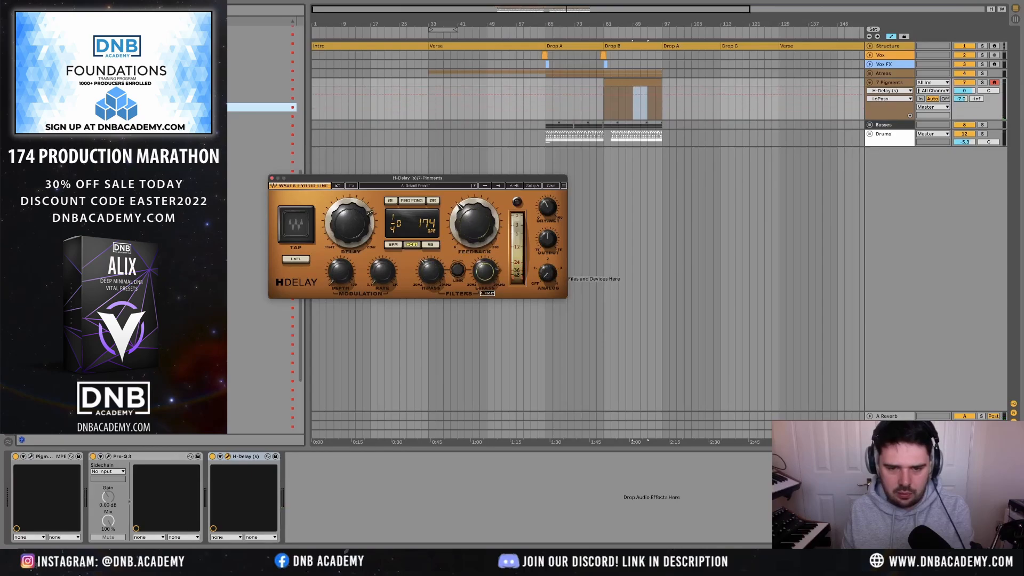
{"action": "left_click", "coordinate": [432, 284]}
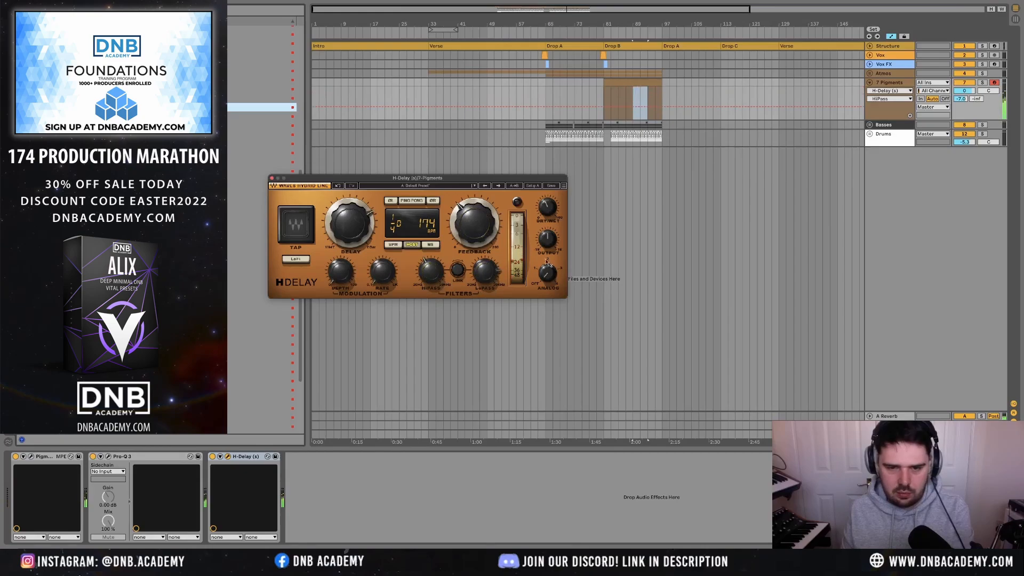
- Adjust the H-Delay dry/wet mix and close the plug-in window
{"action": "left_click", "coordinate": [546, 202]}
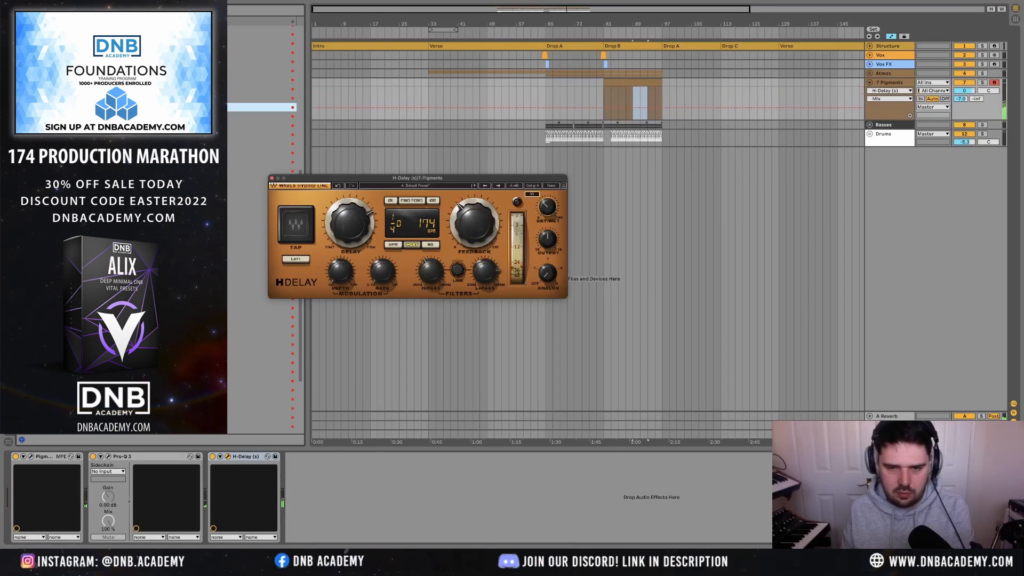
{"action": "left_click", "coordinate": [272, 178]}
- Open the Pigments clip under Drop B, change the note grid and place a one-and-a-half-beat G2 note at 1.4
{"action": "double_click", "coordinate": [633, 84]}
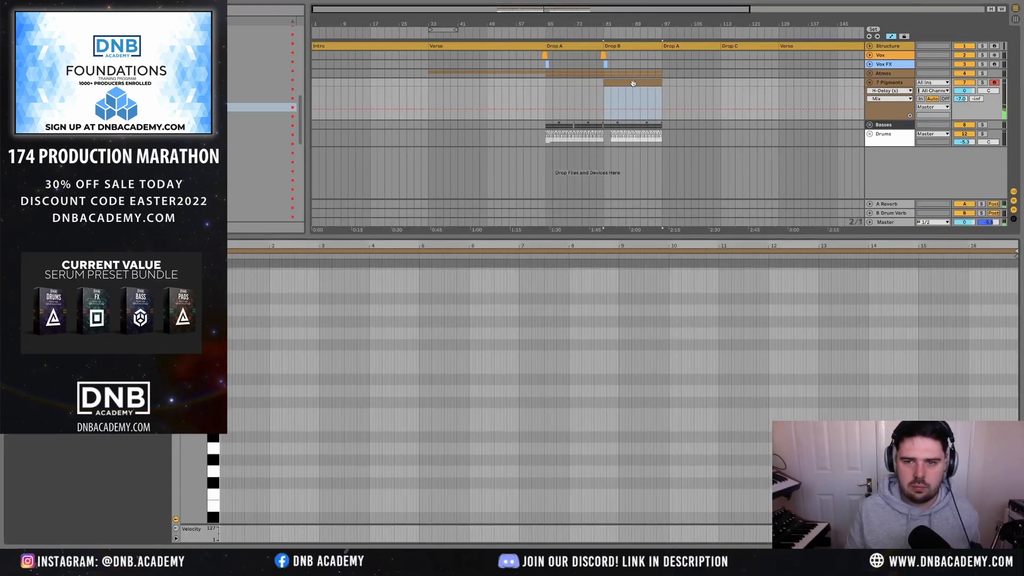
{"action": "right_click", "coordinate": [287, 373]}
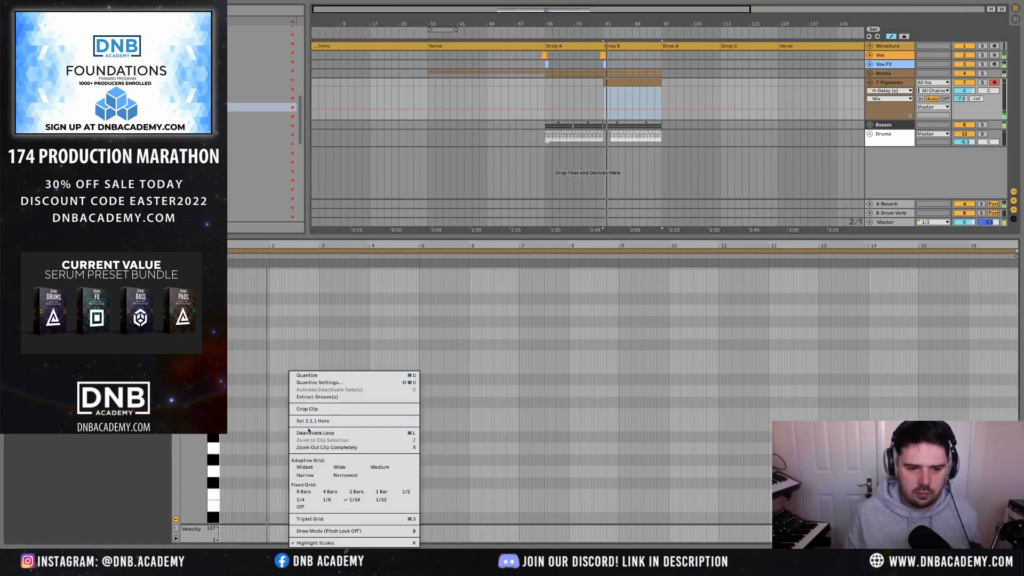
{"action": "left_click", "coordinate": [317, 478]}
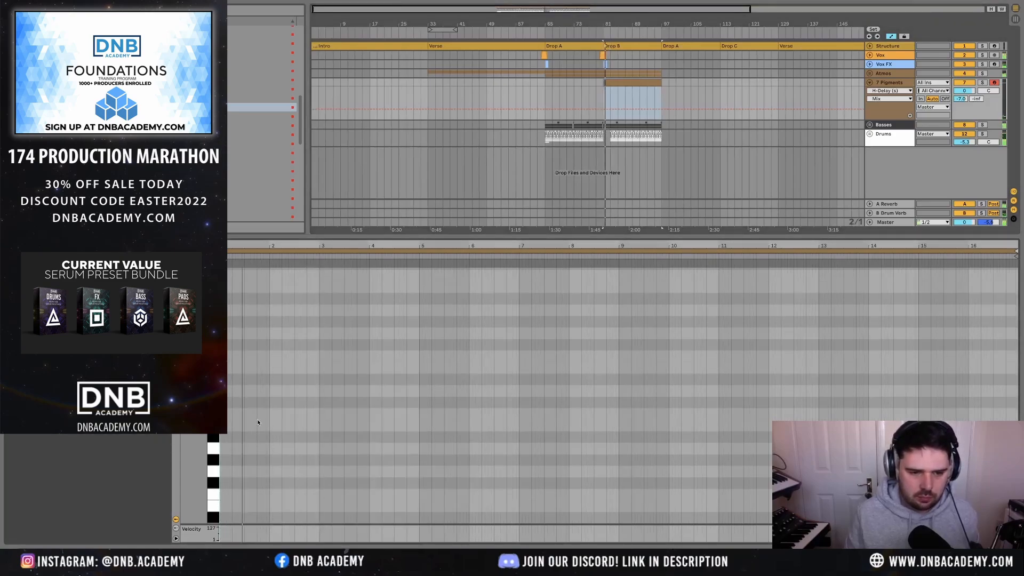
{"action": "key", "text": "plus"}
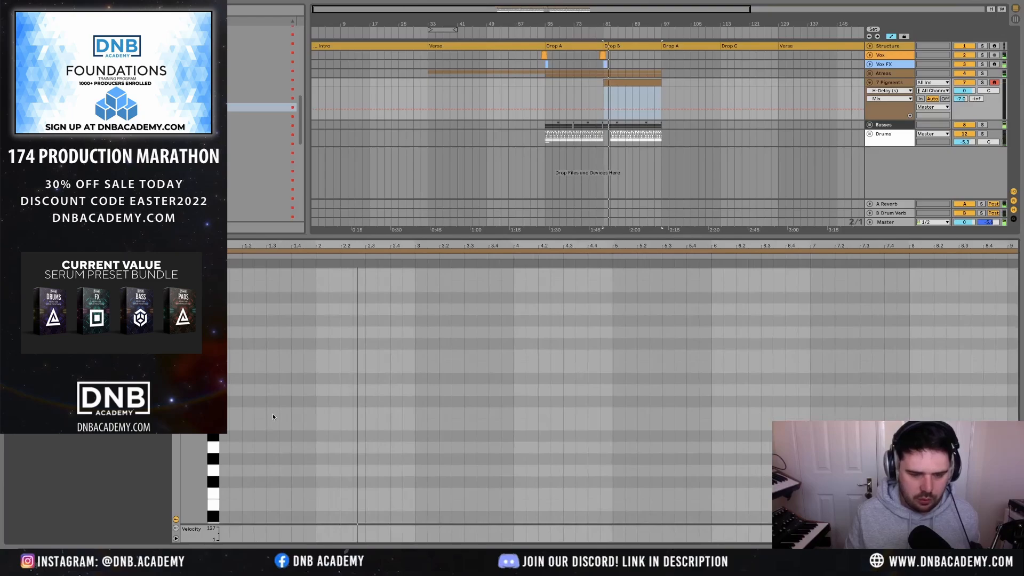
{"action": "double_click", "coordinate": [272, 470]}
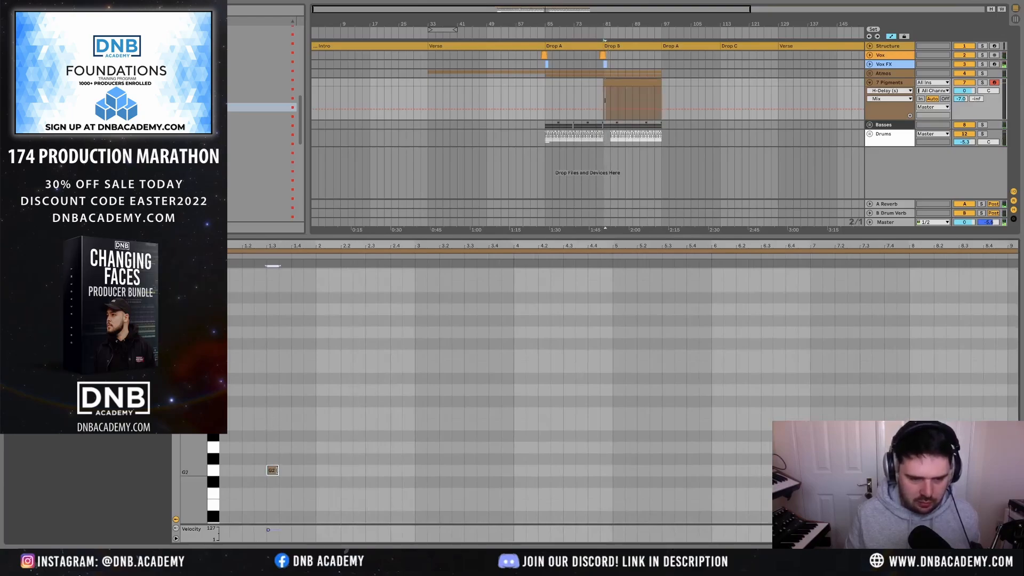
{"action": "left_click_drag", "start_coordinate": [277, 470], "coordinate": [308, 471]}
{"action": "key", "text": "space"}
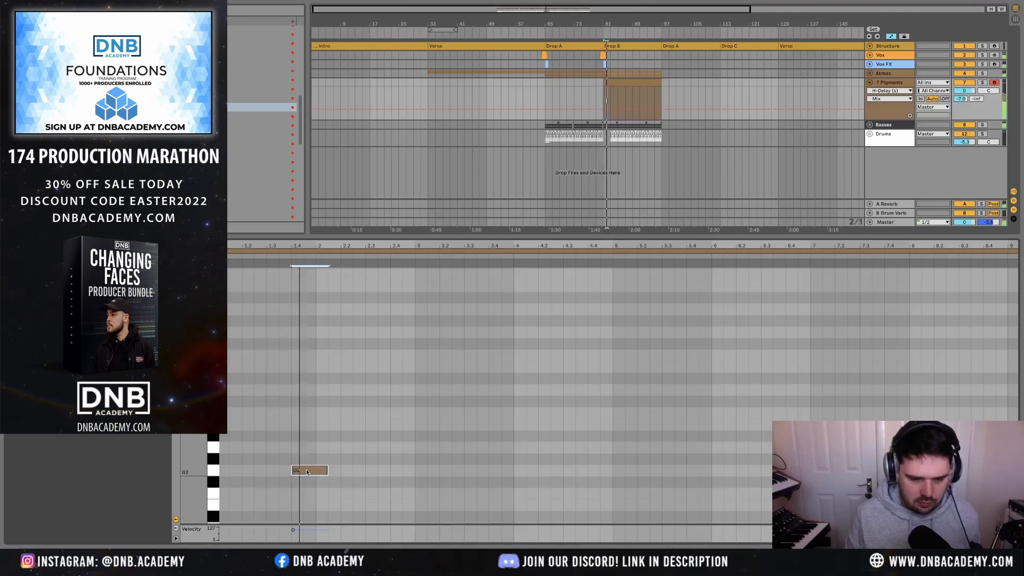
{"action": "key", "text": "space"}
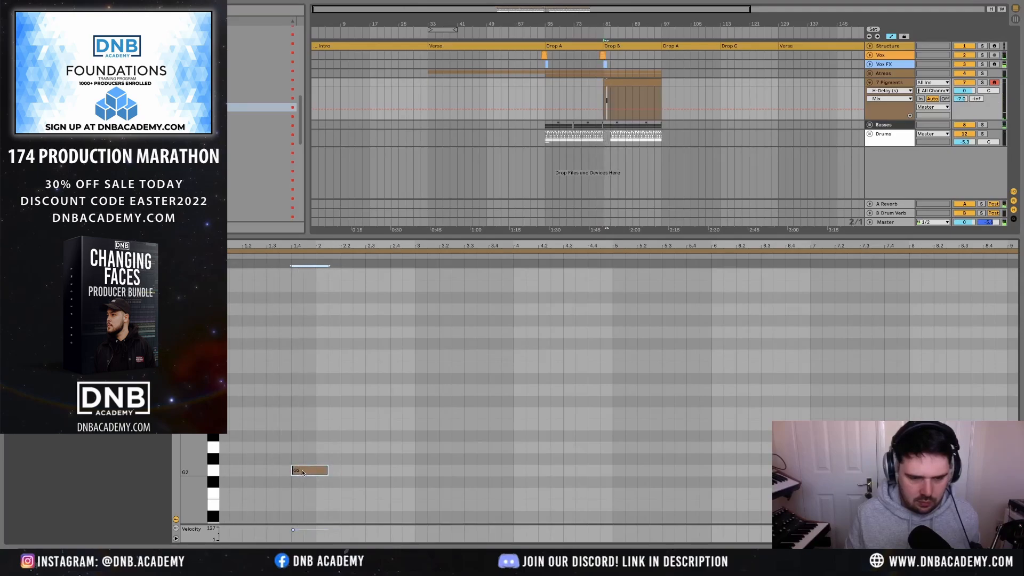
- Build a four-note phrase from copies of the G2 note, adding D3, G2 and D#3, and play it back
{"action": "left_click_drag", "start_coordinate": [302, 472], "coordinate": [409, 380]}
{"action": "key", "text": "ctrl+d"}
{"action": "key", "text": "ctrl+d"}
{"action": "key", "text": "space"}
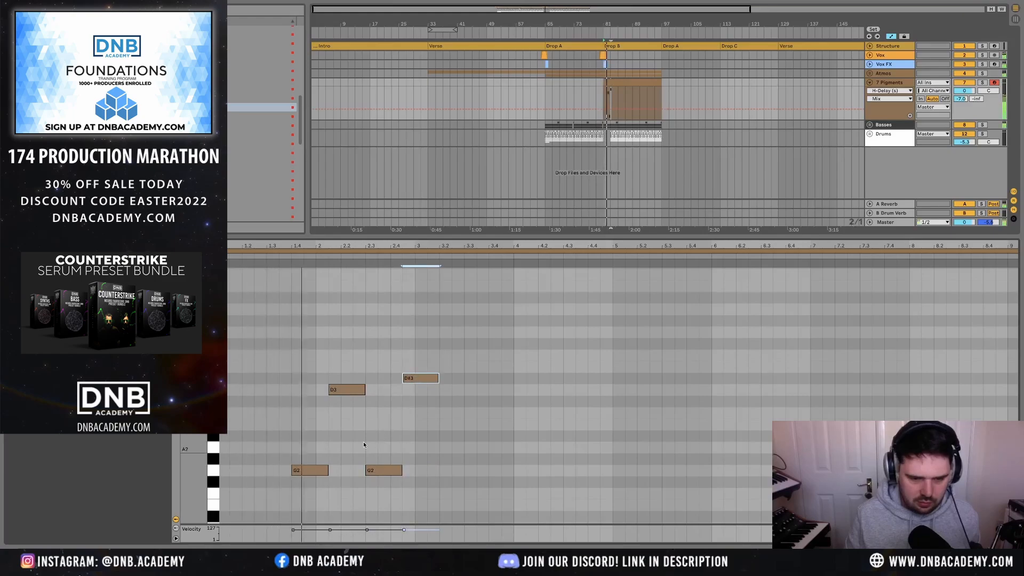
- Rework the phrase's rhythm and pitches, with D#3 at bar 2, G2 at 2.3 and D3 at 2.4, while auditioning it
{"action": "left_click_drag", "start_coordinate": [347, 390], "coordinate": [335, 390]}
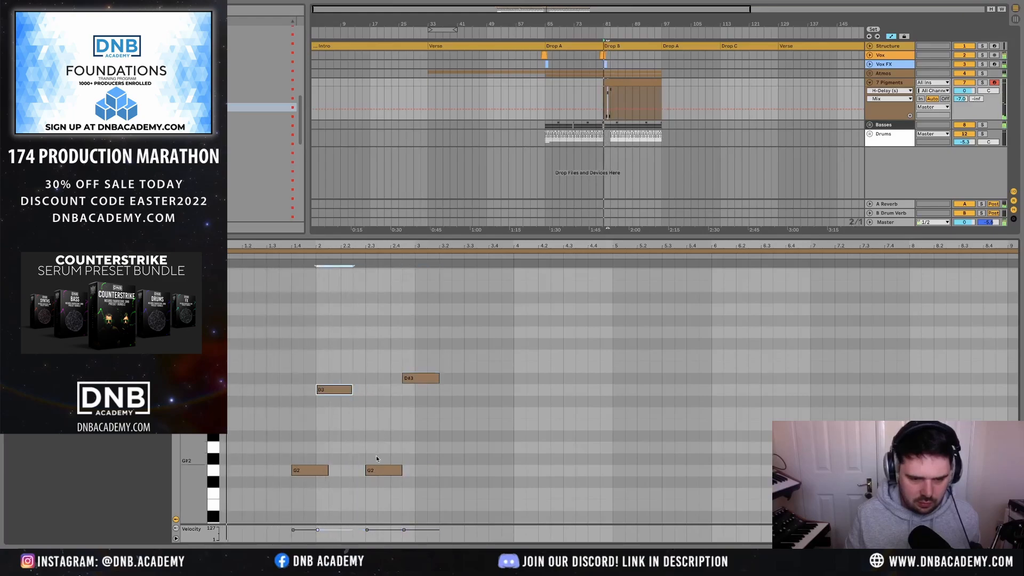
{"action": "left_click_drag", "start_coordinate": [382, 470], "coordinate": [369, 470]}
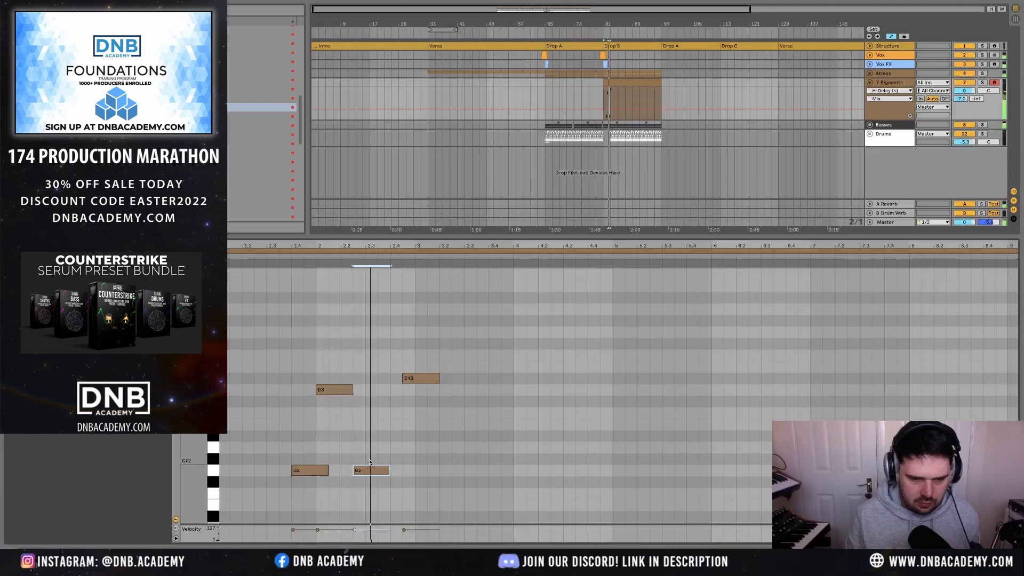
{"action": "left_click_drag", "start_coordinate": [335, 390], "coordinate": [334, 378]}
{"action": "left_click_drag", "start_coordinate": [428, 383], "coordinate": [398, 395]}
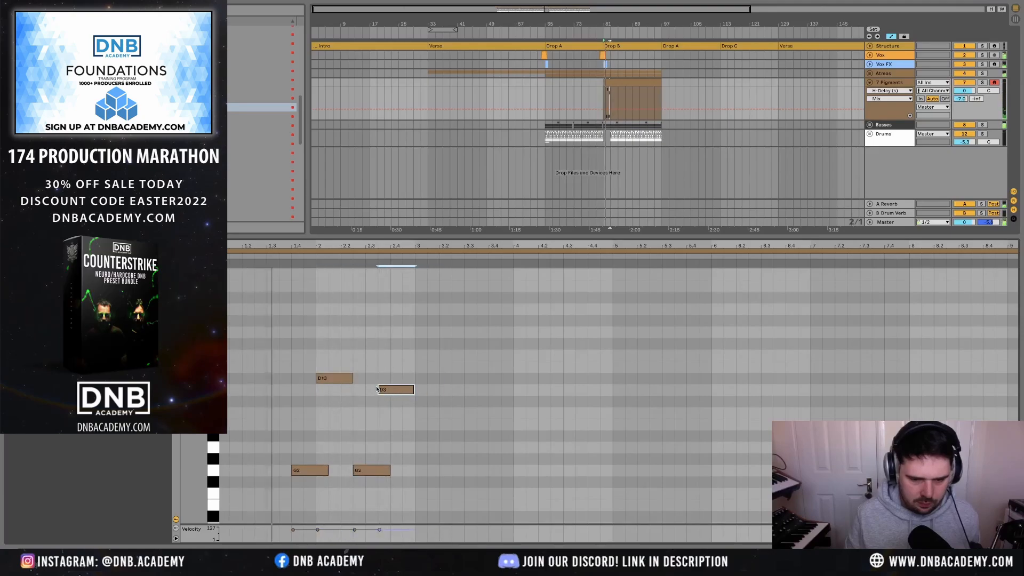
{"action": "left_click_drag", "start_coordinate": [374, 471], "coordinate": [362, 471]}
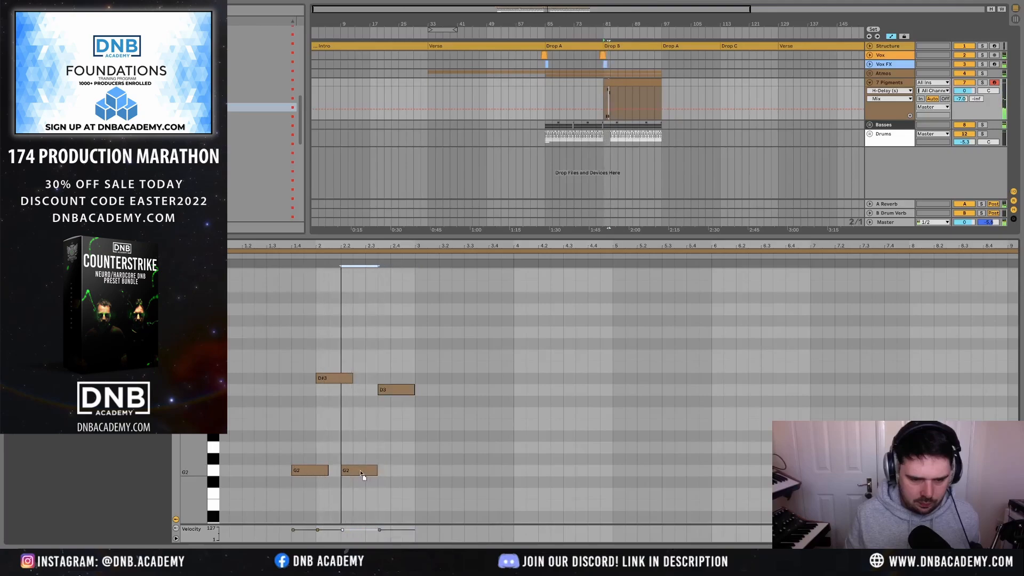
{"action": "left_click_drag", "start_coordinate": [398, 390], "coordinate": [411, 390]}
{"action": "left_click_drag", "start_coordinate": [358, 469], "coordinate": [384, 469]}
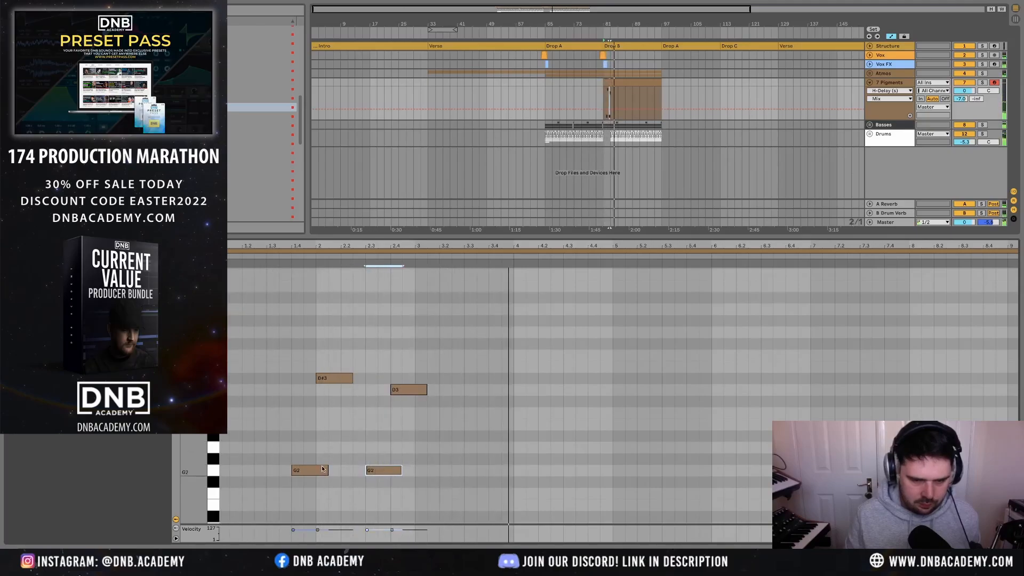
{"action": "mouse_move", "coordinate": [322, 469]}
{"action": "left_mouse_down"}
{"action": "mouse_move", "coordinate": [297, 469]}
{"action": "mouse_move", "coordinate": [316, 478]}
{"action": "left_mouse_up"}
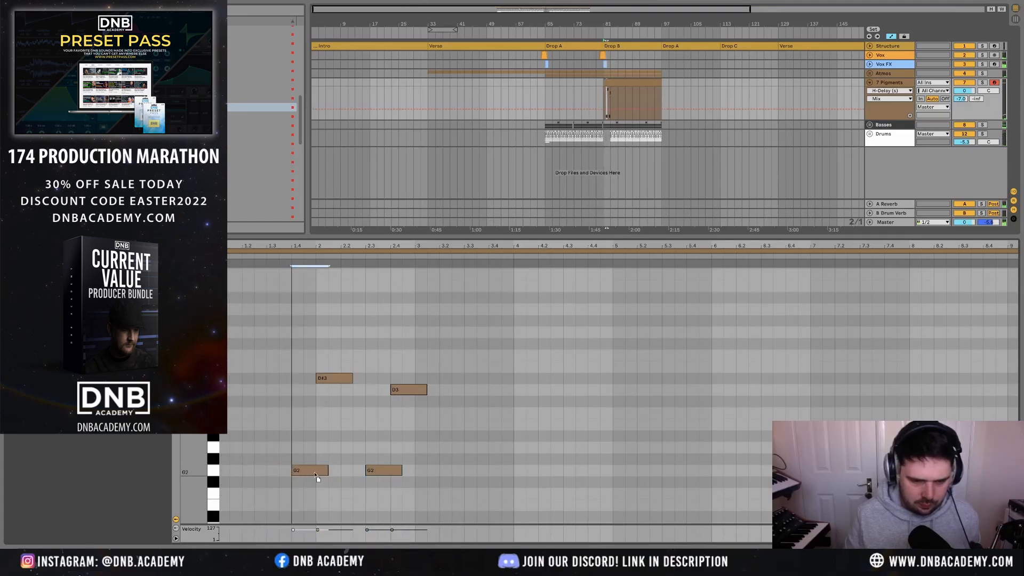
{"action": "key", "text": "space"}
- Split the Pigments clip after its first four bars and duplicate that section three times to fill Drop B
{"action": "scroll", "coordinate": [343, 439], "scroll_direction": "down", "scroll_amount": 3}
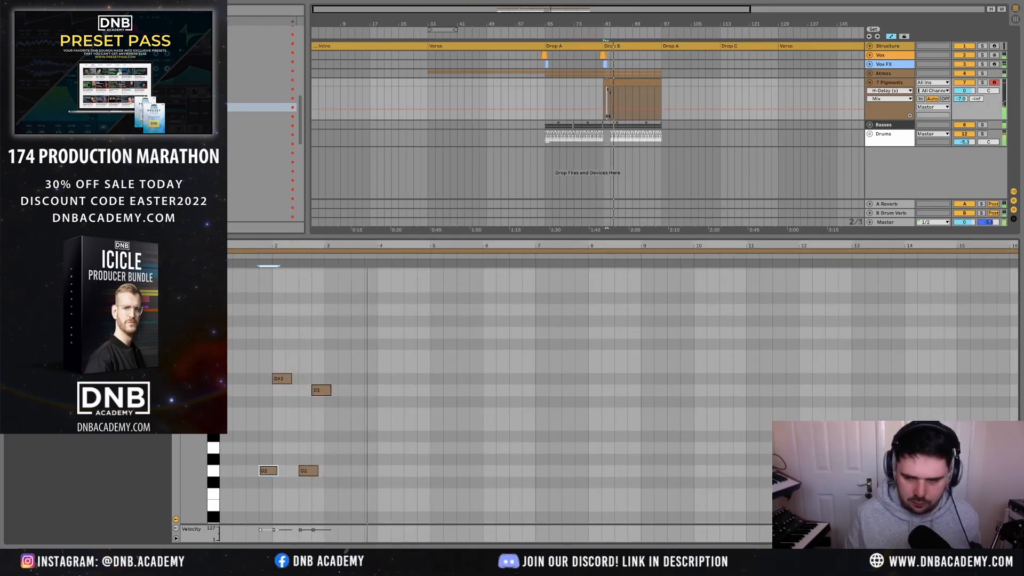
{"action": "key", "text": "shift+Tab"}
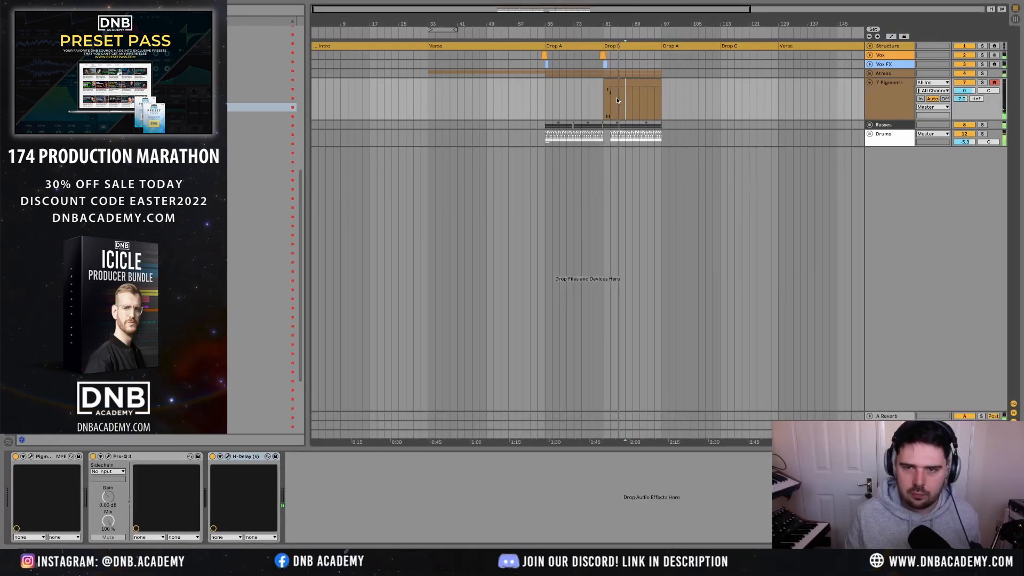
{"action": "left_click", "coordinate": [618, 100]}
{"action": "left_click", "coordinate": [610, 82]}
{"action": "left_click", "coordinate": [618, 102]}
{"action": "key", "text": "ctrl+e"}
{"action": "left_click", "coordinate": [608, 82]}
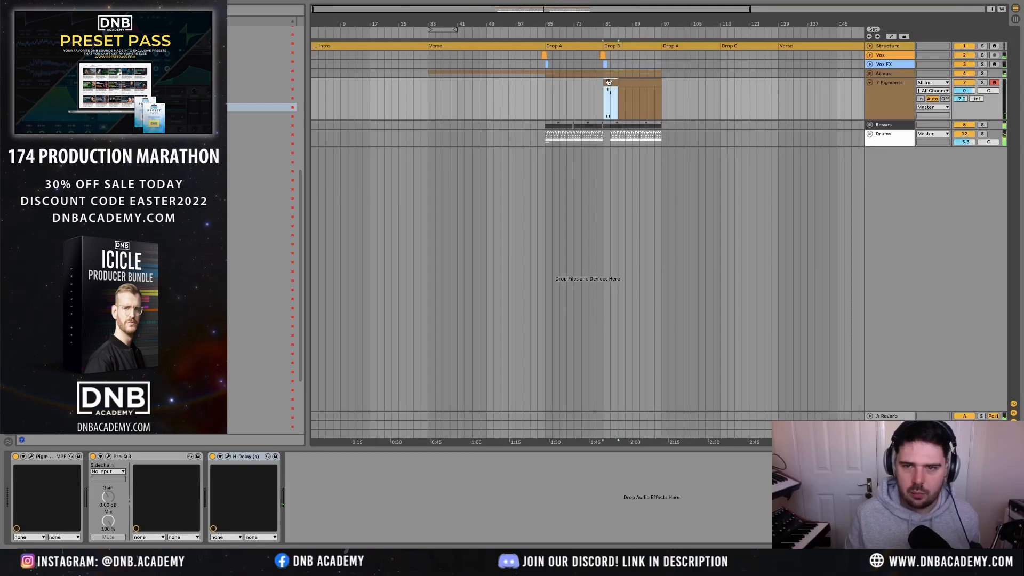
{"action": "key", "text": "ctrl+d"}
{"action": "key", "text": "ctrl+d"}
{"action": "key", "text": "ctrl+d"}
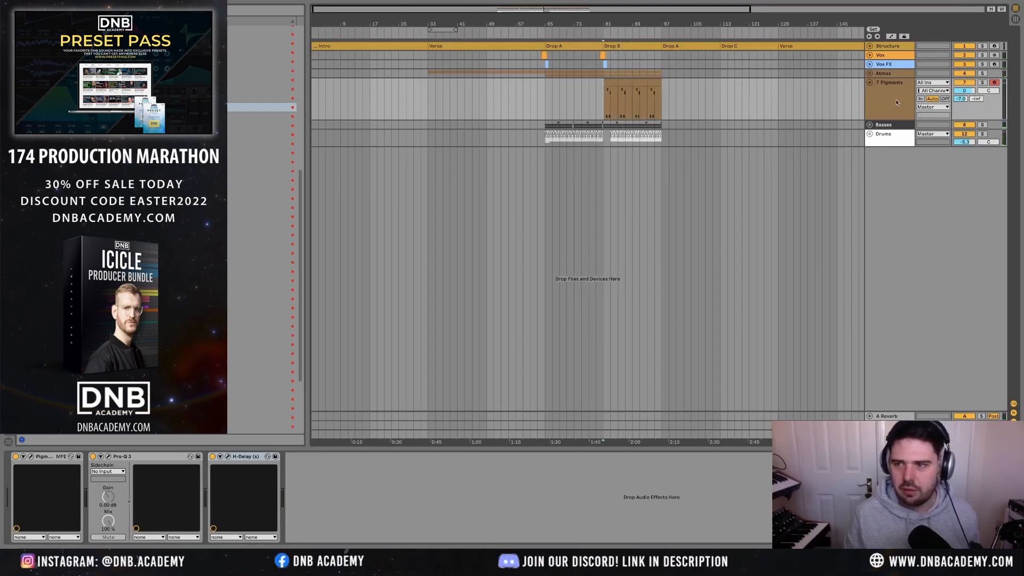
- Reopen Pigments and raise the cutoffs of Filter 1 and the FX B Multi Filter
{"action": "left_click", "coordinate": [896, 102]}
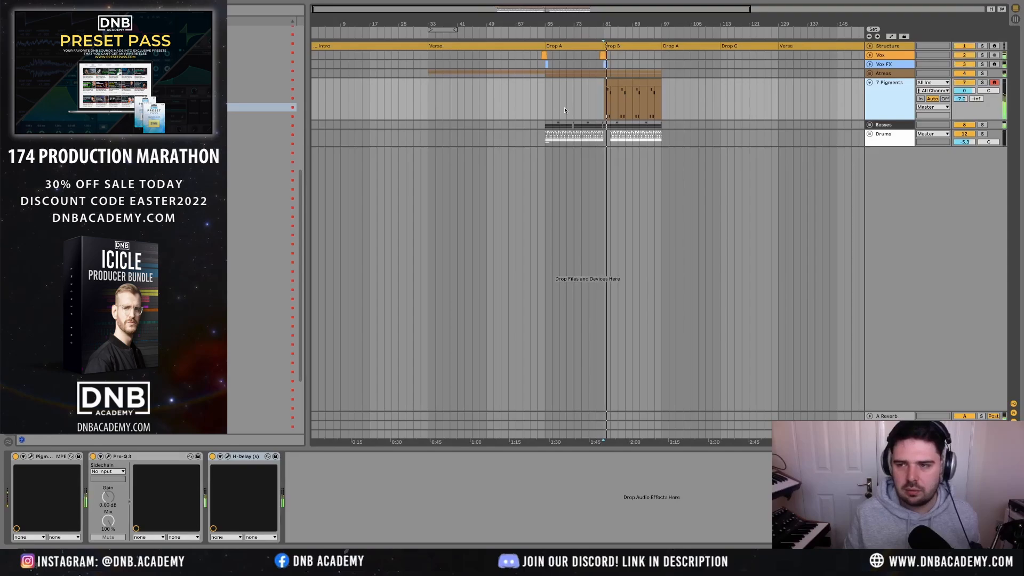
{"action": "left_click", "coordinate": [31, 457]}
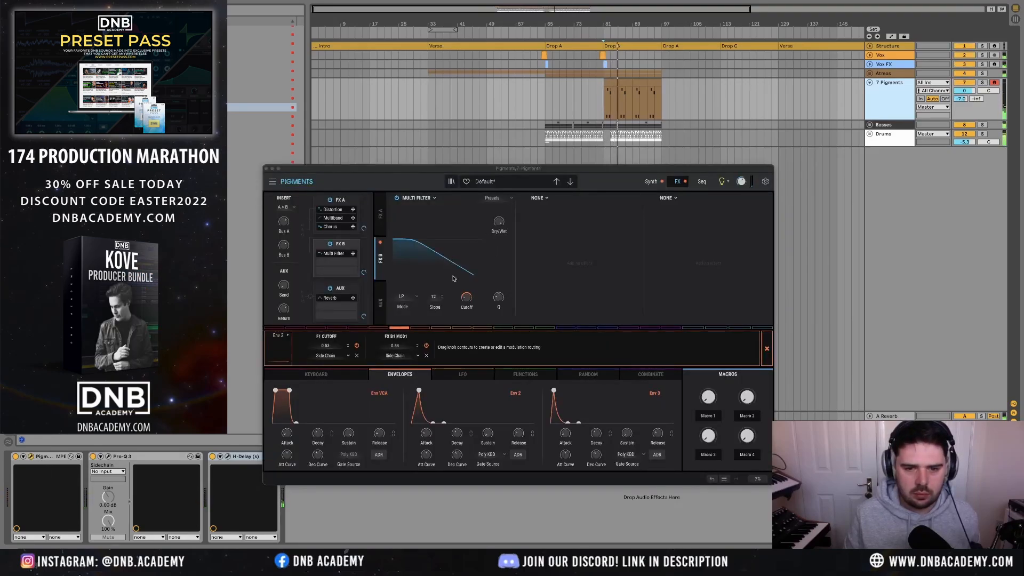
{"action": "left_click", "coordinate": [651, 182]}
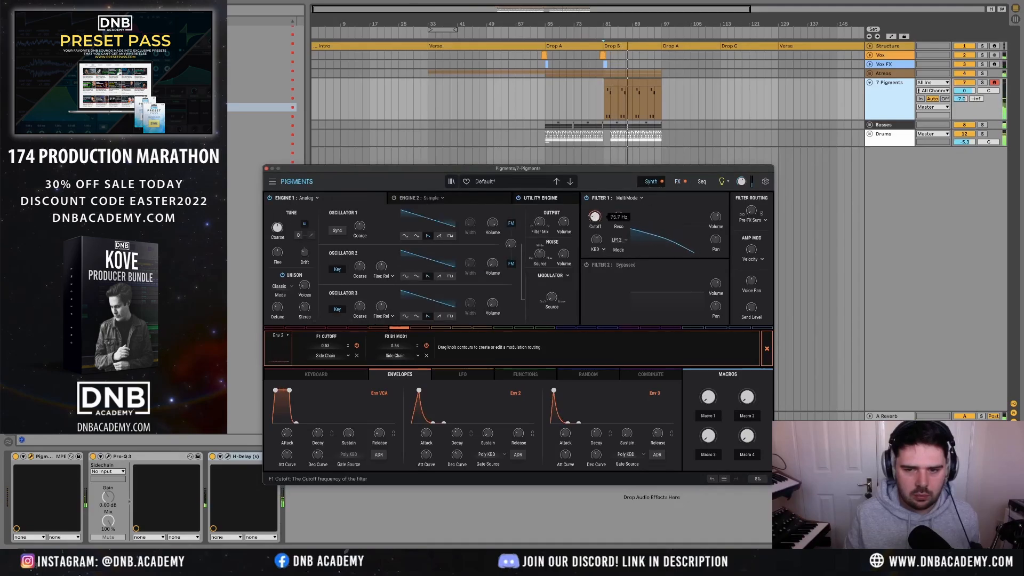
{"action": "left_click_drag", "start_coordinate": [595, 218], "coordinate": [595, 205]}
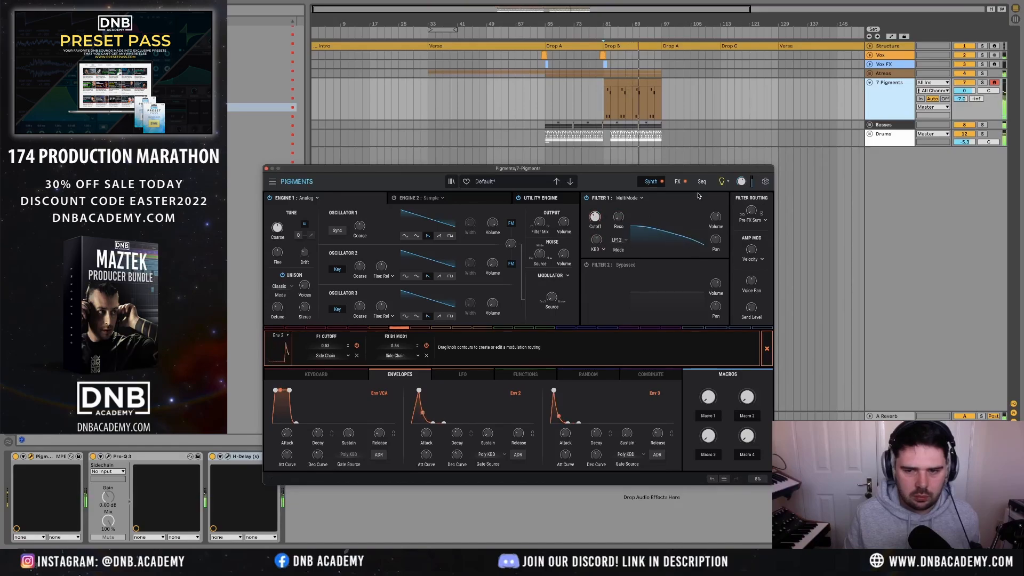
{"action": "left_click", "coordinate": [678, 182]}
{"action": "left_click_drag", "start_coordinate": [467, 298], "coordinate": [466, 285]}
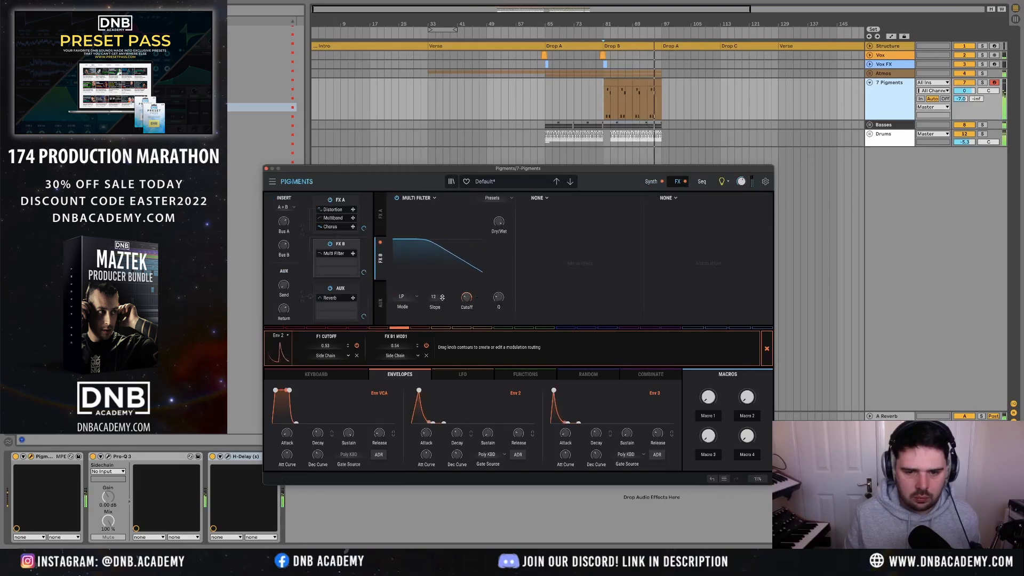
- Modulate the FX B Multi Filter cutoff with LFO 1 by about 0.15, slow the LFO rate and close Pigments
{"action": "left_click", "coordinate": [471, 372]}
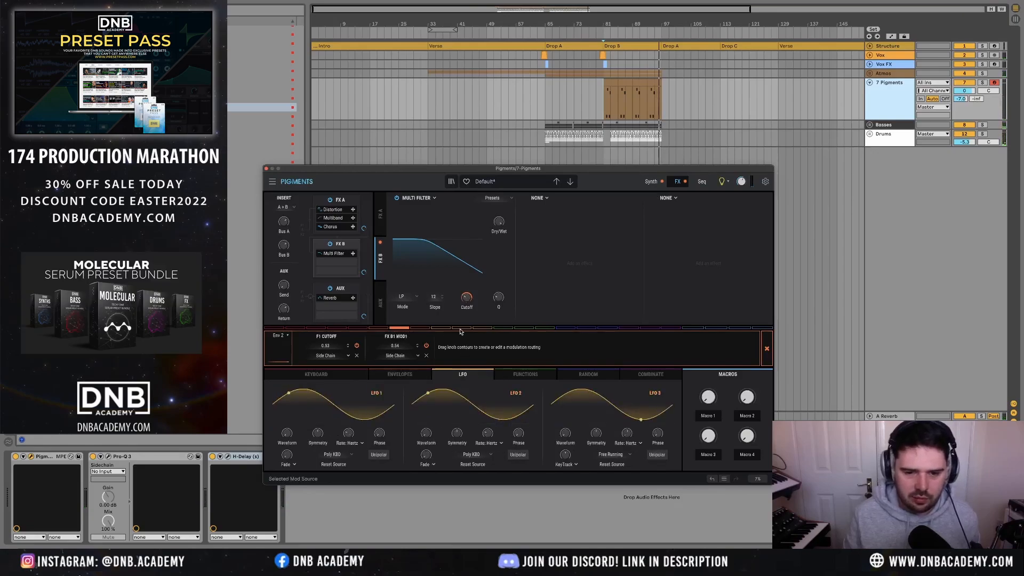
{"action": "left_click", "coordinate": [441, 328]}
{"action": "left_click_drag", "start_coordinate": [469, 293], "coordinate": [469, 291]}
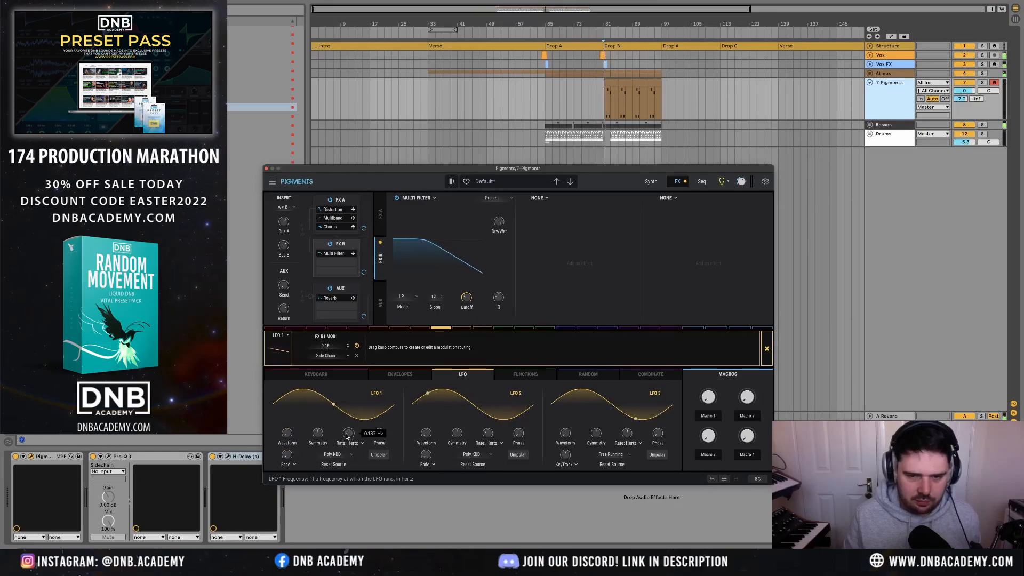
{"action": "left_click_drag", "start_coordinate": [348, 435], "coordinate": [348, 445]}
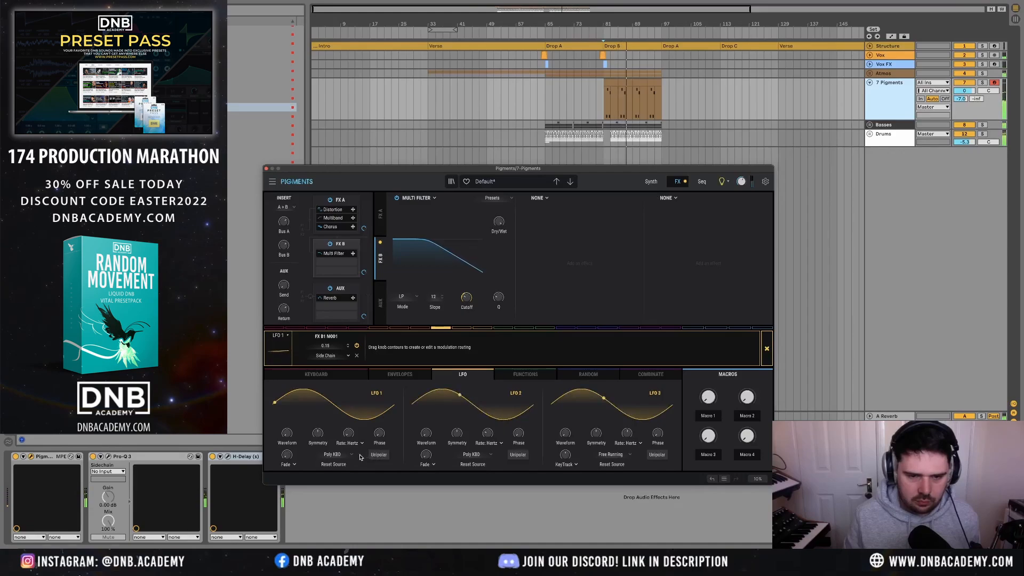
{"action": "left_click", "coordinate": [267, 169]}
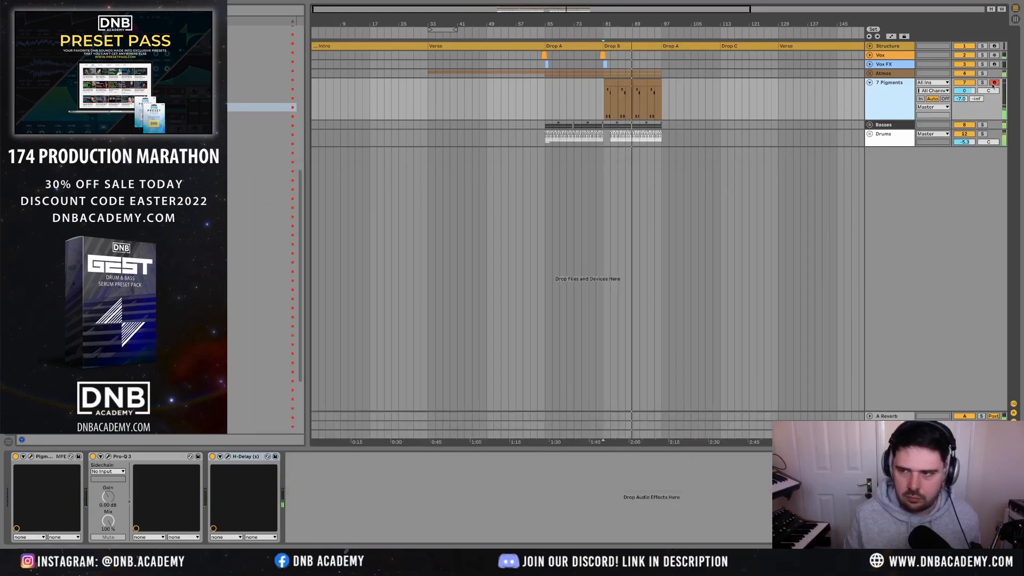
- Set the Pigments track's A Reverb send to -3.7 dB and its volume to -4.1 dB during playback
{"action": "left_click", "coordinate": [894, 100]}
{"action": "key", "text": "space"}
{"action": "key", "text": "space"}
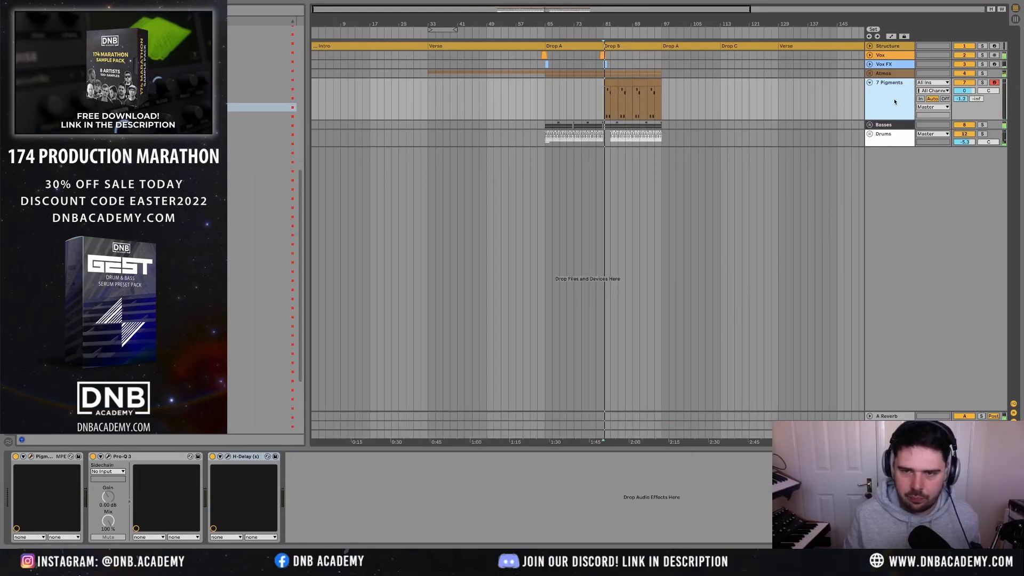
{"action": "left_click", "coordinate": [965, 99]}
{"action": "left_click_drag", "start_coordinate": [961, 99], "coordinate": [966, 102]}
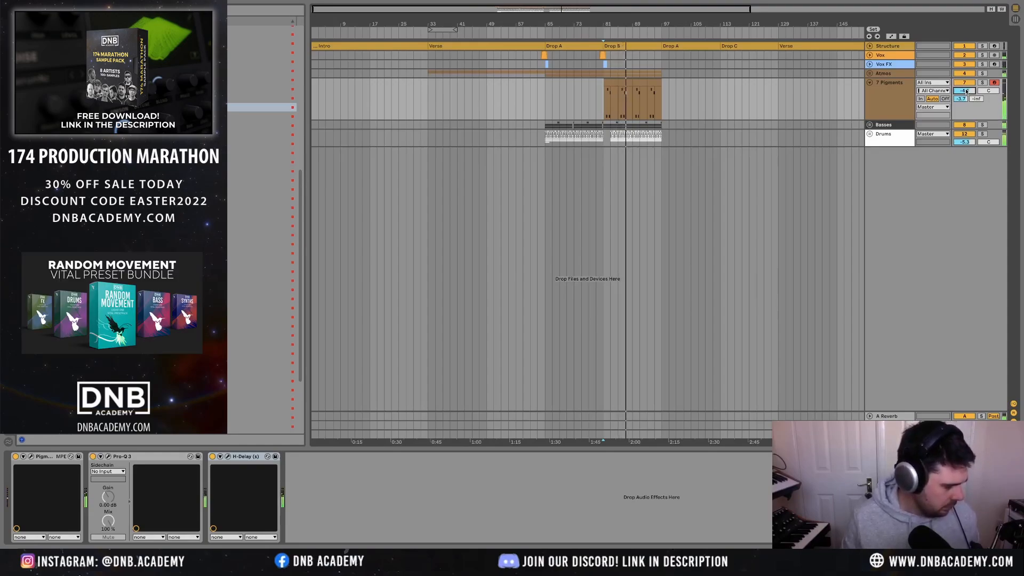
- Rename the Pigments track as Lead Pluck and insert a new MIDI track below it
{"action": "left_click", "coordinate": [619, 90]}
{"action": "left_click", "coordinate": [610, 82]}
{"action": "key", "text": "w"}
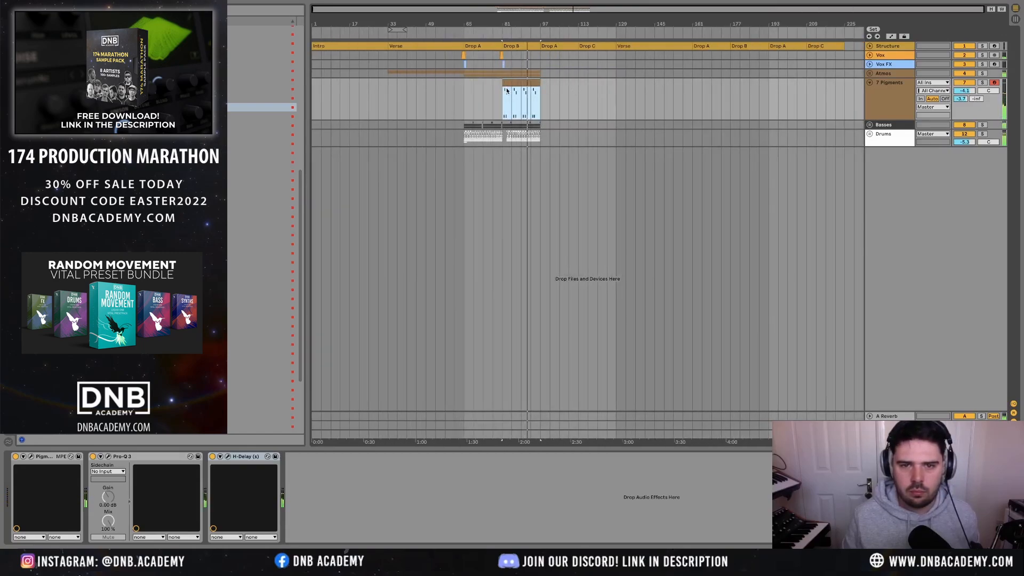
{"action": "left_click", "coordinate": [894, 105]}
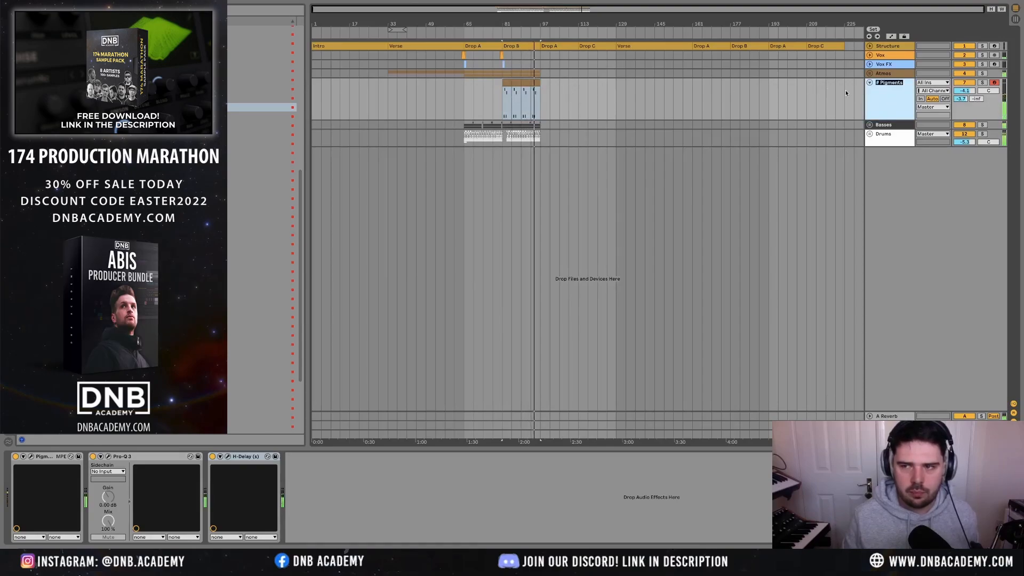
{"action": "type", "text": "Lead"}
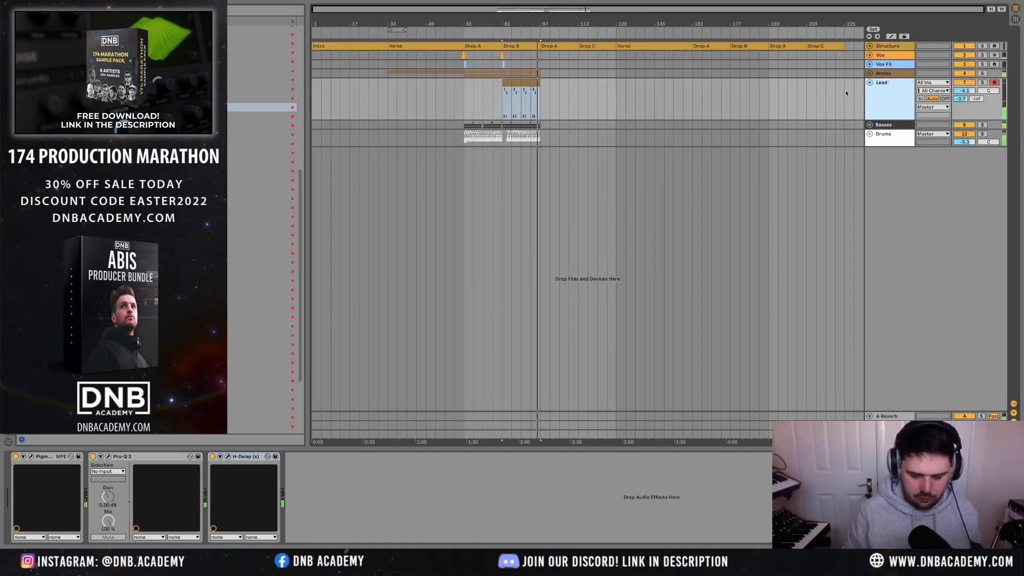
{"action": "type", "text": " Pluck"}
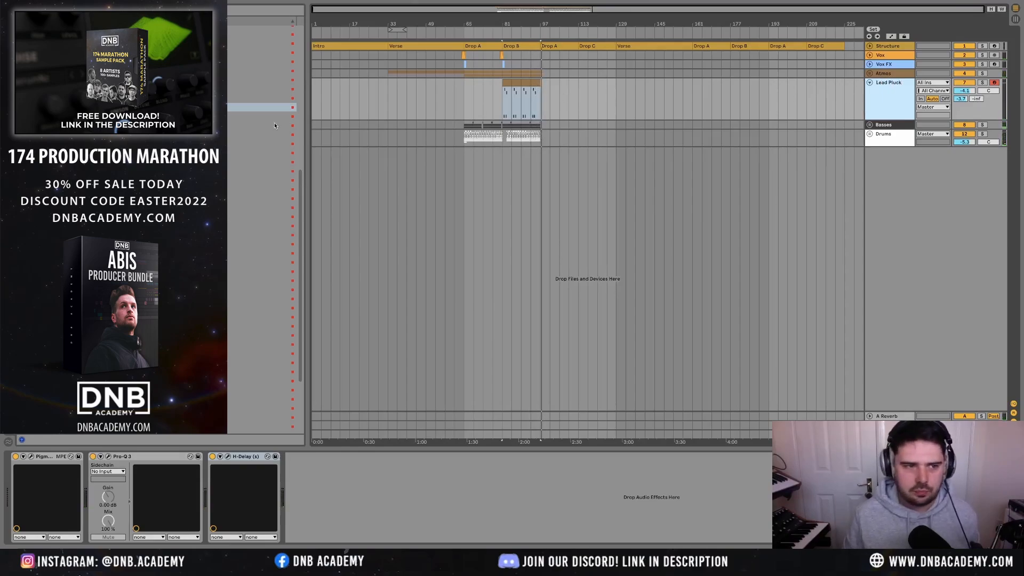
{"action": "key", "text": "ctrl+shift+t"}
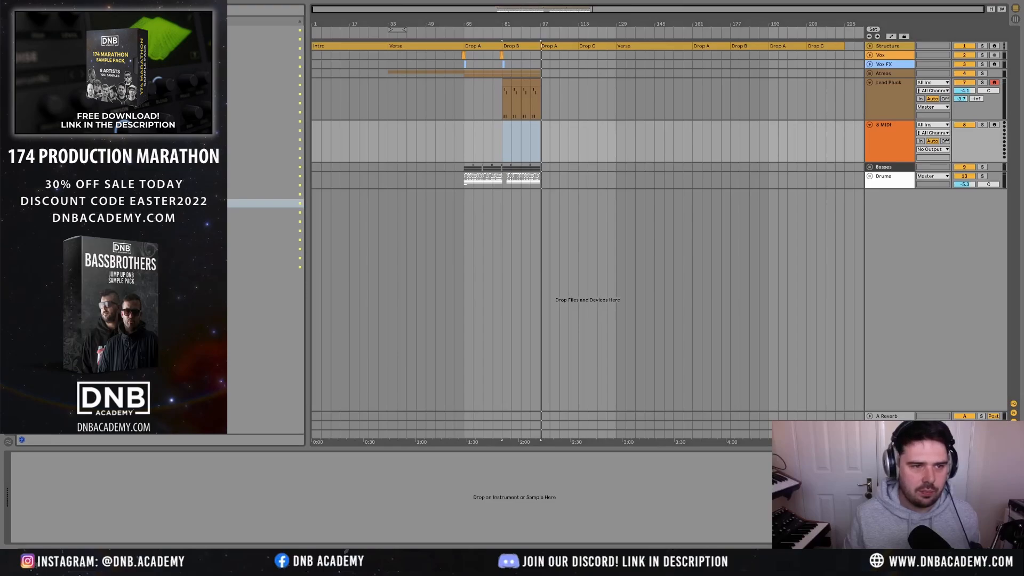
- Load the Tech Chord Stab preset onto the new MIDI track below Lead Pluck and look through its devices
{"action": "left_click", "coordinate": [214, 84]}
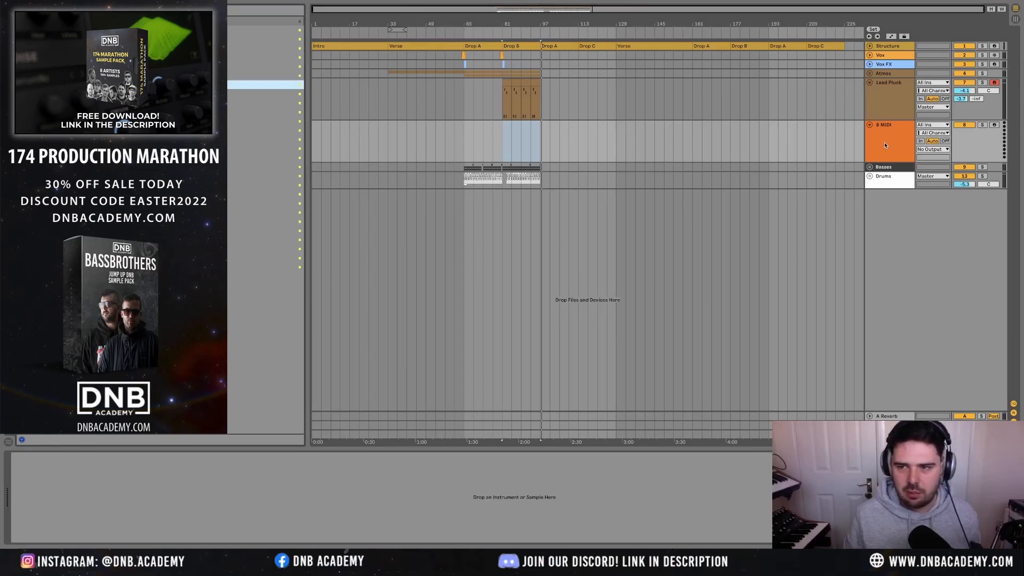
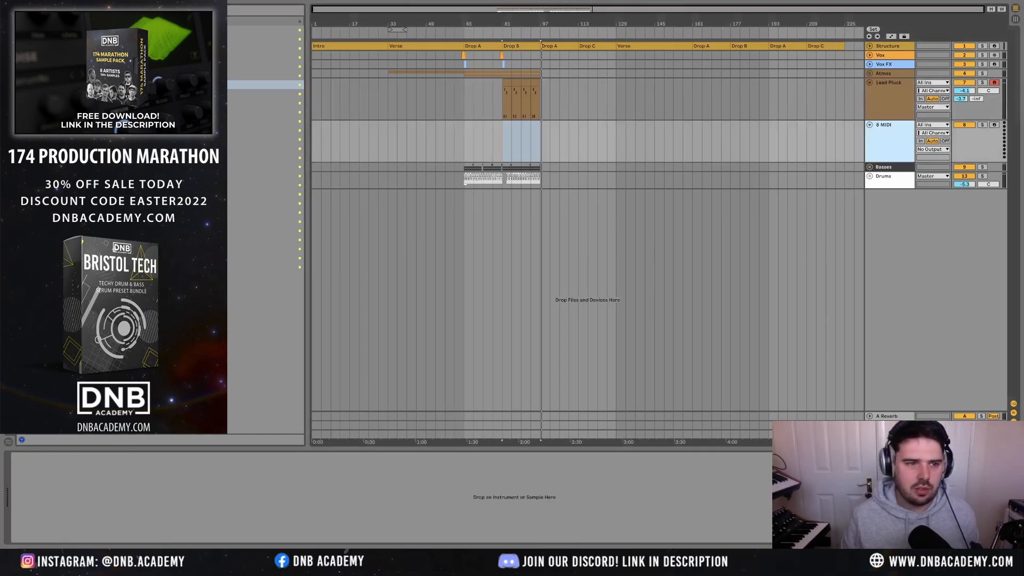
{"action": "left_click", "coordinate": [134, 469]}
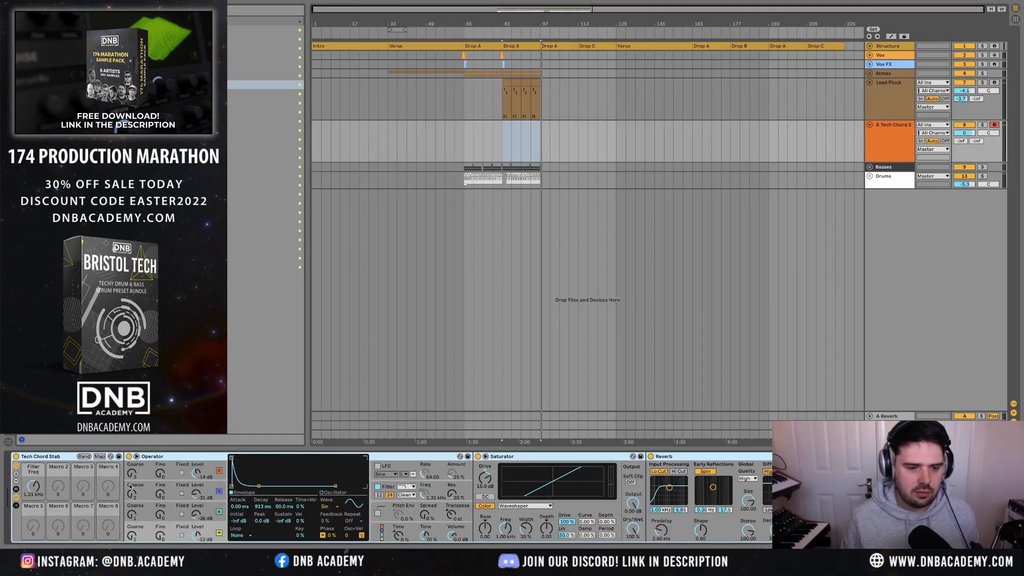
{"action": "scroll", "coordinate": [592, 486], "scroll_direction": "right", "scroll_amount": 5}
{"action": "scroll", "coordinate": [589, 486], "scroll_direction": "left", "scroll_amount": 5}
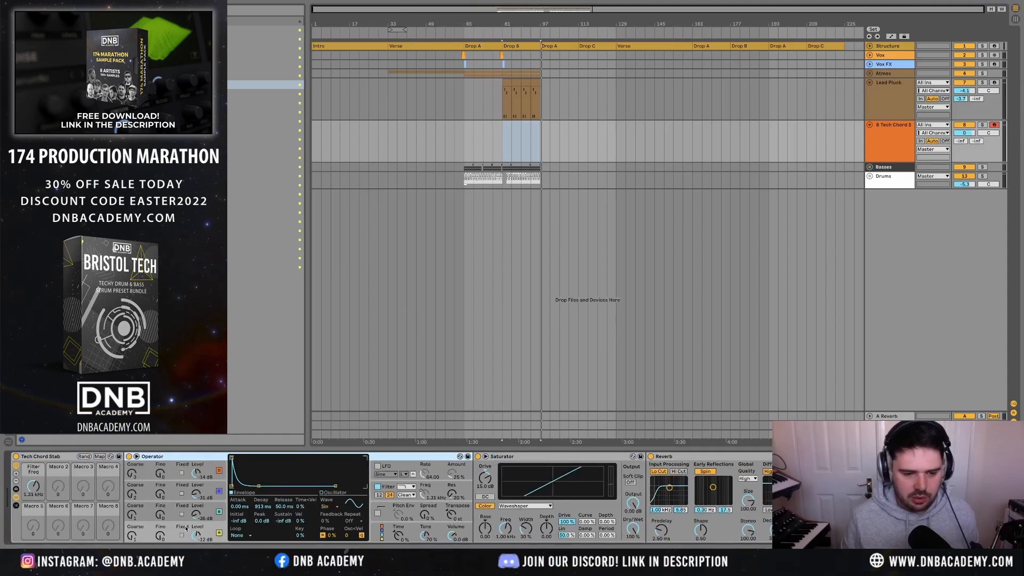
- Compare the Tech Chord Stab sound with its Saturator, Reverb and Delay bypassed and switched back on
{"action": "scroll", "coordinate": [365, 479], "scroll_direction": "right", "scroll_amount": 5}
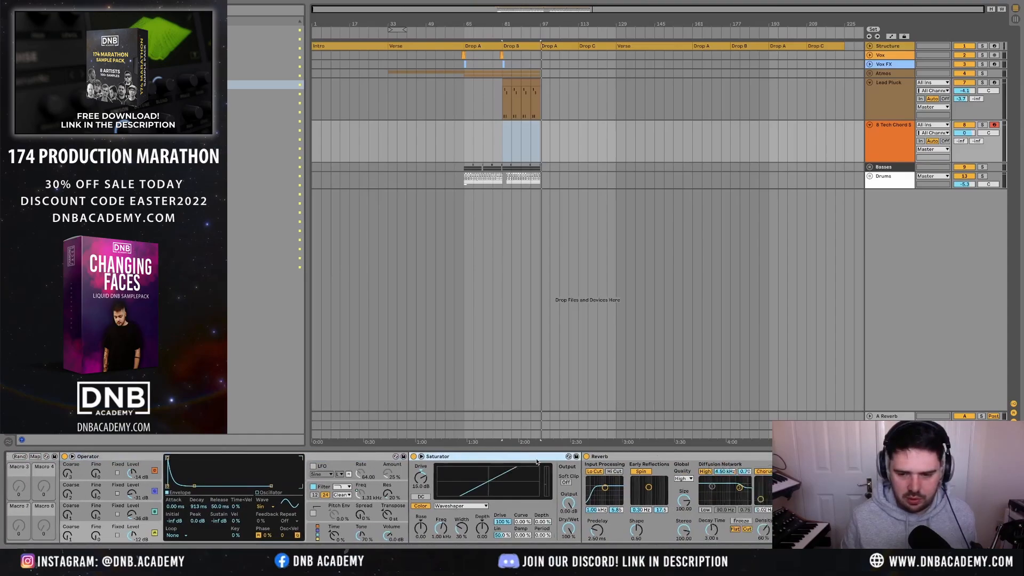
{"action": "left_click", "coordinate": [768, 457]}
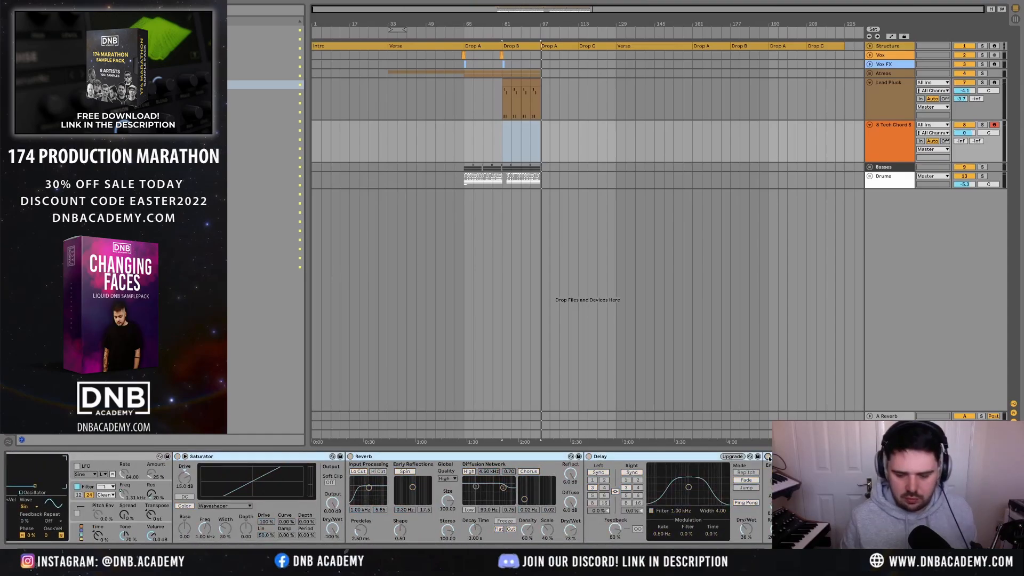
{"action": "scroll", "coordinate": [573, 455], "scroll_direction": "left", "scroll_amount": 5}
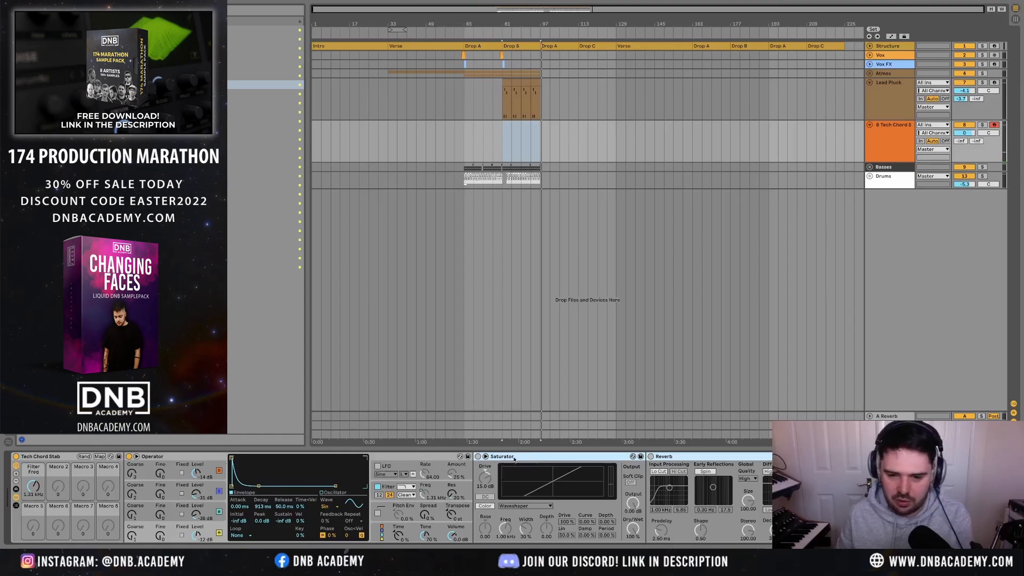
{"action": "left_click", "coordinate": [514, 457]}
{"action": "left_click", "coordinate": [478, 457]}
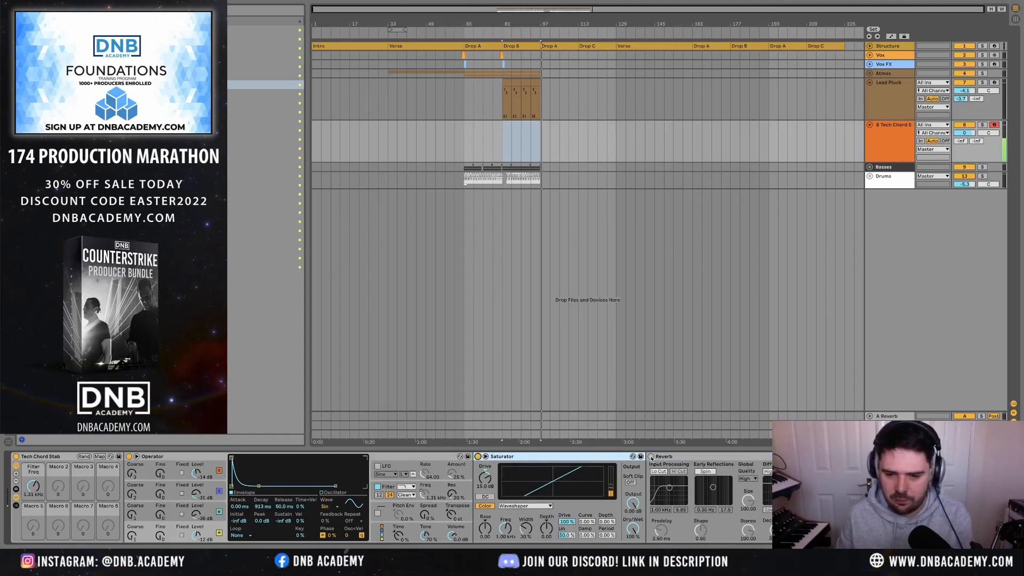
{"action": "left_click", "coordinate": [651, 457]}
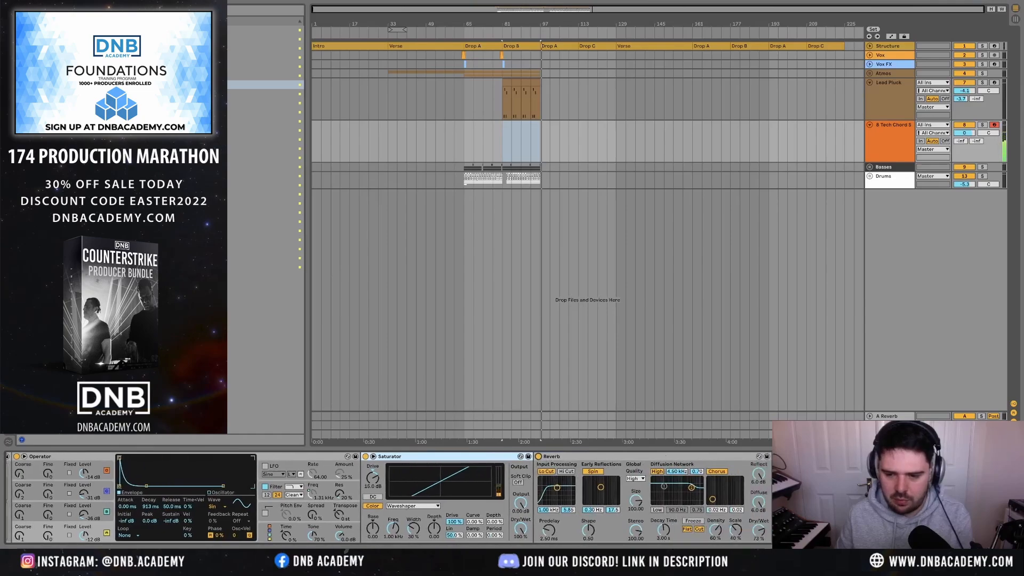
{"action": "scroll", "coordinate": [389, 497], "scroll_direction": "right", "scroll_amount": 3}
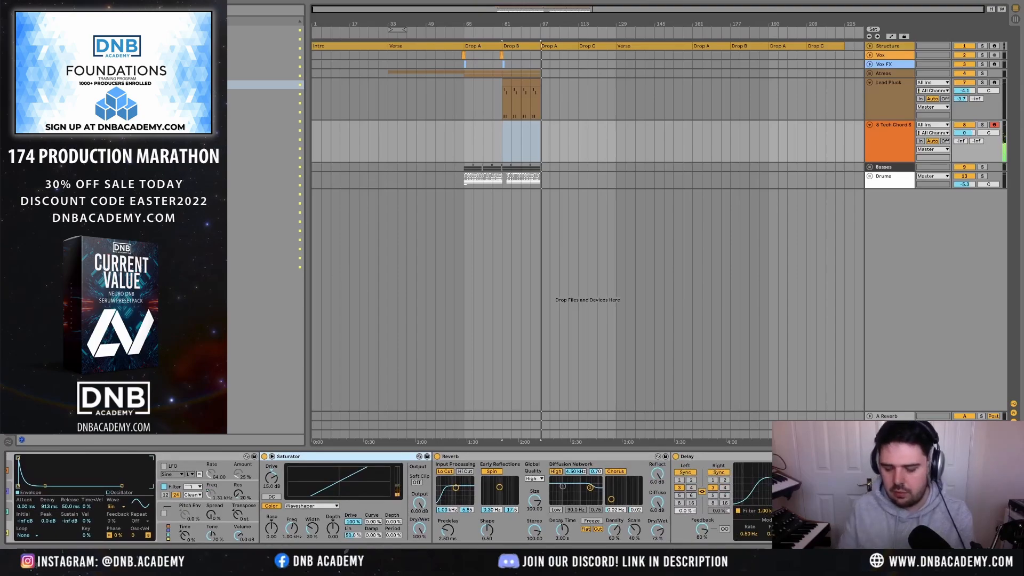
- Unfold the Basses group and Reese track, and create a one-beat MIDI clip on the Tech Chord Stab track at 81.2
{"action": "left_click", "coordinate": [491, 145]}
{"action": "scroll", "coordinate": [507, 157], "scroll_direction": "up", "scroll_amount": 5}
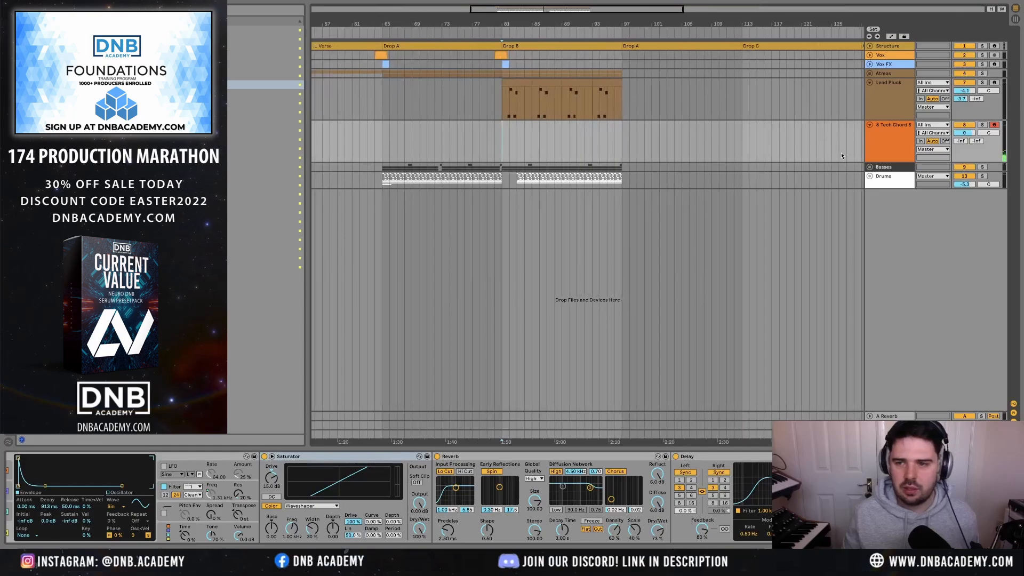
{"action": "left_click", "coordinate": [870, 168]}
{"action": "scroll", "coordinate": [594, 183], "scroll_direction": "up", "scroll_amount": 3}
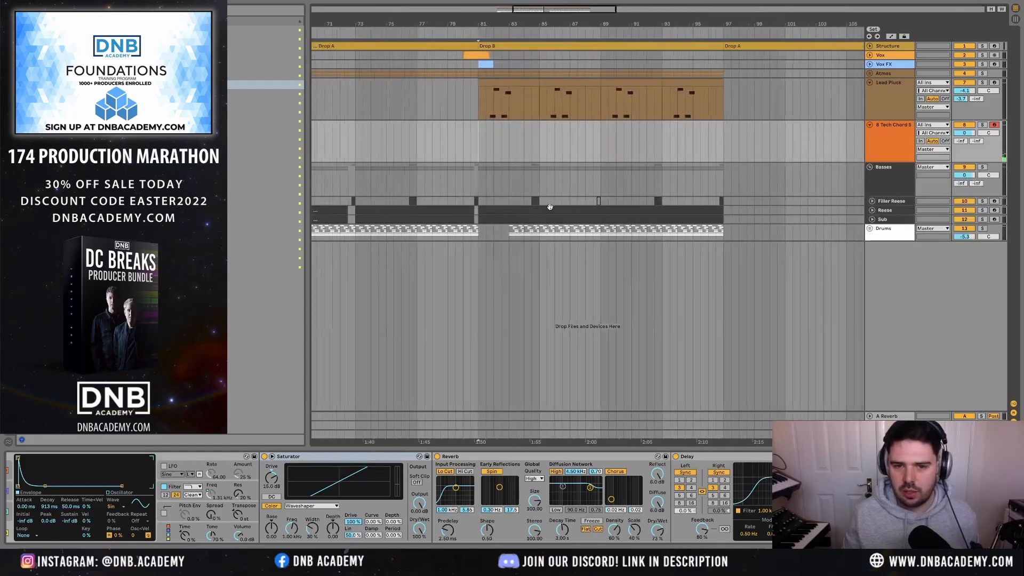
{"action": "left_click", "coordinate": [872, 210]}
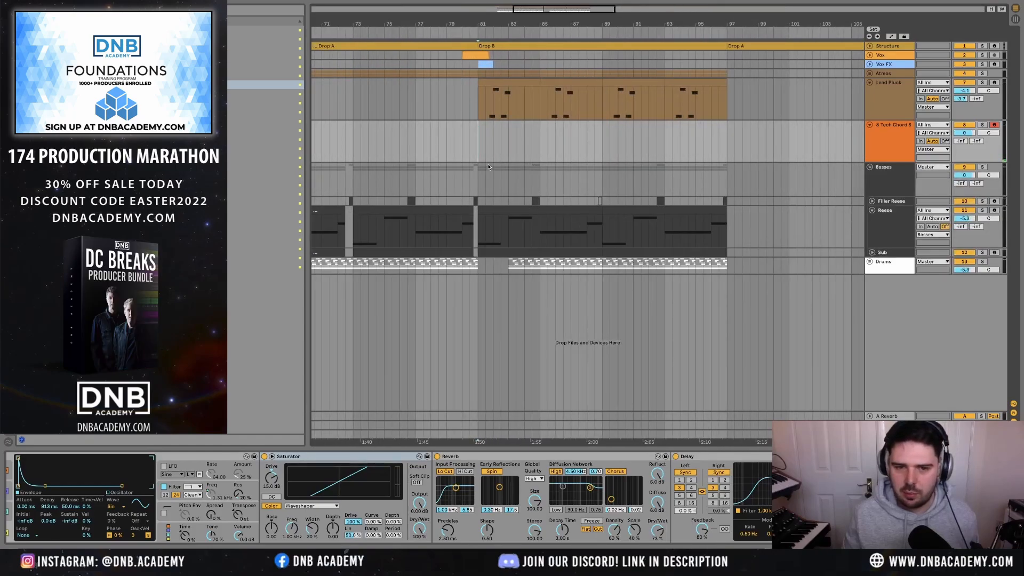
{"action": "scroll", "coordinate": [487, 153], "scroll_direction": "up", "scroll_amount": 4}
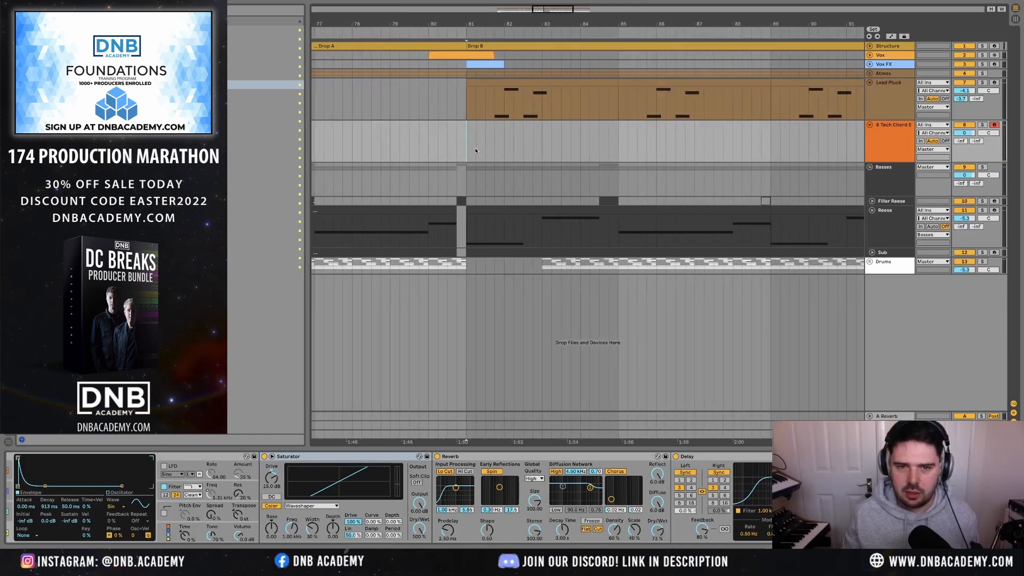
{"action": "left_click_drag", "start_coordinate": [477, 150], "coordinate": [483, 150]}
{"action": "key", "text": "ctrl+shift+m"}
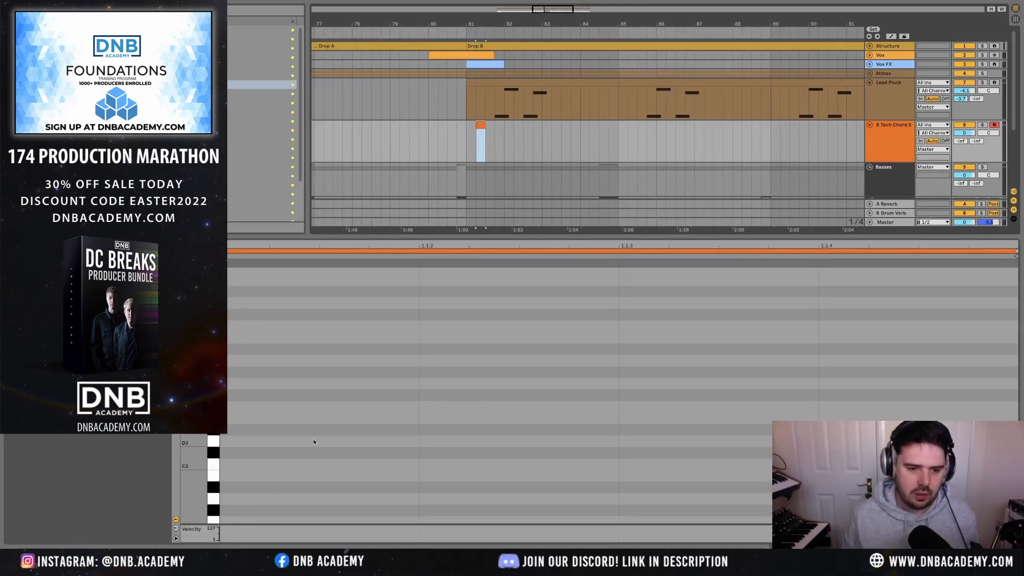
- Draw a D#3 note across the full length of the new chord stab clip and use a finer note grid
{"action": "left_click", "coordinate": [237, 428]}
{"action": "left_click", "coordinate": [417, 429]}
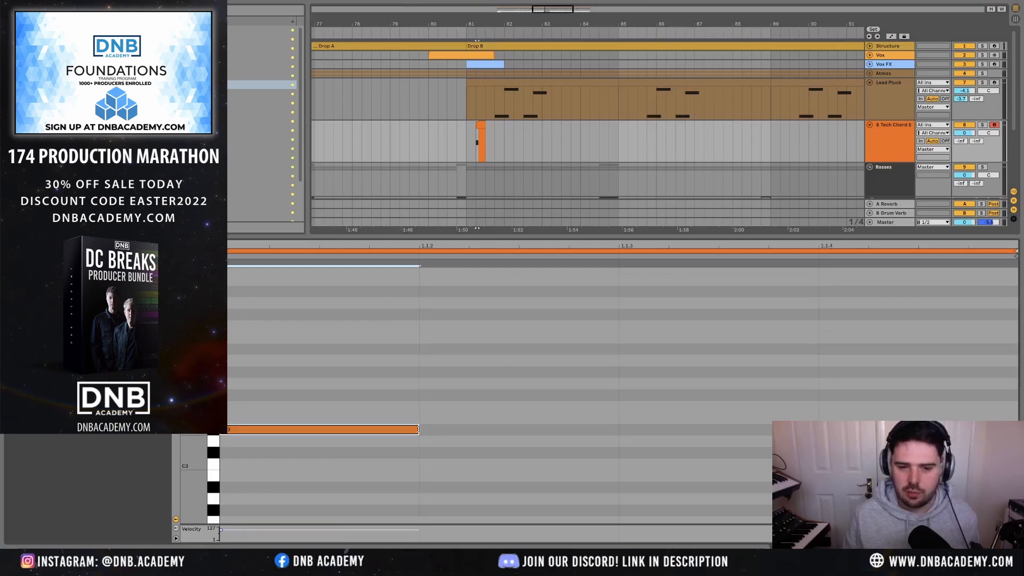
{"action": "left_click_drag", "start_coordinate": [422, 430], "coordinate": [875, 434]}
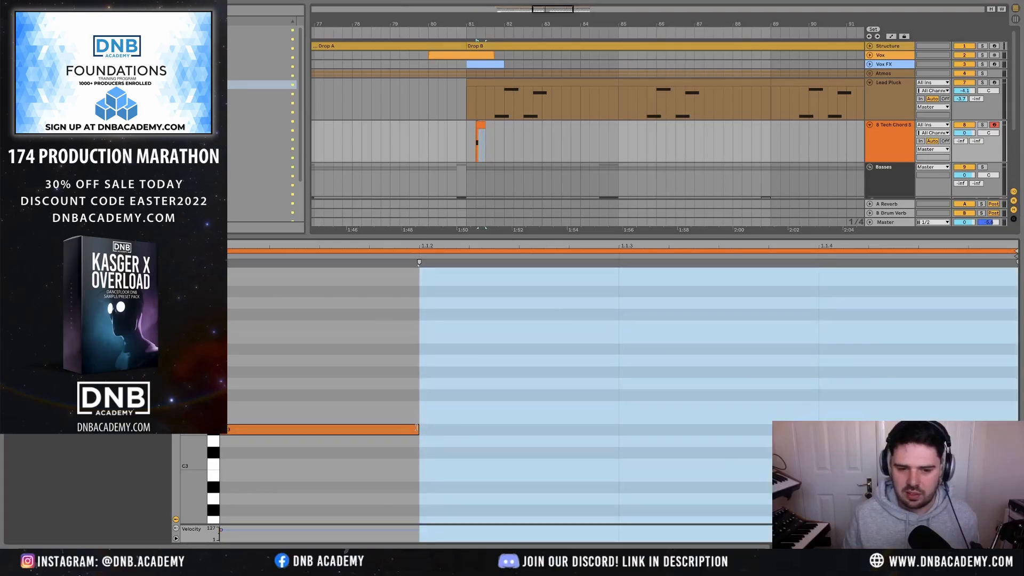
{"action": "left_click_drag", "start_coordinate": [417, 430], "coordinate": [773, 430]}
{"action": "right_click", "coordinate": [758, 372]}
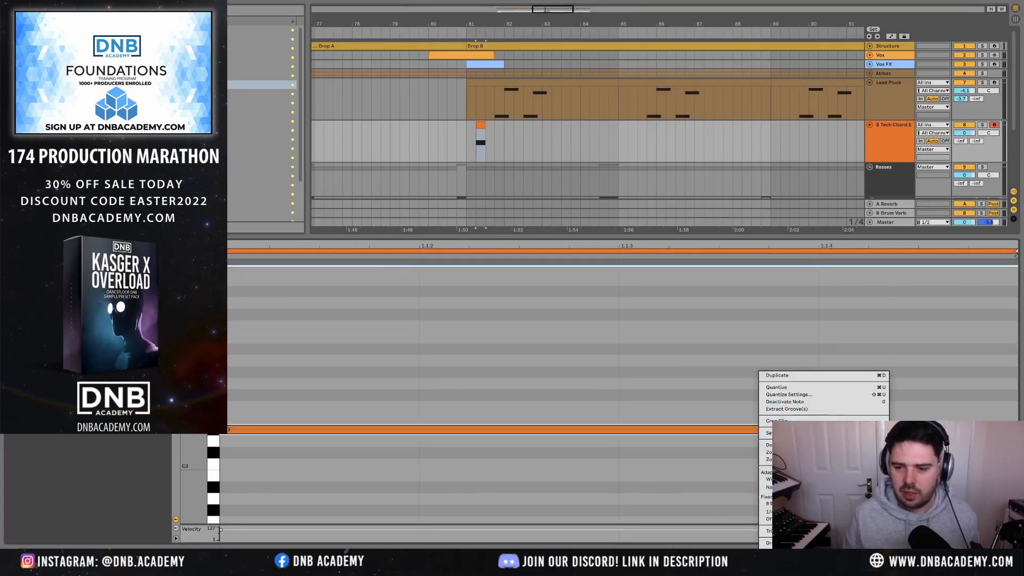
{"action": "left_click", "coordinate": [448, 387]}
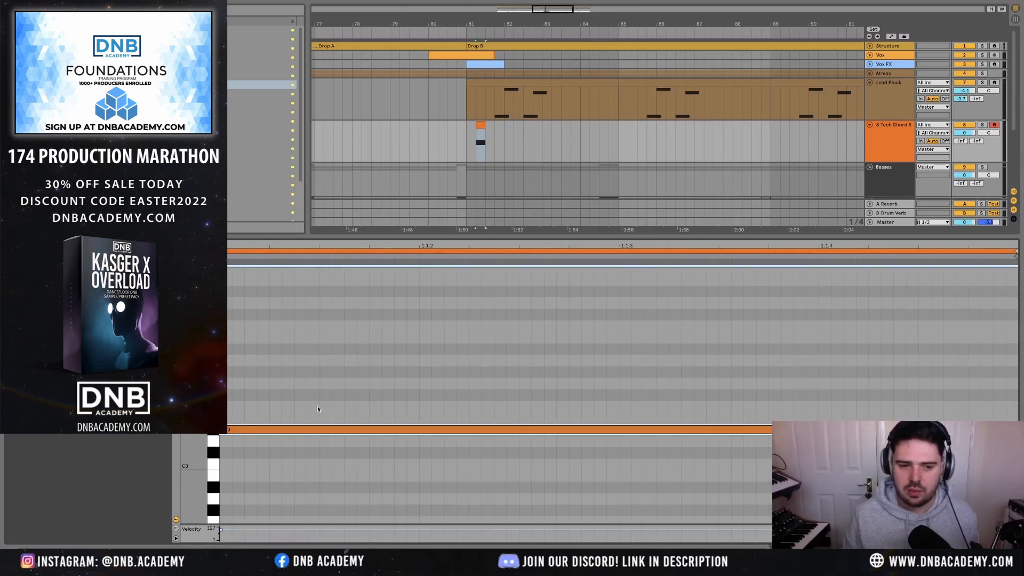
- Solo the track and build the stab into a full-length chord of D#2, A#2, D3 and G3
{"action": "scroll", "coordinate": [309, 412], "scroll_direction": "up", "scroll_amount": 4}
{"action": "scroll", "coordinate": [291, 417], "scroll_direction": "down", "scroll_amount": 3}
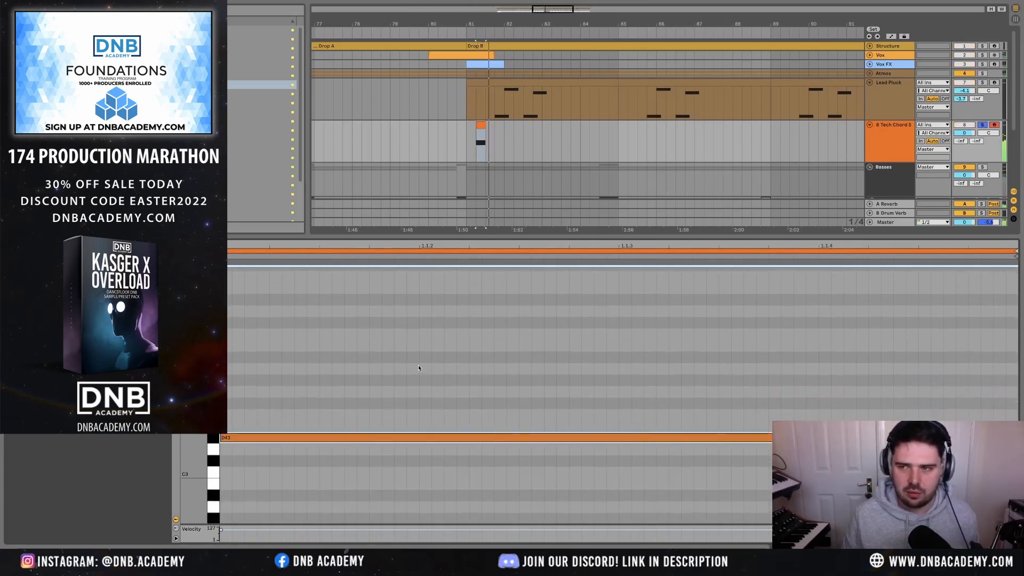
{"action": "left_click_drag", "start_coordinate": [309, 437], "coordinate": [296, 284]}
{"action": "scroll", "coordinate": [308, 358], "scroll_direction": "up", "scroll_amount": 2}
{"action": "key", "text": "shift+Down"}
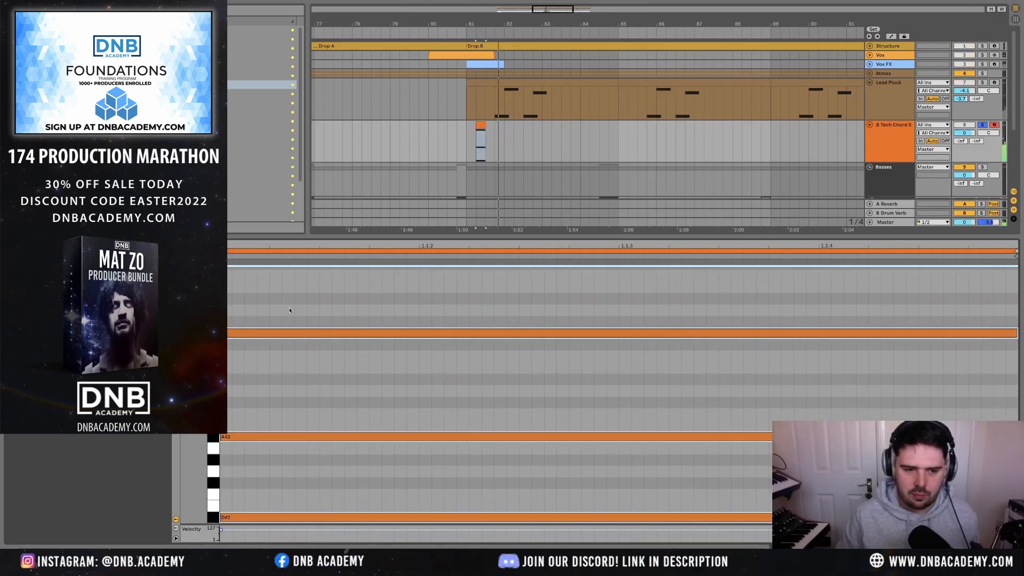
{"action": "left_click", "coordinate": [287, 332]}
{"action": "scroll", "coordinate": [286, 333], "scroll_direction": "up", "scroll_amount": 5}
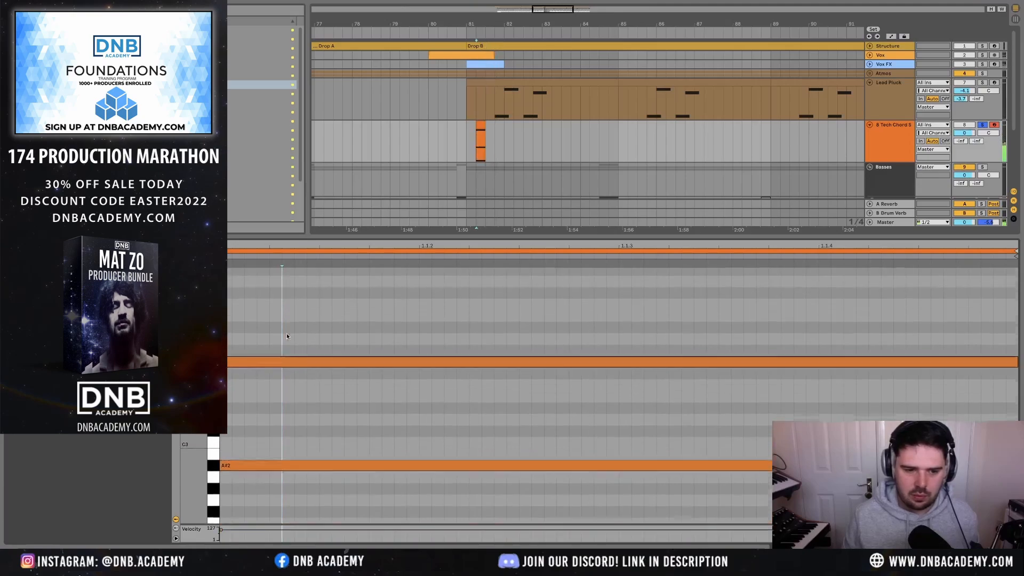
{"action": "left_click_drag", "start_coordinate": [273, 415], "coordinate": [277, 337]}
{"action": "key", "text": "shift+Down"}
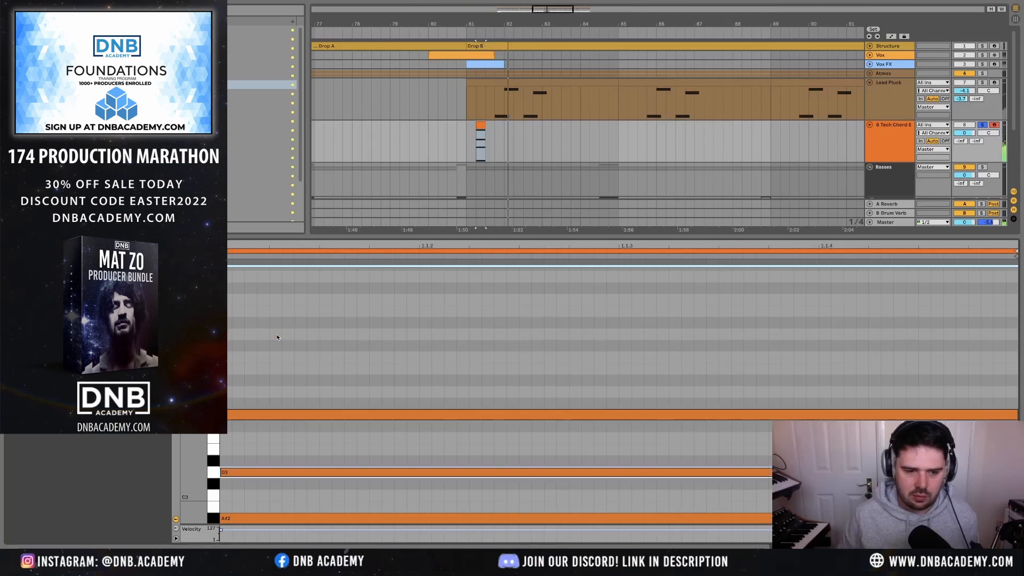
- Audition the stab with the full mix and duplicate Drop B's first two bars on its track so it repeats at 83.2
{"action": "left_click", "coordinate": [465, 146]}
{"action": "scroll", "coordinate": [450, 163], "scroll_direction": "down", "scroll_amount": 5}
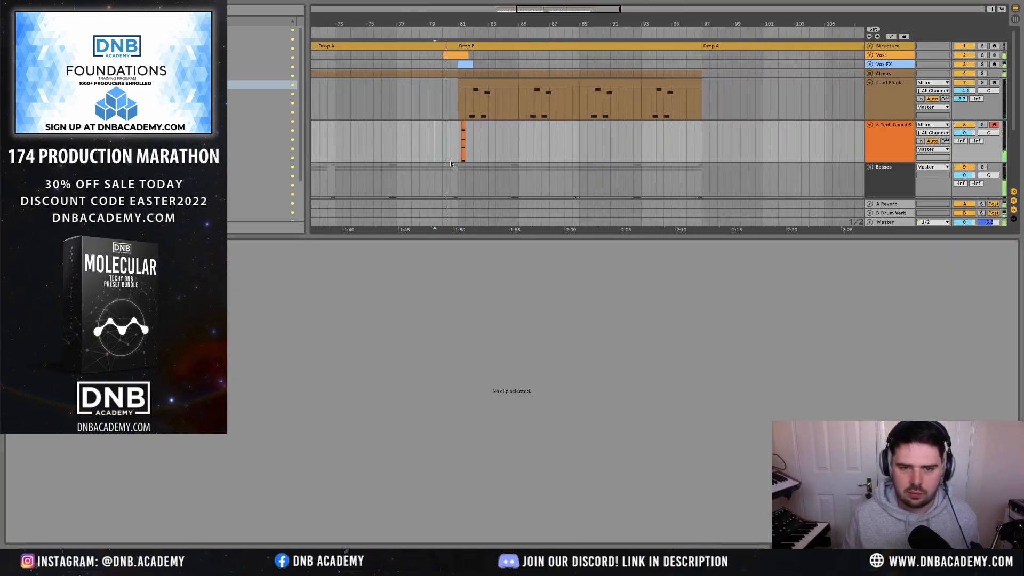
{"action": "left_click", "coordinate": [455, 152]}
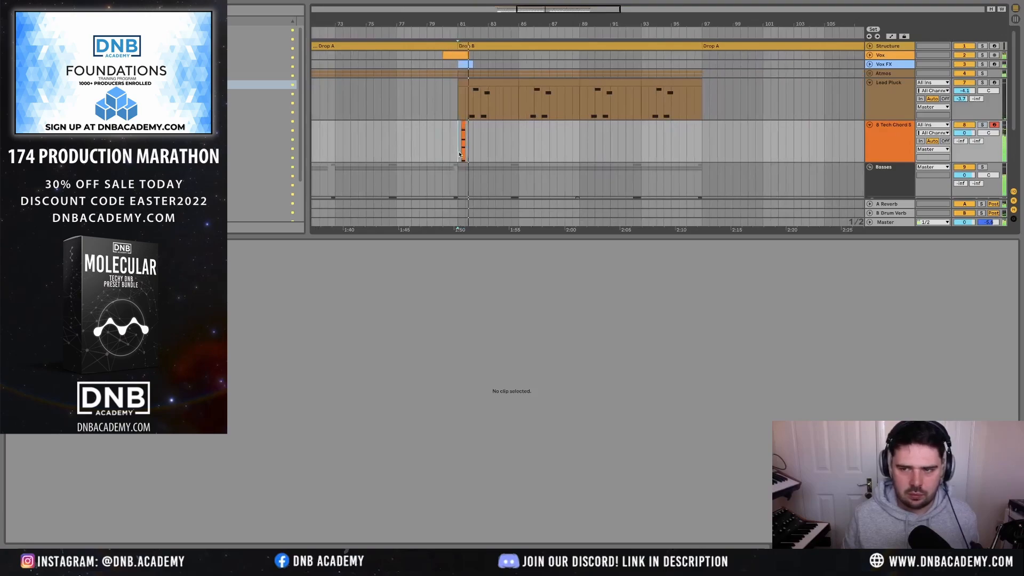
{"action": "left_click_drag", "start_coordinate": [460, 155], "coordinate": [488, 153]}
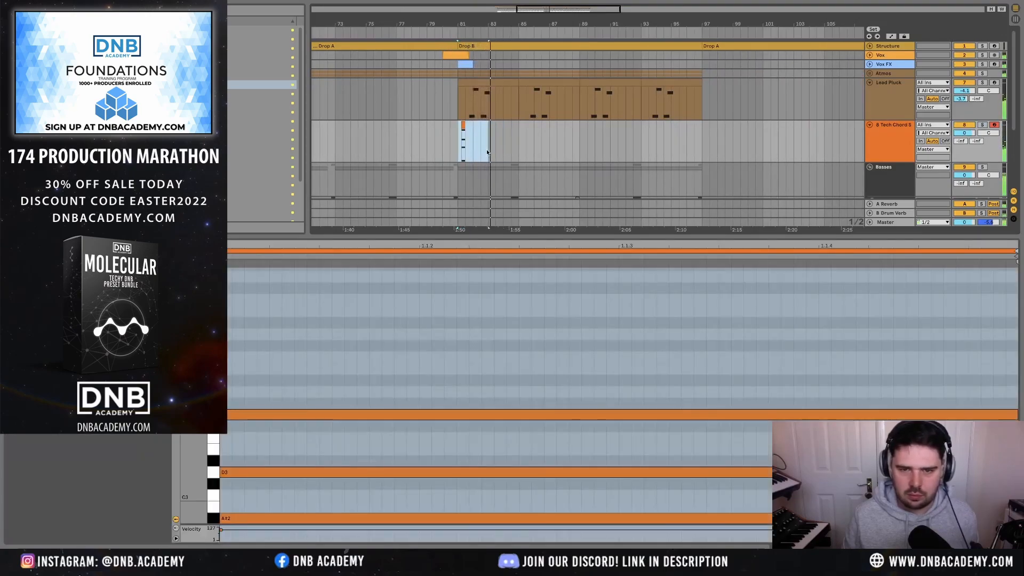
{"action": "key", "text": "super+d"}
{"action": "scroll", "coordinate": [495, 129], "scroll_direction": "down", "scroll_amount": 4}
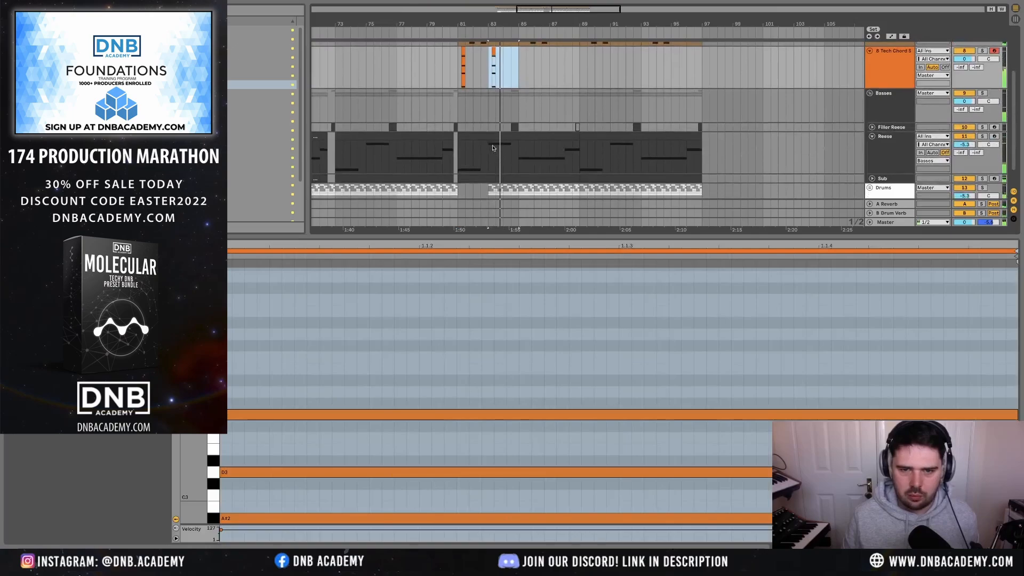
- Open the second chord stab and check the Reese clip for the bass note playing beneath it
{"action": "left_click", "coordinate": [494, 51]}
{"action": "key", "text": "space"}
{"action": "scroll", "coordinate": [315, 481], "scroll_direction": "down", "scroll_amount": 3}
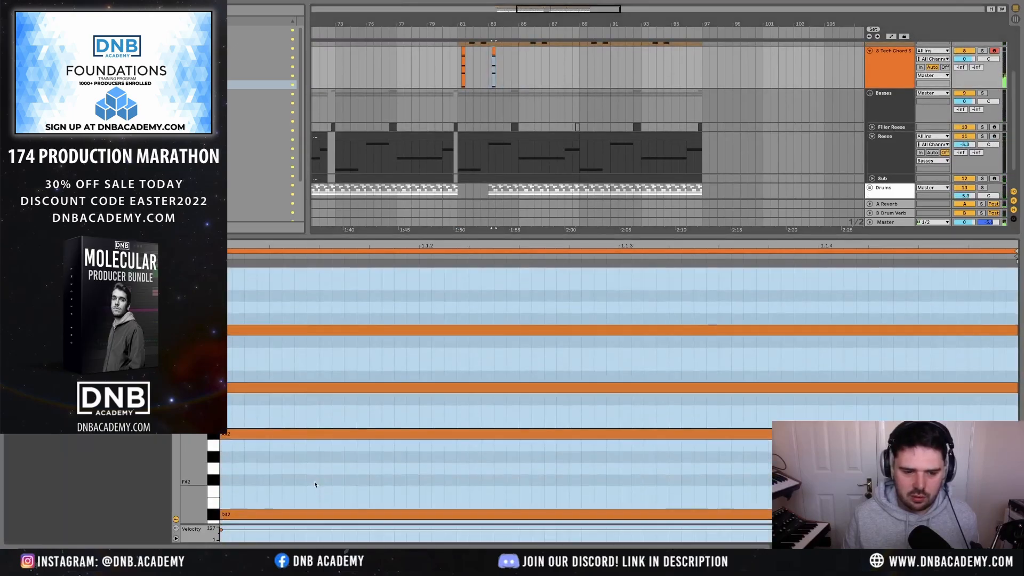
{"action": "left_click", "coordinate": [295, 492]}
{"action": "left_click", "coordinate": [493, 138]}
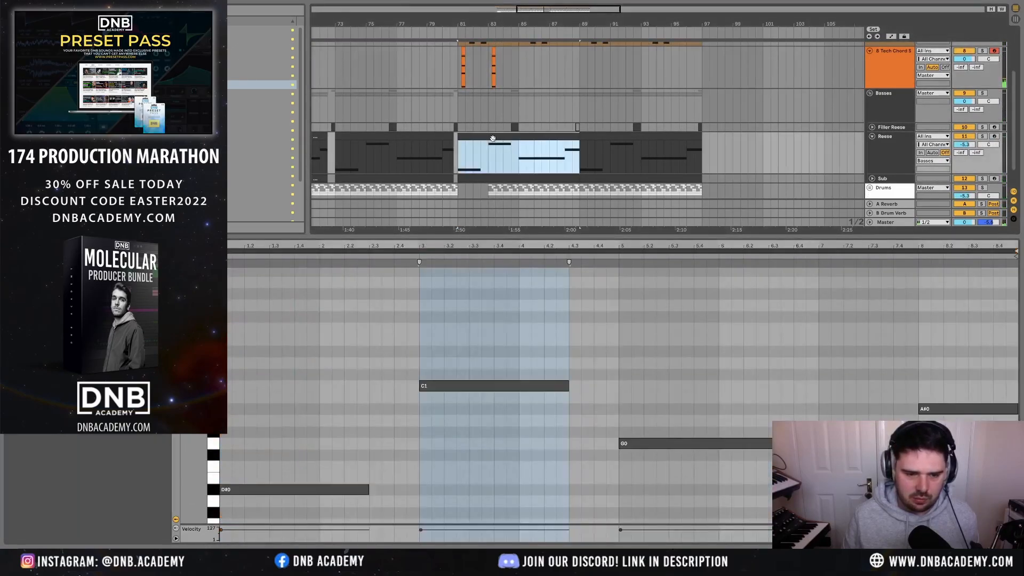
{"action": "scroll", "coordinate": [493, 142], "scroll_direction": "down", "scroll_amount": 1}
{"action": "scroll", "coordinate": [494, 135], "scroll_direction": "up", "scroll_amount": 5}
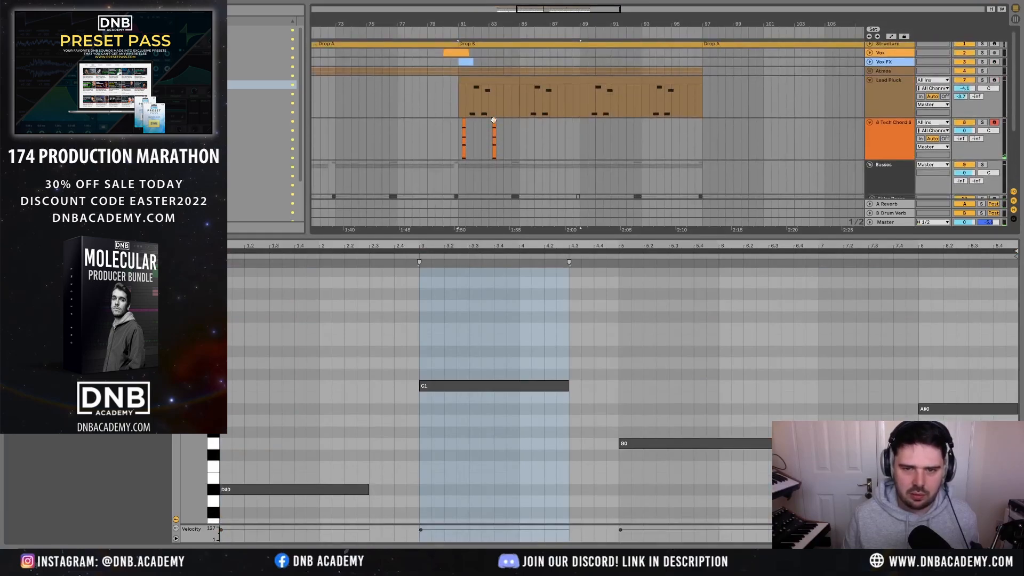
- Move the second stab's notes to form a chord of C2, G#2, C3 and D#3, and play it back
{"action": "left_click", "coordinate": [494, 121]}
{"action": "scroll", "coordinate": [331, 426], "scroll_direction": "down", "scroll_amount": 1}
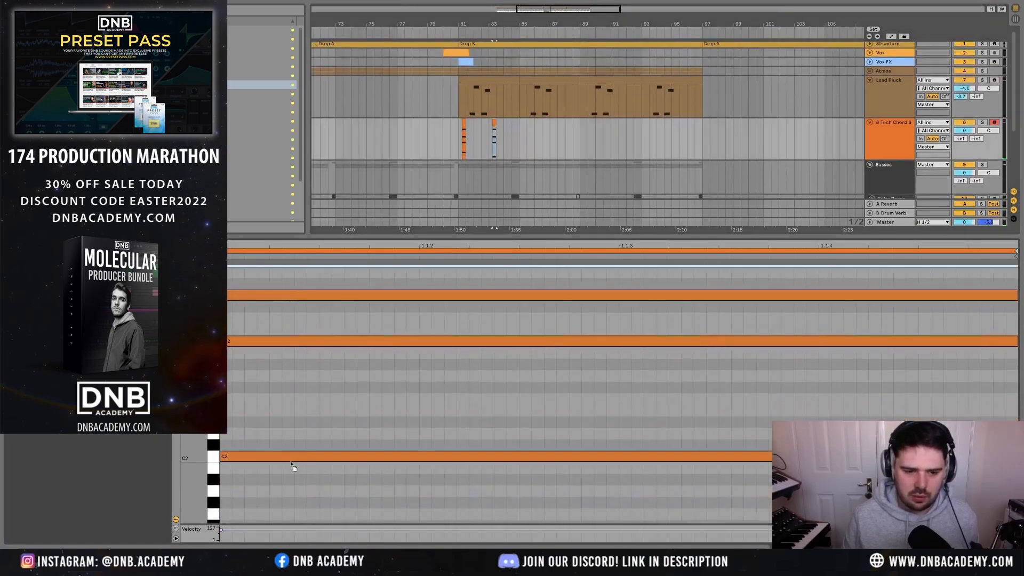
{"action": "scroll", "coordinate": [260, 344], "scroll_direction": "up", "scroll_amount": 1}
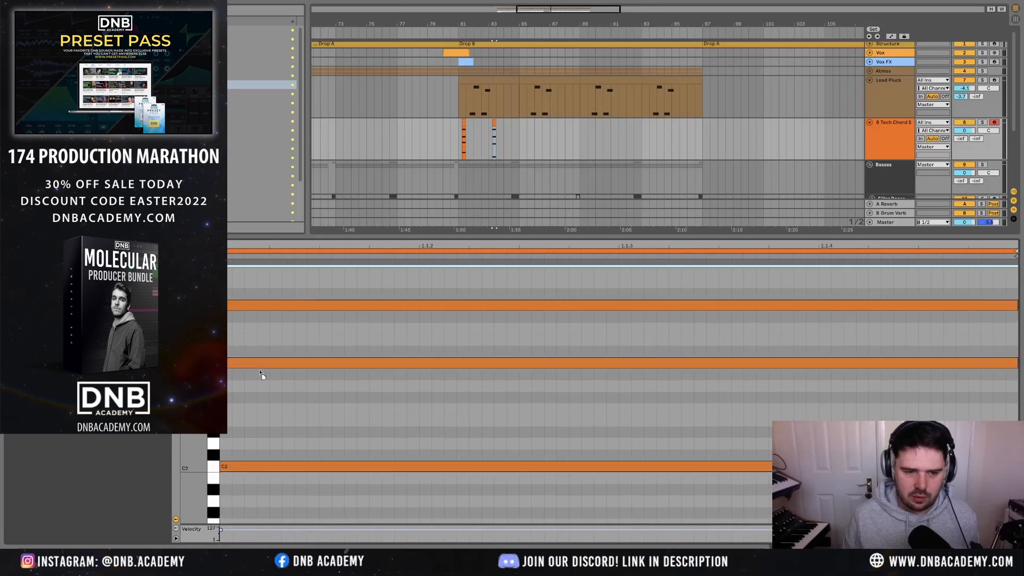
{"action": "scroll", "coordinate": [262, 375], "scroll_direction": "up", "scroll_amount": 4}
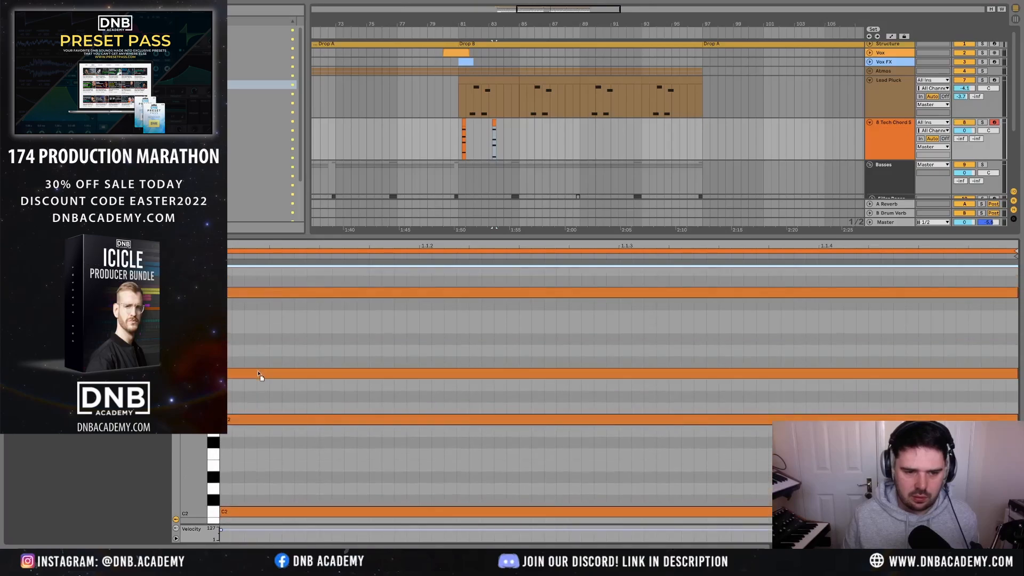
{"action": "left_click", "coordinate": [258, 374]}
{"action": "left_click_drag", "start_coordinate": [258, 293], "coordinate": [261, 338]}
{"action": "key", "text": "space"}
- Duplicate Drop B's first four bars on the Tech Chord Stab track so the two stabs repeat at 85.2 and 87.2
{"action": "left_click_drag", "start_coordinate": [518, 142], "coordinate": [458, 144]}
{"action": "key", "text": "ctrl+d"}
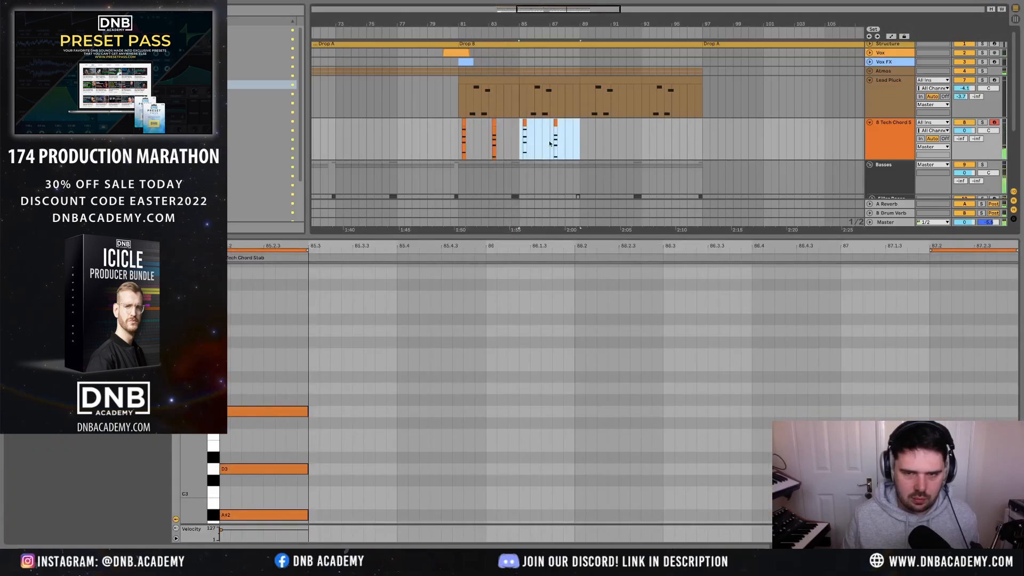
{"action": "left_click", "coordinate": [525, 123]}
- Lower the G#2 note in the second chord stab to G2 and play the chord back
{"action": "left_click", "coordinate": [493, 122]}
{"action": "scroll", "coordinate": [384, 359], "scroll_direction": "down", "scroll_amount": 3}
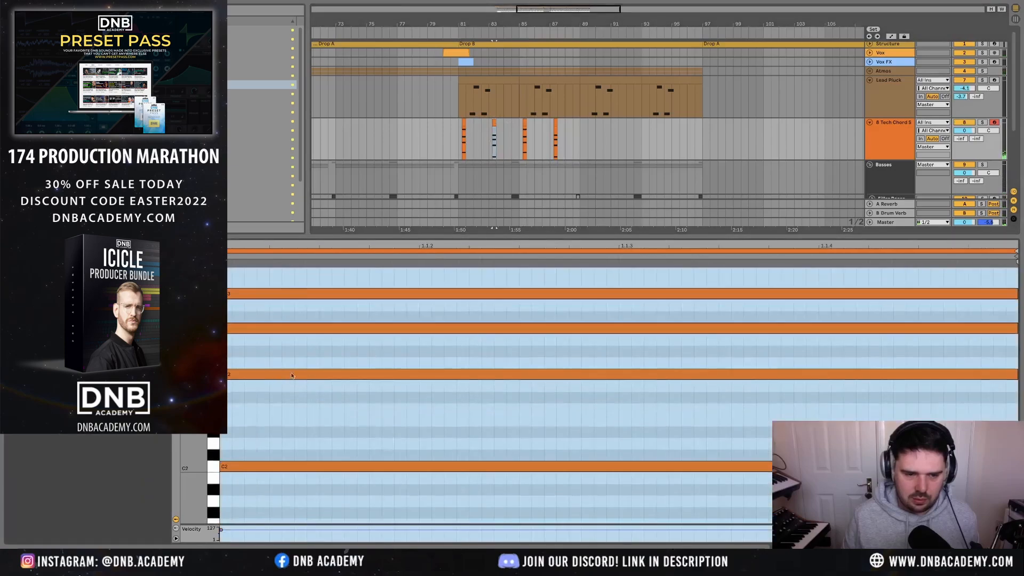
{"action": "left_click", "coordinate": [277, 369]}
{"action": "left_click_drag", "start_coordinate": [281, 373], "coordinate": [282, 384]}
{"action": "key", "text": "space"}
{"action": "scroll", "coordinate": [283, 384], "scroll_direction": "up", "scroll_amount": 2}
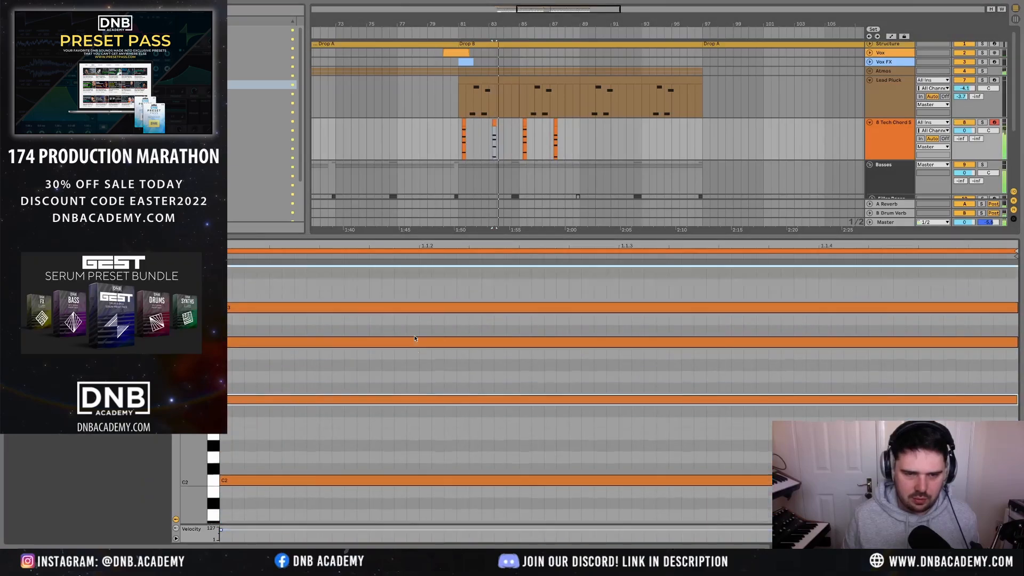
{"action": "scroll", "coordinate": [587, 81], "scroll_direction": "up", "scroll_amount": 1}
- Lower the bottom note of the third chord stab to D2 and play it back
{"action": "left_click", "coordinate": [524, 123]}
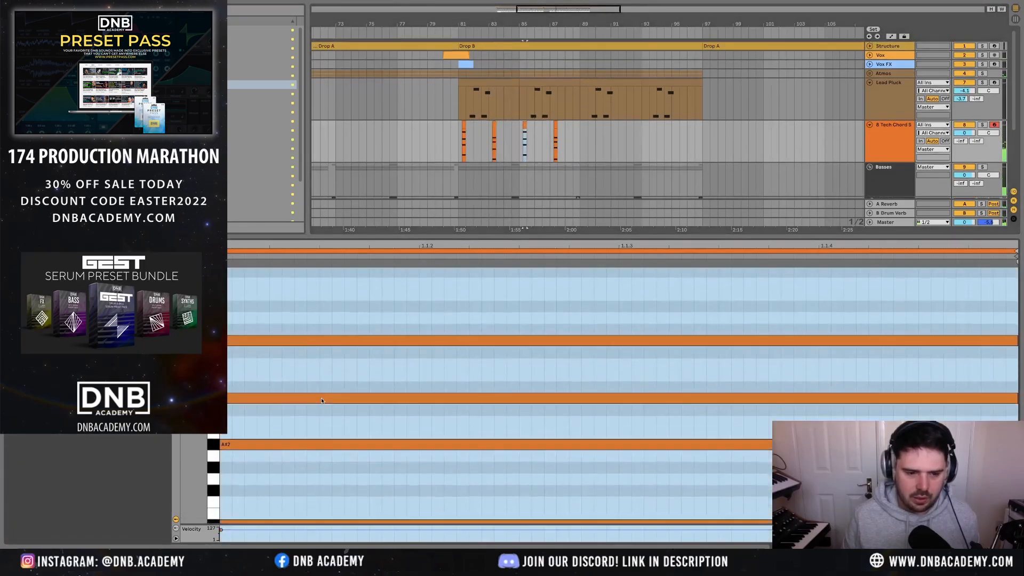
{"action": "left_click_drag", "start_coordinate": [255, 463], "coordinate": [255, 474]}
{"action": "scroll", "coordinate": [248, 410], "scroll_direction": "up", "scroll_amount": 1}
{"action": "left_click", "coordinate": [249, 409]}
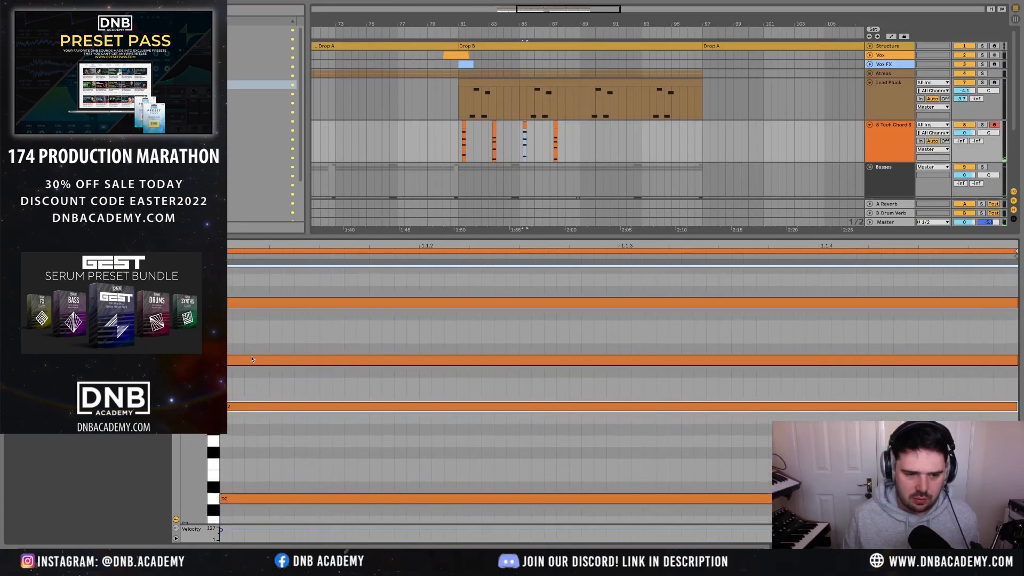
{"action": "scroll", "coordinate": [275, 313], "scroll_direction": "down", "scroll_amount": 1}
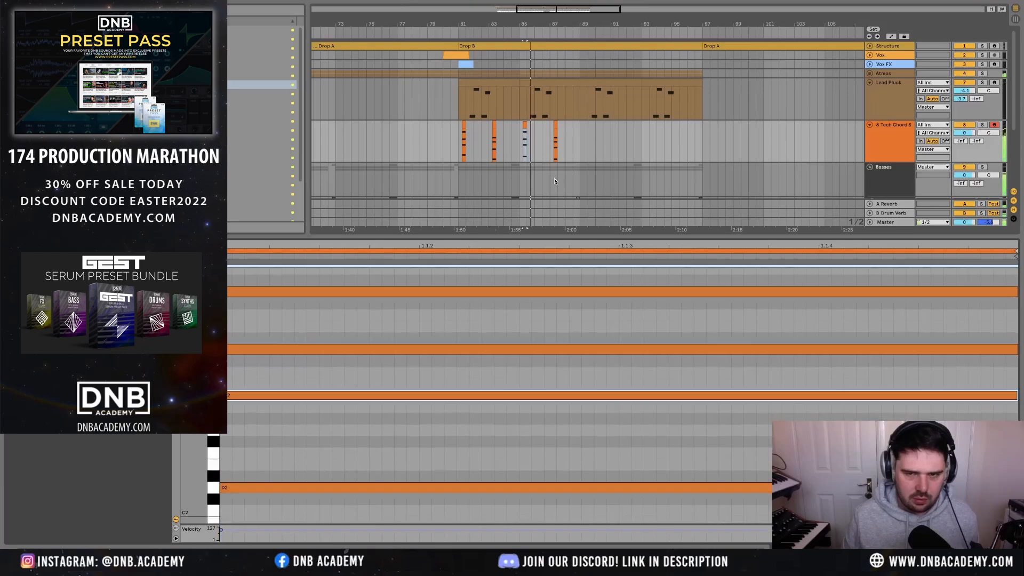
- Move the fourth chord stab one bar later to 88.2 so it lines up with the Reese's low note
{"action": "left_click", "coordinate": [555, 125]}
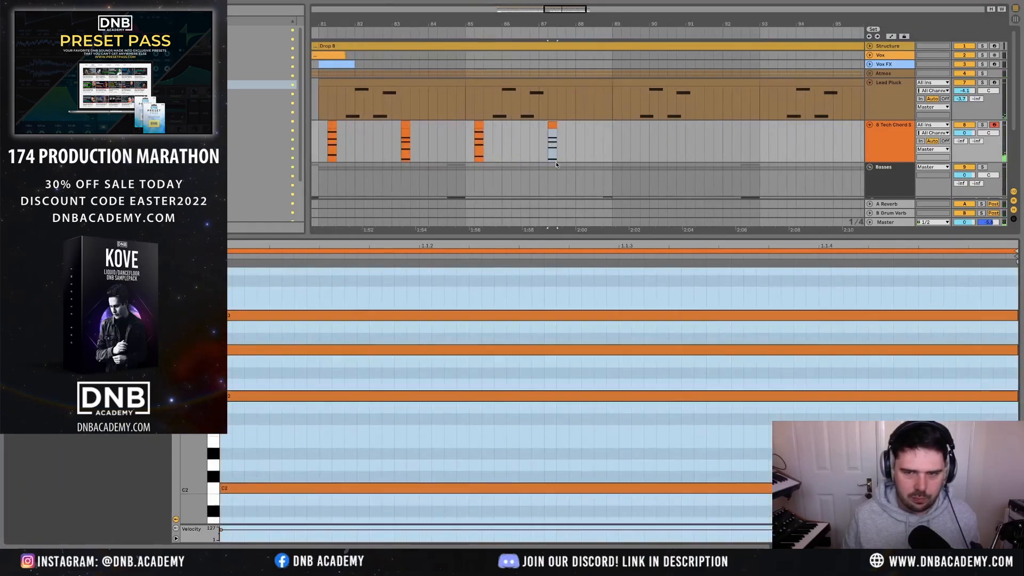
{"action": "scroll", "coordinate": [556, 145], "scroll_direction": "up", "scroll_amount": 3}
{"action": "scroll", "coordinate": [557, 160], "scroll_direction": "down", "scroll_amount": 1}
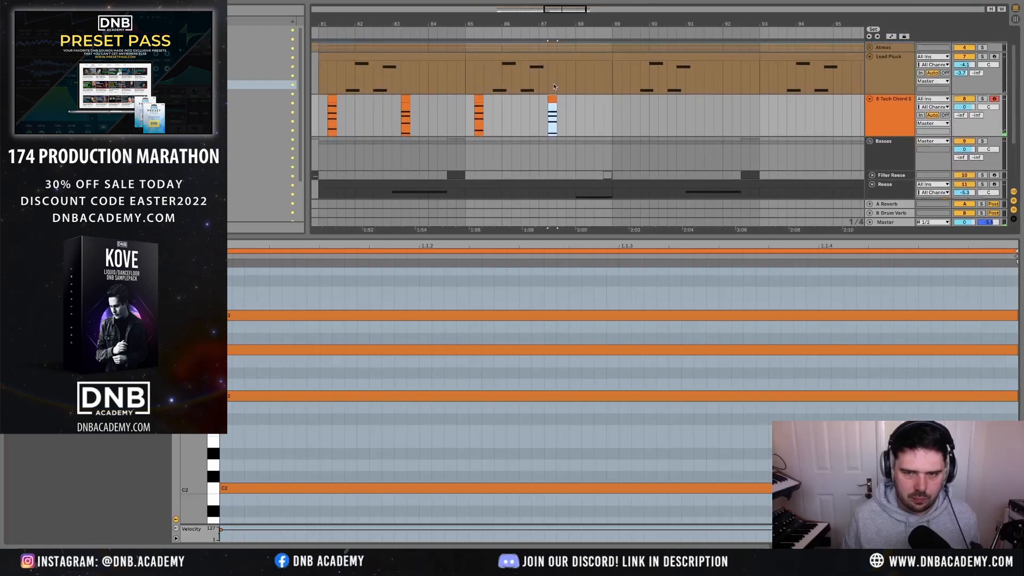
{"action": "left_click", "coordinate": [562, 108]}
{"action": "left_click", "coordinate": [552, 98]}
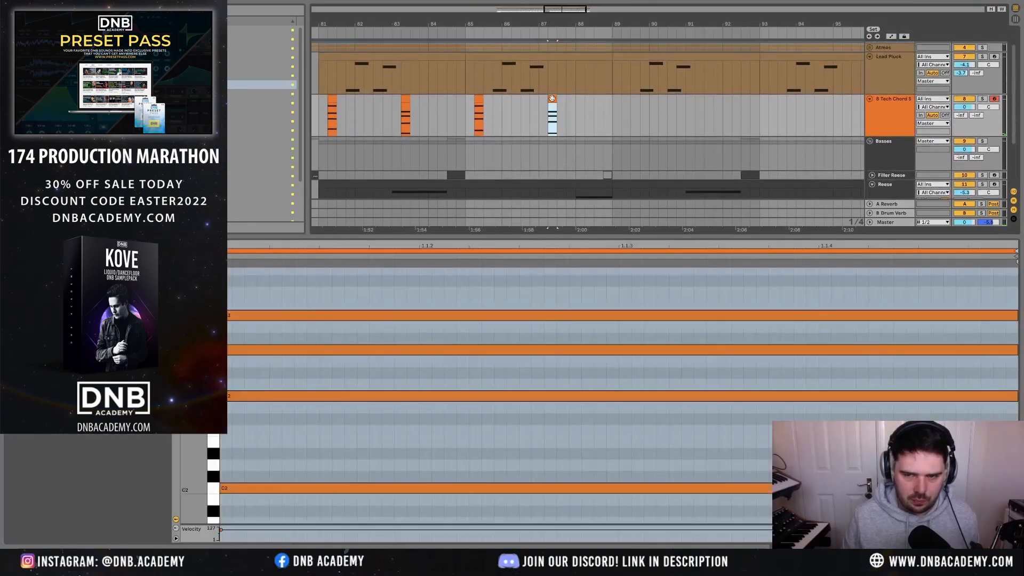
{"action": "left_click_drag", "start_coordinate": [553, 98], "coordinate": [588, 101]}
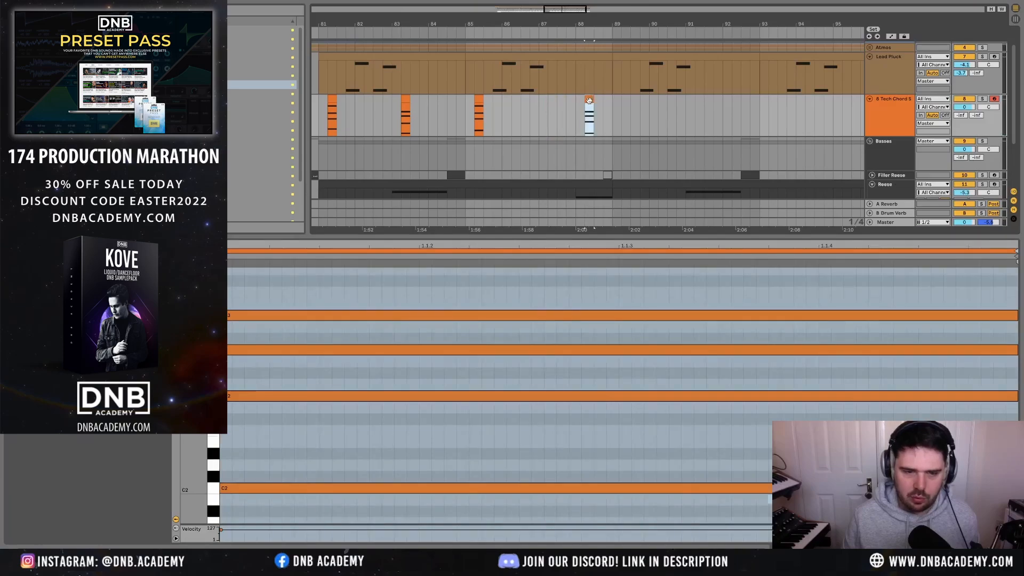
- Move the fourth stab's notes to form a chord of A#1, F2, A#2 and D3, and play it back
{"action": "scroll", "coordinate": [299, 426], "scroll_direction": "down", "scroll_amount": 4}
{"action": "left_click_drag", "start_coordinate": [260, 414], "coordinate": [261, 440]}
{"action": "scroll", "coordinate": [254, 376], "scroll_direction": "up", "scroll_amount": 4}
{"action": "left_click_drag", "start_coordinate": [253, 400], "coordinate": [253, 431]}
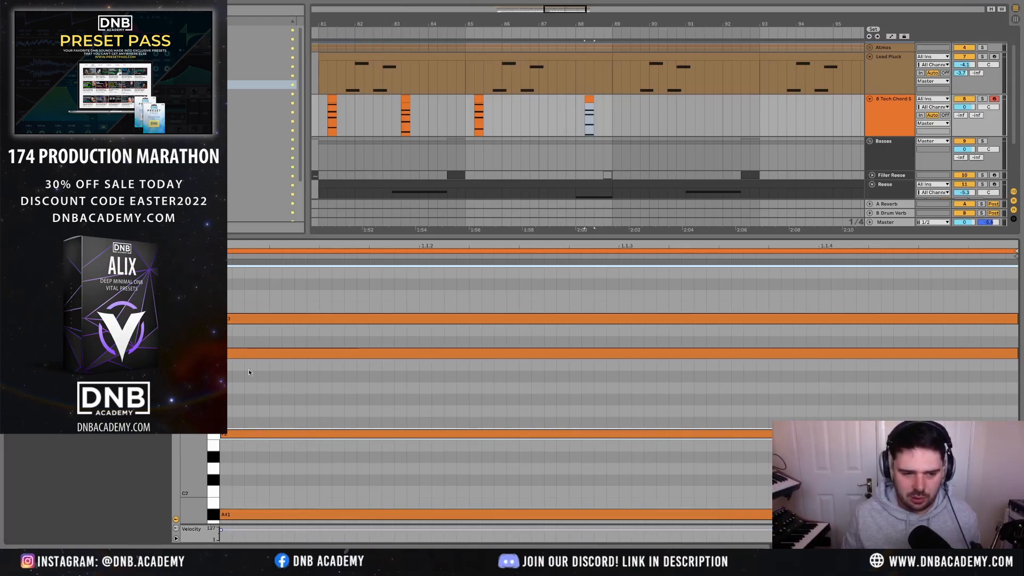
{"action": "left_click_drag", "start_coordinate": [249, 353], "coordinate": [244, 375]}
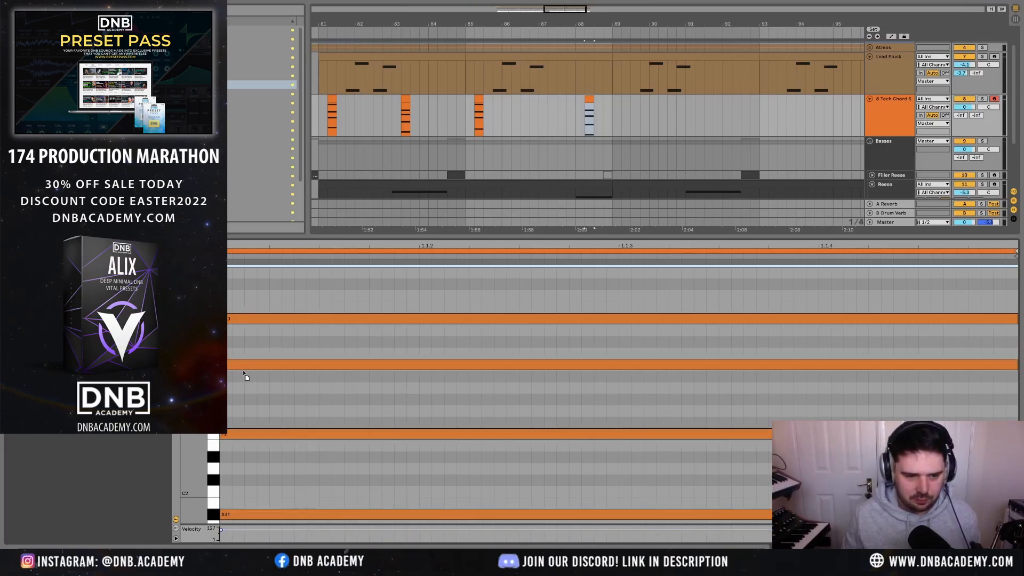
{"action": "left_click_drag", "start_coordinate": [248, 315], "coordinate": [248, 326]}
{"action": "key", "text": "space"}
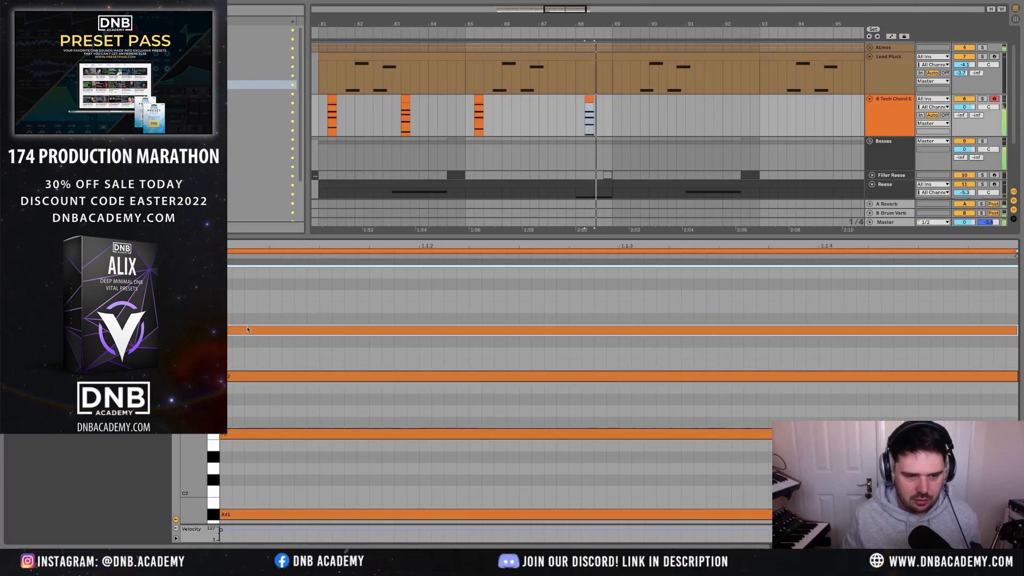
{"action": "key", "text": "space"}
- Duplicate the eight-bar chord stab pattern from bar 81 to fill the second half of Drop B
{"action": "left_click", "coordinate": [610, 118]}
{"action": "scroll", "coordinate": [609, 117], "scroll_direction": "down", "scroll_amount": 4}
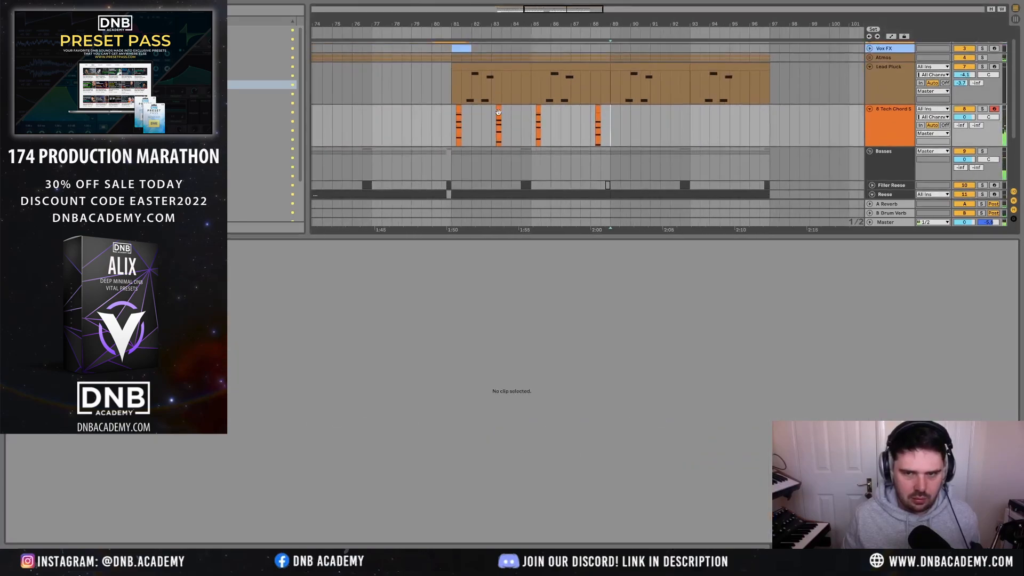
{"action": "left_click", "coordinate": [451, 134], "text": "shift"}
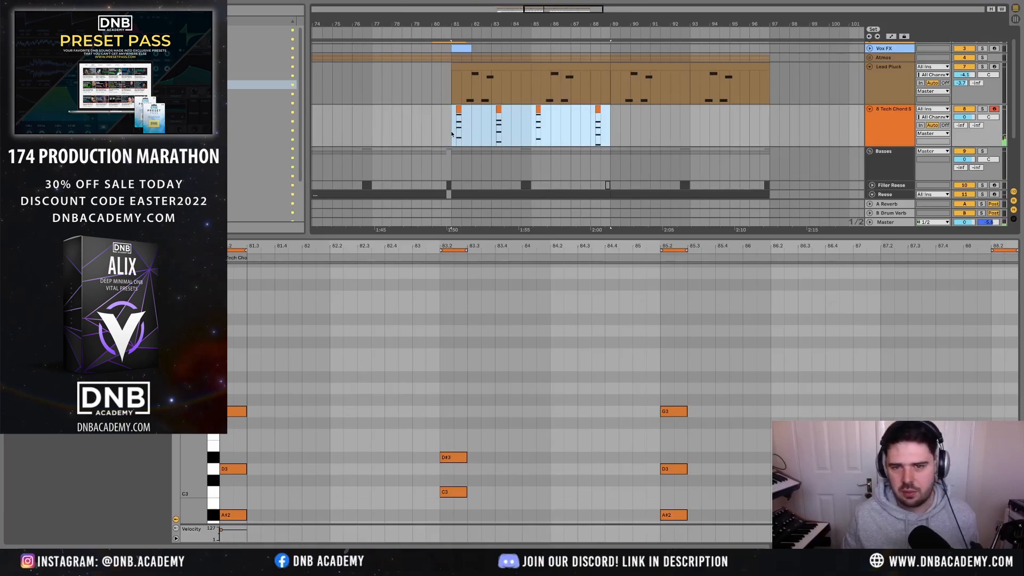
{"action": "key", "text": "super+d"}
- Play the track from just before Drop B to hear the chord stabs with the full mix
{"action": "scroll", "coordinate": [453, 134], "scroll_direction": "down", "scroll_amount": 5}
{"action": "left_click", "coordinate": [432, 134]}
{"action": "key", "text": "space"}
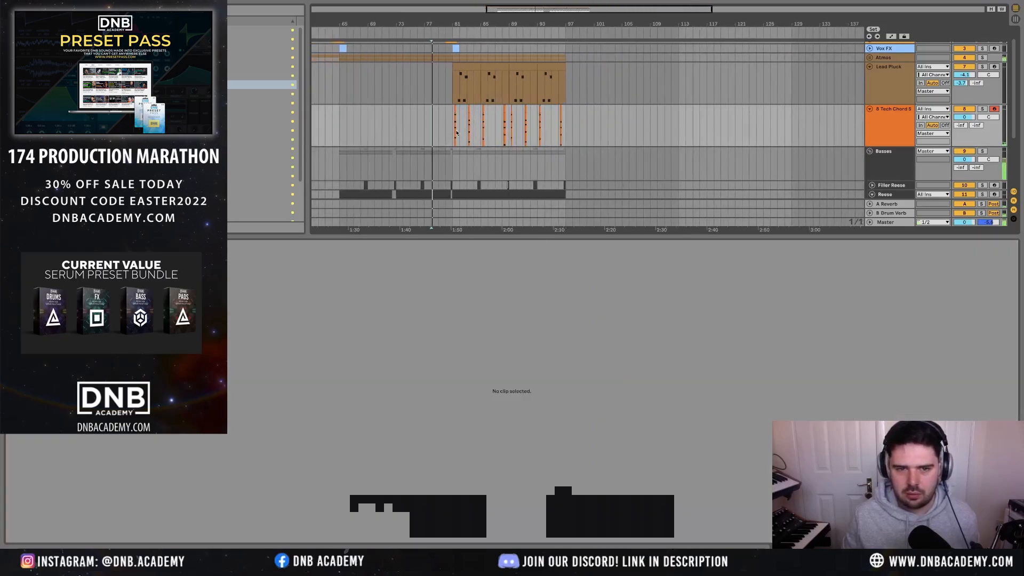
{"action": "left_click", "coordinate": [447, 131]}
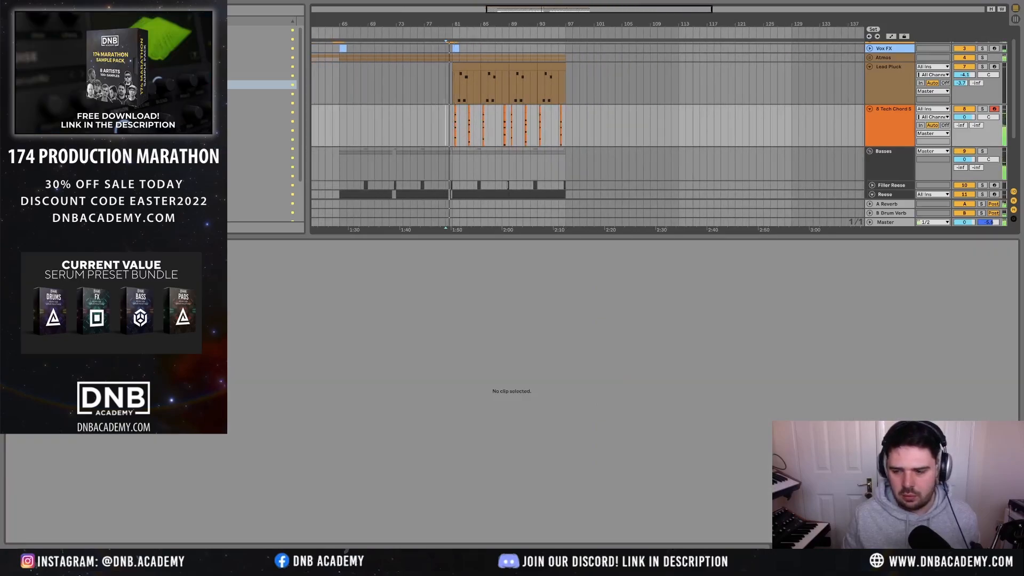
{"action": "key", "text": "super+alt+l"}
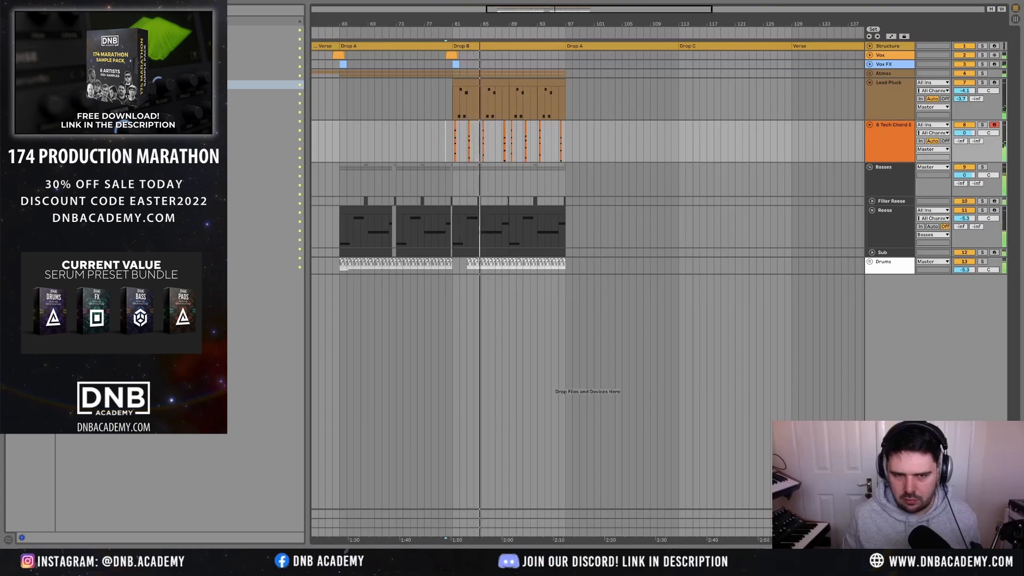
{"action": "key", "text": "super+alt+l"}
- Load another audio effect onto the Tech Chord Stab track and lower the track's volume to about -7 dB
{"action": "left_click", "coordinate": [903, 157]}
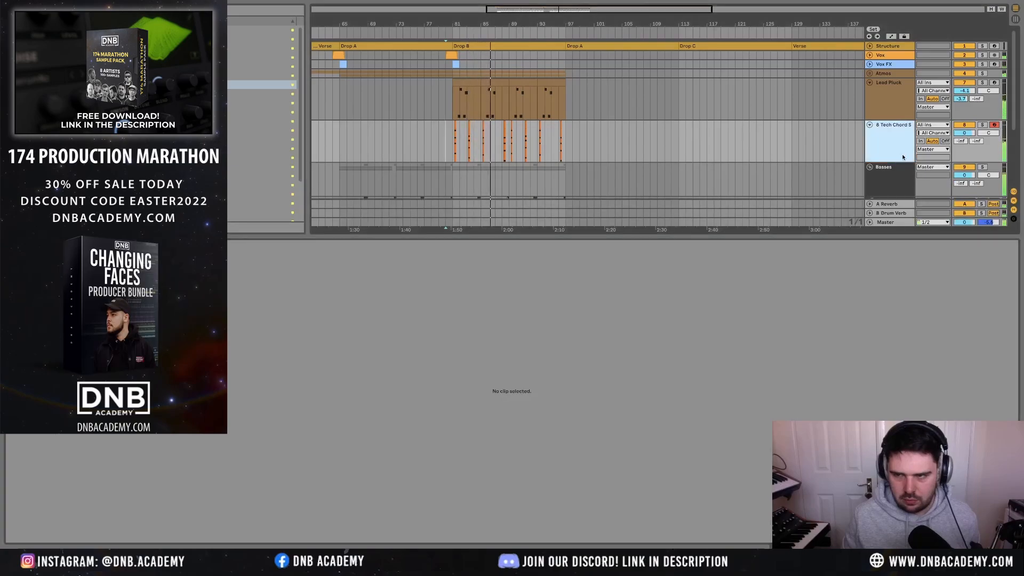
{"action": "key", "text": "shift+Tab"}
{"action": "scroll", "coordinate": [512, 498], "scroll_direction": "right", "scroll_amount": 3}
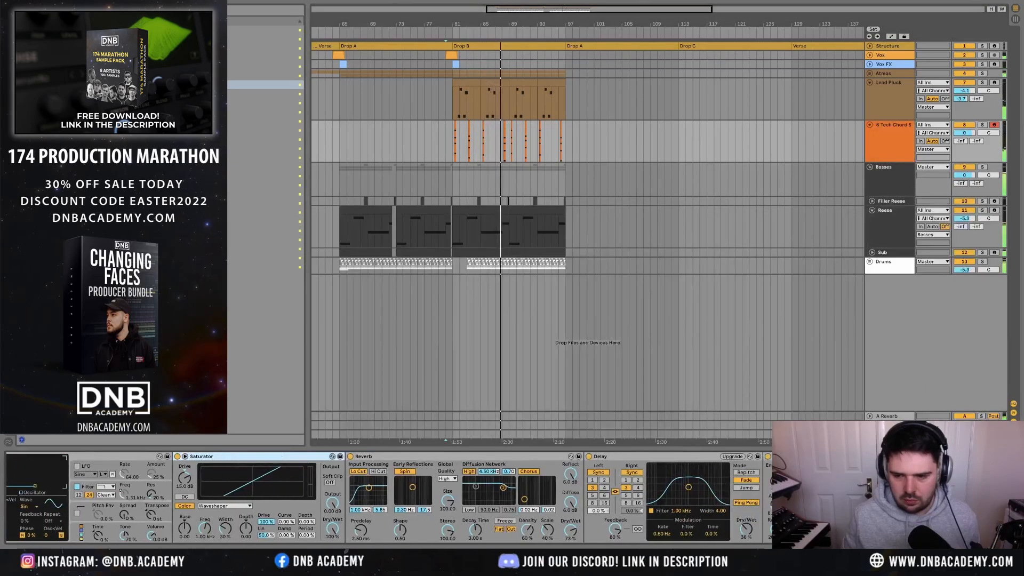
{"action": "scroll", "coordinate": [587, 214], "scroll_direction": "right", "scroll_amount": 1}
{"action": "left_click", "coordinate": [32, 31]}
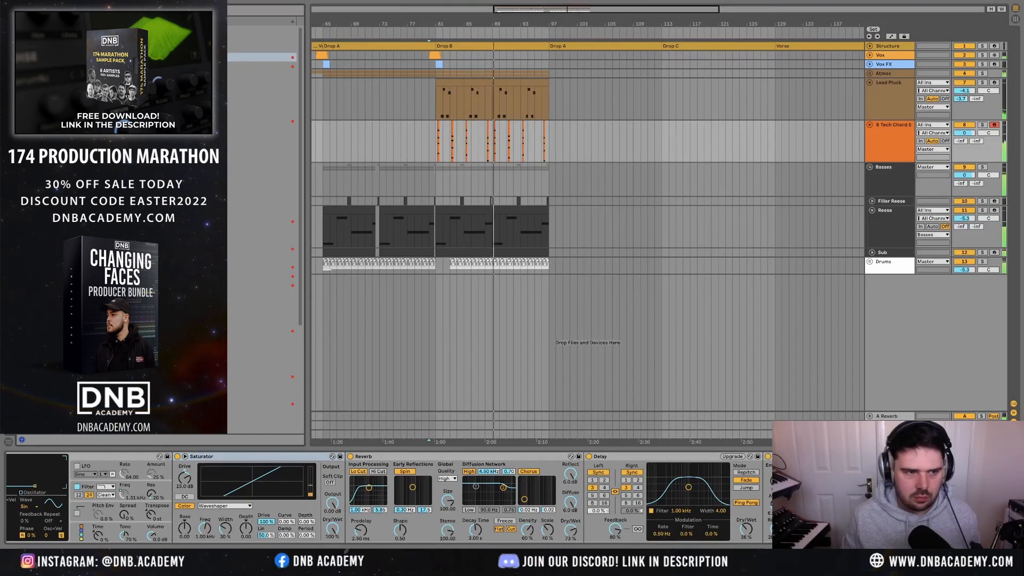
{"action": "double_click", "coordinate": [161, 267]}
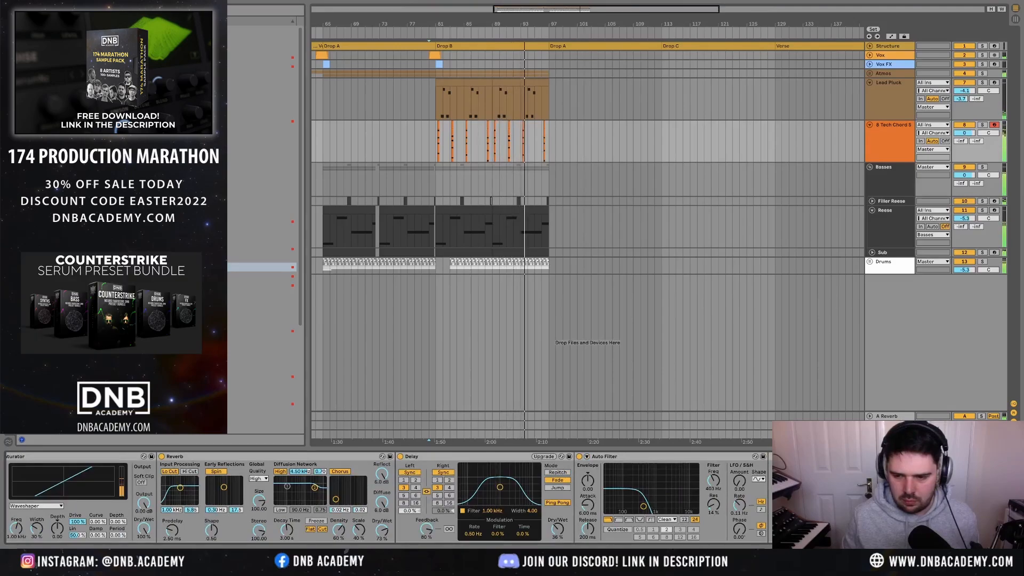
{"action": "left_click_drag", "start_coordinate": [969, 133], "coordinate": [970, 143]}
- Duplicate Drop B's chord stabs and basses into the following Drop A, and clear the copied Filler Reese clips
{"action": "left_click_drag", "start_coordinate": [555, 144], "coordinate": [437, 145]}
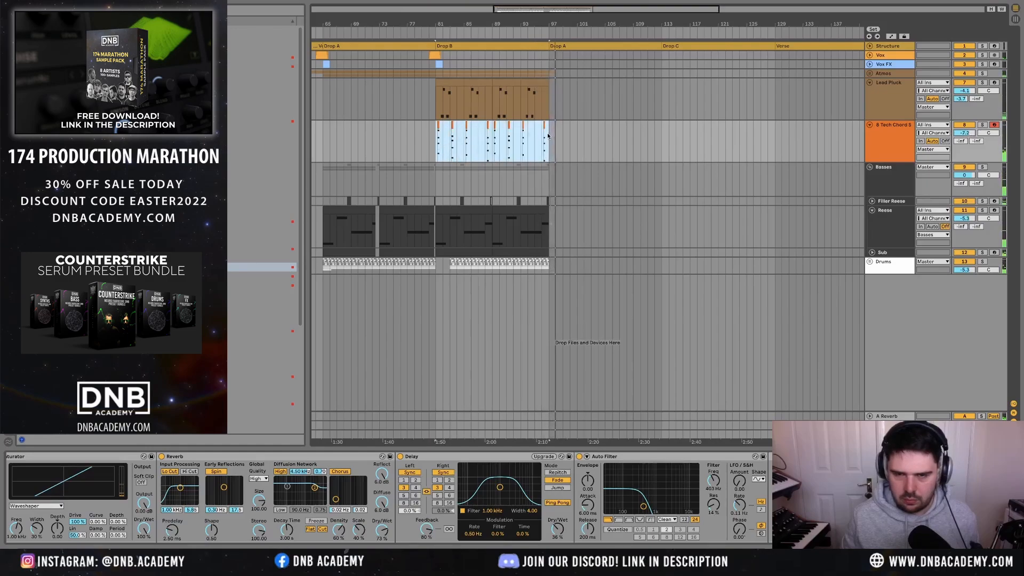
{"action": "key", "text": "ctrl+d"}
{"action": "left_click_drag", "start_coordinate": [548, 188], "coordinate": [443, 189]}
{"action": "key", "text": "ctrl+d"}
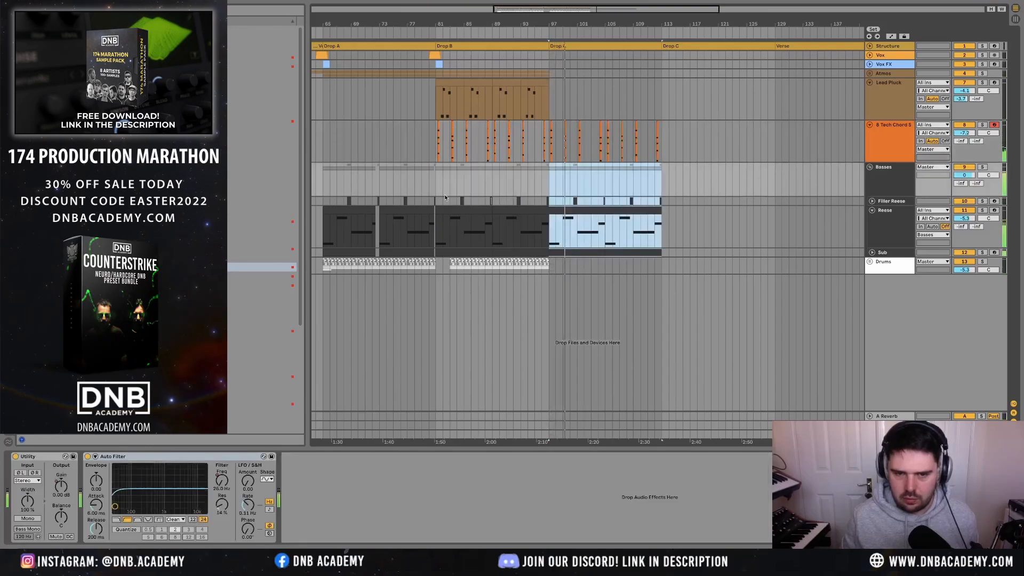
{"action": "left_click", "coordinate": [554, 200]}
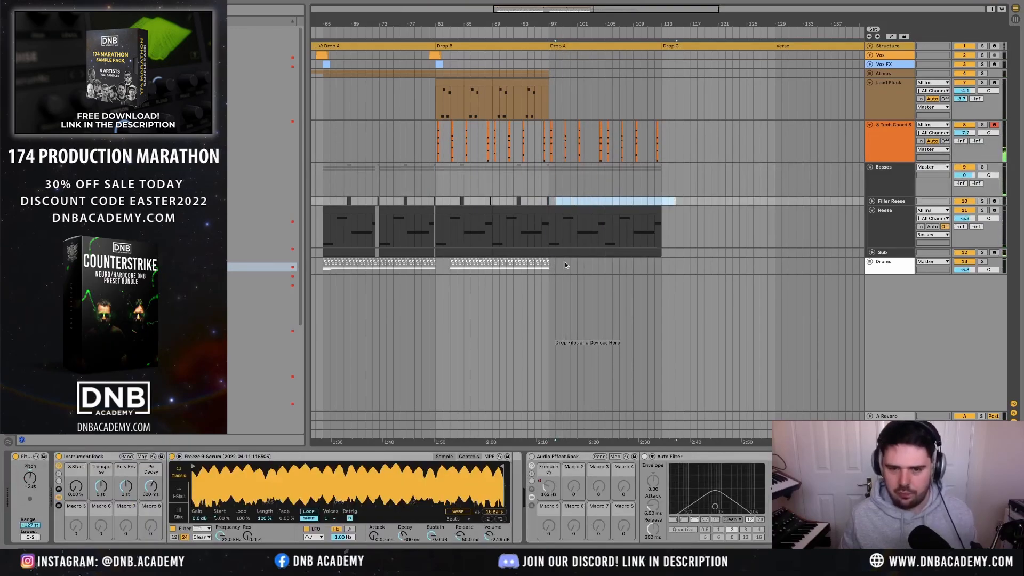
- Copy the first Drop A's drums to bar 97 and duplicate Drop B's Atmos clips into the second Drop A
{"action": "left_click_drag", "start_coordinate": [435, 269], "coordinate": [310, 271]}
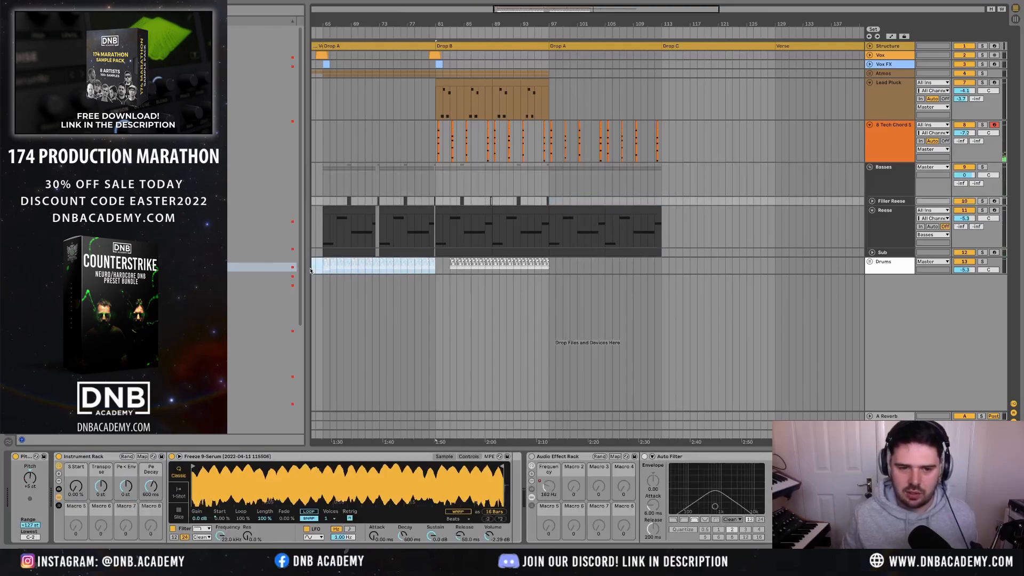
{"action": "left_click", "coordinate": [554, 273]}
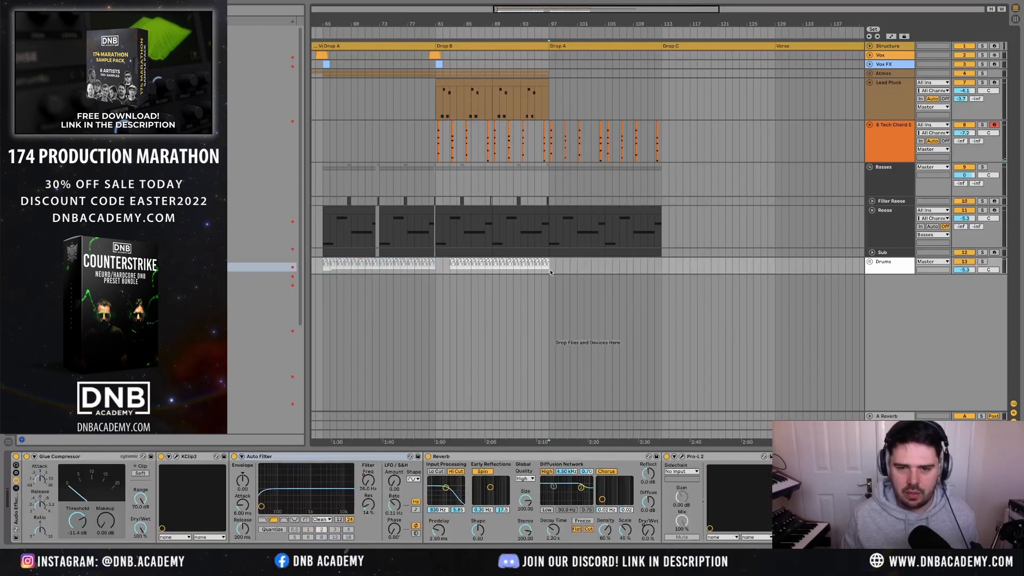
{"action": "key", "text": "ctrl+v"}
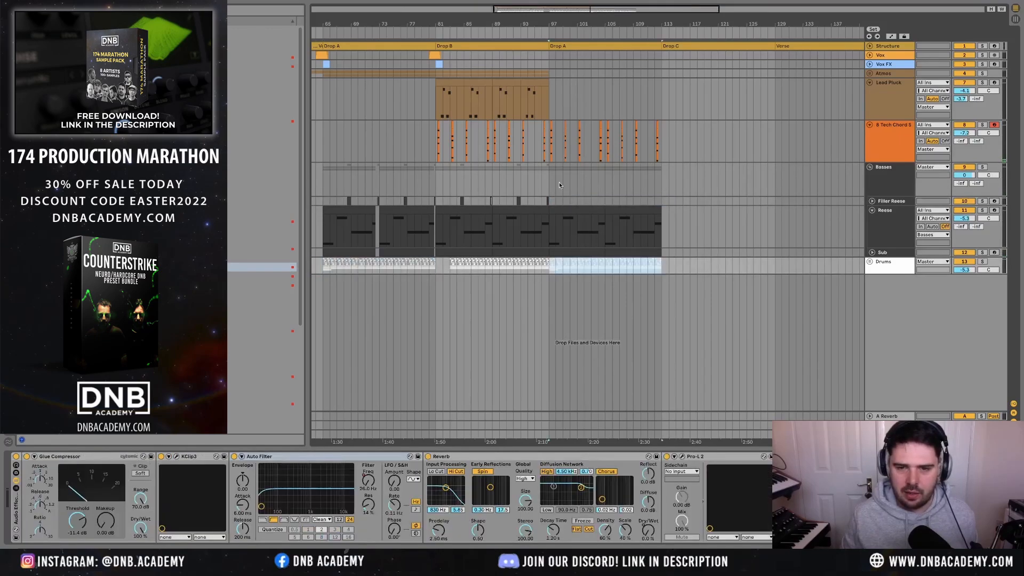
{"action": "left_click", "coordinate": [545, 96]}
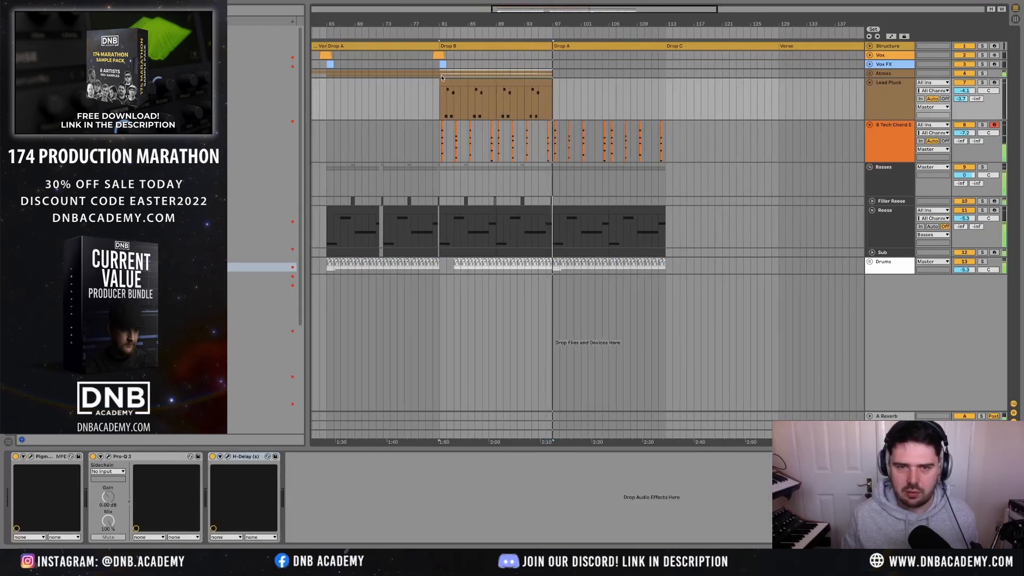
{"action": "left_click_drag", "start_coordinate": [552, 74], "coordinate": [668, 73]}
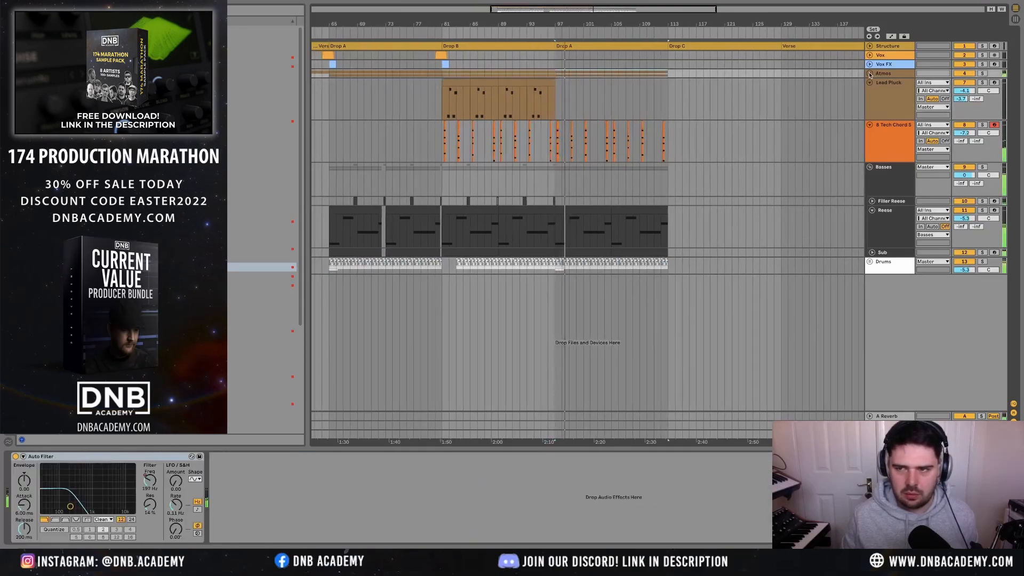
- Remove the midpoint peak from the Atmos Auto Filter frequency automation in the second Drop A, and play the transition into it
{"action": "key", "text": "a"}
{"action": "left_click", "coordinate": [885, 81]}
{"action": "left_click", "coordinate": [889, 96]}
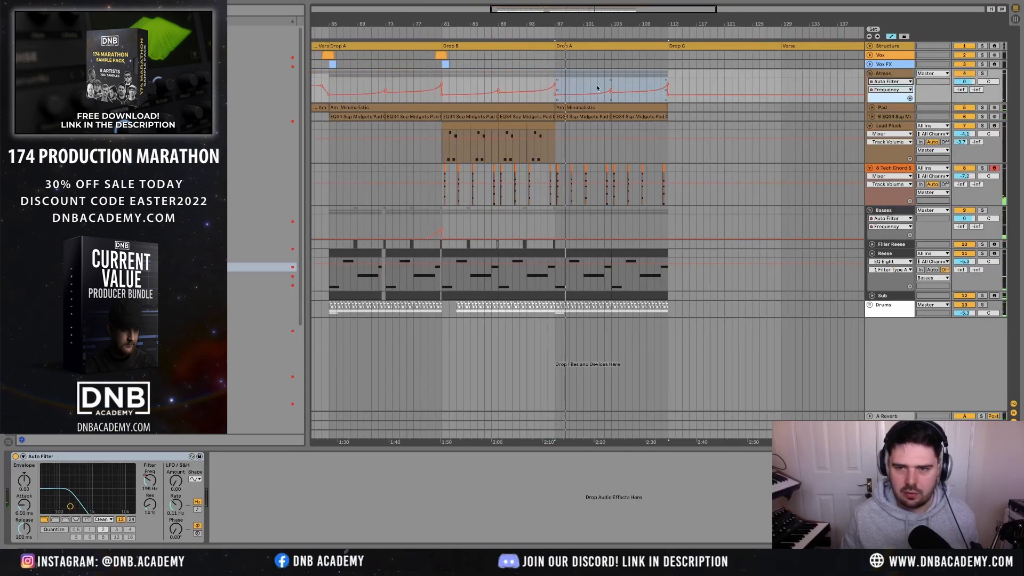
{"action": "left_click", "coordinate": [607, 84]}
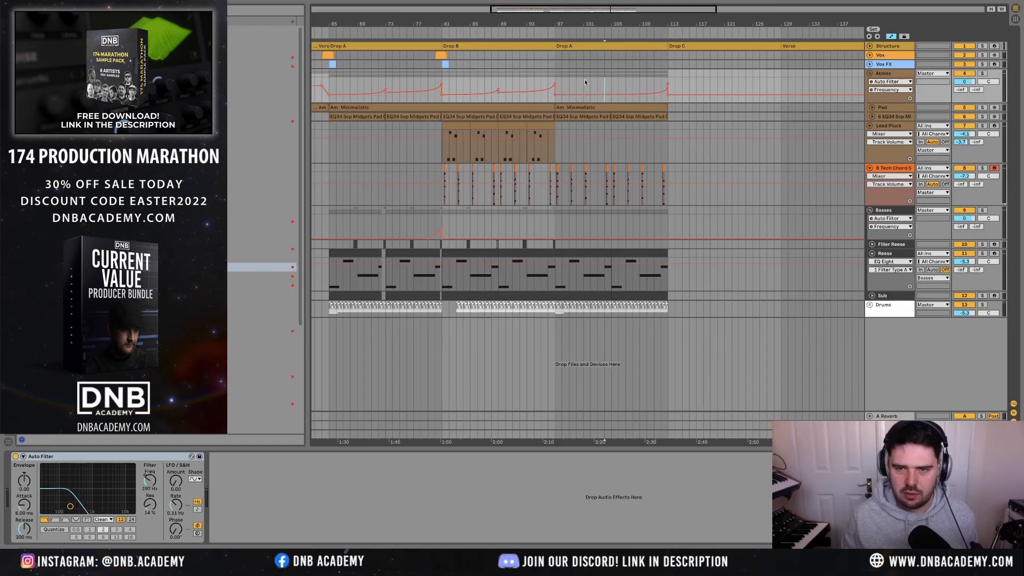
{"action": "left_click", "coordinate": [551, 74]}
{"action": "key", "text": "space"}
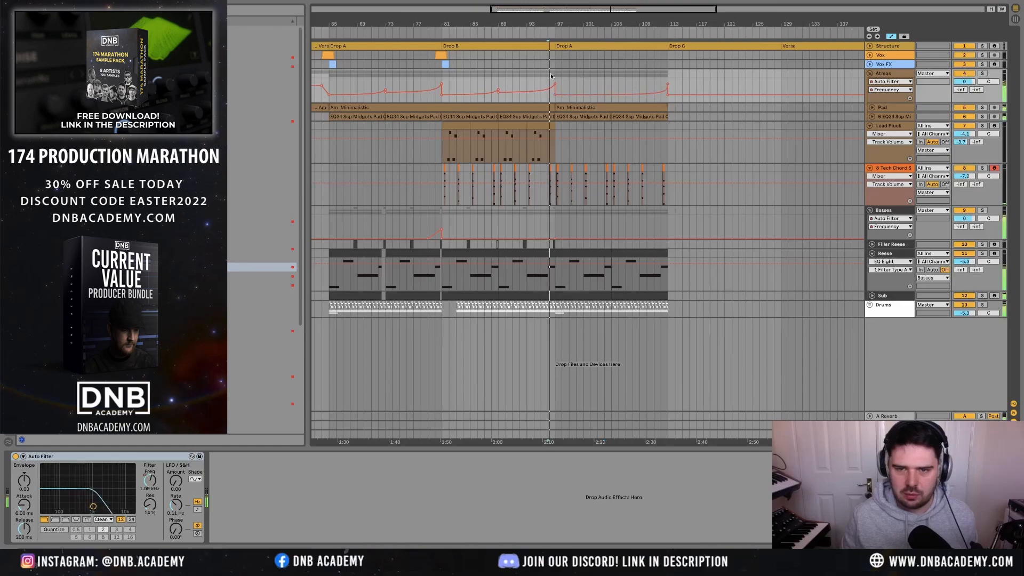
- Collapse the expanded tracks and copy Drop B's Vox FX clip to the start and midpoint of the second Drop A
{"action": "key", "text": "a"}
{"action": "left_click", "coordinate": [870, 73], "text": "alt"}
{"action": "key", "text": "minus"}
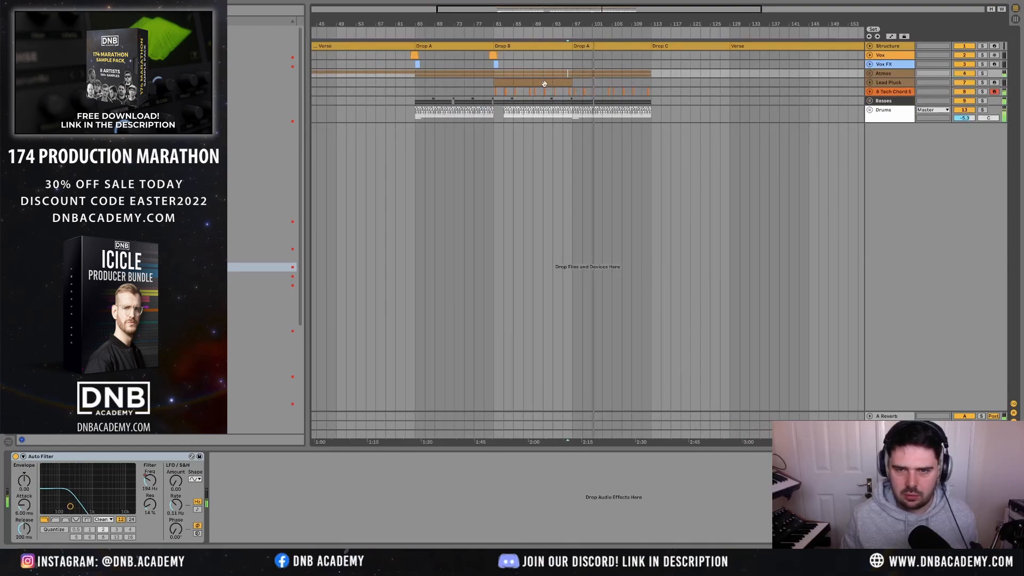
{"action": "left_click", "coordinate": [497, 82]}
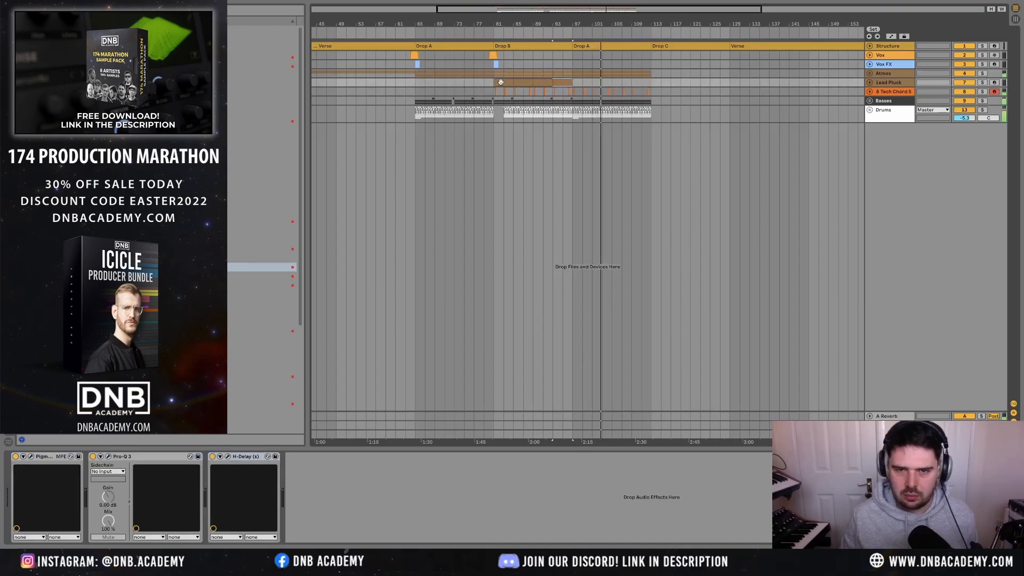
{"action": "left_click_drag", "start_coordinate": [495, 64], "coordinate": [572, 66]}
{"action": "key", "text": "ctrl+d"}
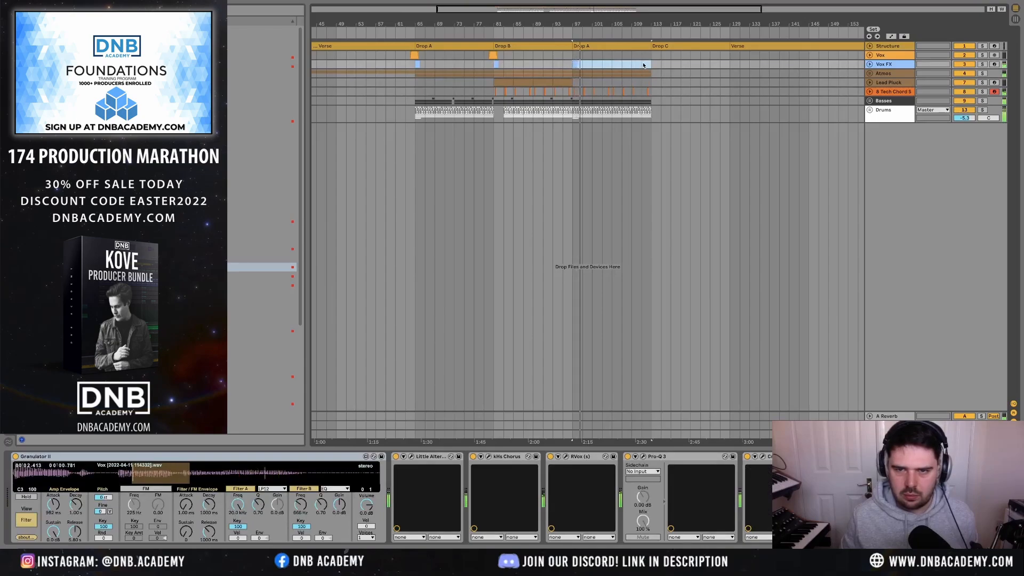
{"action": "left_click_drag", "start_coordinate": [612, 65], "coordinate": [573, 64]}
{"action": "key", "text": "ctrl+d"}
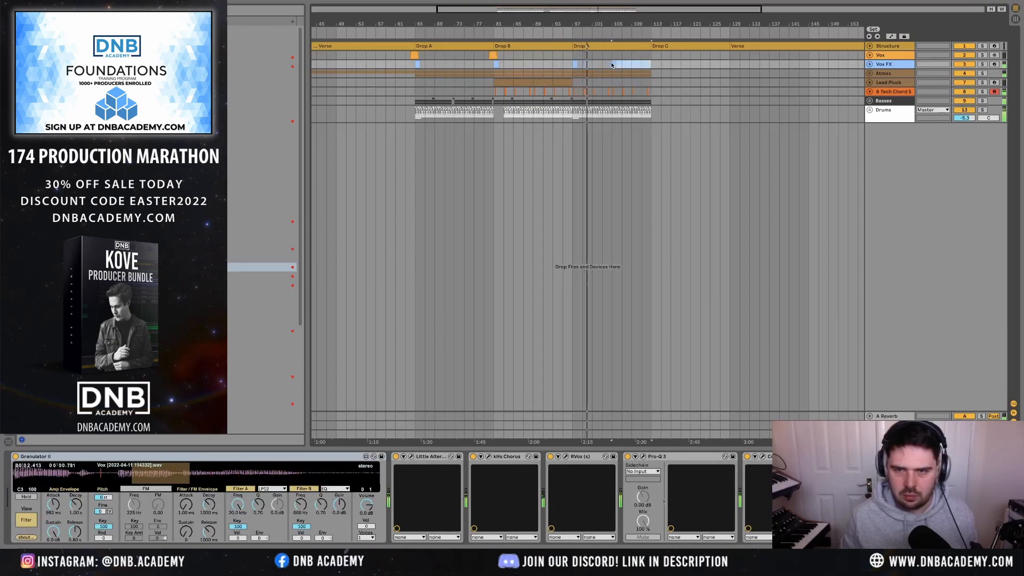
- Duplicate the second Drop A's clips into Drop C, and copy in Drop B's Lead Pluck and lead-in Vox clips
{"action": "left_click", "coordinate": [607, 49]}
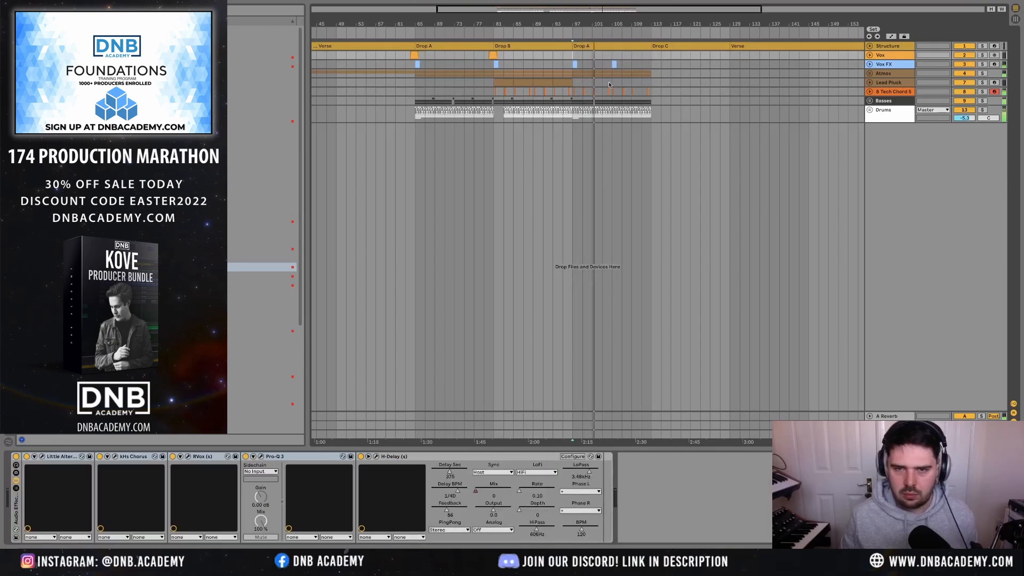
{"action": "left_click", "coordinate": [608, 50]}
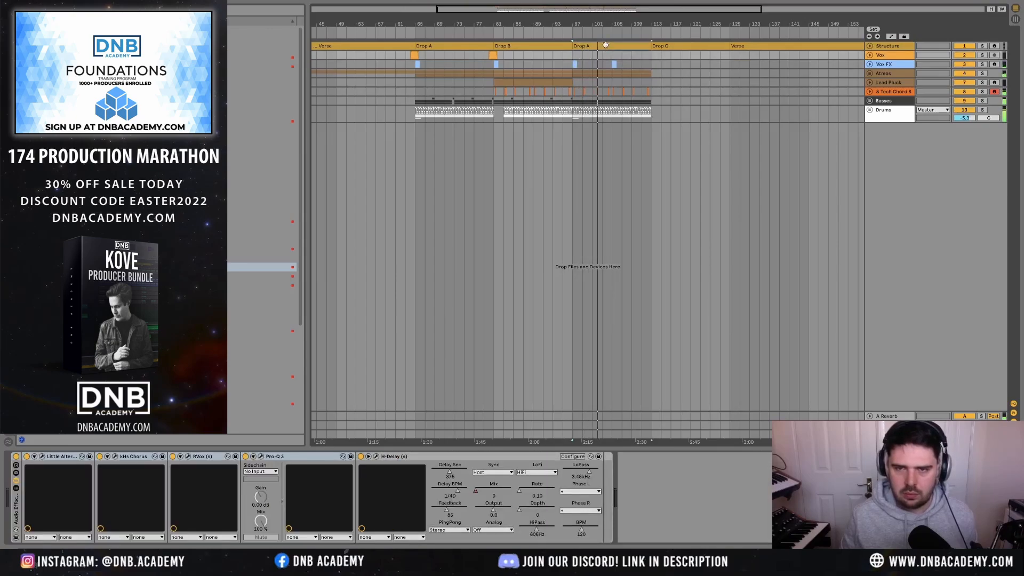
{"action": "left_click", "coordinate": [652, 119], "text": "shift"}
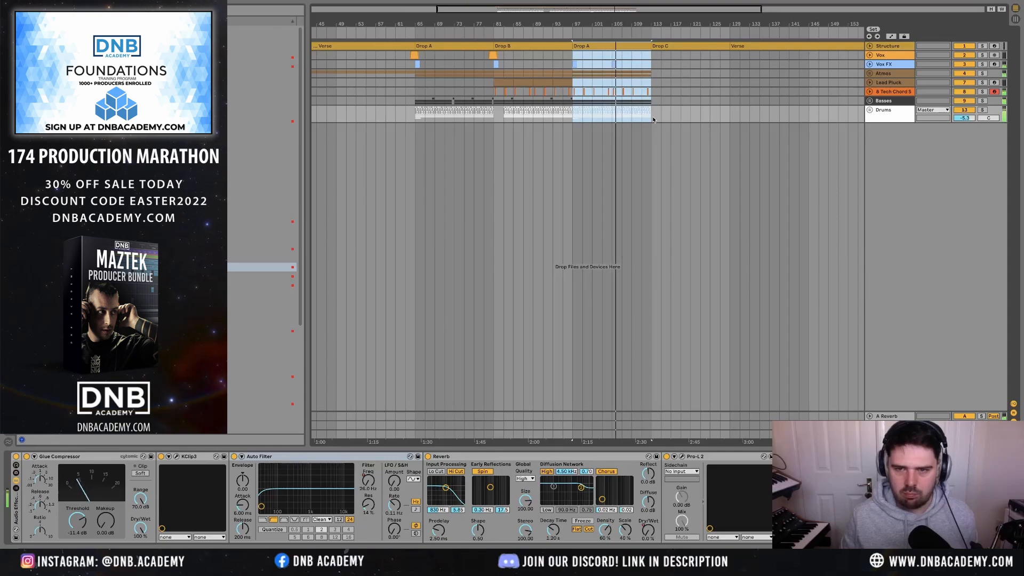
{"action": "left_click", "coordinate": [651, 57]}
{"action": "key", "text": "Right"}
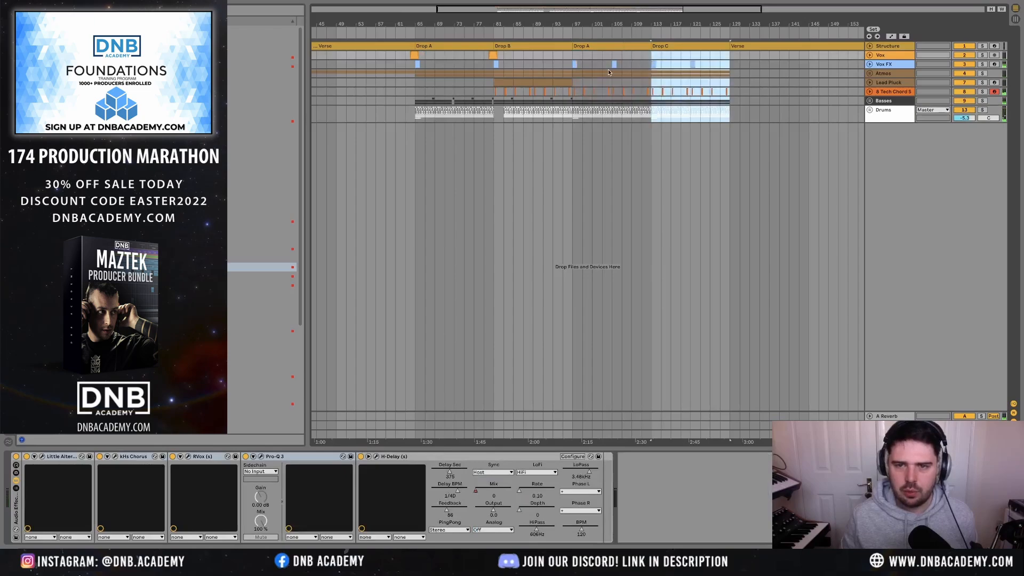
{"action": "left_click", "coordinate": [545, 81]}
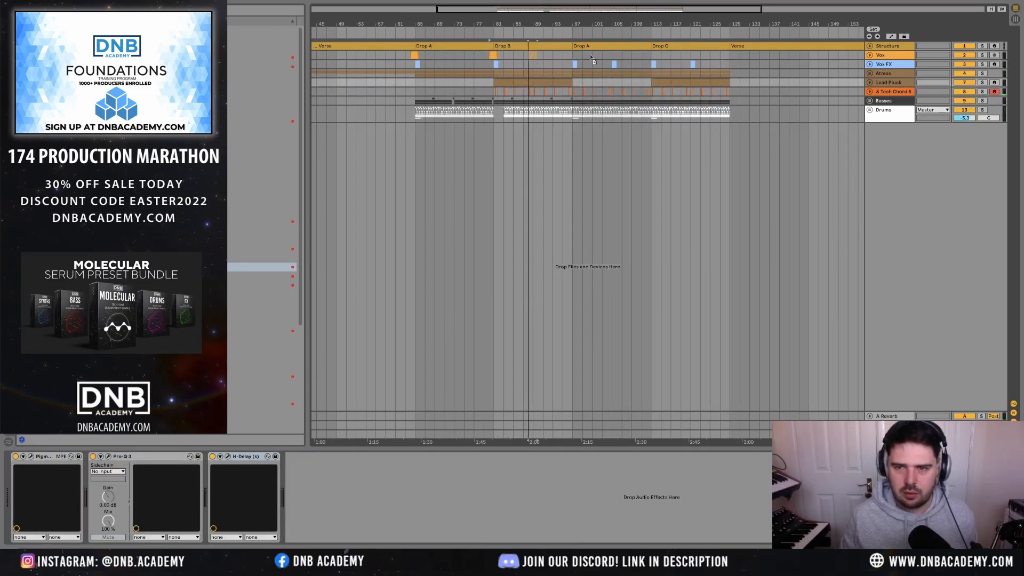
- Clear the short stretch of drums just before Drop C and raise the Drums track volume to about -3.9 dB
{"action": "left_click", "coordinate": [642, 114]}
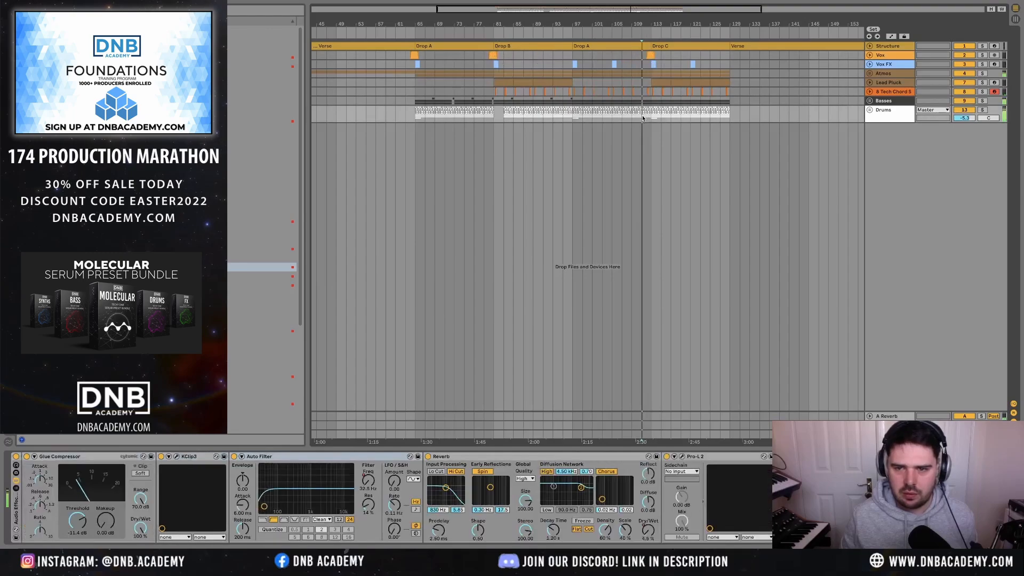
{"action": "scroll", "coordinate": [648, 118], "scroll_direction": "down", "scroll_amount": 2}
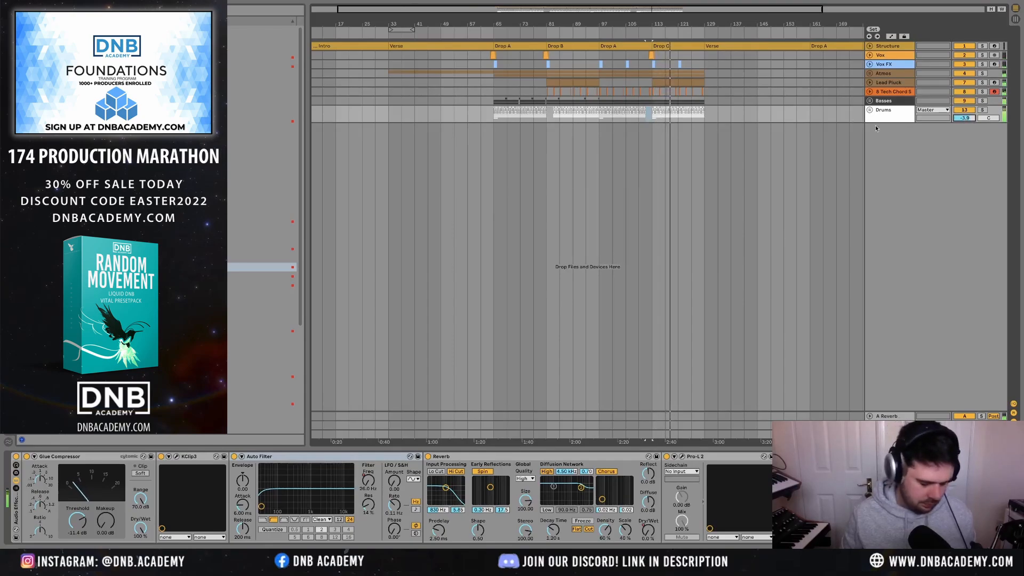
{"action": "key", "text": "w"}
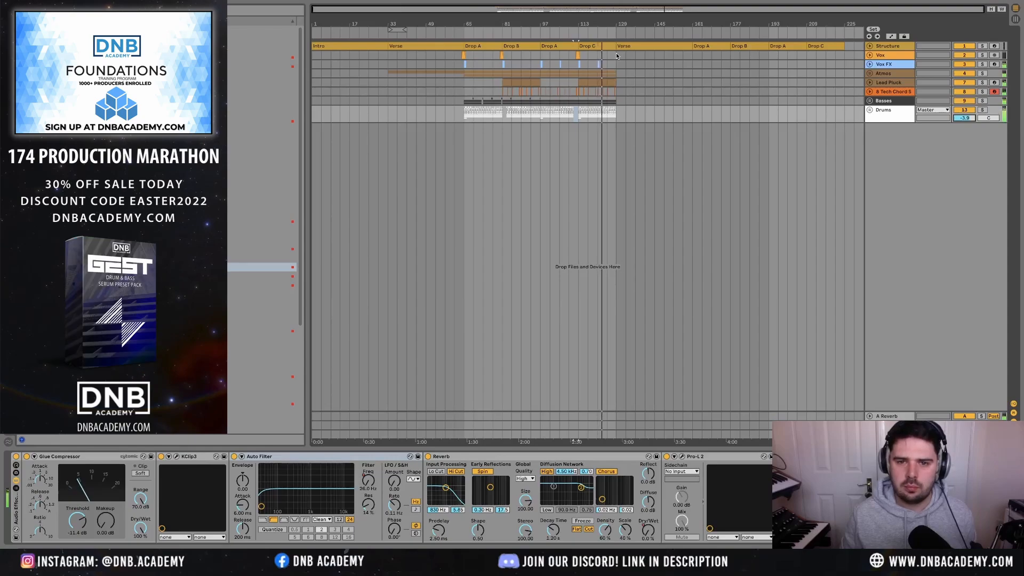
- Load ValhallaVintageVerb onto the Lead Pluck track and place it after H-Delay
{"action": "left_click", "coordinate": [890, 82]}
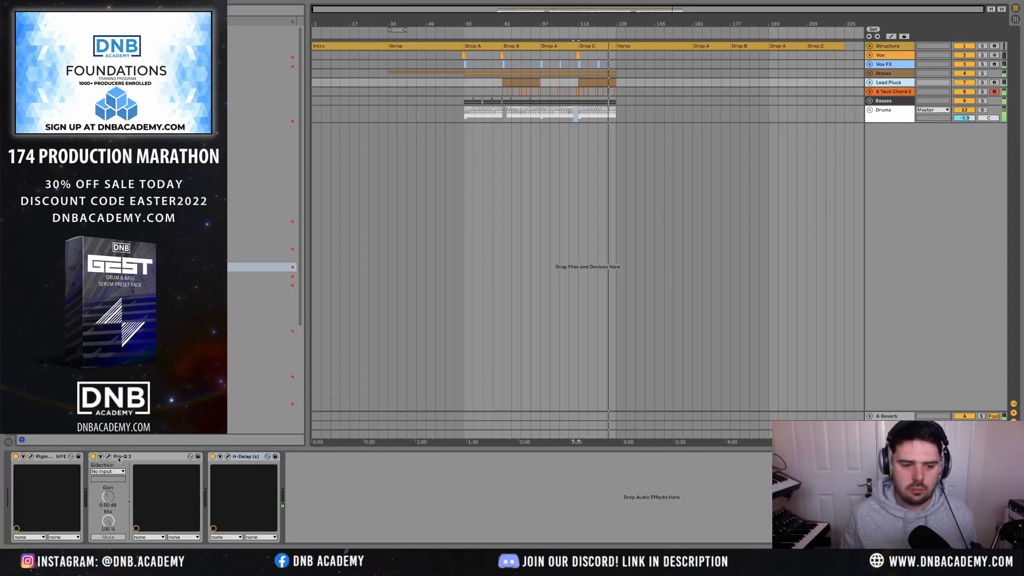
{"action": "left_click", "coordinate": [37, 31]}
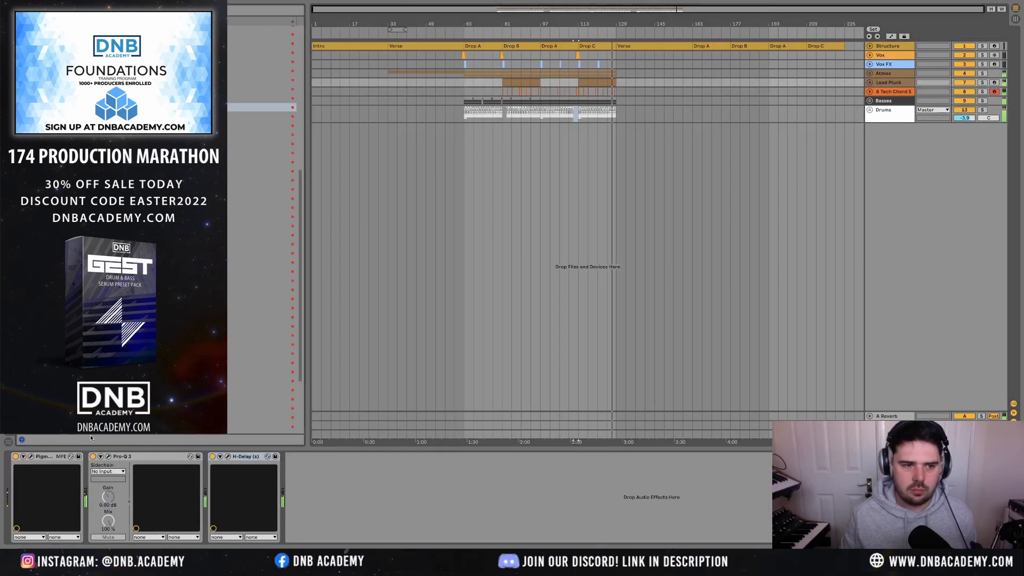
{"action": "left_click", "coordinate": [160, 76]}
{"action": "scroll", "coordinate": [118, 299], "scroll_direction": "down", "scroll_amount": 3}
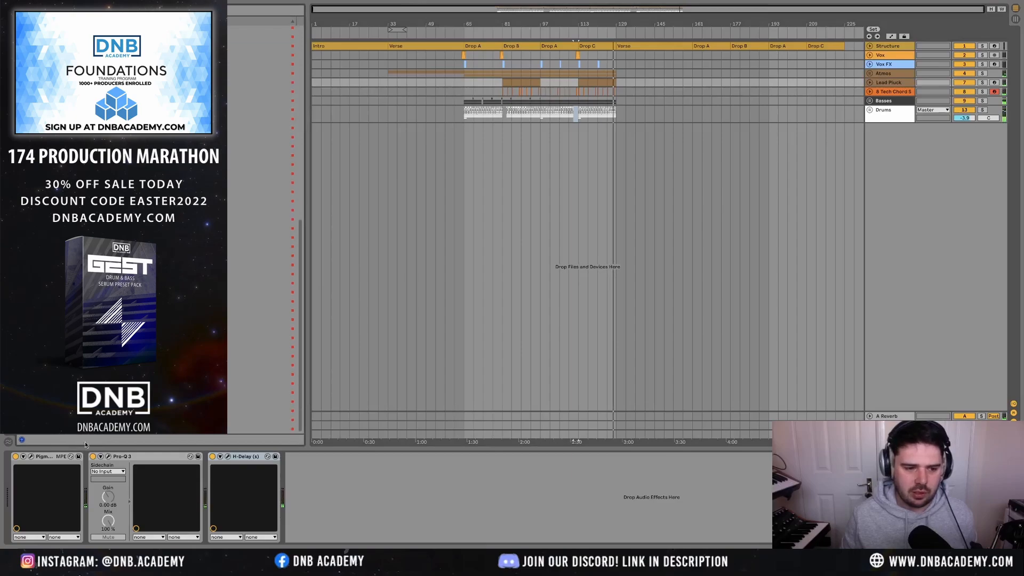
{"action": "left_click_drag", "start_coordinate": [261, 412], "coordinate": [213, 497]}
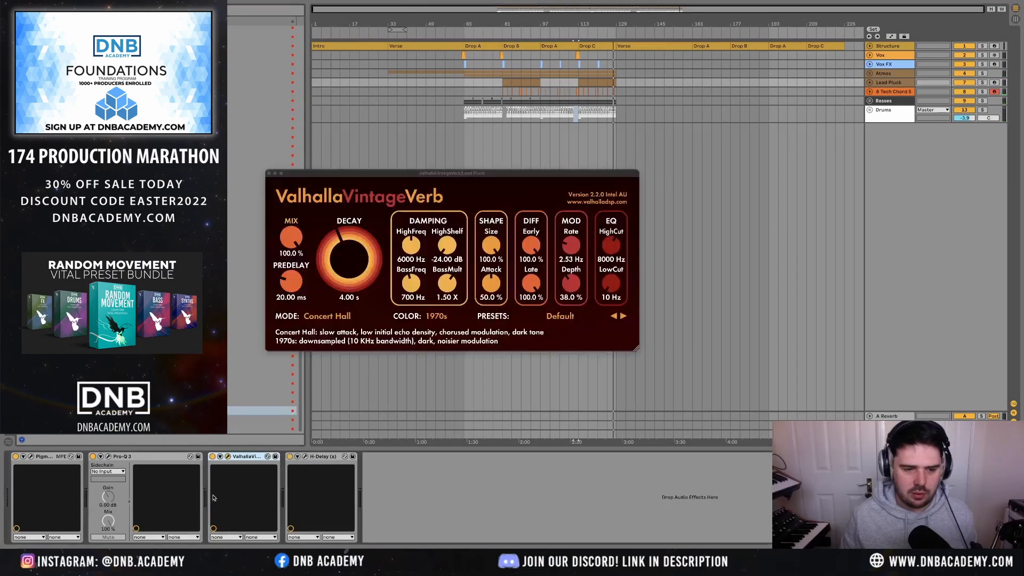
{"action": "left_click_drag", "start_coordinate": [246, 457], "coordinate": [347, 480]}
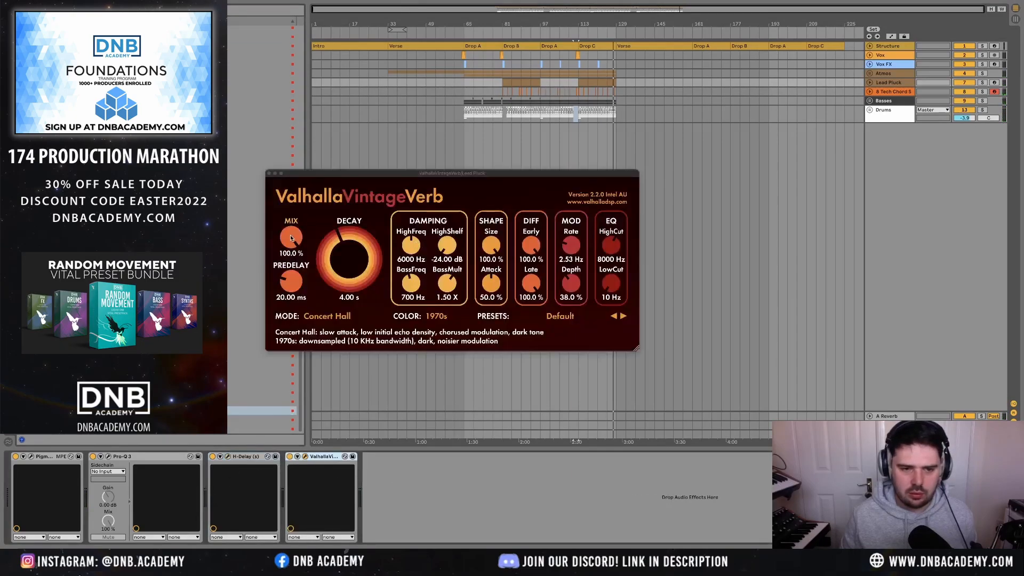
- Play Drop B and set the Lead Pluck's ValhallaVintageVerb mix to about 33.4 %
{"action": "left_click_drag", "start_coordinate": [290, 237], "coordinate": [307, 297]}
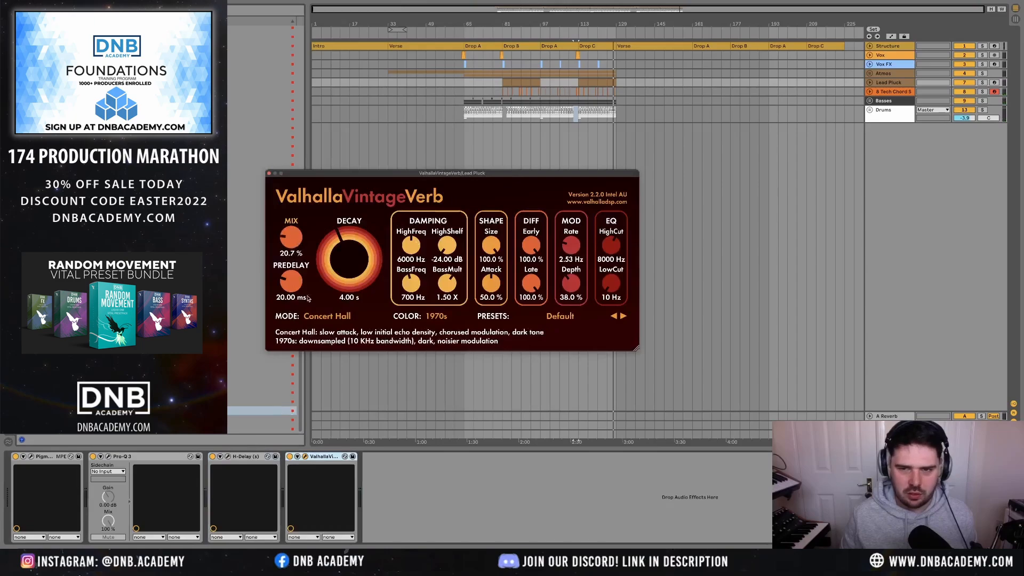
{"action": "left_click", "coordinate": [502, 64]}
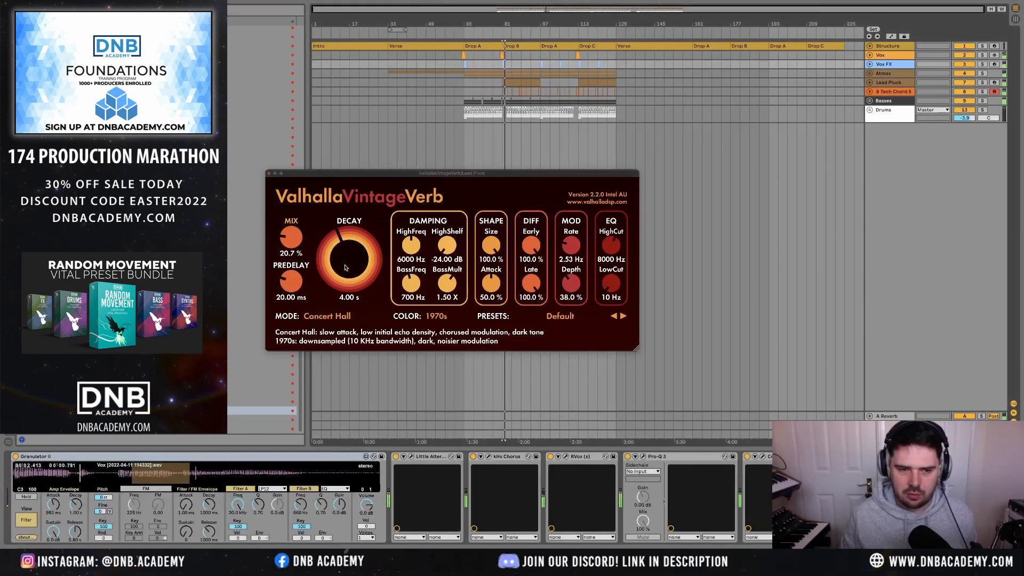
{"action": "left_click_drag", "start_coordinate": [293, 239], "coordinate": [293, 230]}
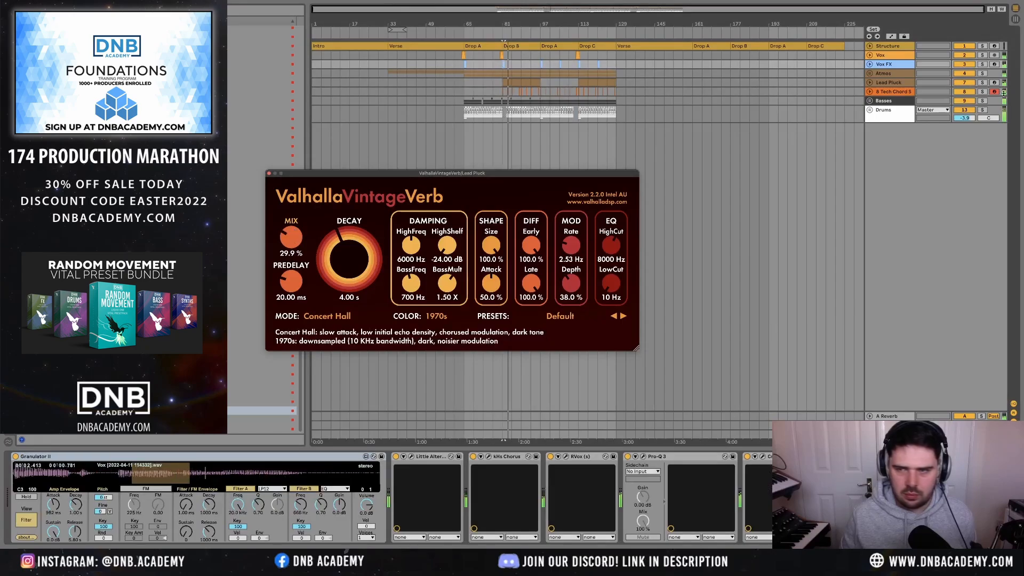
{"action": "left_click", "coordinate": [870, 82]}
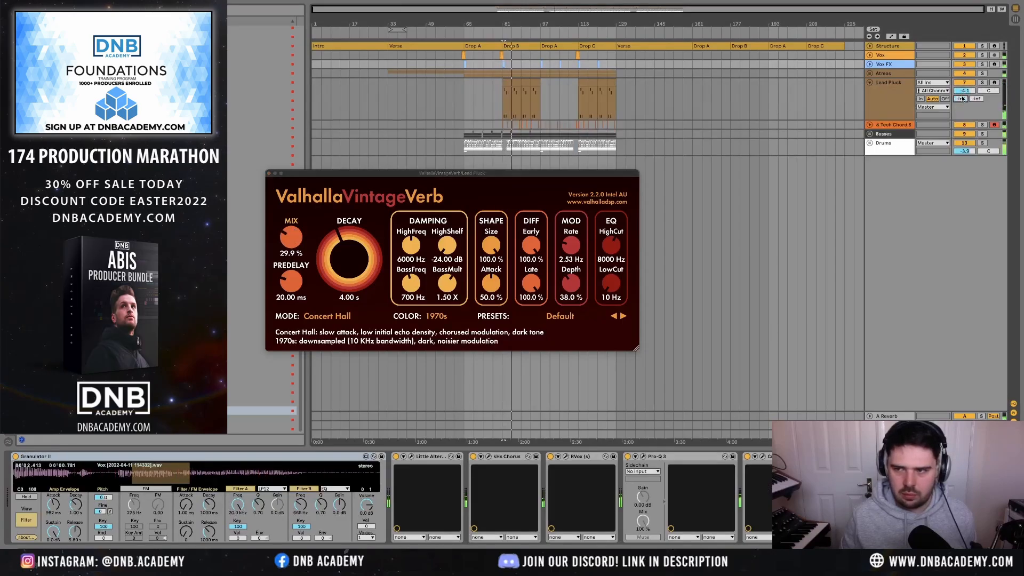
{"action": "left_click_drag", "start_coordinate": [297, 241], "coordinate": [296, 238]}
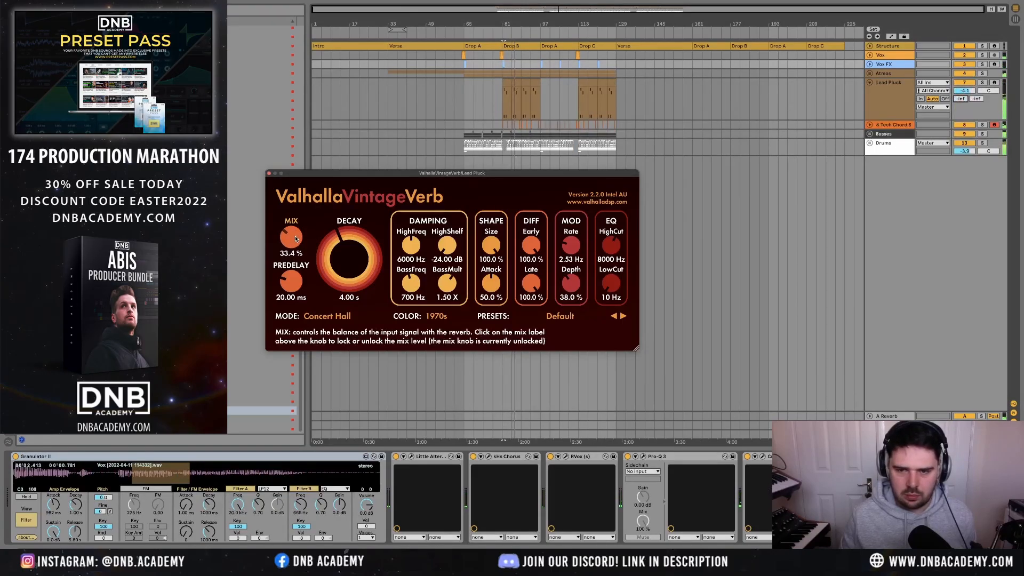
{"action": "left_click", "coordinate": [269, 174]}
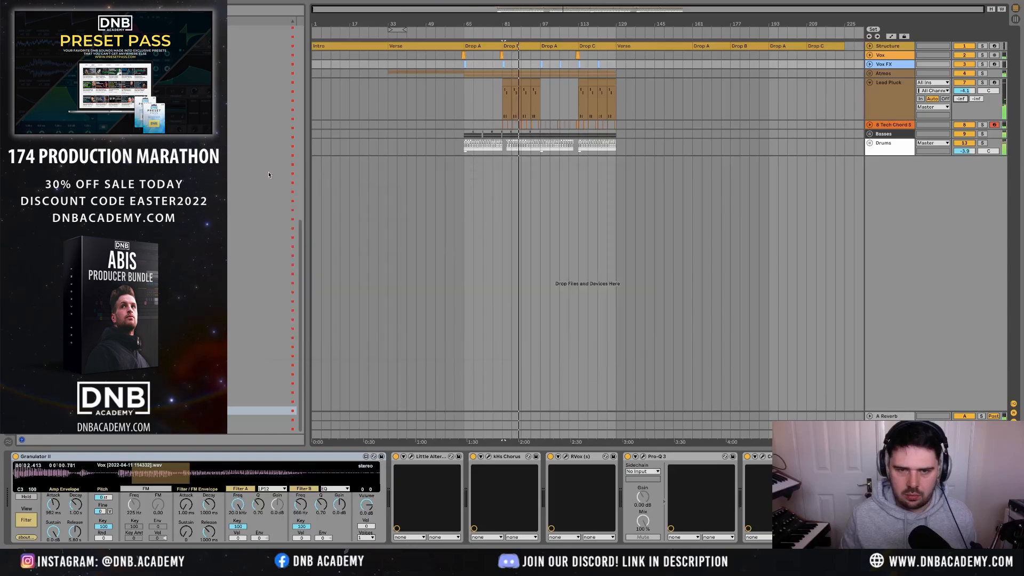
- Fine-tune the Env 2 decay in the Lead Pluck's Pigments synth, and collapse the track
{"action": "left_click", "coordinate": [885, 109]}
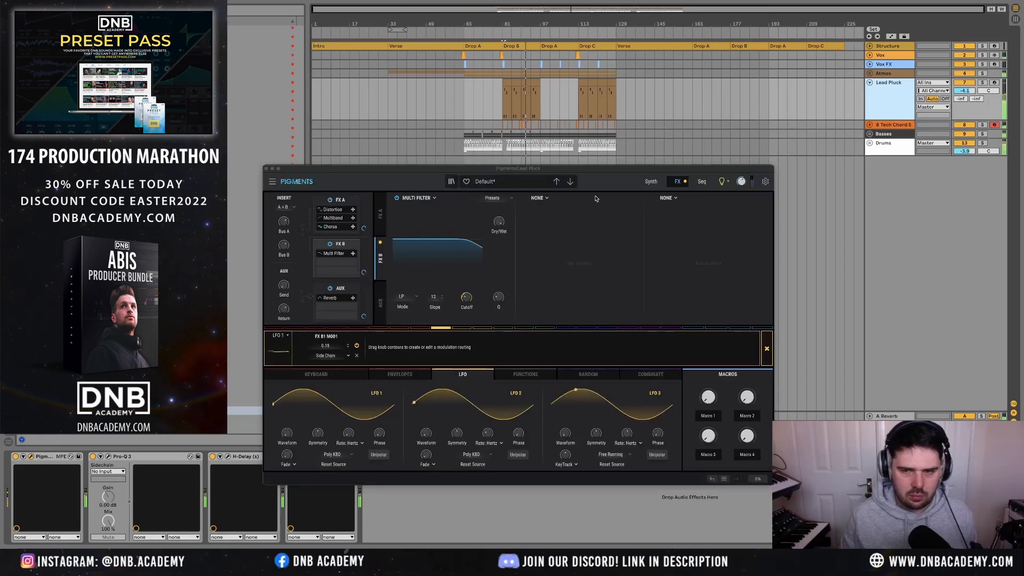
{"action": "left_click", "coordinate": [647, 182]}
{"action": "mouse_move", "coordinate": [305, 252]}
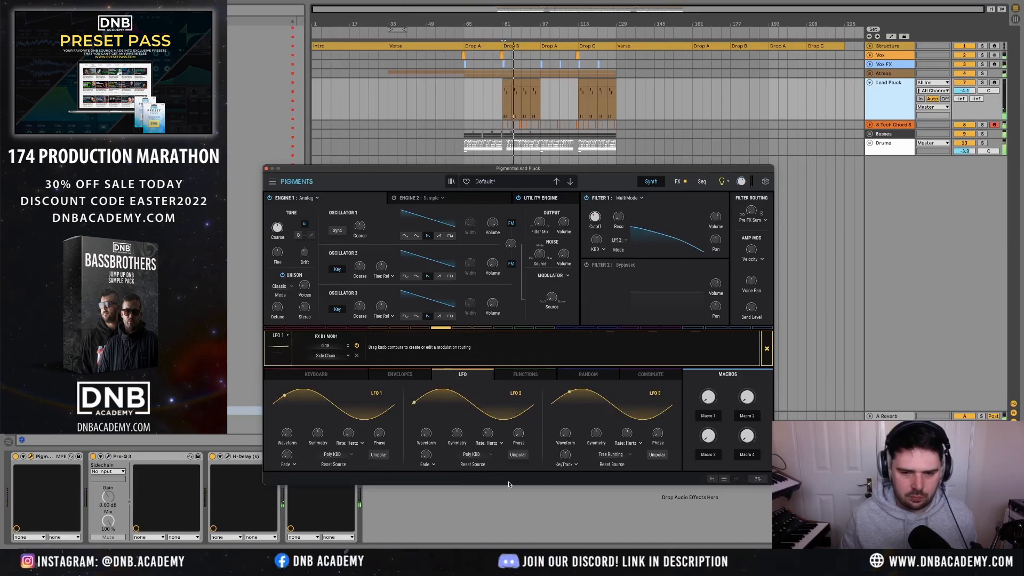
{"action": "left_click", "coordinate": [400, 374]}
{"action": "left_click_drag", "start_coordinate": [457, 434], "coordinate": [457, 430]}
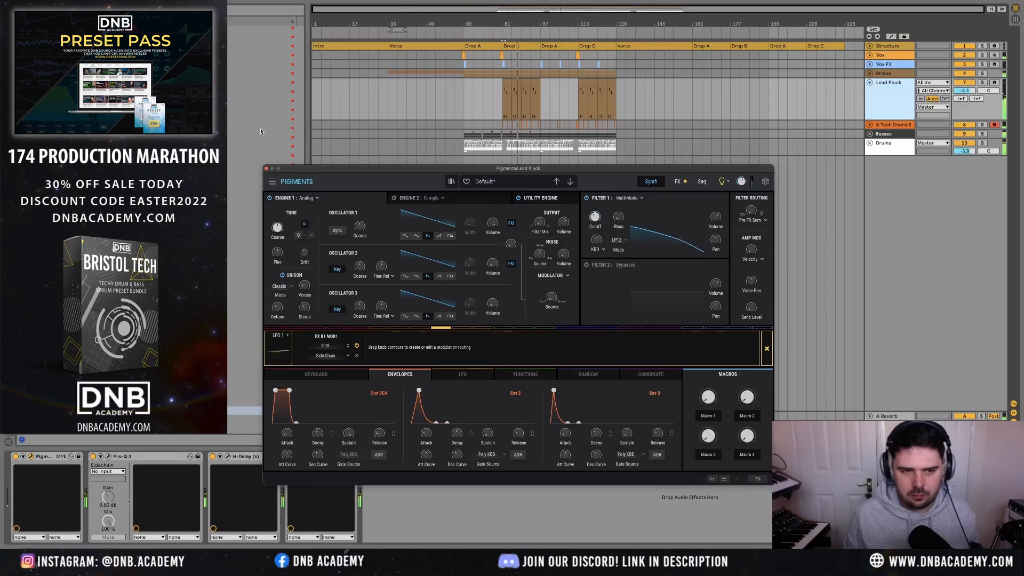
{"action": "left_click", "coordinate": [266, 169]}
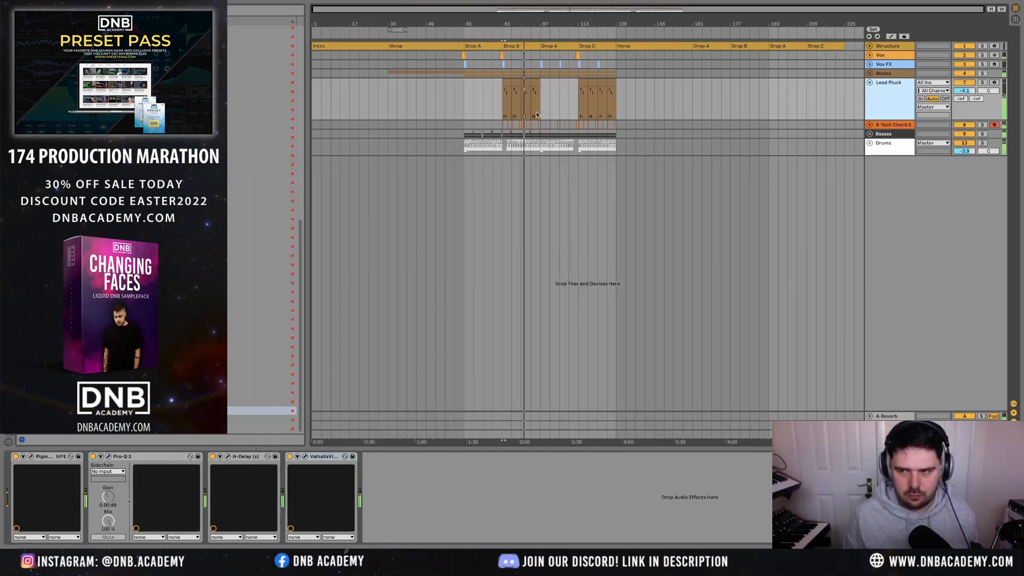
{"action": "left_click", "coordinate": [870, 83]}
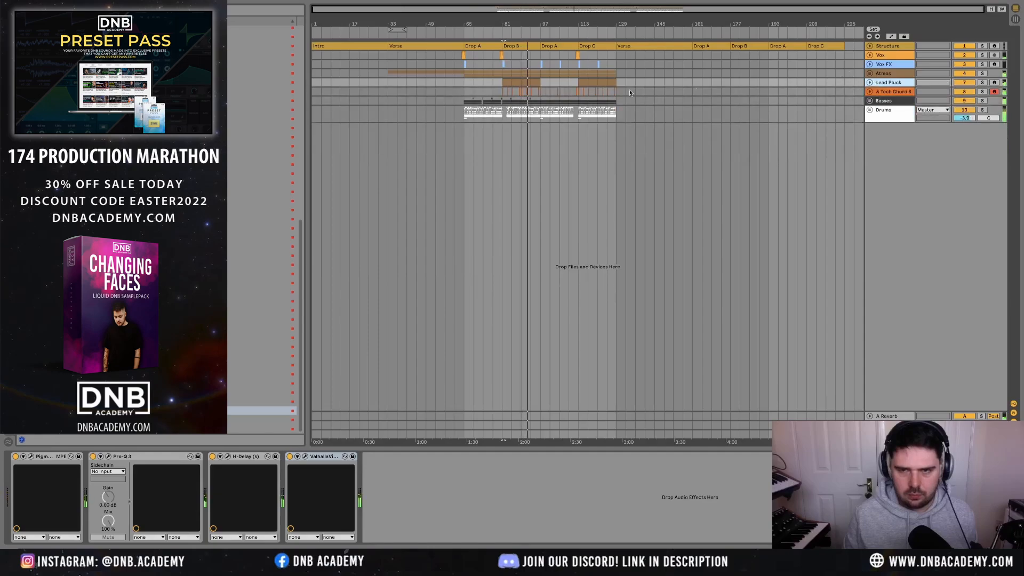
- Duplicate all clips and automation from the first Verse through Drop C to the second Verse at bar 129
{"action": "key", "text": "b"}
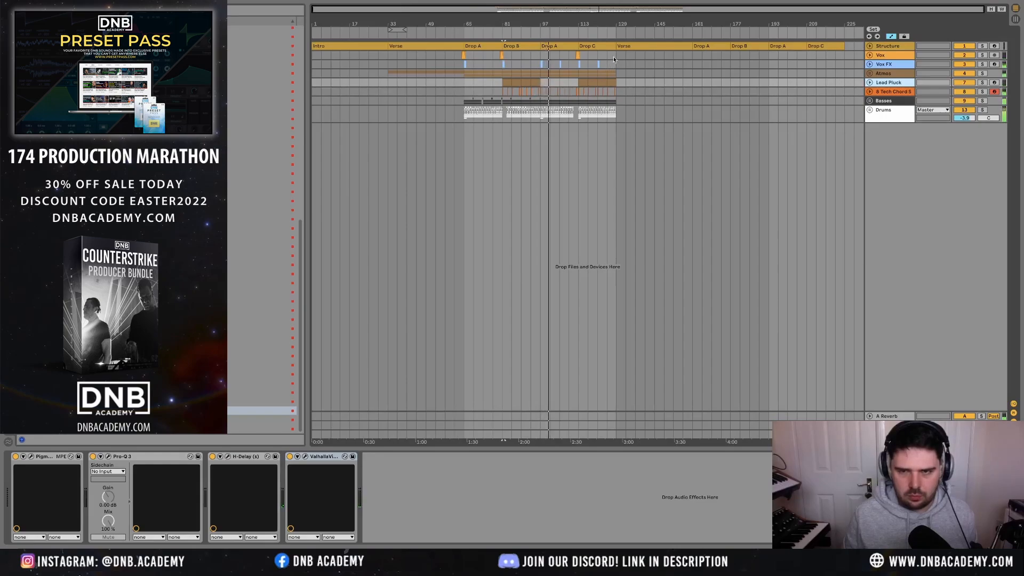
{"action": "left_click_drag", "start_coordinate": [617, 53], "coordinate": [388, 112]}
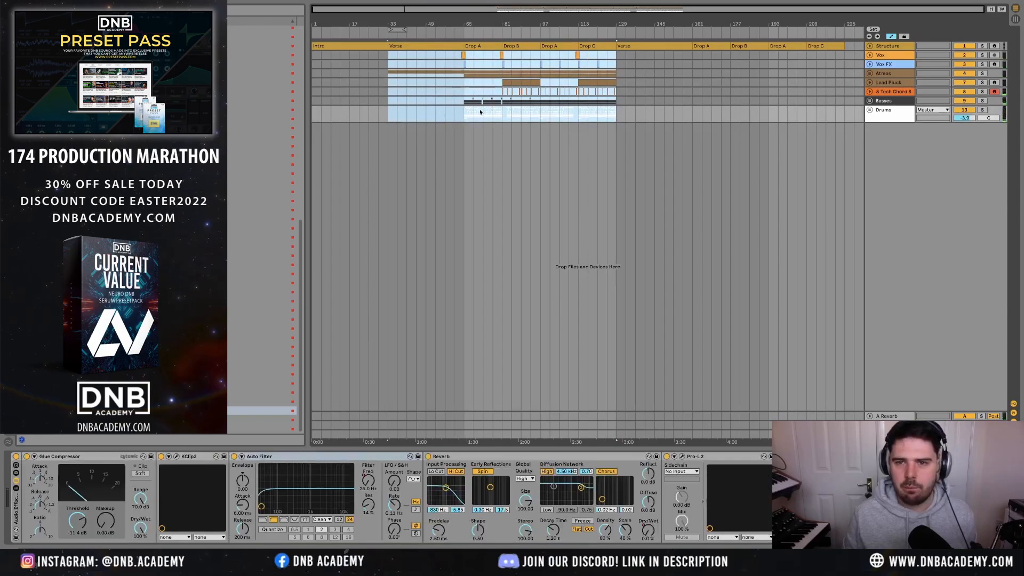
{"action": "key", "text": "ctrl+d"}
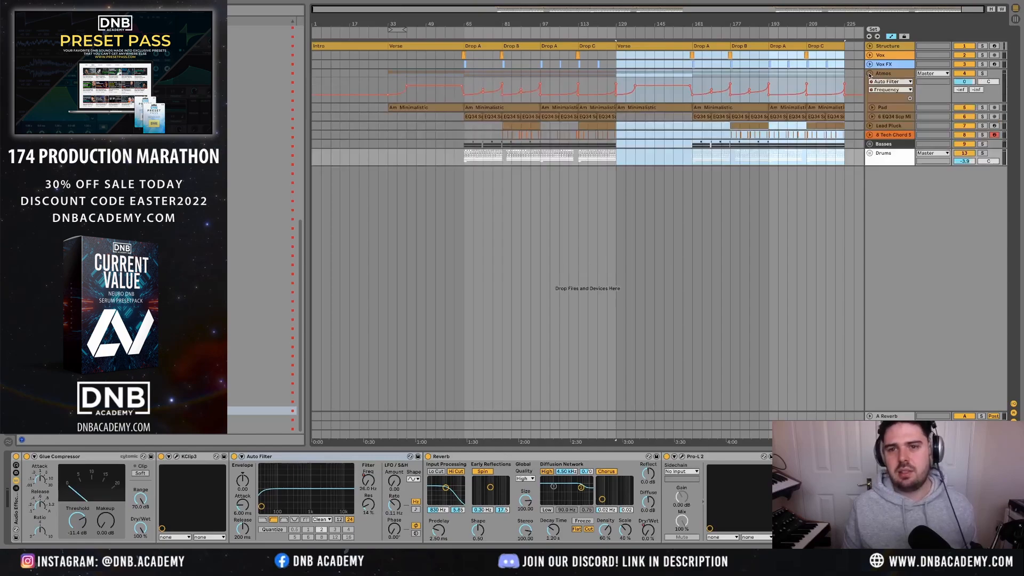
{"action": "left_click", "coordinate": [768, 91]}
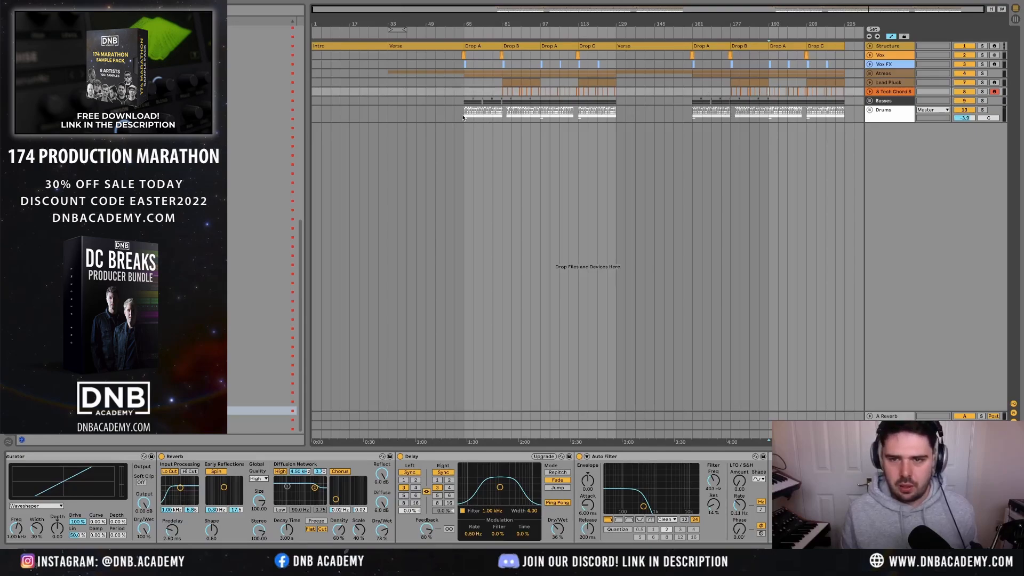
{"action": "mouse_move", "coordinate": [463, 118]}
{"action": "left_mouse_down"}
{"action": "mouse_move", "coordinate": [613, 74]}
{"action": "mouse_move", "coordinate": [616, 55]}
{"action": "left_mouse_up"}
{"action": "left_click", "coordinate": [616, 55]}
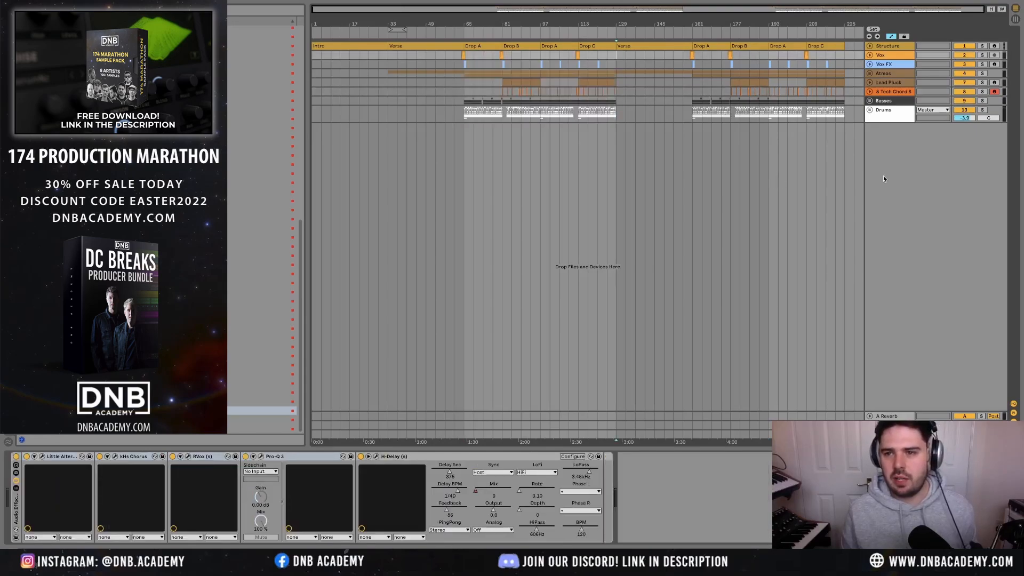
- Expand the Basses group and its Filler Reese track, and open the Reese clip at bar 161 in the second half's Drop A
{"action": "left_click", "coordinate": [870, 101]}
{"action": "scroll", "coordinate": [676, 216], "scroll_direction": "up", "scroll_amount": 10}
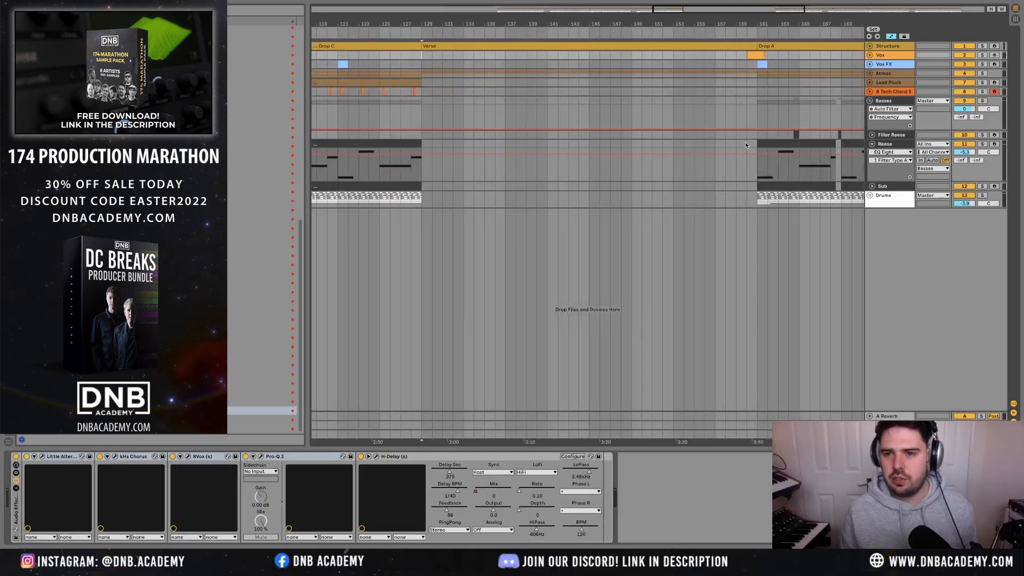
{"action": "scroll", "coordinate": [800, 140], "scroll_direction": "right", "scroll_amount": 3}
{"action": "left_click", "coordinate": [872, 135]}
{"action": "scroll", "coordinate": [731, 185], "scroll_direction": "up", "scroll_amount": 5}
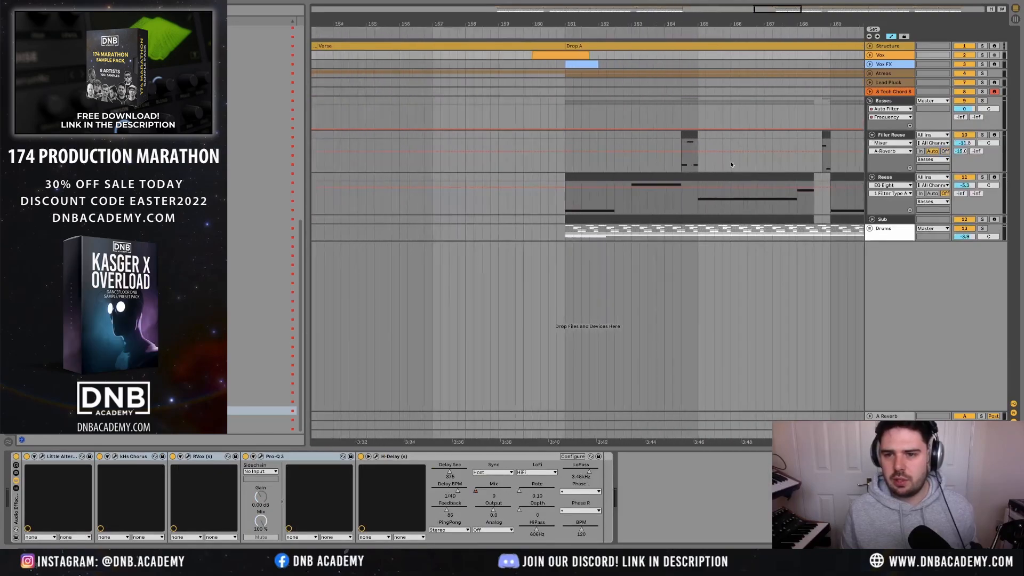
{"action": "left_click", "coordinate": [677, 166]}
{"action": "scroll", "coordinate": [693, 166], "scroll_direction": "right", "scroll_amount": 3}
{"action": "scroll", "coordinate": [590, 196], "scroll_direction": "down", "scroll_amount": 4}
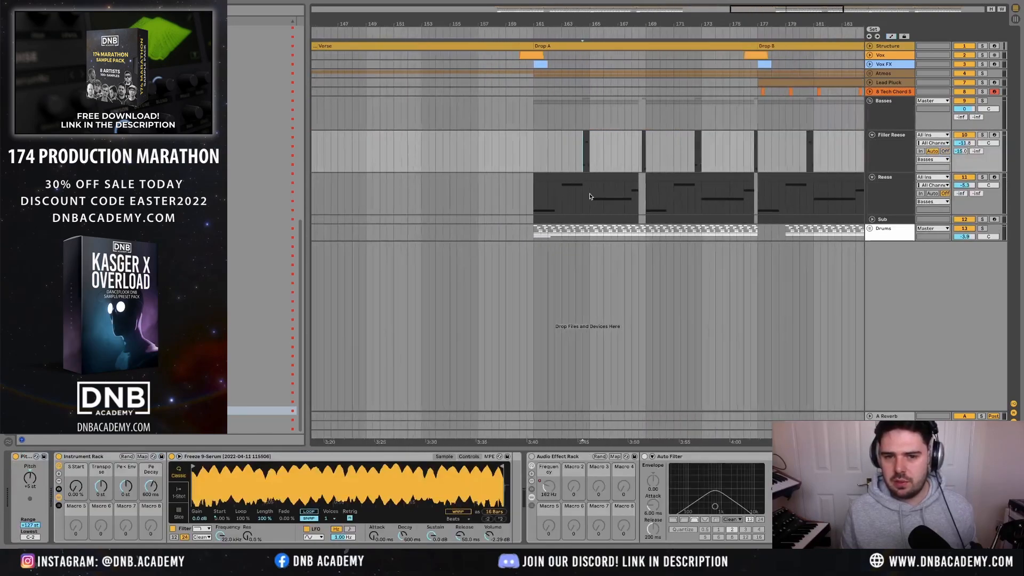
{"action": "double_click", "coordinate": [578, 177]}
- Shorten the Reese clip's first D#0 note to start at 1.4, fill the gap before it with a D#1 note, and play it
{"action": "left_click", "coordinate": [286, 457]}
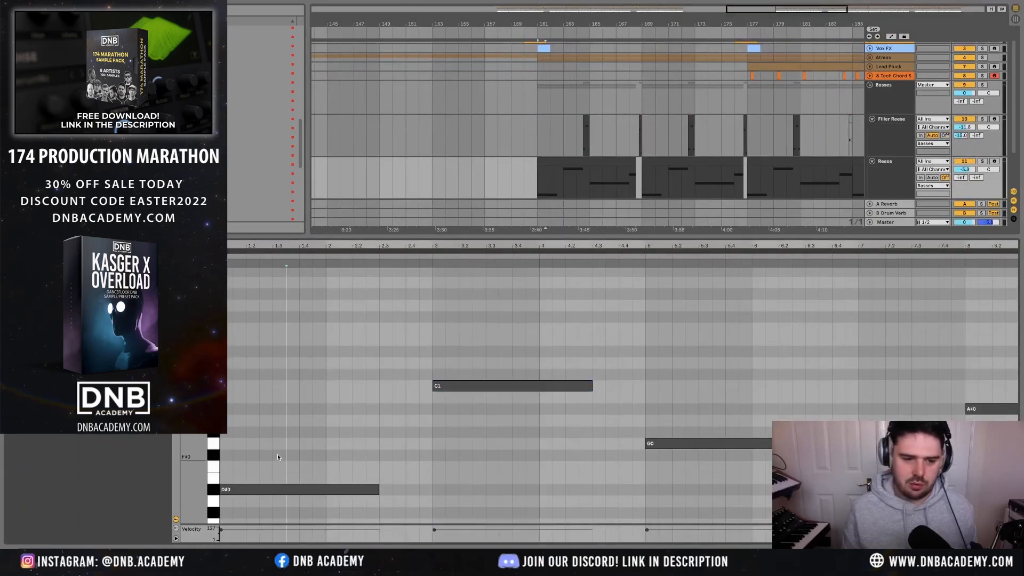
{"action": "left_click", "coordinate": [221, 489]}
{"action": "left_click_drag", "start_coordinate": [221, 490], "coordinate": [298, 486]}
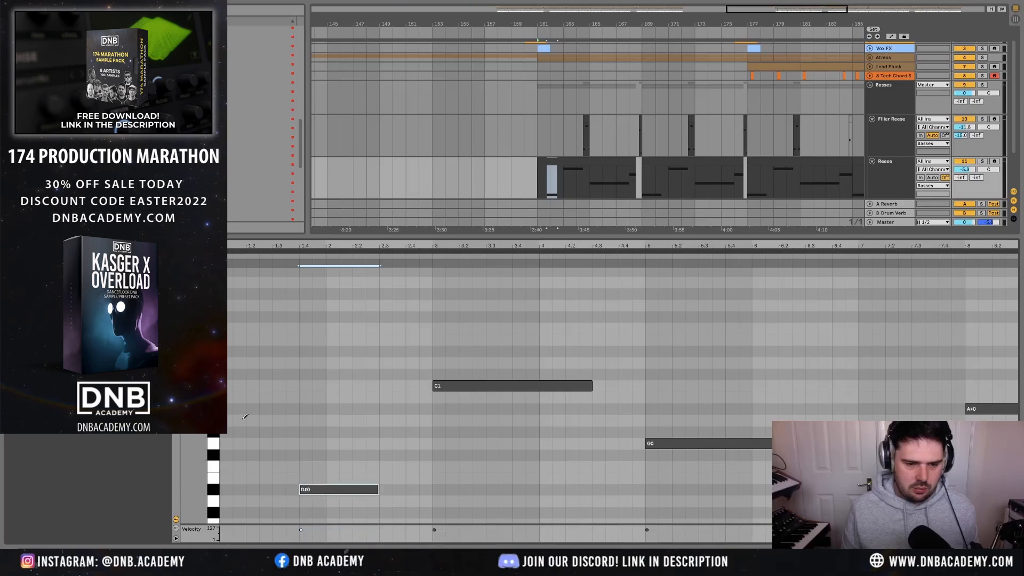
{"action": "left_click", "coordinate": [224, 350]}
{"action": "left_click_drag", "start_coordinate": [224, 352], "coordinate": [296, 353]}
{"action": "key", "text": "space"}
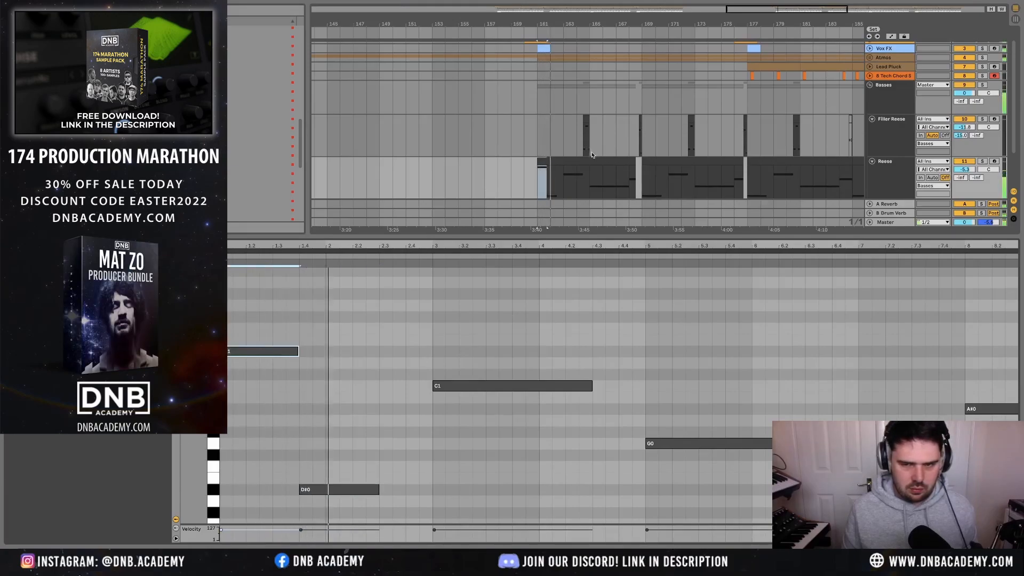
- Copy the edited Reese clip onto the Sub track at bar 161
{"action": "left_click", "coordinate": [588, 181]}
{"action": "key", "text": "super+c"}
{"action": "scroll", "coordinate": [588, 181], "scroll_direction": "down", "scroll_amount": 3}
{"action": "key", "text": "space"}
{"action": "left_click", "coordinate": [561, 153]}
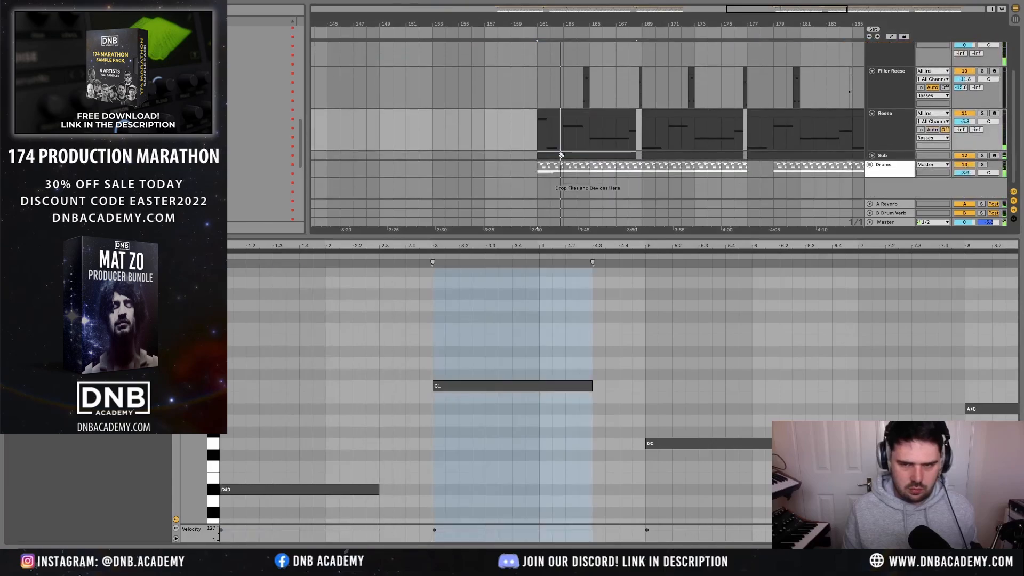
{"action": "key", "text": "super+v"}
- Expand the Vox track and play from the vocal clip at bar 160 leading into the second half's Drop A
{"action": "left_click", "coordinate": [521, 136]}
{"action": "scroll", "coordinate": [525, 145], "scroll_direction": "up", "scroll_amount": 3}
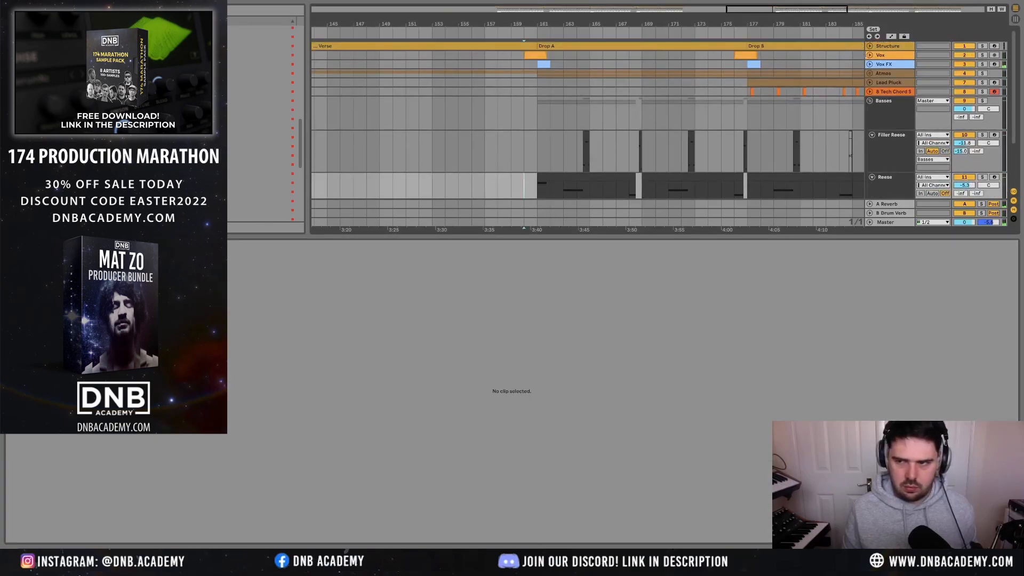
{"action": "left_click", "coordinate": [869, 55]}
{"action": "scroll", "coordinate": [525, 80], "scroll_direction": "up", "scroll_amount": 5}
{"action": "left_click", "coordinate": [528, 83]}
{"action": "key", "text": "space"}
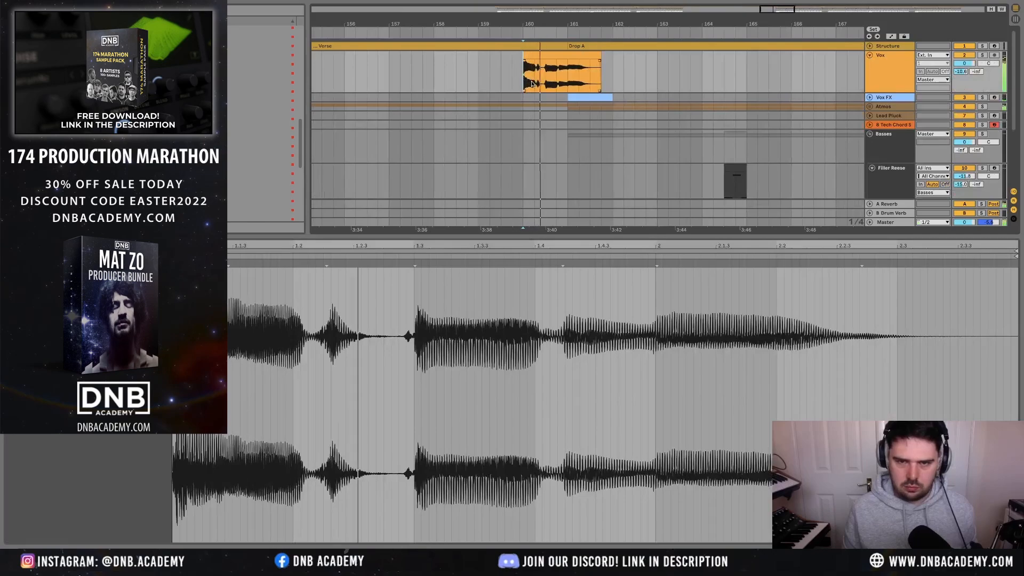
{"action": "scroll", "coordinate": [532, 83], "scroll_direction": "up", "scroll_amount": 3}
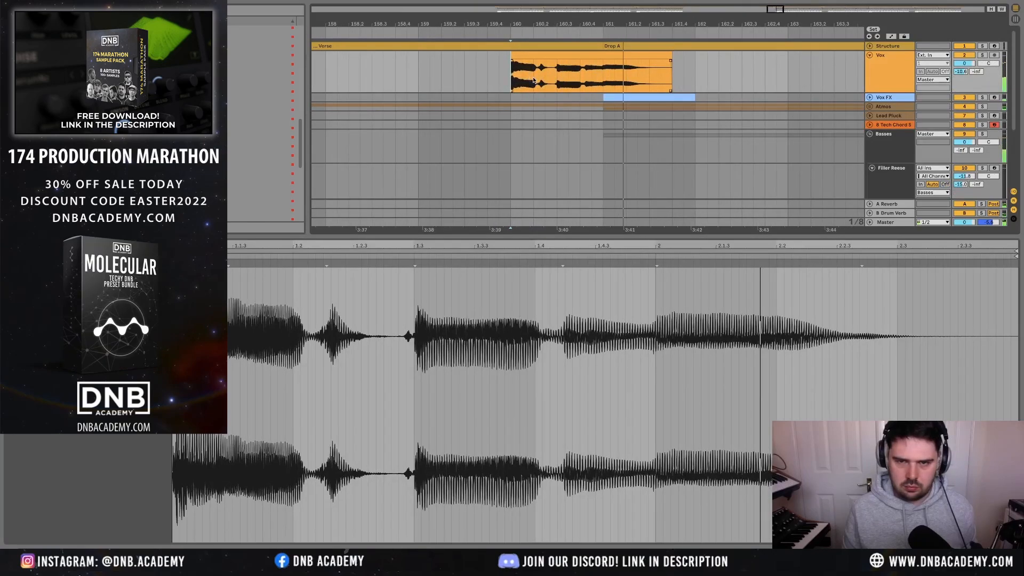
- Try to cut the Vox clip at bar 160 down to its opening syllable, and undo the cut
{"action": "left_click_drag", "start_coordinate": [533, 72], "coordinate": [672, 72]}
{"action": "key", "text": "Delete"}
{"action": "left_click", "coordinate": [520, 56]}
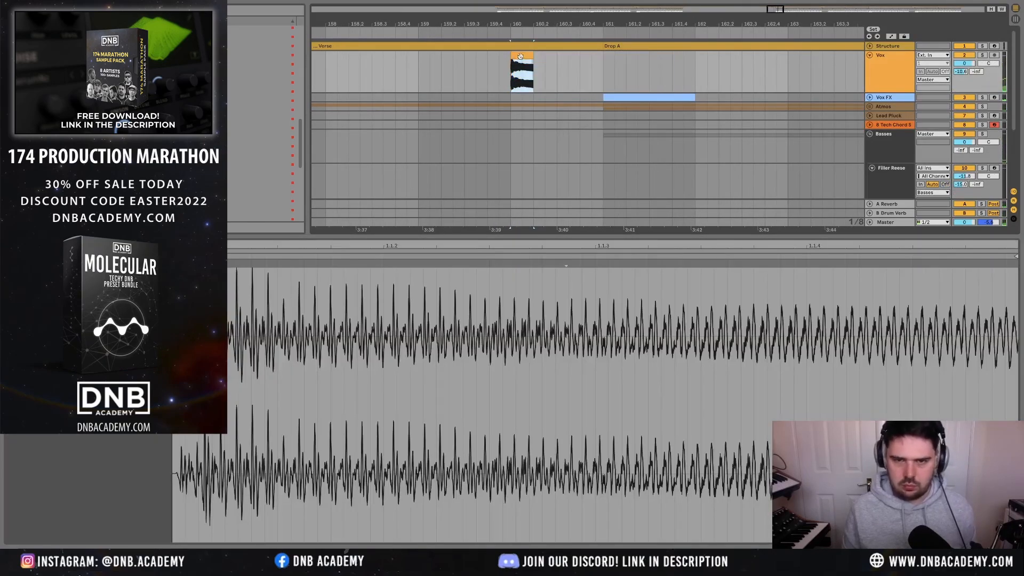
{"action": "mouse_move", "coordinate": [522, 57]}
{"action": "left_mouse_down"}
{"action": "mouse_move", "coordinate": [558, 63]}
{"action": "mouse_move", "coordinate": [519, 63]}
{"action": "left_mouse_up"}
{"action": "key", "text": "ctrl+z"}
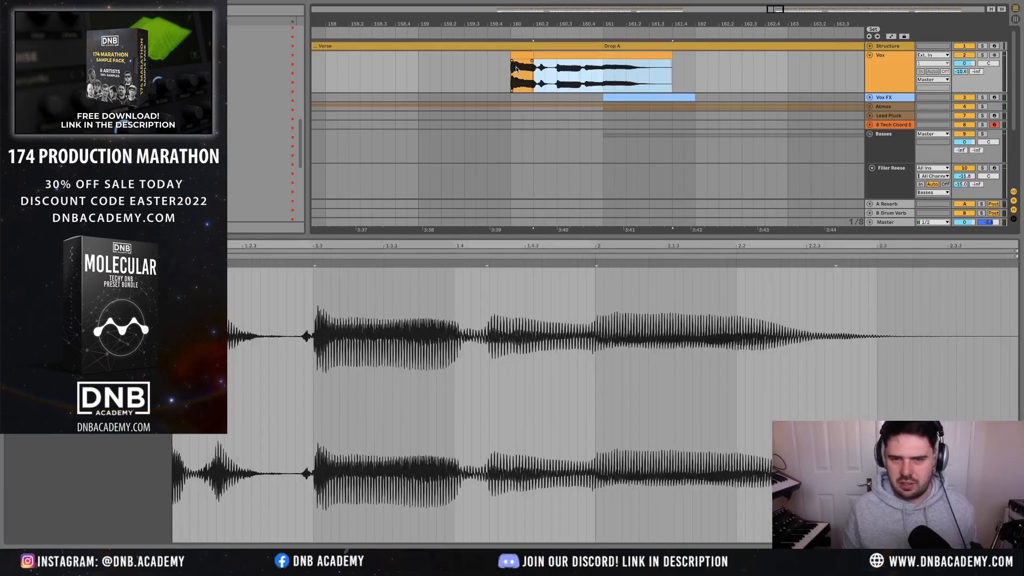
- Play the varied Drop A with its vocal lead-in from bar 160, and hide the clip detail view
{"action": "key", "text": "minus"}
{"action": "key", "text": "minus"}
{"action": "key", "text": "minus"}
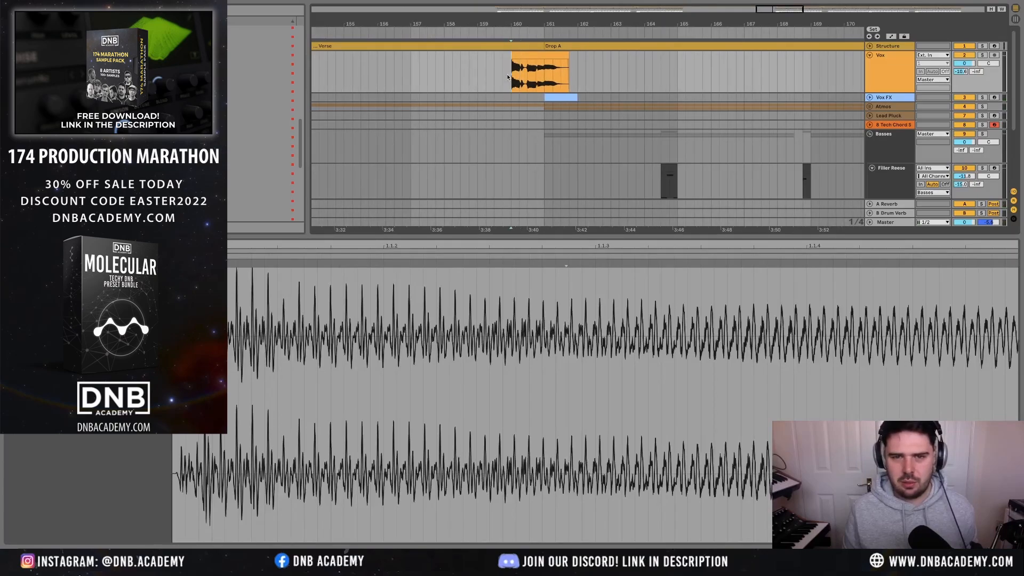
{"action": "key", "text": "space"}
{"action": "key", "text": "ctrl+alt+l"}
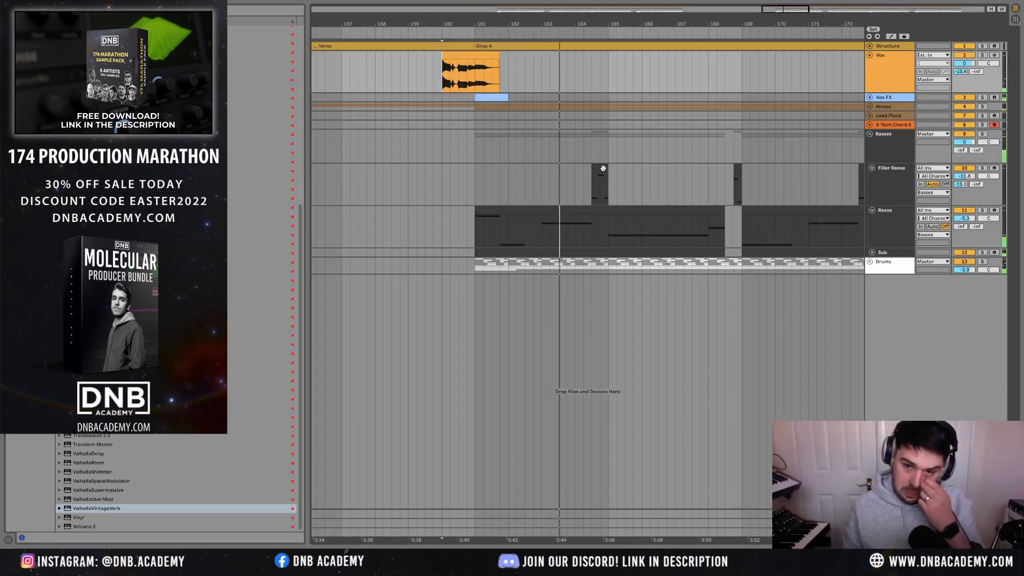
- Create a half-bar MIDI clip on the Filler Reese track ending at bar 163, add one sustained note, and audition it soloed
{"action": "key", "text": "space"}
{"action": "left_click_drag", "start_coordinate": [525, 188], "coordinate": [542, 188]}
{"action": "key", "text": "ctrl+shift+m"}
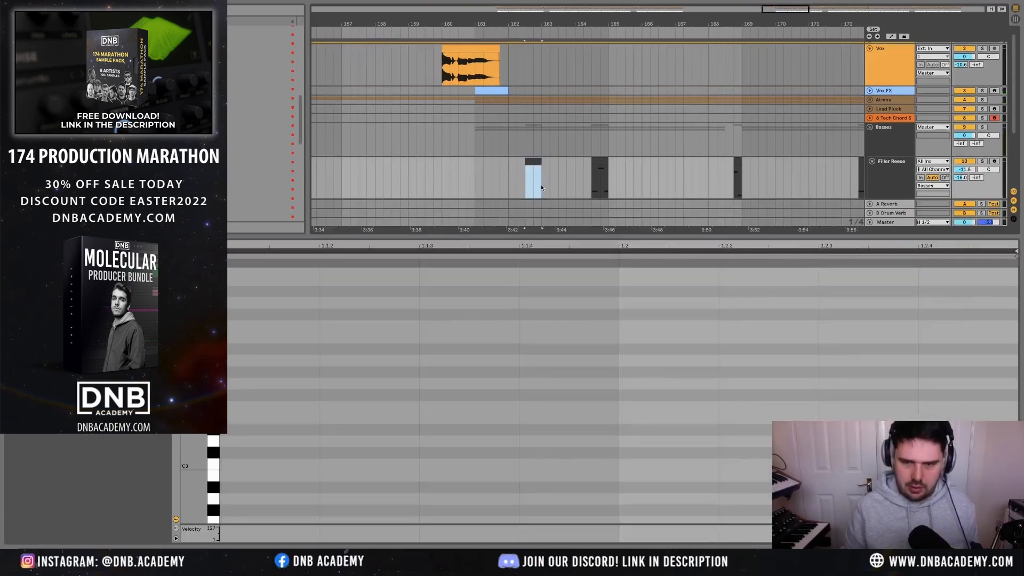
{"action": "left_click", "coordinate": [244, 427]}
{"action": "left_click", "coordinate": [88, 298]}
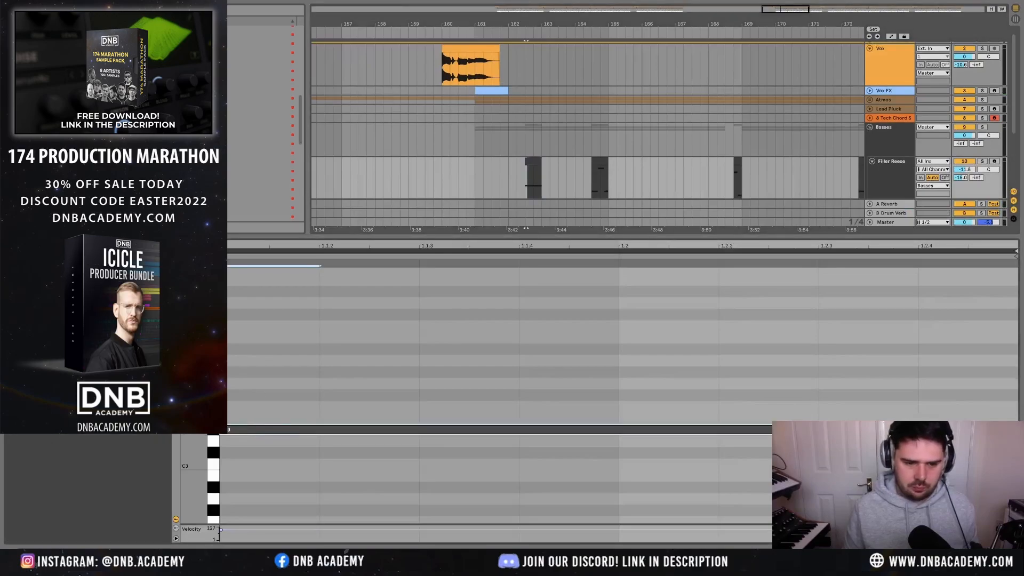
{"action": "key", "text": "s"}
{"action": "key", "text": "space"}
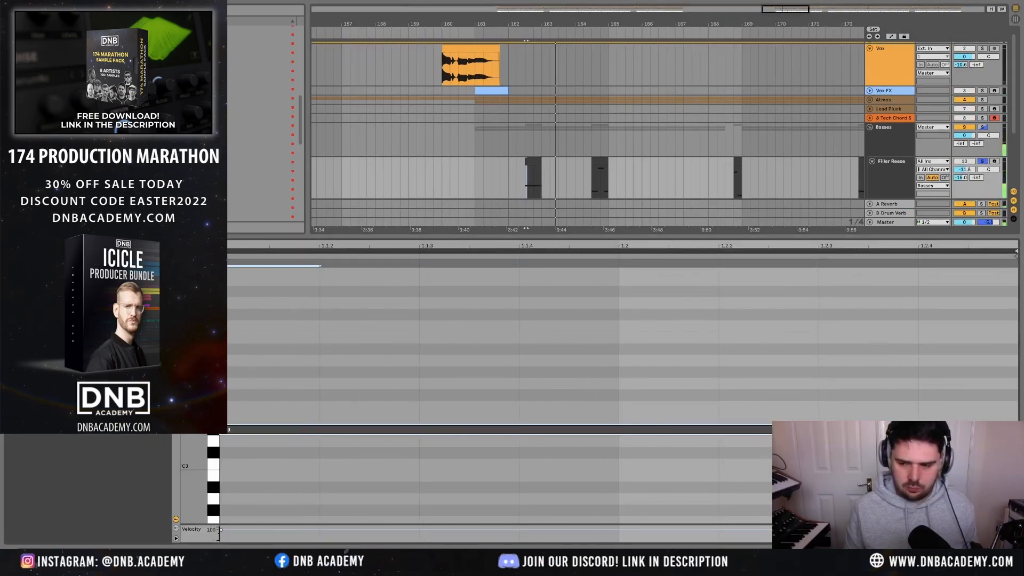
- Show the Filler Reese devices and track automation, with the Instrument Rack's Pe < Env envelope displayed
{"action": "key", "text": "shift+Tab"}
{"action": "key", "text": "a"}
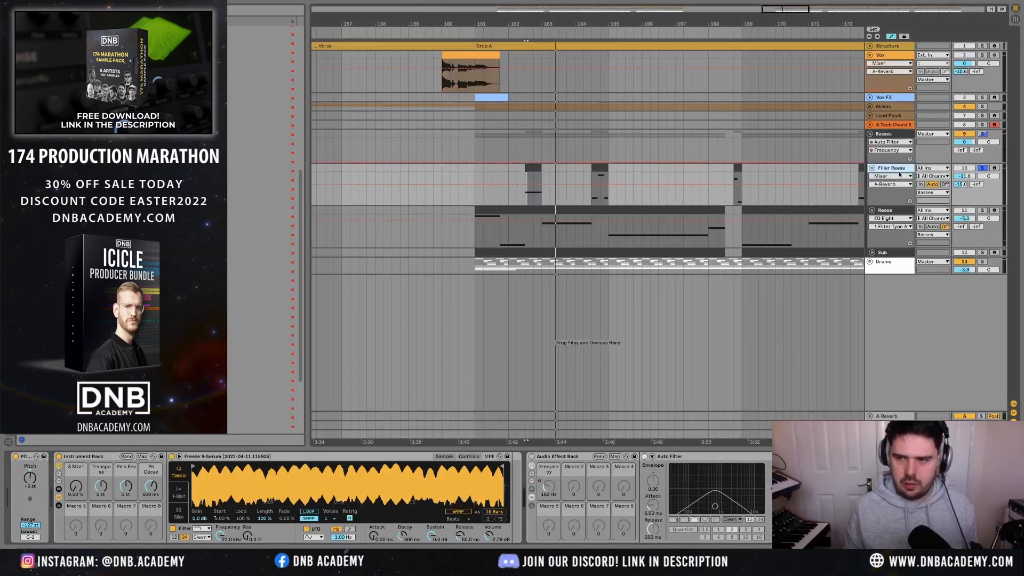
{"action": "left_click", "coordinate": [891, 176]}
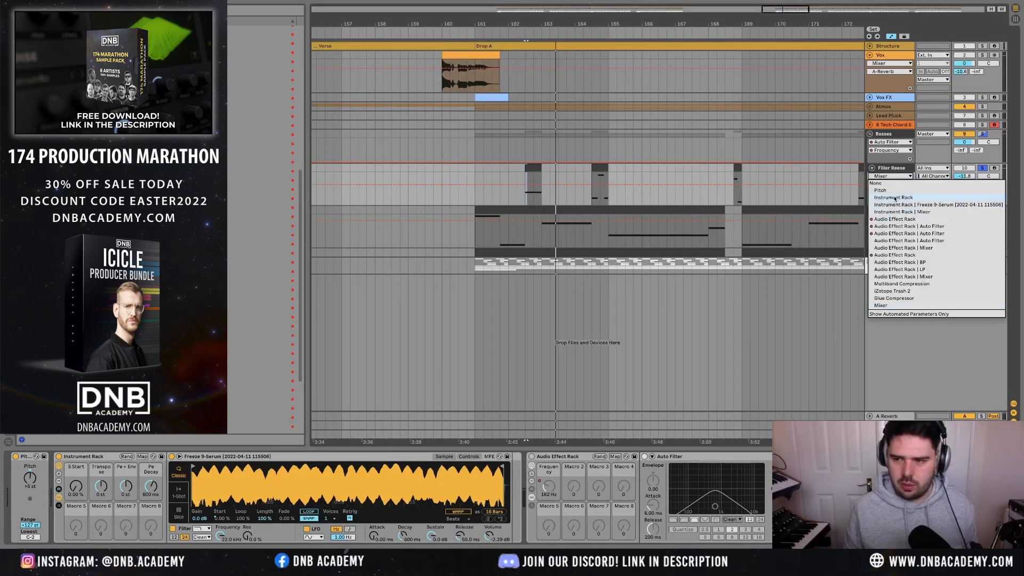
{"action": "left_click", "coordinate": [880, 190]}
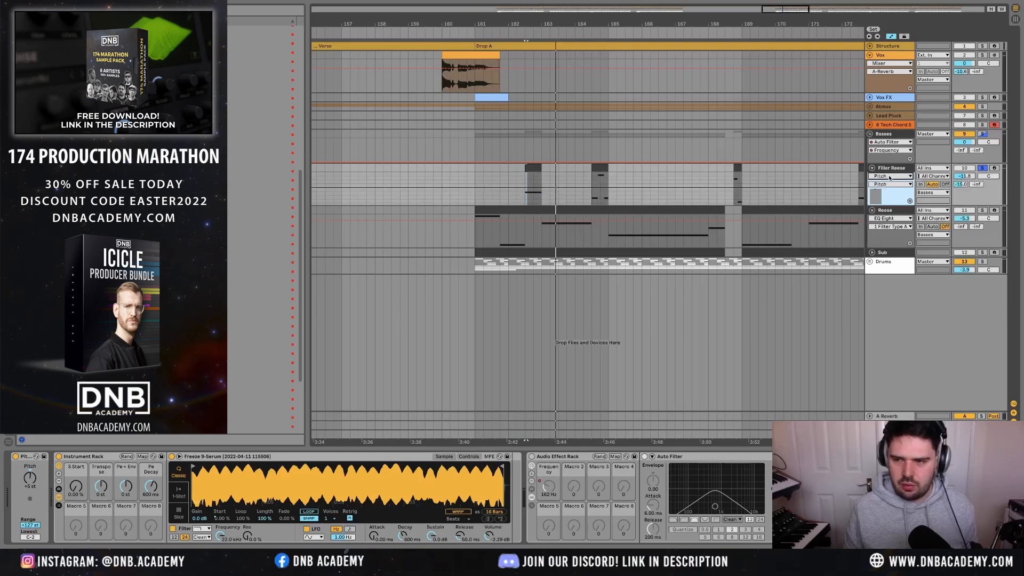
{"action": "left_click", "coordinate": [890, 177]}
{"action": "left_click", "coordinate": [891, 197]}
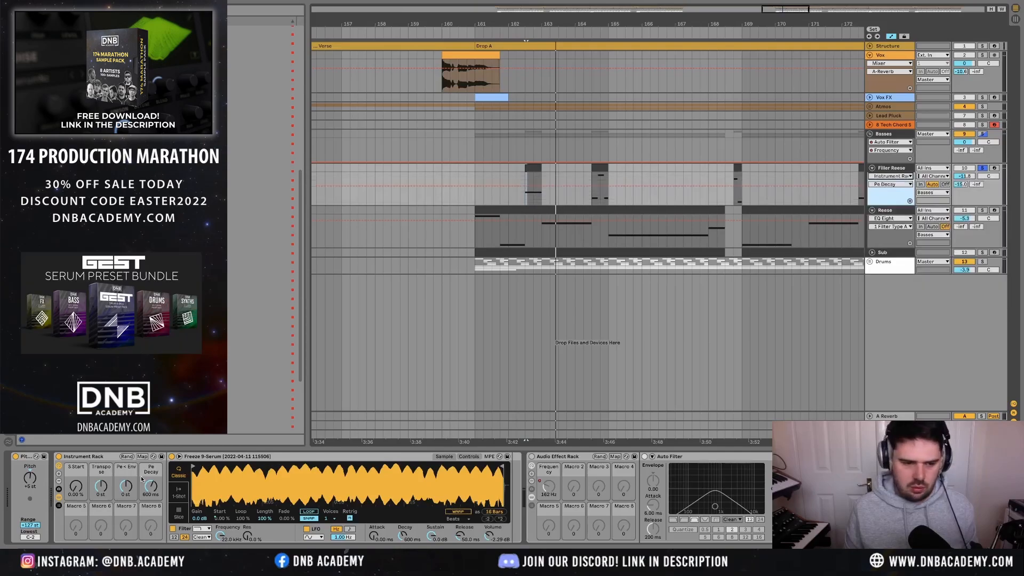
{"action": "right_click", "coordinate": [129, 487]}
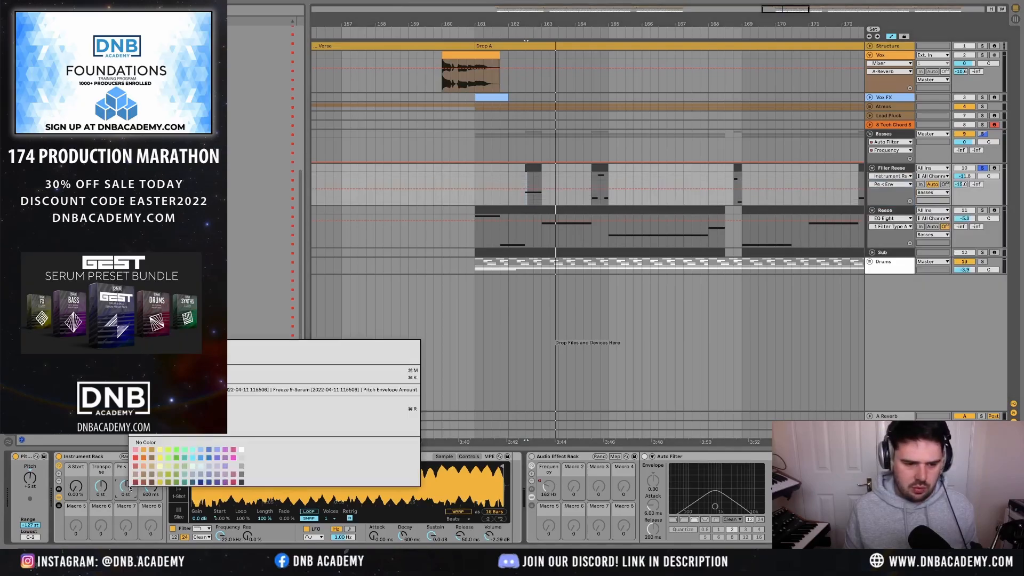
{"action": "left_click", "coordinate": [504, 200]}
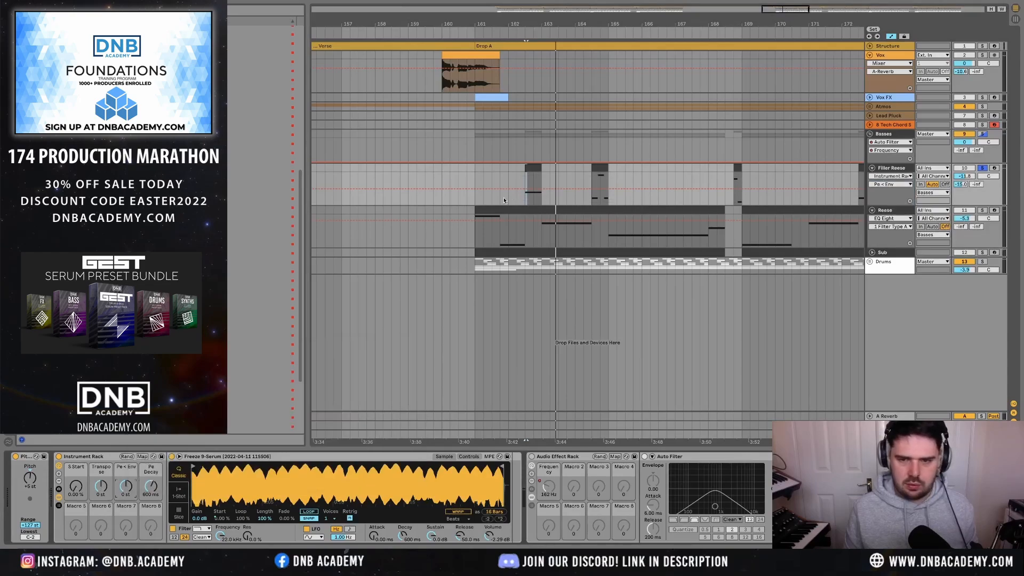
- Try automating the Pe < Env amount to +12 st within the new Filler Reese clip and audition it
{"action": "left_click_drag", "start_coordinate": [542, 188], "coordinate": [525, 186]}
{"action": "scroll", "coordinate": [533, 186], "scroll_direction": "up", "scroll_amount": 4}
{"action": "right_click", "coordinate": [524, 184]}
{"action": "left_click", "coordinate": [524, 185]}
{"action": "key", "text": "space"}
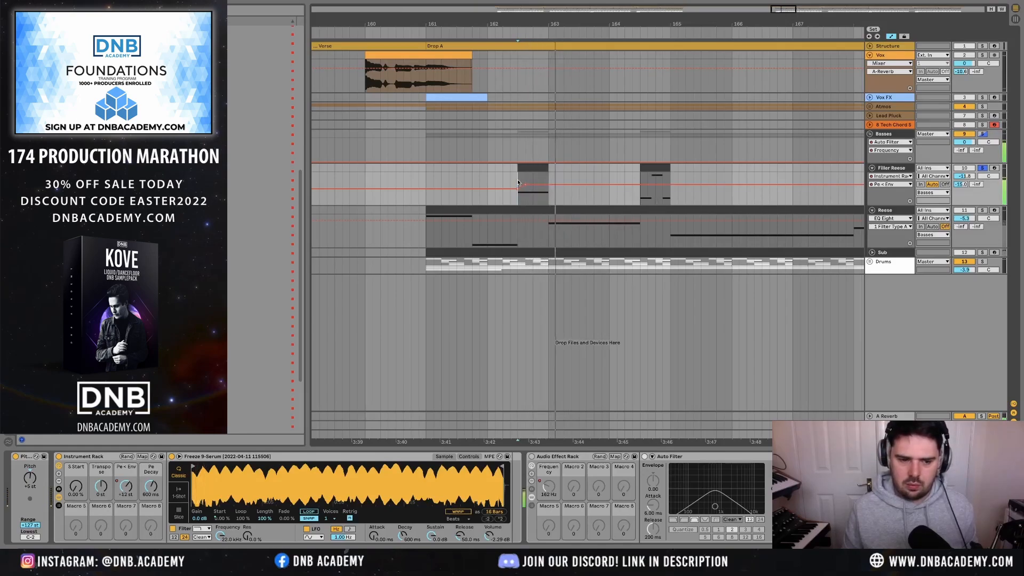
{"action": "key", "text": "space"}
{"action": "key", "text": "space"}
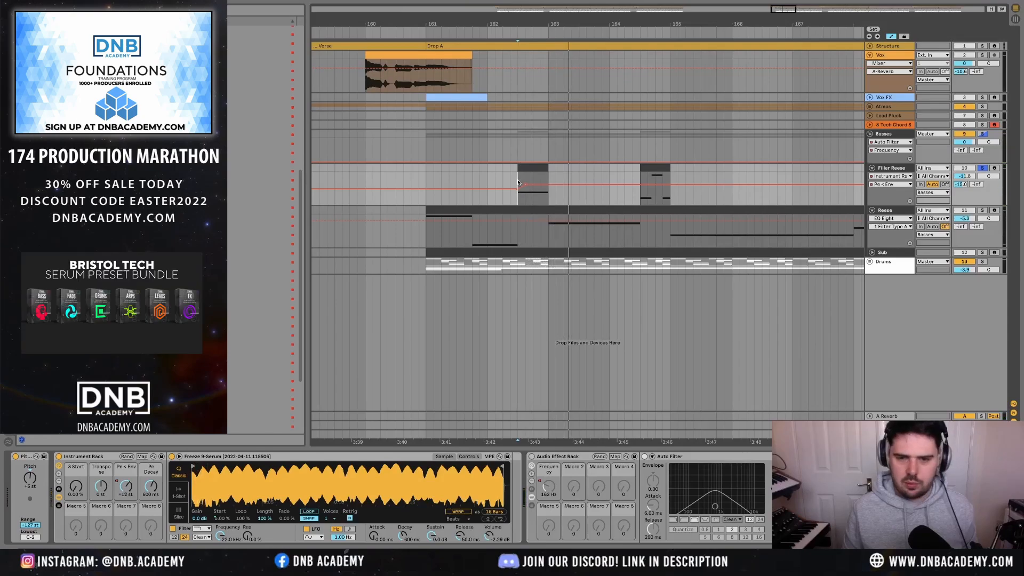
{"action": "left_click_drag", "start_coordinate": [524, 184], "coordinate": [523, 190]}
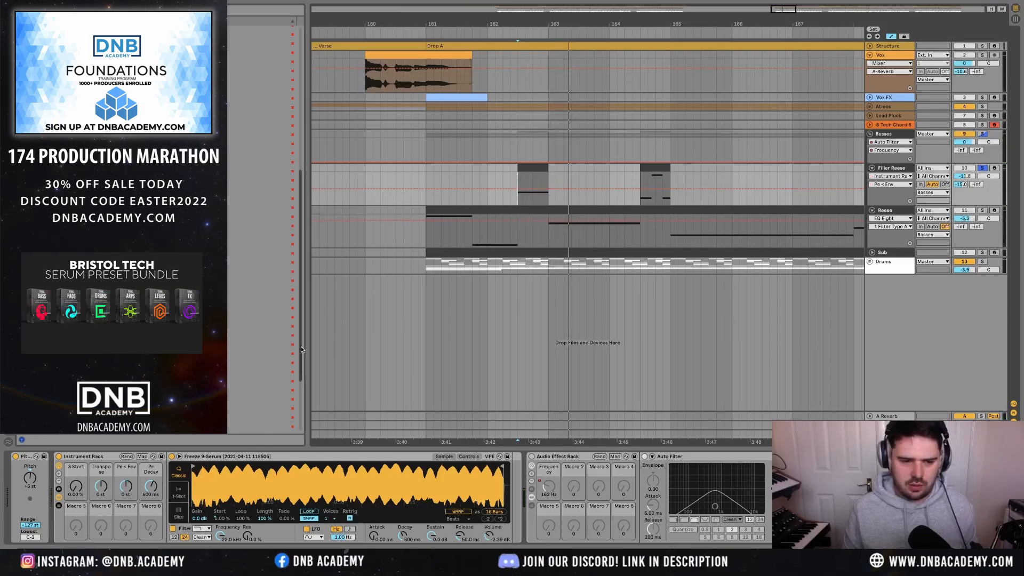
- Automate the Instrument Rack's Transpose to +12 st in the first half of the new Filler Reese clip and audition it
{"action": "right_click", "coordinate": [108, 486]}
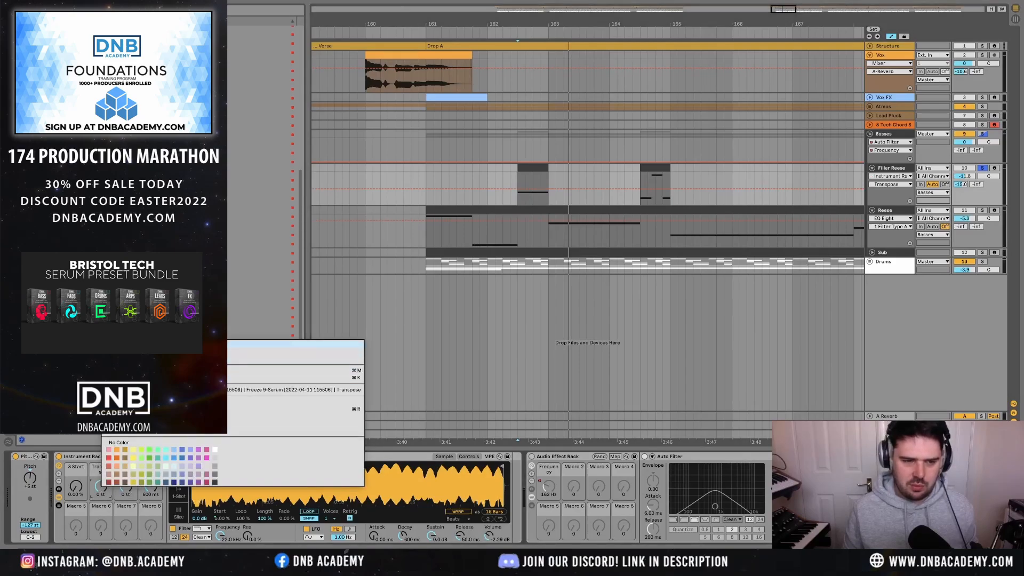
{"action": "left_click", "coordinate": [139, 344]}
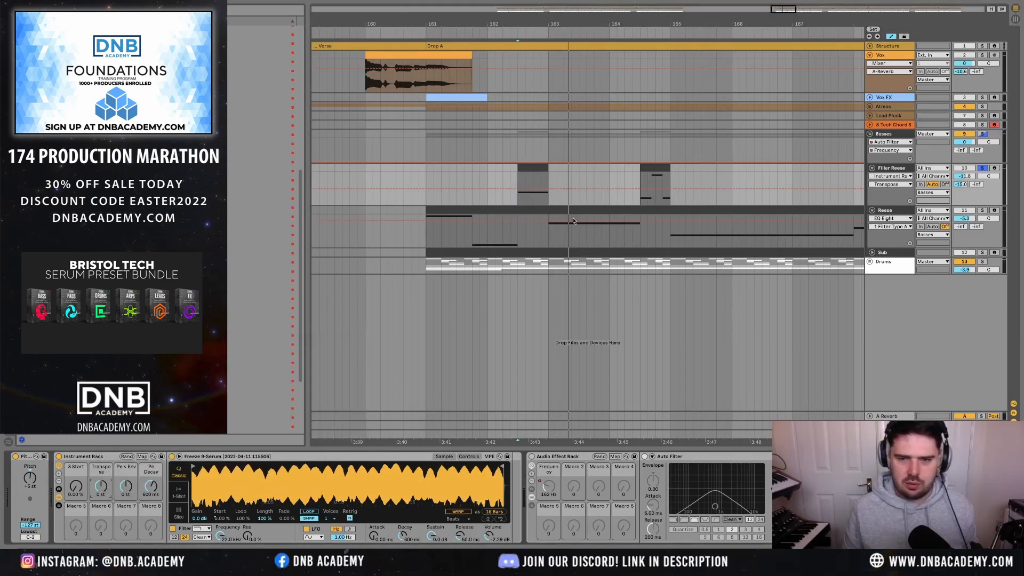
{"action": "right_click", "coordinate": [527, 191]}
{"action": "left_click", "coordinate": [532, 195]}
{"action": "type", "text": "12"}
{"action": "key", "text": "Return"}
{"action": "key", "text": "space"}
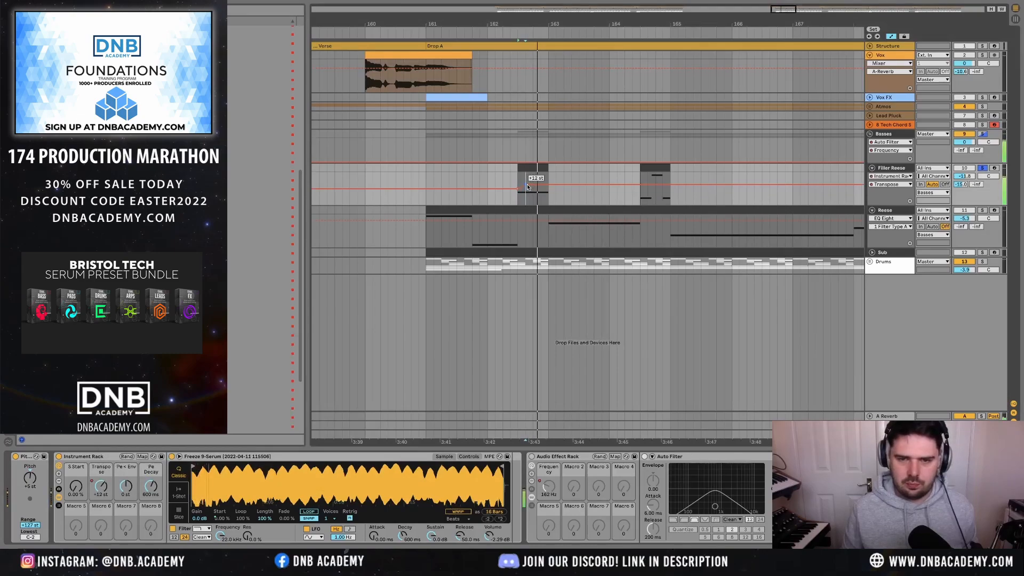
{"action": "key", "text": "space"}
- Add a Transpose automation point near the end of the new clip and set it to -12 st
{"action": "left_click_drag", "start_coordinate": [541, 184], "coordinate": [541, 190]}
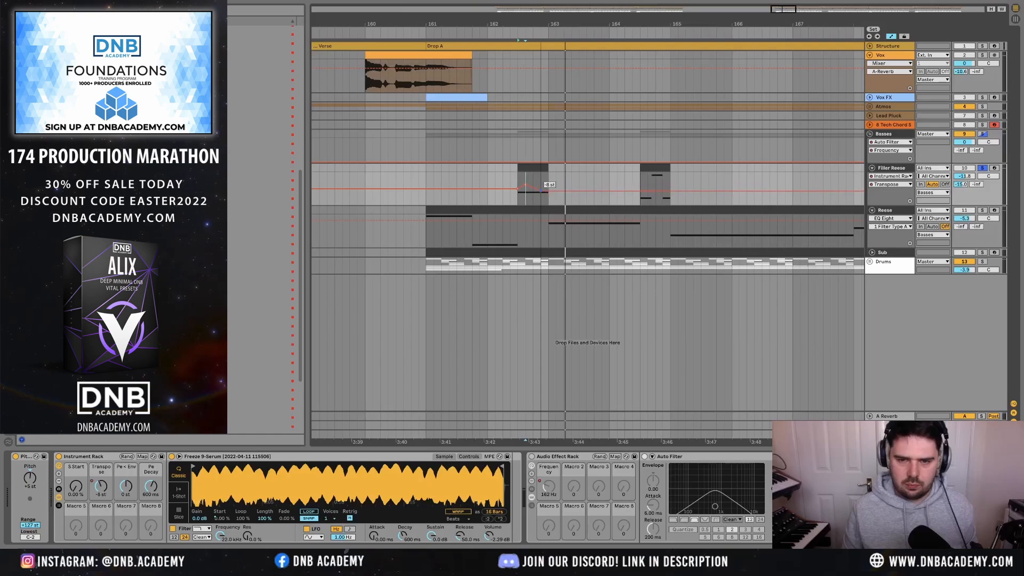
{"action": "right_click", "coordinate": [540, 193]}
{"action": "left_click", "coordinate": [561, 197]}
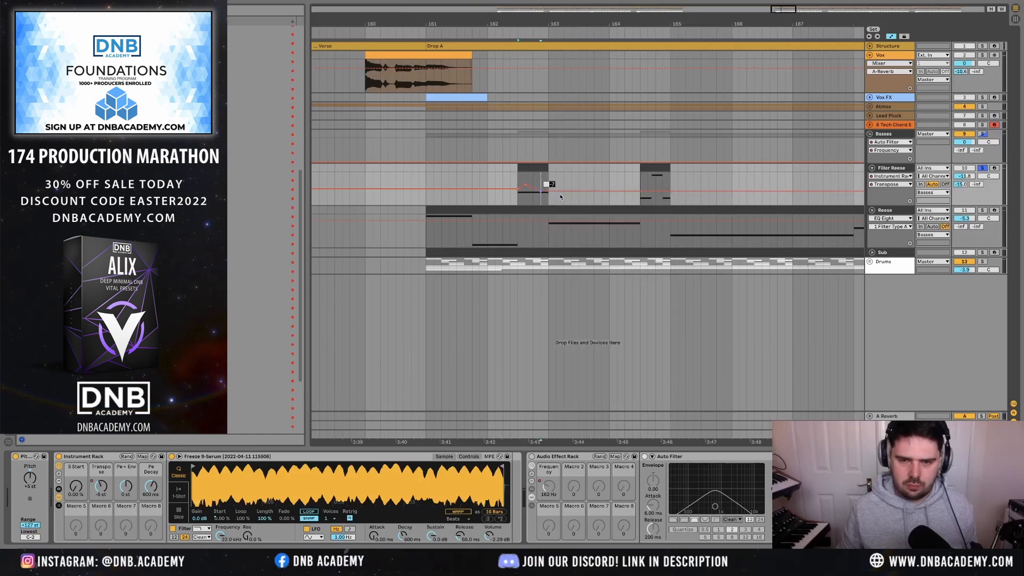
{"action": "type", "text": "-12"}
{"action": "key", "text": "Return"}
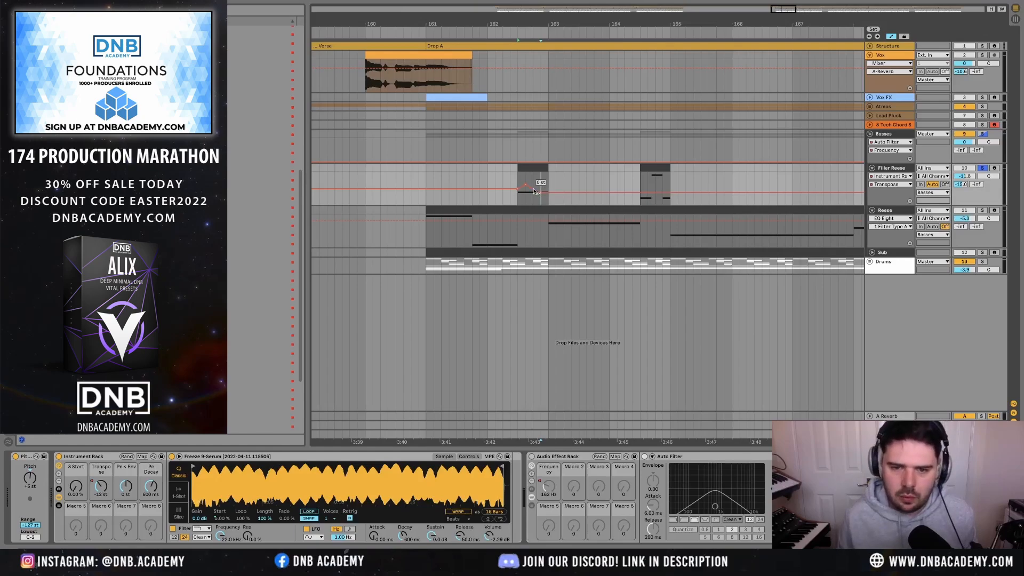
- Set a Transpose automation point at the middle of the new clip to +12 st and play the clip from its start
{"action": "right_click", "coordinate": [532, 190]}
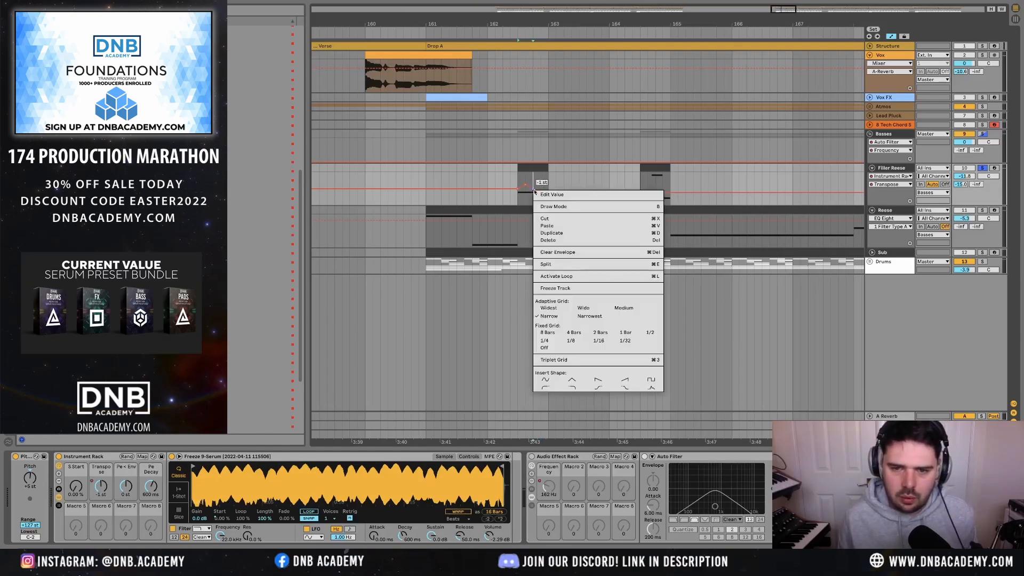
{"action": "left_click", "coordinate": [544, 195]}
{"action": "type", "text": "12"}
{"action": "key", "text": "Return"}
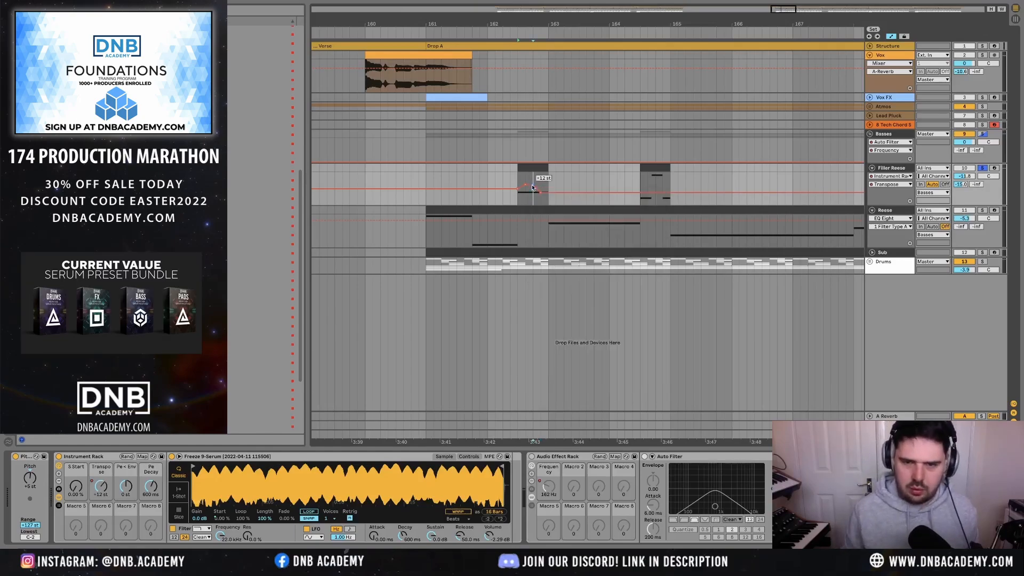
{"action": "left_click", "coordinate": [517, 180]}
{"action": "key", "text": "space"}
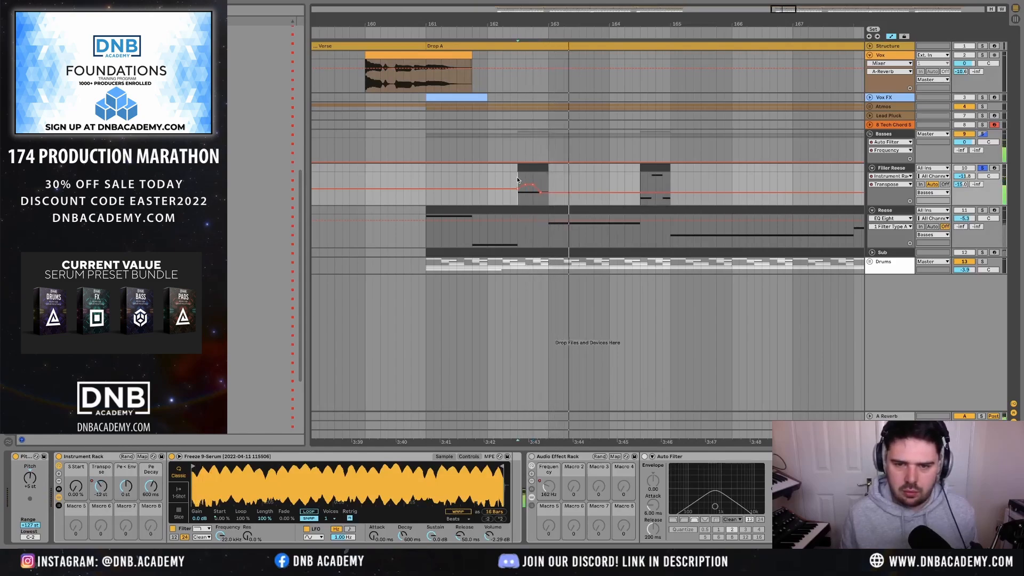
- Draw a rising and falling Frequency automation for the first Audio Effect Rack across the new Filler Reese clip
{"action": "left_click", "coordinate": [894, 176]}
{"action": "left_click", "coordinate": [898, 219]}
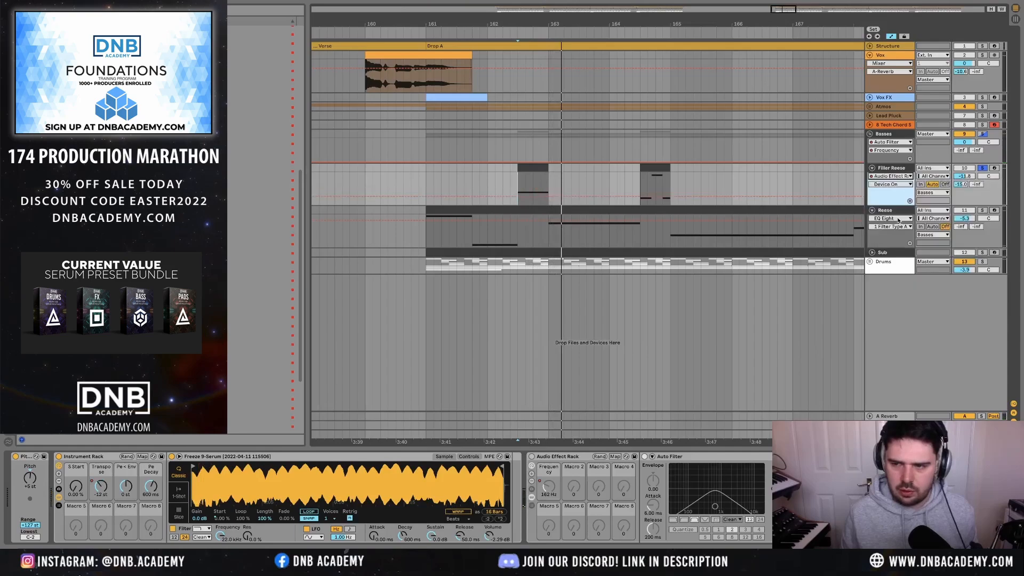
{"action": "left_click", "coordinate": [887, 183]}
{"action": "left_click", "coordinate": [892, 192]}
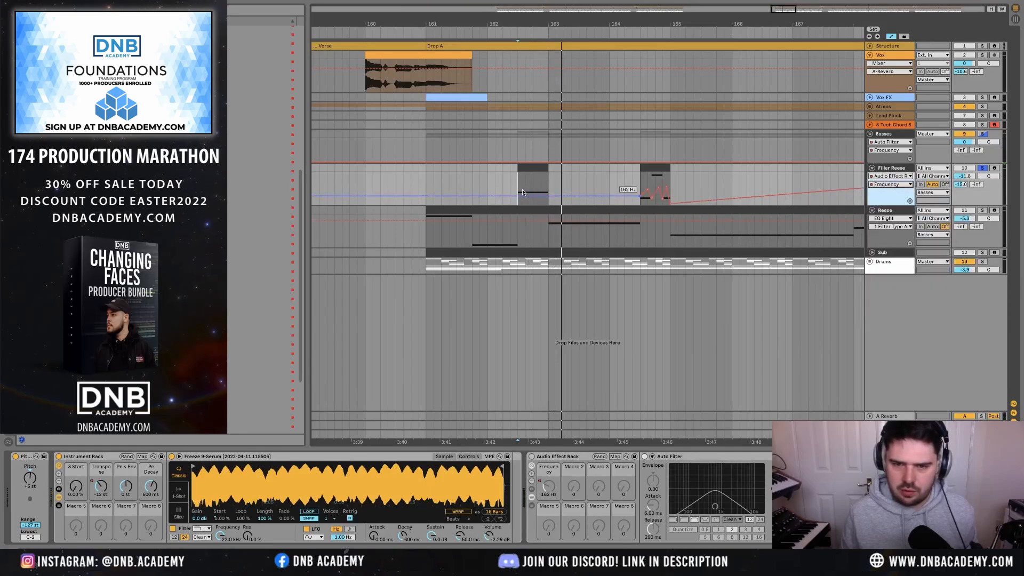
{"action": "left_click", "coordinate": [517, 195]}
{"action": "key", "text": "space"}
{"action": "mouse_move", "coordinate": [525, 196]}
{"action": "left_mouse_down"}
{"action": "mouse_move", "coordinate": [537, 184]}
{"action": "mouse_move", "coordinate": [545, 199]}
{"action": "left_mouse_up"}
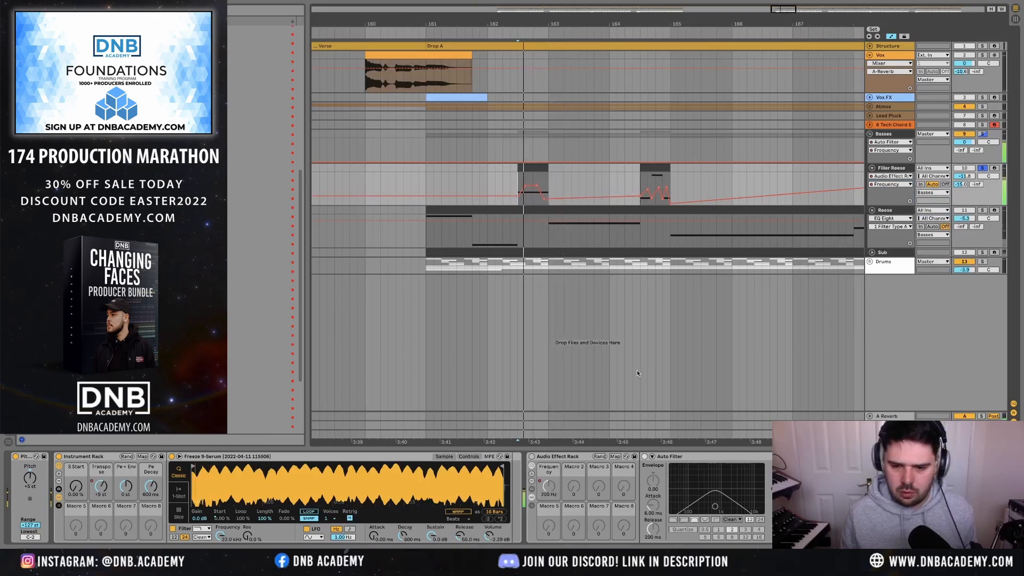
- Draw Frequency automation with two peaks for the second Audio Effect Rack across the new Filler Reese clip
{"action": "scroll", "coordinate": [716, 474], "scroll_direction": "right", "scroll_amount": 5}
{"action": "scroll", "coordinate": [794, 485], "scroll_direction": "right", "scroll_amount": 1}
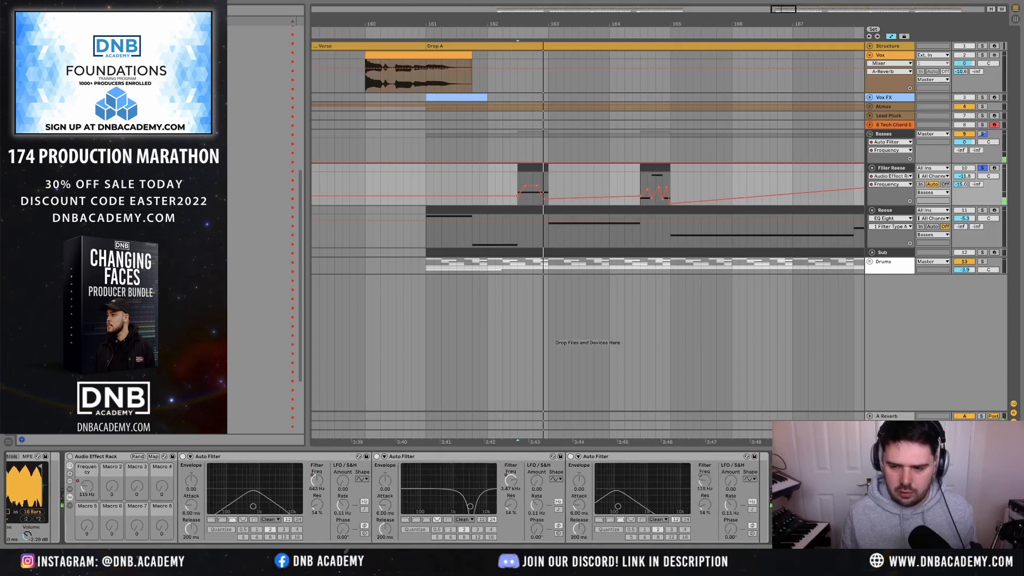
{"action": "right_click", "coordinate": [796, 486]}
{"action": "left_click", "coordinate": [827, 322]}
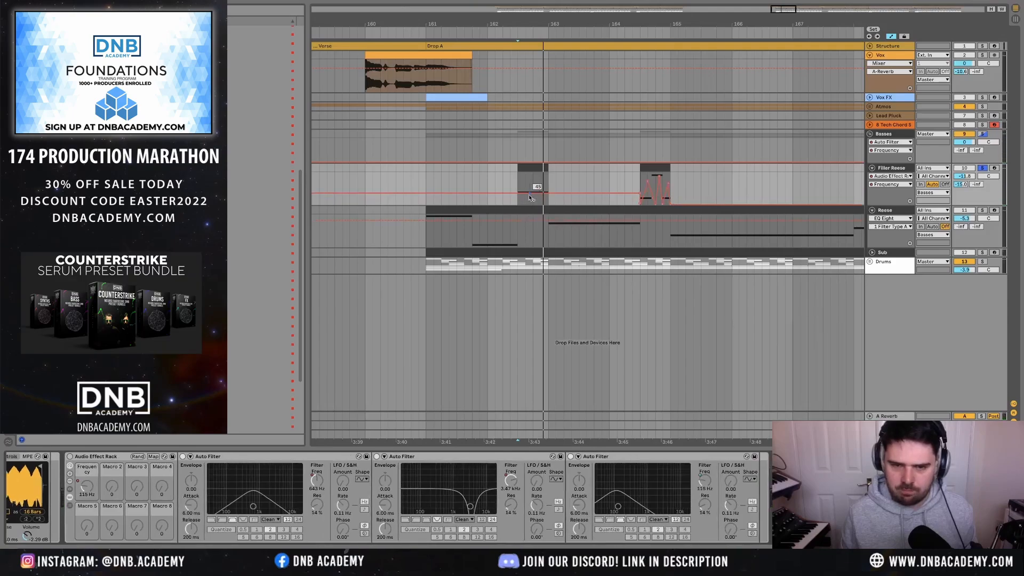
{"action": "mouse_move", "coordinate": [519, 195]}
{"action": "left_mouse_down"}
{"action": "mouse_move", "coordinate": [555, 186]}
{"action": "mouse_move", "coordinate": [525, 190]}
{"action": "mouse_move", "coordinate": [541, 185]}
{"action": "left_mouse_up"}
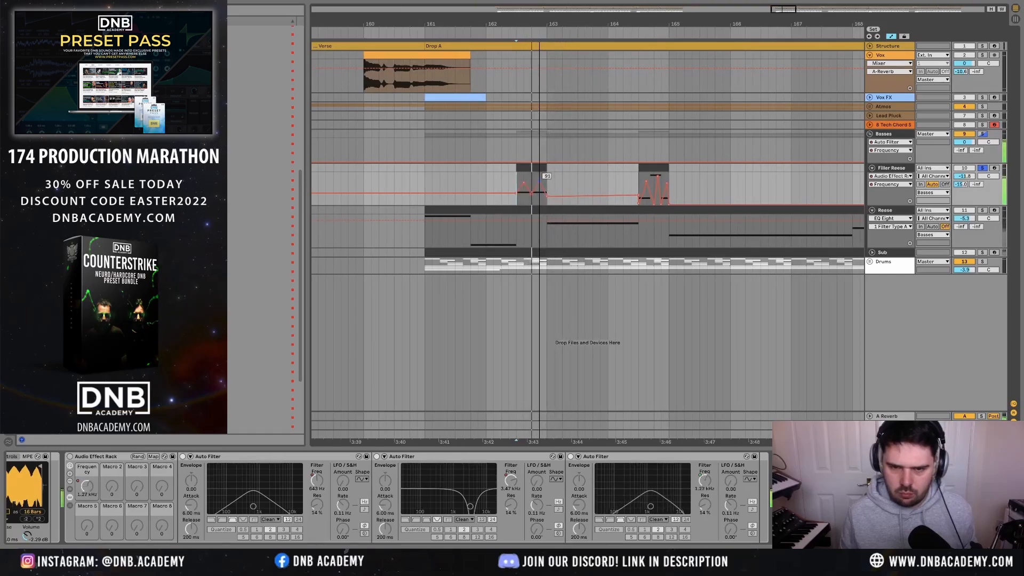
- Unsolo the Filler Reese track and play Drop A in the full mix
{"action": "key", "text": "space"}
{"action": "key", "text": "s"}
{"action": "key", "text": "space"}
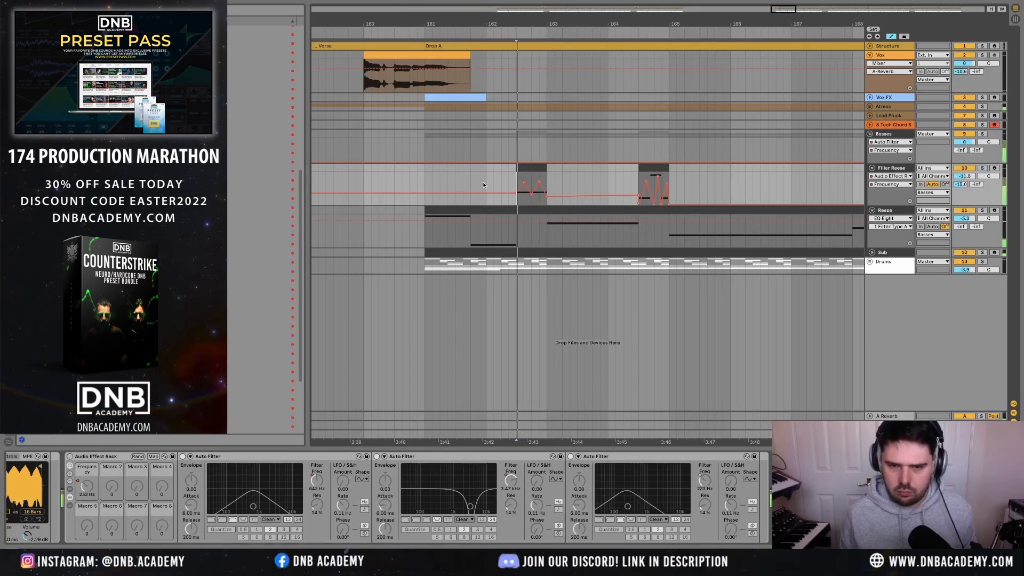
{"action": "scroll", "coordinate": [523, 187], "scroll_direction": "down", "scroll_amount": 5}
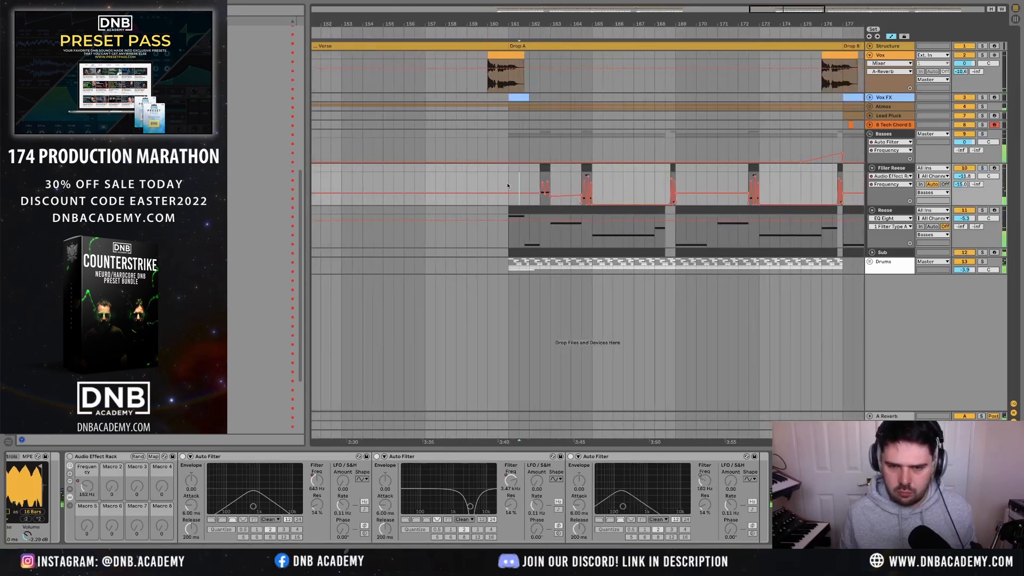
{"action": "scroll", "coordinate": [511, 187], "scroll_direction": "down", "scroll_amount": 3}
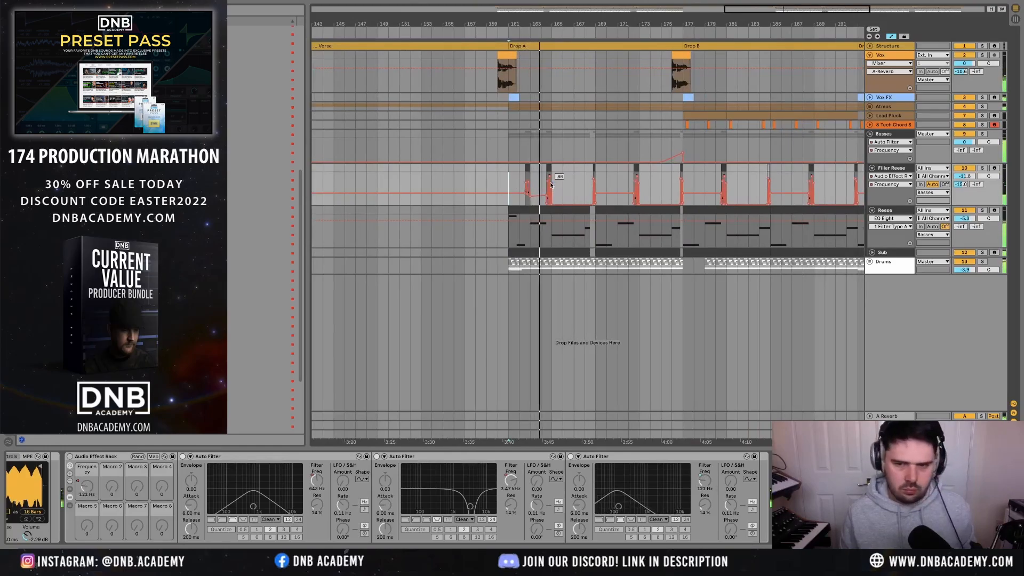
{"action": "scroll", "coordinate": [552, 176], "scroll_direction": "up", "scroll_amount": 6}
{"action": "key", "text": "space"}
- In the Filler Reese clip ending at bar 165, raise the first note seven semitones and move the last note up to C4
{"action": "left_click", "coordinate": [535, 167]}
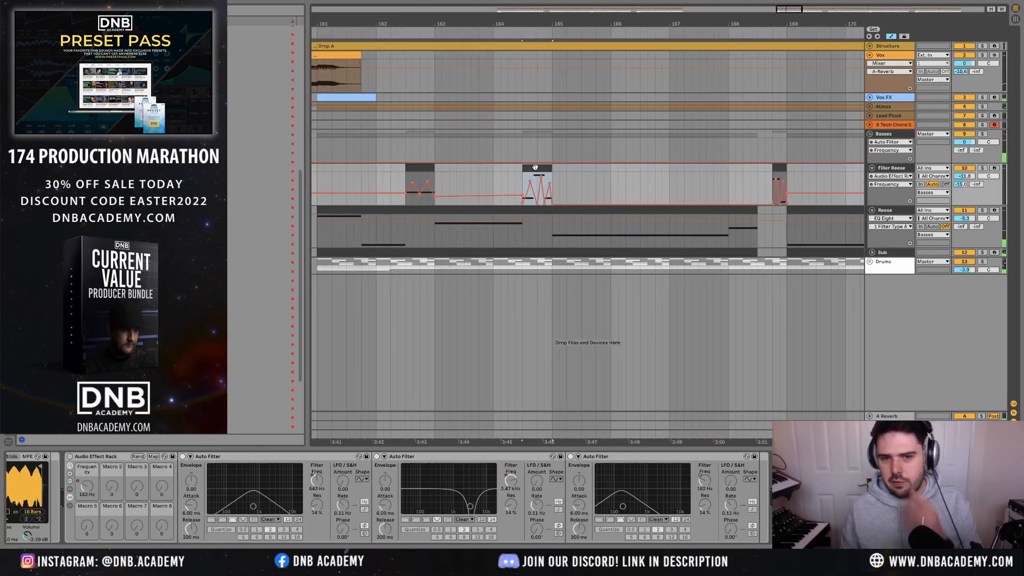
{"action": "double_click", "coordinate": [535, 168]}
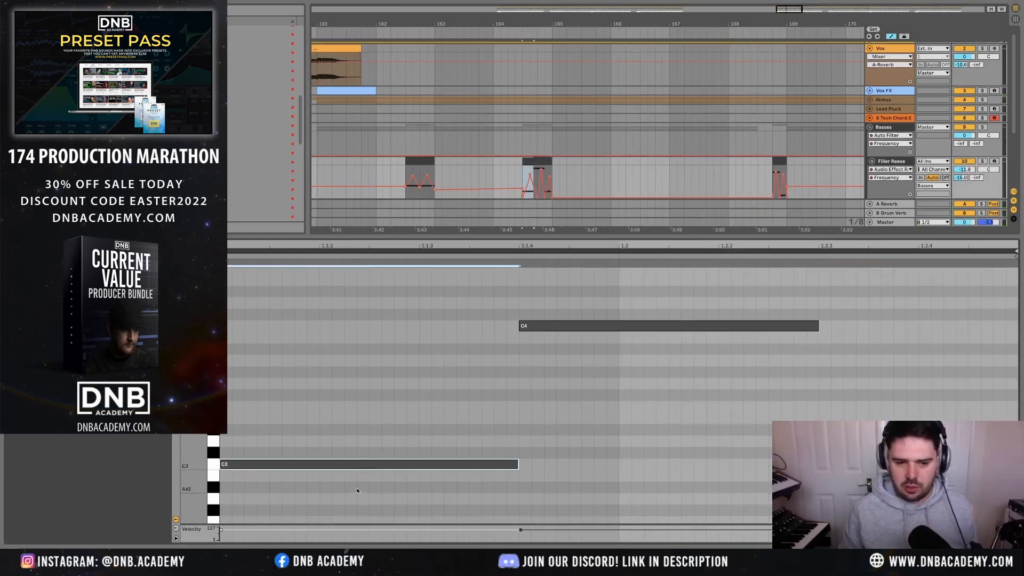
{"action": "key", "text": "Up"}
{"action": "key", "text": "Up"}
{"action": "key", "text": "Up"}
{"action": "key", "text": "Up"}
{"action": "key", "text": "Up"}
{"action": "key", "text": "Up"}
{"action": "key", "text": "Up"}
{"action": "key", "text": "space"}
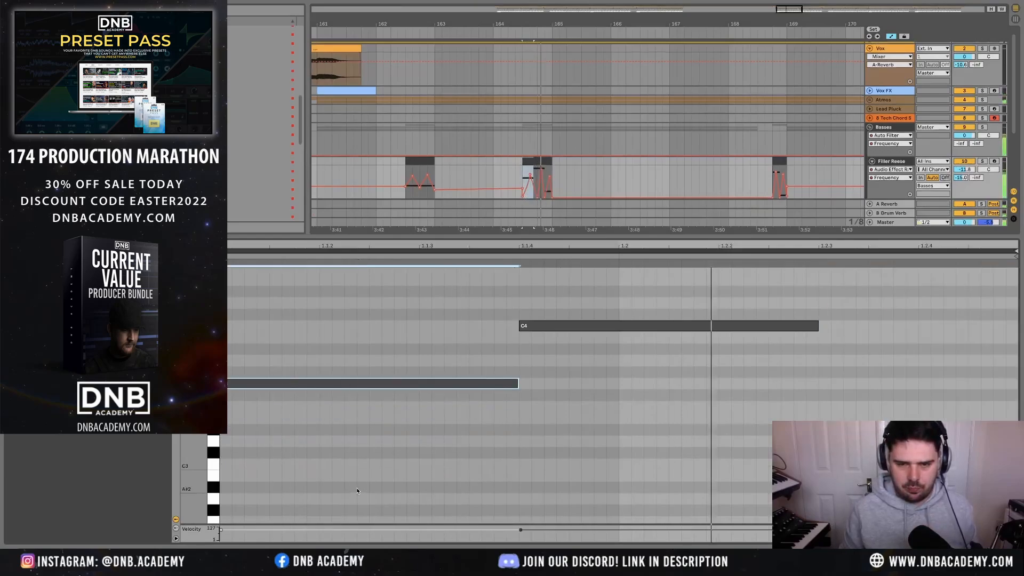
{"action": "key", "text": "space"}
{"action": "key", "text": "space"}
{"action": "left_click", "coordinate": [865, 464]}
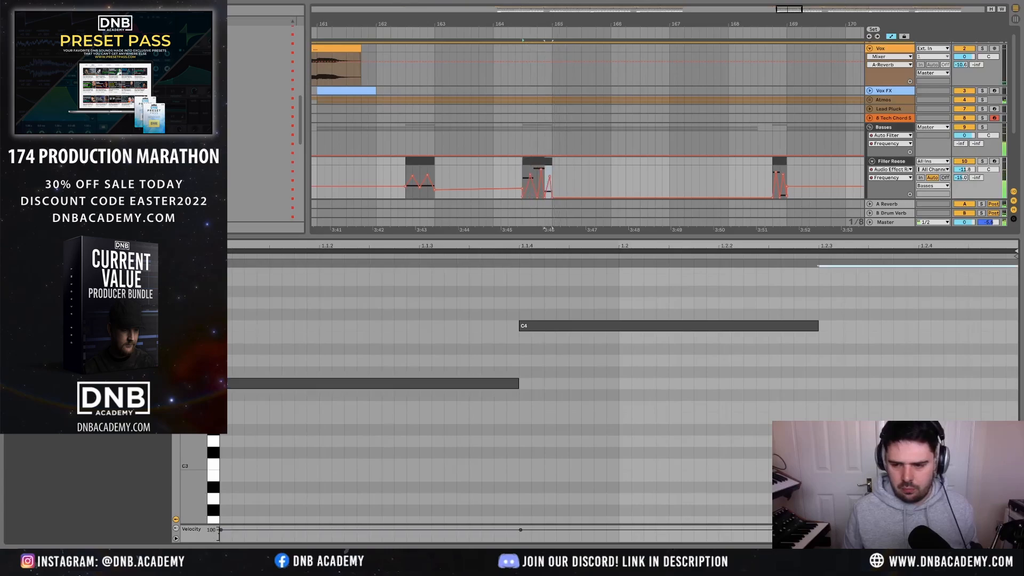
{"action": "left_click_drag", "start_coordinate": [901, 465], "coordinate": [902, 326]}
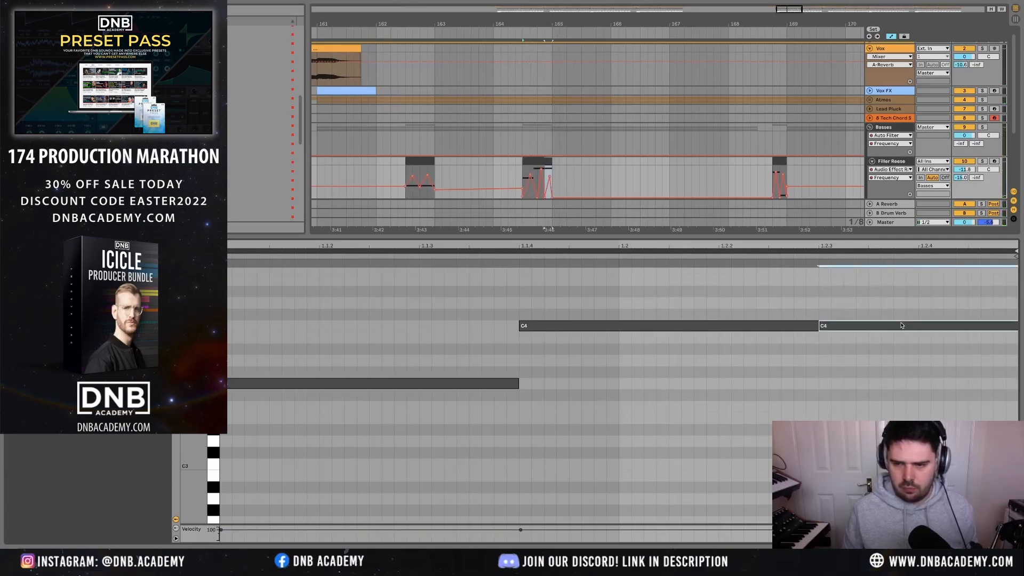
- Raise the last note of the Filler Reese clip ending at bar 165 by one octave and play the result
{"action": "key", "text": "shift+Up"}
{"action": "key", "text": "space"}
{"action": "key", "text": "shift+Tab"}
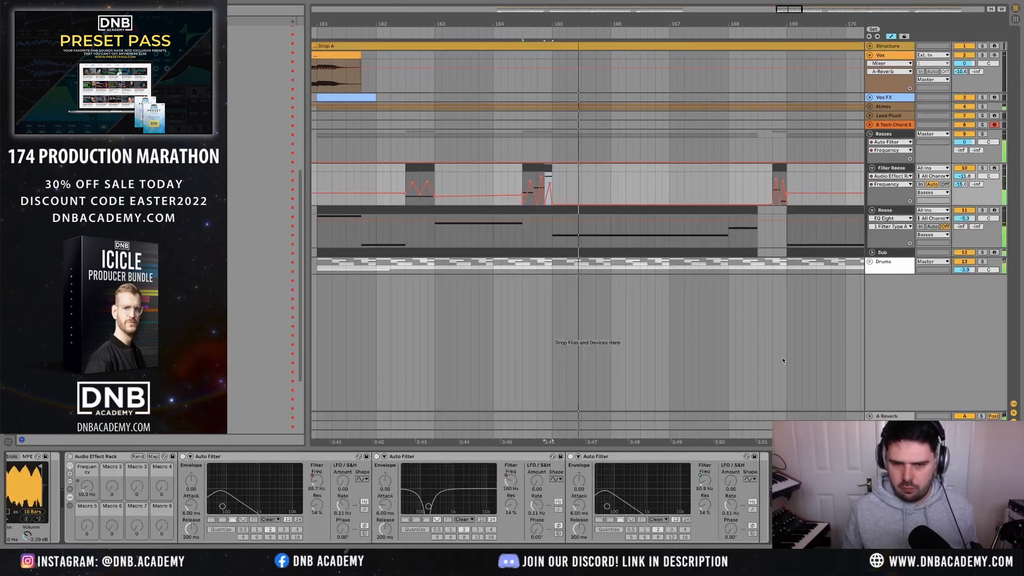
- Move the first Frequency automation peak to the very start of the Filler Reese clip ending at bar 165 and play it
{"action": "scroll", "coordinate": [552, 197], "scroll_direction": "up", "scroll_amount": 5}
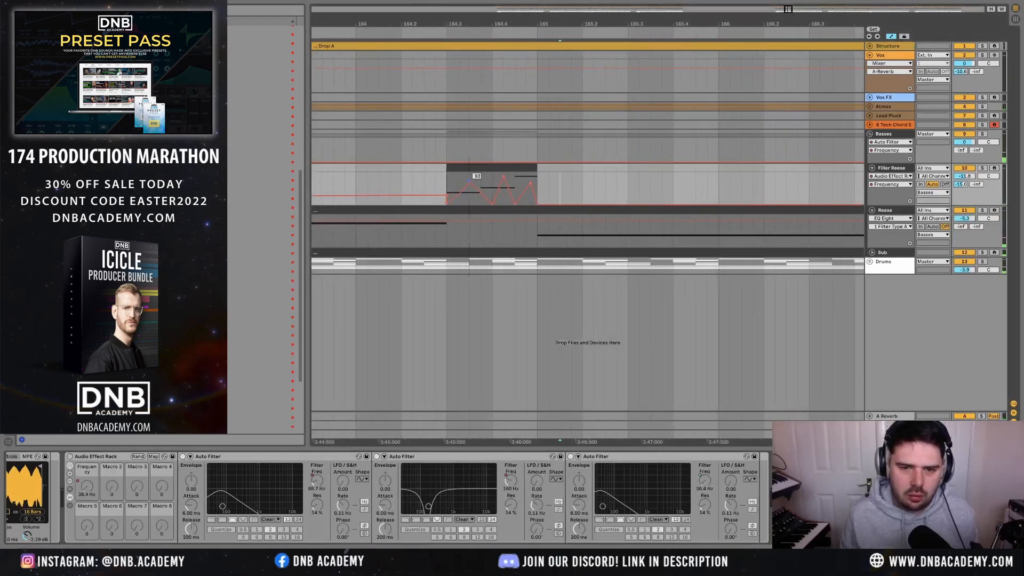
{"action": "left_click_drag", "start_coordinate": [469, 182], "coordinate": [447, 179]}
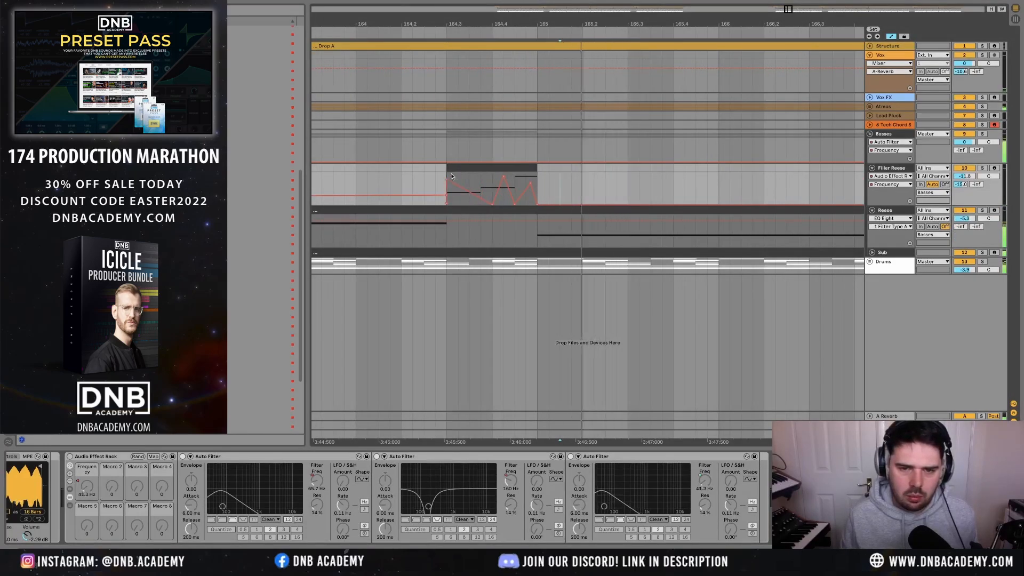
{"action": "left_click", "coordinate": [463, 167]}
{"action": "key", "text": "space"}
{"action": "key", "text": "space"}
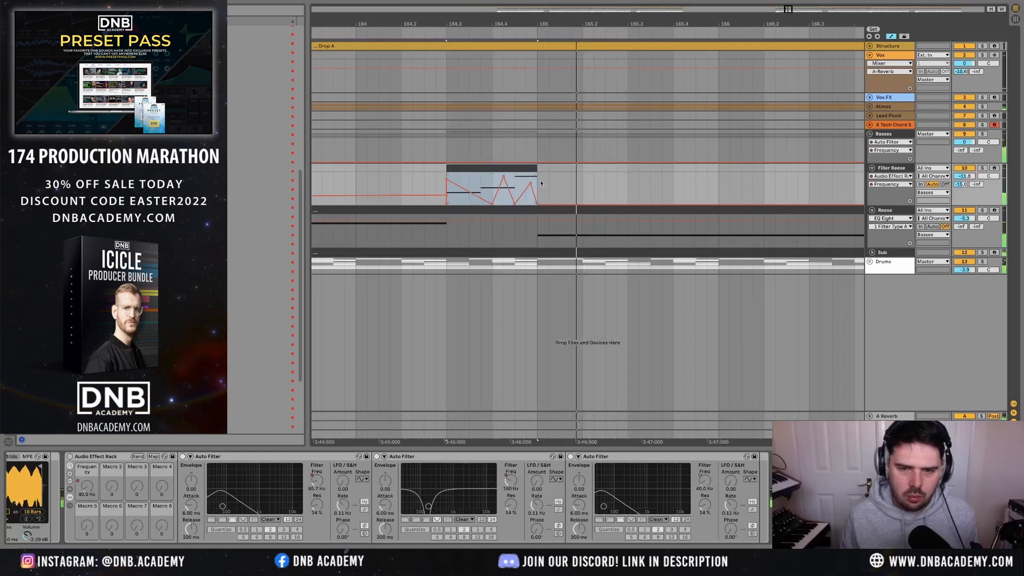
- Lower the last Frequency automation peak in this clip, shift it slightly earlier, and replay the fill
{"action": "left_click", "coordinate": [547, 184]}
{"action": "left_click_drag", "start_coordinate": [532, 180], "coordinate": [526, 187]}
{"action": "left_click", "coordinate": [502, 169]}
{"action": "key", "text": "space"}
{"action": "key", "text": "space"}
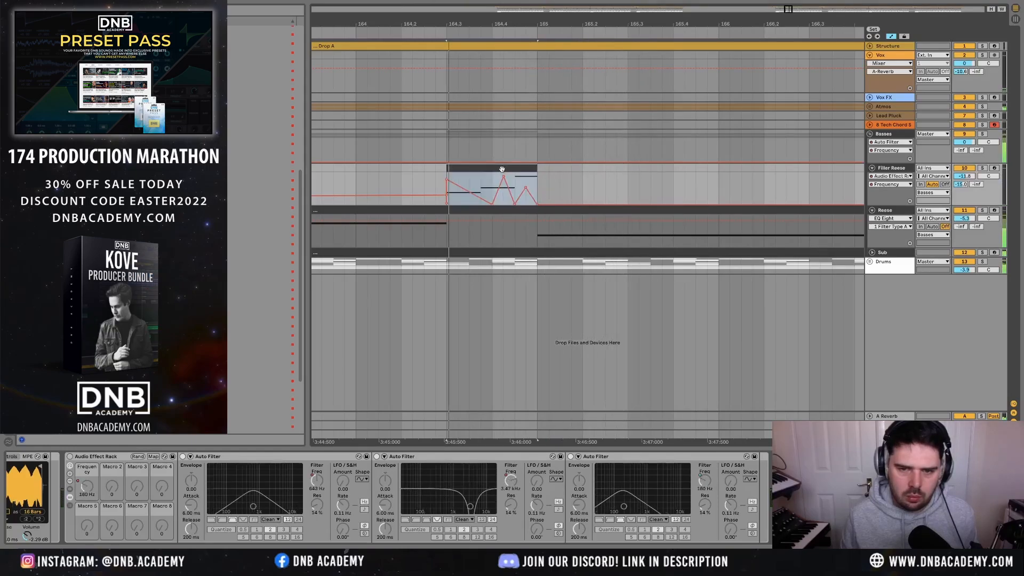
- Replay the edited fill and examine the filters, compression and other effects in the Filler Reese device chain
{"action": "scroll", "coordinate": [544, 196], "scroll_direction": "down", "scroll_amount": 5}
{"action": "key", "text": "space"}
{"action": "key", "text": "space"}
{"action": "scroll", "coordinate": [395, 499], "scroll_direction": "right", "scroll_amount": 10}
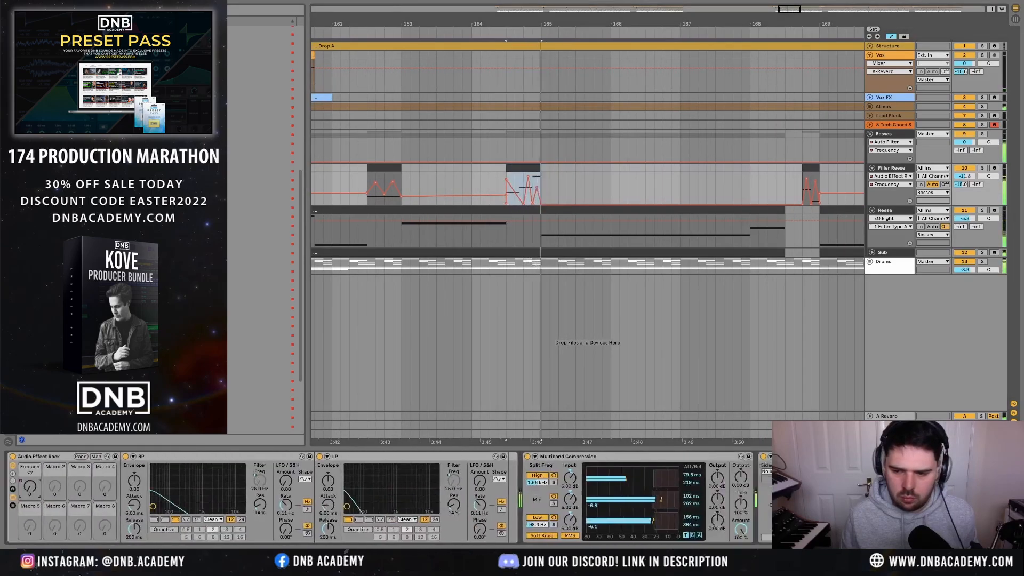
{"action": "scroll", "coordinate": [374, 499], "scroll_direction": "right", "scroll_amount": 3}
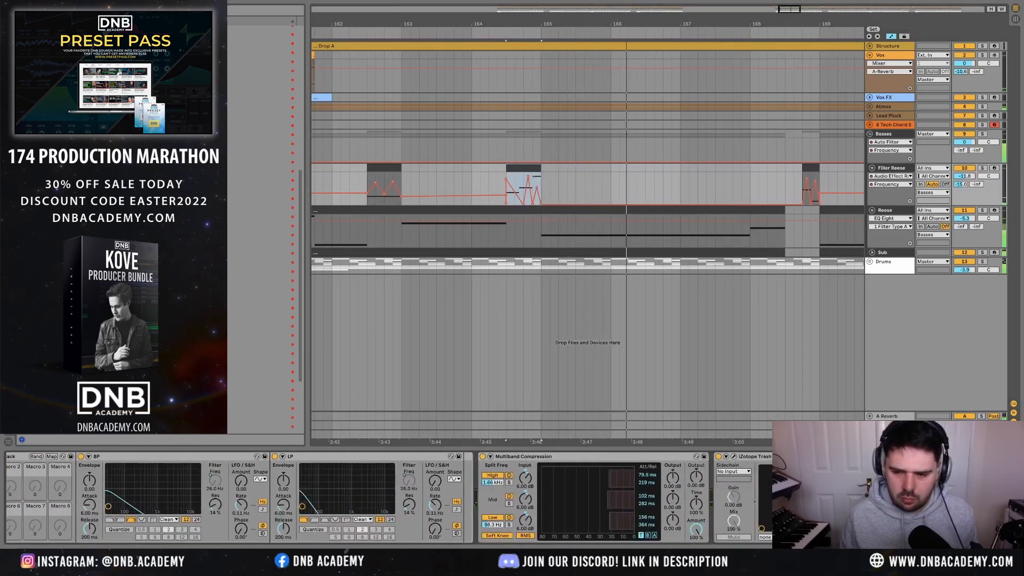
{"action": "key", "text": "space"}
{"action": "key", "text": "space"}
{"action": "key", "text": "space"}
{"action": "key", "text": "space"}
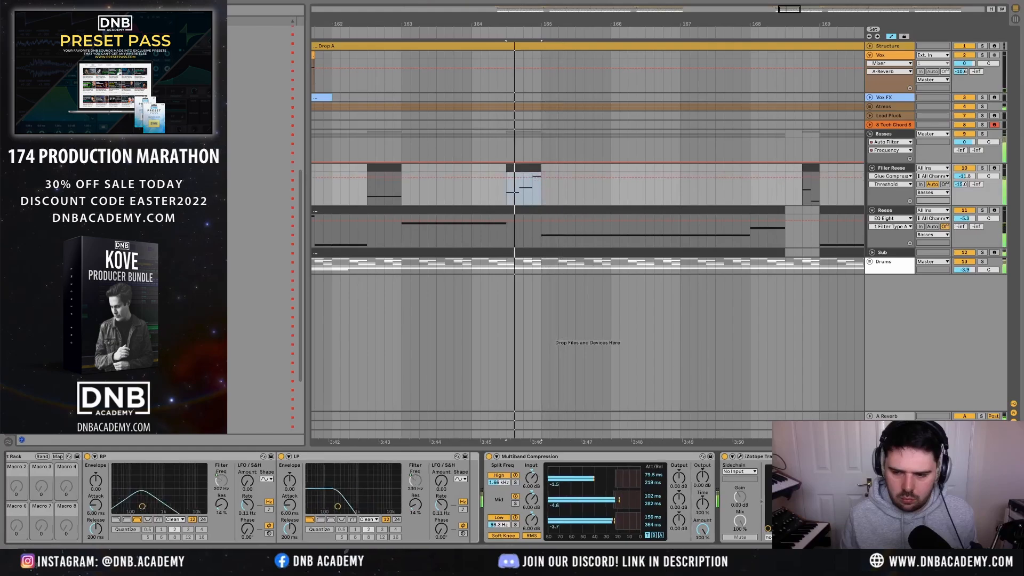
- Play Drop A from its start and set the Filler Reese track volume to -14.0 dB
{"action": "scroll", "coordinate": [485, 227], "scroll_direction": "down", "scroll_amount": 3}
{"action": "key", "text": "space"}
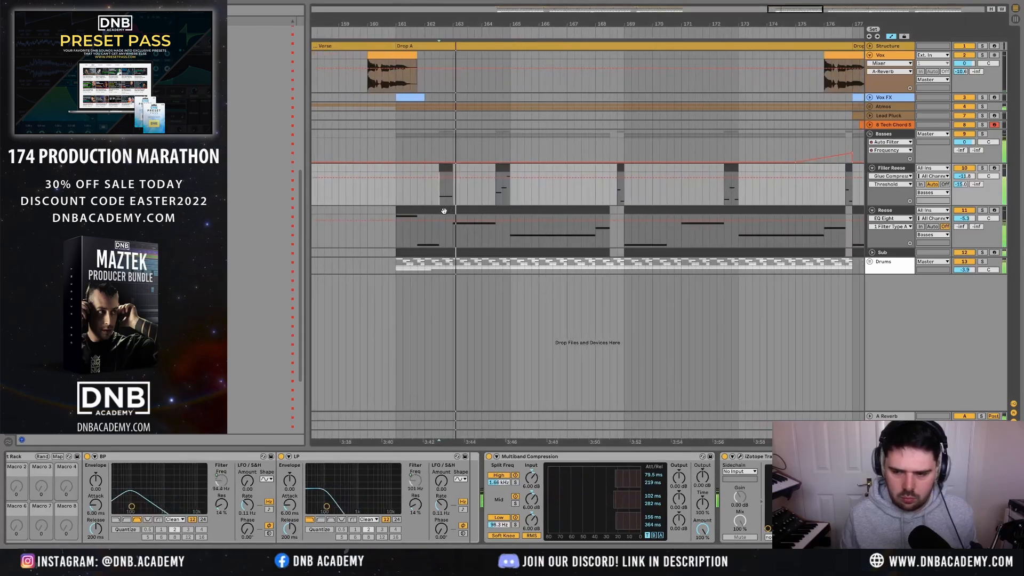
{"action": "scroll", "coordinate": [450, 209], "scroll_direction": "down", "scroll_amount": 3}
{"action": "left_click", "coordinate": [428, 193]}
{"action": "key", "text": "space"}
{"action": "key", "text": "space"}
- In the Filler Reese clip ending at bar 169, move the second note up to A#3
{"action": "key", "text": "a"}
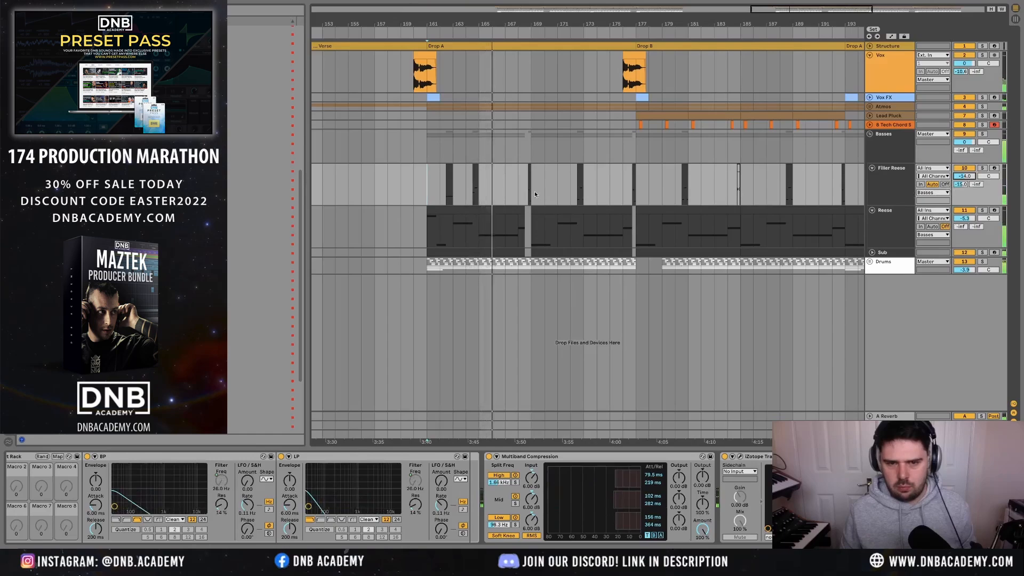
{"action": "scroll", "coordinate": [525, 198], "scroll_direction": "up", "scroll_amount": 5}
{"action": "double_click", "coordinate": [541, 168]}
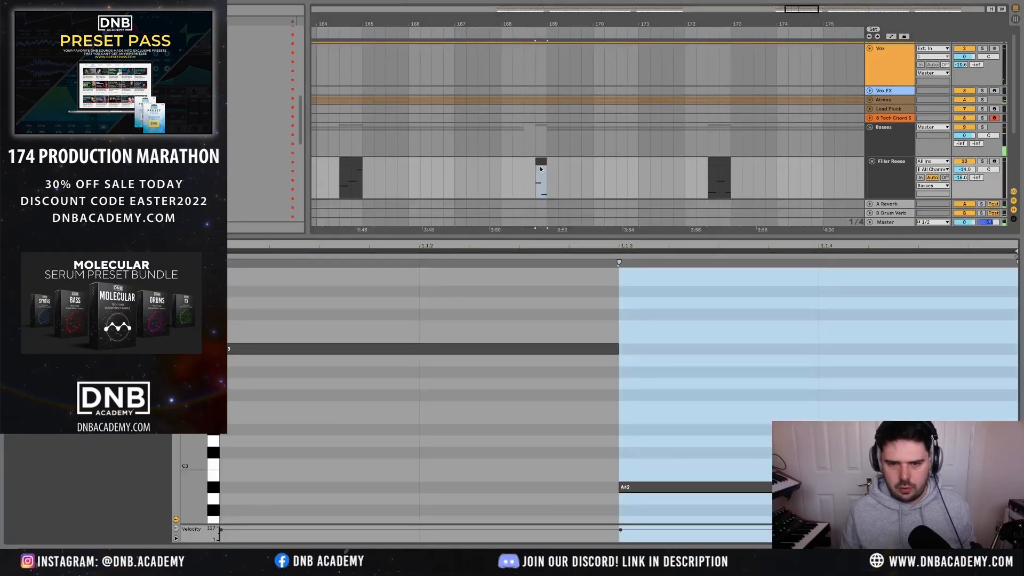
{"action": "left_click_drag", "start_coordinate": [652, 488], "coordinate": [660, 350]}
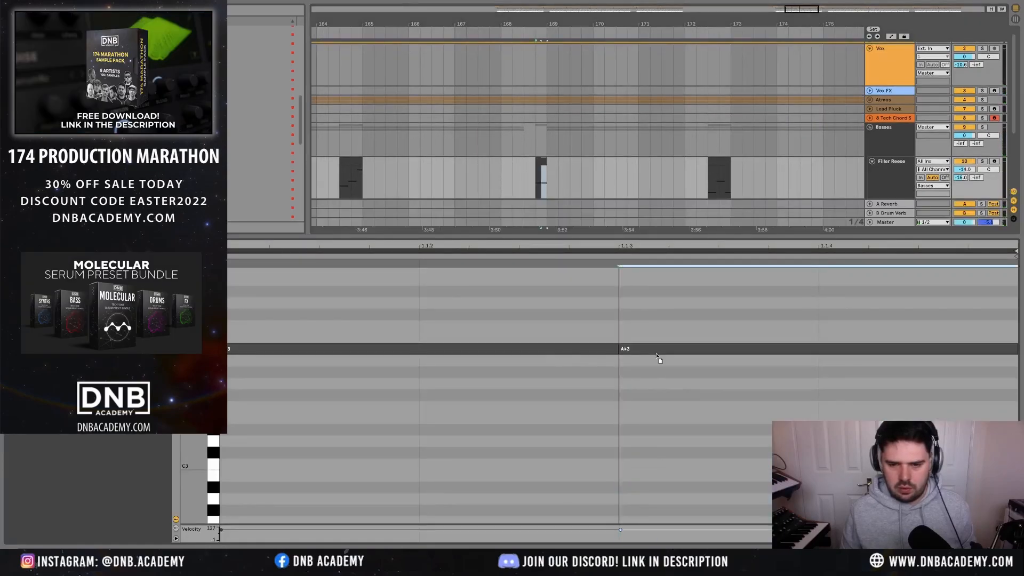
- Show the automation of the Instrument Rack's Transpose macro on the Filler Reese track at the clip ending at bar 169
{"action": "key", "text": "shift+Tab"}
{"action": "scroll", "coordinate": [99, 511], "scroll_direction": "left", "scroll_amount": 5}
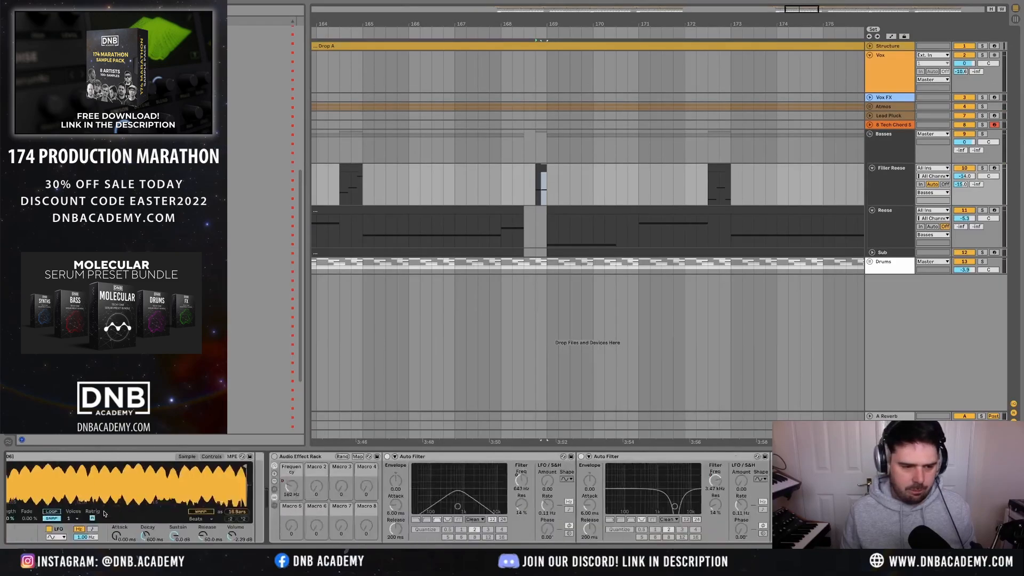
{"action": "right_click", "coordinate": [51, 487]}
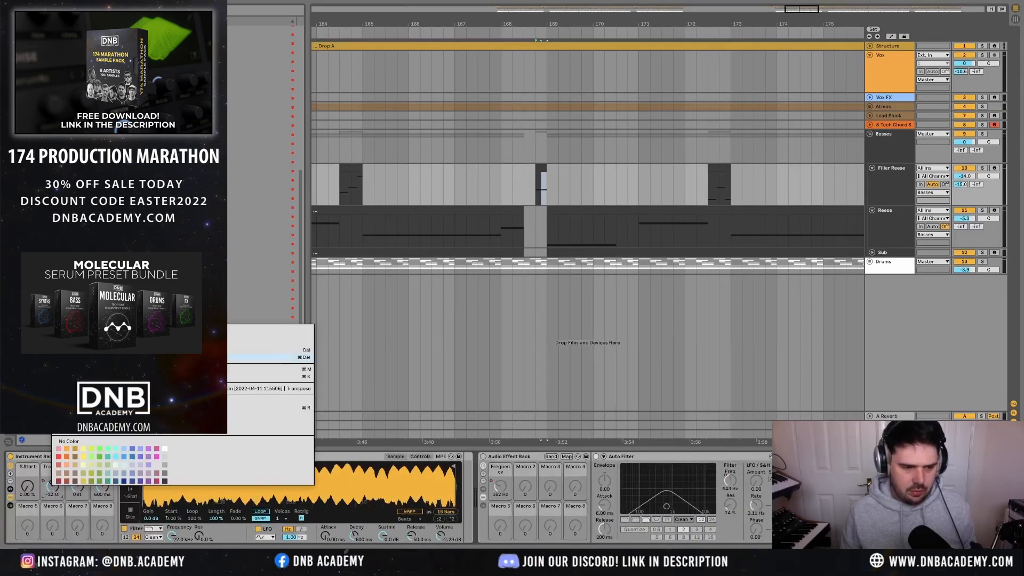
{"action": "left_click", "coordinate": [74, 329]}
{"action": "scroll", "coordinate": [466, 231], "scroll_direction": "up", "scroll_amount": 5}
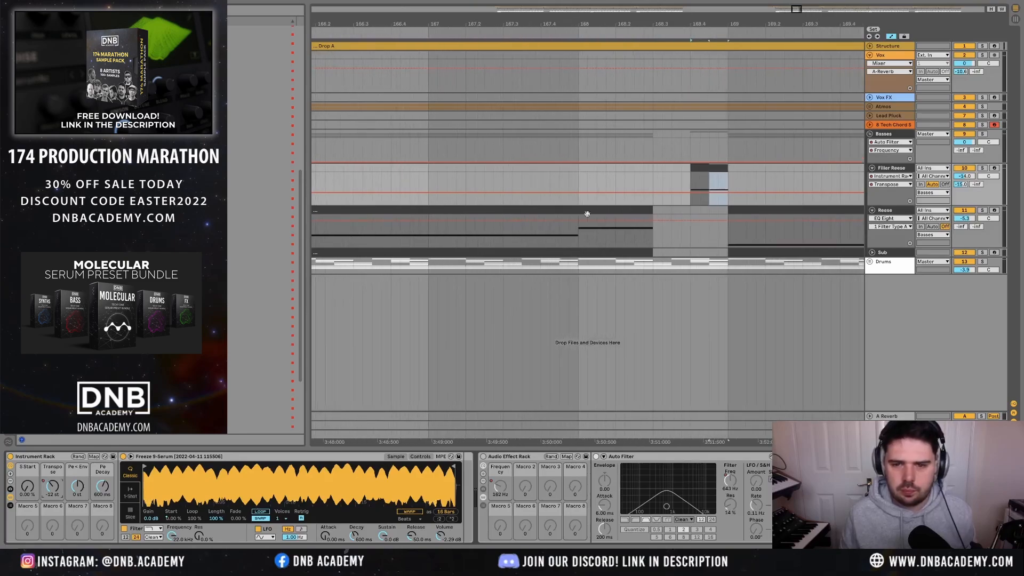
- Draw Transpose automation over the two notes of the clip ending at bar 169 and play it
{"action": "key", "text": "b"}
{"action": "left_click", "coordinate": [695, 186]}
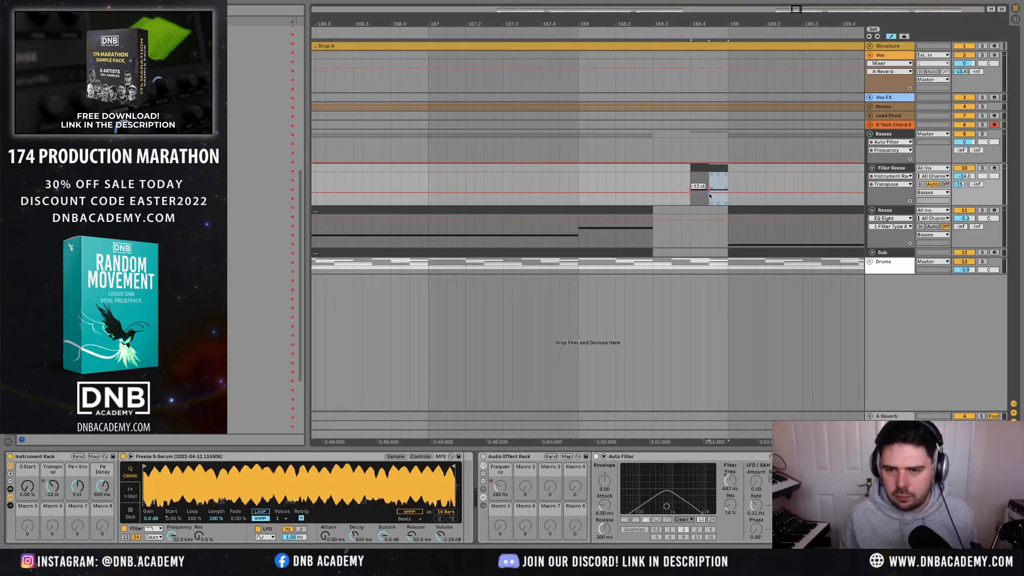
{"action": "left_click_drag", "start_coordinate": [709, 195], "coordinate": [709, 193]}
{"action": "left_click", "coordinate": [683, 187]}
{"action": "key", "text": "space"}
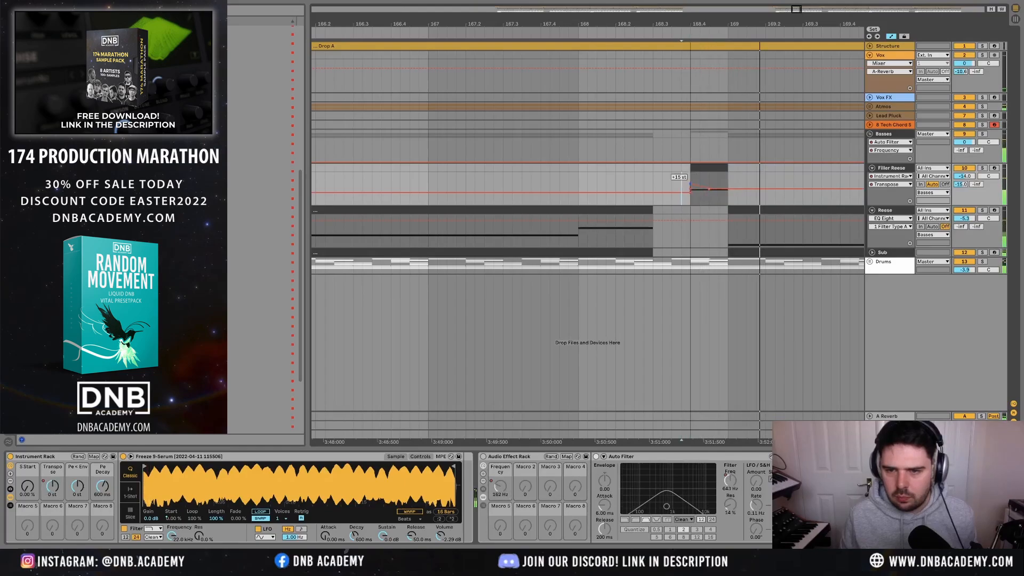
- Set the Transpose automation value in the clip ending at bar 169 to 12 semitones
{"action": "right_click", "coordinate": [706, 185]}
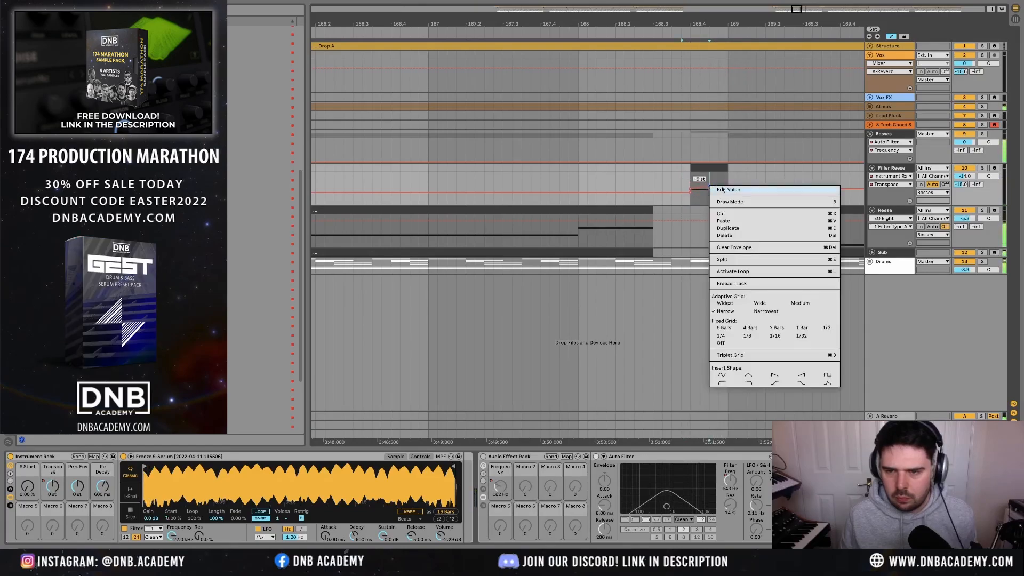
{"action": "left_click", "coordinate": [732, 190]}
{"action": "type", "text": "12"}
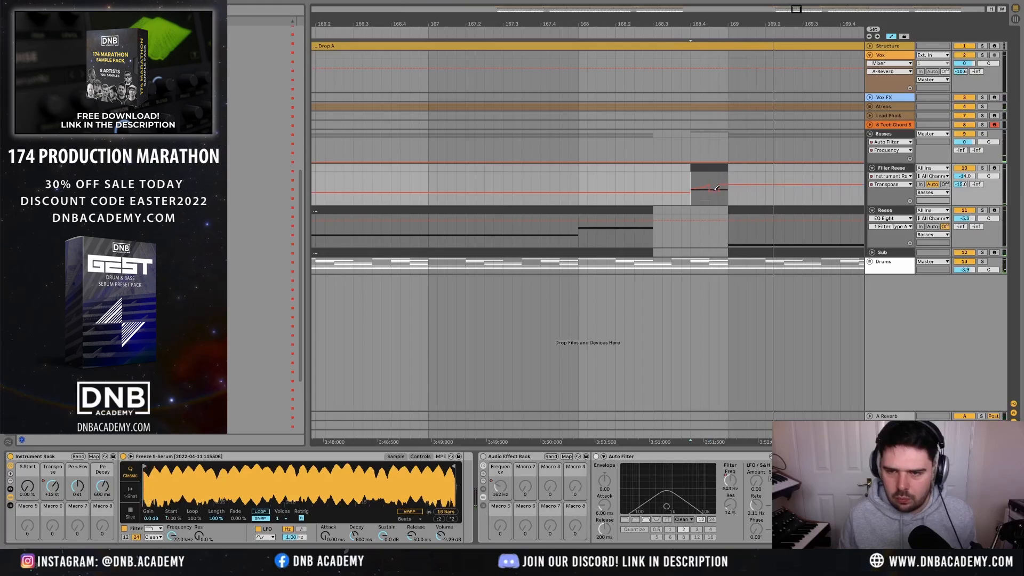
- Drop the Transpose automation to -12 st for the clip's second note and set it to 0 st after the clip
{"action": "left_click_drag", "start_coordinate": [717, 190], "coordinate": [717, 189]}
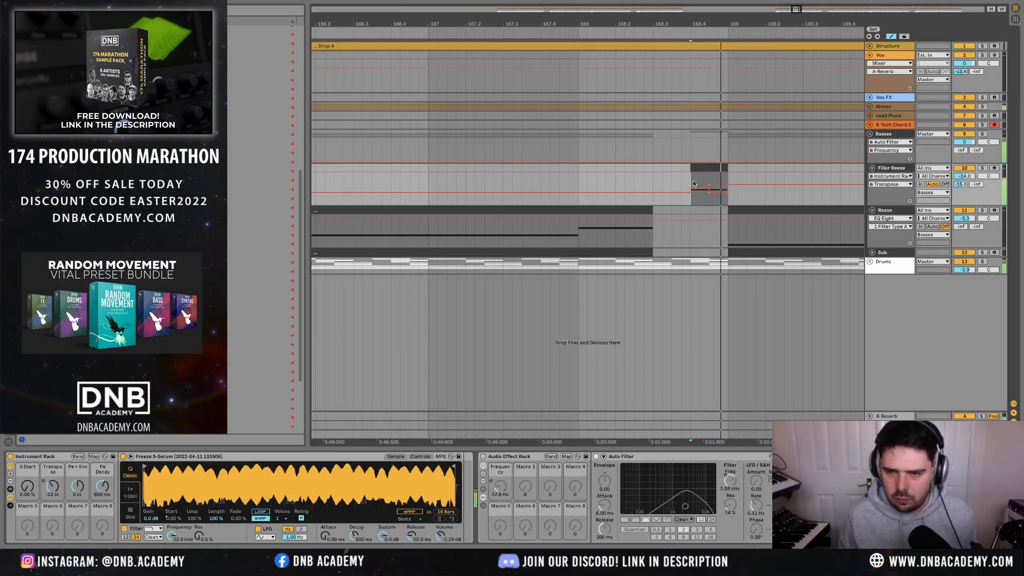
{"action": "scroll", "coordinate": [690, 182], "scroll_direction": "down", "scroll_amount": 2}
{"action": "scroll", "coordinate": [689, 181], "scroll_direction": "down", "scroll_amount": 3}
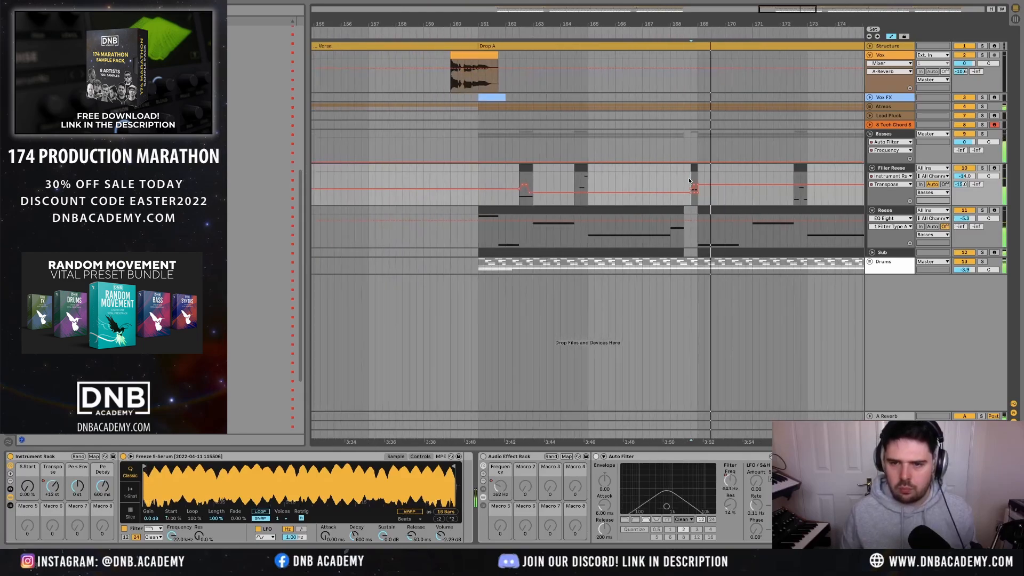
{"action": "right_click", "coordinate": [705, 185]}
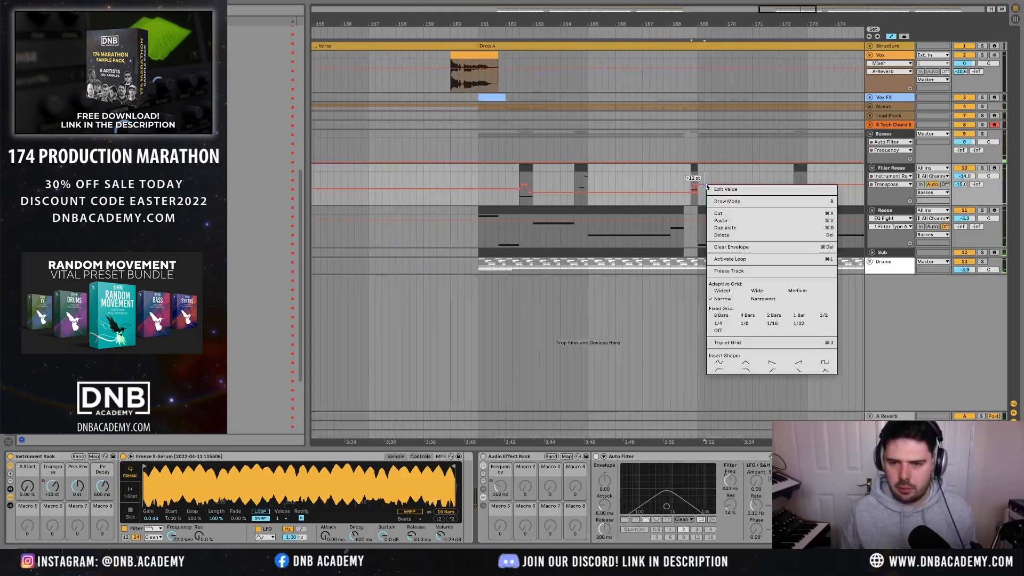
{"action": "left_click", "coordinate": [721, 190]}
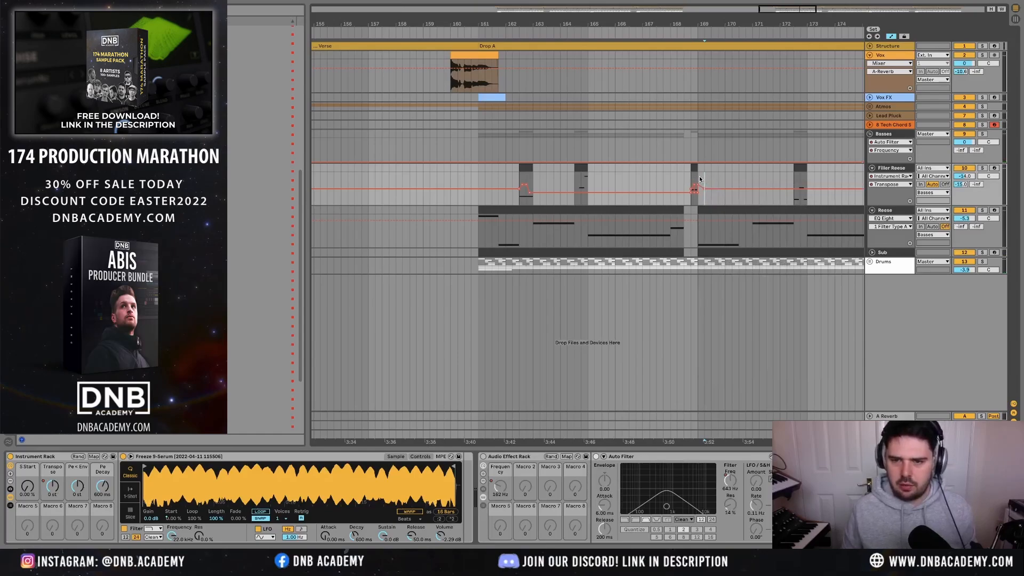
- Duplicate the Filler Reese section spanning bars 161 to 169 repeatedly until it fills the rest of the second drop
{"action": "left_click_drag", "start_coordinate": [698, 179], "coordinate": [486, 183]}
{"action": "scroll", "coordinate": [482, 184], "scroll_direction": "down", "scroll_amount": 5}
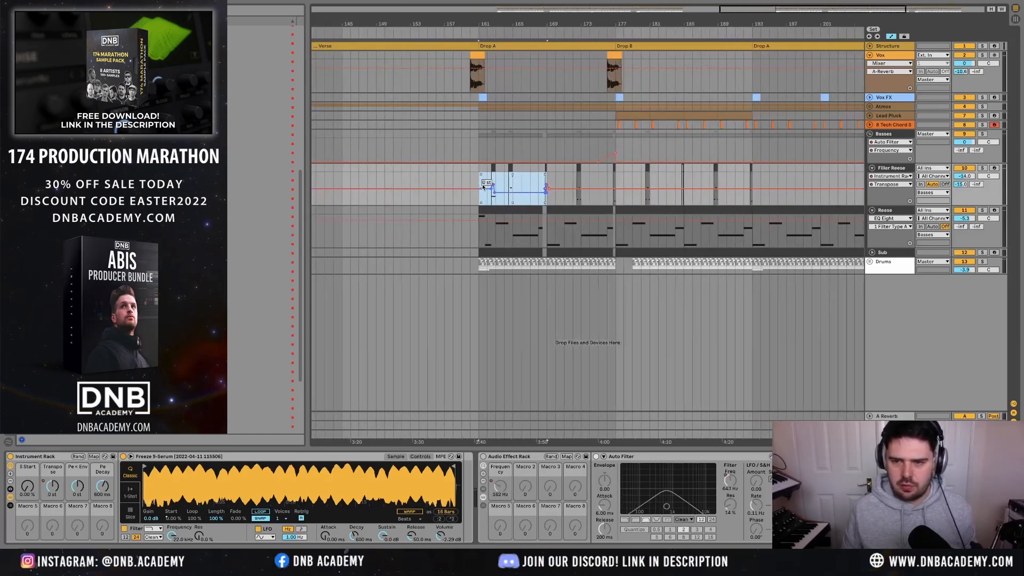
{"action": "key", "text": "a"}
{"action": "key", "text": "super+d"}
{"action": "scroll", "coordinate": [485, 185], "scroll_direction": "down", "scroll_amount": 4}
{"action": "key", "text": "super+d"}
{"action": "key", "text": "super+d"}
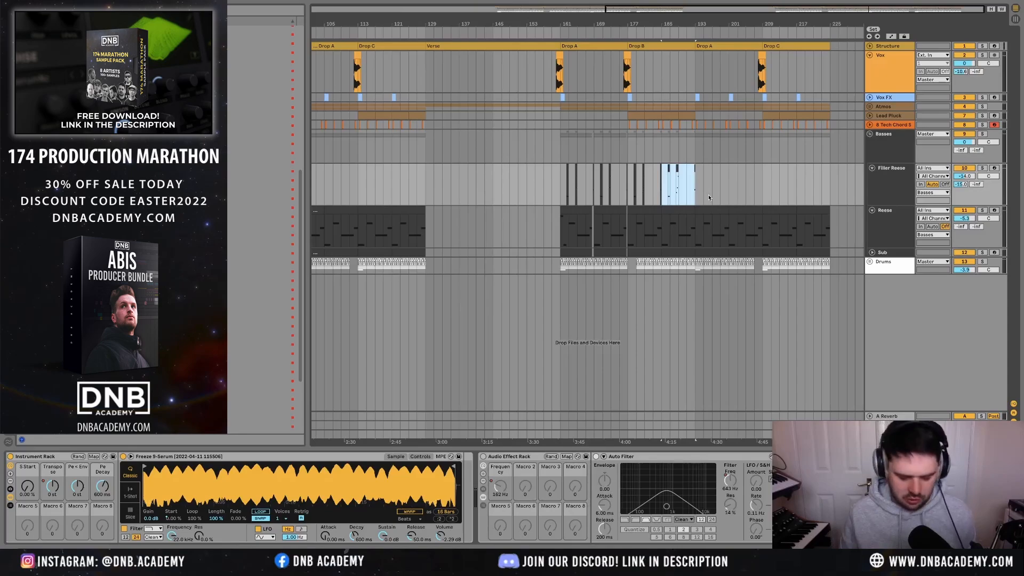
{"action": "key", "text": "super+d"}
{"action": "key", "text": "super+d"}
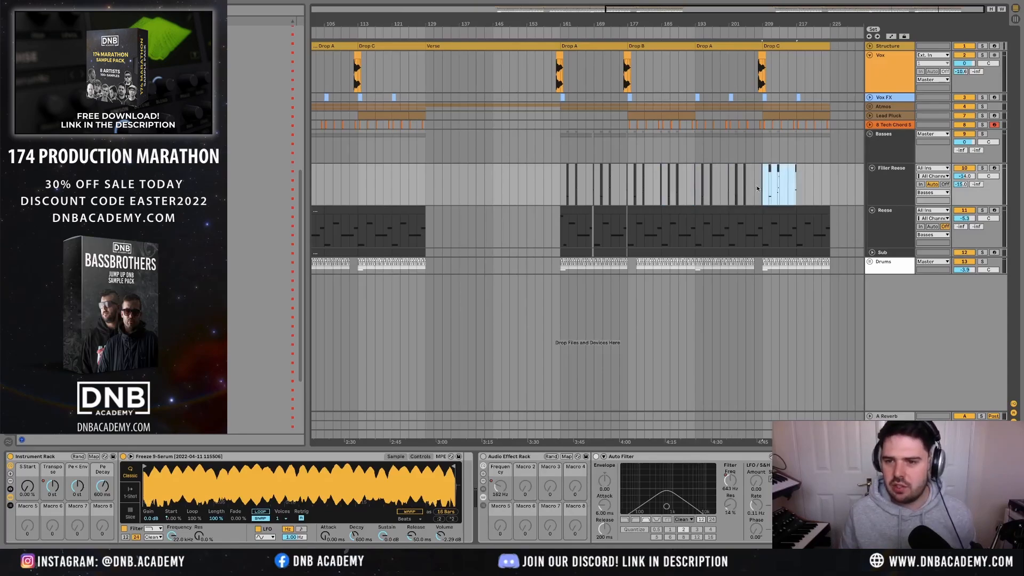
{"action": "key", "text": "super+d"}
- Copy the Filler Reese clips from the first Drop A into the first Drop C
{"action": "scroll", "coordinate": [480, 191], "scroll_direction": "down", "scroll_amount": 5}
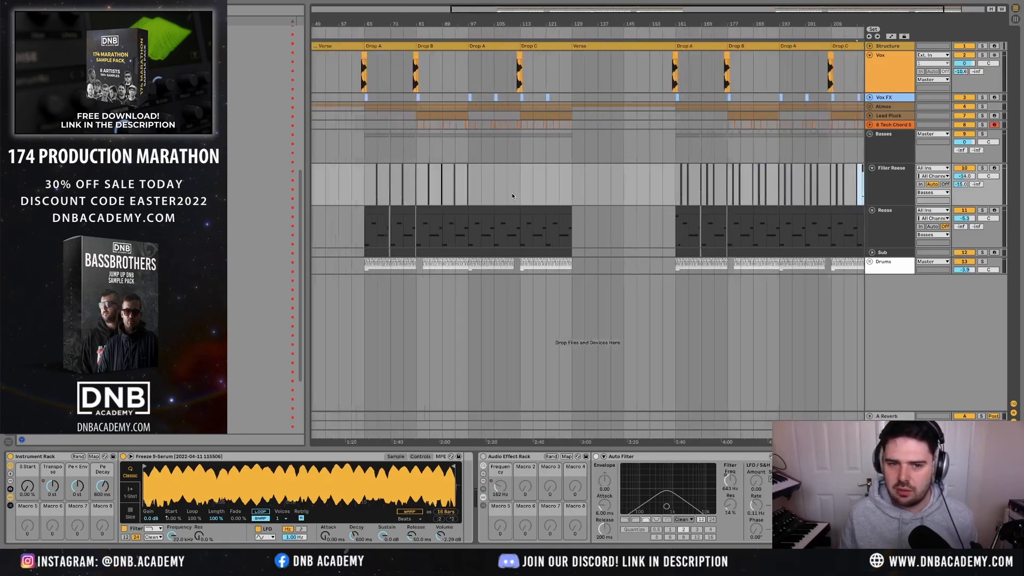
{"action": "left_click_drag", "start_coordinate": [464, 191], "coordinate": [501, 187]}
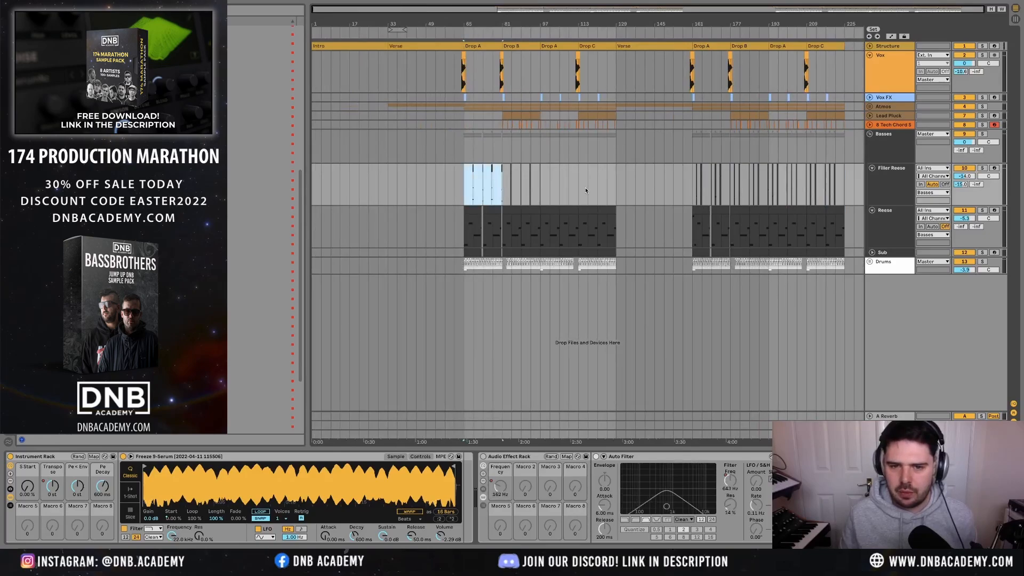
{"action": "left_click_drag", "start_coordinate": [578, 192], "coordinate": [603, 195]}
- Play the arrangement from just before the second Drop A to review the duplicated fills
{"action": "left_click", "coordinate": [692, 199]}
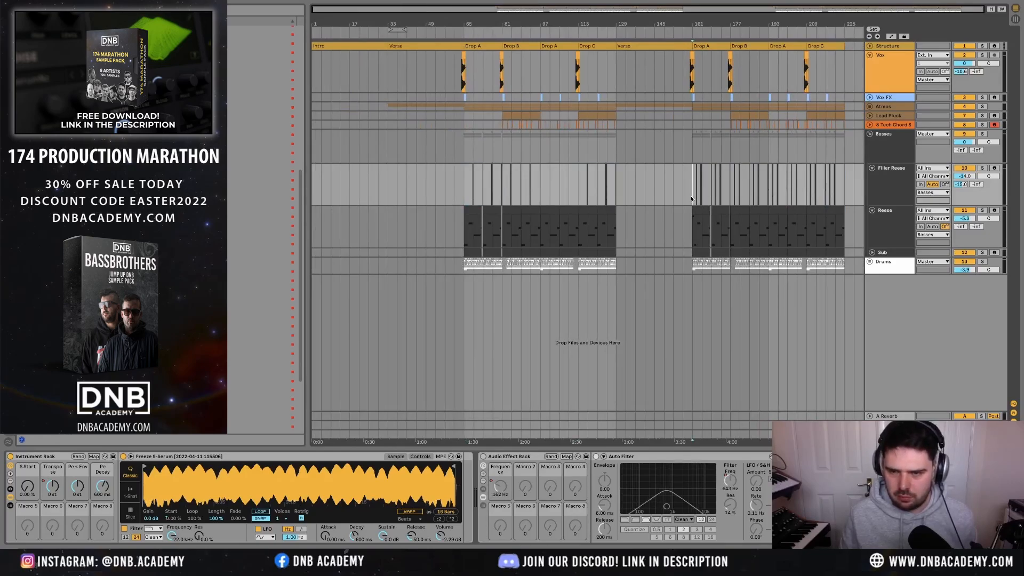
{"action": "left_click", "coordinate": [689, 194]}
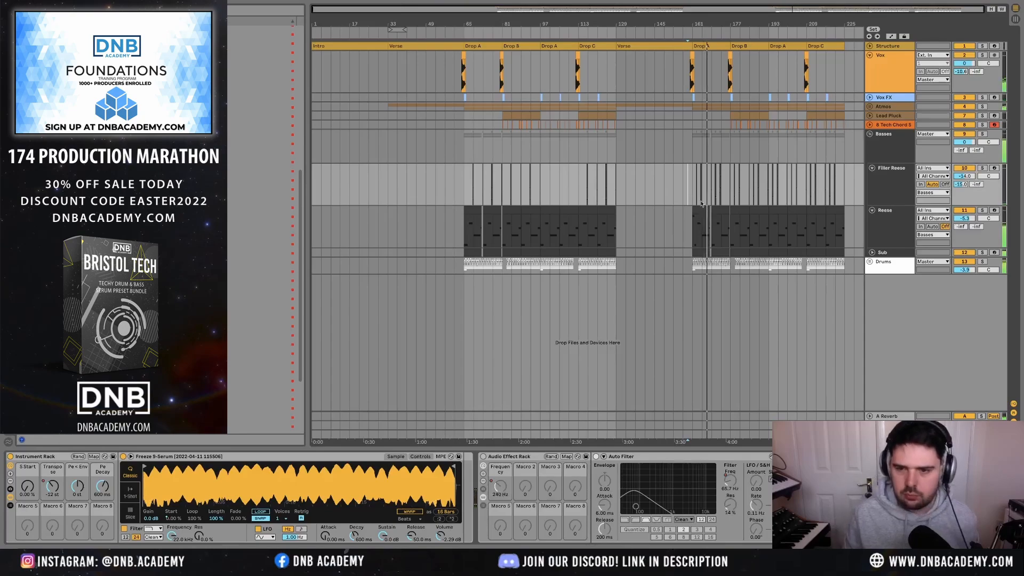
{"action": "scroll", "coordinate": [731, 221], "scroll_direction": "up", "scroll_amount": 5}
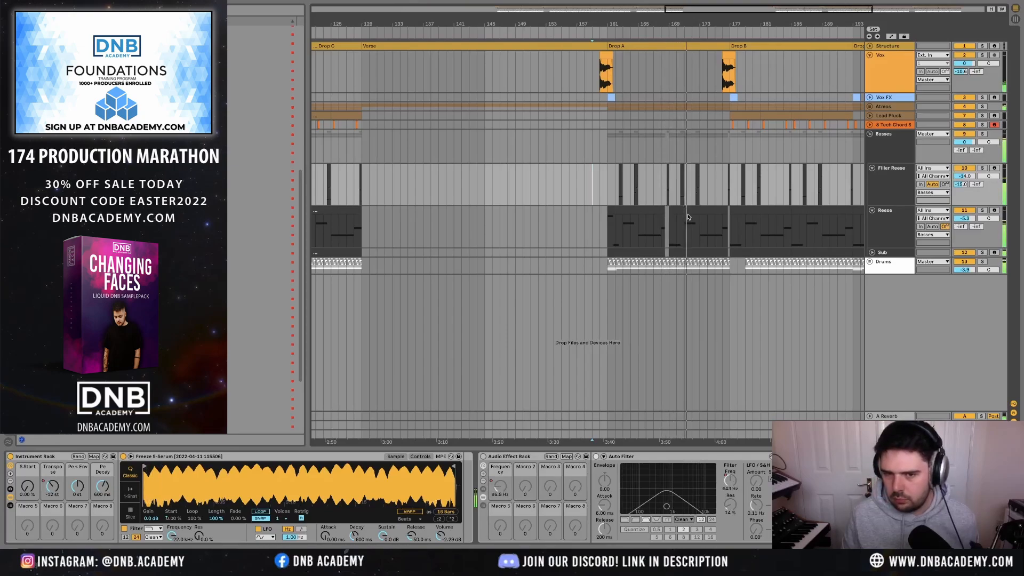
{"action": "scroll", "coordinate": [688, 217], "scroll_direction": "up", "scroll_amount": 6}
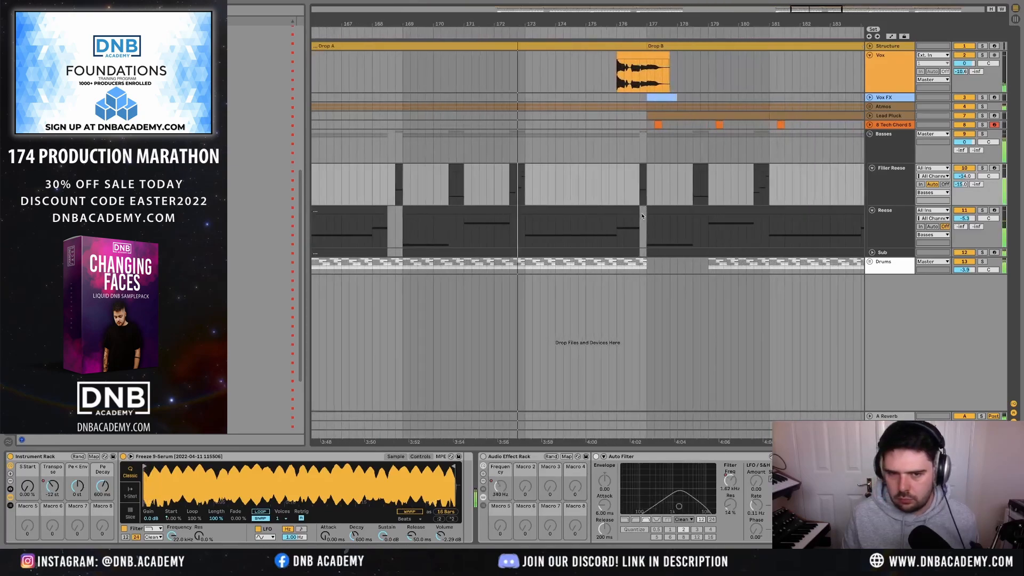
- Show the Filler Reese's Pe < Env automation and raise it to +48 st over the fill clip just before bar 173
{"action": "key", "text": "a"}
{"action": "left_click", "coordinate": [893, 176]}
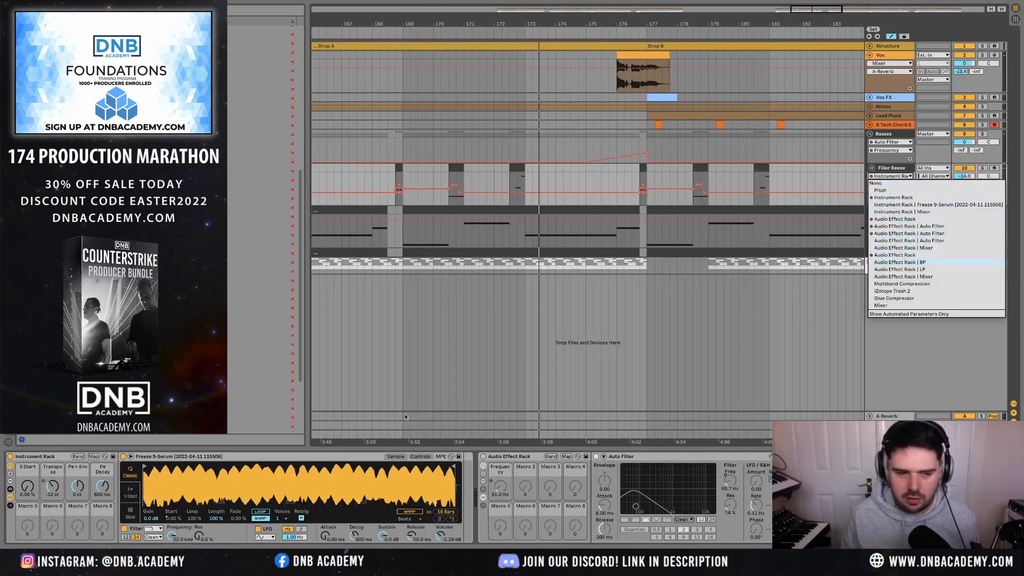
{"action": "left_click", "coordinate": [74, 488]}
{"action": "right_click", "coordinate": [77, 485]}
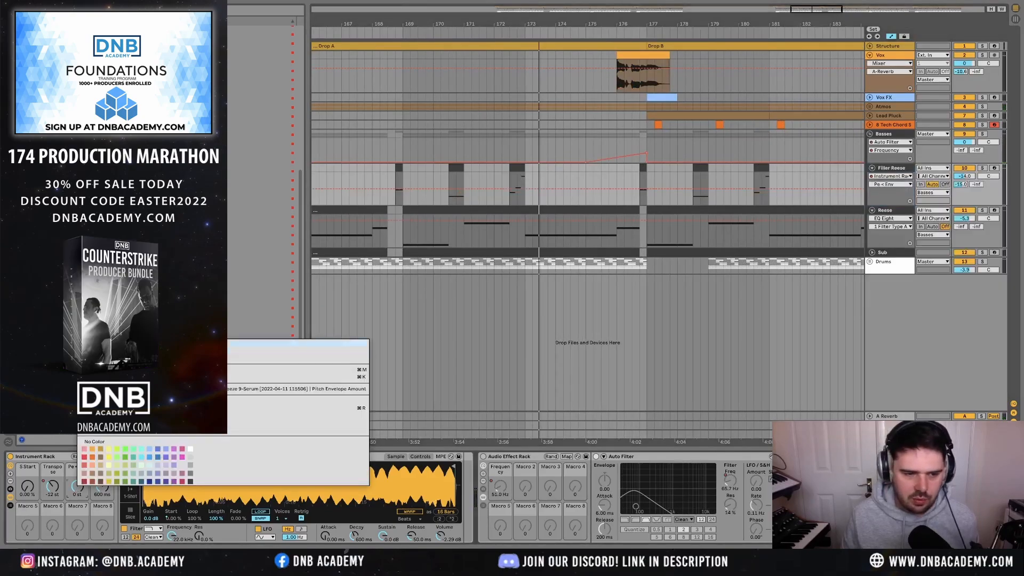
{"action": "left_click", "coordinate": [107, 343]}
{"action": "left_click_drag", "start_coordinate": [516, 176], "coordinate": [519, 166]}
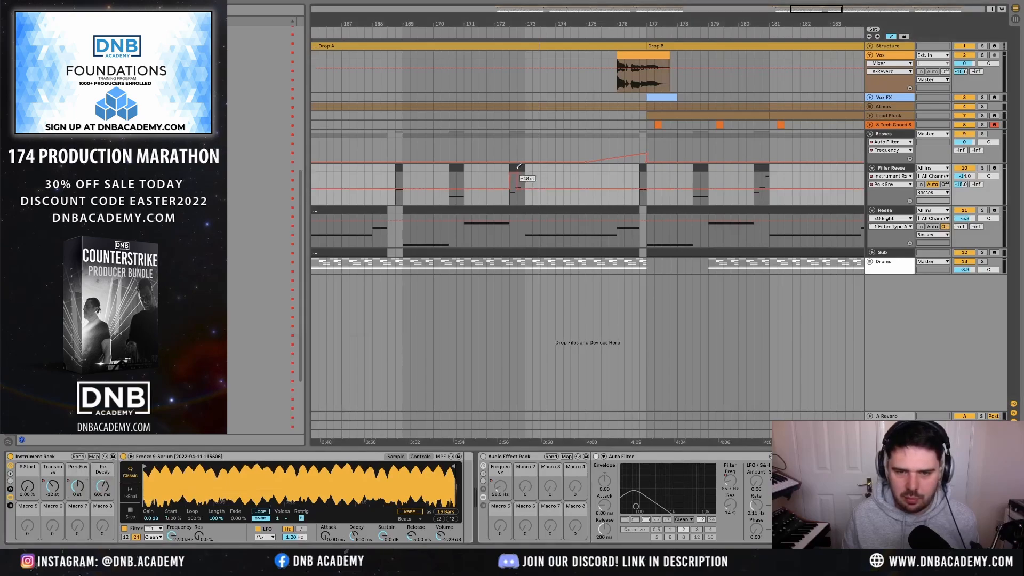
- Set the Filler Reese's Pe Decay to 181 ms while playing the fill just before bar 173
{"action": "left_click", "coordinate": [510, 203]}
{"action": "key", "text": "space"}
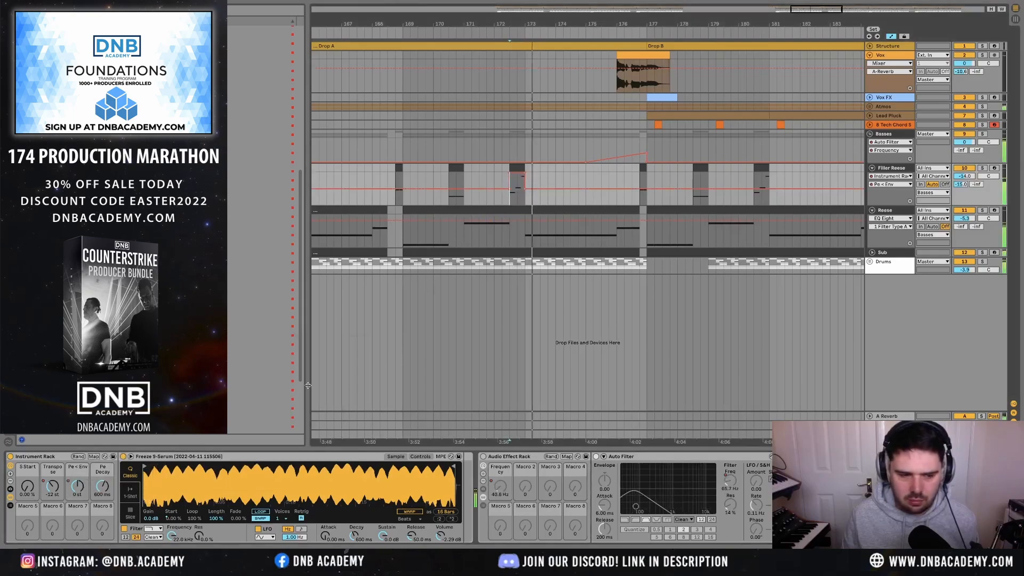
{"action": "left_click_drag", "start_coordinate": [104, 491], "coordinate": [104, 501]}
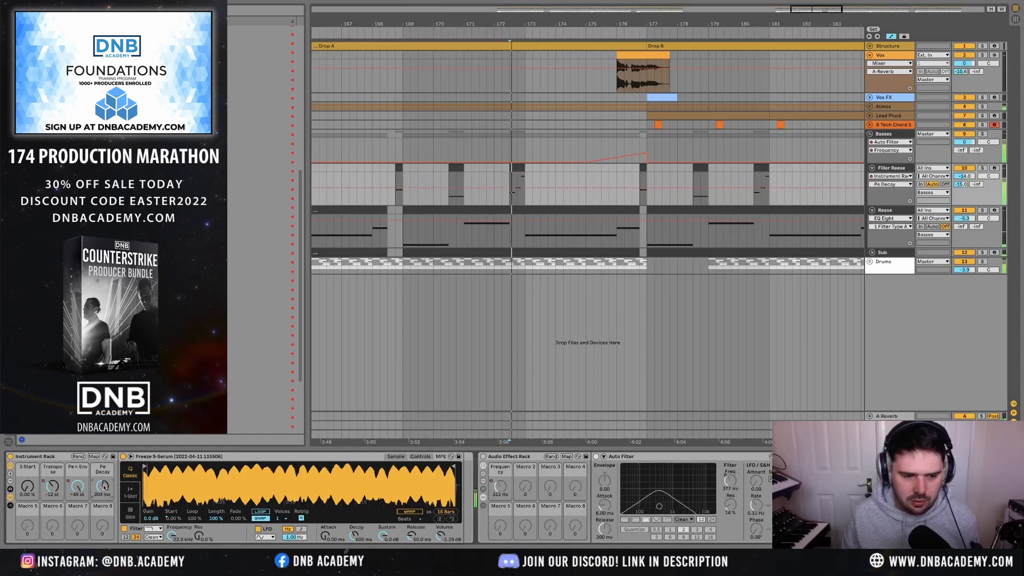
{"action": "left_click_drag", "start_coordinate": [102, 486], "coordinate": [102, 499]}
{"action": "key", "text": "space"}
{"action": "key", "text": "space"}
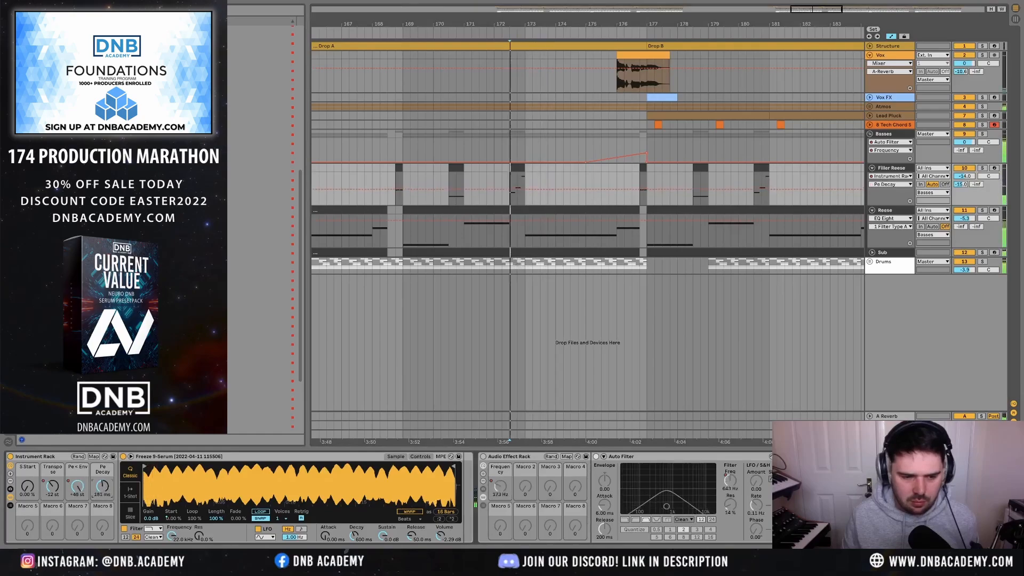
- Duplicate the Filler Reese section from bars 169 to 177, including its Pe < Env automation, through the end of the second drop
{"action": "key", "text": "minus"}
{"action": "key", "text": "minus"}
{"action": "key", "text": "a"}
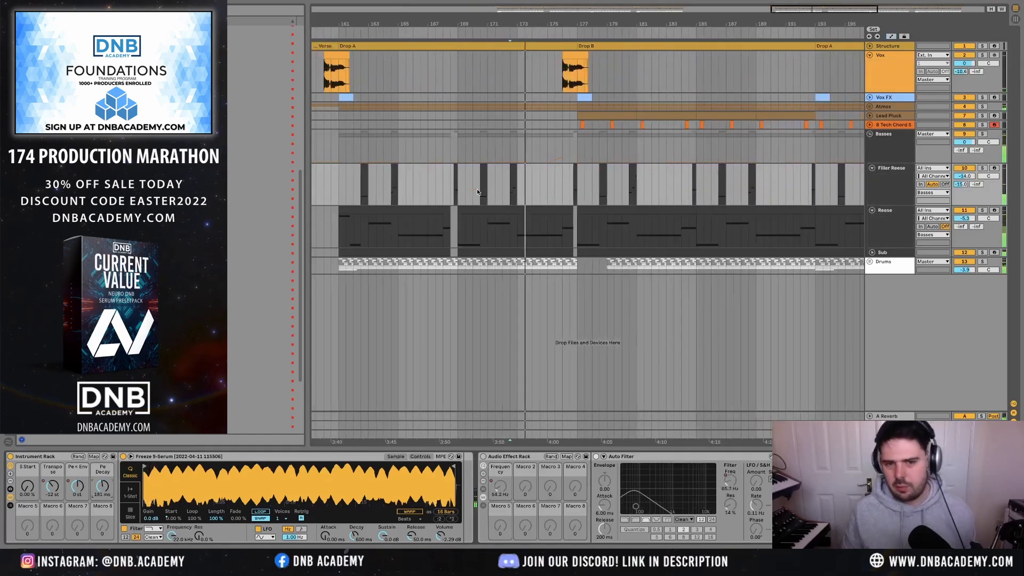
{"action": "key", "text": "a"}
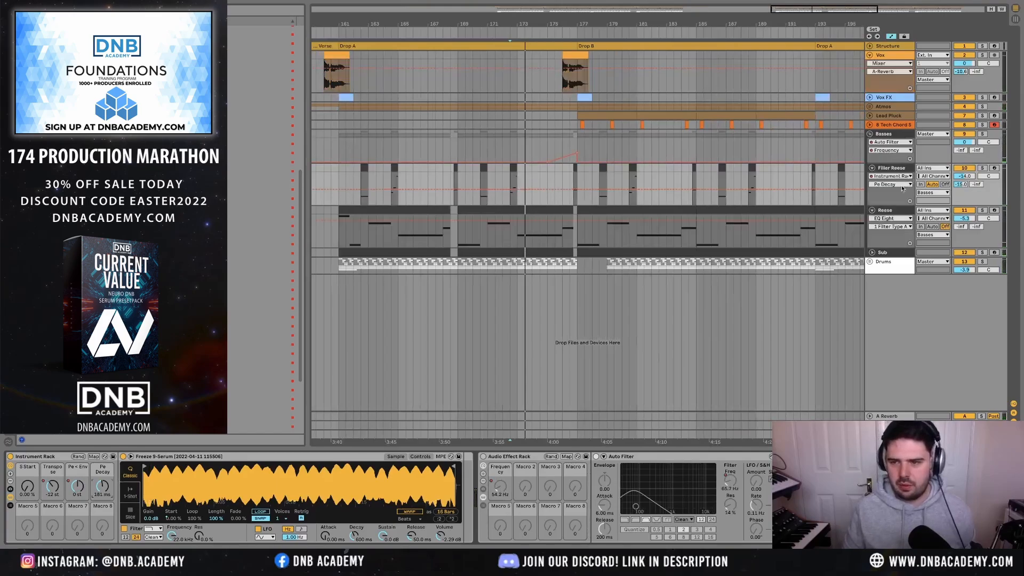
{"action": "left_click", "coordinate": [902, 187]}
{"action": "left_click", "coordinate": [874, 213]}
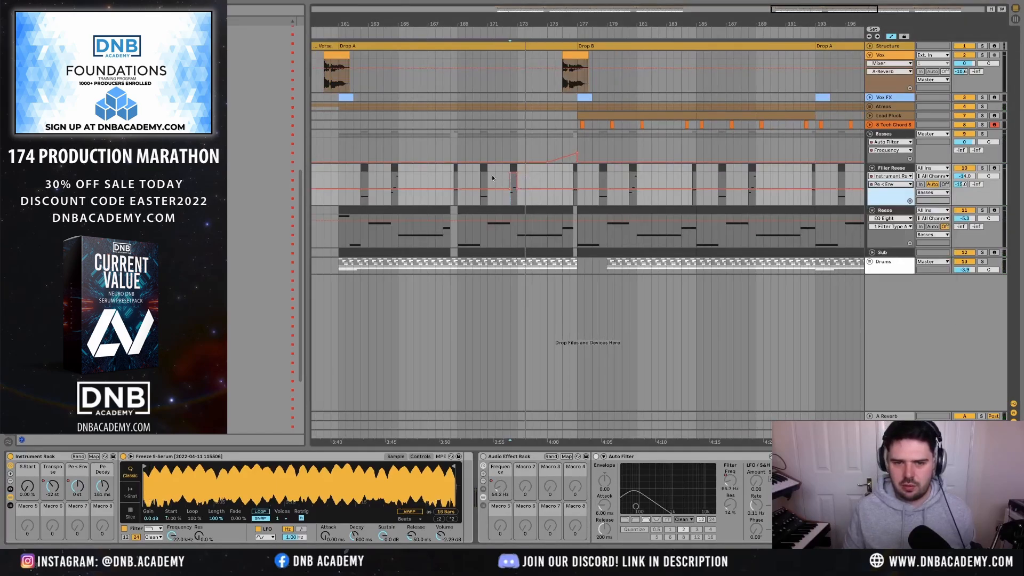
{"action": "left_click_drag", "start_coordinate": [458, 177], "coordinate": [576, 179]}
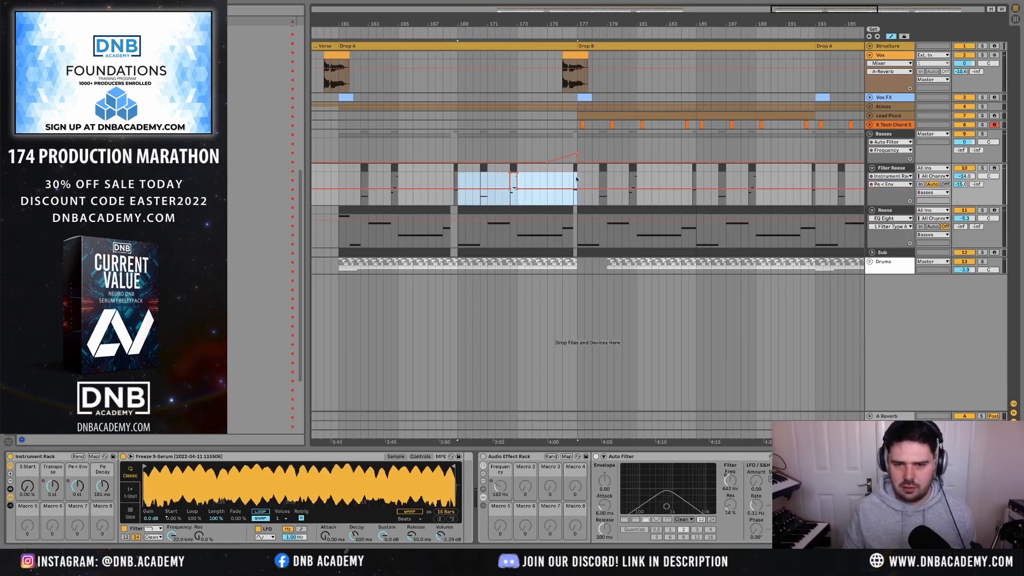
{"action": "key", "text": "ctrl+d"}
{"action": "key", "text": "ctrl+d"}
{"action": "key", "text": "minus"}
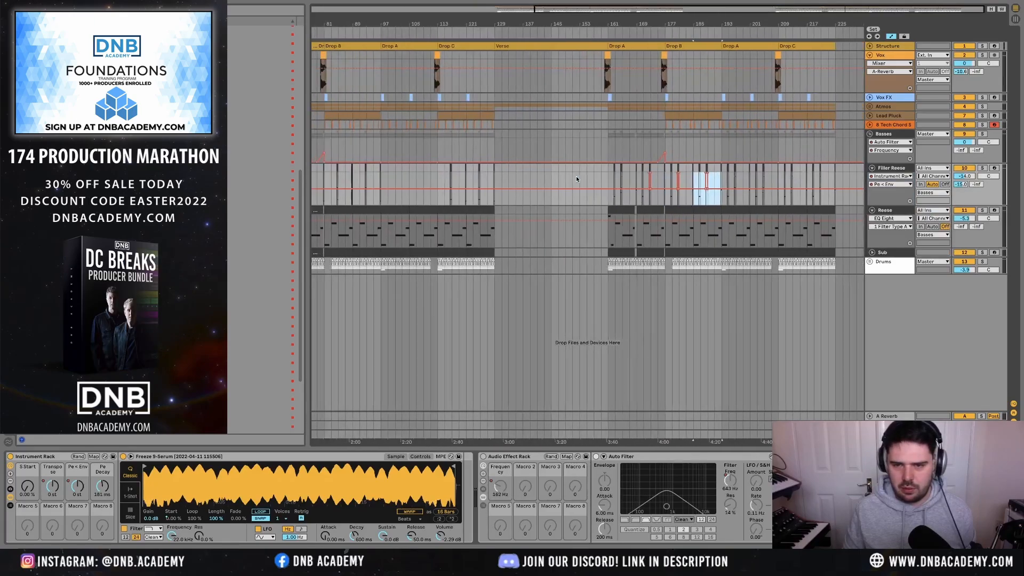
{"action": "key", "text": "ctrl+d"}
{"action": "key", "text": "ctrl+d"}
{"action": "key", "text": "ctrl+d"}
{"action": "key", "text": "ctrl+d"}
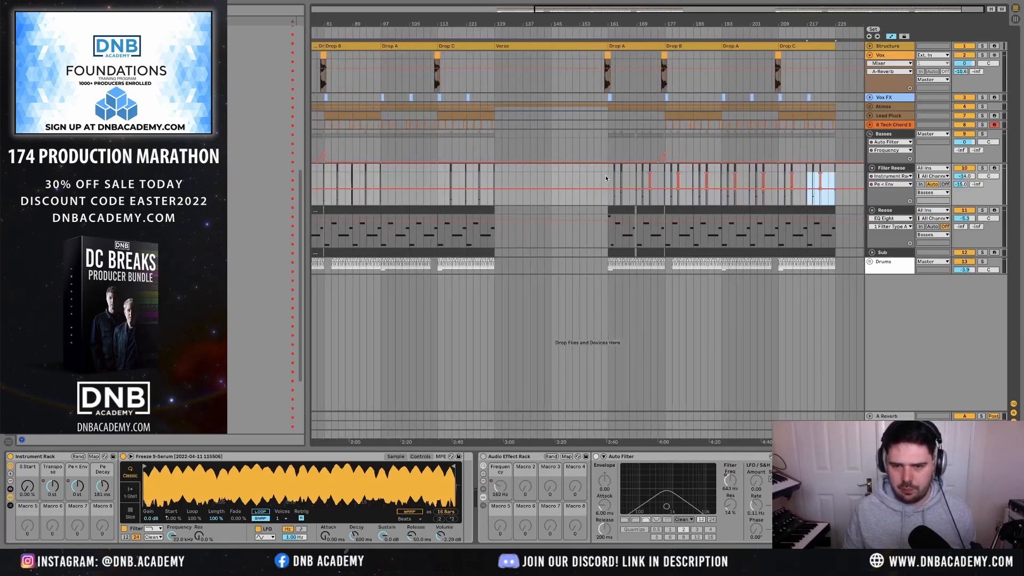
- Paste the Filler Reese section at the start of the second Drop A and play from just before it
{"action": "left_click", "coordinate": [606, 178]}
{"action": "key", "text": "ctrl+v"}
{"action": "left_click", "coordinate": [598, 178]}
{"action": "key", "text": "a"}
{"action": "key", "text": "space"}
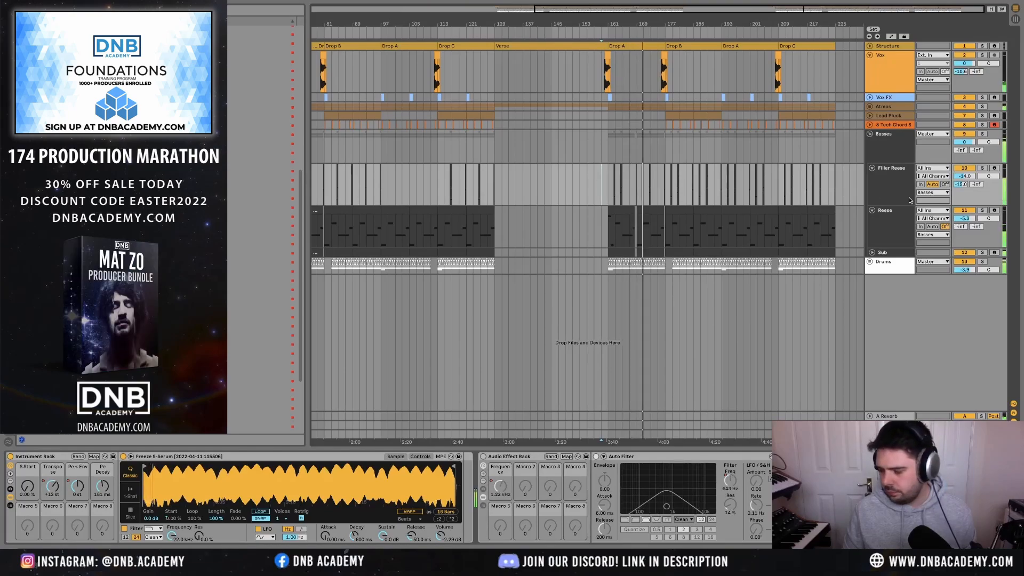
- Raise the Lead Pluck track's volume to -1.4 dB and insert Multiband Compression between its Pro-Q 3 and H-Delay
{"action": "left_click", "coordinate": [870, 134], "text": "alt"}
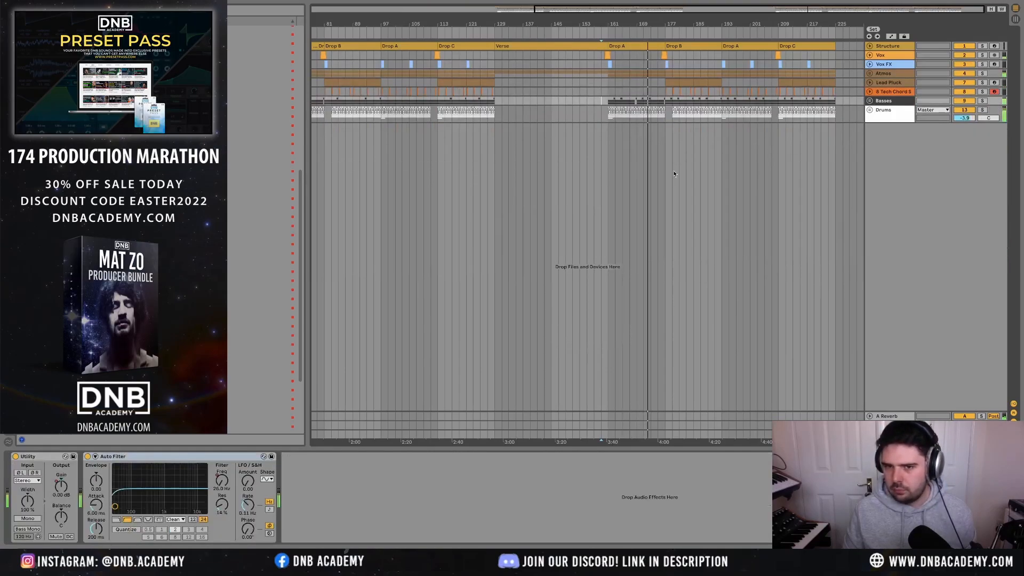
{"action": "scroll", "coordinate": [674, 174], "scroll_direction": "down", "scroll_amount": 4}
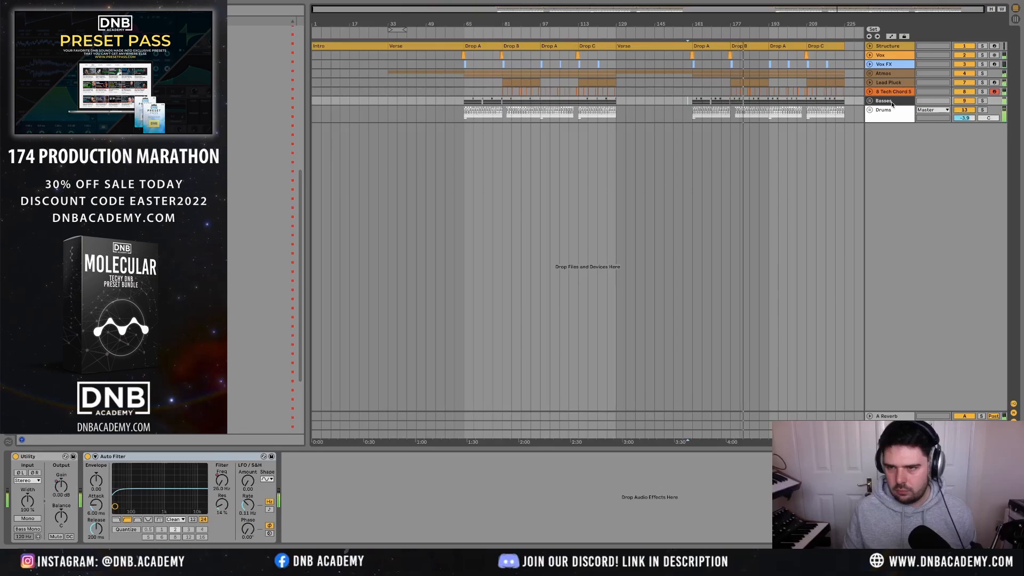
{"action": "left_click", "coordinate": [870, 83]}
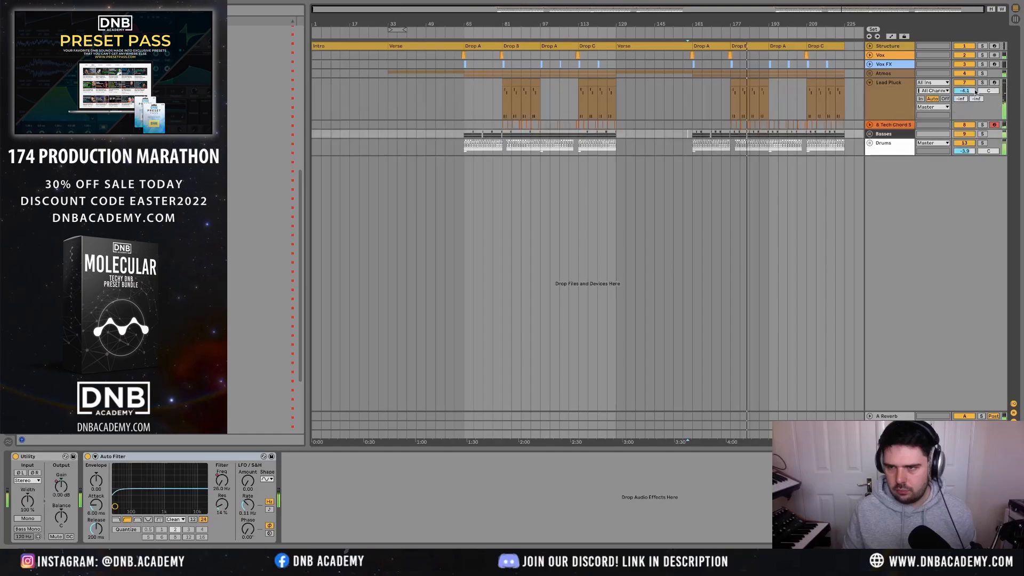
{"action": "left_click", "coordinate": [965, 91]}
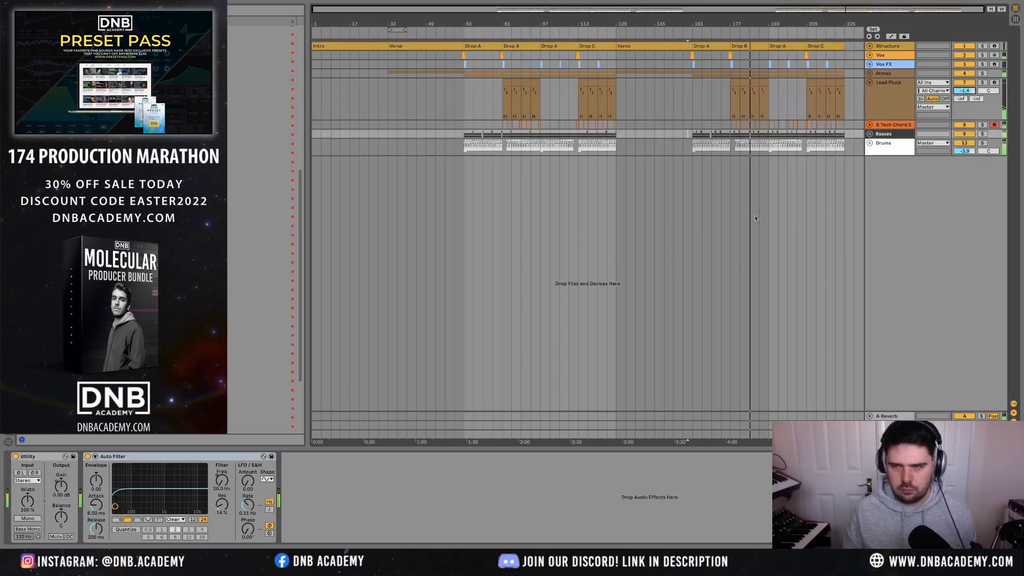
{"action": "left_click", "coordinate": [886, 97]}
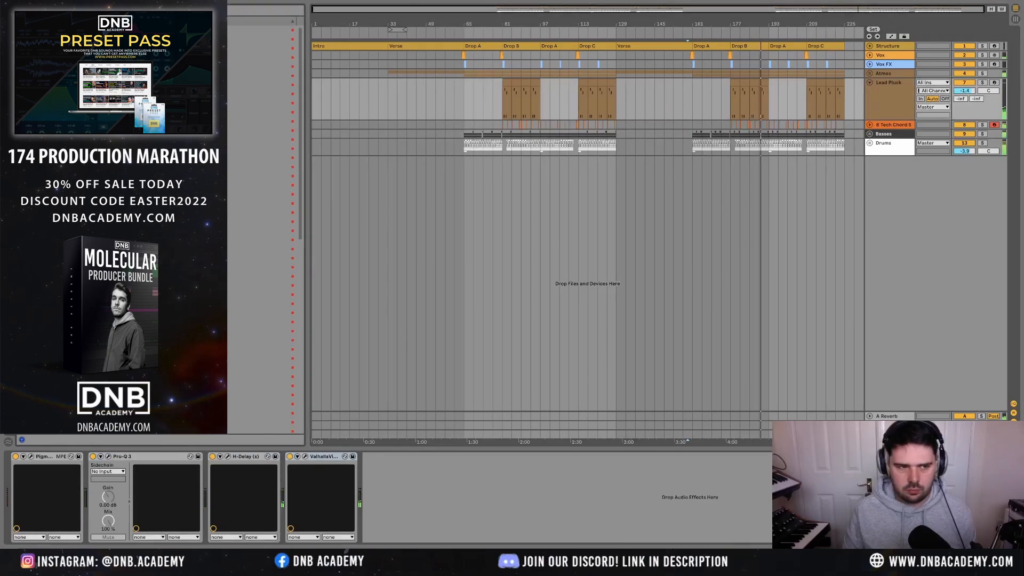
{"action": "left_click_drag", "start_coordinate": [261, 249], "coordinate": [197, 491]}
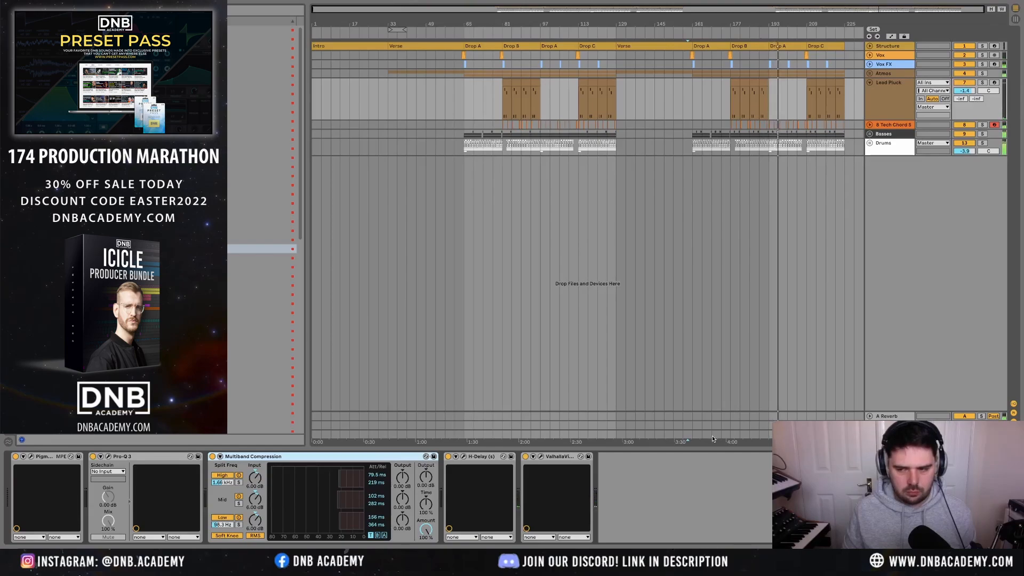
- Copy the full 16-bar Drums section of the first Drop A into the intro at bar 17
{"action": "left_click", "coordinate": [896, 136]}
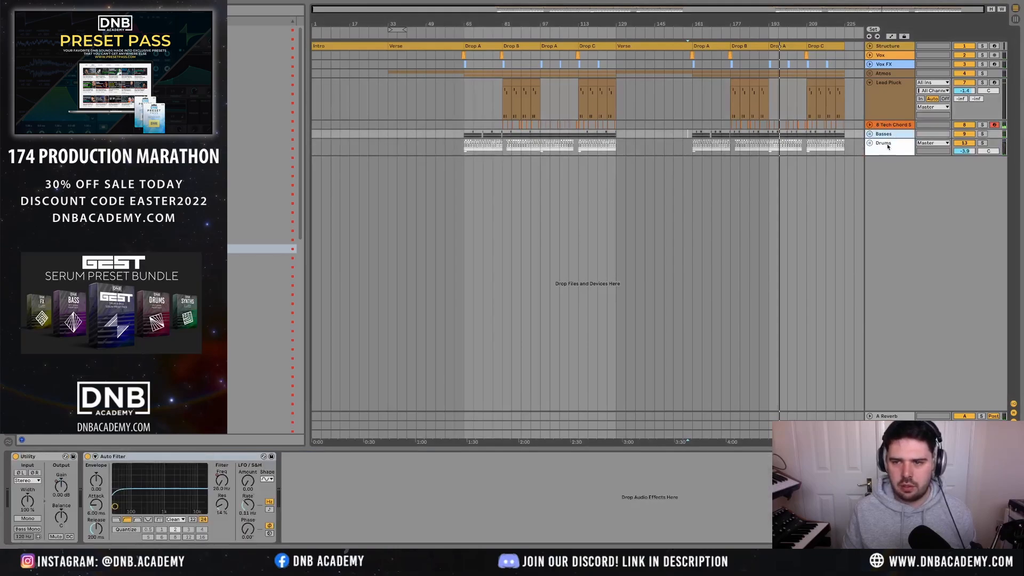
{"action": "left_click", "coordinate": [888, 148]}
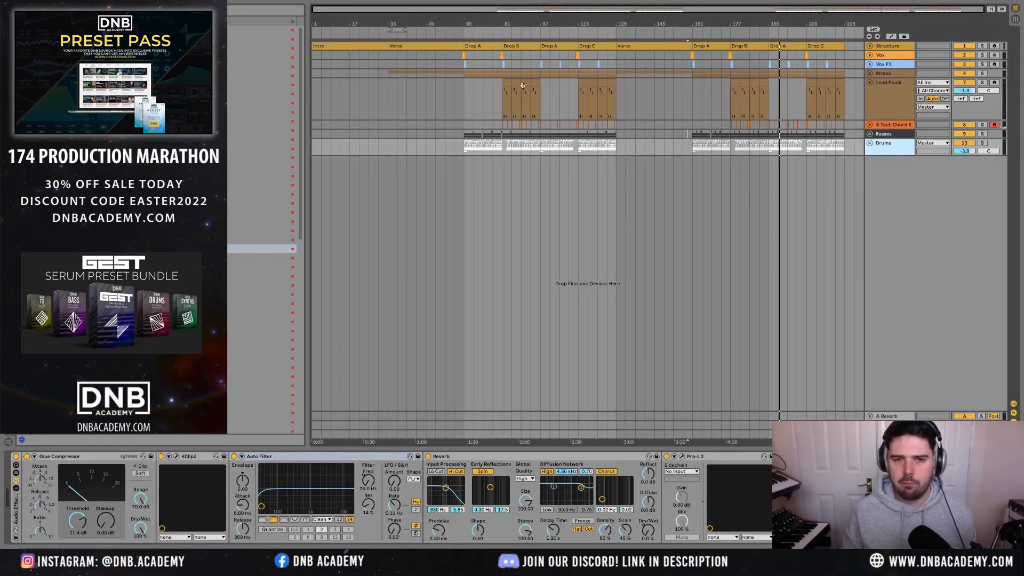
{"action": "left_click", "coordinate": [466, 150]}
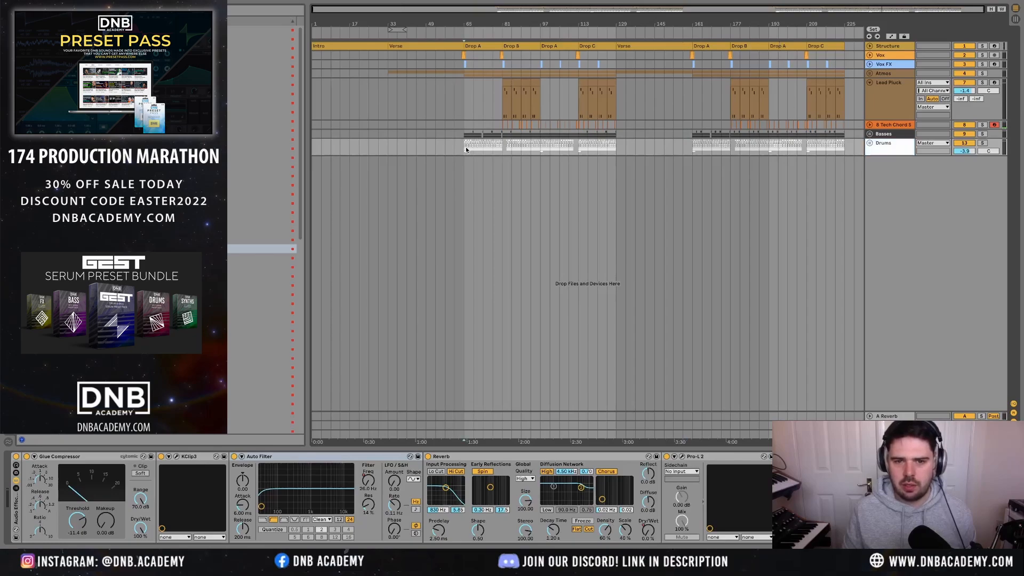
{"action": "left_click", "coordinate": [350, 153]}
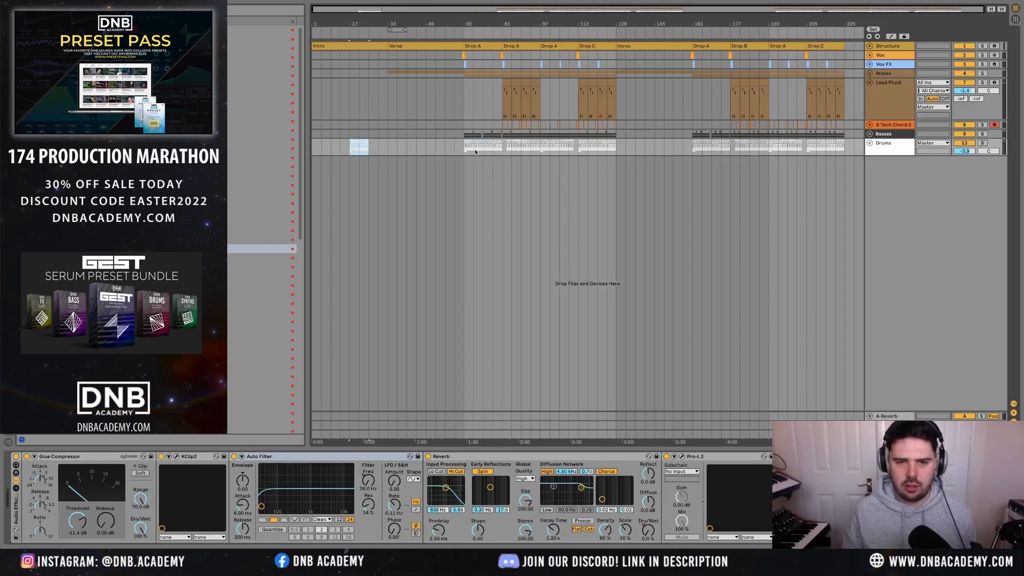
{"action": "left_click_drag", "start_coordinate": [465, 152], "coordinate": [493, 153]}
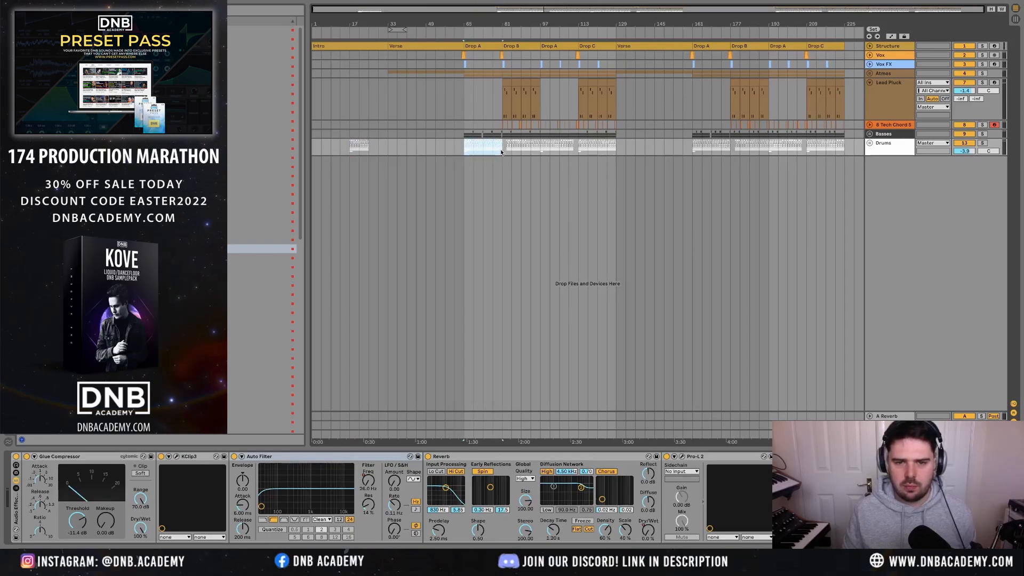
{"action": "left_click", "coordinate": [348, 152]}
{"action": "key", "text": "ctrl+v"}
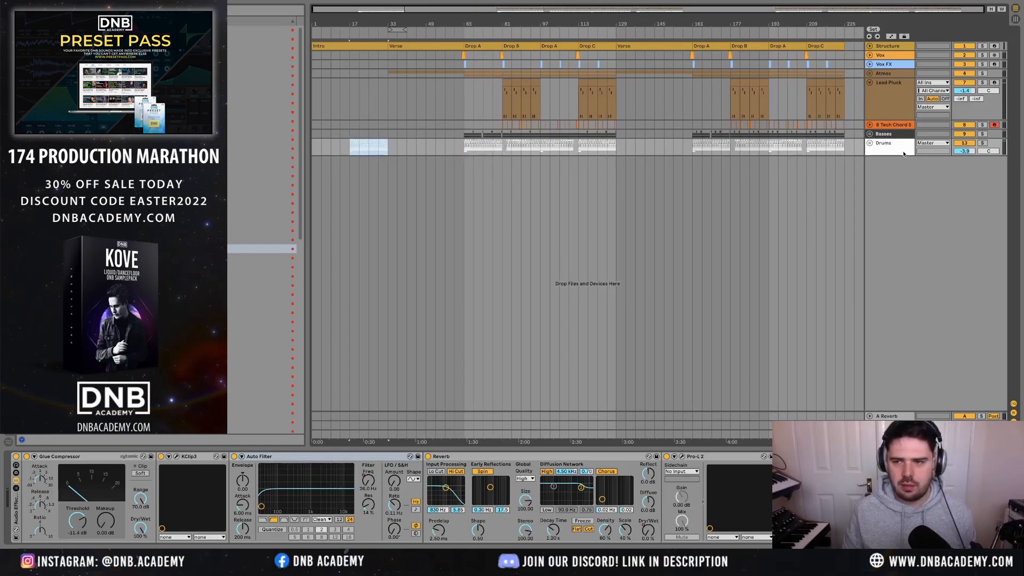
- Copy eight bars of the BTP_ONYX and Think Shakers tops from bar 17 to bar 1 and duplicate them up to bar 17
{"action": "left_click", "coordinate": [871, 143]}
{"action": "scroll", "coordinate": [376, 208], "scroll_direction": "up", "scroll_amount": 5}
{"action": "scroll", "coordinate": [372, 209], "scroll_direction": "left", "scroll_amount": 3}
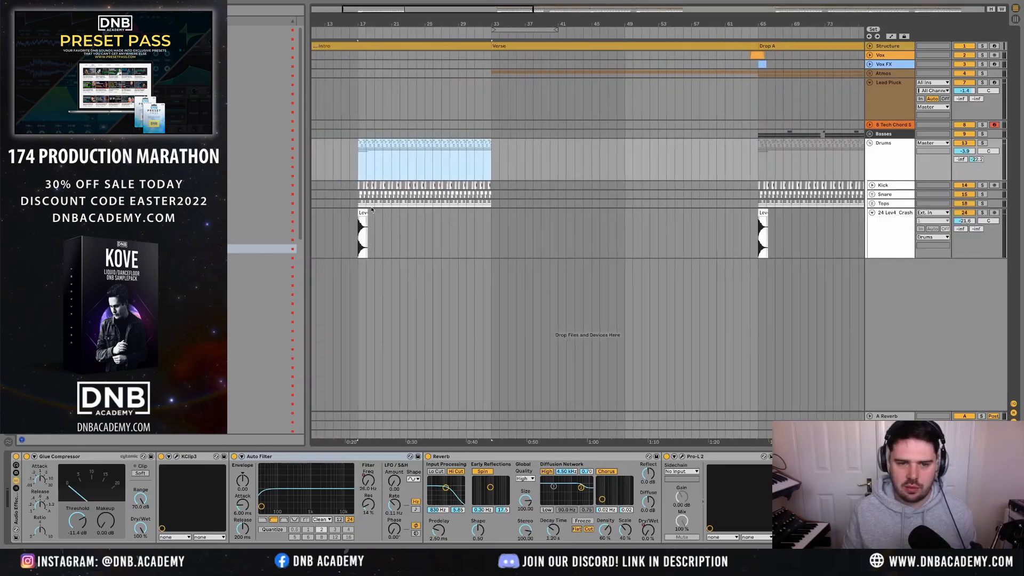
{"action": "left_click", "coordinate": [872, 204]}
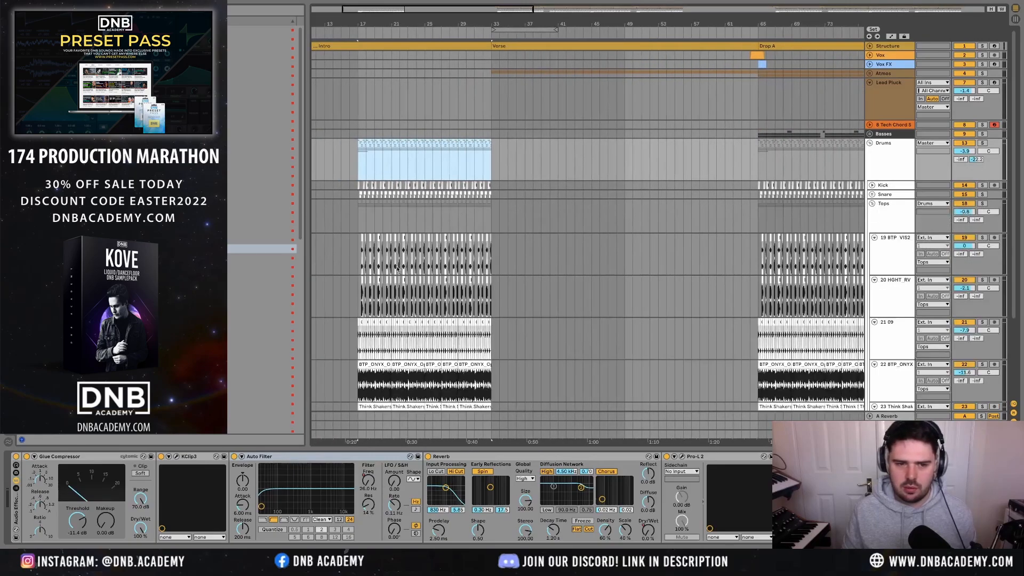
{"action": "scroll", "coordinate": [373, 241], "scroll_direction": "up", "scroll_amount": 3}
{"action": "scroll", "coordinate": [347, 251], "scroll_direction": "down", "scroll_amount": 4}
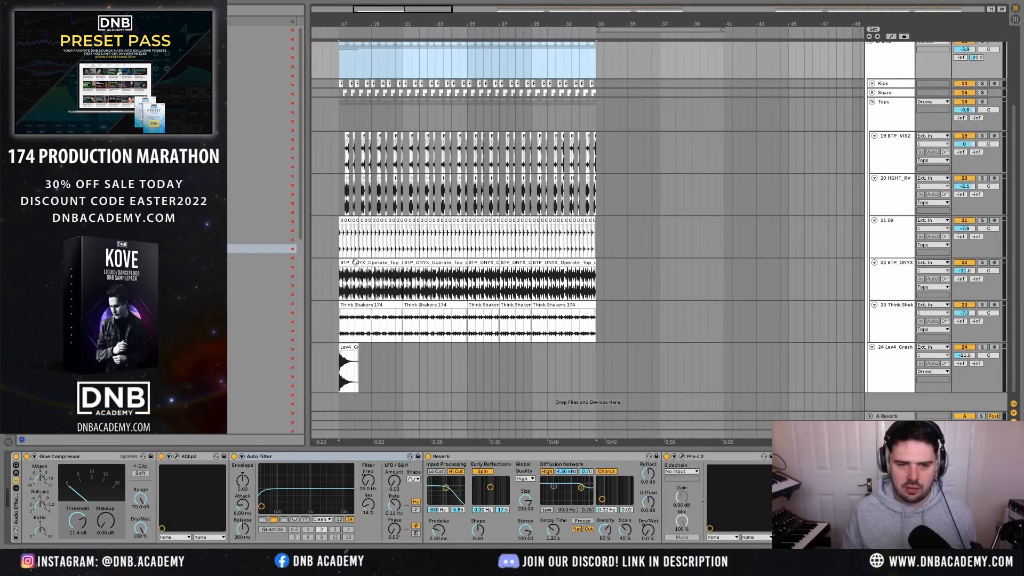
{"action": "left_click", "coordinate": [355, 262]}
{"action": "scroll", "coordinate": [586, 289], "scroll_direction": "left", "scroll_amount": 5}
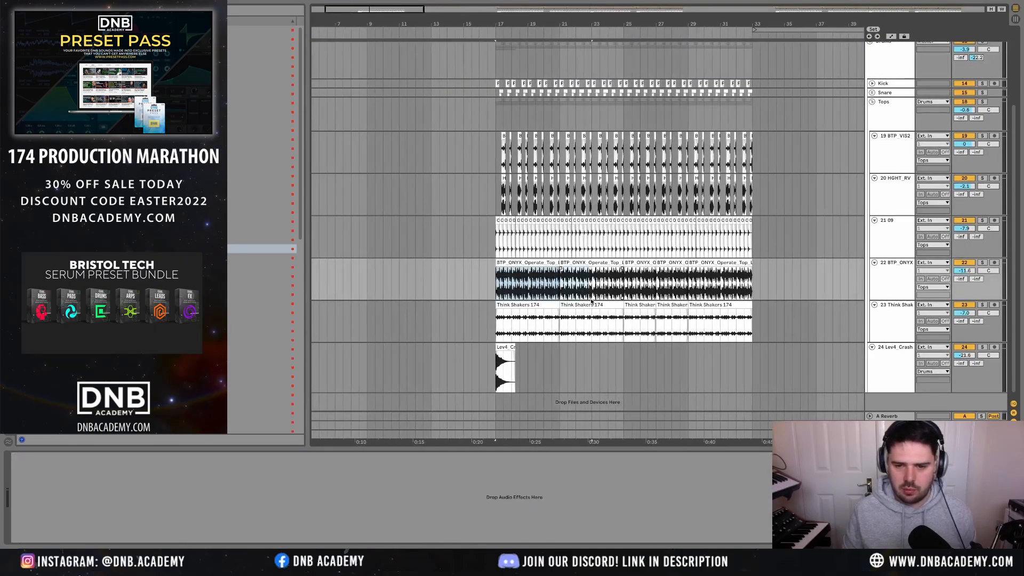
{"action": "left_click", "coordinate": [591, 302], "text": "shift"}
{"action": "scroll", "coordinate": [594, 304], "scroll_direction": "down", "scroll_amount": 4}
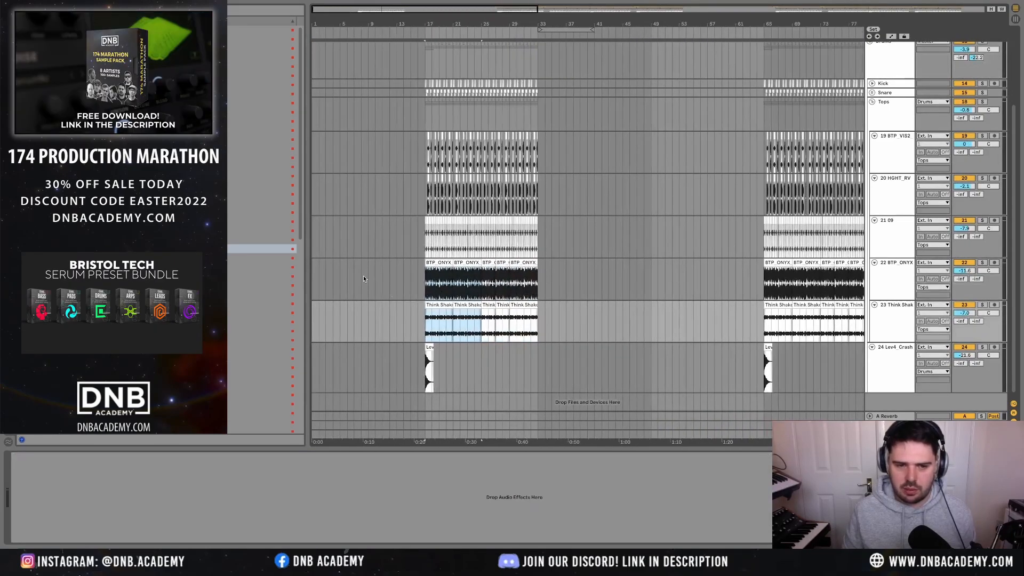
{"action": "left_click", "coordinate": [313, 289]}
{"action": "key", "text": "ctrl+v"}
{"action": "key", "text": "ctrl+d"}
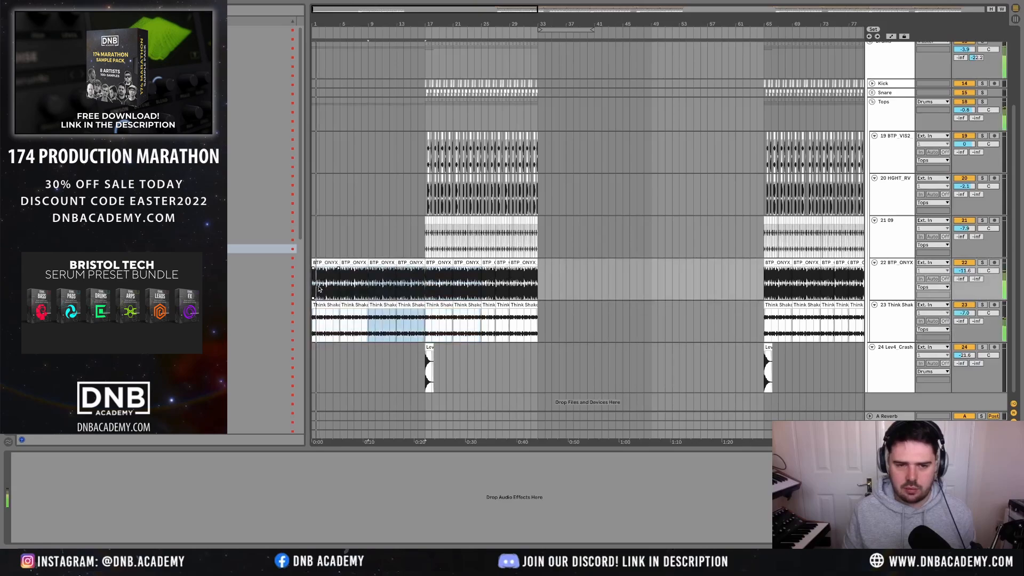
- Play the intro from just before bar 17 to check the drums' entry
{"action": "left_click", "coordinate": [376, 217]}
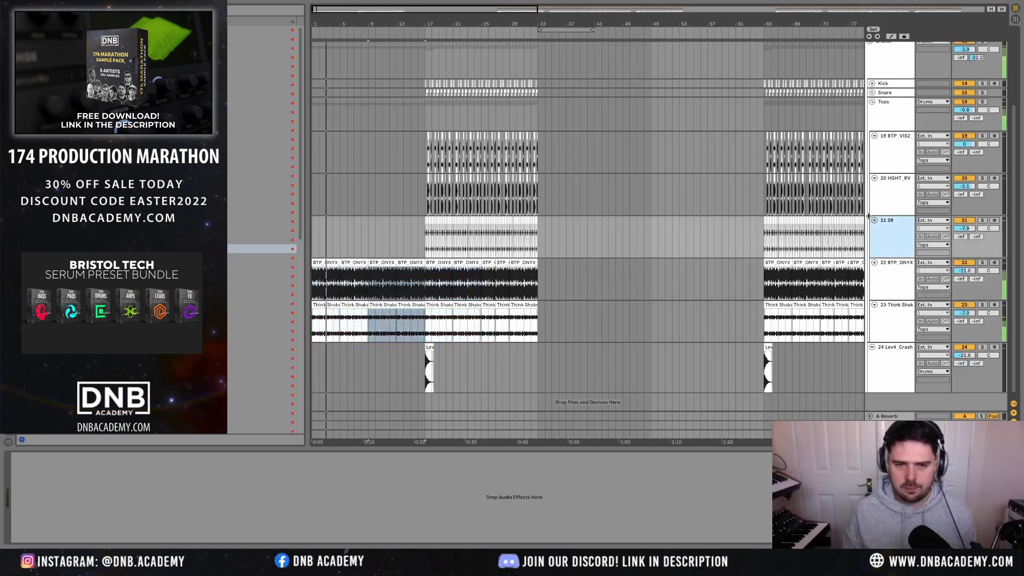
{"action": "left_click", "coordinate": [418, 235]}
{"action": "key", "text": "space"}
{"action": "key", "text": "space"}
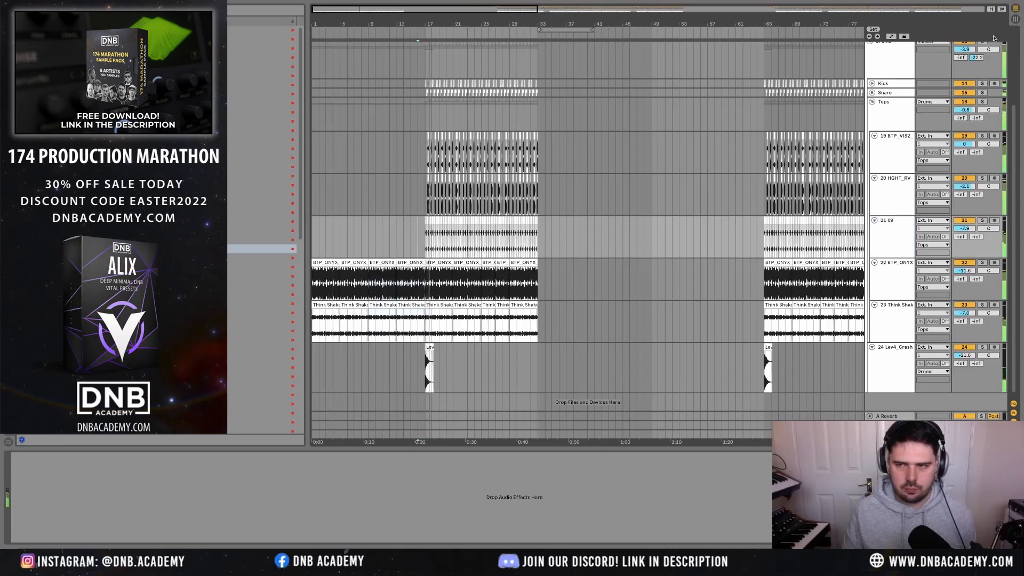
- Copy the 32-bar Atmos part from the first verse into the intro at bar 1 and play it from bar 17
{"action": "scroll", "coordinate": [904, 78], "scroll_direction": "up", "scroll_amount": 3}
{"action": "left_click", "coordinate": [870, 89]}
{"action": "scroll", "coordinate": [593, 92], "scroll_direction": "down", "scroll_amount": 5}
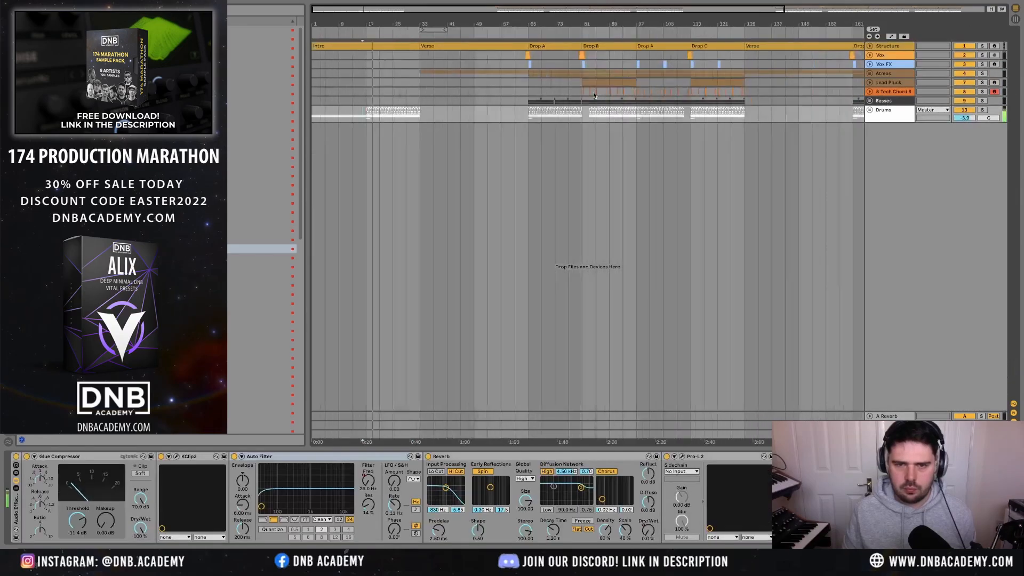
{"action": "left_click_drag", "start_coordinate": [387, 72], "coordinate": [461, 75]}
{"action": "left_click", "coordinate": [487, 74]}
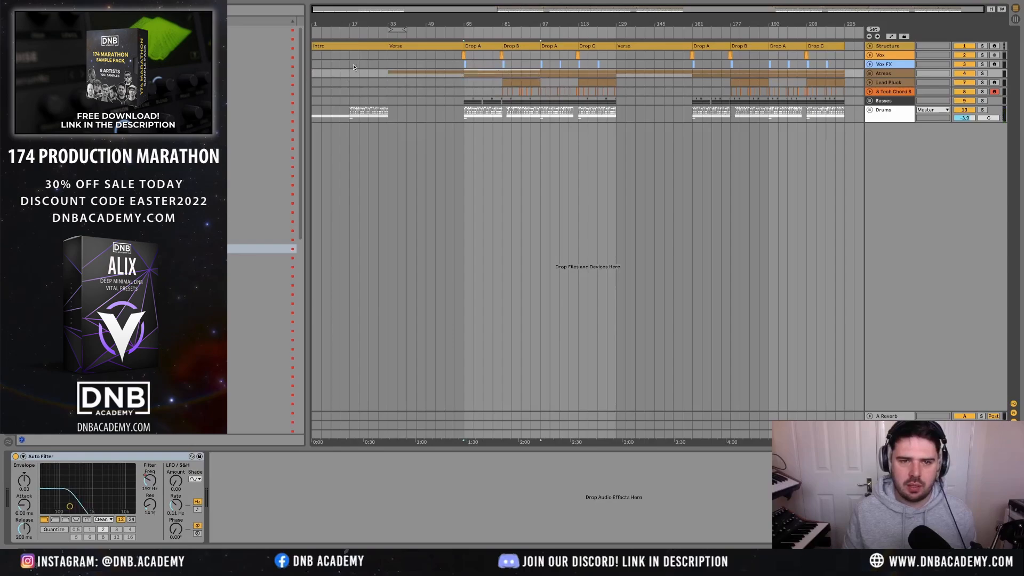
{"action": "key", "text": "ctrl+d"}
{"action": "key", "text": "space"}
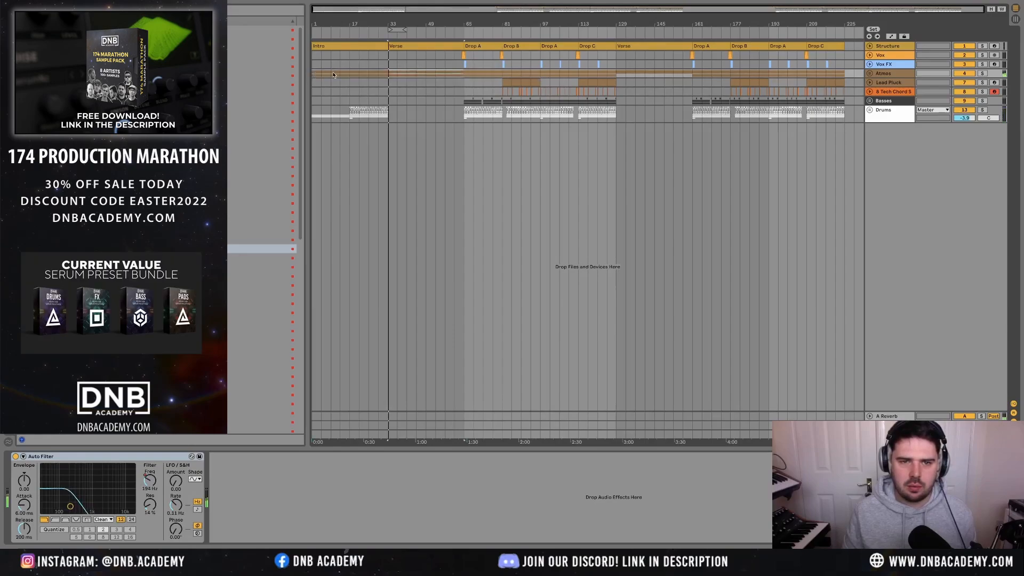
{"action": "left_click", "coordinate": [351, 72]}
{"action": "key", "text": "space"}
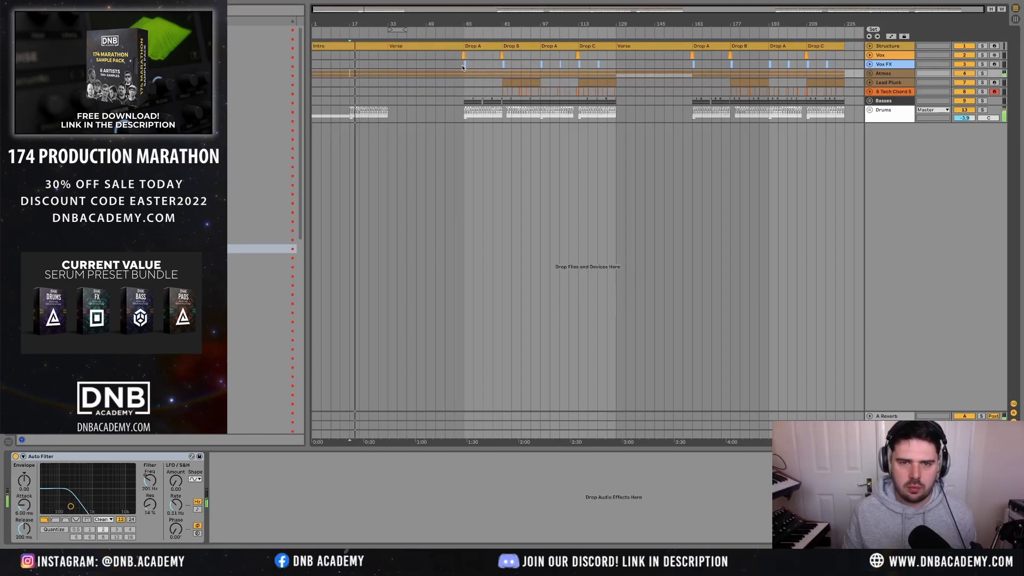
- Copy 32 bars of the Vox FX from the start of the first Drop A into the intro and play from bar 17
{"action": "left_click_drag", "start_coordinate": [463, 67], "coordinate": [541, 68]}
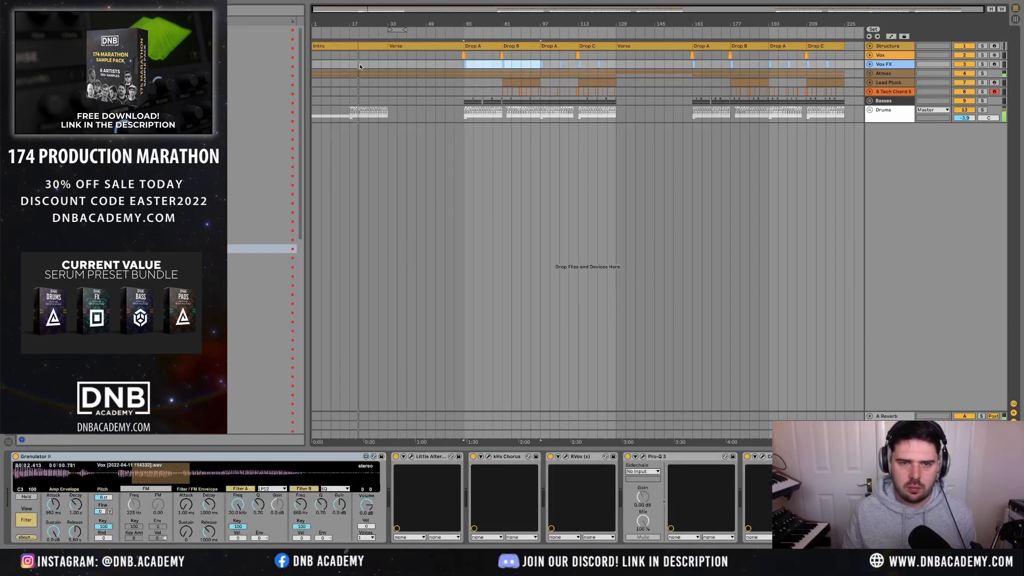
{"action": "left_click", "coordinate": [312, 66]}
{"action": "key", "text": "ctrl+v"}
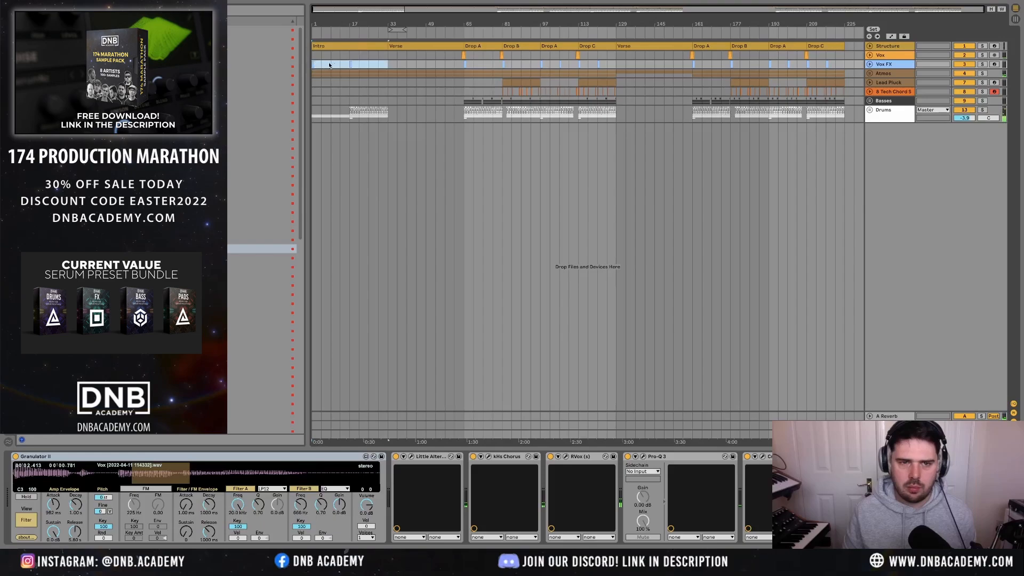
{"action": "left_click", "coordinate": [350, 64]}
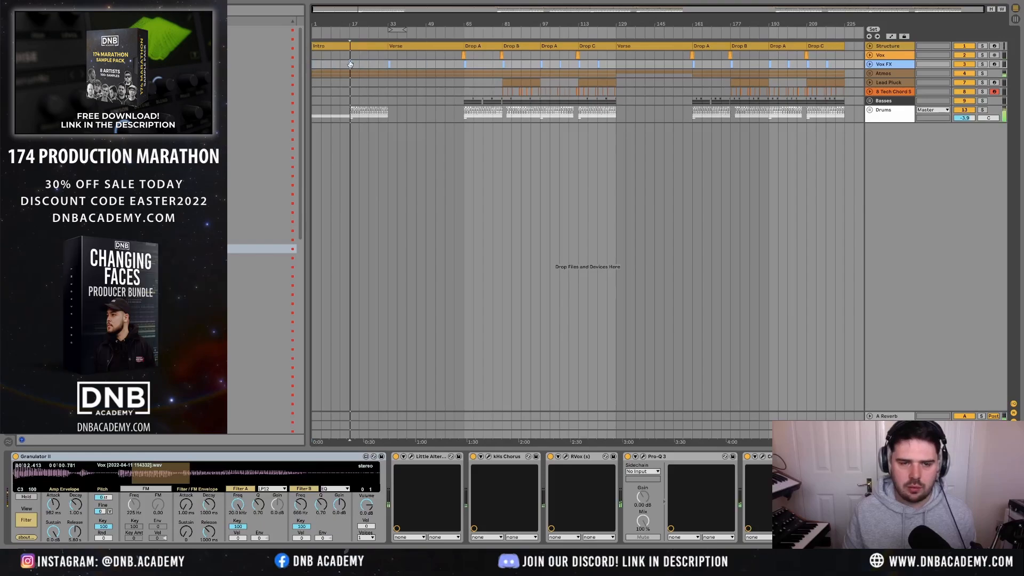
{"action": "key", "text": "space"}
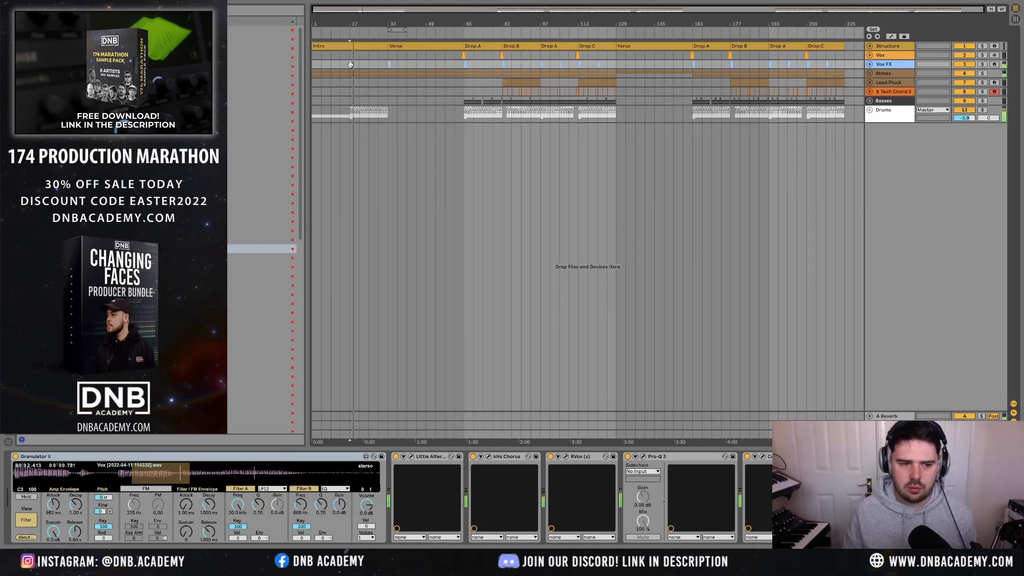
- Copy the Vox clip that leads into the first Drop A to the end of the intro, around bar 33
{"action": "left_click", "coordinate": [463, 55]}
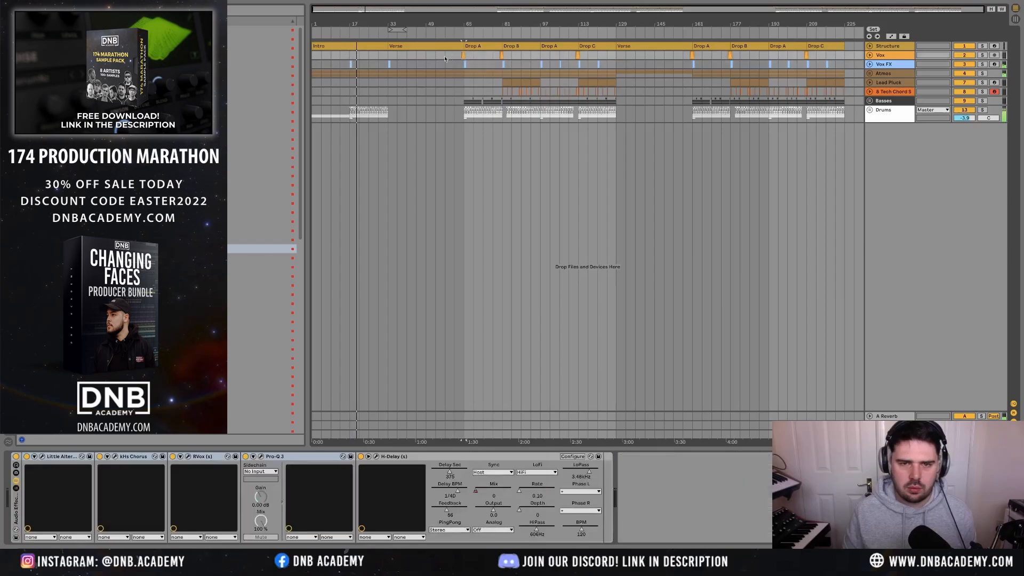
{"action": "left_click_drag", "start_coordinate": [457, 58], "coordinate": [474, 56]}
{"action": "left_click", "coordinate": [379, 55]}
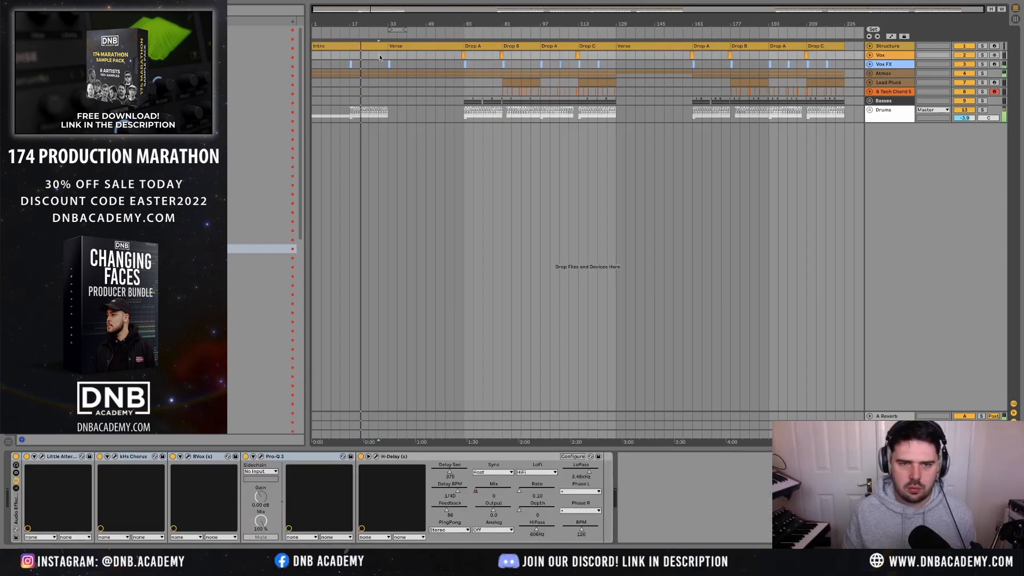
{"action": "left_click", "coordinate": [387, 54]}
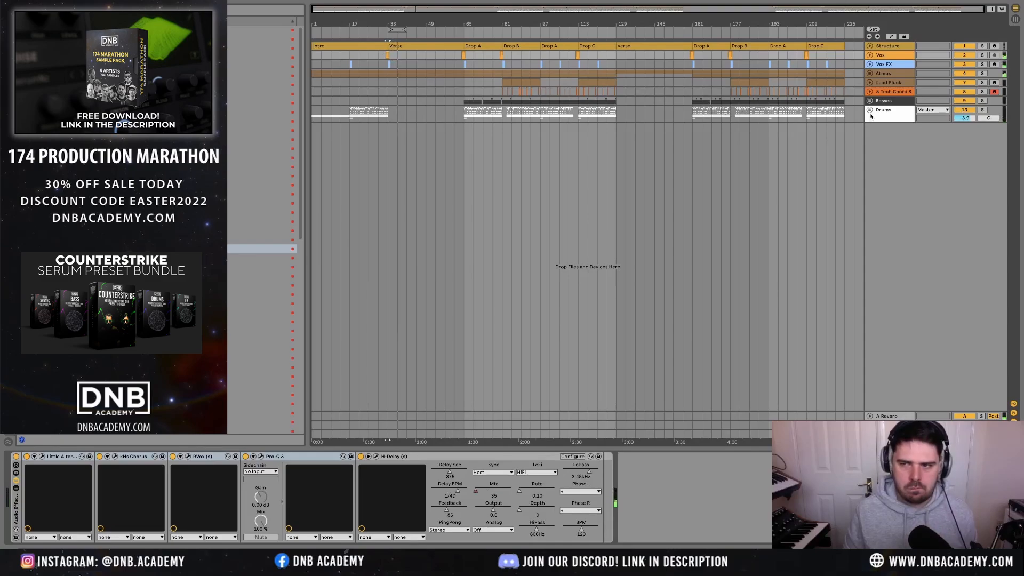
- Unfold the Vox track with its automation shown and choose the device for the automation lane
{"action": "left_click", "coordinate": [870, 55]}
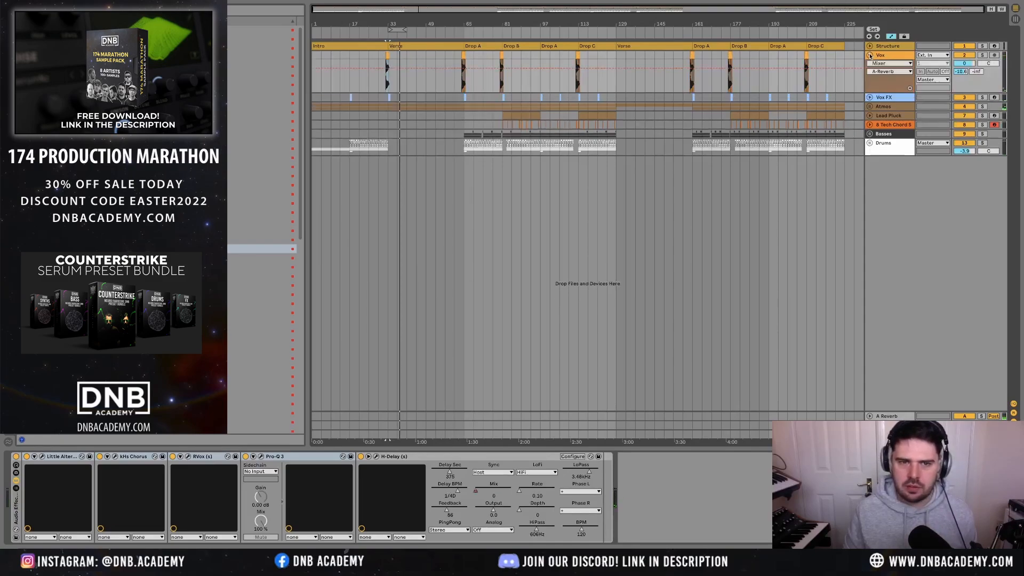
{"action": "left_click", "coordinate": [889, 63]}
{"action": "left_click", "coordinate": [893, 114]}
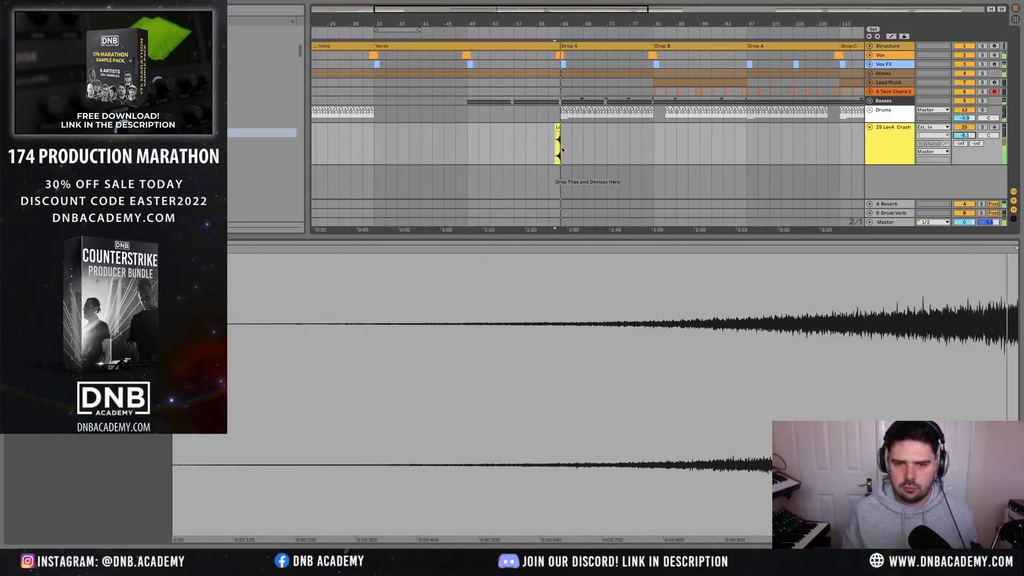
- Duplicate the 16-bar Lev4_Crash section ending at bar 65 four times, up to bar 129
{"action": "left_click", "coordinate": [467, 148], "text": "shift"}
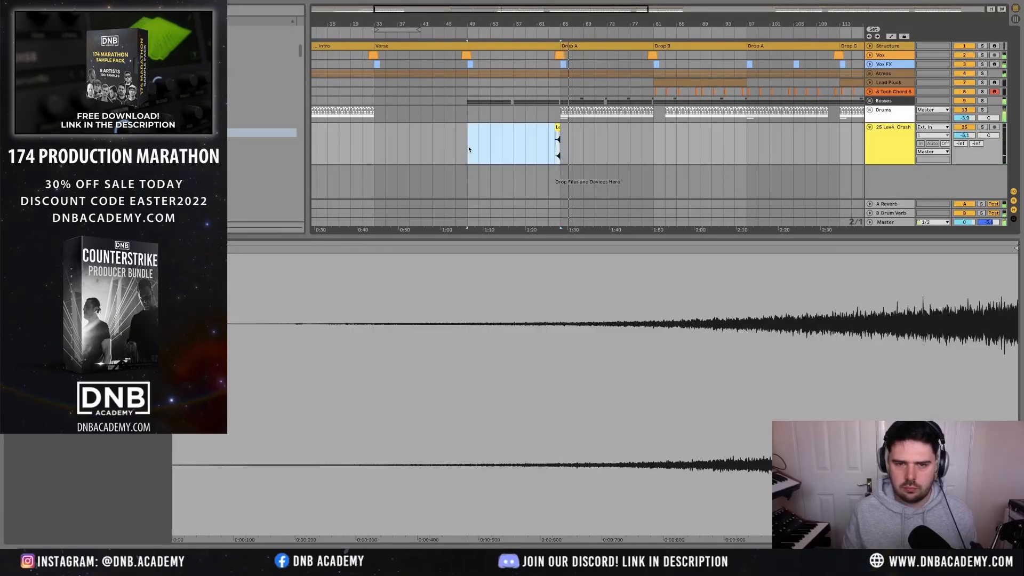
{"action": "key", "text": "super+d"}
{"action": "scroll", "coordinate": [468, 150], "scroll_direction": "down", "scroll_amount": 3}
{"action": "key", "text": "super+d"}
{"action": "key", "text": "super+d"}
{"action": "key", "text": "super+d"}
{"action": "scroll", "coordinate": [468, 149], "scroll_direction": "down", "scroll_amount": 2}
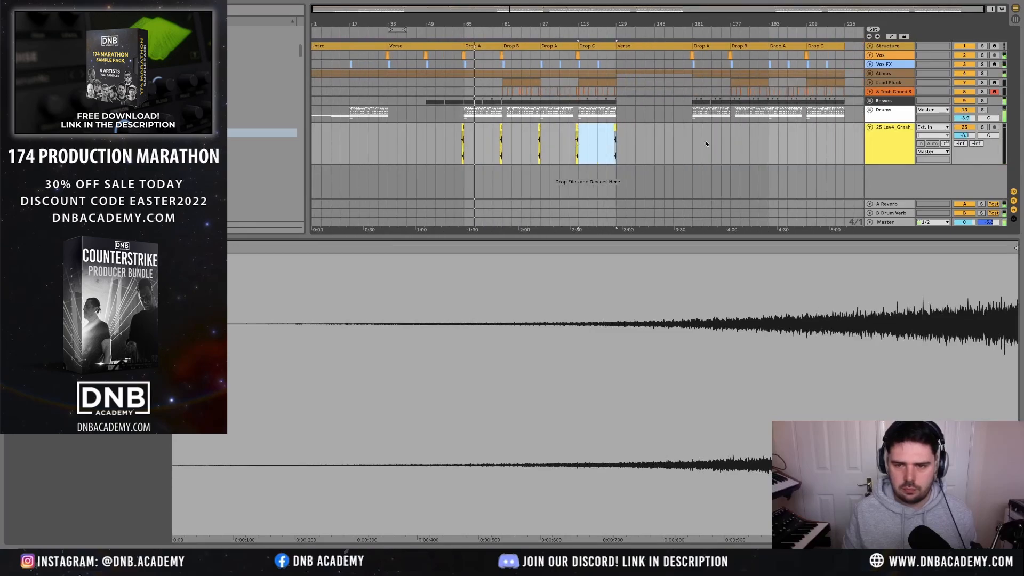
- Paste the 16-bar Lev4_Crash section at bar 145 and duplicate it four times through the second set of drops
{"action": "left_click", "coordinate": [657, 147]}
{"action": "key", "text": "super+v"}
{"action": "key", "text": "super+d"}
{"action": "key", "text": "super+d"}
{"action": "key", "text": "super+d"}
{"action": "key", "text": "super+d"}
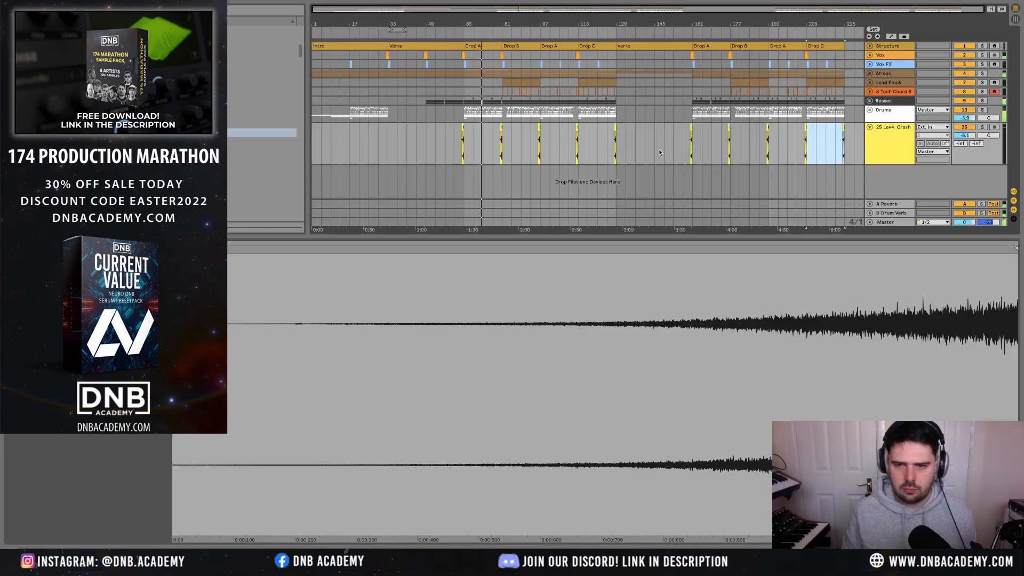
- Paste the 16-bar Lev4_Crash section into the intro at bars 17 and 1
{"action": "left_click", "coordinate": [354, 142]}
{"action": "key", "text": "super+v"}
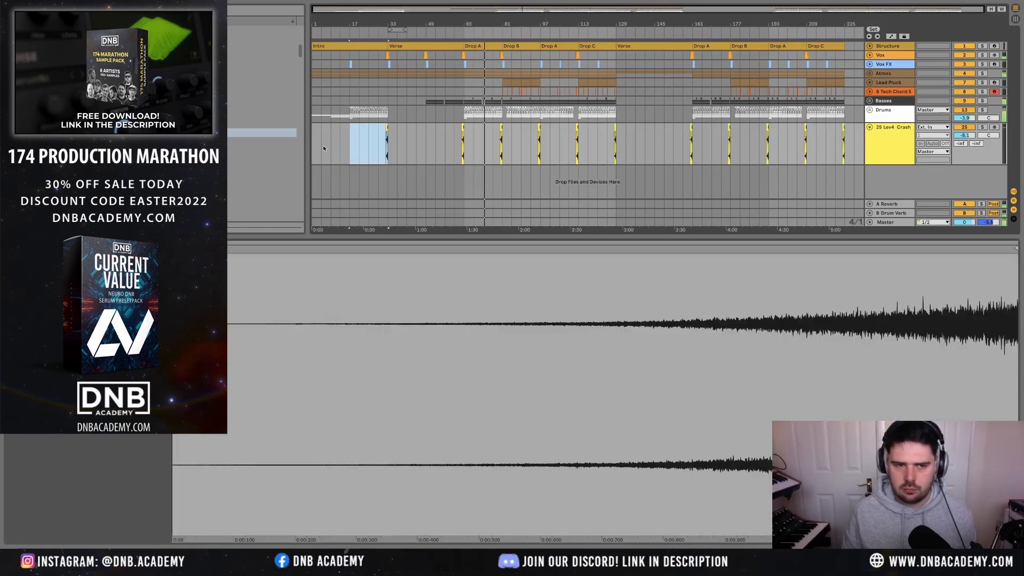
{"action": "left_click", "coordinate": [314, 149]}
{"action": "key", "text": "super+v"}
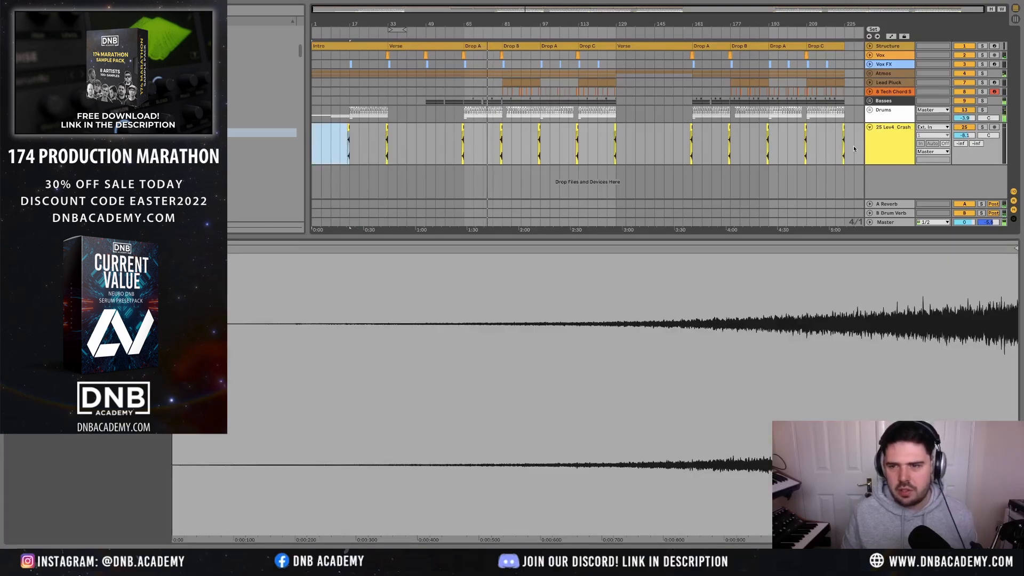
- Insert a new audio track below the crash track and audition samples from the library, adjusting the preview volume
{"action": "left_click", "coordinate": [868, 128]}
{"action": "key", "text": "super+t"}
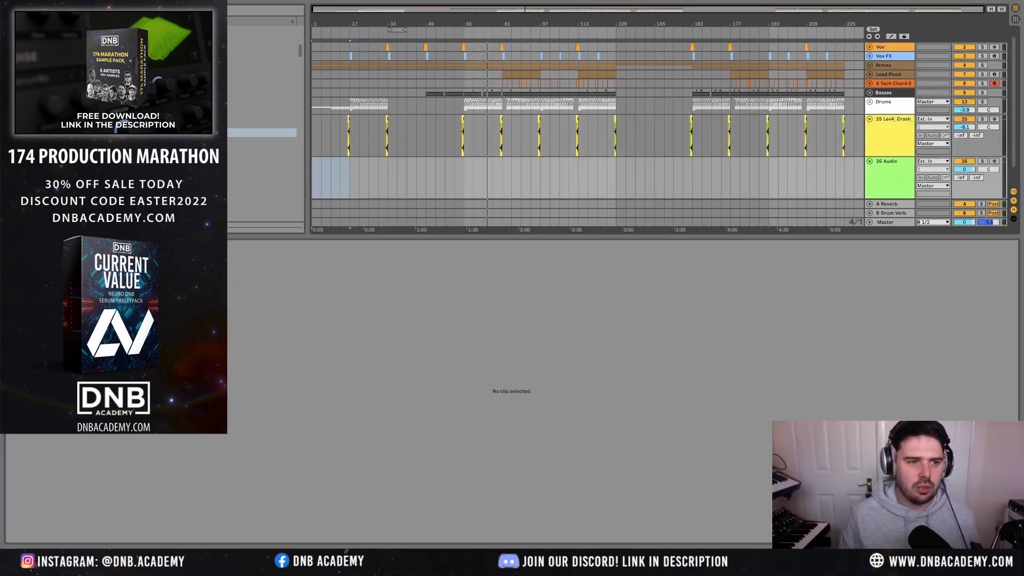
{"action": "scroll", "coordinate": [256, 124], "scroll_direction": "down", "scroll_amount": 8}
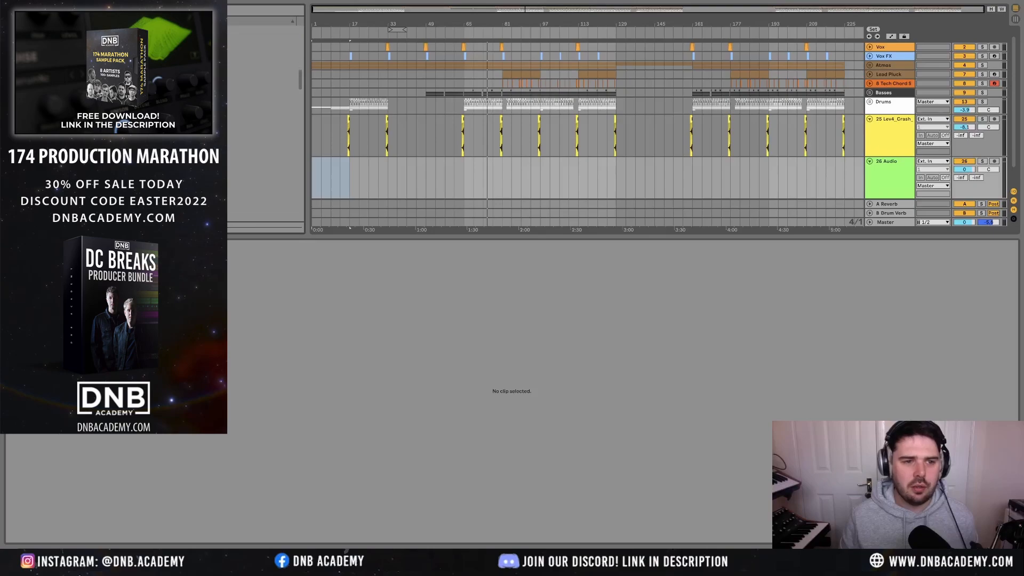
{"action": "scroll", "coordinate": [262, 123], "scroll_direction": "up", "scroll_amount": 4}
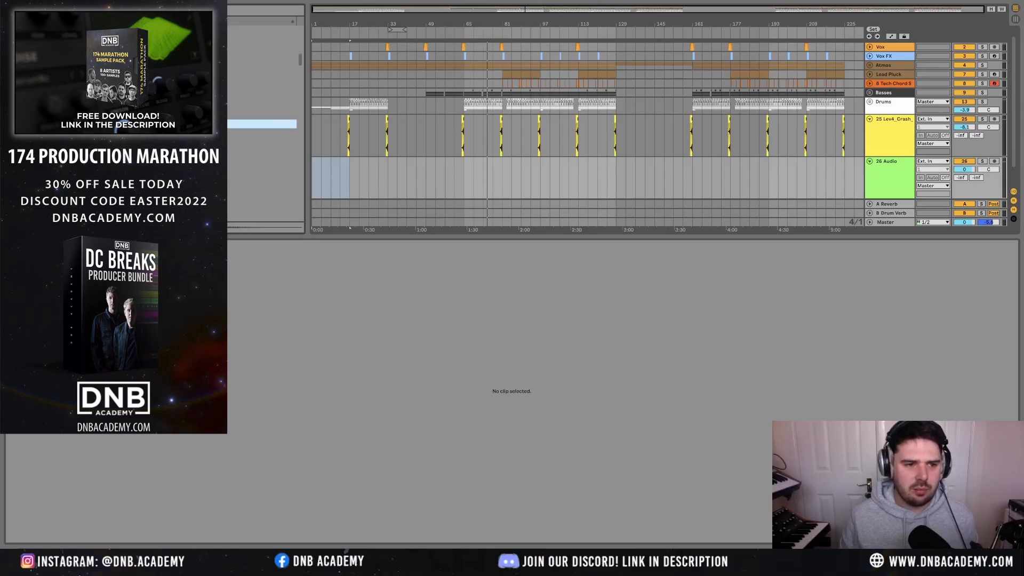
{"action": "scroll", "coordinate": [213, 124], "scroll_direction": "down", "scroll_amount": 1}
{"action": "left_click", "coordinate": [214, 144]}
{"action": "left_click", "coordinate": [214, 171]}
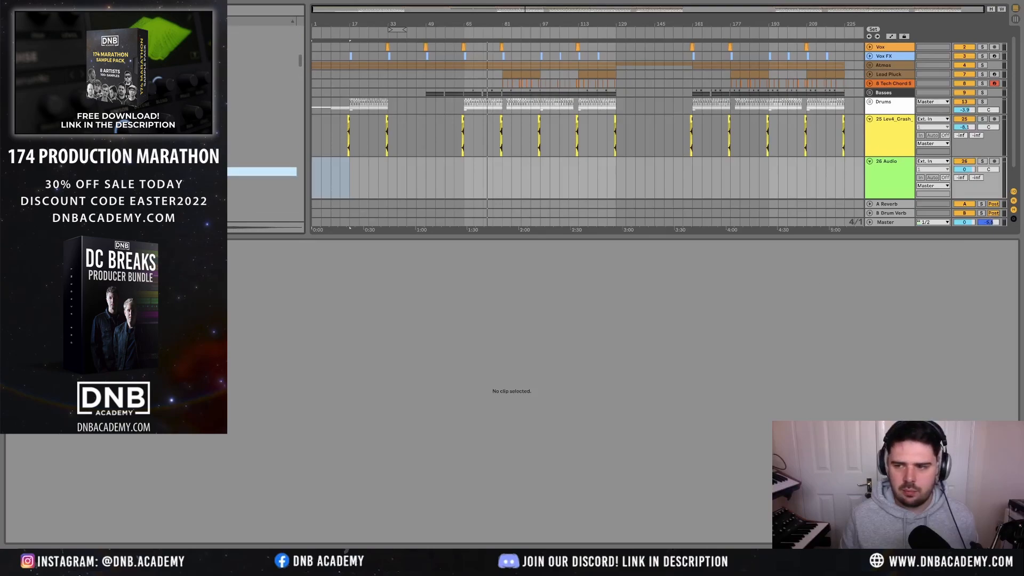
{"action": "left_click_drag", "start_coordinate": [988, 222], "coordinate": [988, 228]}
- Audition further samples and place Lev4_Impact_ClapImpact on the new audio track at bar 37
{"action": "left_click", "coordinate": [160, 90]}
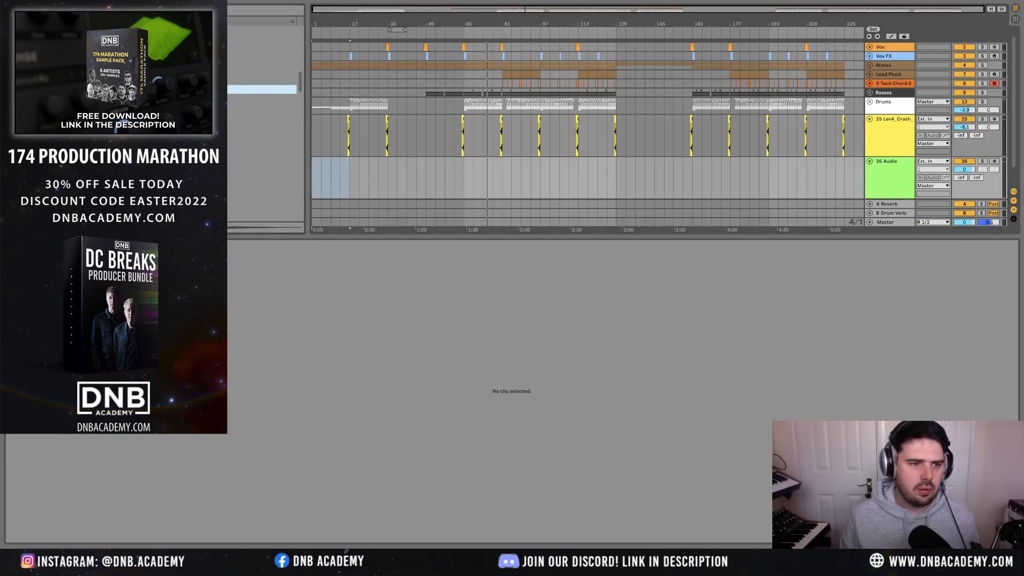
{"action": "left_click", "coordinate": [160, 116]}
{"action": "scroll", "coordinate": [160, 117], "scroll_direction": "down", "scroll_amount": 3}
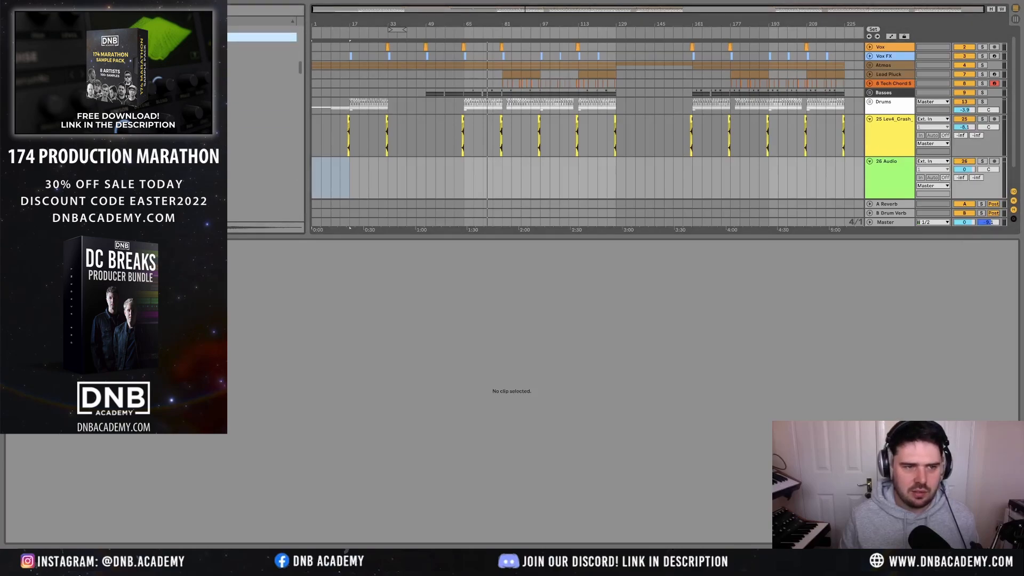
{"action": "left_click", "coordinate": [160, 55]}
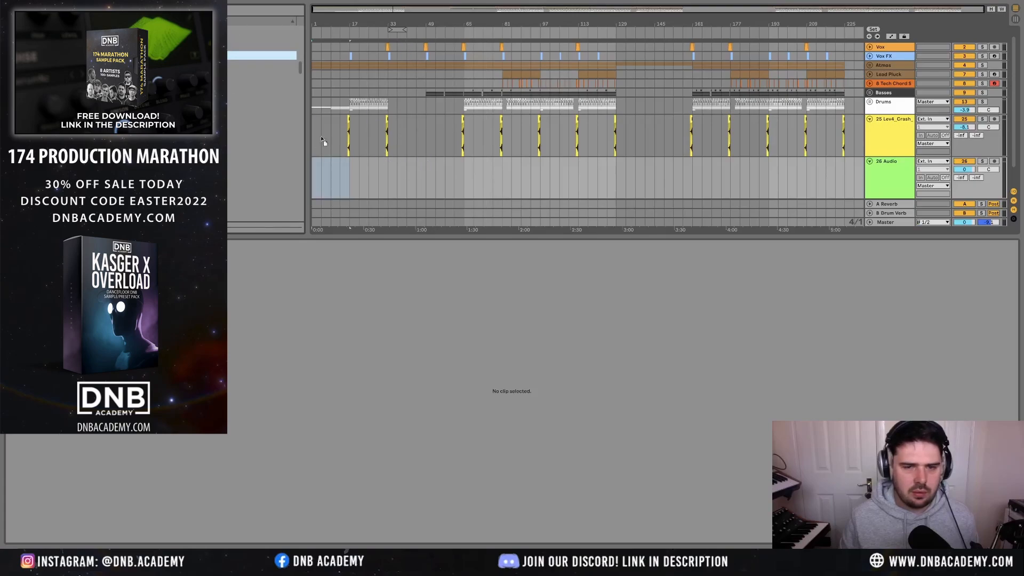
{"action": "left_click_drag", "start_coordinate": [322, 138], "coordinate": [399, 183]}
- Split the impact clip just before its main hit and delete the quiet lead-in
{"action": "scroll", "coordinate": [399, 182], "scroll_direction": "up", "scroll_amount": 10}
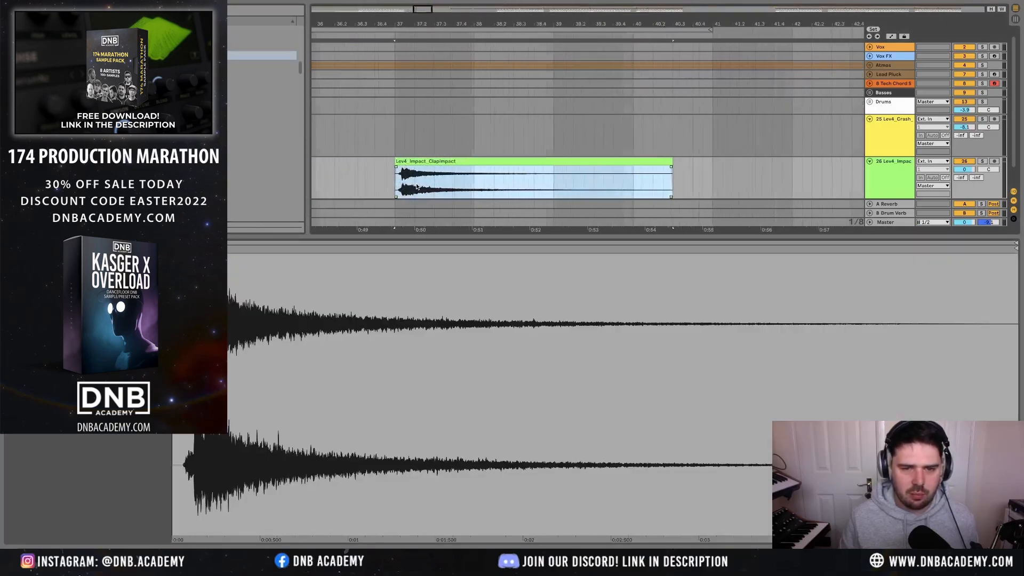
{"action": "scroll", "coordinate": [384, 182], "scroll_direction": "up", "scroll_amount": 5}
{"action": "left_click", "coordinate": [368, 184]}
{"action": "key", "text": "ctrl+e"}
{"action": "left_click", "coordinate": [359, 161]}
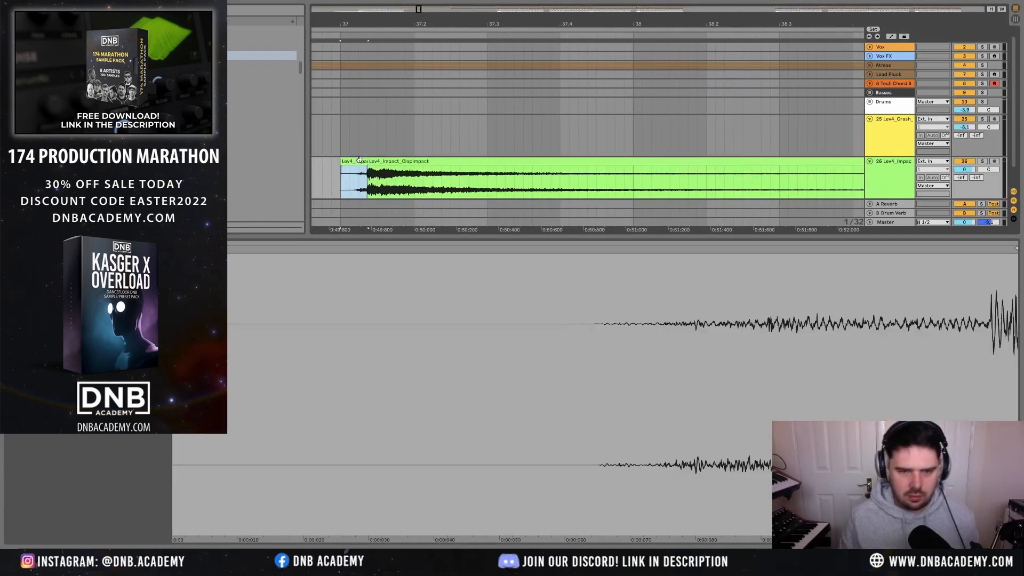
{"action": "key", "text": "Delete"}
{"action": "left_click", "coordinate": [404, 161]}
{"action": "scroll", "coordinate": [405, 161], "scroll_direction": "down", "scroll_amount": 10}
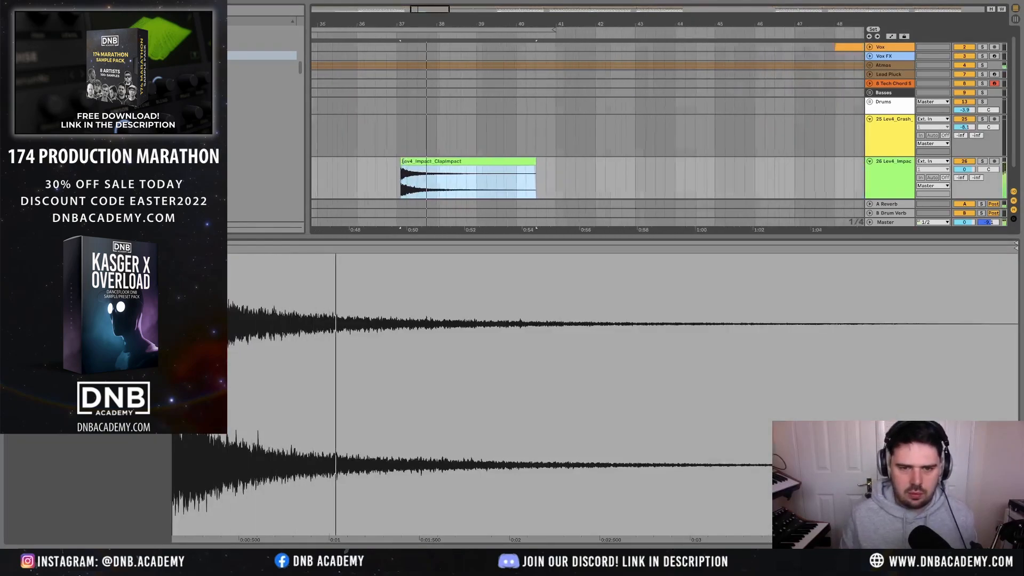
- Move the trimmed impact to the start of the first Drop A, play into it and set its track volume to -21.4 dB
{"action": "left_click_drag", "start_coordinate": [427, 171], "coordinate": [700, 170]}
{"action": "scroll", "coordinate": [791, 170], "scroll_direction": "up", "scroll_amount": 5}
{"action": "key", "text": "space"}
{"action": "left_click", "coordinate": [608, 172]}
{"action": "scroll", "coordinate": [610, 174], "scroll_direction": "down", "scroll_amount": 5}
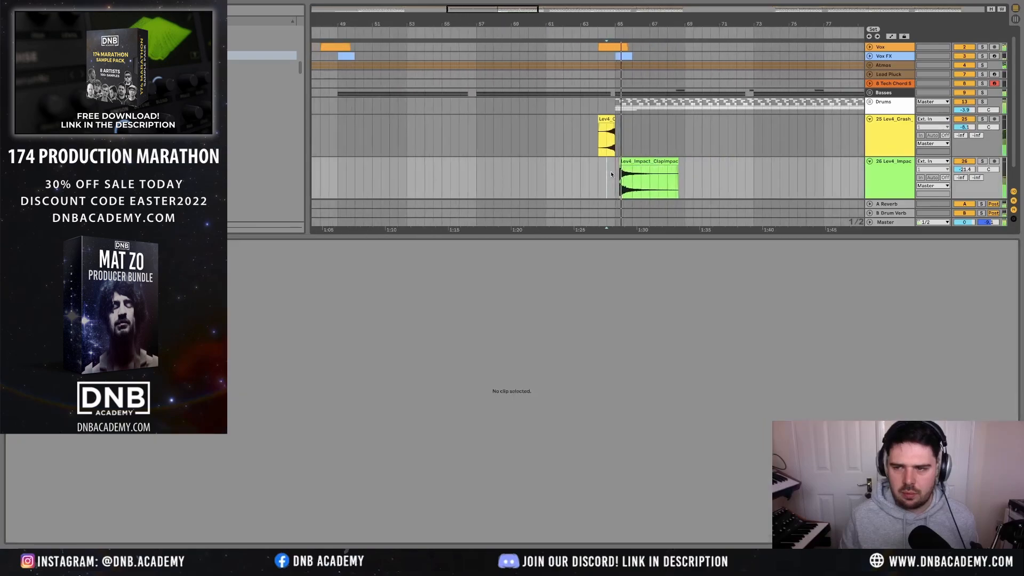
- Add an EQ Eight to the impact track
{"action": "left_click", "coordinate": [870, 171]}
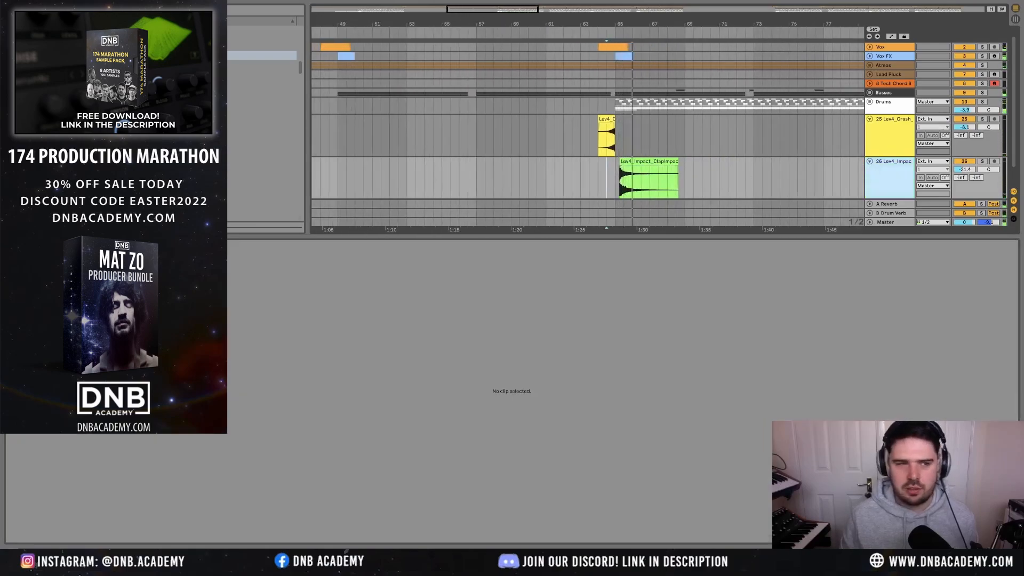
{"action": "left_click", "coordinate": [214, 149]}
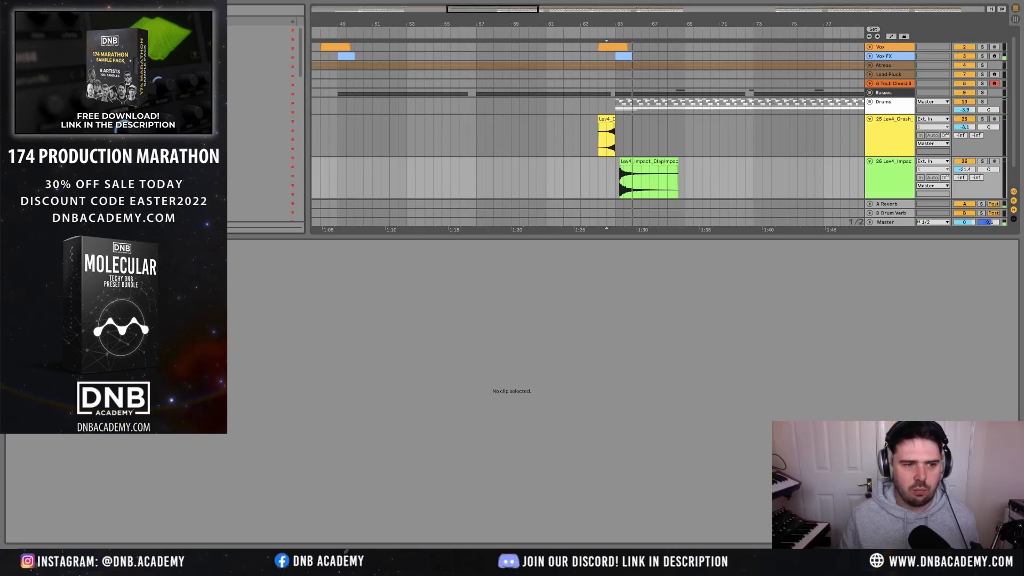
{"action": "left_click", "coordinate": [618, 177]}
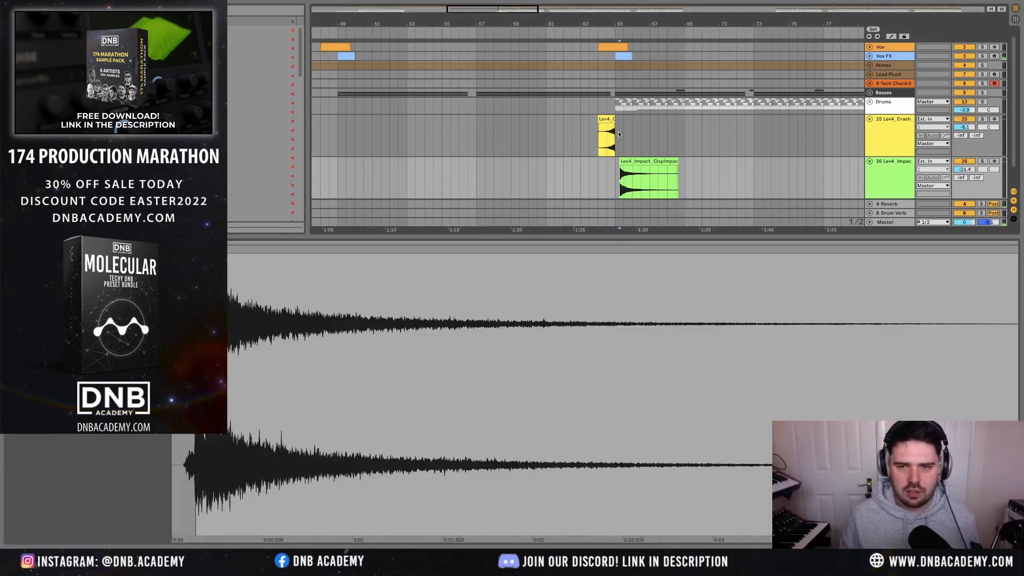
{"action": "left_click", "coordinate": [870, 185]}
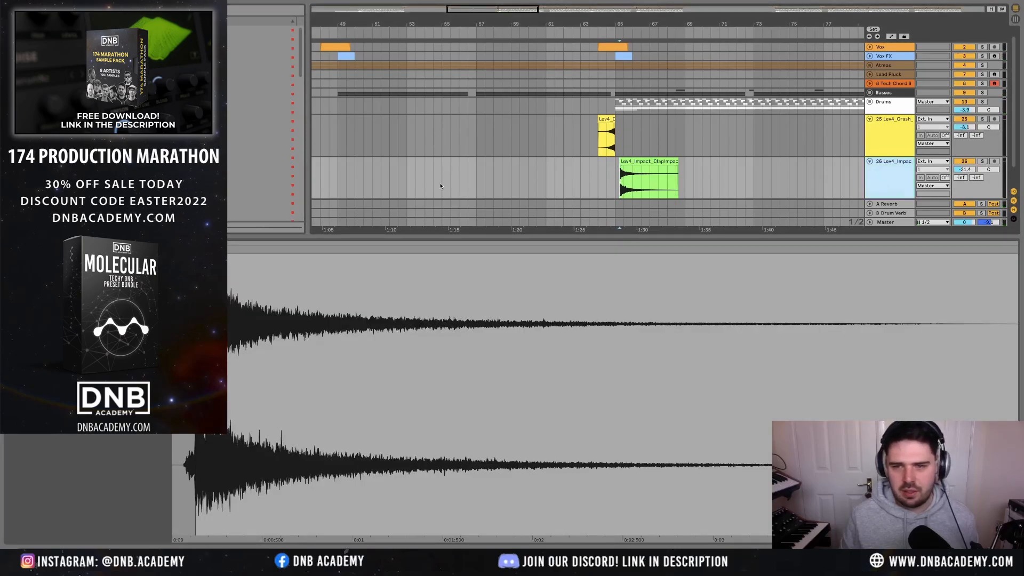
{"action": "double_click", "coordinate": [208, 76]}
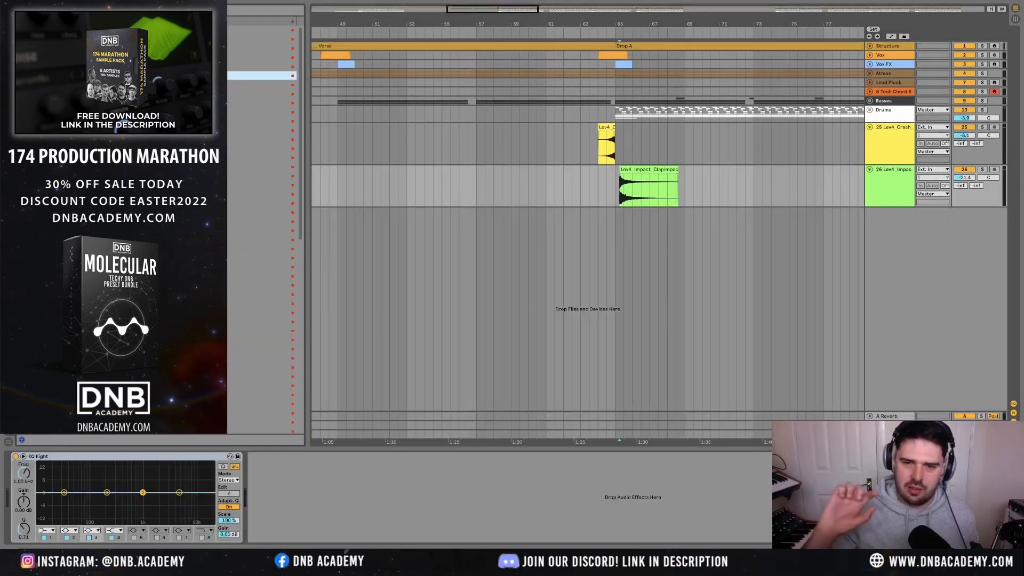
{"action": "mouse_move", "coordinate": [1, 545]}
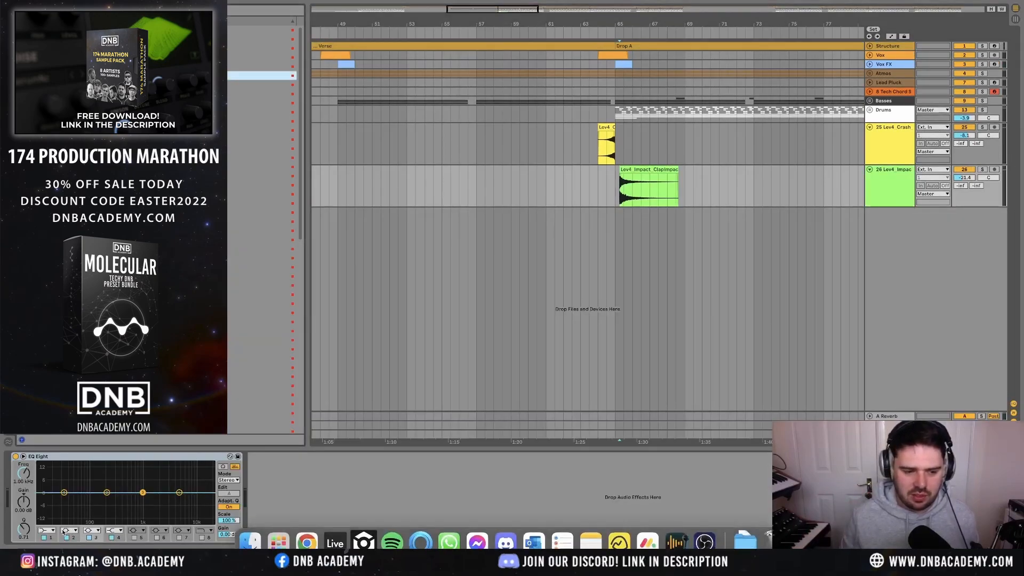
- Set the impact track's first EQ Eight band to a low cut at about 344 Hz while playing into the first Drop A
{"action": "left_click", "coordinate": [46, 530]}
{"action": "left_click", "coordinate": [47, 487]}
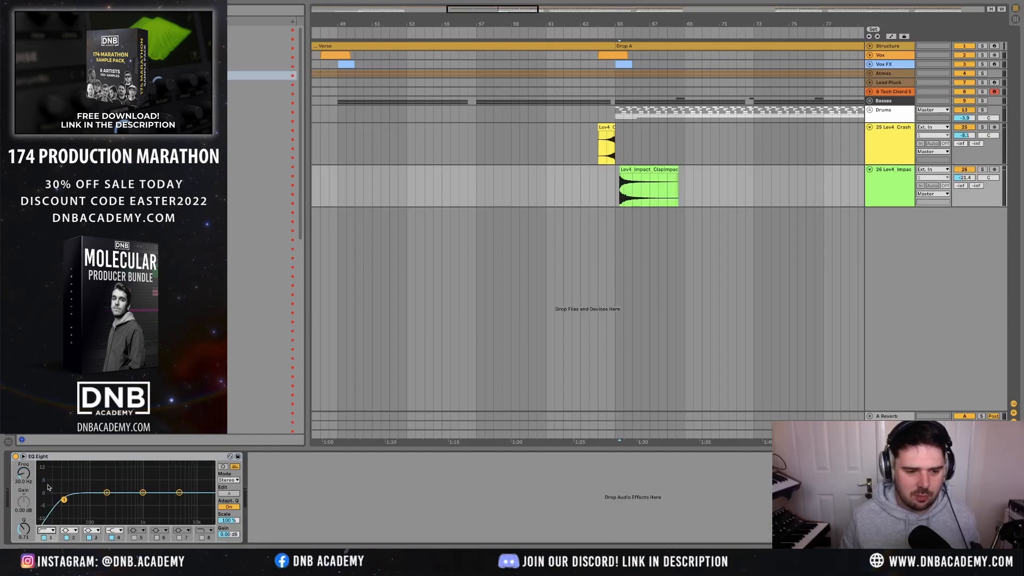
{"action": "left_click_drag", "start_coordinate": [107, 504], "coordinate": [111, 501]}
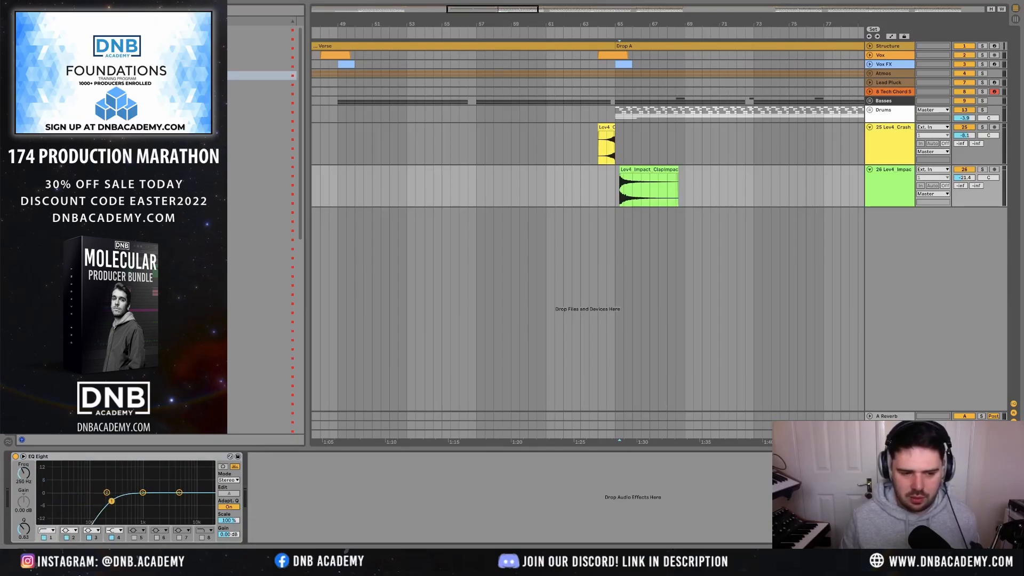
{"action": "scroll", "coordinate": [642, 176], "scroll_direction": "up", "scroll_amount": 5}
{"action": "scroll", "coordinate": [583, 185], "scroll_direction": "down", "scroll_amount": 6}
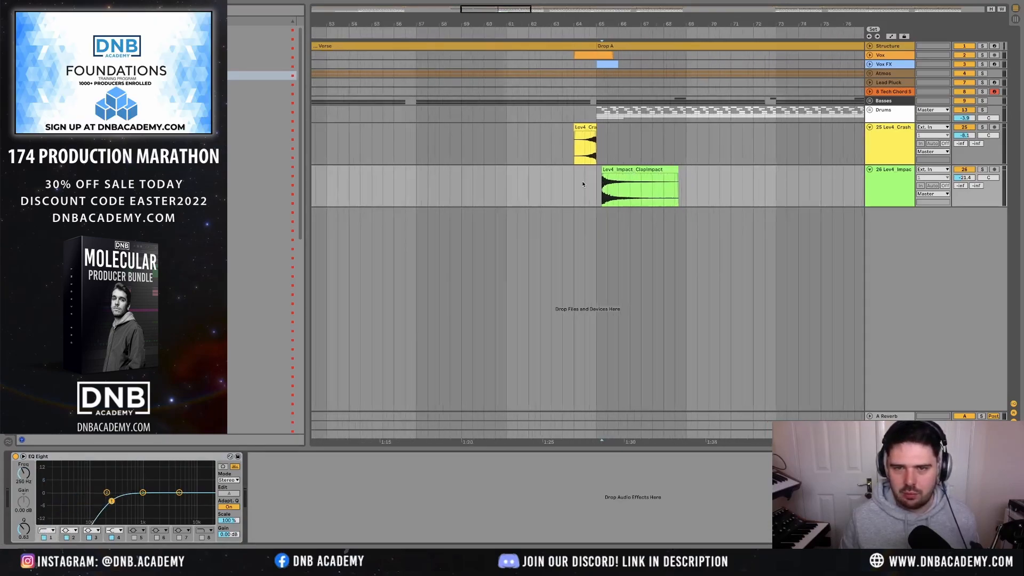
{"action": "left_click", "coordinate": [577, 186]}
{"action": "key", "text": "space"}
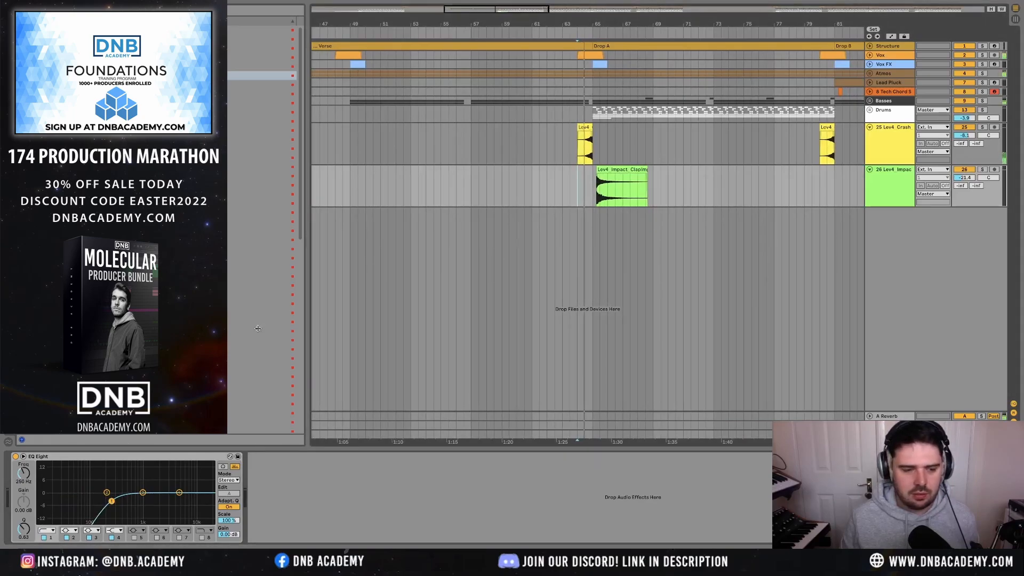
{"action": "left_click_drag", "start_coordinate": [111, 501], "coordinate": [119, 502]}
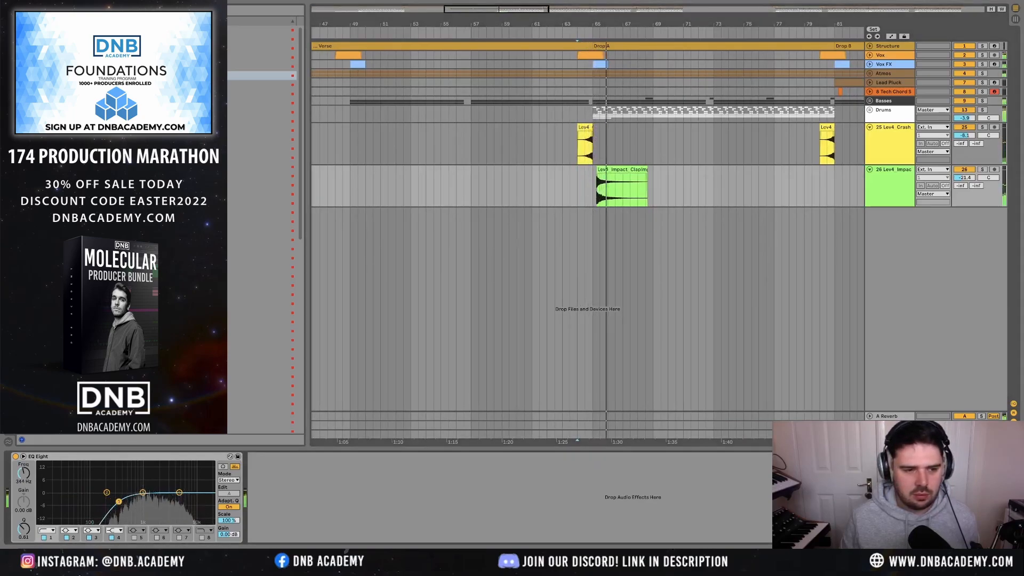
- Add ValhallaVintageVerb after the EQ on the impact track with a 69.3% mix and 5.80 s decay, and close its window
{"action": "scroll", "coordinate": [261, 224], "scroll_direction": "down", "scroll_amount": 5}
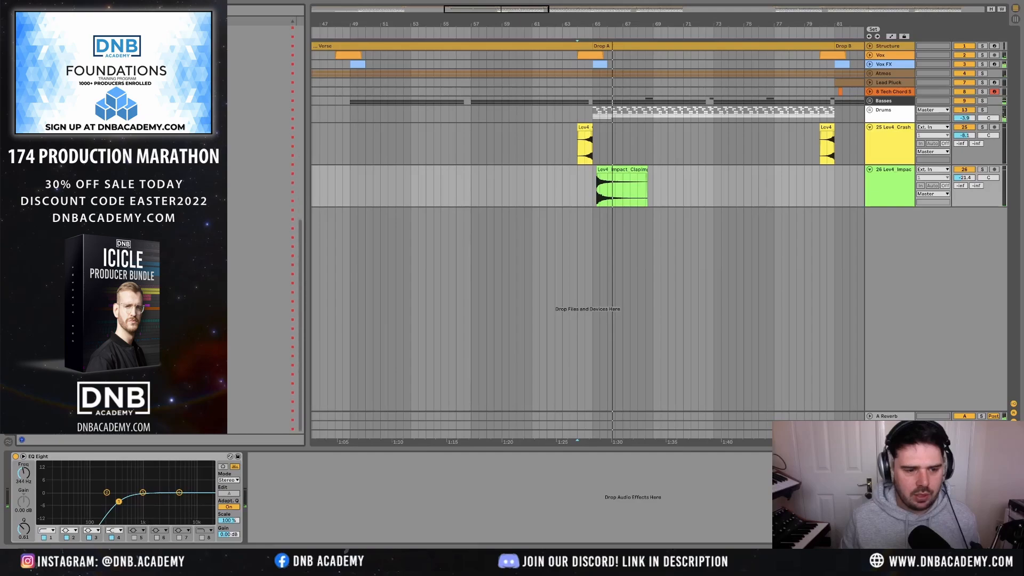
{"action": "left_click_drag", "start_coordinate": [160, 411], "coordinate": [321, 498]}
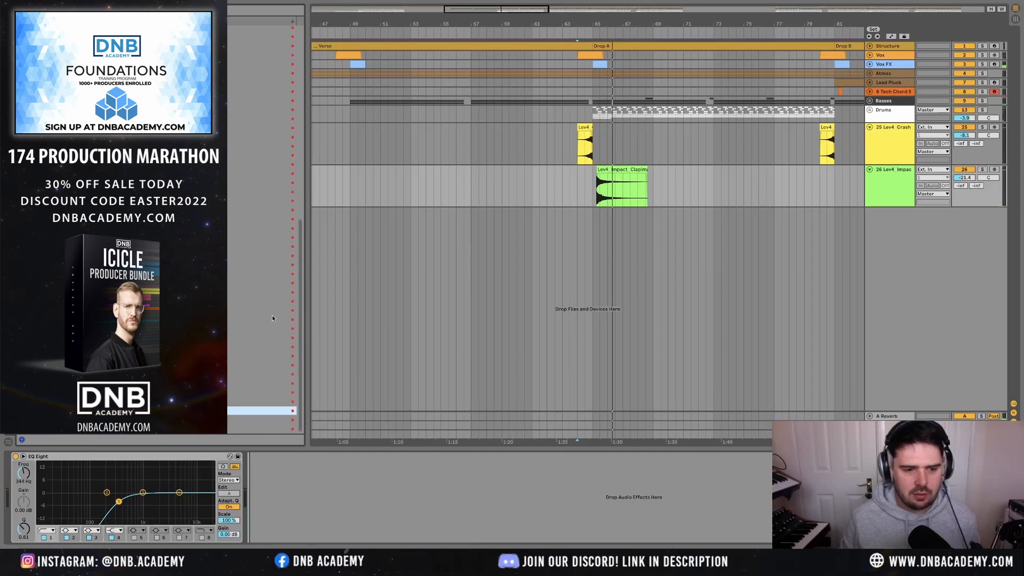
{"action": "left_click_drag", "start_coordinate": [288, 238], "coordinate": [288, 253]}
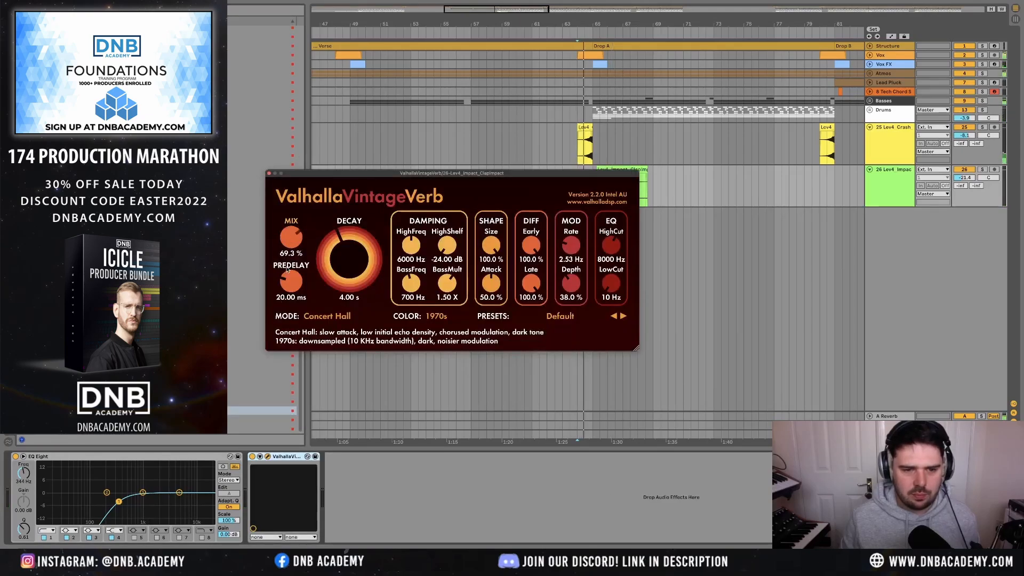
{"action": "left_click_drag", "start_coordinate": [347, 274], "coordinate": [347, 262]}
{"action": "key", "text": "space"}
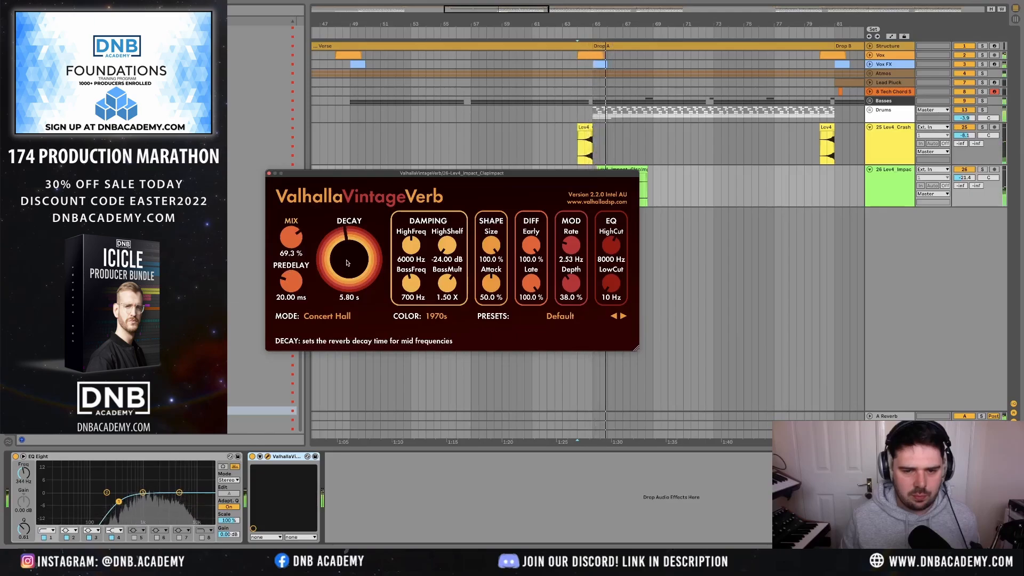
{"action": "left_click", "coordinate": [269, 174]}
- Copy the impact from the first Drop A to the starts of the three other Drop A sections at bars 97, 161 and 193
{"action": "key", "text": "minus"}
{"action": "key", "text": "minus"}
{"action": "key", "text": "minus"}
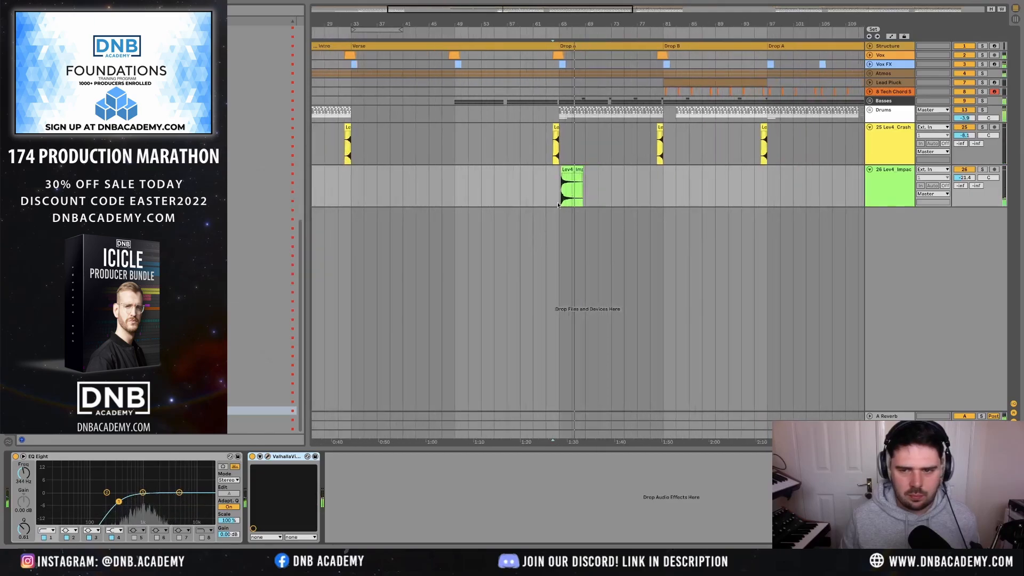
{"action": "key", "text": "minus"}
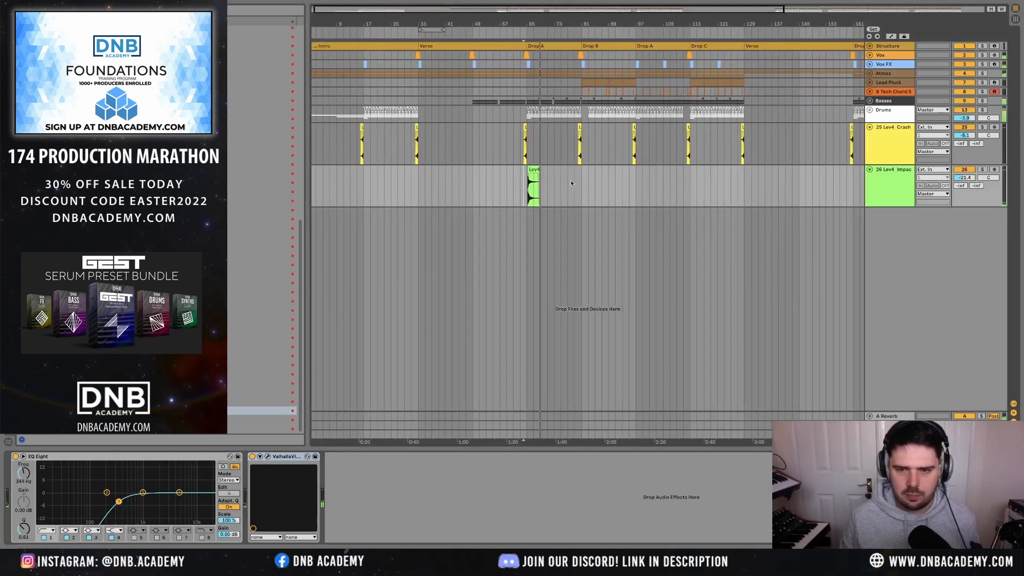
{"action": "left_click_drag", "start_coordinate": [638, 186], "coordinate": [527, 186]}
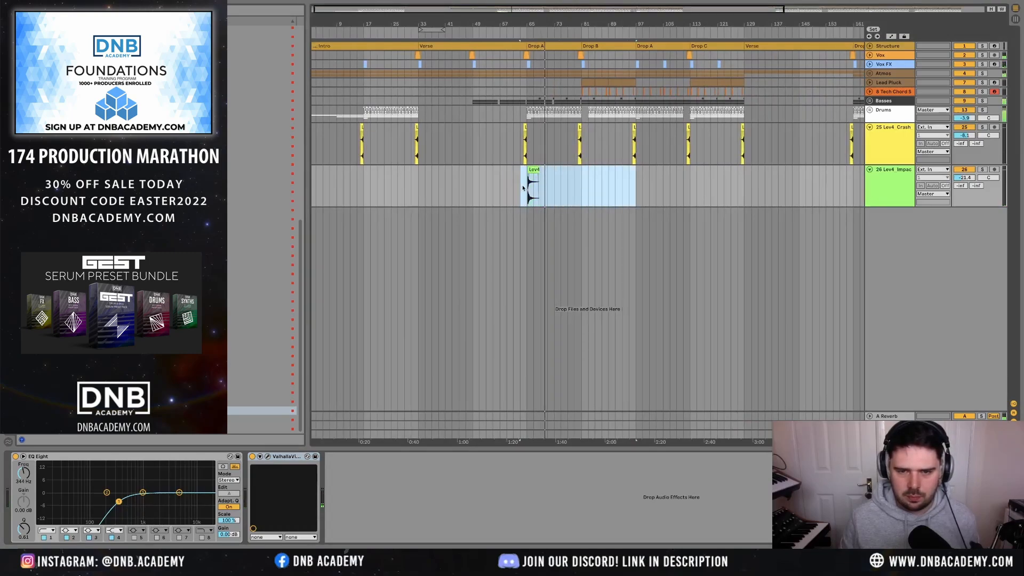
{"action": "key", "text": "ctrl+d"}
{"action": "key", "text": "minus"}
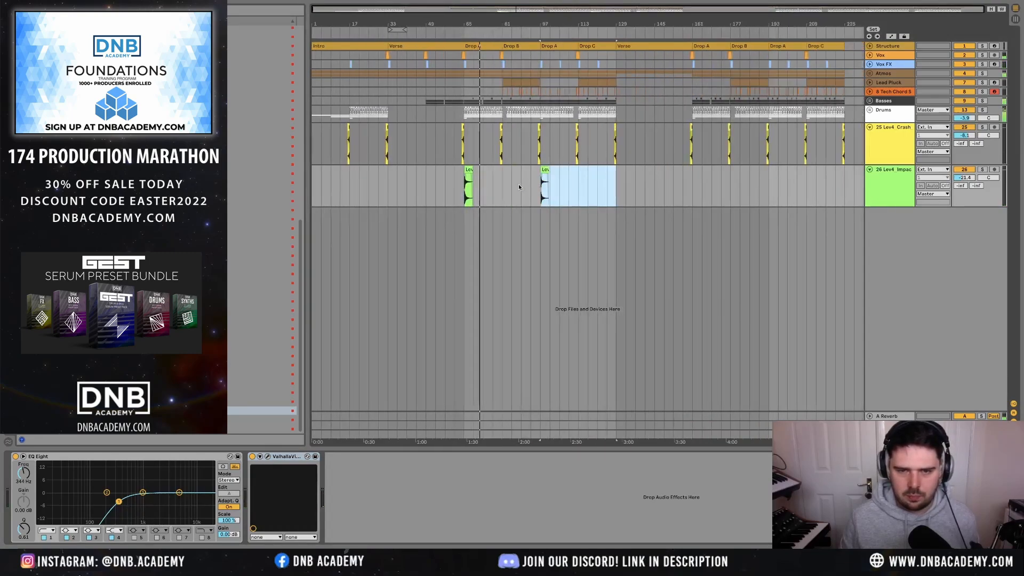
{"action": "left_click", "coordinate": [691, 189]}
{"action": "key", "text": "ctrl+v"}
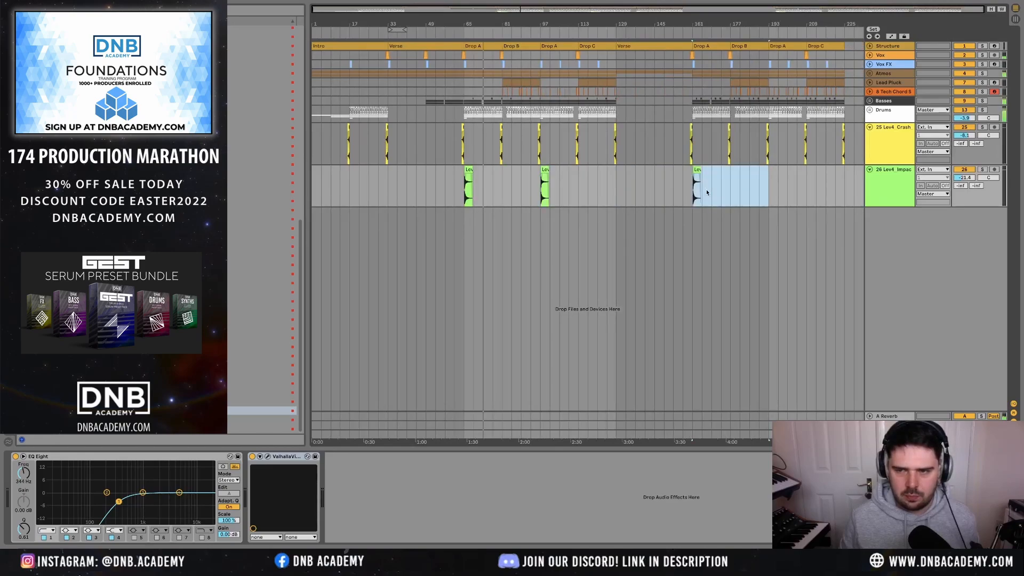
{"action": "key", "text": "ctrl+d"}
- Insert a new audio track below the impact track and look through the sample library folders for another transition sound
{"action": "key", "text": "ctrl+t"}
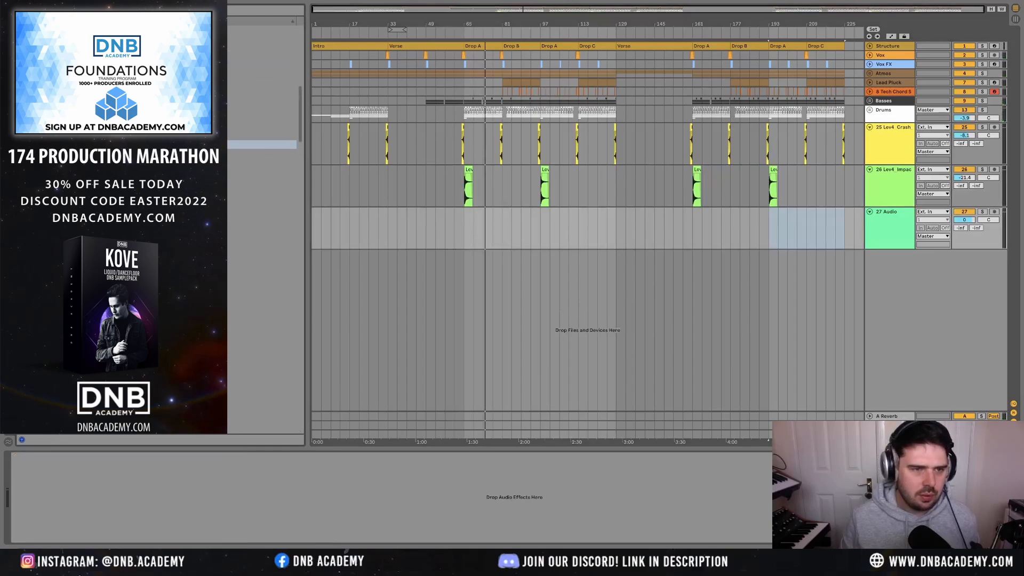
{"action": "left_click", "coordinate": [128, 127]}
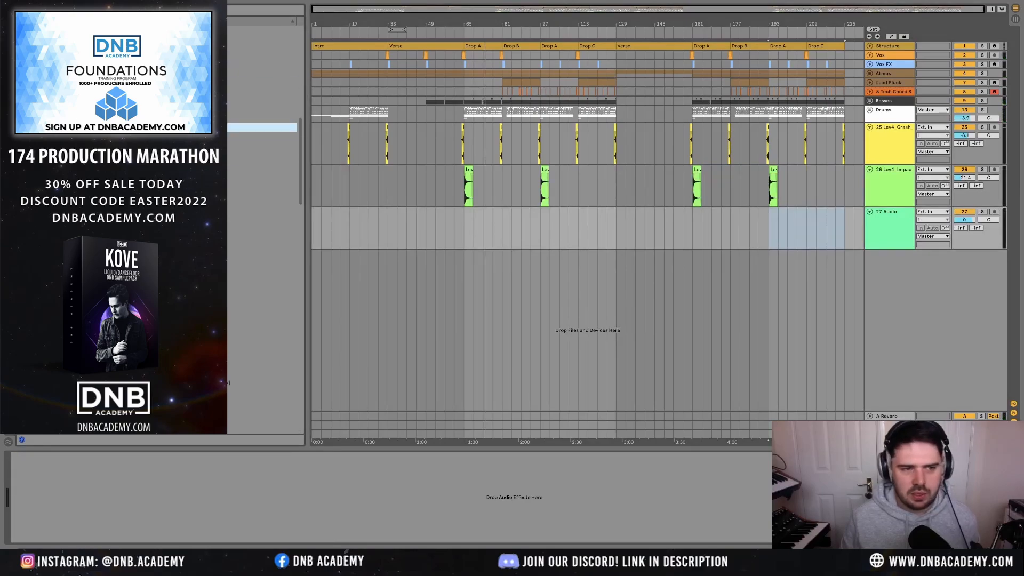
{"action": "scroll", "coordinate": [160, 240], "scroll_direction": "up", "scroll_amount": 5}
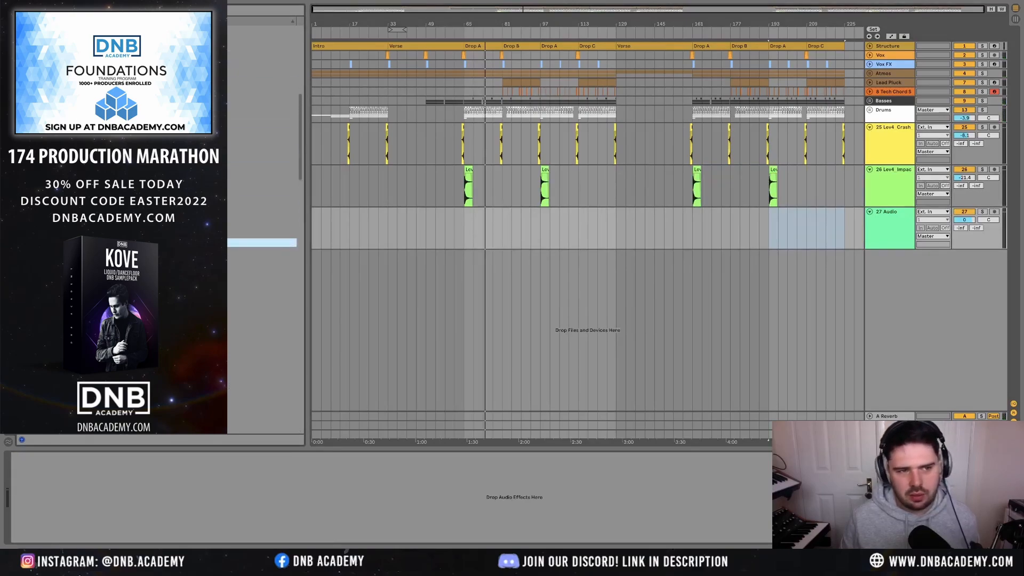
{"action": "scroll", "coordinate": [160, 240], "scroll_direction": "up", "scroll_amount": 5}
{"action": "left_click", "coordinate": [128, 116]}
{"action": "scroll", "coordinate": [128, 115], "scroll_direction": "up", "scroll_amount": 2}
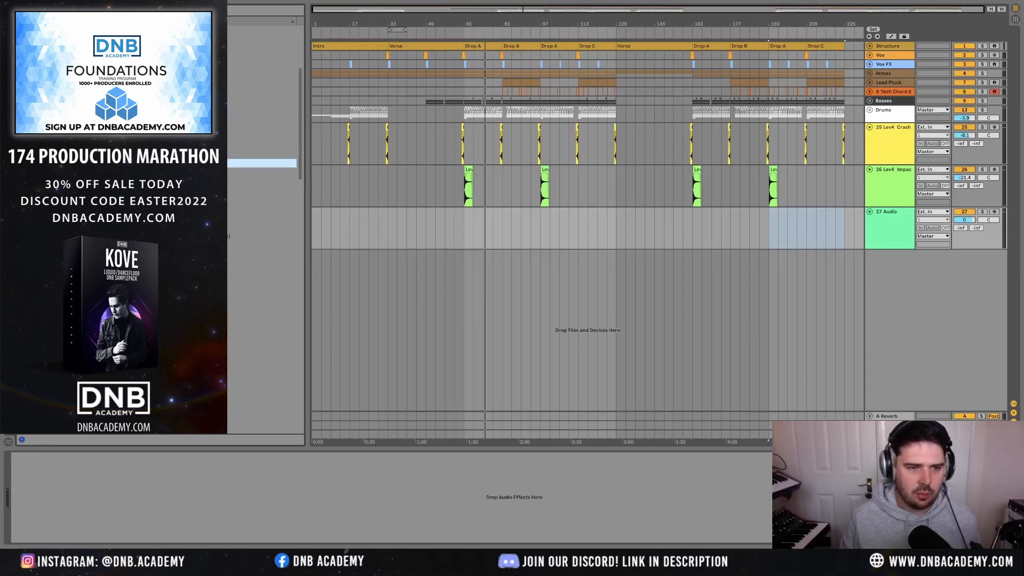
{"action": "scroll", "coordinate": [128, 163], "scroll_direction": "up", "scroll_amount": 6}
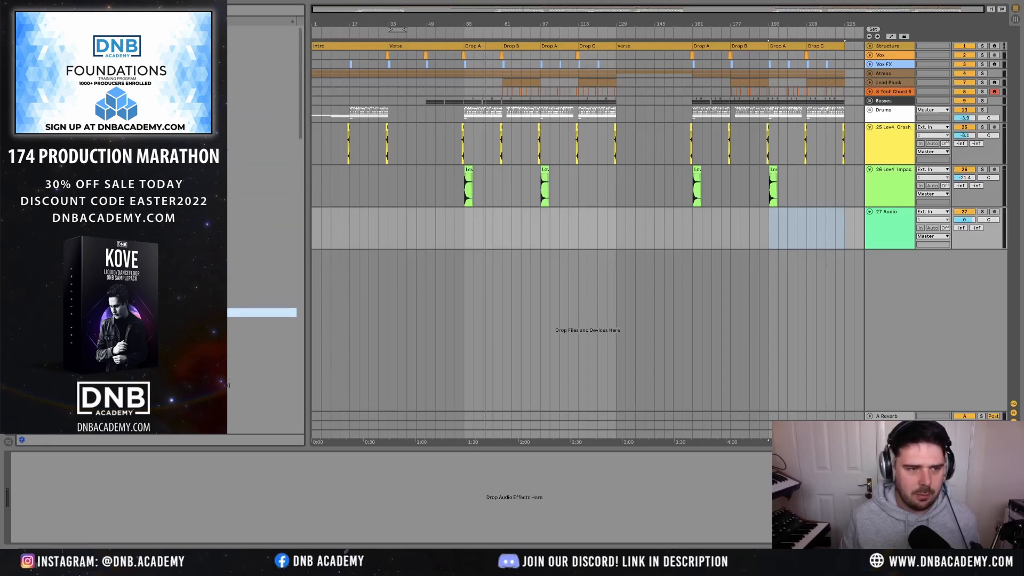
{"action": "left_click", "coordinate": [128, 121]}
{"action": "scroll", "coordinate": [128, 121], "scroll_direction": "down", "scroll_amount": 5}
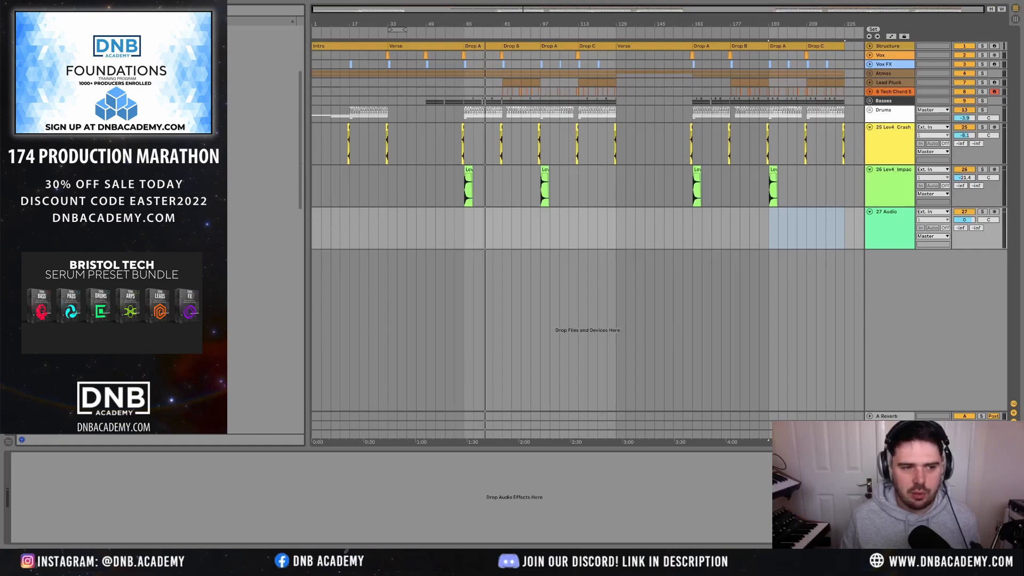
{"action": "scroll", "coordinate": [198, 230], "scroll_direction": "down", "scroll_amount": 10}
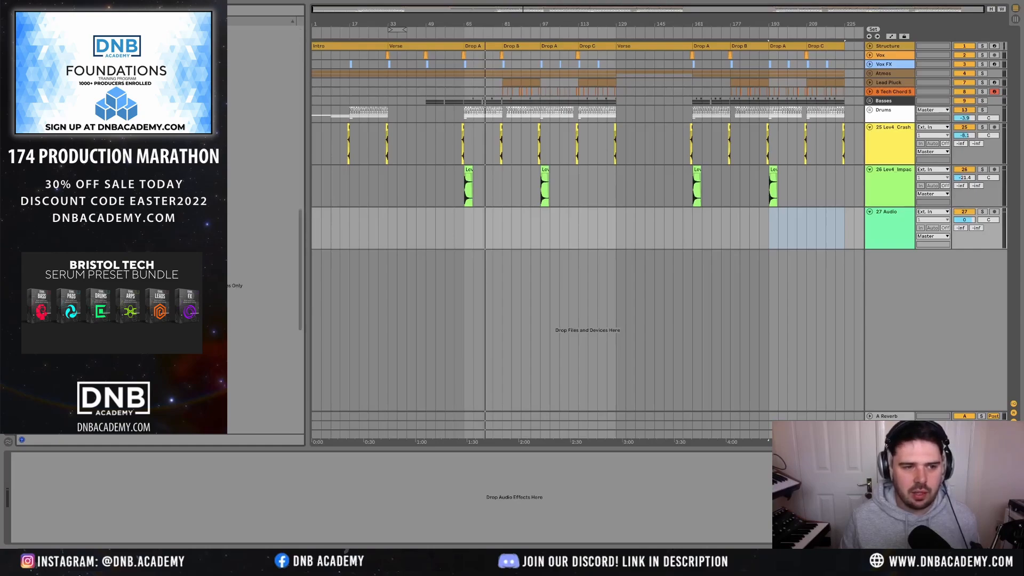
{"action": "scroll", "coordinate": [198, 229], "scroll_direction": "up", "scroll_amount": 4}
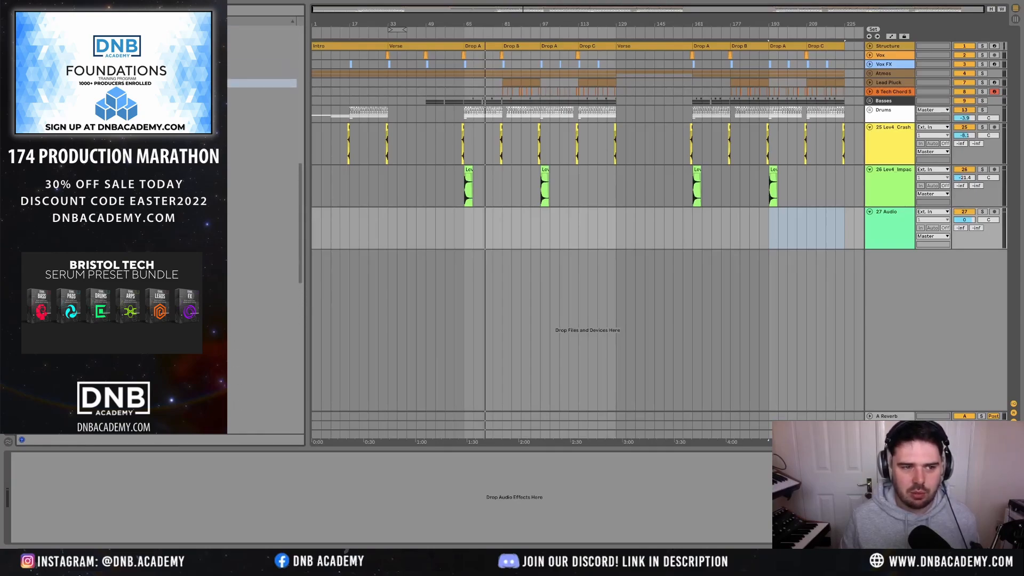
{"action": "scroll", "coordinate": [197, 230], "scroll_direction": "up", "scroll_amount": 3}
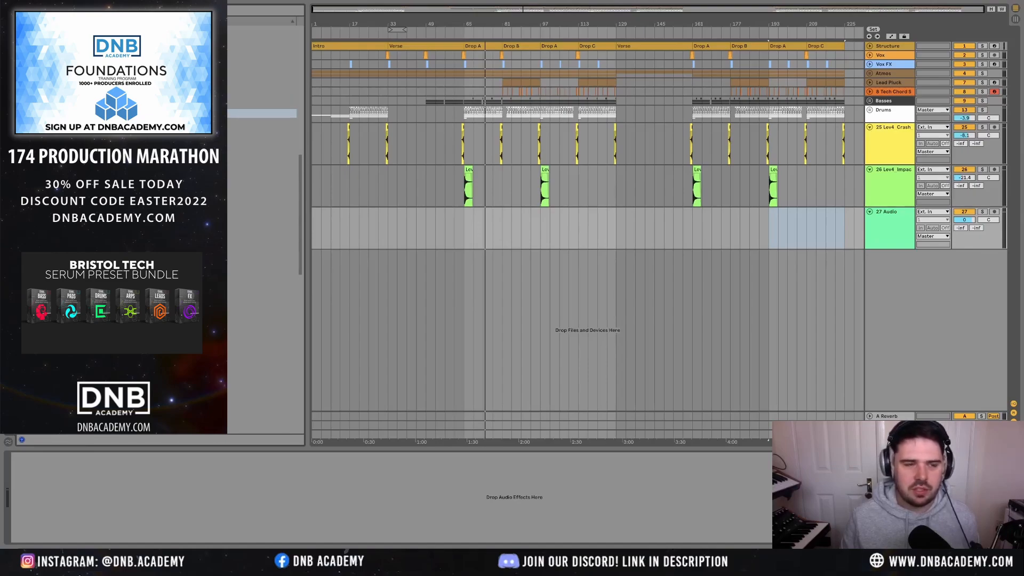
{"action": "scroll", "coordinate": [261, 229], "scroll_direction": "up", "scroll_amount": 5}
{"action": "scroll", "coordinate": [262, 267], "scroll_direction": "up", "scroll_amount": 4}
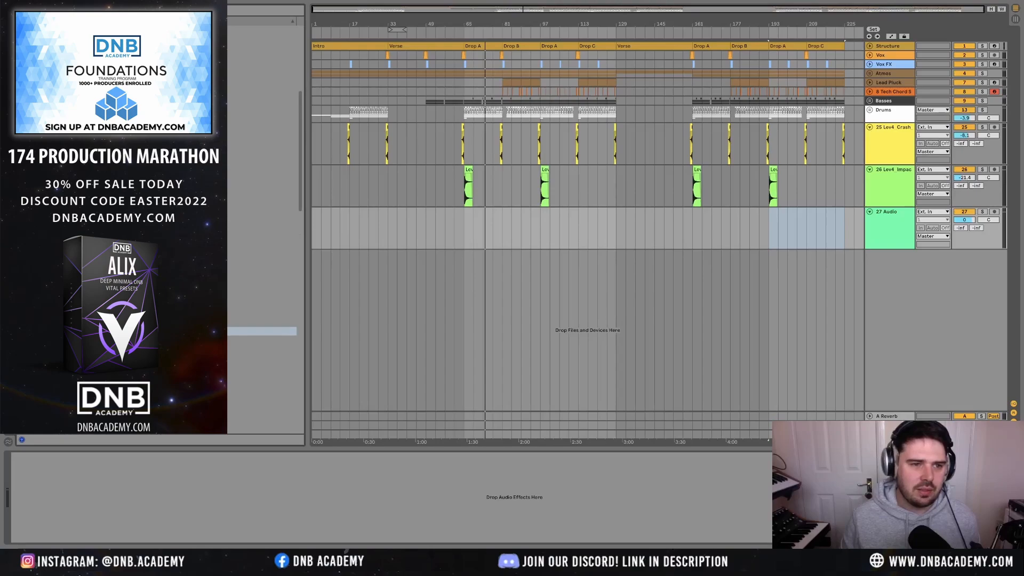
{"action": "scroll", "coordinate": [261, 266], "scroll_direction": "up", "scroll_amount": 1}
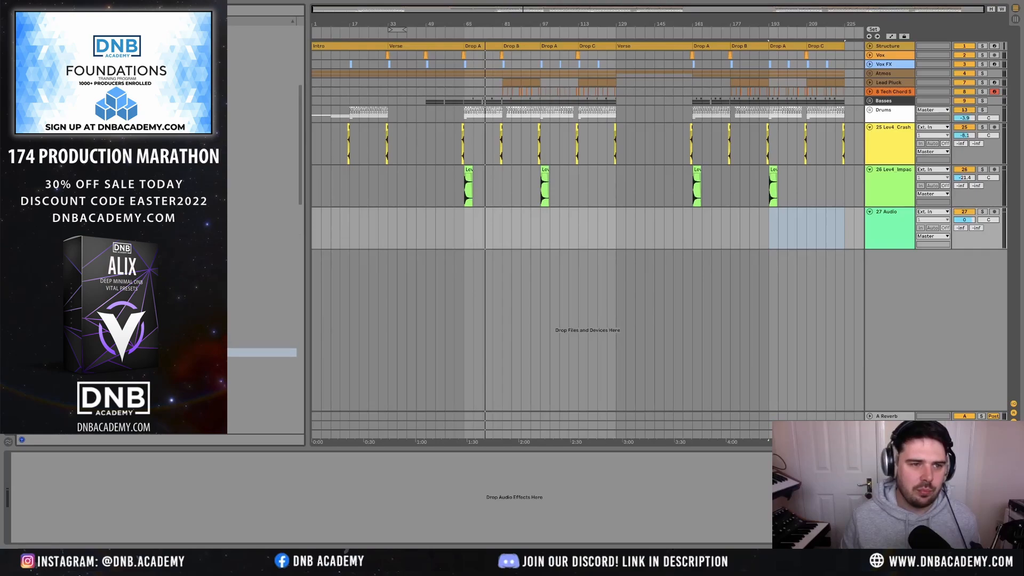
{"action": "scroll", "coordinate": [261, 266], "scroll_direction": "down", "scroll_amount": 10}
{"action": "scroll", "coordinate": [261, 267], "scroll_direction": "down", "scroll_amount": 5}
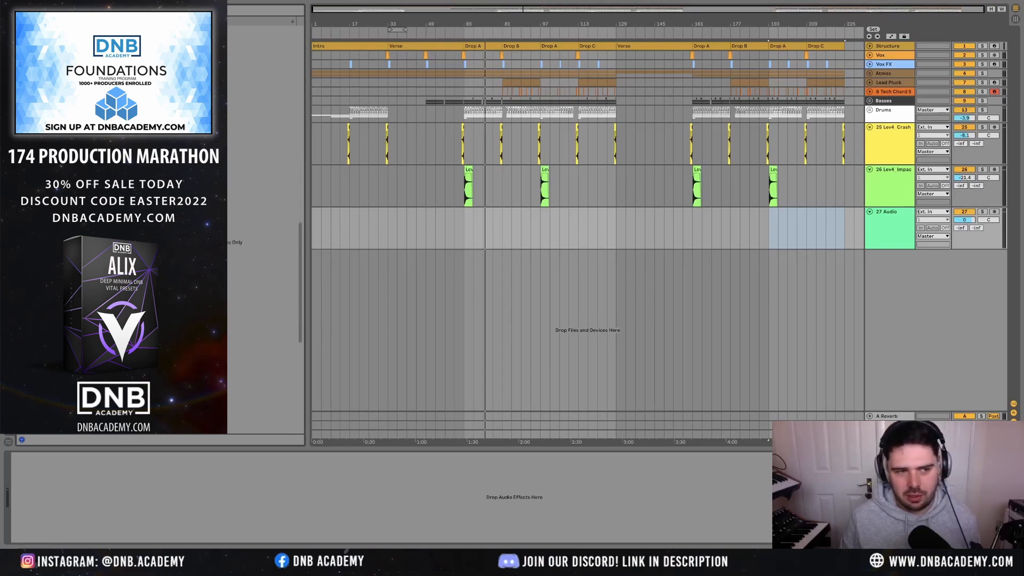
{"action": "left_click", "coordinate": [262, 183]}
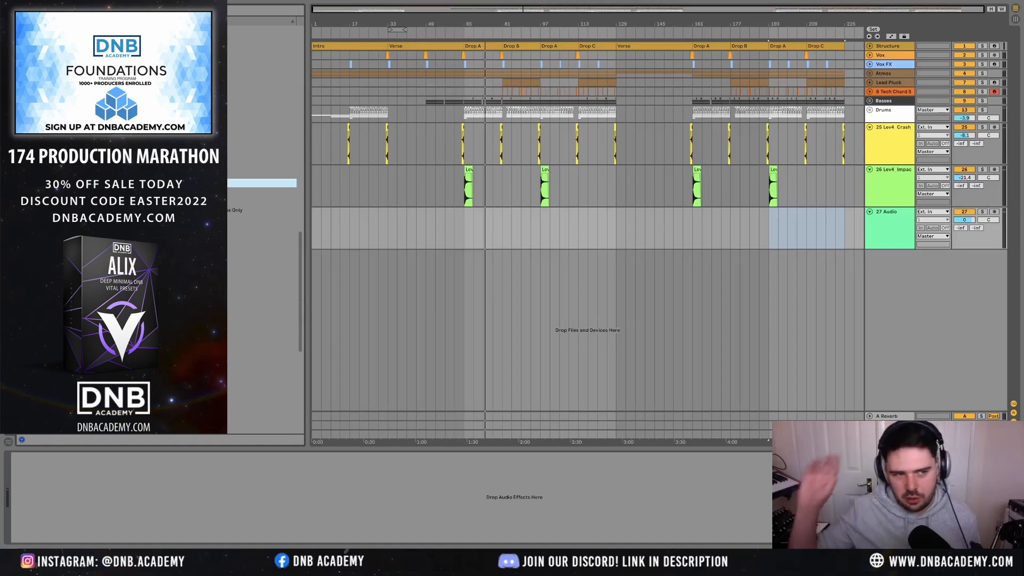
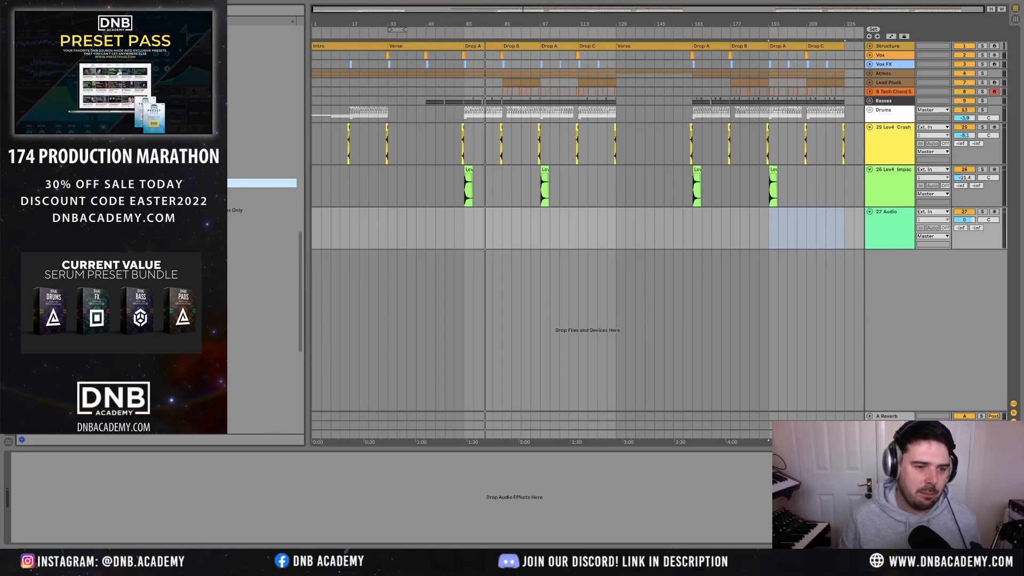
- Audition several samples from the opened library folder for use on the new audio track
{"action": "left_click", "coordinate": [133, 192]}
{"action": "left_click", "coordinate": [133, 219]}
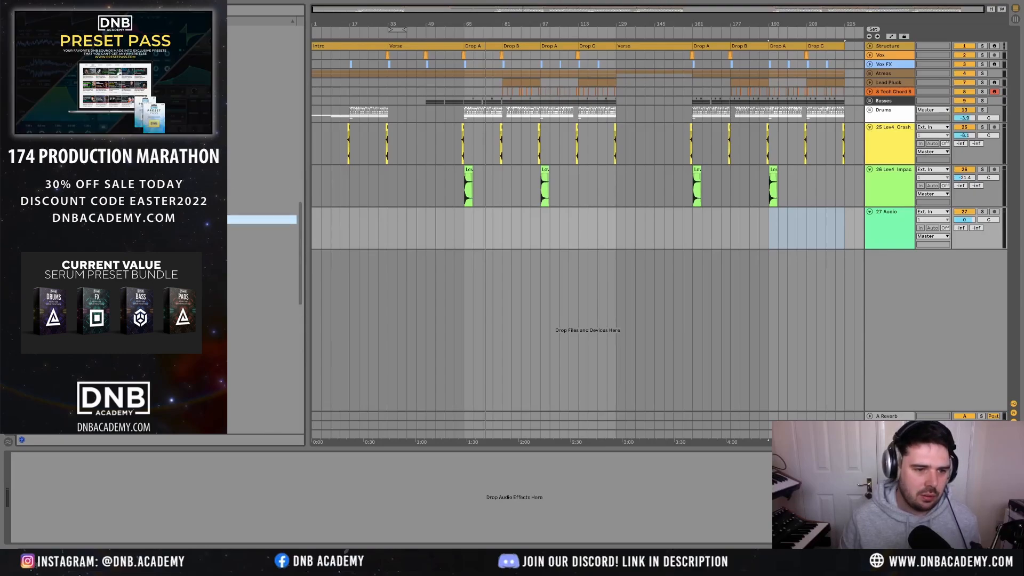
{"action": "left_click", "coordinate": [133, 256]}
{"action": "left_click", "coordinate": [134, 283]}
{"action": "left_click", "coordinate": [133, 292]}
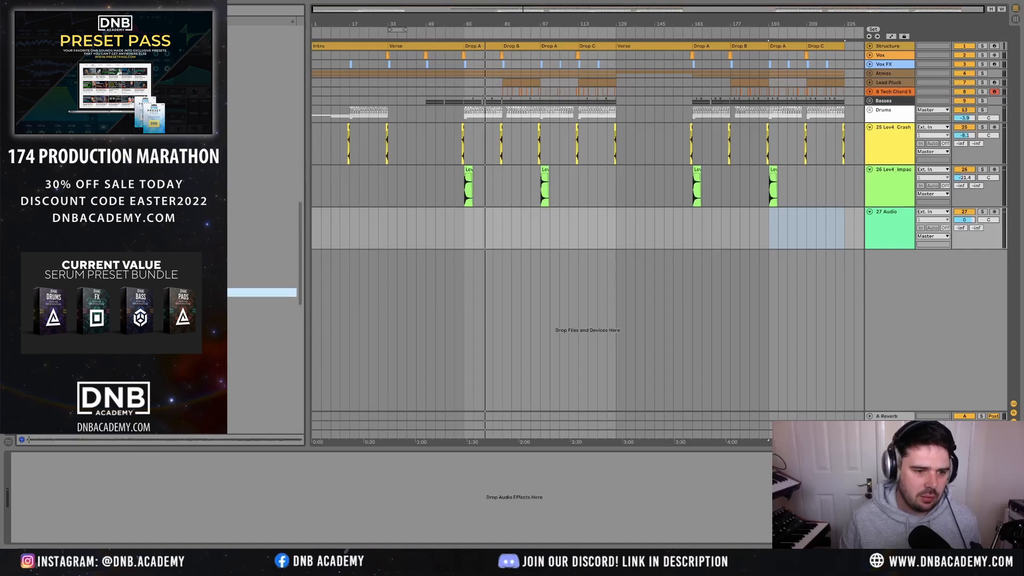
{"action": "left_click", "coordinate": [134, 320]}
{"action": "left_click", "coordinate": [133, 329]}
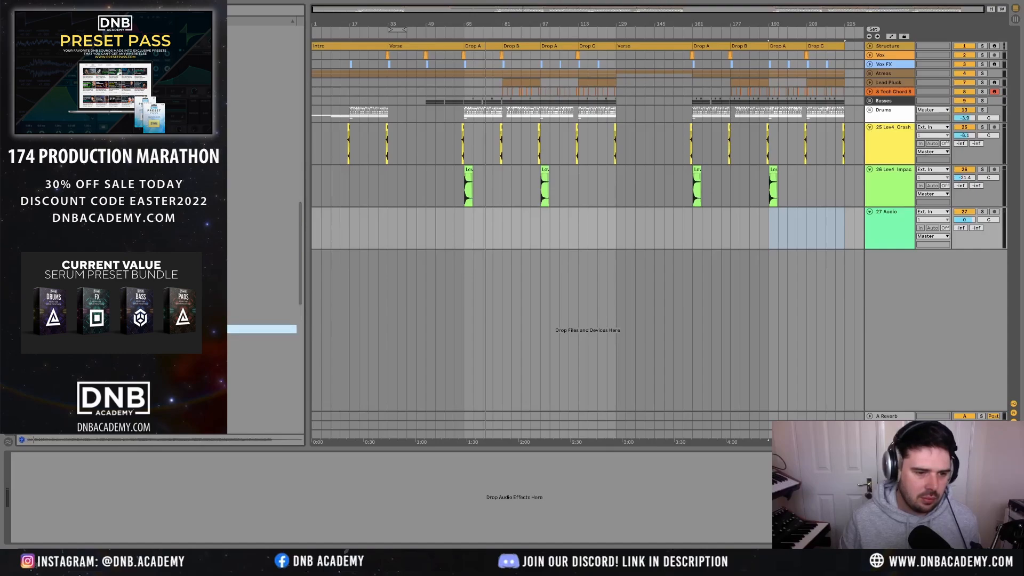
{"action": "left_click", "coordinate": [133, 301]}
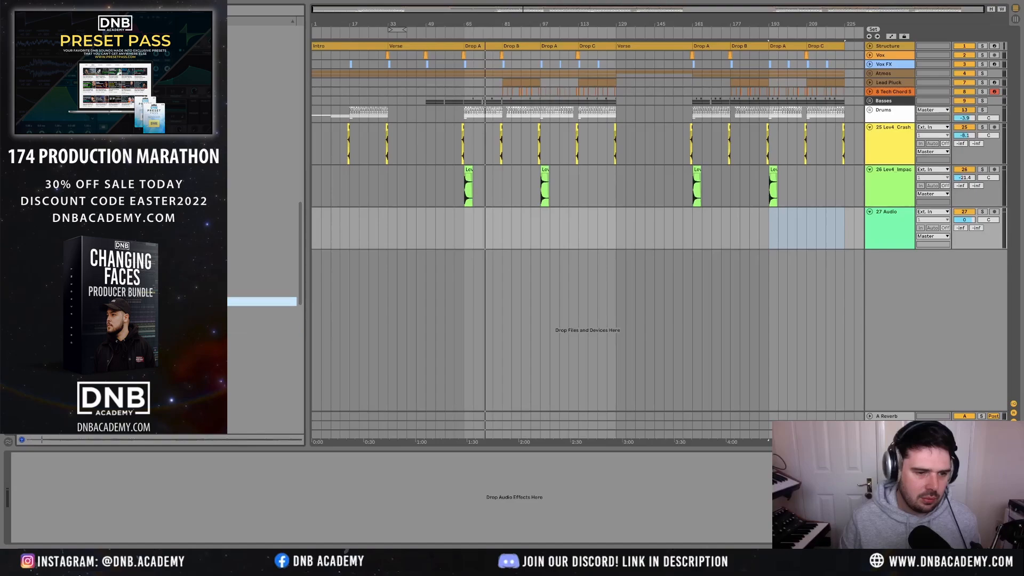
{"action": "left_click", "coordinate": [133, 220]}
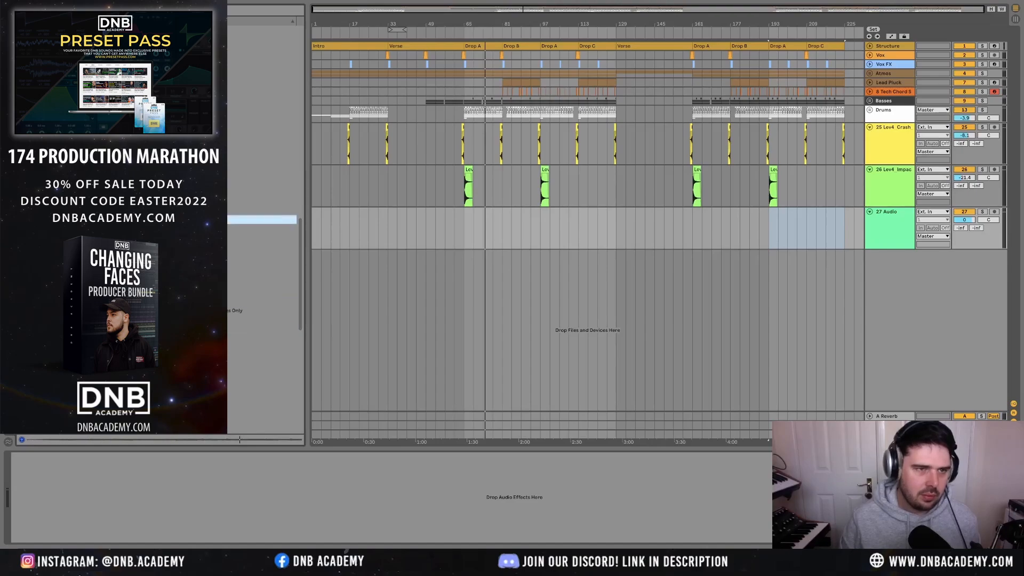
- Search the sample library for "riser" and select one of the results
{"action": "left_click", "coordinate": [133, 10]}
{"action": "type", "text": "riser"}
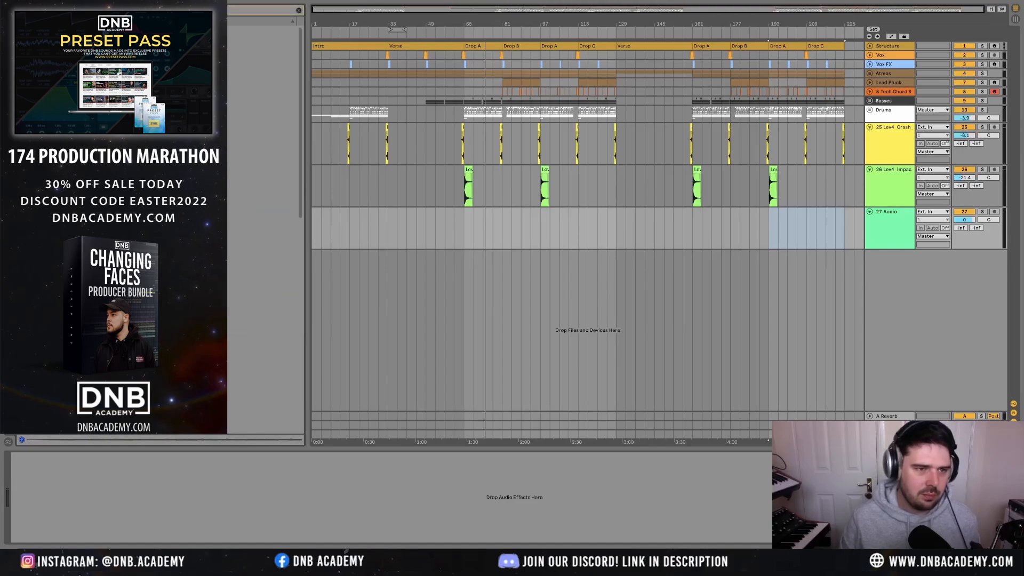
{"action": "left_click", "coordinate": [133, 103]}
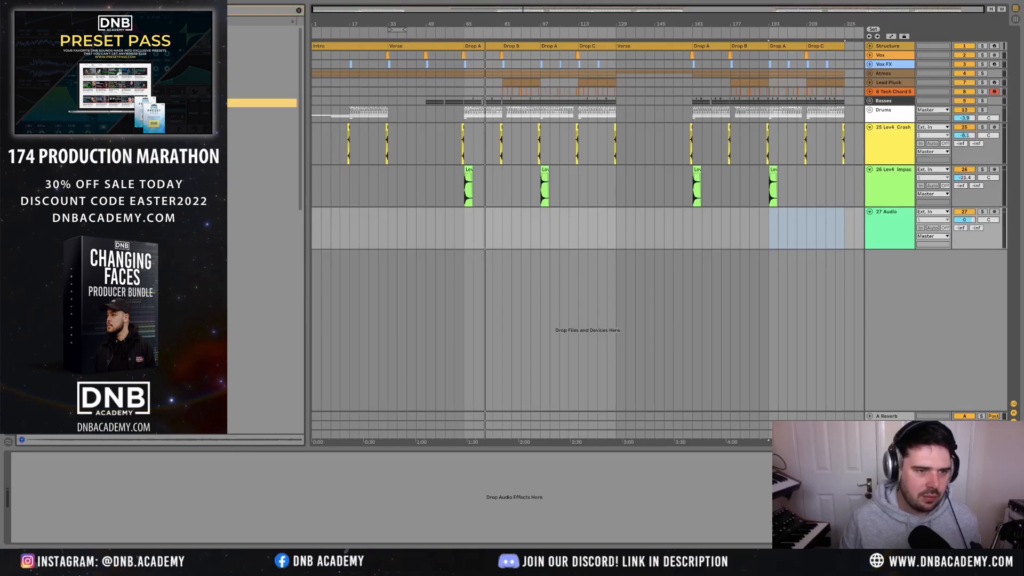
- Audition several of the riser search results in the sample library
{"action": "left_click", "coordinate": [133, 239]}
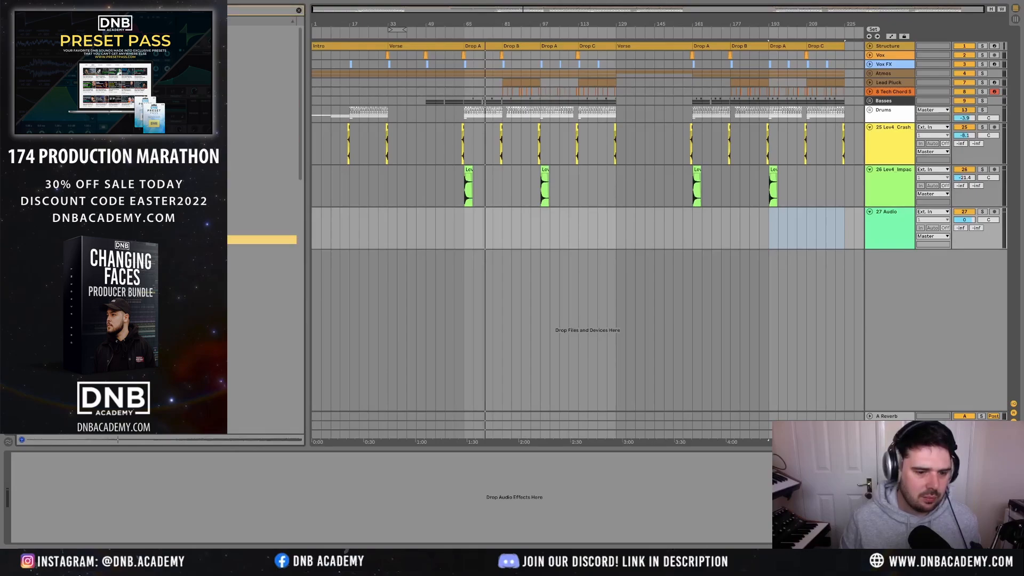
{"action": "left_click", "coordinate": [134, 277]}
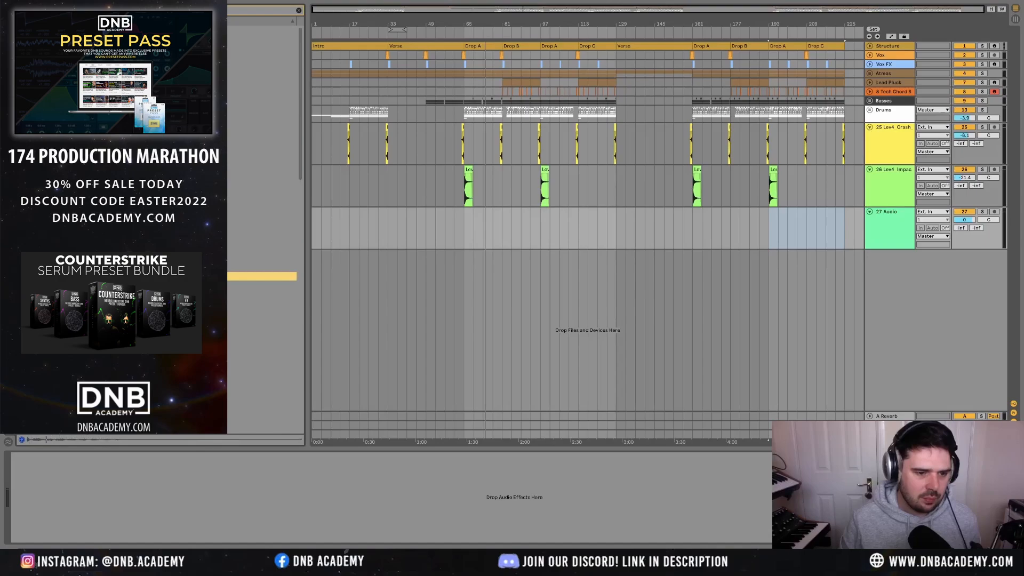
{"action": "left_click", "coordinate": [133, 304]}
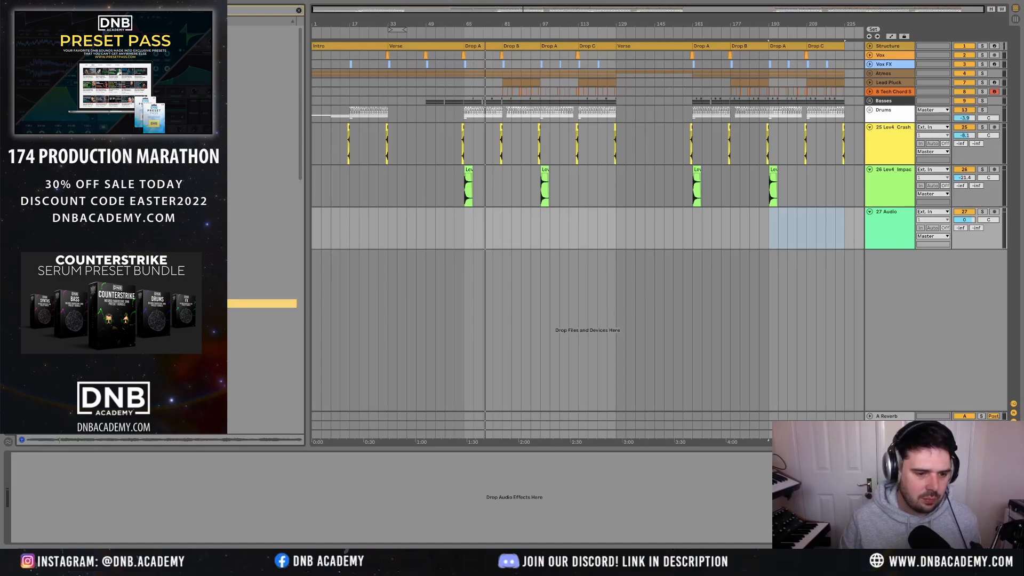
{"action": "left_click", "coordinate": [133, 294]}
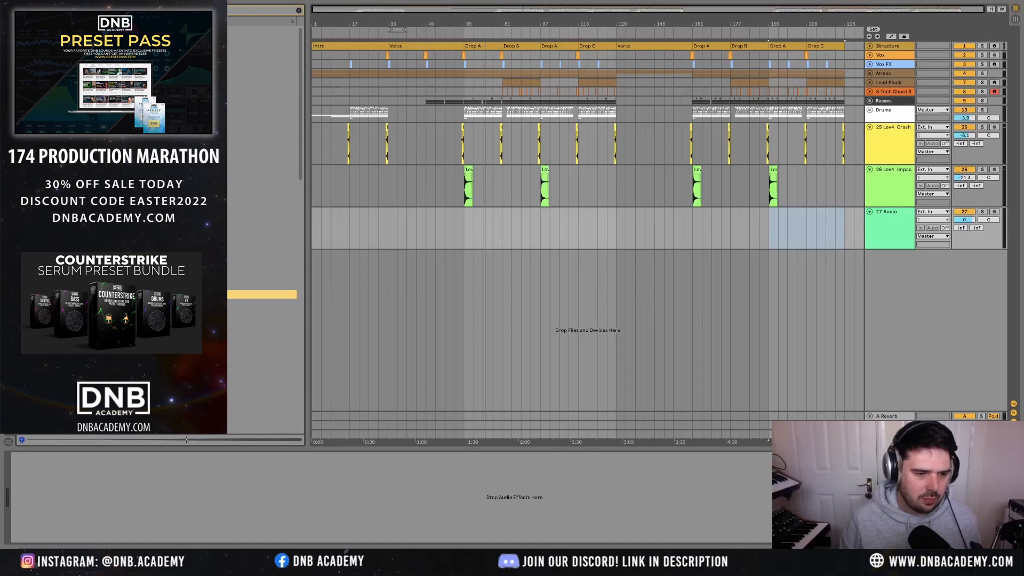
{"action": "left_click", "coordinate": [133, 276]}
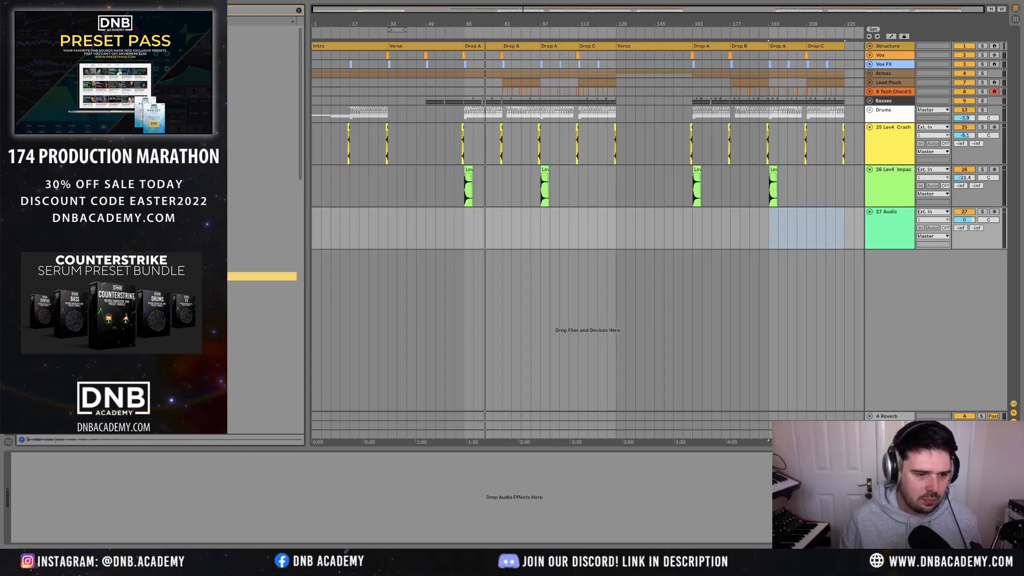
{"action": "scroll", "coordinate": [133, 320], "scroll_direction": "down", "scroll_amount": 3}
{"action": "left_click", "coordinate": [133, 331]}
{"action": "scroll", "coordinate": [134, 330], "scroll_direction": "down", "scroll_amount": 2}
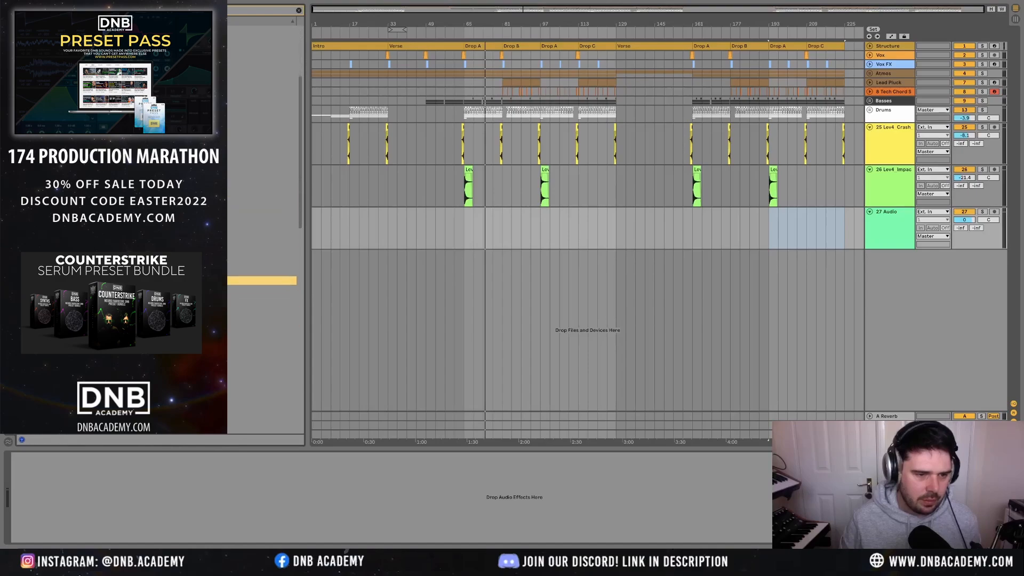
- Leave the current sample group and audition samples from the next one further down the library list
{"action": "key", "text": "Left"}
{"action": "key", "text": "Down"}
{"action": "key", "text": "Down"}
{"action": "key", "text": "Down"}
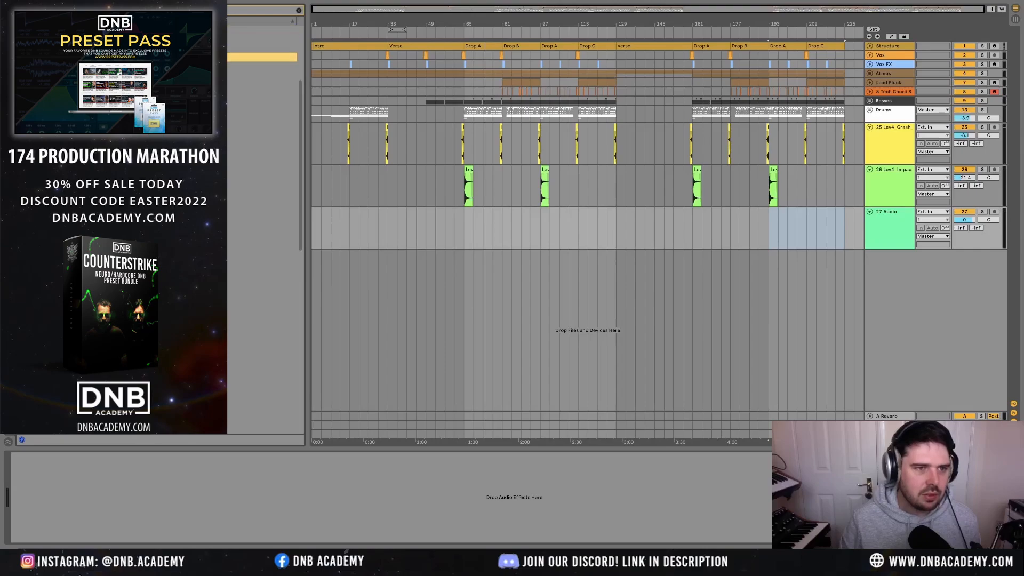
{"action": "left_click", "coordinate": [134, 112]}
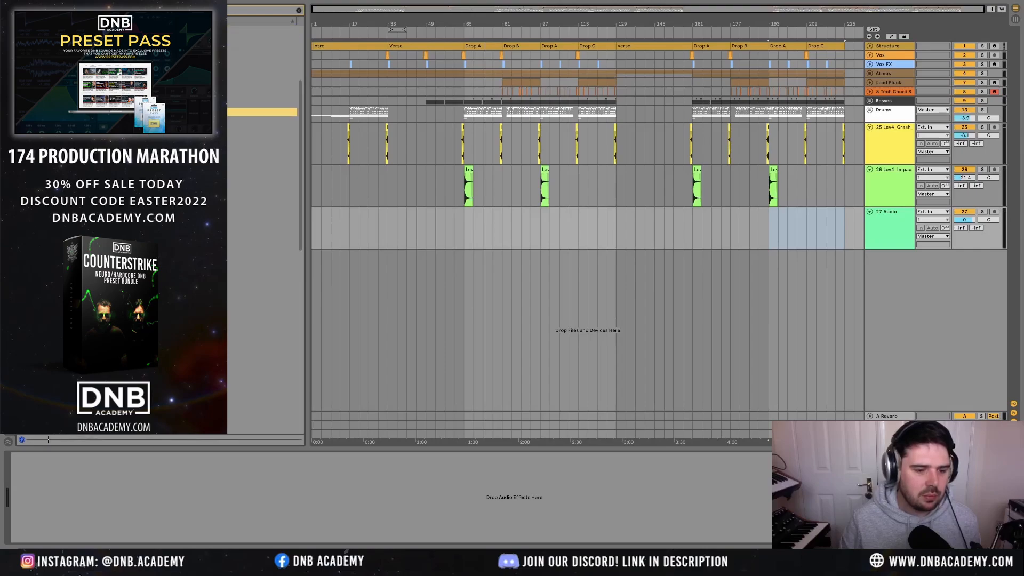
{"action": "key", "text": "Down"}
{"action": "key", "text": "Down"}
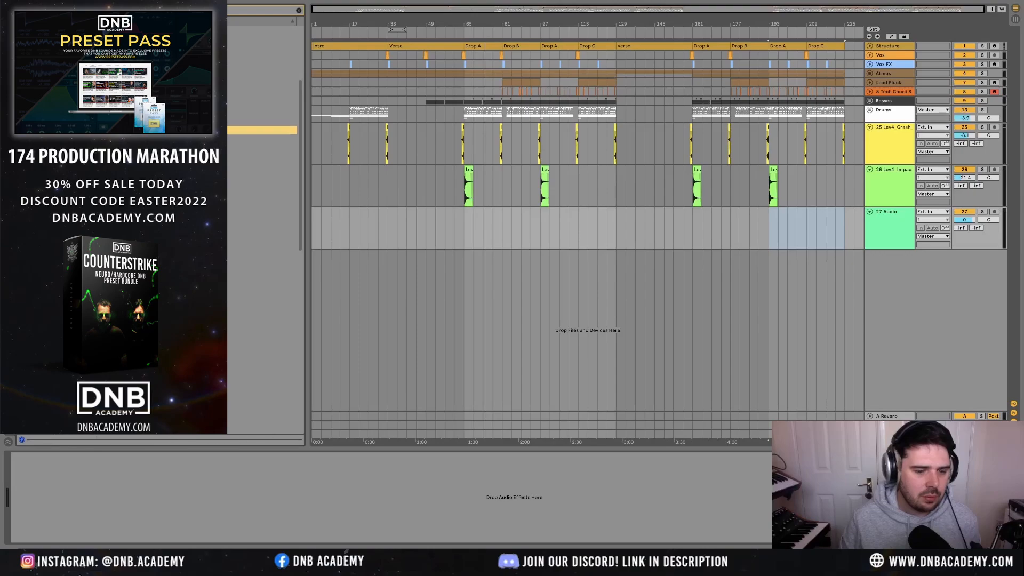
- Place the auditioned BTP_VIS2 sample on track 27 at the start of the first verse and duplicate it into four consecutive clips
{"action": "left_click_drag", "start_coordinate": [133, 130], "coordinate": [388, 242]}
{"action": "scroll", "coordinate": [386, 239], "scroll_direction": "up", "scroll_amount": 5}
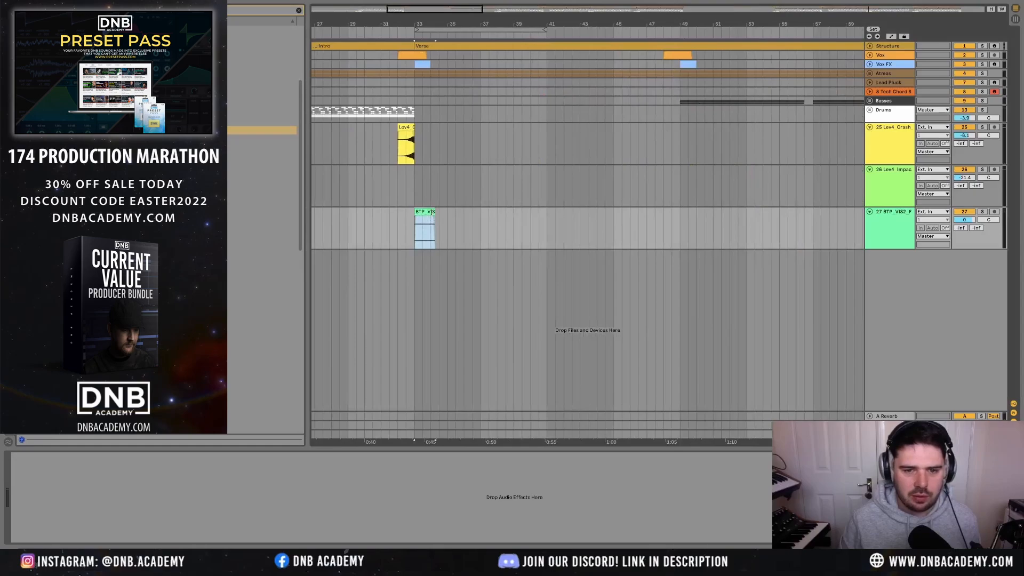
{"action": "left_click_drag", "start_coordinate": [433, 212], "coordinate": [434, 212]}
{"action": "key", "text": "ctrl+d"}
{"action": "left_click", "coordinate": [424, 212], "text": "shift"}
{"action": "key", "text": "ctrl+d"}
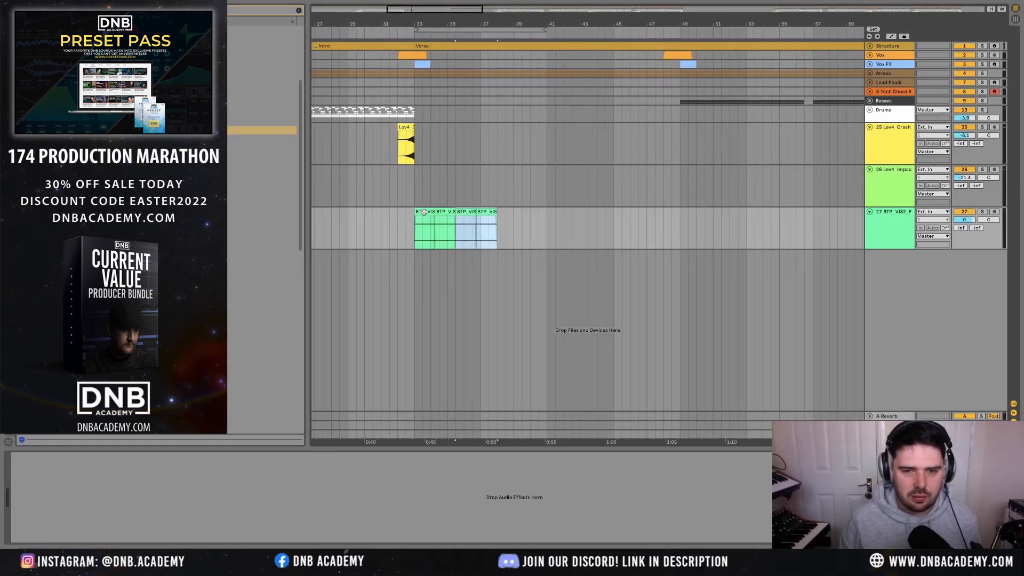
- Keep duplicating the BTP_VIS2 clips in pairs until they fill the whole first verse from bar 33 to Drop A
{"action": "key", "text": "ctrl+d"}
{"action": "key", "text": "ctrl+d"}
{"action": "scroll", "coordinate": [424, 212], "scroll_direction": "down", "scroll_amount": 4}
{"action": "key", "text": "ctrl+d"}
{"action": "key", "text": "ctrl+d"}
{"action": "key", "text": "ctrl+d"}
{"action": "key", "text": "ctrl+d"}
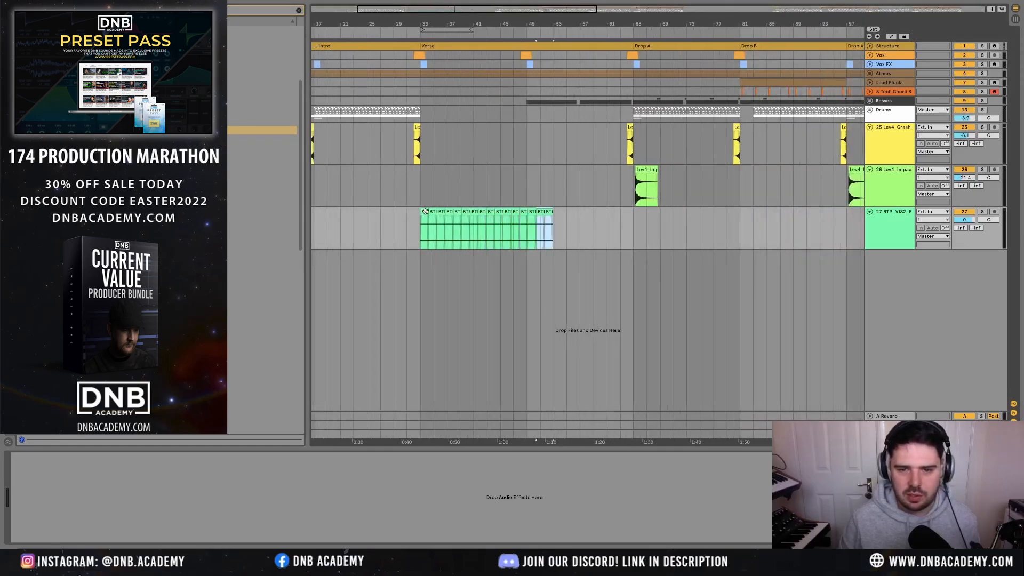
{"action": "key", "text": "ctrl+d"}
{"action": "key", "text": "ctrl+d"}
{"action": "key", "text": "ctrl+d"}
{"action": "key", "text": "ctrl+d"}
{"action": "key", "text": "ctrl+d"}
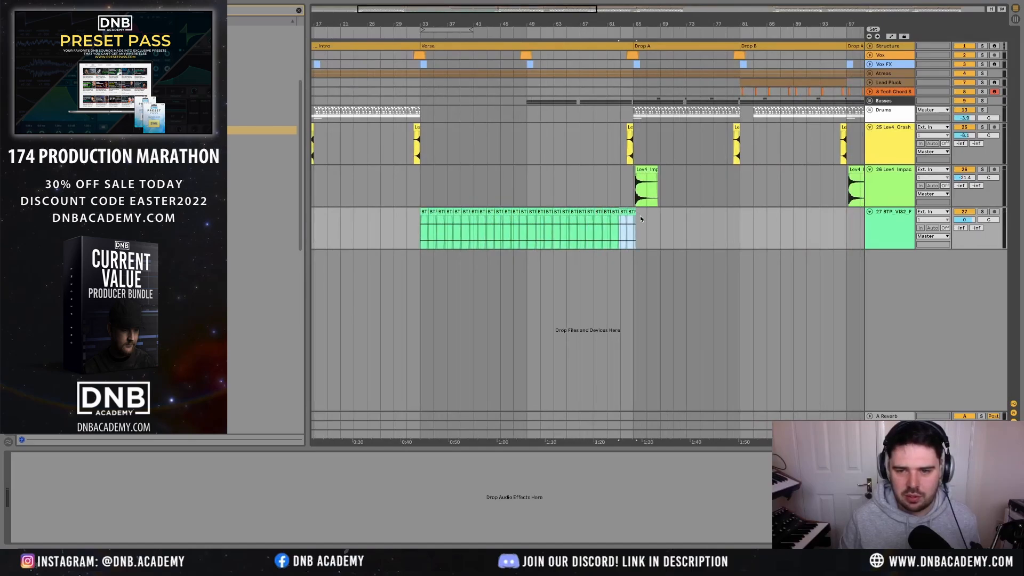
- Trim the repeated clips' overhang at the start of Drop A and set their track volume to -19.7 dB while playing the verse
{"action": "left_click", "coordinate": [641, 219]}
{"action": "left_click", "coordinate": [416, 239]}
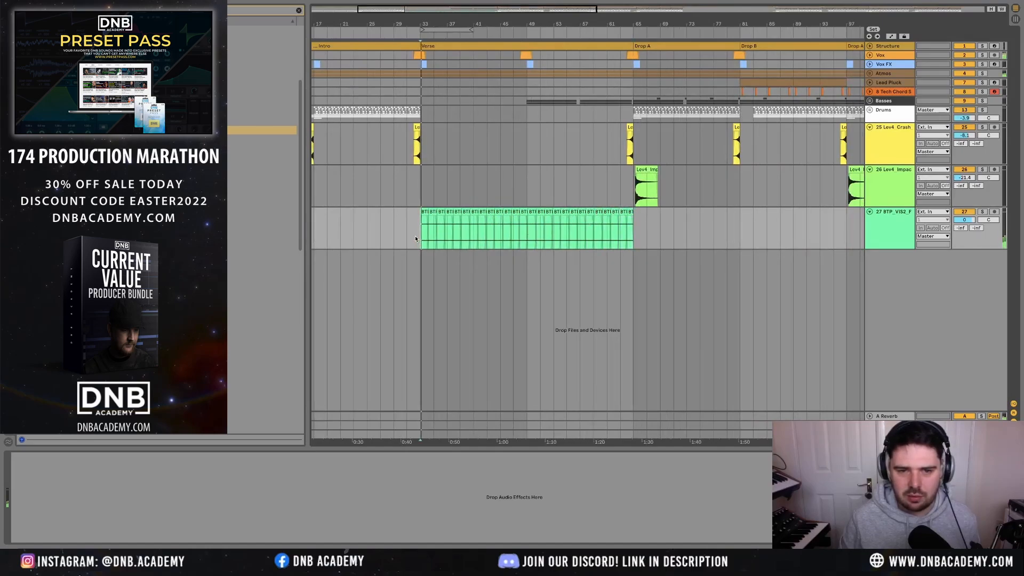
{"action": "left_click_drag", "start_coordinate": [962, 219], "coordinate": [962, 232]}
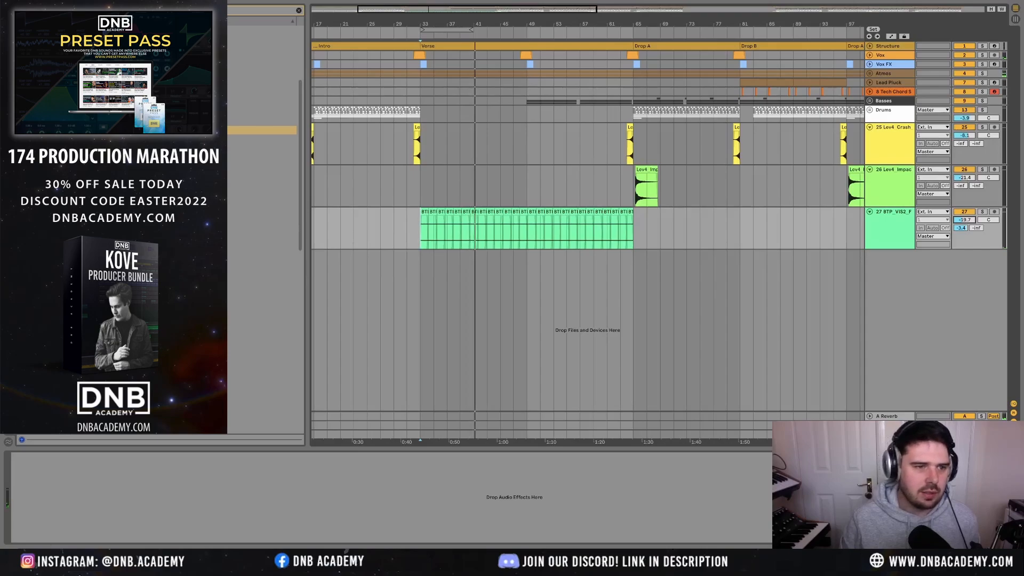
- Audition samples higher up in the library results to find a further effect for the arrangement
{"action": "scroll", "coordinate": [187, 121], "scroll_direction": "up", "scroll_amount": 5}
{"action": "left_click", "coordinate": [187, 120]}
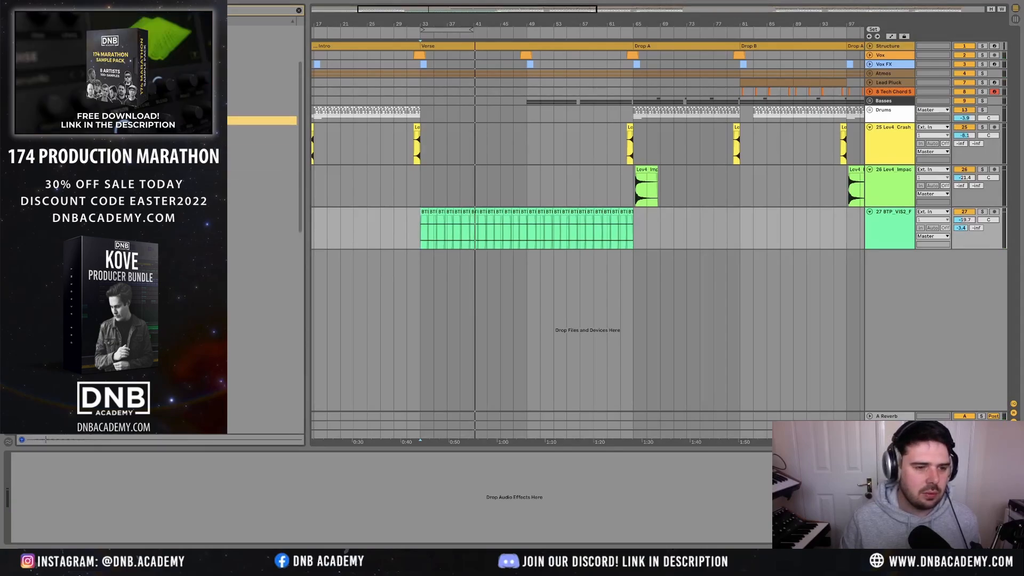
{"action": "left_click", "coordinate": [187, 112]}
{"action": "scroll", "coordinate": [187, 112], "scroll_direction": "up", "scroll_amount": 3}
{"action": "left_click", "coordinate": [187, 133]}
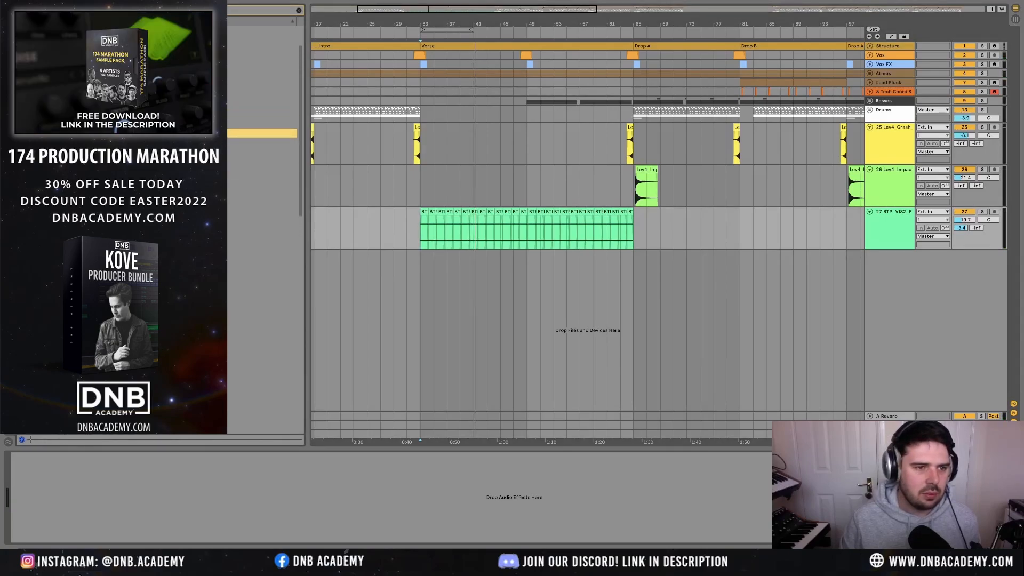
{"action": "left_click", "coordinate": [187, 96]}
{"action": "left_click", "coordinate": [187, 106]}
{"action": "left_click", "coordinate": [187, 124]}
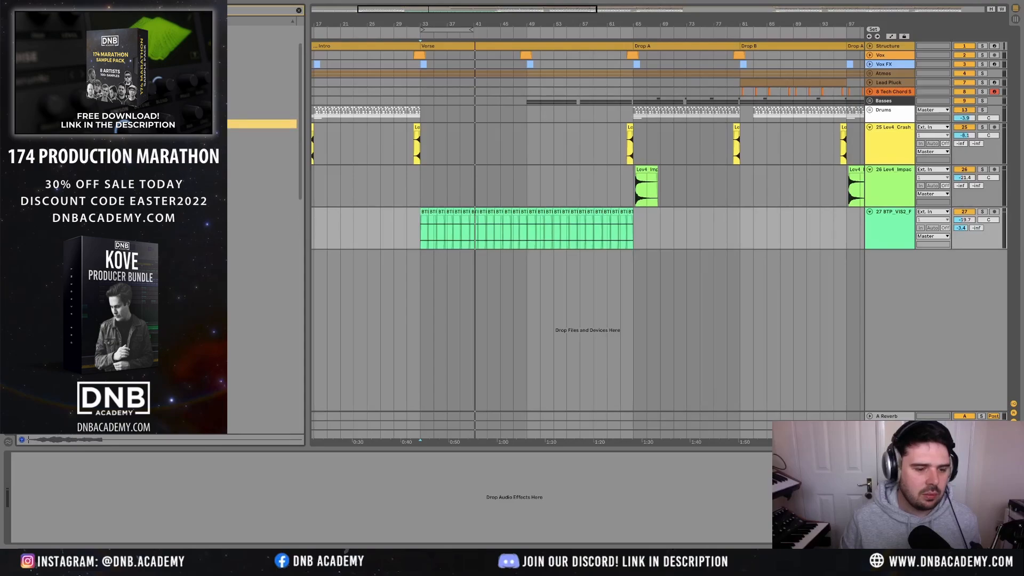
{"action": "left_click", "coordinate": [186, 178]}
{"action": "left_click", "coordinate": [187, 197]}
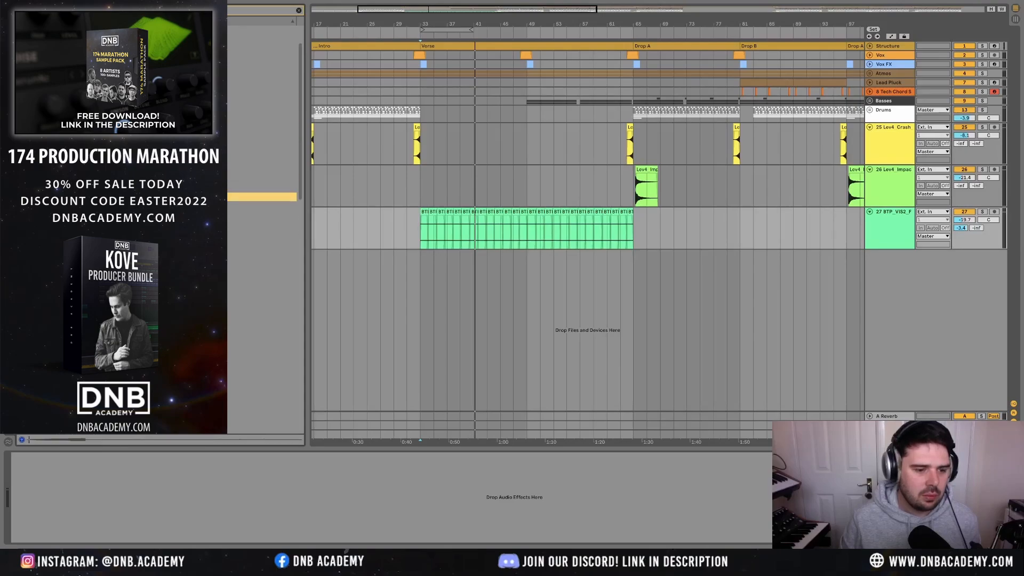
{"action": "left_click", "coordinate": [187, 233]}
{"action": "left_click", "coordinate": [187, 252]}
{"action": "key", "text": "Down"}
{"action": "key", "text": "Down"}
{"action": "key", "text": "Down"}
{"action": "key", "text": "Down"}
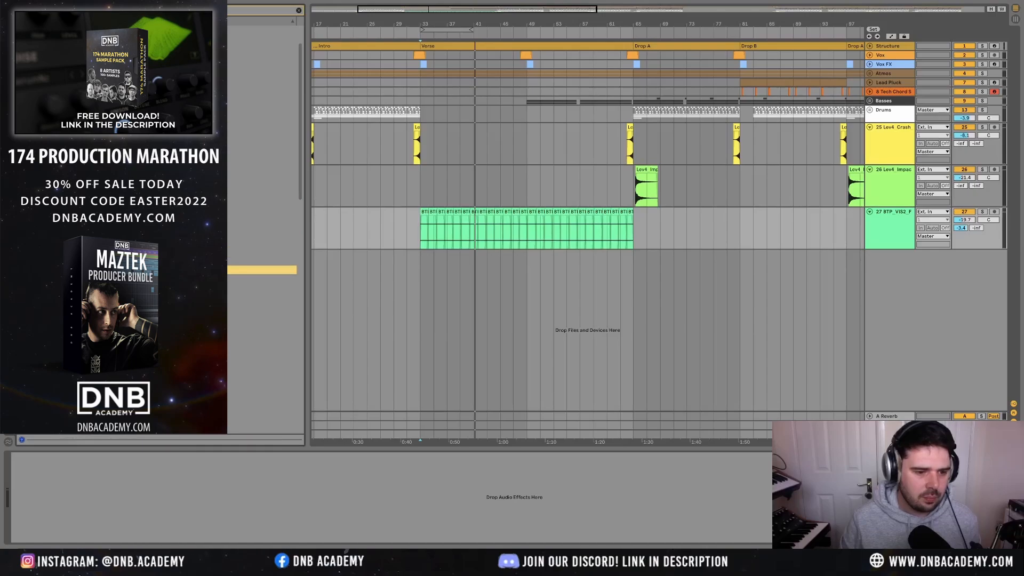
{"action": "left_click", "coordinate": [186, 170]}
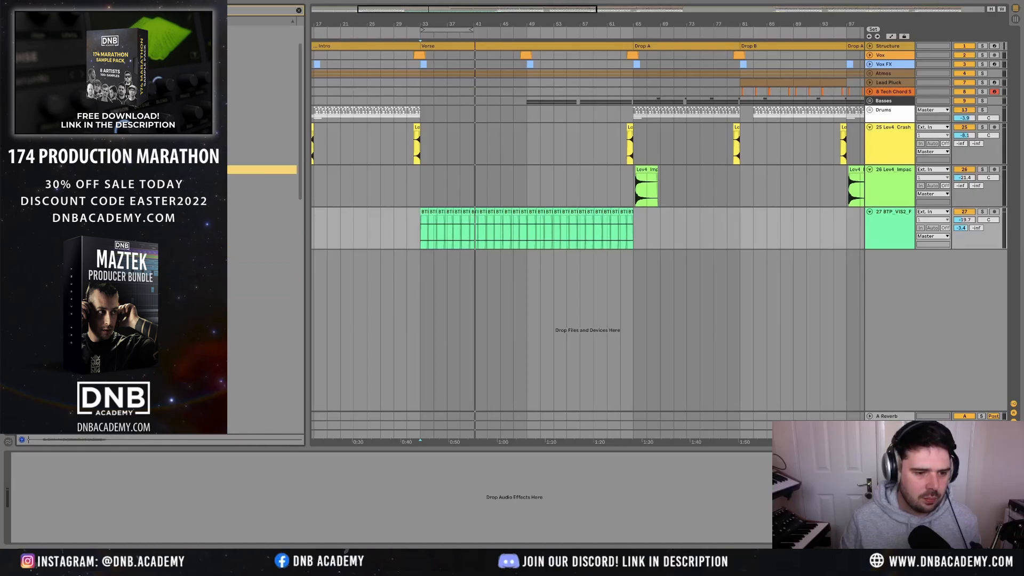
{"action": "left_click", "coordinate": [186, 97]}
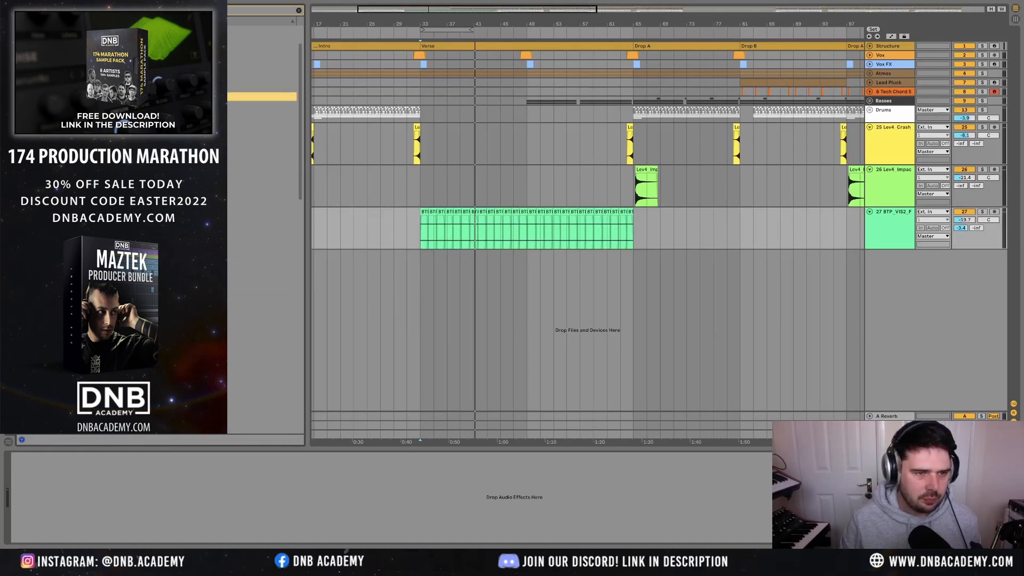
- Back out of the current sample group and audition the next entries below it
{"action": "key", "text": "Left"}
{"action": "key", "text": "Left"}
{"action": "key", "text": "Down"}
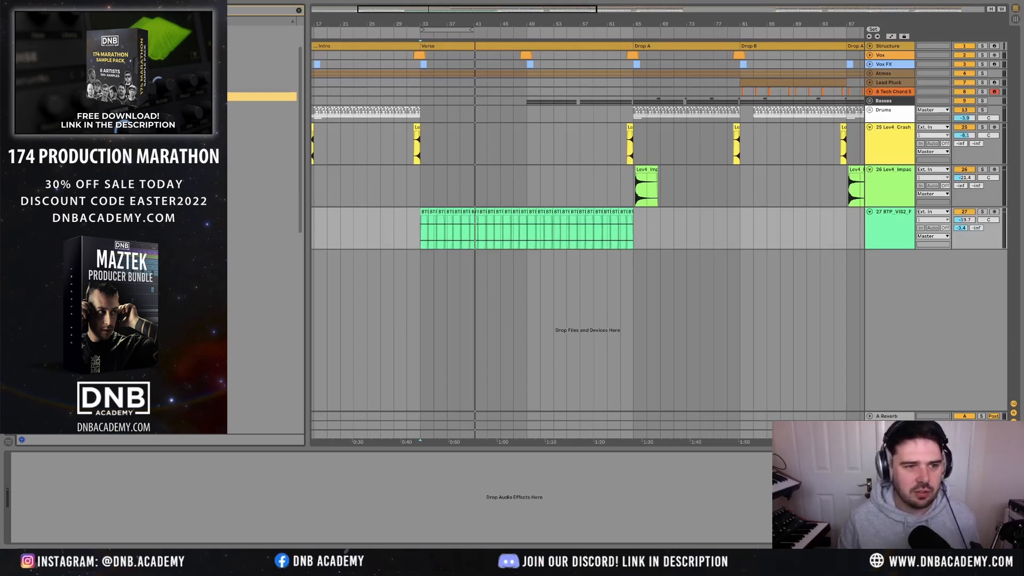
{"action": "key", "text": "Down"}
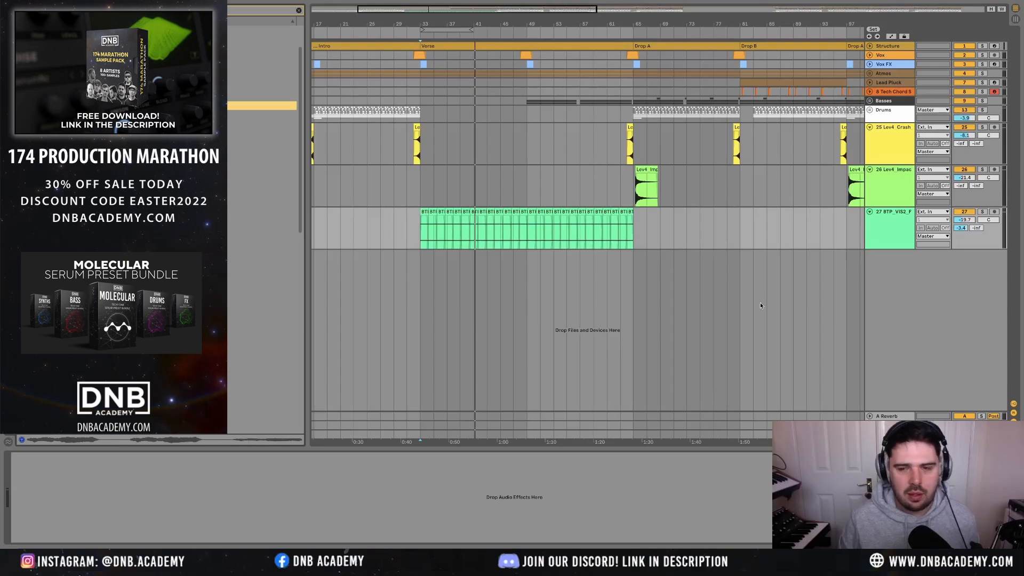
- Set the playback position to the start of Drop A and audition more samples further down the library list
{"action": "left_click", "coordinate": [634, 117]}
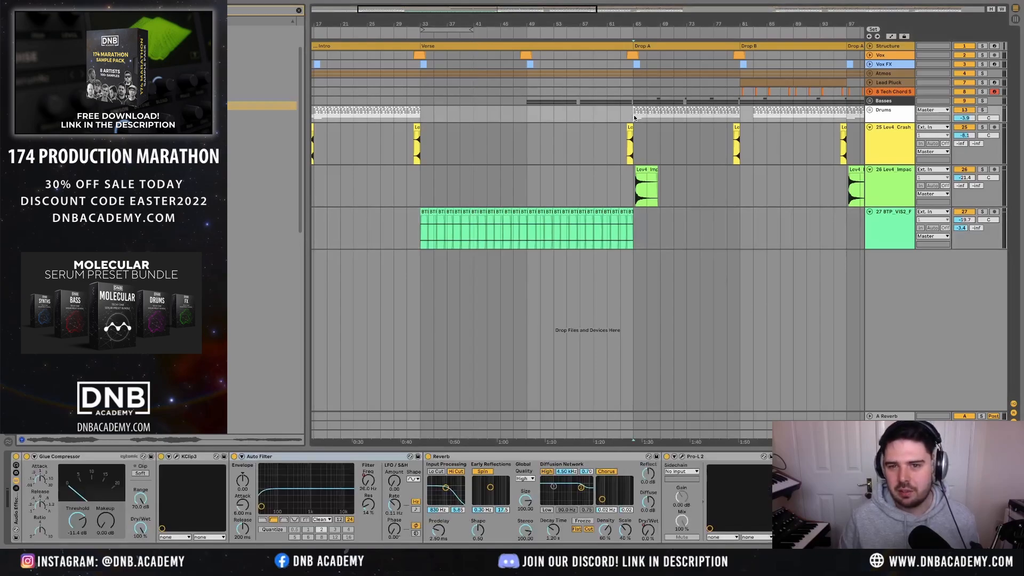
{"action": "scroll", "coordinate": [262, 224], "scroll_direction": "down", "scroll_amount": 4}
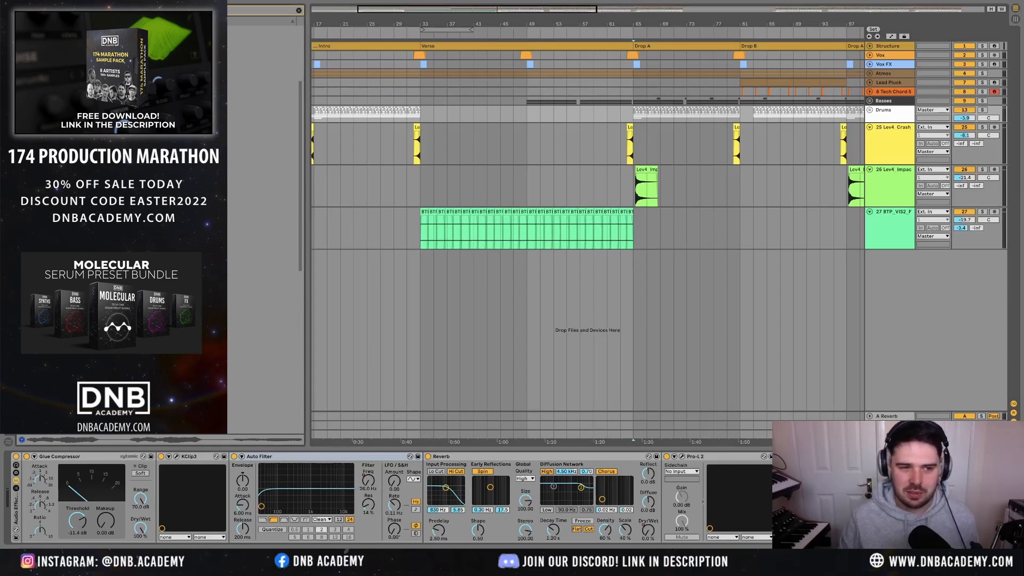
{"action": "left_click", "coordinate": [139, 214]}
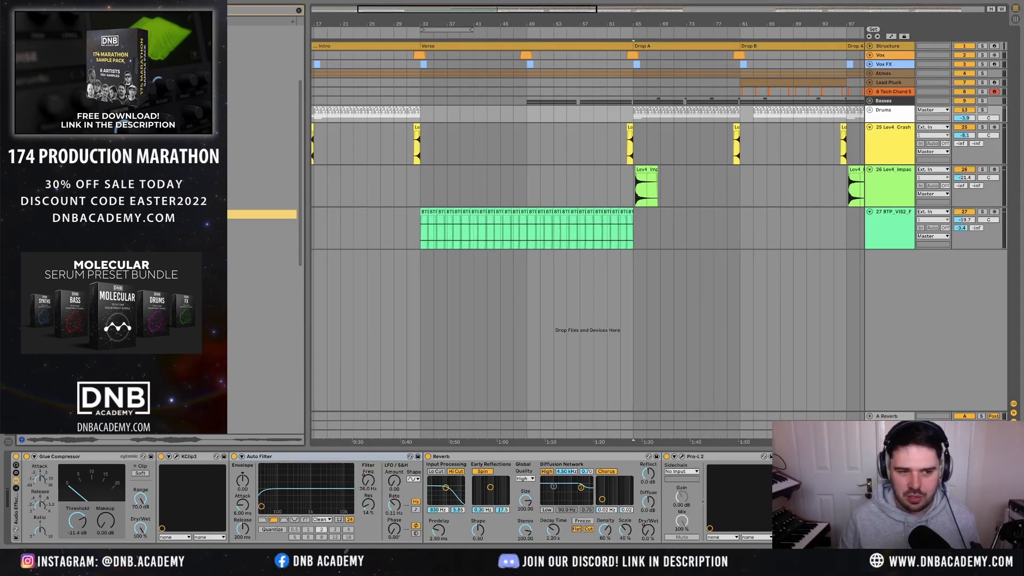
{"action": "left_click", "coordinate": [139, 222]}
{"action": "left_click", "coordinate": [138, 251]}
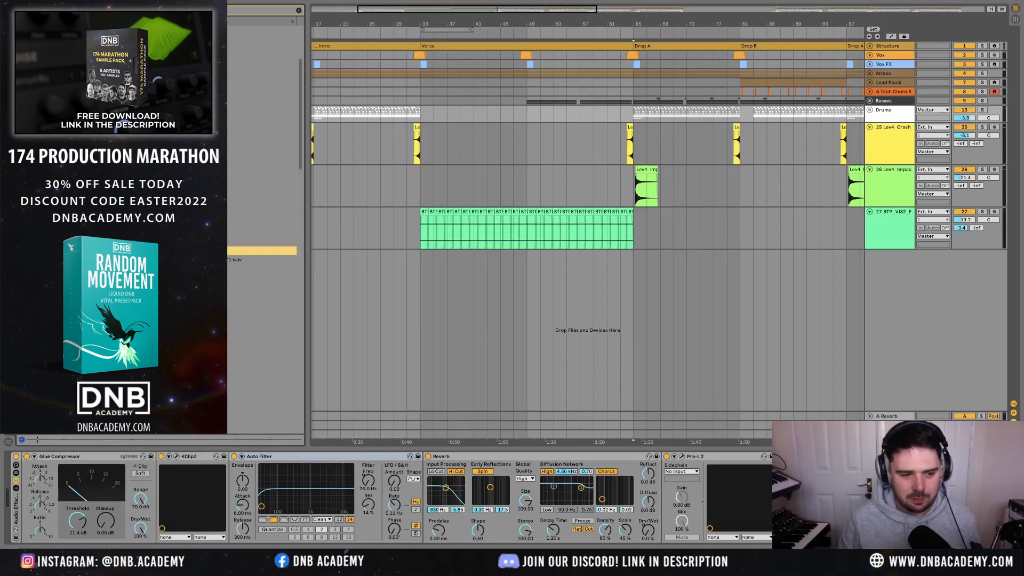
{"action": "left_click", "coordinate": [139, 287]}
{"action": "scroll", "coordinate": [138, 287], "scroll_direction": "down", "scroll_amount": 4}
{"action": "left_click", "coordinate": [138, 291]}
{"action": "scroll", "coordinate": [139, 291], "scroll_direction": "down", "scroll_amount": 3}
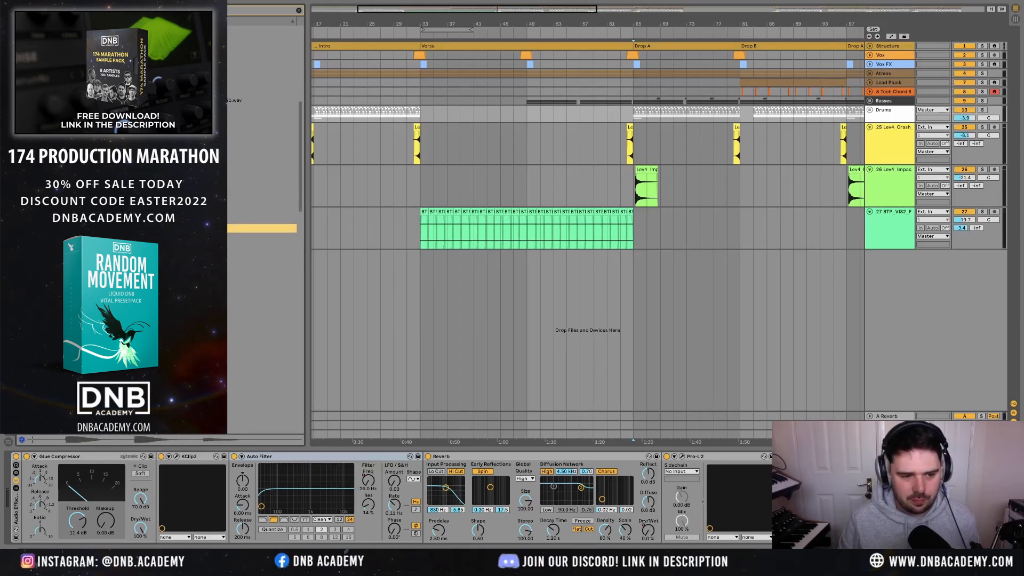
{"action": "left_click", "coordinate": [139, 301]}
{"action": "scroll", "coordinate": [139, 301], "scroll_direction": "down", "scroll_amount": 1}
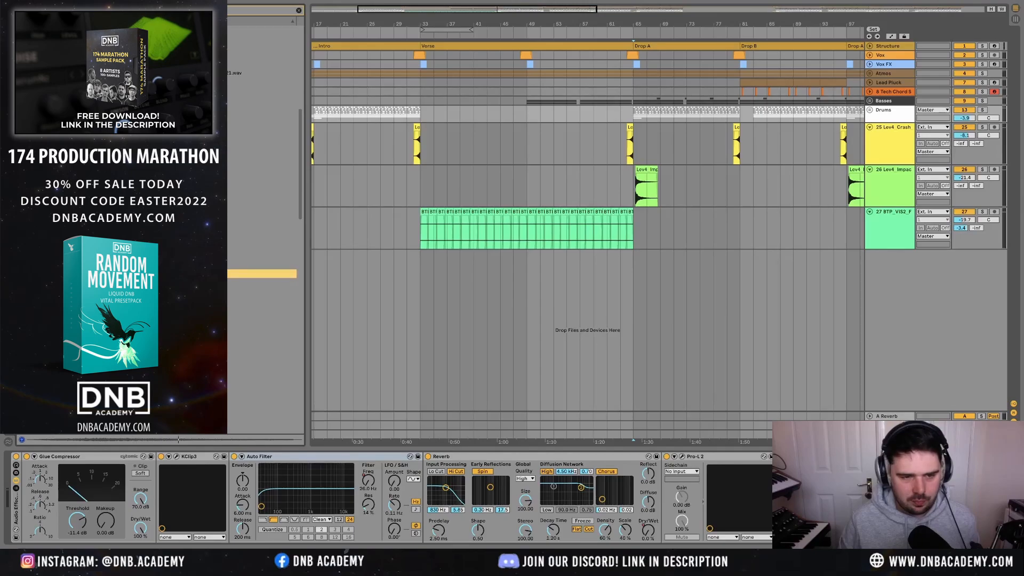
- Place the chosen FLUIDITY sample on a new audio track at bar 73 in Drop A and lower its volume to -18.7 dB
{"action": "left_click_drag", "start_coordinate": [139, 273], "coordinate": [689, 272]}
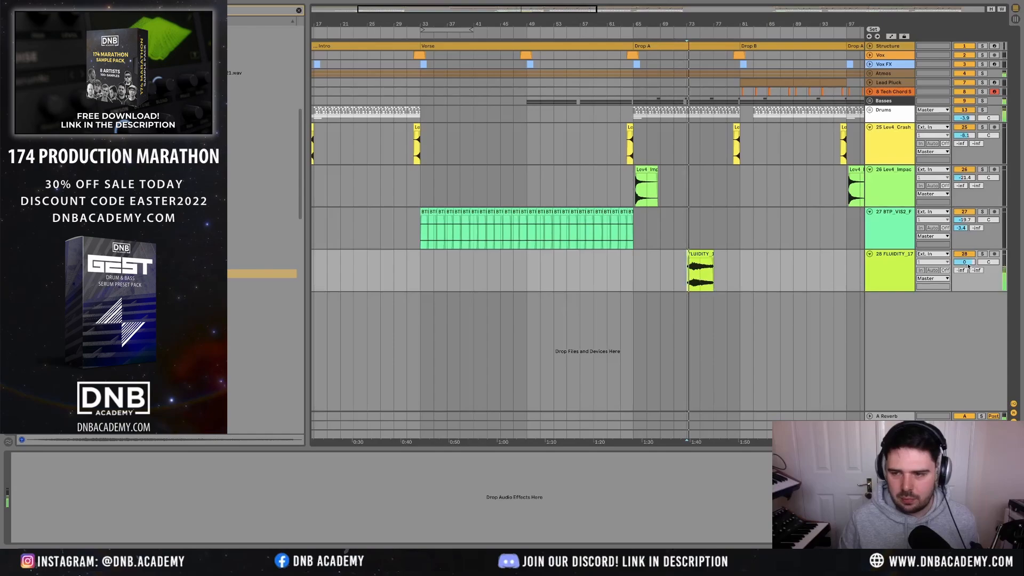
{"action": "left_click_drag", "start_coordinate": [965, 262], "coordinate": [964, 298]}
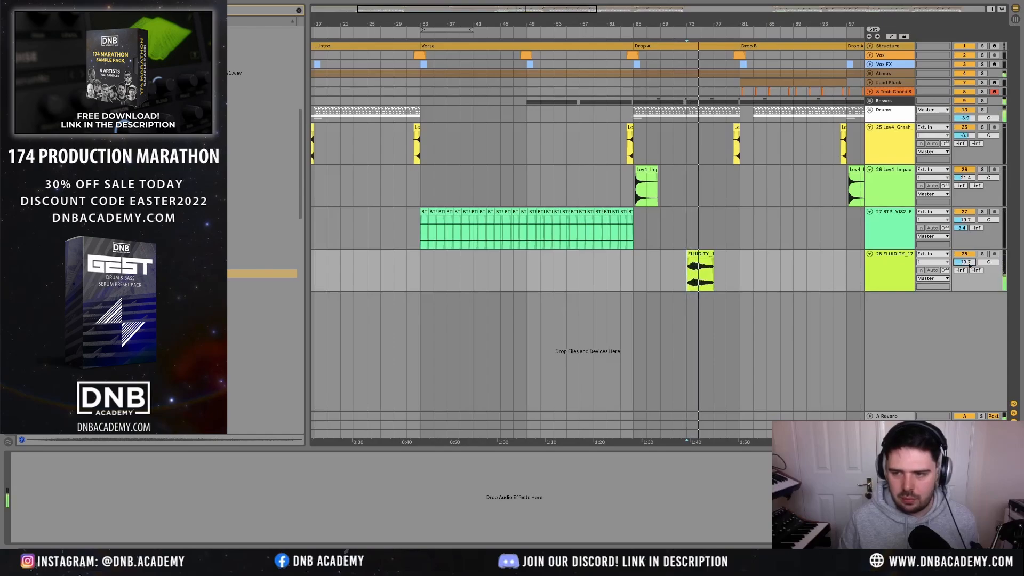
- Duplicate the FLUIDITY section spanning the first Drop A and Drop B into the following Drop A and Drop C
{"action": "left_click_drag", "start_coordinate": [739, 264], "coordinate": [635, 267]}
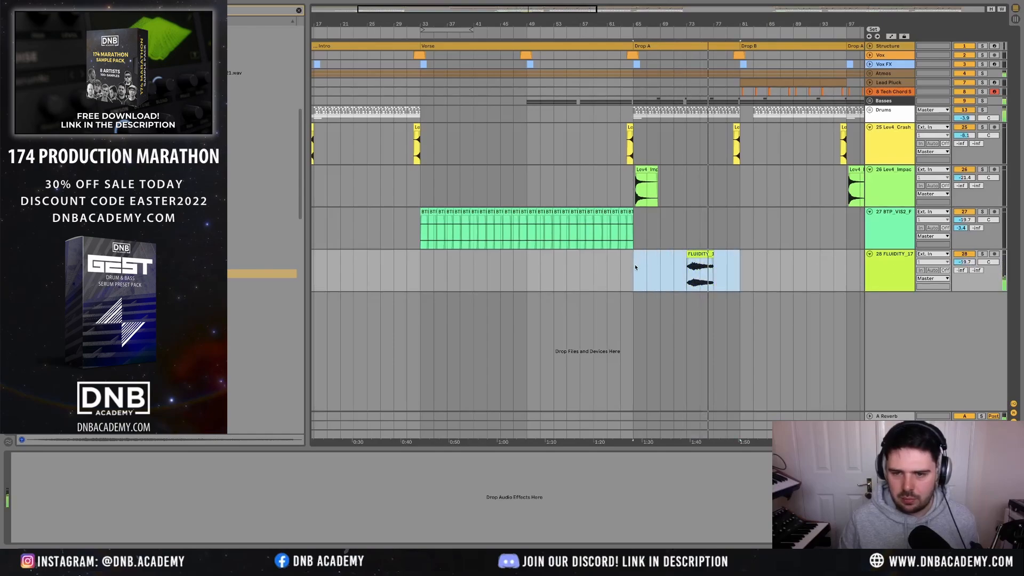
{"action": "scroll", "coordinate": [635, 266], "scroll_direction": "down", "scroll_amount": 5}
{"action": "scroll", "coordinate": [603, 264], "scroll_direction": "up", "scroll_amount": 2}
{"action": "left_click", "coordinate": [624, 260], "text": "shift"}
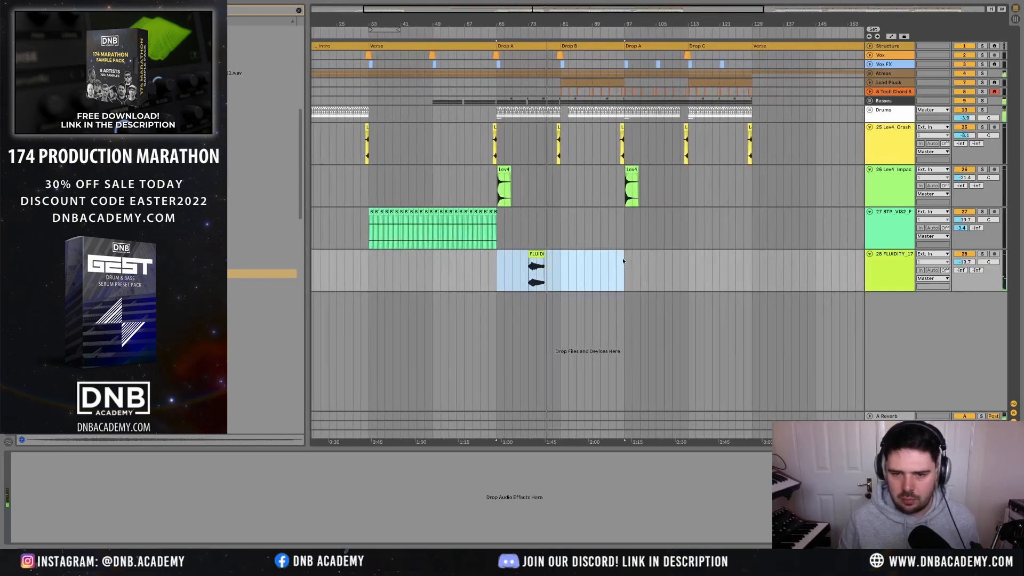
{"action": "scroll", "coordinate": [622, 258], "scroll_direction": "down", "scroll_amount": 3}
{"action": "key", "text": "ctrl+d"}
- Duplicate the BTP_VIS2 and FLUIDITY tracks' content from bars 33 to 129 into the second verse and drops
{"action": "left_click", "coordinate": [468, 269], "text": "shift"}
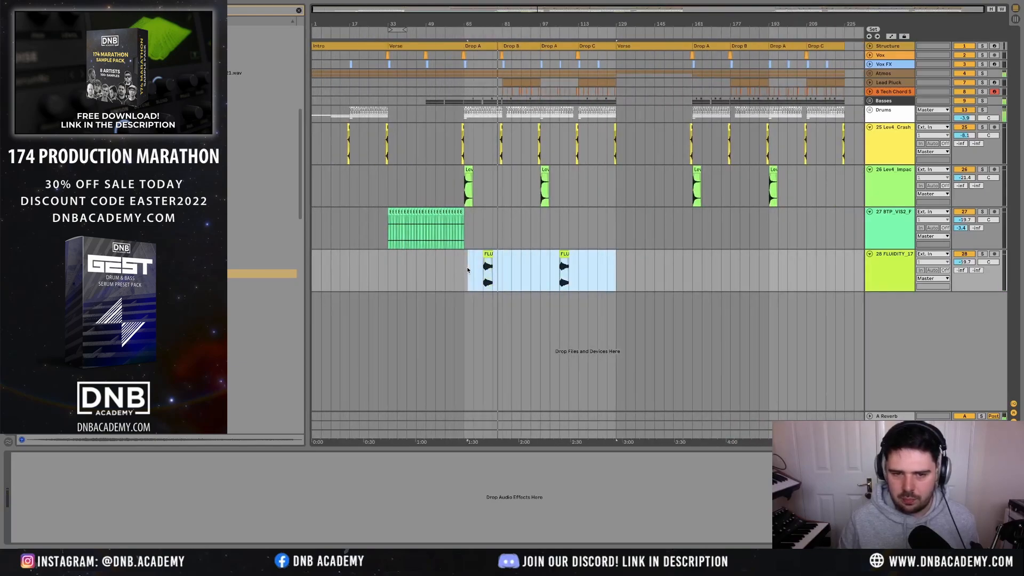
{"action": "left_click", "coordinate": [386, 236], "text": "shift"}
{"action": "key", "text": "ctrl+d"}
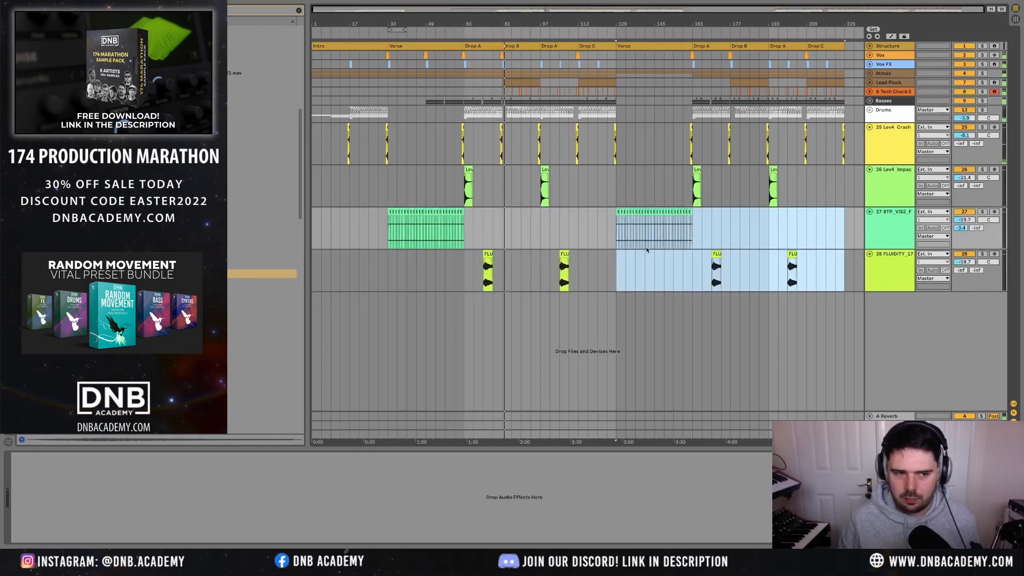
- Set the Lev4 Crash track's Reverb send to -5.6 dB and lower the Lead Pluck volume to -2.0 dB
{"action": "left_click_drag", "start_coordinate": [960, 145], "coordinate": [960, 139]}
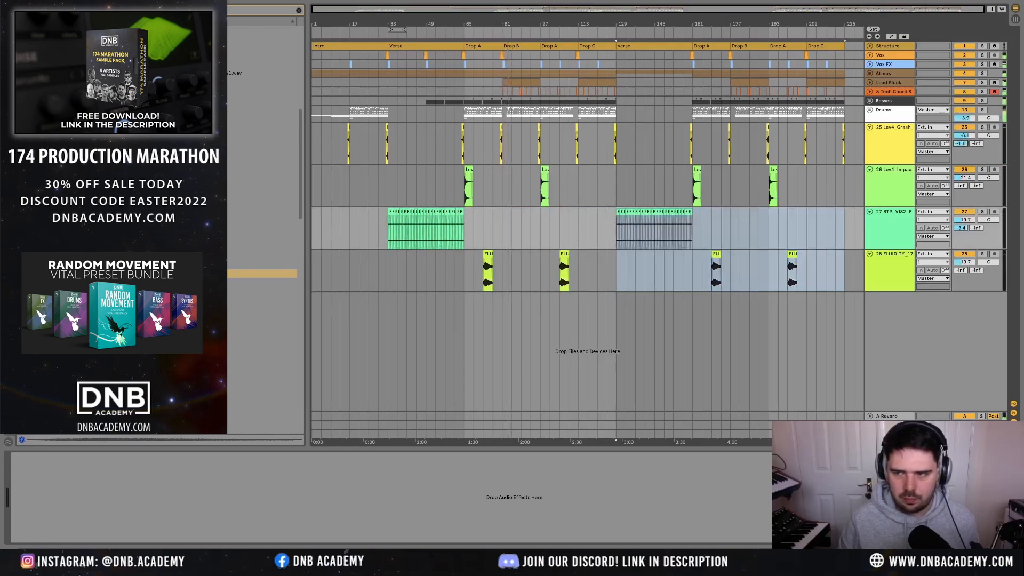
{"action": "left_click", "coordinate": [869, 83]}
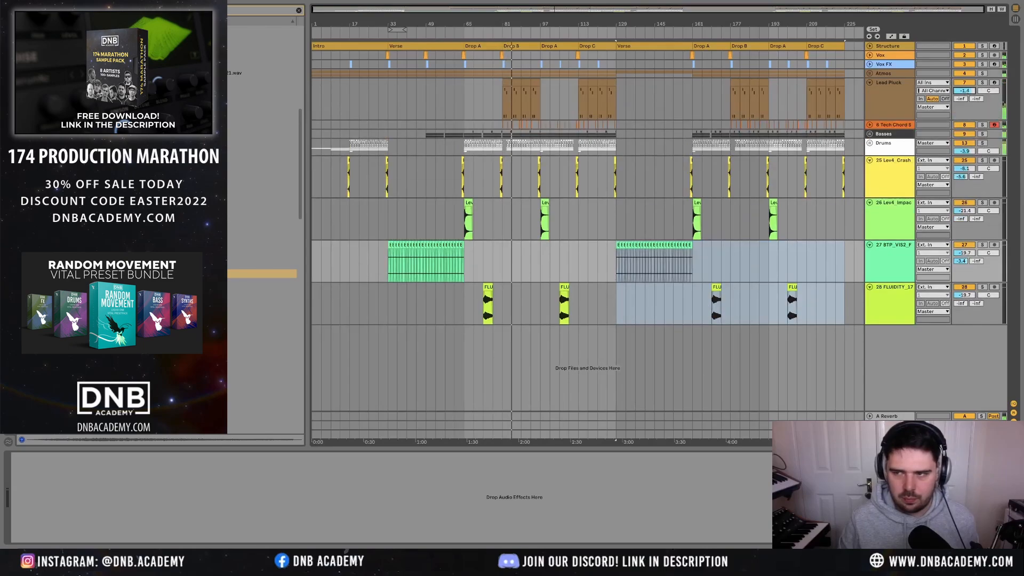
{"action": "left_click", "coordinate": [869, 84]}
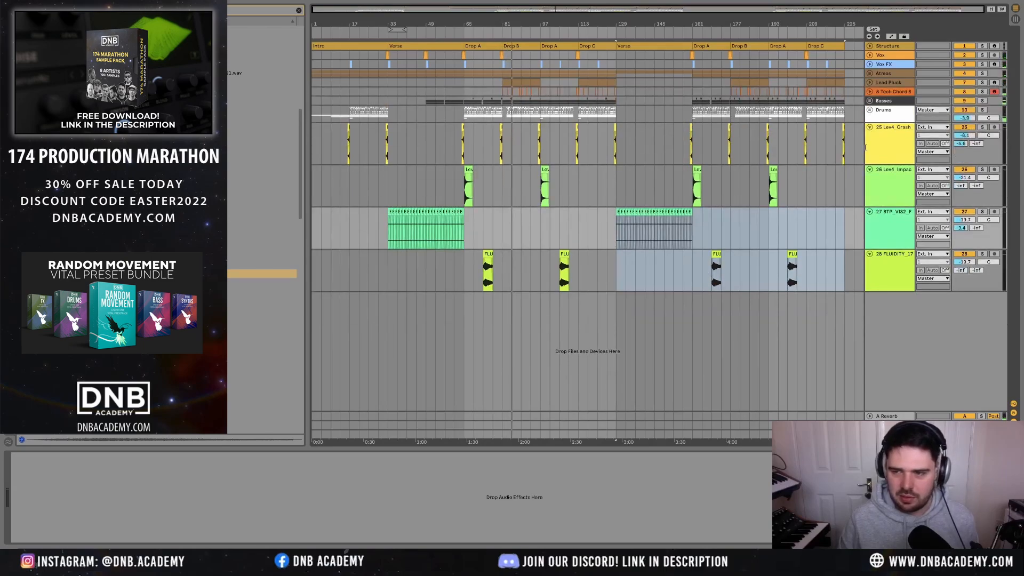
- Insert an empty audio track below the FLUIDITY track and set the playback position just before the second verse
{"action": "left_click", "coordinate": [898, 267]}
{"action": "key", "text": "ctrl+t"}
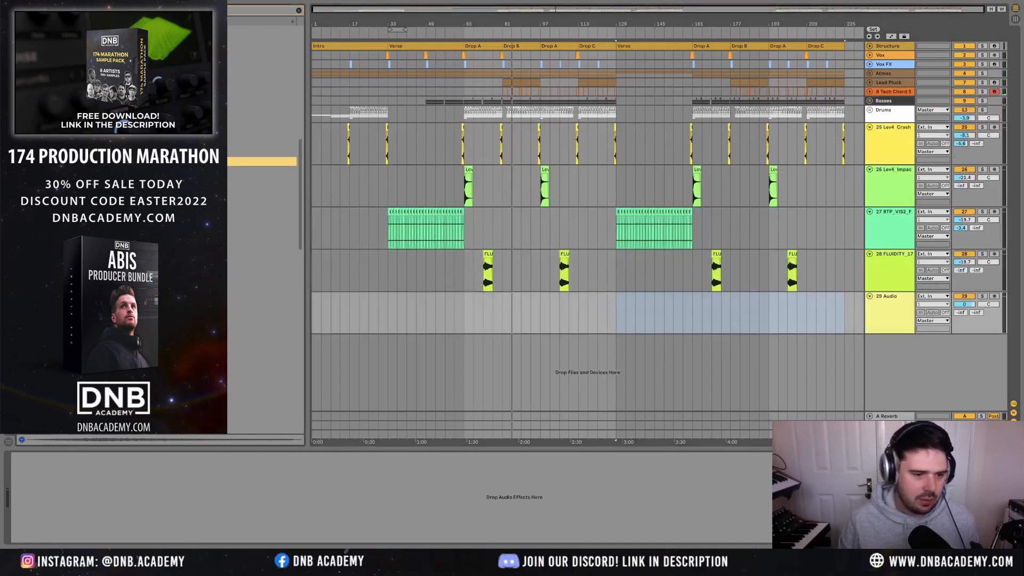
{"action": "left_click", "coordinate": [607, 313]}
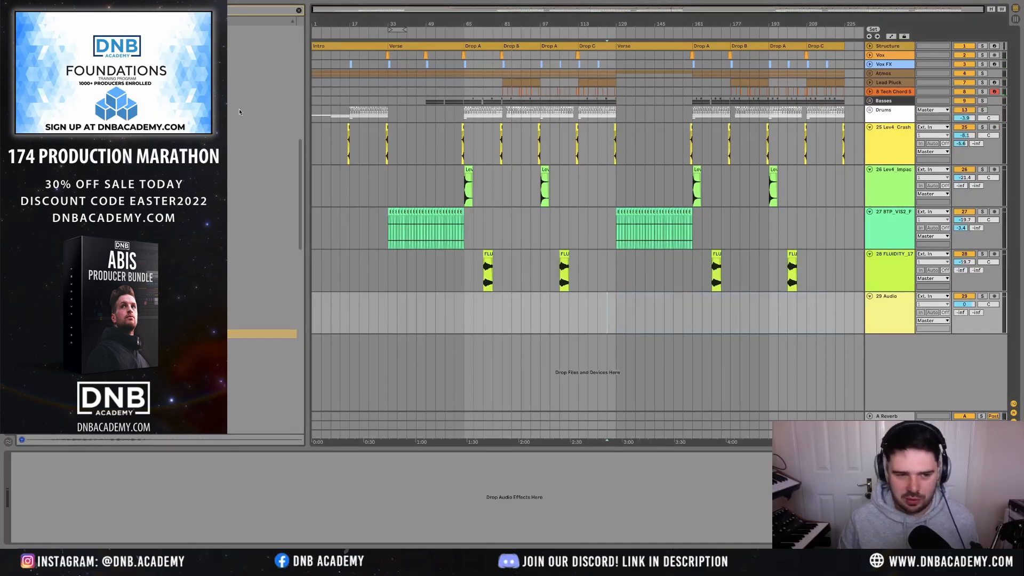
- Audition several more samples further down the library list for another effect
{"action": "scroll", "coordinate": [263, 240], "scroll_direction": "down", "scroll_amount": 4}
{"action": "left_click", "coordinate": [203, 278]}
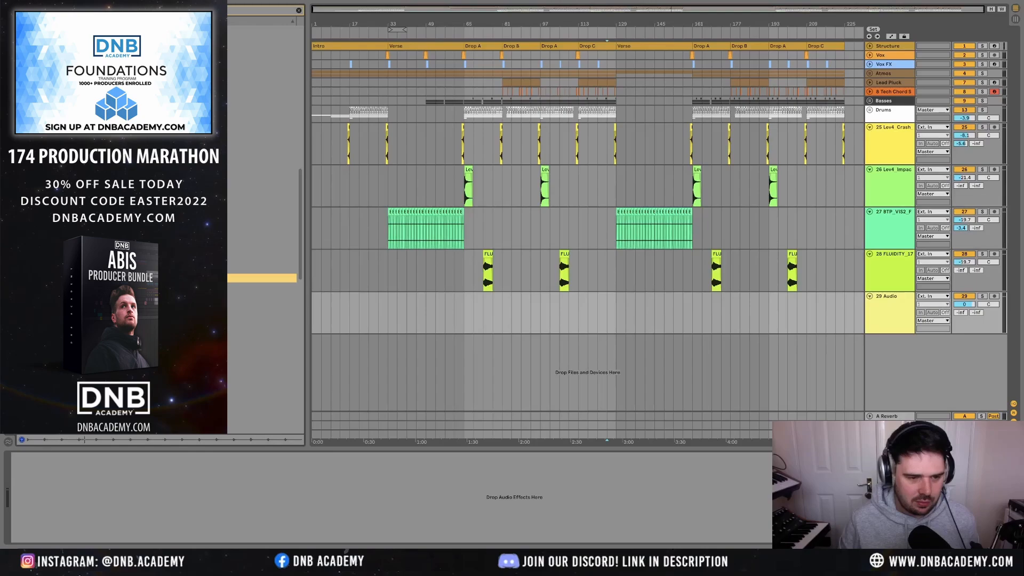
{"action": "left_click", "coordinate": [192, 306]}
{"action": "left_click", "coordinate": [192, 297]}
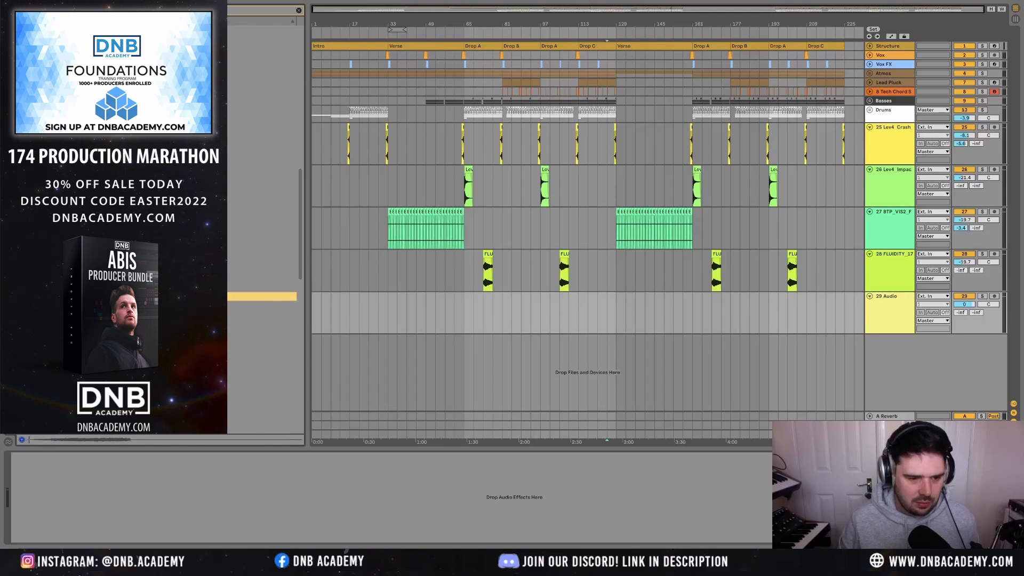
{"action": "left_click", "coordinate": [192, 351]}
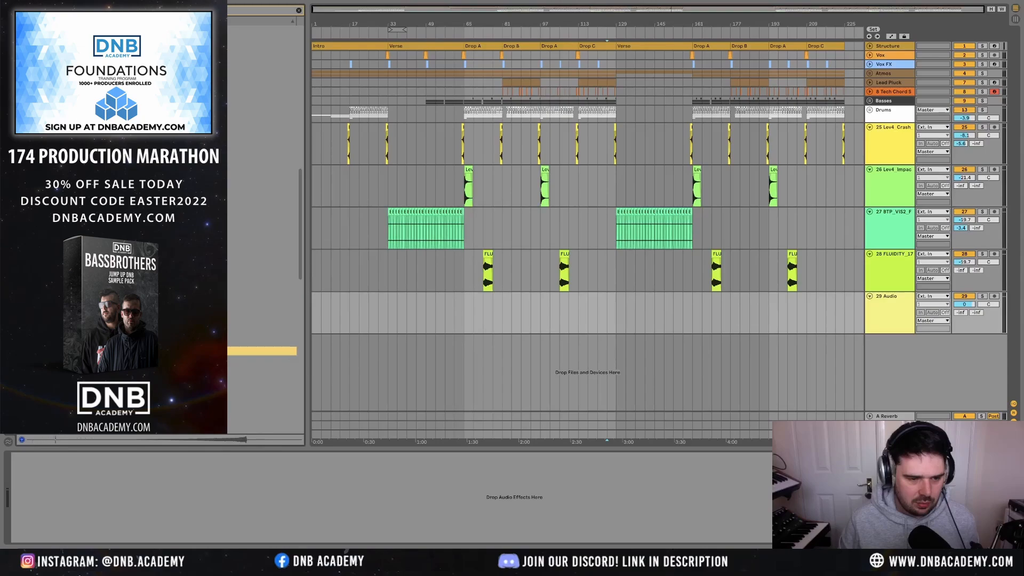
- Expand the Lead Pluck track and insert a new audio track directly below it
{"action": "left_click", "coordinate": [870, 83]}
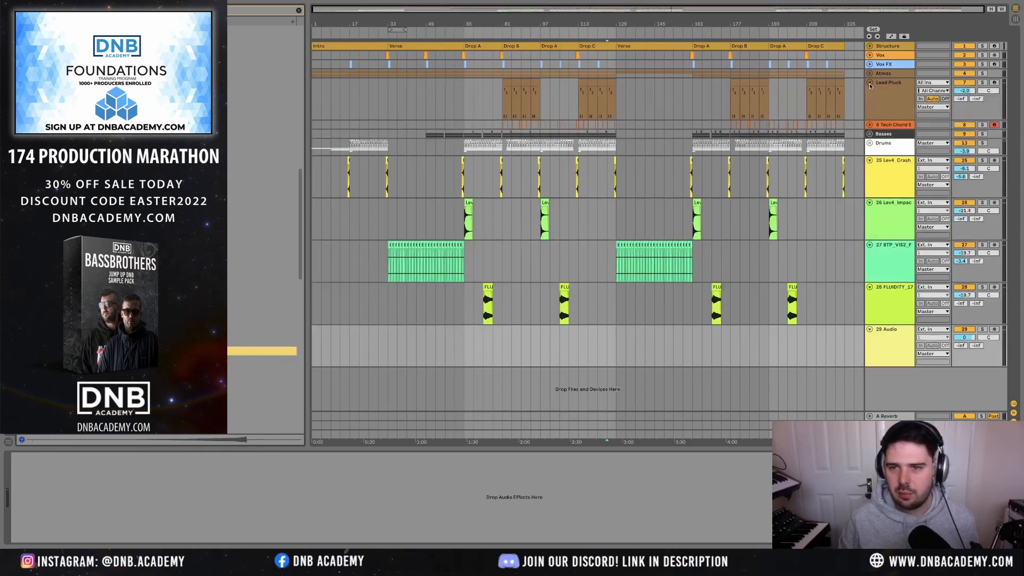
{"action": "left_click", "coordinate": [891, 91]}
{"action": "key", "text": "super+t"}
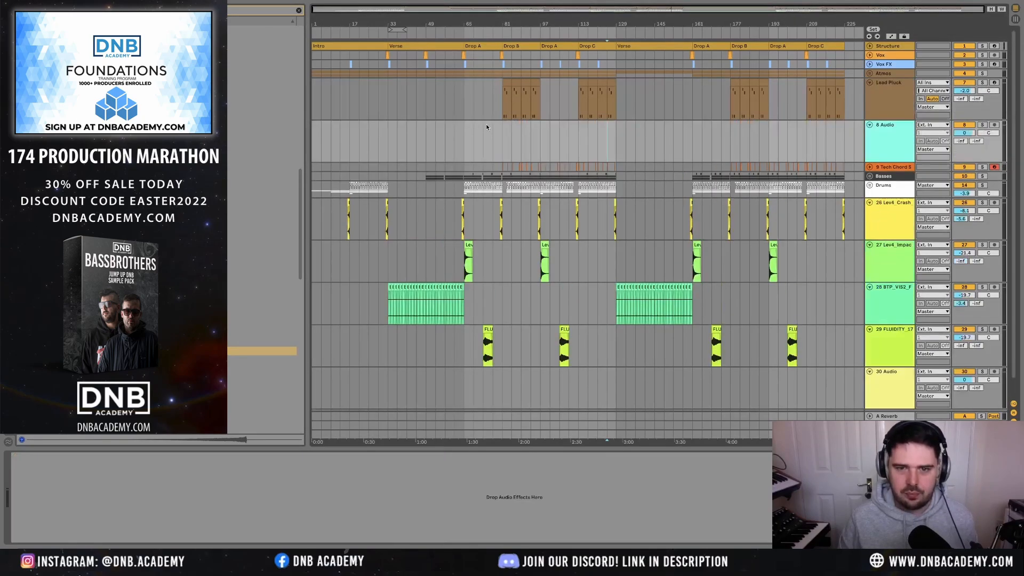
- Copy the first short note of the Lead Pluck part in Drop B to bar 69 in Drop A
{"action": "scroll", "coordinate": [488, 124], "scroll_direction": "up", "scroll_amount": 10}
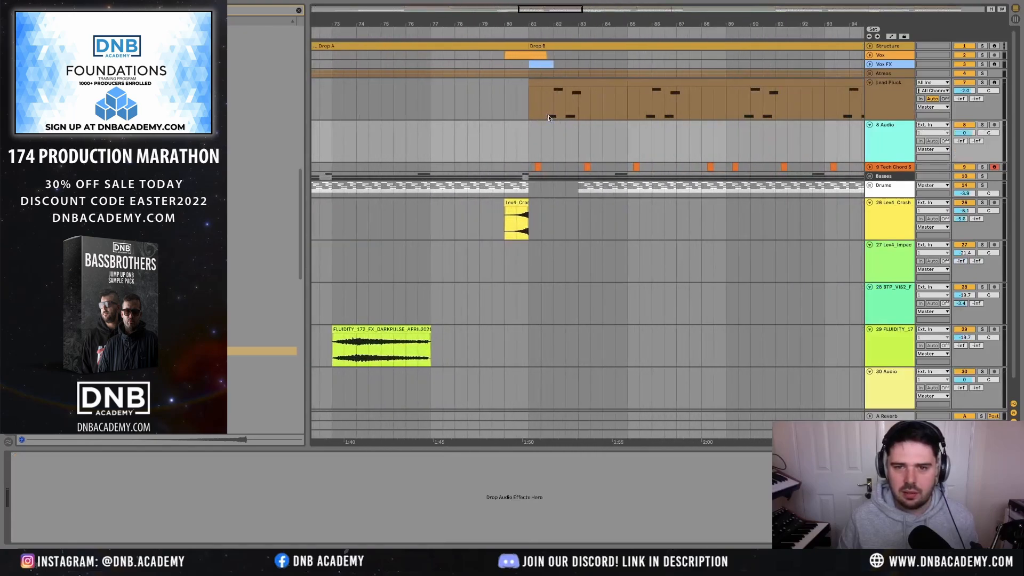
{"action": "scroll", "coordinate": [549, 118], "scroll_direction": "up", "scroll_amount": 5}
{"action": "left_click", "coordinate": [569, 114]}
{"action": "scroll", "coordinate": [521, 107], "scroll_direction": "down", "scroll_amount": 8}
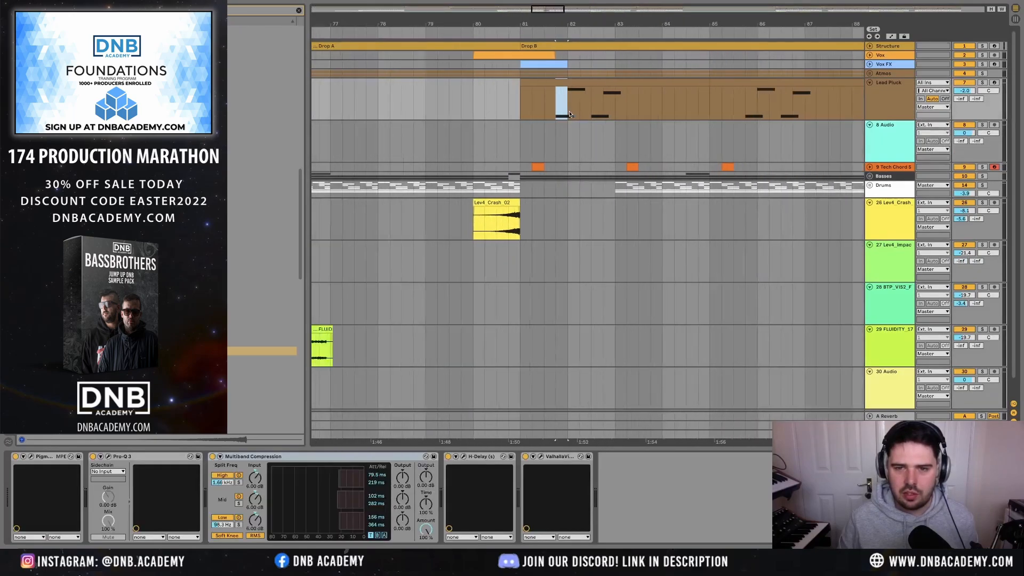
{"action": "scroll", "coordinate": [418, 109], "scroll_direction": "down", "scroll_amount": 1}
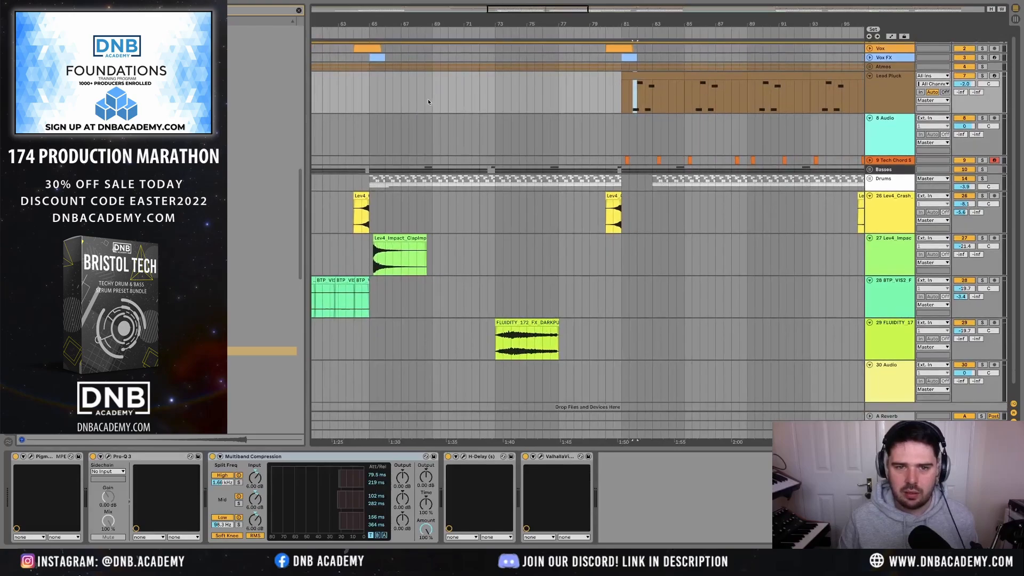
{"action": "left_click", "coordinate": [433, 98]}
- Duplicate the Lead Pluck track
{"action": "right_click", "coordinate": [873, 93]}
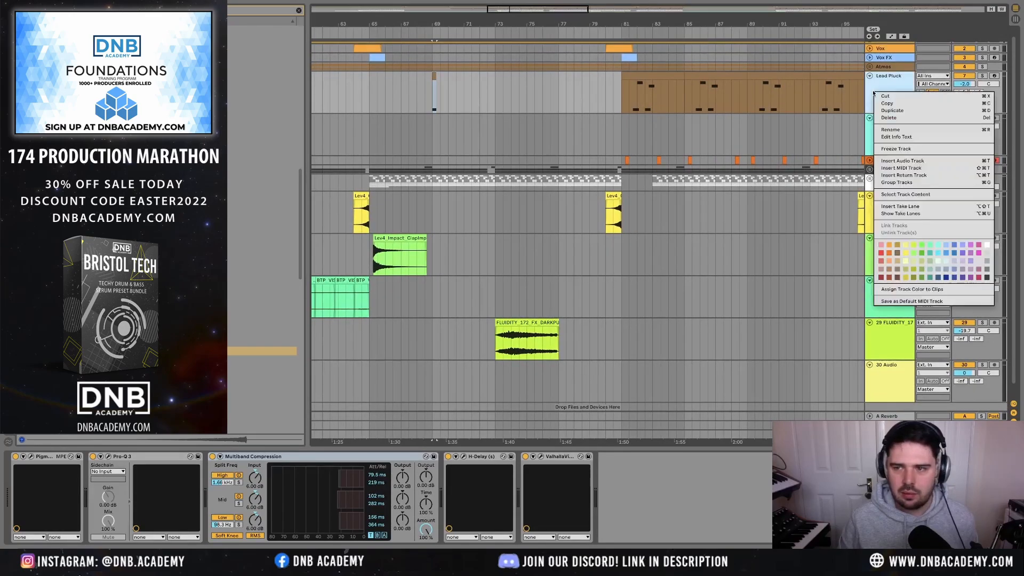
{"action": "left_click", "coordinate": [878, 82]}
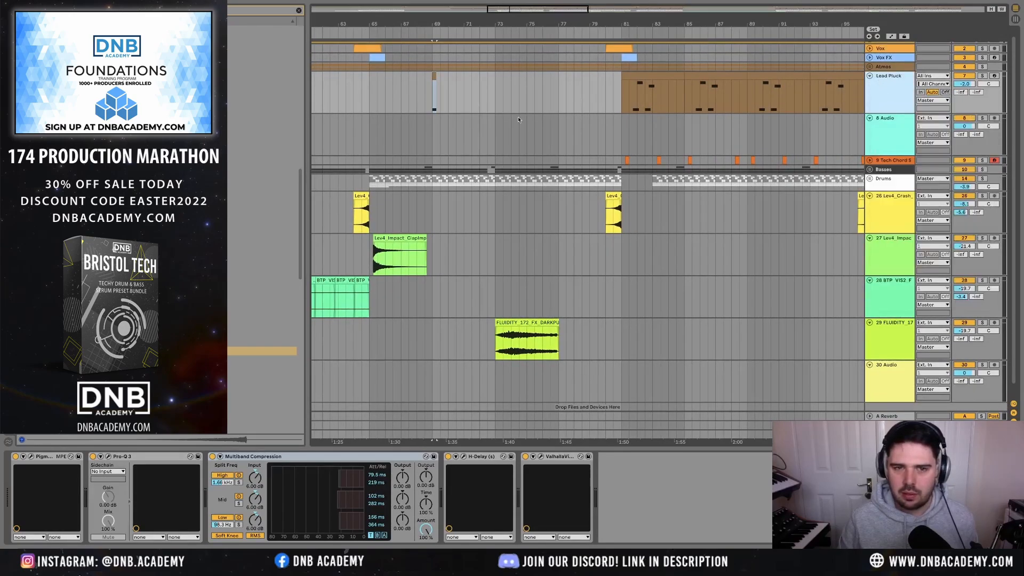
{"action": "key", "text": "ctrl+d"}
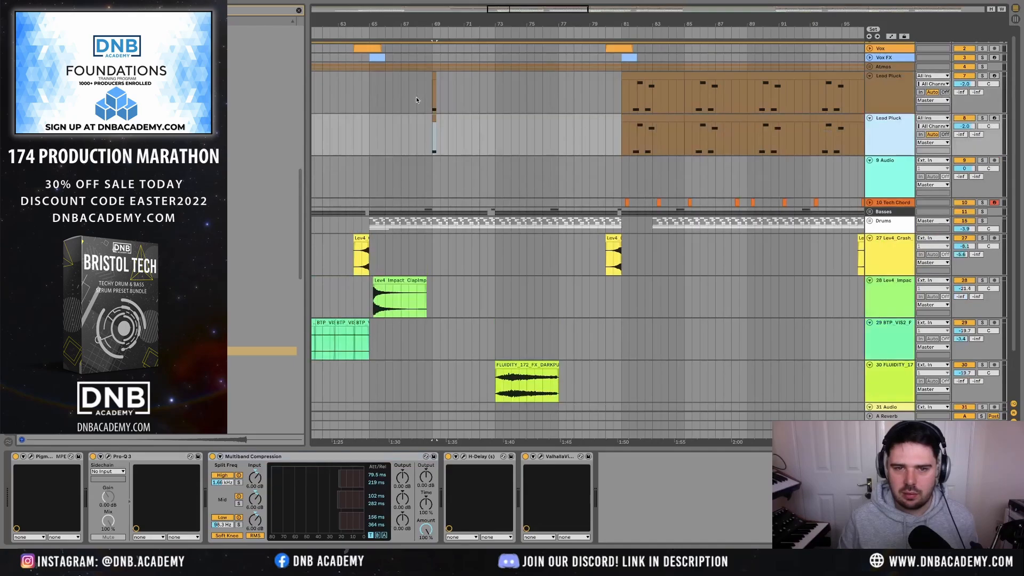
- Remove the bar 69 note from the original Lead Pluck track and the Drop B and later clips from its duplicate
{"action": "left_click_drag", "start_coordinate": [417, 97], "coordinate": [456, 96]}
{"action": "left_click", "coordinate": [638, 116]}
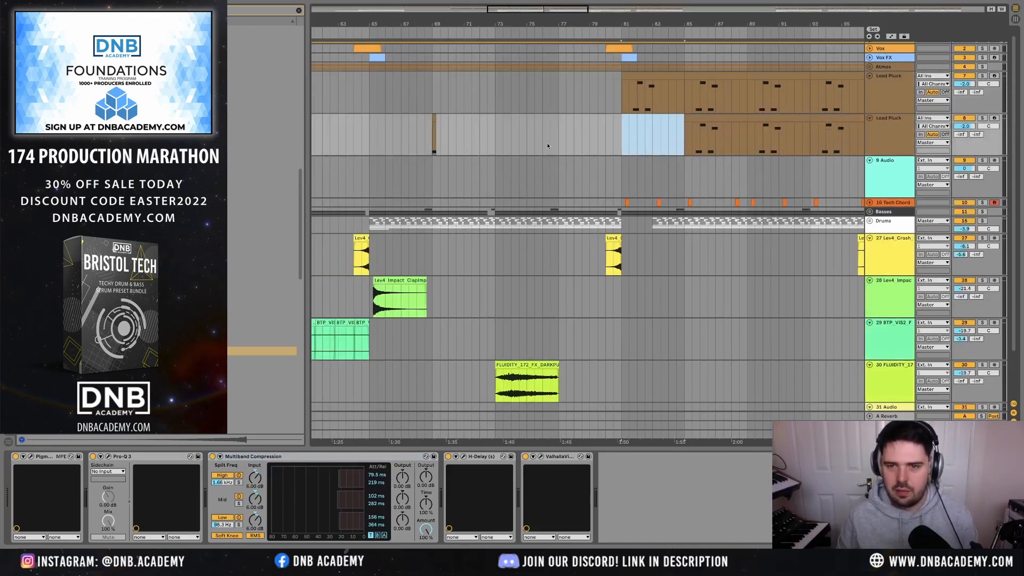
{"action": "key", "text": "Delete"}
{"action": "left_click", "coordinate": [521, 149]}
{"action": "key", "text": "minus"}
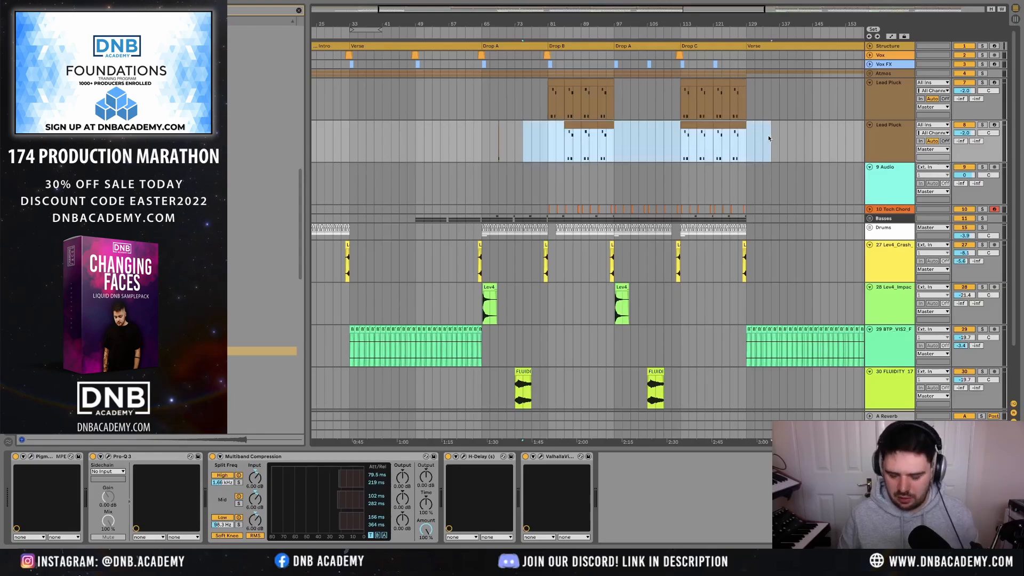
{"action": "key", "text": "Delete"}
- Solo the duplicate Lead Pluck track and play its single note from bar 69
{"action": "scroll", "coordinate": [485, 153], "scroll_direction": "up", "scroll_amount": 5}
{"action": "left_click", "coordinate": [531, 145]}
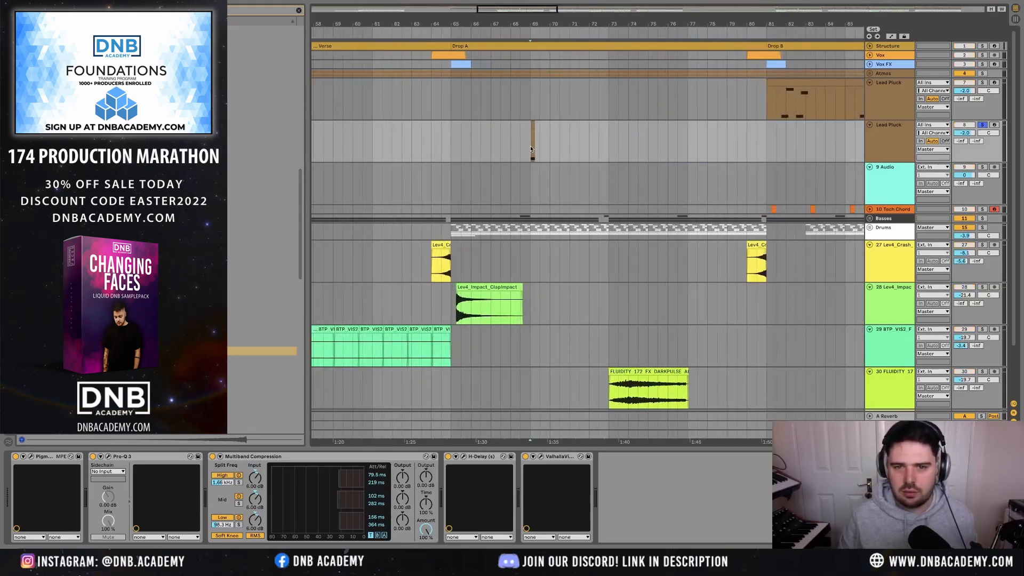
{"action": "key", "text": "space"}
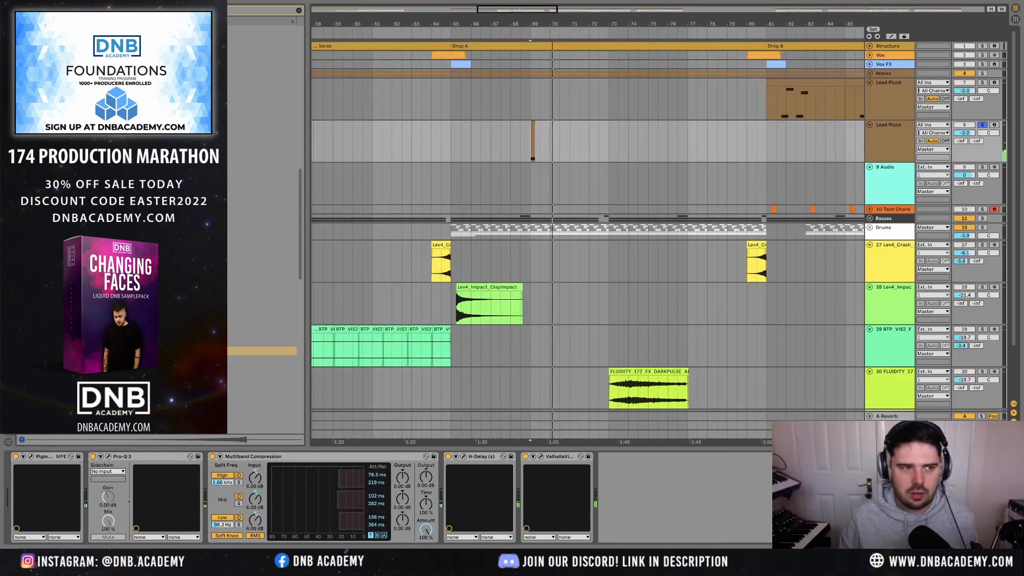
- Add the ValhallaShimmer reverb to the end of the duplicate Lead Pluck track's device chain
{"action": "left_click", "coordinate": [298, 11]}
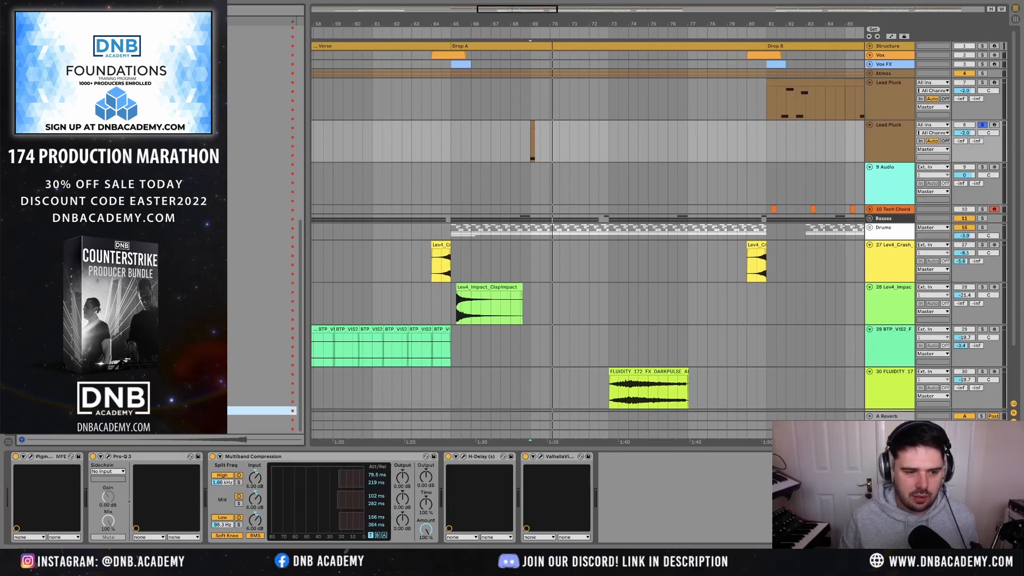
{"action": "left_click_drag", "start_coordinate": [213, 375], "coordinate": [837, 148]}
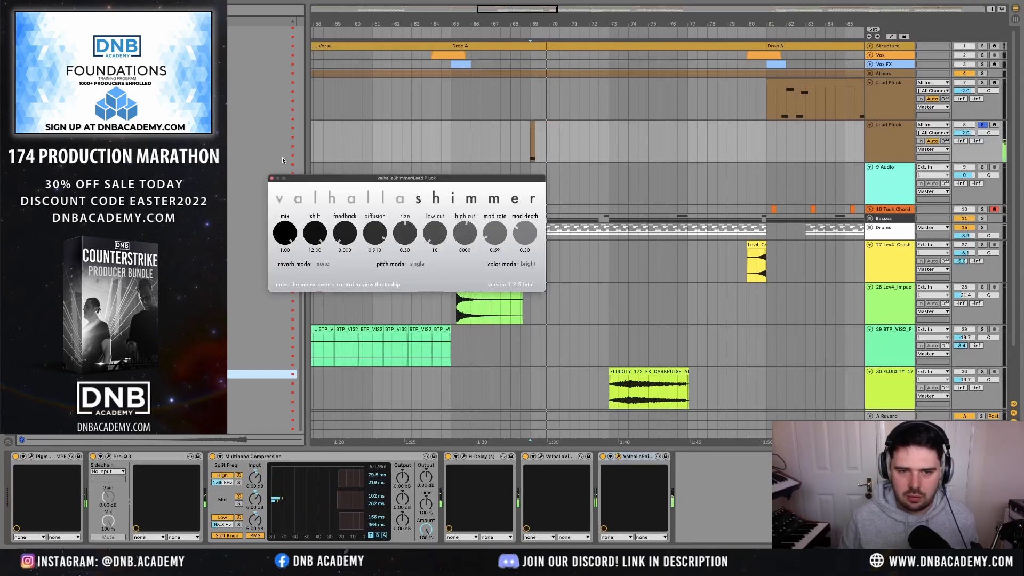
{"action": "left_click", "coordinate": [272, 179]}
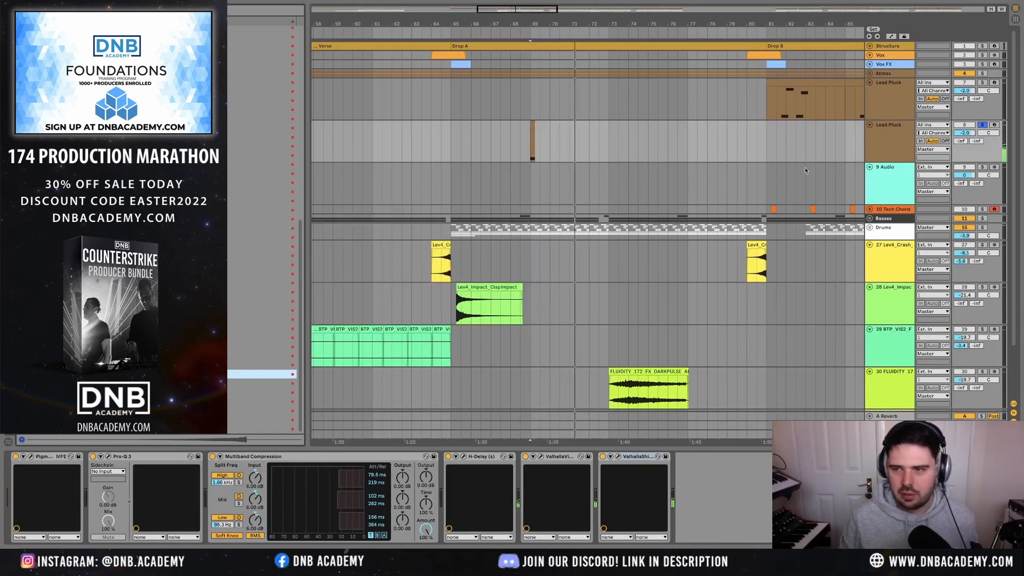
- Freeze the duplicate Lead Pluck track and copy its frozen note and tail onto the empty audio track below
{"action": "right_click", "coordinate": [900, 145]}
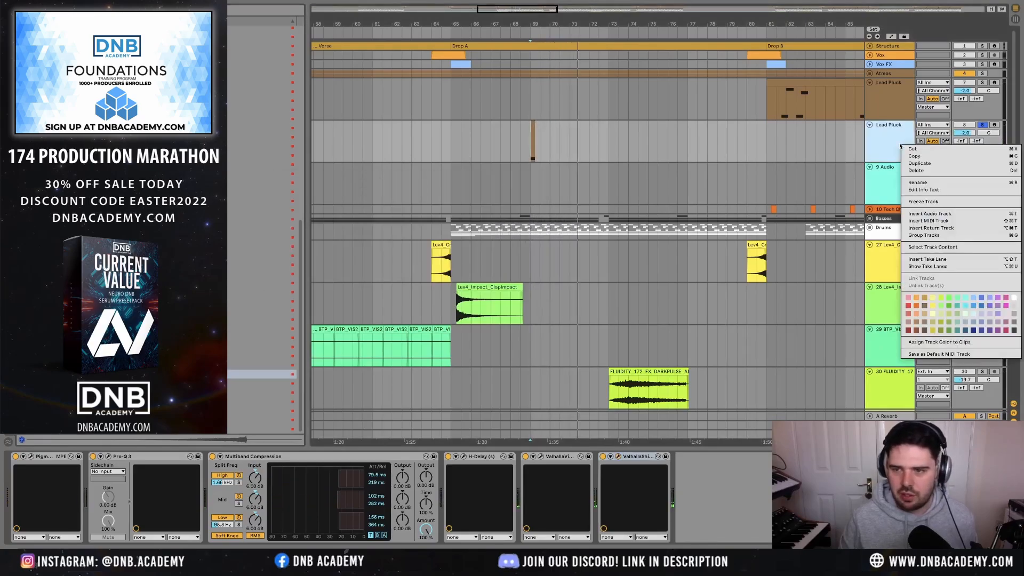
{"action": "left_click", "coordinate": [927, 203]}
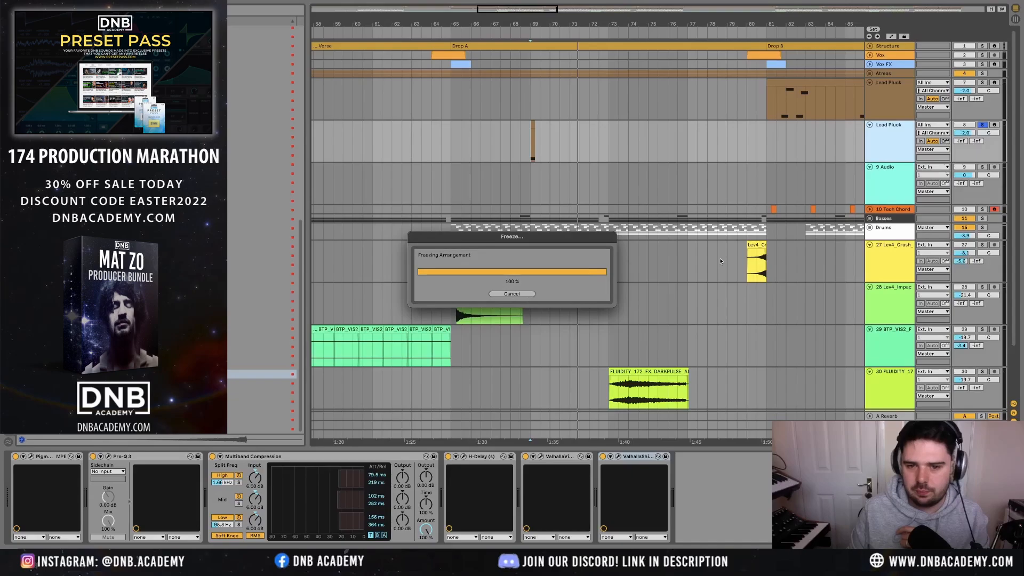
{"action": "scroll", "coordinate": [655, 168], "scroll_direction": "down", "scroll_amount": 5}
{"action": "scroll", "coordinate": [655, 168], "scroll_direction": "down", "scroll_amount": 5}
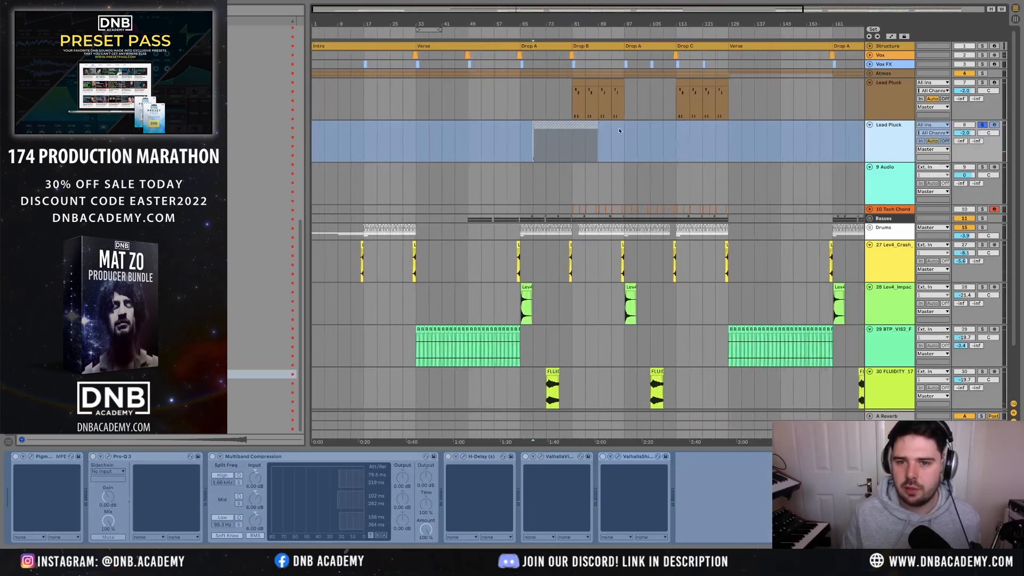
{"action": "left_click", "coordinate": [549, 141]}
{"action": "left_click_drag", "start_coordinate": [549, 141], "coordinate": [541, 180]}
{"action": "scroll", "coordinate": [541, 180], "scroll_direction": "up", "scroll_amount": 10}
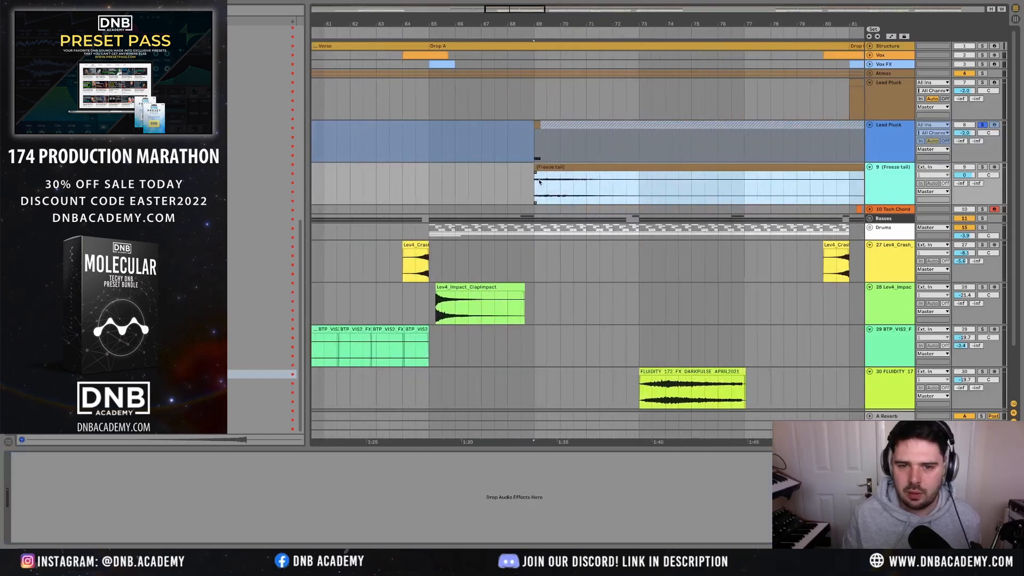
- Cut the freeze-tail audio off from bar 73 onward and delete the frozen Lead Pluck track
{"action": "left_click", "coordinate": [640, 189]}
{"action": "left_click", "coordinate": [658, 169]}
{"action": "key", "text": "Delete"}
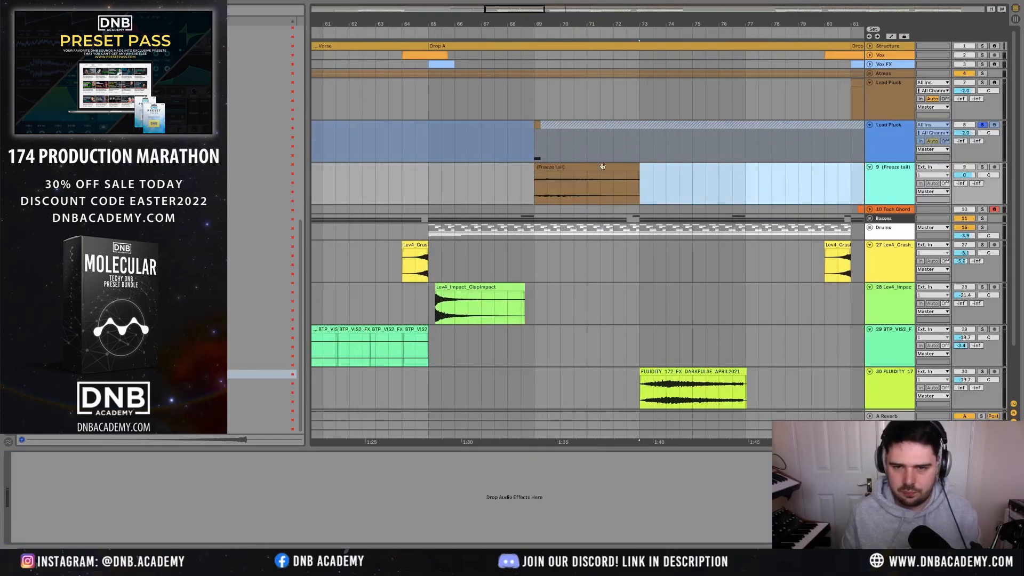
{"action": "left_click", "coordinate": [886, 147]}
{"action": "key", "text": "Delete"}
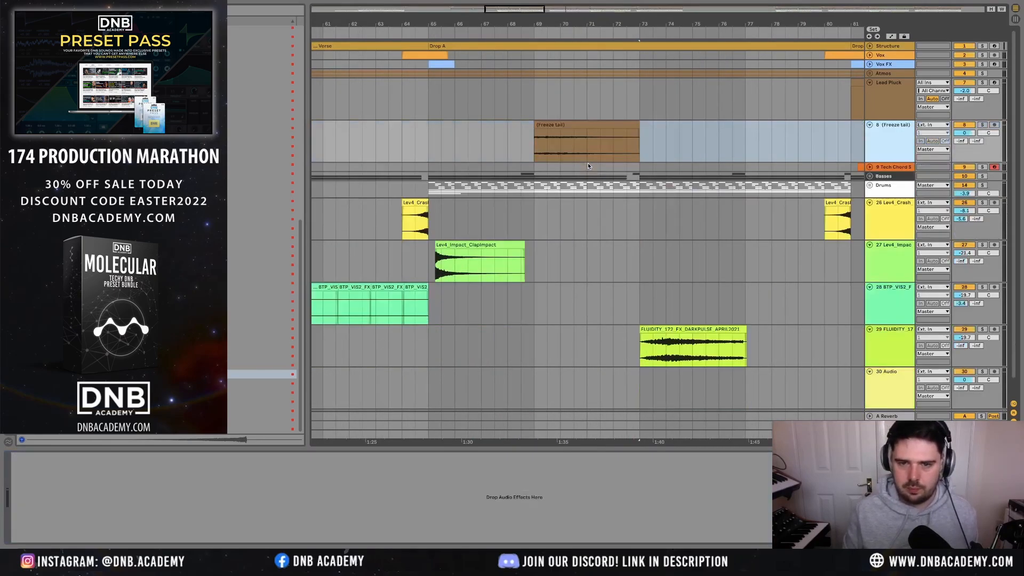
- Apply a fade-in across the full length of the freeze-tail clip and open it in the clip editor
{"action": "left_click", "coordinate": [589, 124]}
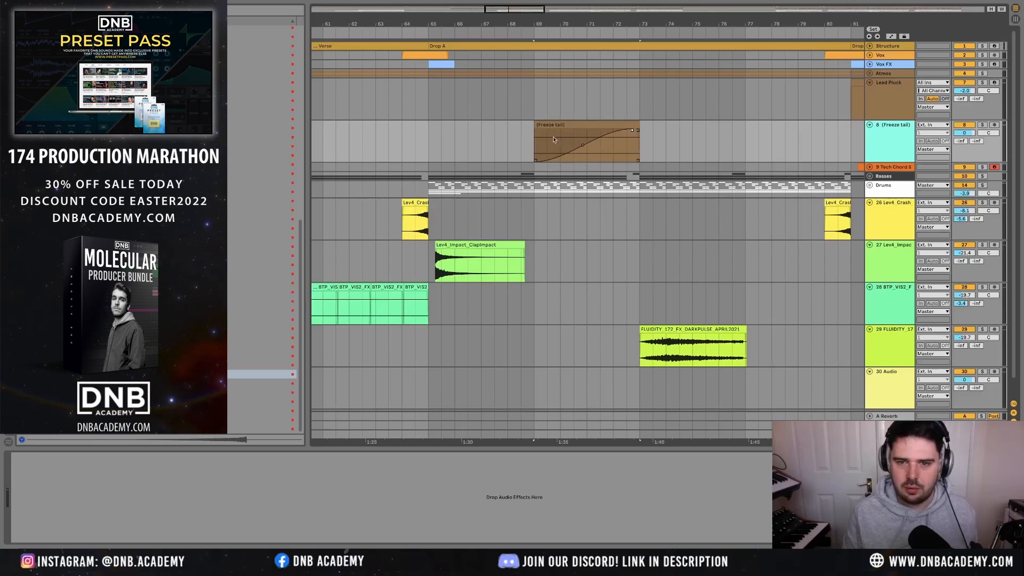
{"action": "double_click", "coordinate": [615, 125]}
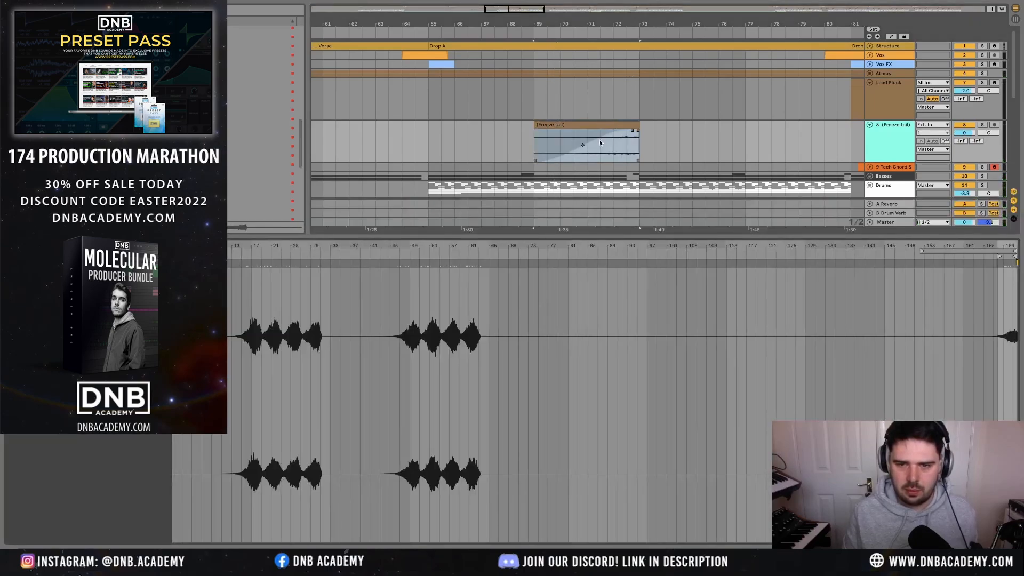
- Reshape the freeze-tail clip's fade-in curve so it rises more slowly, audition it from the clip's start, and return to the track's device view
{"action": "left_click", "coordinate": [614, 149]}
{"action": "key", "text": "space"}
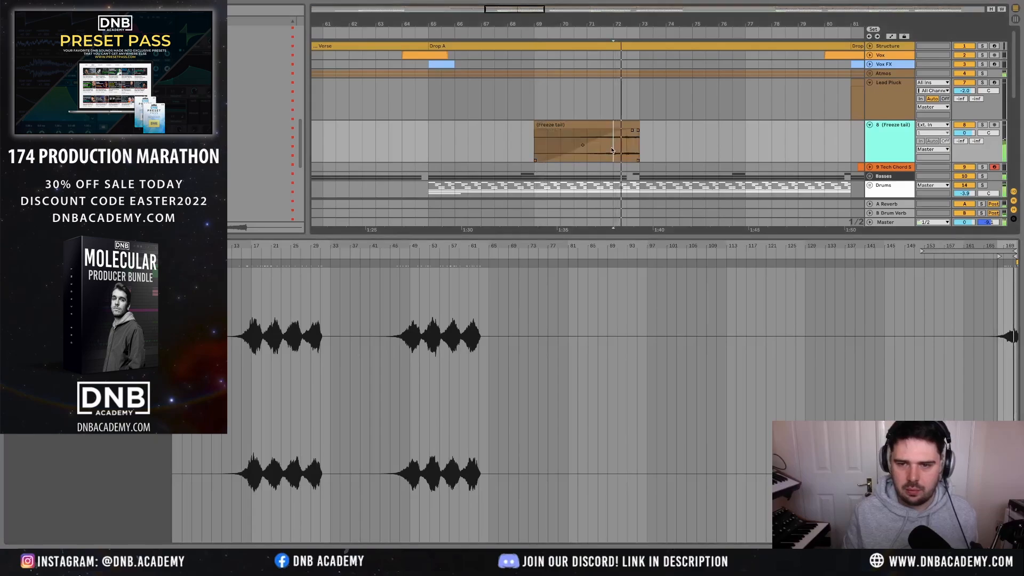
{"action": "left_click_drag", "start_coordinate": [632, 130], "coordinate": [592, 153]}
{"action": "key", "text": "space"}
{"action": "left_click", "coordinate": [538, 134]}
{"action": "key", "text": "space"}
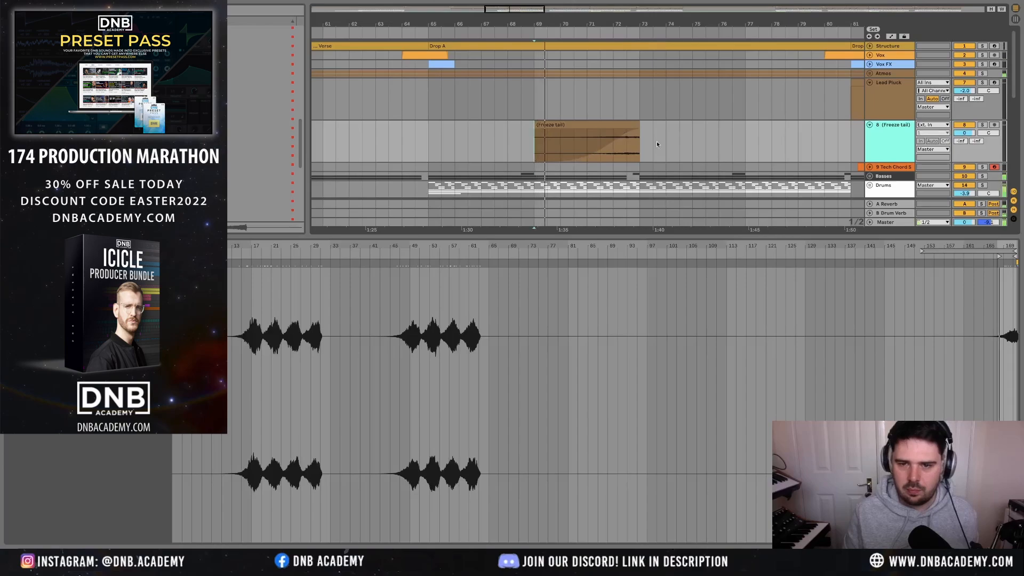
{"action": "key", "text": "shift+Tab"}
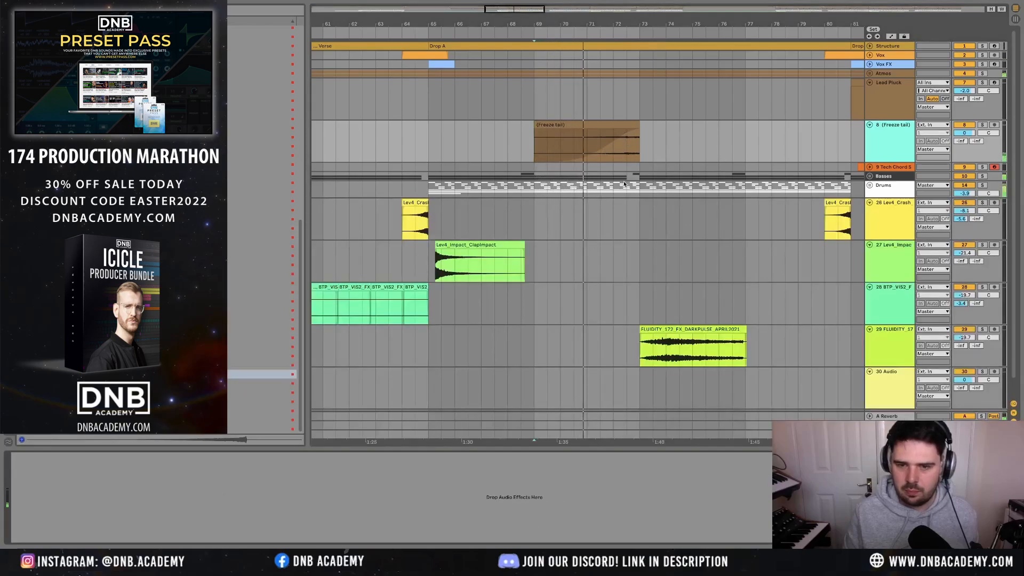
- Move the freeze-tail clip later on its track so that it ends exactly where the first Drop B starts at bar 81
{"action": "scroll", "coordinate": [626, 181], "scroll_direction": "down", "scroll_amount": 5}
{"action": "scroll", "coordinate": [626, 182], "scroll_direction": "down", "scroll_amount": 3}
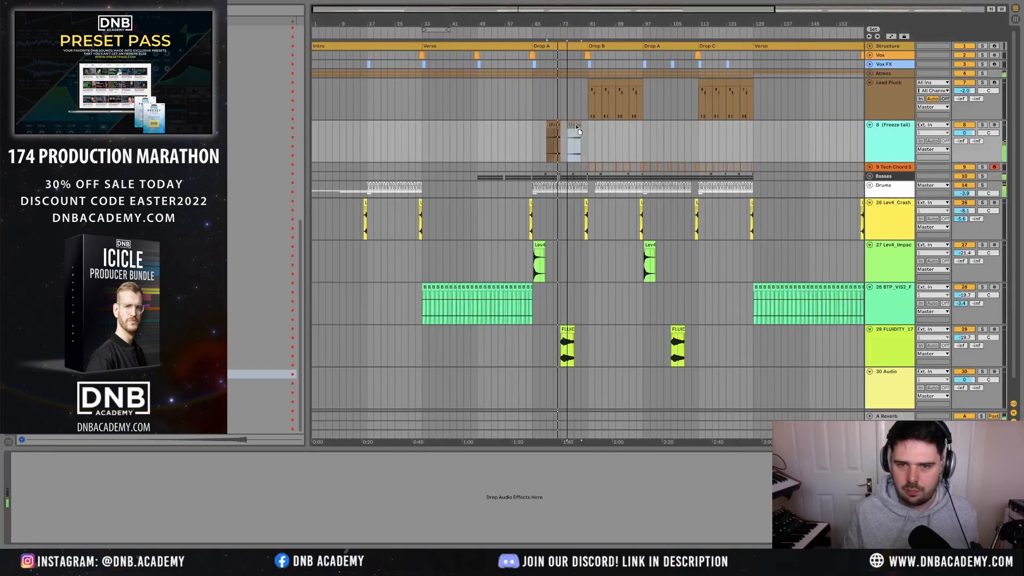
{"action": "left_click_drag", "start_coordinate": [553, 132], "coordinate": [581, 130]}
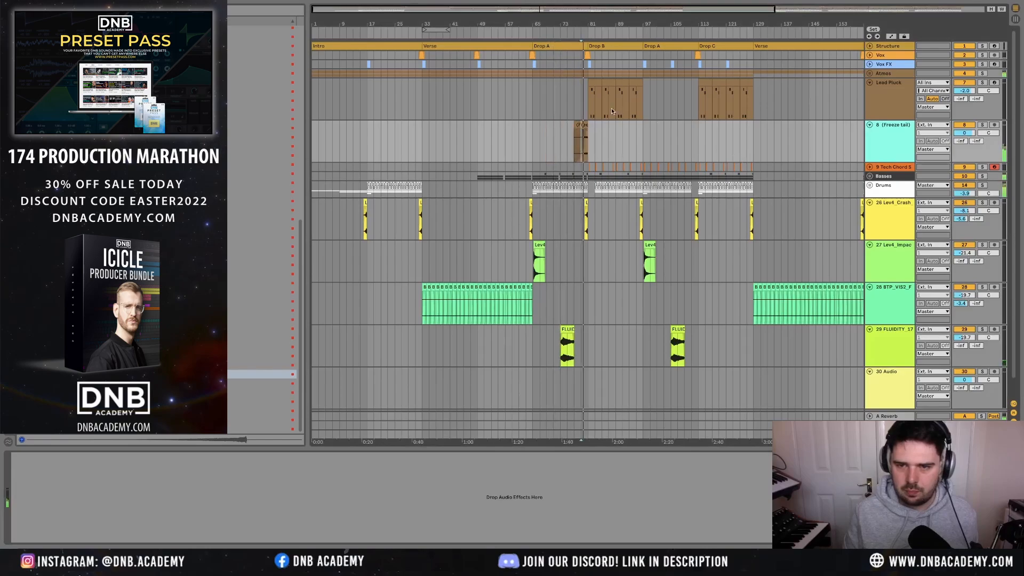
{"action": "left_click", "coordinate": [582, 123]}
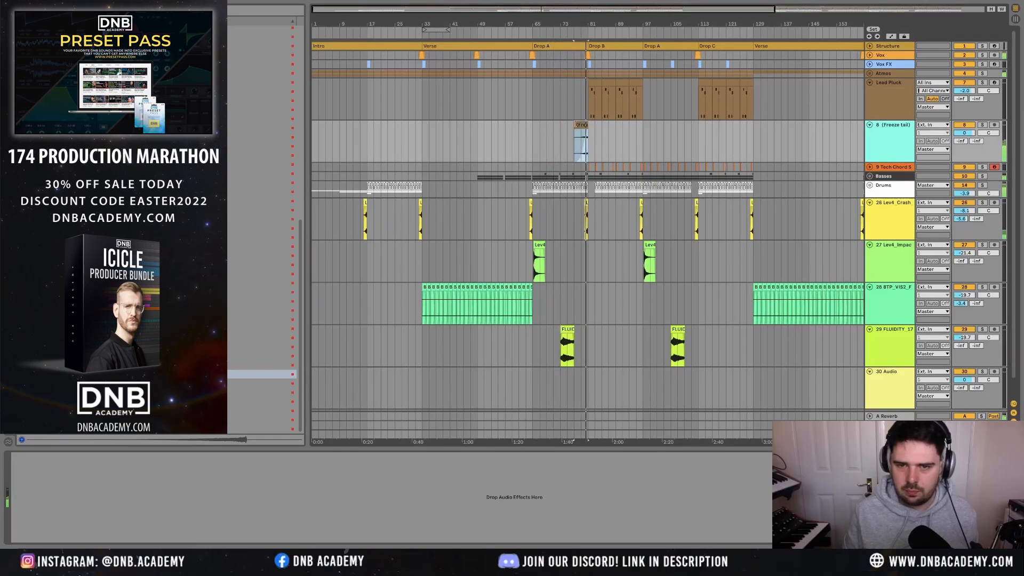
- Duplicate the freeze-tail track's range from bar 49 to bar 81 so a second tail leads into the first Drop C
{"action": "left_click", "coordinate": [479, 144], "text": "shift"}
{"action": "left_click", "coordinate": [530, 142], "text": "shift"}
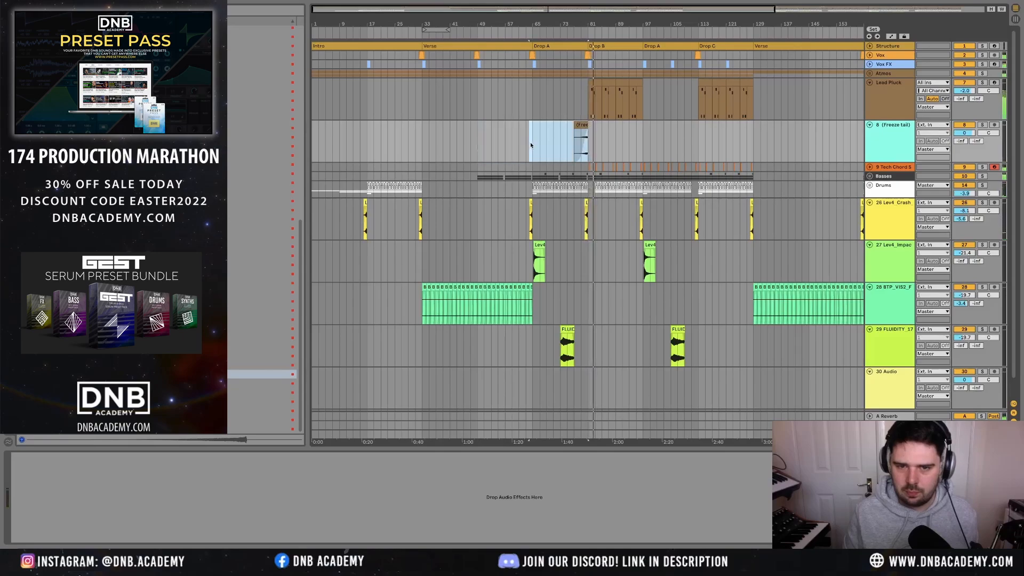
{"action": "left_click", "coordinate": [474, 143], "text": "shift"}
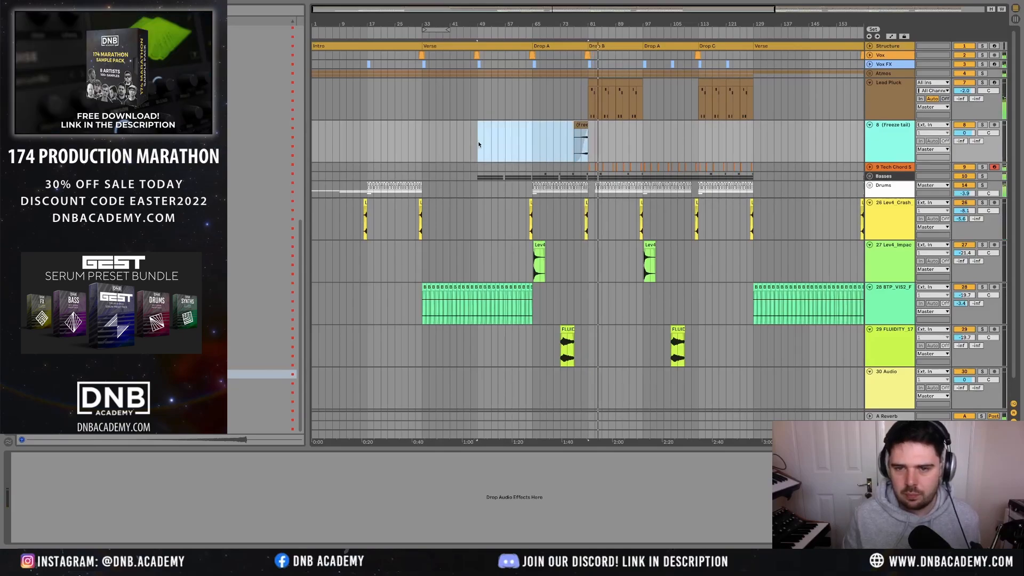
{"action": "key", "text": "ctrl+d"}
{"action": "key", "text": "minus"}
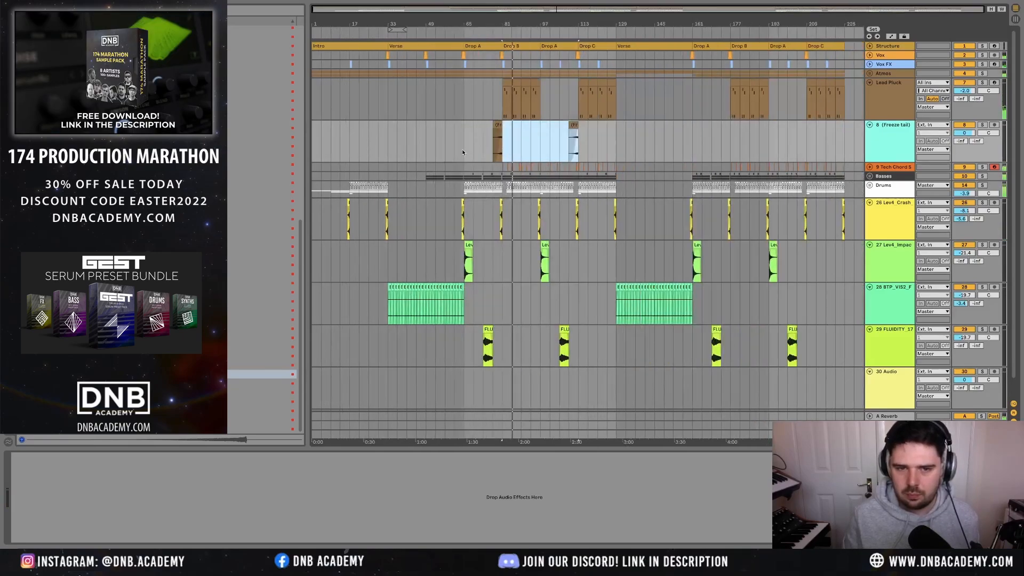
- Duplicate the freeze-tail range from bar 33 to bar 129 to place both tails in the second half of the arrangement
{"action": "left_click_drag", "start_coordinate": [463, 148], "coordinate": [615, 145]}
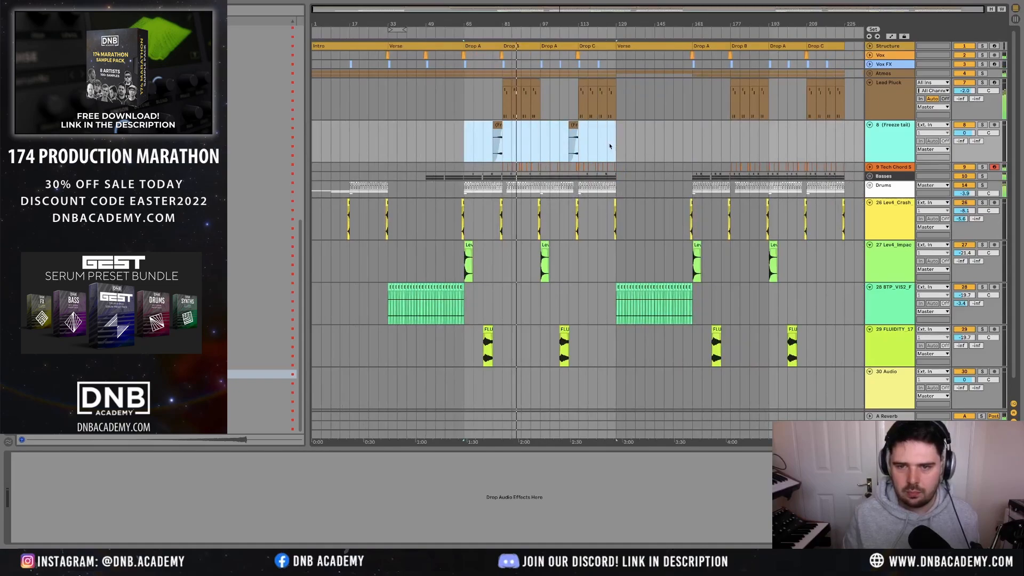
{"action": "left_click", "coordinate": [394, 146], "text": "shift"}
{"action": "key", "text": "ctrl+d"}
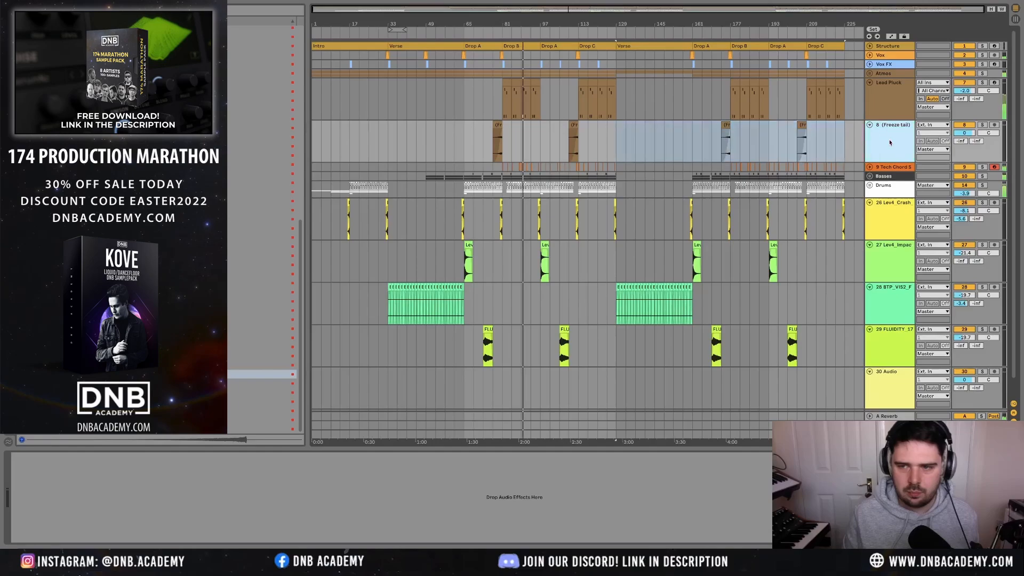
- Insert an empty audio track directly below the freeze-tail track
{"action": "key", "text": "ctrl+t"}
{"action": "left_click", "coordinate": [347, 152]}
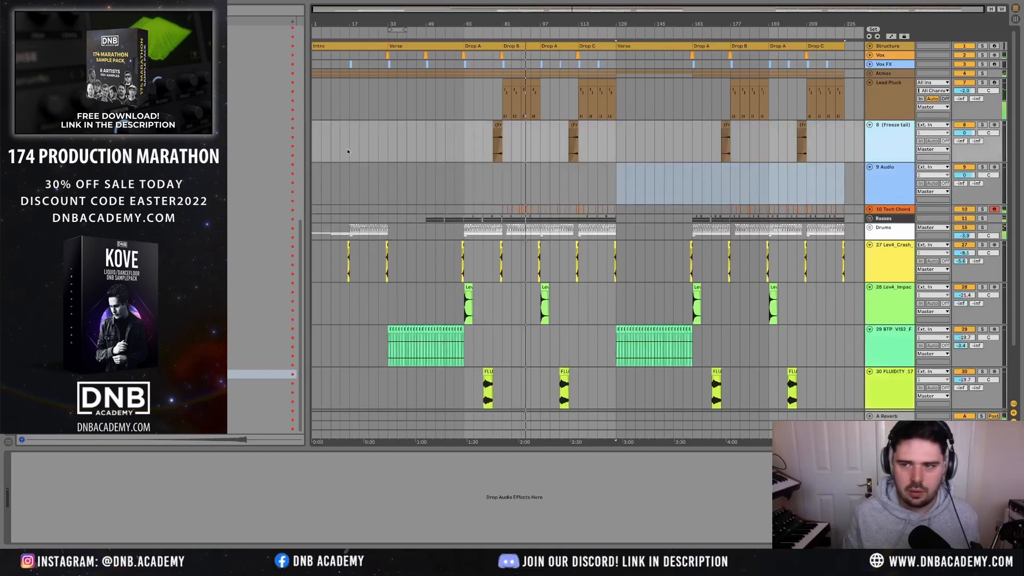
{"action": "scroll", "coordinate": [261, 229], "scroll_direction": "up", "scroll_amount": 5}
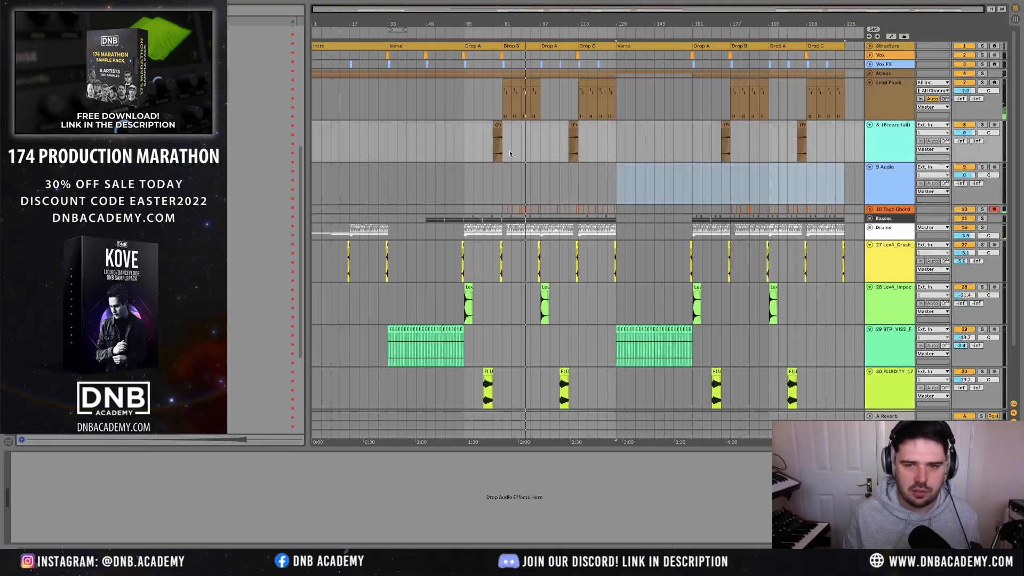
- Solo the freeze-tail track and play the end of its first clip leading into Drop B
{"action": "left_click", "coordinate": [493, 153]}
{"action": "key", "text": "space"}
{"action": "scroll", "coordinate": [493, 154], "scroll_direction": "up", "scroll_amount": 8}
{"action": "left_click", "coordinate": [529, 153]}
{"action": "key", "text": "s"}
{"action": "key", "text": "space"}
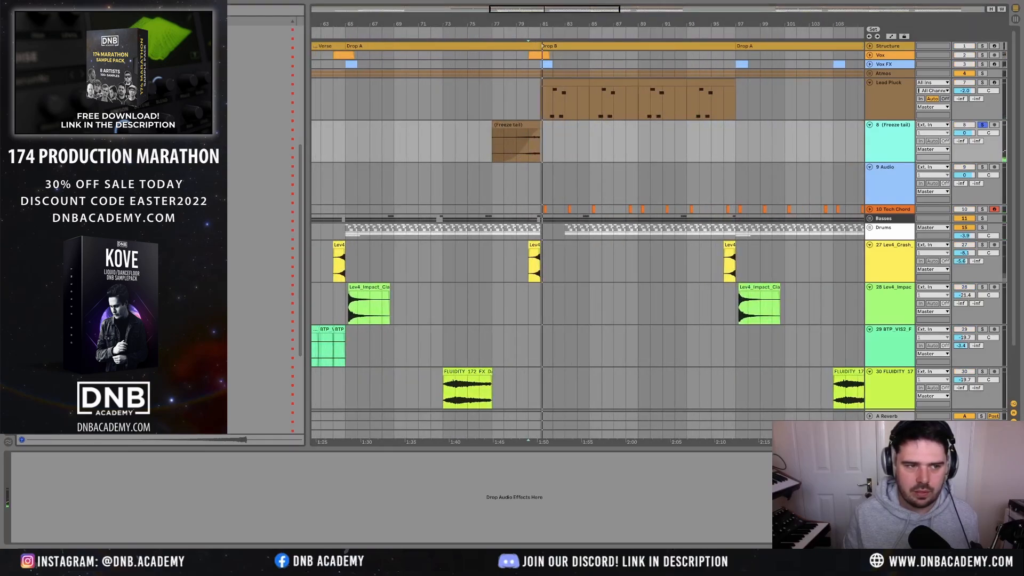
- Add a Soundtoys EffectRack with Devil-Loc to the freeze-tail track and lower the track's volume to -12.1 dB
{"action": "left_click_drag", "start_coordinate": [176, 121], "coordinate": [603, 149]}
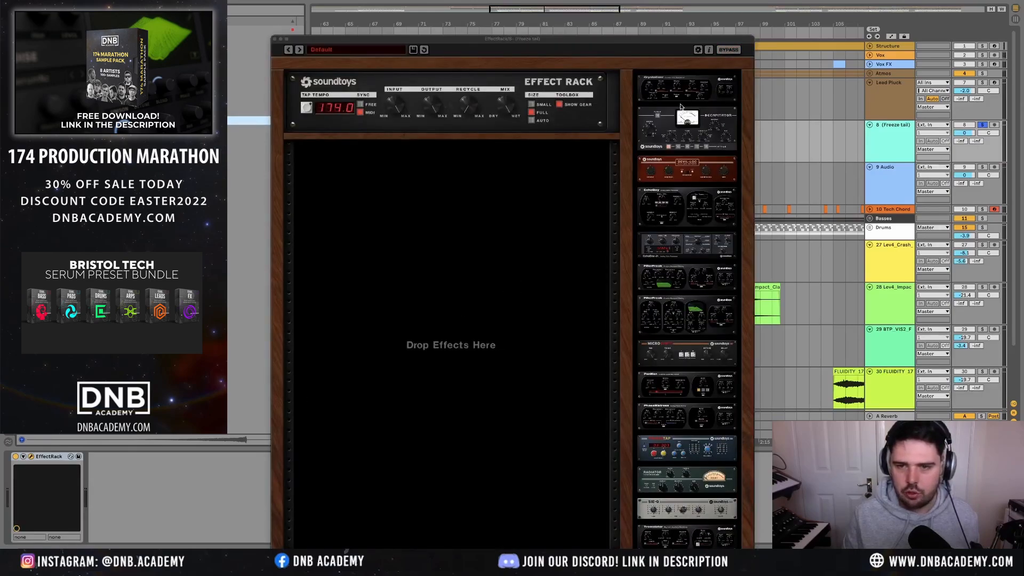
{"action": "left_click_drag", "start_coordinate": [694, 170], "coordinate": [506, 192]}
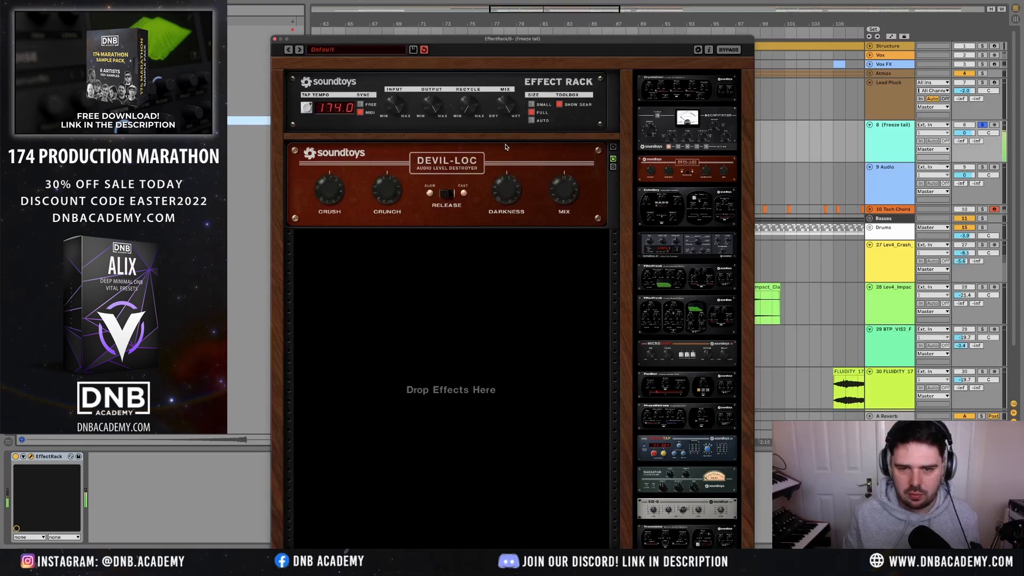
{"action": "left_click", "coordinate": [276, 39]}
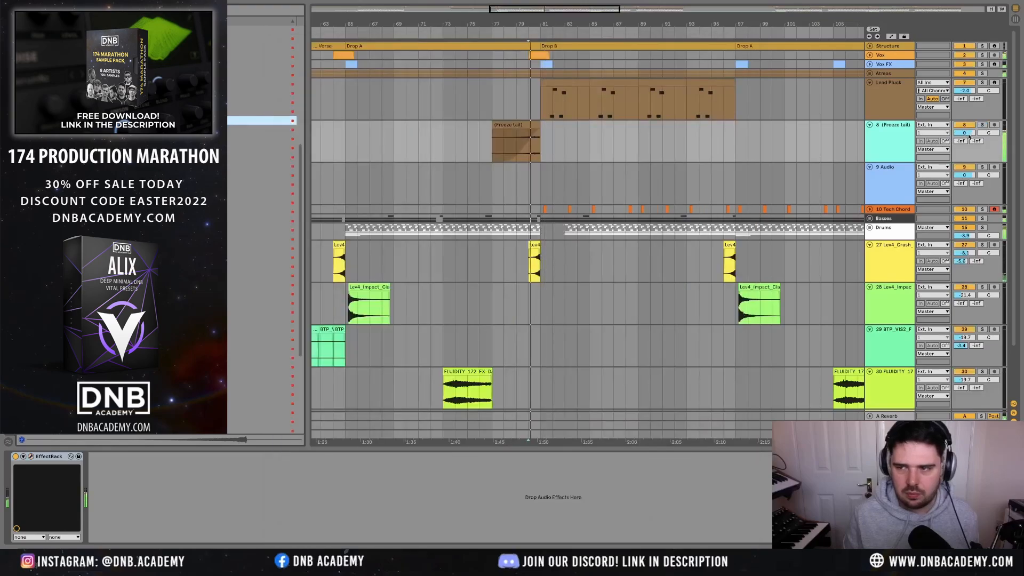
{"action": "left_click_drag", "start_coordinate": [963, 133], "coordinate": [964, 135]}
{"action": "scroll", "coordinate": [466, 142], "scroll_direction": "down", "scroll_amount": 5}
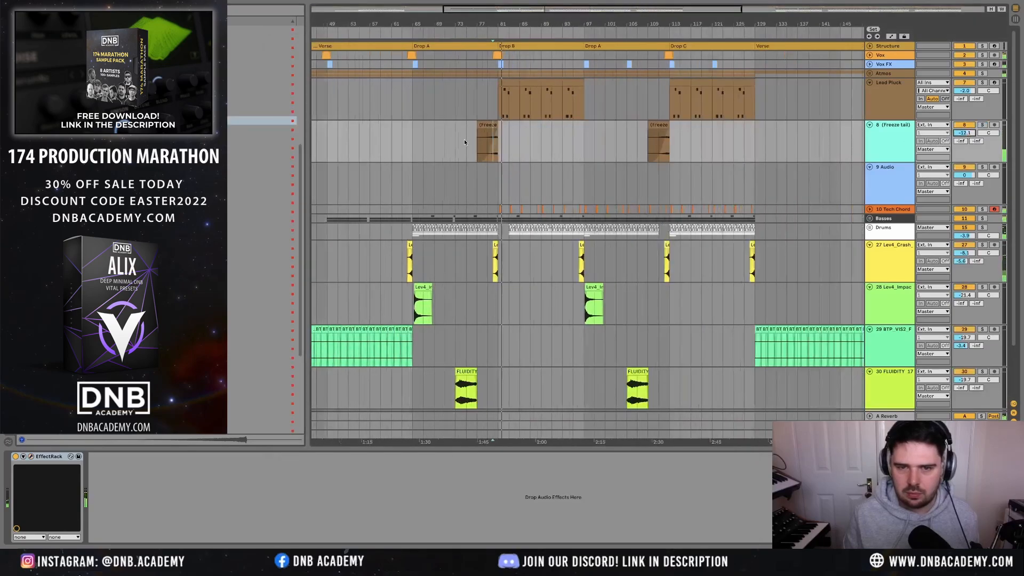
- Add FabFilter Pro-Q 3 after the EffectRack and create a narrow dynamic cut at 192.71 Hz
{"action": "key", "text": "super+f"}
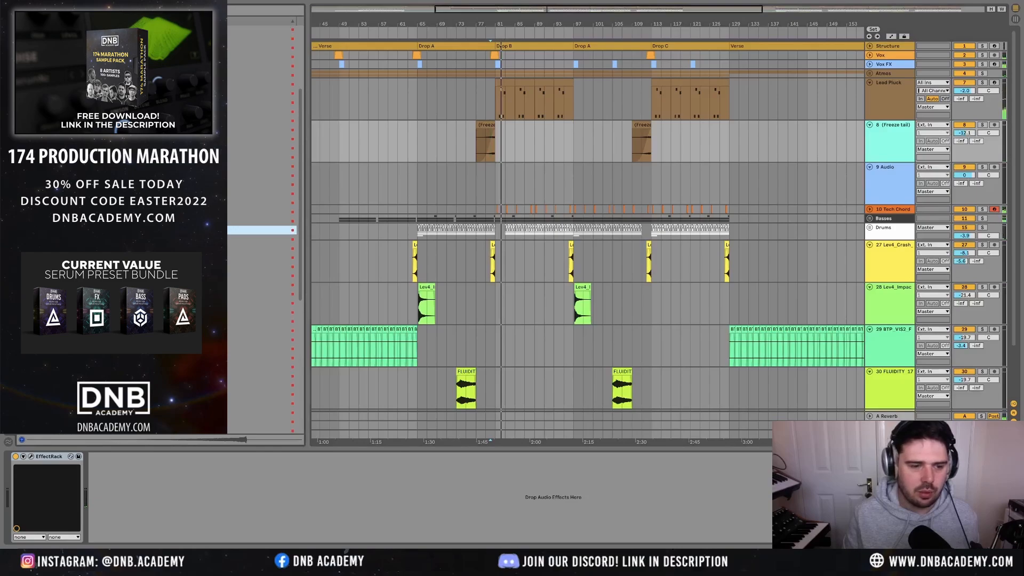
{"action": "left_click_drag", "start_coordinate": [176, 403], "coordinate": [217, 471]}
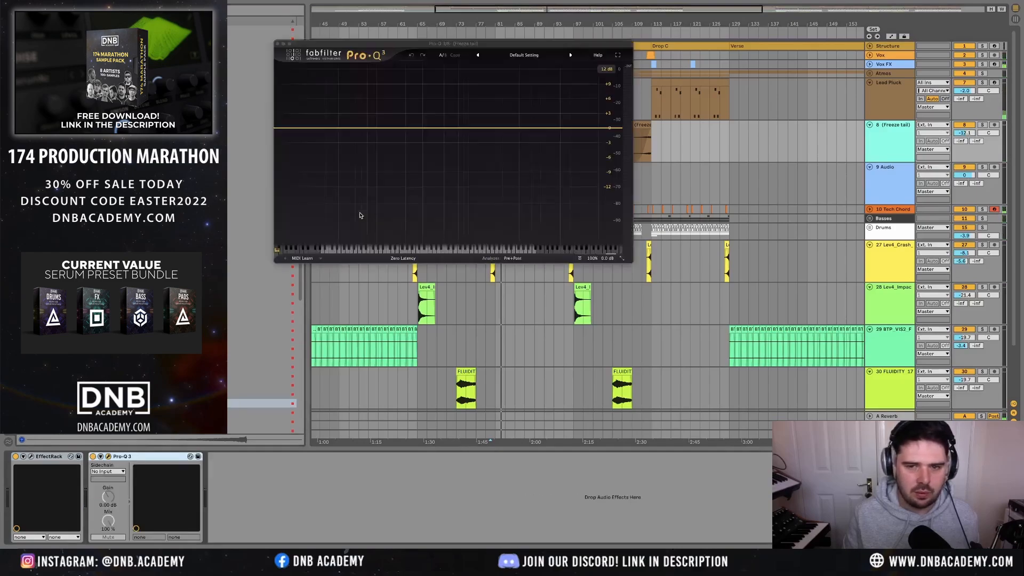
{"action": "key", "text": "space"}
{"action": "key", "text": "space"}
{"action": "left_click", "coordinate": [405, 128]}
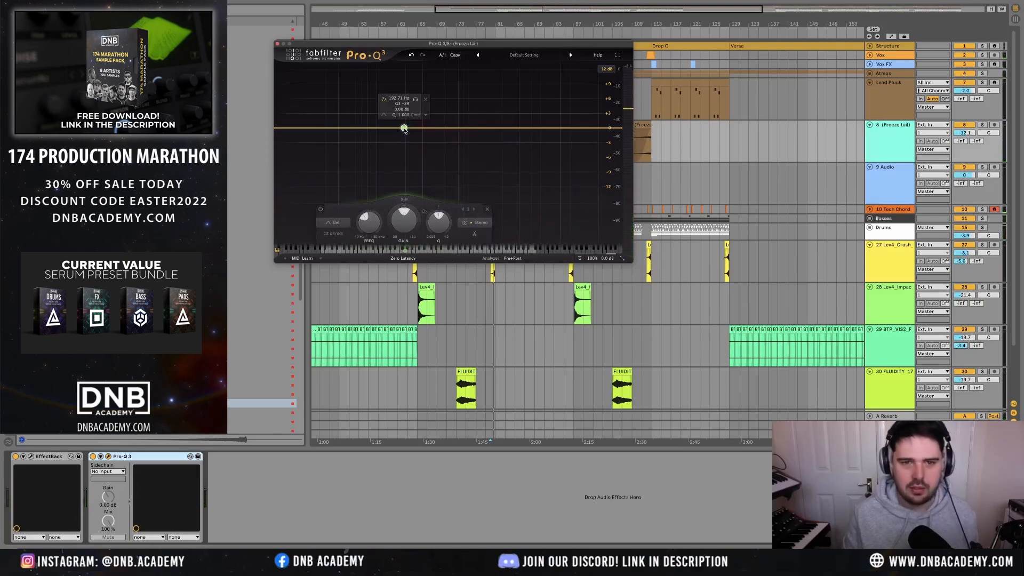
{"action": "scroll", "coordinate": [404, 131], "scroll_direction": "down", "scroll_amount": 6}
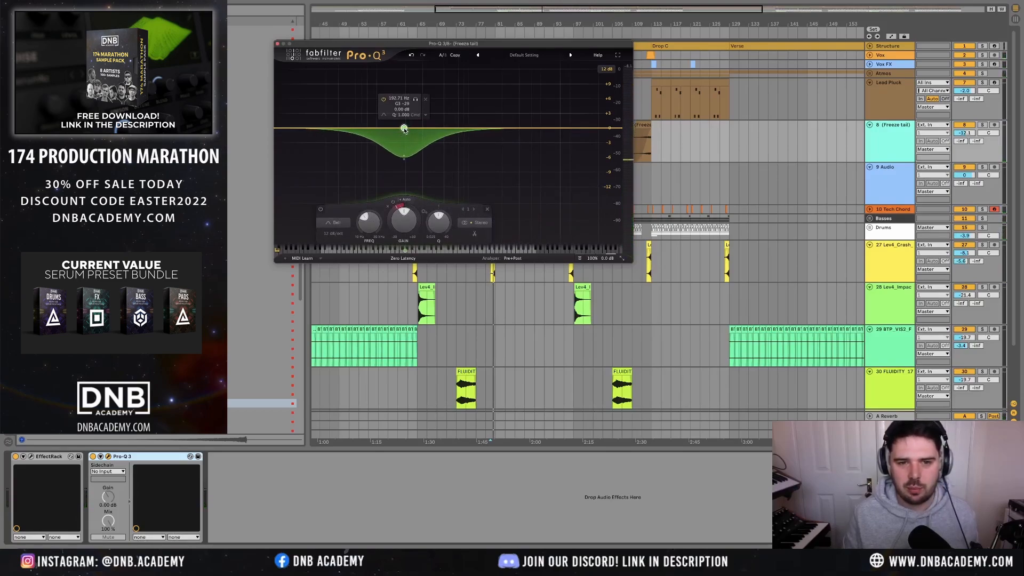
{"action": "scroll", "coordinate": [405, 131], "scroll_direction": "up", "scroll_amount": 8}
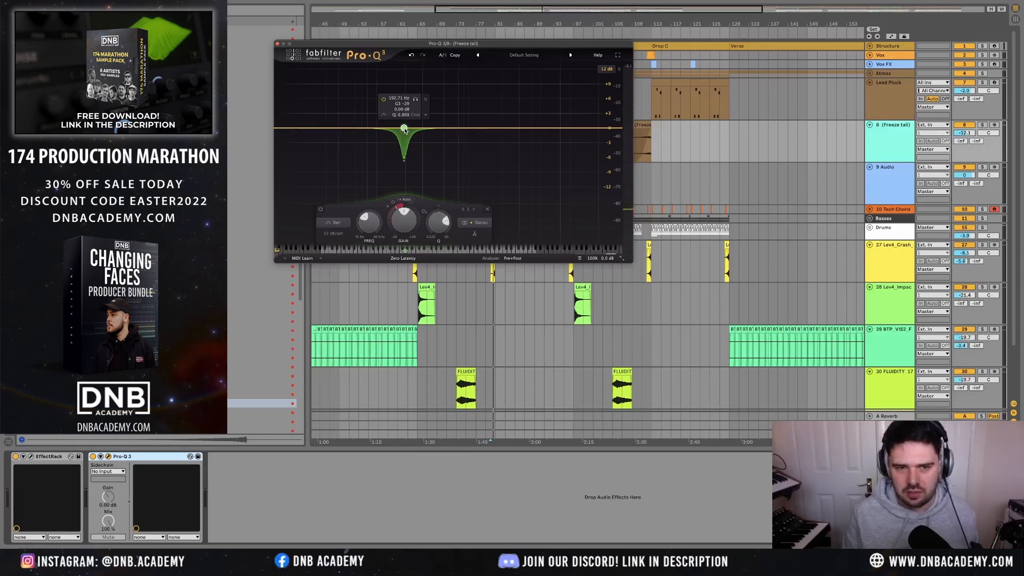
- Deepen the 192.71 Hz dynamic cut while the tail plays, compare wide and narrow bandwidths, keep it narrow, and close the EQ
{"action": "key", "text": "space"}
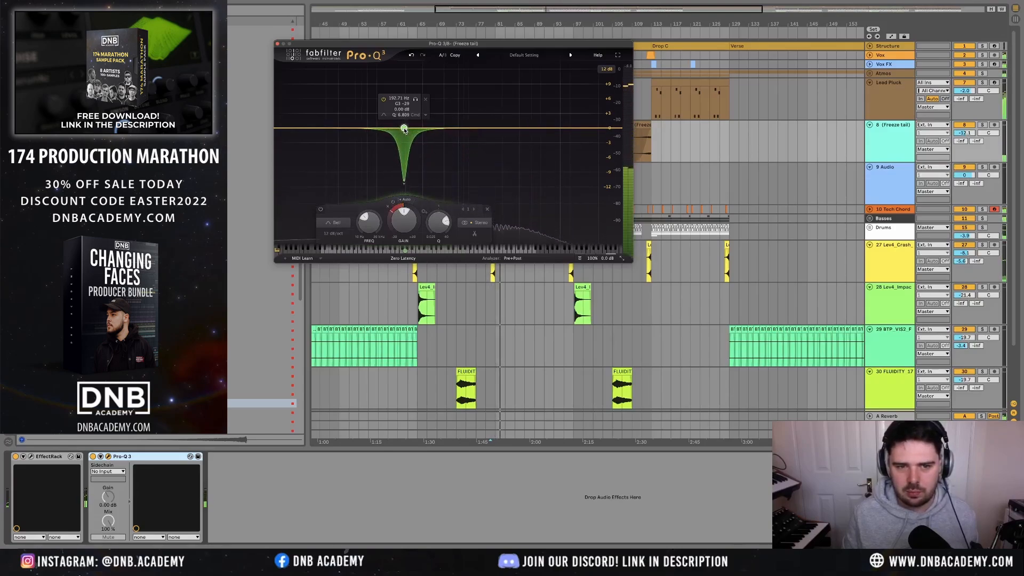
{"action": "scroll", "coordinate": [404, 130], "scroll_direction": "down", "scroll_amount": 8}
{"action": "scroll", "coordinate": [404, 130], "scroll_direction": "down", "scroll_amount": 2}
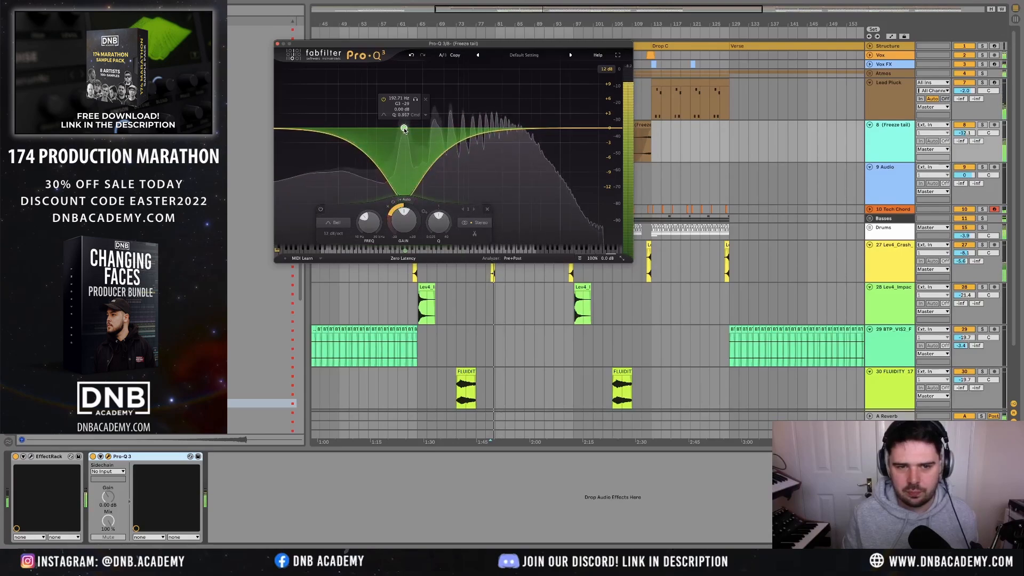
{"action": "scroll", "coordinate": [405, 130], "scroll_direction": "up", "scroll_amount": 10}
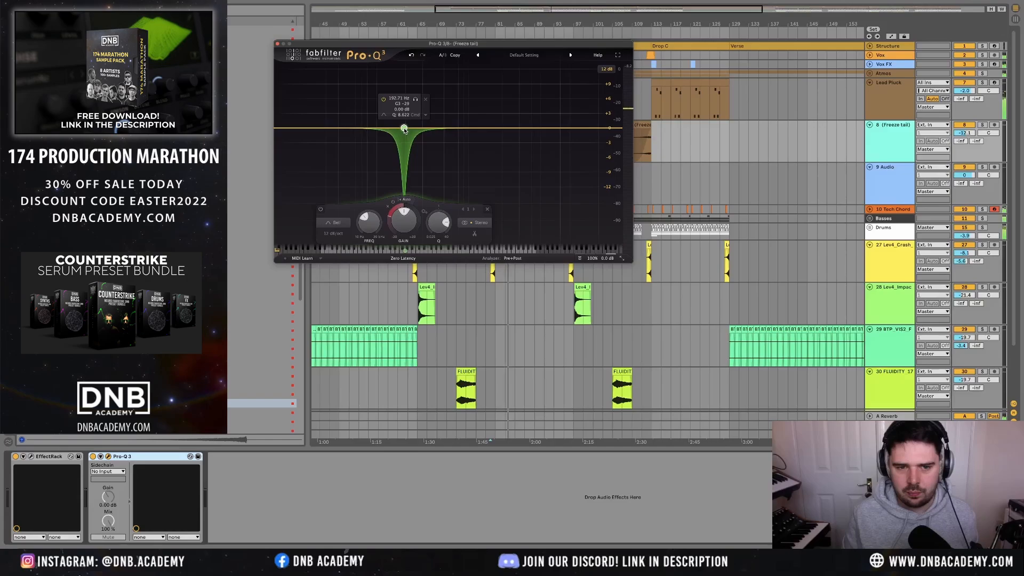
{"action": "key", "text": "space"}
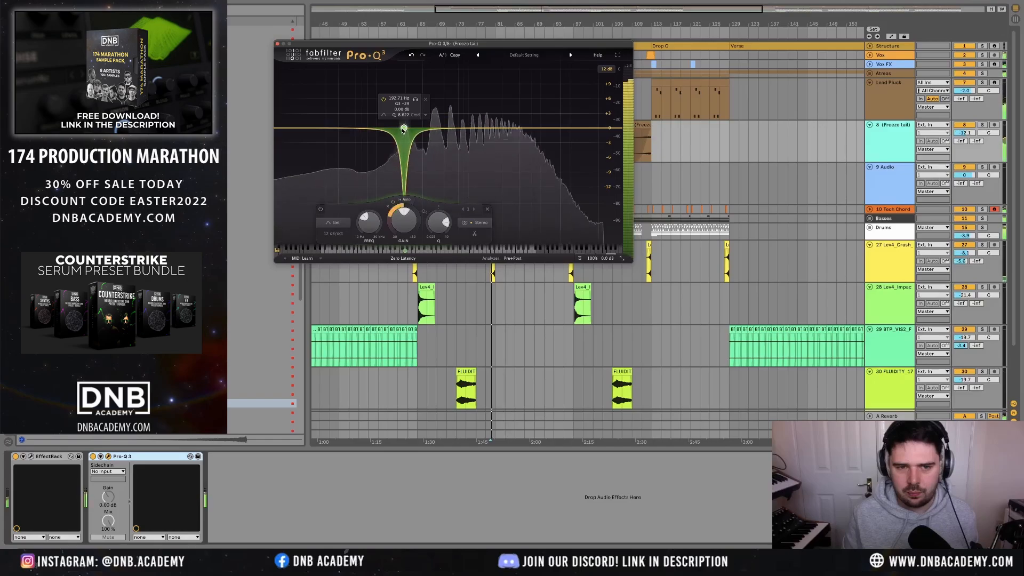
{"action": "left_click", "coordinate": [277, 43]}
- Copy the freeze-tail track's range from bar 65 to bar 129 and paste it at the second half's first Drop A
{"action": "scroll", "coordinate": [540, 157], "scroll_direction": "down", "scroll_amount": 3}
{"action": "scroll", "coordinate": [541, 158], "scroll_direction": "down", "scroll_amount": 2}
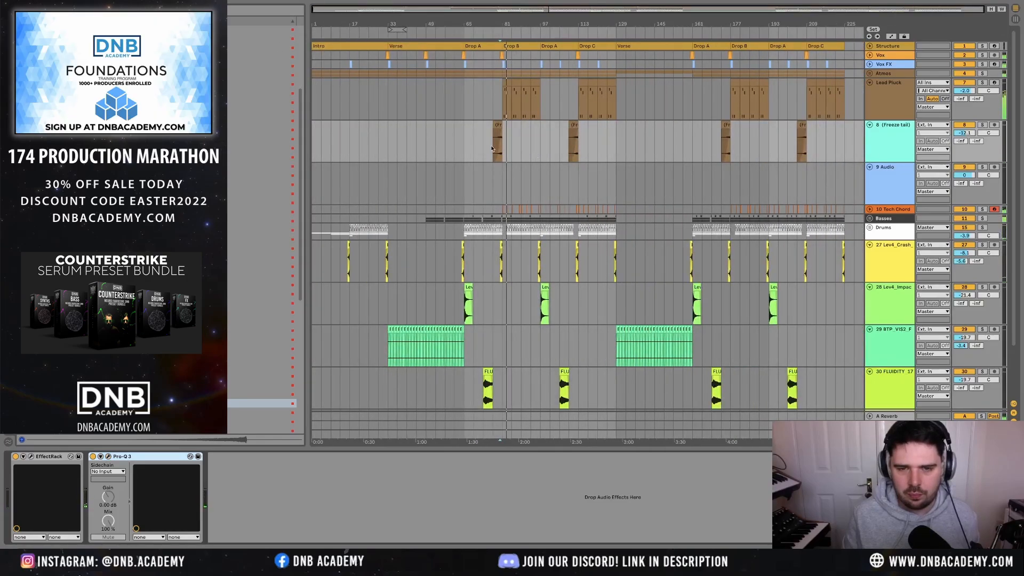
{"action": "left_click_drag", "start_coordinate": [460, 150], "coordinate": [619, 147]}
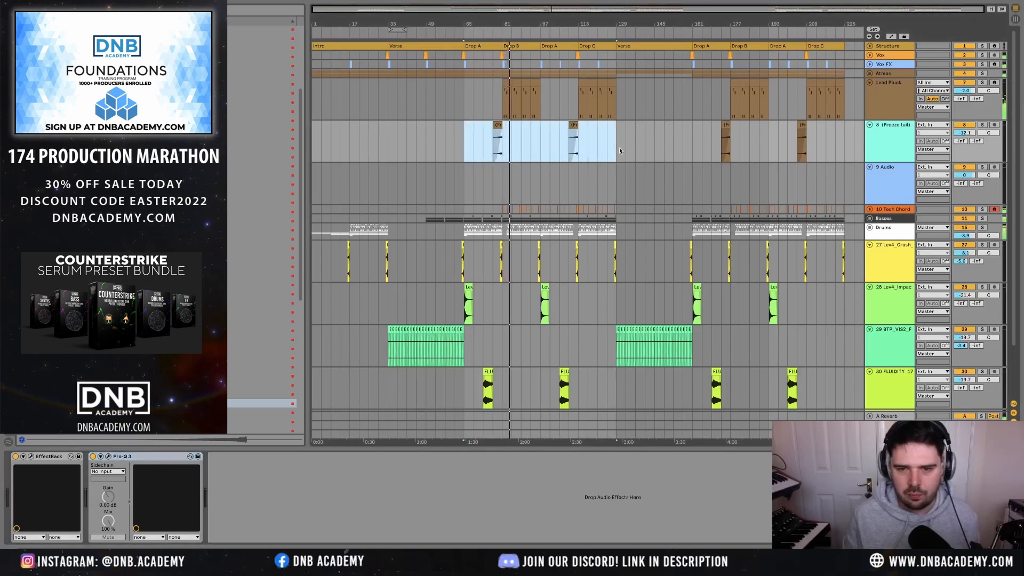
{"action": "left_click", "coordinate": [693, 146]}
{"action": "key", "text": "super+v"}
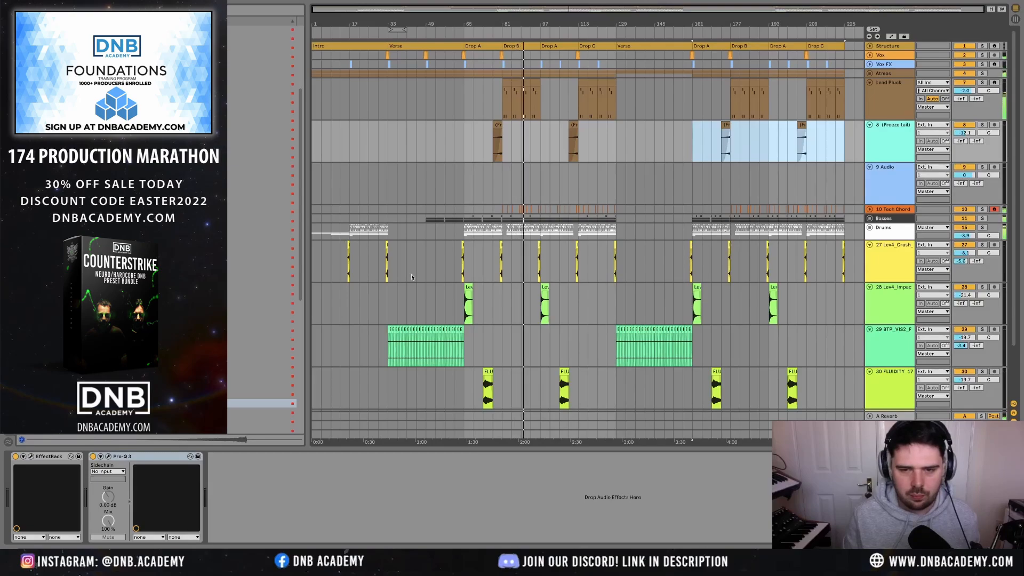
- Browse the sample folders and audition vocal effect samples for a transition into the drop
{"action": "left_click", "coordinate": [43, 160]}
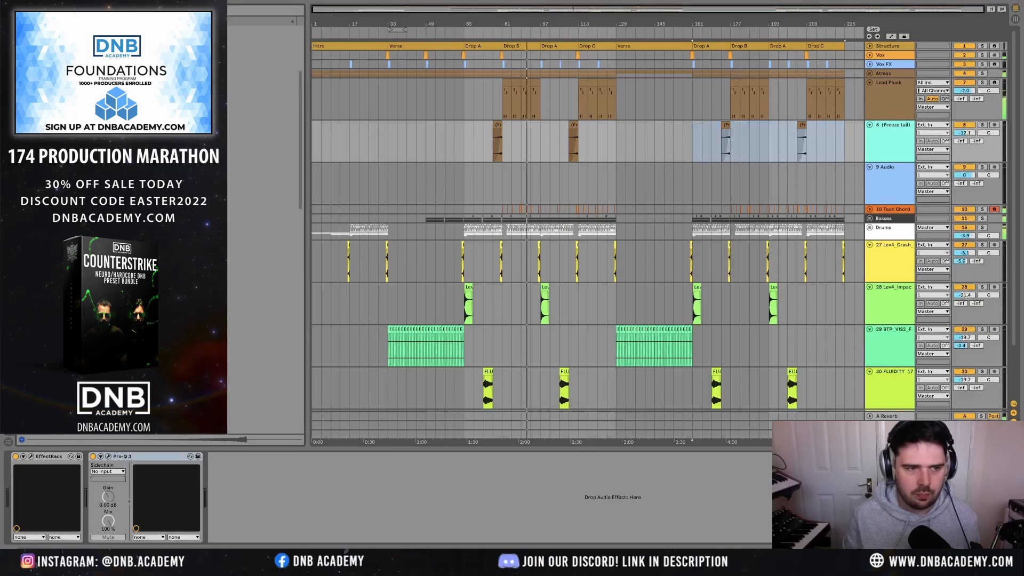
{"action": "scroll", "coordinate": [160, 214], "scroll_direction": "up", "scroll_amount": 4}
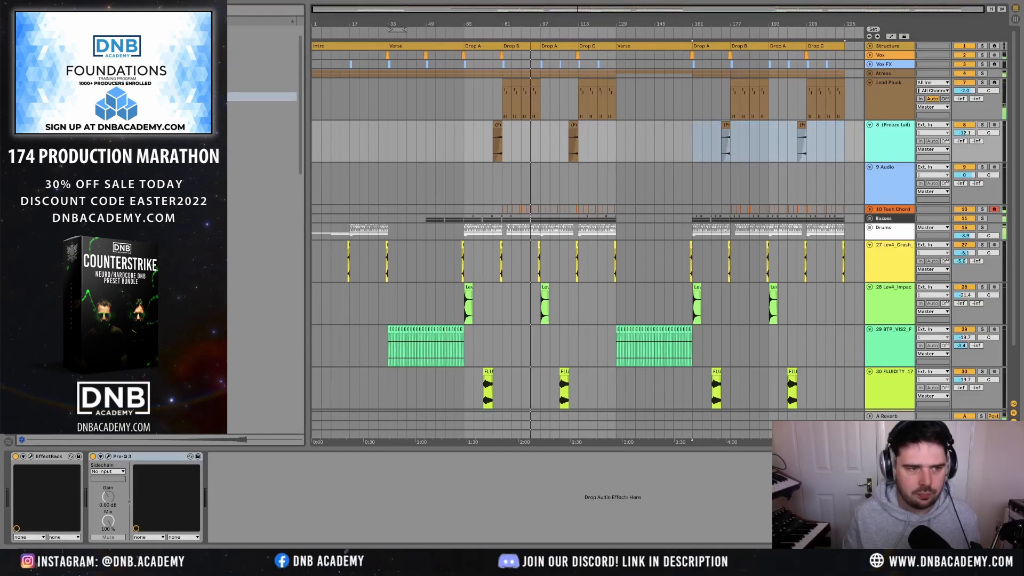
{"action": "left_click", "coordinate": [133, 96]}
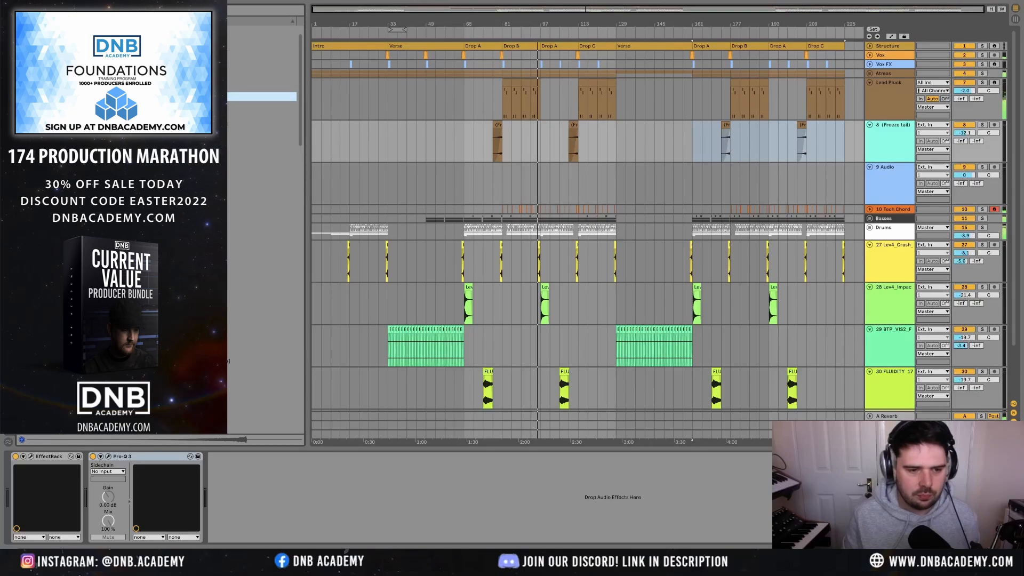
{"action": "left_click", "coordinate": [160, 334]}
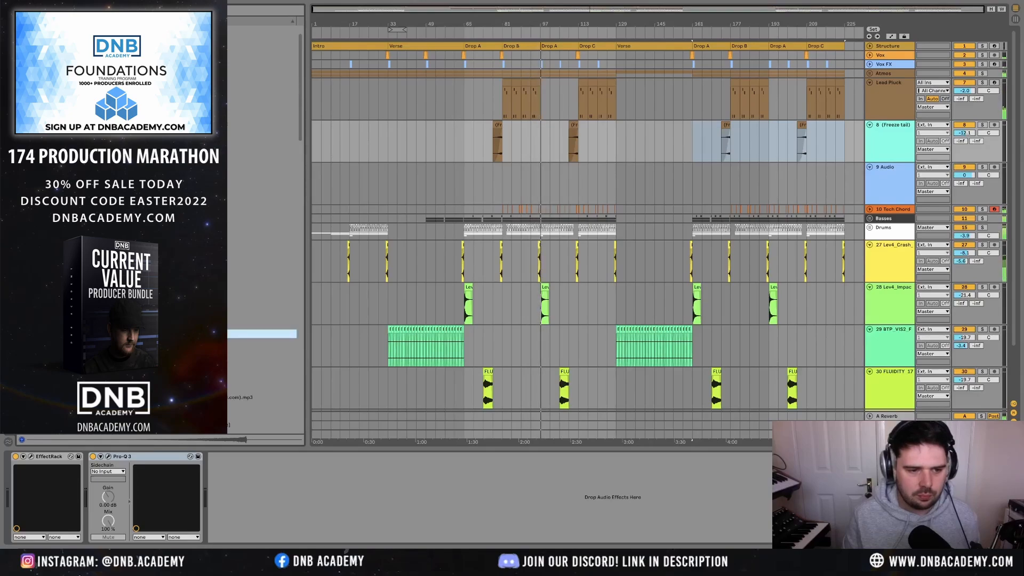
{"action": "scroll", "coordinate": [160, 333], "scroll_direction": "down", "scroll_amount": 4}
{"action": "left_click", "coordinate": [160, 280]}
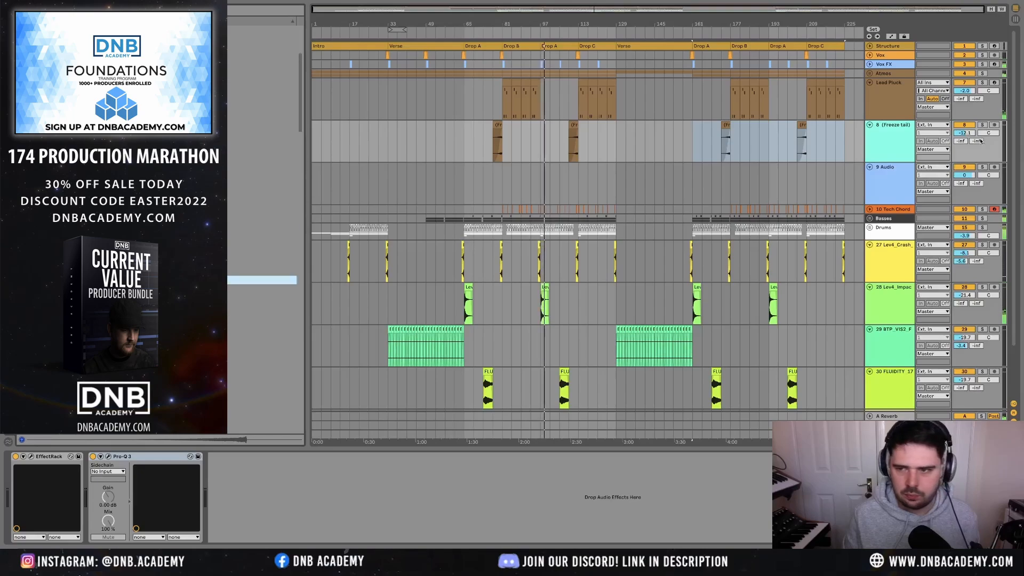
{"action": "scroll", "coordinate": [160, 213], "scroll_direction": "down", "scroll_amount": 5}
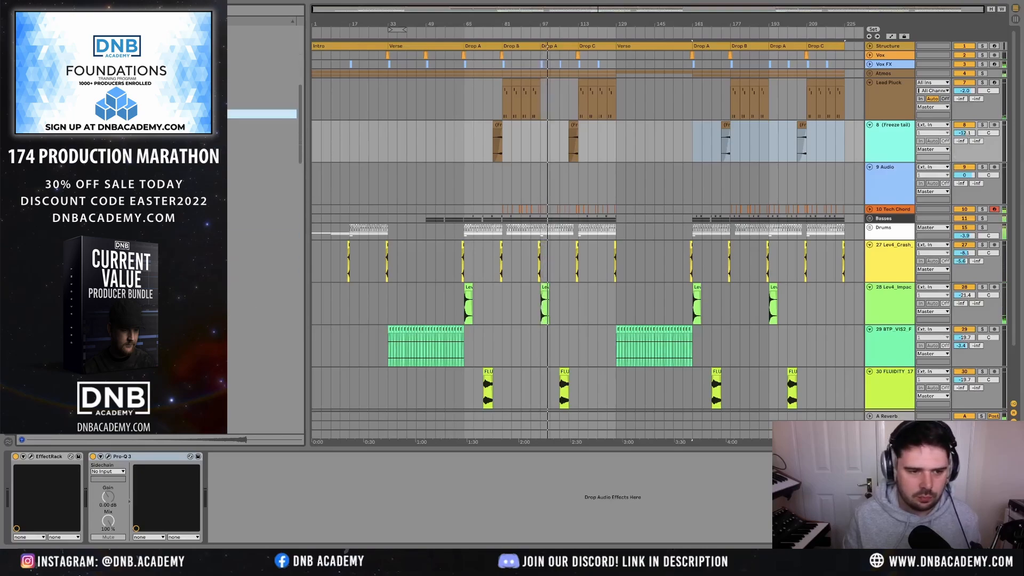
{"action": "left_click", "coordinate": [262, 360]}
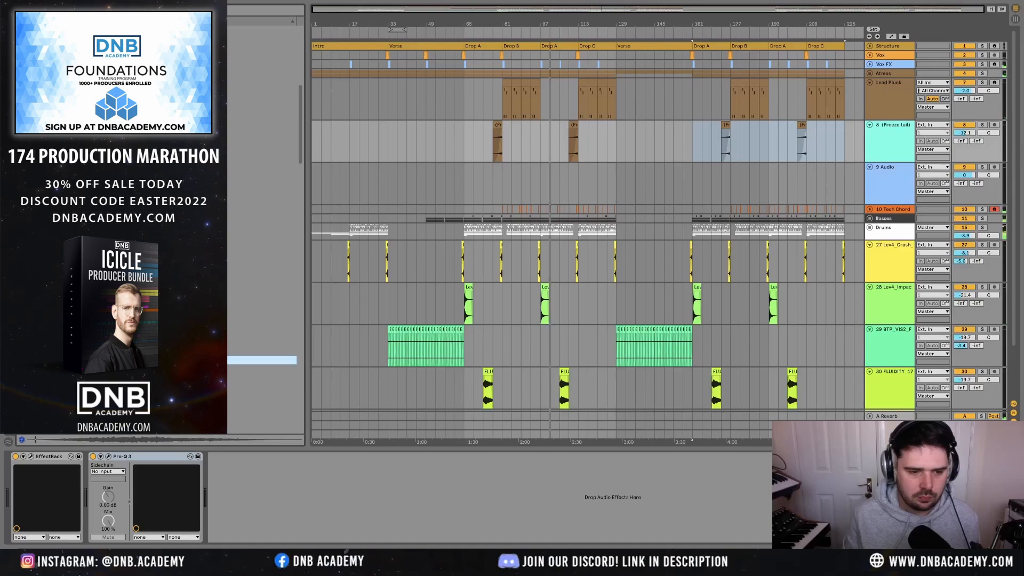
{"action": "key", "text": "Down"}
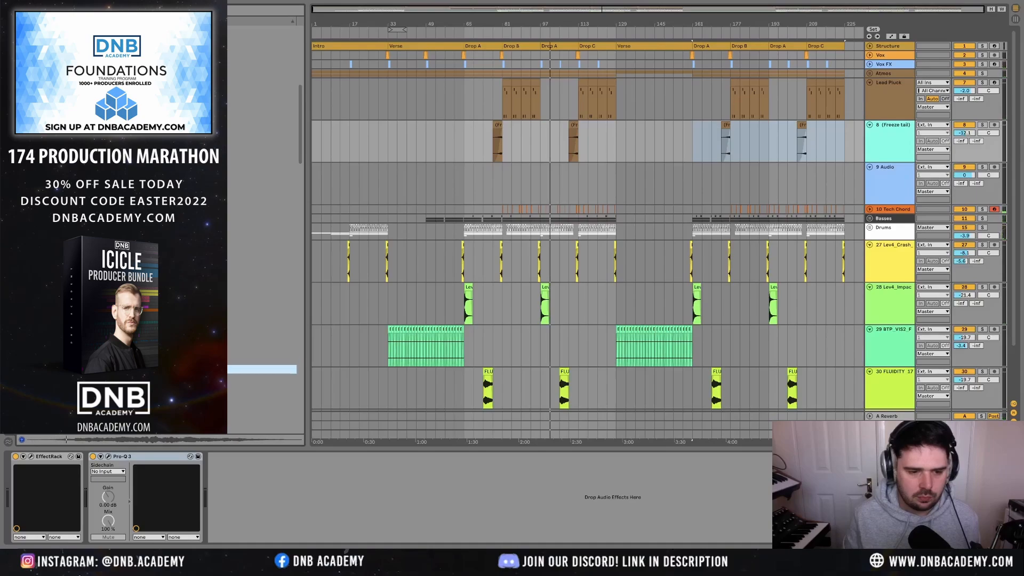
{"action": "left_click", "coordinate": [160, 186]}
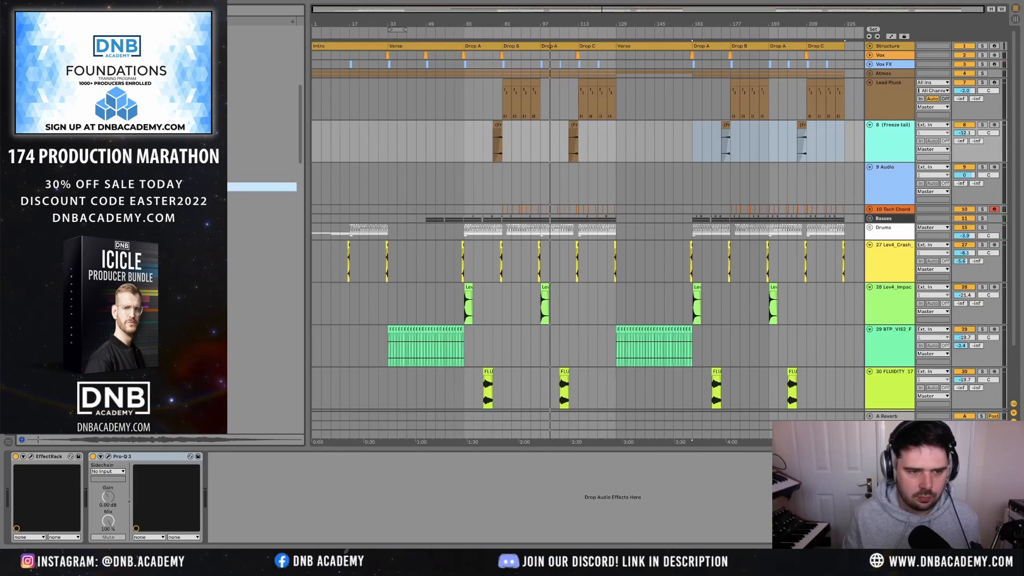
{"action": "key", "text": "Down"}
{"action": "key", "text": "Down"}
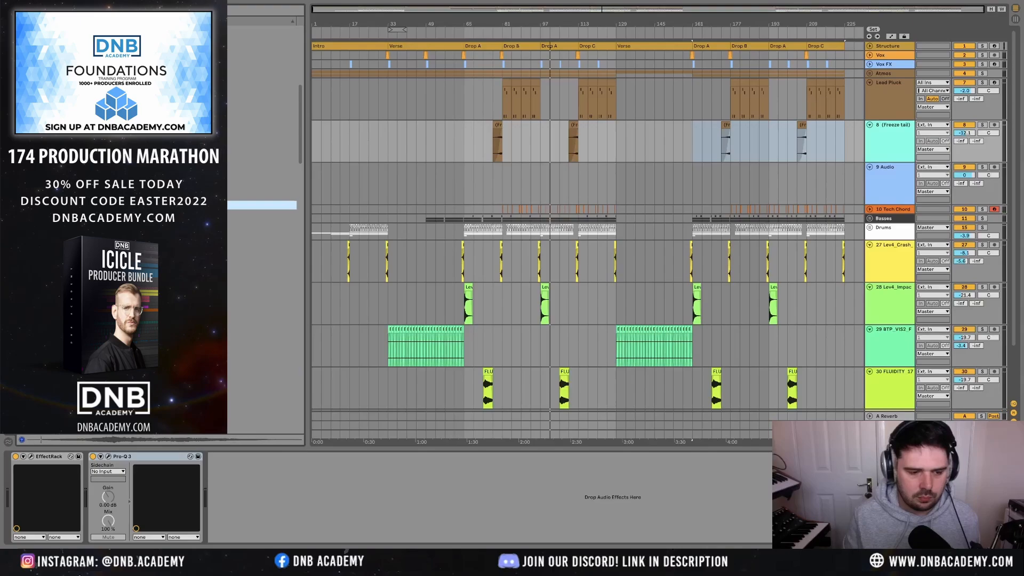
- Place the Siren_VocalFX_Blur_B_01 sample on the empty track 9 around the first Drop A and transpose it down four semitones
{"action": "left_click_drag", "start_coordinate": [160, 196], "coordinate": [514, 169]}
{"action": "key", "text": "plus"}
{"action": "key", "text": "plus"}
{"action": "scroll", "coordinate": [457, 200], "scroll_direction": "up", "scroll_amount": 3}
{"action": "double_click", "coordinate": [510, 167]}
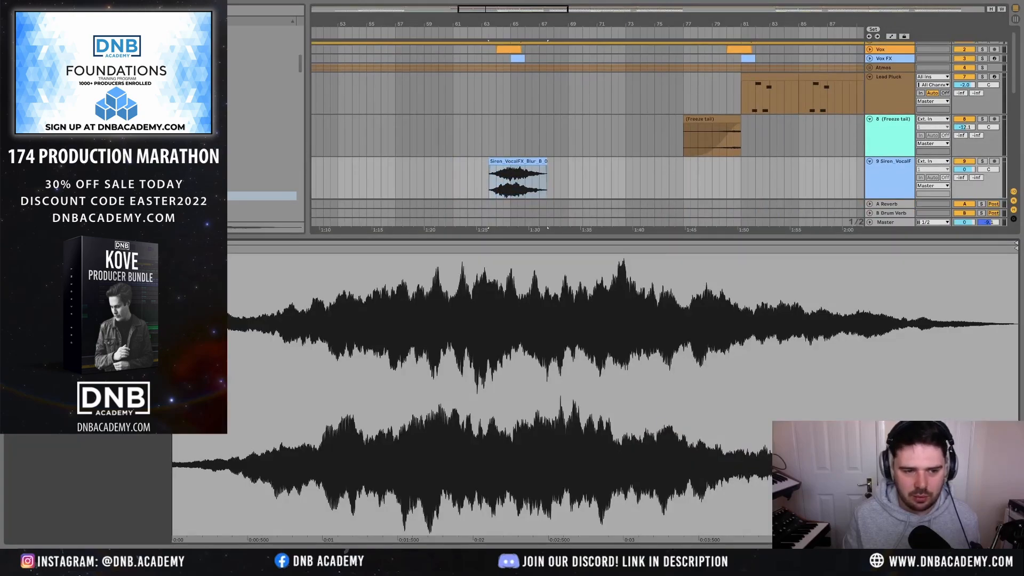
{"action": "key", "text": "Down"}
{"action": "key", "text": "Down"}
{"action": "key", "text": "Down"}
{"action": "key", "text": "Down"}
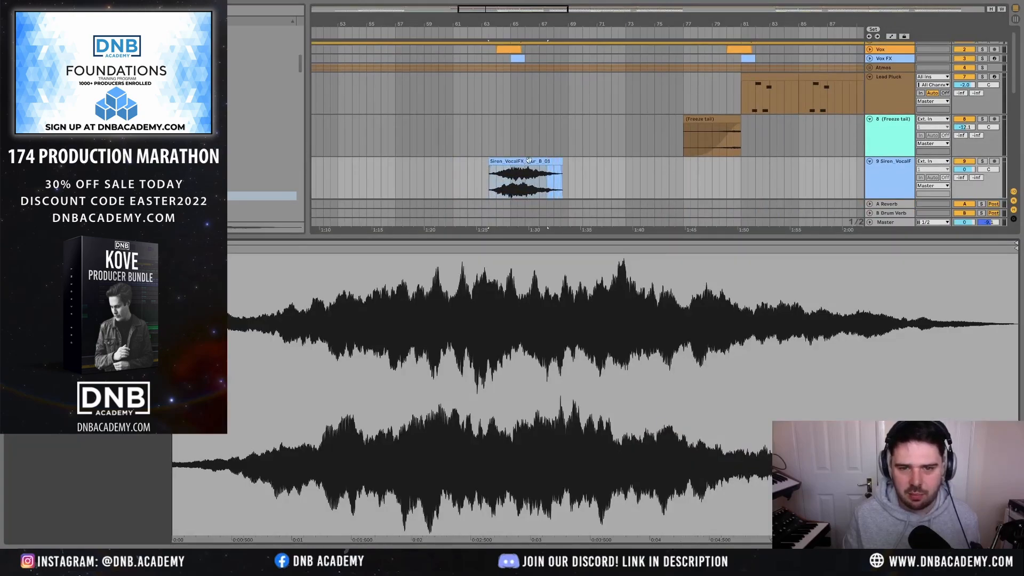
- Shift the siren clip slightly earlier across the start of Drop A, delete the leftover end fragment, and give it a fade-in
{"action": "left_click_drag", "start_coordinate": [529, 160], "coordinate": [587, 160]}
{"action": "left_click", "coordinate": [491, 182]}
{"action": "left_click", "coordinate": [559, 160]}
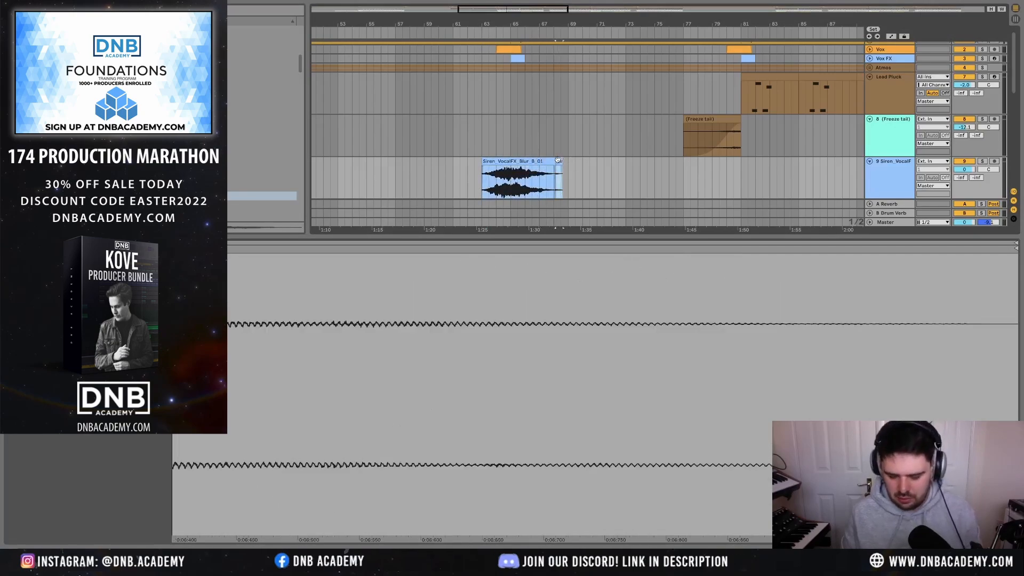
{"action": "key", "text": "Delete"}
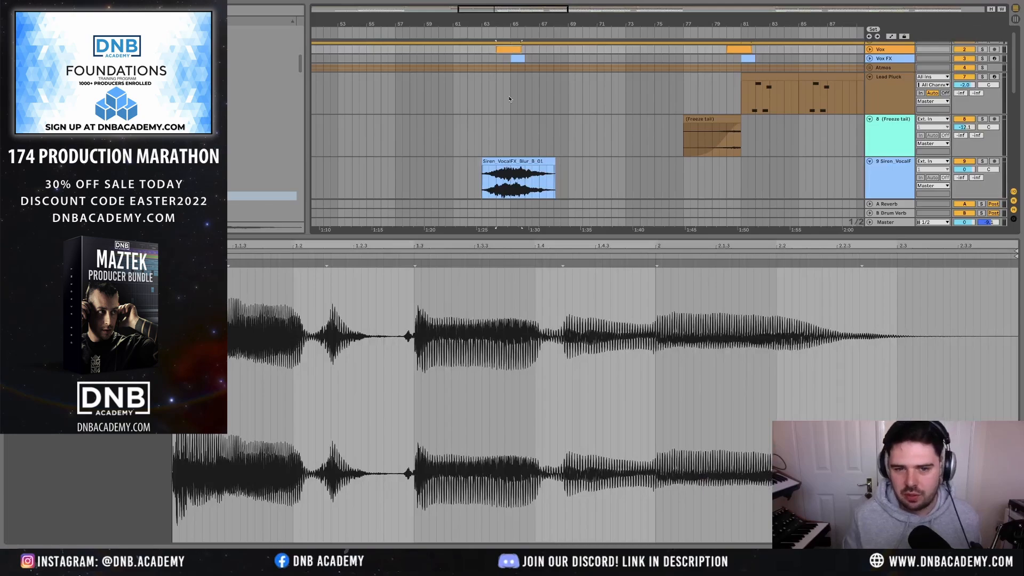
{"action": "left_click", "coordinate": [485, 168]}
{"action": "left_click_drag", "start_coordinate": [484, 167], "coordinate": [509, 168]}
{"action": "key", "text": "space"}
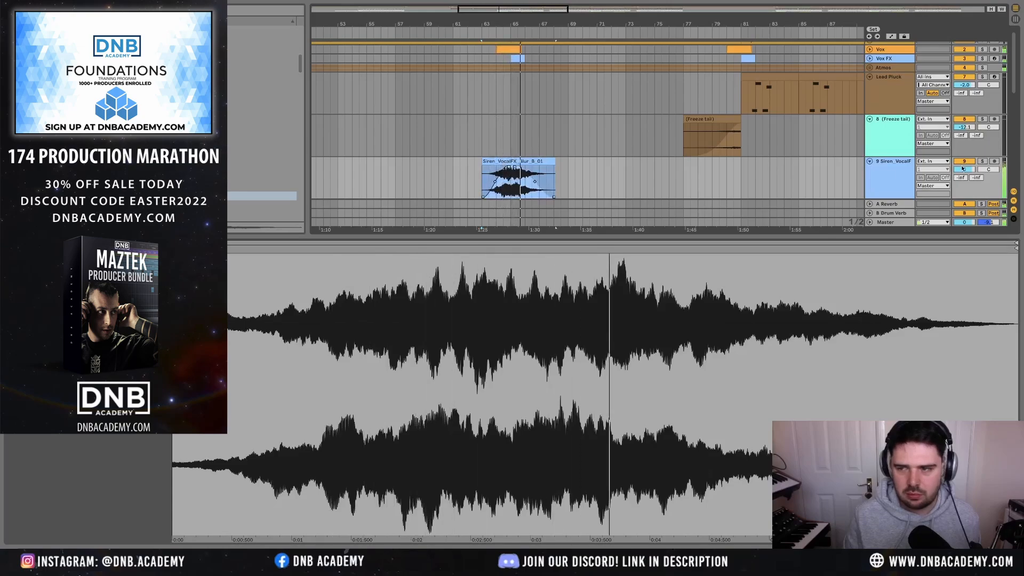
- Lower the siren track's volume to -18.2 dB and set its Reverb send to -6.0 dB
{"action": "left_click_drag", "start_coordinate": [964, 169], "coordinate": [964, 170]}
{"action": "key", "text": "space"}
{"action": "key", "text": "space"}
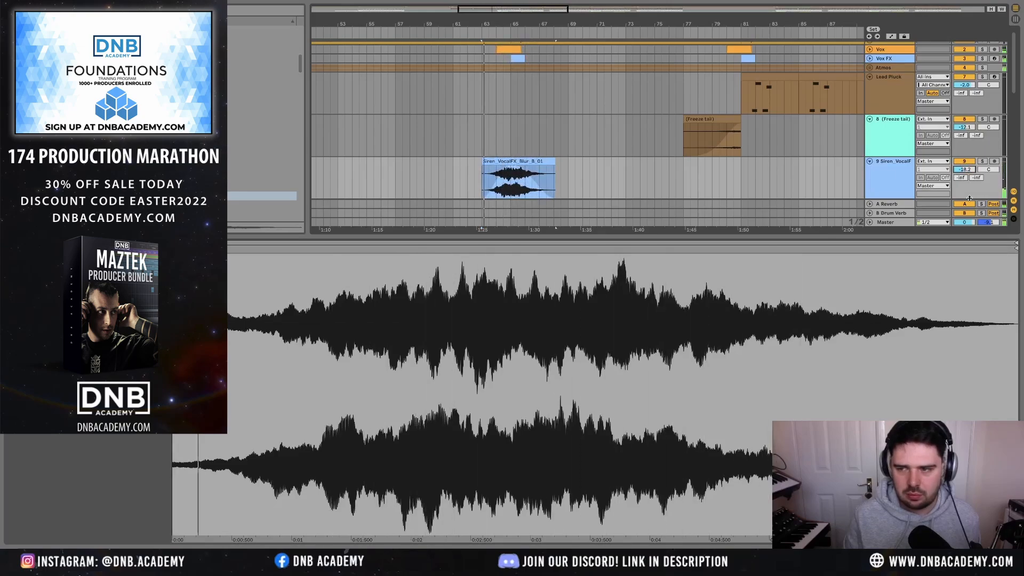
{"action": "left_click", "coordinate": [1015, 557]}
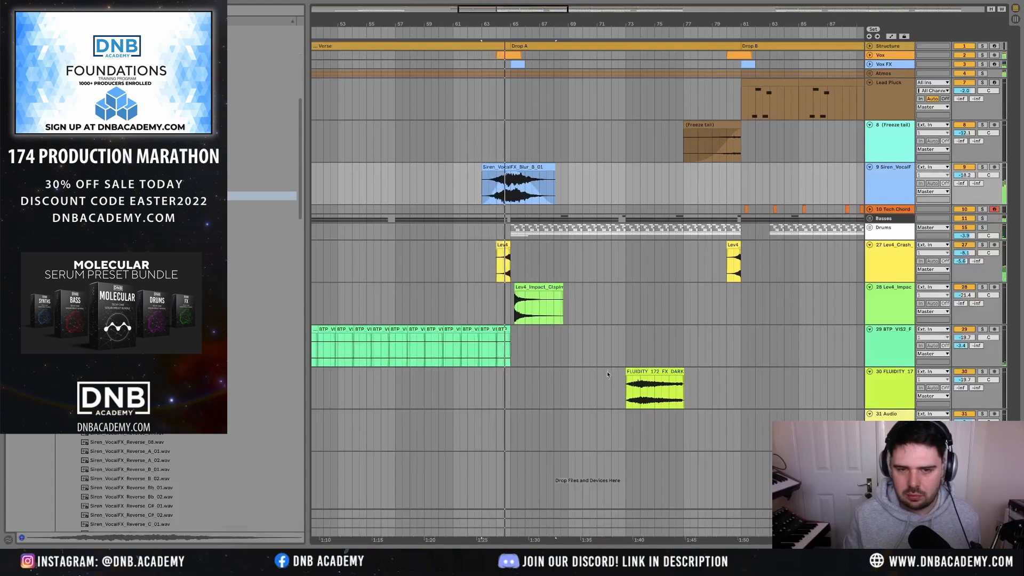
{"action": "left_click_drag", "start_coordinate": [962, 184], "coordinate": [961, 166]}
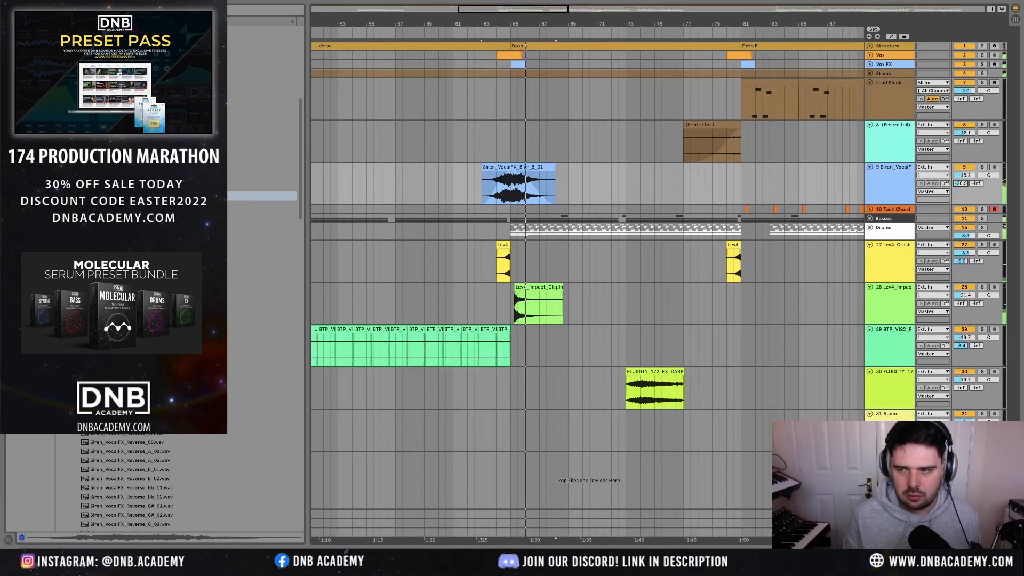
{"action": "left_click", "coordinate": [898, 180]}
{"action": "scroll", "coordinate": [614, 194], "scroll_direction": "down", "scroll_amount": 5}
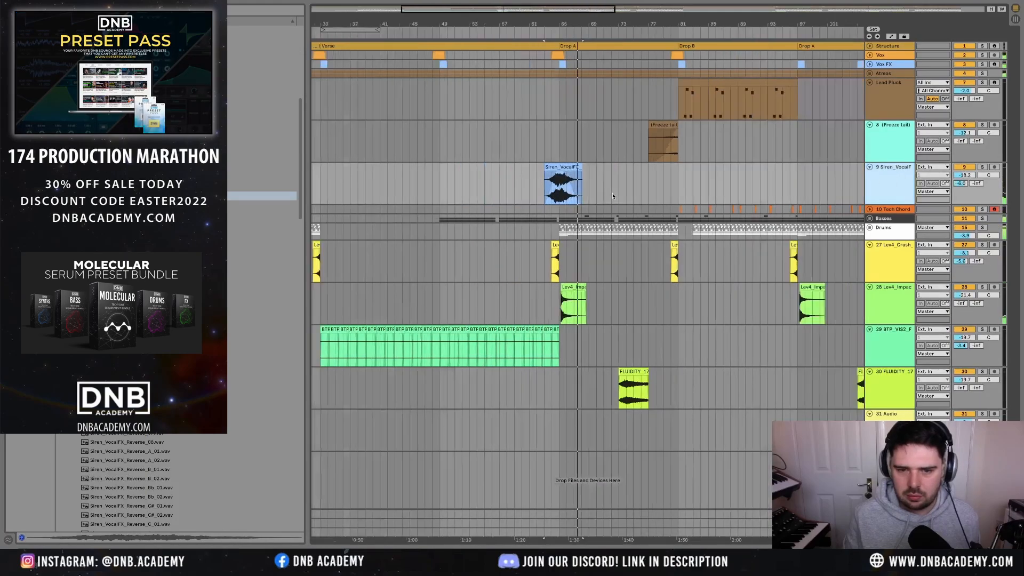
- Copy the Utility device from the Basses group to the siren track and play the transition into Drop A
{"action": "left_click", "coordinate": [888, 218]}
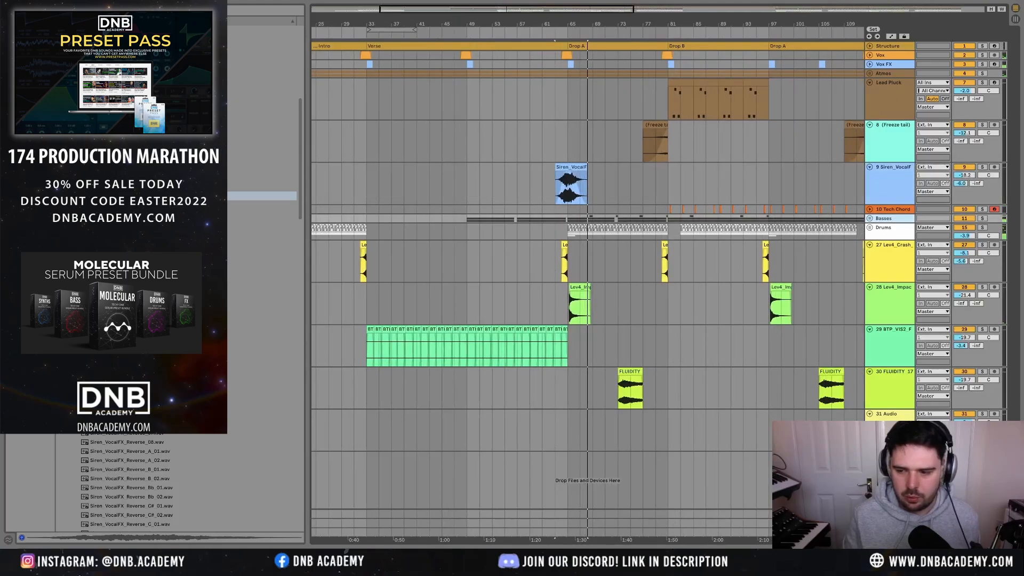
{"action": "key", "text": "shift+Tab"}
{"action": "left_click_drag", "start_coordinate": [42, 459], "coordinate": [885, 175]}
{"action": "key", "text": "space"}
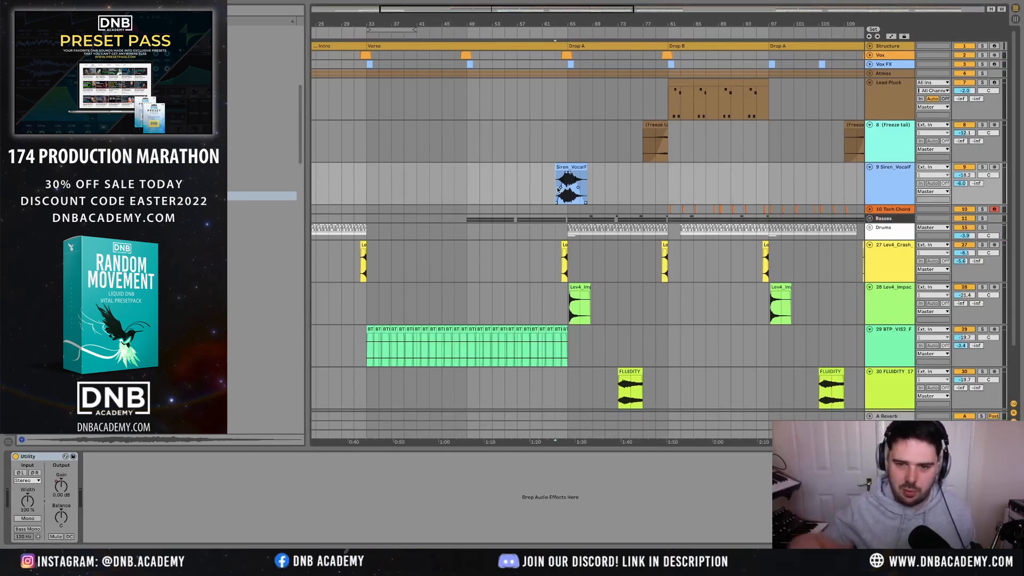
{"action": "key", "text": "space"}
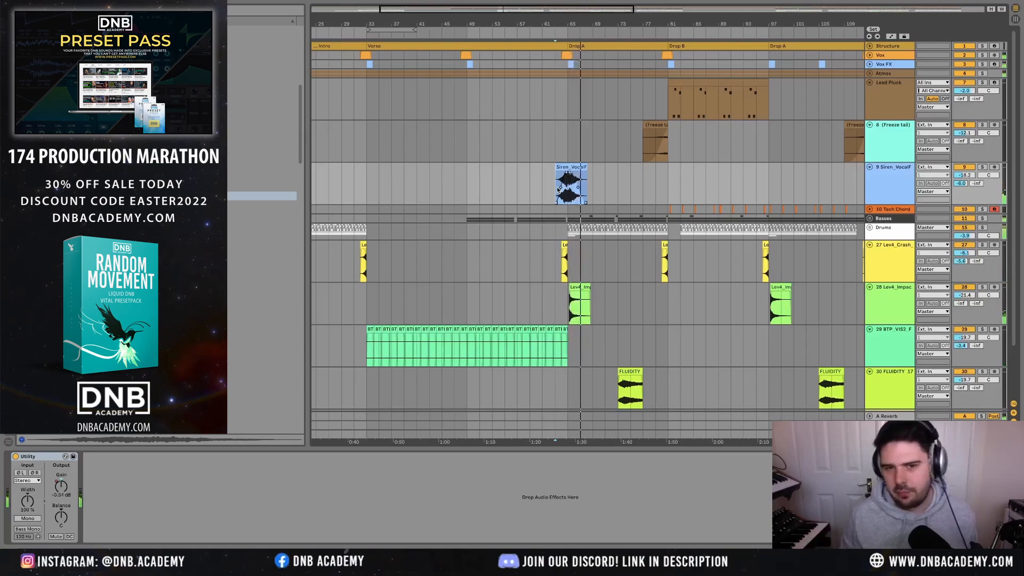
- Group the freeze-tail, siren, crash, impact, BTP and FLUIDITY tracks and name the group FX
{"action": "key", "text": "w"}
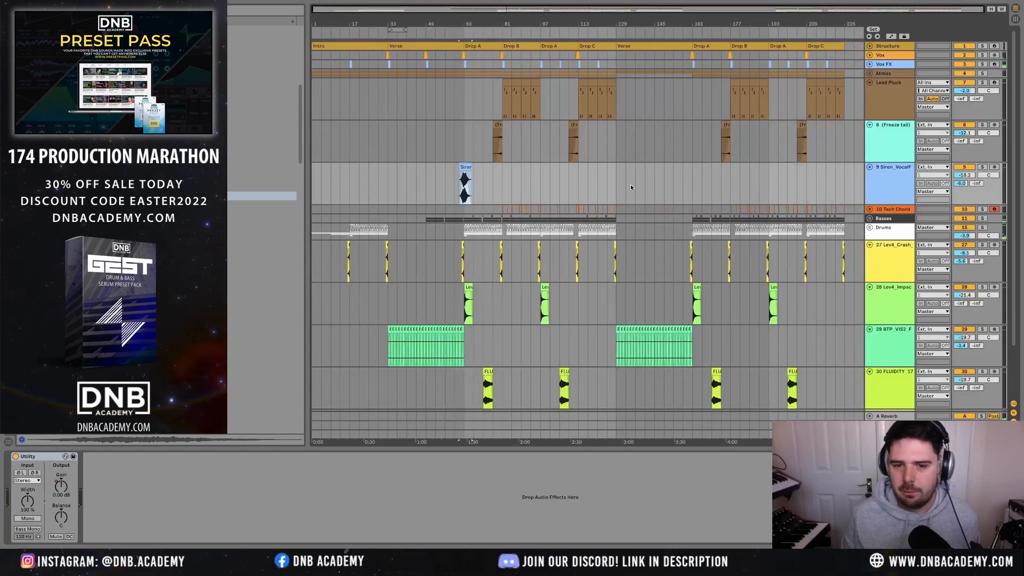
{"action": "left_click", "coordinate": [889, 150], "text": "ctrl"}
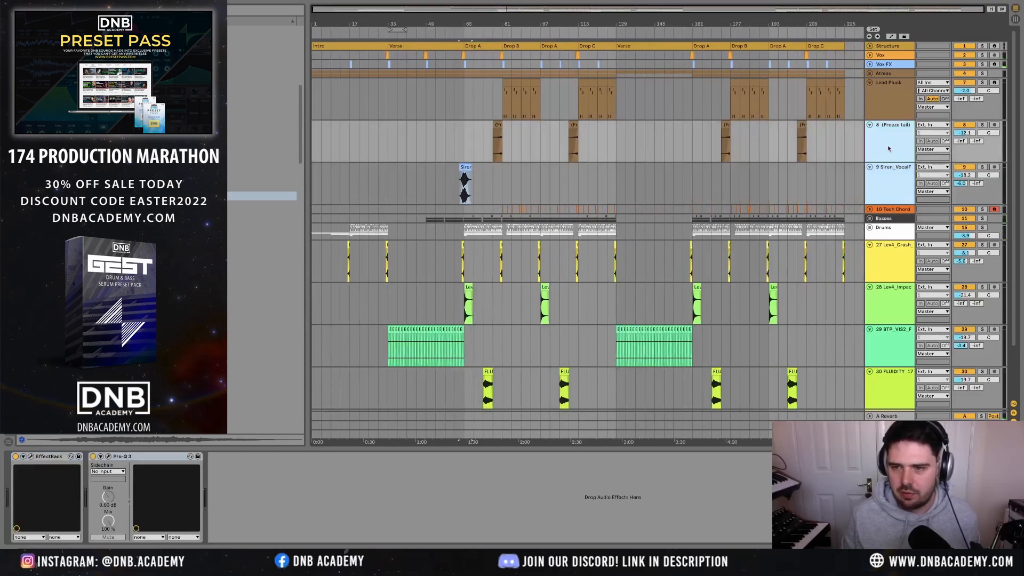
{"action": "left_click", "coordinate": [889, 270], "text": "ctrl"}
{"action": "left_click", "coordinate": [889, 302], "text": "ctrl"}
{"action": "key", "text": "ctrl+t"}
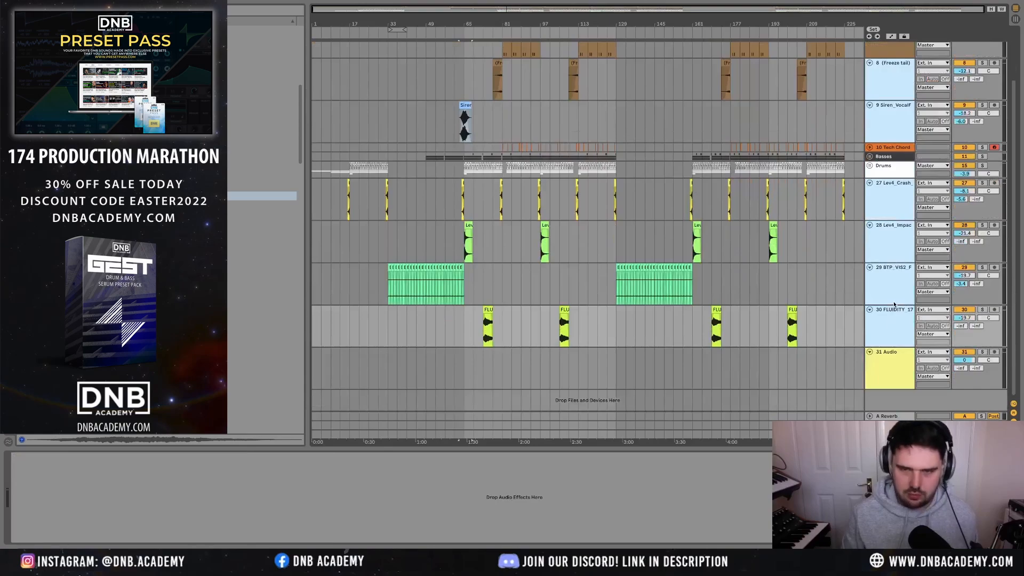
{"action": "key", "text": "ctrl+g"}
{"action": "left_click", "coordinate": [895, 93]}
{"action": "key", "text": "ctrl+r"}
{"action": "type", "text": "FX"}
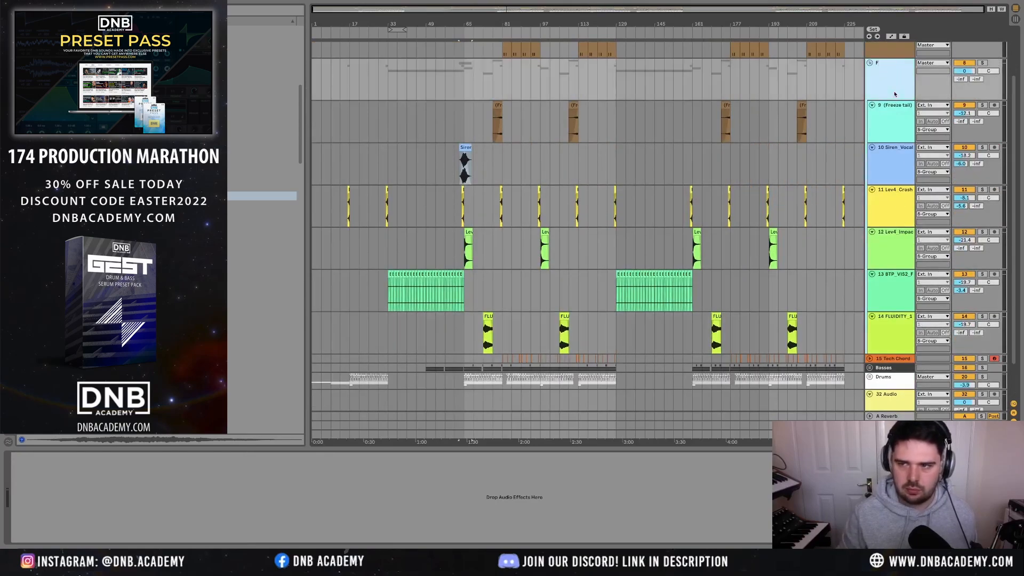
{"action": "key", "text": "Return"}
- Apply the FX group's colour to all its tracks and clips, and fold the FX group and the Lead Pluck track
{"action": "right_click", "coordinate": [895, 94]}
{"action": "left_click", "coordinate": [921, 265]}
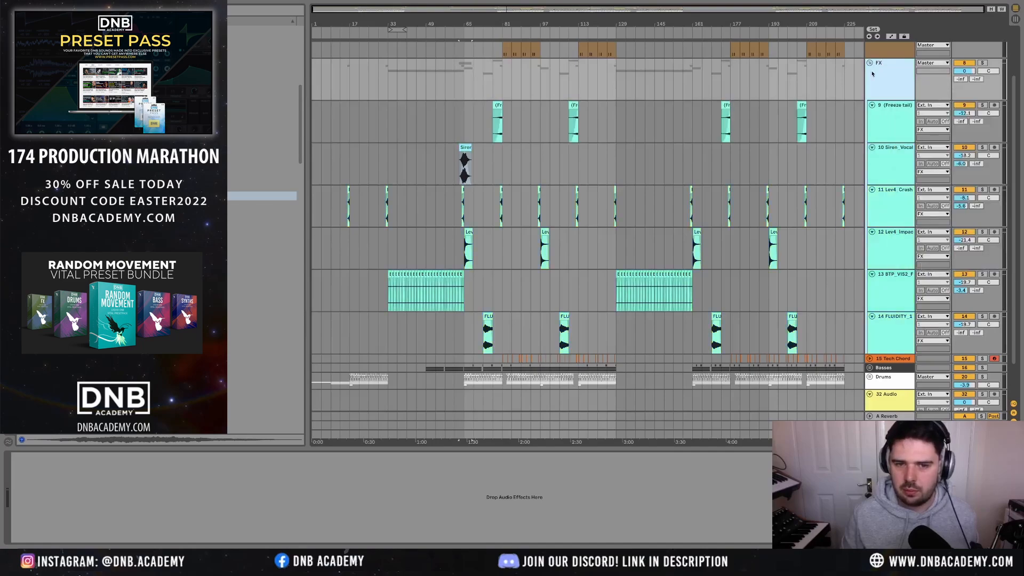
{"action": "left_click", "coordinate": [869, 64]}
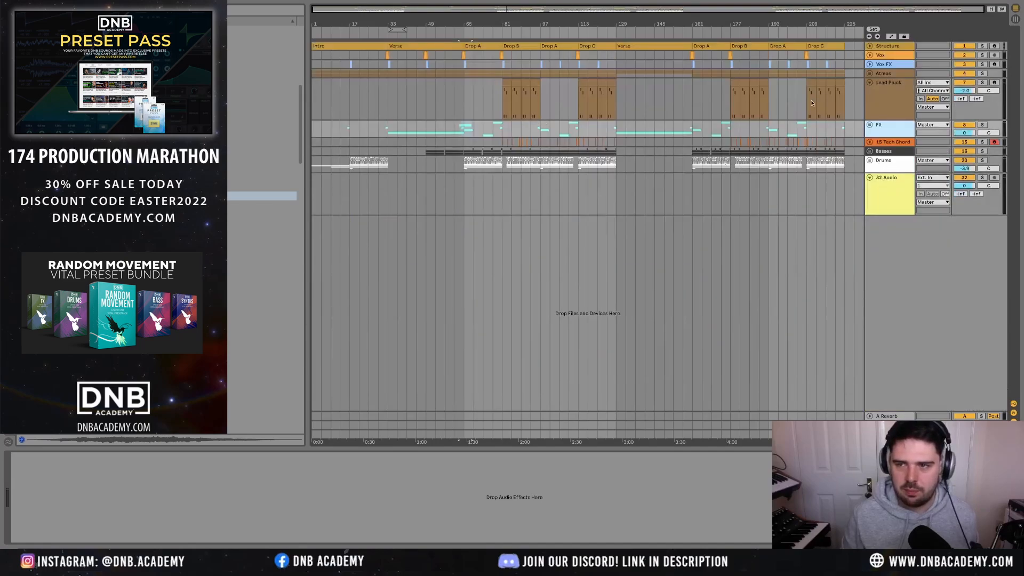
{"action": "left_click", "coordinate": [880, 90]}
{"action": "left_click", "coordinate": [870, 83]}
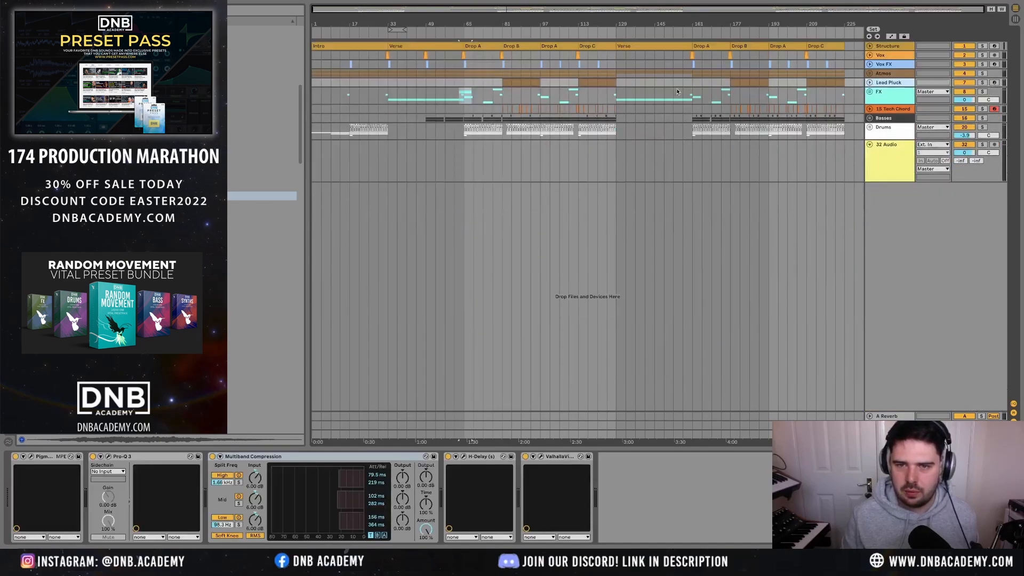
- Hide the browser to widen the arrangement and delete the empty audio track below Drums
{"action": "left_click", "coordinate": [314, 84]}
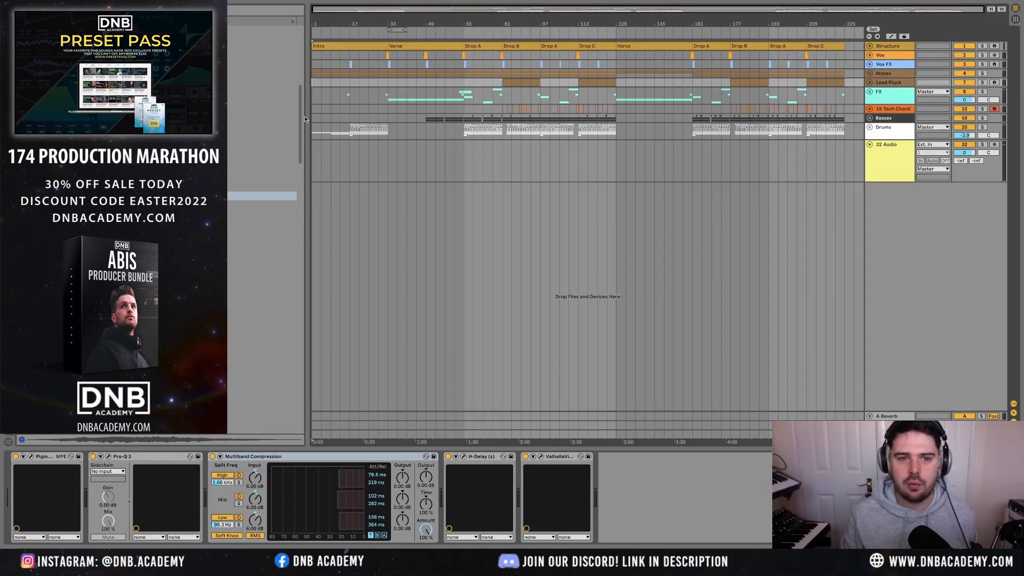
{"action": "key", "text": "ctrl+alt+b"}
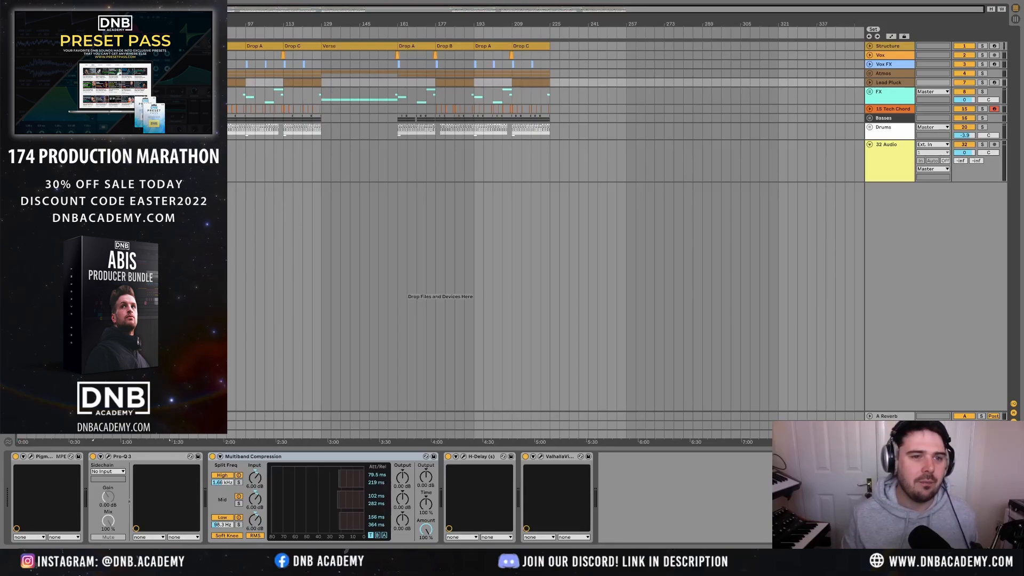
{"action": "left_click", "coordinate": [322, 73]}
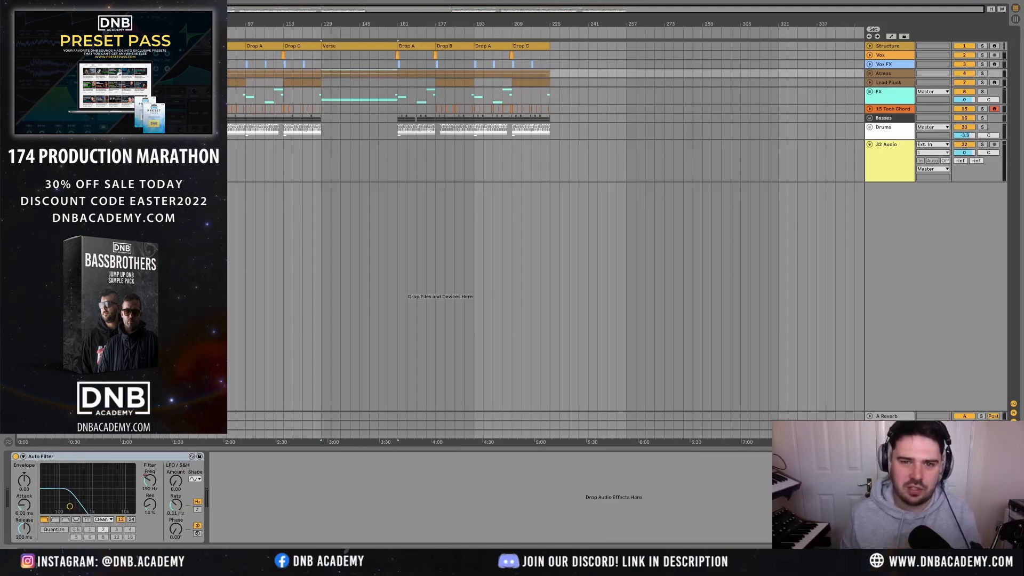
{"action": "left_click", "coordinate": [899, 158]}
{"action": "key", "text": "Delete"}
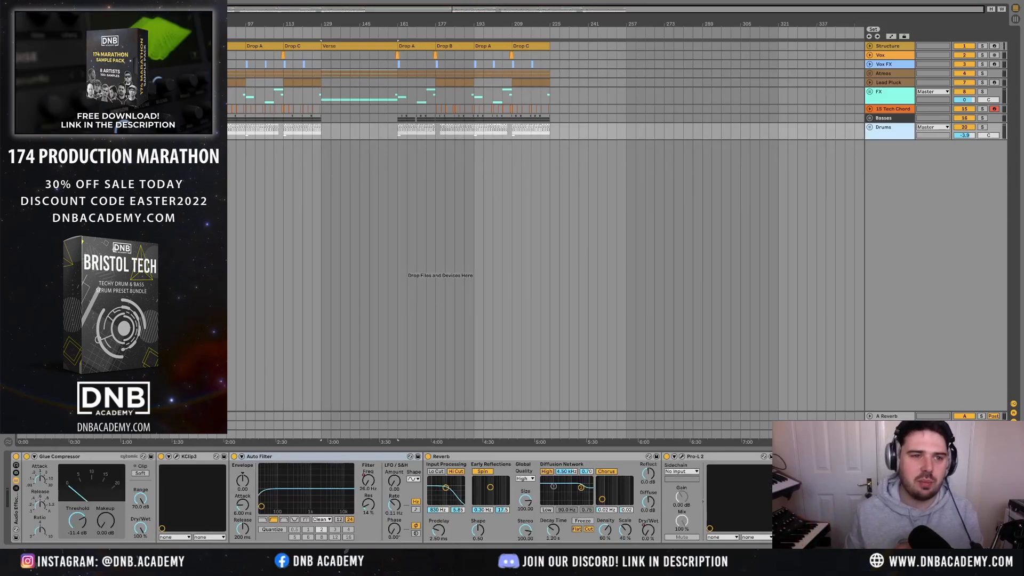
- Play the whole arrangement from the beginning to review it
{"action": "left_click_drag", "start_coordinate": [32, 55], "coordinate": [570, 128]}
{"action": "left_click", "coordinate": [570, 127]}
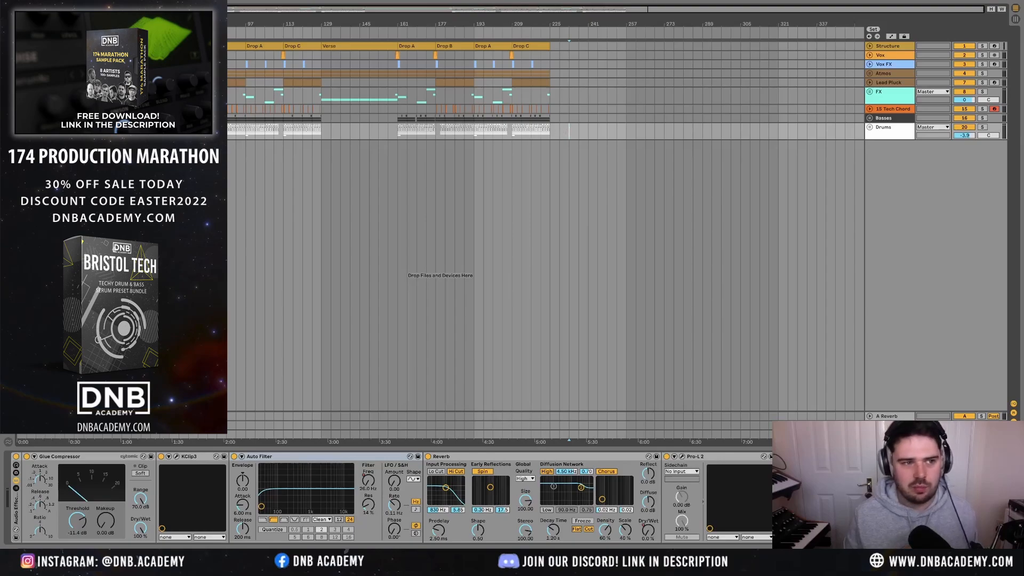
{"action": "left_click", "coordinate": [18, 74]}
{"action": "key", "text": "space"}
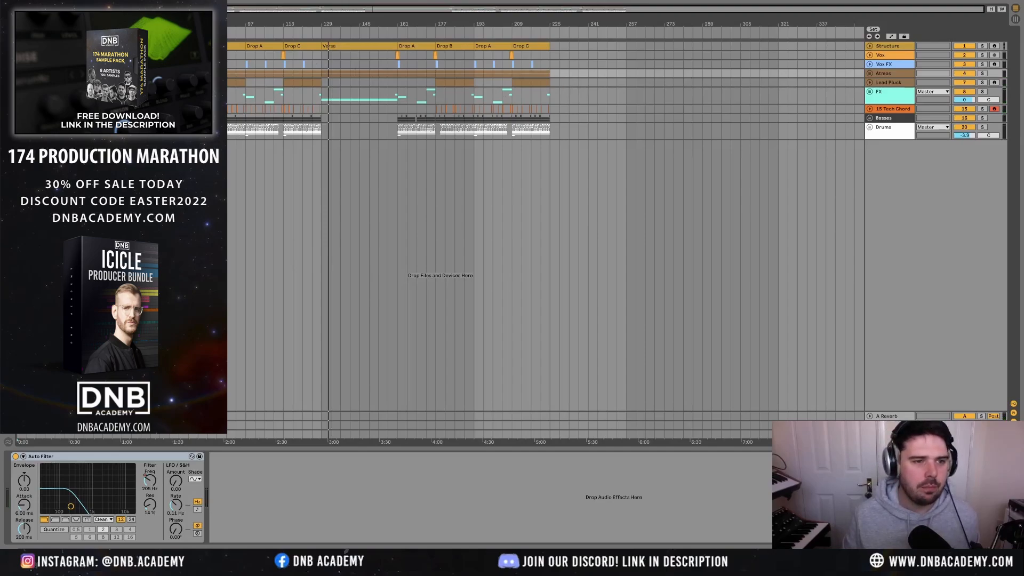
{"action": "left_click_drag", "start_coordinate": [91, 24], "coordinate": [280, 100]}
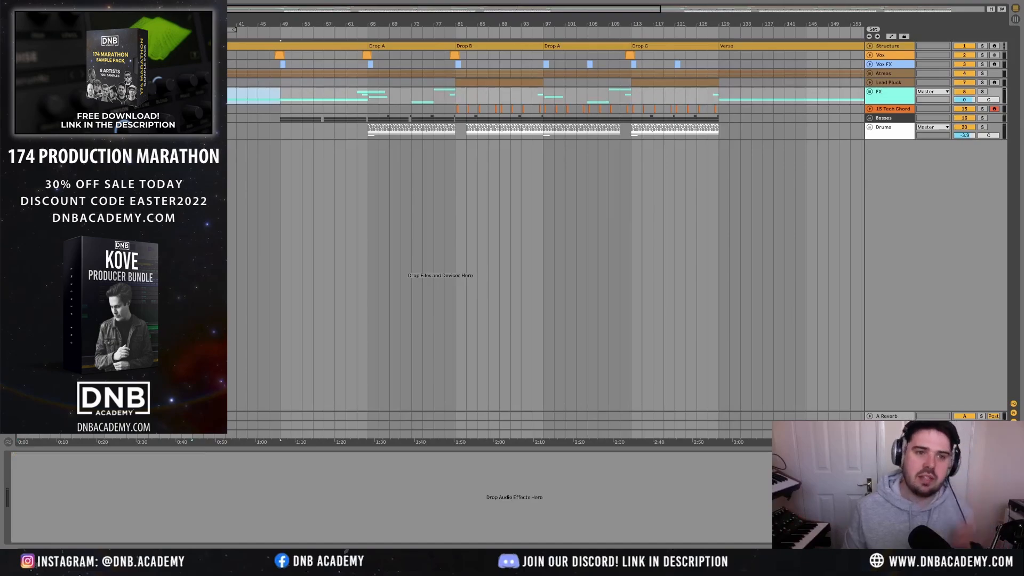
{"action": "left_click_drag", "start_coordinate": [192, 101], "coordinate": [276, 104]}
{"action": "left_click", "coordinate": [181, 118]}
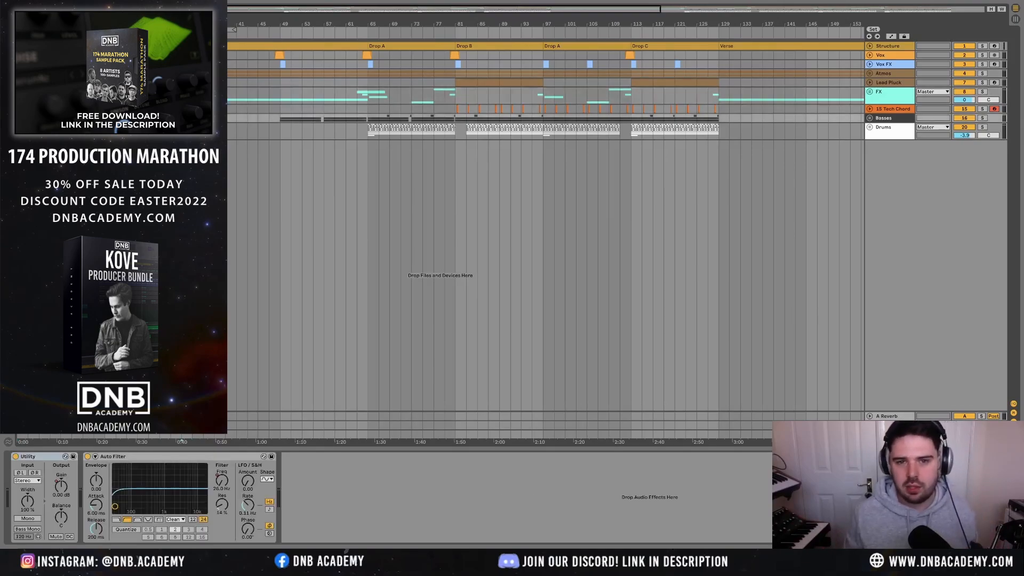
{"action": "key", "text": "minus"}
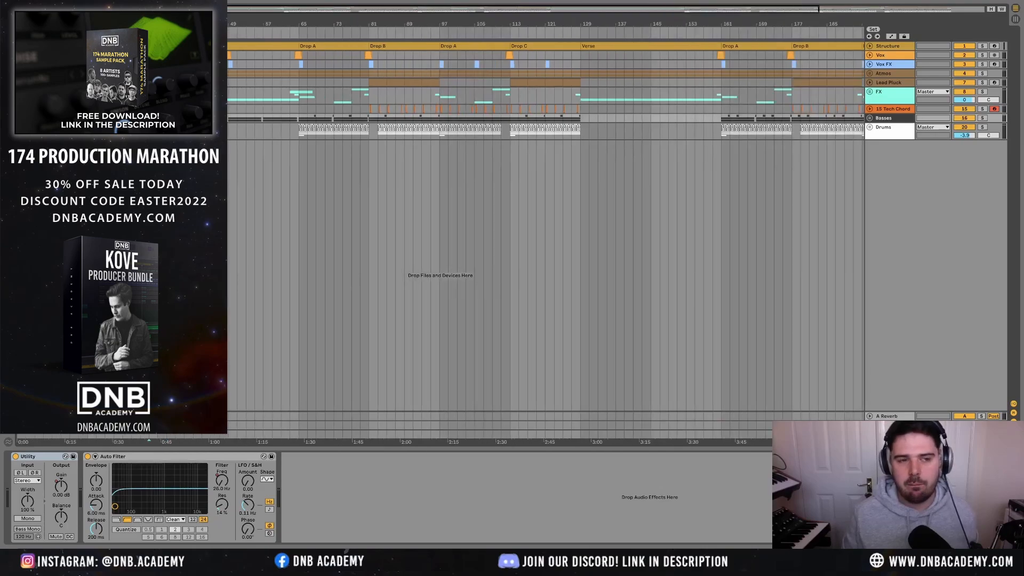
- Inspect the master output's frequency spectrum in SPAN during playback, and close the analyser window
{"action": "left_click", "coordinate": [888, 434]}
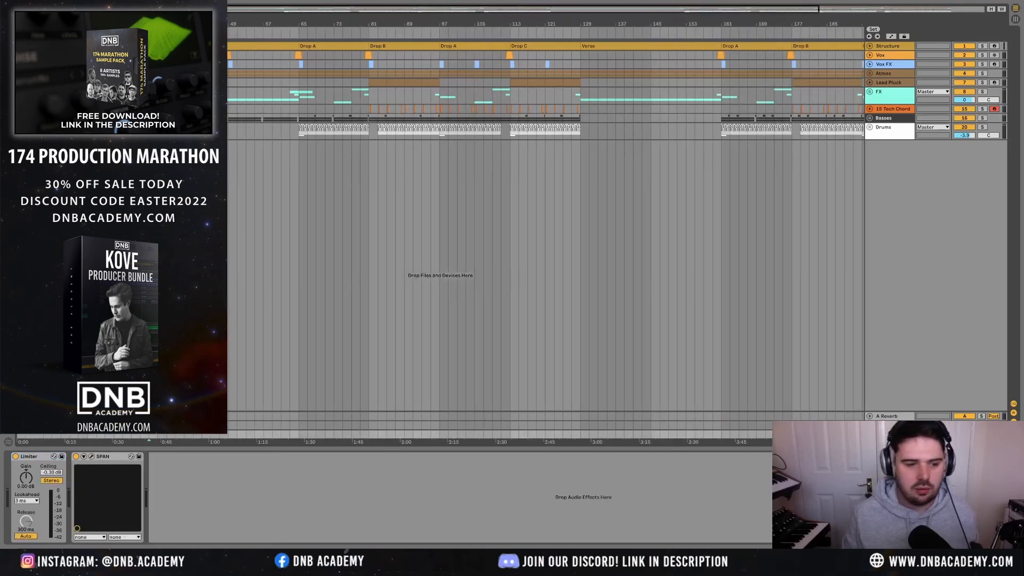
{"action": "left_click", "coordinate": [92, 457]}
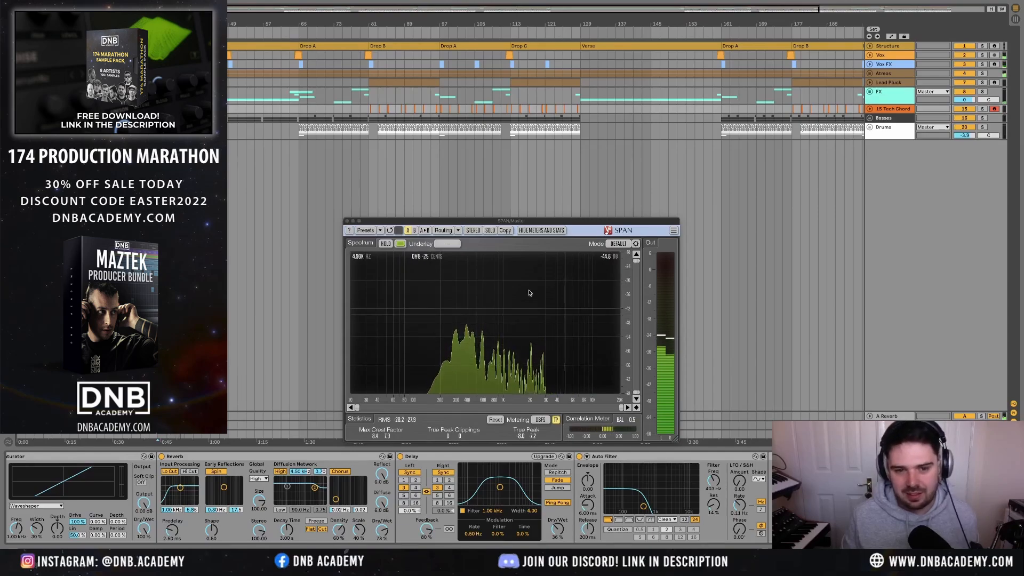
{"action": "left_click", "coordinate": [347, 221]}
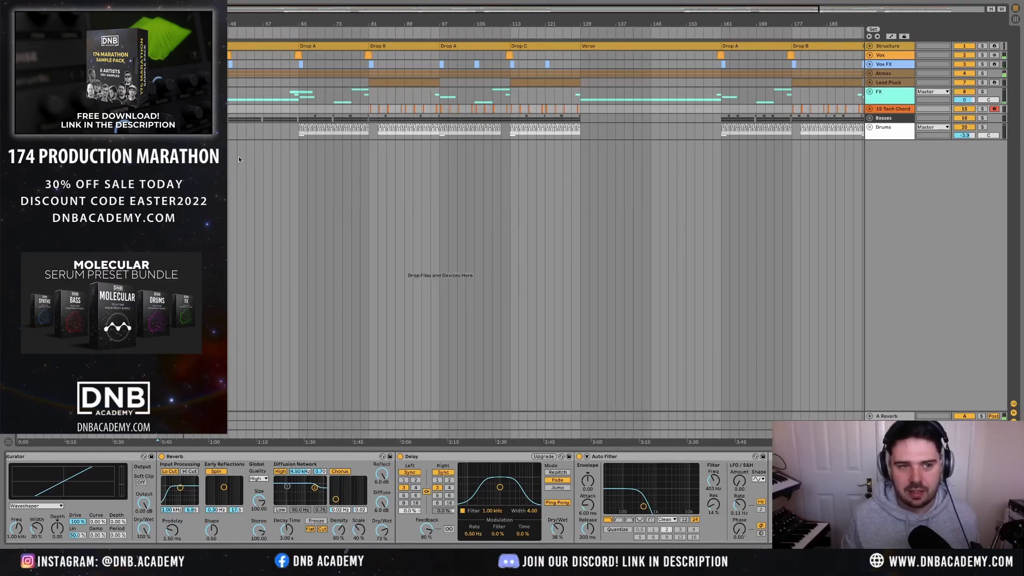
- Examine the Tech Chord, Vox and Basses parts across the first run of drops, unfolding the Vox track for inspection and folding it again
{"action": "left_click", "coordinate": [230, 99]}
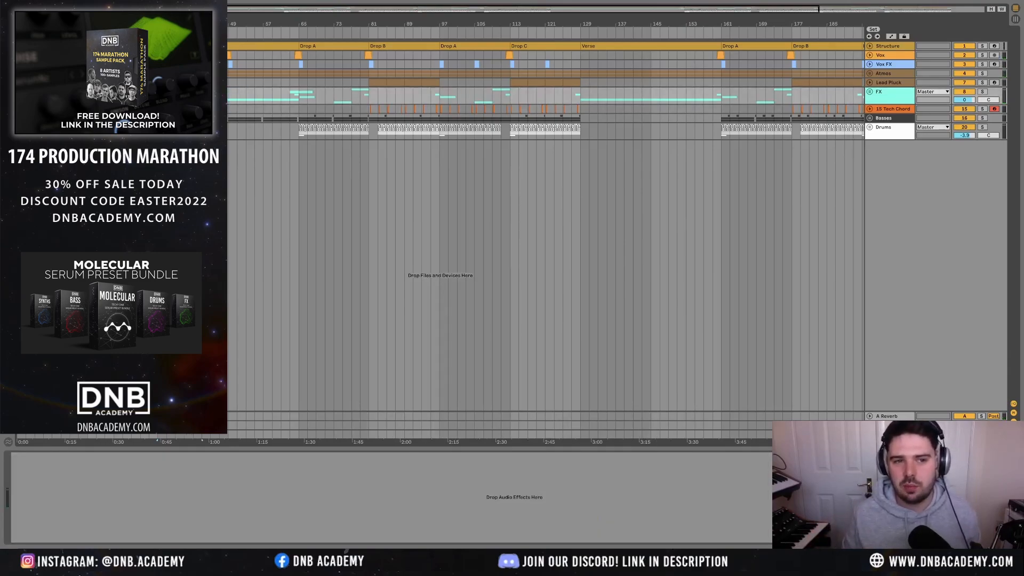
{"action": "left_click", "coordinate": [228, 110]}
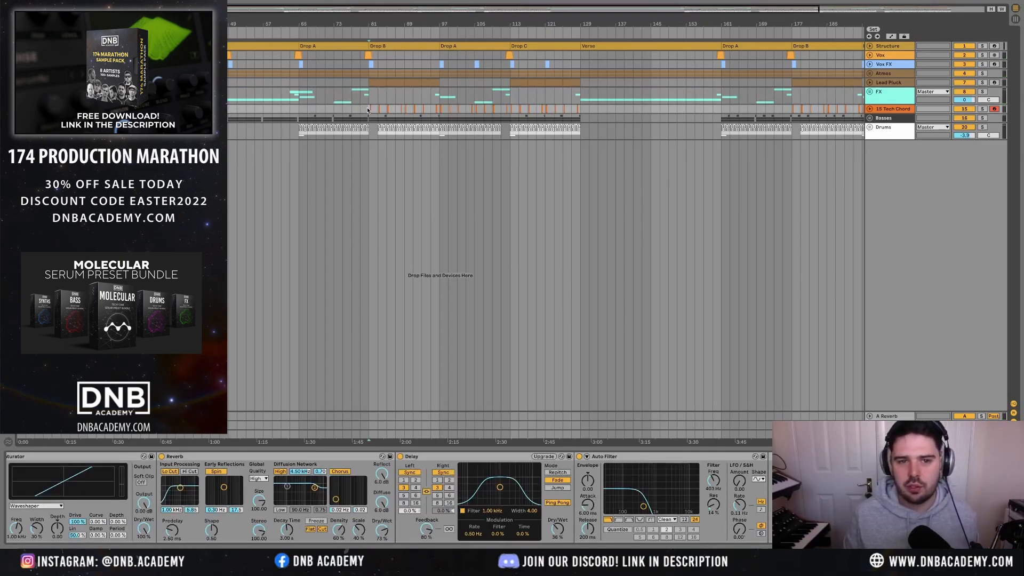
{"action": "left_click_drag", "start_coordinate": [369, 111], "coordinate": [409, 113]}
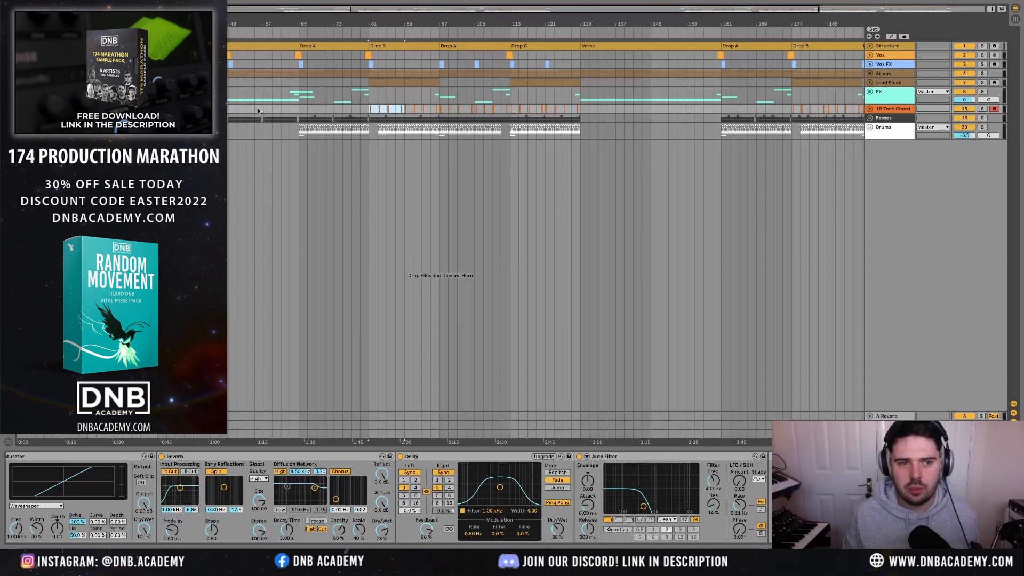
{"action": "left_click", "coordinate": [158, 110]}
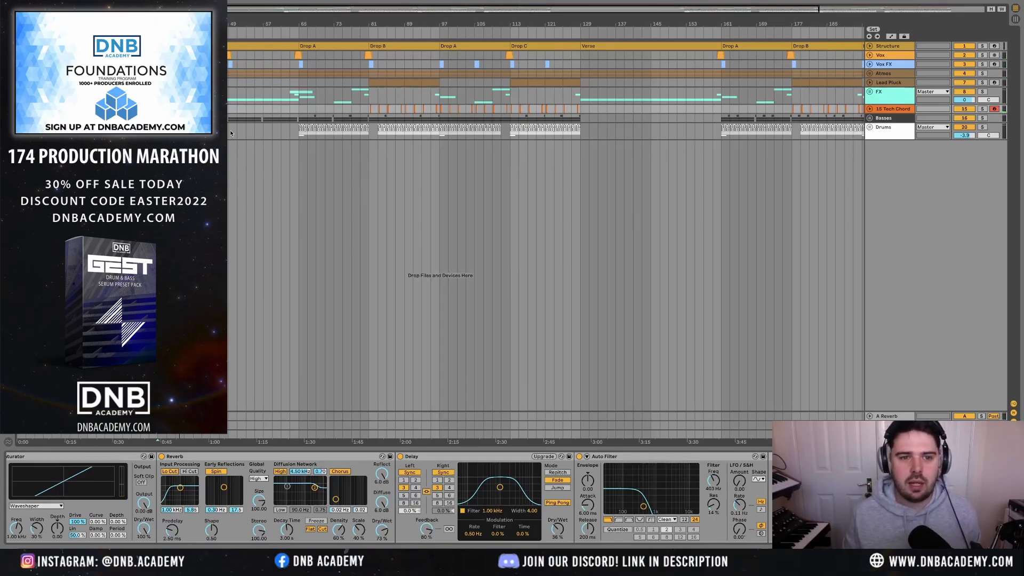
{"action": "left_click_drag", "start_coordinate": [297, 114], "coordinate": [589, 111]}
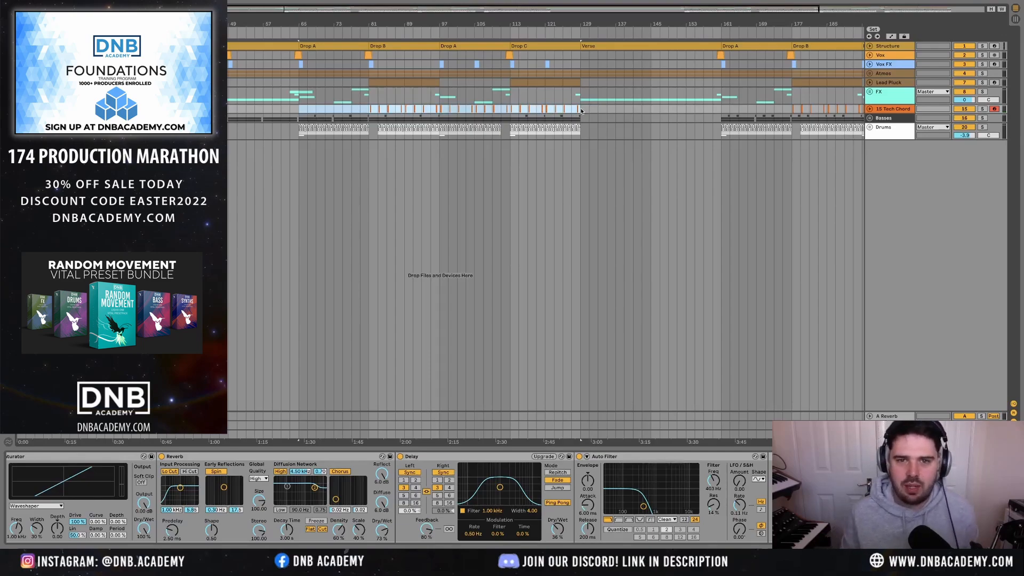
{"action": "left_click", "coordinate": [870, 55]}
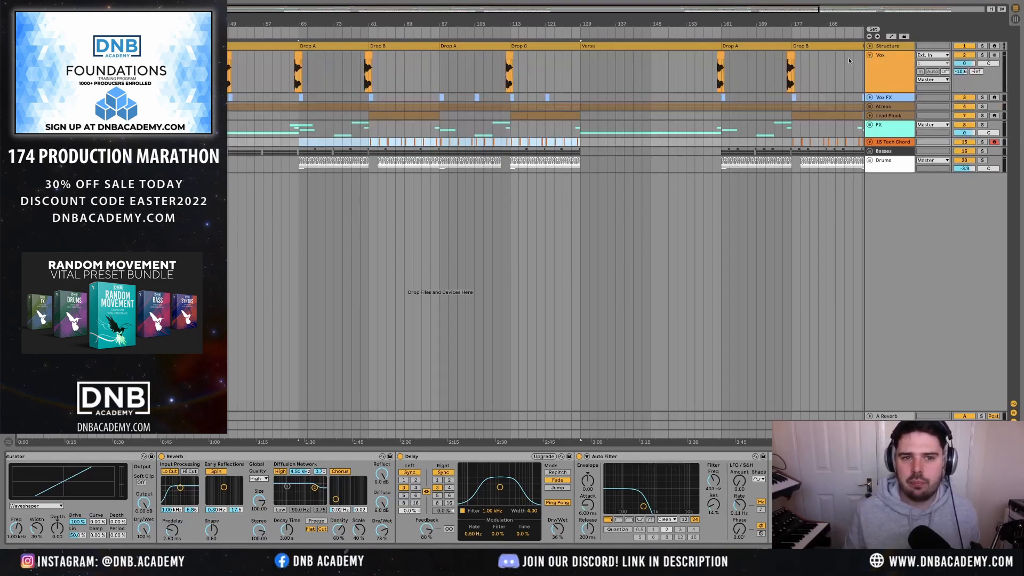
{"action": "left_click", "coordinate": [368, 57]}
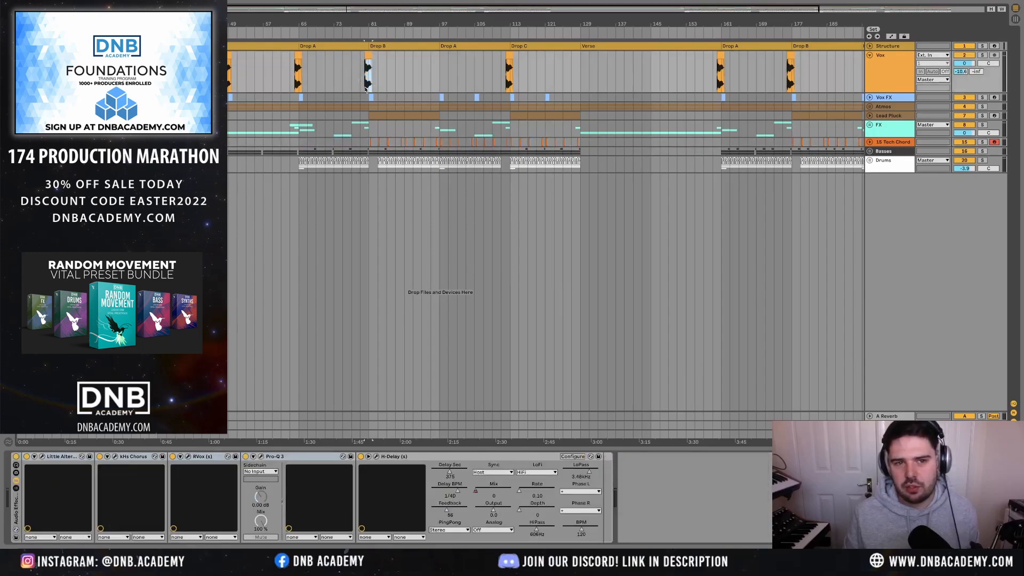
{"action": "left_click_drag", "start_coordinate": [363, 83], "coordinate": [378, 83]}
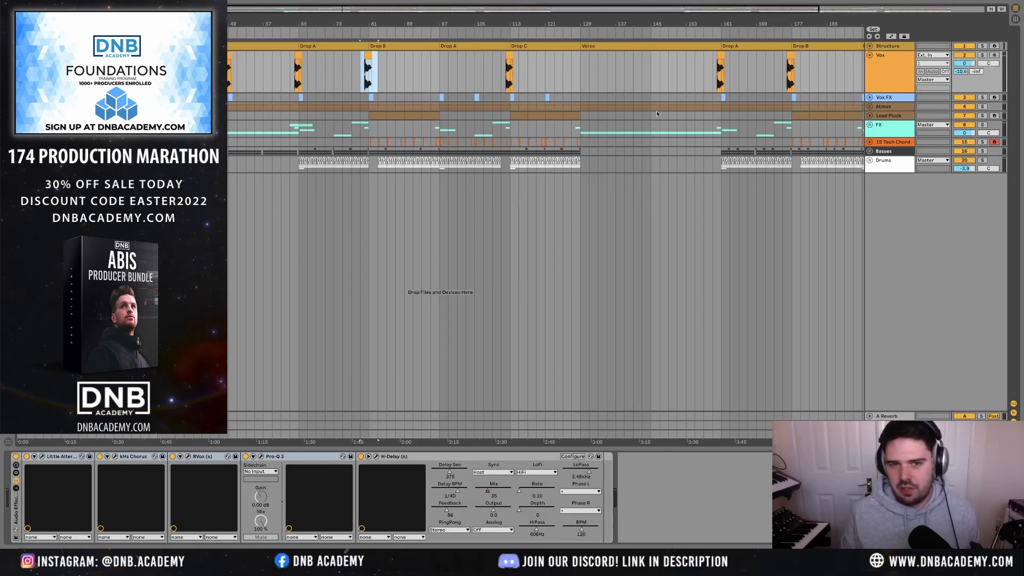
{"action": "left_click_drag", "start_coordinate": [300, 153], "coordinate": [442, 152]}
{"action": "left_click", "coordinate": [441, 153]}
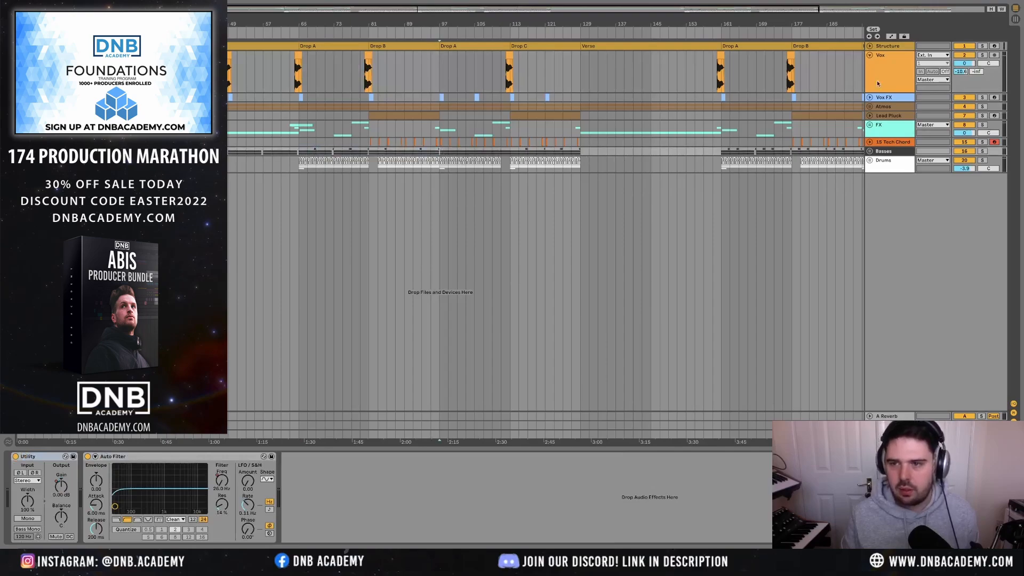
{"action": "left_click", "coordinate": [870, 56]}
- Unfold the Drums group, insert an audio track below Think Shakers in the Tops group, and name it Ride
{"action": "left_click", "coordinate": [870, 128]}
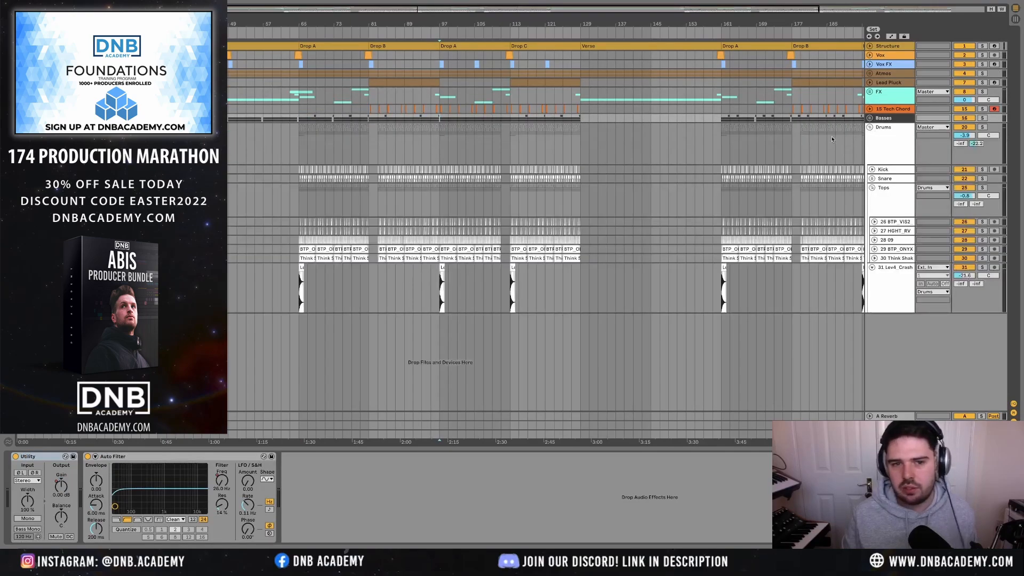
{"action": "scroll", "coordinate": [386, 268], "scroll_direction": "up", "scroll_amount": 5}
{"action": "left_click", "coordinate": [888, 259]}
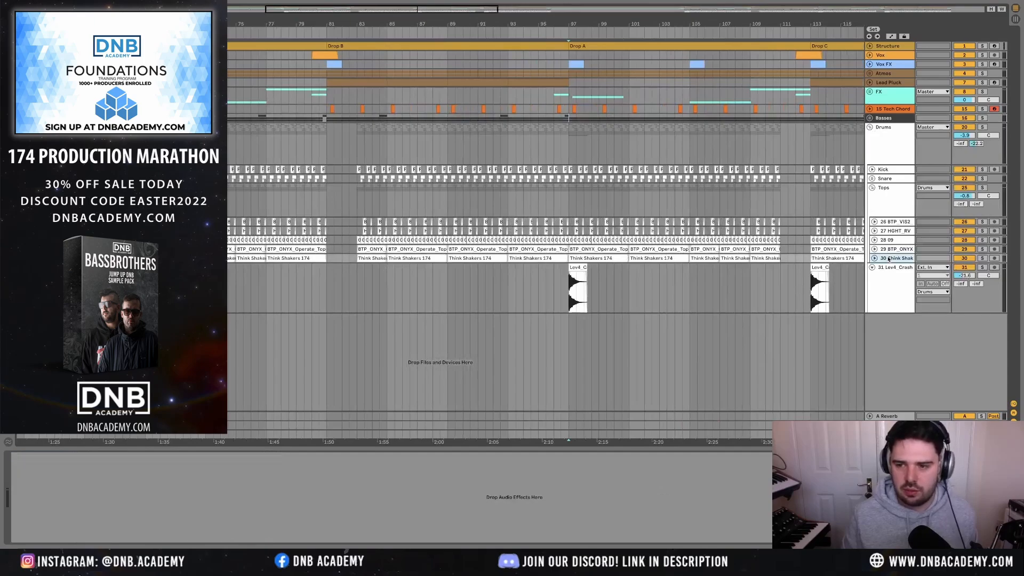
{"action": "key", "text": "ctrl+t"}
{"action": "key", "text": "ctrl+r"}
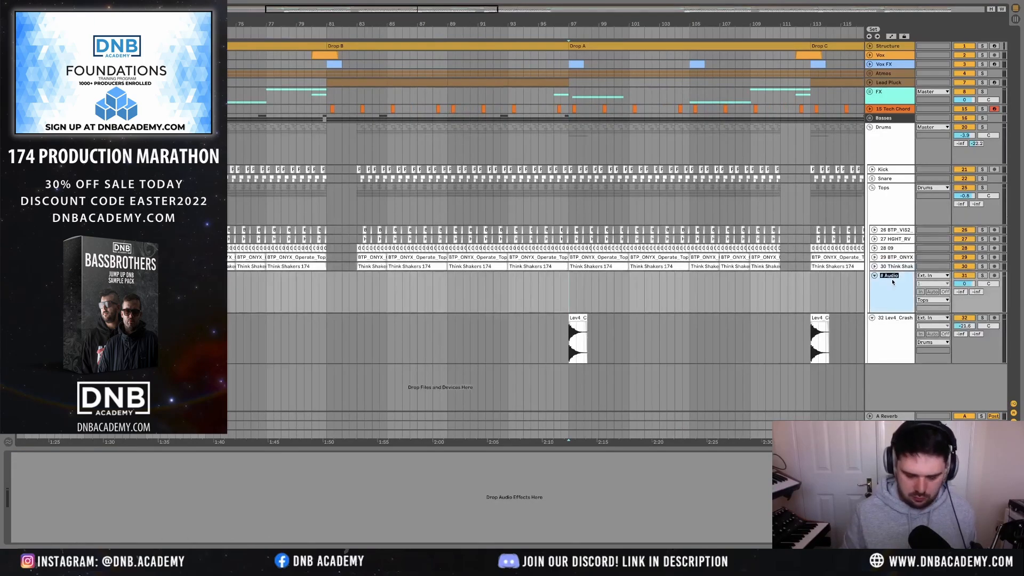
{"action": "type", "text": "Ride"}
{"action": "scroll", "coordinate": [545, 256], "scroll_direction": "left", "scroll_amount": 2}
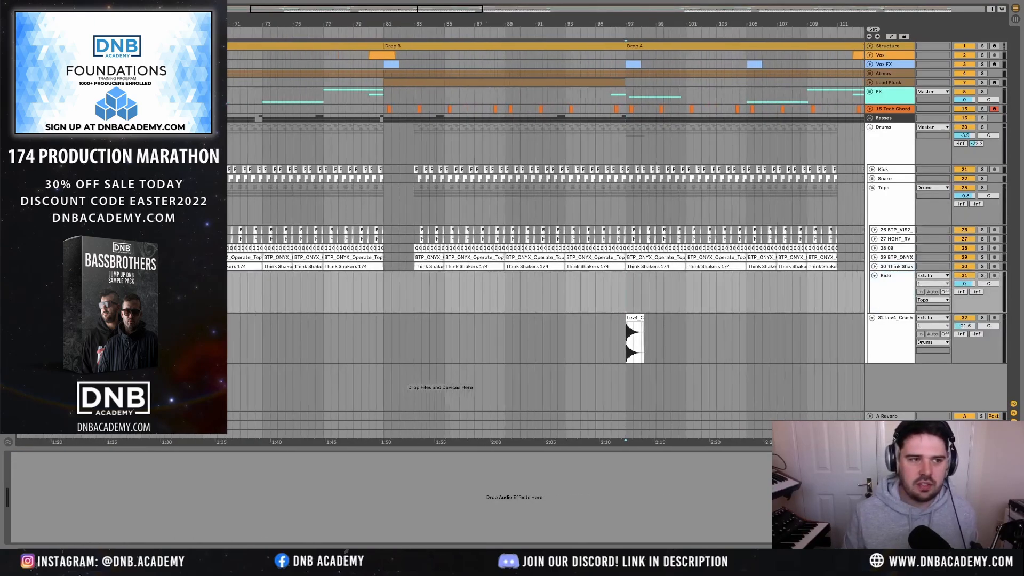
- Show the browser, place a Lev4 cymbal sample on the Ride track where Drop B's drums enter, and trim it to about half a bar
{"action": "key", "text": "ctrl+alt+b"}
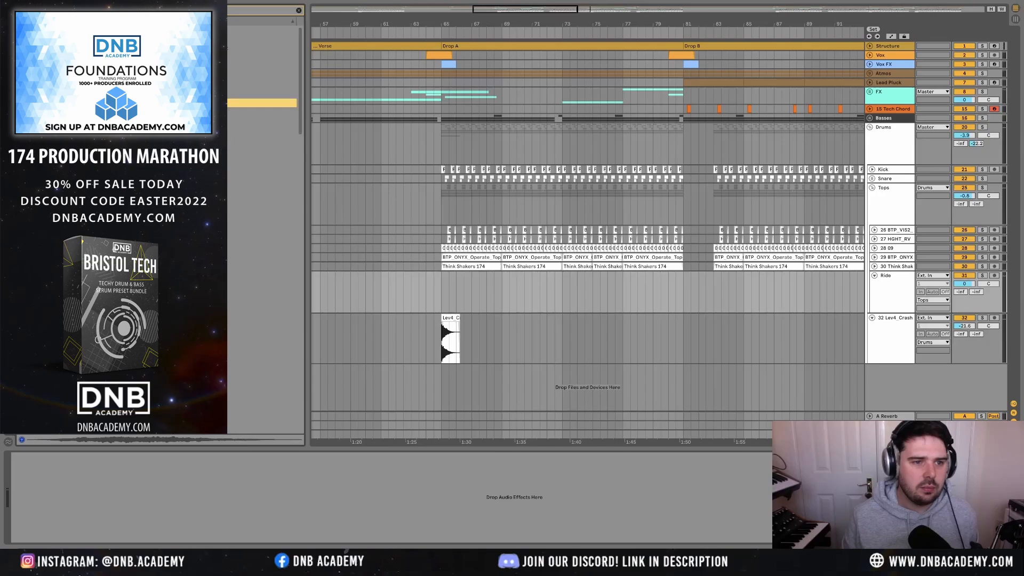
{"action": "left_click", "coordinate": [171, 167]}
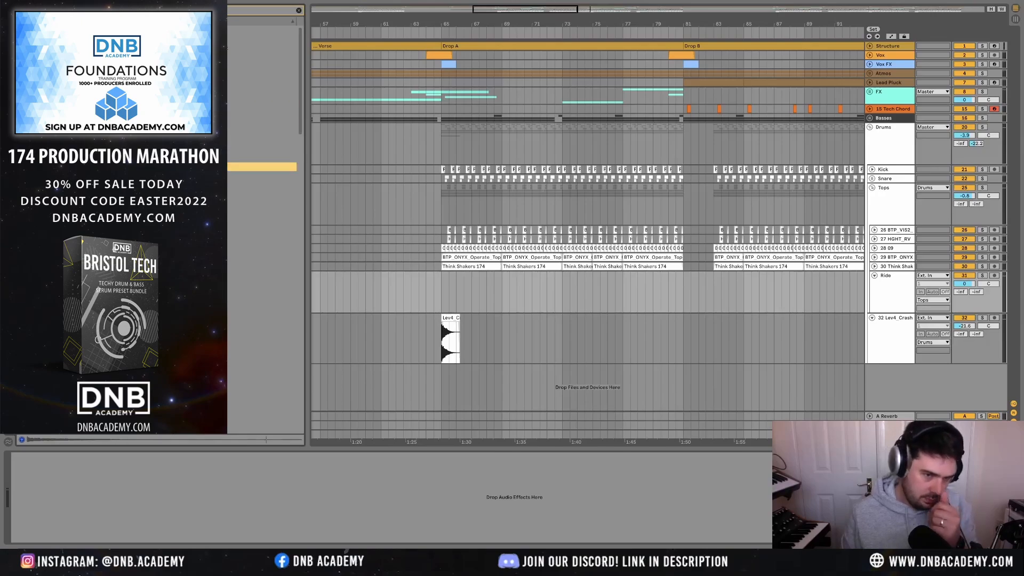
{"action": "mouse_move", "coordinate": [170, 166]}
{"action": "left_mouse_down"}
{"action": "mouse_move", "coordinate": [619, 286]}
{"action": "mouse_move", "coordinate": [716, 293]}
{"action": "left_mouse_up"}
{"action": "scroll", "coordinate": [708, 291], "scroll_direction": "up", "scroll_amount": 5}
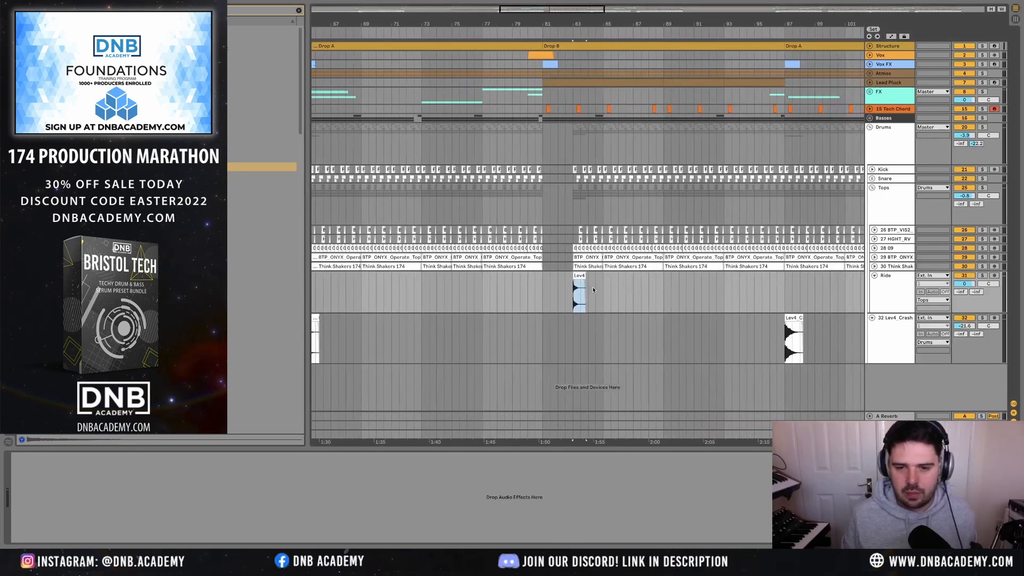
{"action": "left_click_drag", "start_coordinate": [587, 277], "coordinate": [575, 277]}
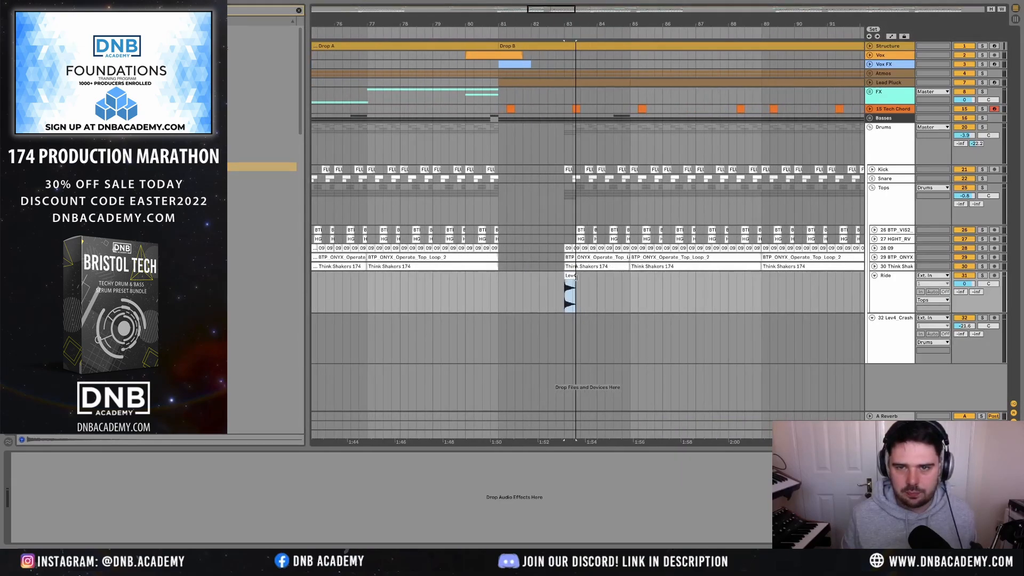
- Duplicate the trimmed ride hit repeatedly to fill the rest of Drop B up to the second Drop A
{"action": "key", "text": "ctrl+d"}
{"action": "key", "text": "ctrl+d"}
{"action": "key", "text": "ctrl+d"}
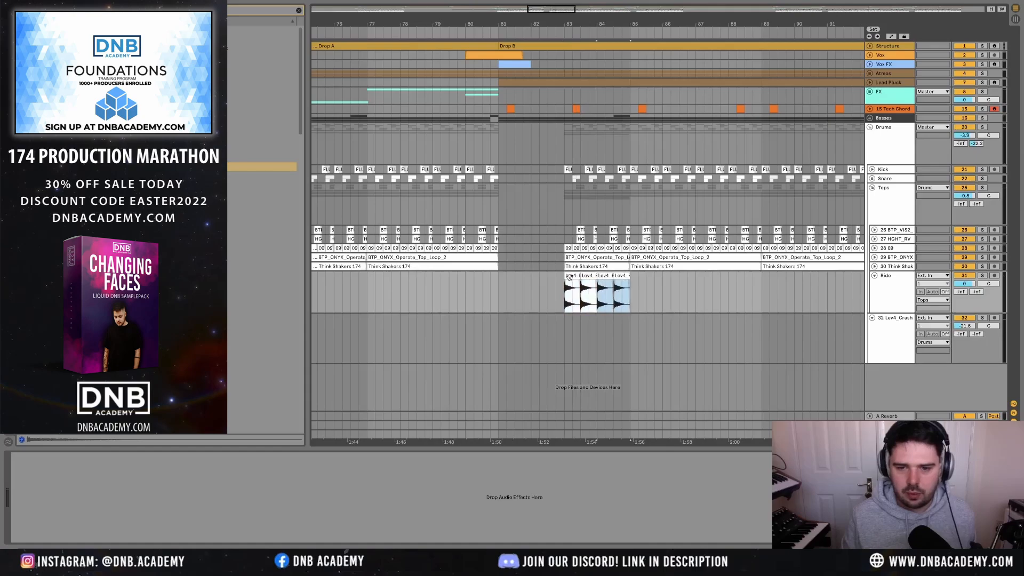
{"action": "key", "text": "ctrl+d"}
{"action": "key", "text": "ctrl+d"}
{"action": "key", "text": "ctrl+d"}
{"action": "scroll", "coordinate": [569, 275], "scroll_direction": "down", "scroll_amount": 4}
{"action": "key", "text": "ctrl+d"}
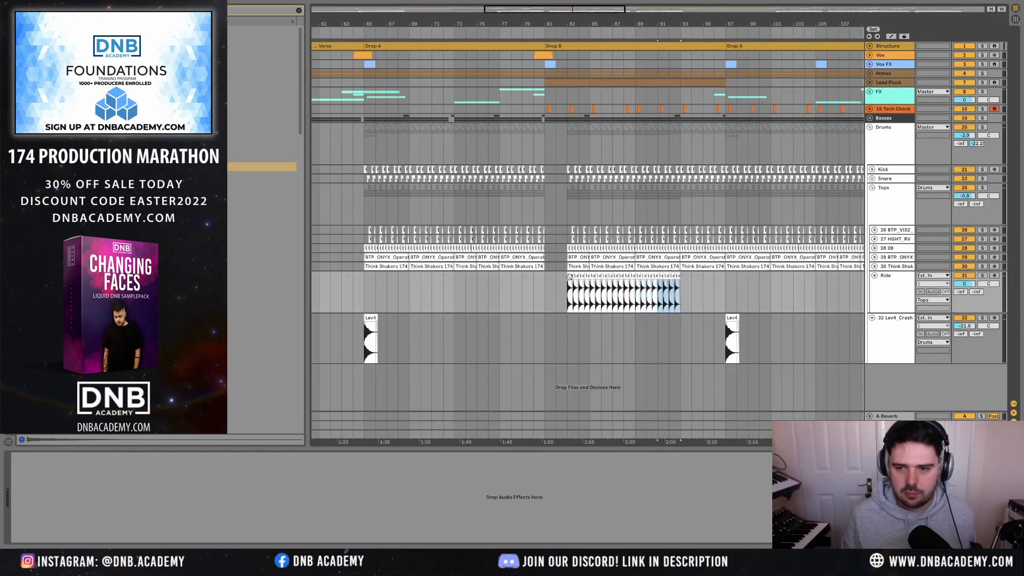
{"action": "key", "text": "ctrl+d"}
{"action": "key", "text": "ctrl+d"}
- Play from the start of Drop B and lower the Ride track's volume to -26.0 dB
{"action": "left_click", "coordinate": [550, 293]}
{"action": "key", "text": "space"}
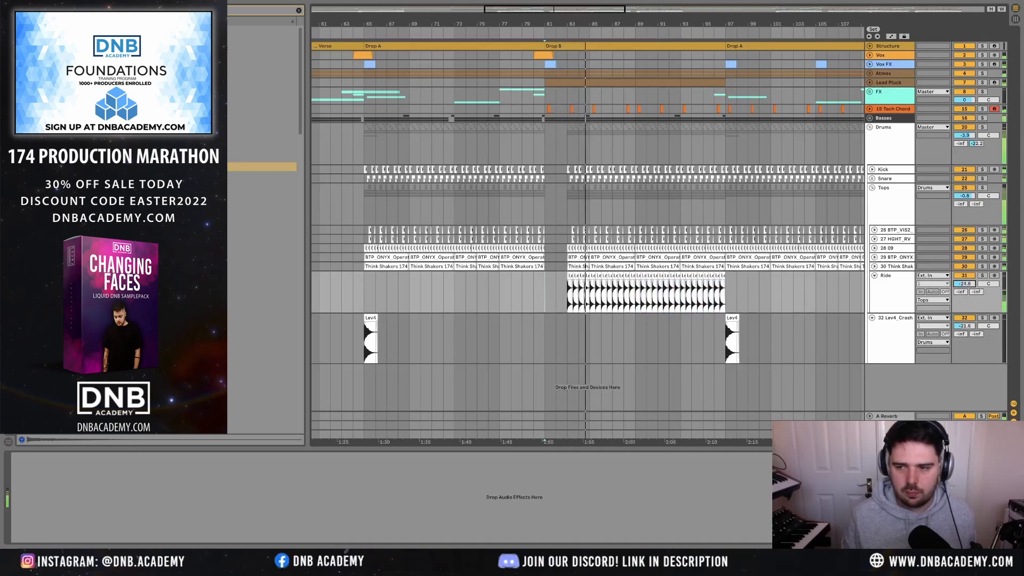
{"action": "scroll", "coordinate": [828, 293], "scroll_direction": "right", "scroll_amount": 5}
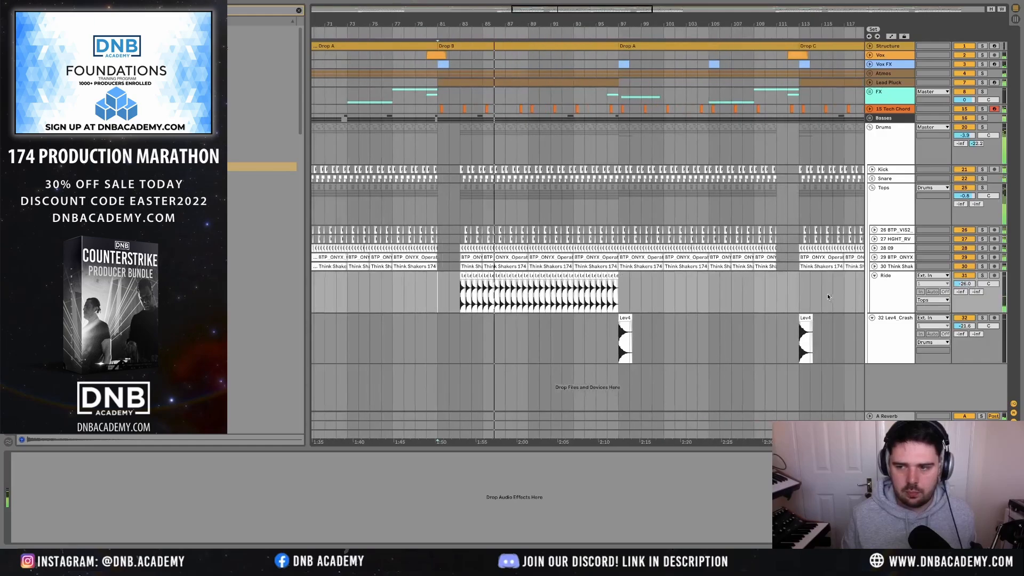
{"action": "scroll", "coordinate": [828, 297], "scroll_direction": "right", "scroll_amount": 1}
- Copy Drop B's ride pattern to the start of Drop C and duplicate part of it to fill Drop C to its end
{"action": "left_click_drag", "start_coordinate": [788, 291], "coordinate": [449, 293]}
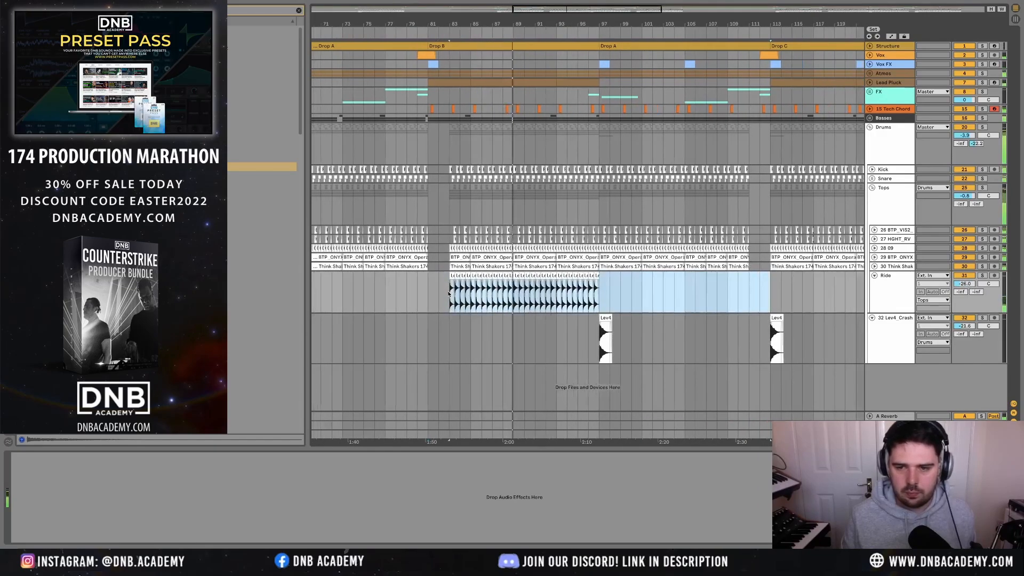
{"action": "scroll", "coordinate": [449, 293], "scroll_direction": "down", "scroll_amount": 5}
{"action": "key", "text": "ctrl+d"}
{"action": "left_click", "coordinate": [607, 298]}
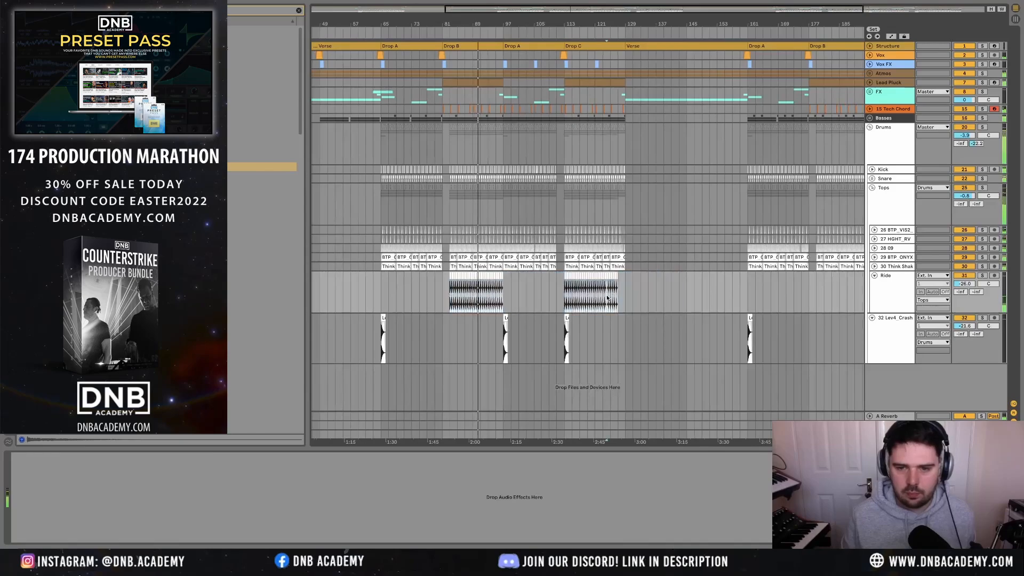
{"action": "left_click_drag", "start_coordinate": [565, 296], "coordinate": [594, 297]}
{"action": "key", "text": "ctrl+d"}
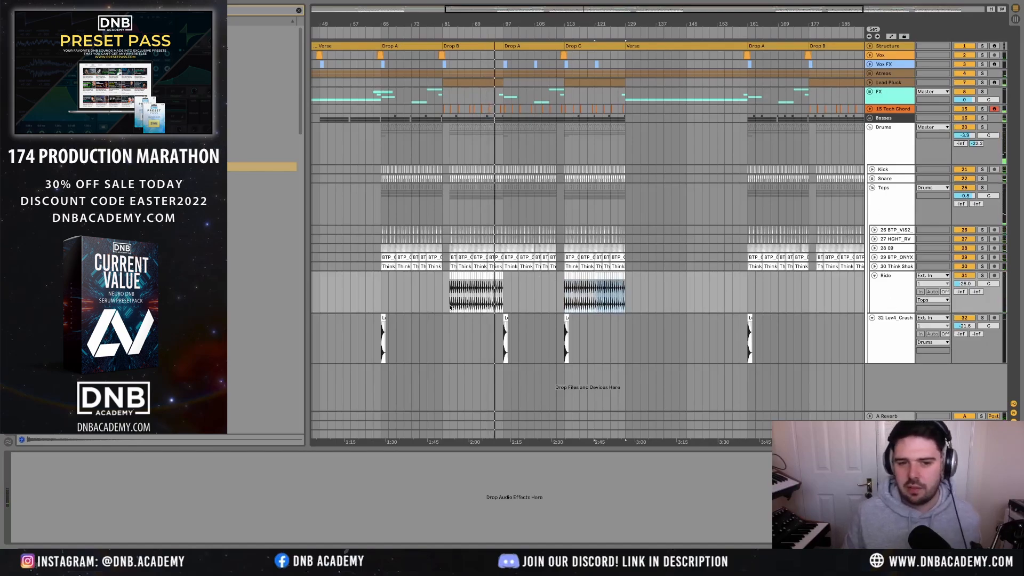
- Solo the Drums group and compare playback of the first Drop A without the ride against Drop B with it
{"action": "left_click", "coordinate": [881, 131]}
{"action": "left_click", "coordinate": [397, 297]}
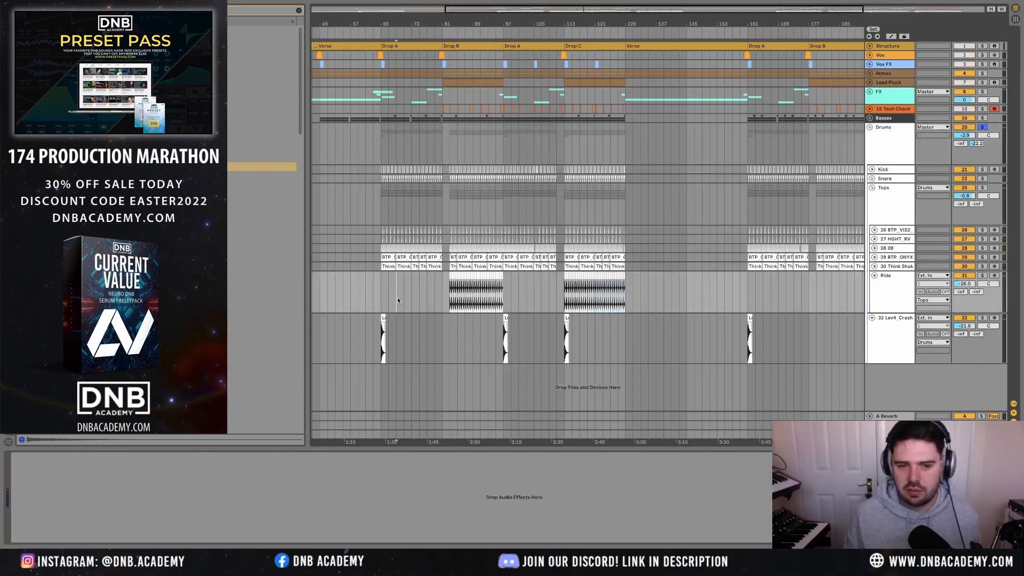
{"action": "key", "text": "space"}
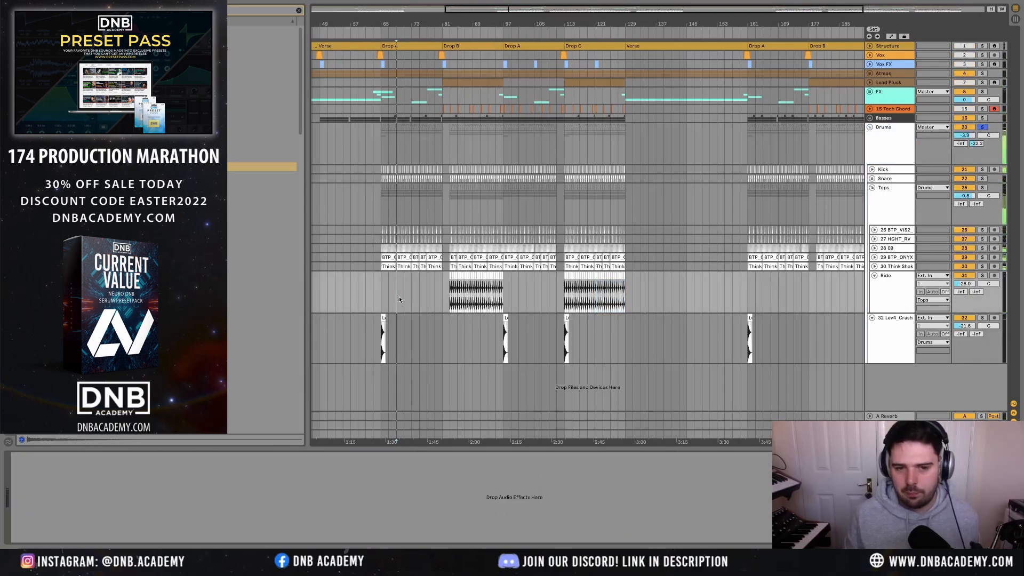
{"action": "left_click", "coordinate": [448, 295]}
{"action": "key", "text": "space"}
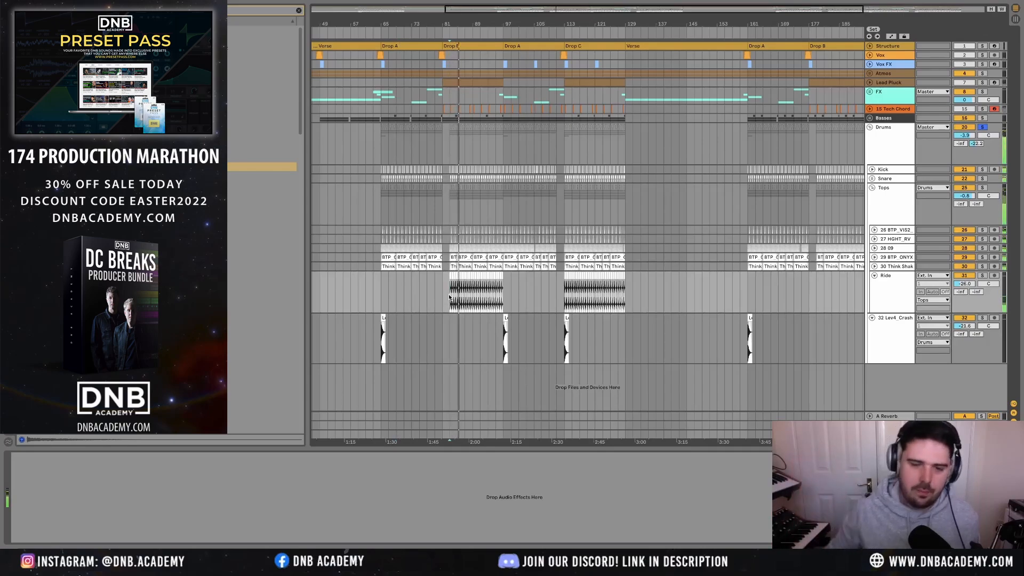
- Fold the Ride track and the Tops group
{"action": "left_click", "coordinate": [874, 276]}
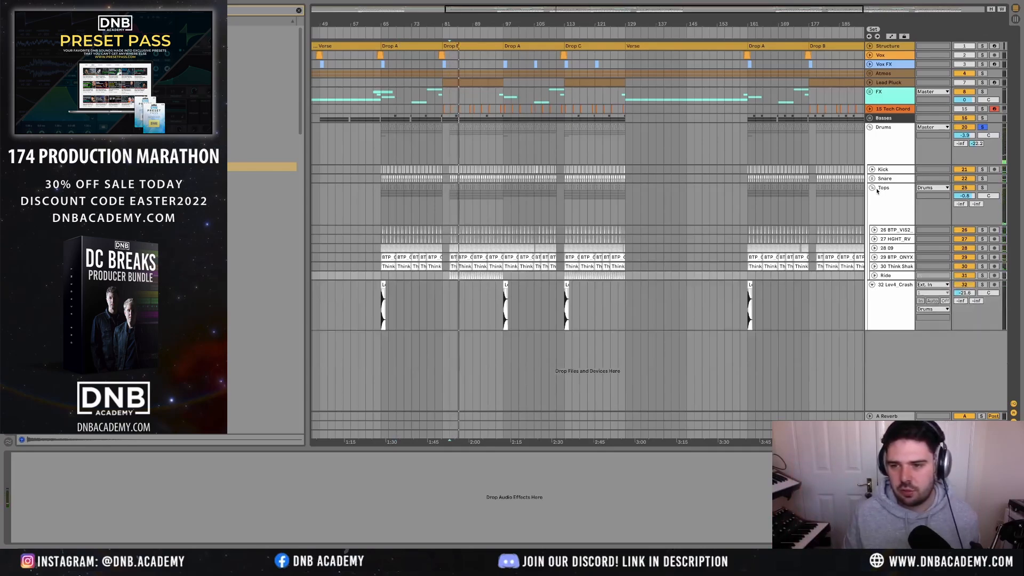
{"action": "left_click", "coordinate": [873, 189]}
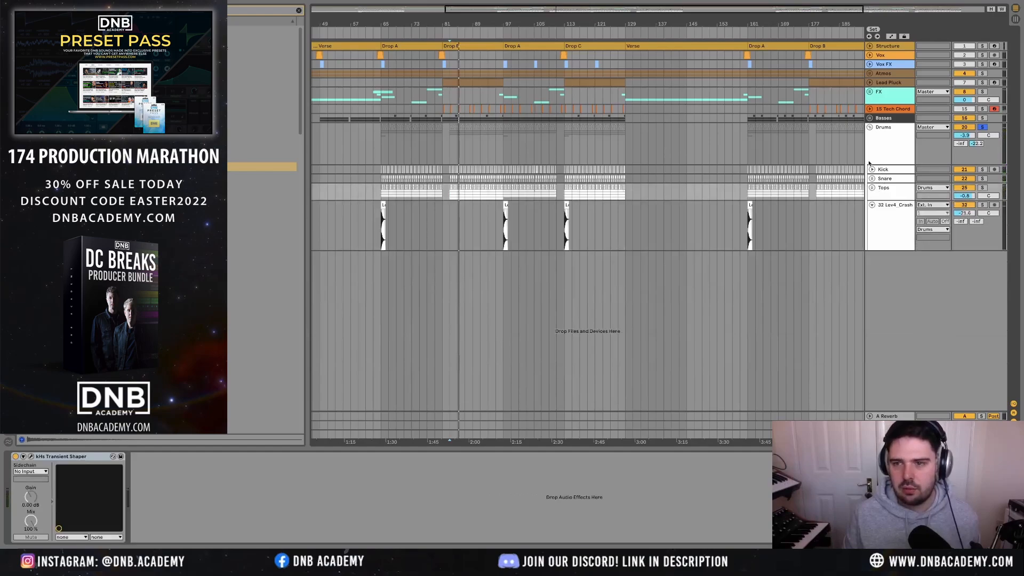
- Fold the Drums group and add the Glitch Delay to its device chain after the Reverb
{"action": "left_click", "coordinate": [870, 127]}
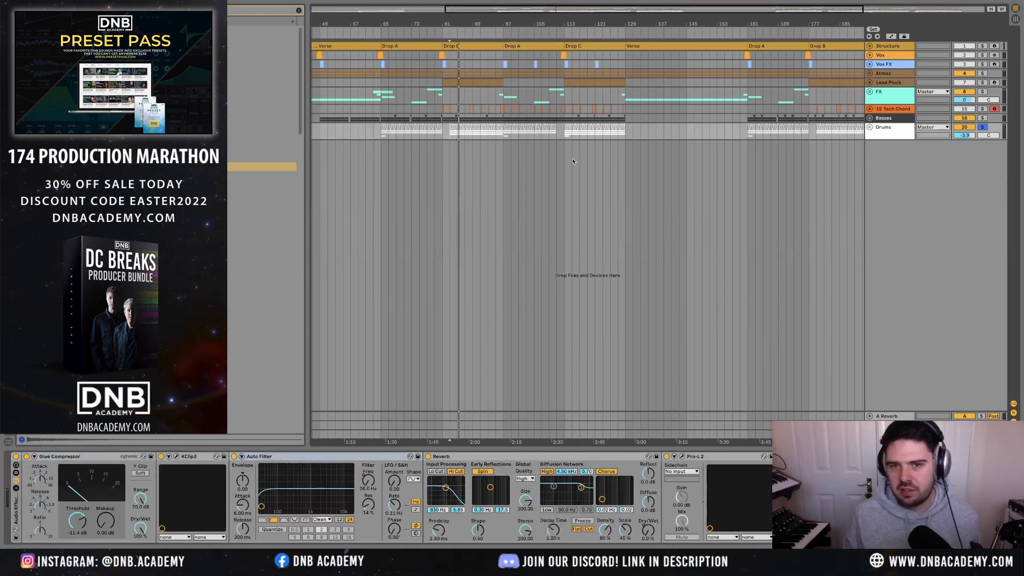
{"action": "scroll", "coordinate": [556, 160], "scroll_direction": "down", "scroll_amount": 3}
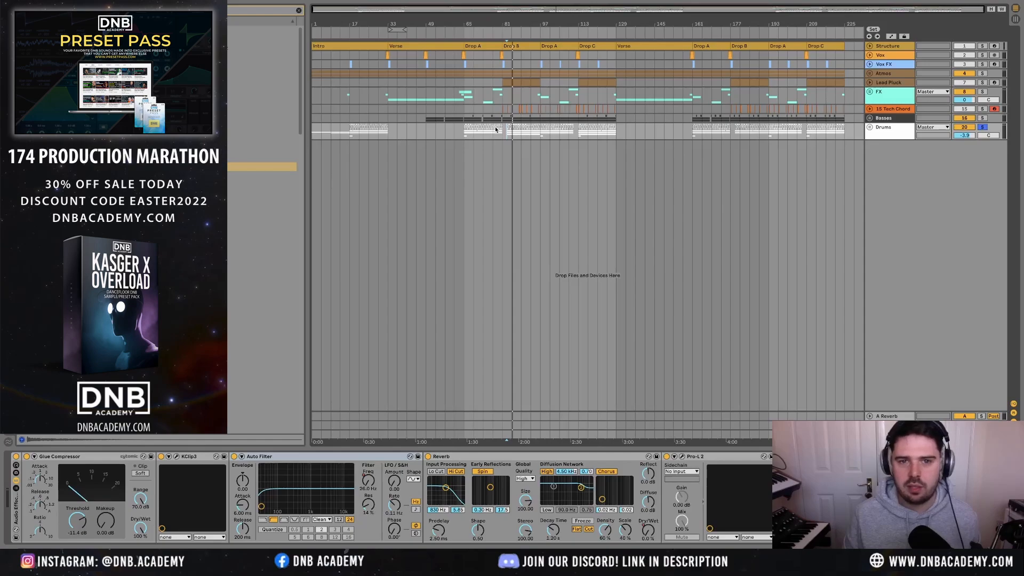
{"action": "left_click_drag", "start_coordinate": [491, 134], "coordinate": [508, 129]}
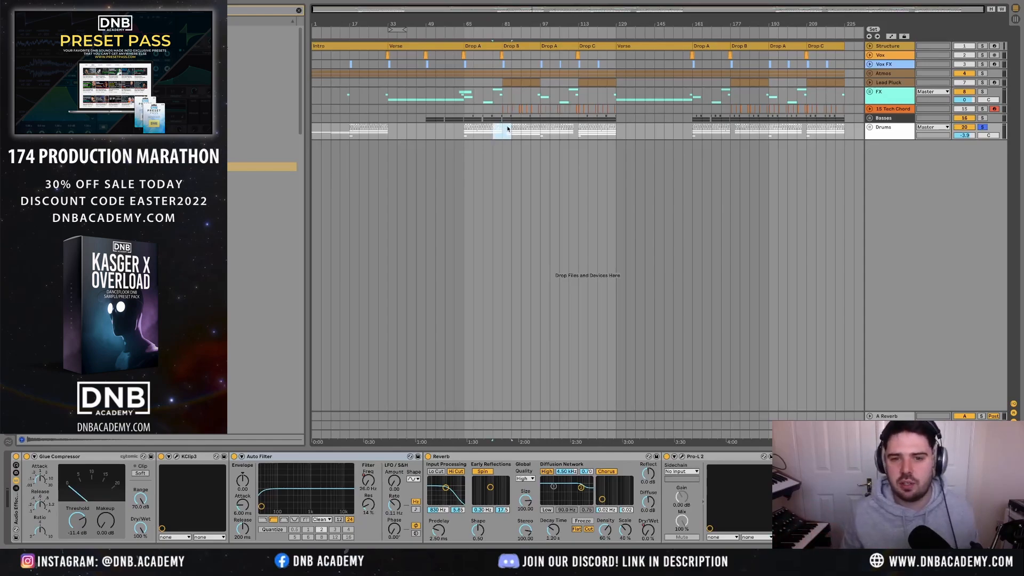
{"action": "left_click", "coordinate": [885, 135]}
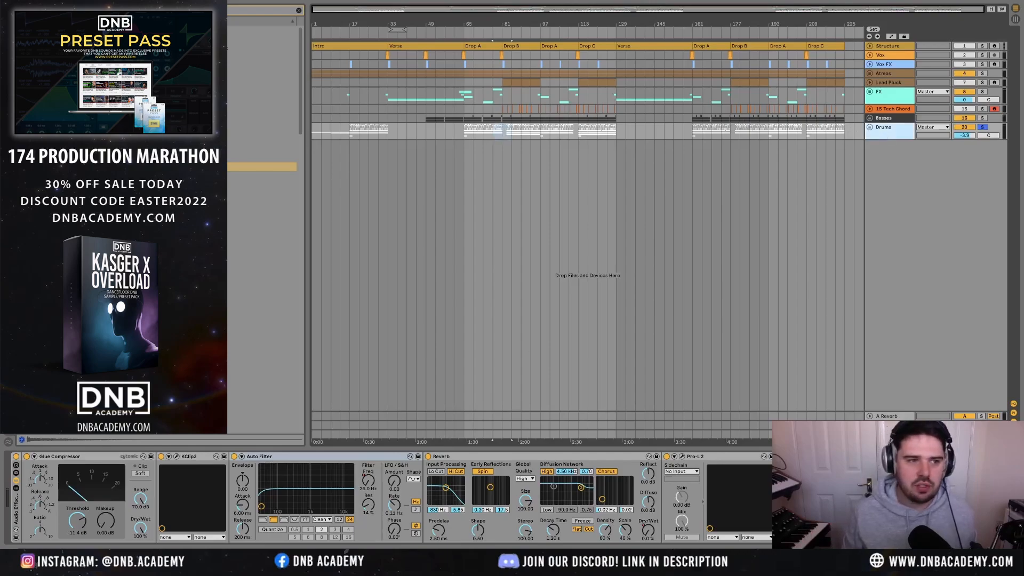
{"action": "key", "text": "ctrl+f"}
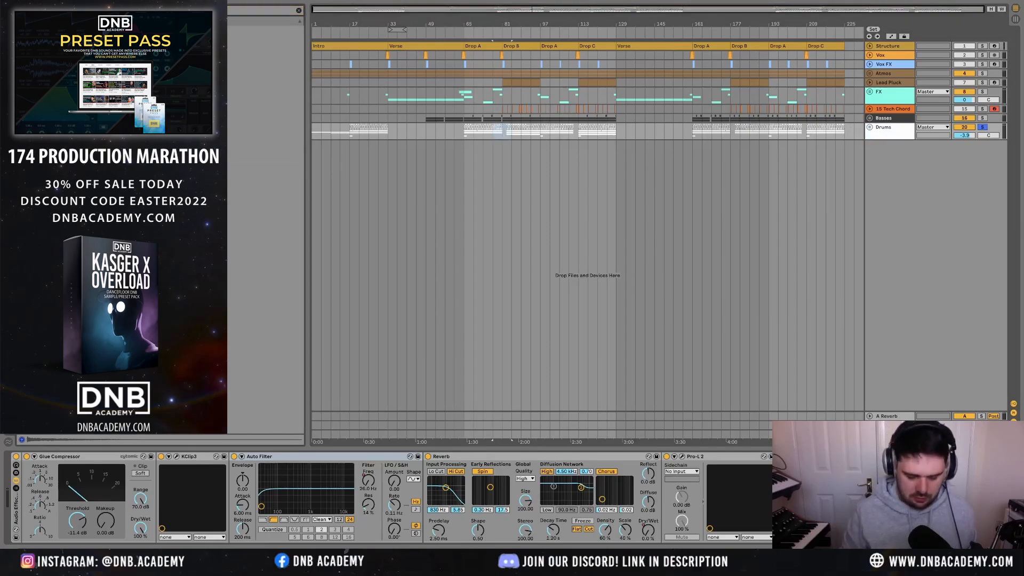
{"action": "key", "text": "Down"}
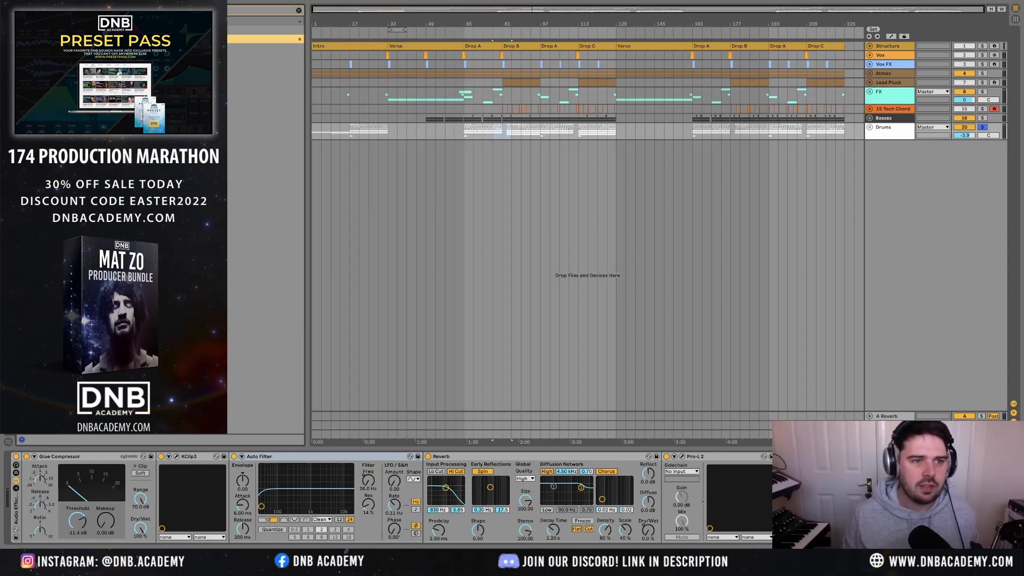
{"action": "key", "text": "Down"}
{"action": "key", "text": "Down"}
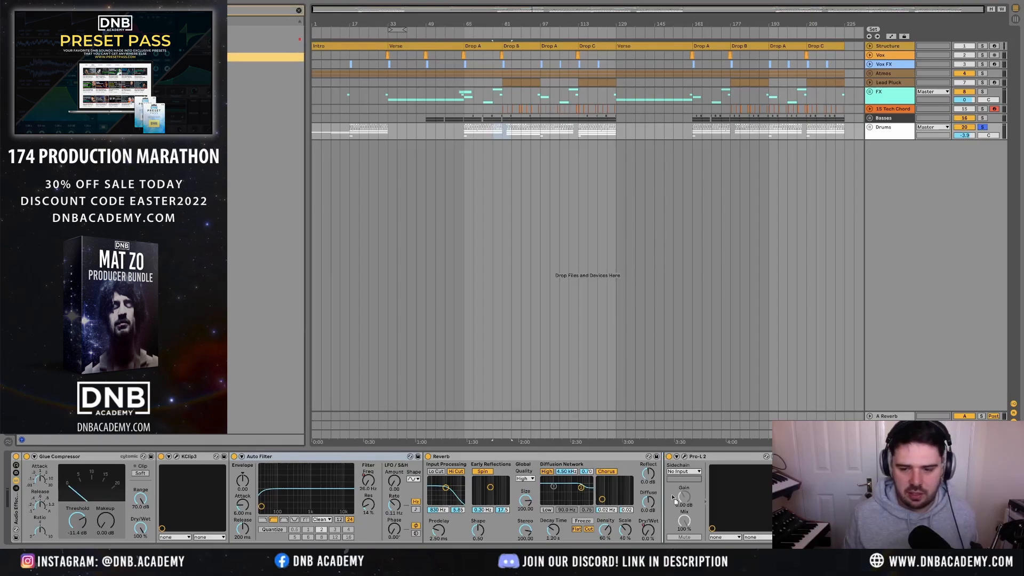
{"action": "key", "text": "Return"}
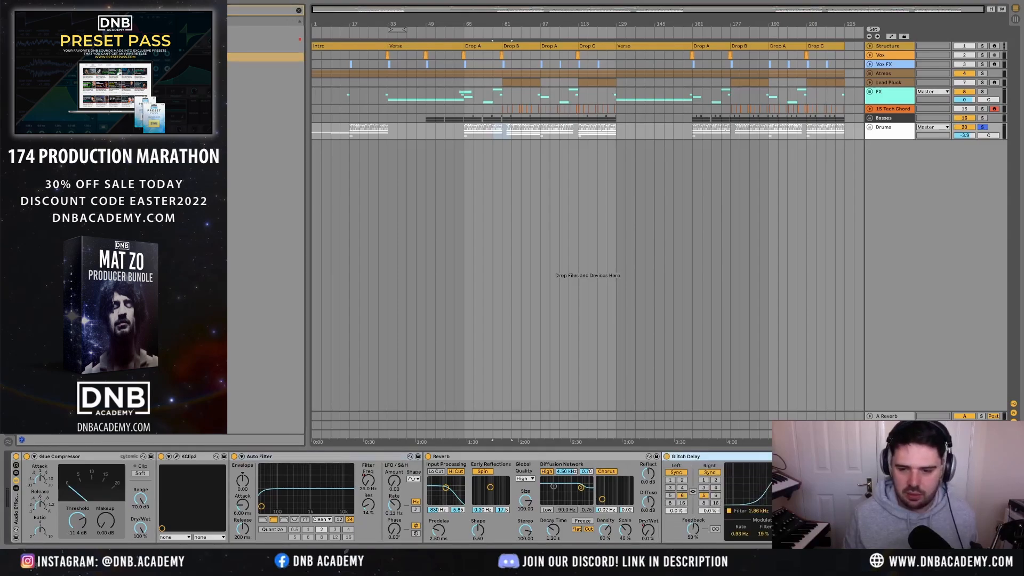
- Show the automation for the Glitch Delay's Dry/Wet on the Drums group and switch that control to Equal-Loudness
{"action": "right_click", "coordinate": [856, 355]}
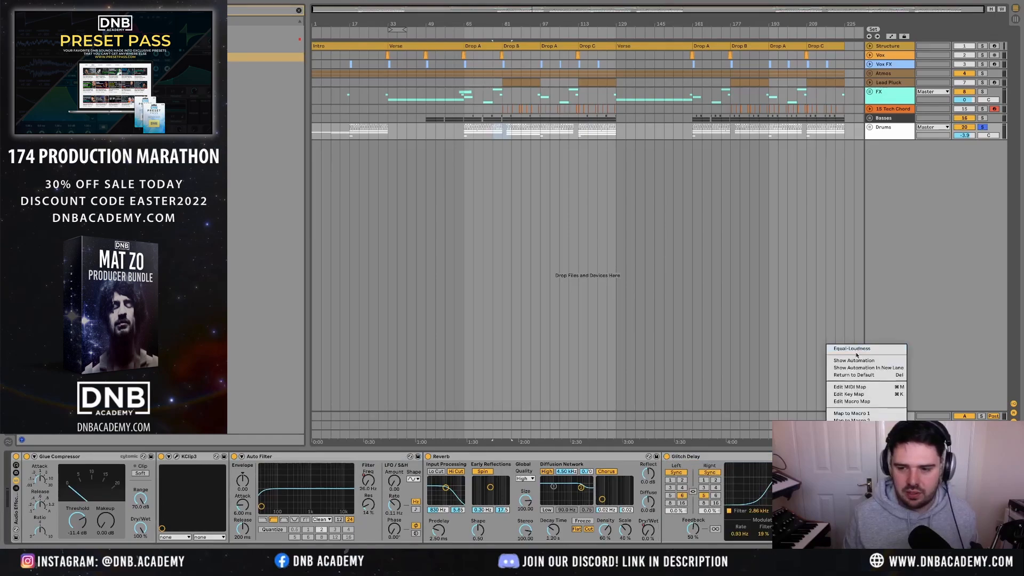
{"action": "left_click", "coordinate": [855, 361]}
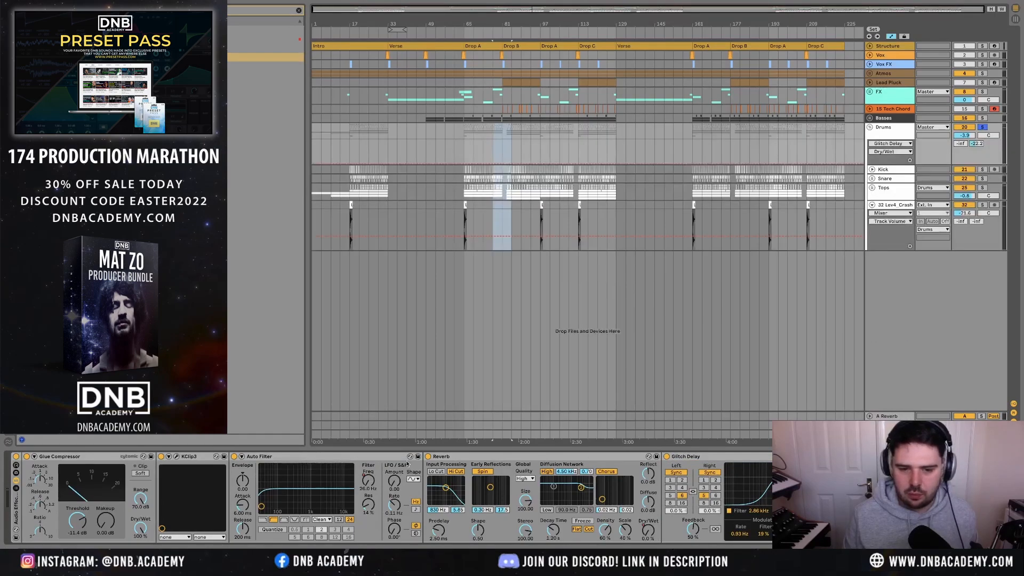
{"action": "right_click", "coordinate": [833, 344]}
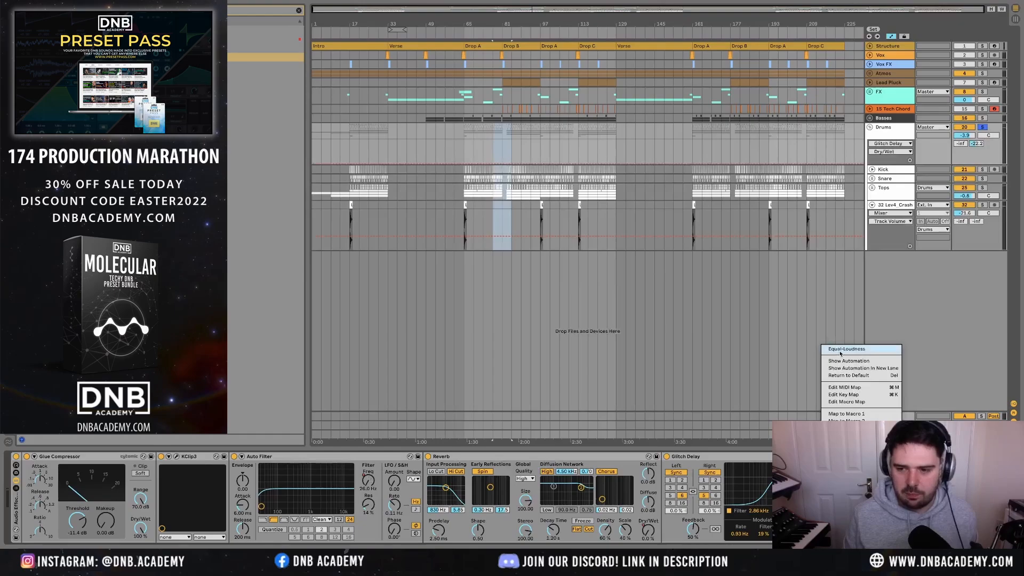
{"action": "left_click", "coordinate": [841, 351]}
- Draw a curved rise in the Glitch Delay's Dry/Wet automation over Drop B's last two bars, dropping back at the start of Drop A
{"action": "scroll", "coordinate": [506, 208], "scroll_direction": "up", "scroll_amount": 5}
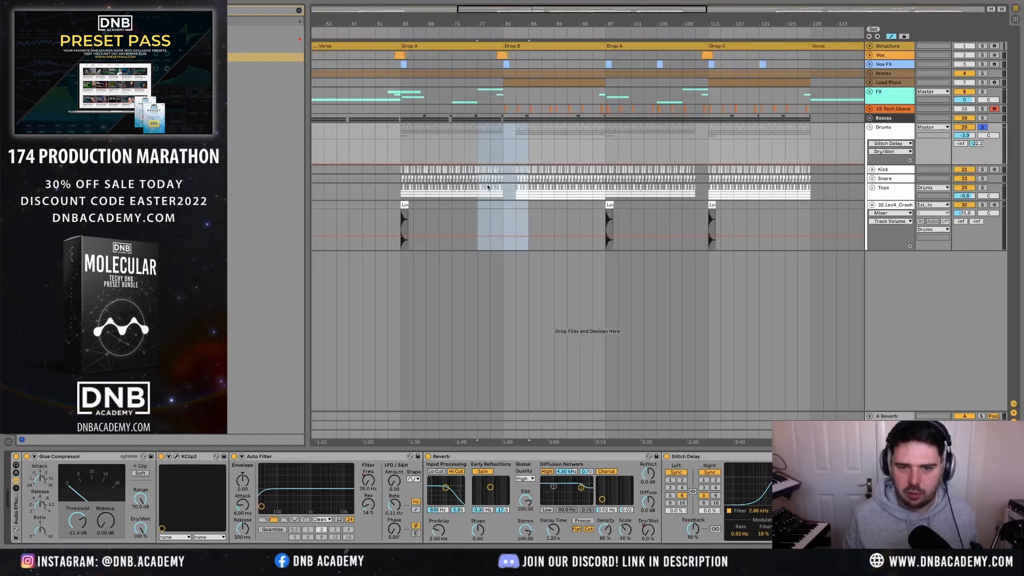
{"action": "key", "text": "space"}
{"action": "left_click", "coordinate": [490, 193]}
{"action": "left_click", "coordinate": [489, 194]}
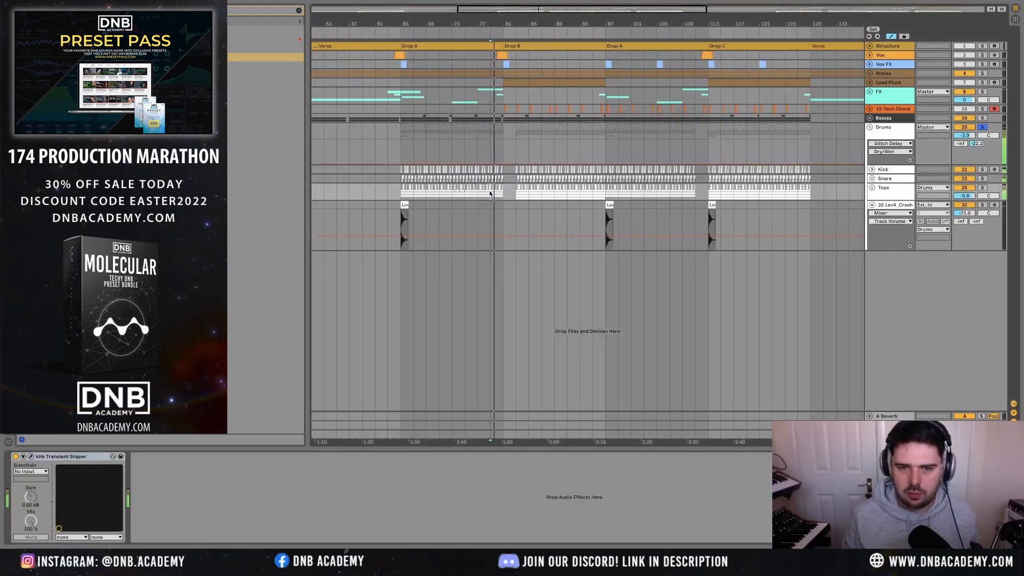
{"action": "left_click", "coordinate": [593, 190]}
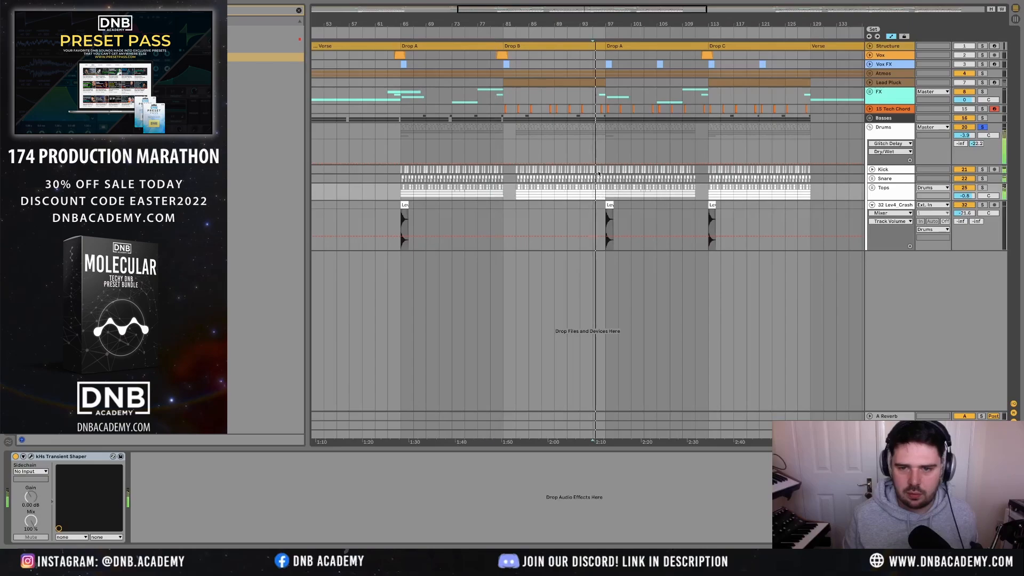
{"action": "left_click", "coordinate": [597, 155]}
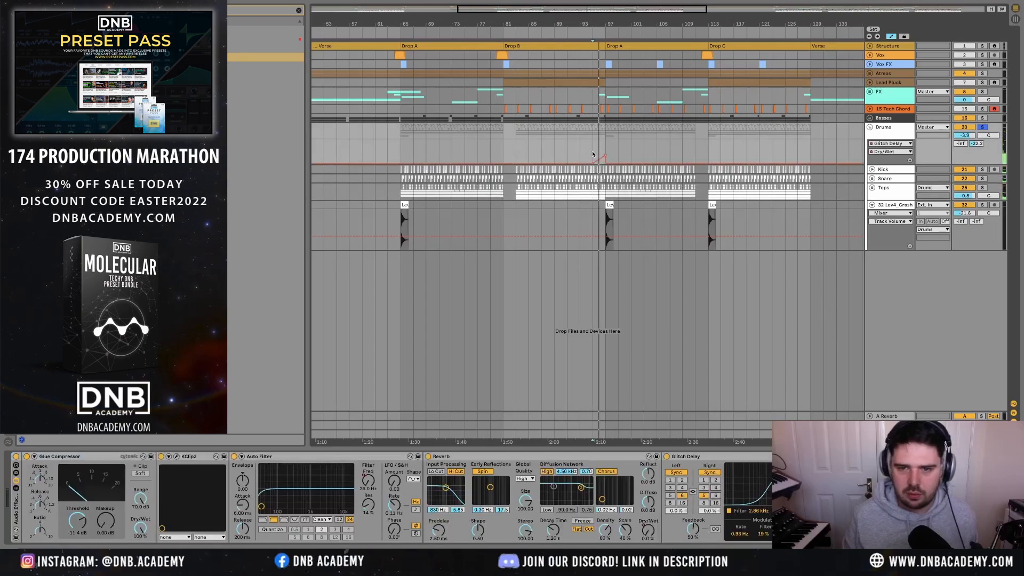
{"action": "key", "text": "space"}
{"action": "left_click_drag", "start_coordinate": [605, 155], "coordinate": [606, 147]}
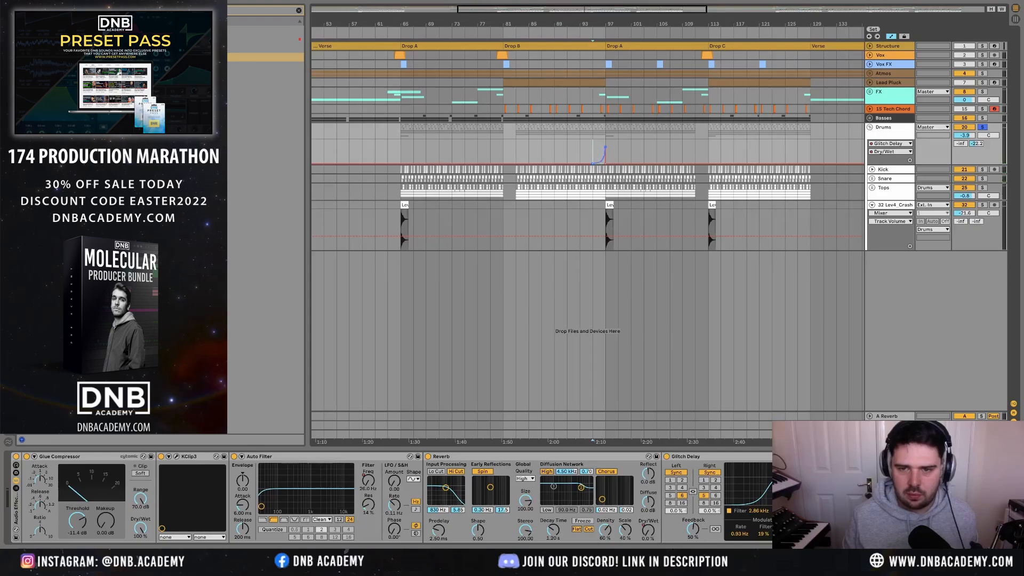
- Play the transition from Drop B into the following Drop A with the Drums soloed and in full, and fold the Drums group
{"action": "key", "text": "space"}
{"action": "scroll", "coordinate": [611, 188], "scroll_direction": "down", "scroll_amount": 3}
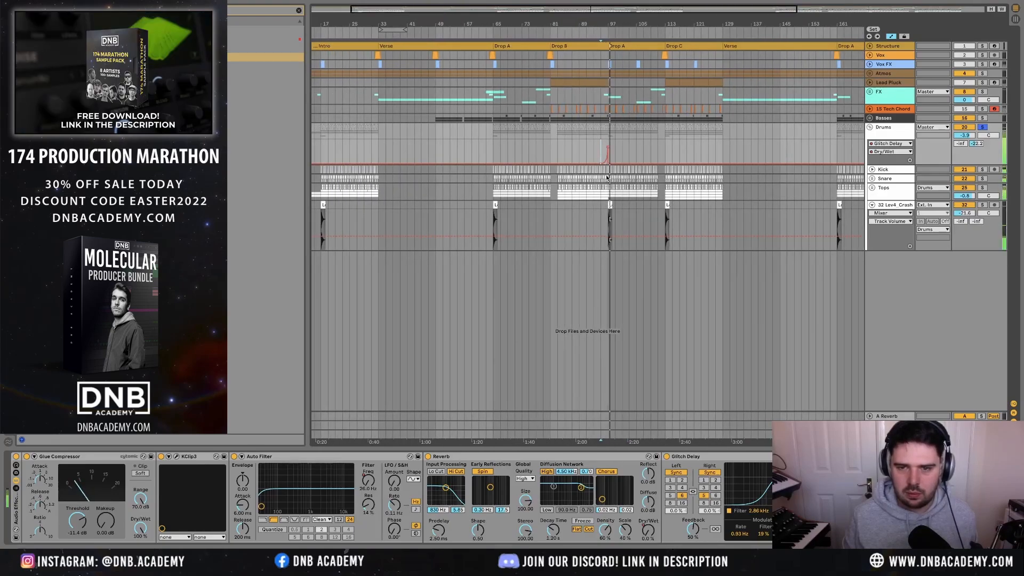
{"action": "scroll", "coordinate": [607, 177], "scroll_direction": "up", "scroll_amount": 3}
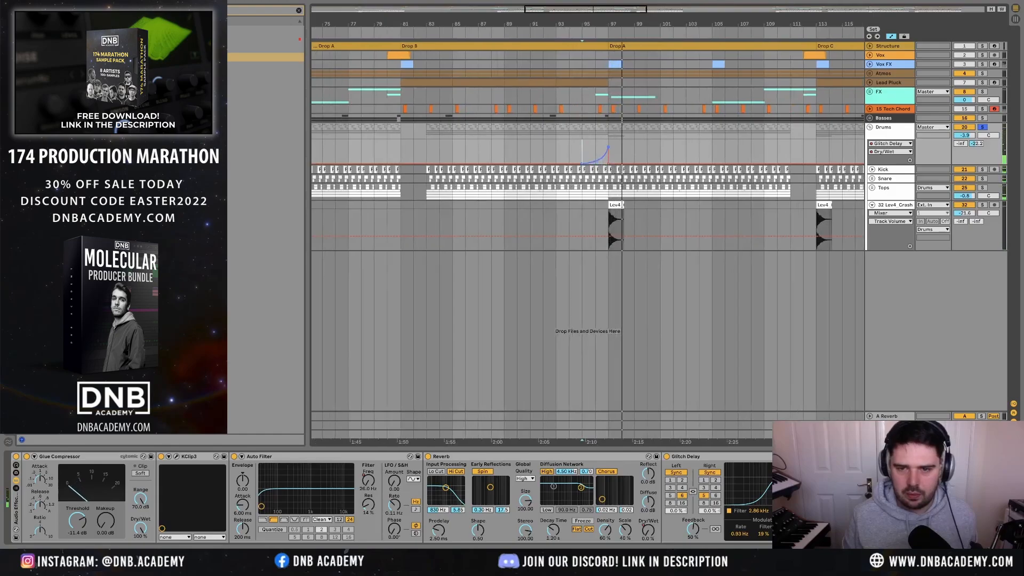
{"action": "scroll", "coordinate": [598, 168], "scroll_direction": "down", "scroll_amount": 3}
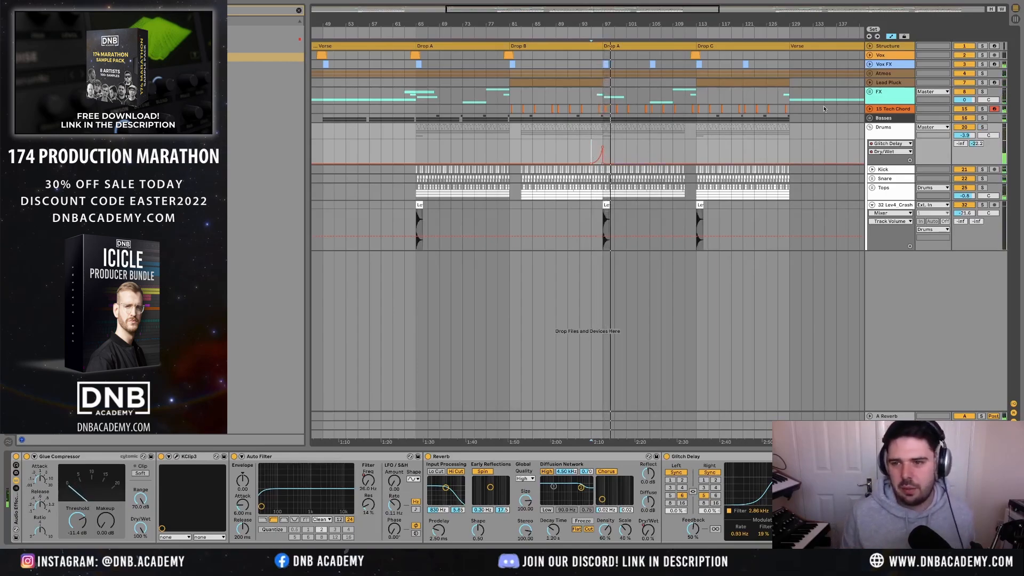
{"action": "left_click", "coordinate": [870, 127]}
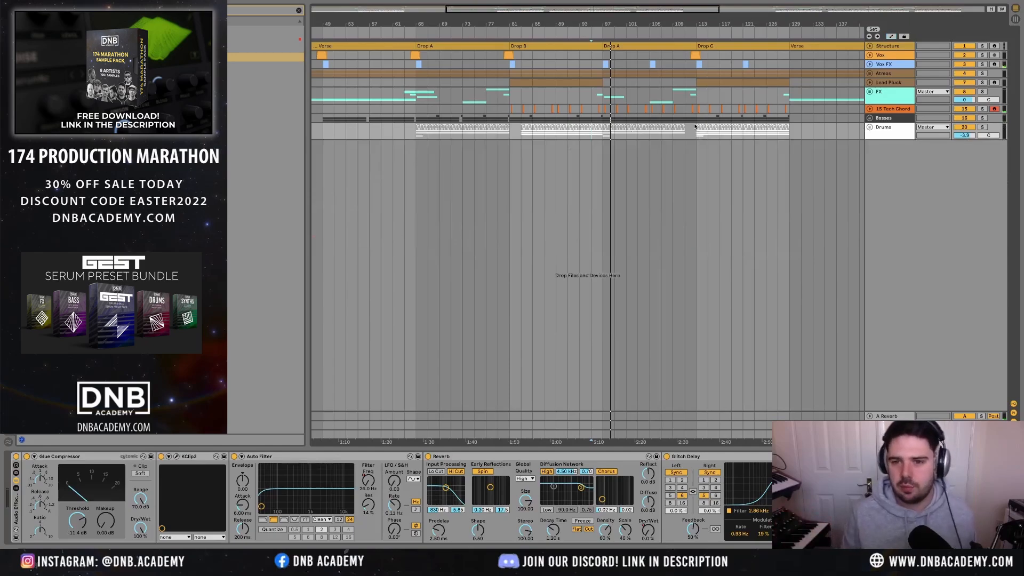
{"action": "key", "text": "w"}
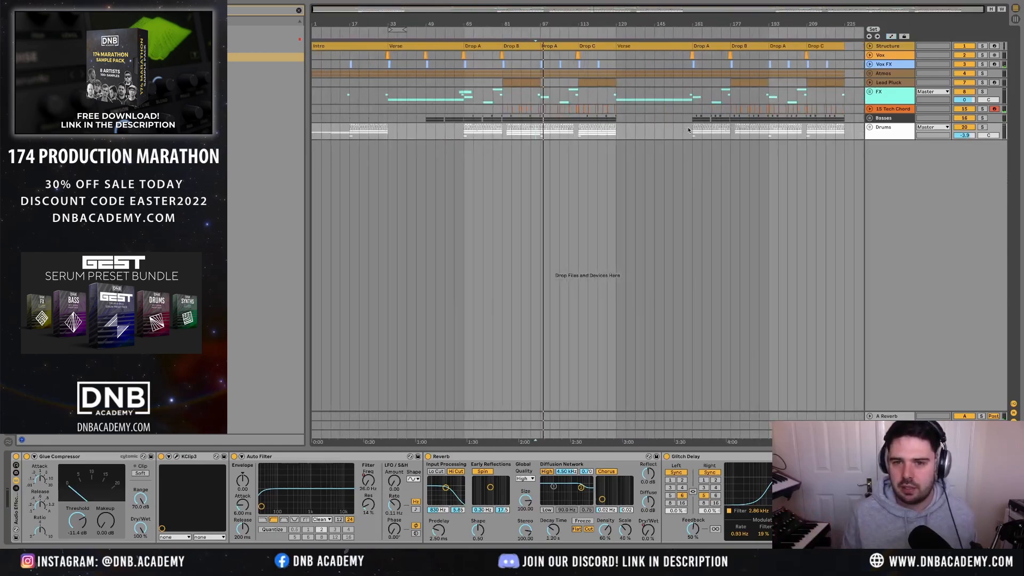
- Expand the Vox FX track and show the Grain view of its Granulator II
{"action": "left_click", "coordinate": [870, 65]}
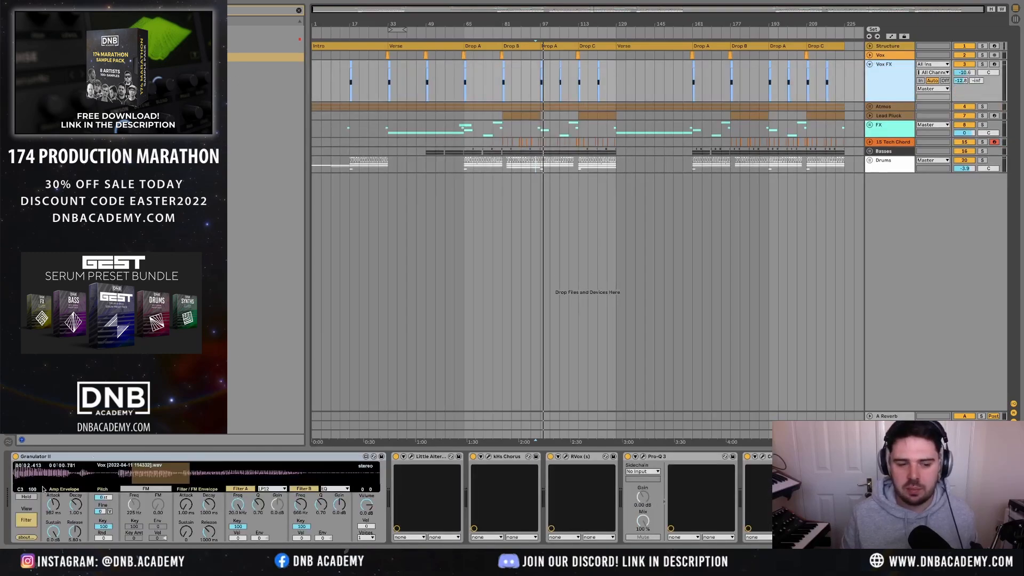
{"action": "left_click", "coordinate": [22, 519]}
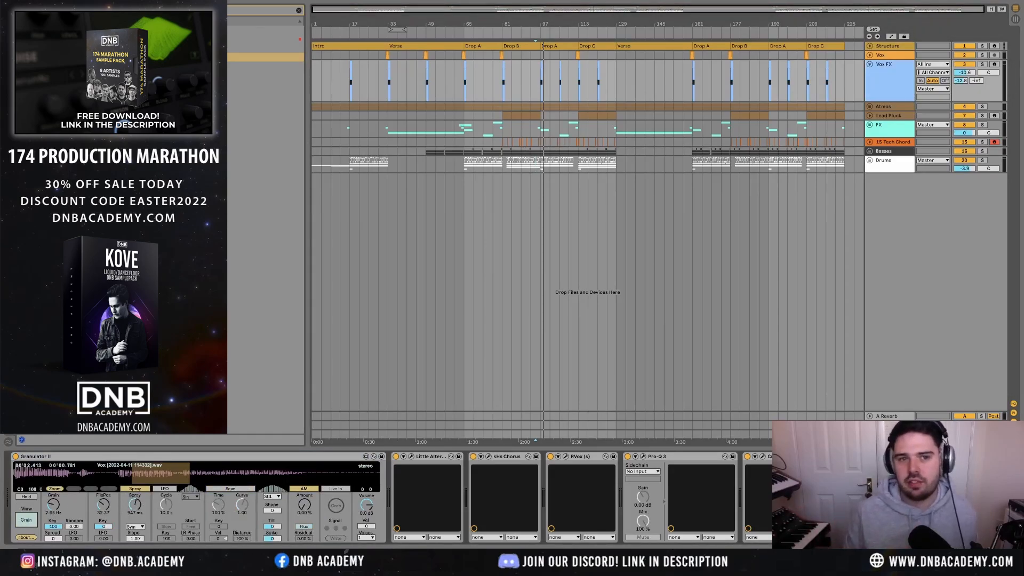
{"action": "left_click", "coordinate": [350, 87]}
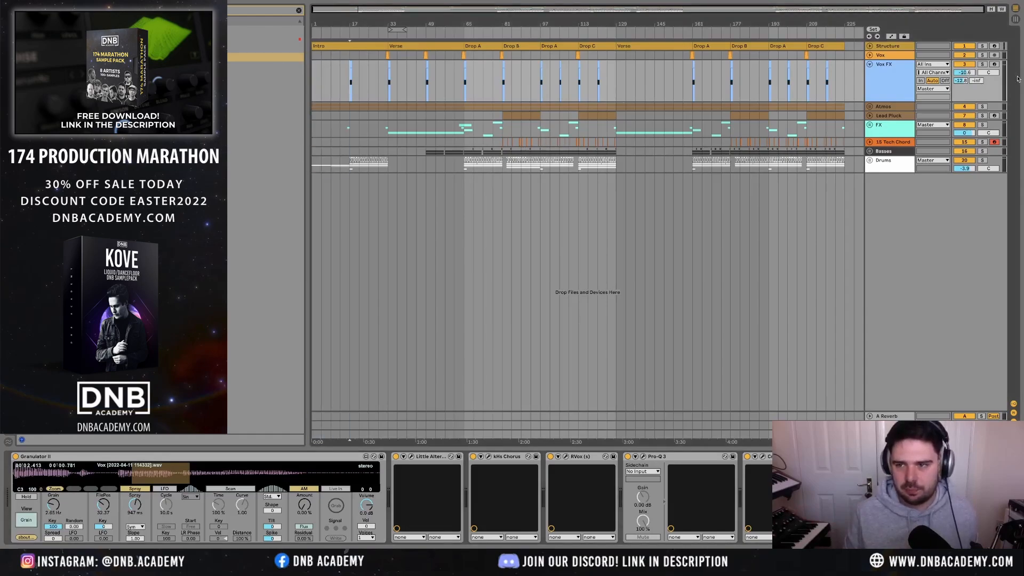
{"action": "left_click", "coordinate": [890, 89]}
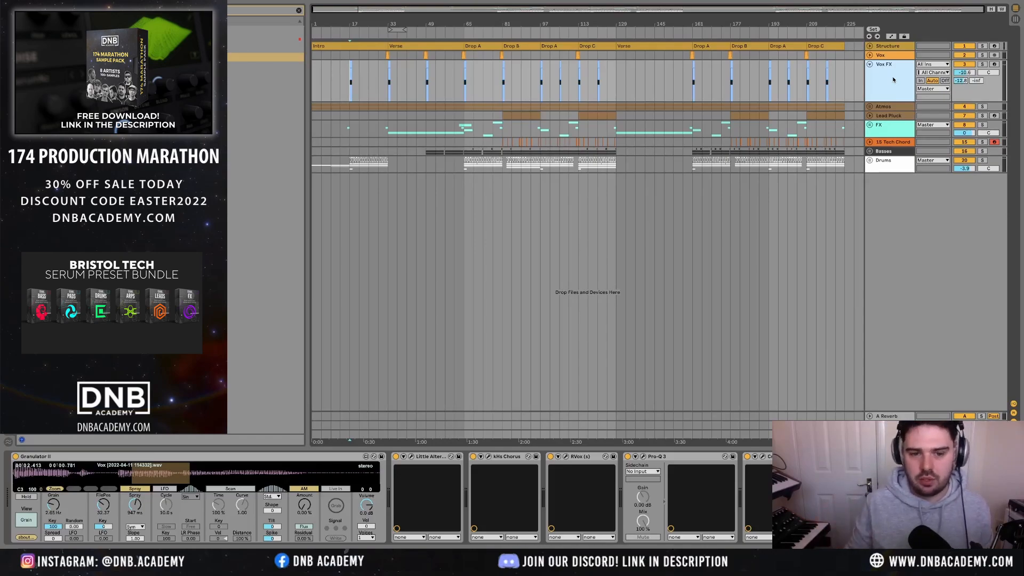
{"action": "right_click", "coordinate": [892, 80]}
{"action": "left_click", "coordinate": [914, 137]}
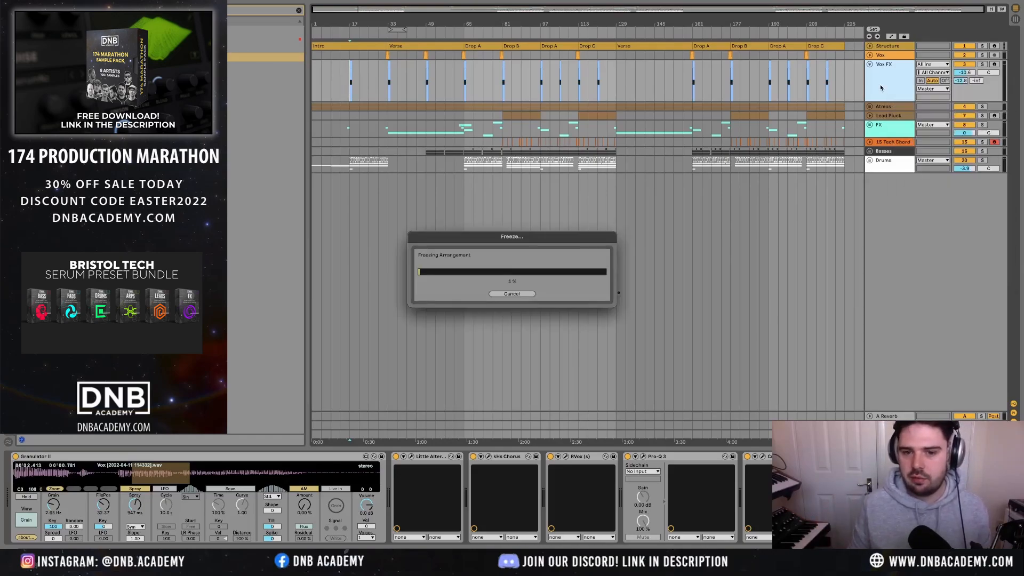
{"action": "left_click", "coordinate": [512, 293]}
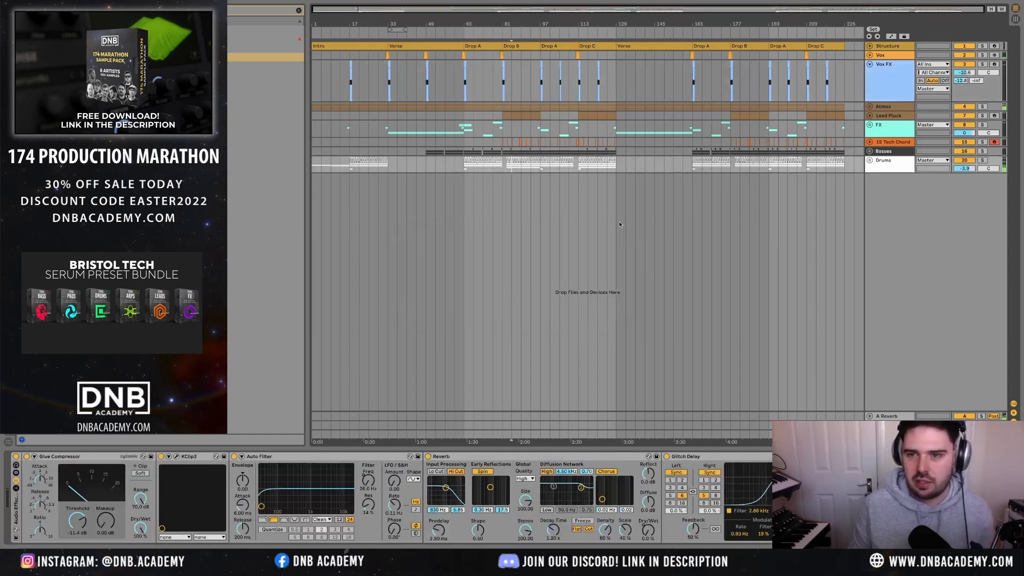
- Expand the Basses group and show the automation of the Filler Reese Instrument Rack's S Start macro around Drop A
{"action": "left_click", "coordinate": [872, 81]}
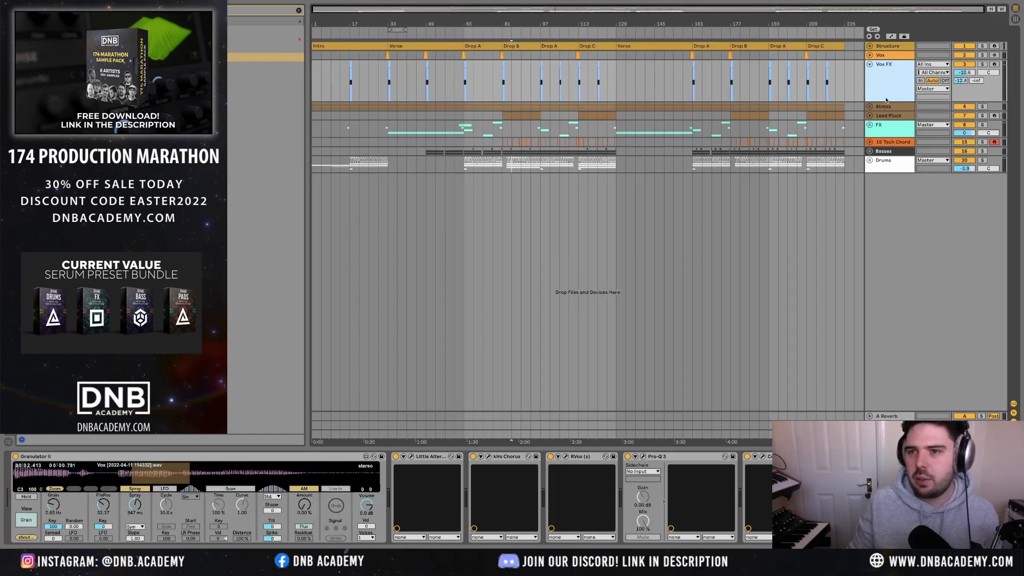
{"action": "left_click", "coordinate": [870, 152]}
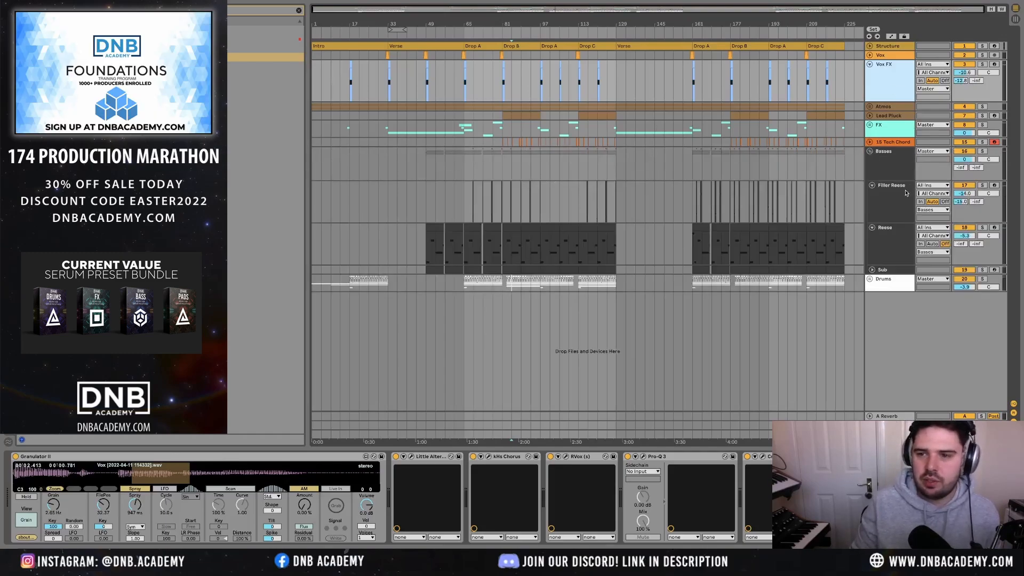
{"action": "left_click", "coordinate": [489, 217]}
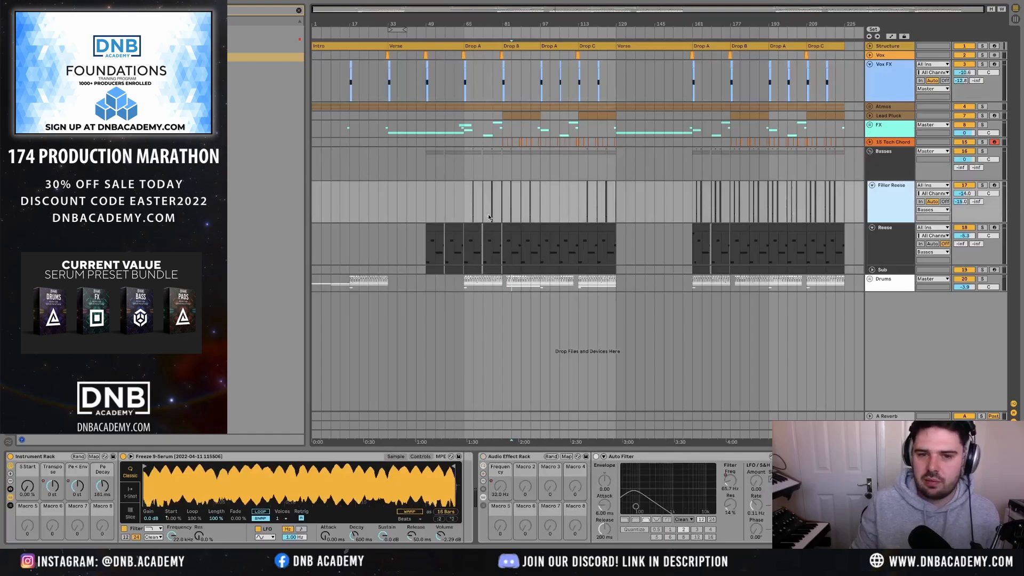
{"action": "right_click", "coordinate": [28, 488]}
{"action": "left_click", "coordinate": [59, 339]}
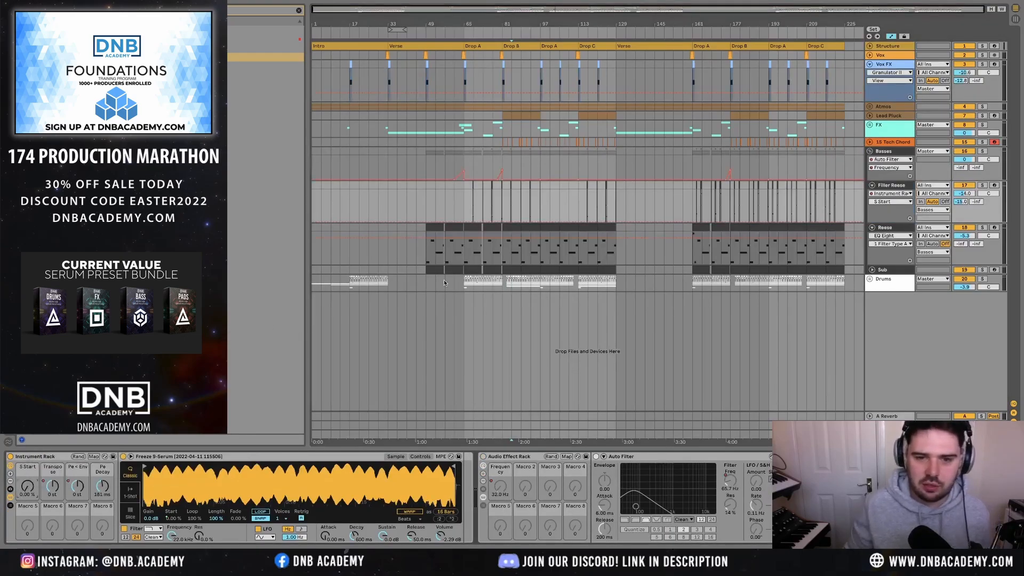
{"action": "scroll", "coordinate": [453, 202], "scroll_direction": "up", "scroll_amount": 5}
{"action": "scroll", "coordinate": [524, 210], "scroll_direction": "up", "scroll_amount": 4}
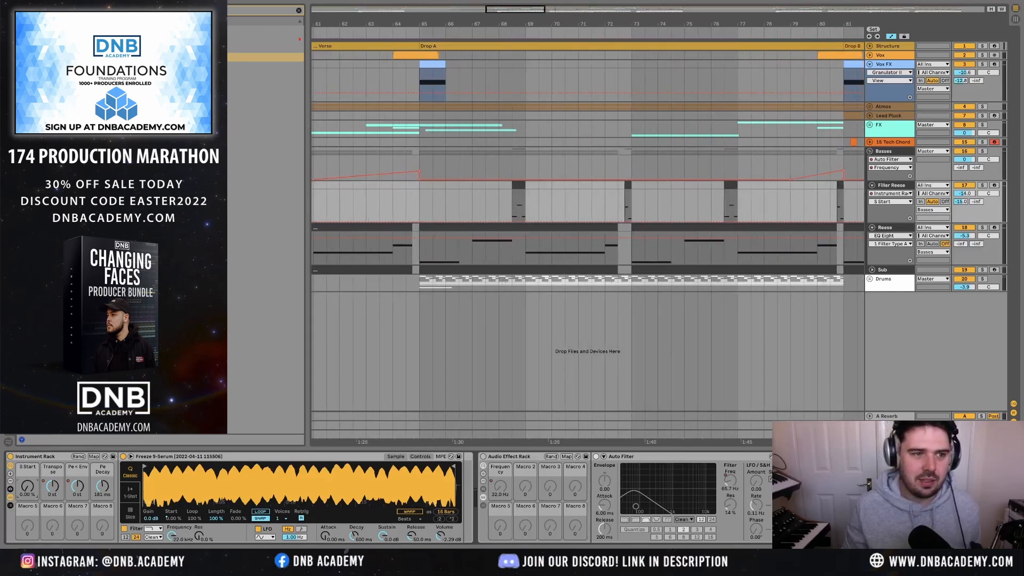
- Add an LFO device after the Filler Reese's instrument rack and map it to the rack's S Start macro
{"action": "left_click", "coordinate": [299, 10]}
{"action": "scroll", "coordinate": [213, 229], "scroll_direction": "down", "scroll_amount": 5}
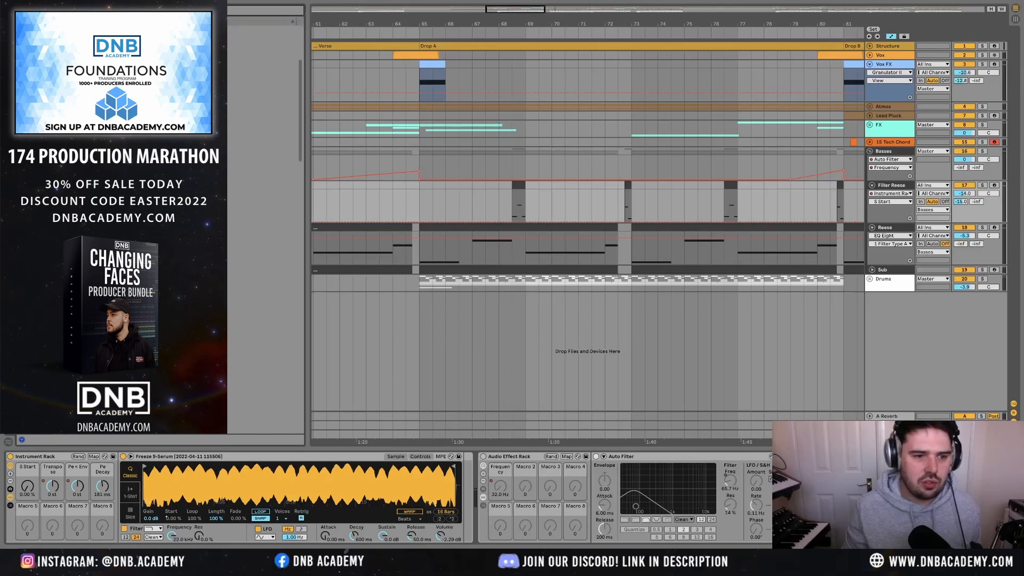
{"action": "left_click_drag", "start_coordinate": [261, 263], "coordinate": [473, 484]}
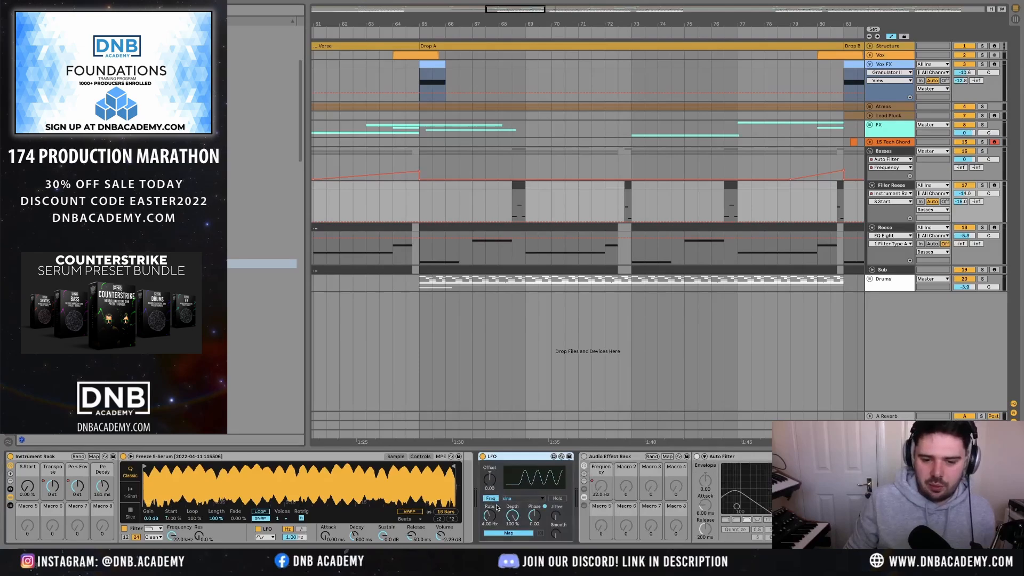
{"action": "left_click", "coordinate": [508, 534]}
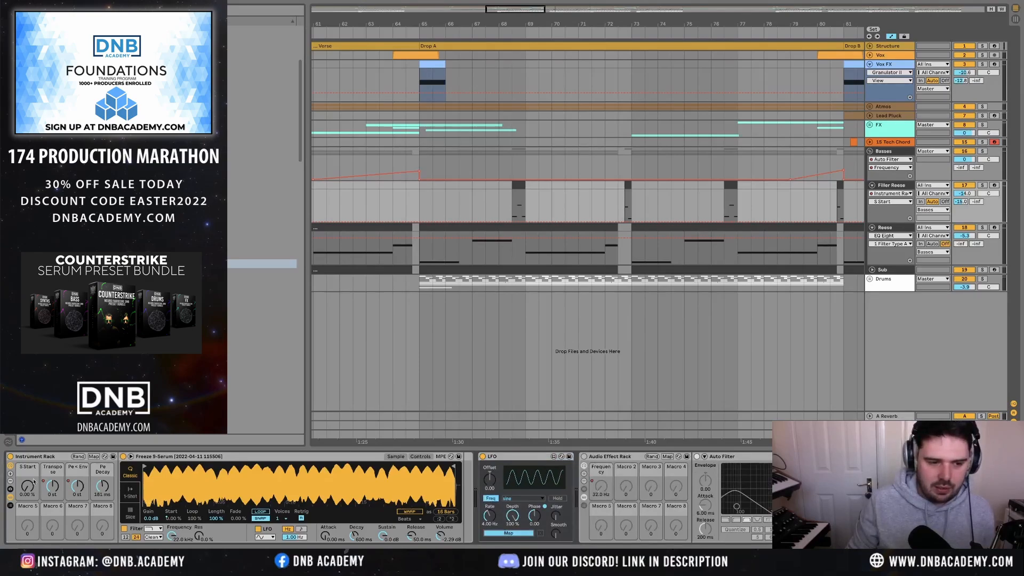
{"action": "left_click", "coordinate": [27, 486]}
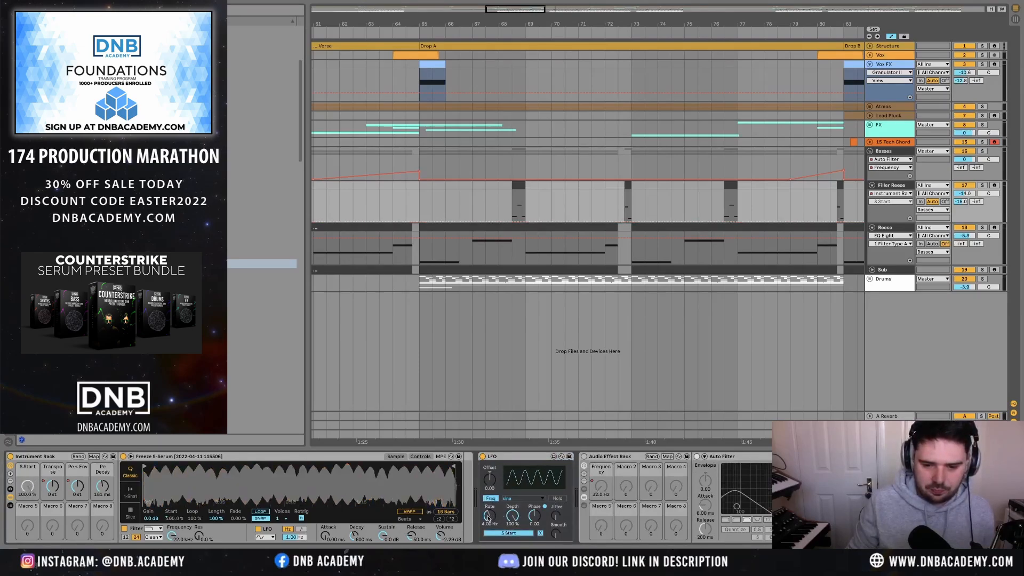
- Set the Filler Reese's LFO to the random waveform with raised Smooth and a rate of 0.98 Hz
{"action": "left_click_drag", "start_coordinate": [490, 516], "coordinate": [490, 536]}
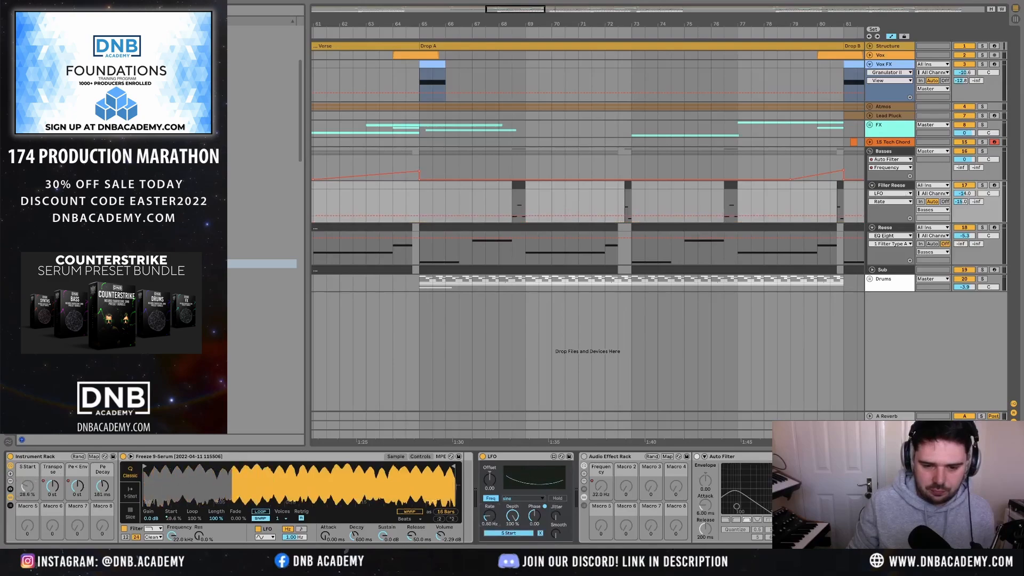
{"action": "left_click", "coordinate": [522, 498]}
{"action": "left_click", "coordinate": [511, 482]}
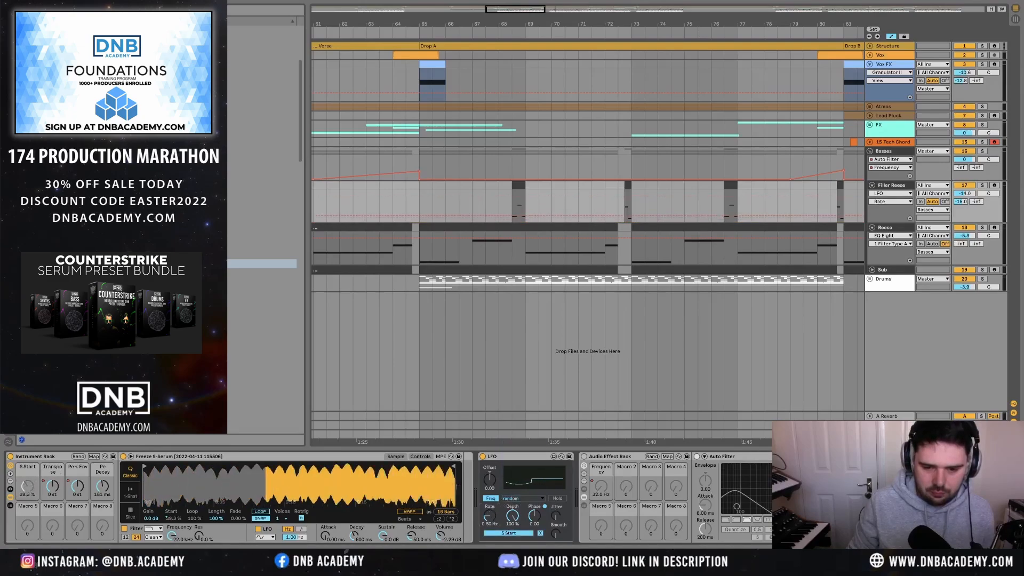
{"action": "left_click_drag", "start_coordinate": [556, 532], "coordinate": [548, 484]}
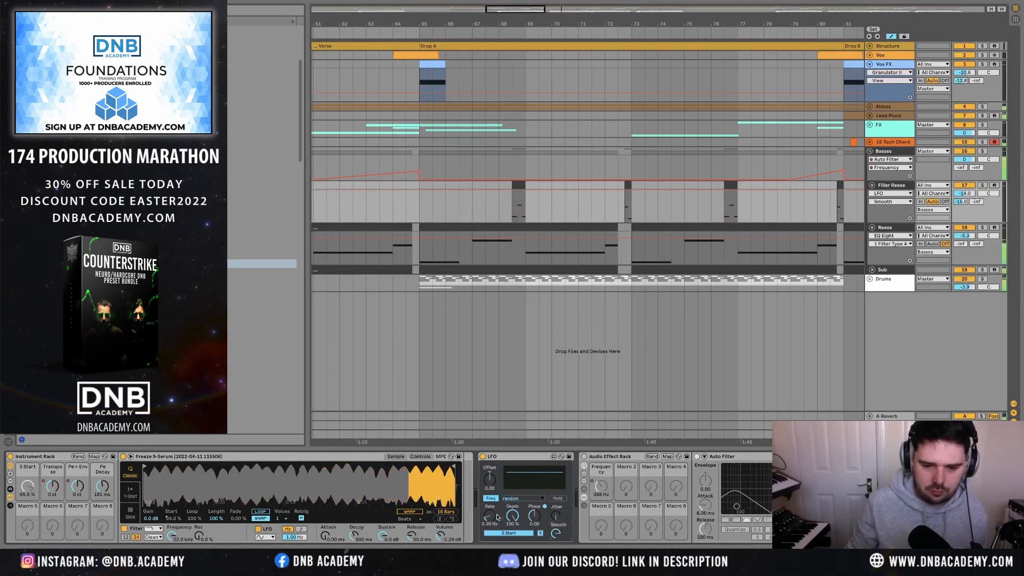
{"action": "left_click_drag", "start_coordinate": [497, 516], "coordinate": [497, 496]}
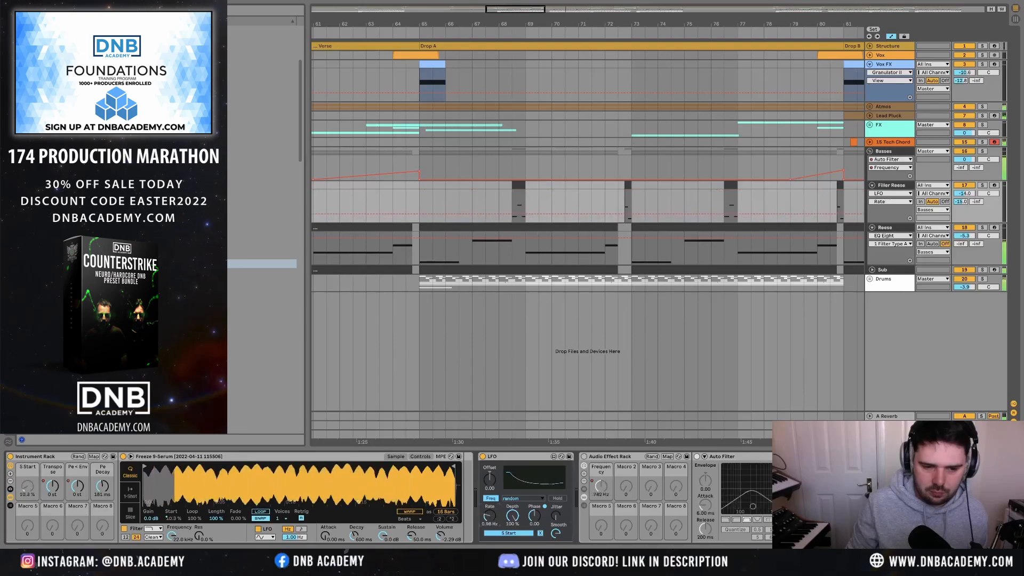
- Play the Filler Reese fills across Drop A to hear the random S Start modulation
{"action": "key", "text": "space"}
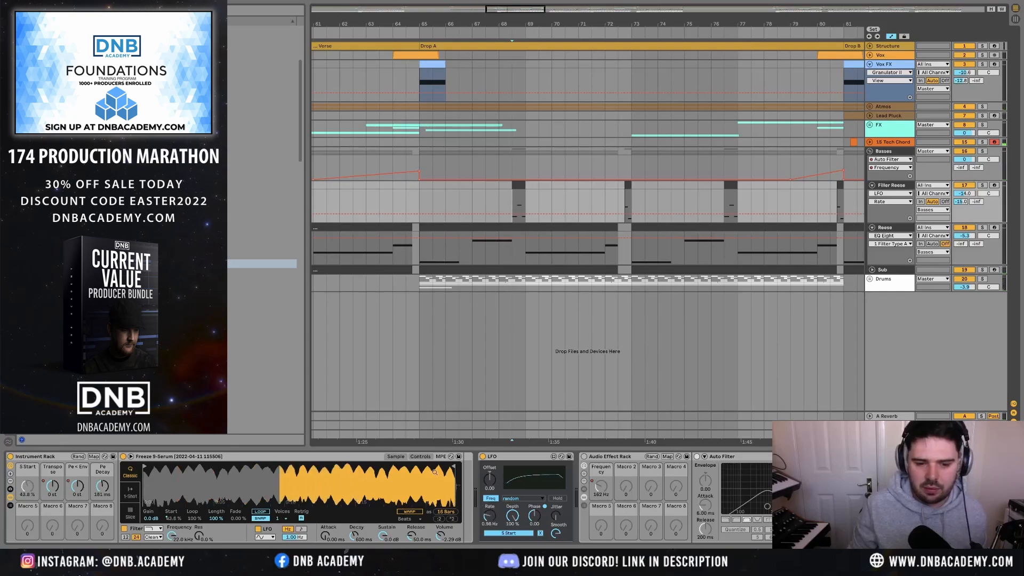
{"action": "key", "text": "space"}
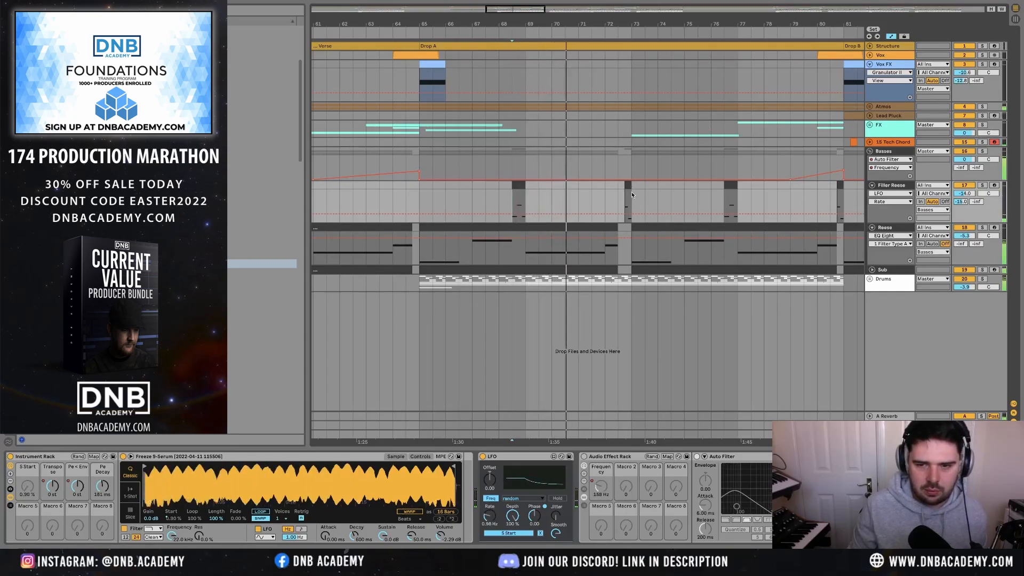
{"action": "left_click", "coordinate": [619, 205]}
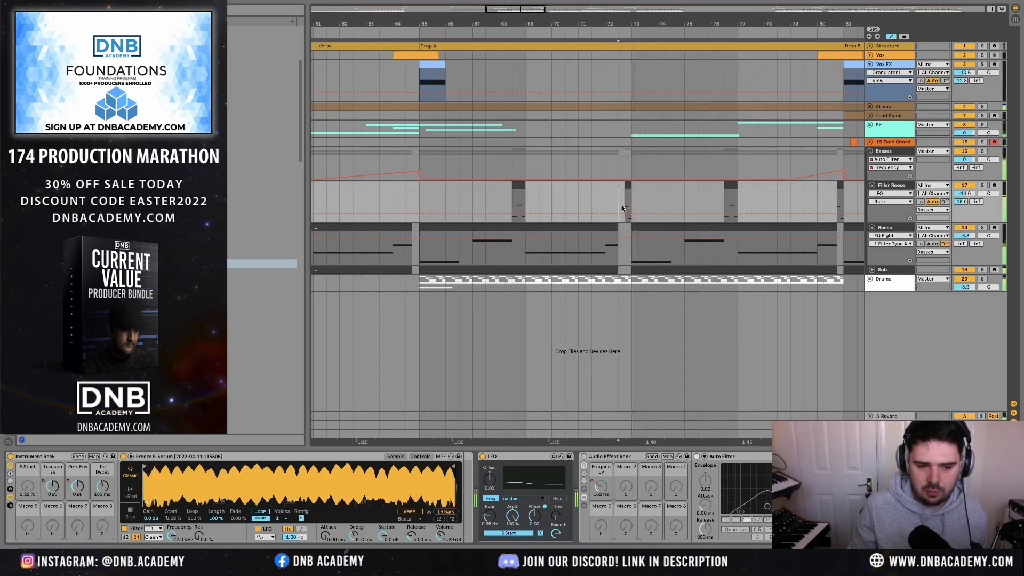
{"action": "left_click", "coordinate": [724, 203]}
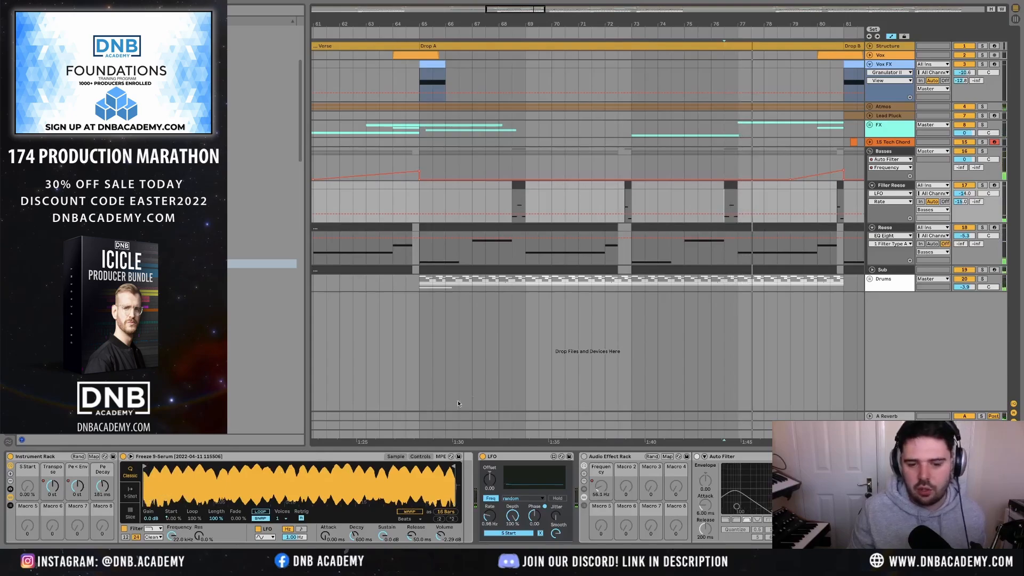
- Hide the automation lanes in the arrangement and play the Filler Reese fill in the second half of Drop A
{"action": "scroll", "coordinate": [518, 364], "scroll_direction": "down", "scroll_amount": 10}
{"action": "key", "text": "a"}
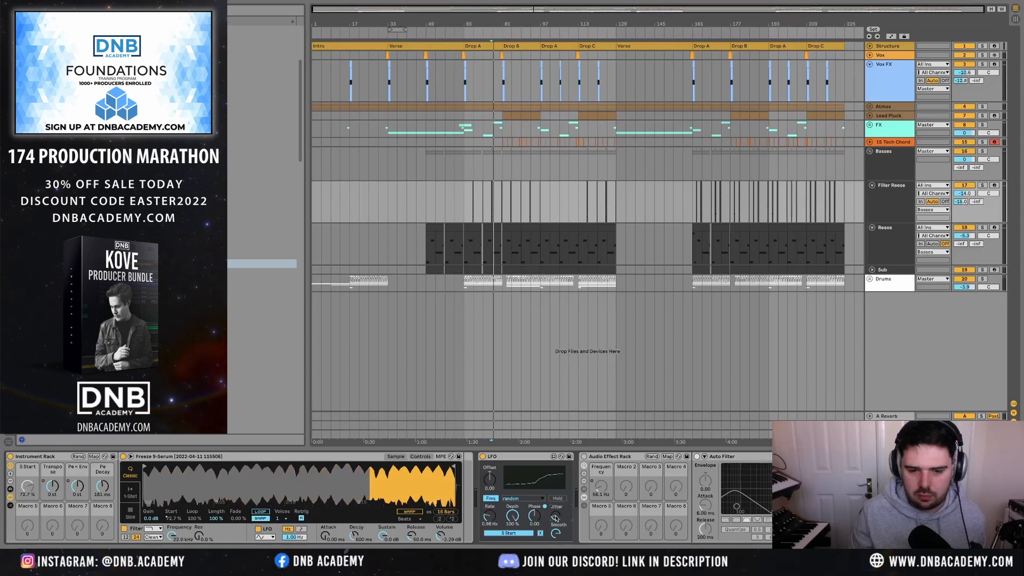
{"action": "scroll", "coordinate": [483, 213], "scroll_direction": "up", "scroll_amount": 5}
{"action": "key", "text": "space"}
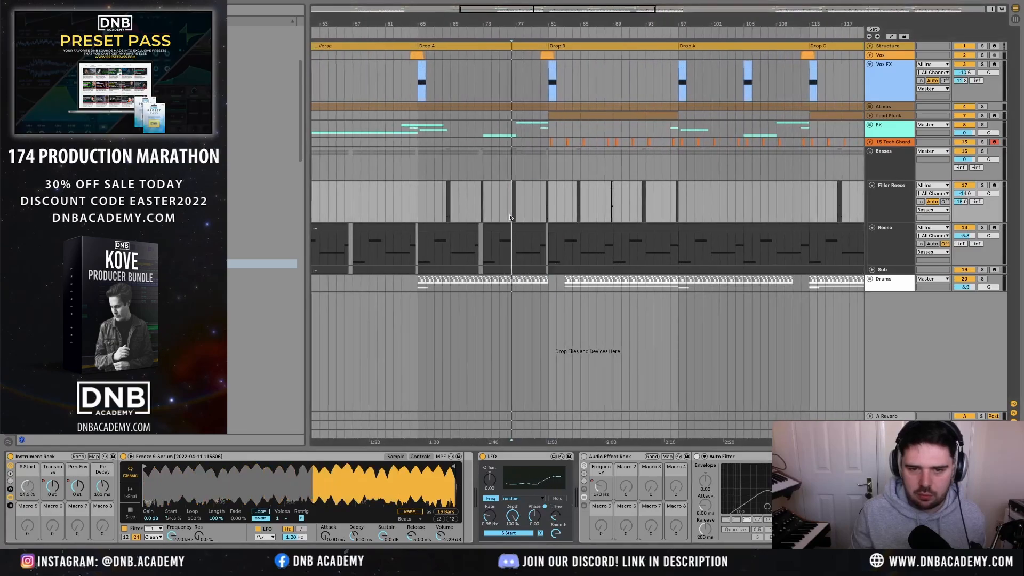
{"action": "scroll", "coordinate": [510, 217], "scroll_direction": "left", "scroll_amount": 1}
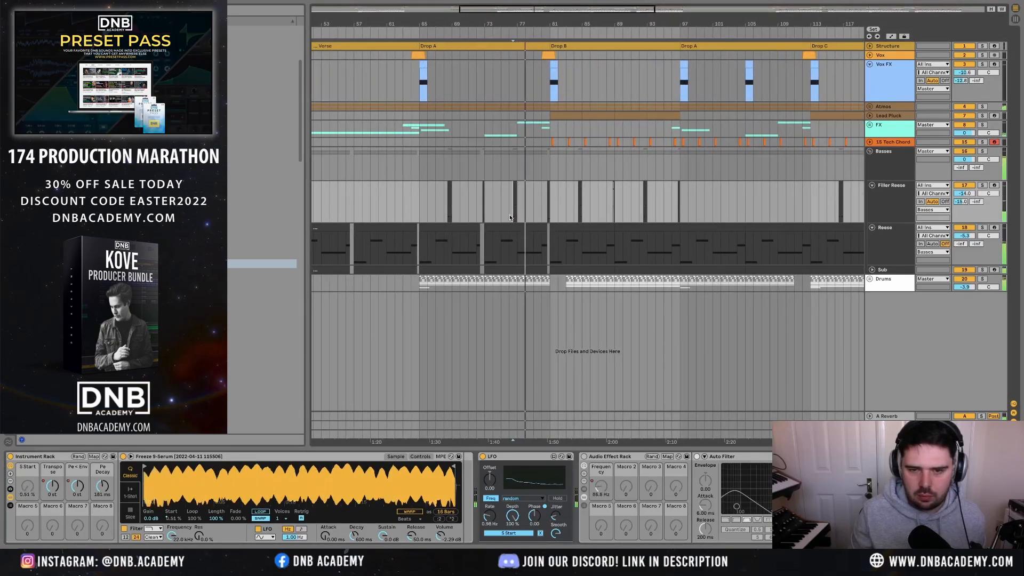
{"action": "scroll", "coordinate": [314, 415], "scroll_direction": "up", "scroll_amount": 4}
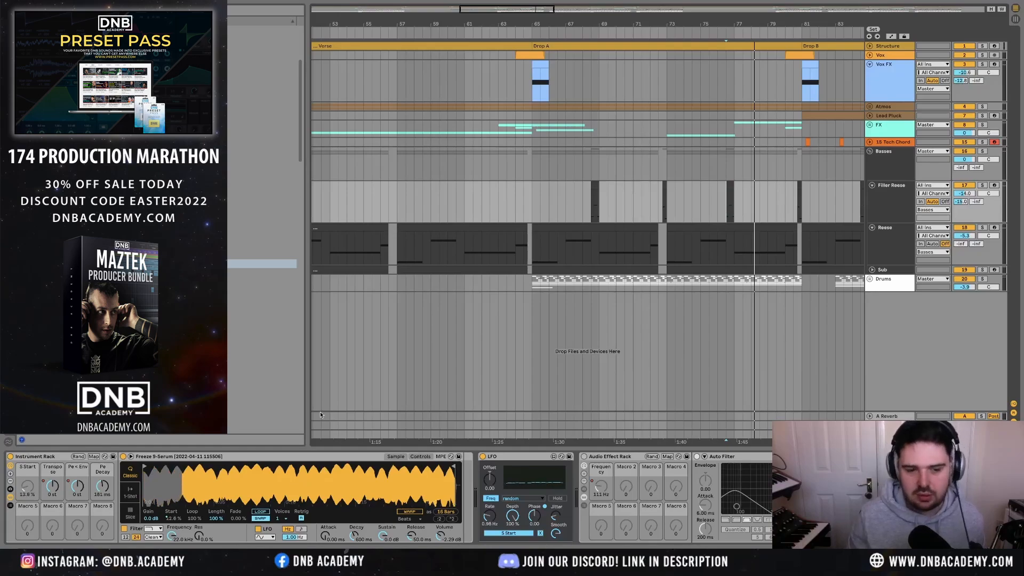
- Fold all expanded tracks and the Basses group, and briefly unfold the FX group to check its tracks
{"action": "scroll", "coordinate": [543, 310], "scroll_direction": "down", "scroll_amount": 5}
{"action": "scroll", "coordinate": [544, 309], "scroll_direction": "down", "scroll_amount": 1}
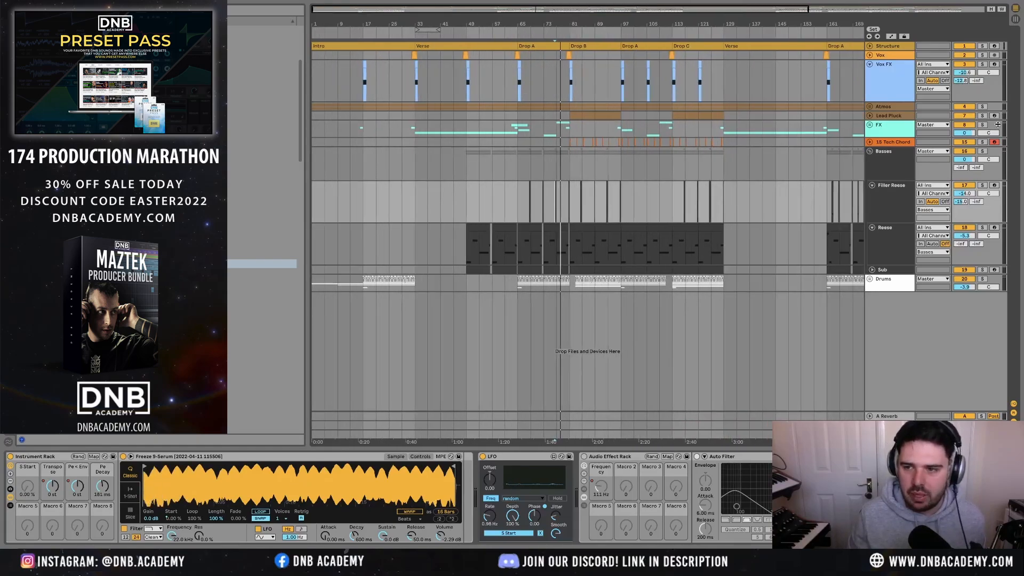
{"action": "left_click", "coordinate": [871, 152], "text": "alt"}
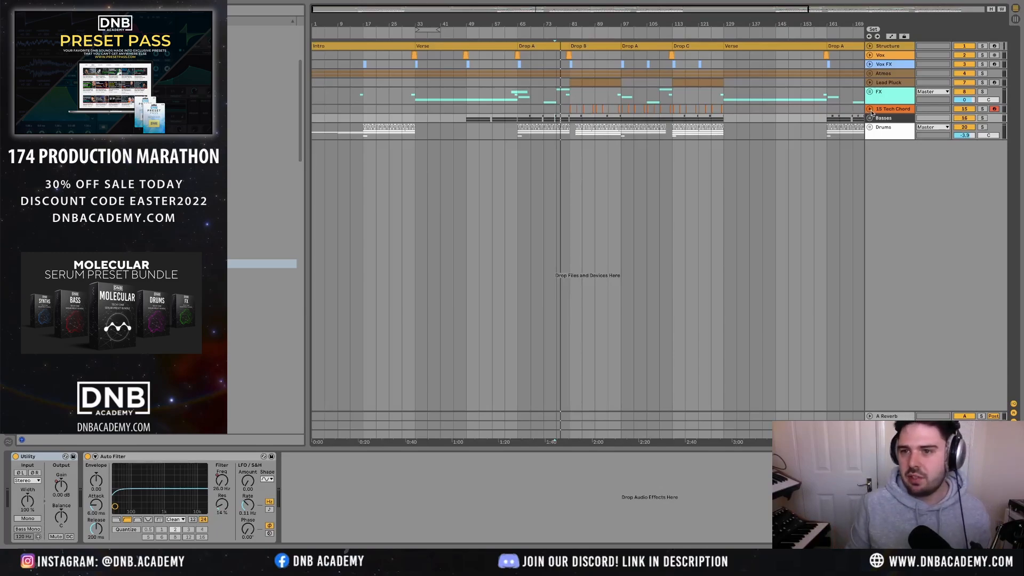
{"action": "left_click", "coordinate": [870, 92]}
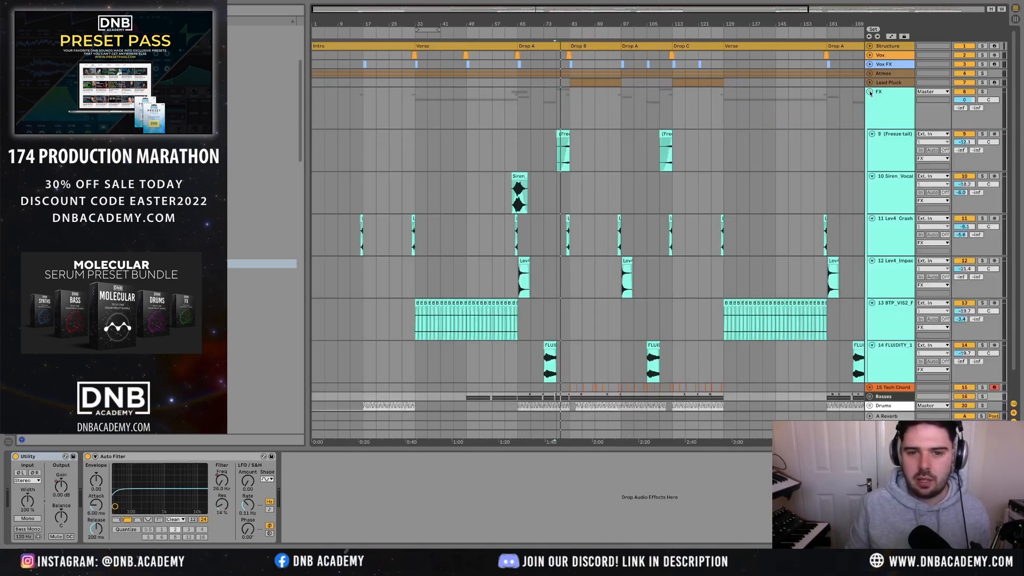
{"action": "left_click", "coordinate": [870, 92]}
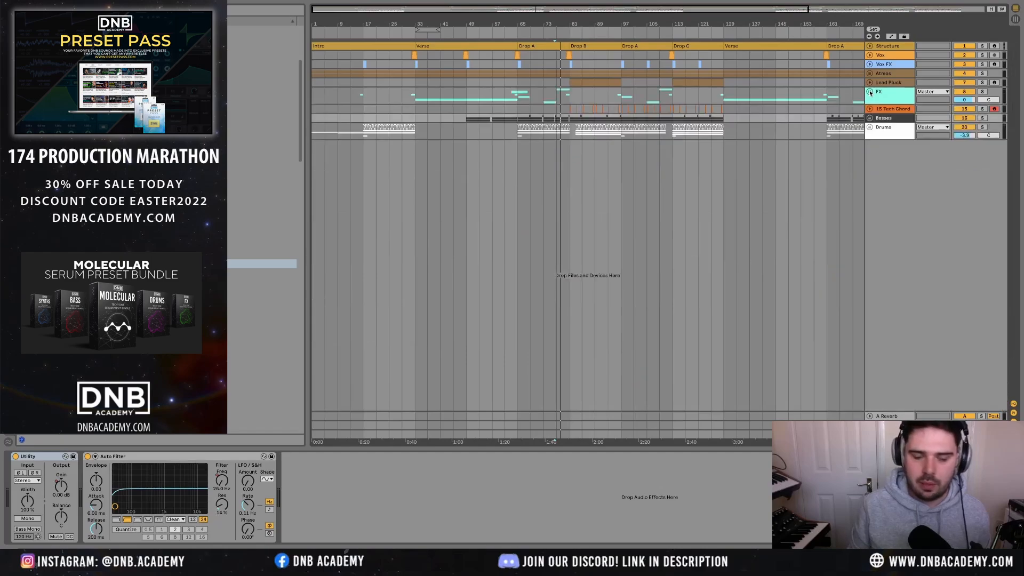